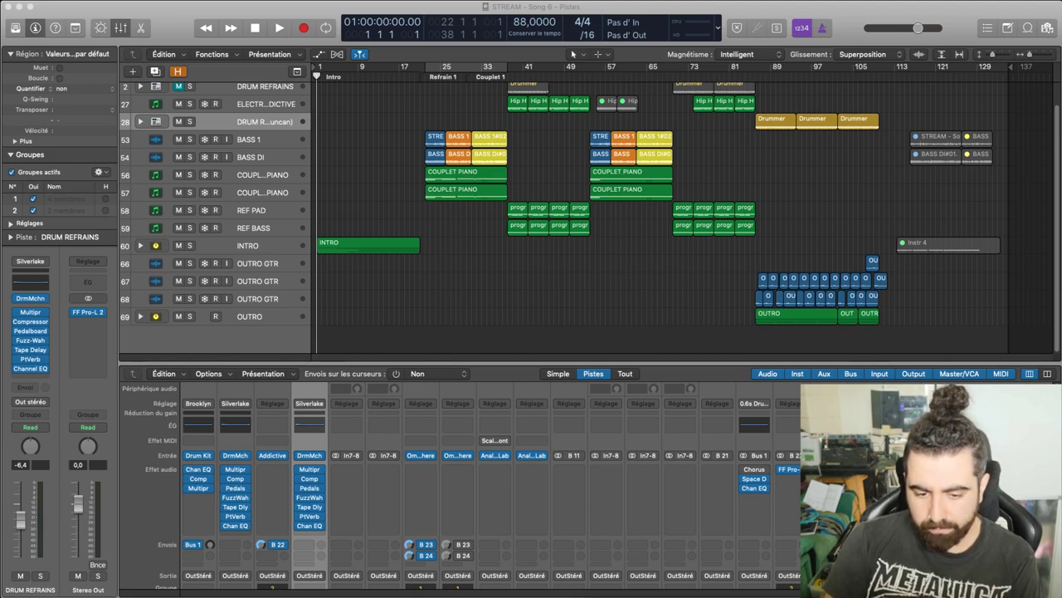
Play the song and adjust the volume of track 27, the Addictive electronic drums, first to -8,4 dB and finally to -5,9 dB
key(space)
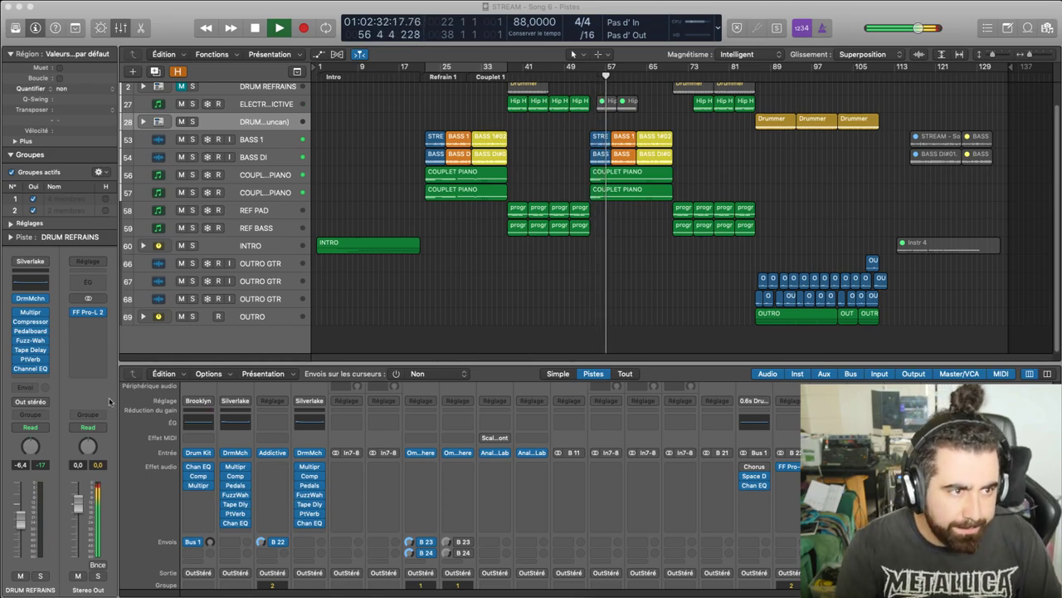
click(242, 105)
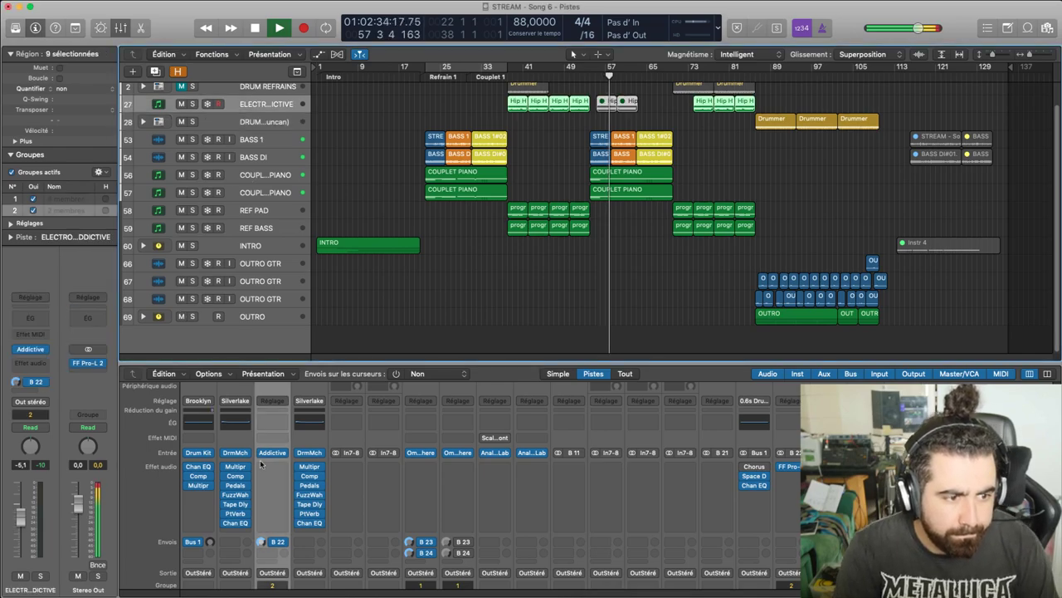
scroll(260, 464, down, 5)
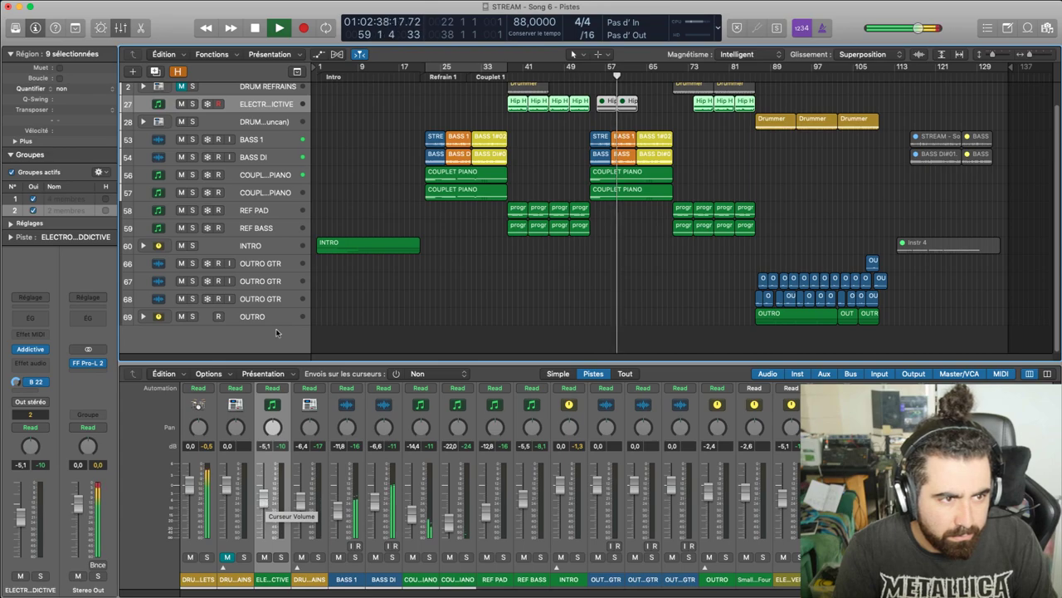
drag(264, 498, 266, 508)
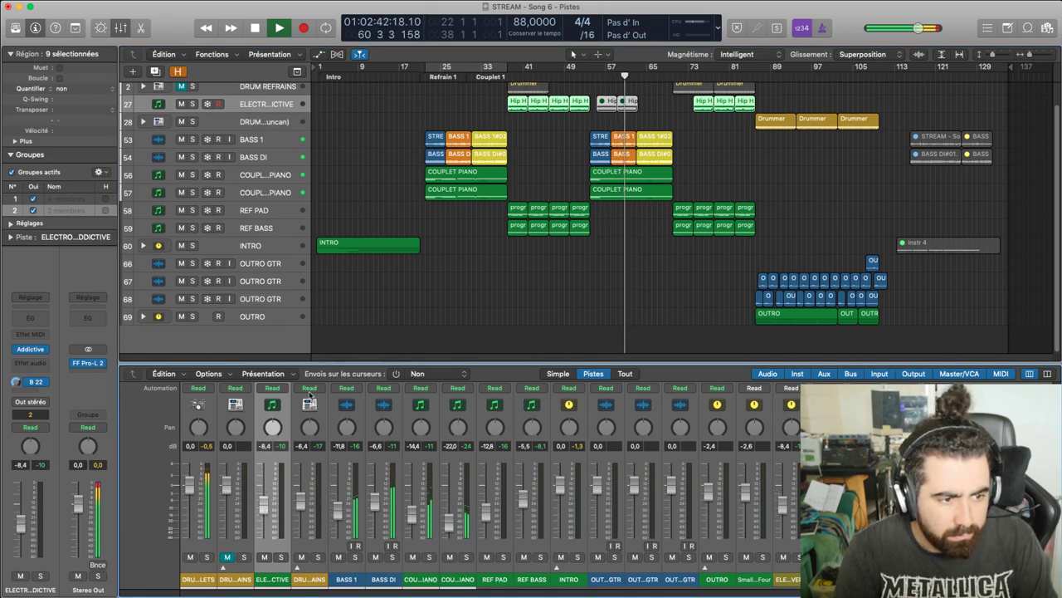
click(352, 318)
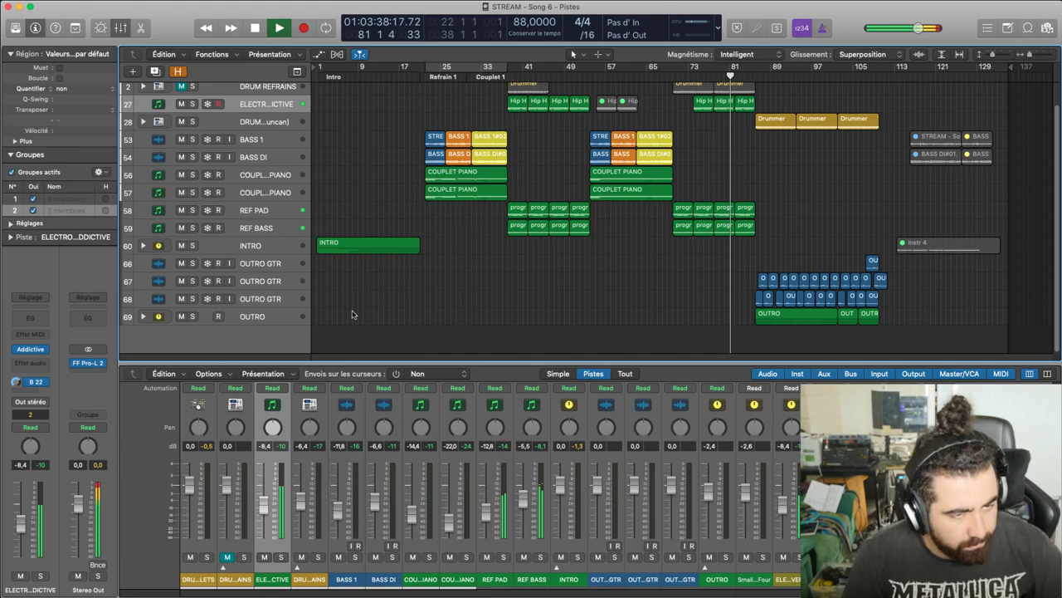
drag(263, 506, 262, 500)
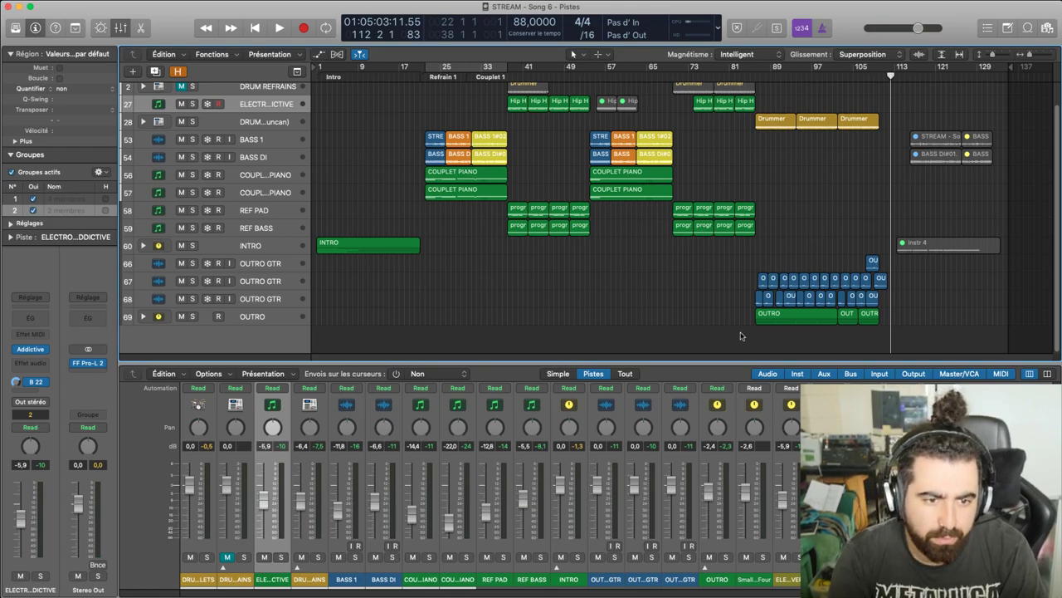
Loop bars 36 to 52 during playback and raise the DRUM COUPLETS volume to 1,0 dB in the mixer
key(x)
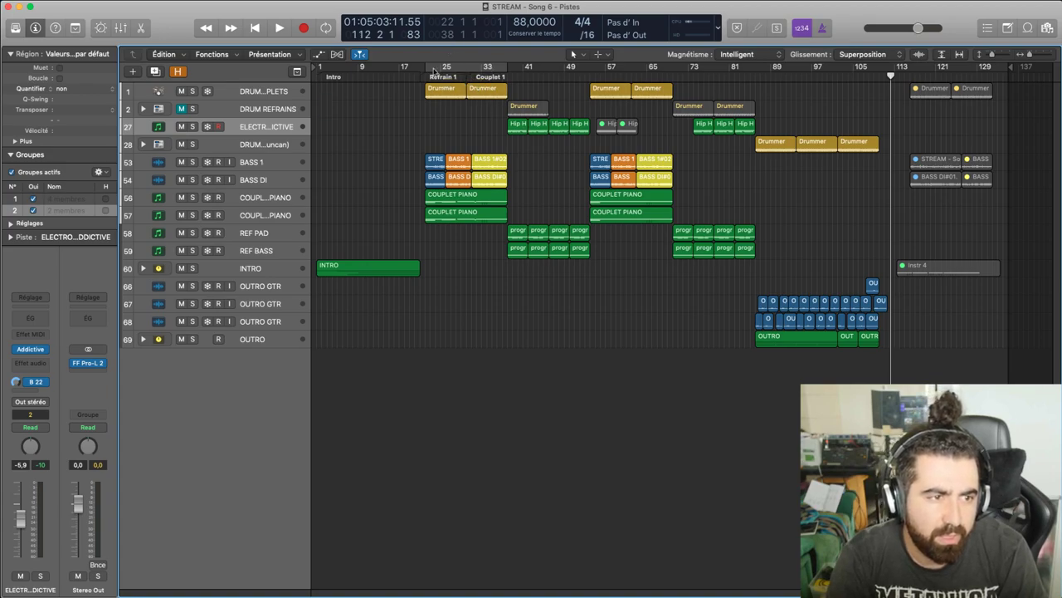
click(433, 70)
drag(487, 74, 558, 75)
key(space)
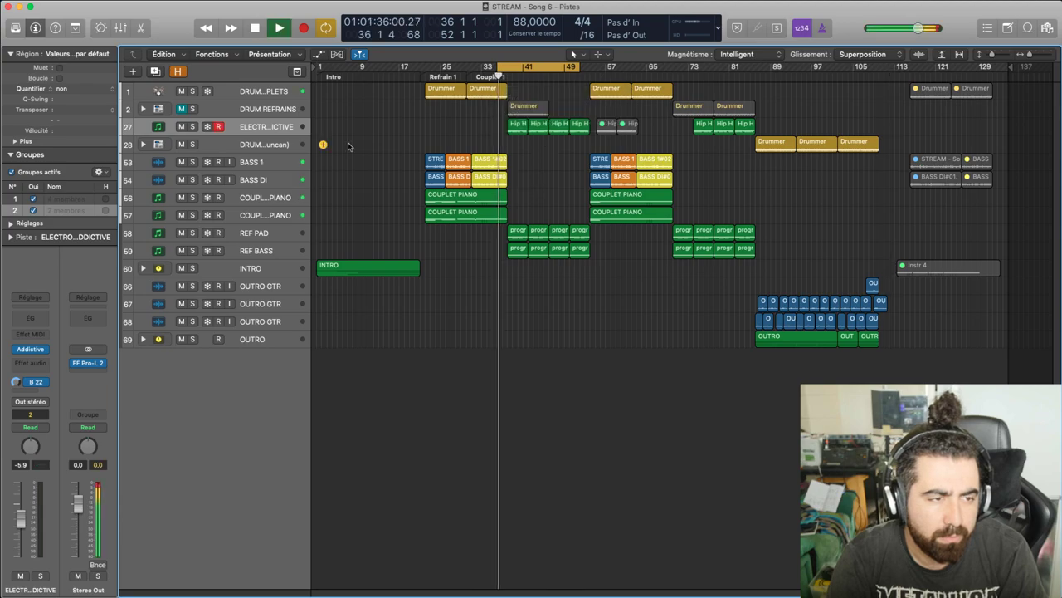
key(x)
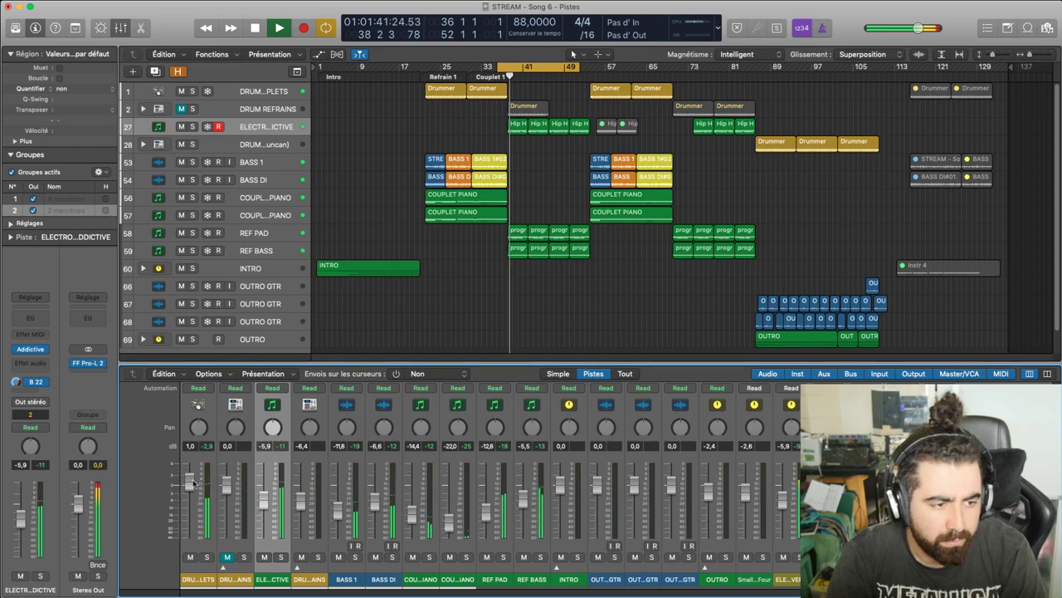
Solo DRUM COUPLETS and the Addictive drums on track 27, and listen to them with the cycle moved to bars 53 to 69
click(192, 126)
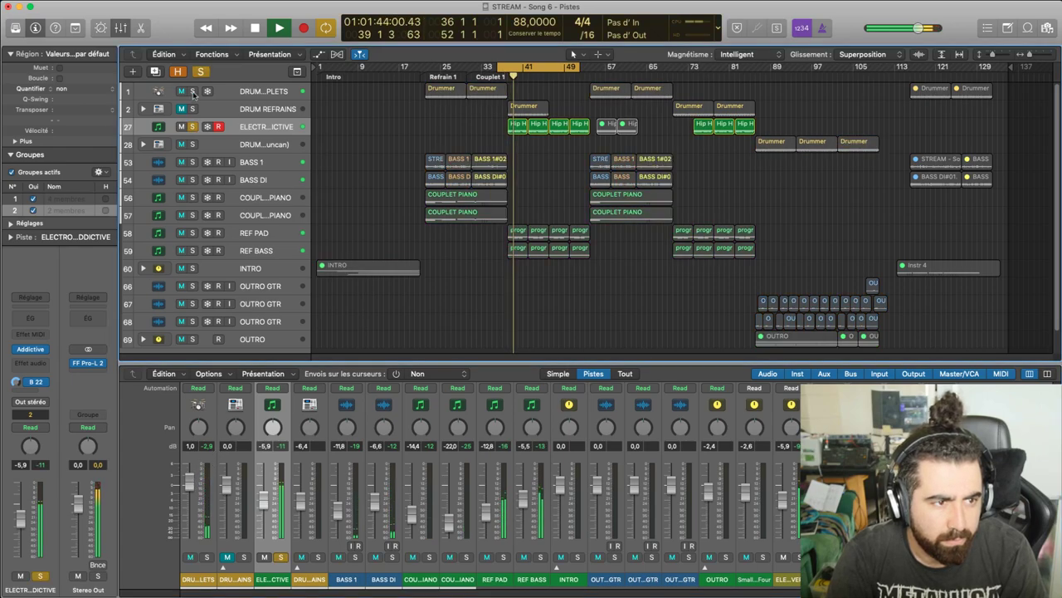
drag(550, 80, 637, 169)
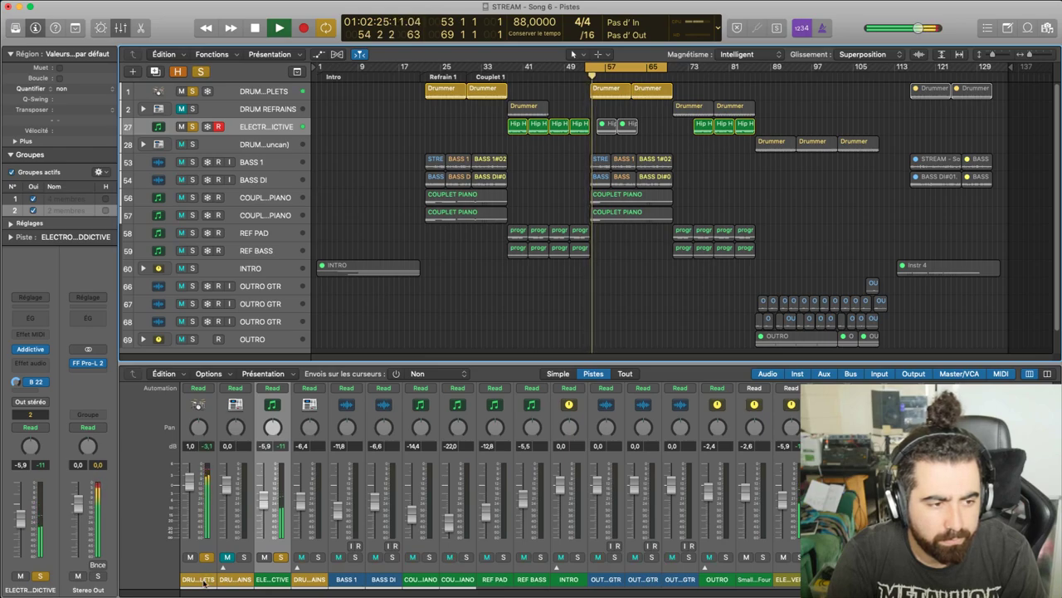
key(space)
key(space)
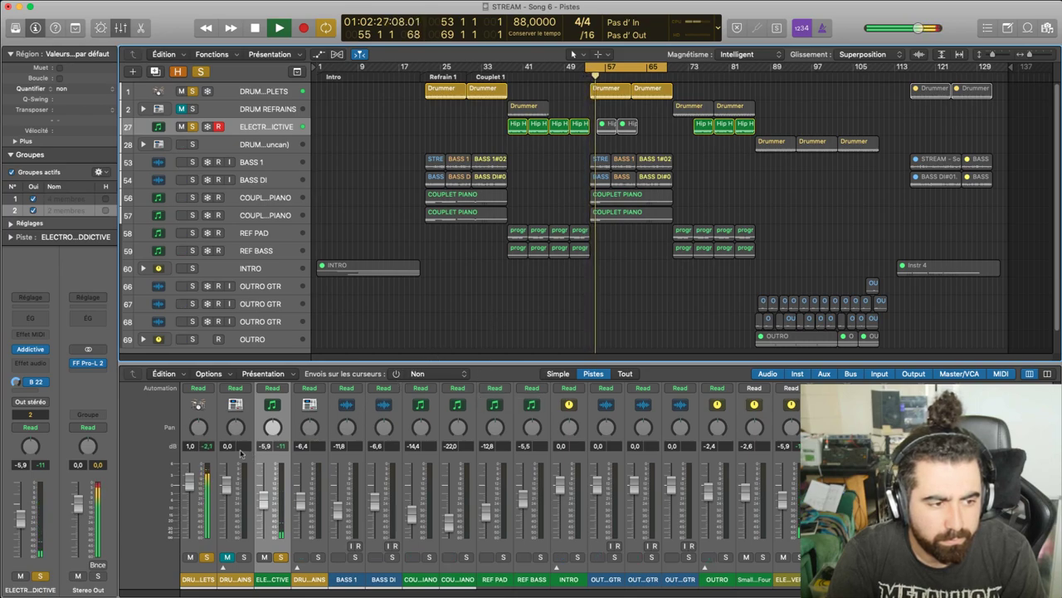
key(space)
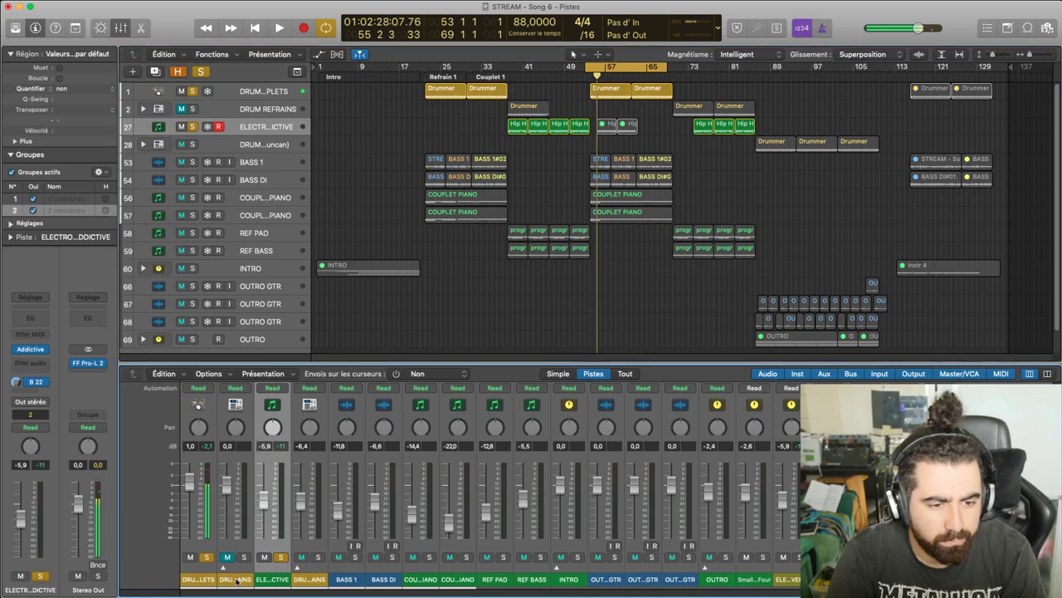
Lower all tracks except DRUM COUPLETS together by 1,5 dB, bringing DRUM REFRAINS to -1,5 dB, and replay the loop to compare levels
click(227, 488)
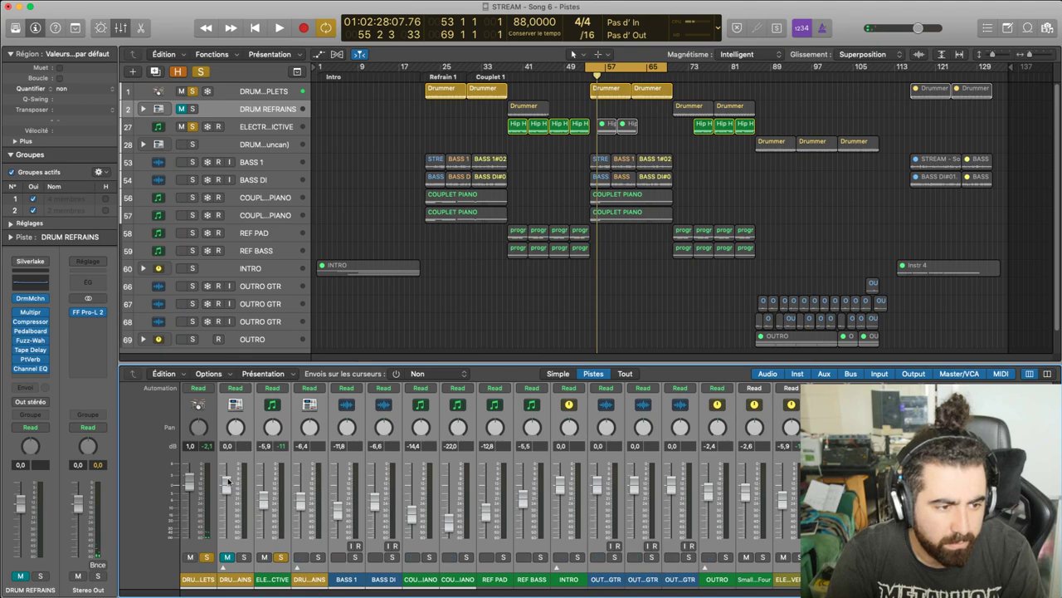
drag(228, 484, 228, 490)
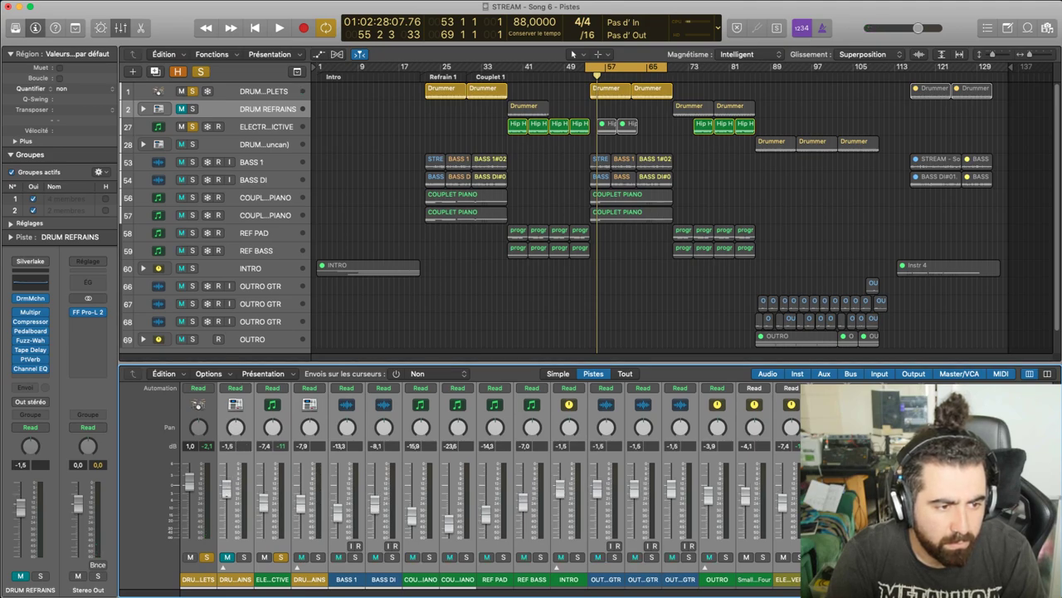
key(space)
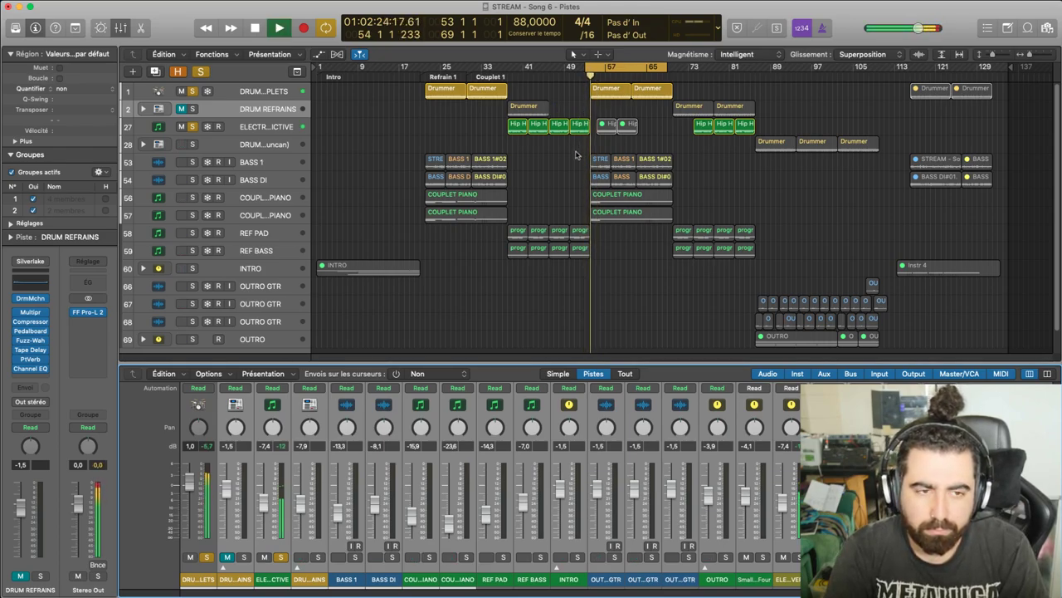
key(space)
key(space)
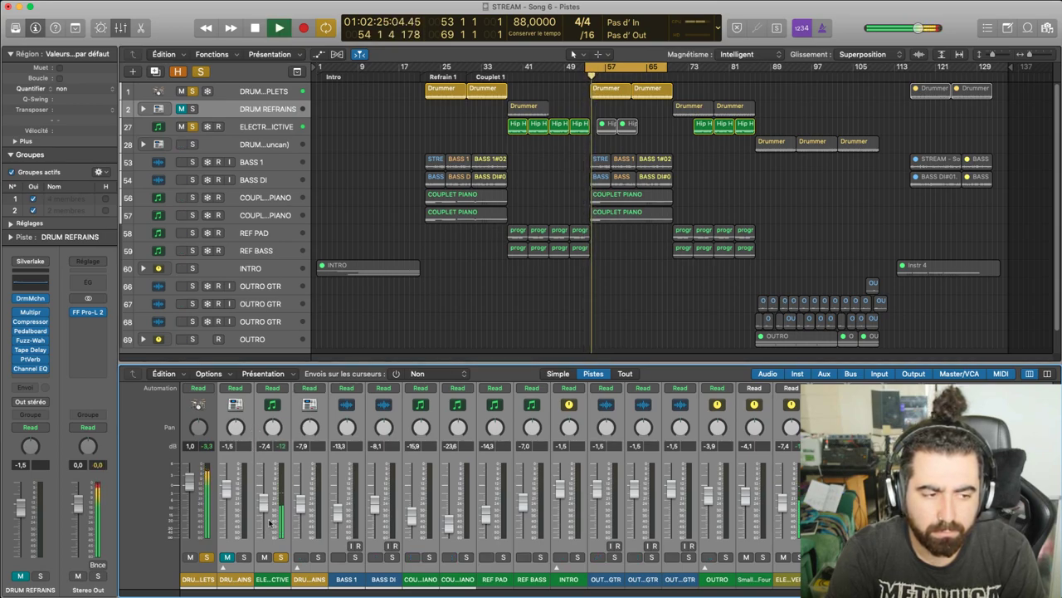
Remove the solo from track 27 and DRUM COUPLETS, leaving only the DRUM COUPLETS track selected
click(280, 558)
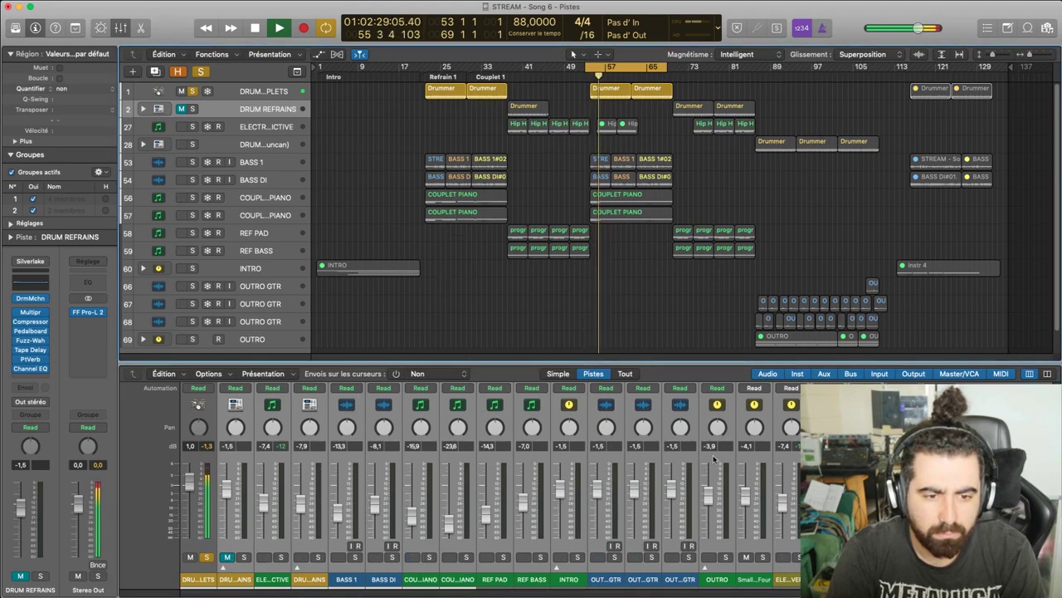
click(788, 576)
click(189, 576)
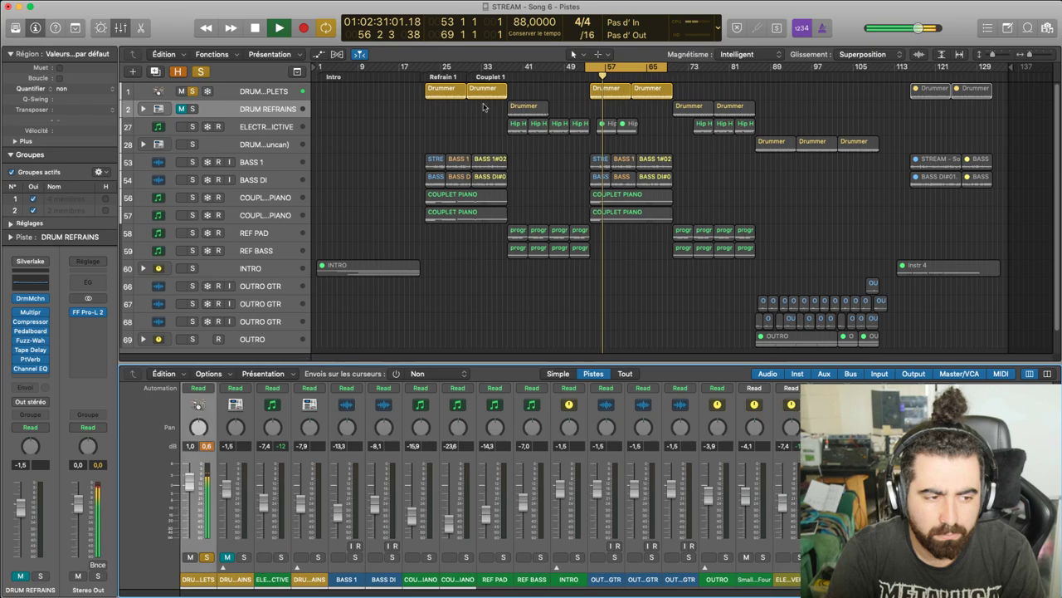
key(space)
click(551, 90)
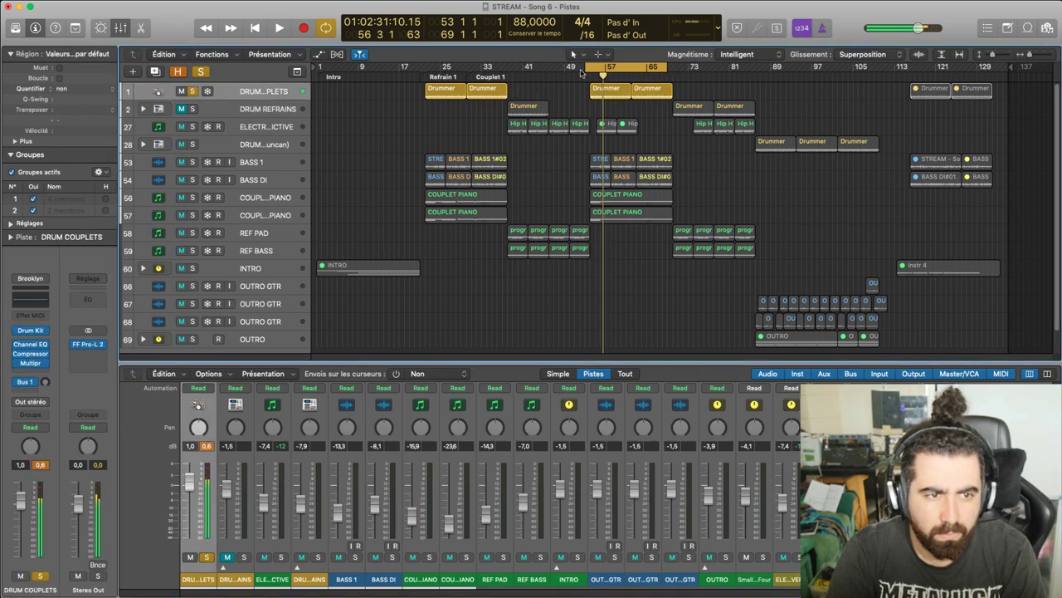
click(192, 91)
Play the full mix with the cycle turned off and raise the REF BASS volume to -5,4 dB
key(space)
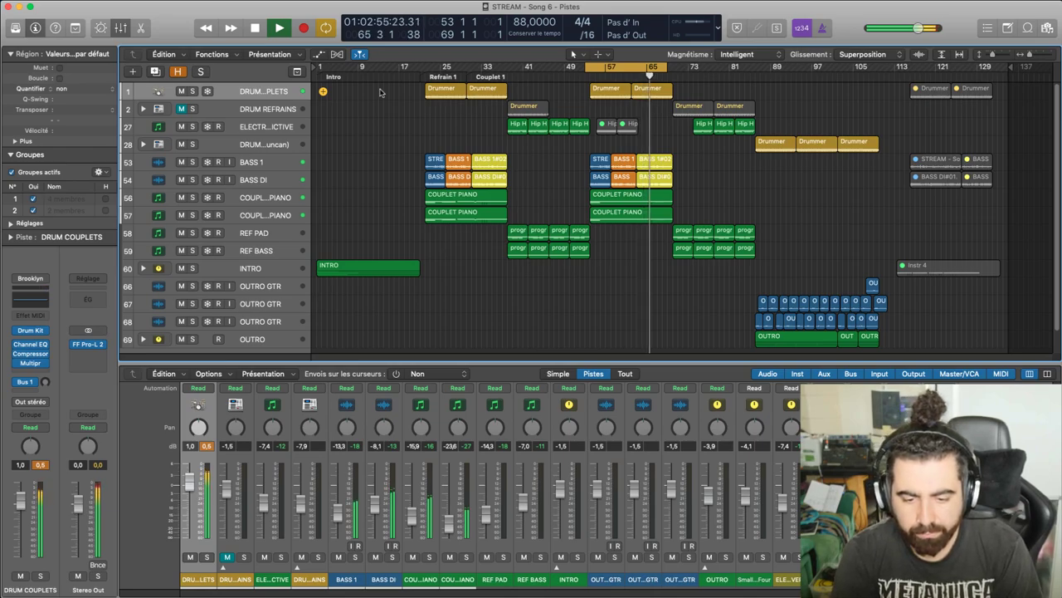
click(594, 66)
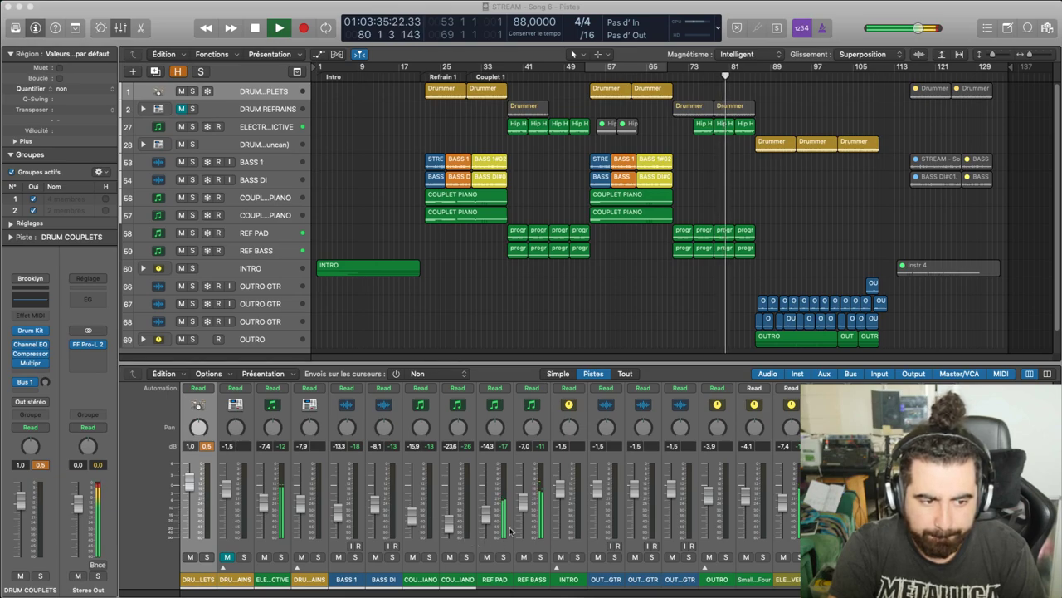
drag(524, 503, 524, 491)
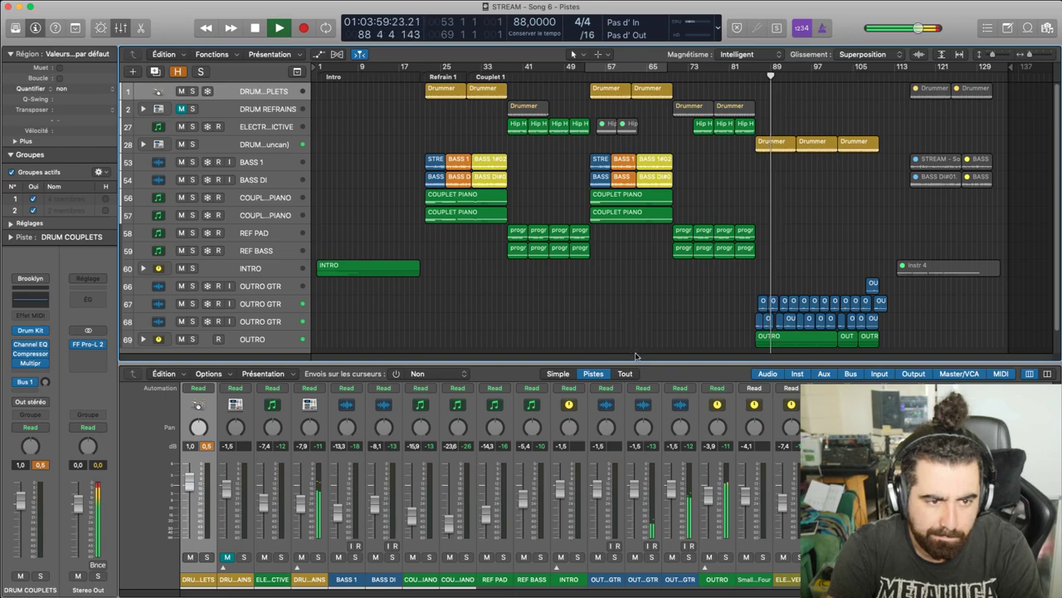
Reduce the mixer's height to give the arrangement more room, and stop playback
drag(636, 363, 649, 372)
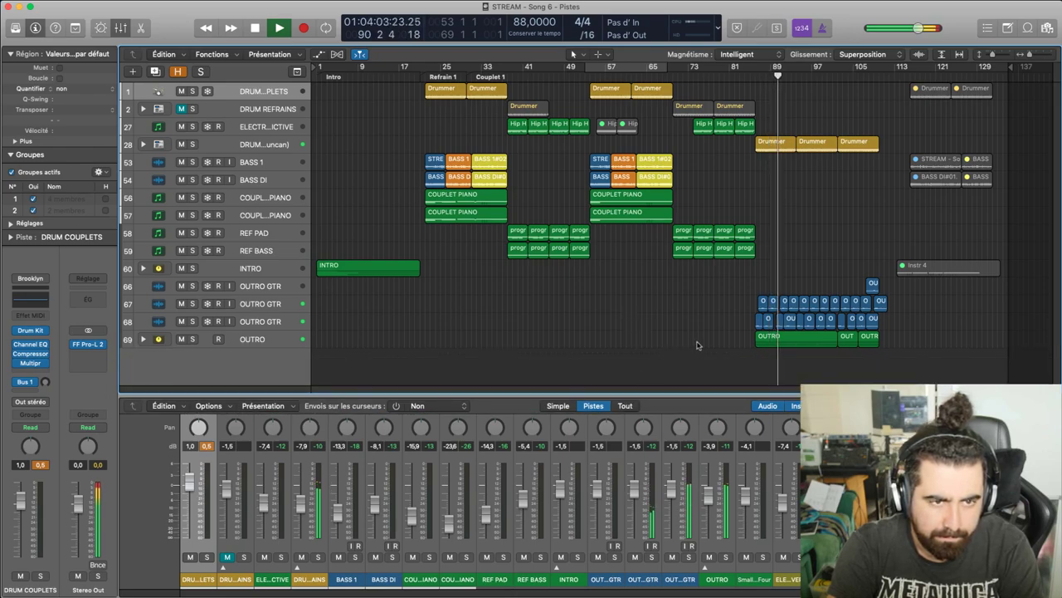
key(space)
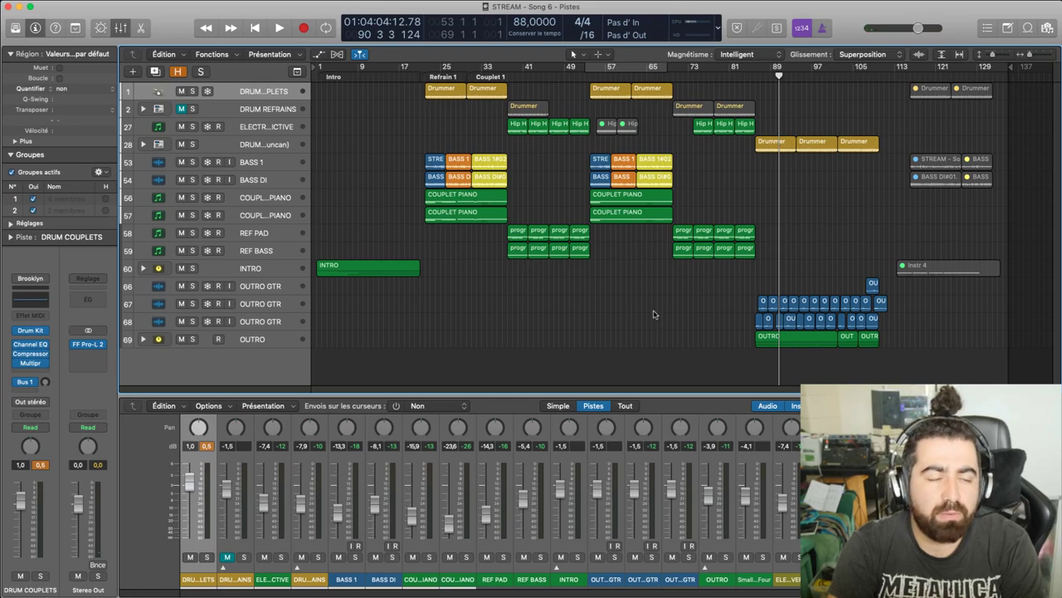
click(772, 140)
drag(804, 166, 809, 129)
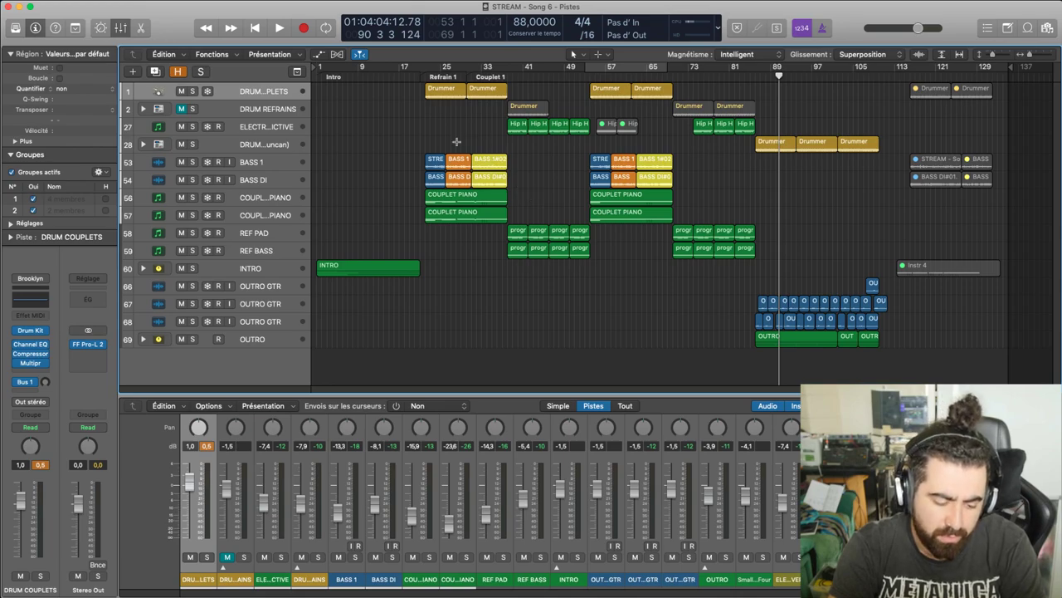
Play the whole song from the beginning to the end of the outro, dismissing the system overload alert
key(Return)
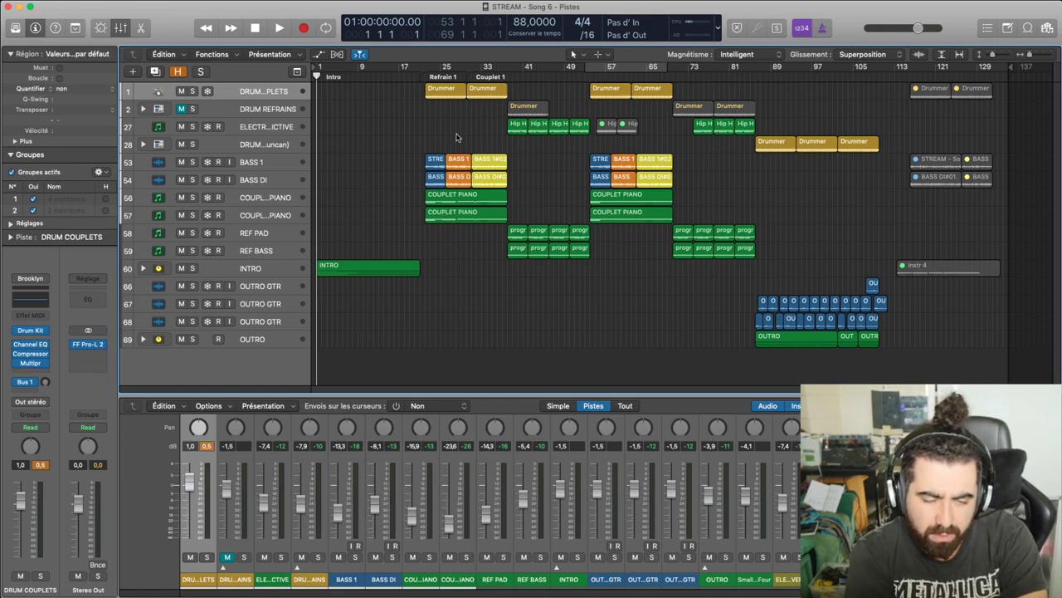
key(space)
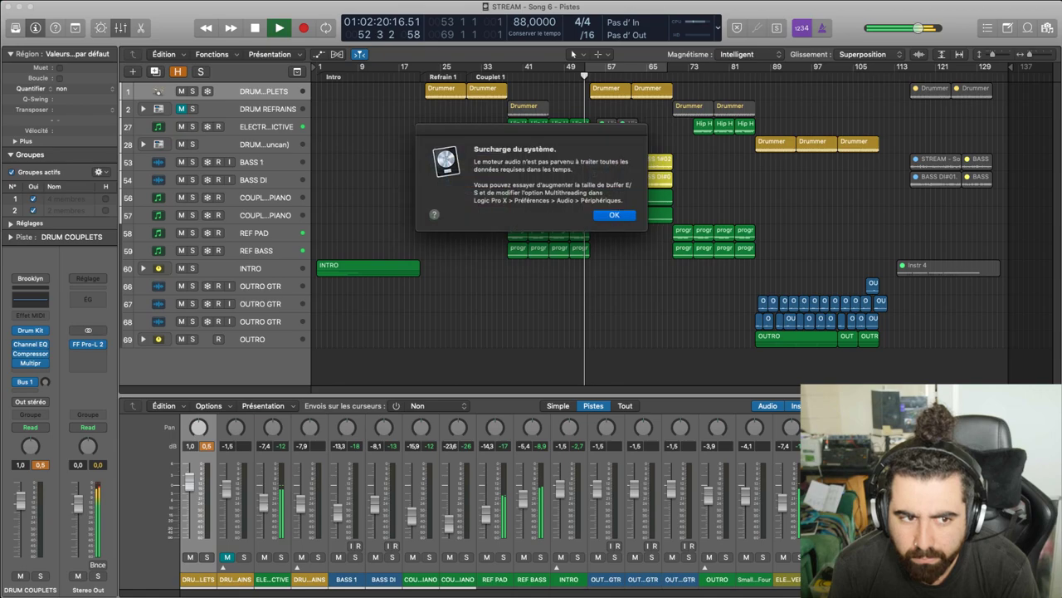
click(614, 215)
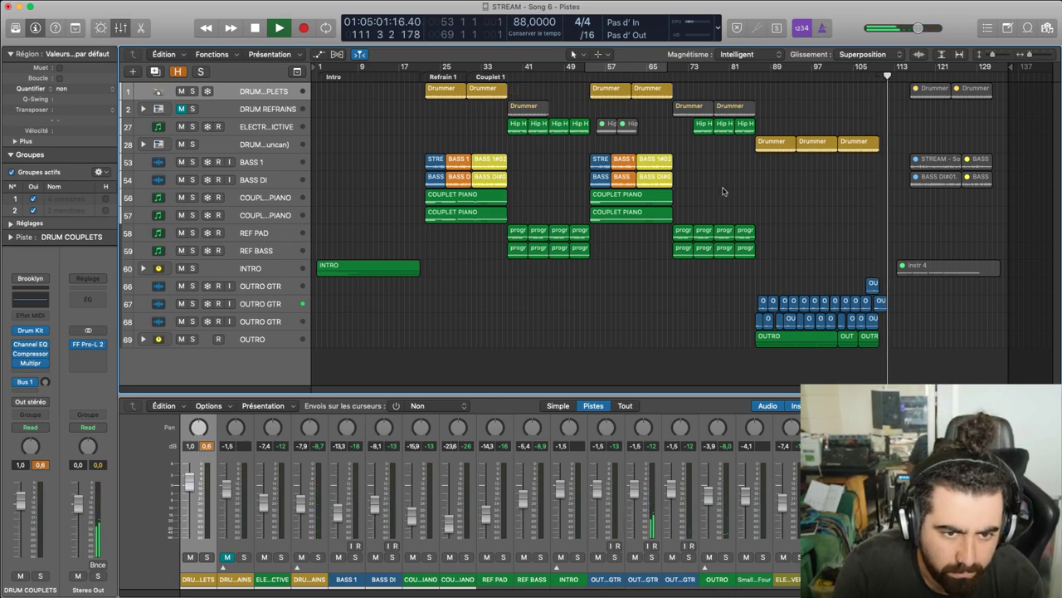
key(space)
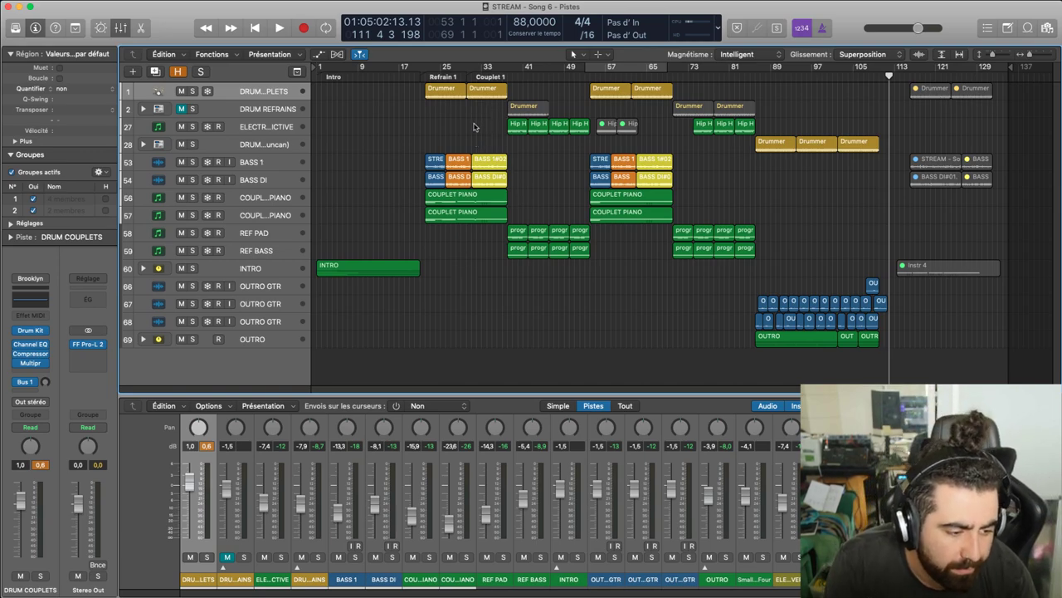
Open the first COUPLET PIANO region of track 56 in the piano roll and solo its track
click(440, 201)
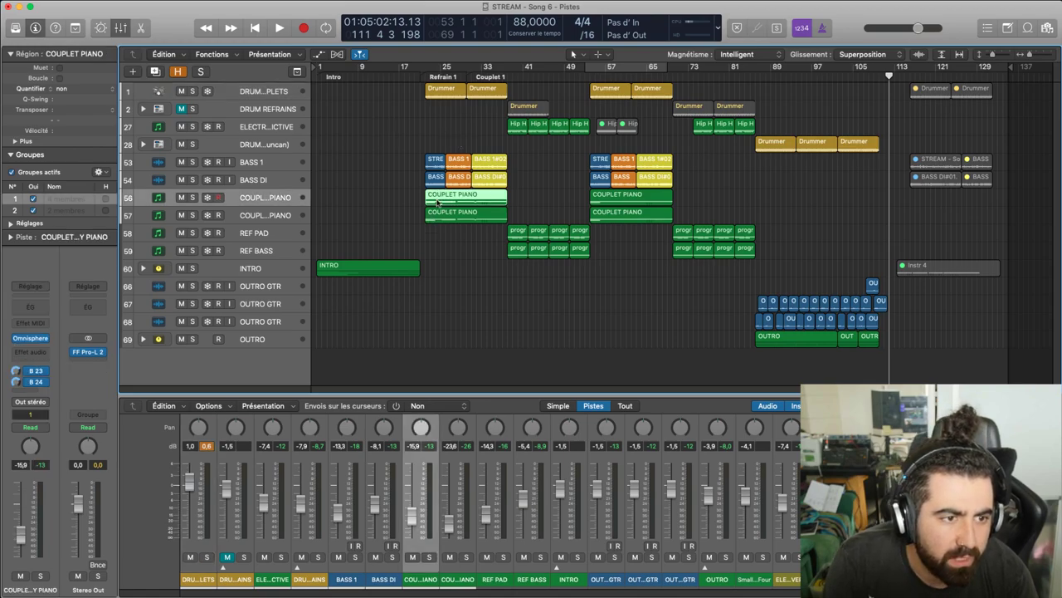
double_click(437, 202)
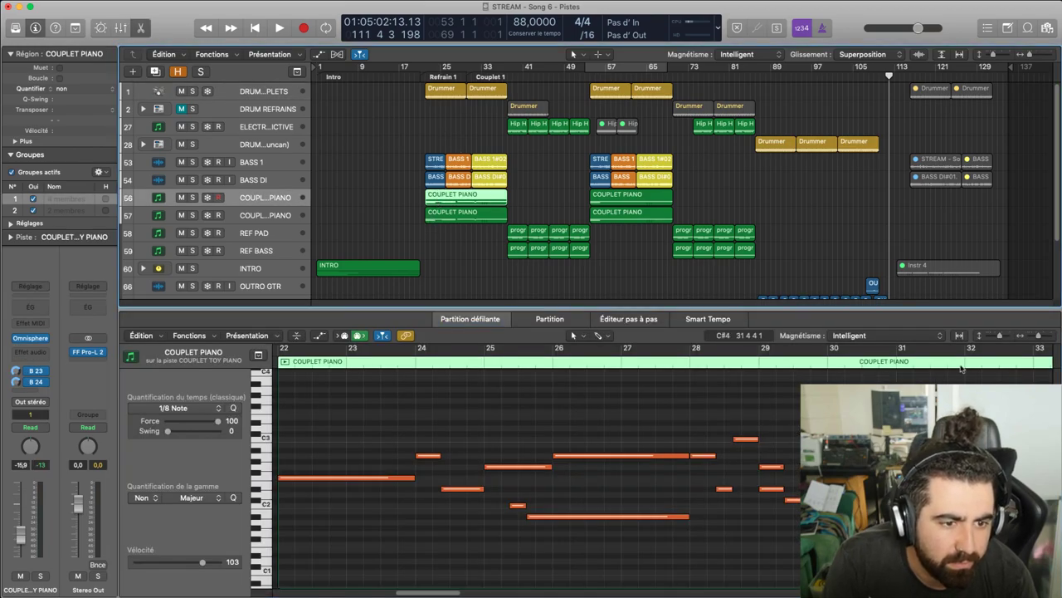
click(191, 197)
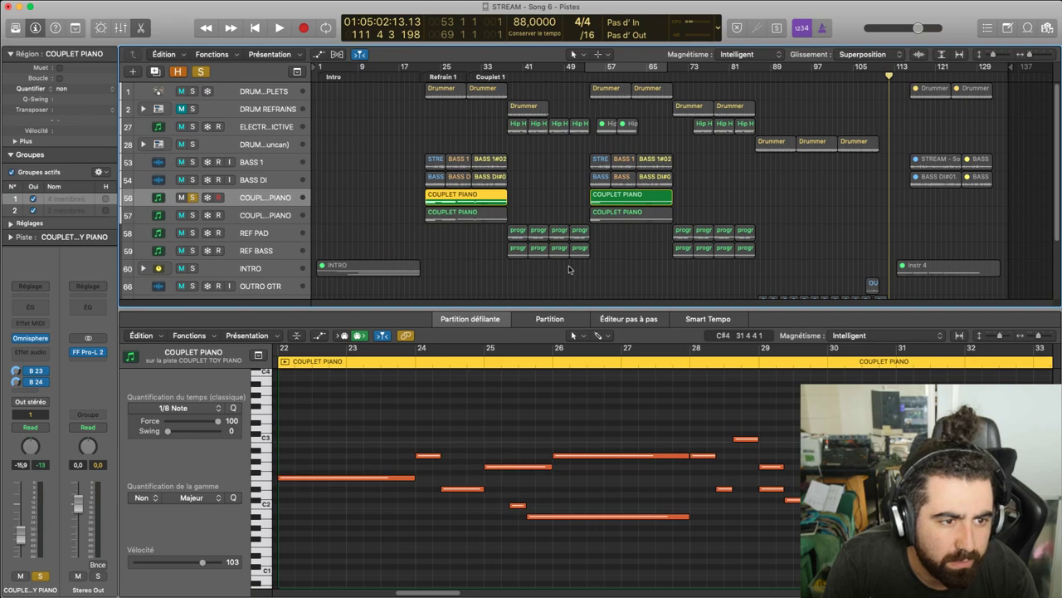
Loop bars 22 to 38 and play the soloed piano part, with its entire region shown in the piano roll
drag(436, 67, 521, 68)
drag(508, 69, 496, 71)
key(space)
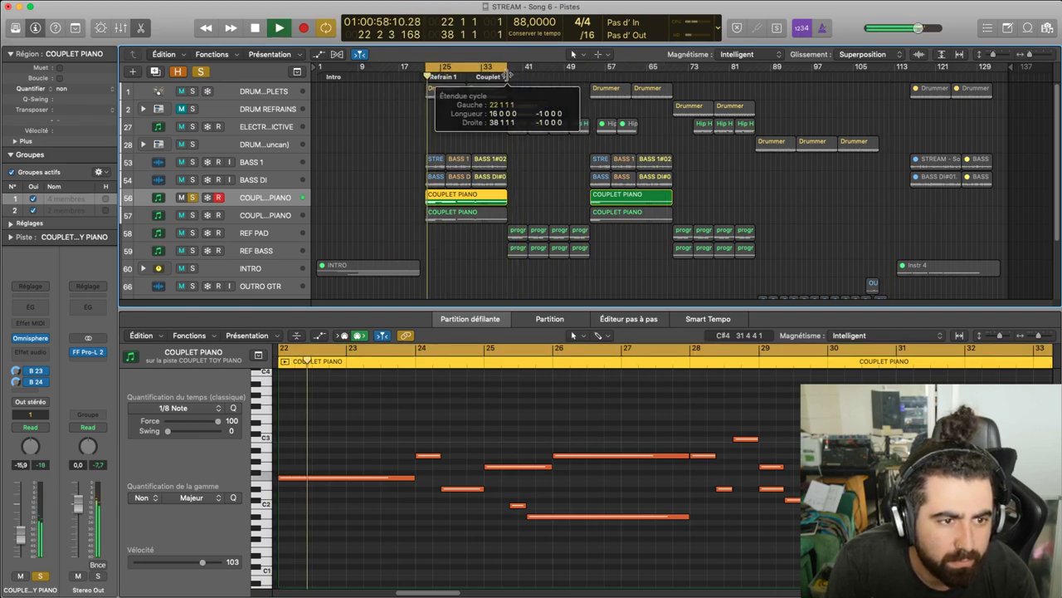
scroll(403, 437, up, 3)
scroll(402, 436, down, 1)
drag(1038, 335, 992, 337)
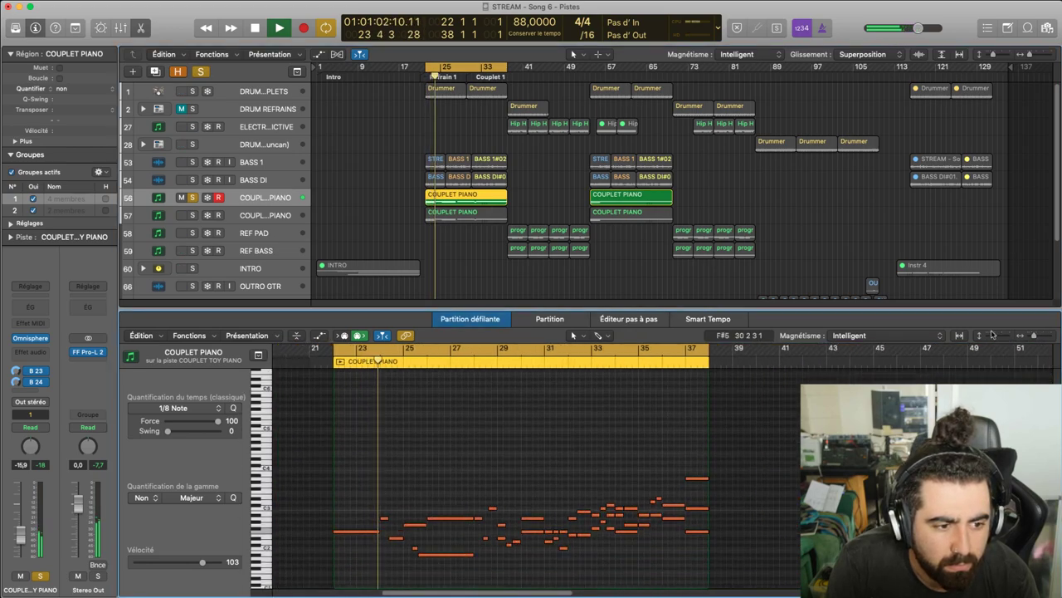
Set the velocity of the lowest piano note at bar 22 to 127 and replay the loop
scroll(453, 486, down, 3)
scroll(453, 486, up, 5)
scroll(394, 503, down, 7)
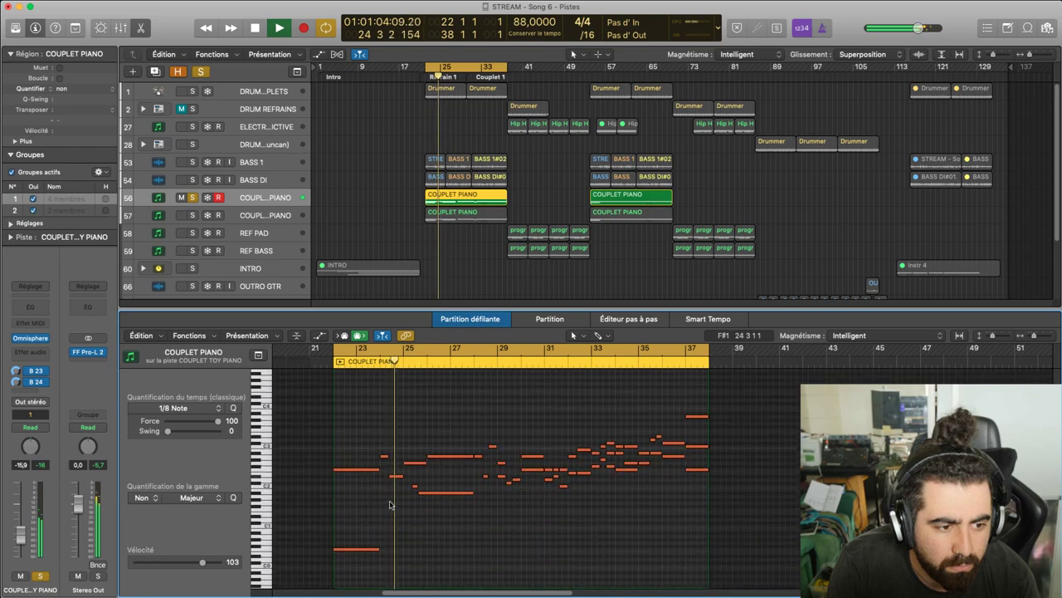
key(space)
drag(359, 535, 348, 474)
click(355, 410)
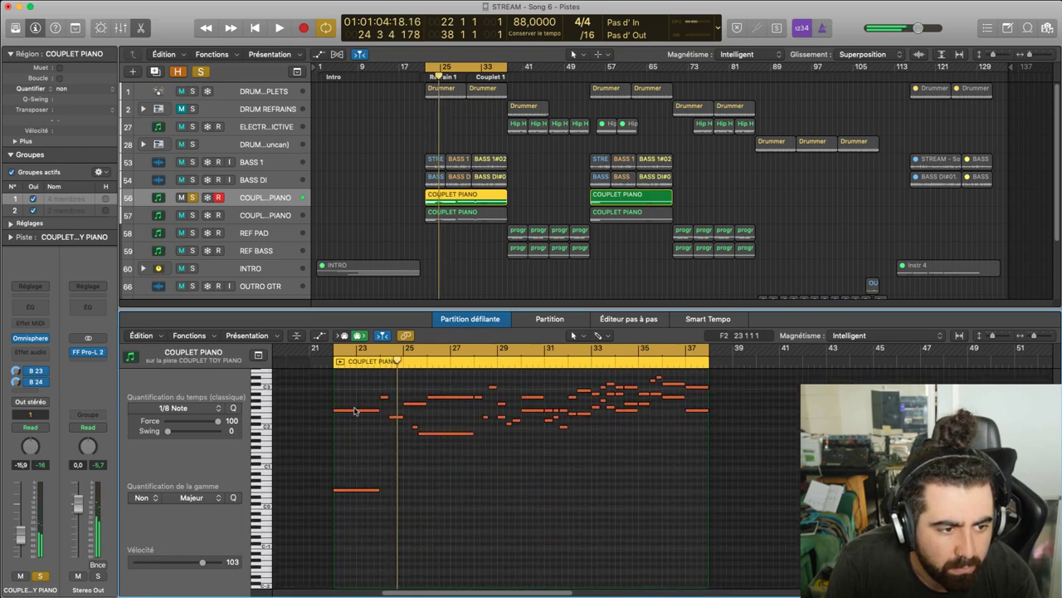
click(350, 490)
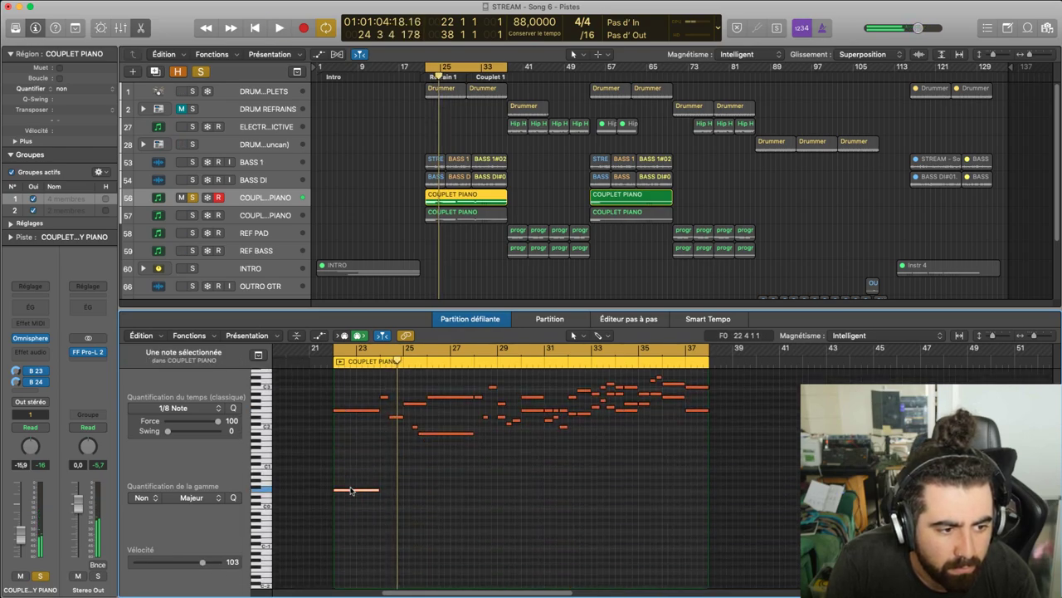
click(337, 390)
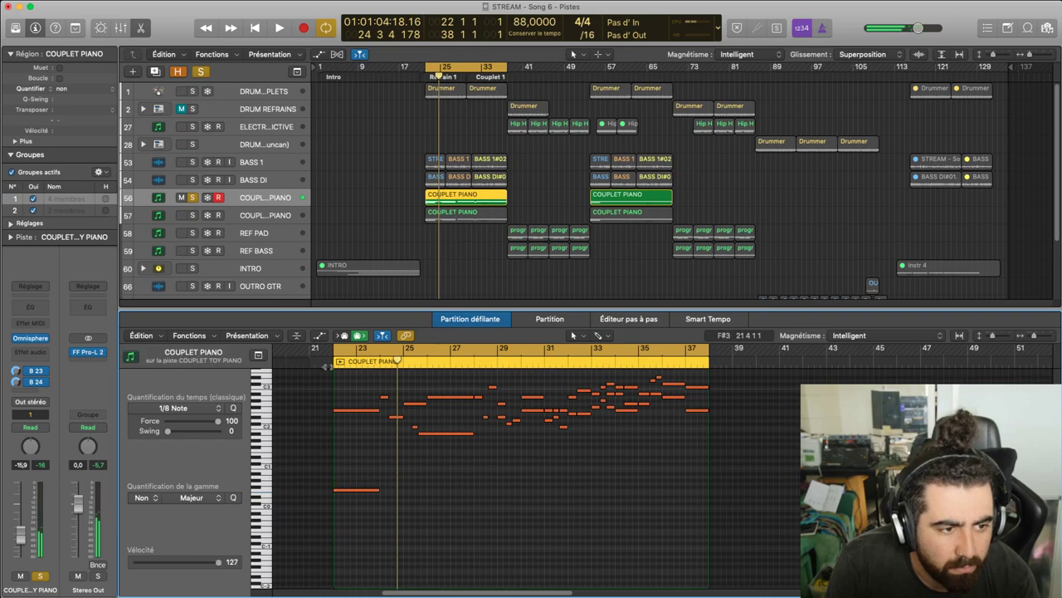
key(space)
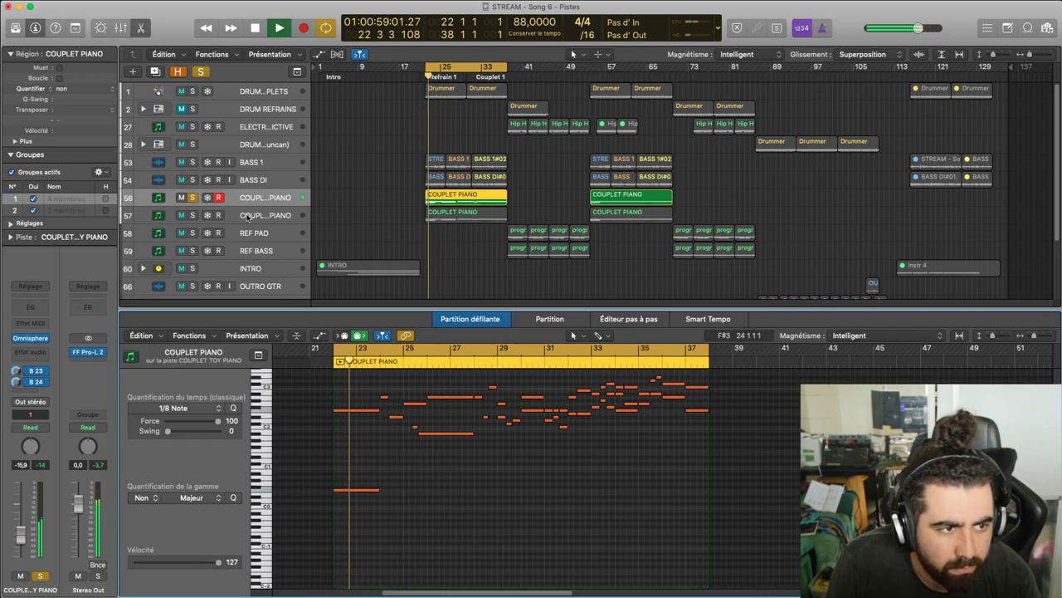
Listen to the loop's start with all tracks unsoloed, then solo track 56 again
click(192, 197)
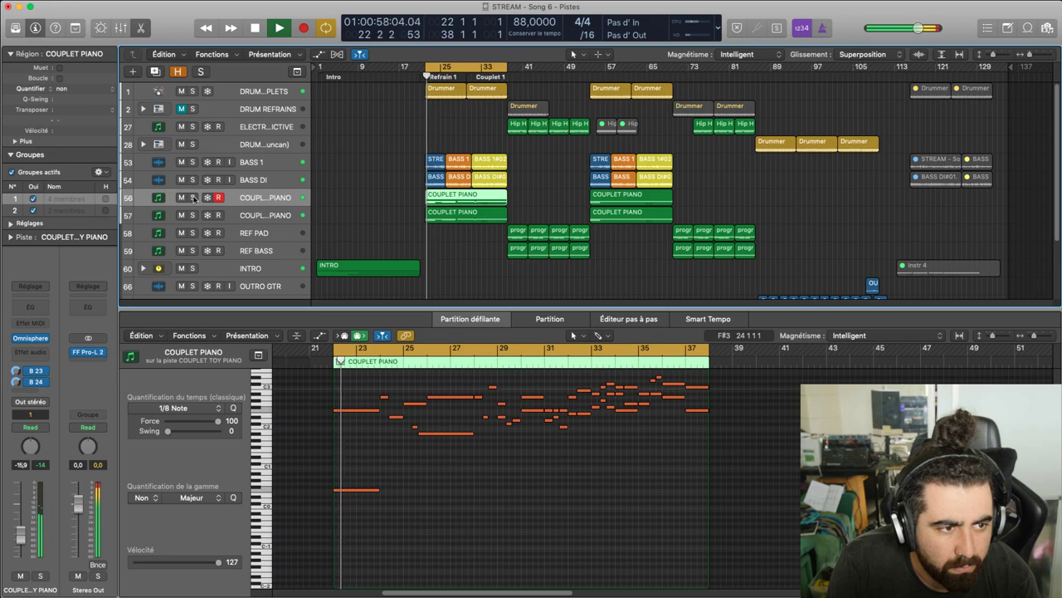
key(space)
click(192, 198)
Adjust the velocities of the notes in bars 24 and 25: 127 for the second short note, about 115 and 107 for the following two
click(384, 398)
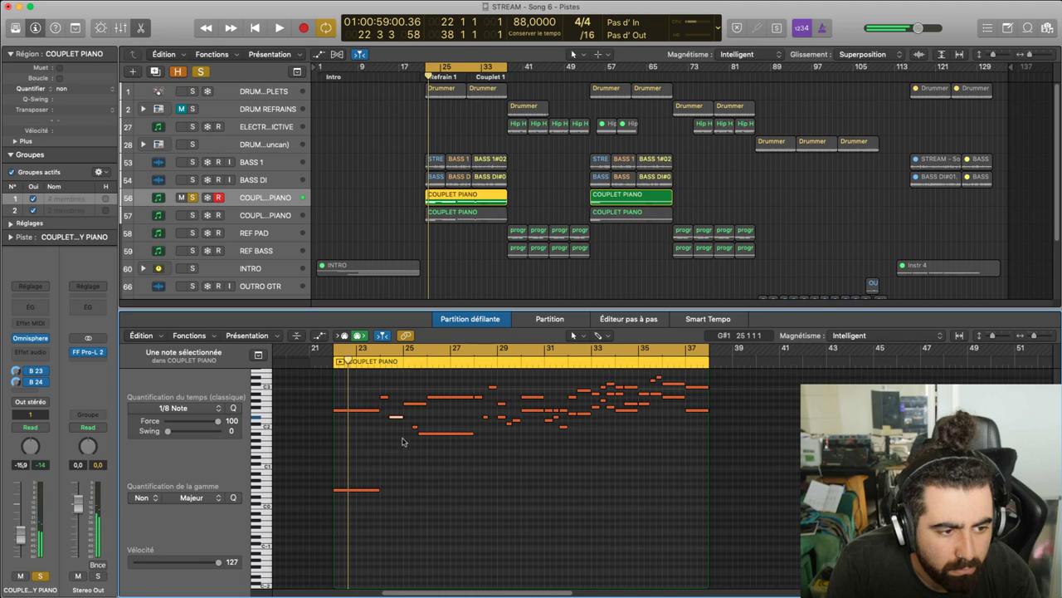
click(411, 406)
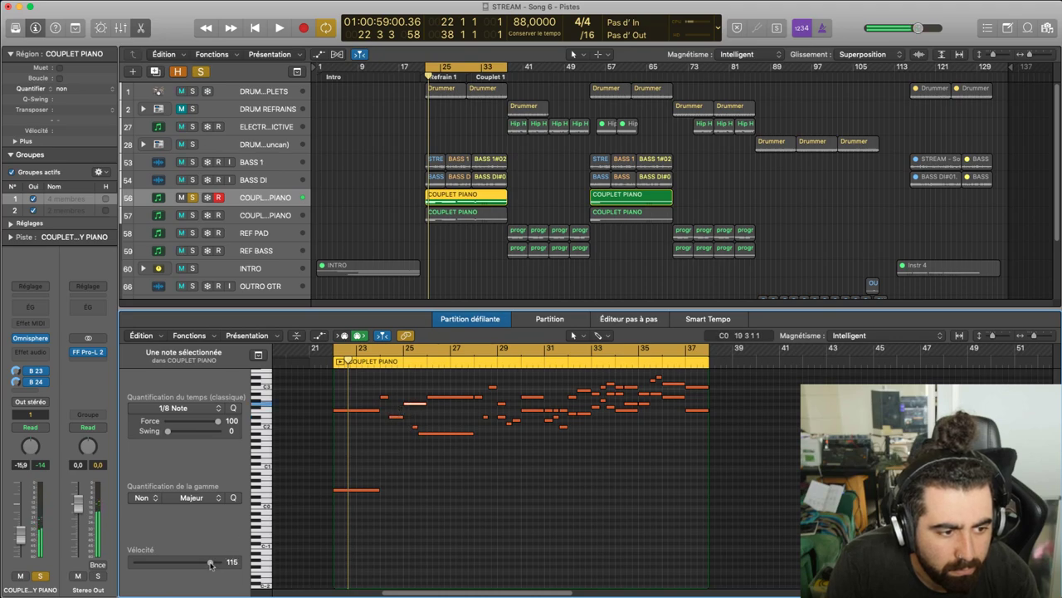
click(417, 429)
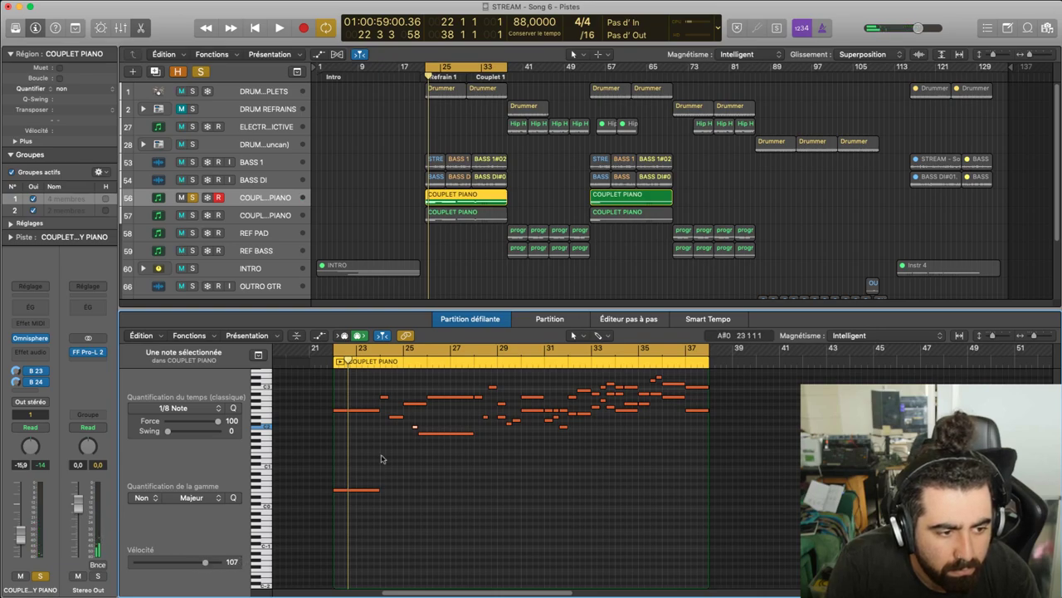
Adjust the two long notes around bar 26, bringing the upper one's velocity to 127, and replay the loop
click(440, 397)
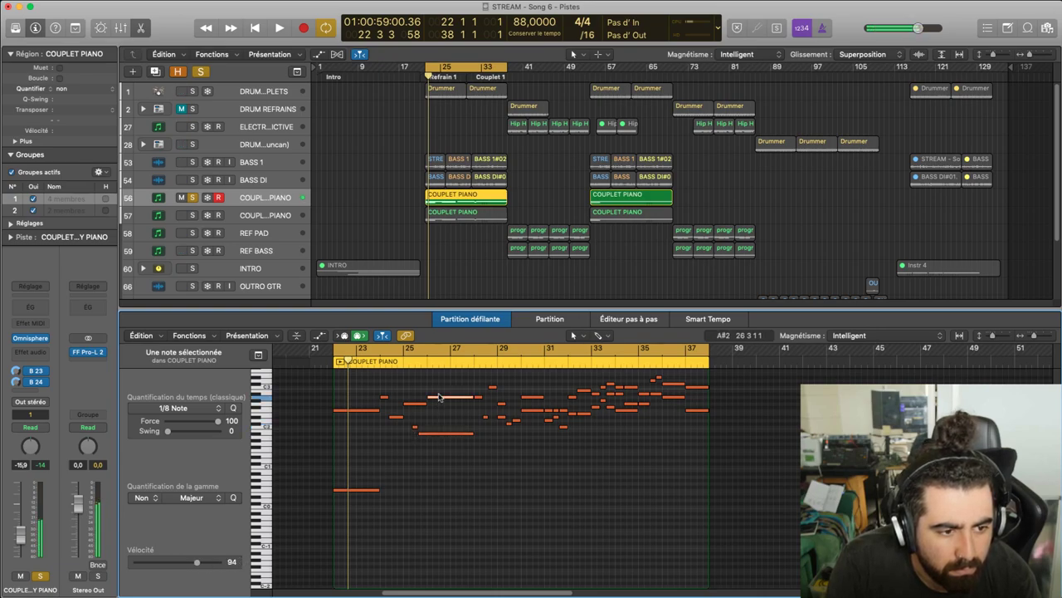
click(426, 438)
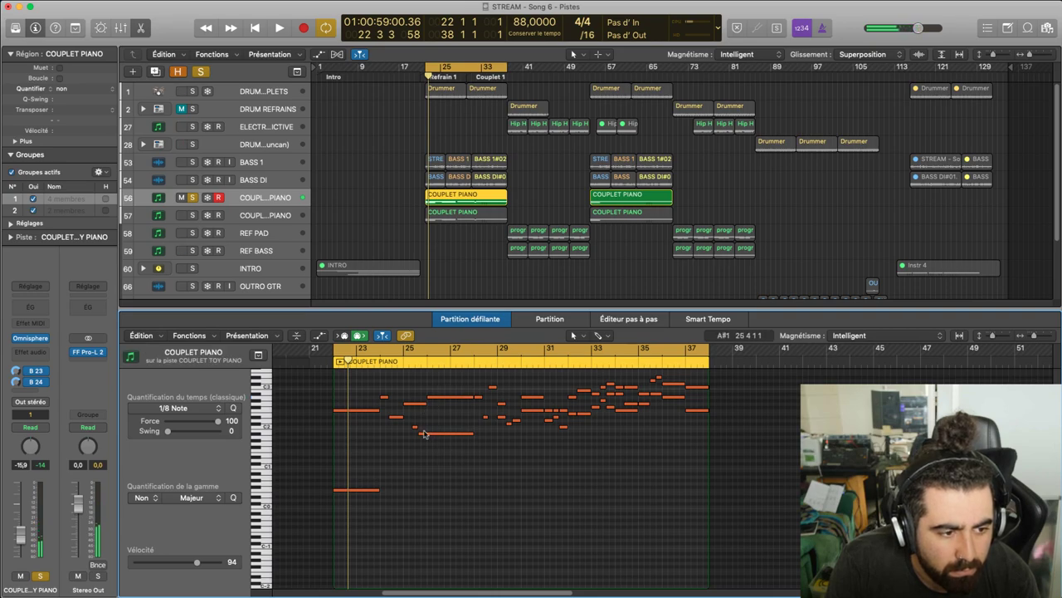
click(427, 433)
click(442, 397)
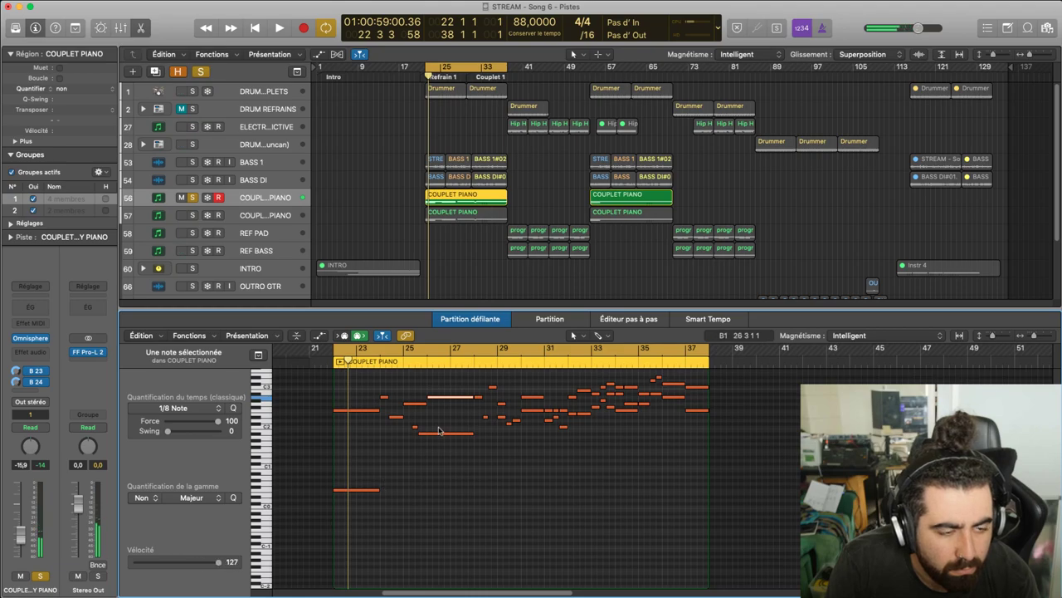
key(space)
click(440, 486)
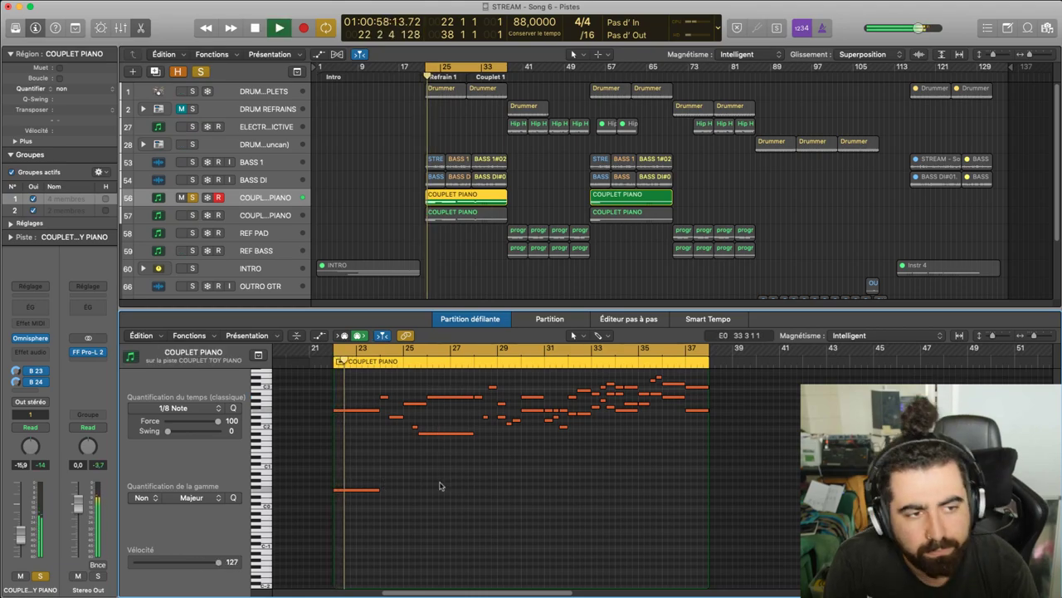
Set the velocity of the long low note starting just before bar 26 to 127 and replay the loop
key(super+Right)
key(super+Right)
key(super+Down)
key(super+Down)
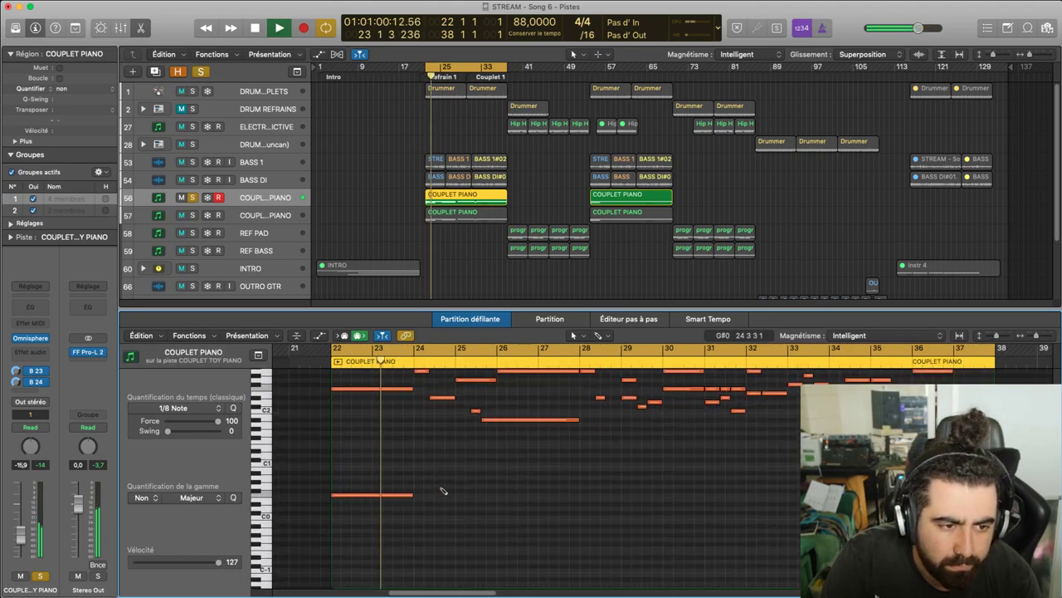
scroll(457, 523, up, 3)
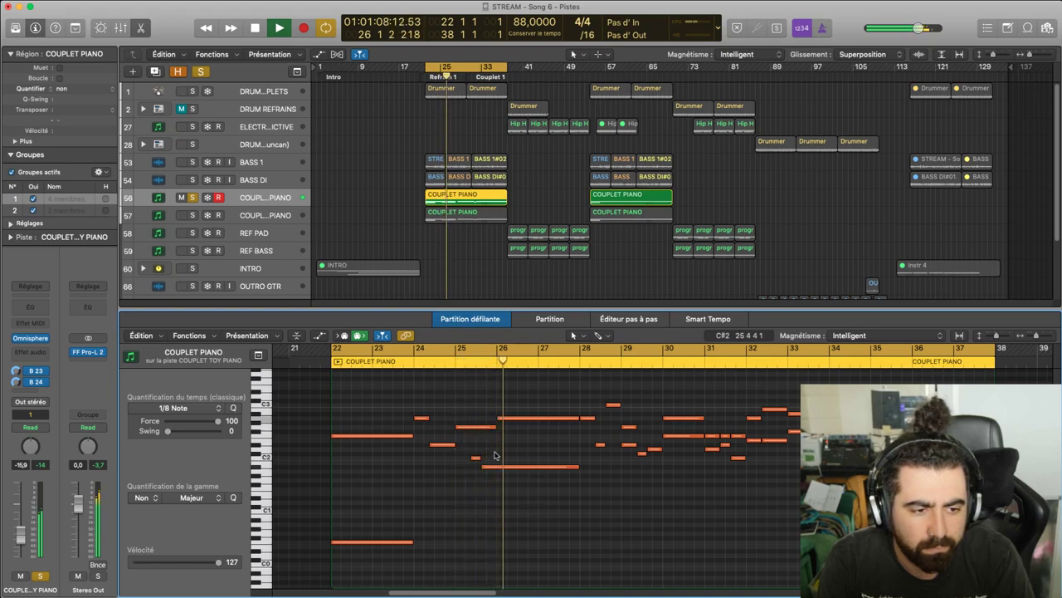
key(space)
click(525, 468)
drag(225, 562, 348, 563)
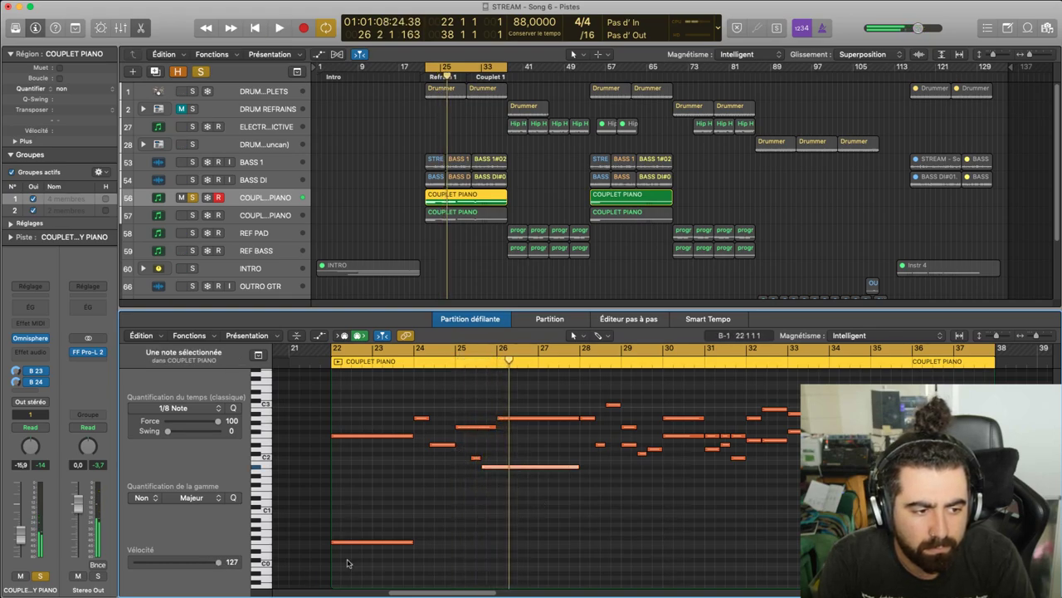
click(476, 364)
key(space)
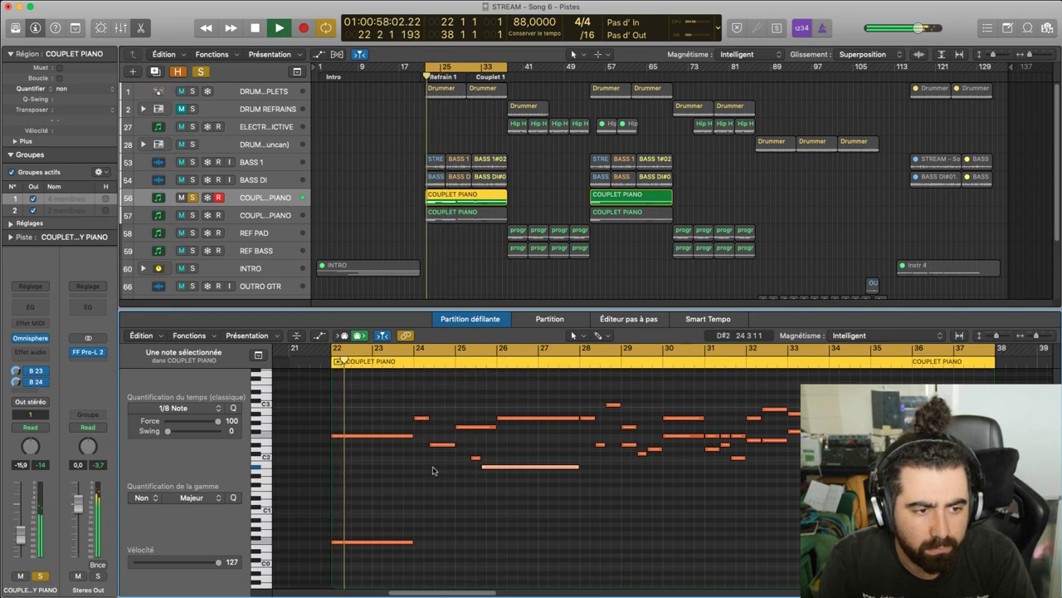
Set the velocity of the short upper note at the start of bar 24 to about 121 and resume playback
key(space)
click(420, 417)
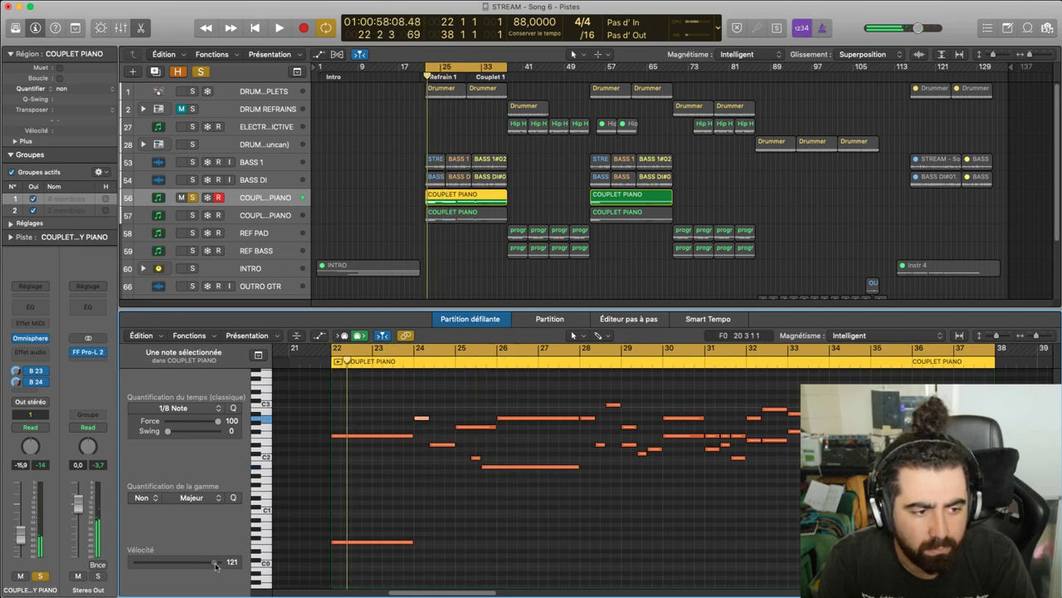
key(space)
Set the velocity of the lower short note in bar 24 to 115 and replay the passage
click(440, 446)
key(space)
click(445, 466)
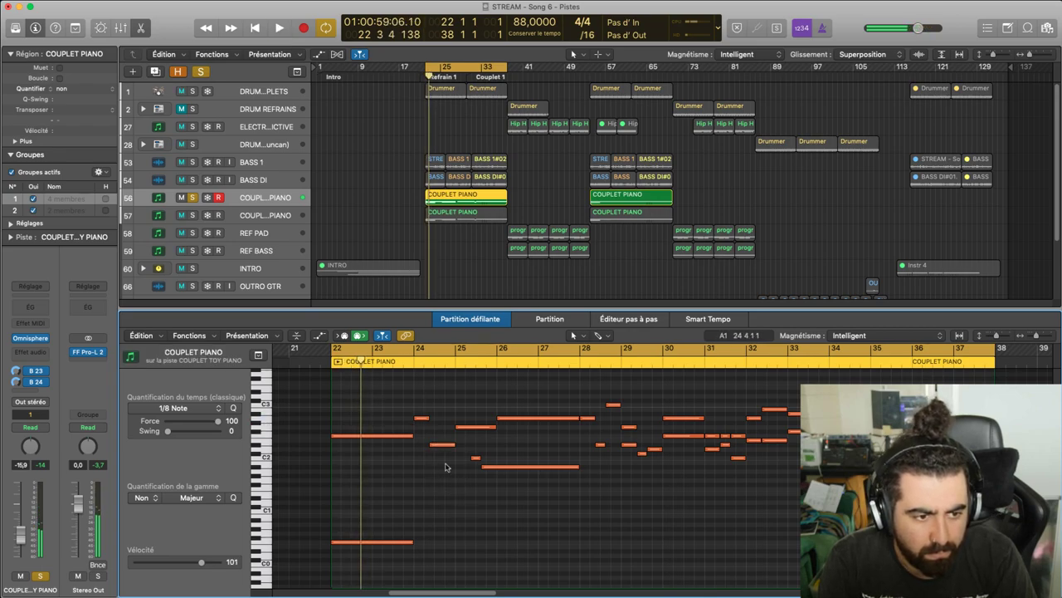
click(443, 445)
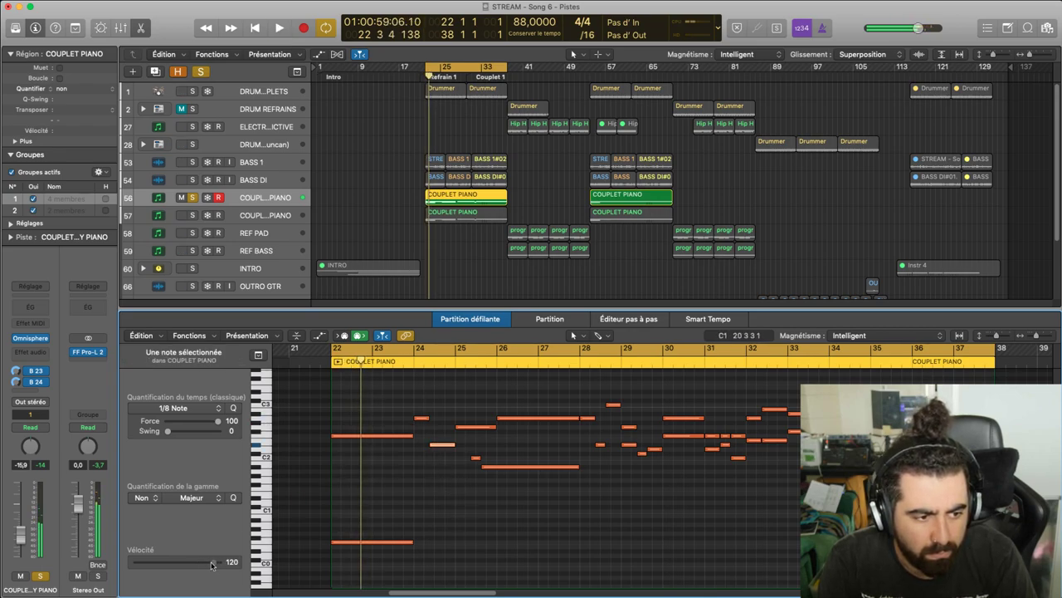
click(427, 508)
key(space)
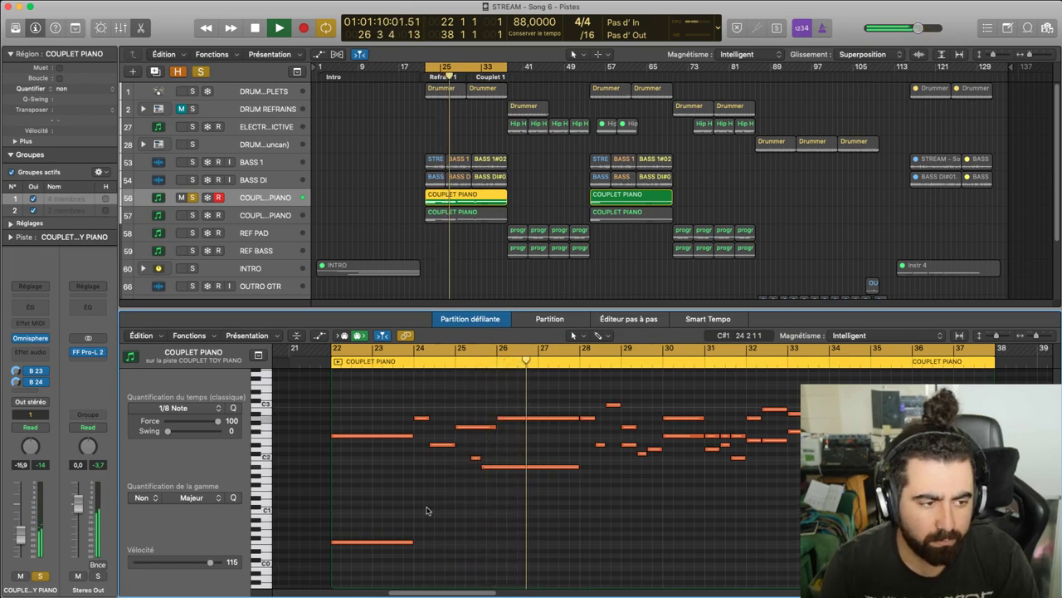
Set the velocity of the long upper note at bar 26 to 115 and play the whole loop through
key(space)
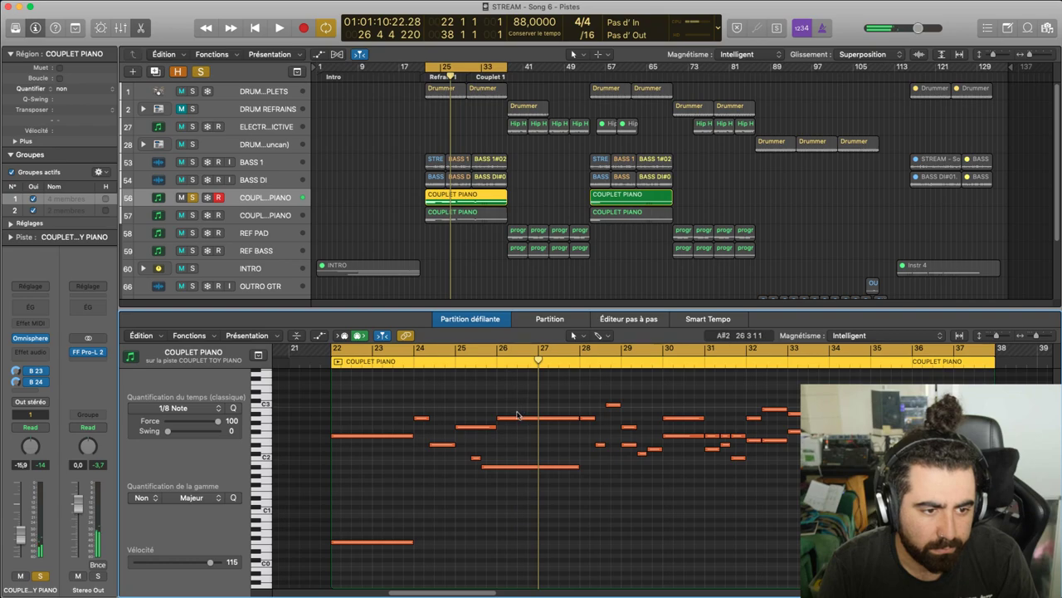
click(518, 417)
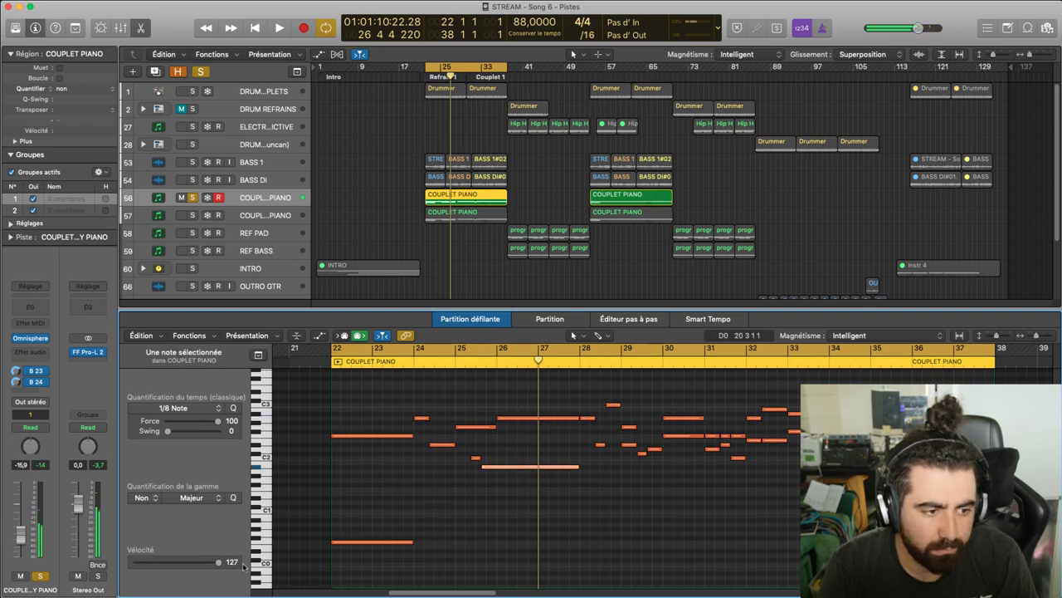
click(506, 418)
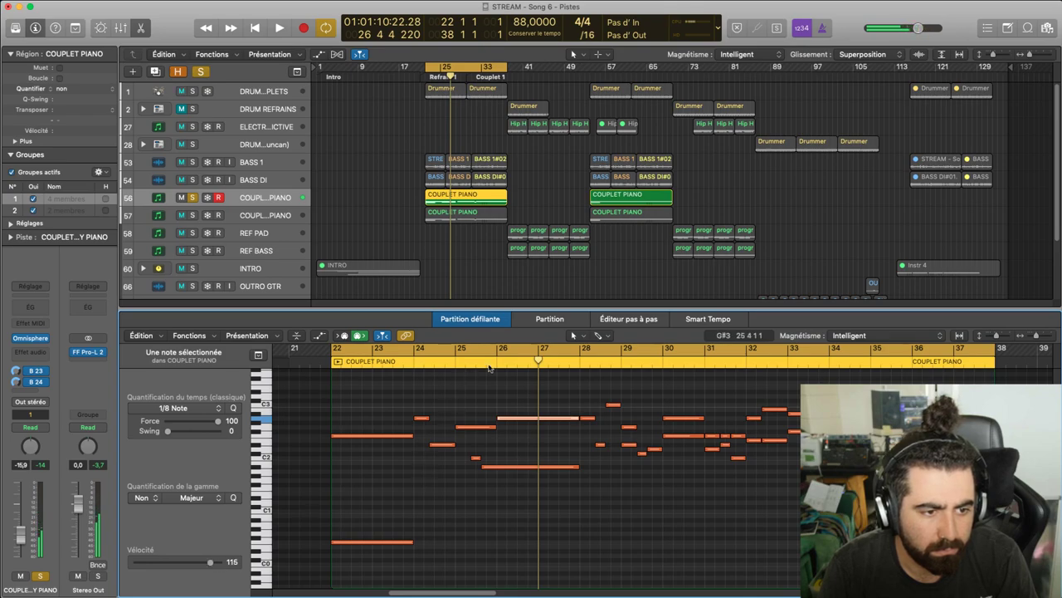
key(space)
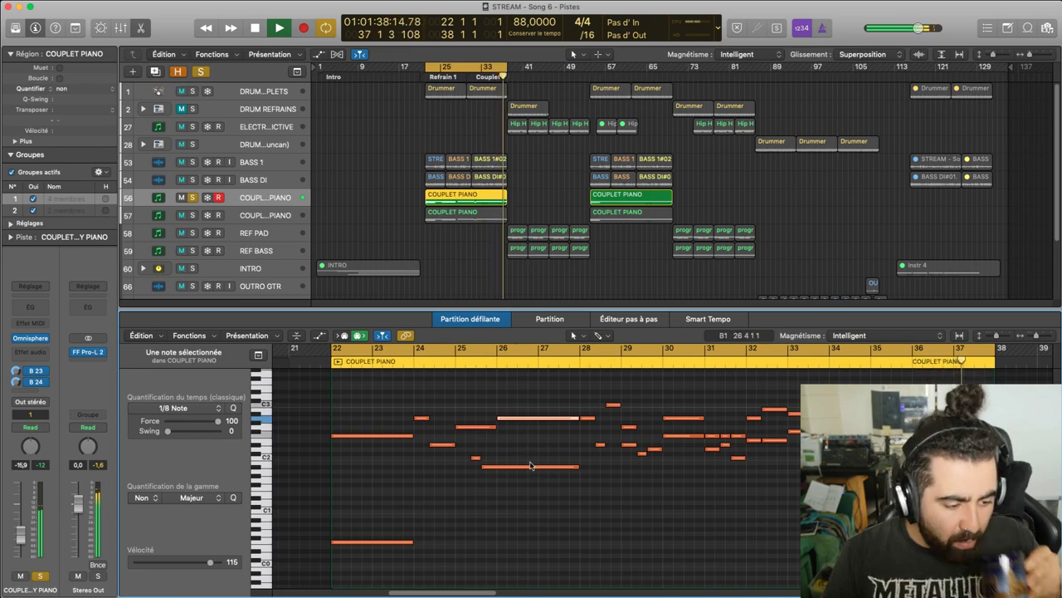
click(610, 505)
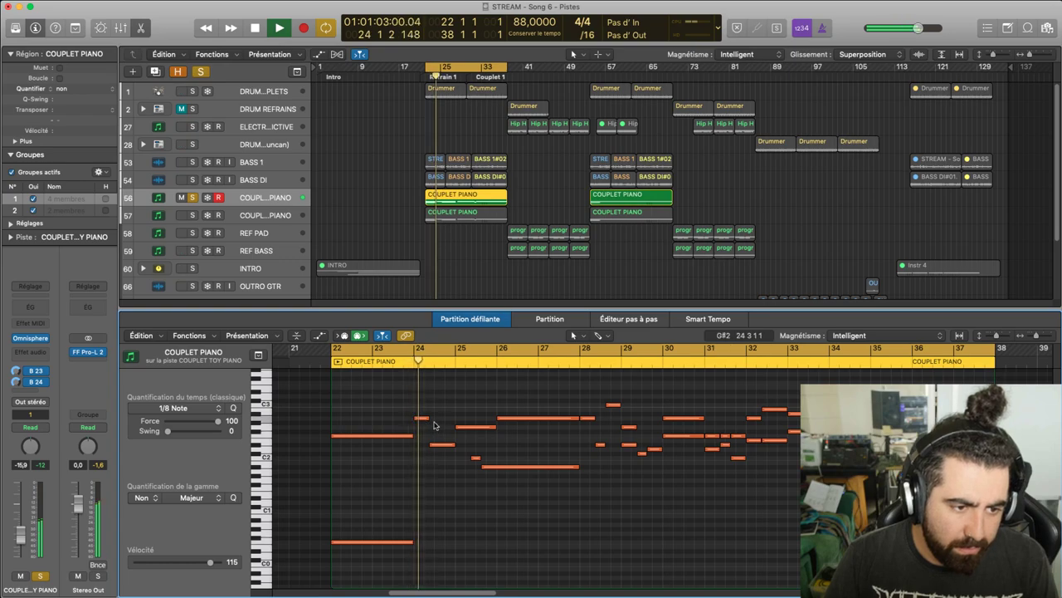
Keep the lowest bar 22 note at velocity 127, set the upper bar 22 note to about 117, and replay them
key(space)
click(381, 435)
click(342, 541)
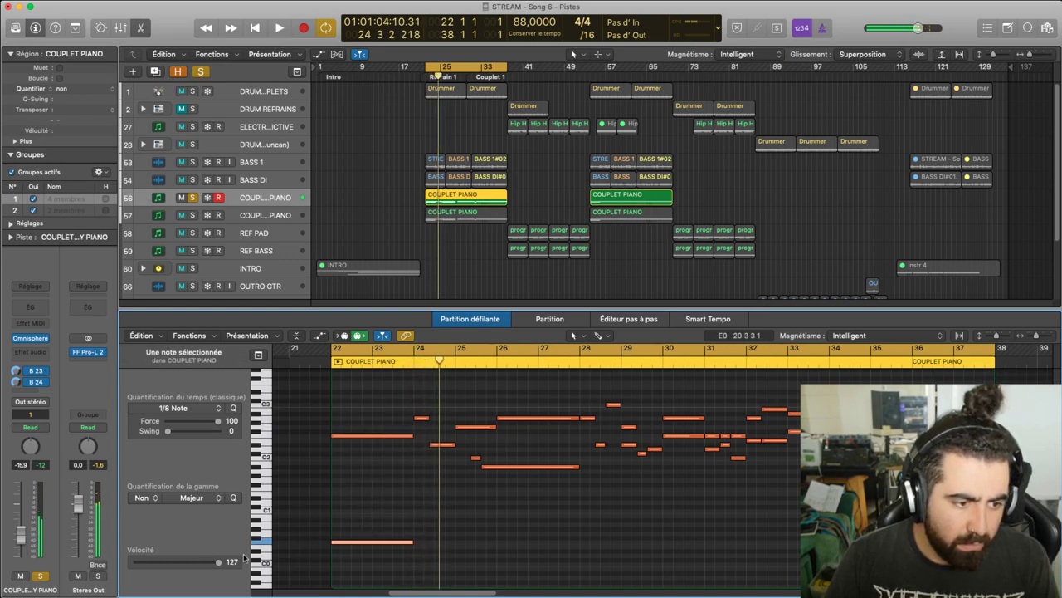
click(346, 437)
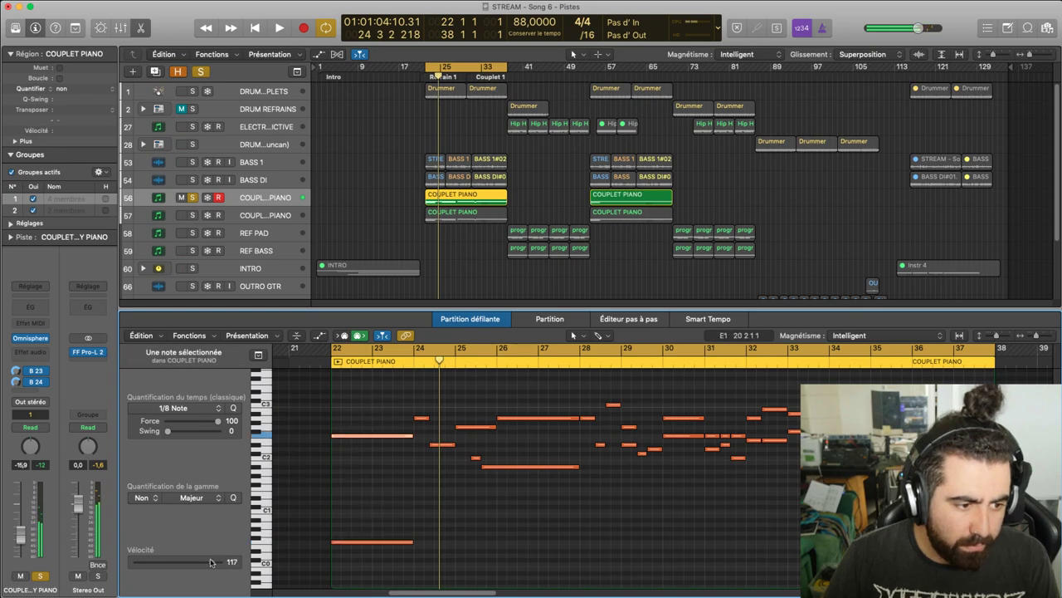
key(space)
Fine-tune the velocity of the upper bar 22 note to 124 while replaying the loop's start
drag(206, 562, 220, 563)
key(space)
click(344, 510)
key(space)
key(space)
key(space)
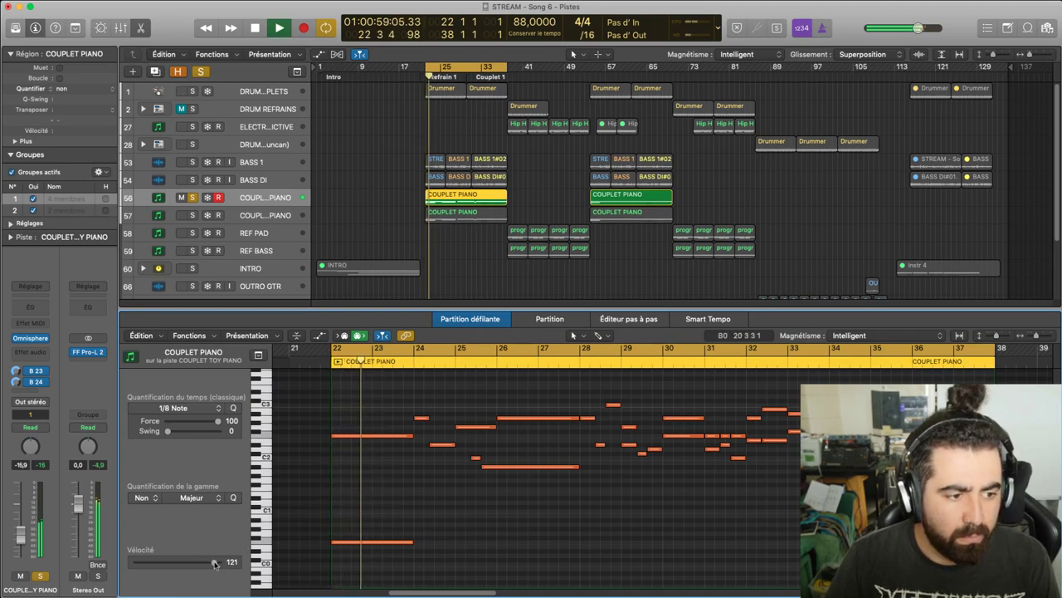
drag(215, 565, 218, 566)
key(space)
Move the loop's start to bar 24 and set the velocity of the first short upper note there to about 101
key(space)
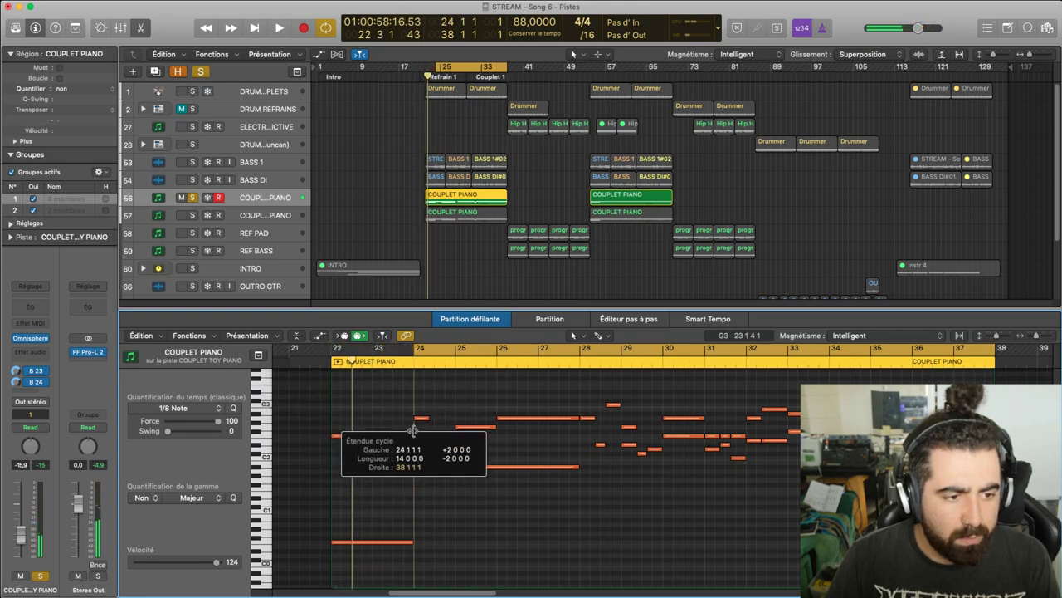
click(434, 446)
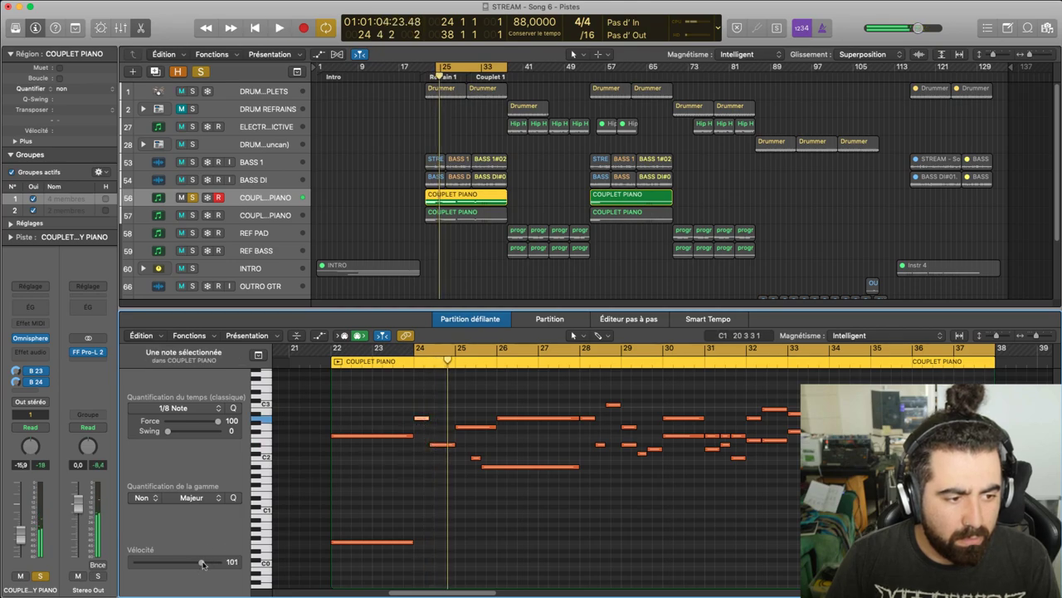
key(space)
click(436, 534)
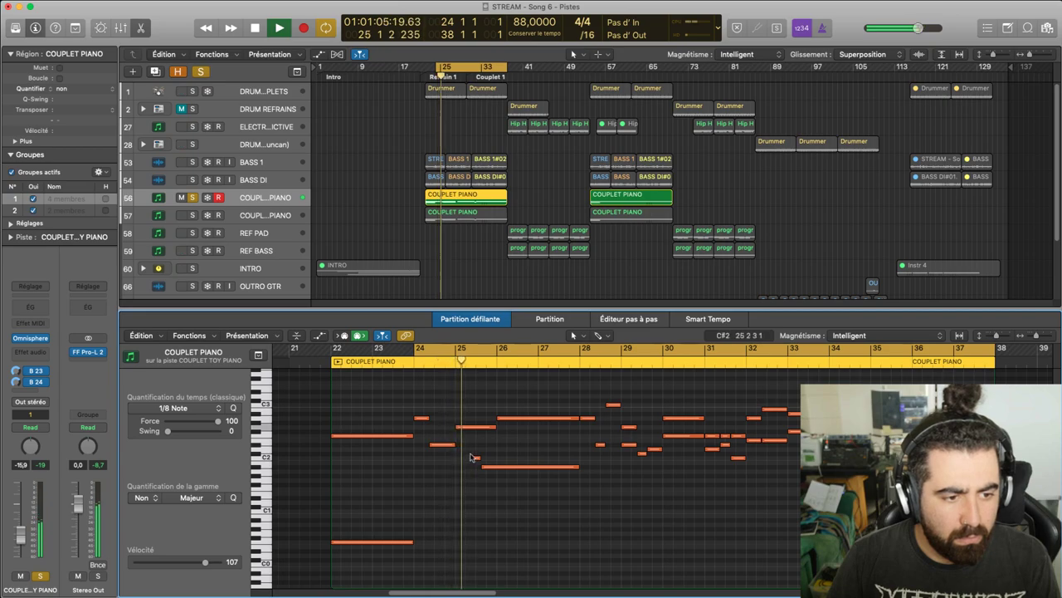
Set the velocity of the short low note in bar 25 to 113 and replay the loop
key(space)
click(478, 426)
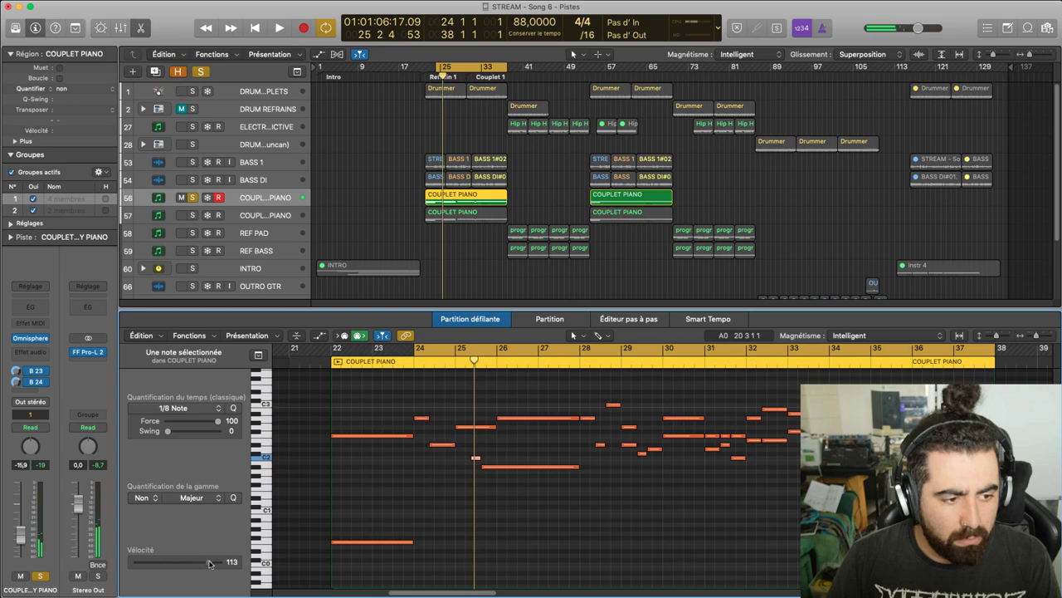
key(space)
click(453, 519)
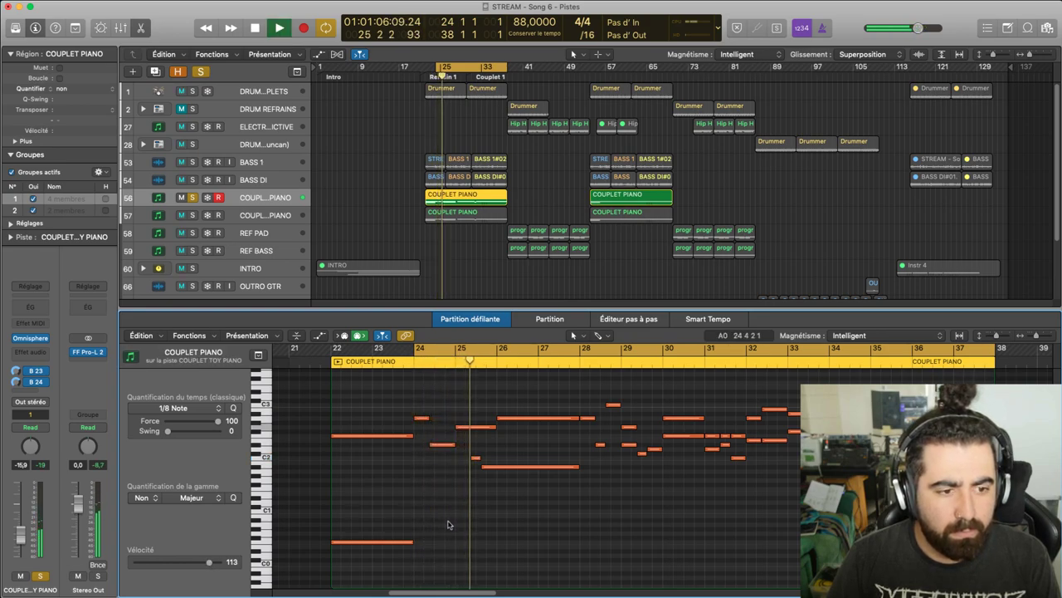
Check the velocities of the two long notes around bars 25 and 26, extend the loop's start back to bar 22, and replay
click(506, 466)
click(515, 415)
click(512, 418)
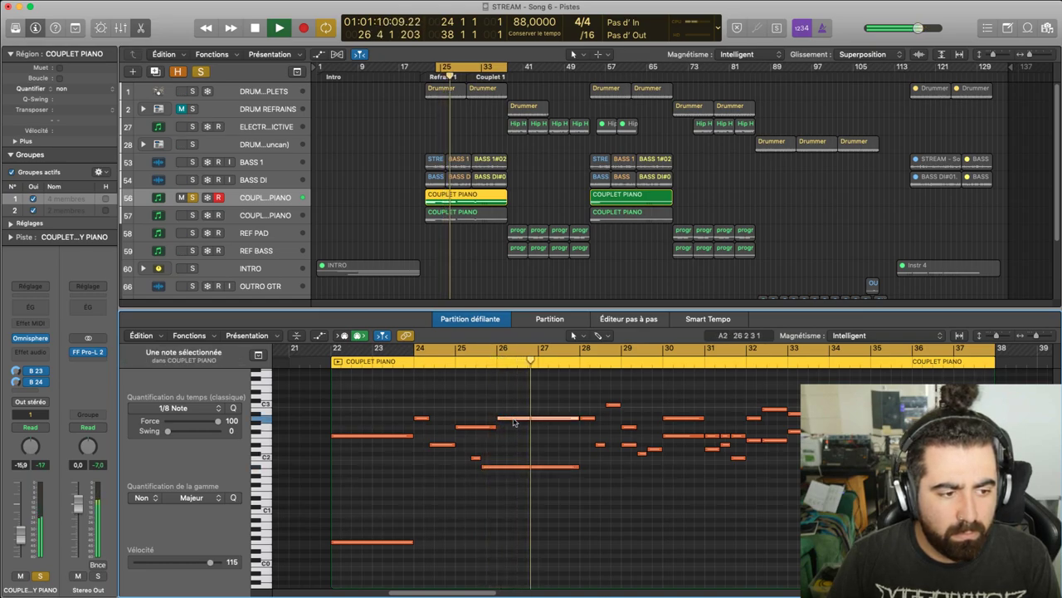
click(550, 436)
key(space)
drag(418, 363, 337, 362)
key(space)
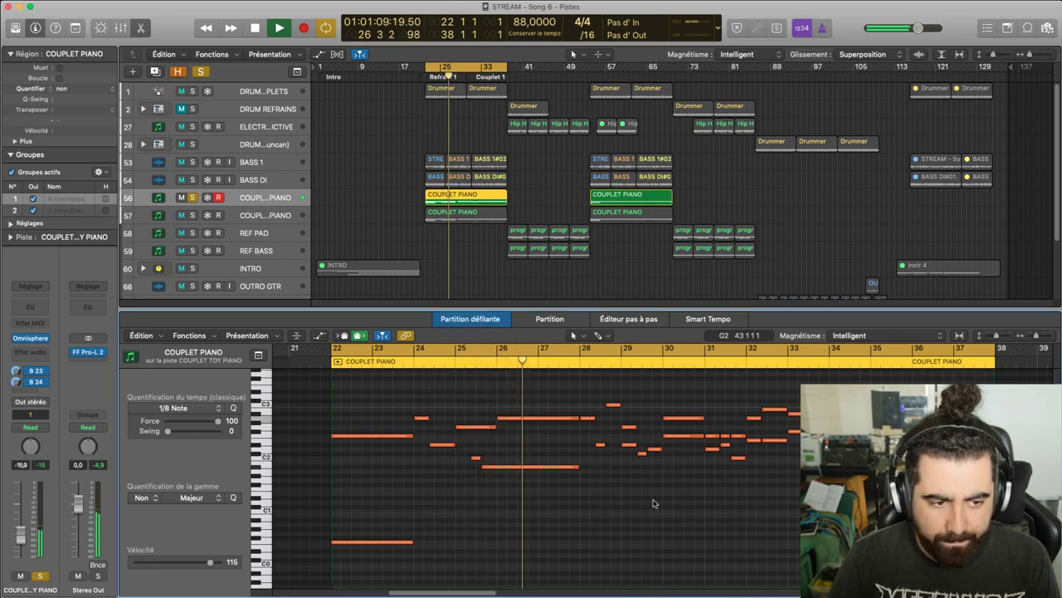
Move the loop's start to bar 28, set the first upper note there to velocity 111, and replay
drag(477, 593, 491, 593)
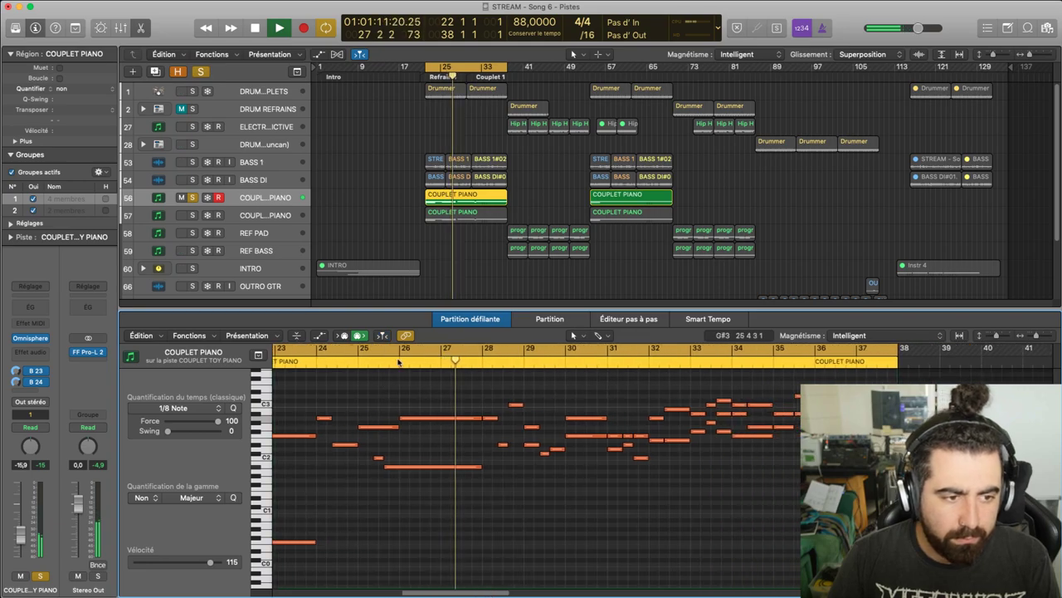
drag(484, 351, 897, 353)
key(space)
click(490, 420)
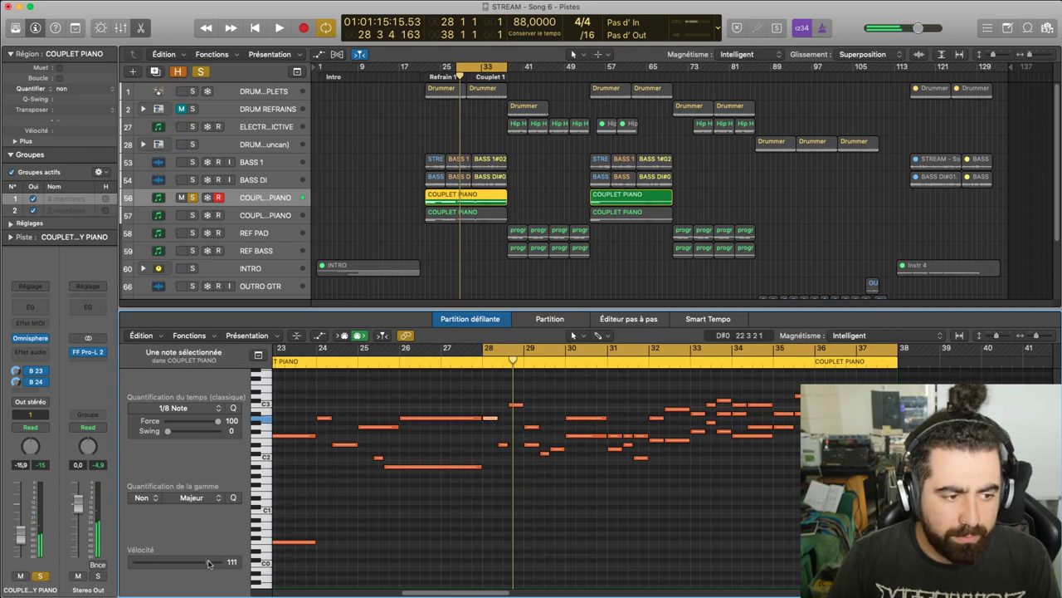
key(space)
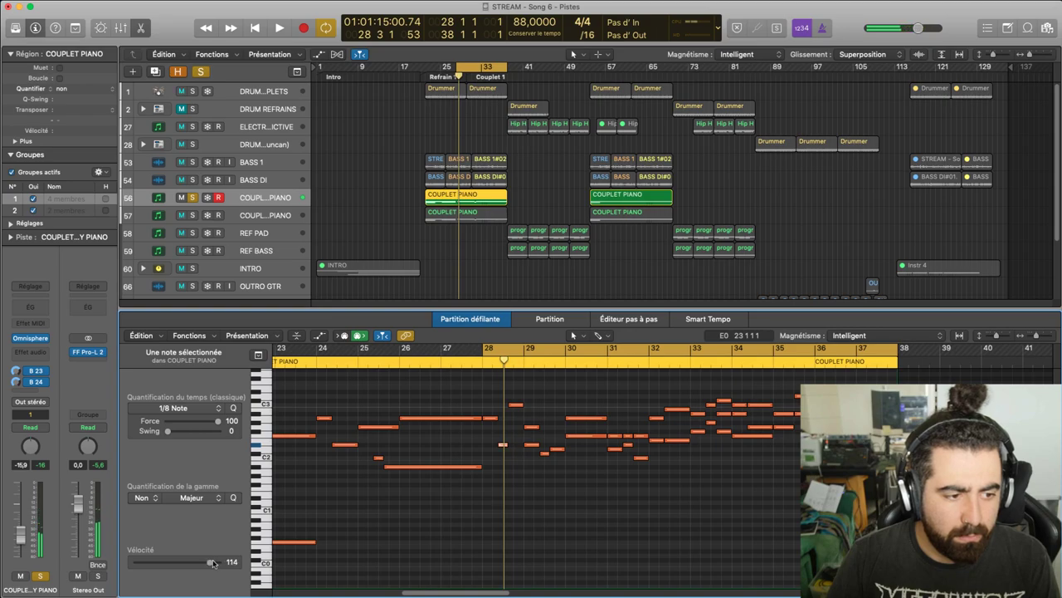
Set the velocity of the short low note in bar 28 to 115 and replay the loop
key(space)
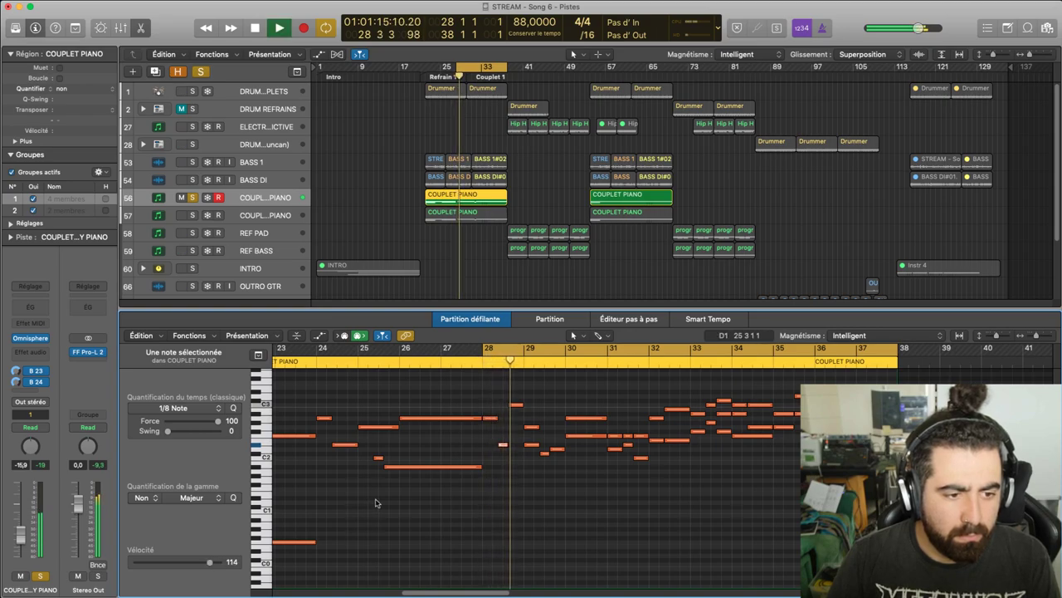
key(space)
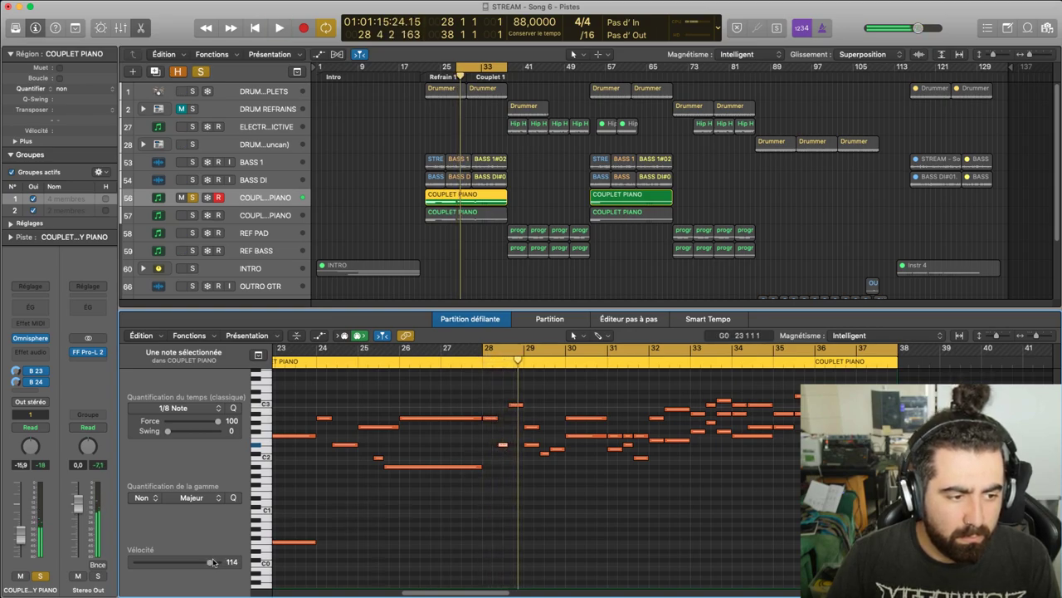
key(space)
click(503, 507)
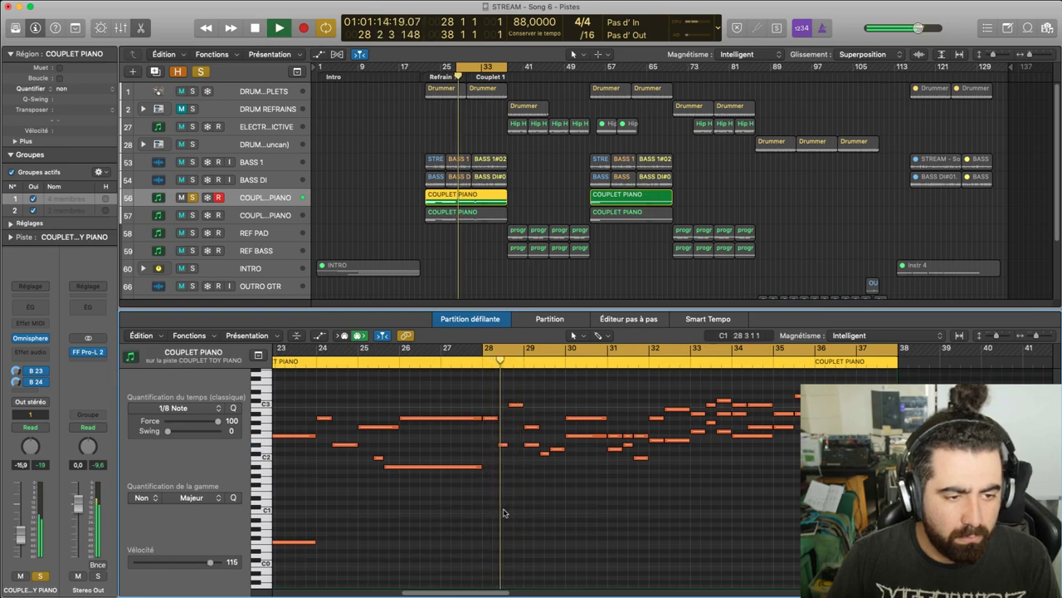
Set the velocity of the high note at the end of bar 28 to 119 and replay the loop
click(278, 539)
key(space)
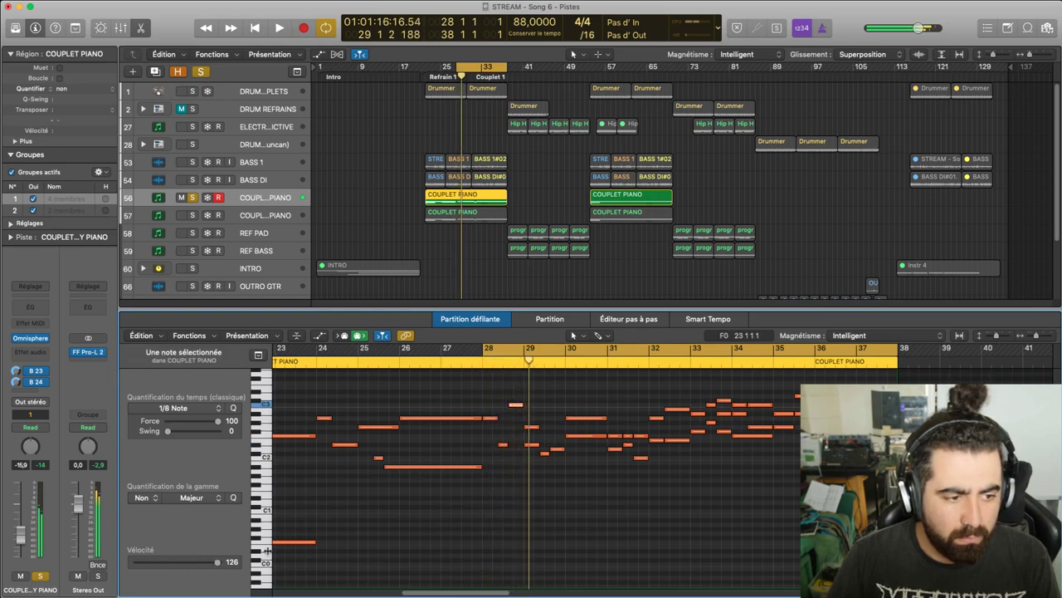
key(space)
click(512, 494)
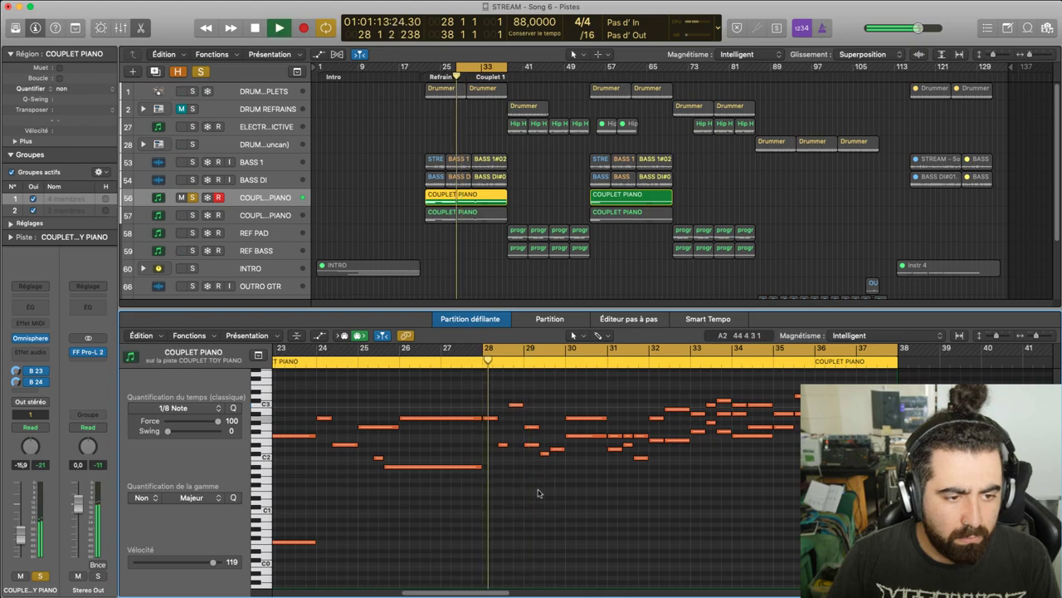
Set the velocity of the lower note at the start of bar 29 to 111 and replay the loop
key(space)
click(532, 427)
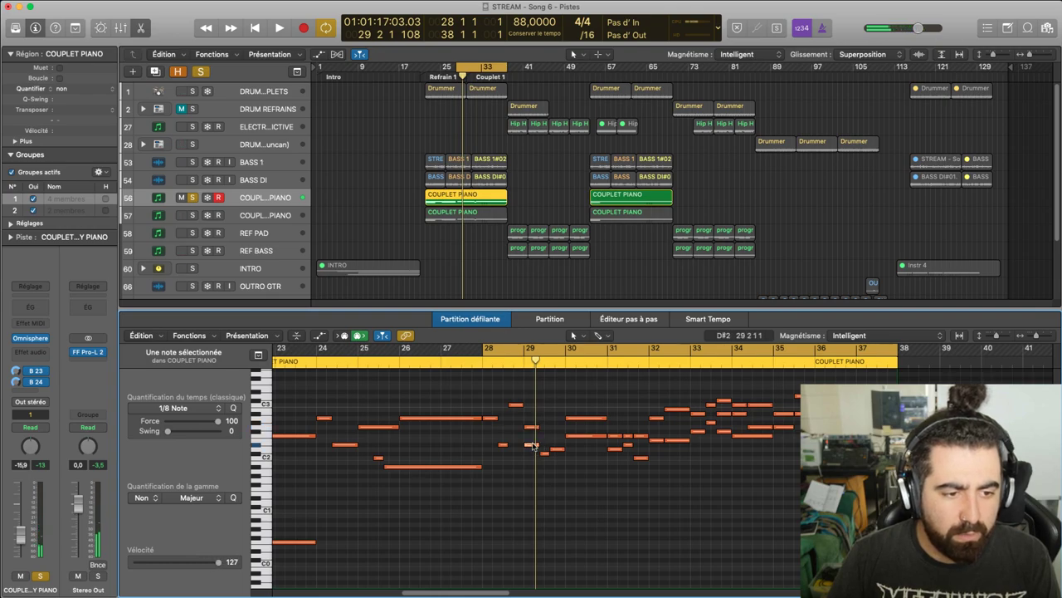
key(space)
click(492, 512)
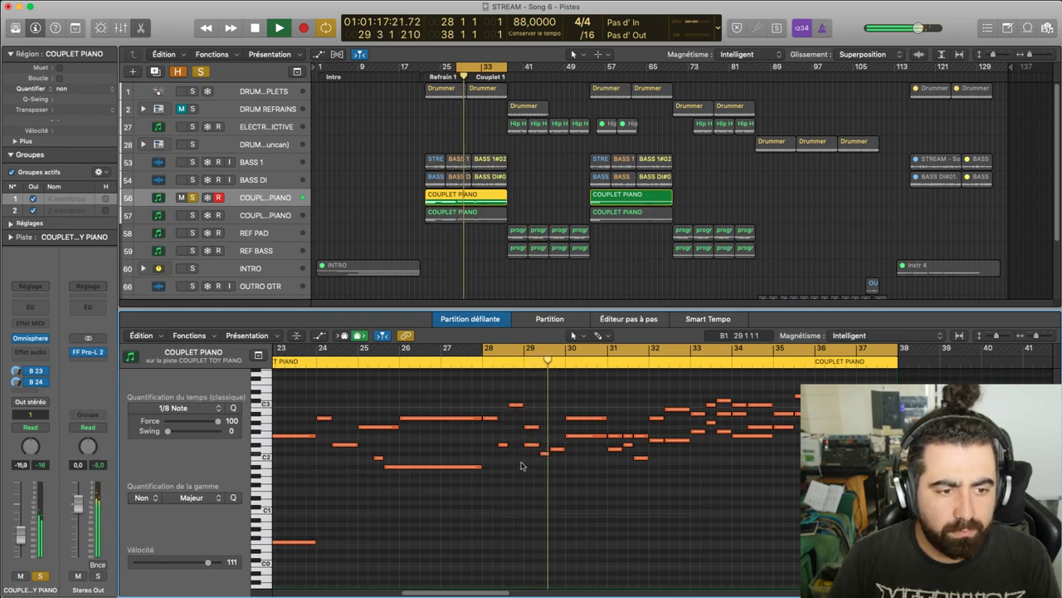
Raise the velocity of the two stacked notes at the start of bar 29 together to about 115 and replay
key(space)
drag(530, 460, 526, 424)
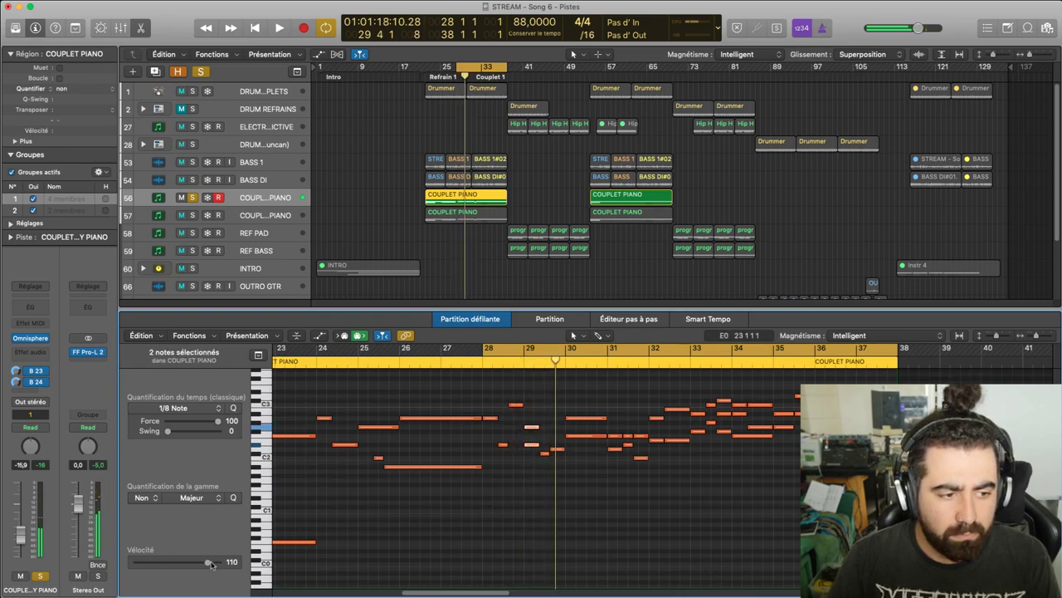
click(485, 529)
key(space)
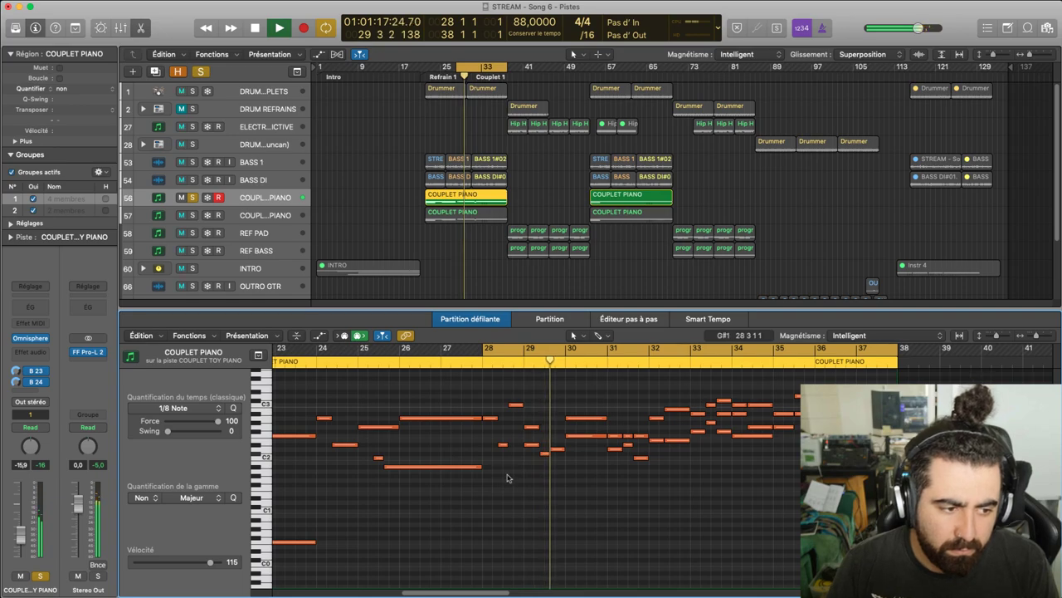
Adjust the velocities of the last two short notes of bar 29, setting the final one to 114 during playback
key(space)
click(543, 454)
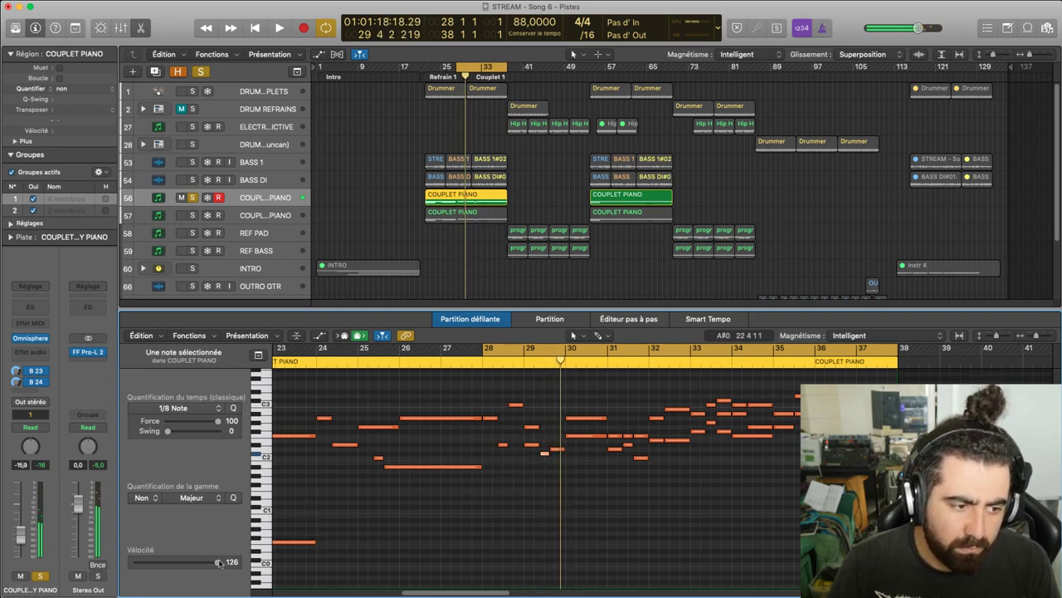
drag(210, 563, 202, 562)
key(space)
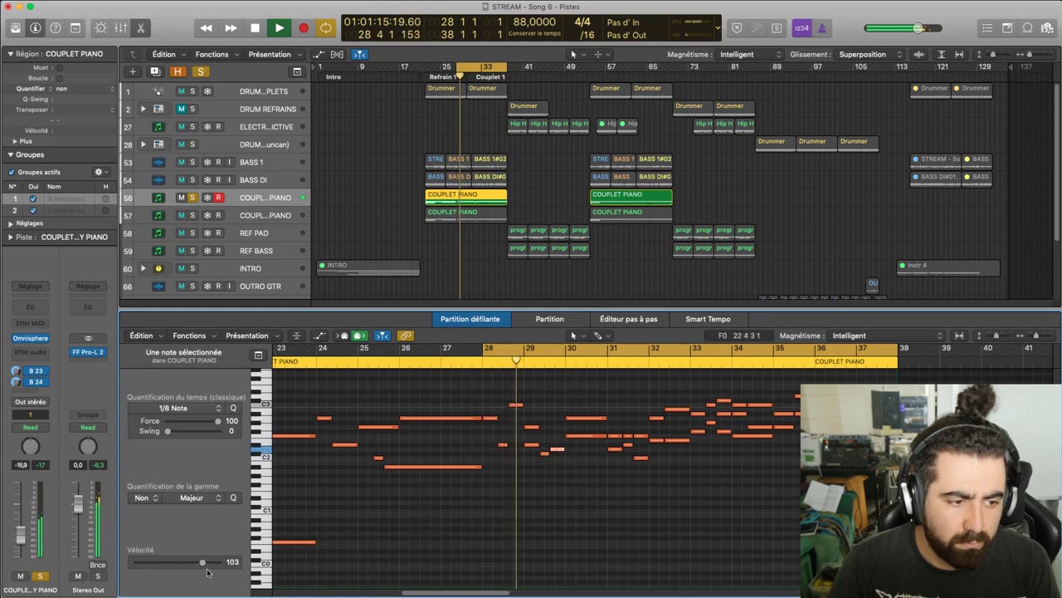
drag(202, 563, 212, 565)
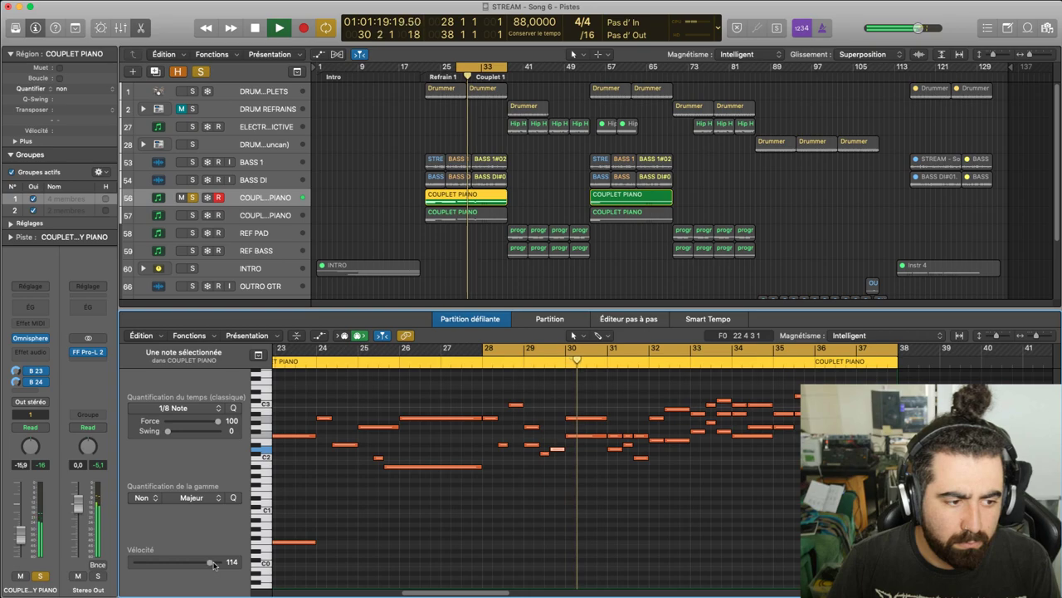
Set the long lower bar 30 note to velocity 103, turn off the loop, and replay from bar 29
key(space)
click(582, 436)
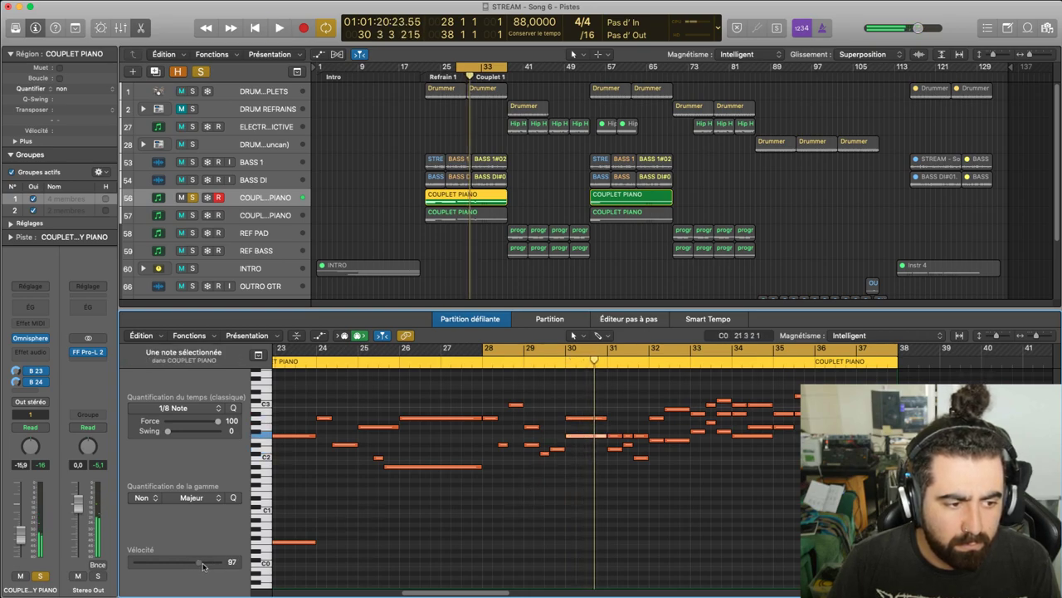
click(528, 360)
click(564, 363)
key(space)
click(546, 365)
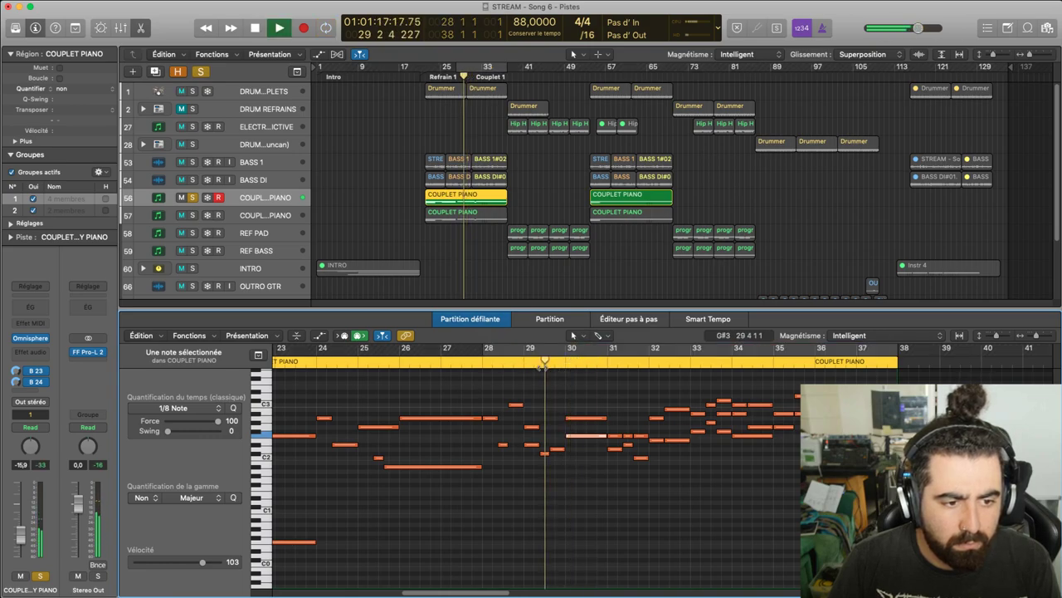
Check the velocity of the long upper bar 30 note and replay the passage from bar 28
key(space)
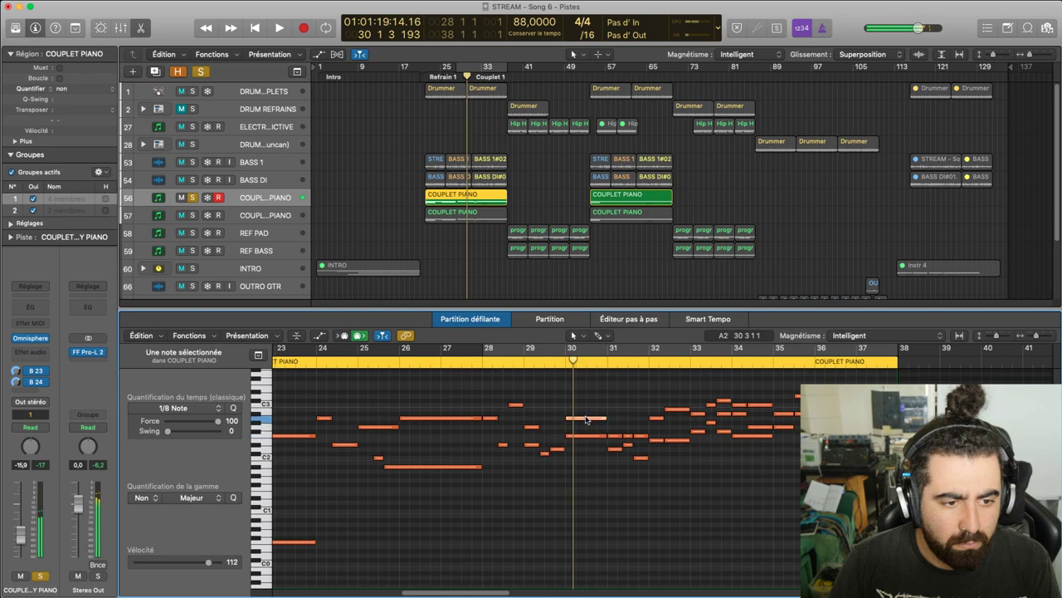
key(space)
click(484, 366)
key(space)
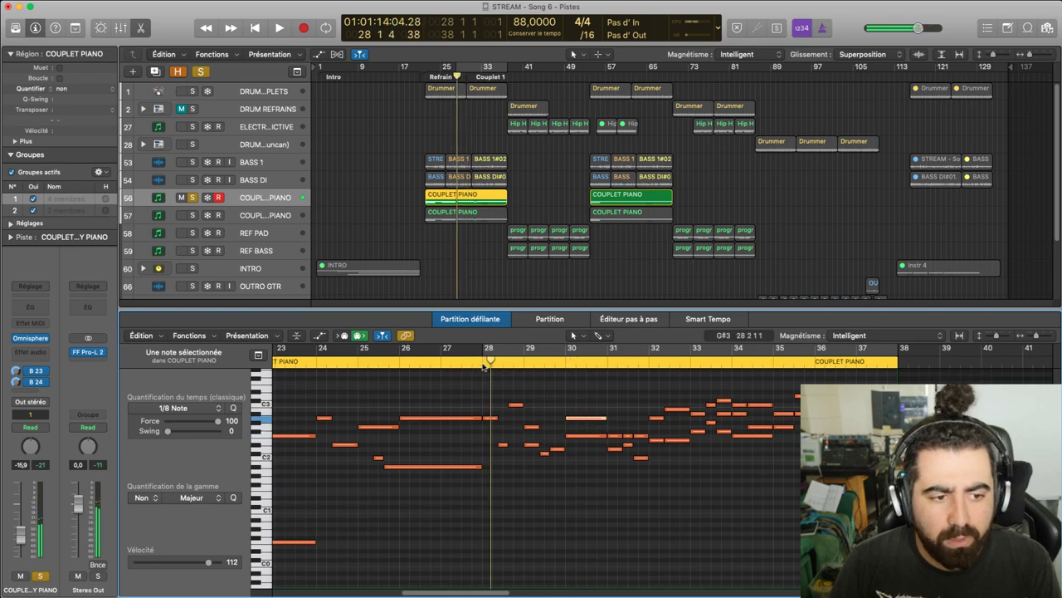
key(space)
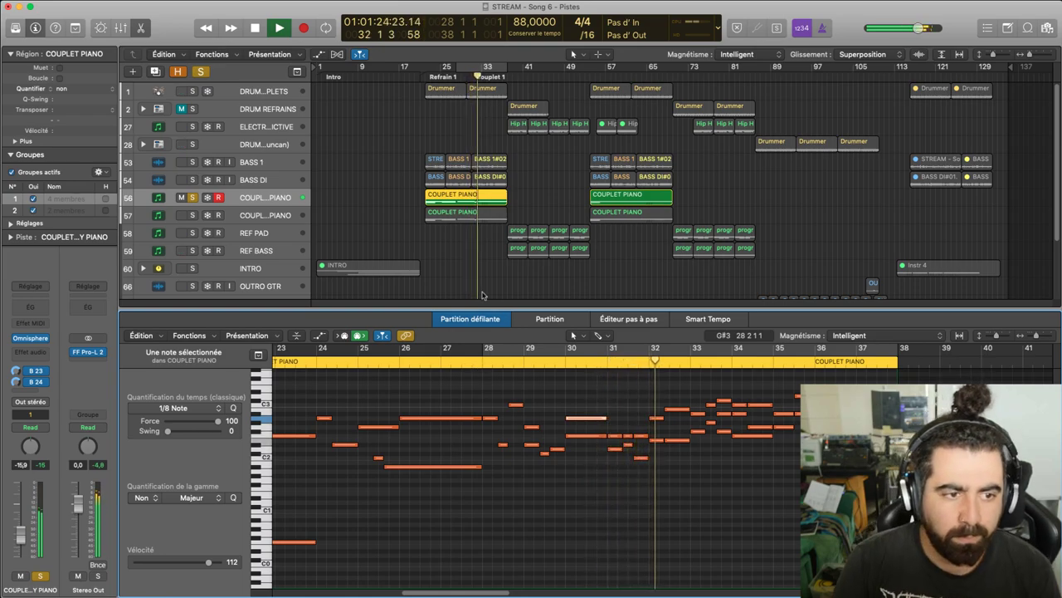
Loop bars 31 to 38, set the second short low note in bar 31 to velocity 118, and replay
drag(609, 359, 897, 355)
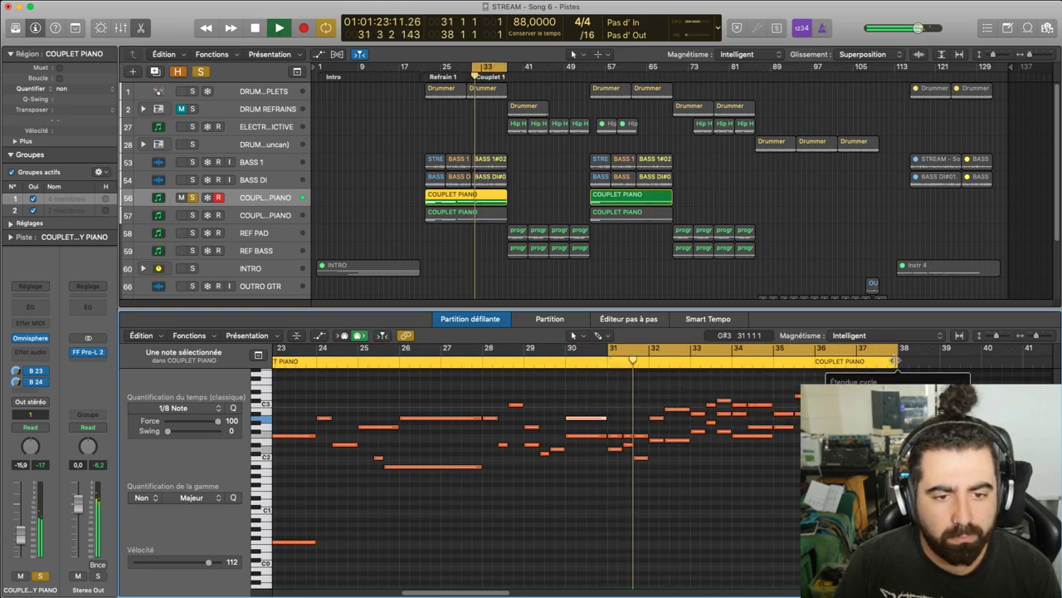
key(space)
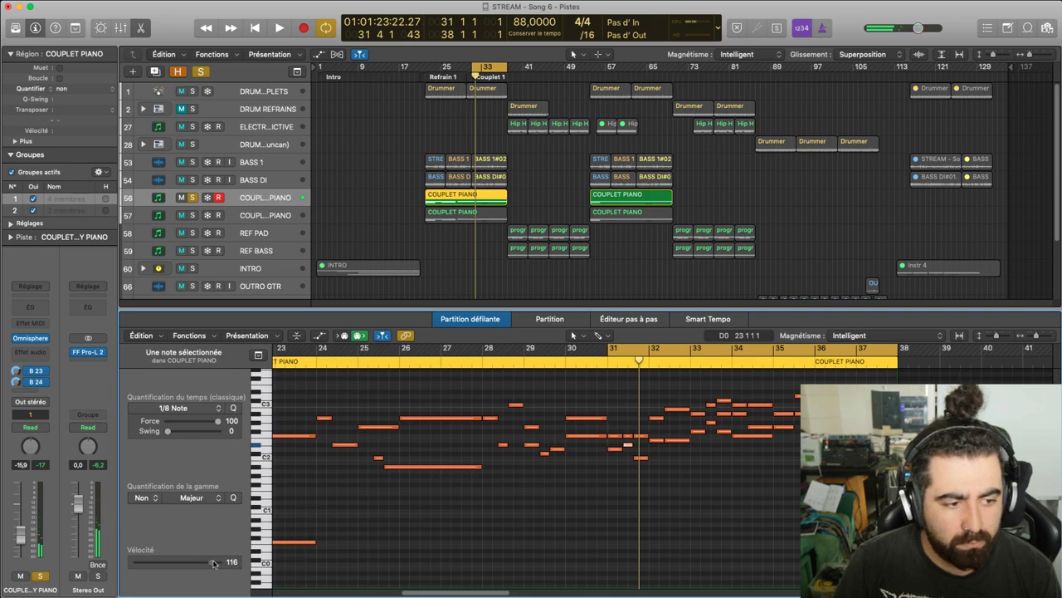
key(space)
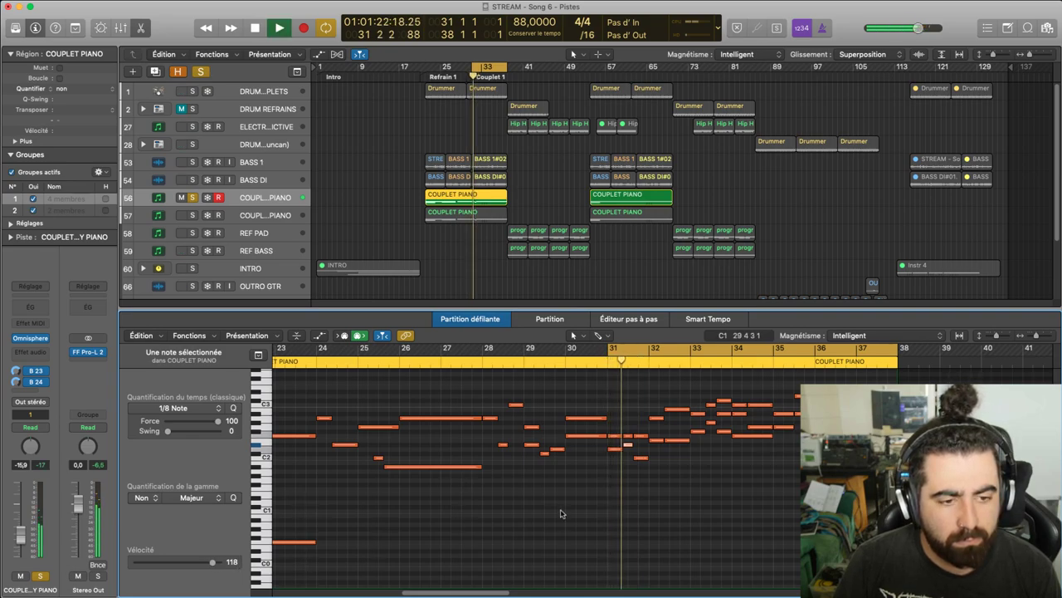
Adjust the second upper note in bar 31, set the first upper note there to velocity 94, and replay
key(space)
click(619, 437)
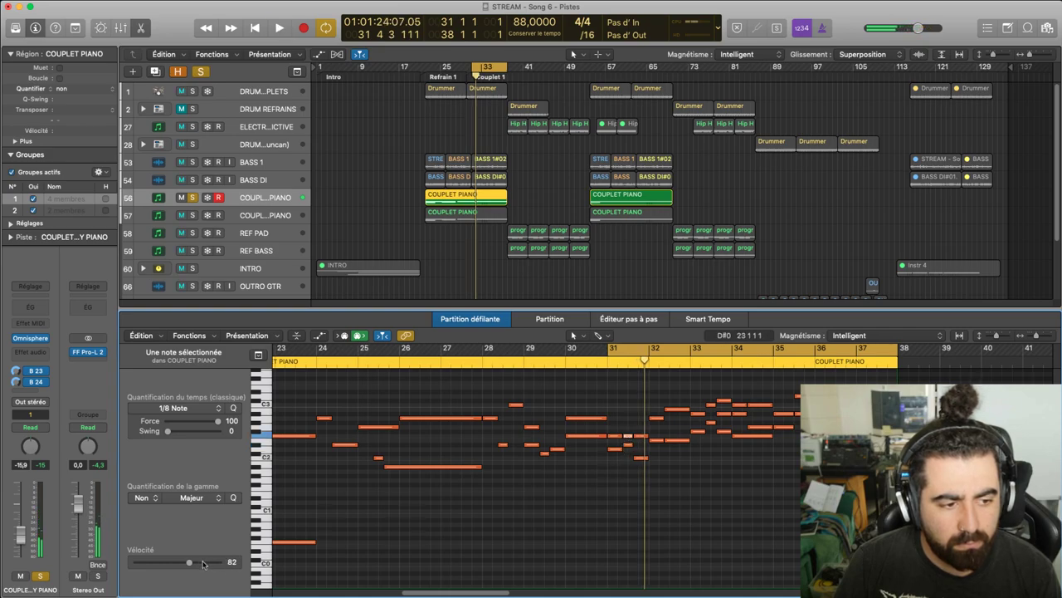
key(space)
key(space)
click(614, 436)
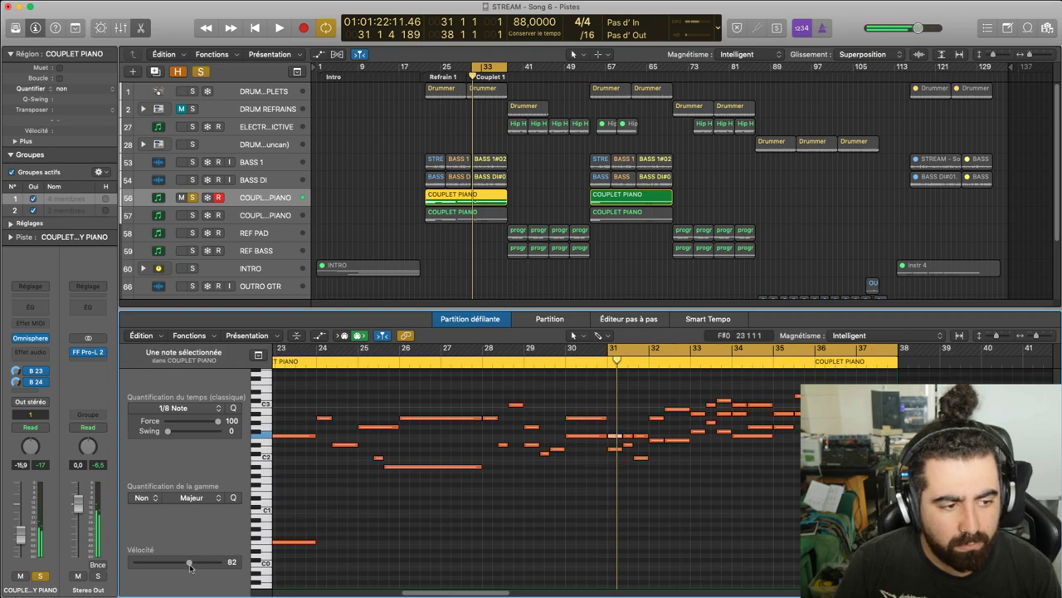
key(space)
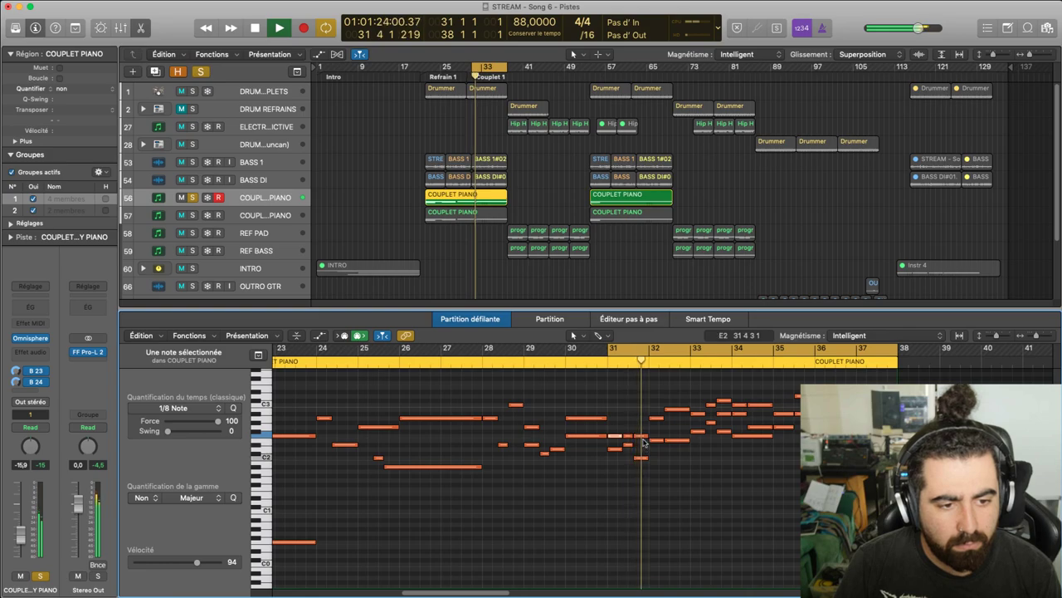
Set the velocity of the lowest note at the end of bar 31 to 108 and replay the loop
key(space)
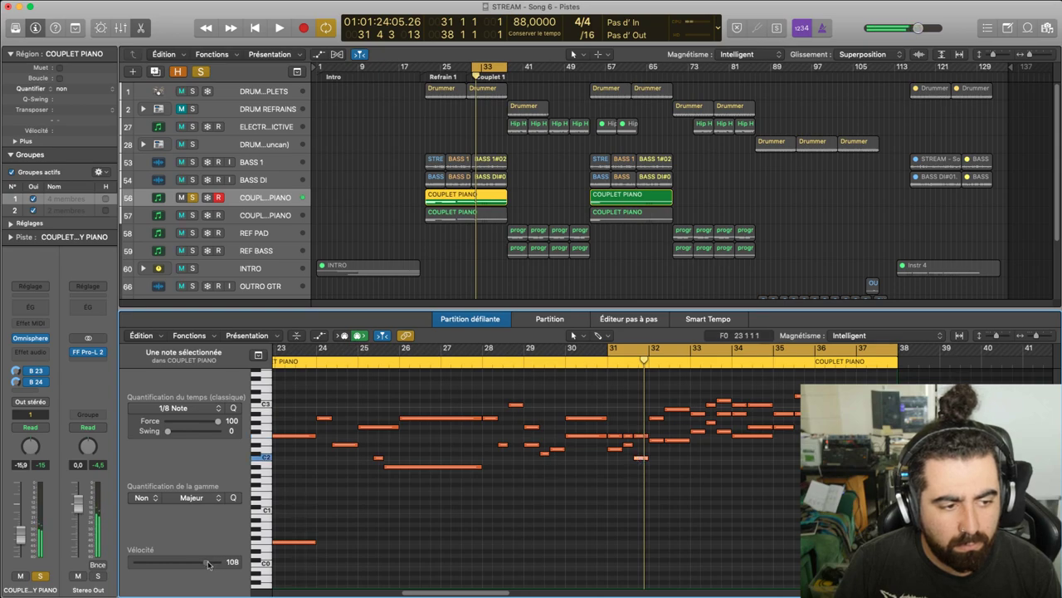
click(639, 501)
key(space)
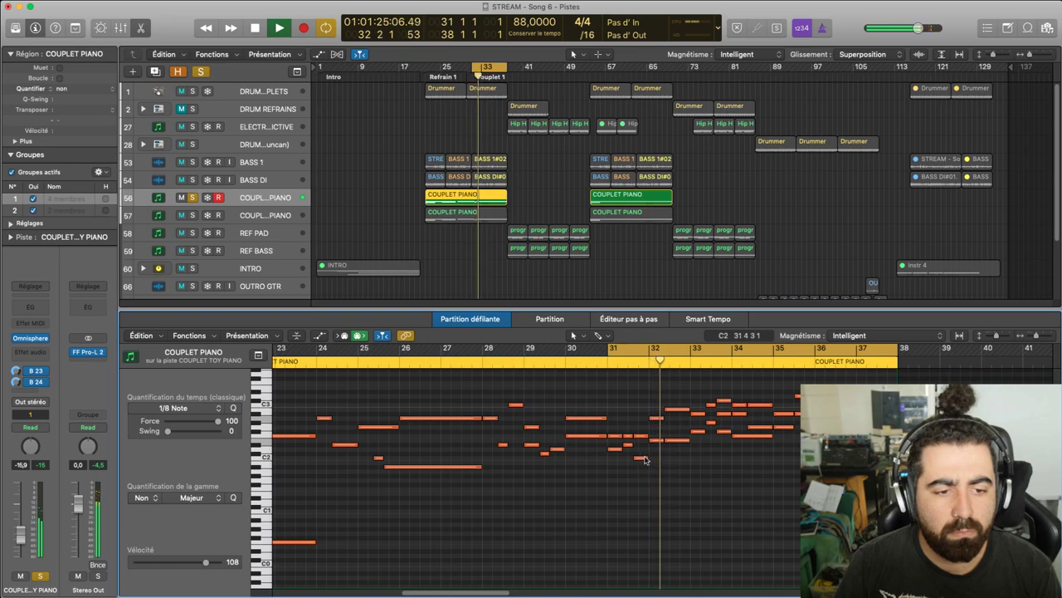
Check the upper note at the start of bar 32, set the lower one to velocity 115, and replay
key(space)
click(656, 417)
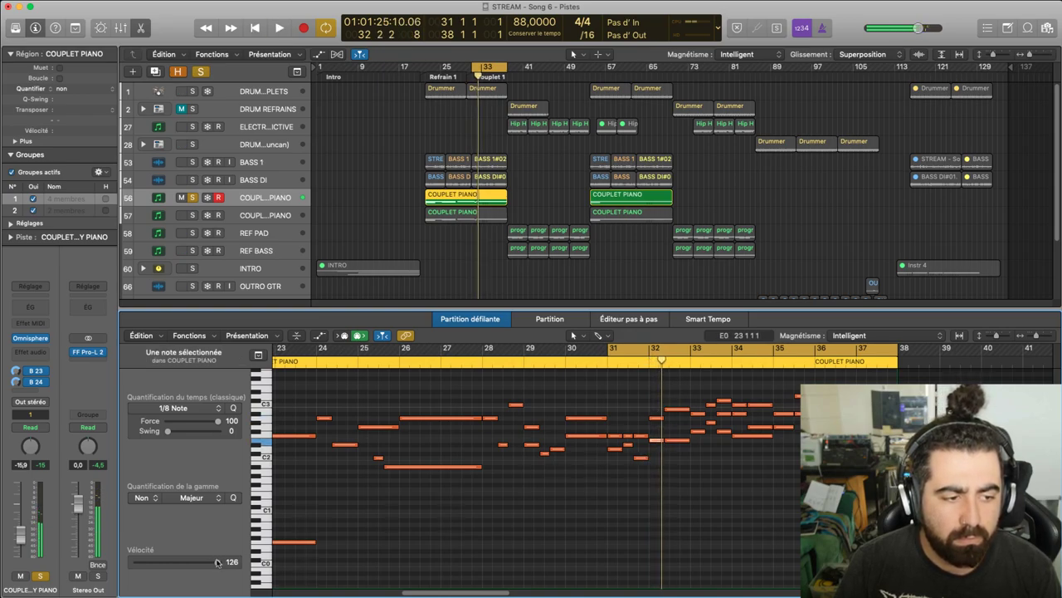
click(529, 527)
key(space)
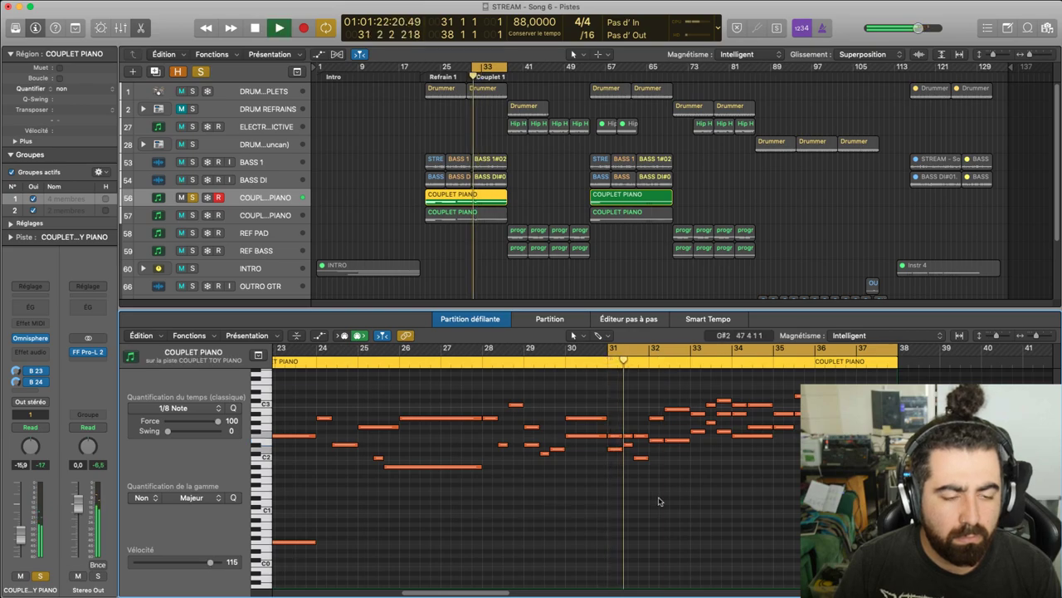
Raise the velocity of the lowest note at the end of bar 31 to 118 and replay the loop
key(space)
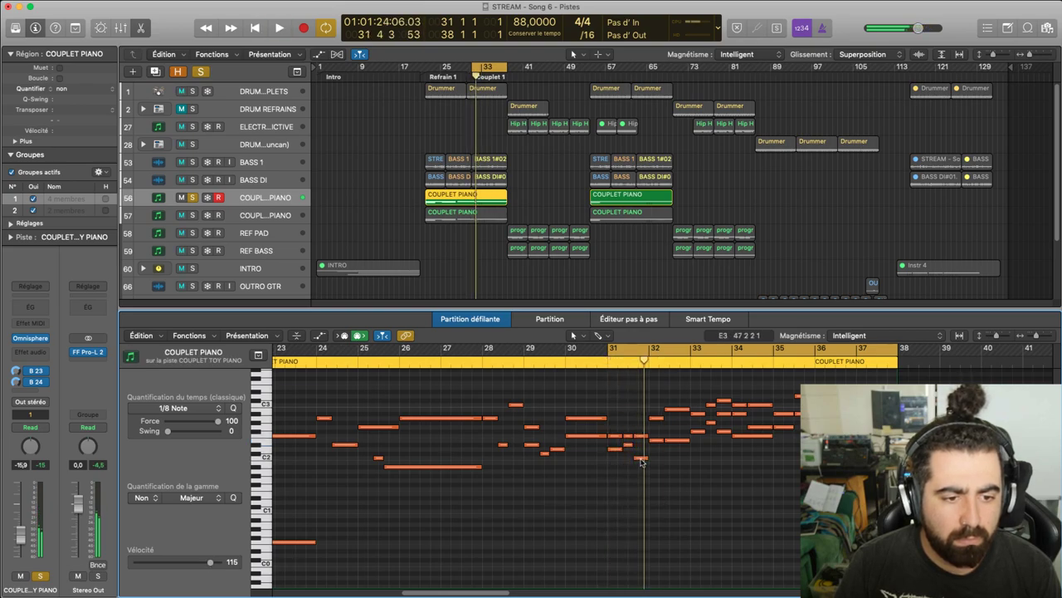
click(643, 457)
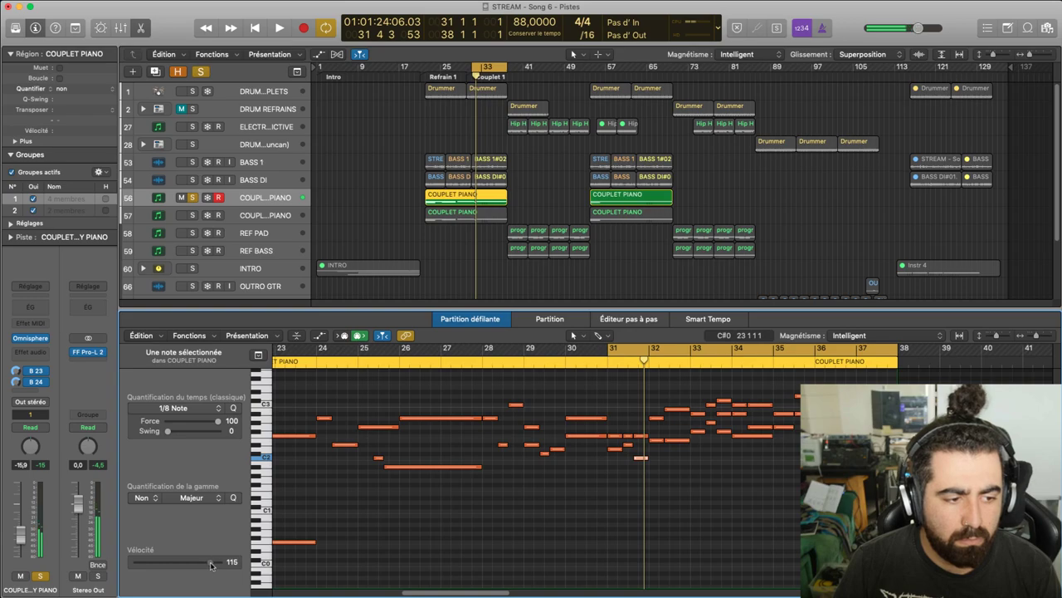
key(space)
click(651, 489)
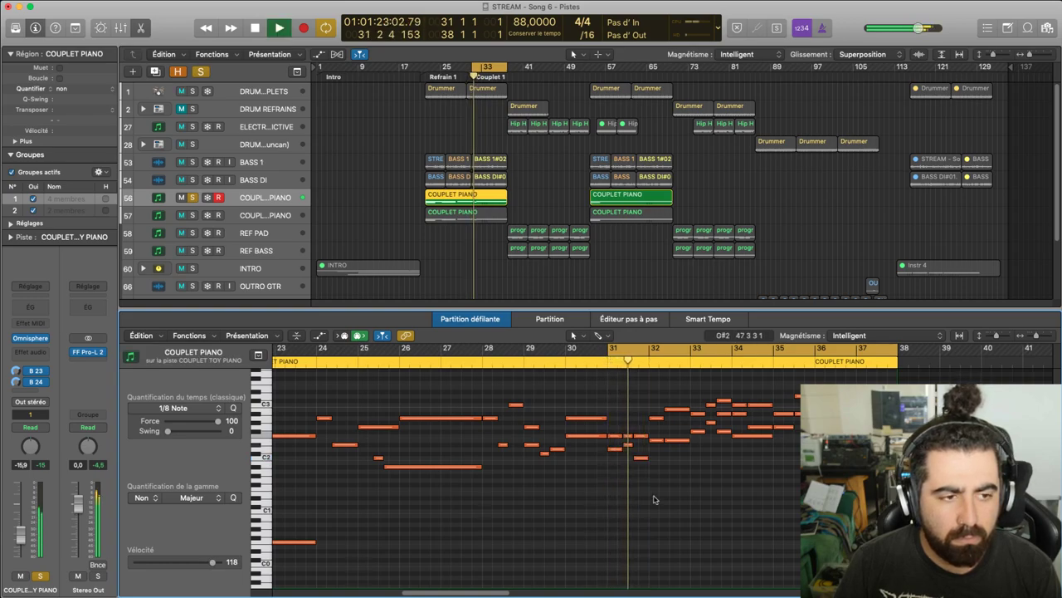
Set the velocity of the first upper note in bar 31 to 103 and replay the loop
key(space)
click(616, 437)
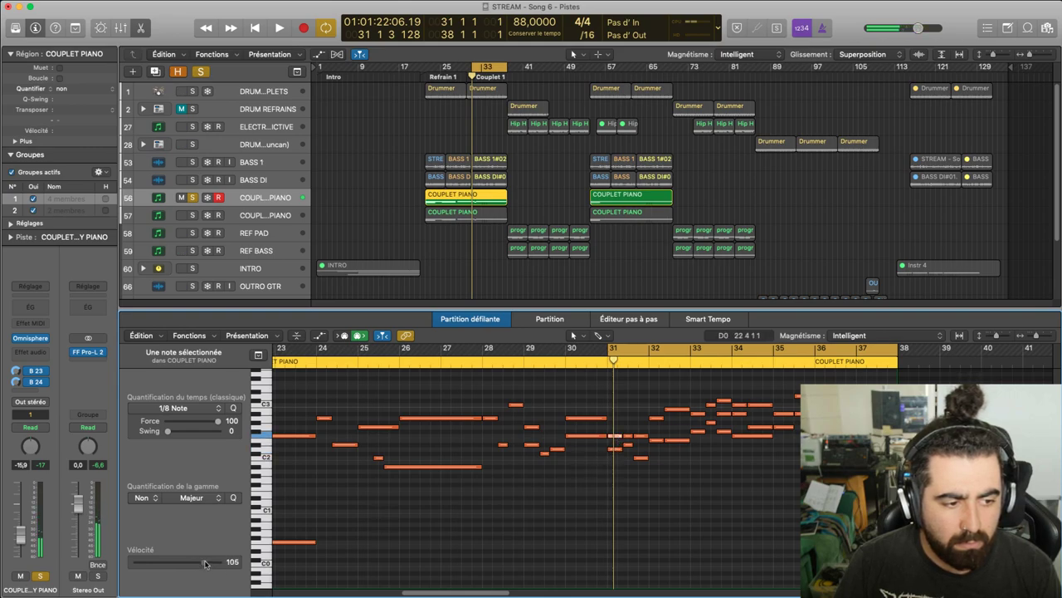
key(space)
click(544, 531)
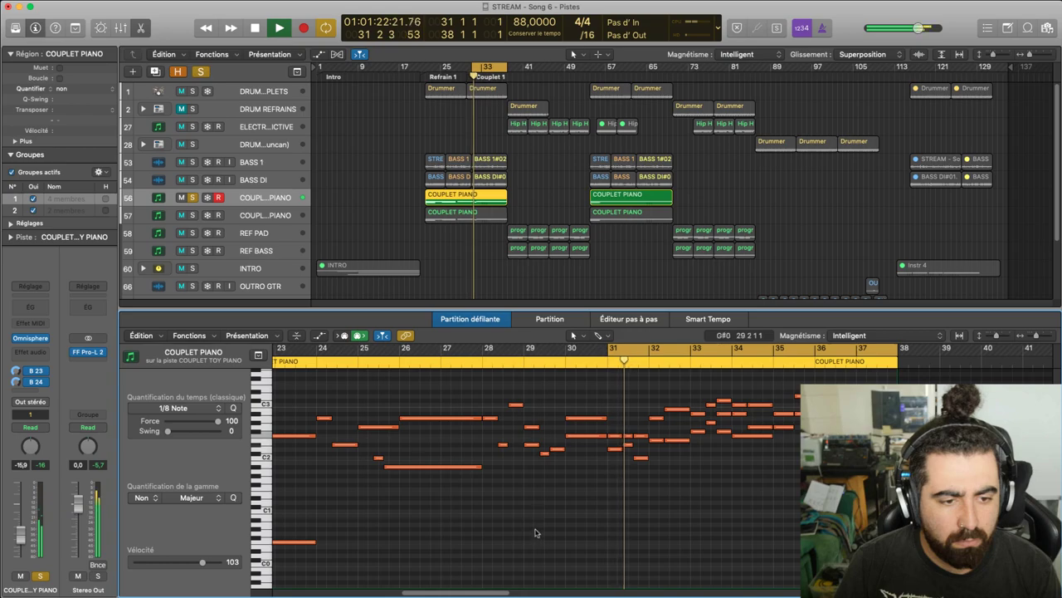
Check the lowest note at the end of bar 31, set the note above it to velocity 101, and replay
key(space)
click(643, 457)
click(642, 435)
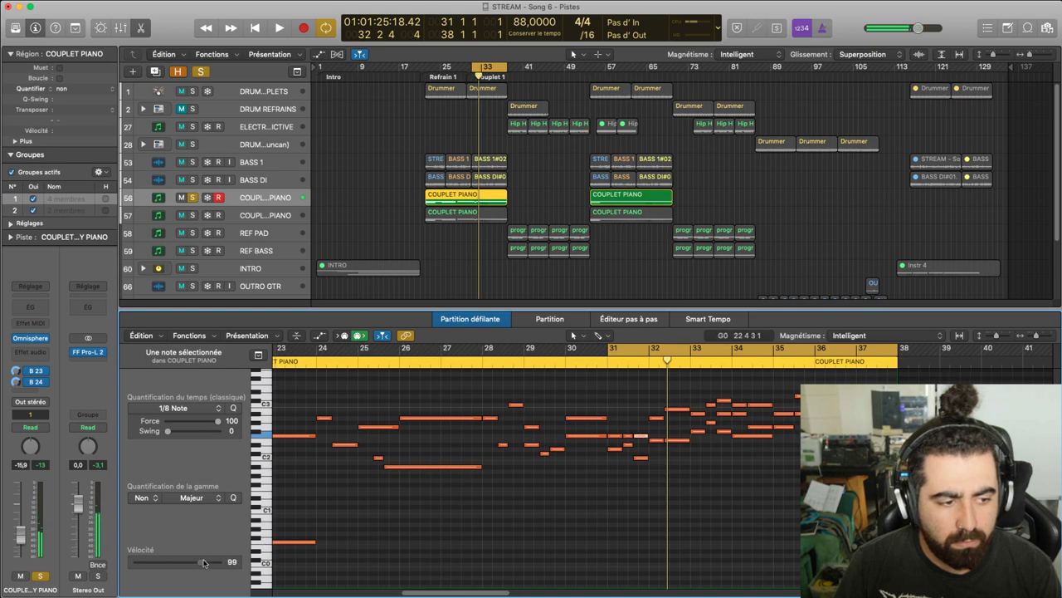
drag(205, 564, 204, 563)
key(space)
click(629, 510)
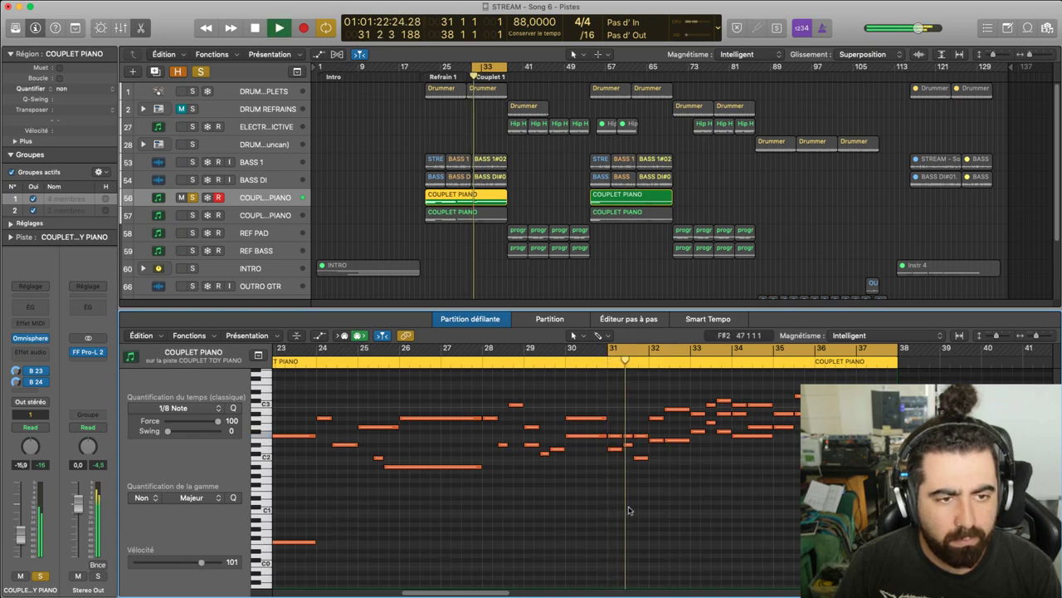
Set the upper note at the start of bar 32 to velocity 109, check the lower one, and replay
key(space)
click(654, 440)
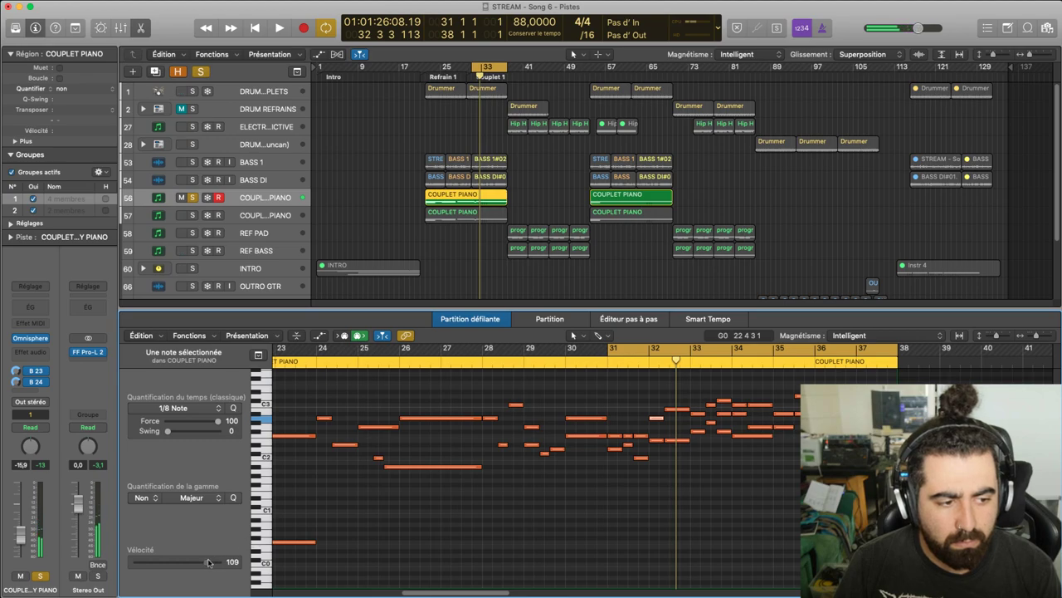
key(space)
click(656, 512)
click(657, 441)
click(690, 529)
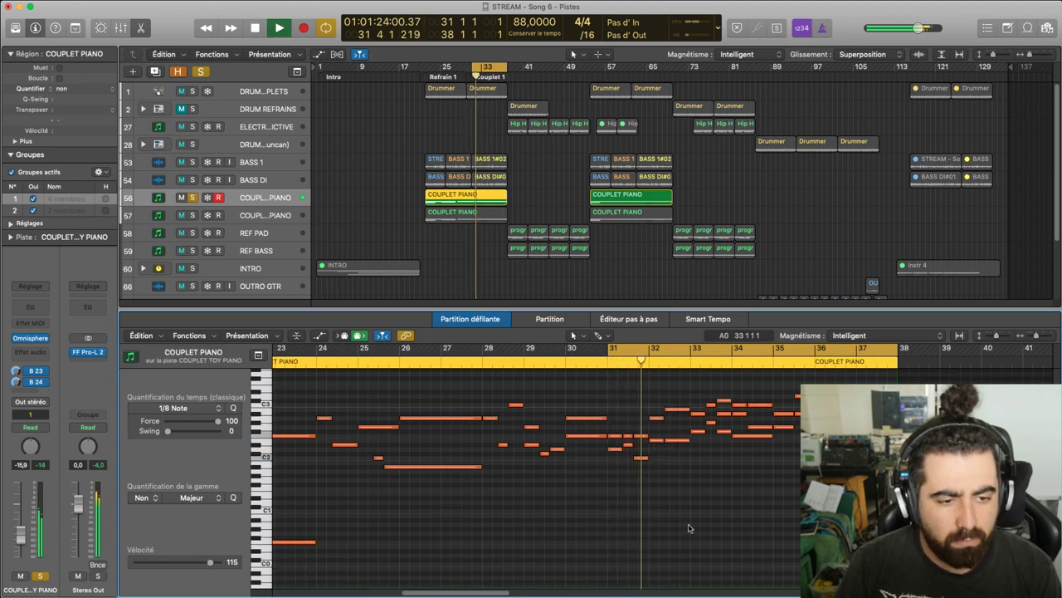
Check the velocities of the lower notes in bar 32, including the long one, and replay the loop
key(space)
click(661, 442)
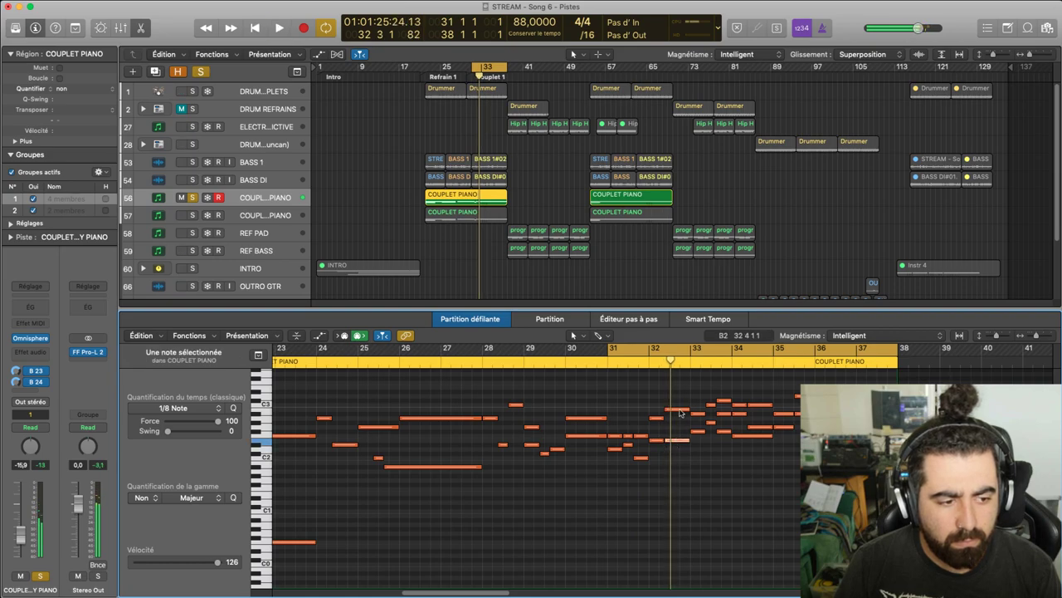
click(708, 505)
key(space)
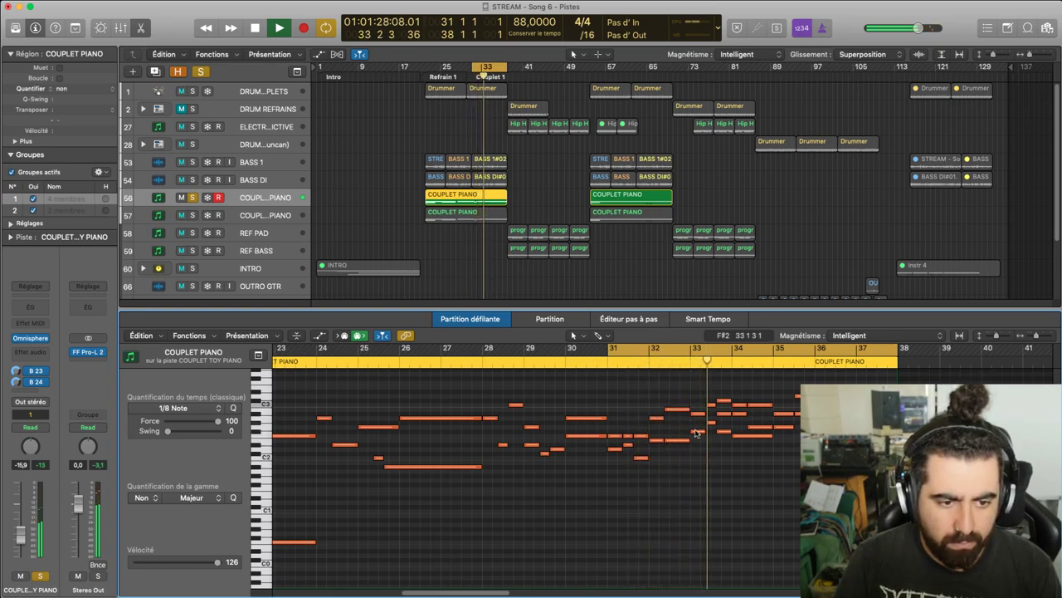
Move the loop start back to bar 30 and listen to the passage through bar 34
key(space)
click(571, 348)
key(space)
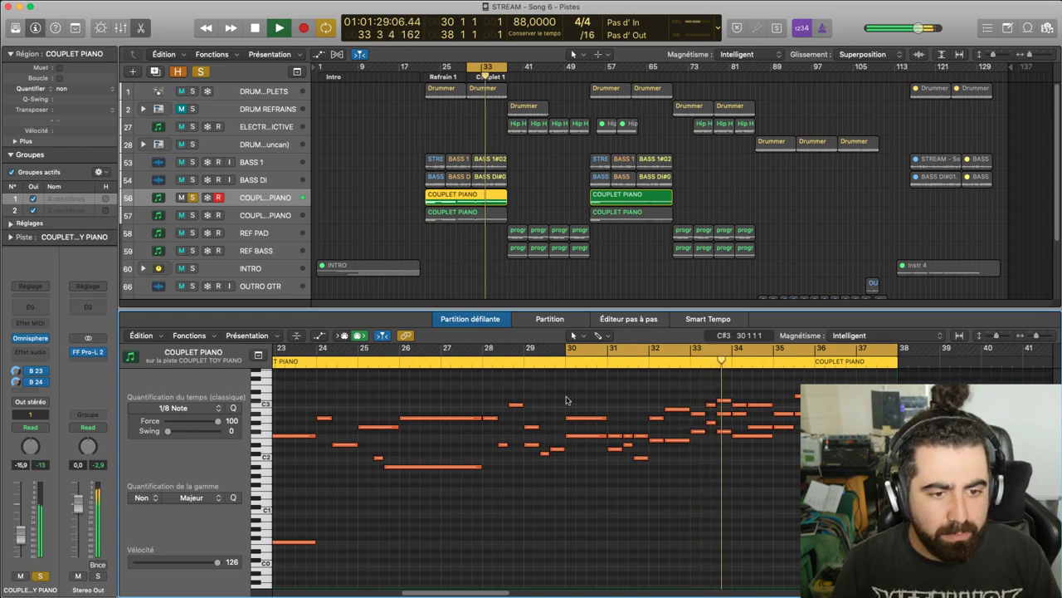
key(space)
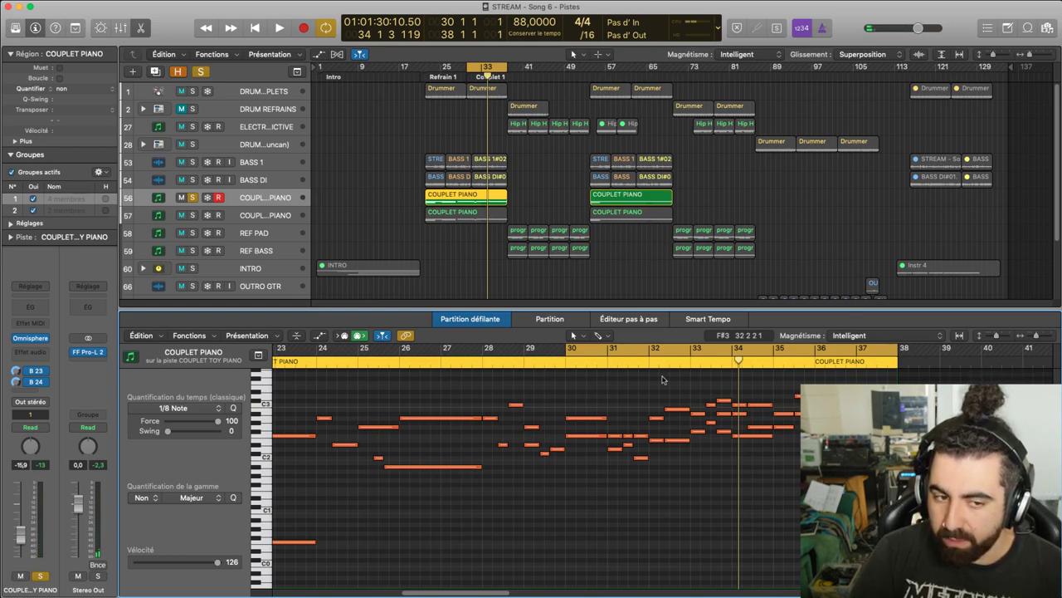
key(space)
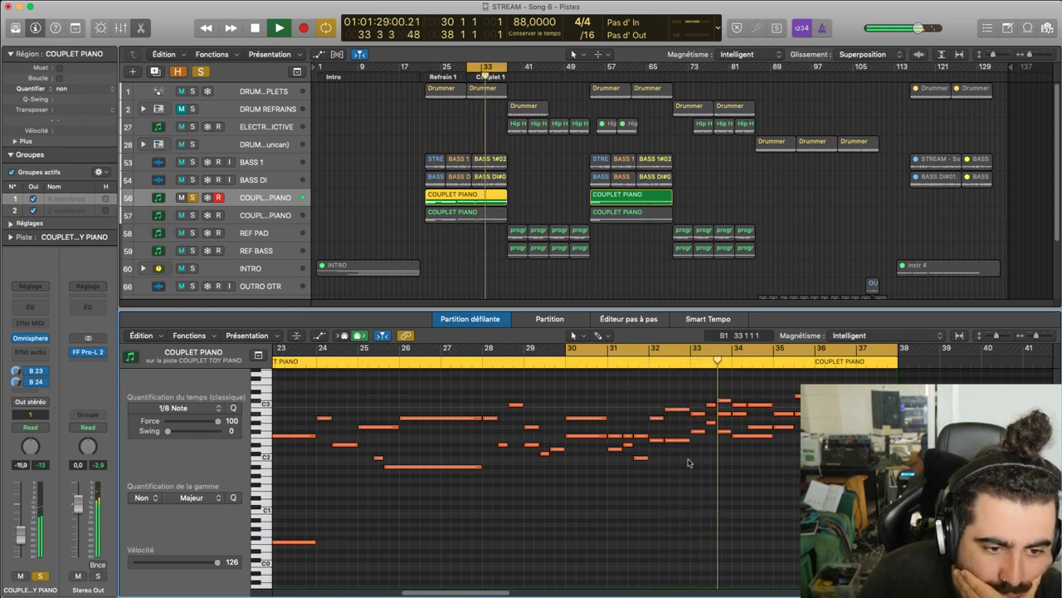
Set the two simultaneous notes in the middle of bar 33 to velocity 120 and replay the loop
key(space)
click(710, 422)
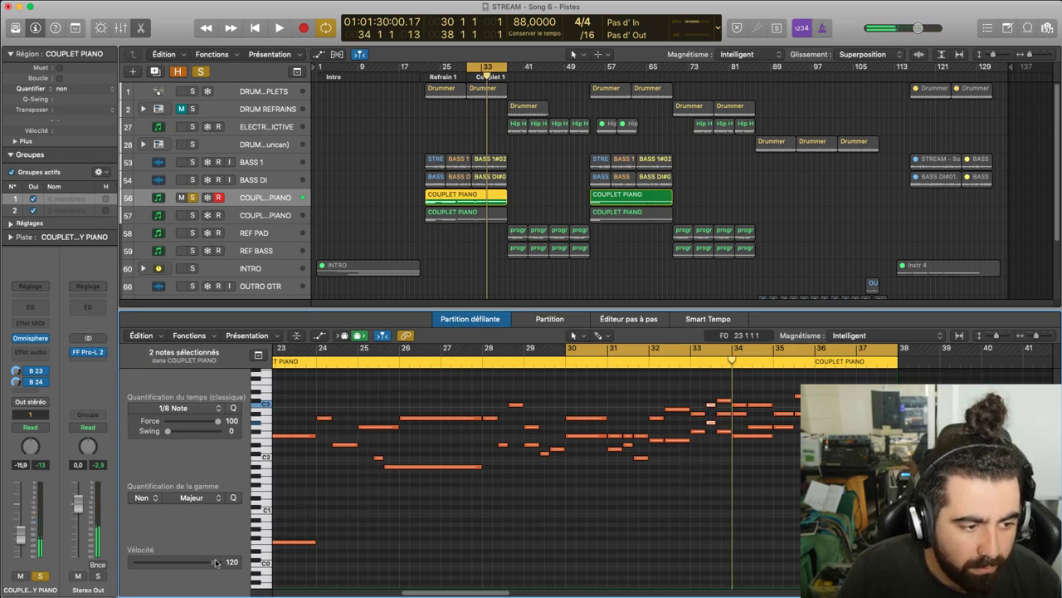
key(space)
key(space)
Check the lower notes of the last chord in bar 33, move the loop start into bar 32, and replay
click(722, 413)
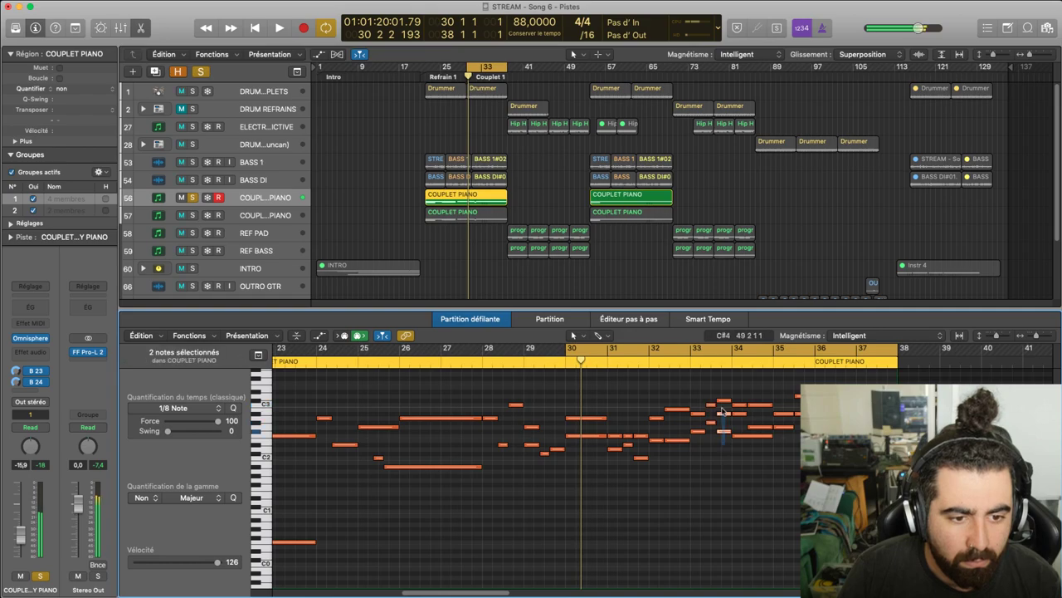
key(space)
key(space)
drag(567, 349, 656, 473)
key(space)
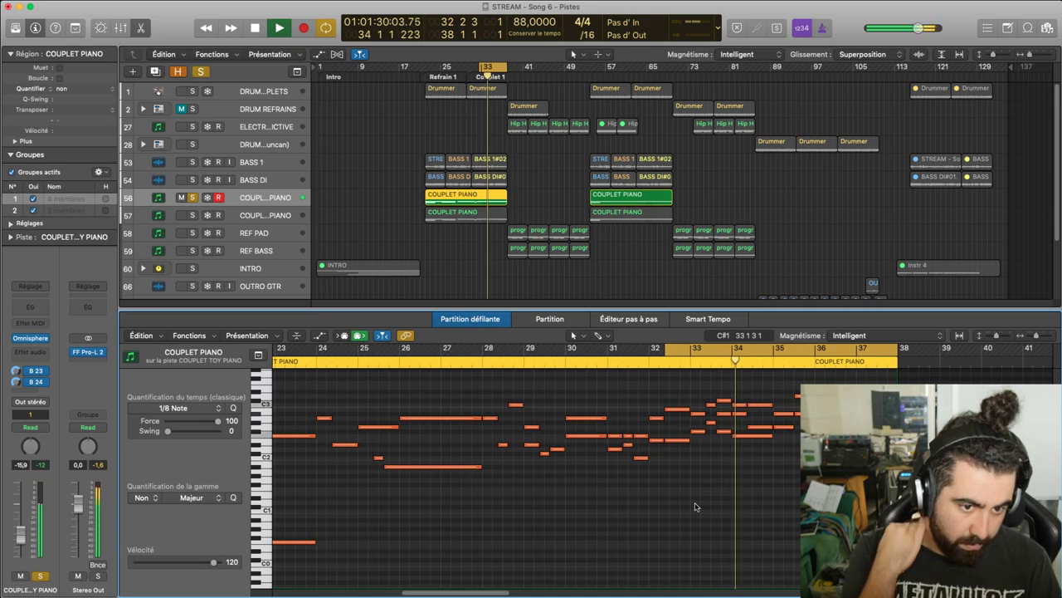
Check the upper note at the start of bar 33 and move the loop start to bar 33 during playback
key(space)
click(699, 414)
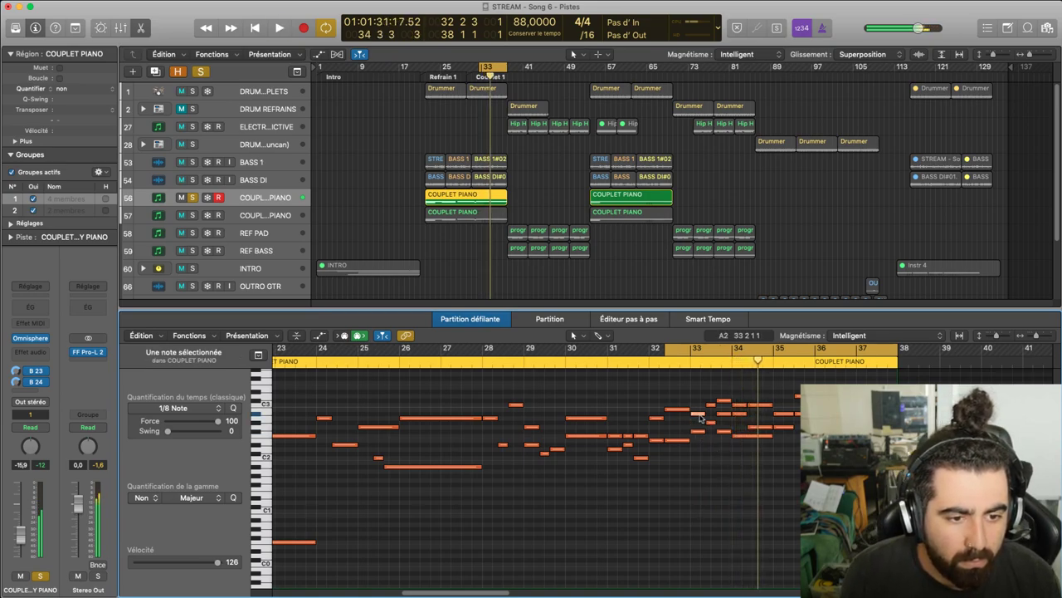
key(space)
drag(668, 350, 693, 438)
click(714, 448)
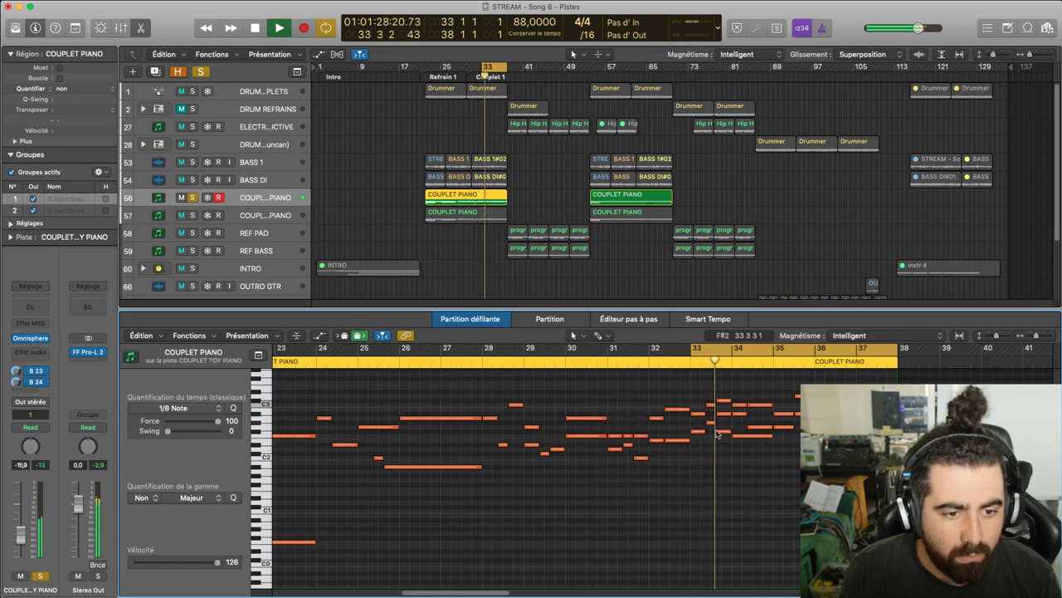
Set the three notes of the last chord in bar 33 to velocity 114 and replay the loop
key(space)
click(712, 405)
click(726, 400)
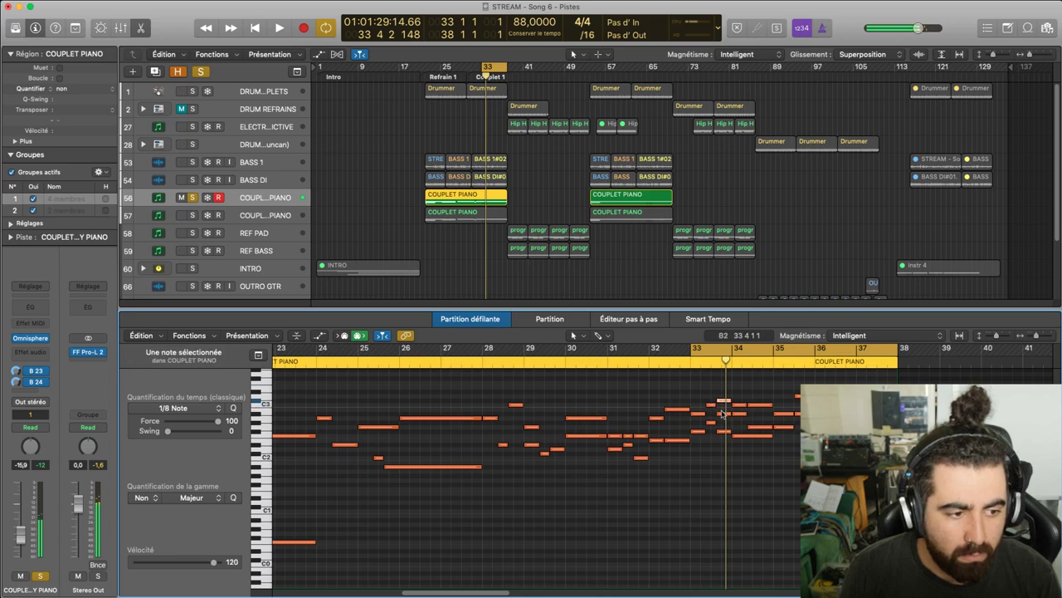
shift+click(724, 415)
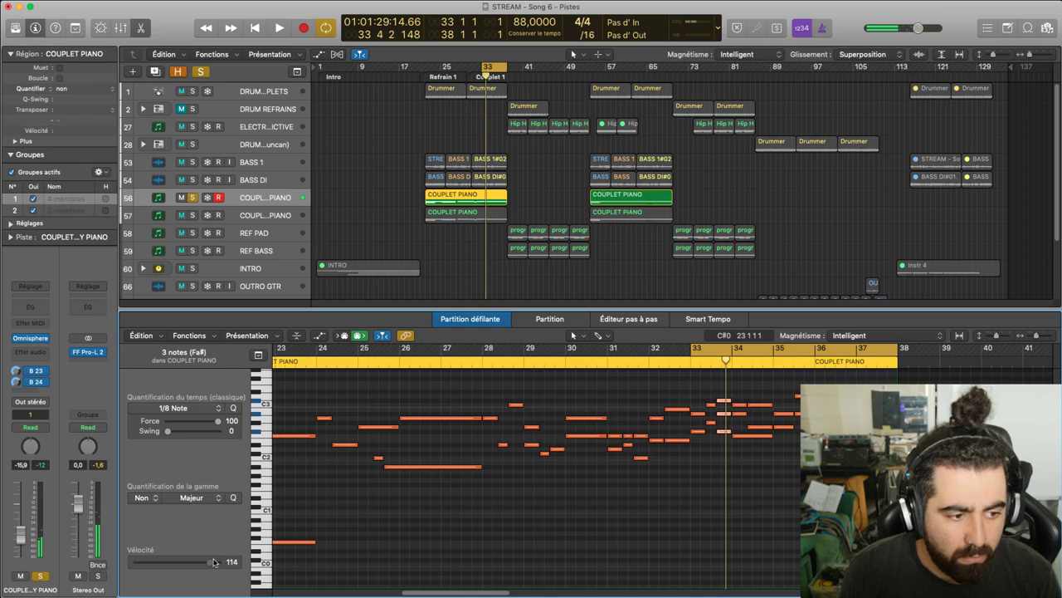
key(space)
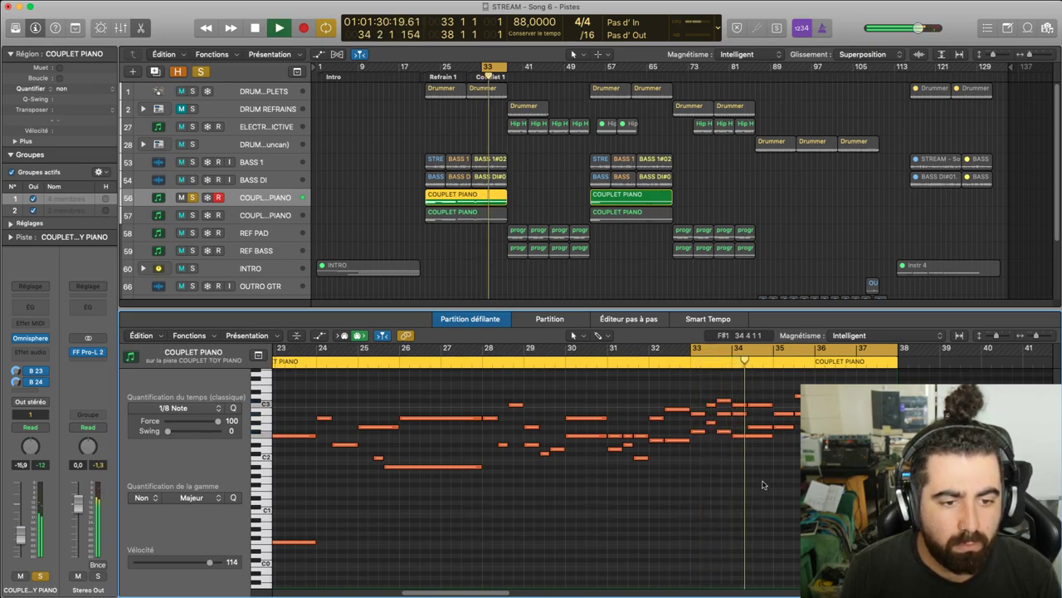
In the chord opening bar 34, set the middle note to velocity 119 and the long lowest note to 122, and replay
key(space)
drag(743, 400, 740, 444)
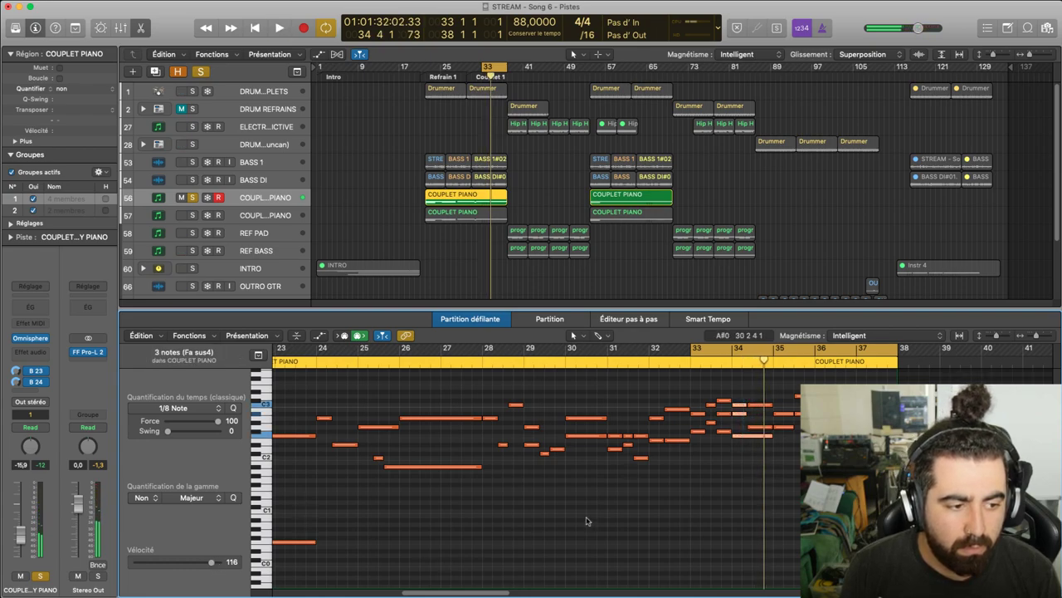
click(741, 413)
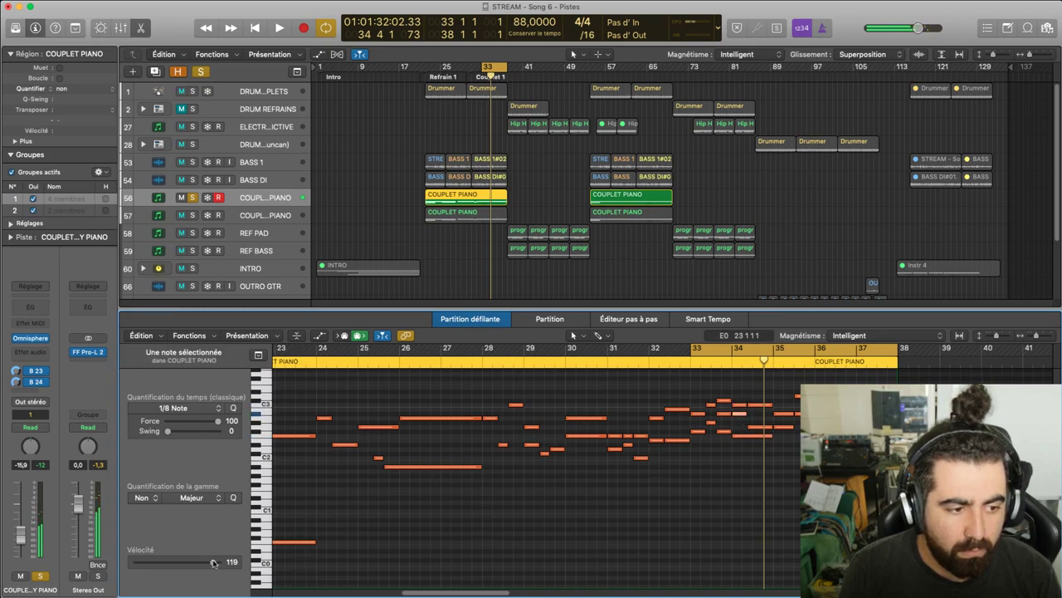
click(741, 406)
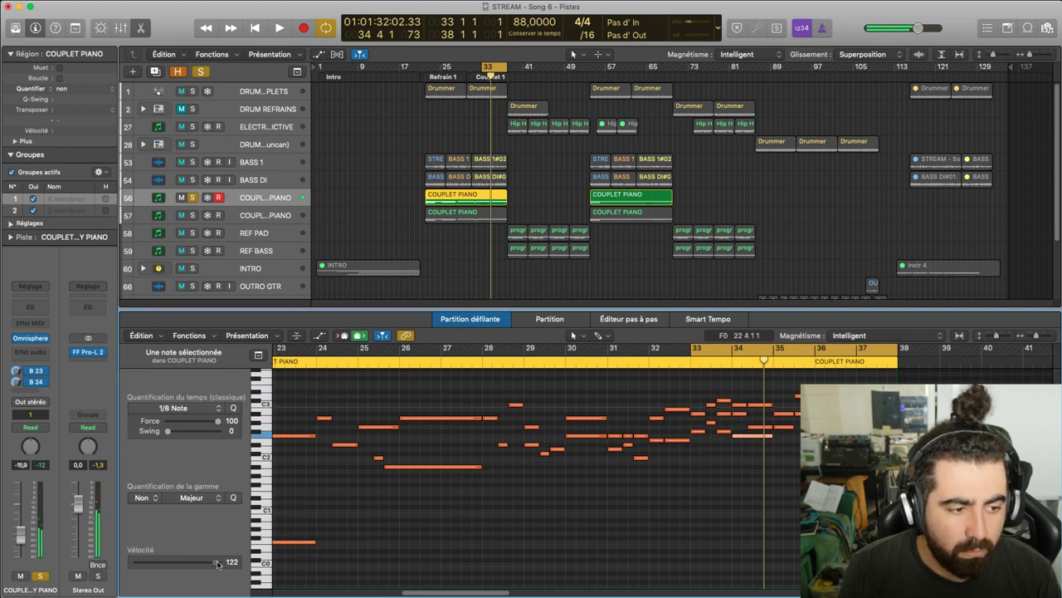
key(space)
key(space)
key(space)
click(756, 479)
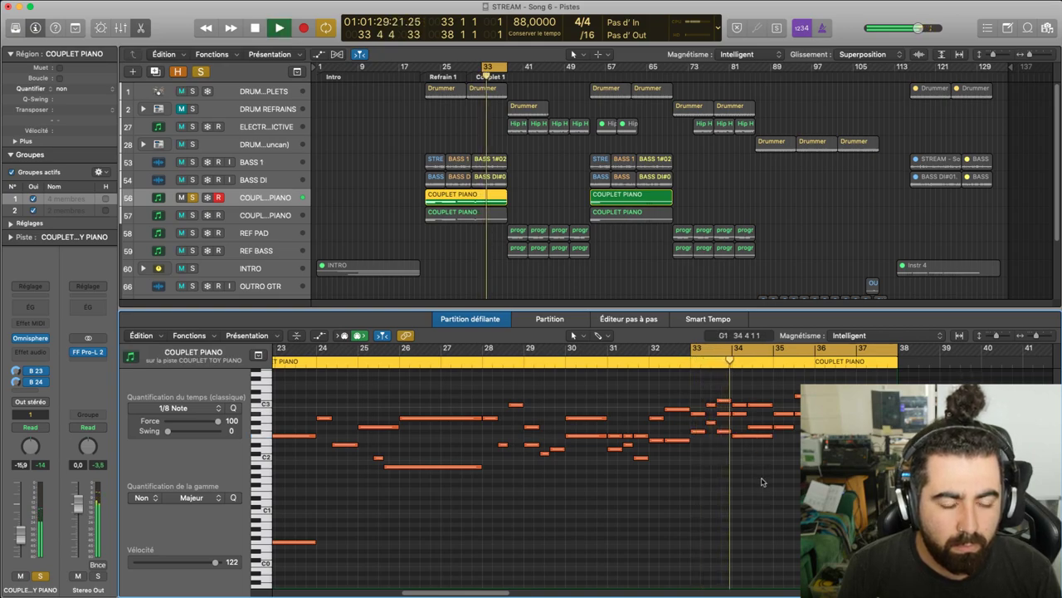
Set the long lowest note in bar 34 to velocity 125 and the two long notes above it to 123, and replay
click(753, 437)
key(space)
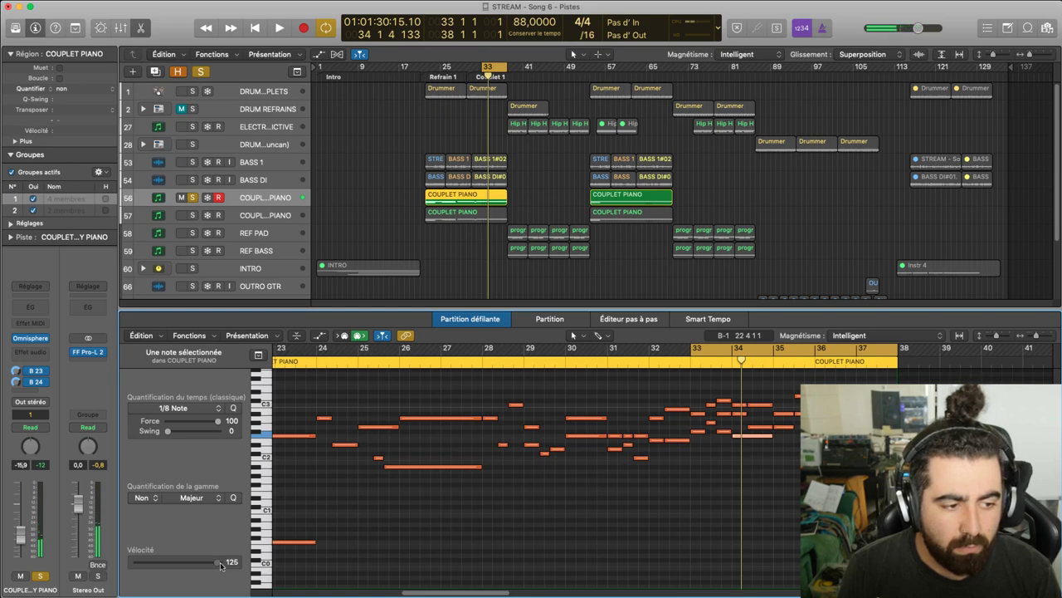
click(756, 427)
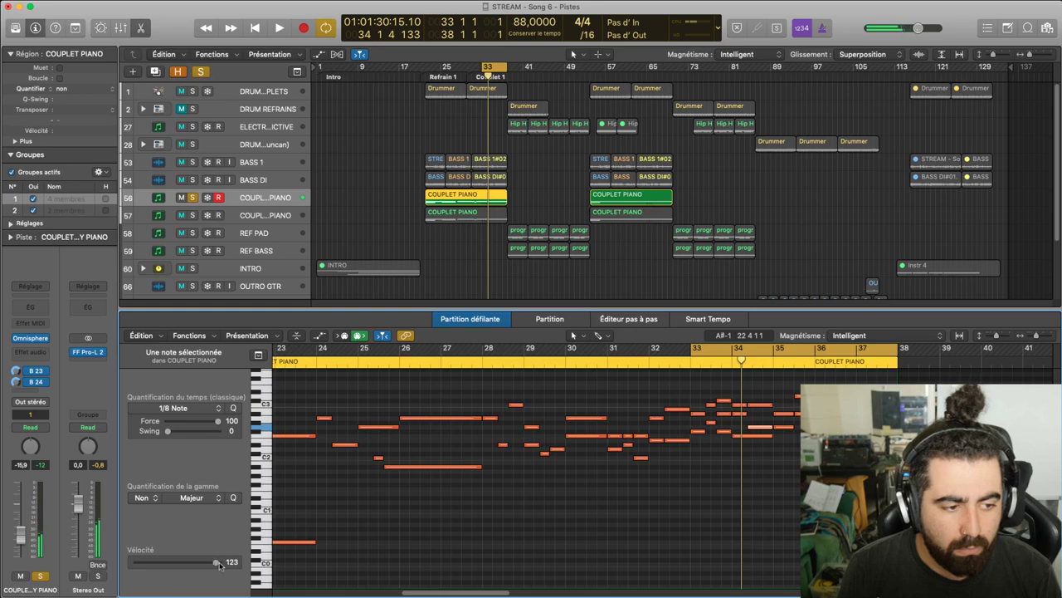
click(759, 405)
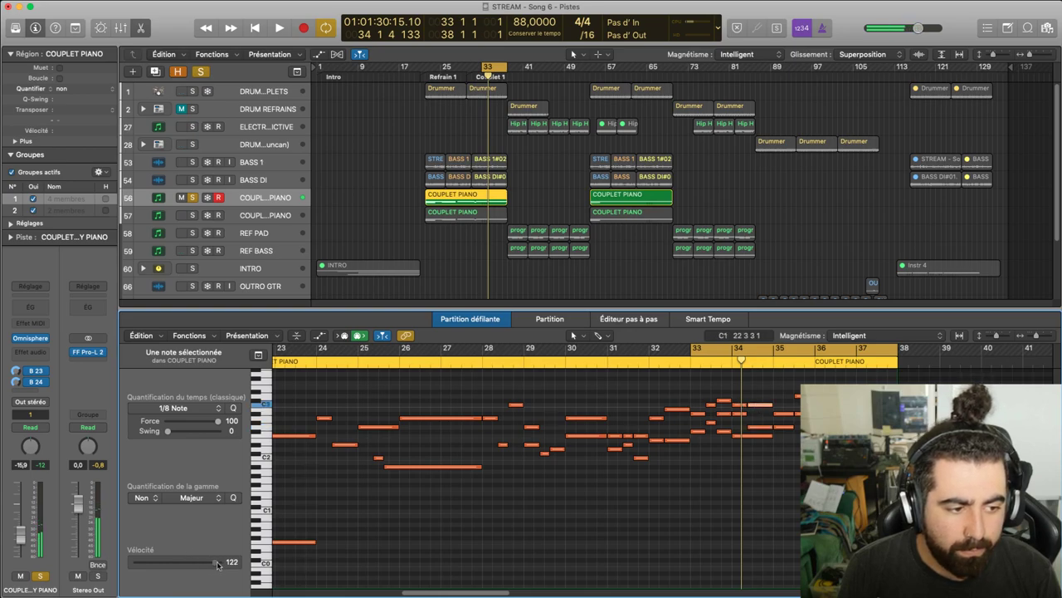
click(509, 552)
key(space)
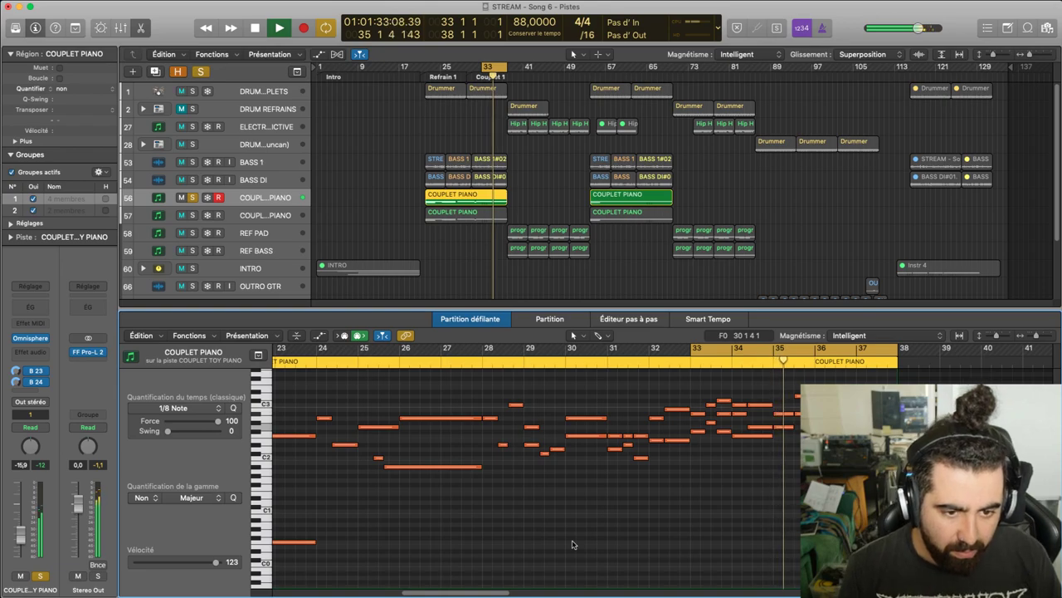
Set the two notes at the start of bar 35 to velocity 116 and replay the loop
key(space)
drag(783, 438, 784, 405)
click(810, 434)
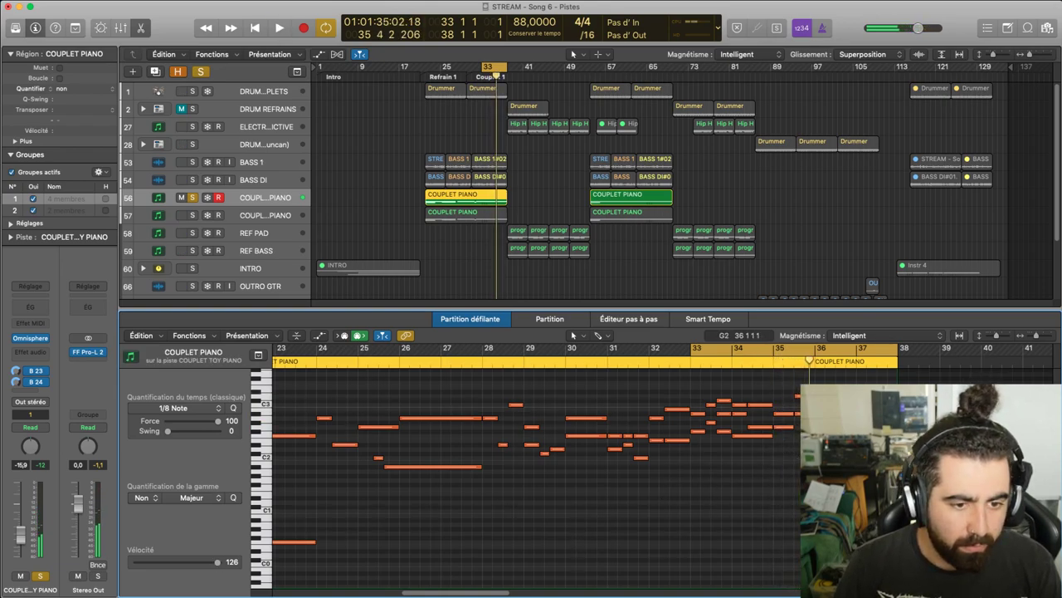
click(784, 414)
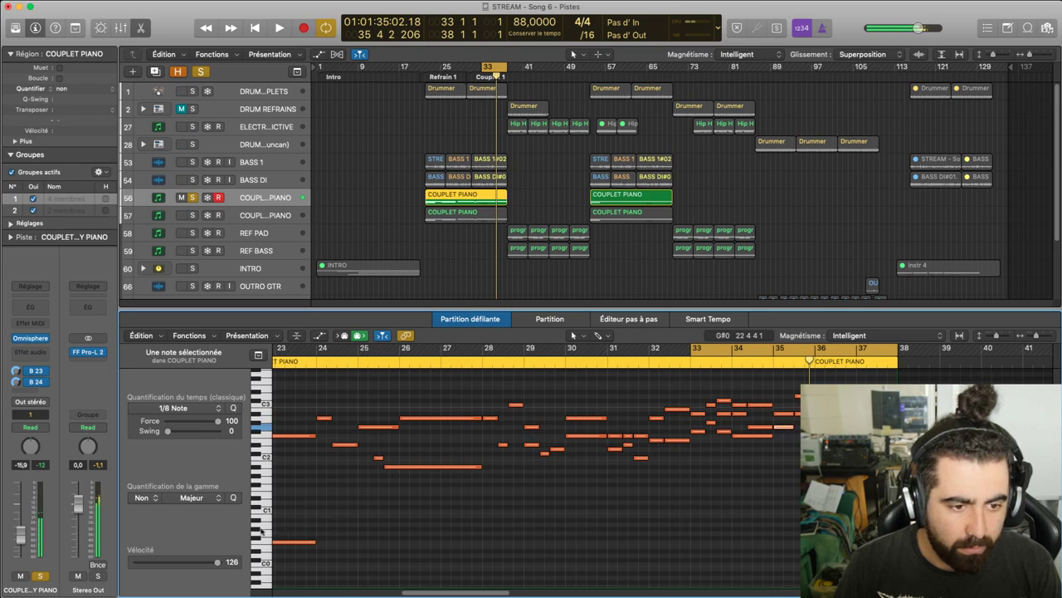
shift+click(784, 413)
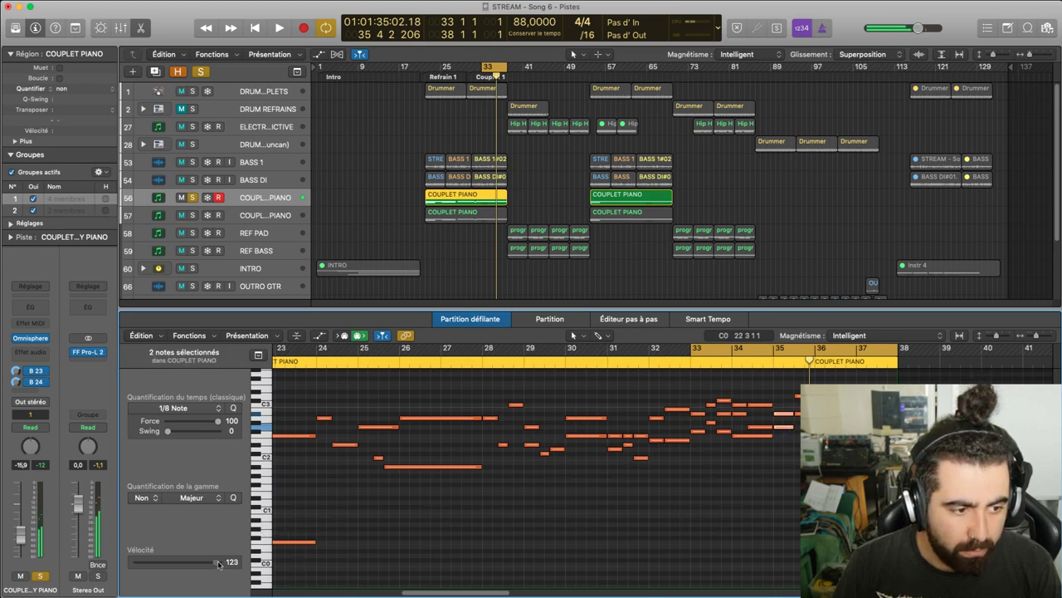
drag(215, 564, 214, 564)
key(space)
click(806, 467)
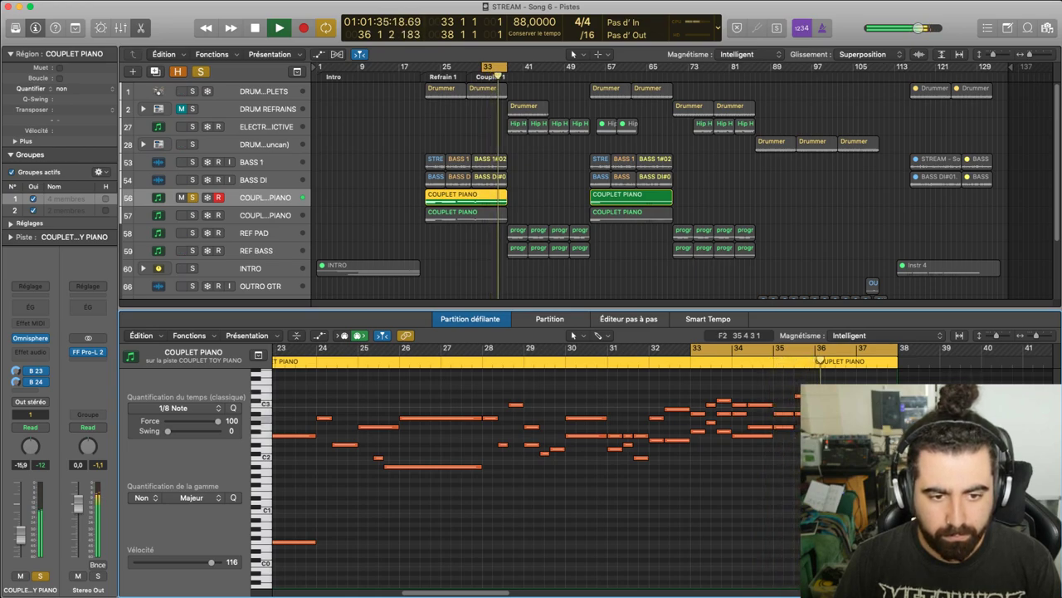
Stop playback and check the velocity of the highest note at the end of bar 35
key(space)
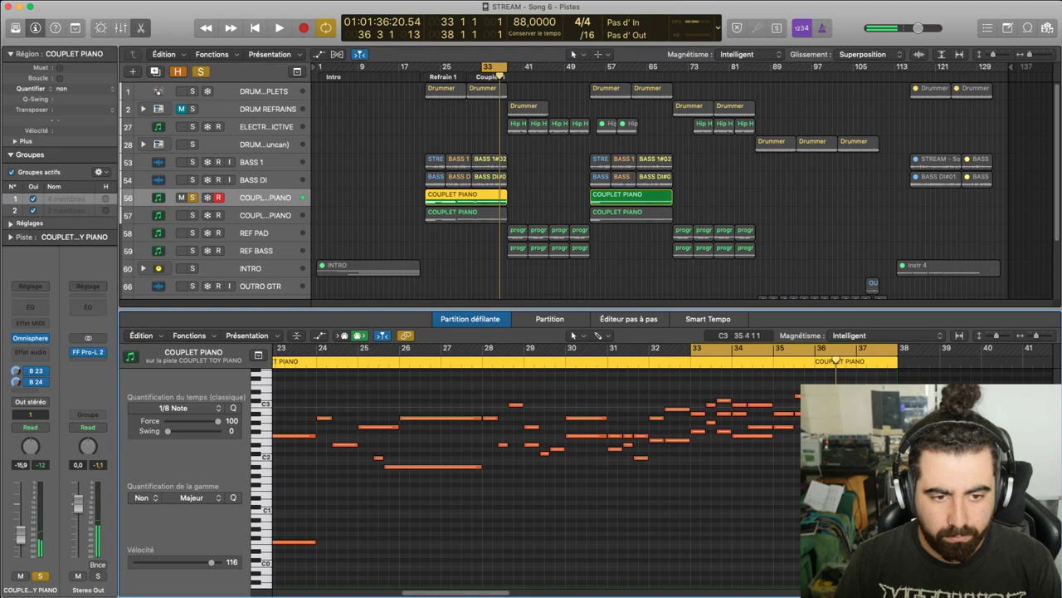
click(799, 396)
click(810, 444)
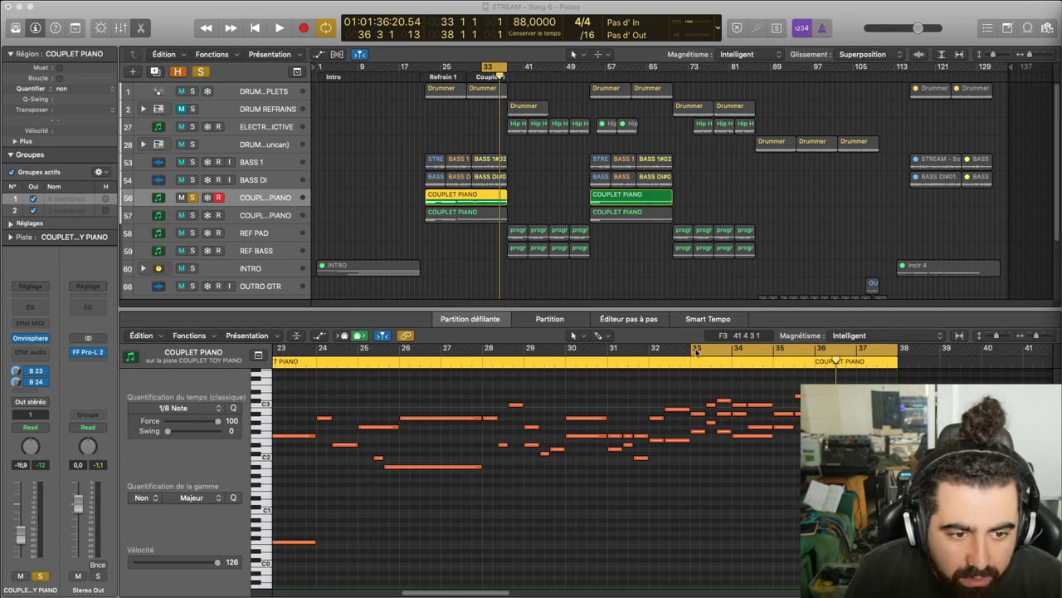
Resume playback and move the loop start to bar 34 so the cycle spans four bars
click(696, 352)
key(space)
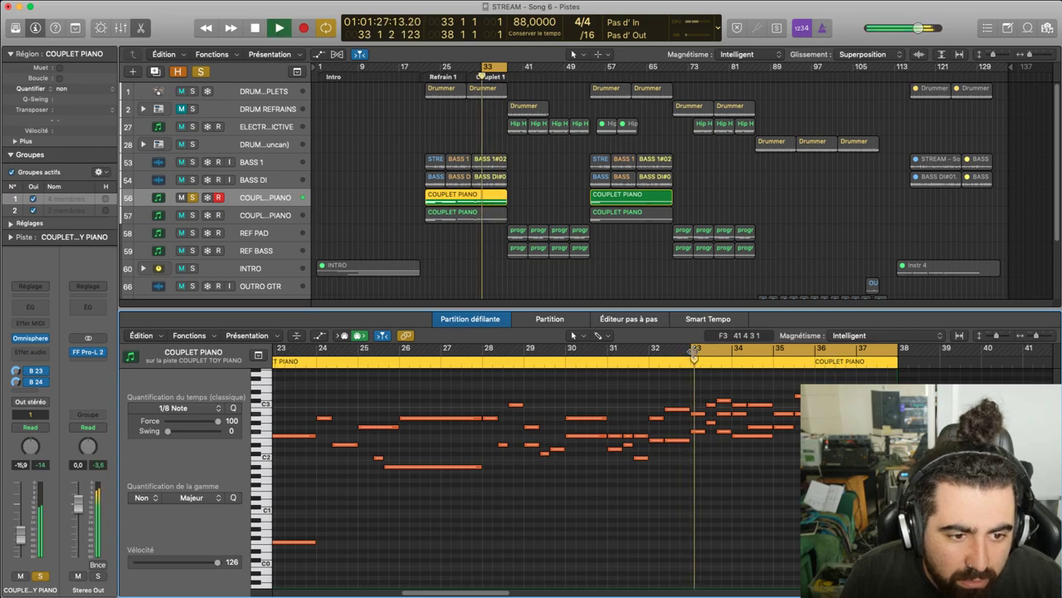
drag(695, 352, 730, 358)
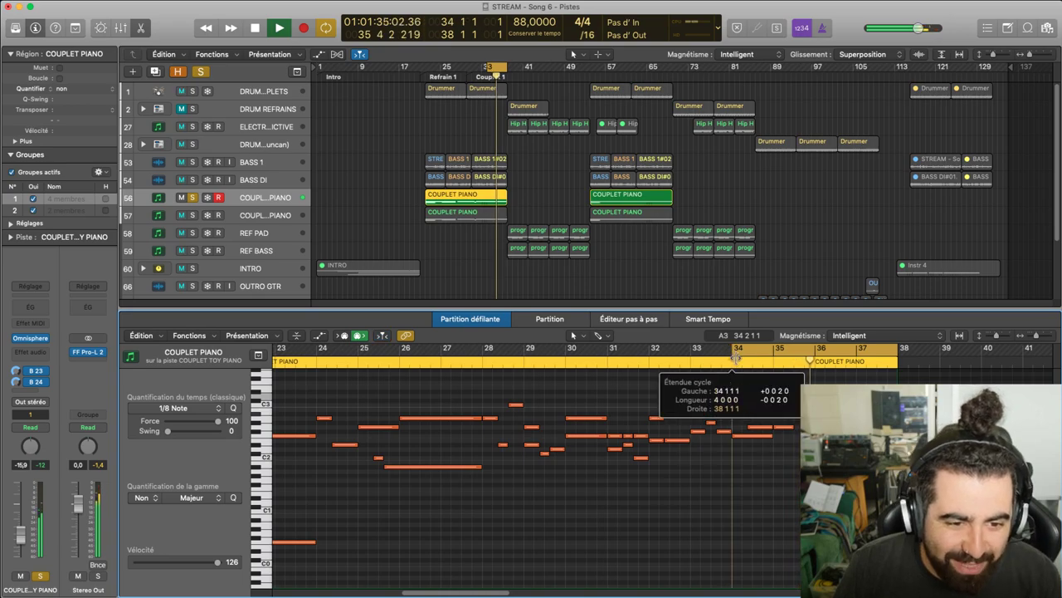
Review the loop from bar 34, set the high note late in bar 35 to velocity 113, and replay
key(space)
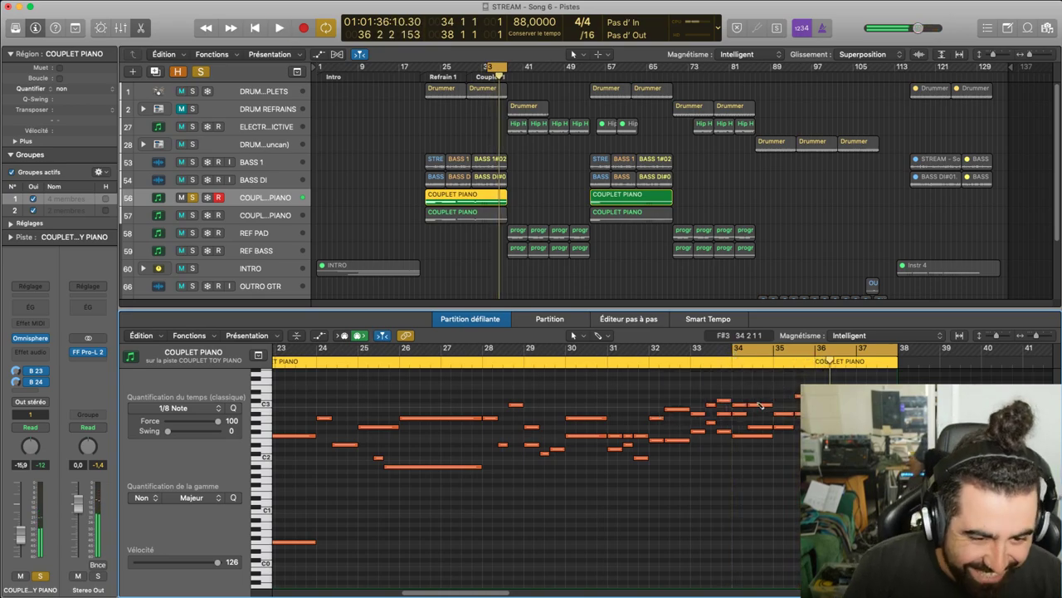
key(space)
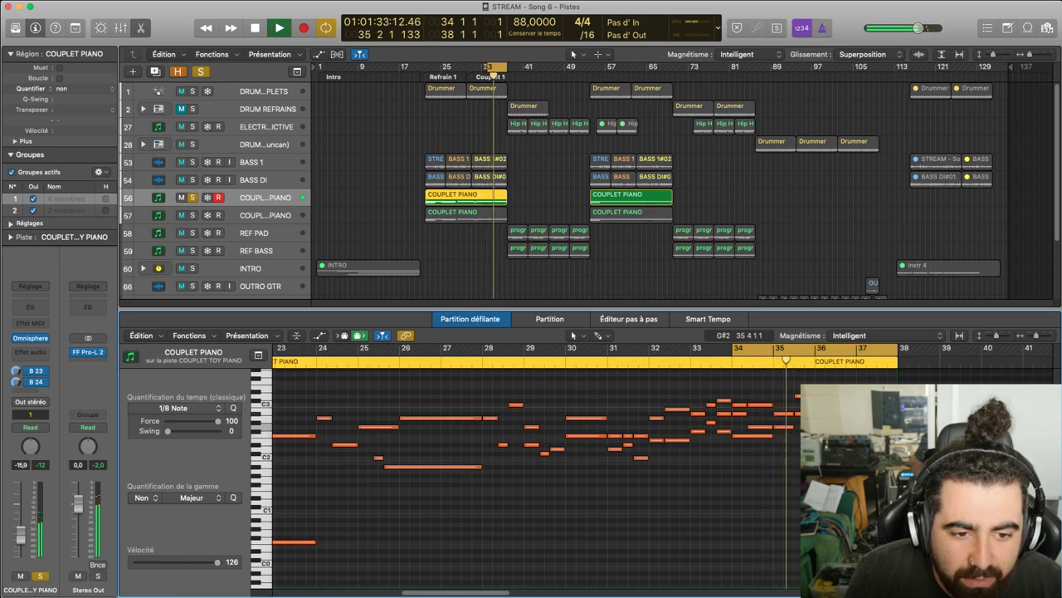
key(space)
click(797, 397)
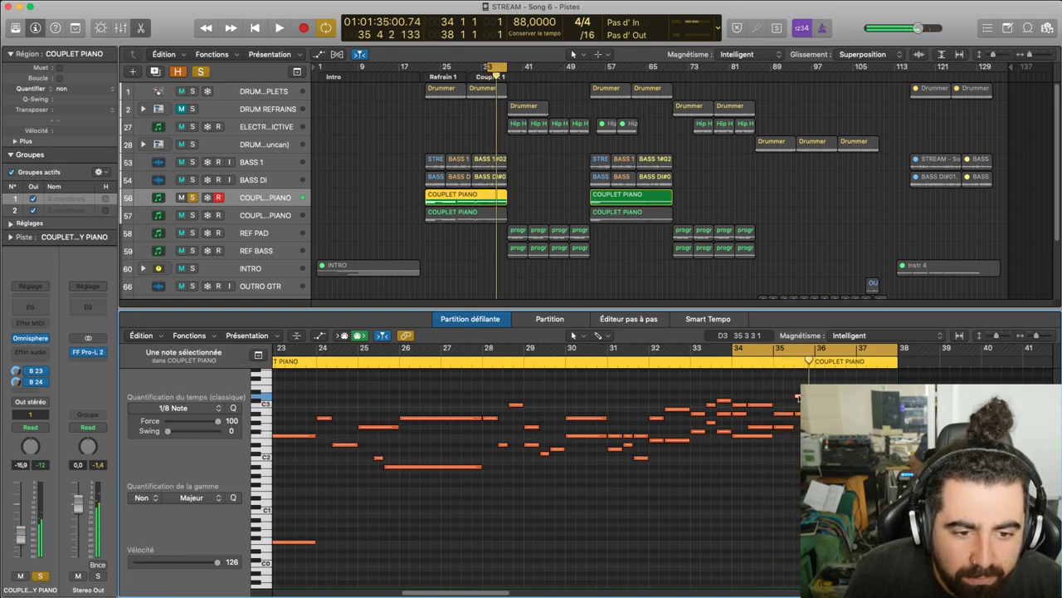
click(810, 400)
click(805, 413)
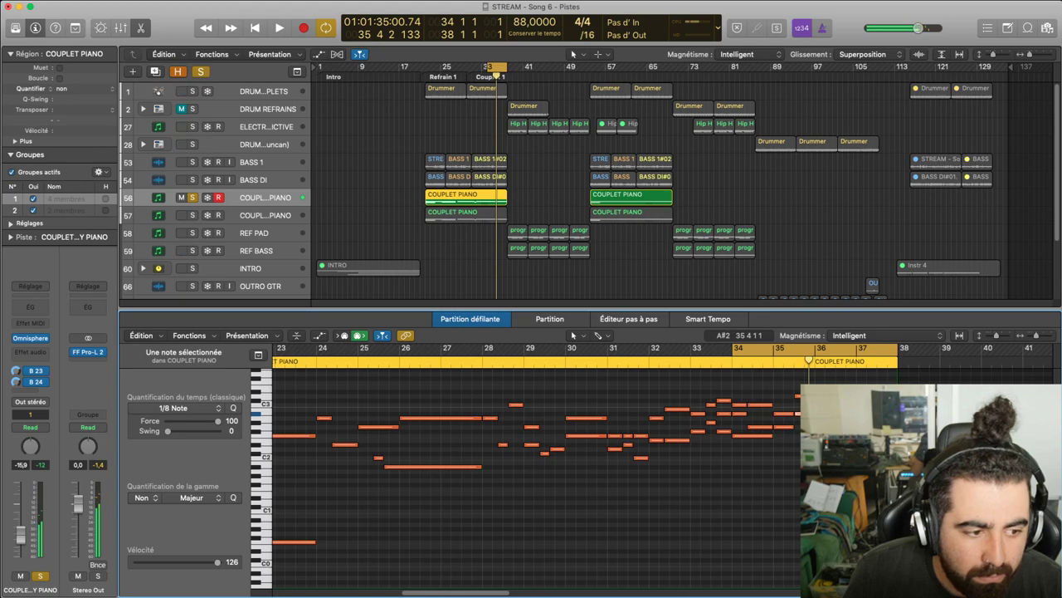
click(798, 402)
click(797, 396)
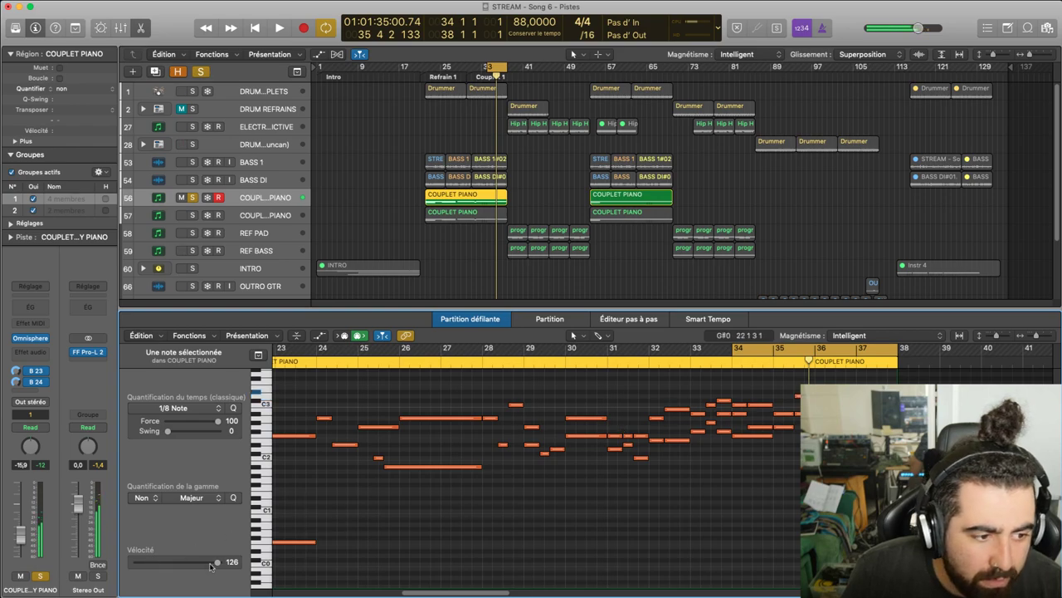
key(space)
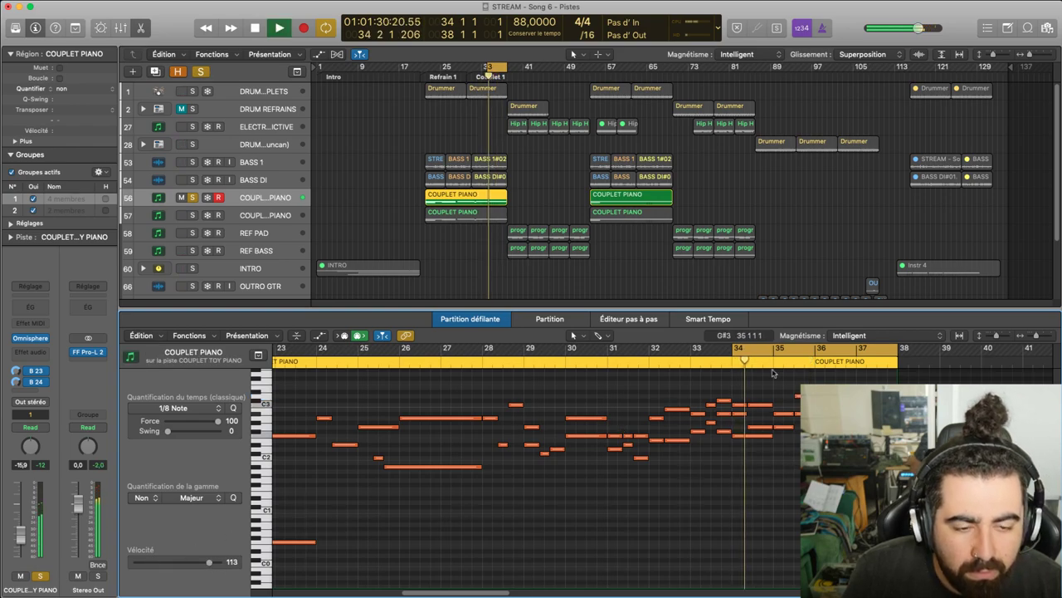
Move the loop start to bar 35, then set the two notes in bar 37 to velocity 116 and replay
drag(733, 349, 774, 399)
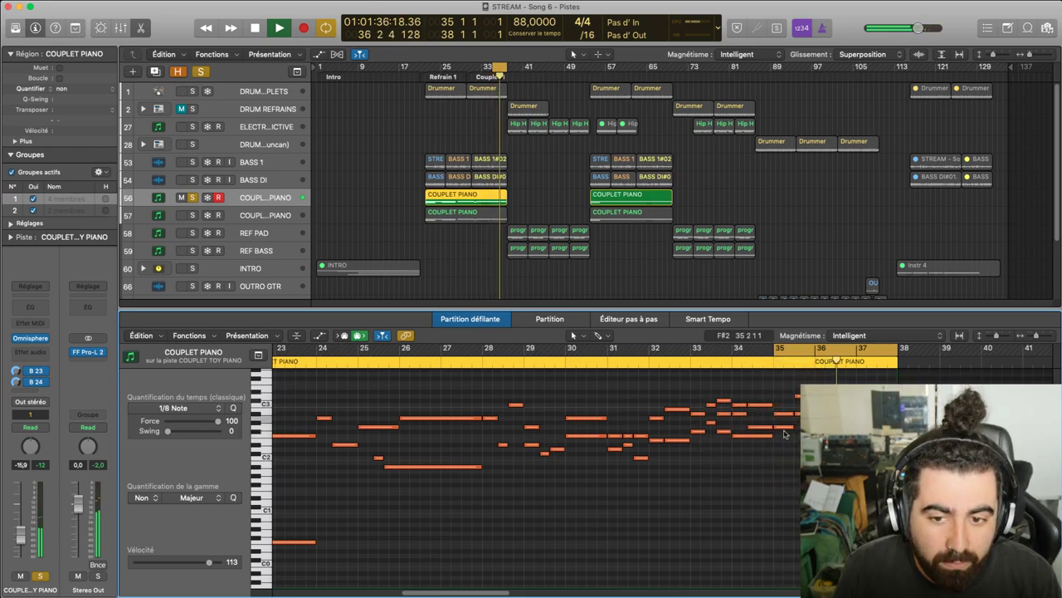
key(space)
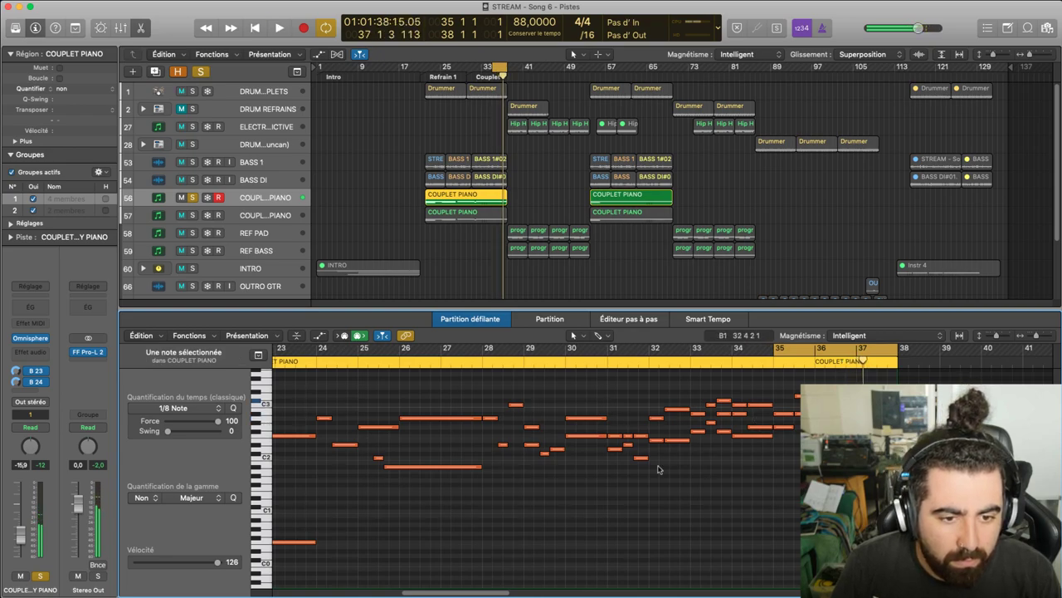
drag(826, 484, 852, 412)
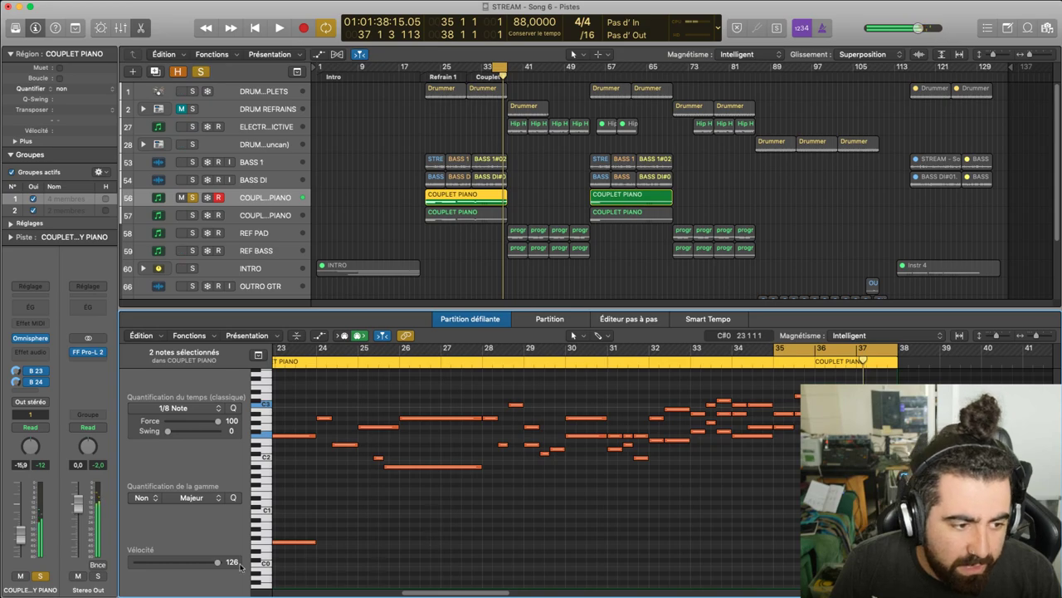
click(714, 487)
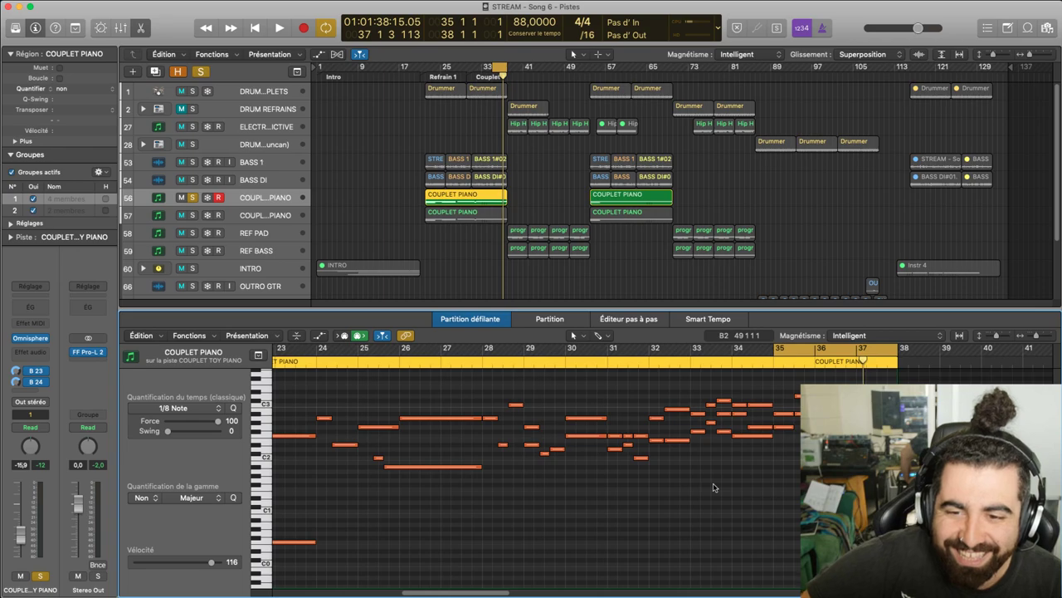
key(space)
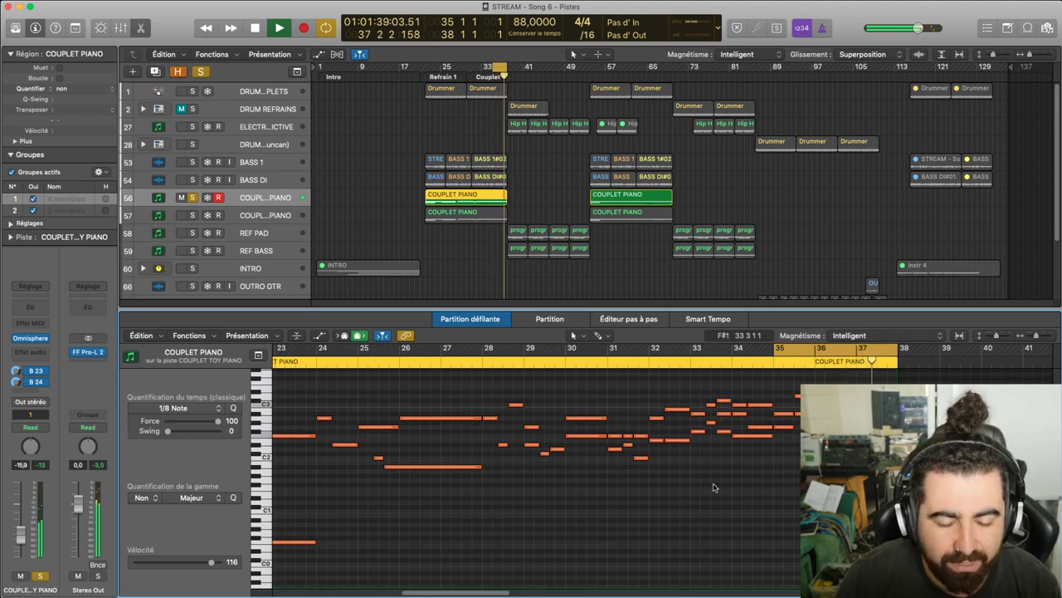
key(space)
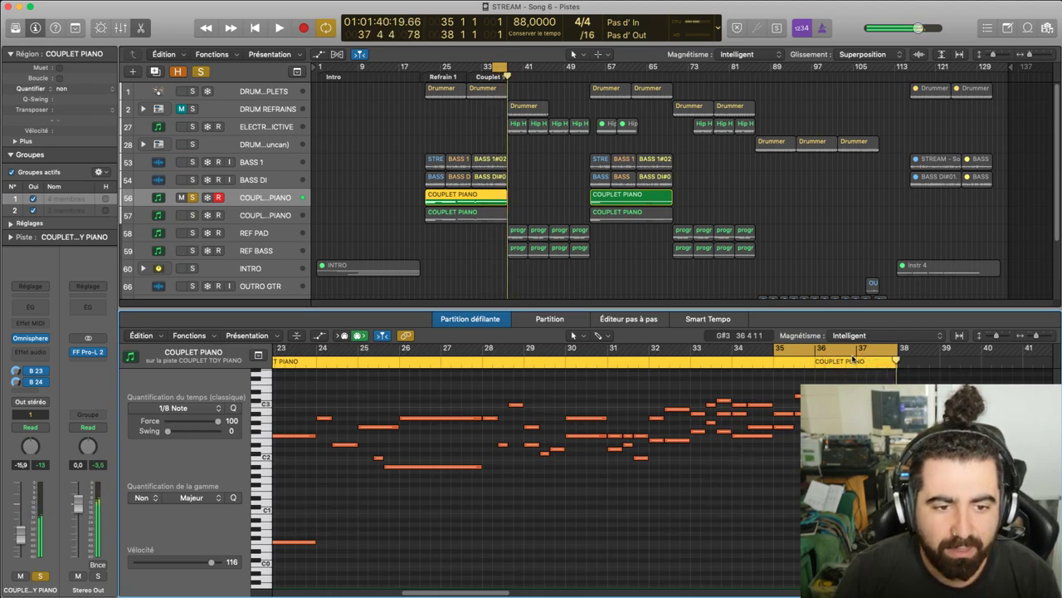
Turn off the cycle and delete the first COUPLET PIANO region on track 57
click(812, 353)
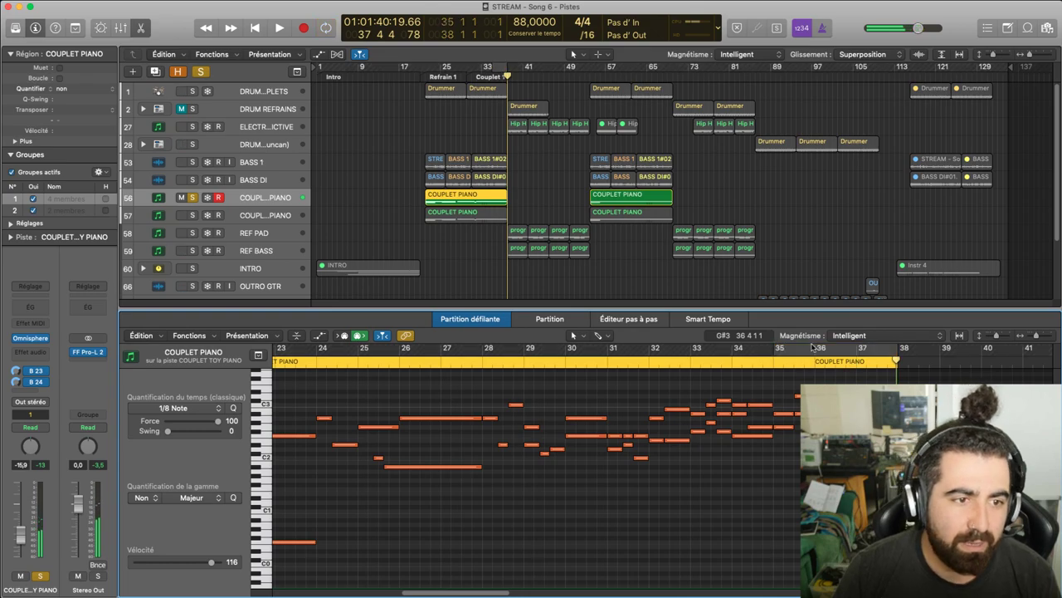
click(449, 214)
key(Delete)
click(455, 200)
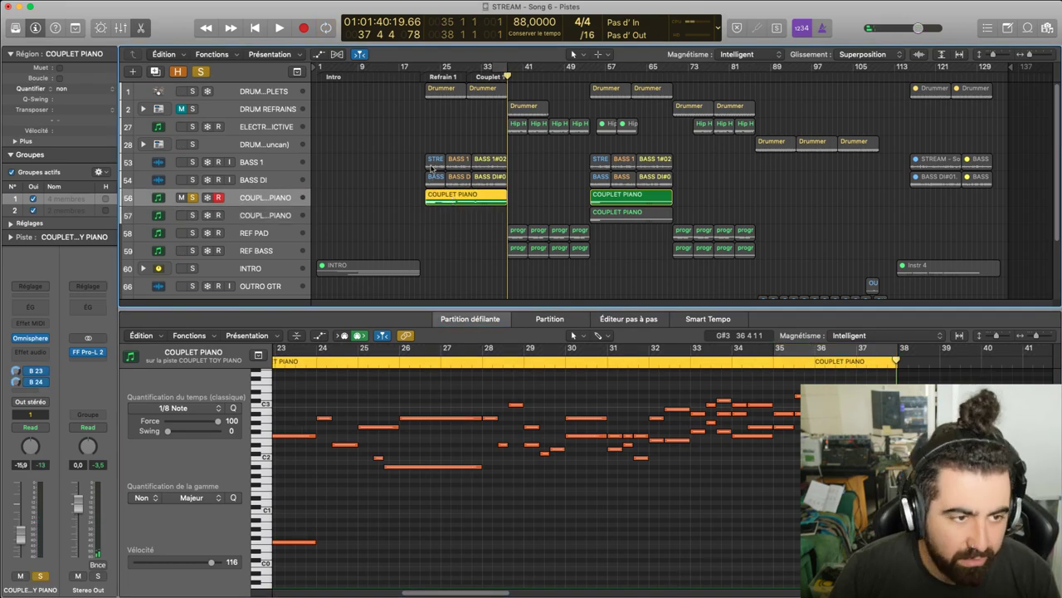
click(425, 78)
click(449, 212)
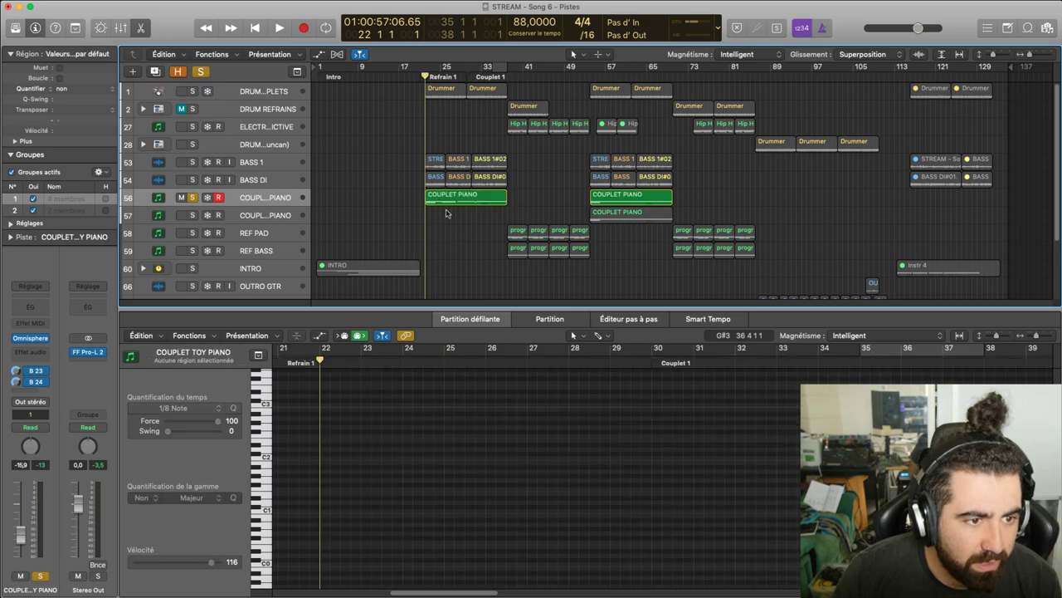
key(super+v)
key(super+z)
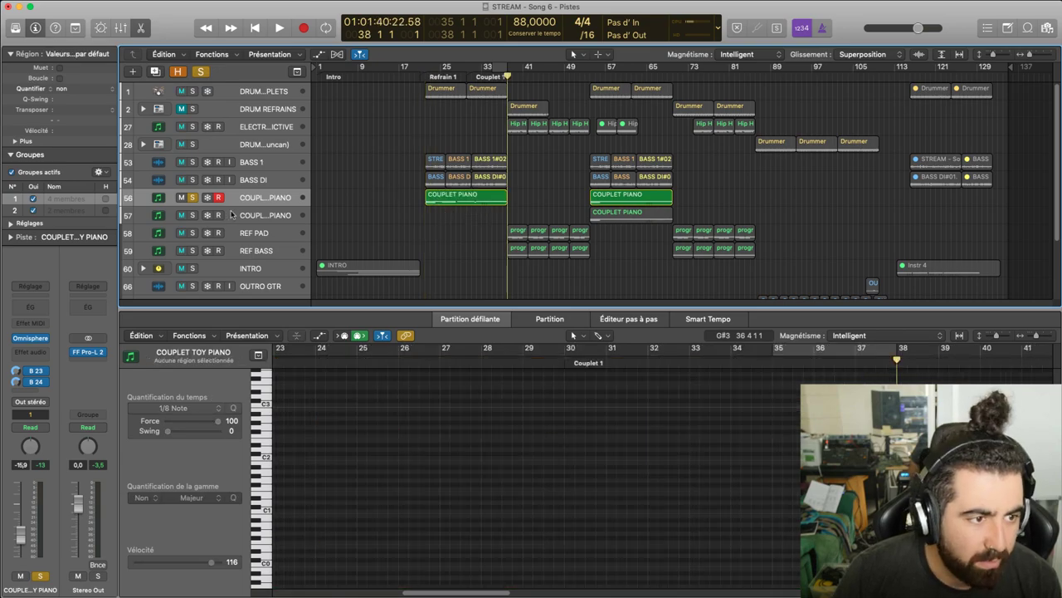
Copy the edited first COUPLET PIANO region from track 56 and paste it on track 57 at bar 22
click(249, 211)
click(453, 198)
click(424, 79)
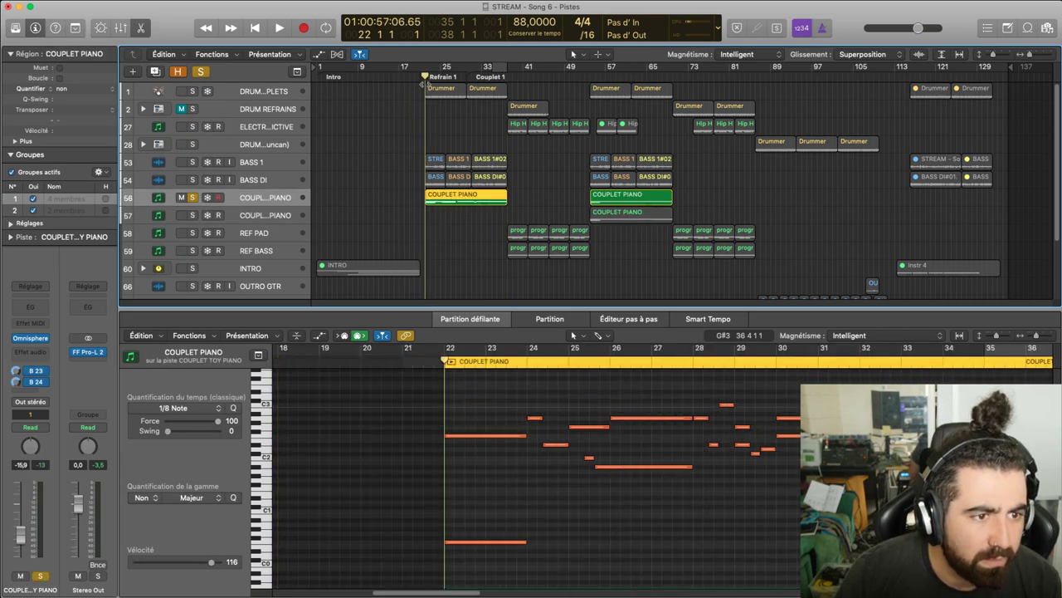
click(444, 218)
key(super+v)
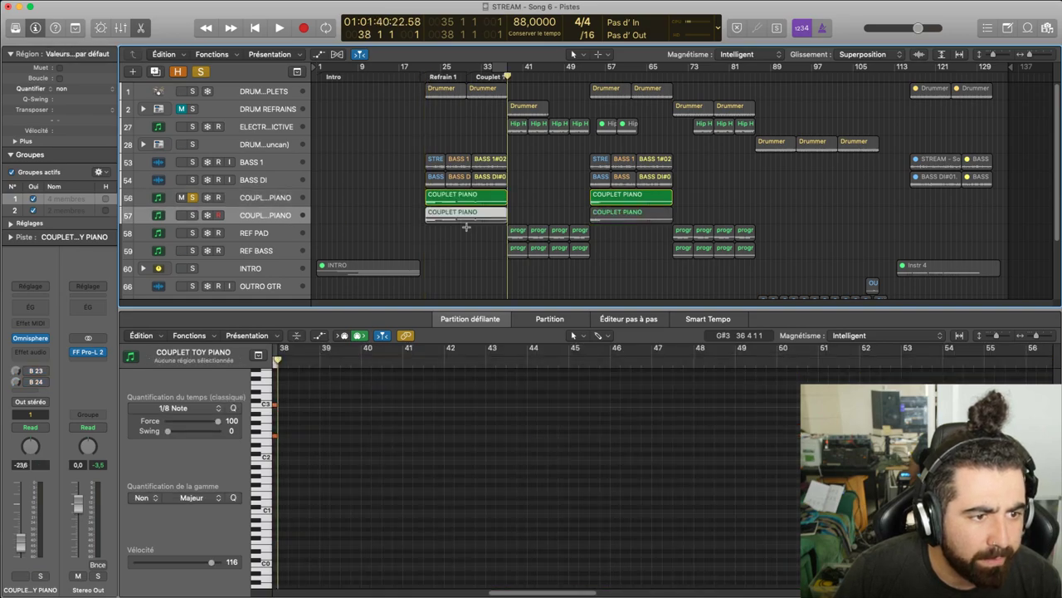
Unsolo piano track 56 and play the full arrangement from bar 1
click(191, 197)
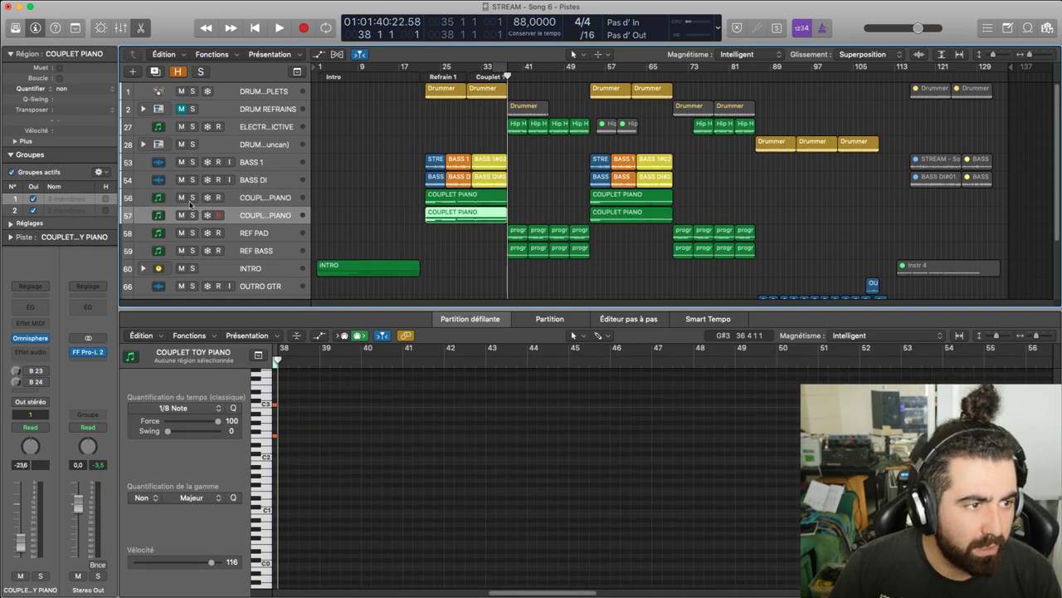
key(Return)
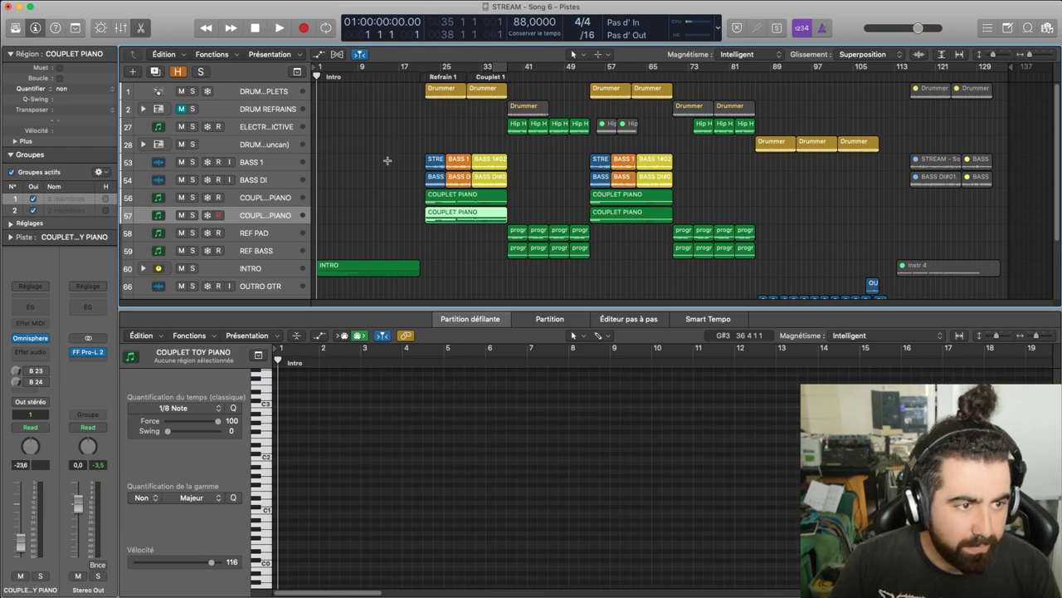
key(space)
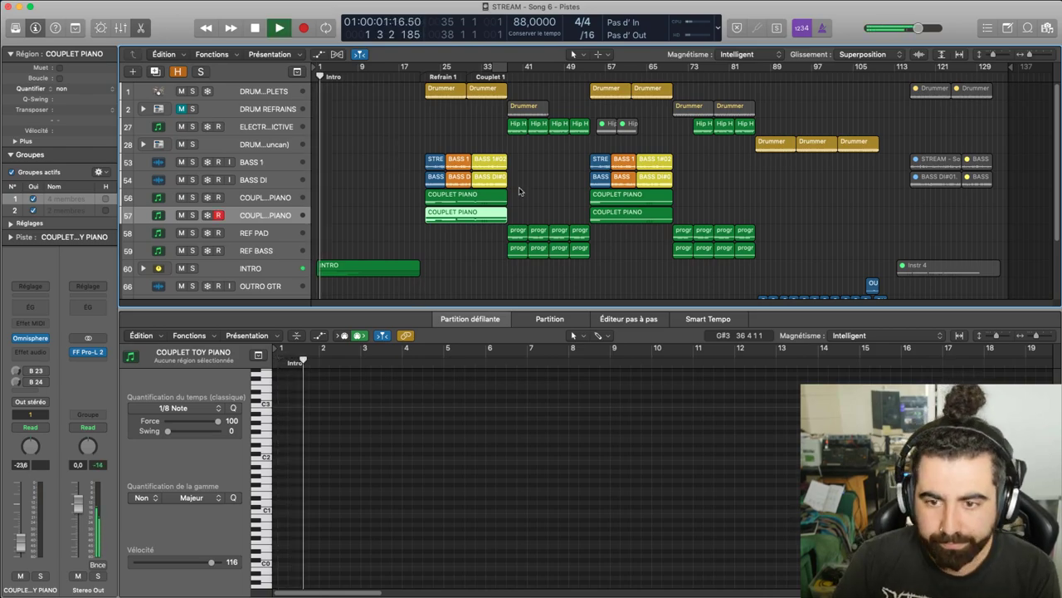
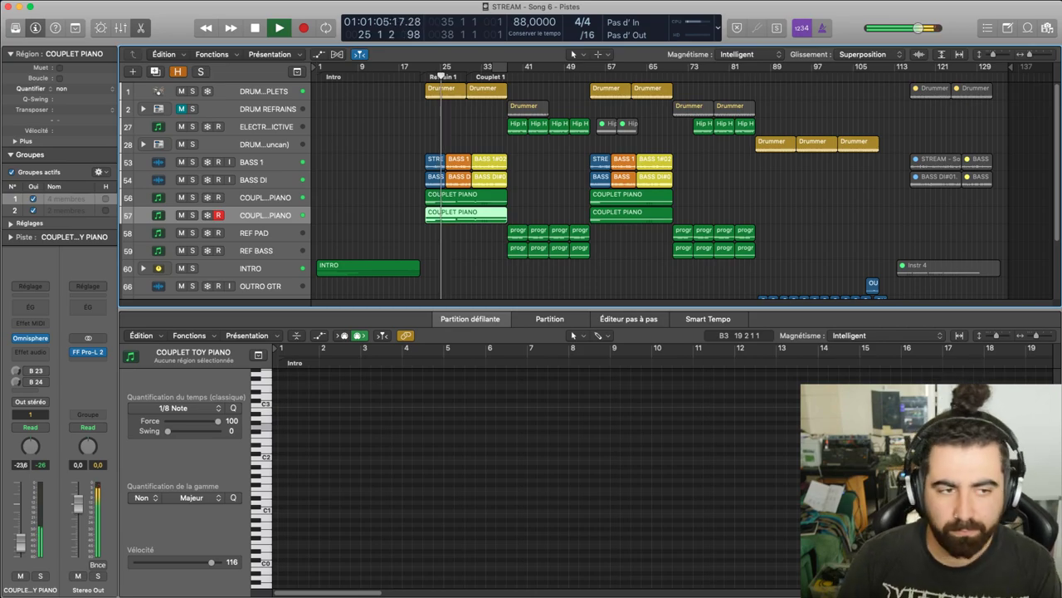
Open the mixer and set the grouped verse piano faders to -13.6 dB on track 56 and -21.3 dB on track 57 during playback
click(264, 201)
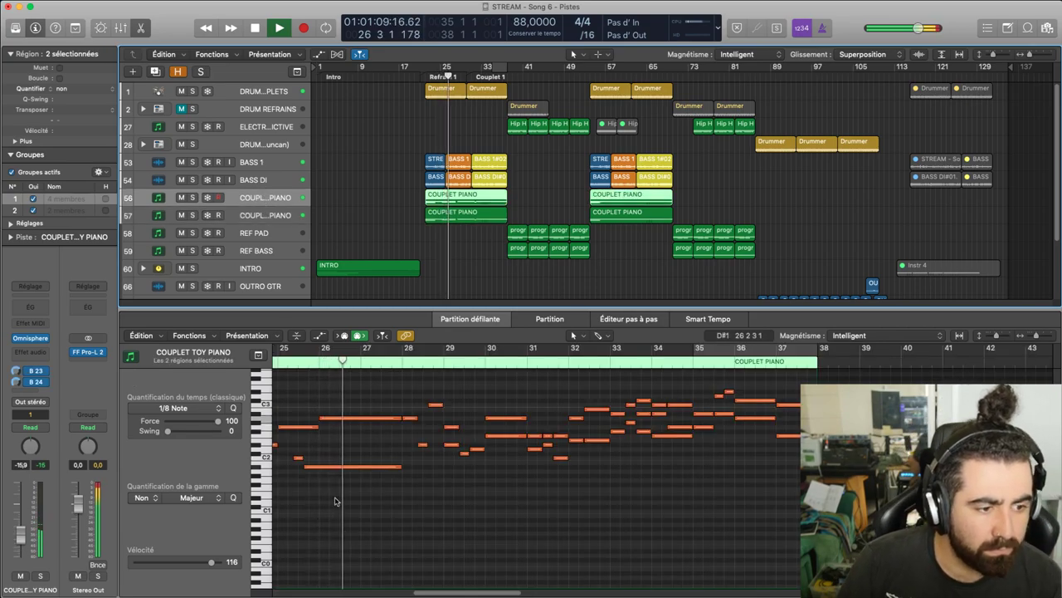
key(x)
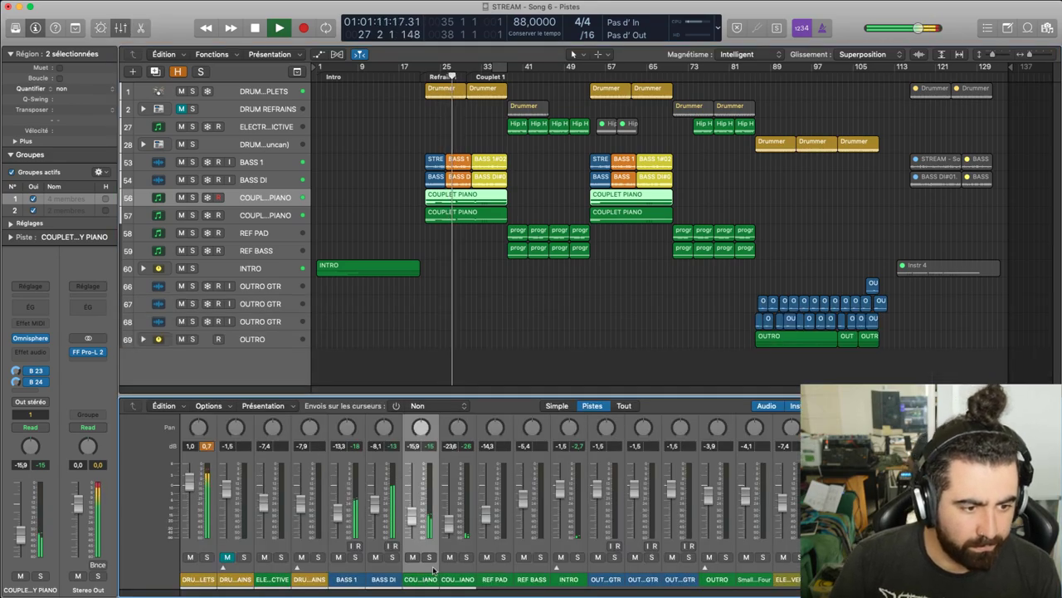
scroll(424, 544, up, 1)
scroll(420, 548, up, 1)
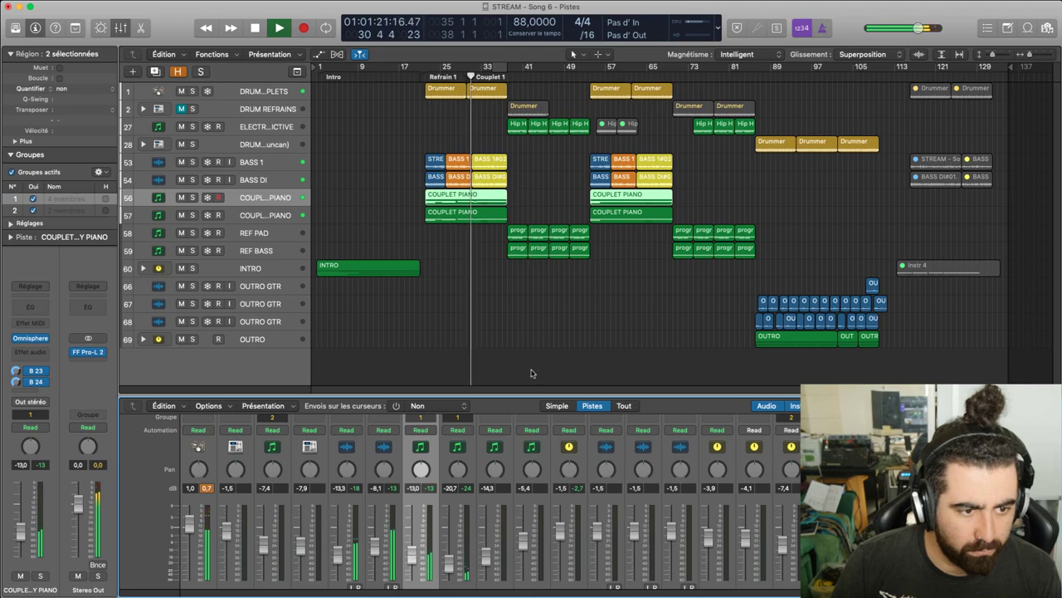
scroll(334, 478, up, 8)
click(335, 478)
click(373, 478)
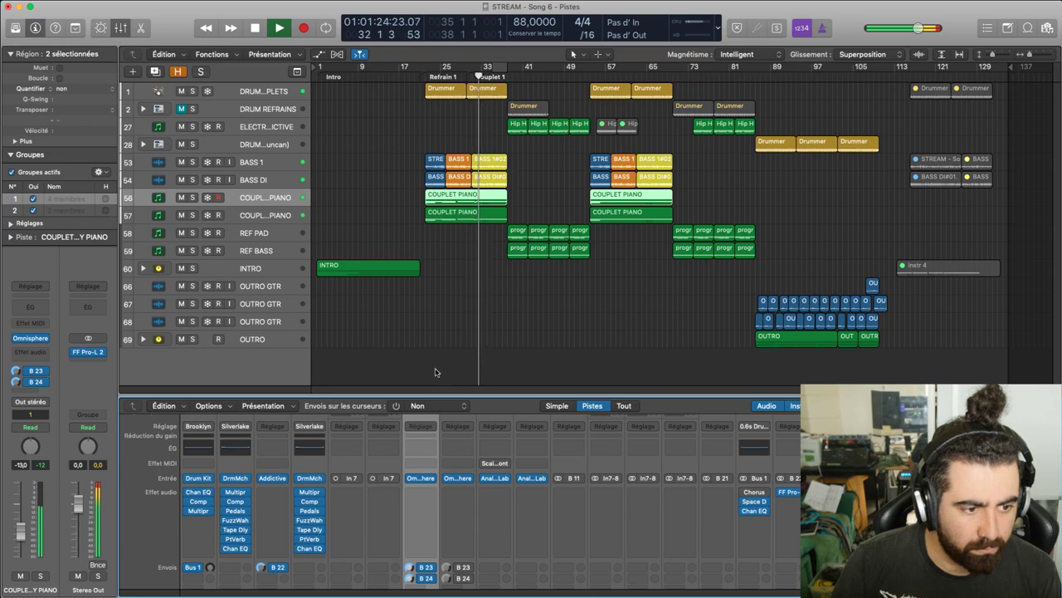
scroll(412, 531, down, 8)
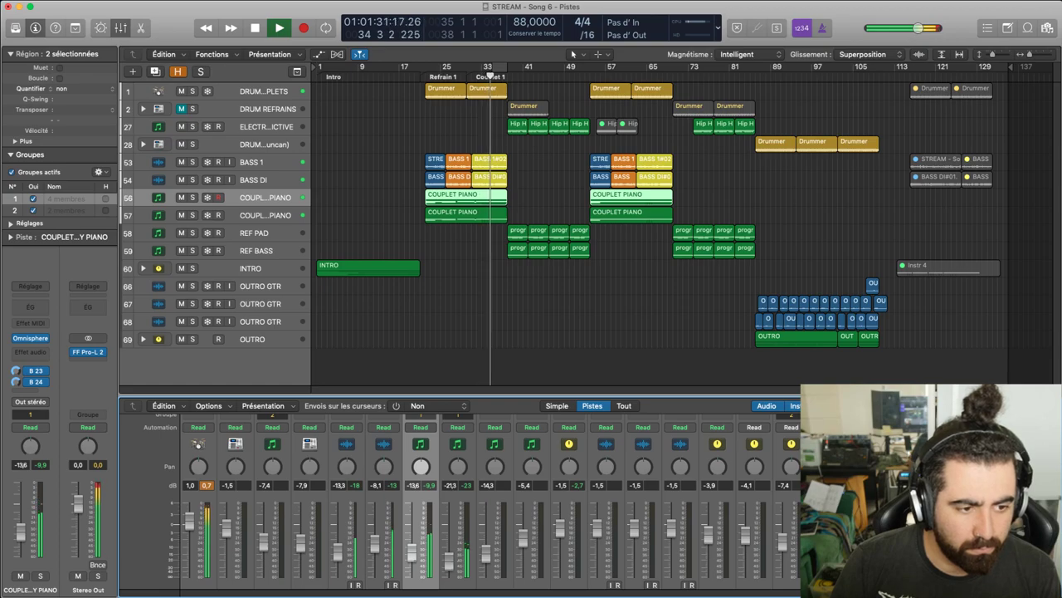
click(439, 351)
key(super+space)
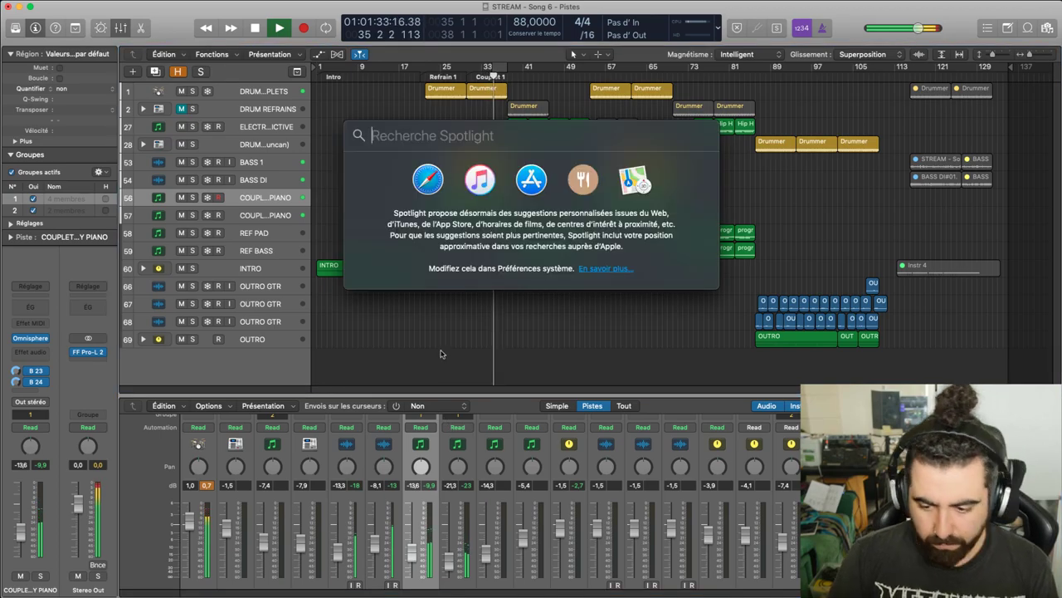
key(Escape)
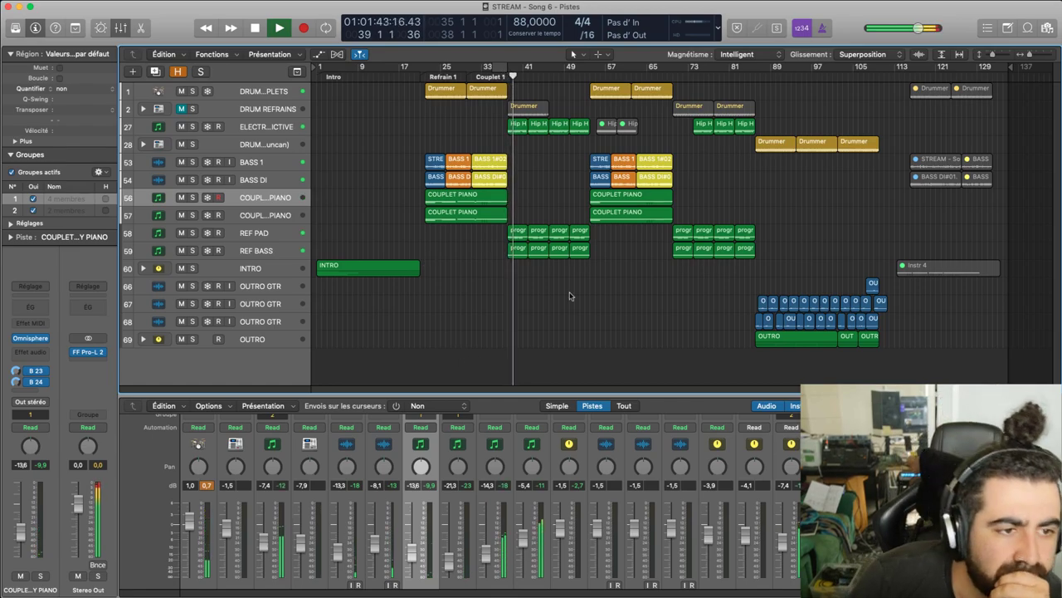
Raise the REF PAD track's fader to -11.6 dB in the mixer while the song plays
drag(681, 402, 677, 409)
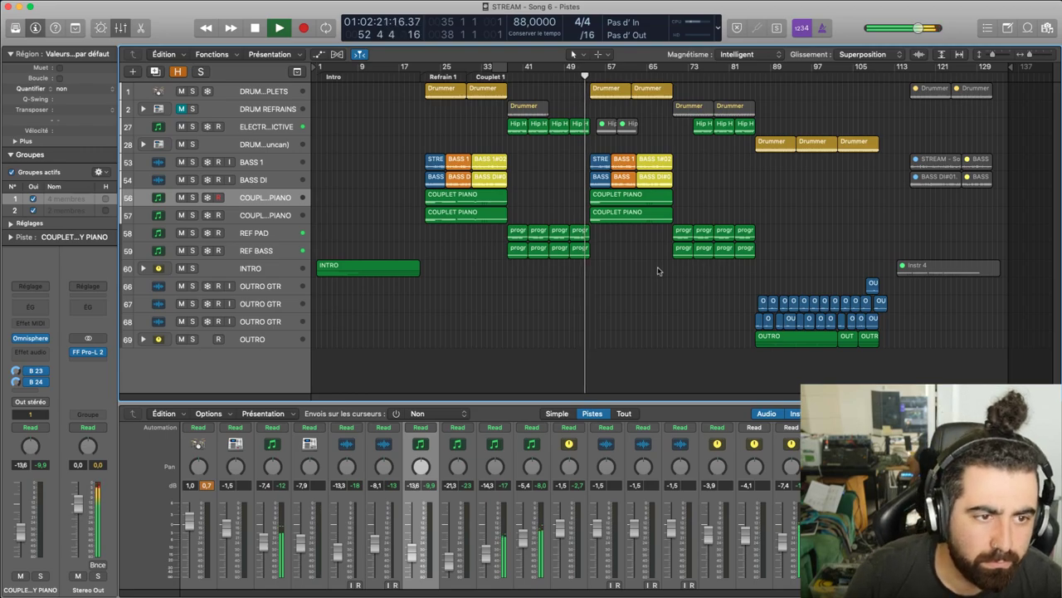
scroll(490, 514, down, 3)
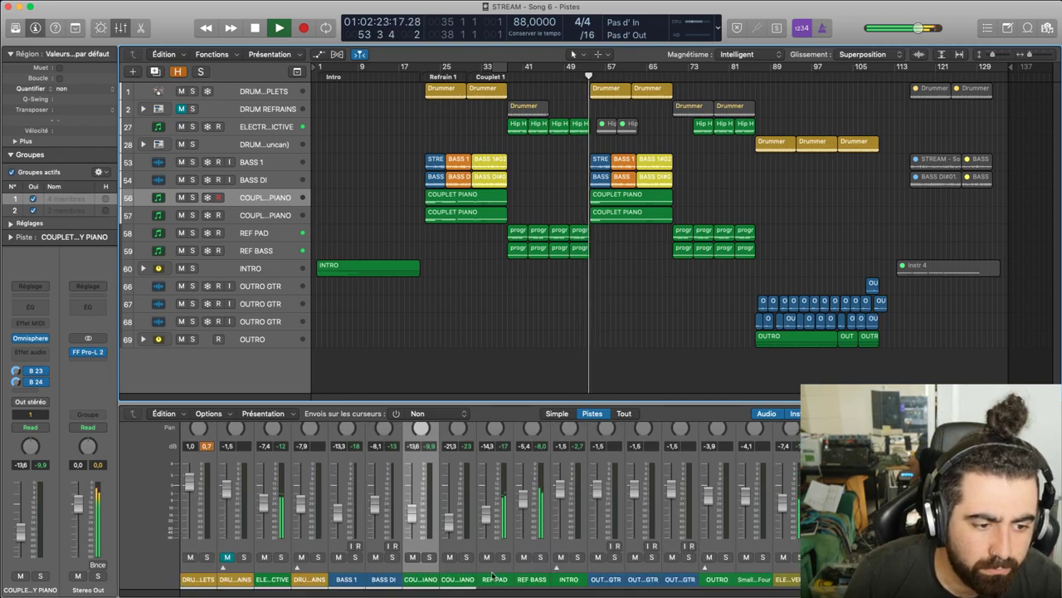
click(489, 517)
drag(490, 517, 489, 510)
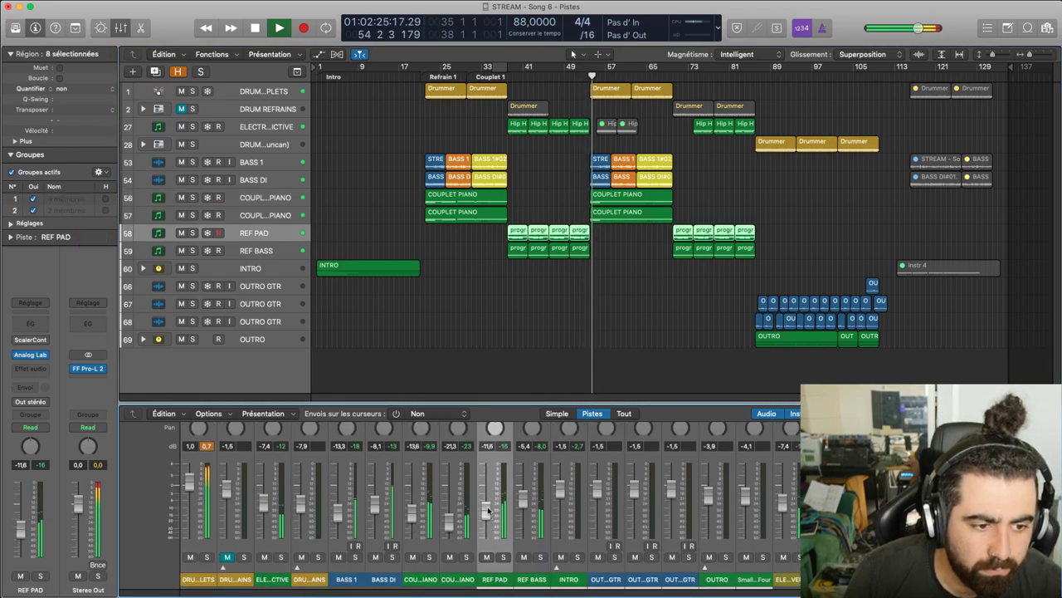
click(533, 382)
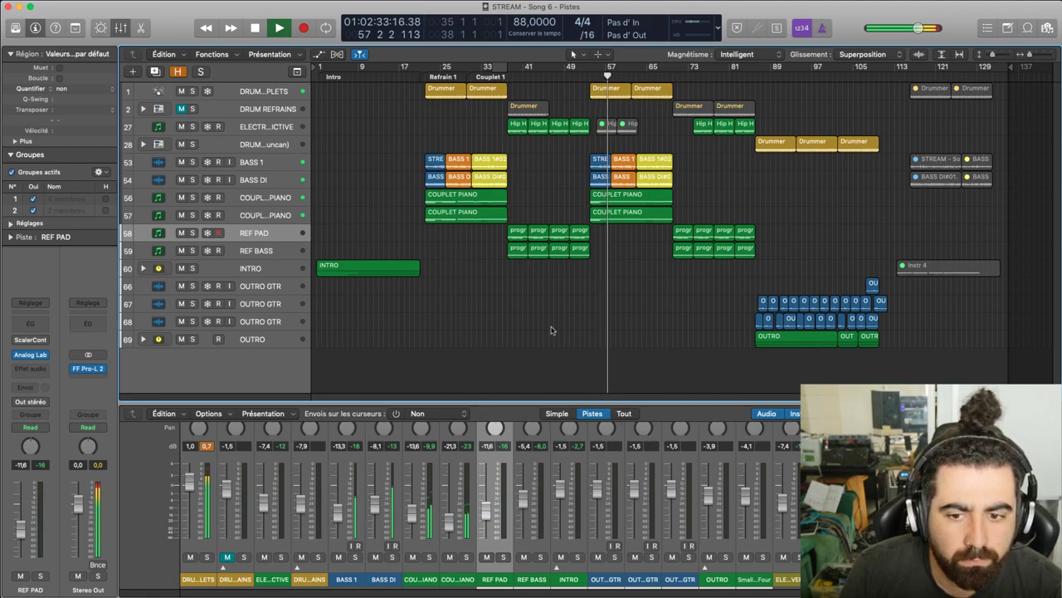
Enlarge the mixer area and automatically fit all tracks to the height of the arrangement area
drag(600, 392, 591, 349)
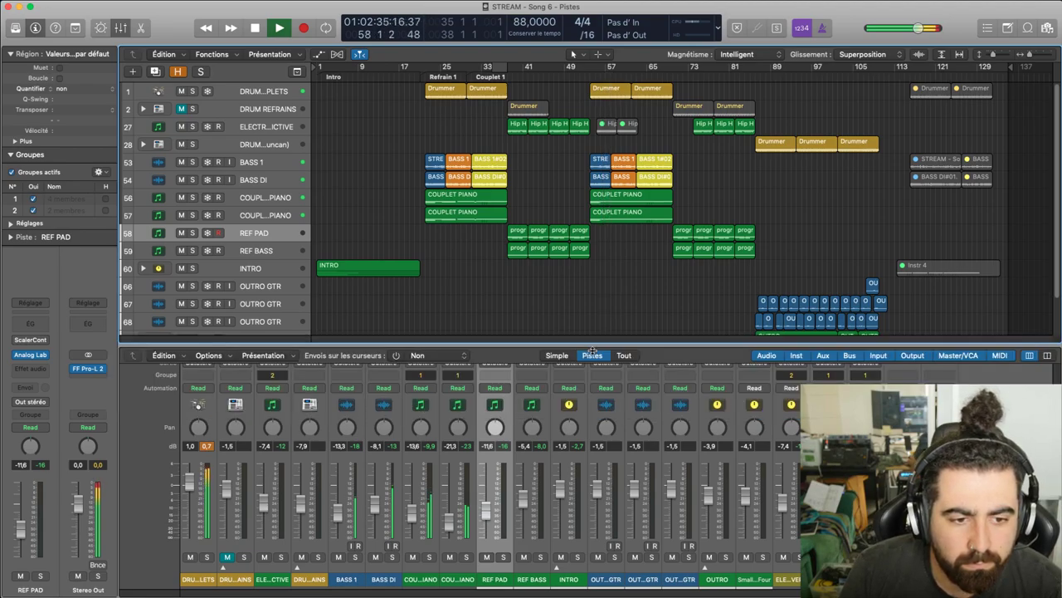
click(941, 55)
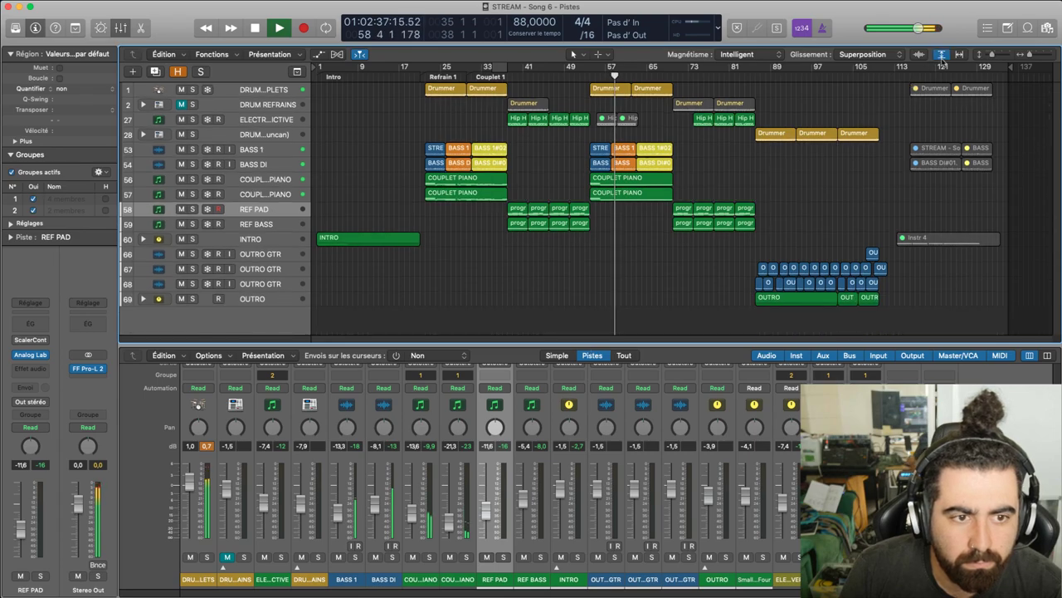
Automatically fit all regions to the width of the arrangement area while the song keeps playing
click(960, 56)
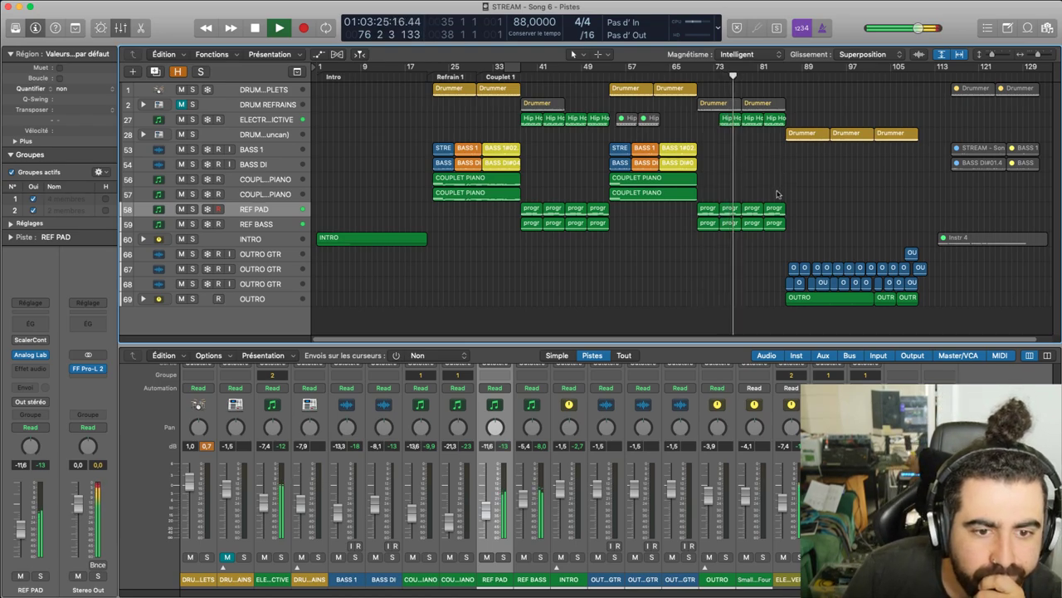
drag(766, 339, 801, 338)
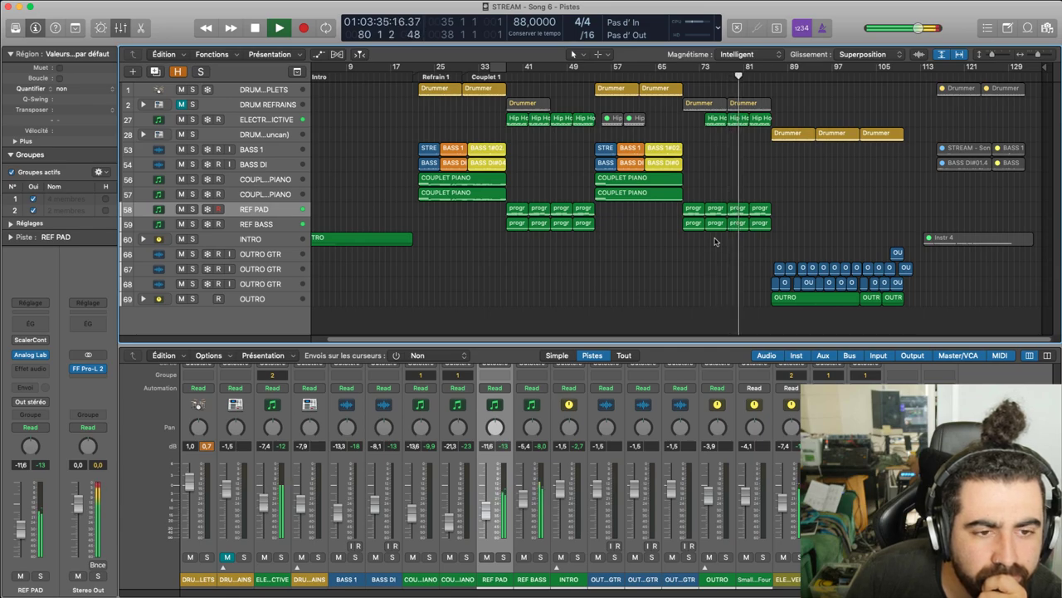
drag(487, 516, 490, 513)
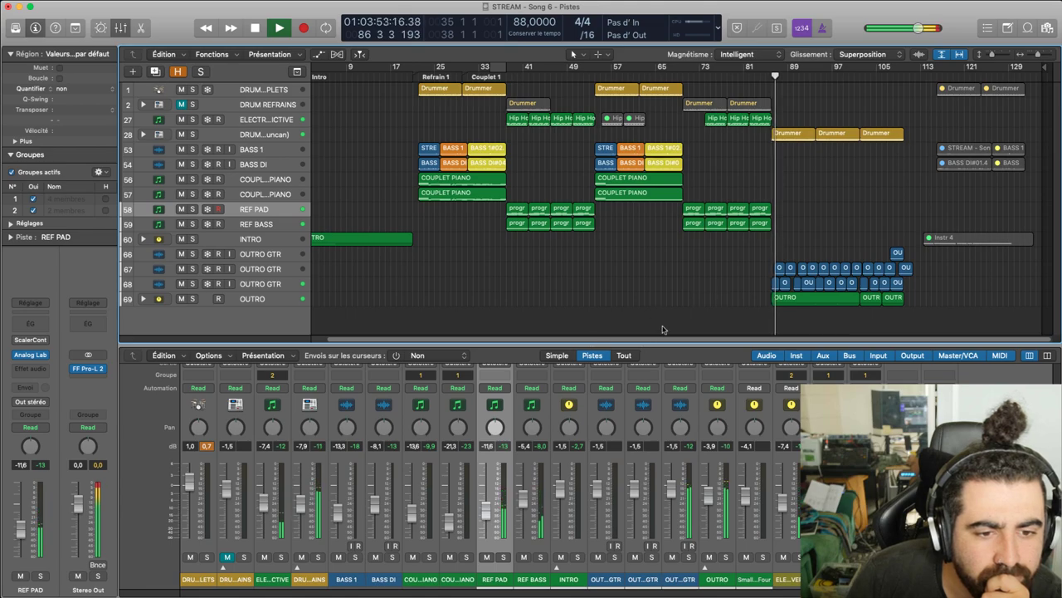
Expand the OUTRO track stack, raise the END BASS fader to -3.1 dB during playback, and stop the song
click(811, 303)
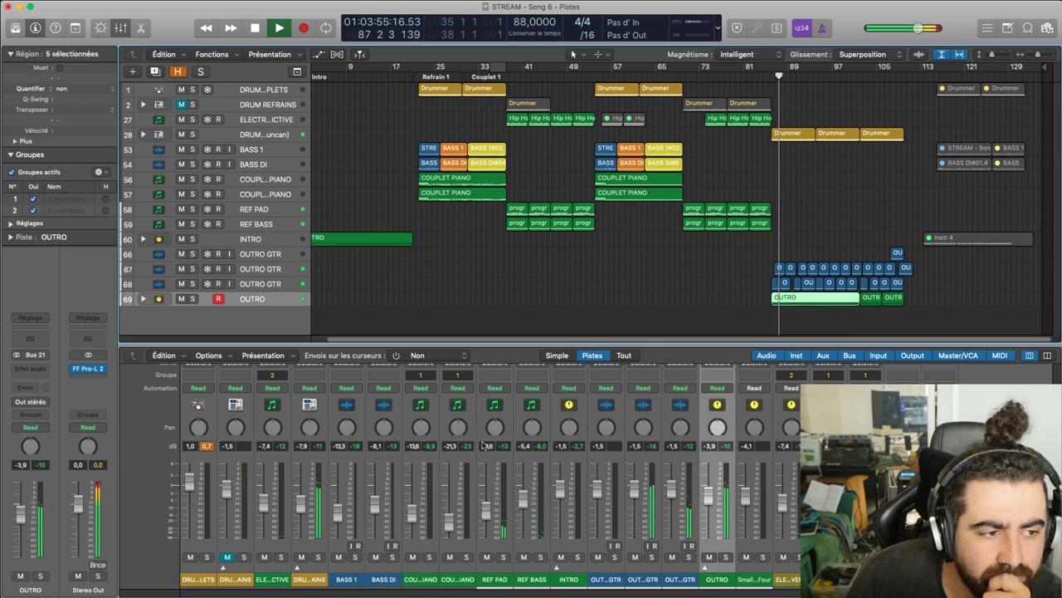
click(705, 567)
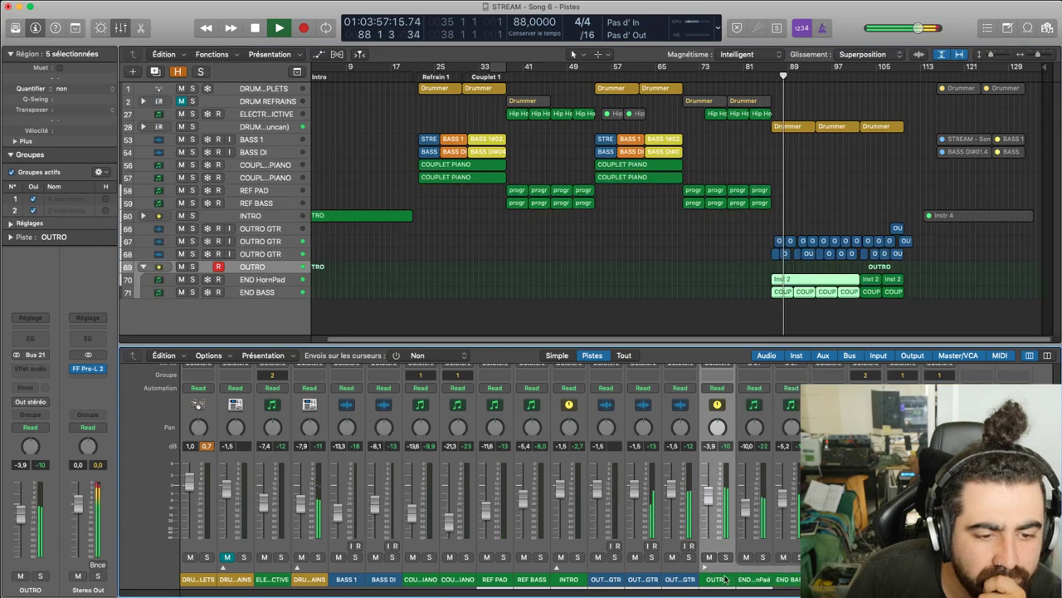
click(795, 581)
drag(783, 495, 788, 492)
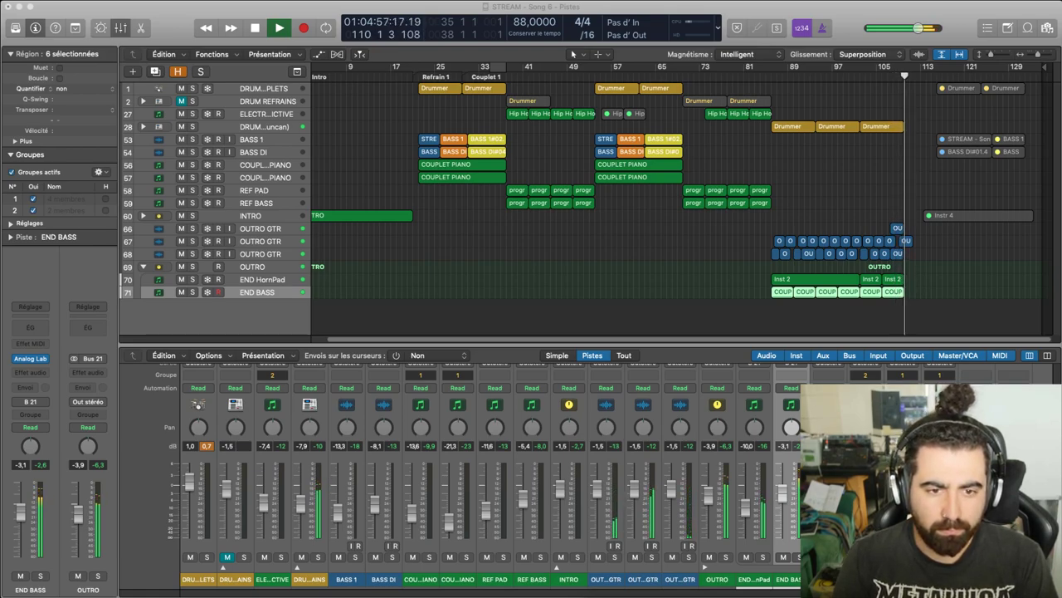
click(872, 329)
key(space)
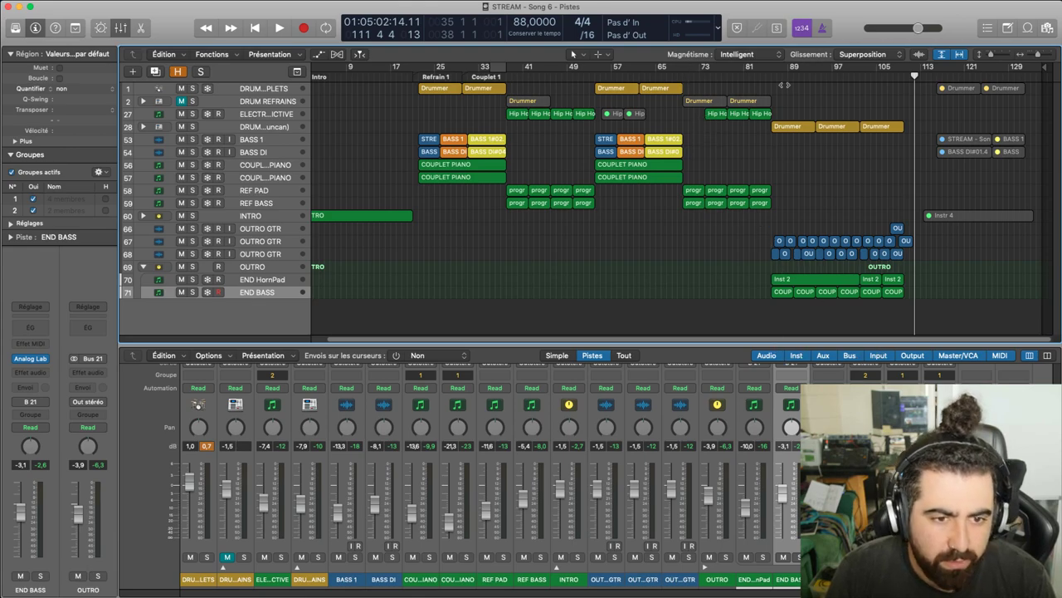
Set a cycle range over the outro section from bar 86 to bar 110
drag(774, 75, 919, 76)
drag(830, 78, 823, 77)
drag(920, 73, 920, 74)
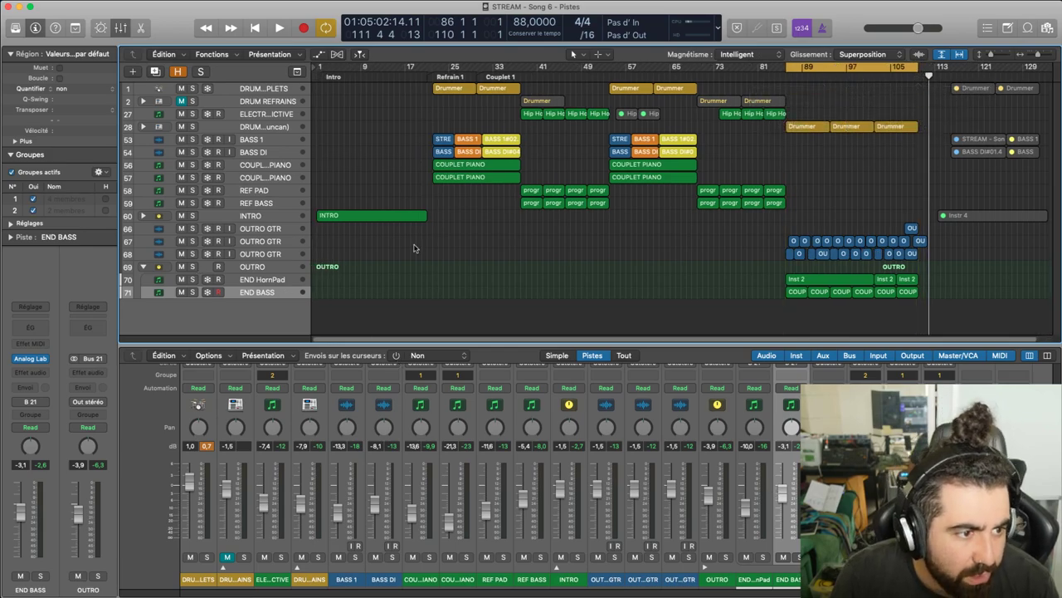
Audition the END BASS and END HornPad tracks one at a time in solo at the start of the outro
key(space)
click(191, 292)
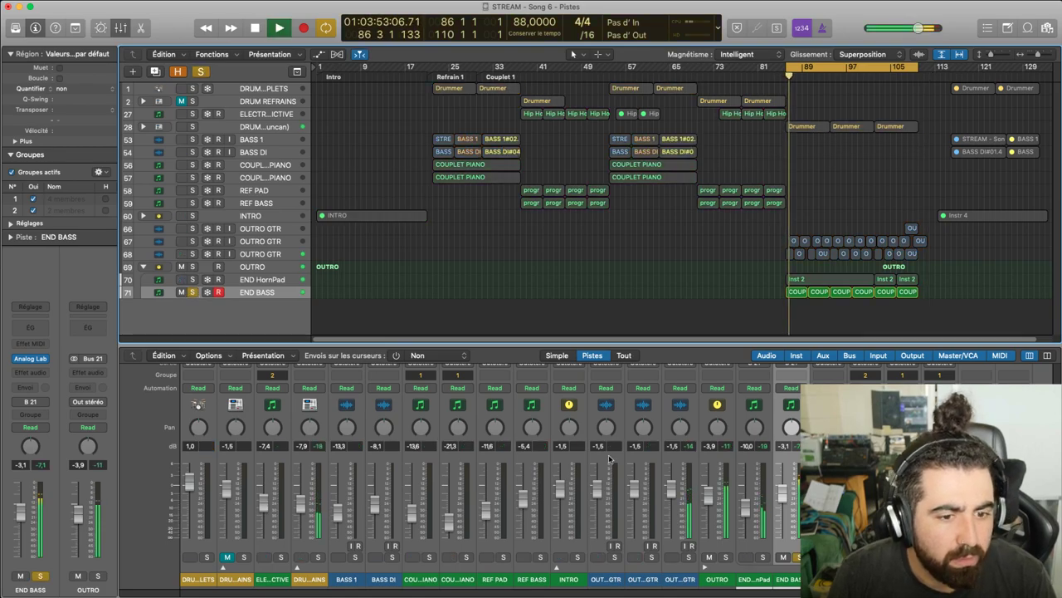
scroll(604, 451, up, 10)
key(space)
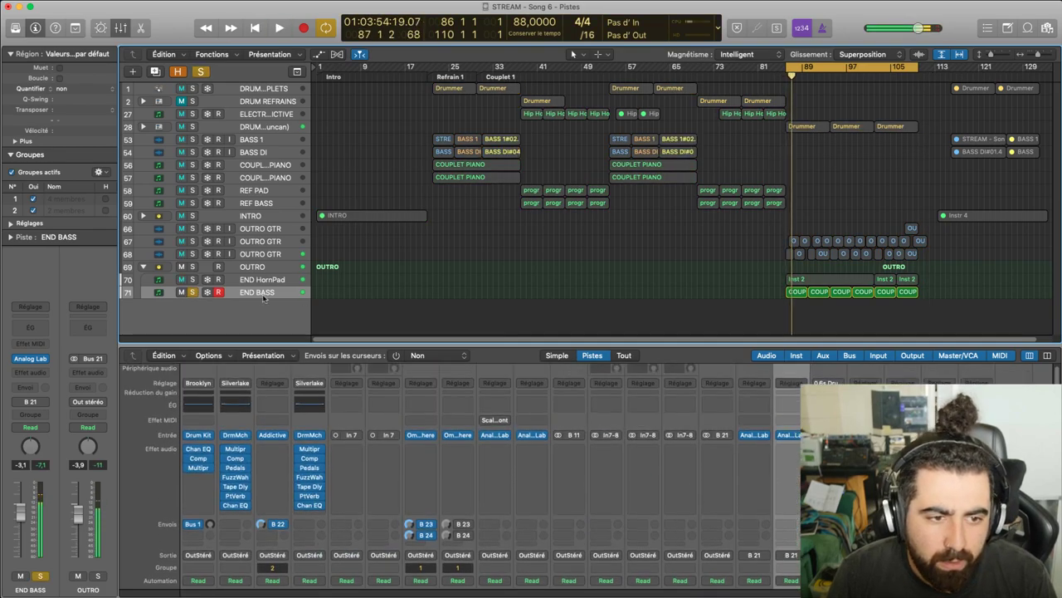
click(192, 292)
click(192, 279)
key(space)
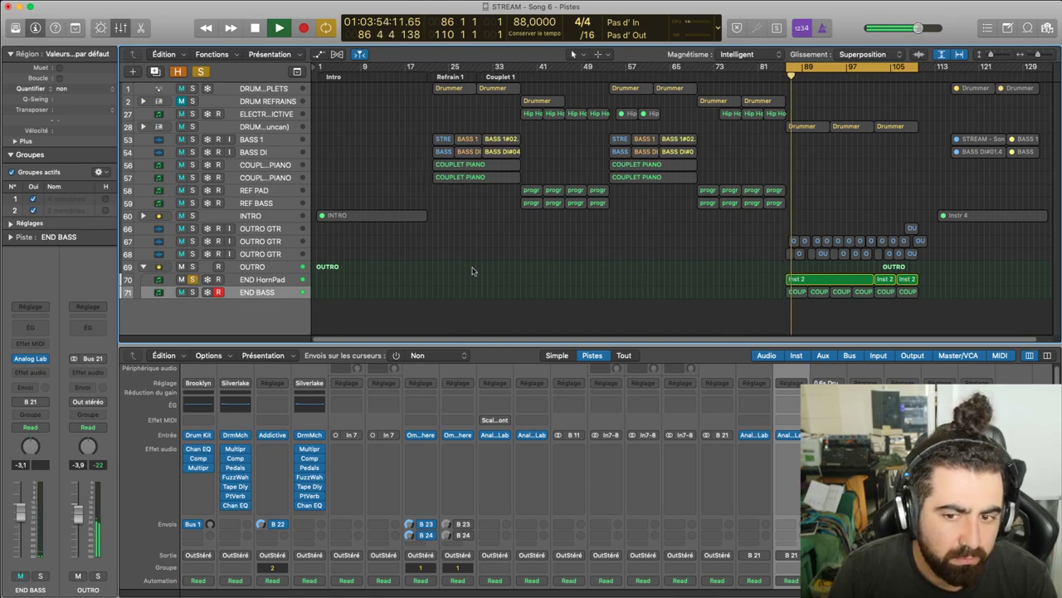
key(space)
click(192, 280)
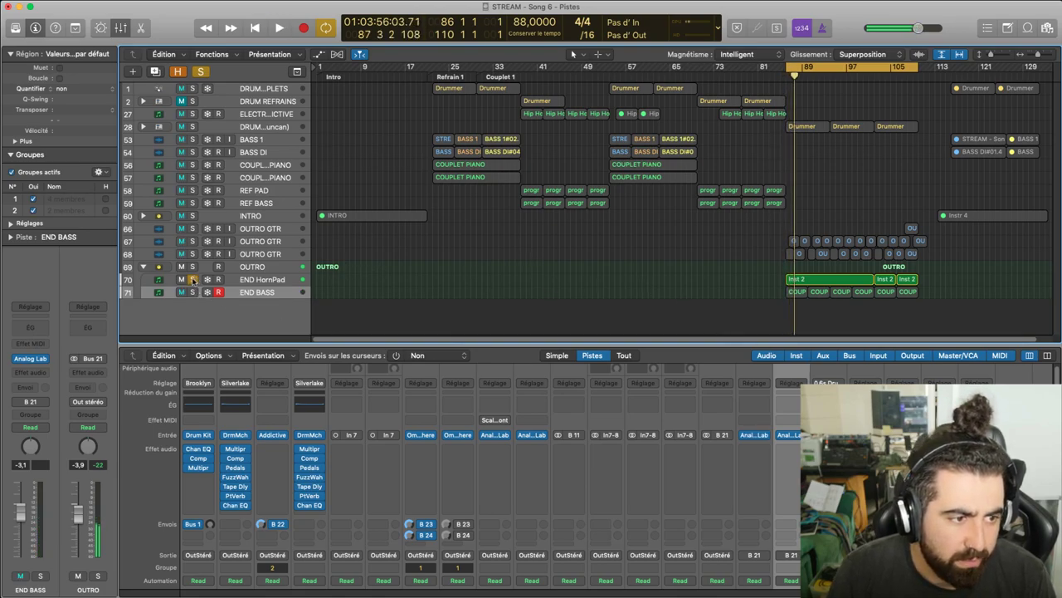
Solo END BASS, open its Analog Lab instrument, and play the outro cycle
click(191, 293)
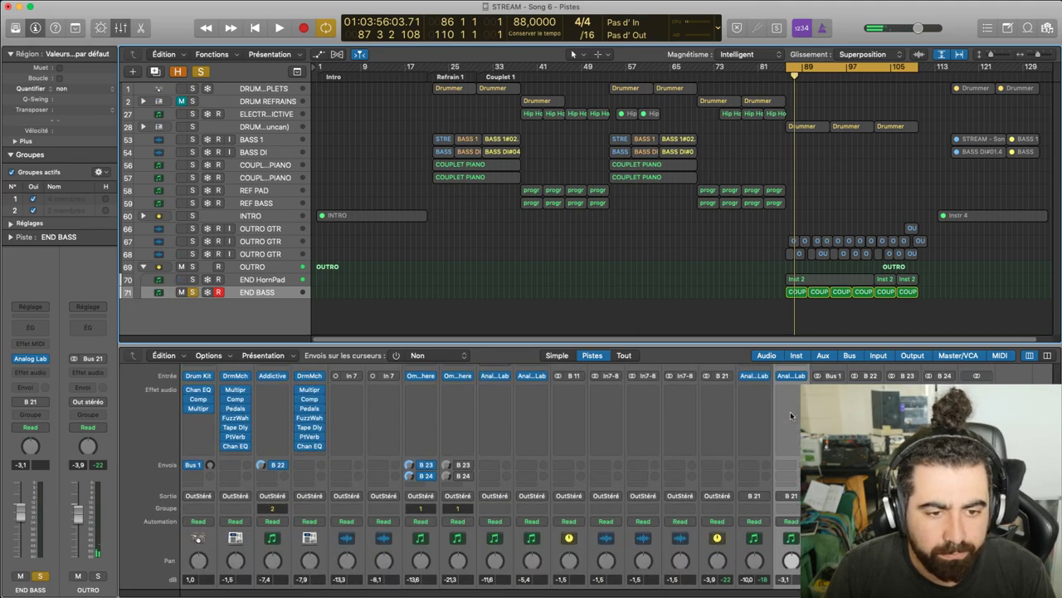
mouse_move(791, 439)
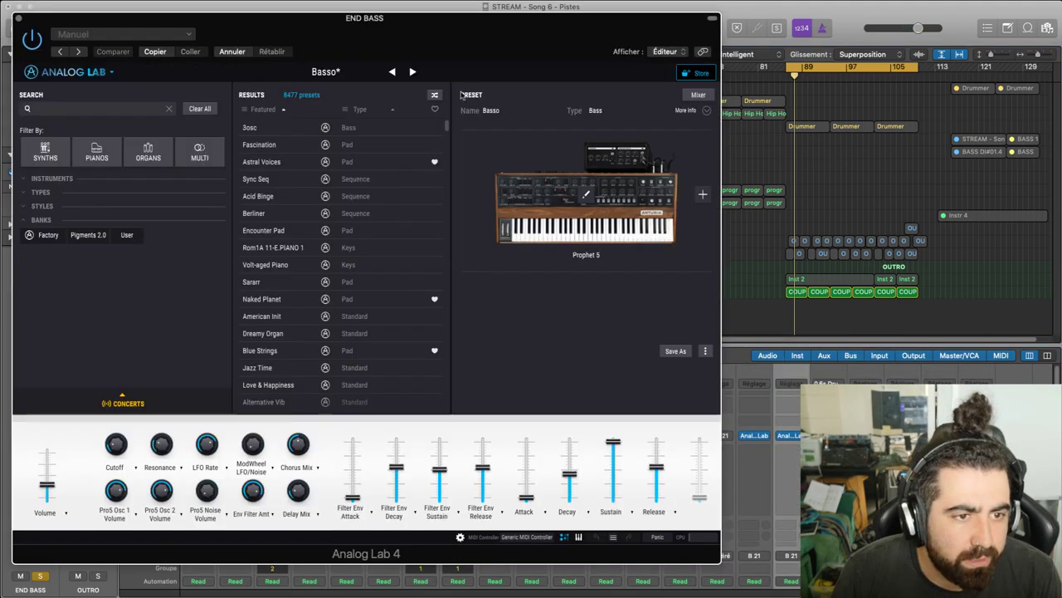
drag(432, 31, 532, 24)
key(space)
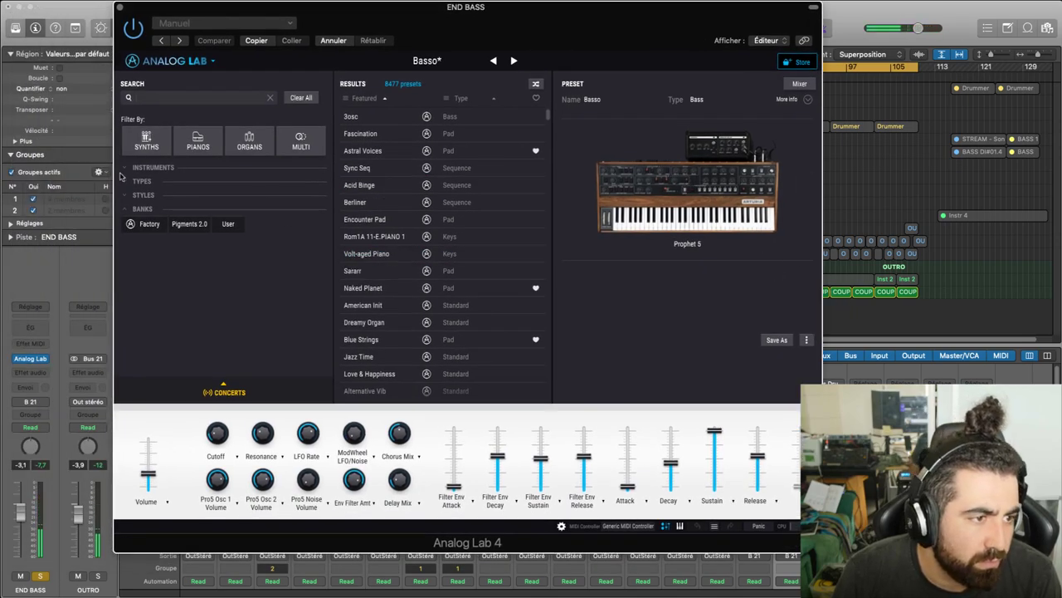
Filter the Analog Lab presets to the Prophet 5 instrument and sort the results by type
click(151, 166)
click(223, 238)
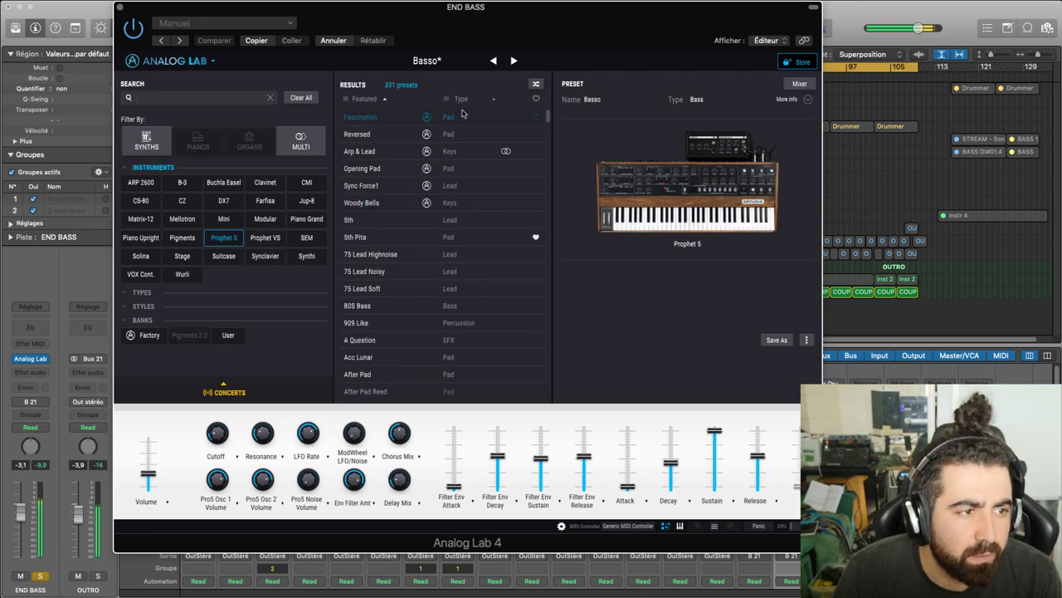
scroll(526, 166, down, 2)
scroll(490, 137, up, 2)
click(494, 99)
click(494, 98)
click(495, 98)
Audition several Prophet 5 bass presets on END BASS, load 80S Bass, and close the instrument window
click(491, 119)
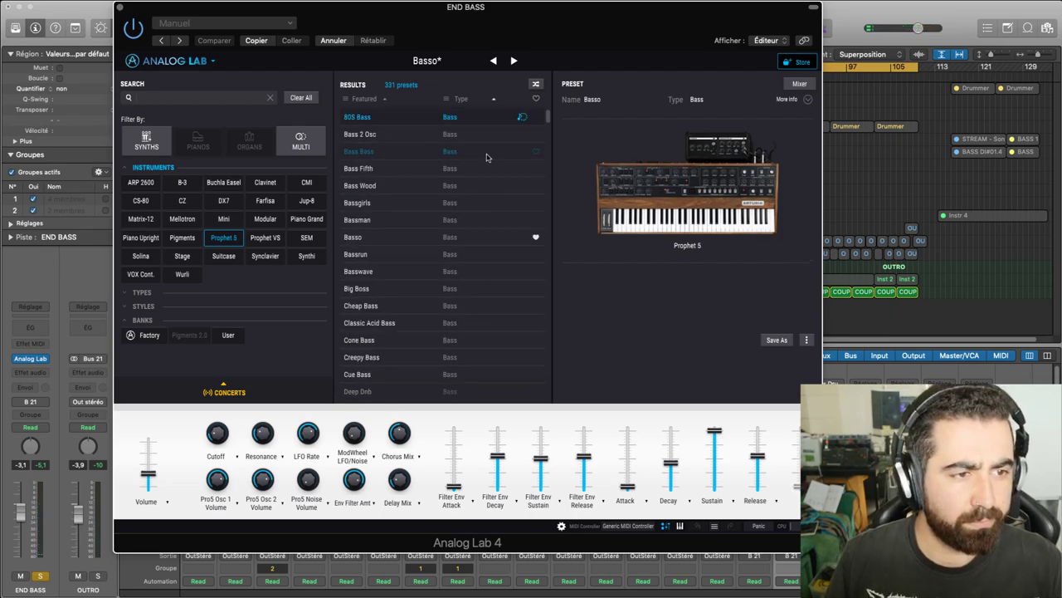
click(473, 134)
click(480, 153)
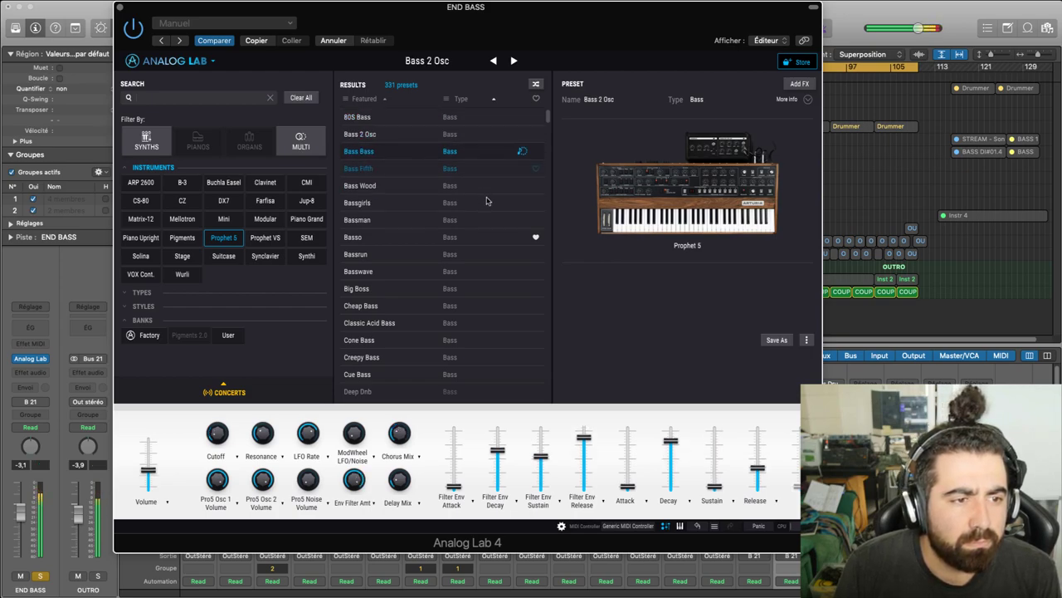
click(473, 117)
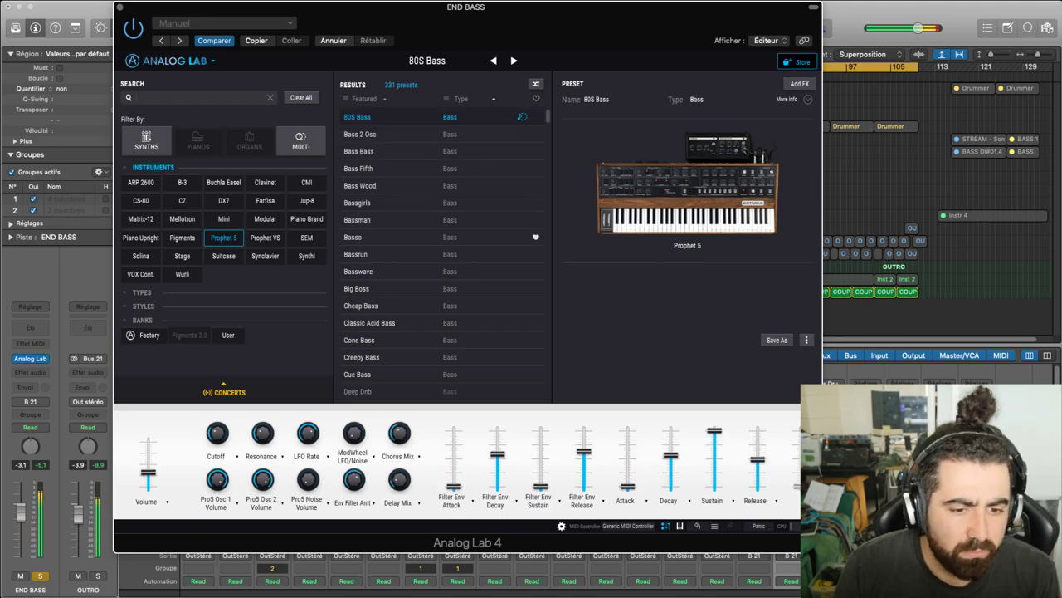
click(119, 7)
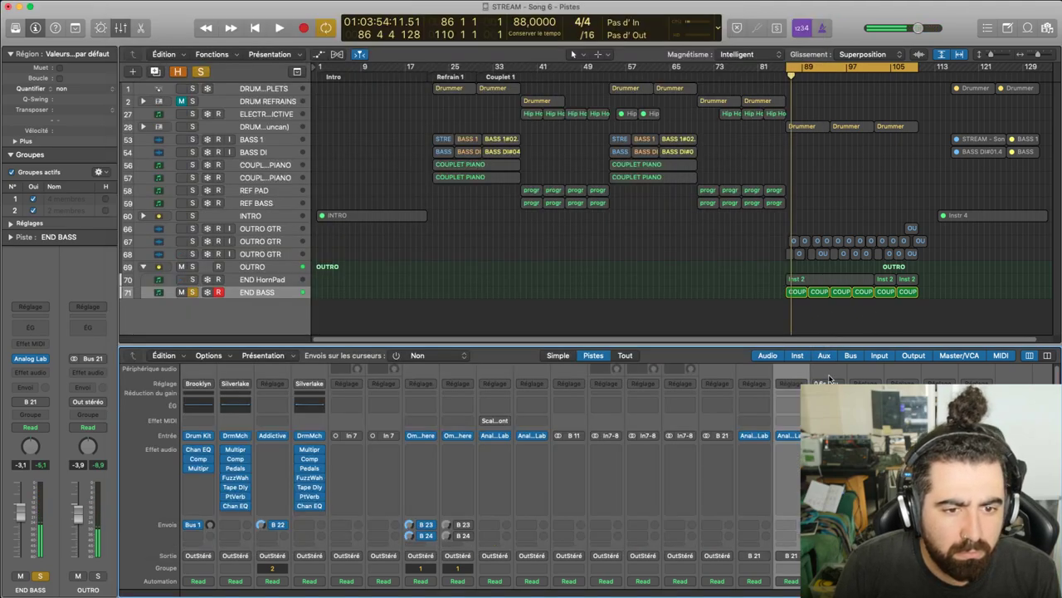
Unsolo END BASS, mute END HornPad, and listen to the start of the outro with the remaining tracks
click(192, 292)
key(space)
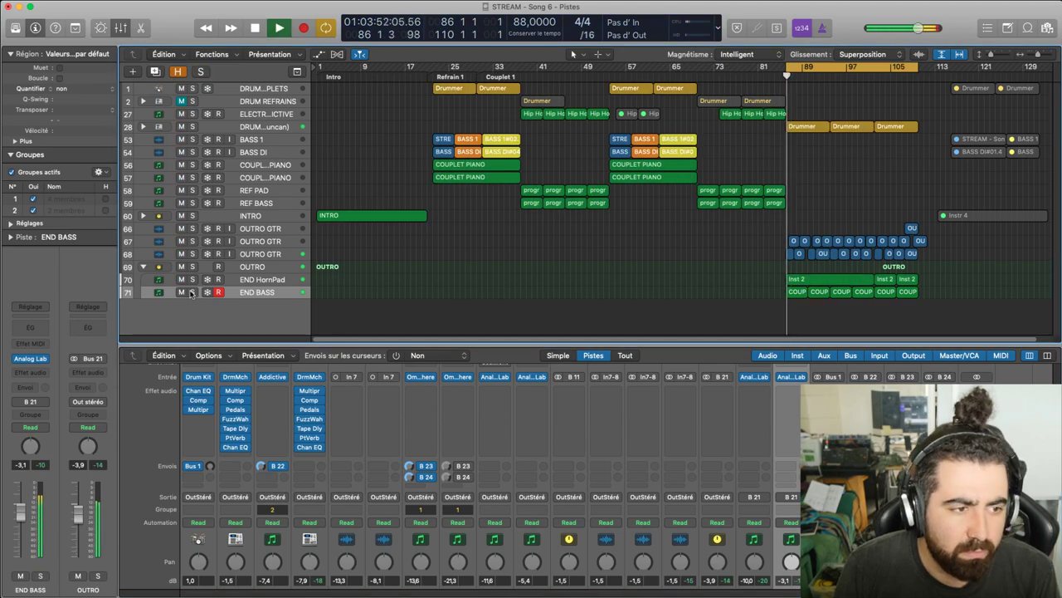
click(182, 280)
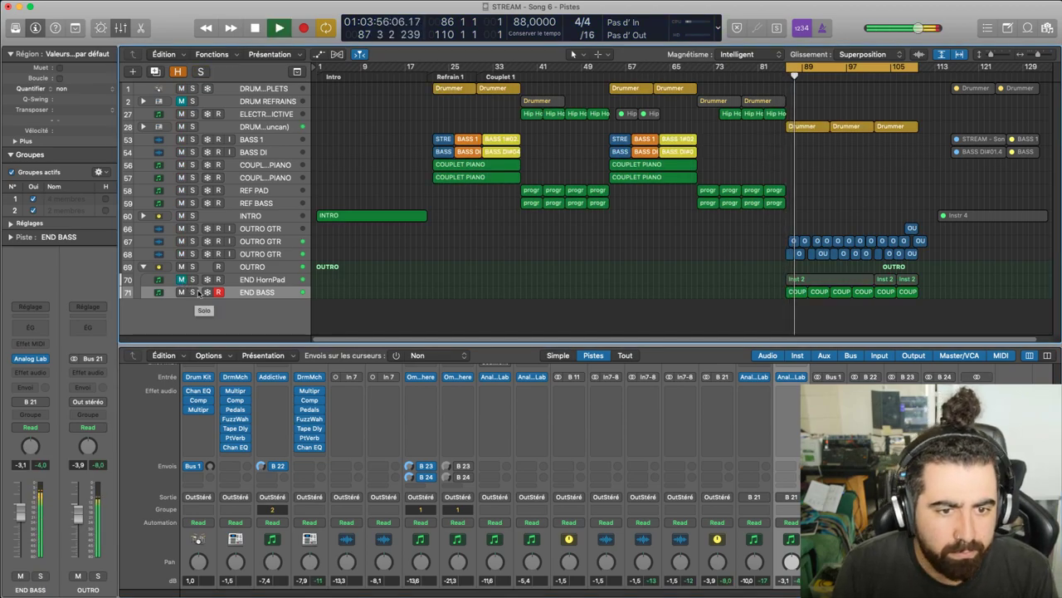
key(space)
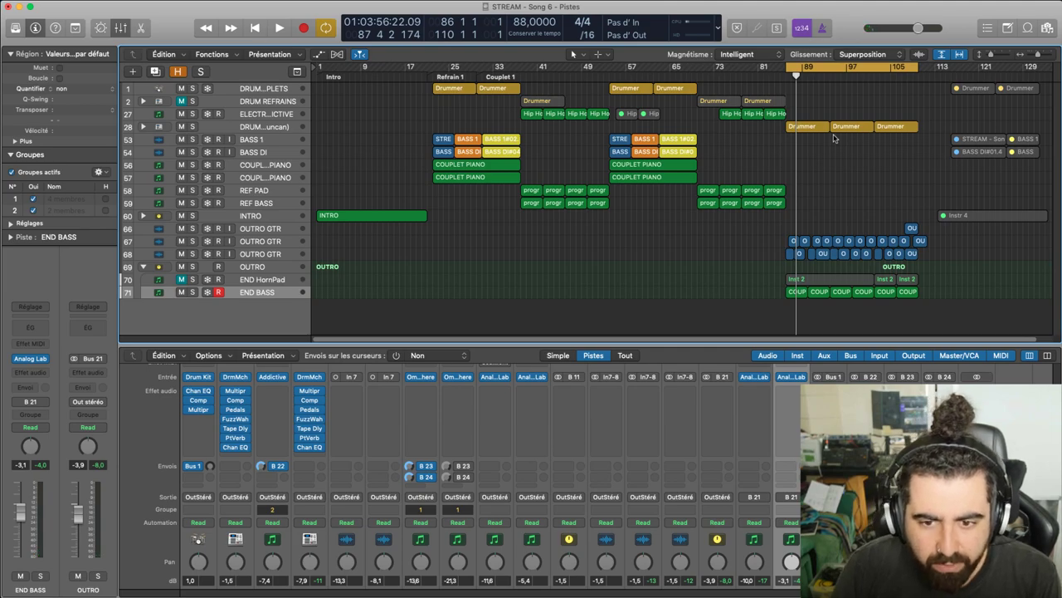
key(space)
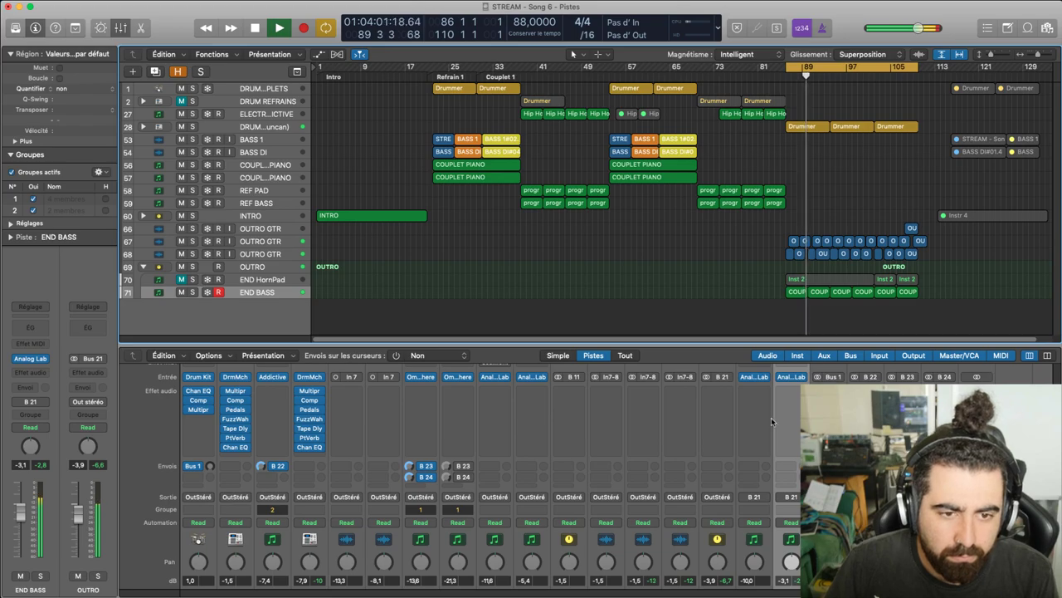
scroll(790, 449, down, 5)
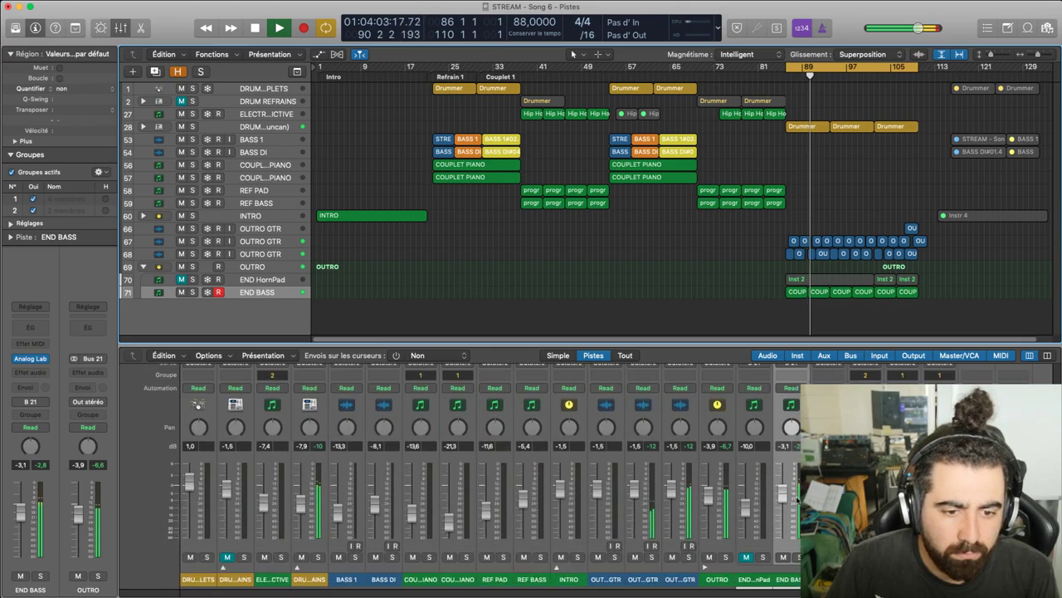
scroll(790, 496, up, 5)
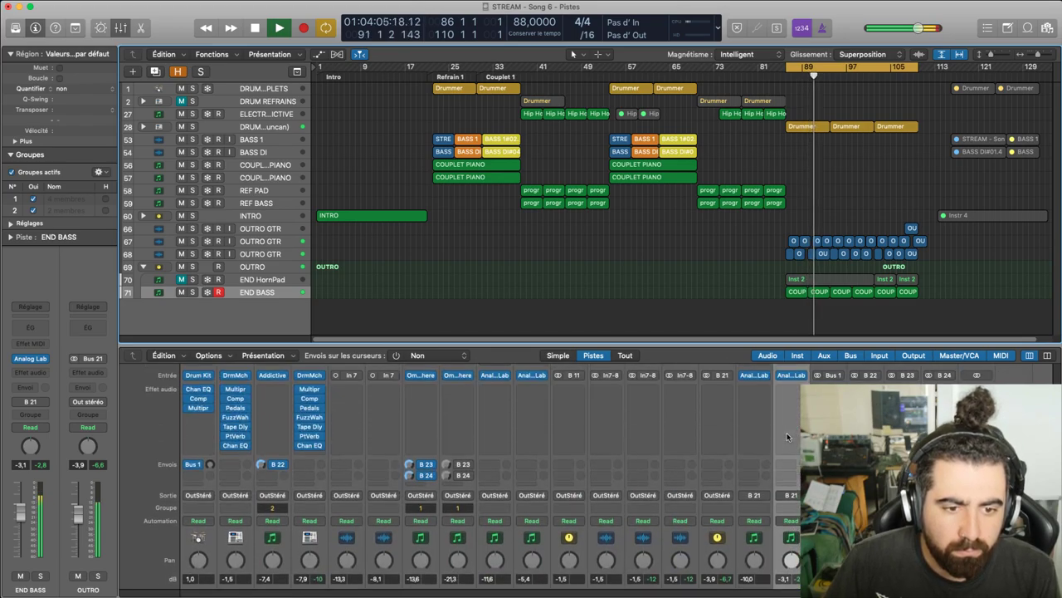
key(space)
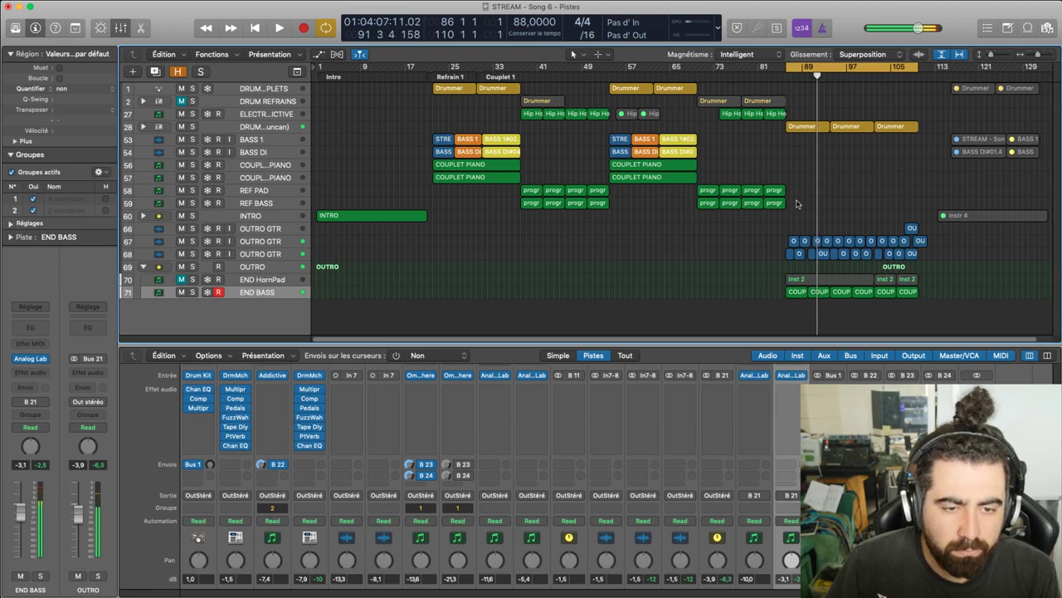
Delete the three outro Drummer regions on track 28
click(802, 129)
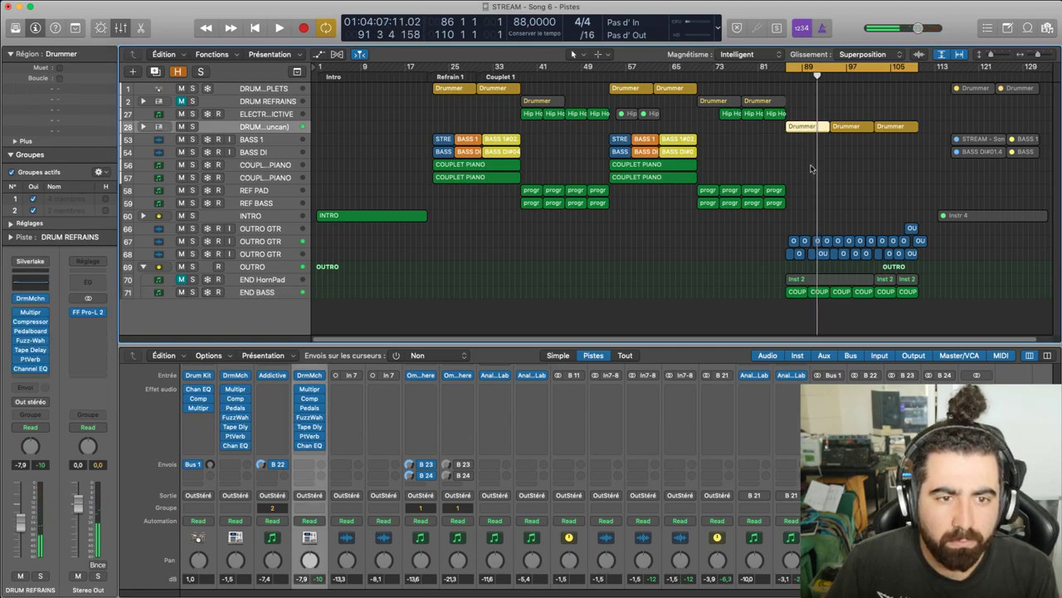
click(842, 129)
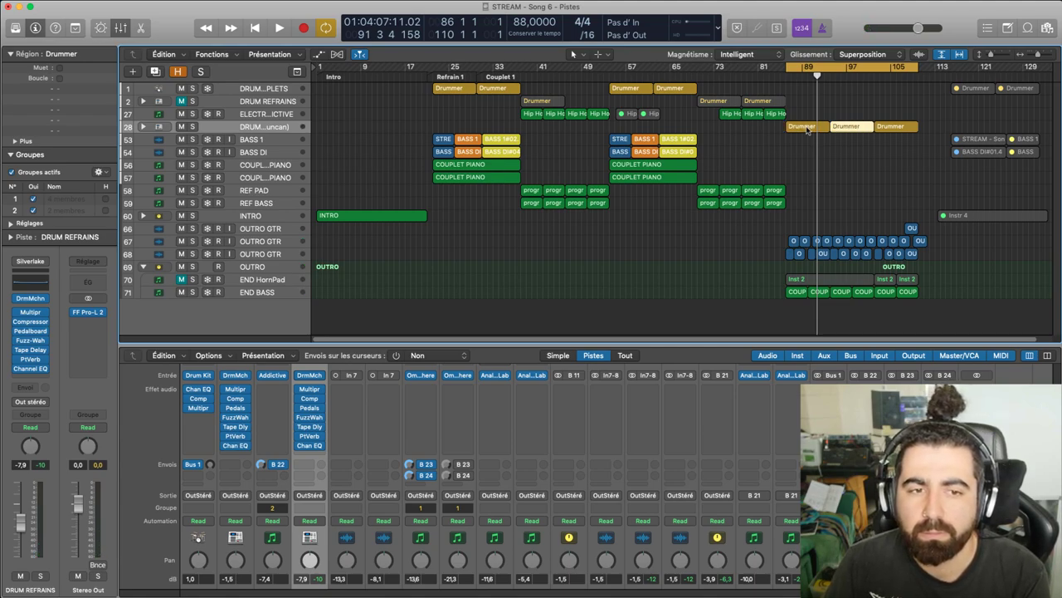
click(805, 129)
key(Delete)
key(Delete)
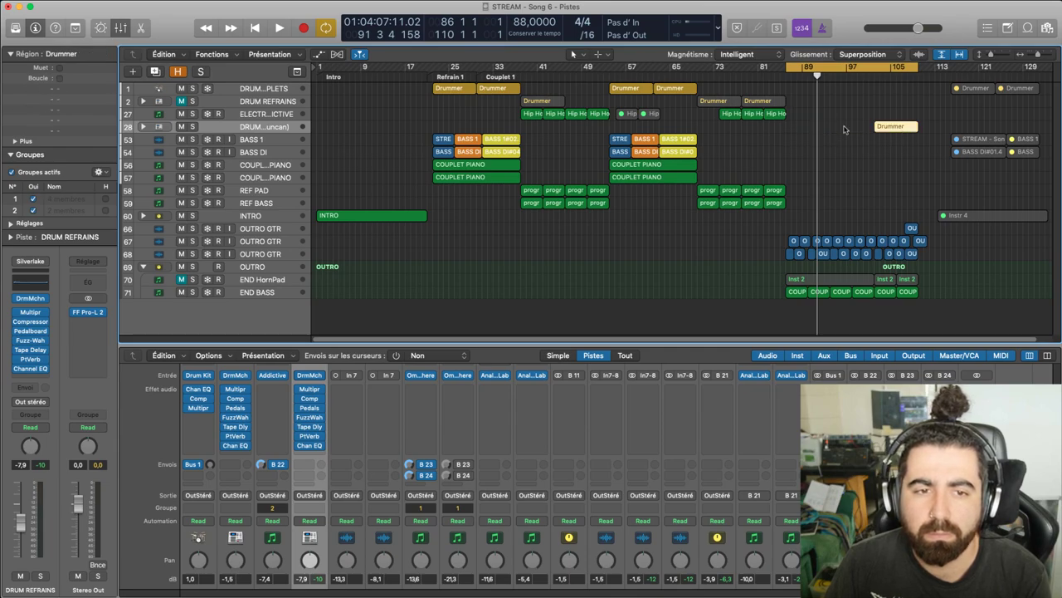
key(Delete)
Create a new Drummer region at bar 86 on track 28 and play the outro cycle
click(788, 80)
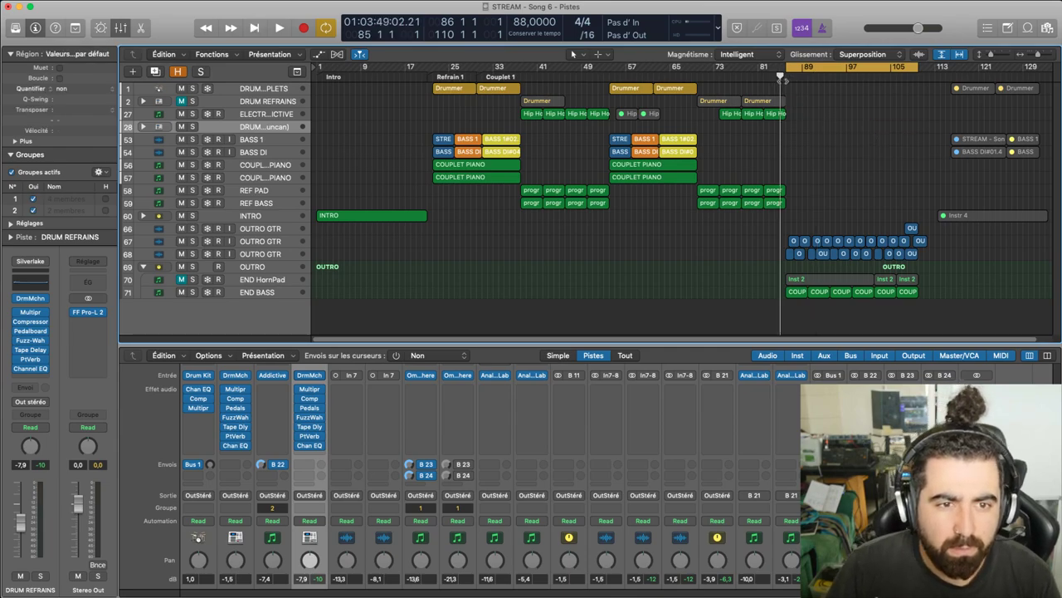
right_click(790, 131)
click(809, 134)
key(space)
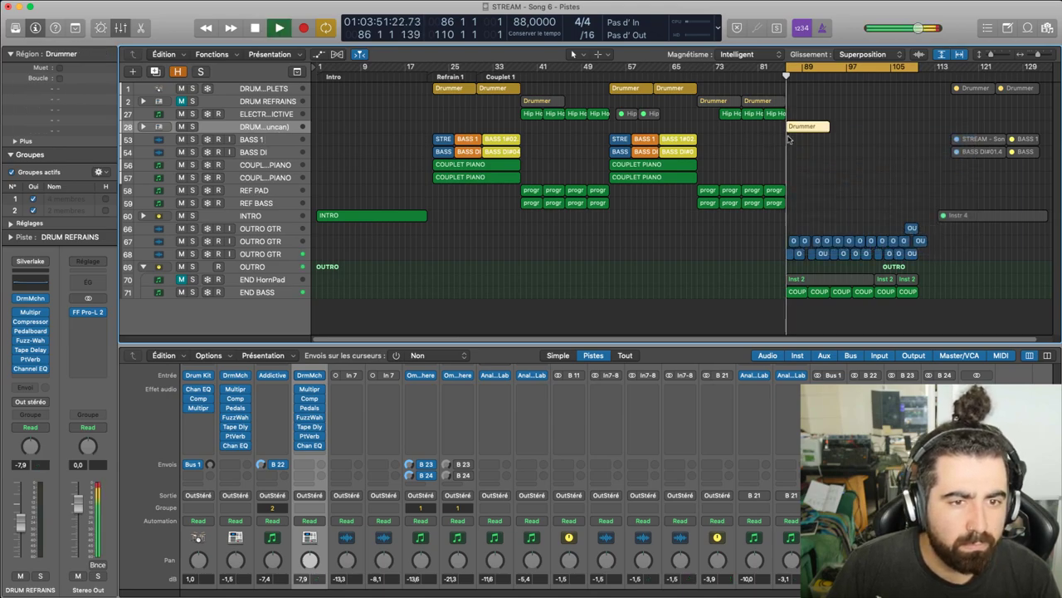
Listen to drum track 28 in solo and with the other outro tracks, then stop playback
key(s)
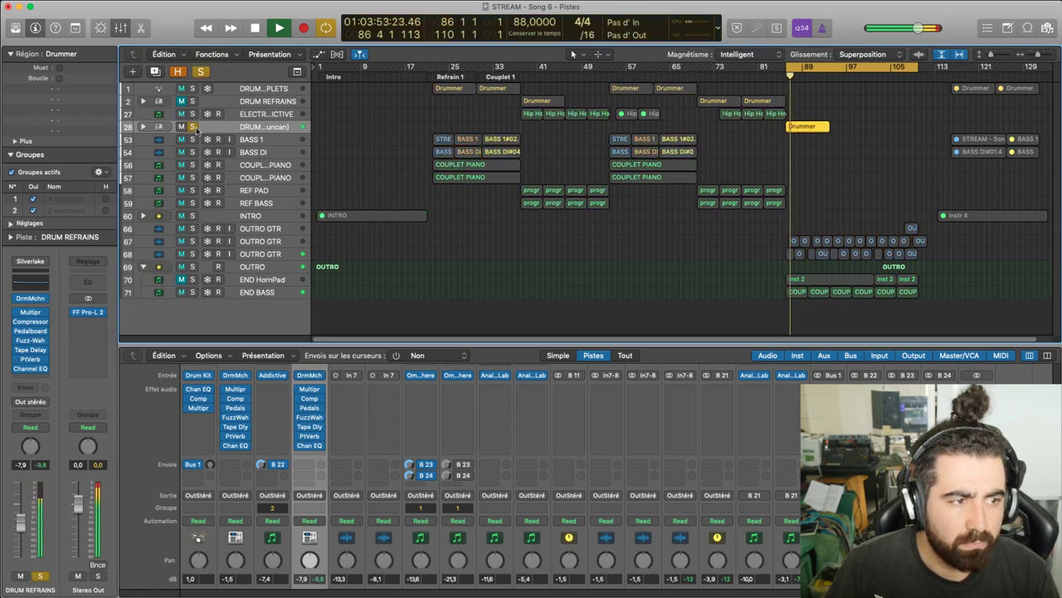
key(s)
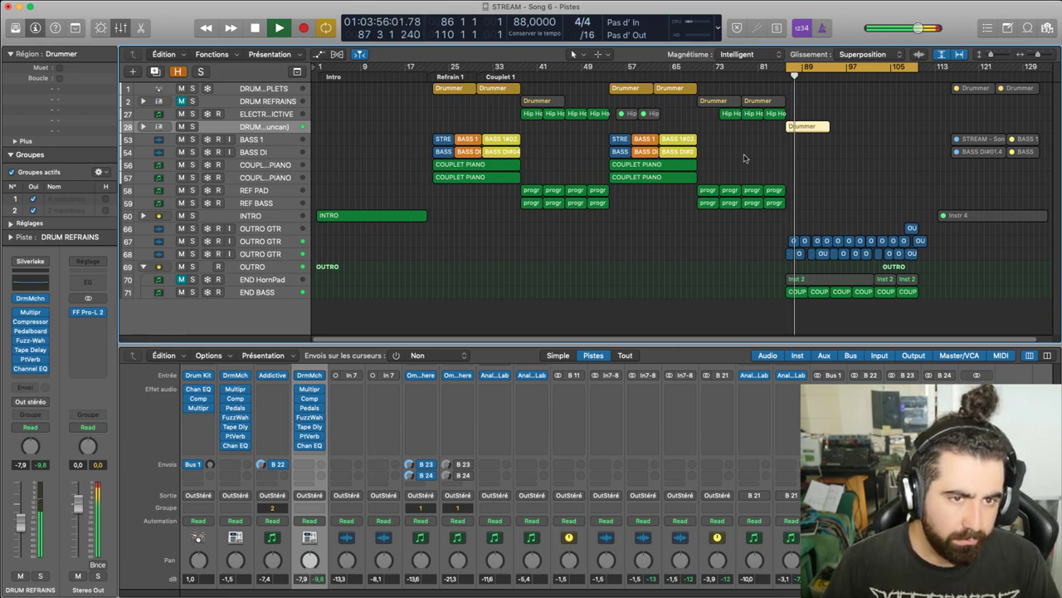
key(space)
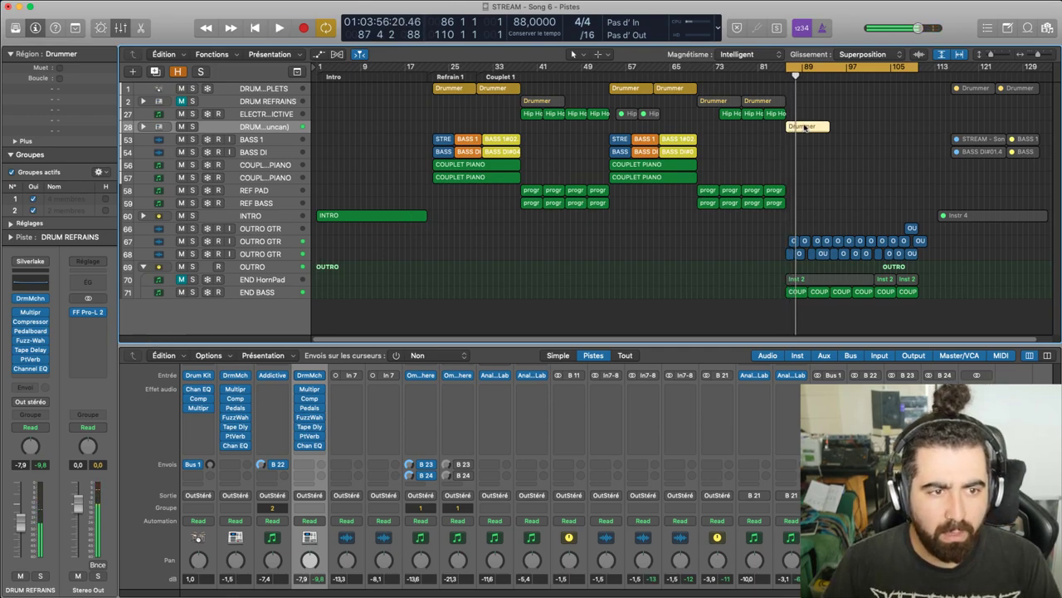
Delete the Drummer region on track 28 and place the playhead at bar 86
key(Delete)
click(788, 77)
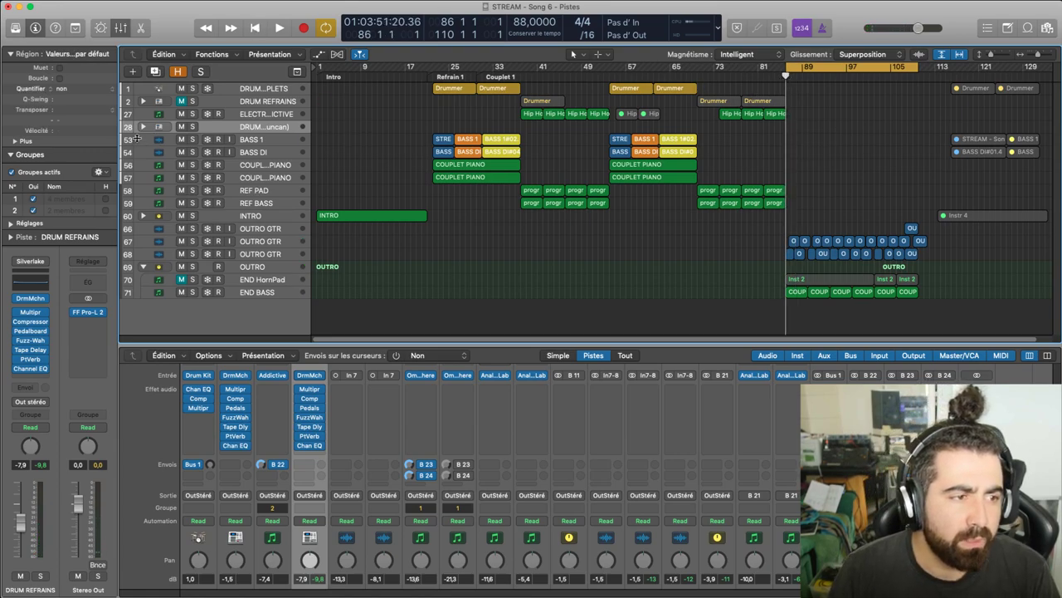
Duplicate the ELECTRO DRUM ADDICTIVE track with its settings, then reselect the original track 27
click(273, 114)
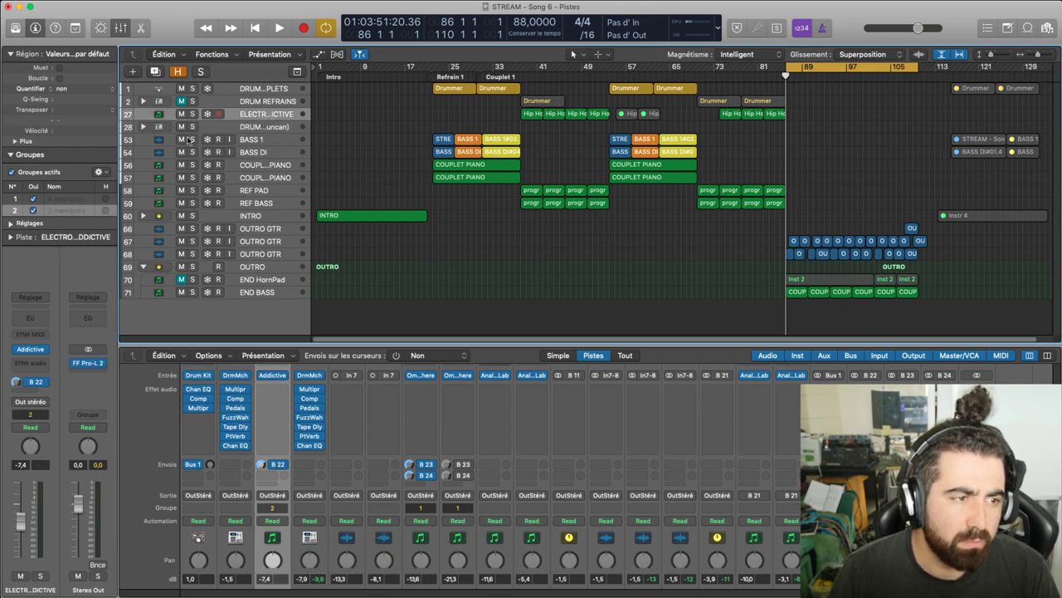
key(super+d)
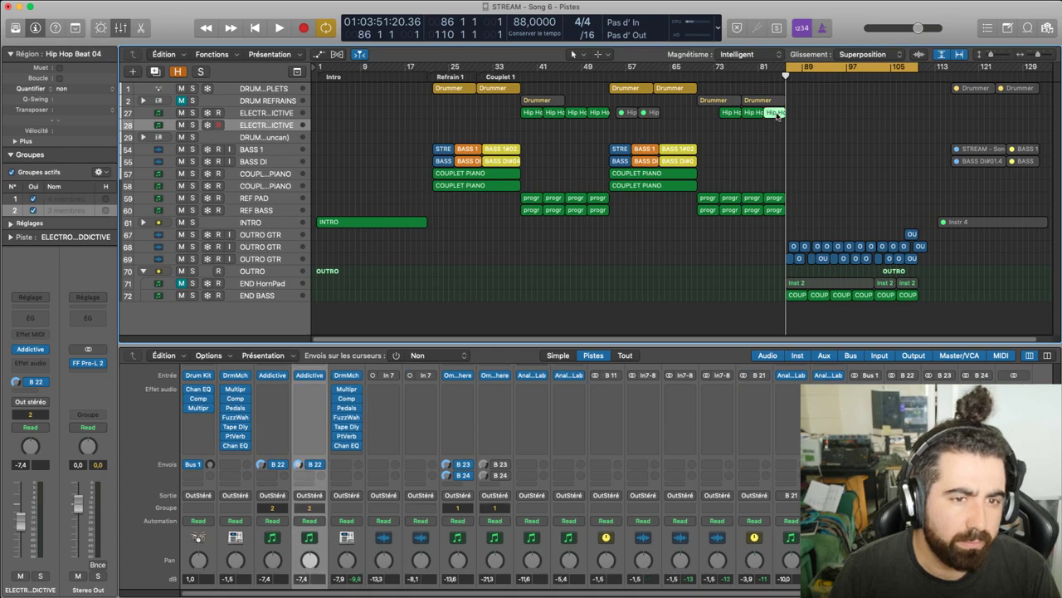
key(Up)
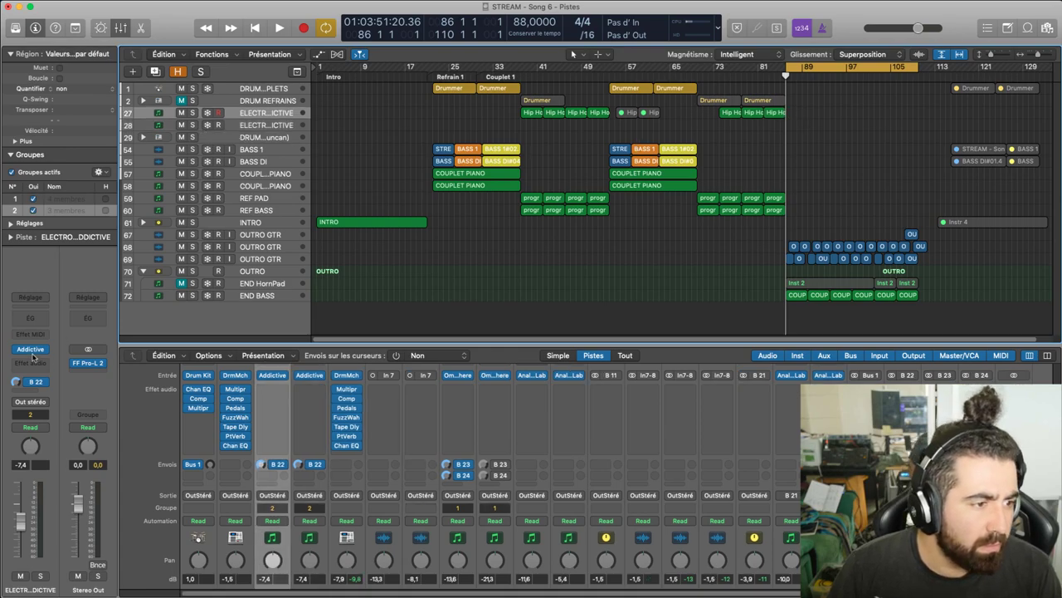
From Addictive Drums 2's Reel Machines beats, place the Massive 80s beat at bar 86 on track 27
click(31, 349)
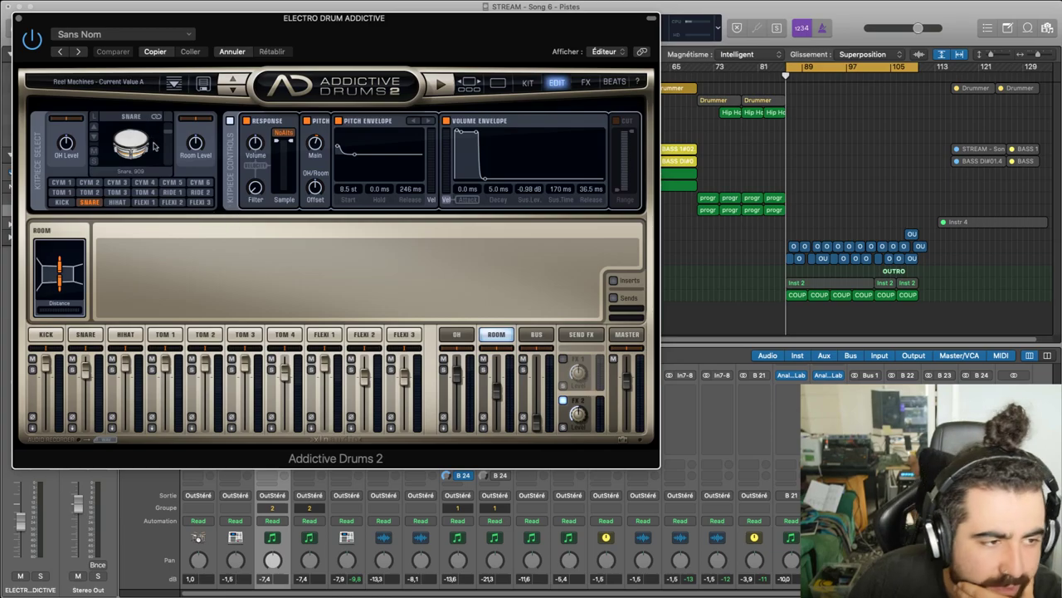
click(611, 83)
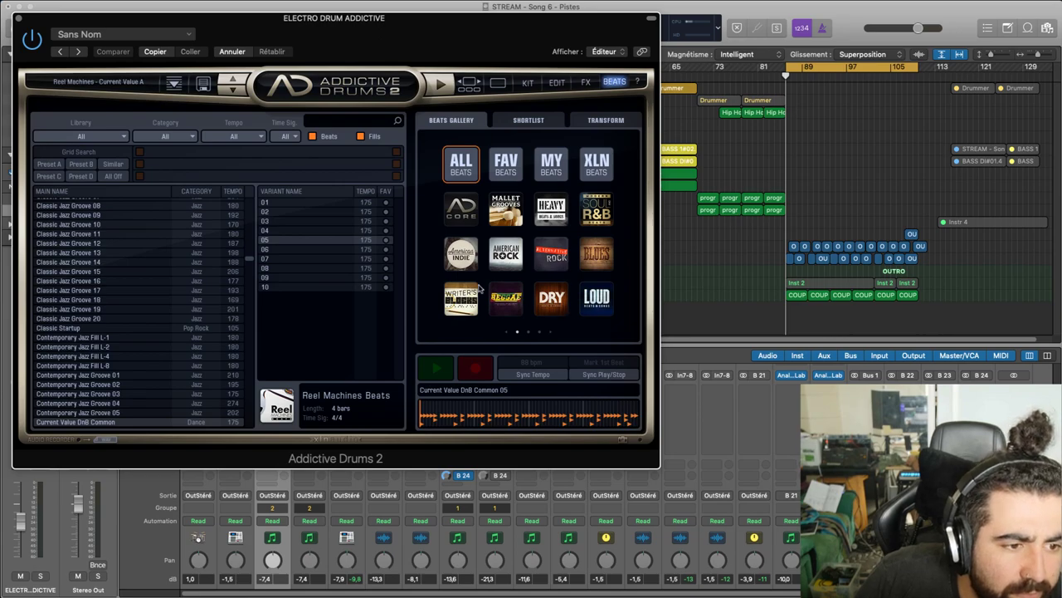
click(529, 333)
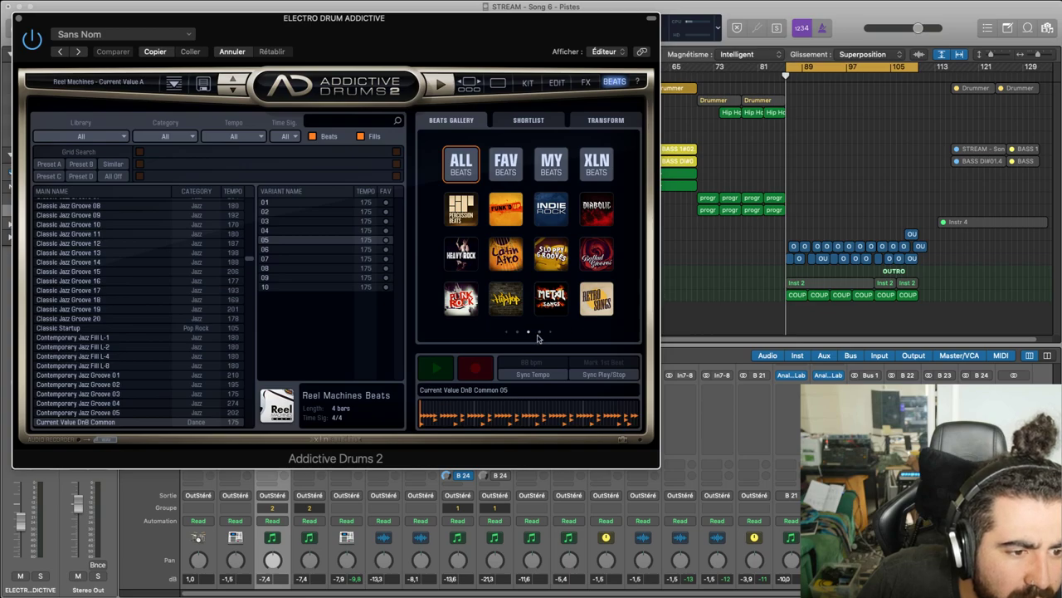
click(538, 333)
click(505, 208)
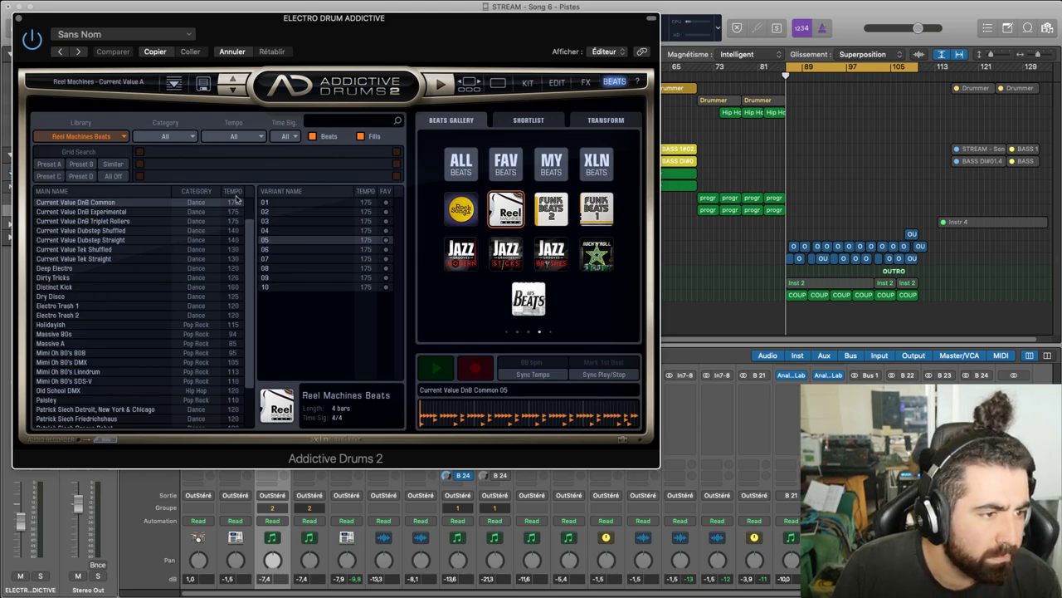
drag(248, 231, 251, 304)
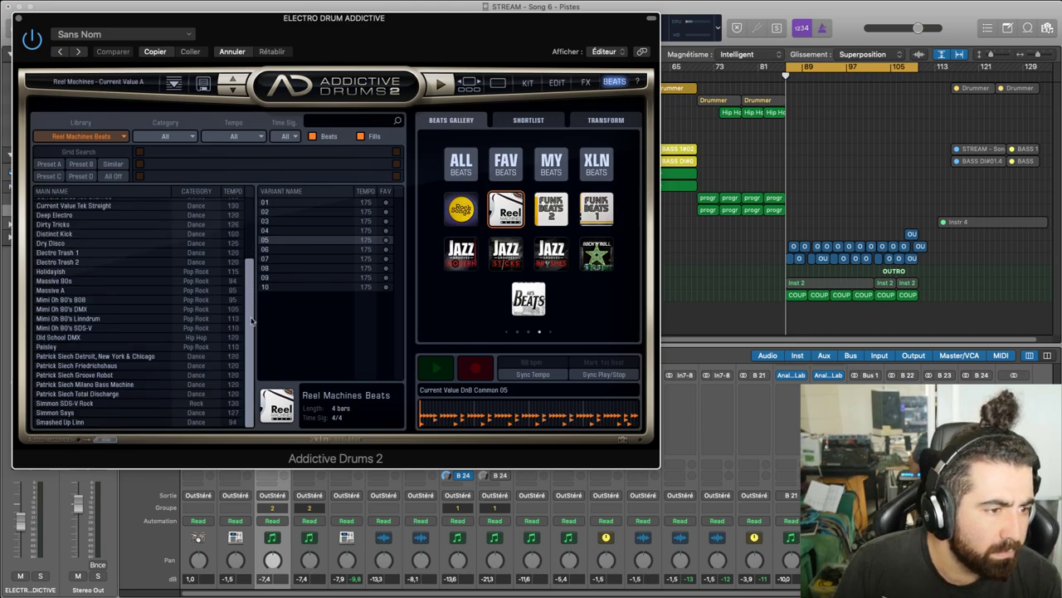
drag(82, 285, 794, 116)
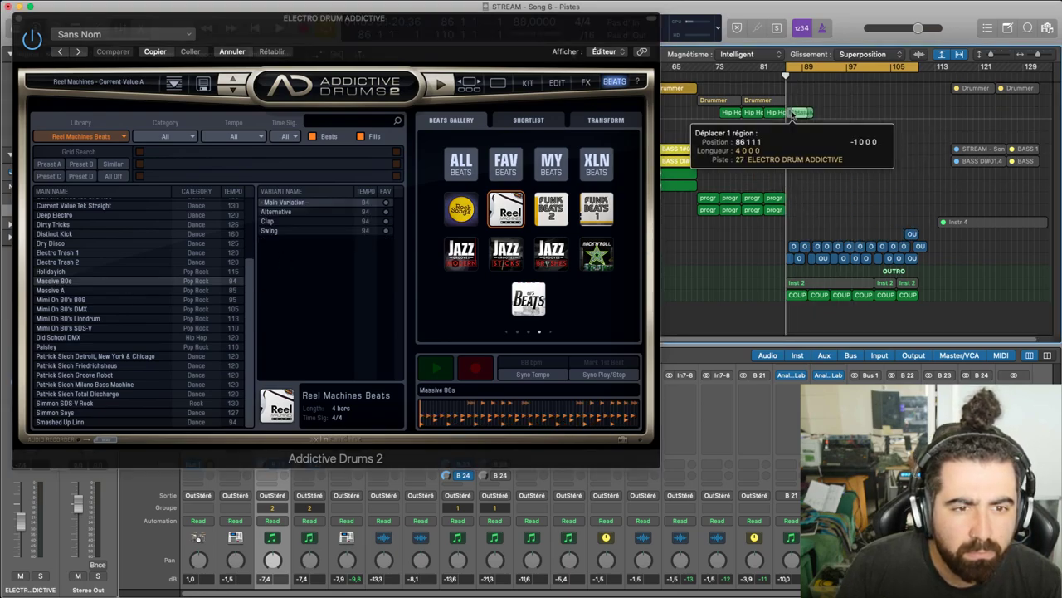
Listen to the Massive 80s beat with the other outro tracks, then close the Addictive Drums 2 window
key(space)
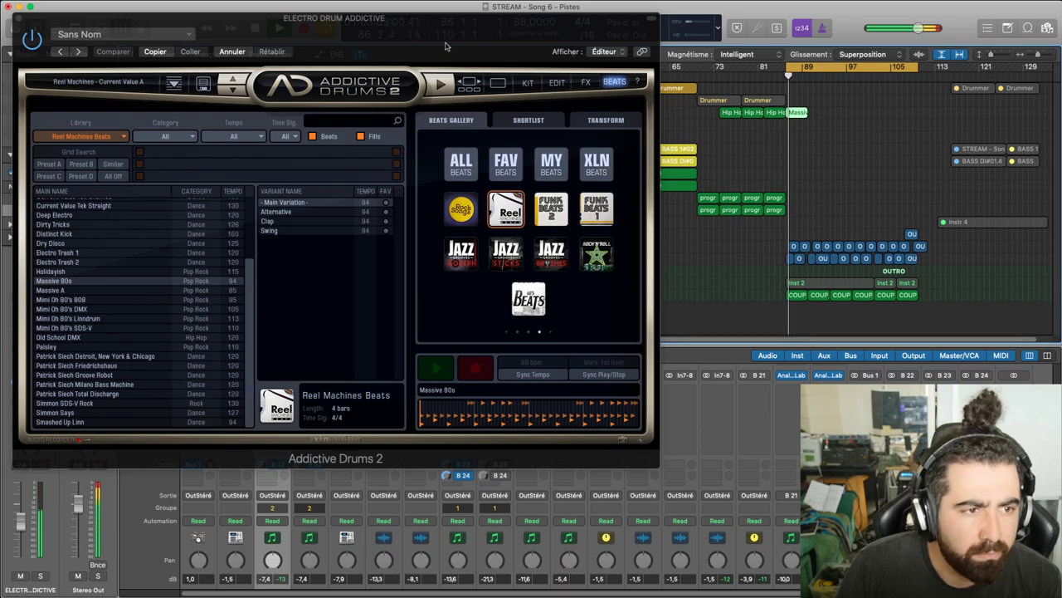
drag(420, 31, 483, 82)
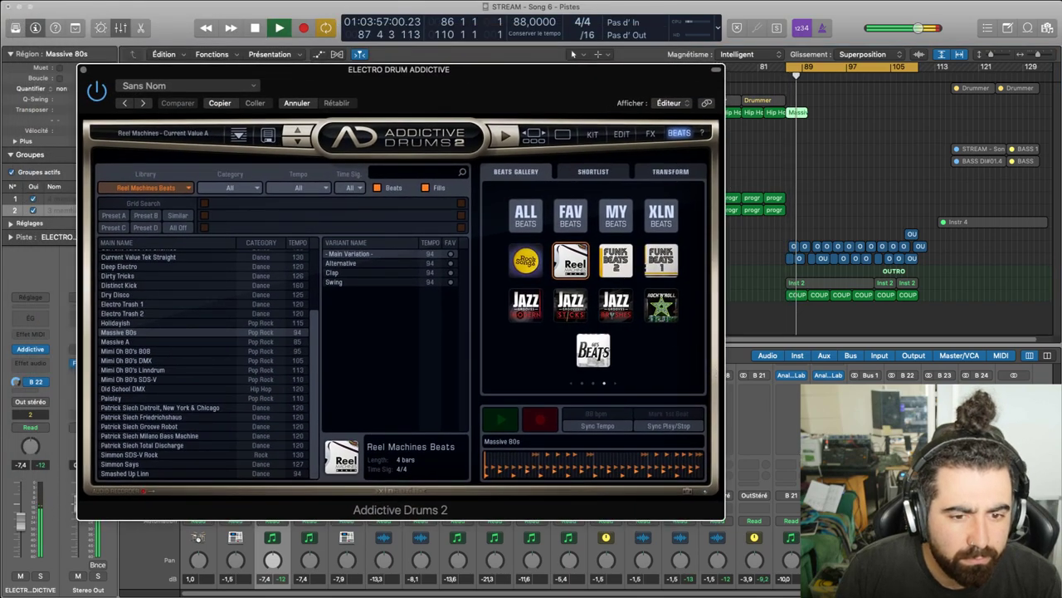
scroll(785, 448, down, 5)
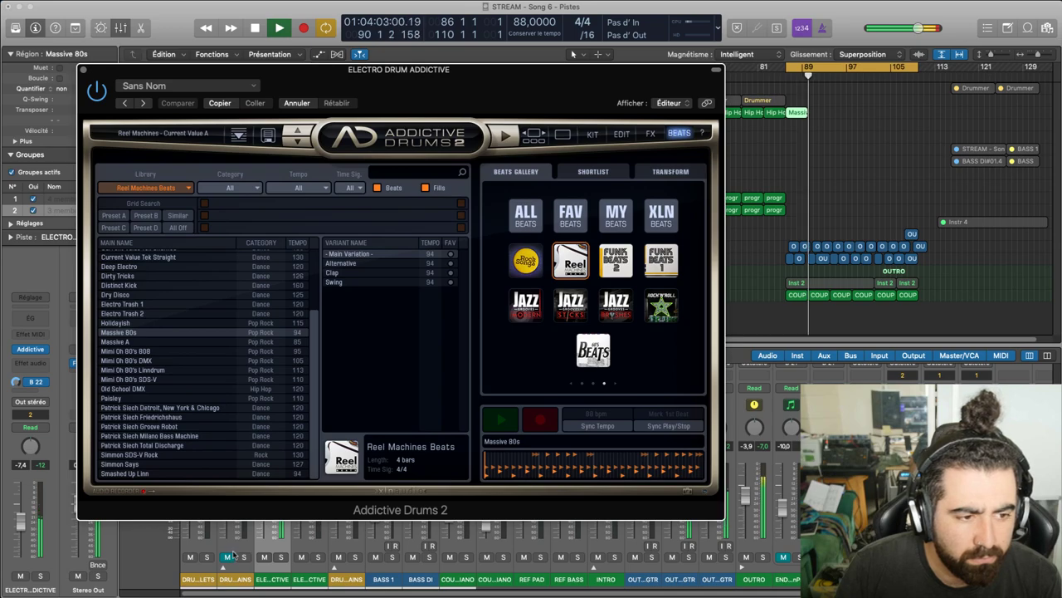
key(space)
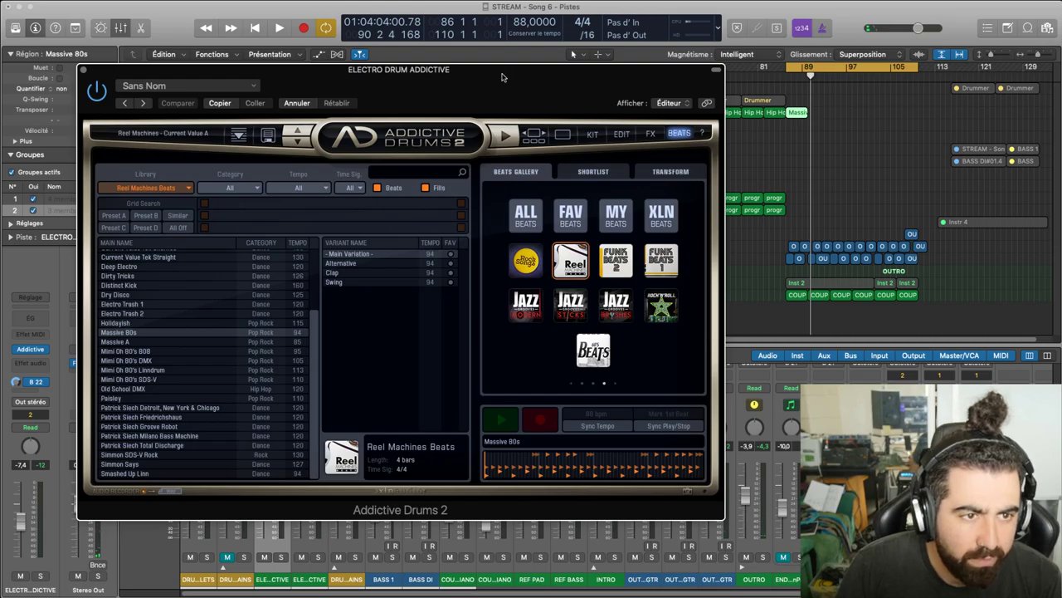
key(super+w)
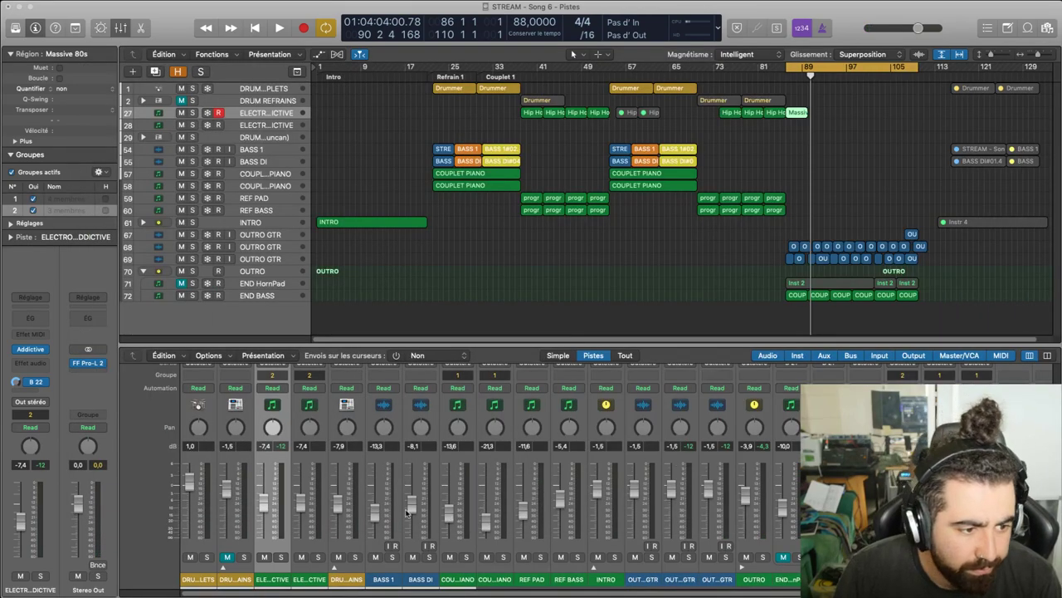
Solo ELECTRO DRUM ADDICTIVE track 27 and END BASS, and listen to them together in the outro
click(280, 556)
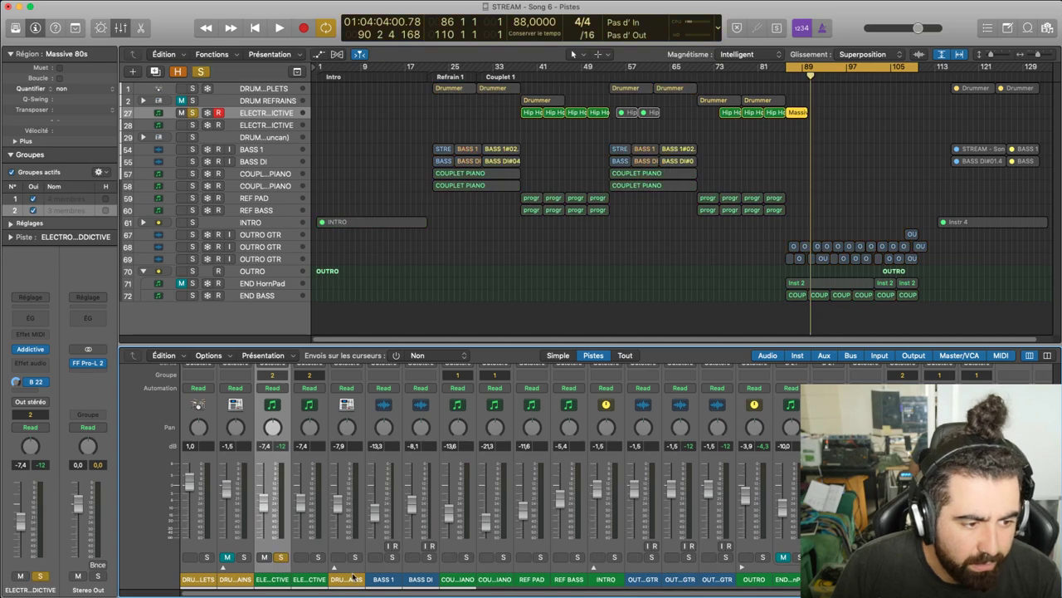
key(space)
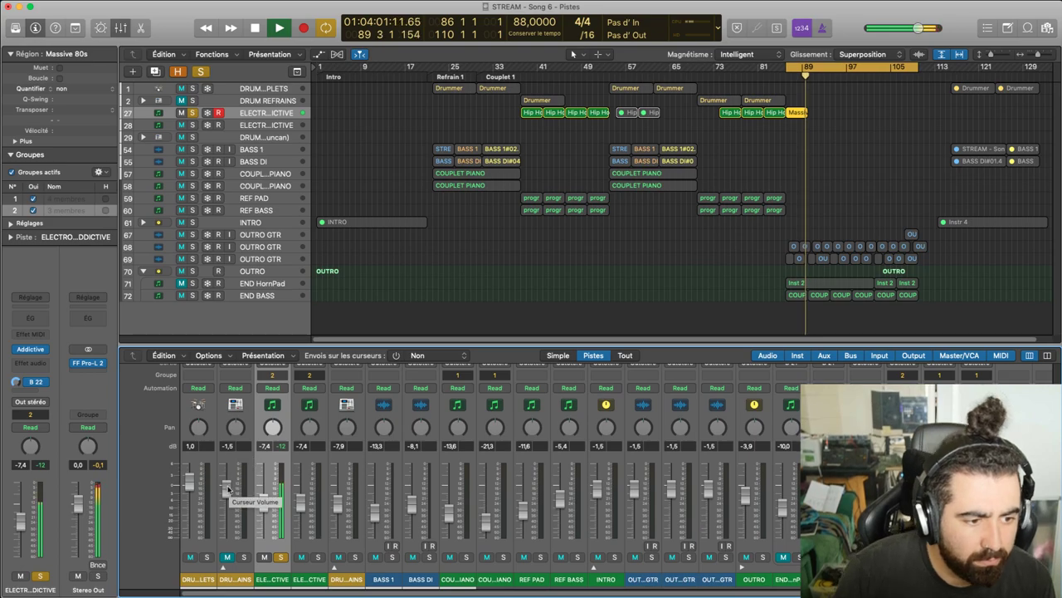
click(195, 295)
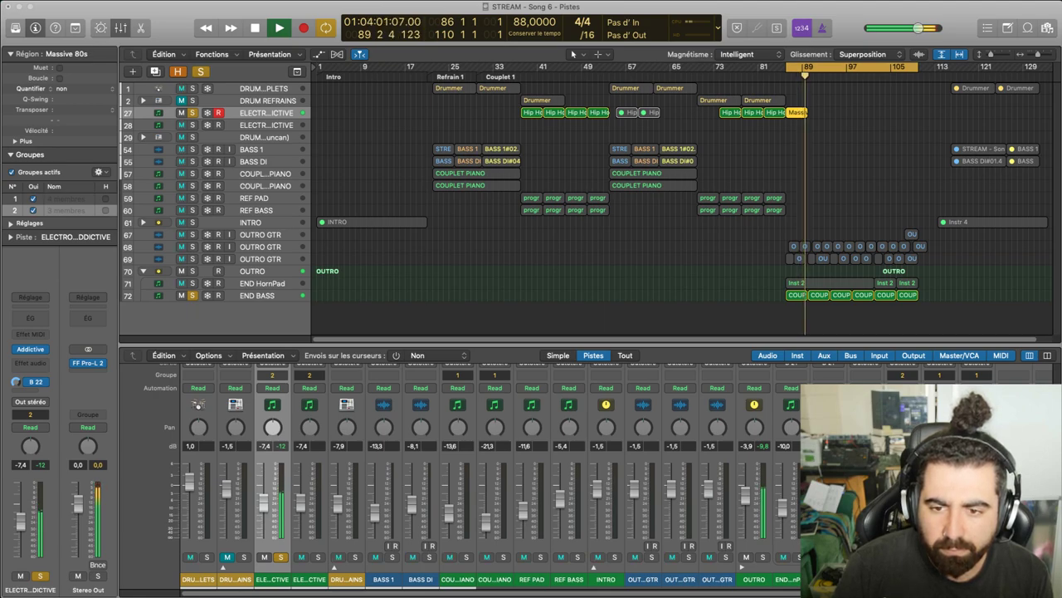
Add the Massive A beat to track 27 and align it at bar 90, directly after Massive 80s
drag(977, 206, 821, 112)
drag(816, 111, 820, 117)
key(space)
key(super+Right)
key(super+Right)
key(super+Right)
key(super+Right)
key(super+Right)
key(super+Right)
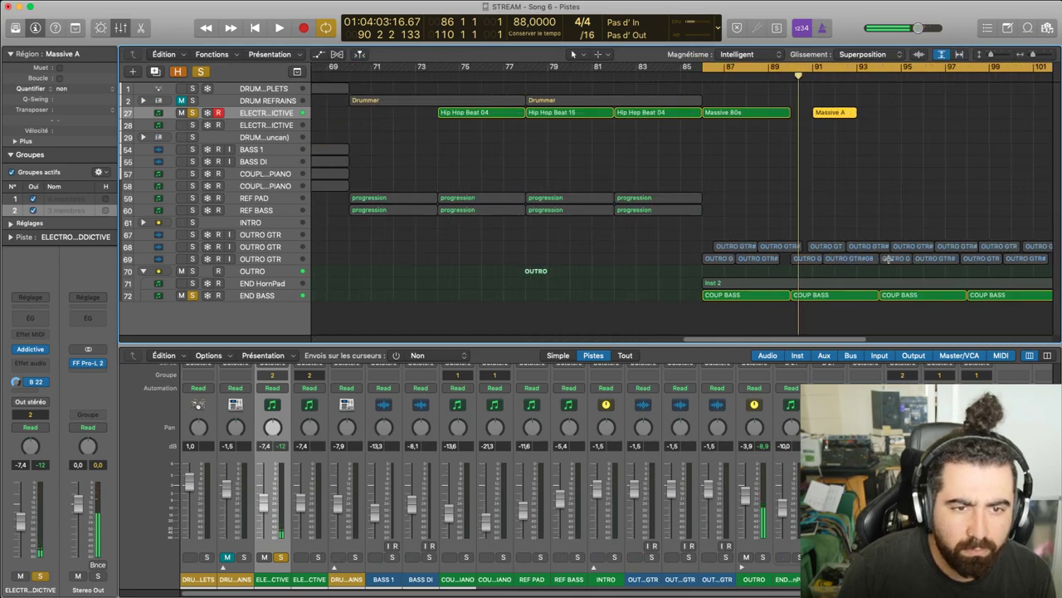
drag(848, 112, 807, 112)
key(super+Down)
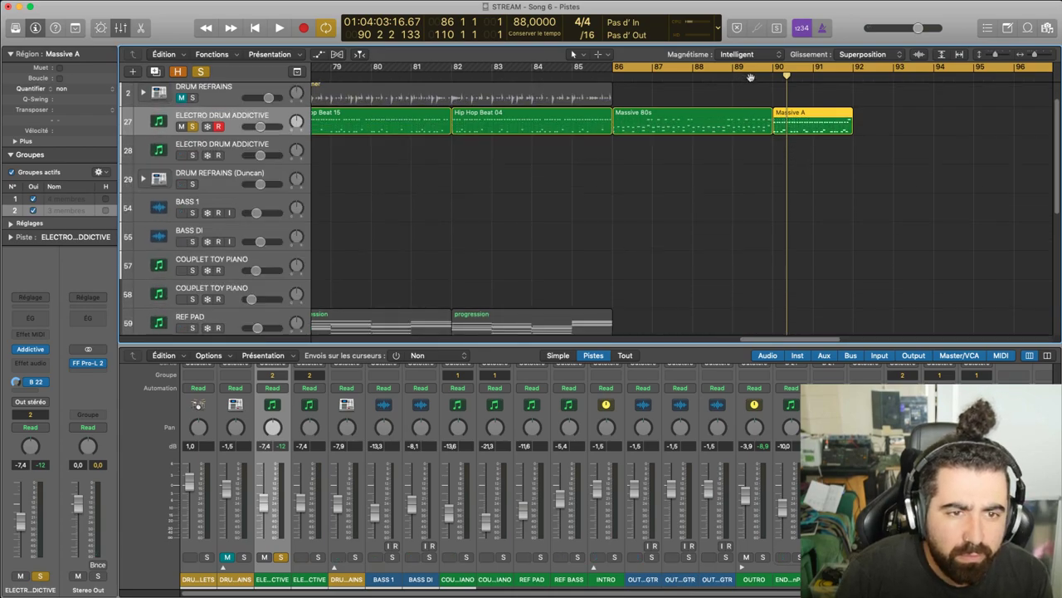
Set the cycle range to bars 90–92 and listen to the Massive A beat with END BASS
drag(779, 68, 851, 70)
key(space)
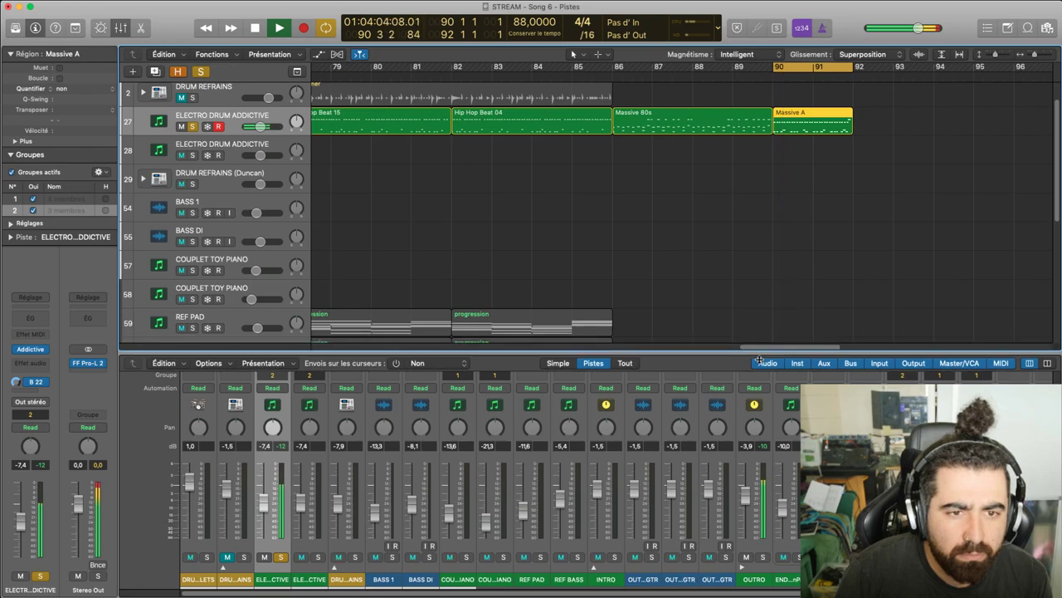
key(super+Left)
key(super+Left)
key(super+Left)
key(super+Left)
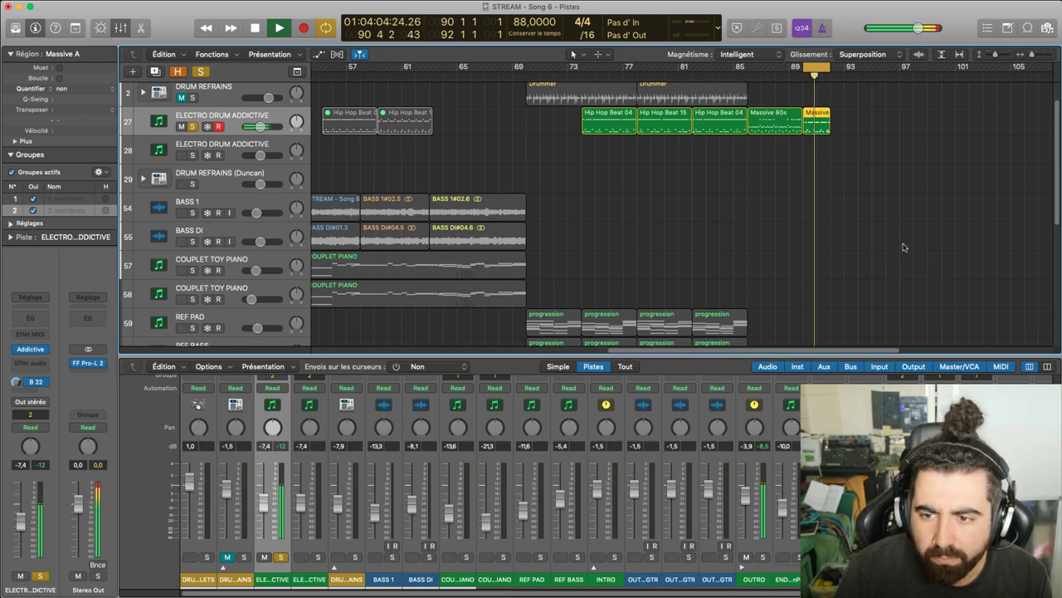
key(space)
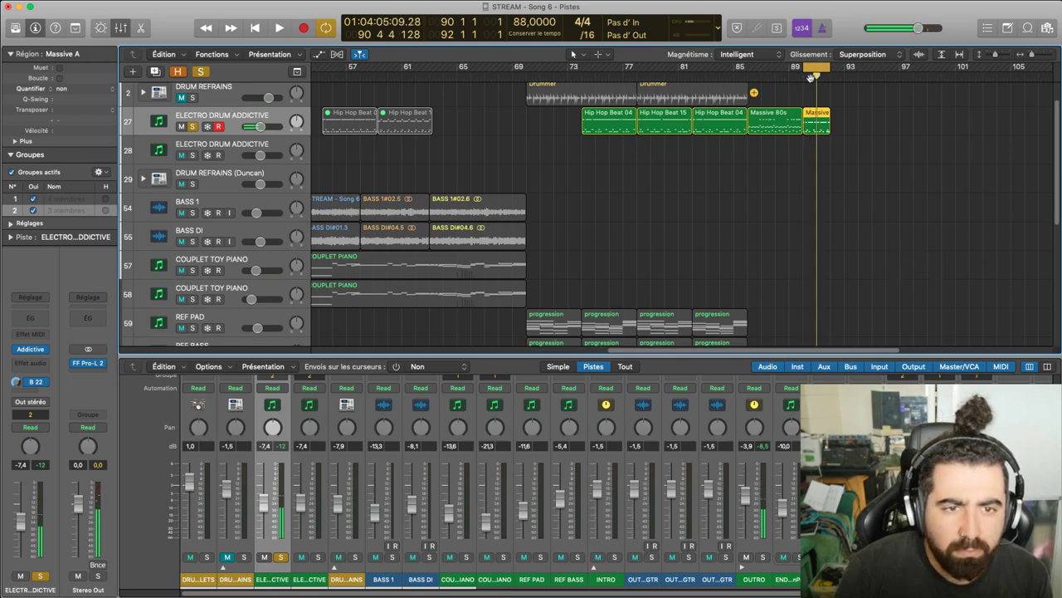
Briefly play the drum part around bar 83 and remove the Massive A region at bar 90
mouse_move(816, 68)
mouse_down()
mouse_move(708, 68)
mouse_move(820, 87)
mouse_up()
key(space)
key(space)
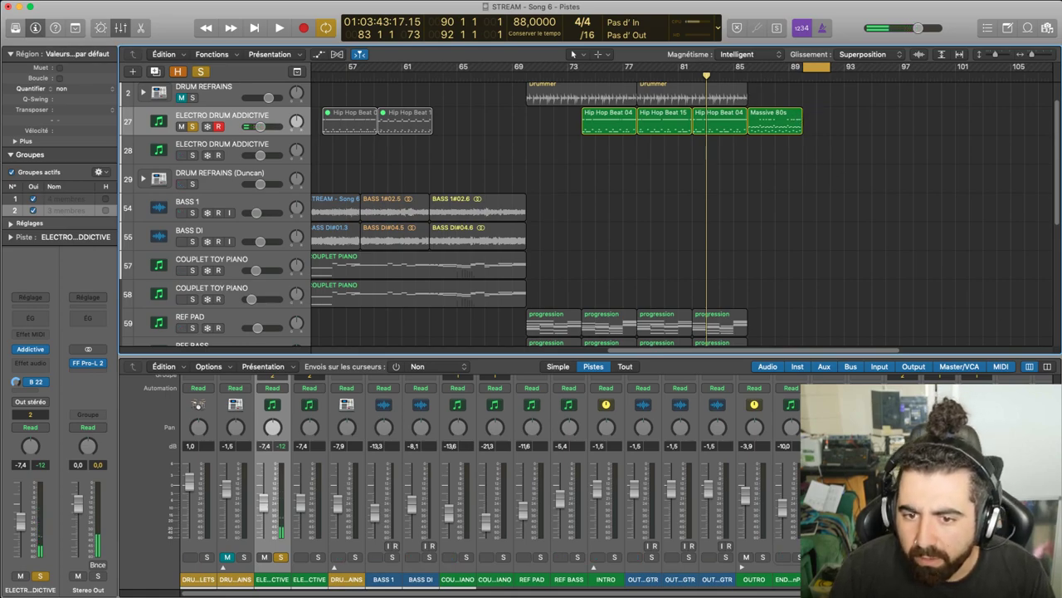
Try a Mimi Oh 80's 808 beat at bar 90 on track 27, both in solo and with the full mix
drag(876, 193, 816, 126)
key(space)
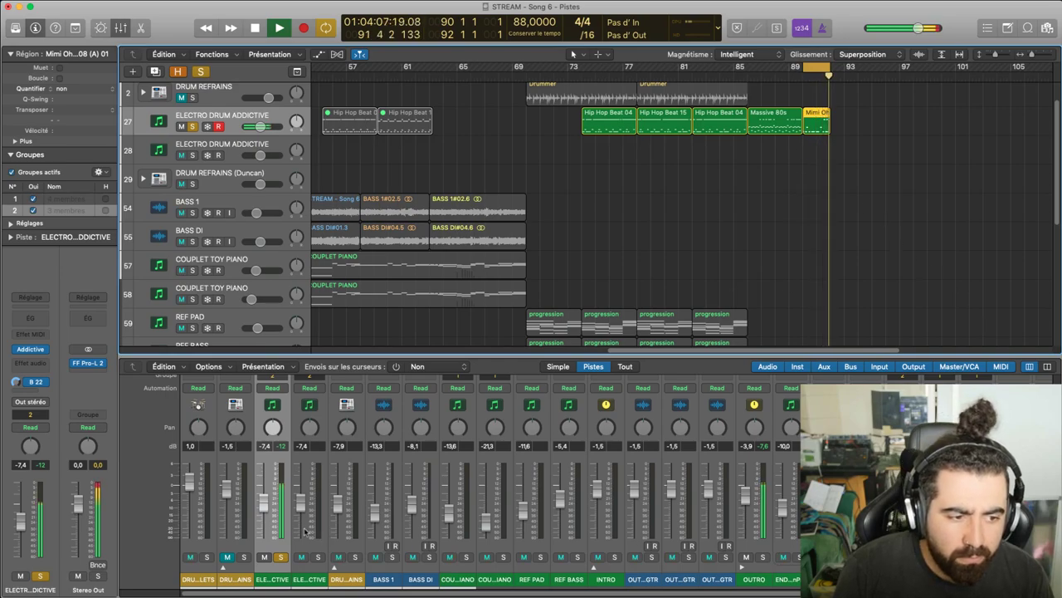
click(281, 557)
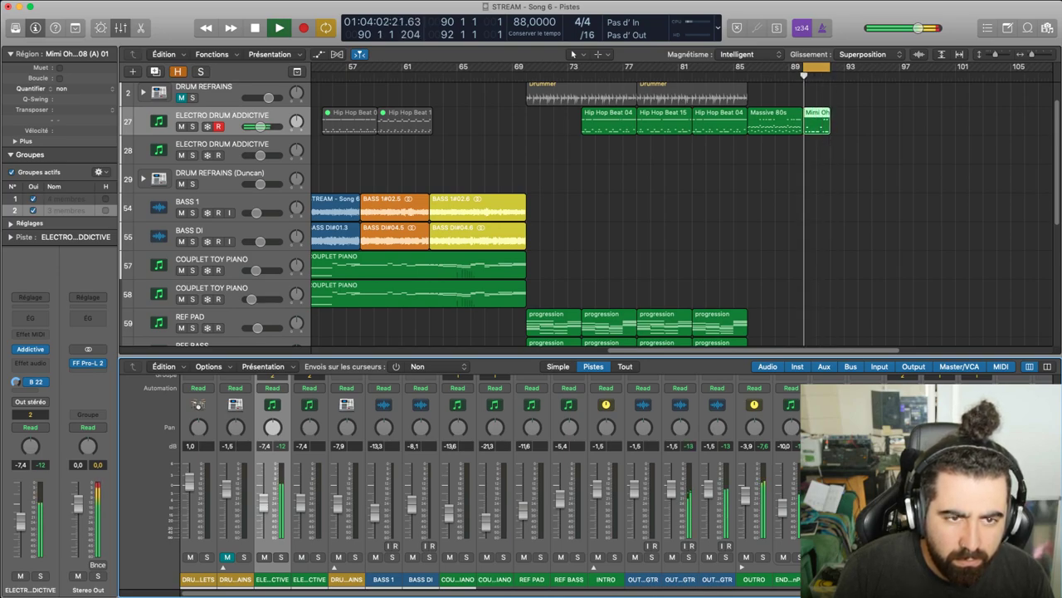
key(space)
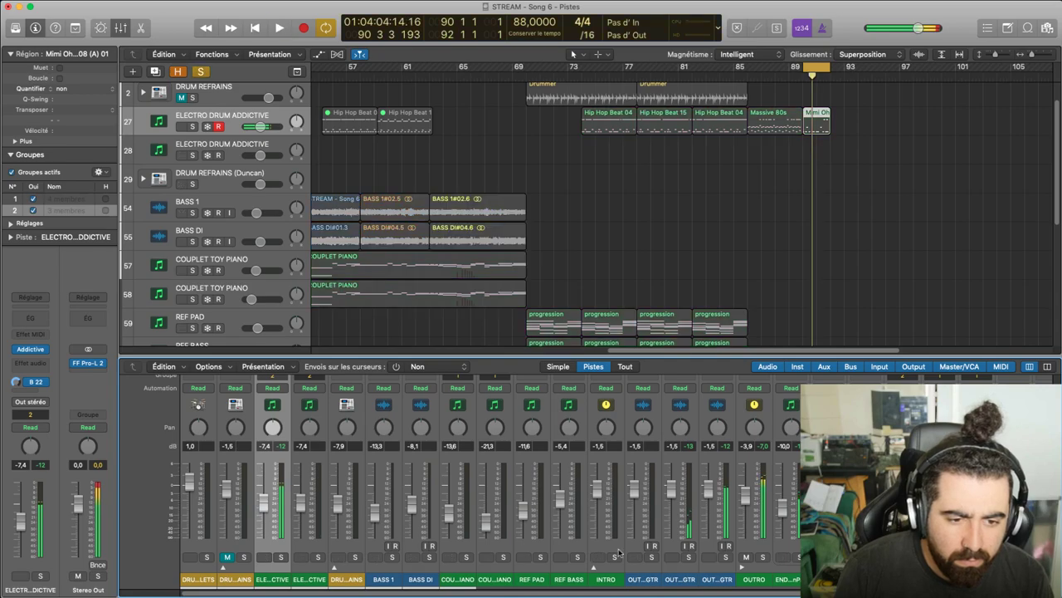
click(280, 557)
key(space)
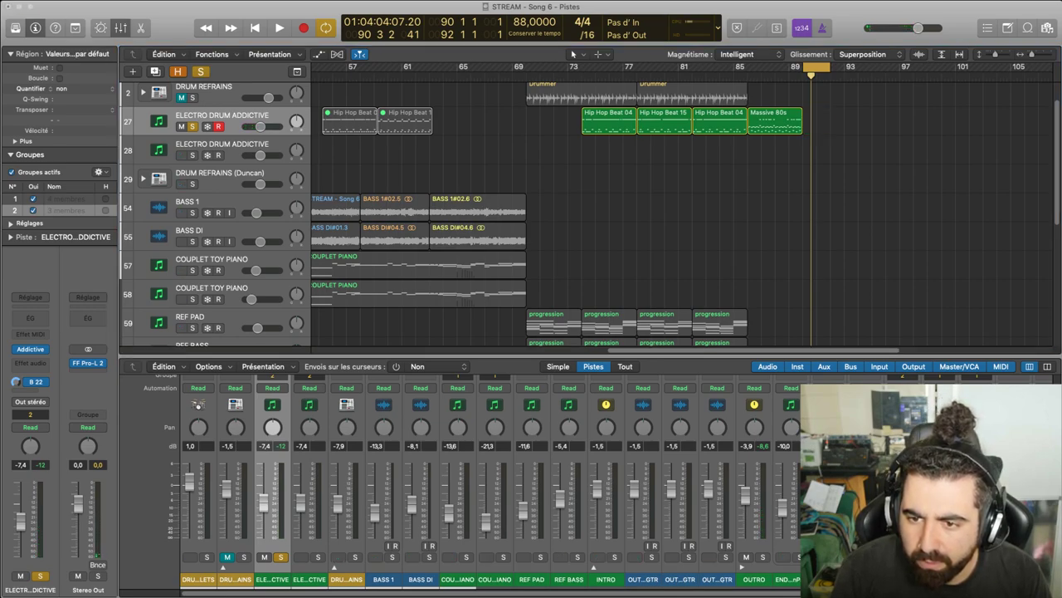
Audition the Smashed Up Linn beat at bar 90 on track 27, move it aside to about bar 98, and turn cycling off
drag(879, 193, 809, 131)
key(space)
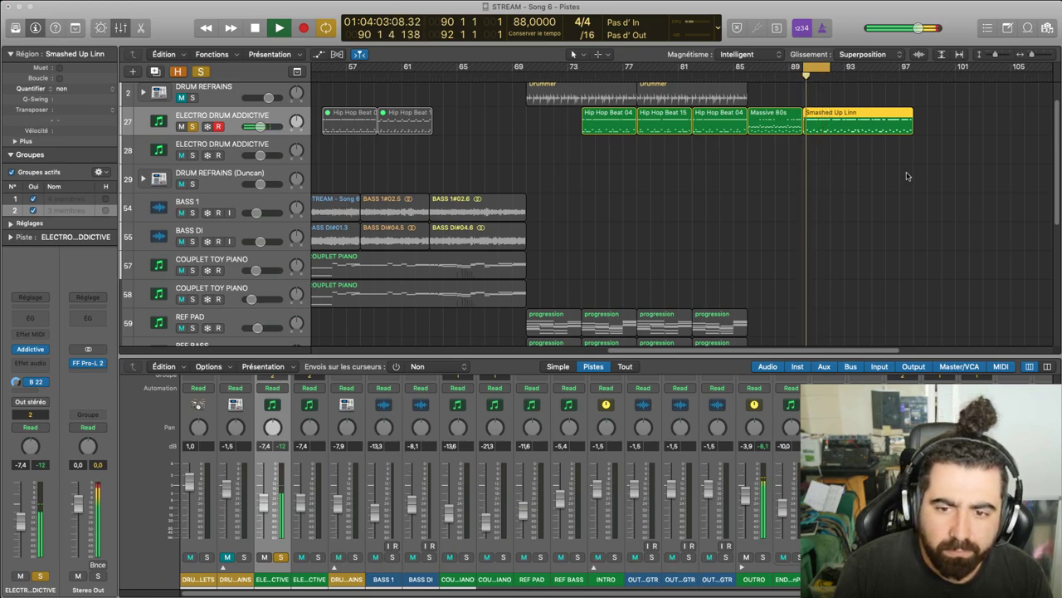
key(space)
drag(850, 126, 944, 127)
click(816, 69)
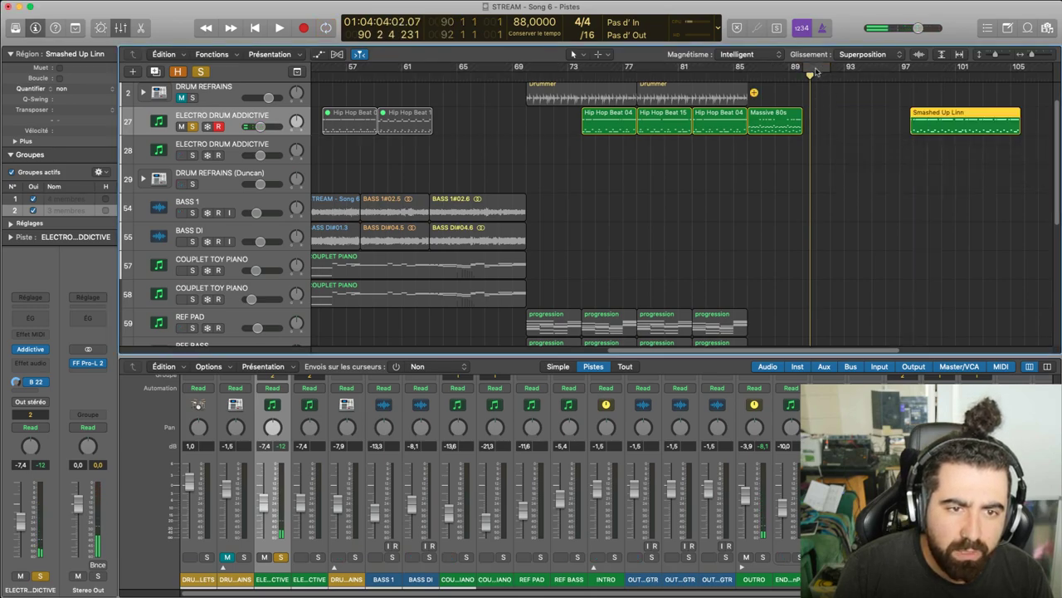
Place the Massive 80s Alternative beat at bar 90 on track 27 and listen to it with END BASS
click(761, 129)
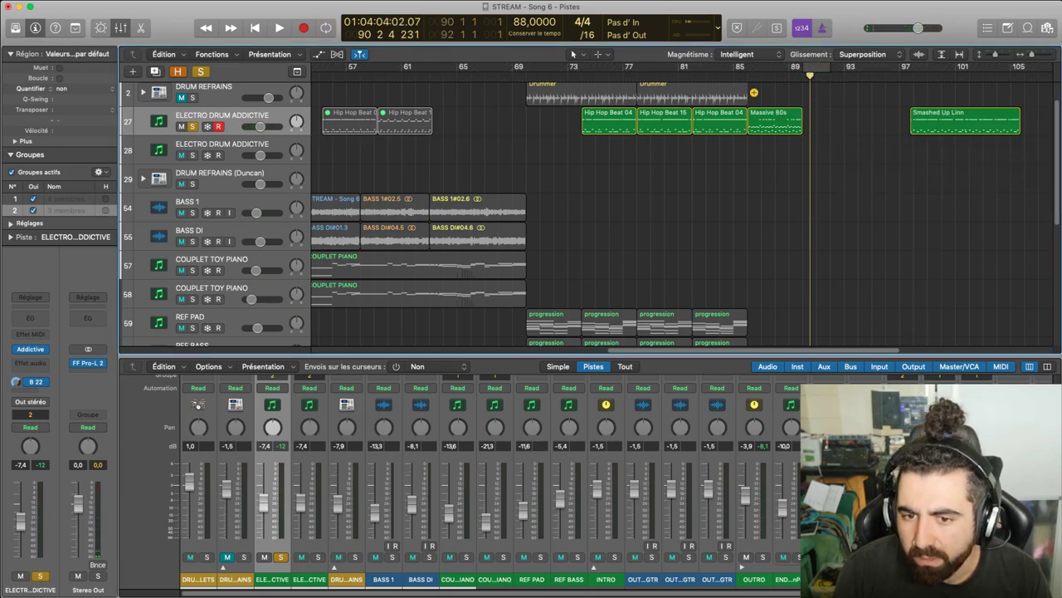
drag(878, 124, 808, 122)
key(space)
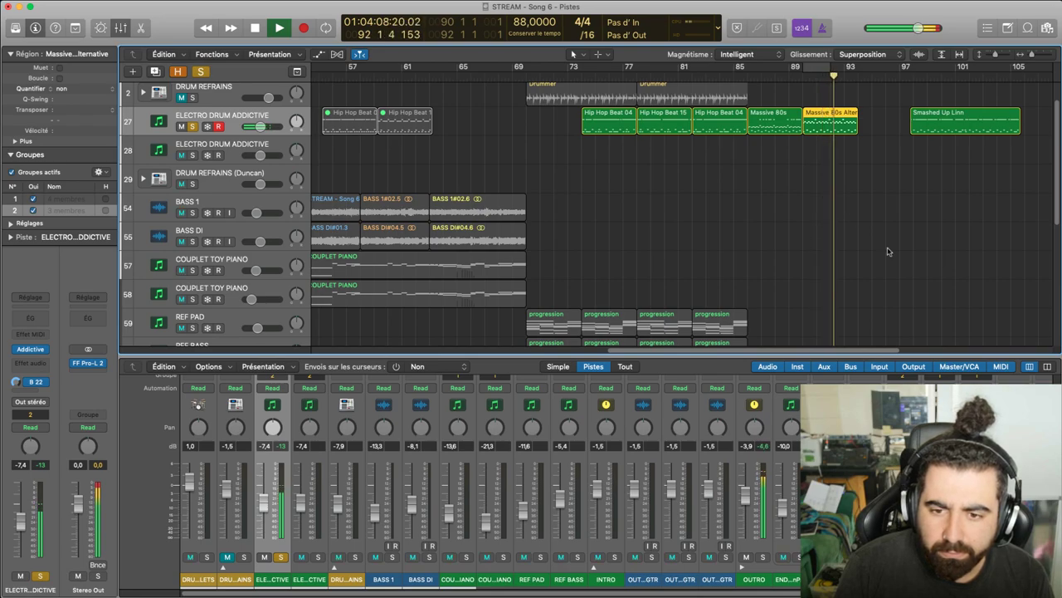
drag(893, 350, 981, 354)
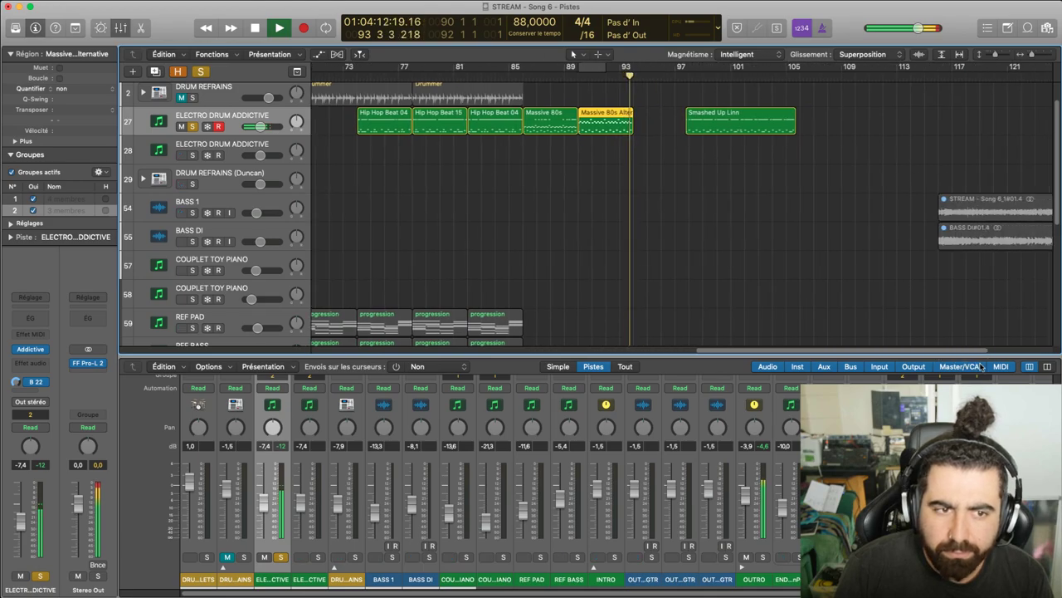
Move the Smashed Up Linn region to about bar 109 and audition the Massive 80s Clap beat at bar 94 on track 27
key(space)
drag(721, 120, 878, 122)
drag(661, 126, 643, 123)
key(space)
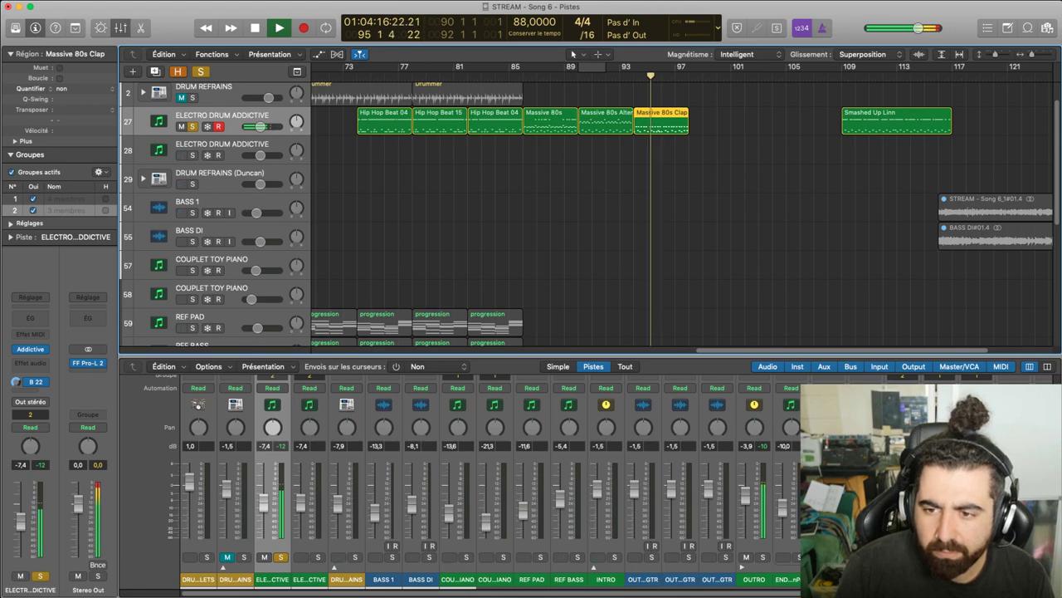
Replace the Massive 80s Clap region at bar 94 with the Massive 80s Swing beat and play from there
drag(785, 170, 661, 122)
click(675, 126)
key(BackSpace)
click(635, 77)
key(space)
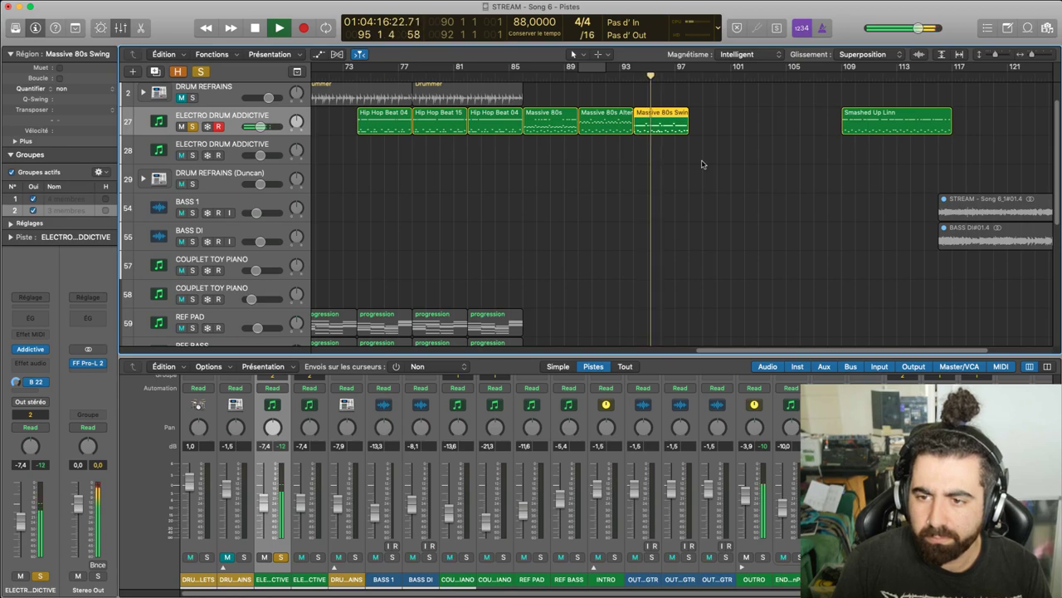
Listen to the Massive 80s beats on track 27 from bar 86 with END BASS
drag(728, 350, 683, 349)
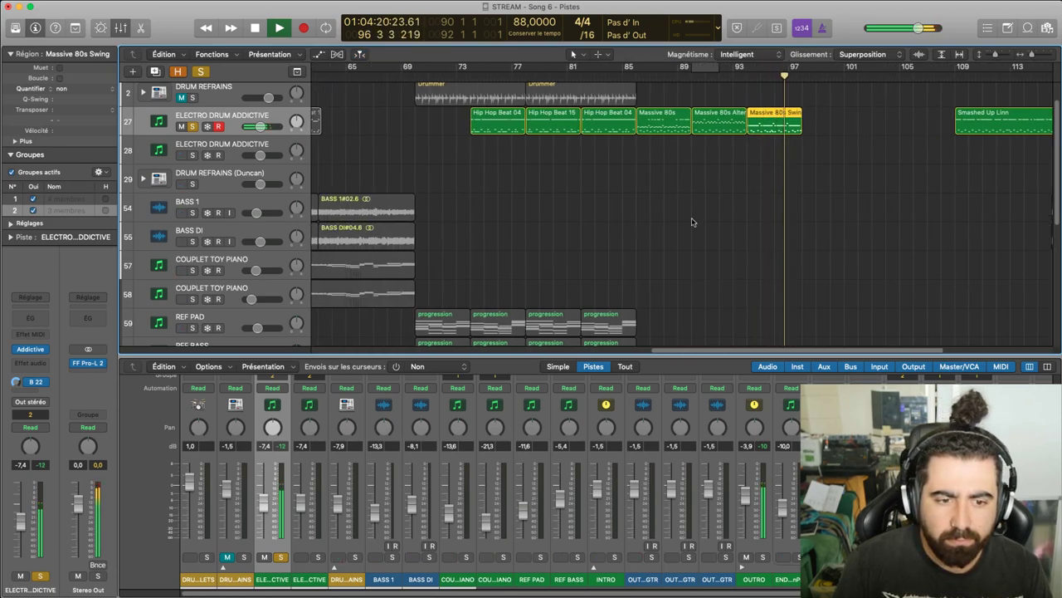
scroll(722, 227, left, 3)
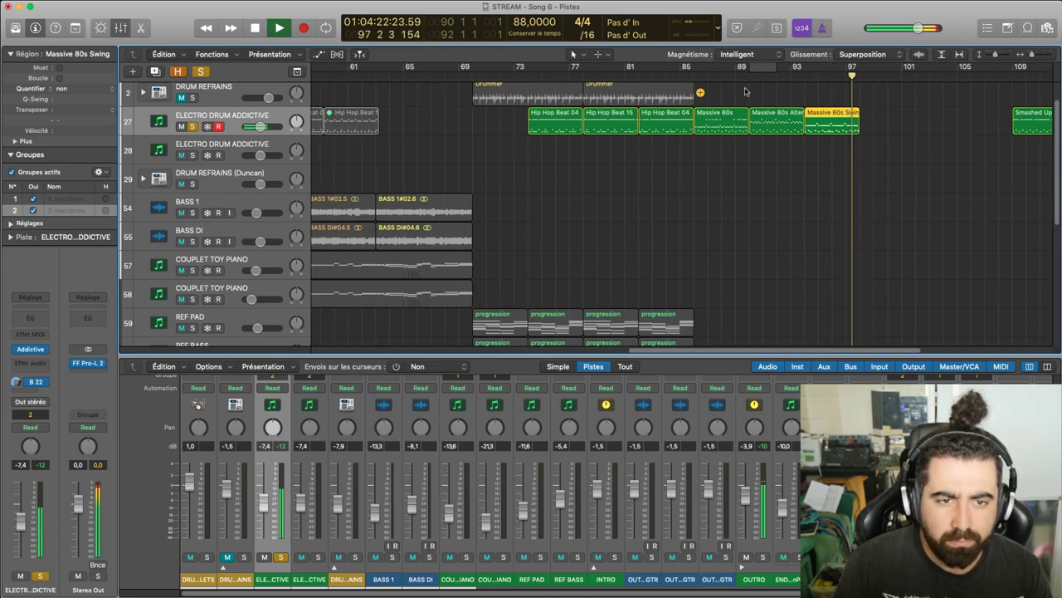
key(space)
click(695, 74)
key(space)
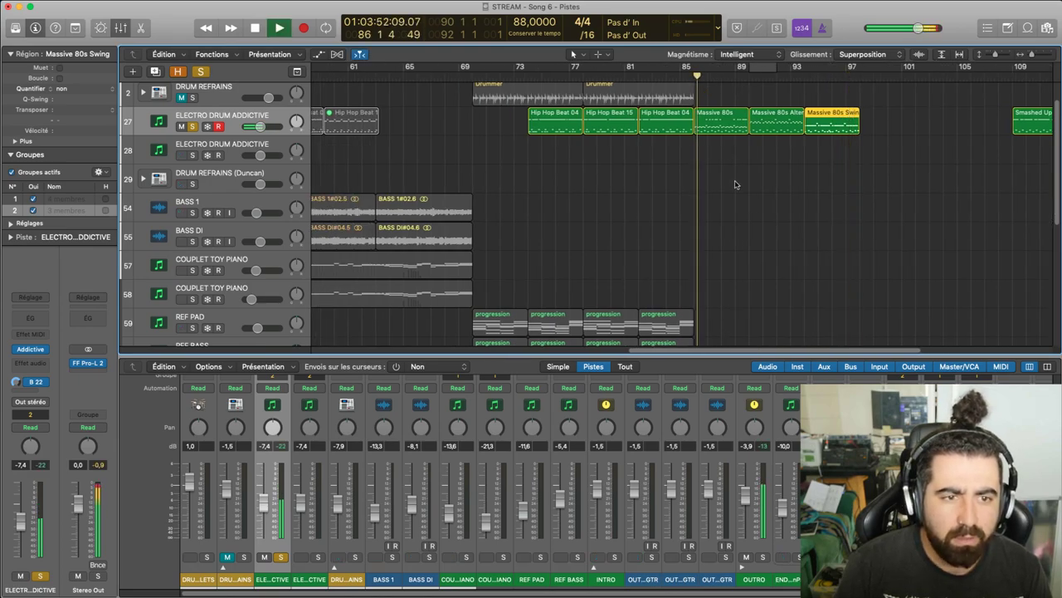
click(737, 184)
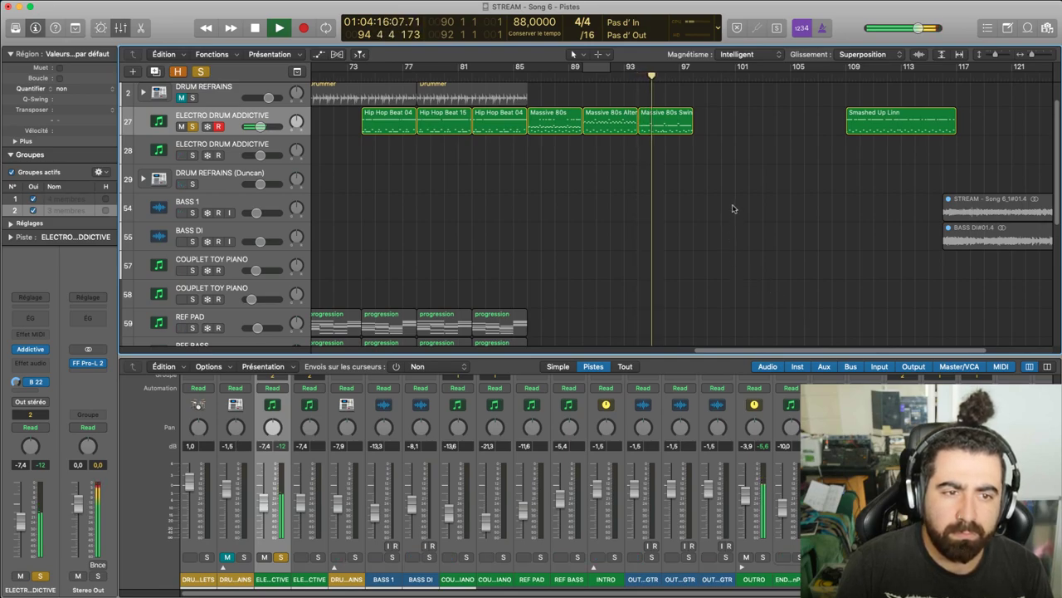
Move the Smashed Up Linn region to bar 99 on track 27 and audition it
key(space)
drag(848, 110, 710, 109)
click(708, 80)
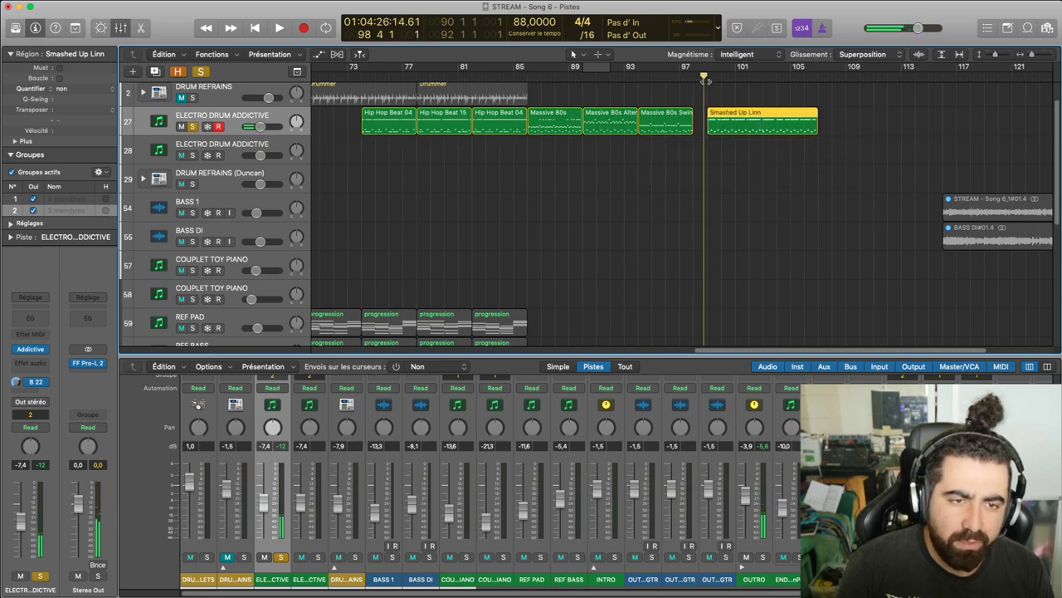
key(space)
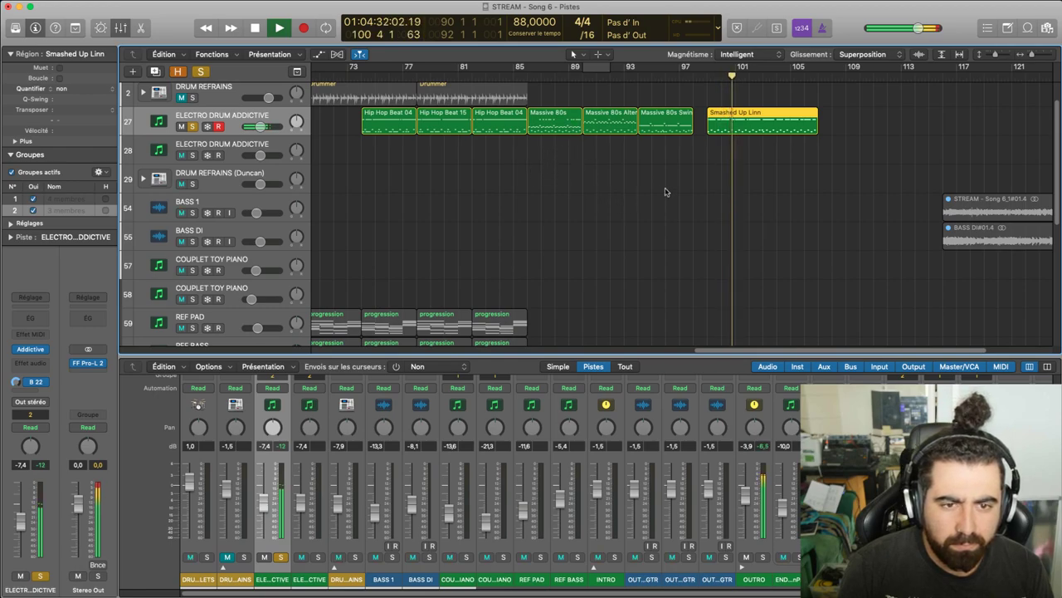
Check the Smashed Up Linn region around bars 101 to 104, and replay the outro drums from bar 86
key(space)
drag(791, 109, 726, 117)
click(736, 77)
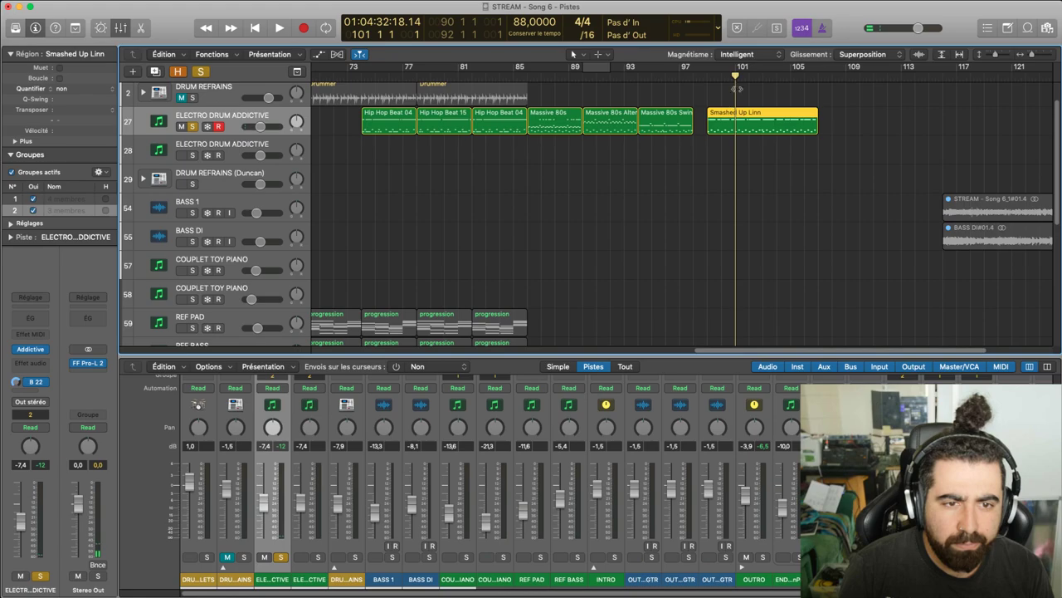
drag(737, 80, 778, 80)
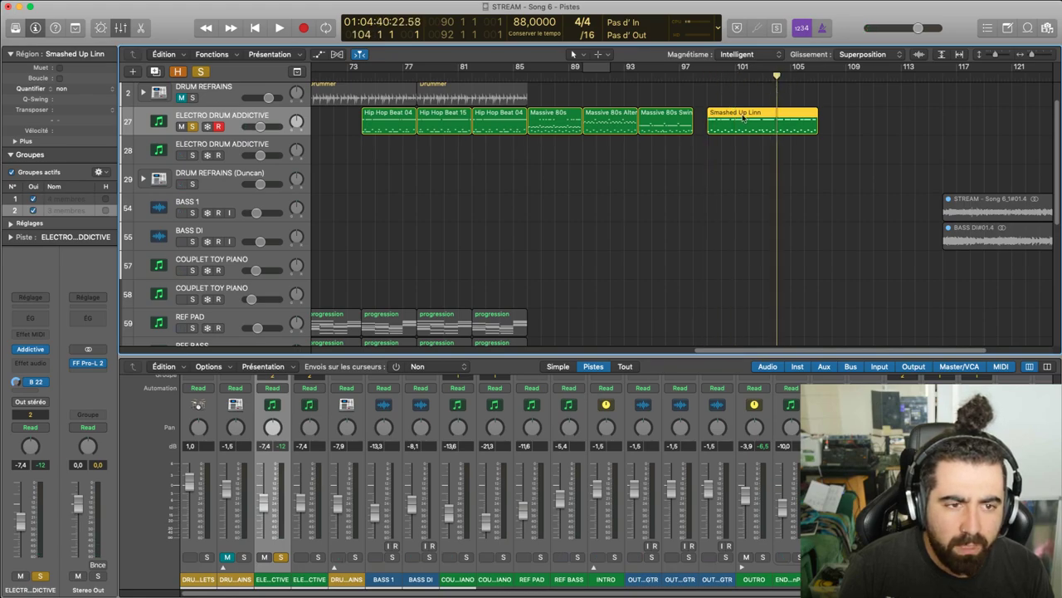
click(524, 80)
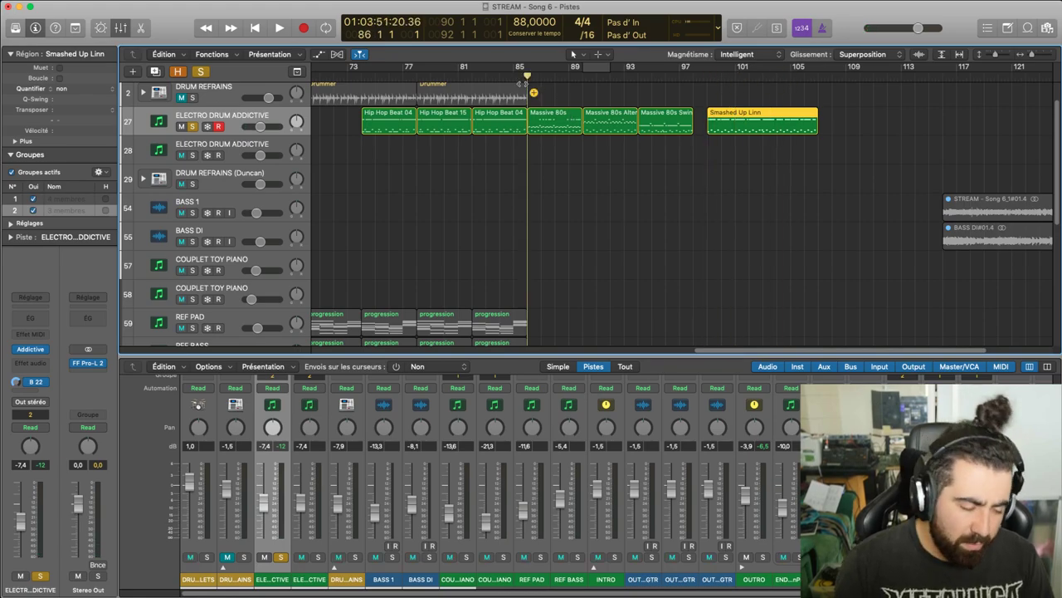
key(space)
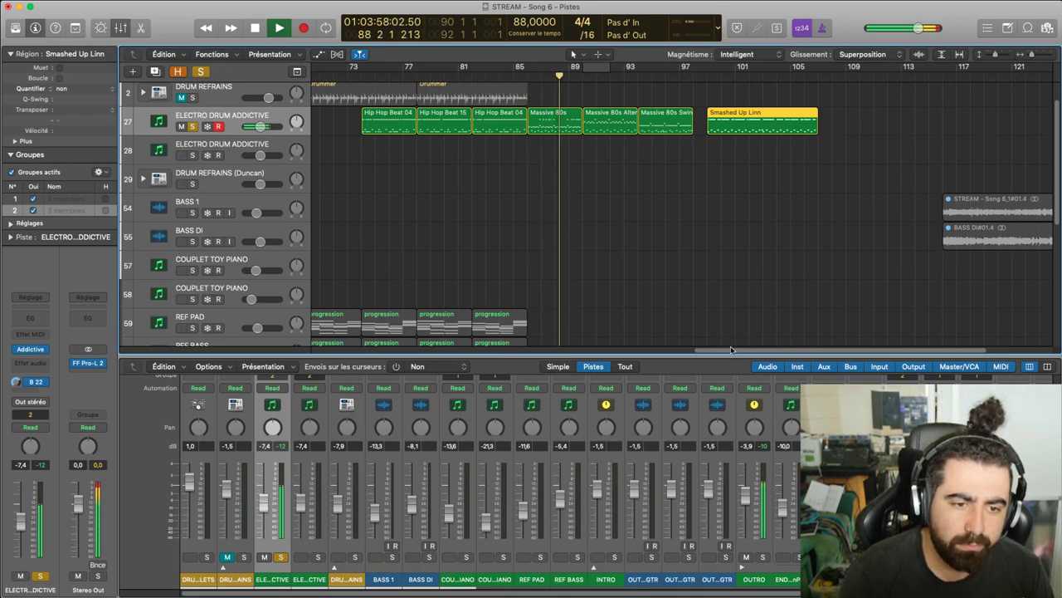
scroll(699, 310, left, 4)
scroll(699, 311, right, 2)
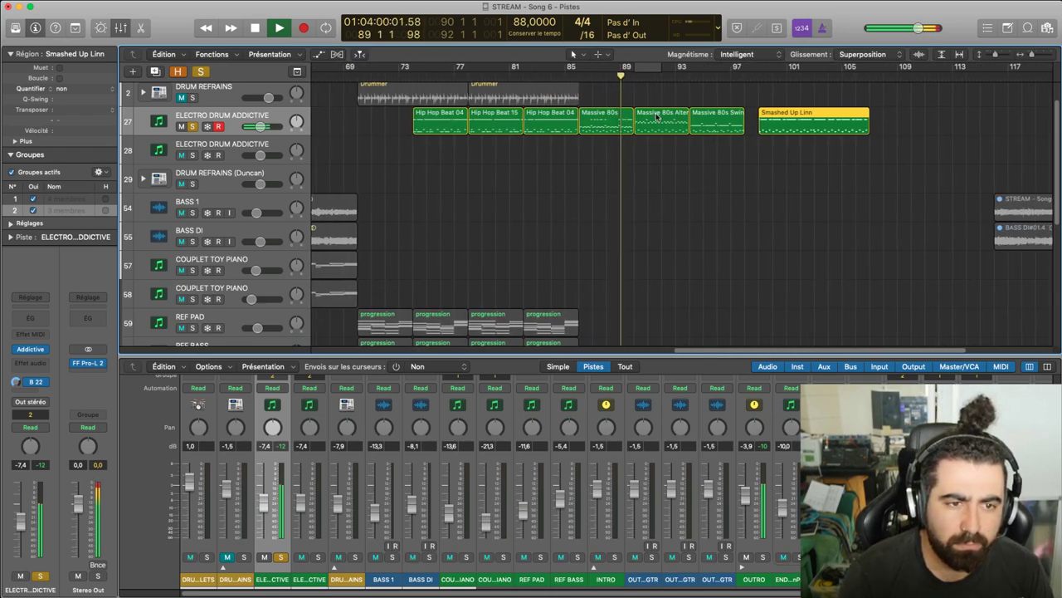
Move the Massive 80s region aside to bar 110 and audition Massive 80s Alternative at bar 86 instead
key(space)
drag(600, 125, 934, 124)
drag(687, 127, 631, 126)
key(space)
click(575, 77)
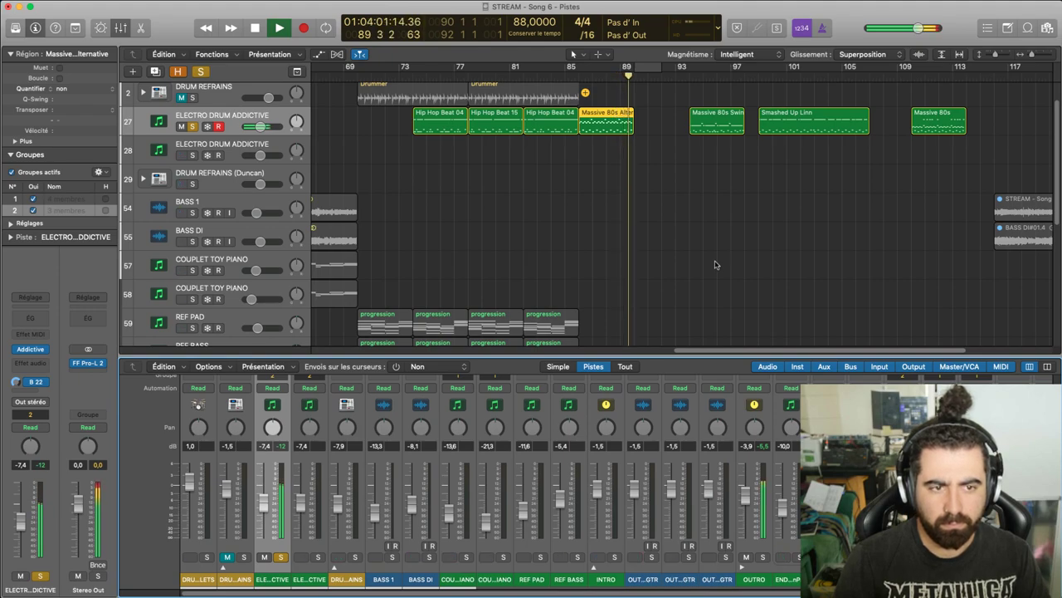
Try the Massive 80s Swing region at bar 90 after Massive 80s Alternative and listen to the transition
key(space)
drag(727, 123, 673, 125)
key(space)
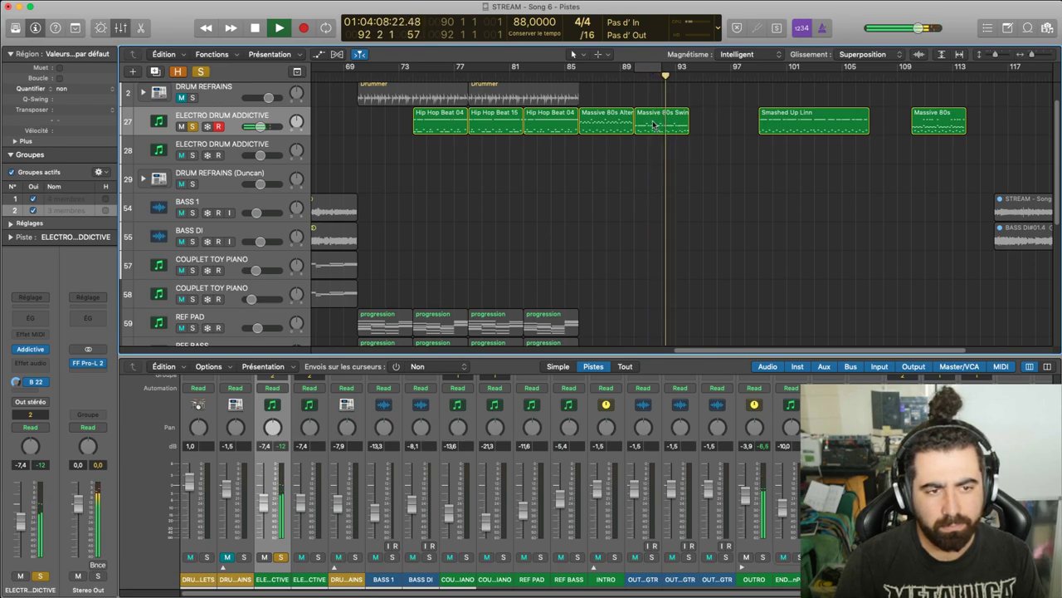
click(552, 76)
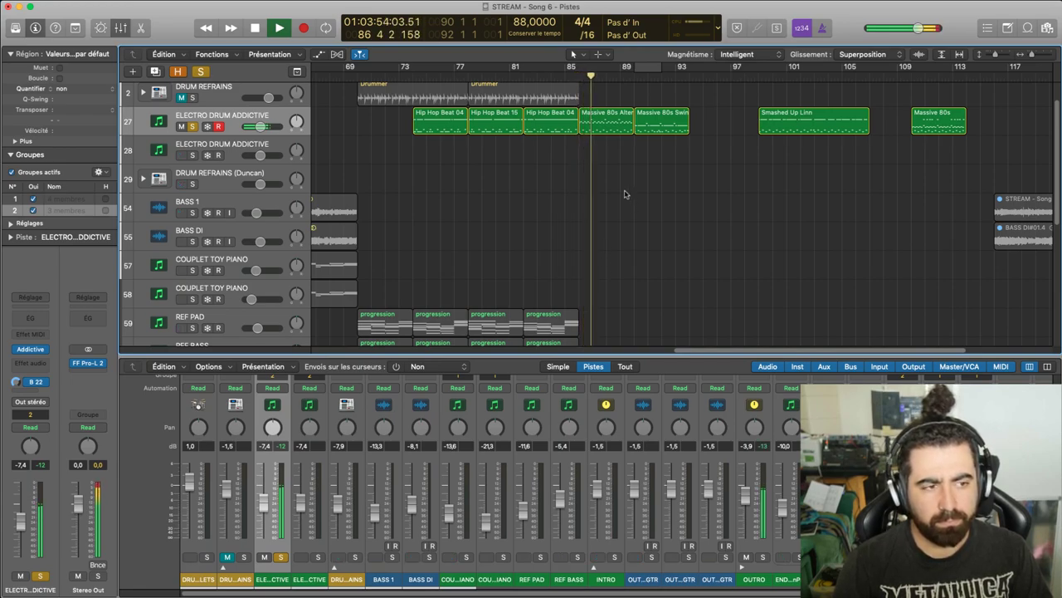
key(space)
double_click(636, 82)
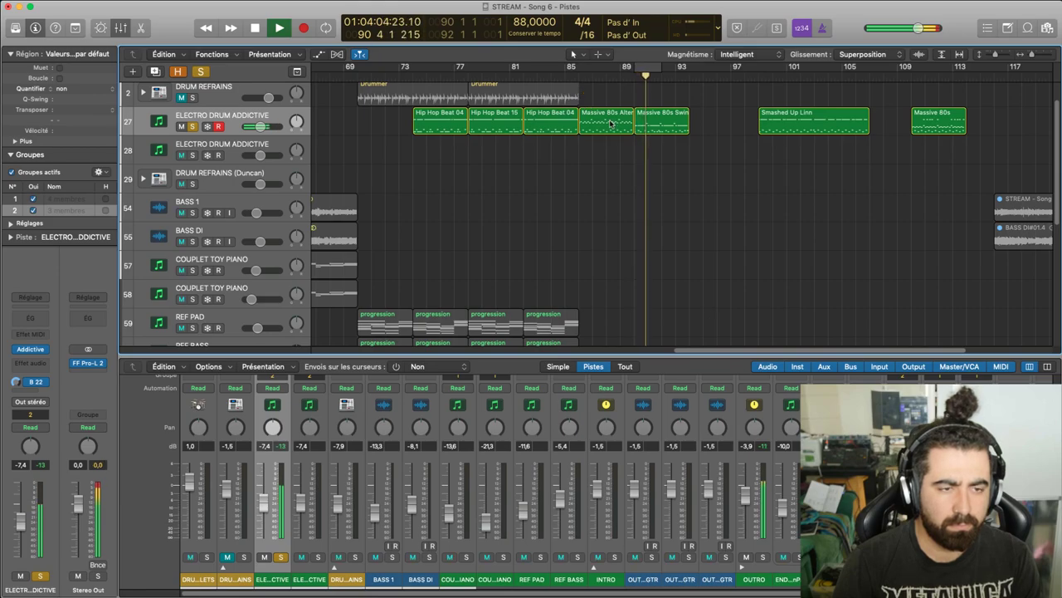
Put Massive 80s Swing at bar 86, move Massive 80s Alternative aside to bar 94, and play from about bar 83
key(space)
mouse_move(608, 122)
mouse_down()
mouse_move(711, 119)
mouse_move(607, 121)
mouse_up()
scroll(640, 156, down, 10)
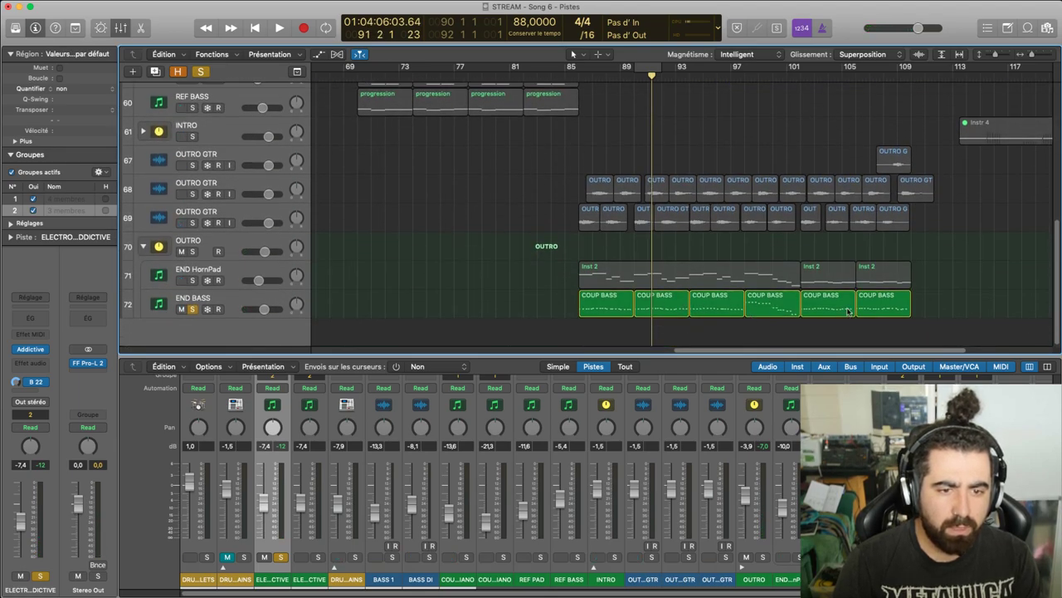
scroll(788, 249, up, 10)
click(578, 76)
click(538, 75)
key(space)
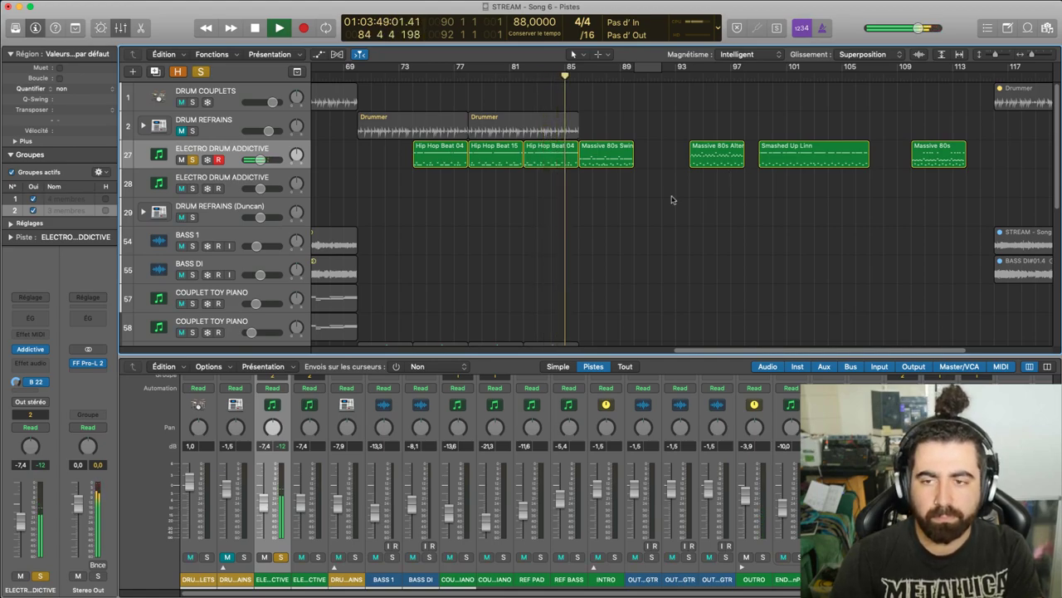
Place the Massive 80s Alternative region at bar 90, directly after Massive 80s Swing, during playback
drag(680, 350, 671, 315)
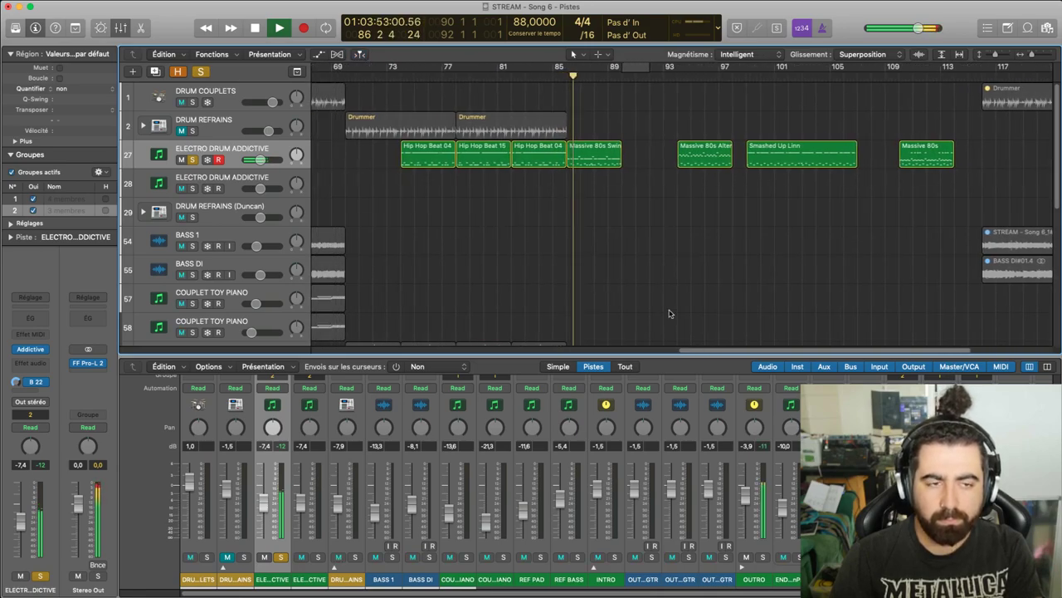
drag(719, 351, 706, 352)
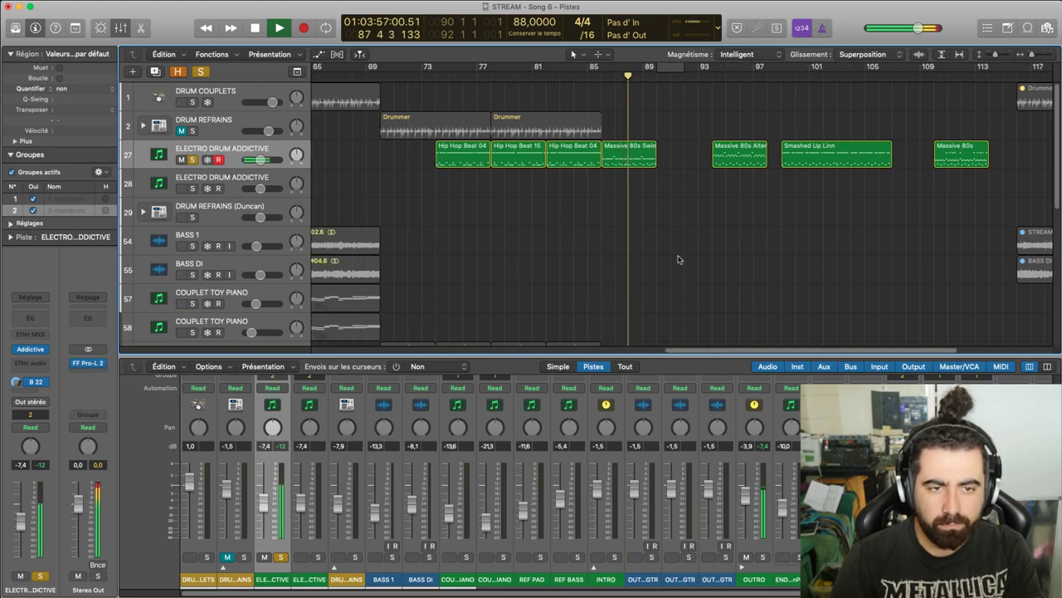
click(730, 159)
drag(698, 154, 678, 161)
click(695, 229)
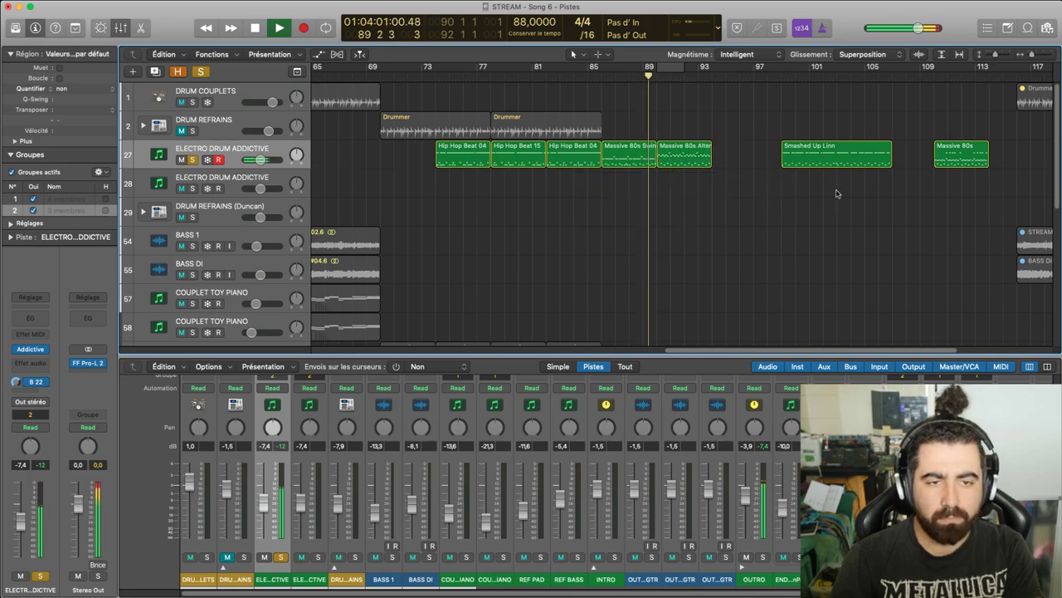
Compare the Smashed Up Linn beat at bar 99 with Massive 80s Alternative from bar 90
key(space)
double_click(786, 78)
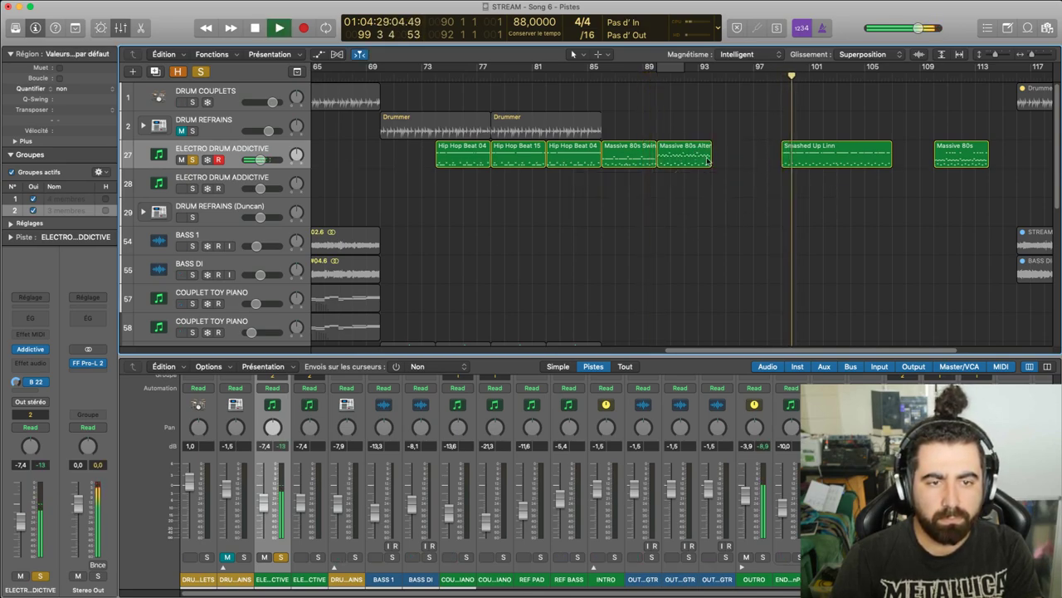
key(space)
click(661, 90)
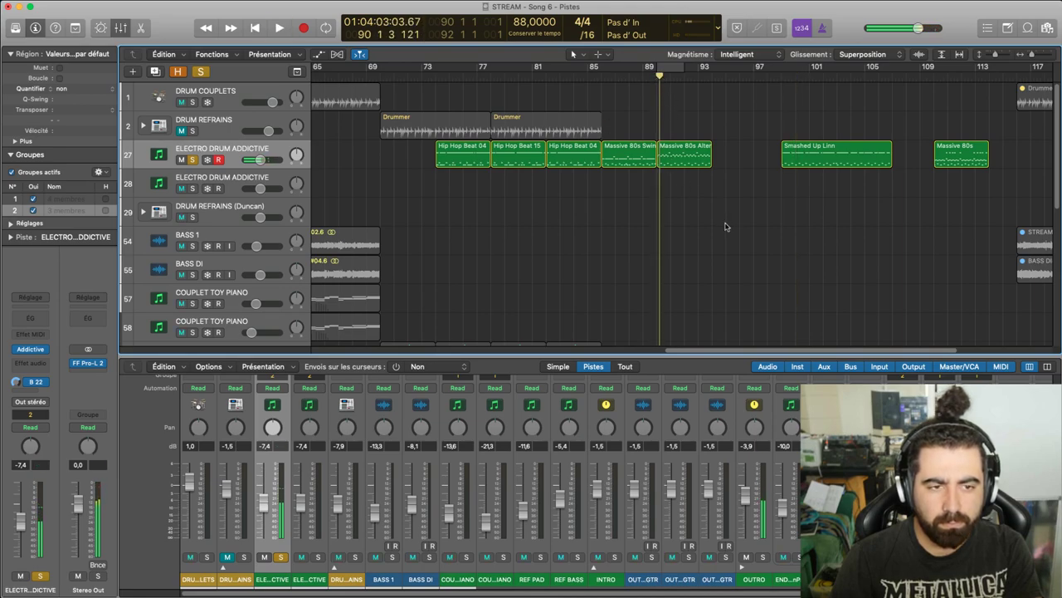
key(space)
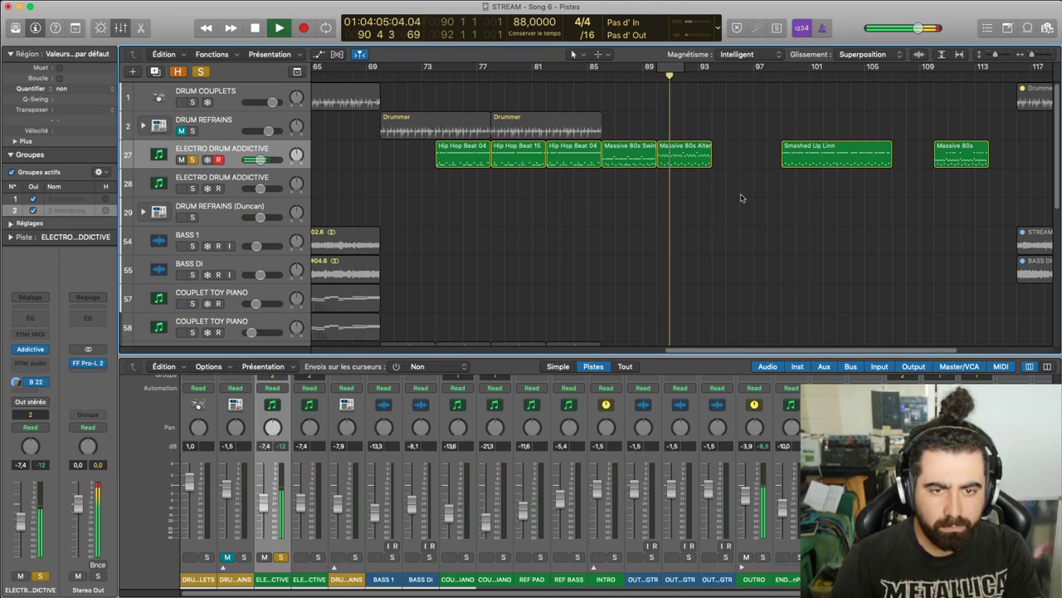
Arrange track 27 with Massive 80s Alternative extended to bar 98, Massive 80s at bar 98 and Smashed Up Linn at bar 102
drag(835, 161, 871, 160)
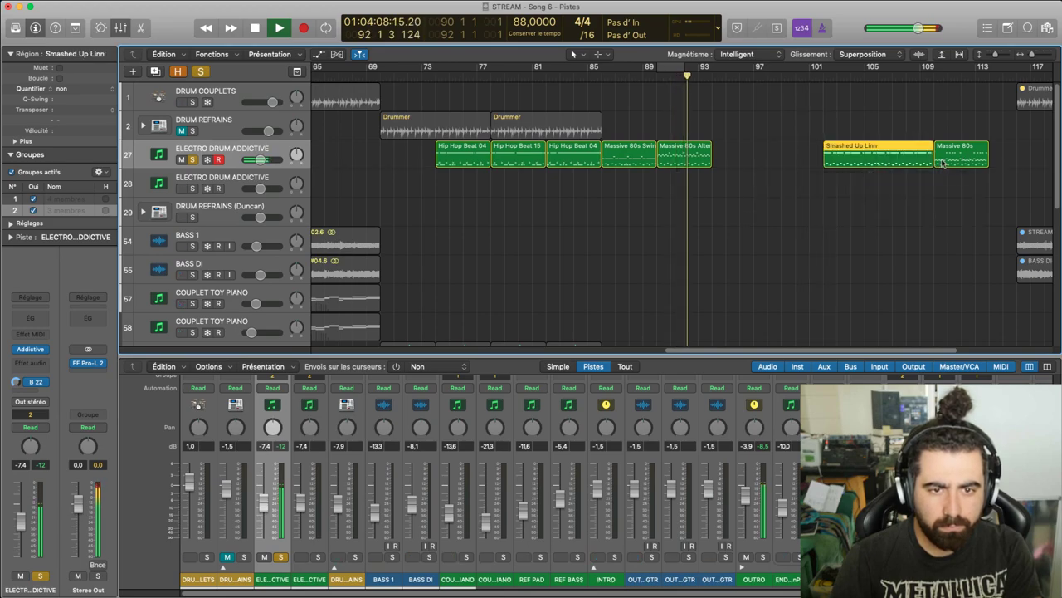
click(708, 148)
drag(712, 149, 771, 173)
drag(965, 155, 800, 156)
click(813, 213)
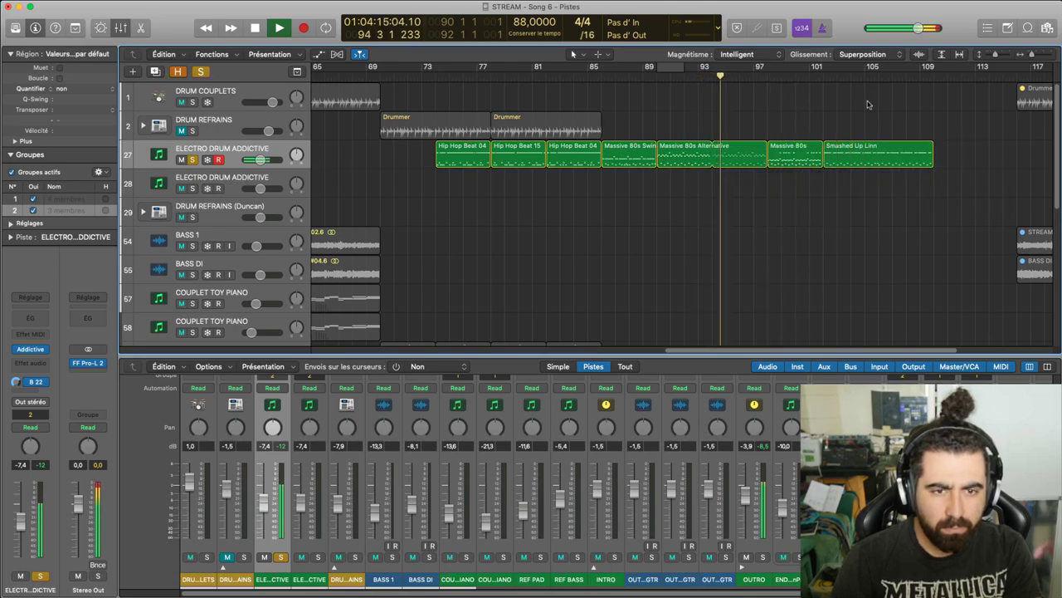
Check where the outro's guitar, pad and bass regions end relative to the drums around bars 107 to 110
drag(873, 77, 889, 92)
key(space)
scroll(890, 201, down, 10)
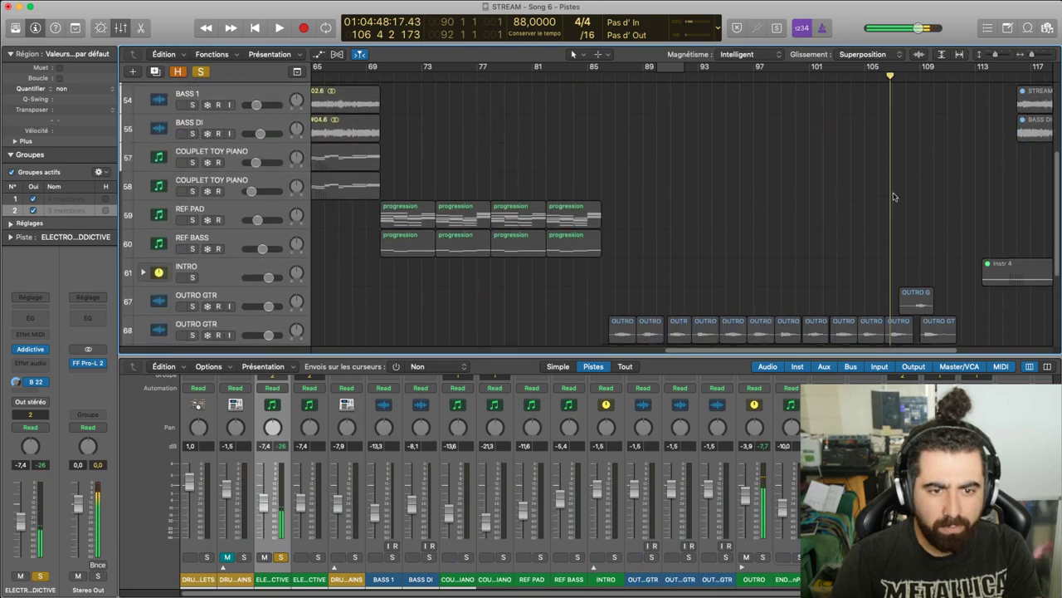
scroll(890, 201, up, 10)
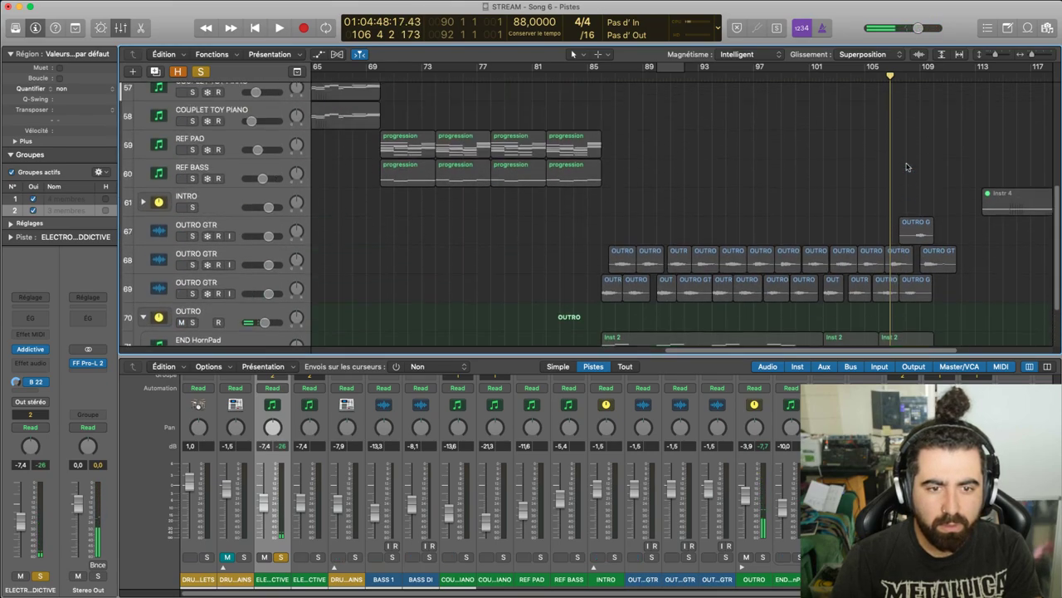
drag(916, 91, 933, 90)
scroll(932, 90, down, 10)
scroll(932, 90, up, 10)
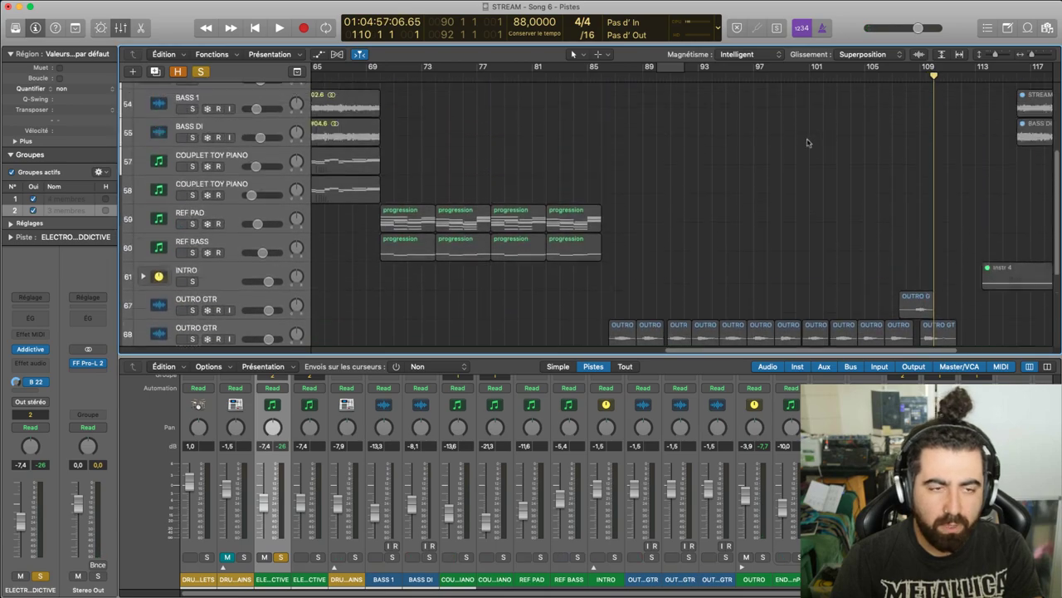
Turn off solo on ELECTRO DRUM ADDICTIVE track 27 and END BASS, and play the full mix from bar 82
click(545, 86)
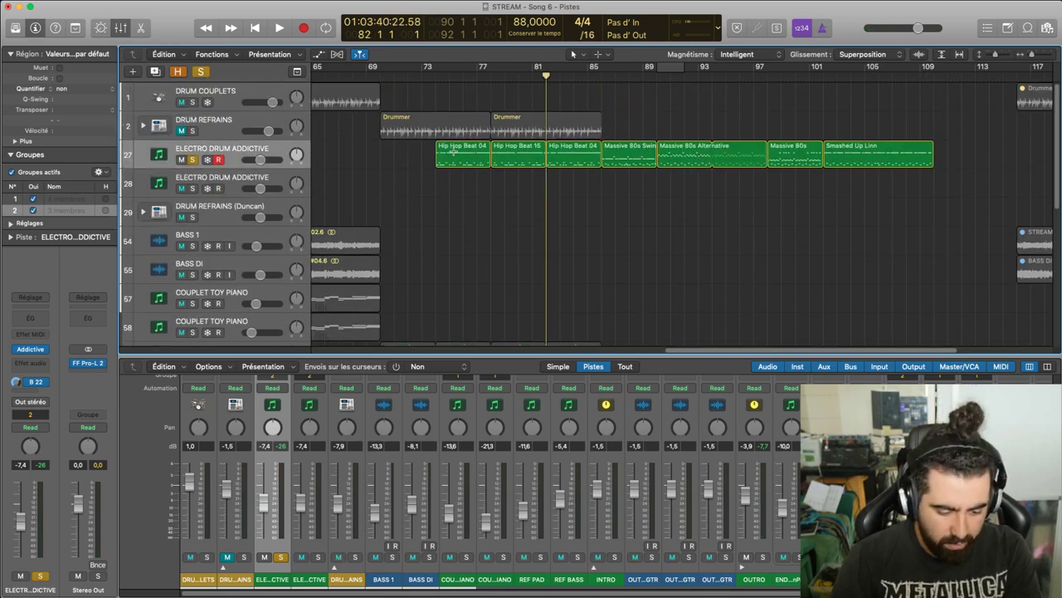
click(191, 159)
key(space)
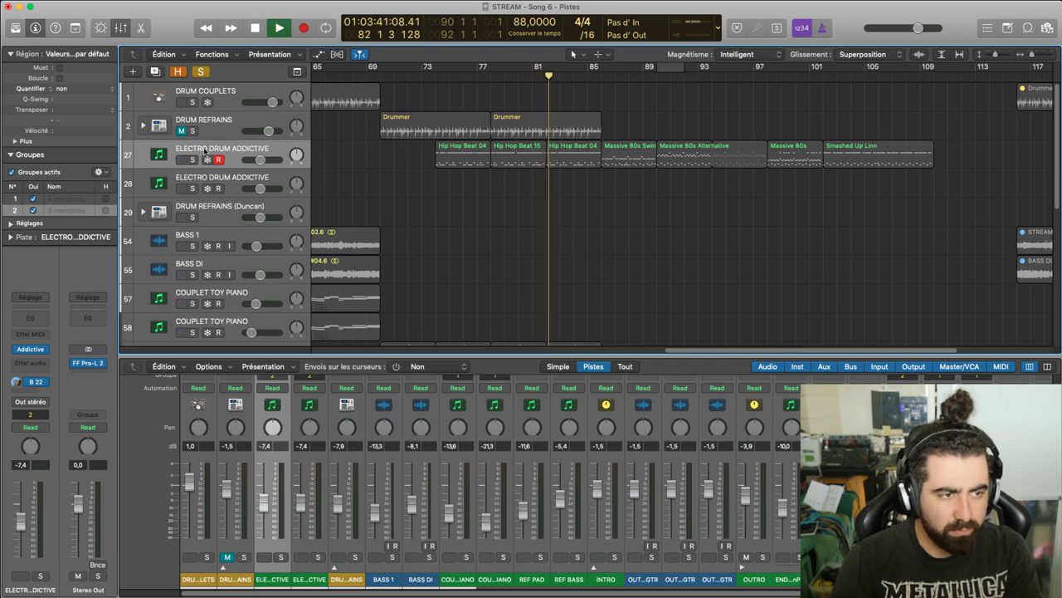
scroll(210, 279, down, 5)
scroll(209, 279, down, 3)
click(192, 309)
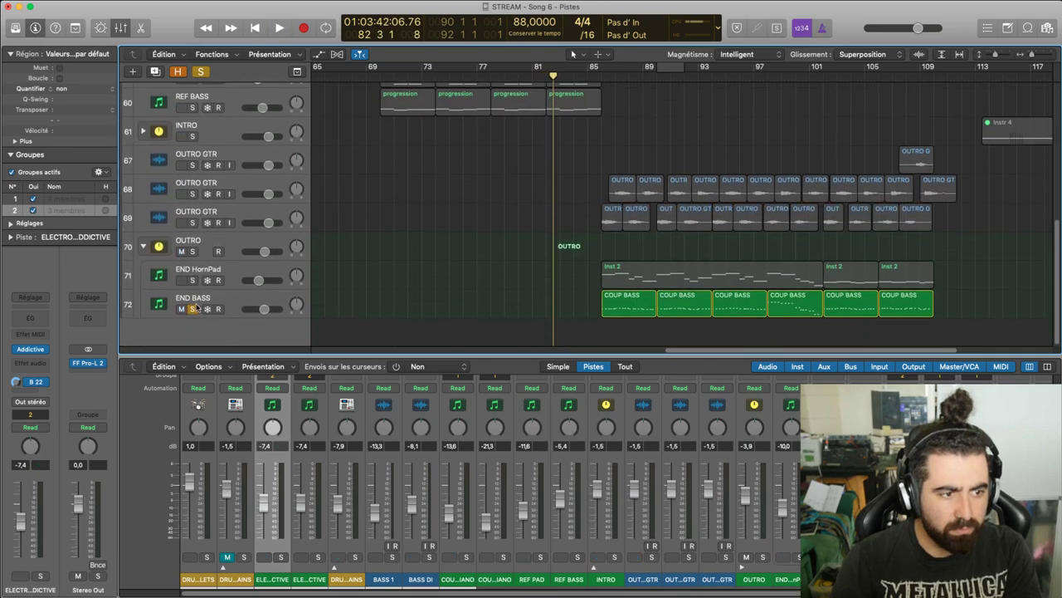
click(193, 308)
key(space)
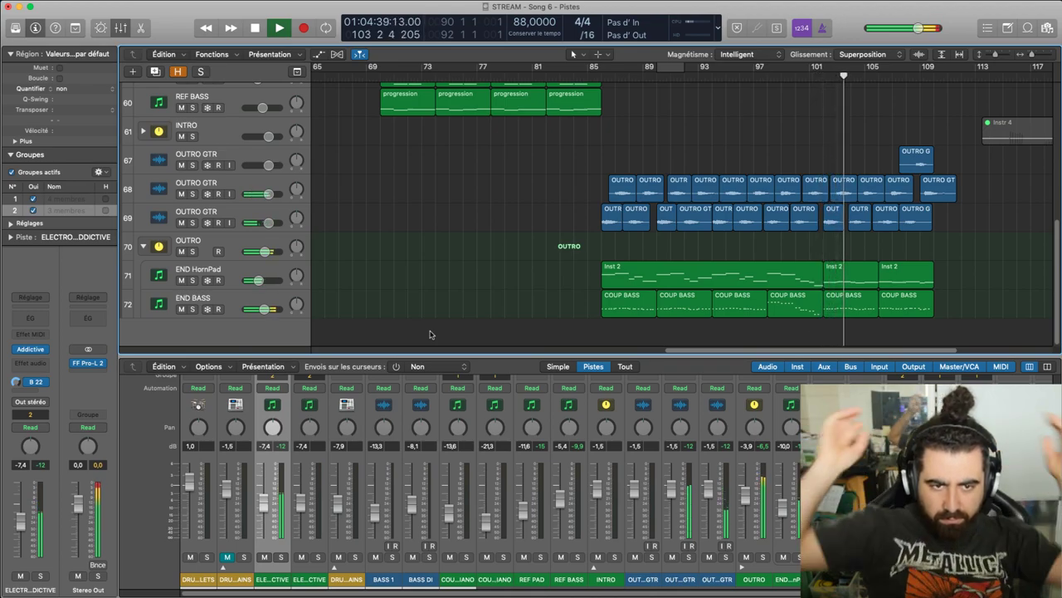
Move the three Massive 80s regions to start at bar 100 and place Smashed Up Linn at bar 86
key(space)
scroll(699, 166, up, 10)
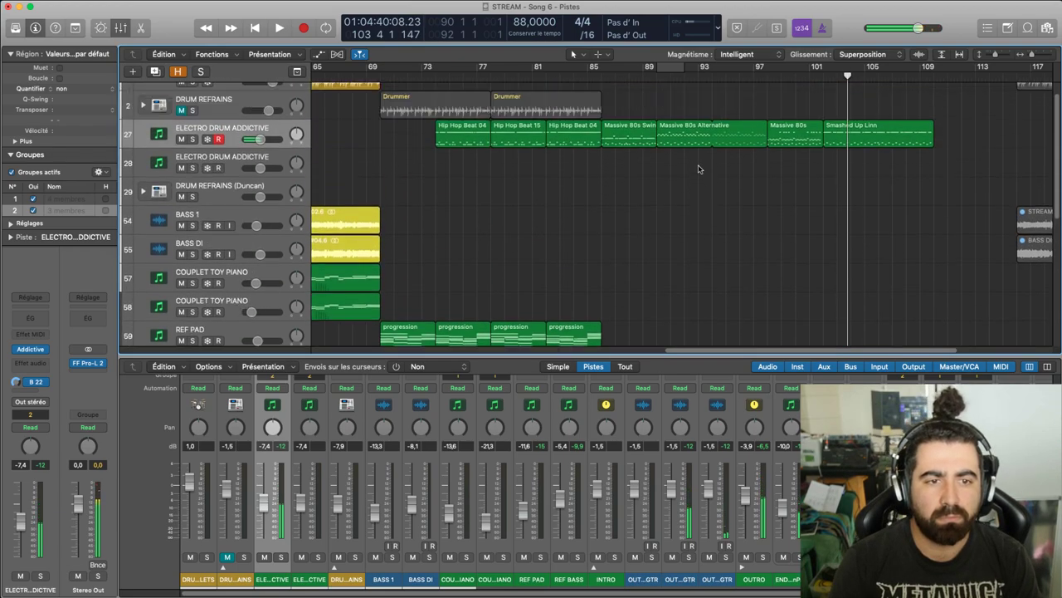
drag(802, 208, 646, 163)
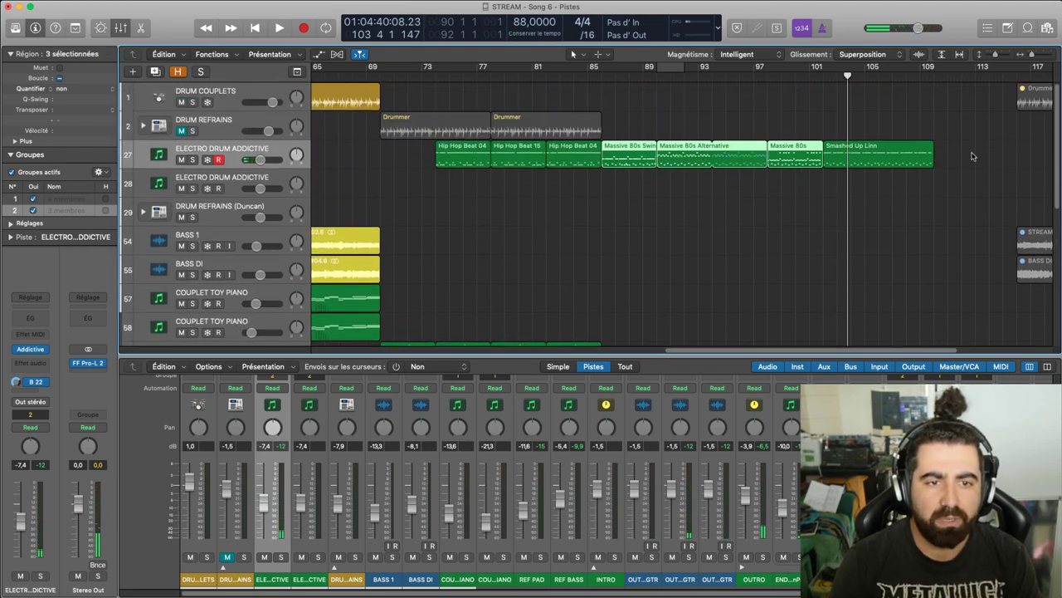
drag(913, 155, 698, 185)
drag(635, 103, 789, 150)
drag(632, 155, 825, 155)
drag(674, 177, 667, 150)
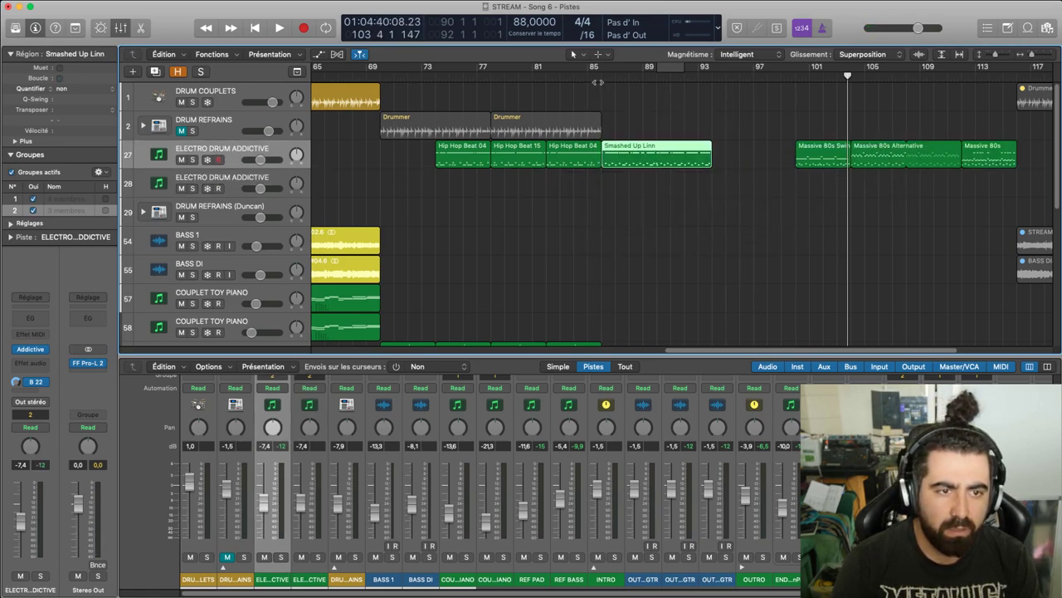
Move the three Massive 80s regions on track 27 to start at bar 94 after Smashed Up Linn, and play from bar 85
drag(779, 123, 903, 153)
drag(603, 79, 589, 78)
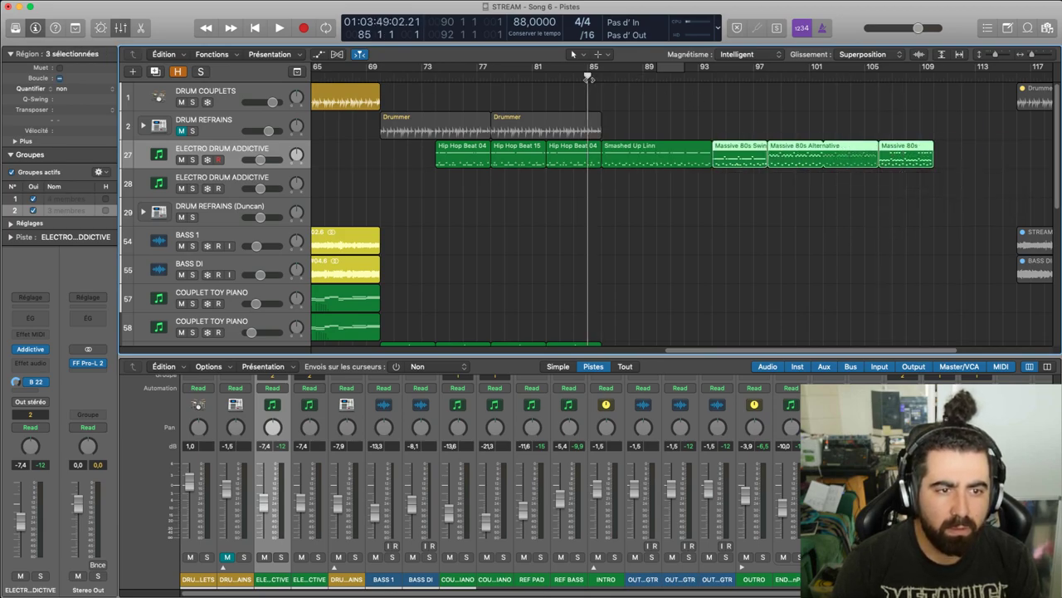
key(space)
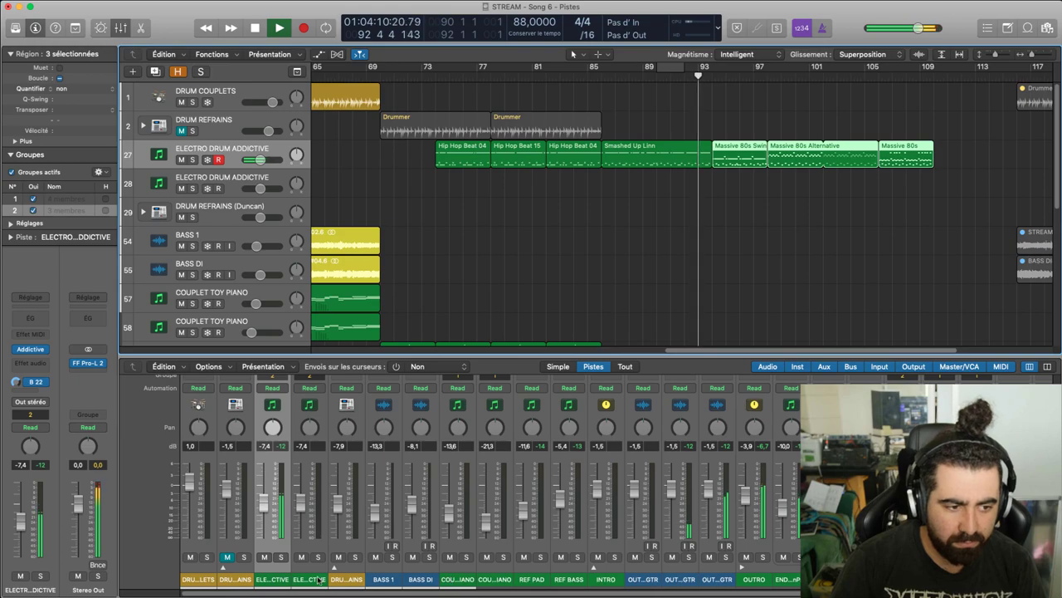
Lower OUTRO GTR tracks 68 and 69 together to -2.2 dB while the outro plays
click(712, 579)
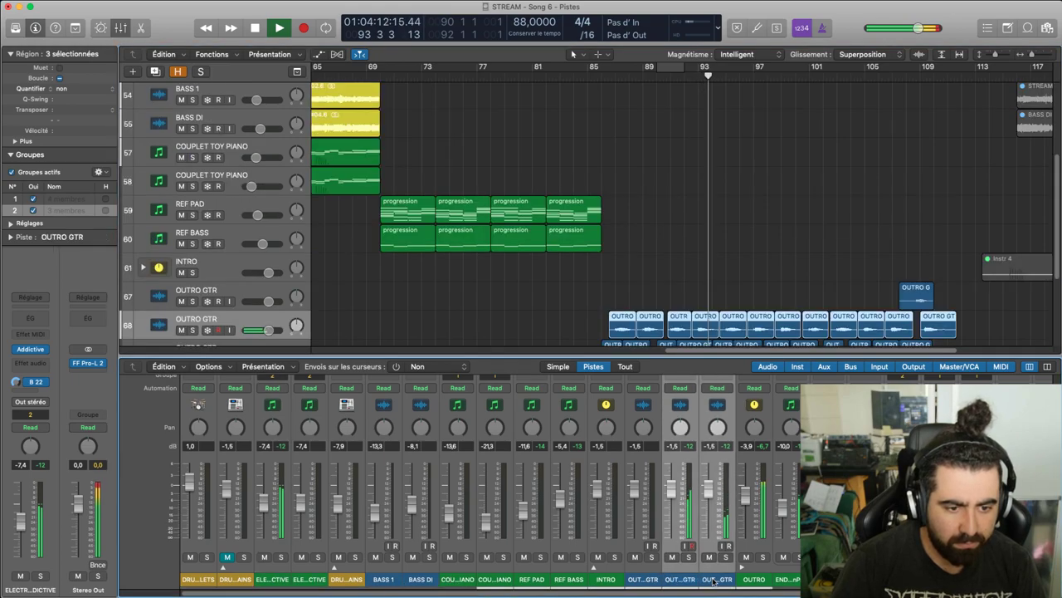
drag(673, 490, 672, 493)
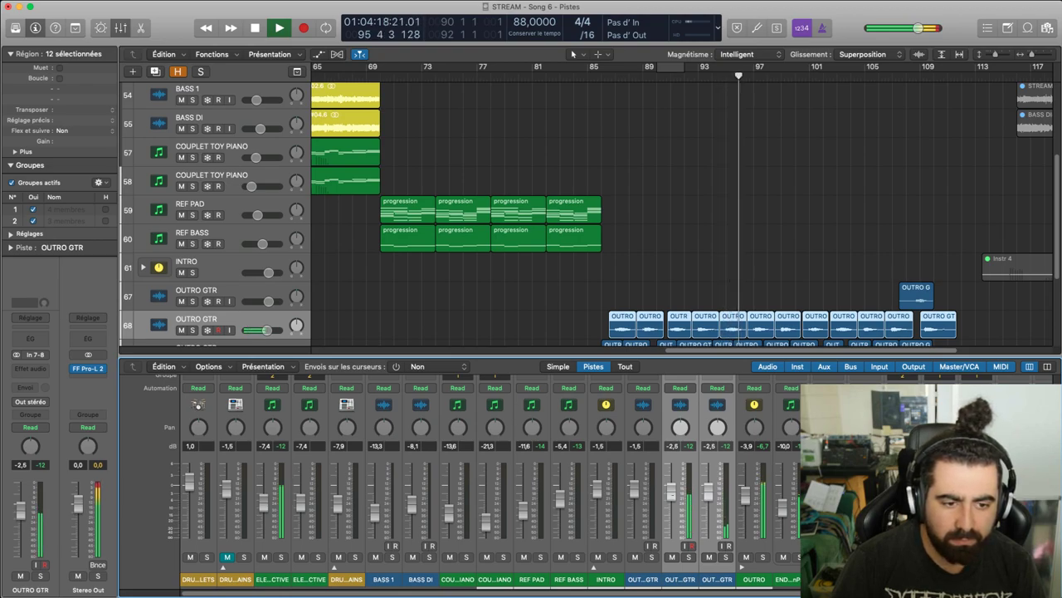
drag(672, 493, 672, 491)
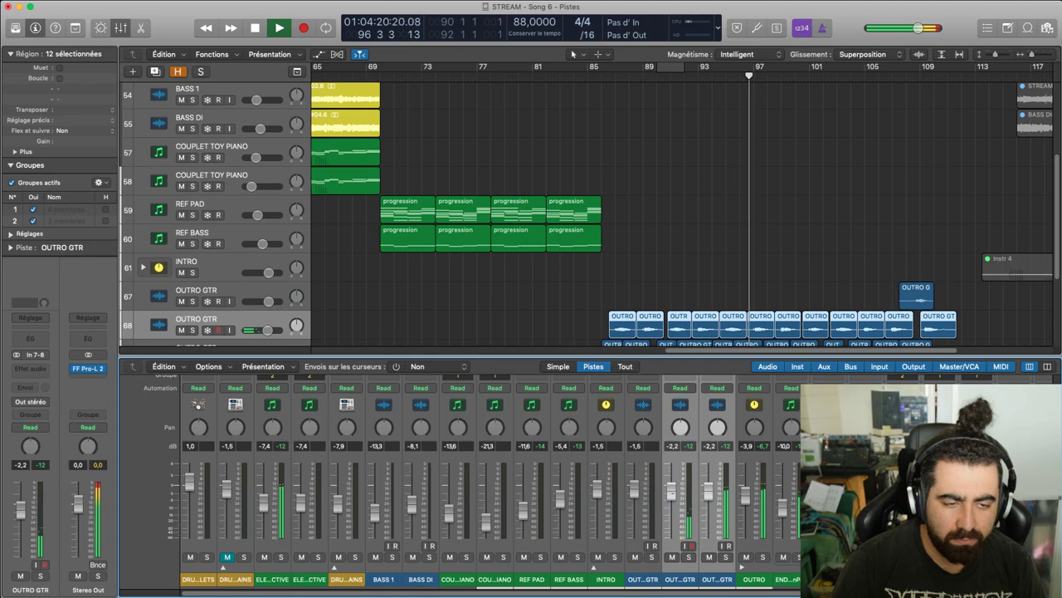
Listen to the outro through its end while checking the guitar, pad, bass and drum regions, and stop playback
click(532, 284)
scroll(559, 295, down, 5)
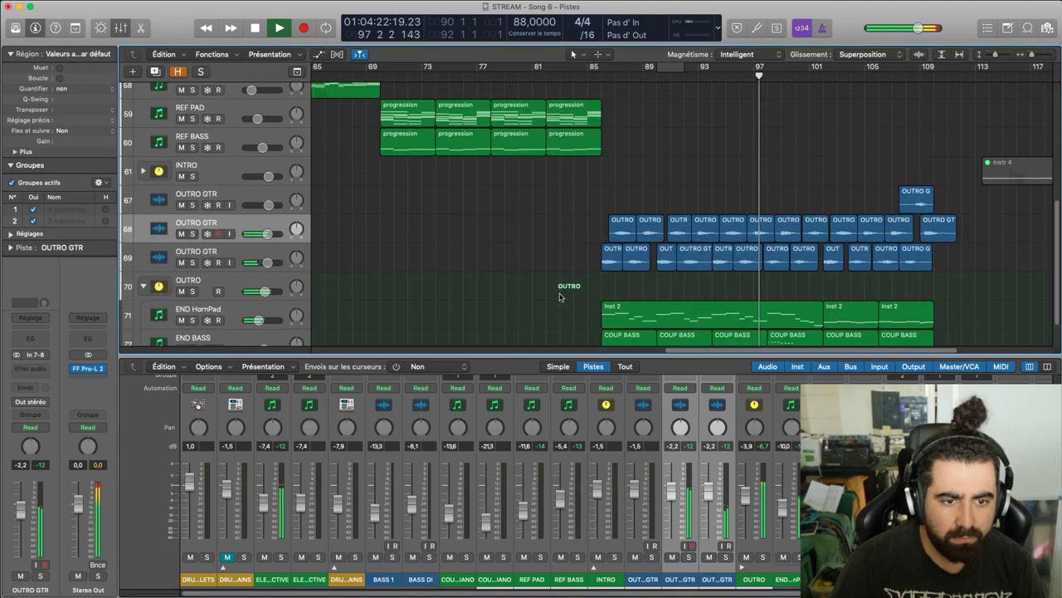
scroll(559, 297, up, 8)
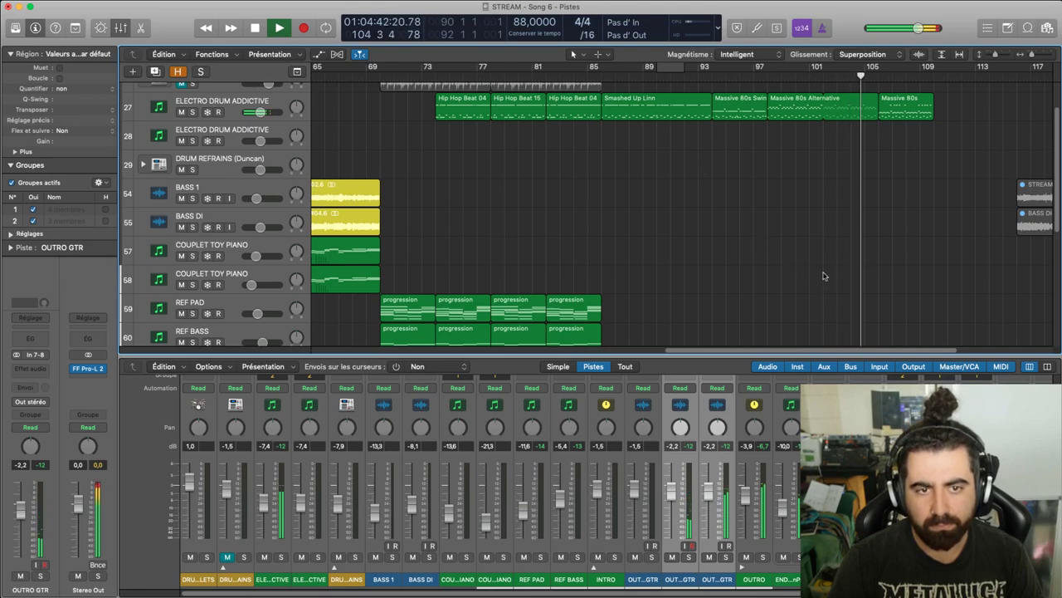
drag(886, 351, 892, 350)
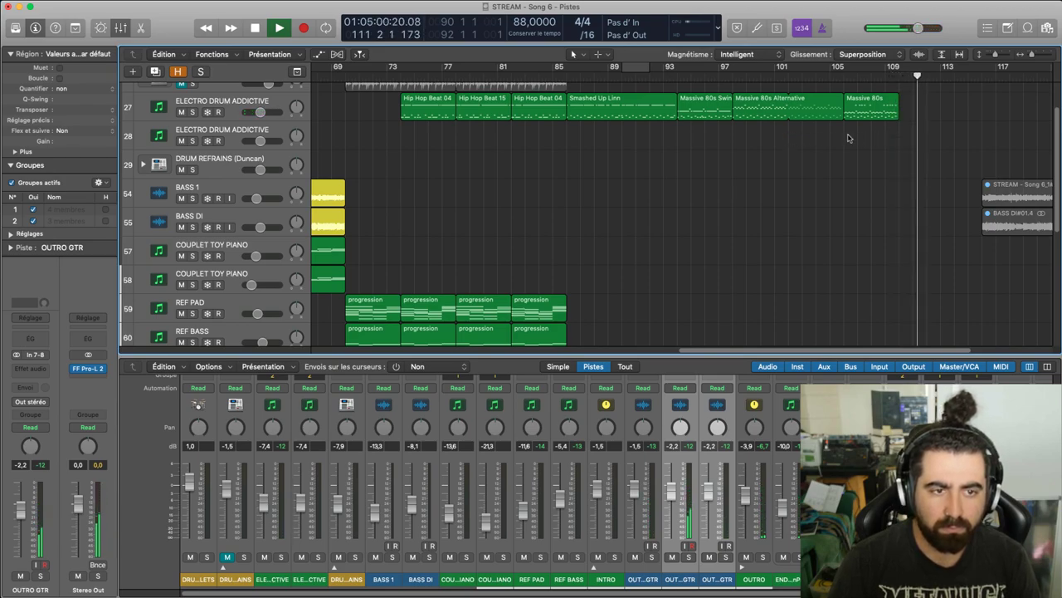
key(space)
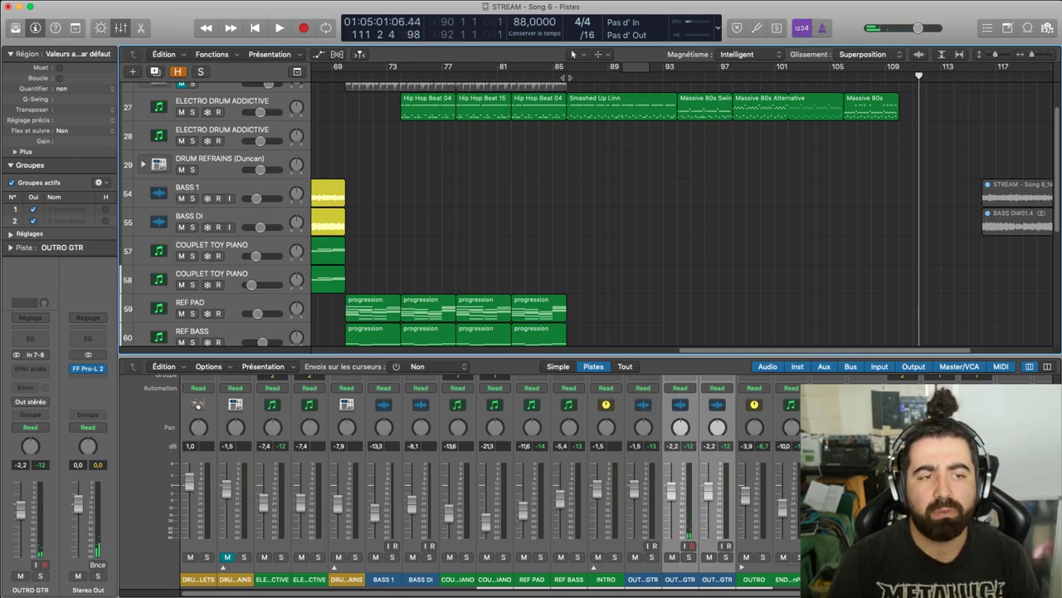
Listen to the drum pattern starts at bars 86 and 94 and stop playback
click(567, 77)
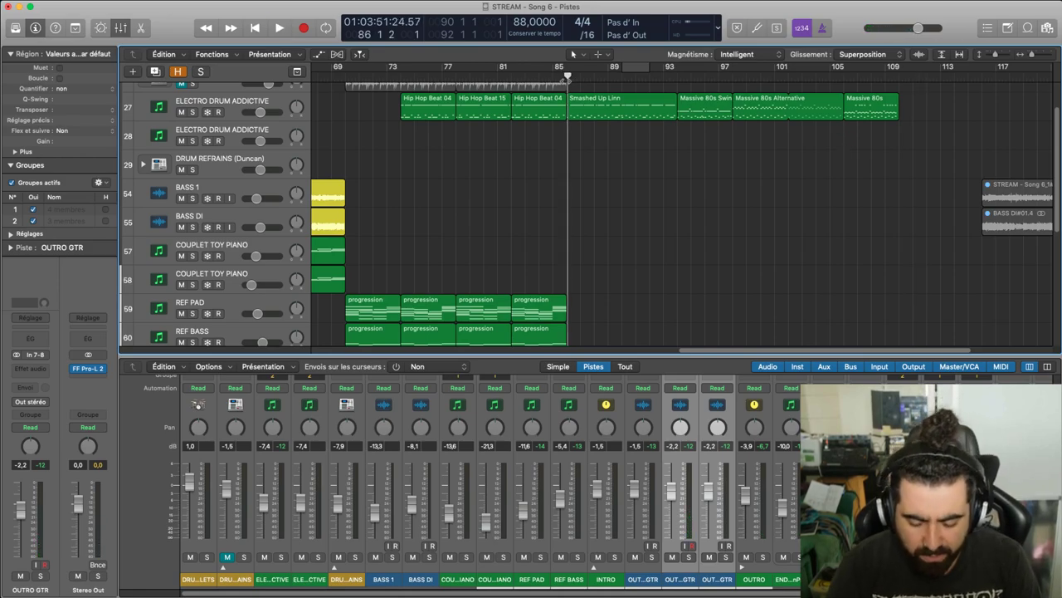
key(space)
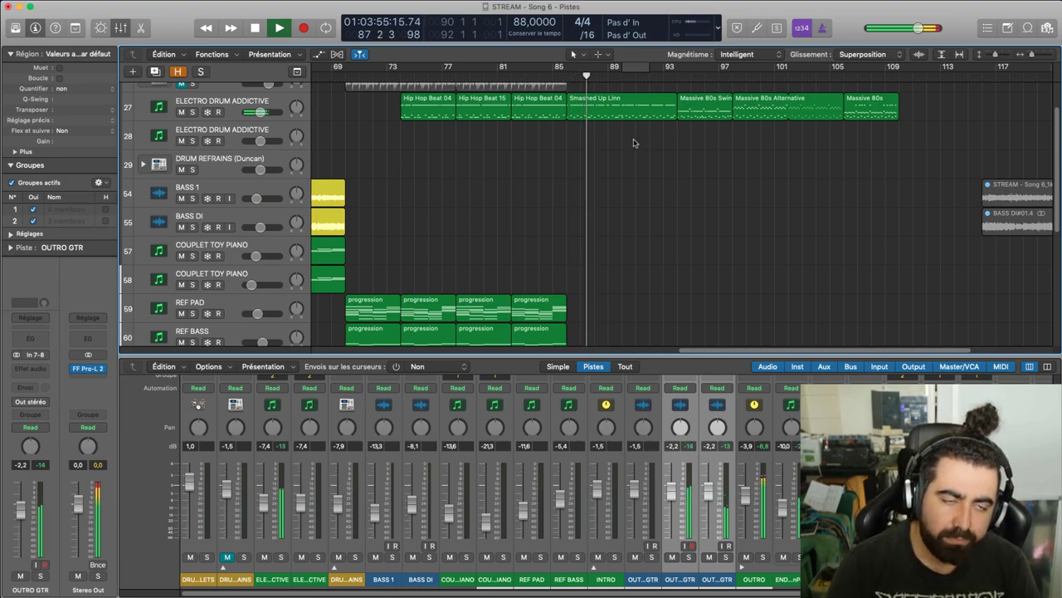
click(683, 78)
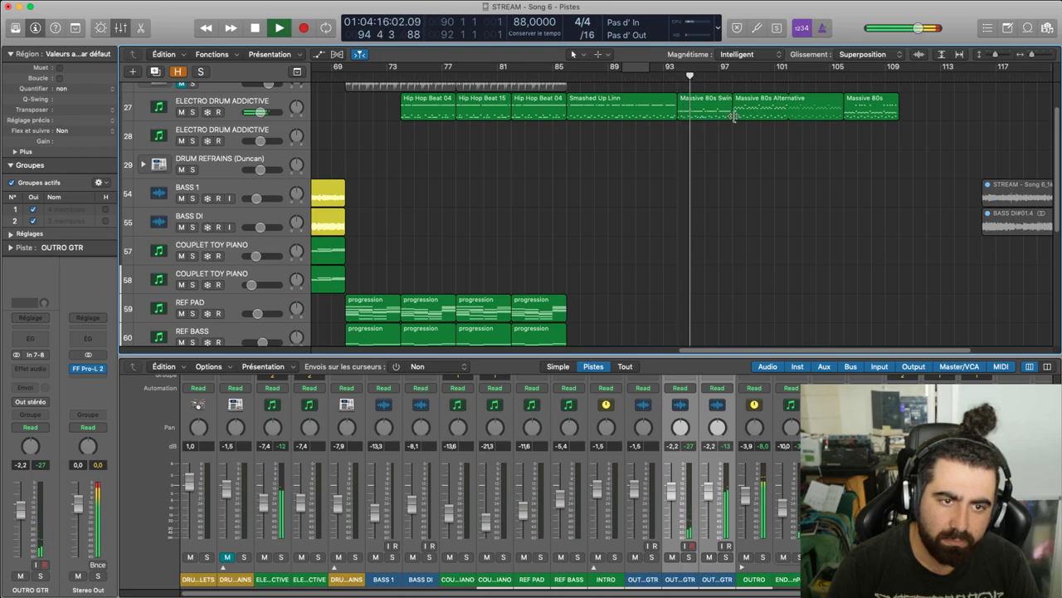
key(space)
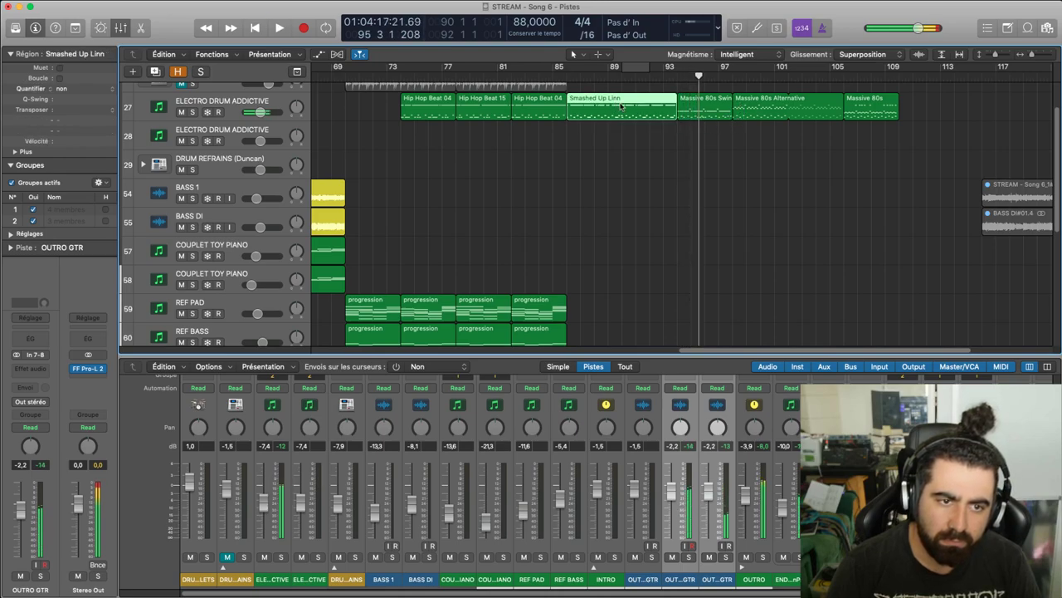
Swap Smashed Up Linn and Massive 80s Alternative on track 27, placing Alternative at bar 86 and Smashed Up Linn at bar 98
drag(622, 104, 969, 104)
click(732, 76)
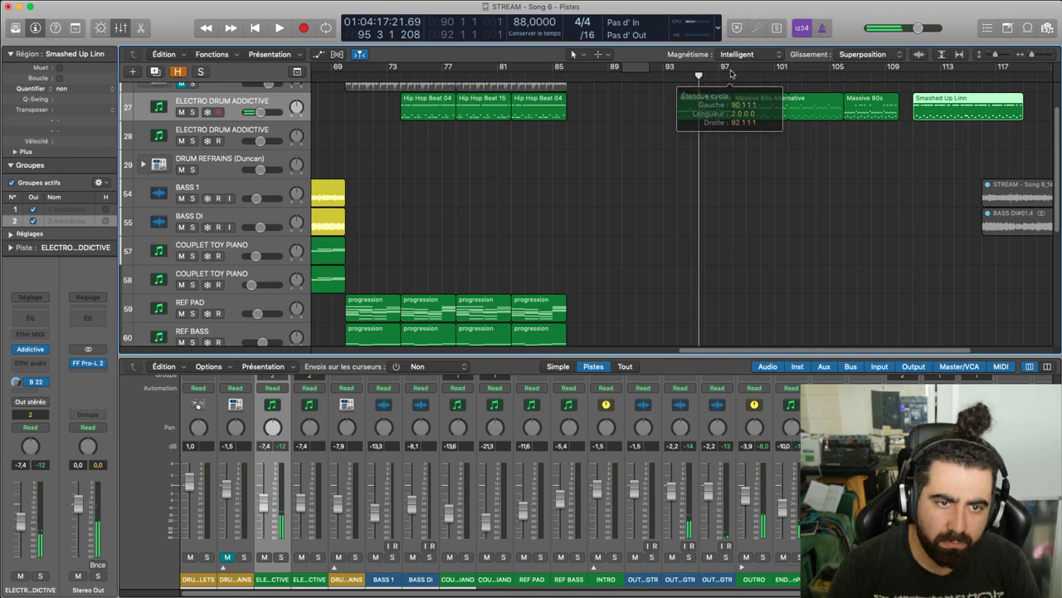
key(space)
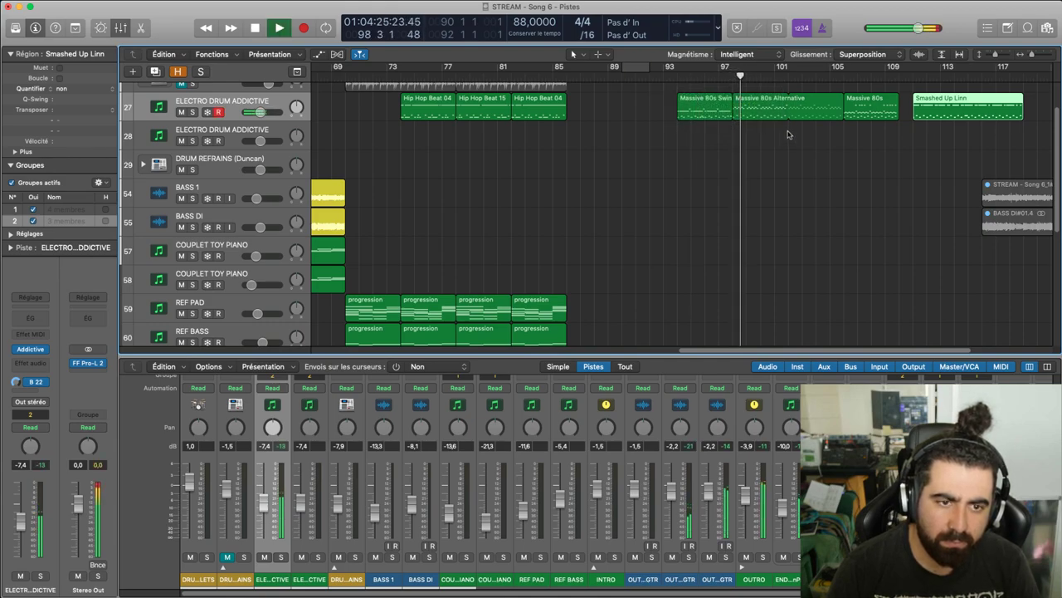
scroll(797, 174, down, 5)
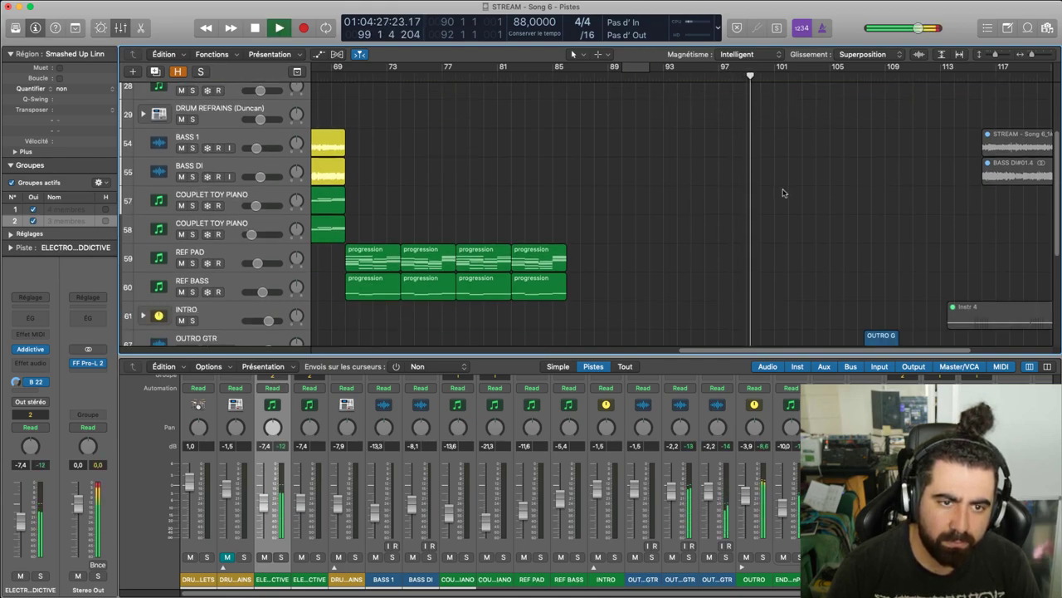
scroll(785, 191, up, 5)
drag(765, 156, 598, 156)
drag(939, 160, 759, 161)
click(719, 201)
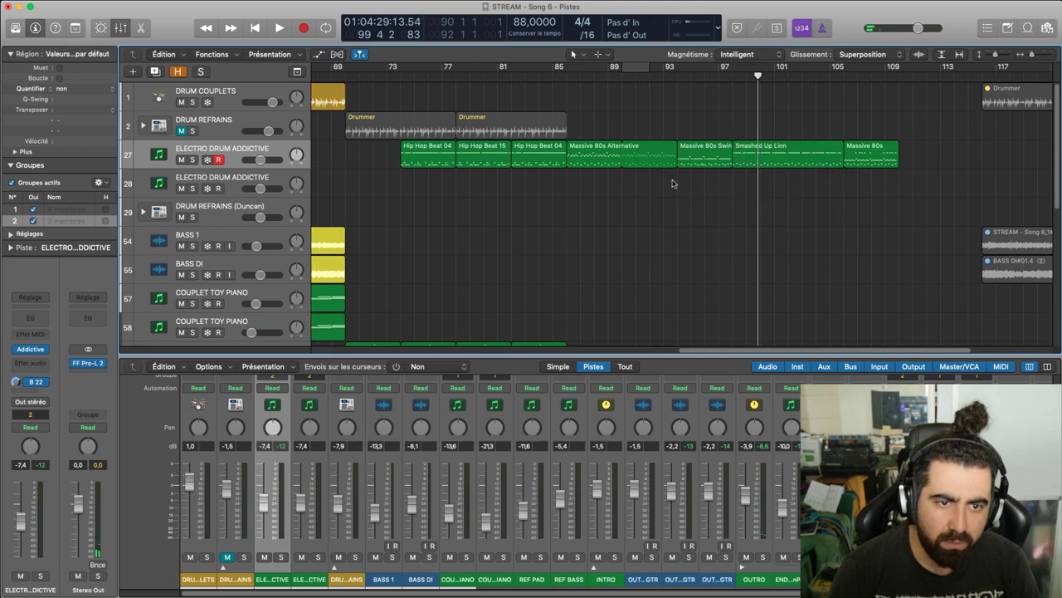
Play the reordered outro drums from bar 85 and make the track area slightly taller than the mixer
click(567, 80)
key(space)
click(551, 81)
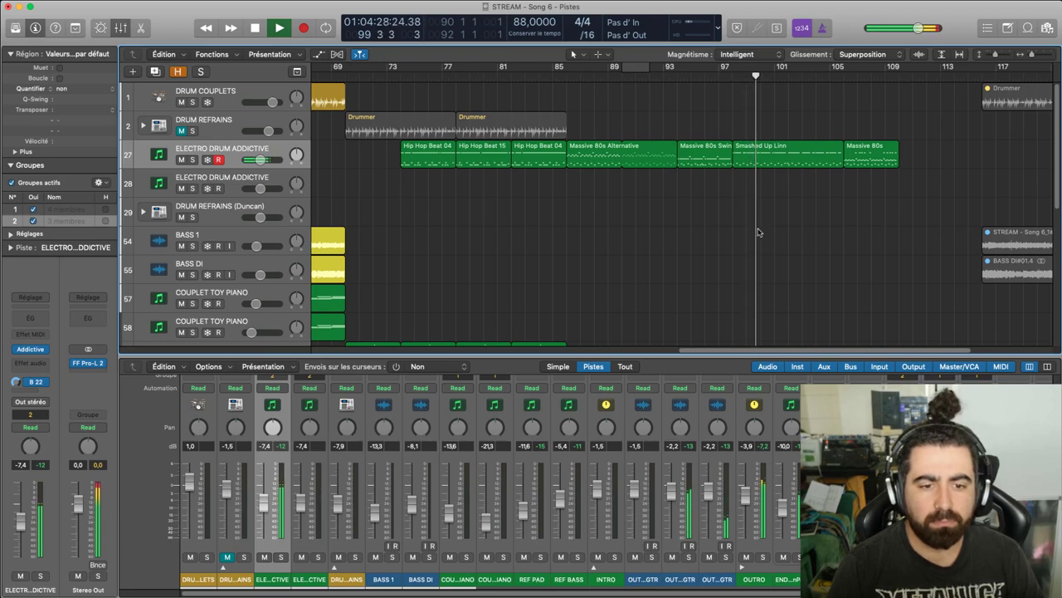
drag(753, 358, 745, 375)
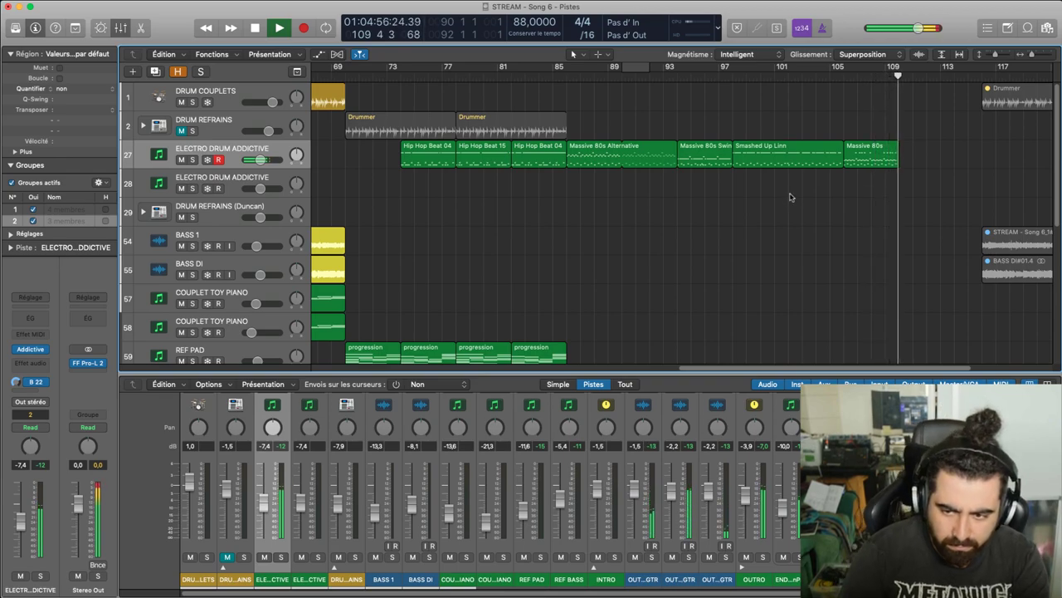
Split Smashed Up Linn at bar 102 and swap its second half with Massive 80s, placing them at bars 106 and 102
drag(778, 82, 786, 82)
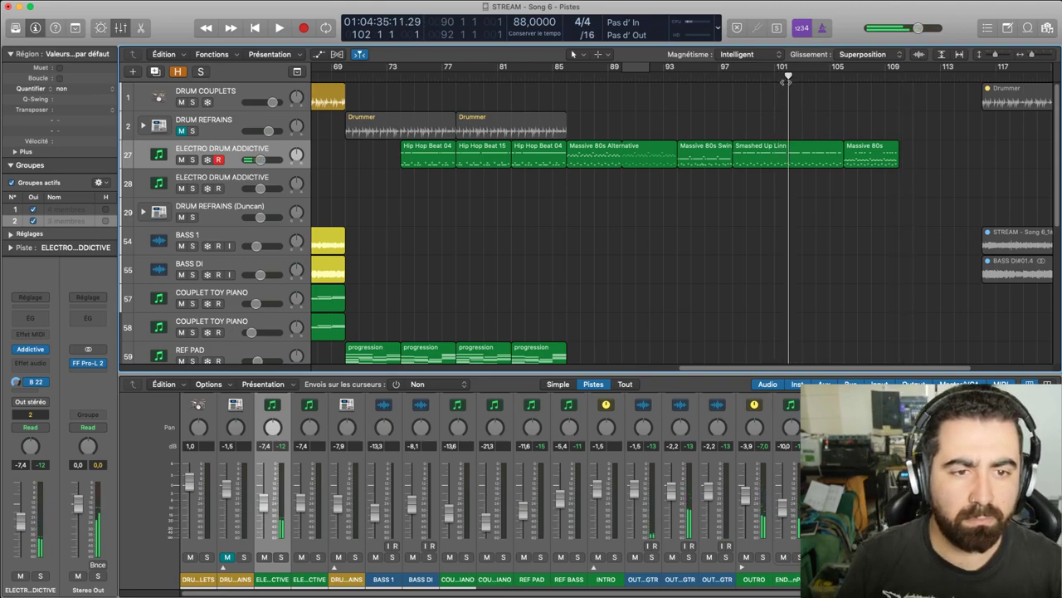
click(796, 161)
key(super+t)
click(814, 200)
drag(818, 159, 929, 160)
drag(912, 215, 835, 158)
Listen to the alternating Smashed Up Linn and Massive 80s regions from bar 100 to bar 110
click(762, 83)
key(space)
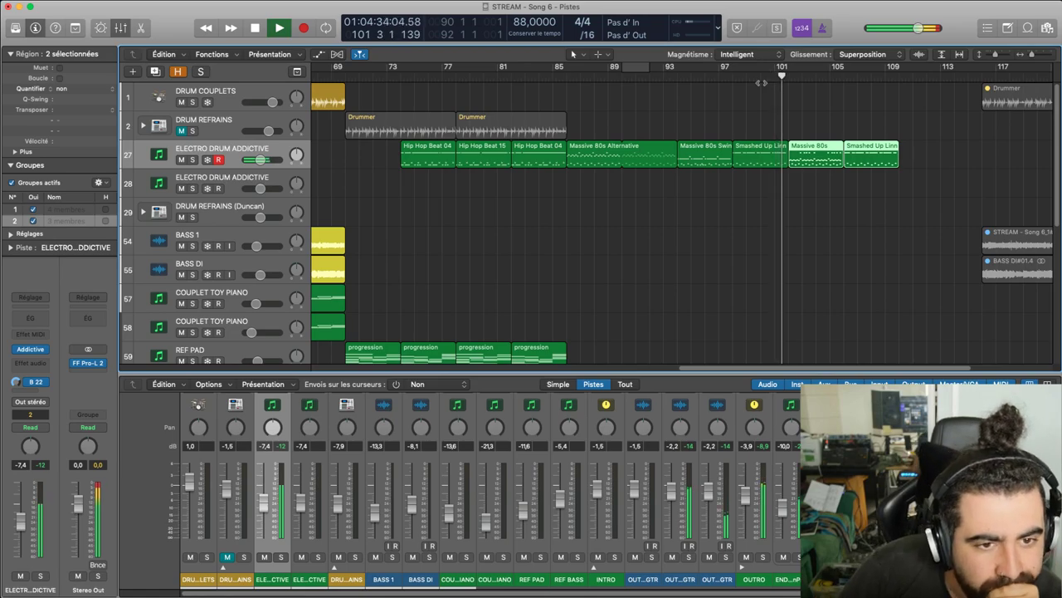
click(789, 193)
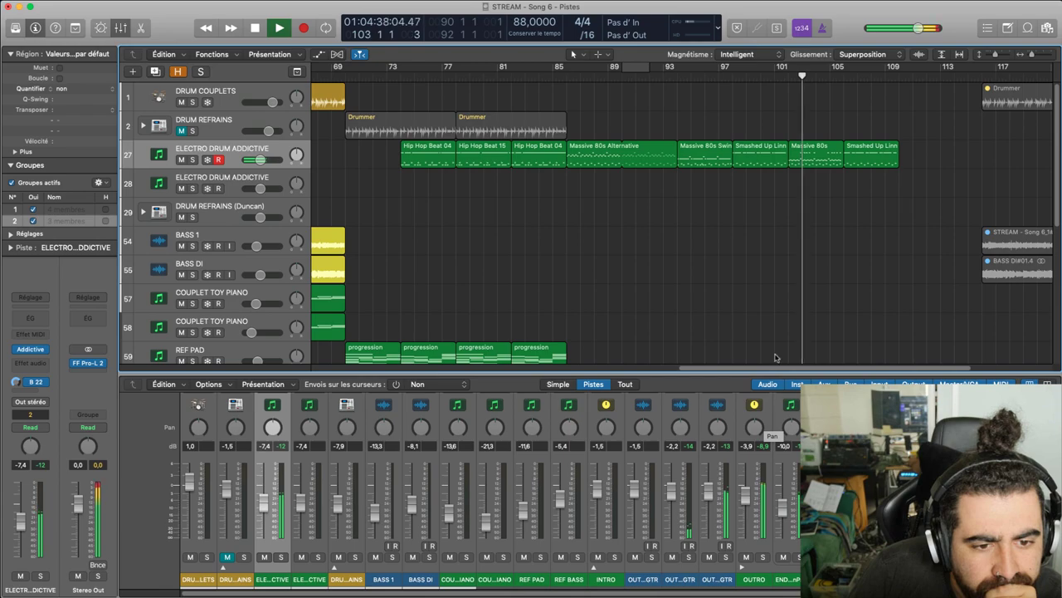
drag(771, 368, 785, 370)
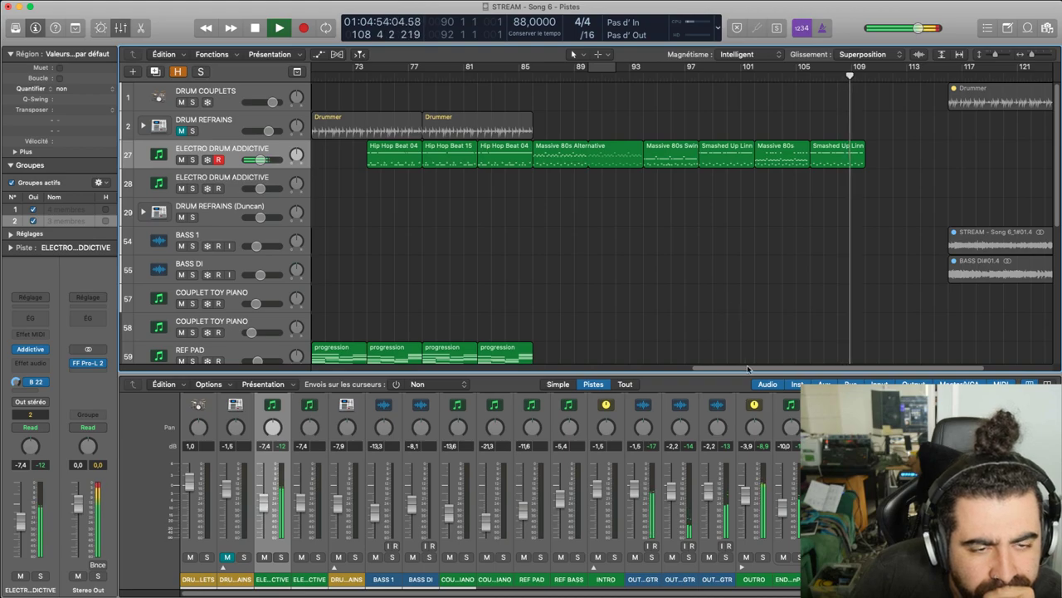
drag(748, 368, 734, 368)
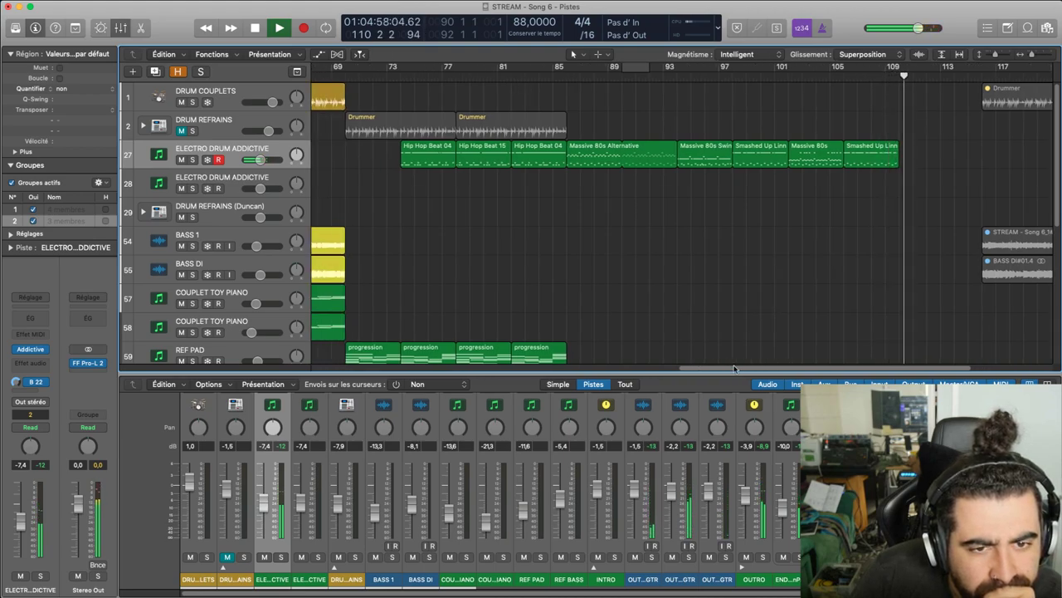
key(space)
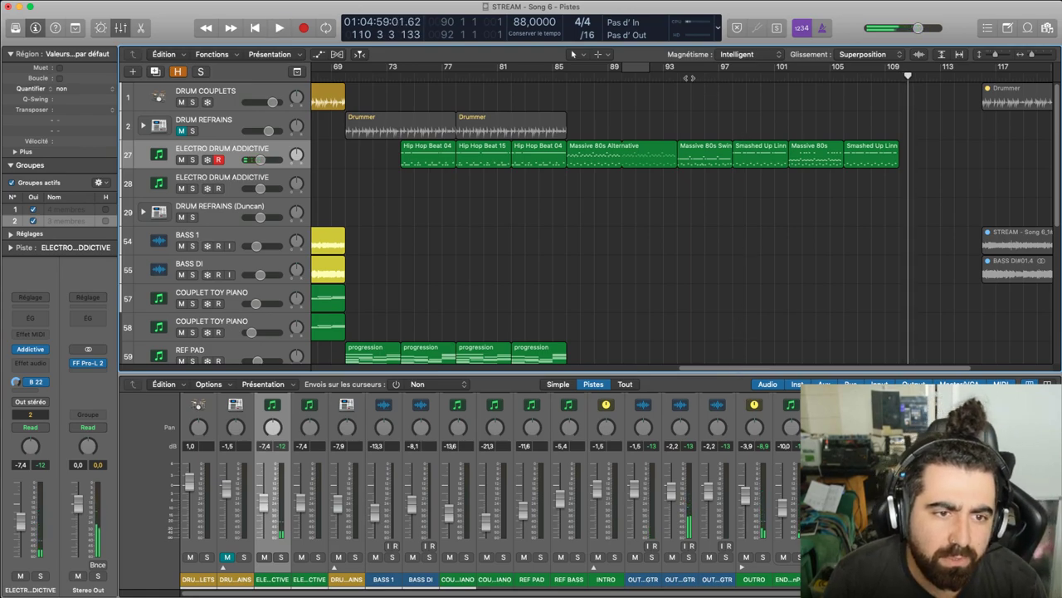
Play the whole outro twice from around bar 85 to judge the new drum order
click(673, 78)
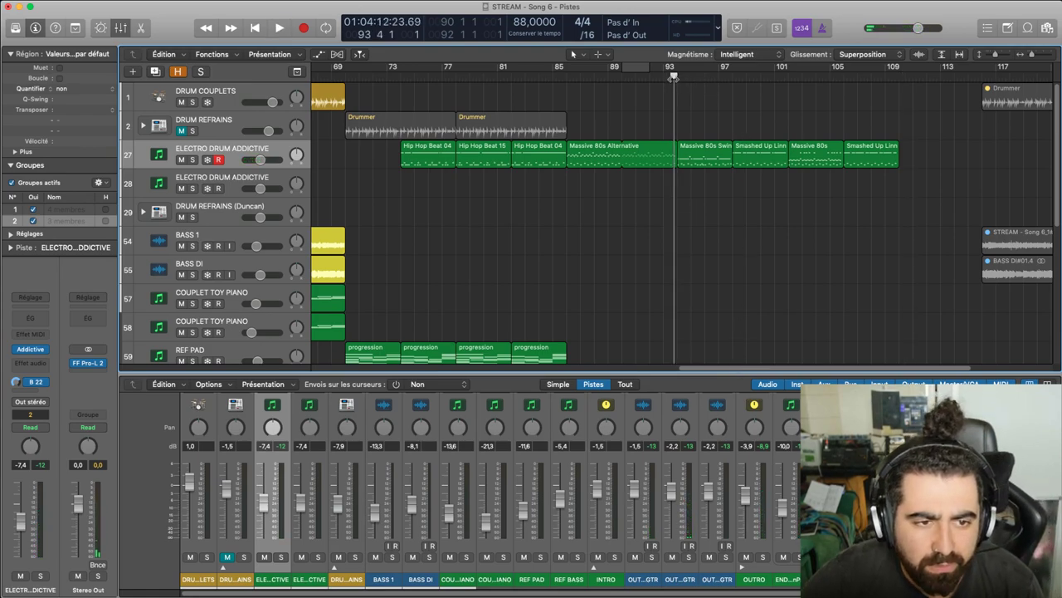
click(561, 77)
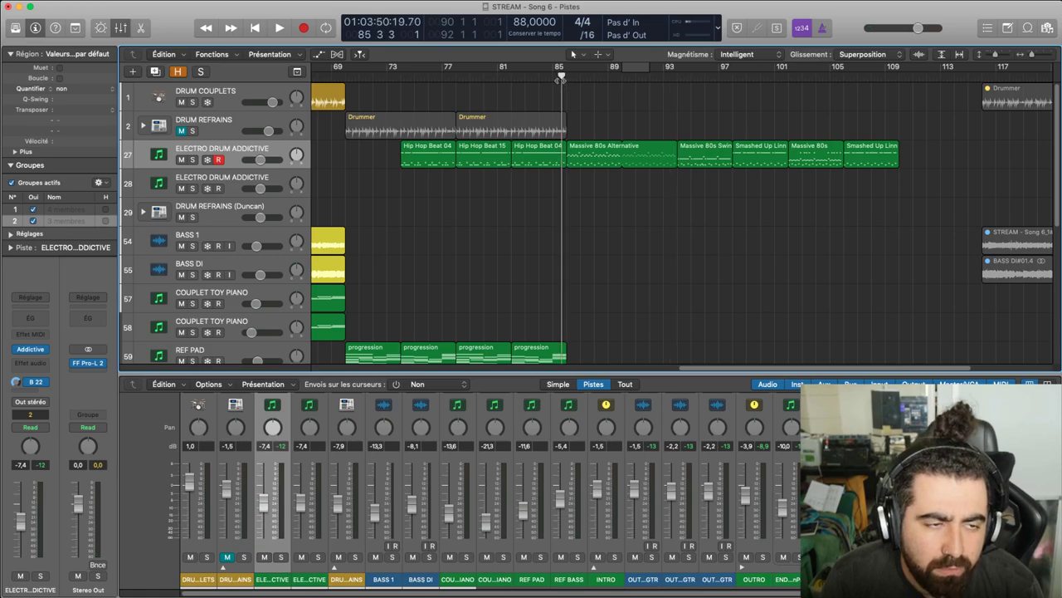
key(space)
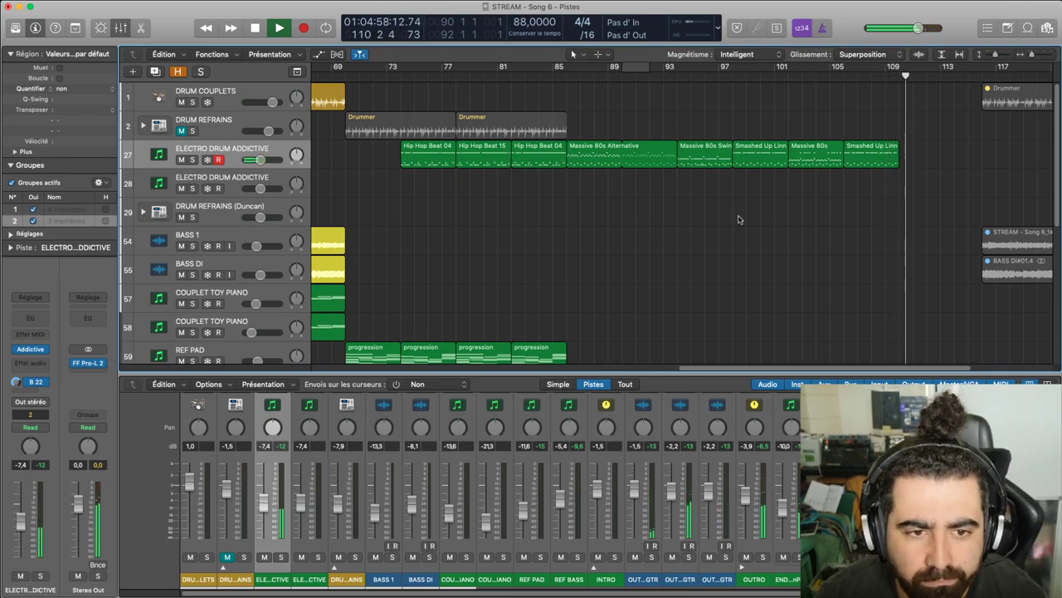
key(space)
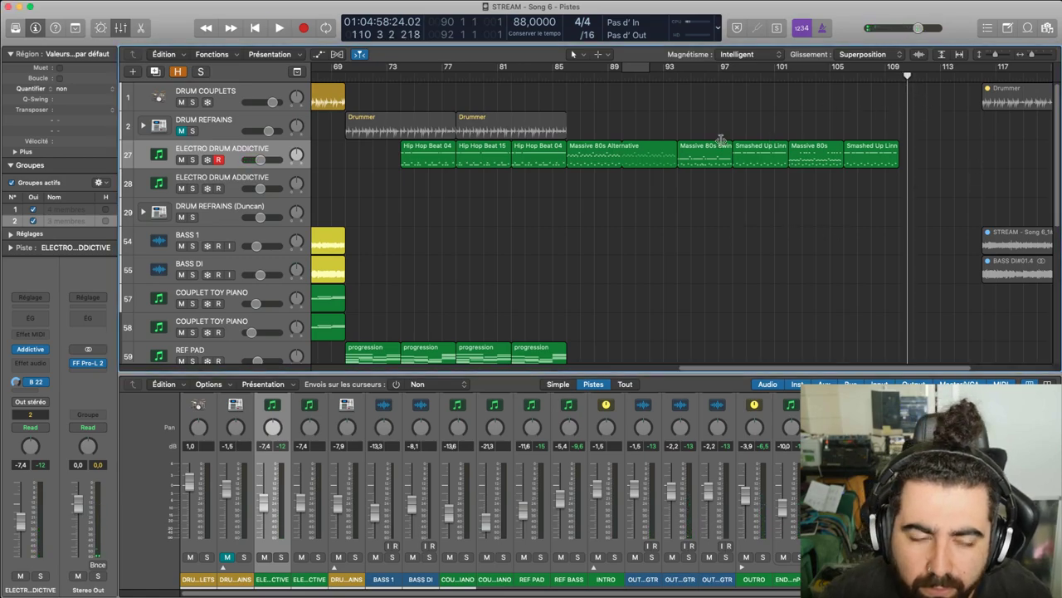
drag(597, 83, 571, 80)
key(space)
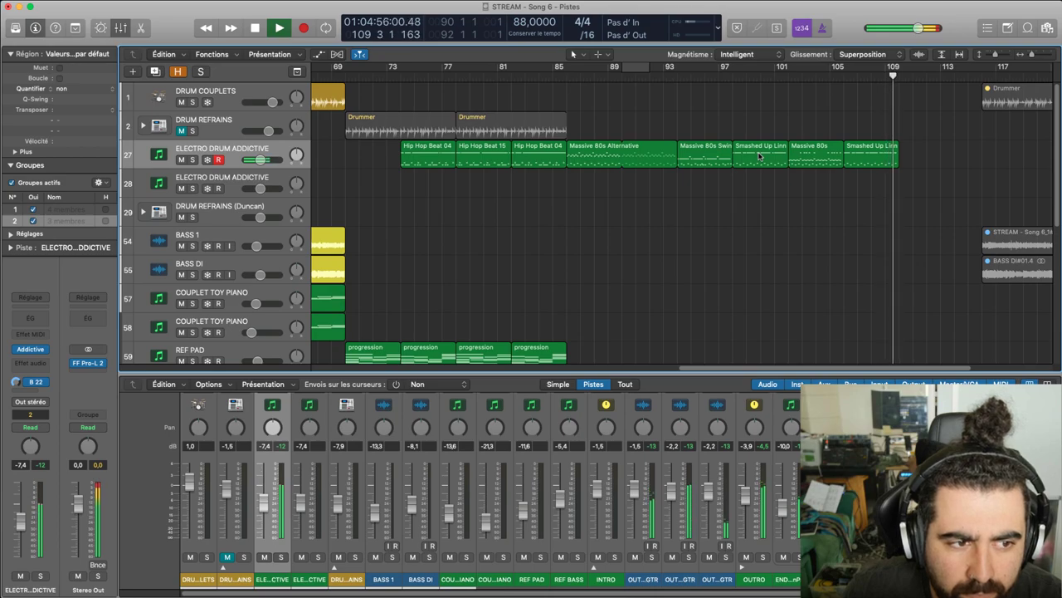
key(space)
Park the first Smashed Up Linn region on muted DRUM REFRAINS, extend Massive 80s Swing to bar 102, and play from bar 85
drag(758, 156, 790, 163)
click(673, 80)
click(557, 80)
key(space)
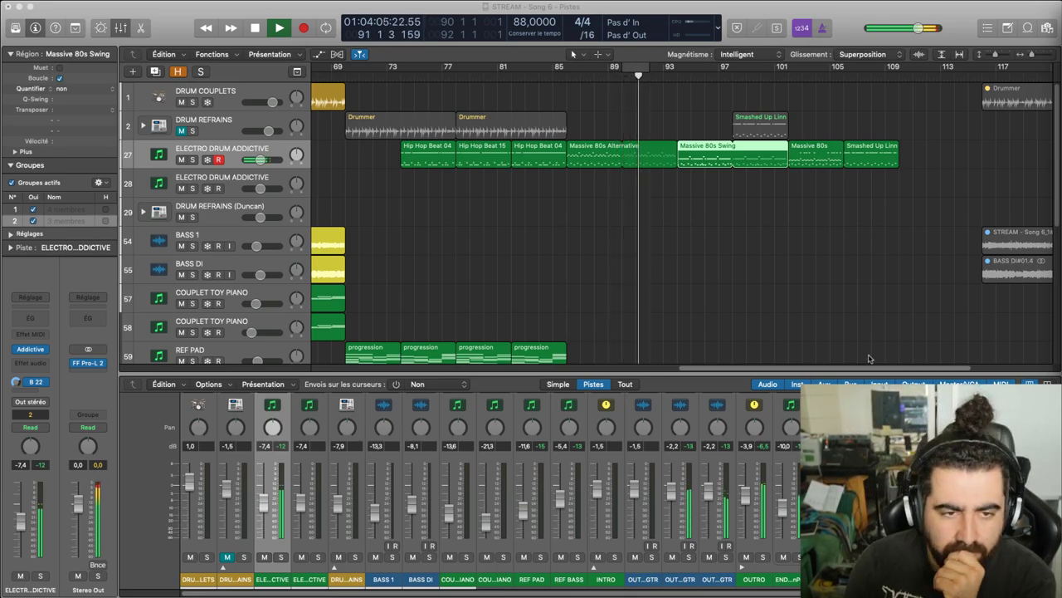
click(862, 291)
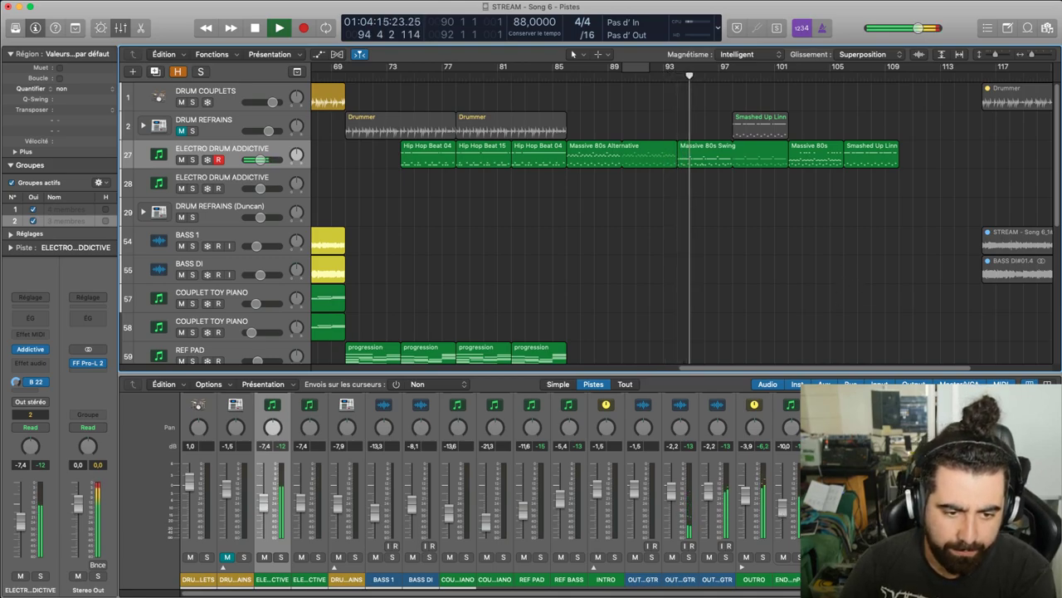
Reduce the level of OUTRO GTR tracks 68 and 69 together to -3.2 dB
drag(681, 584, 715, 583)
click(680, 498)
drag(672, 493, 671, 497)
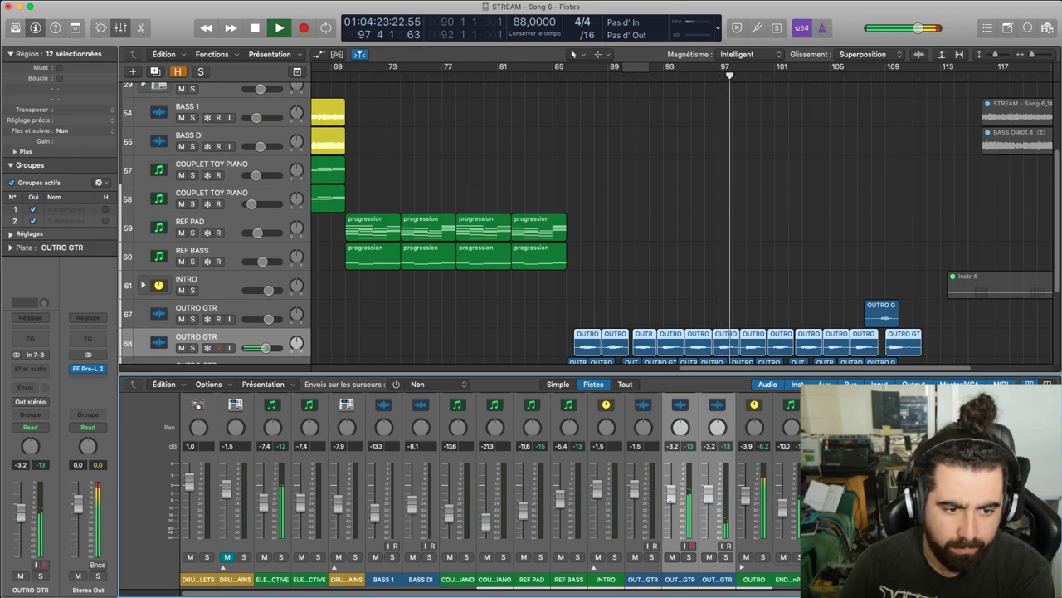
Stop playback and delete the Smashed Up Linn region at the end of the first ELECTRO DRUM ADDICTIVE track
click(678, 293)
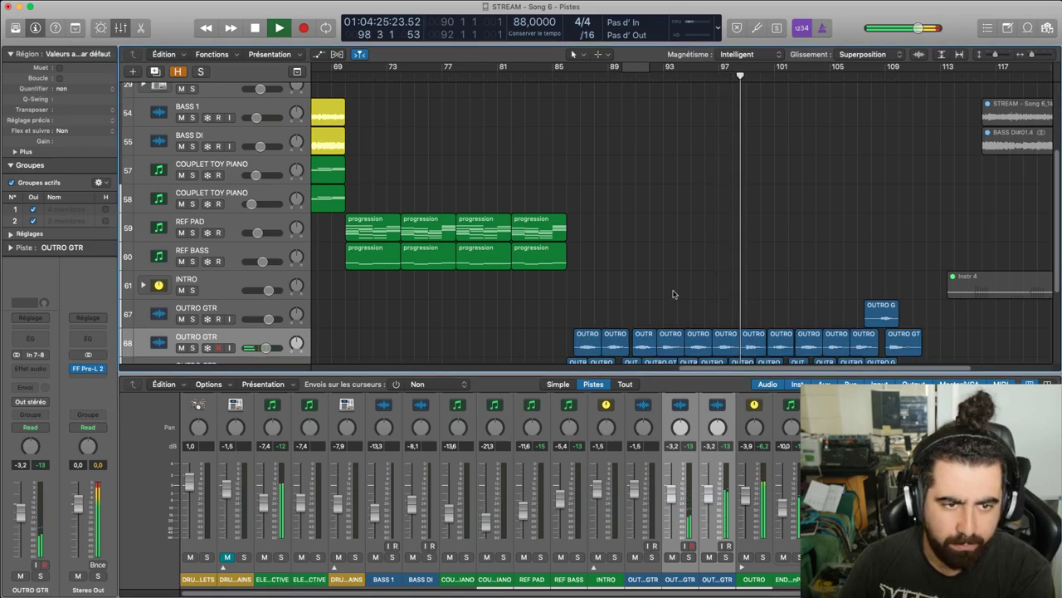
scroll(671, 282, up, 3)
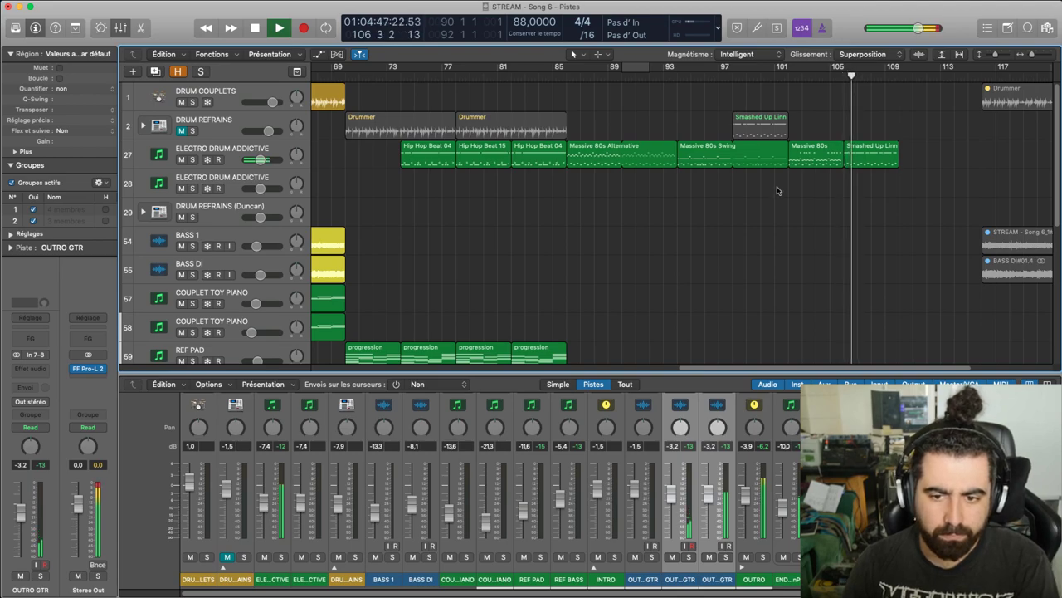
key(space)
click(884, 162)
key(Delete)
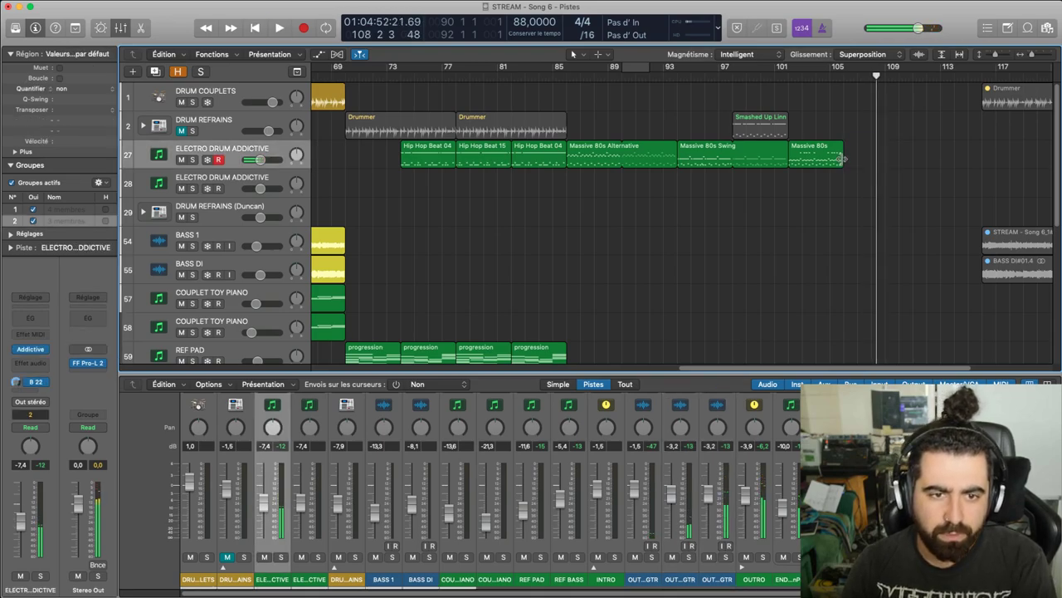
Loop the last Massive 80s region on the ELECTRO DRUM ADDICTIVE track up to bar 110 and play from its start
drag(847, 151, 903, 152)
click(880, 124)
click(790, 78)
key(space)
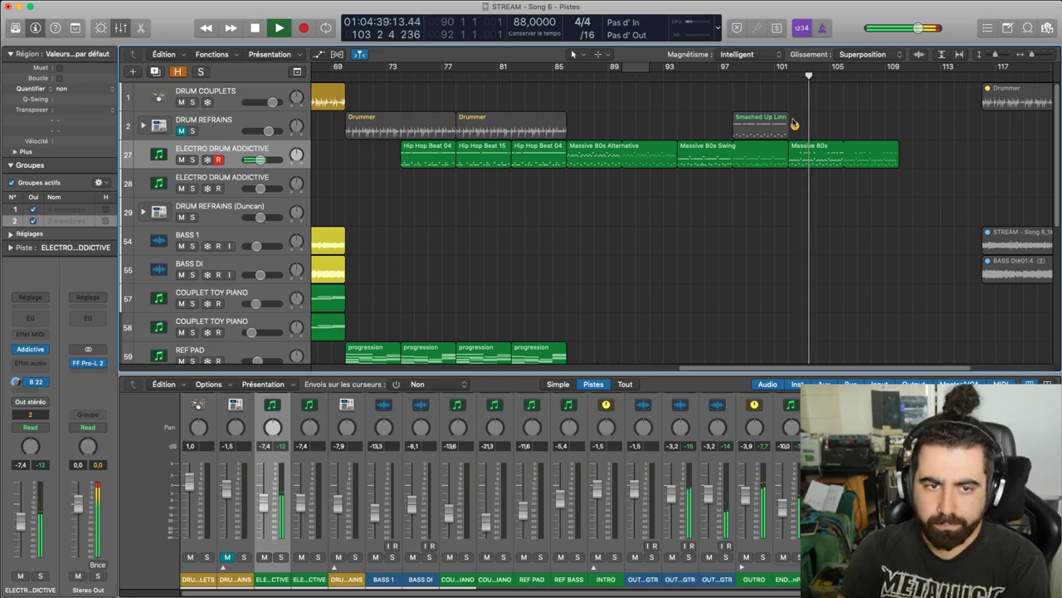
Hide the mixer and look over the arrangement from the early sections to the outro during playback
key(x)
scroll(866, 251, down, 1)
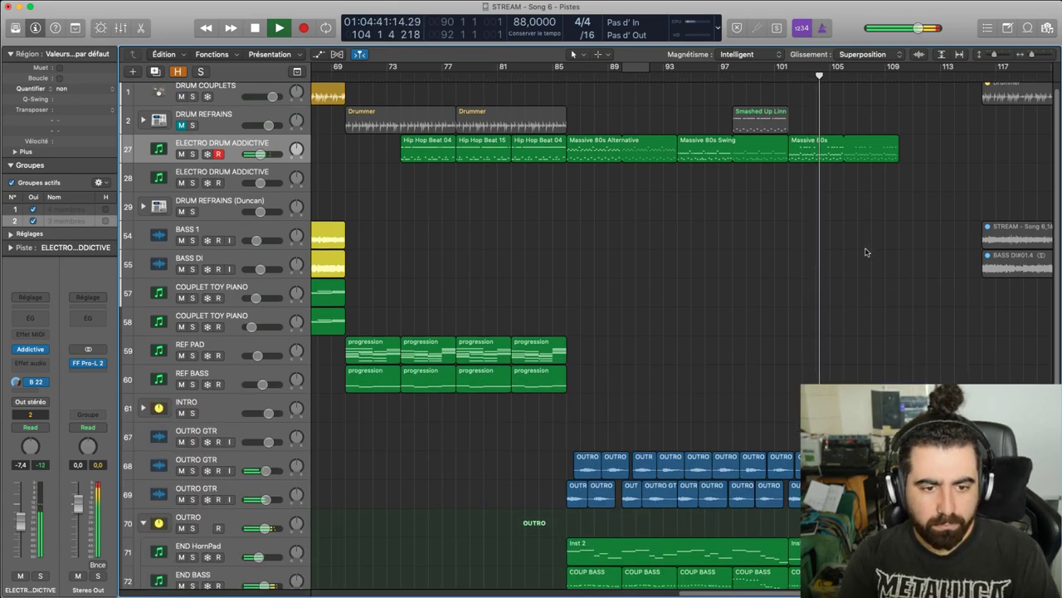
scroll(865, 251, down, 1)
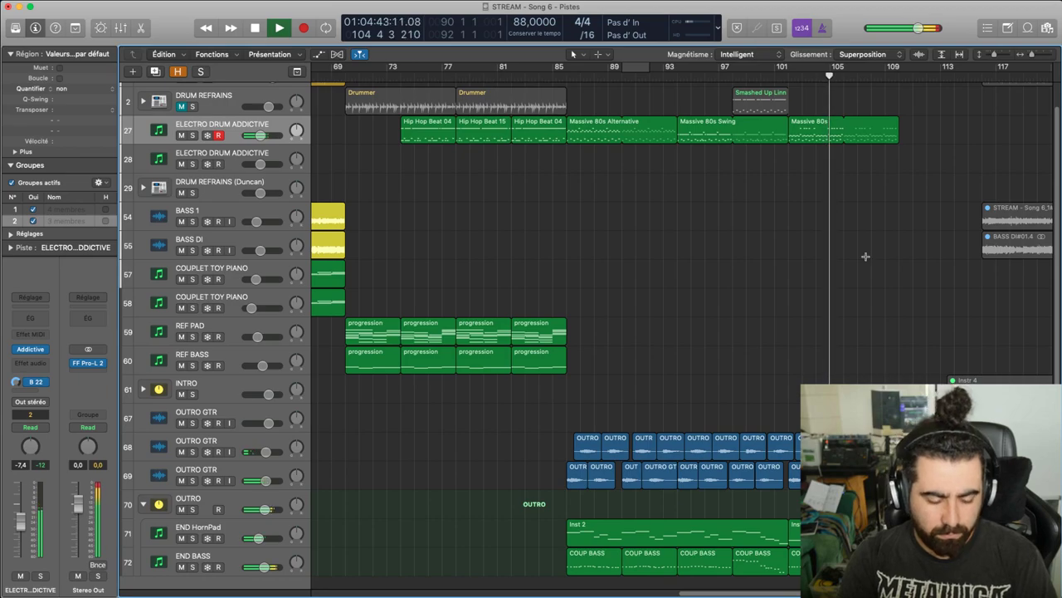
scroll(547, 570, left, 15)
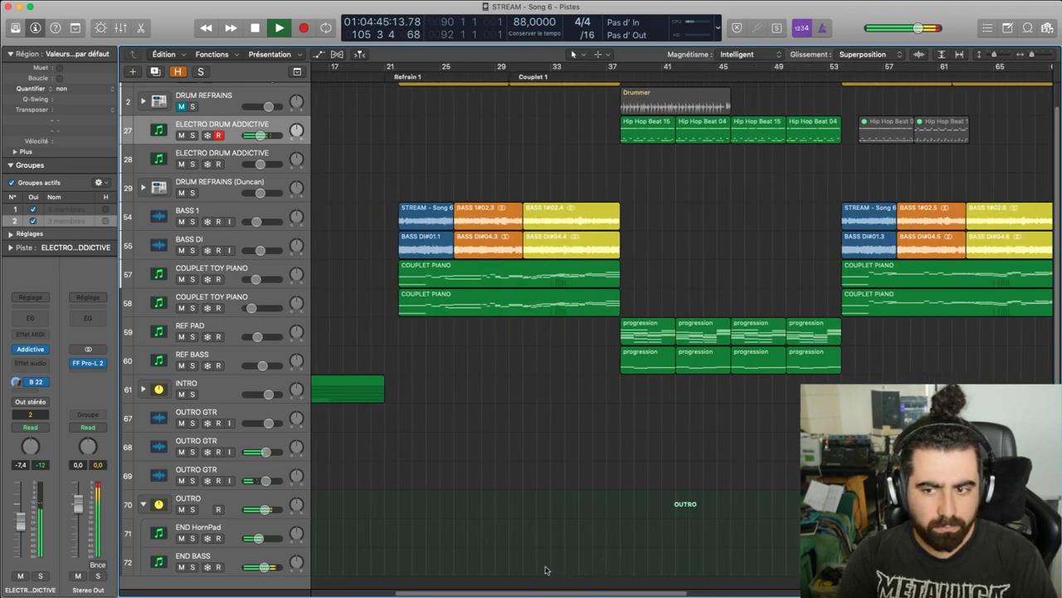
scroll(498, 562, left, 5)
scroll(405, 546, right, 15)
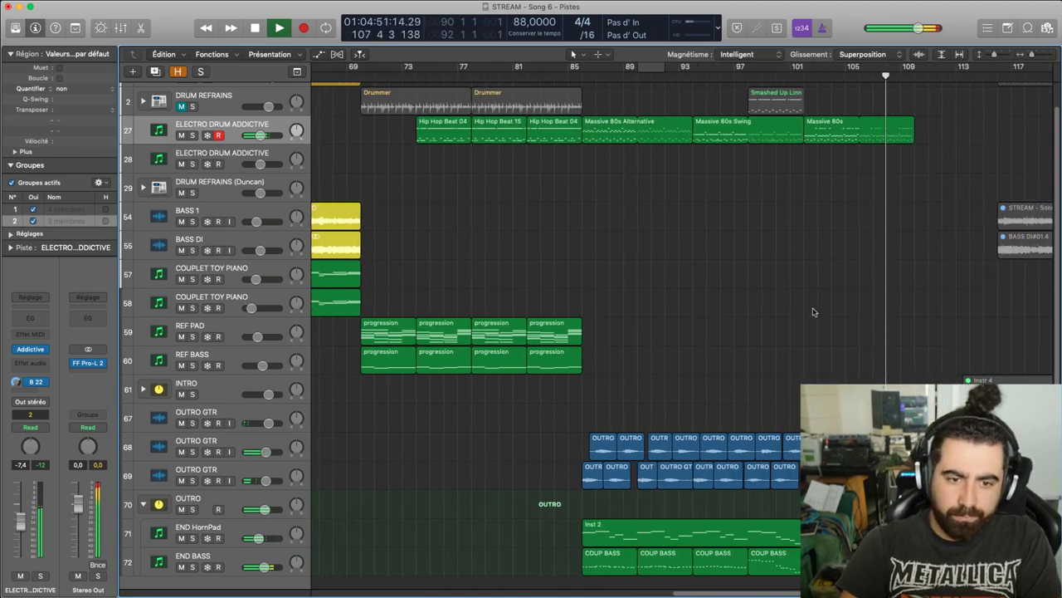
scroll(581, 332, right, 10)
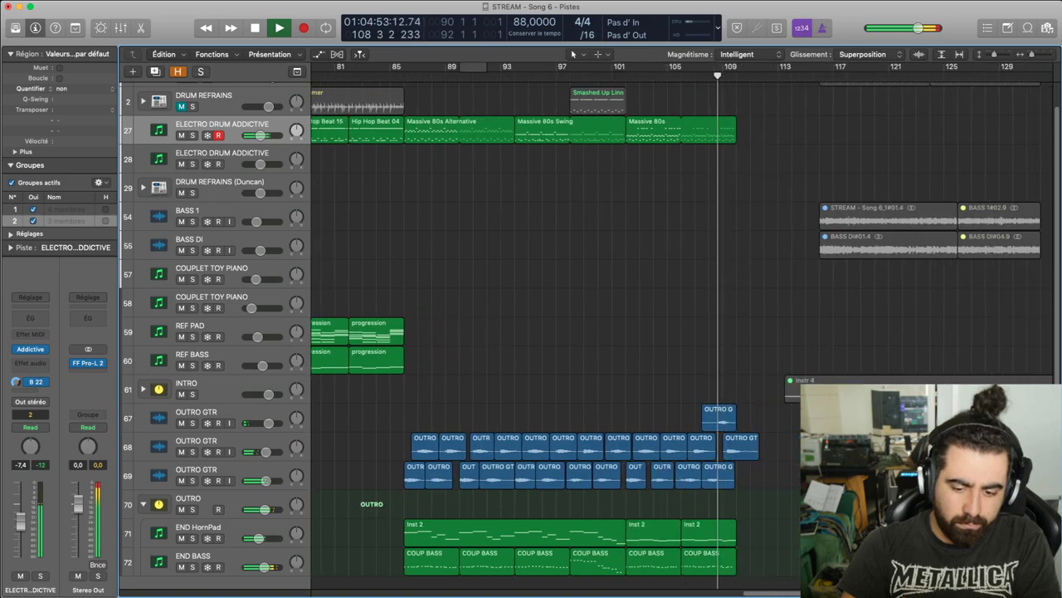
scroll(804, 247, left, 10)
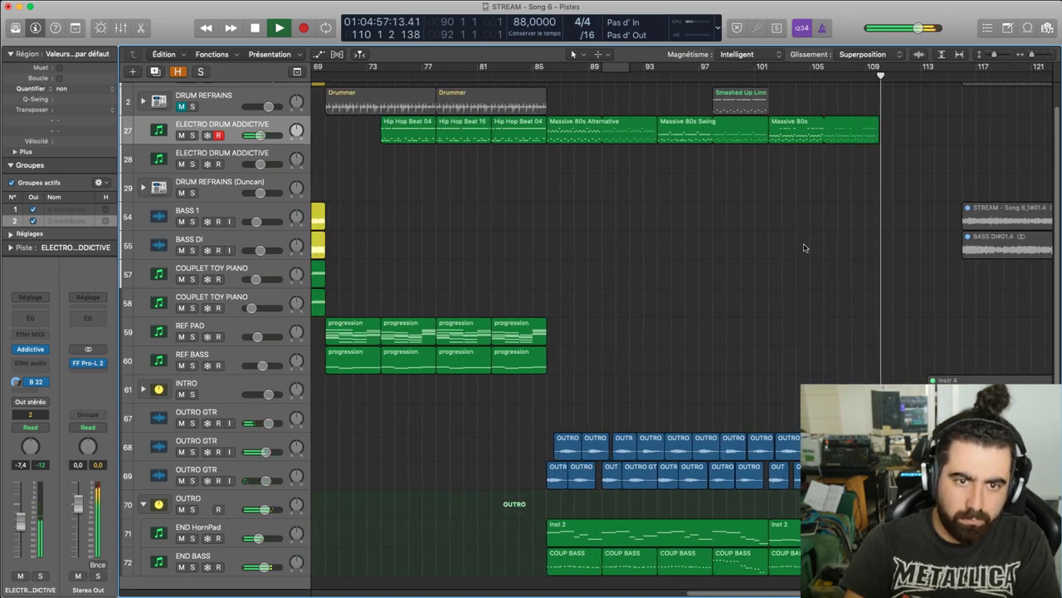
Play the song from the beginning with the whole arrangement fitted to the window and the inspector hidden
key(Return)
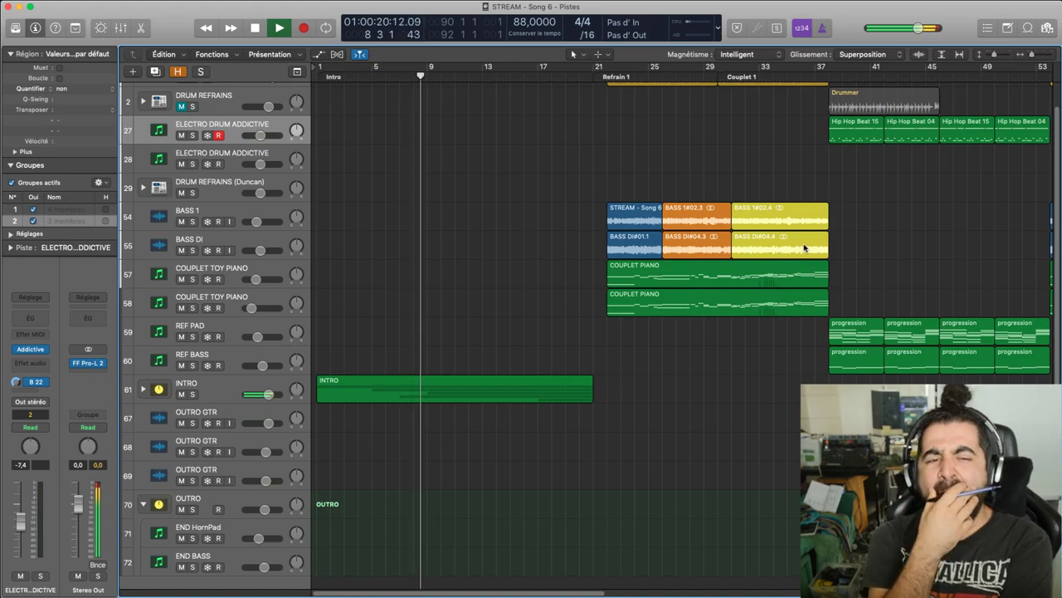
click(942, 54)
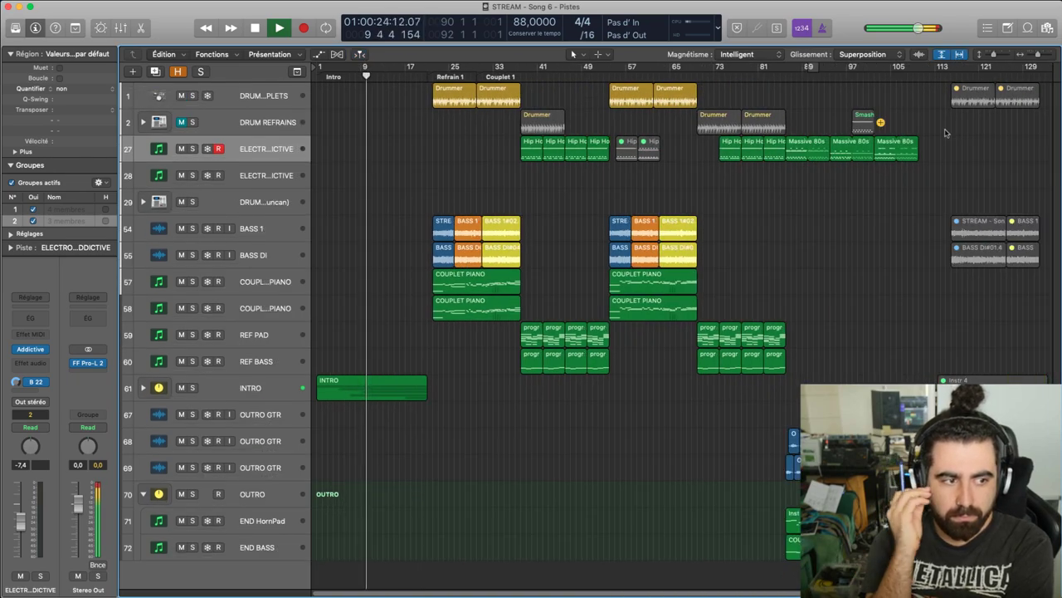
key(i)
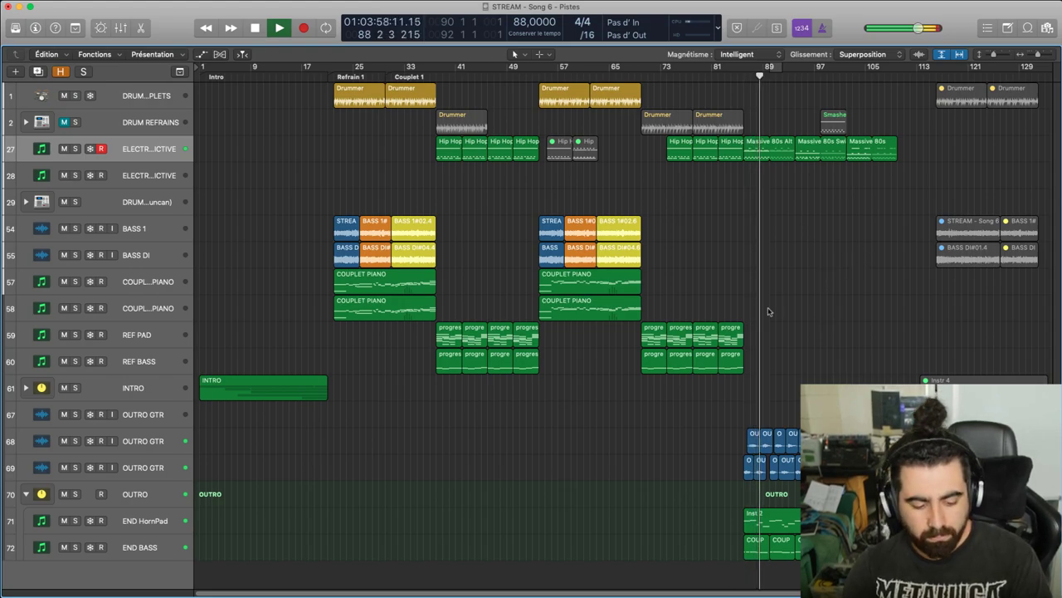
Show the mixer and set the two grouped OUTRO GTR channels to -3.8 dB
key(x)
drag(554, 495, 555, 499)
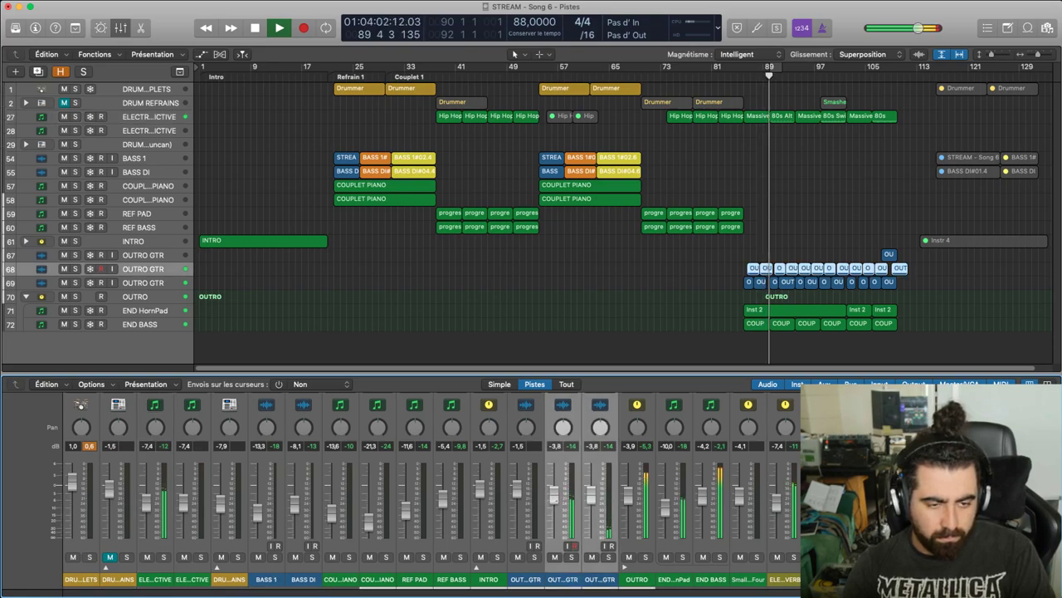
Lower the END BASS channel to -7.8 dB, muting and unmuting it to compare the outro with and without it
click(719, 449)
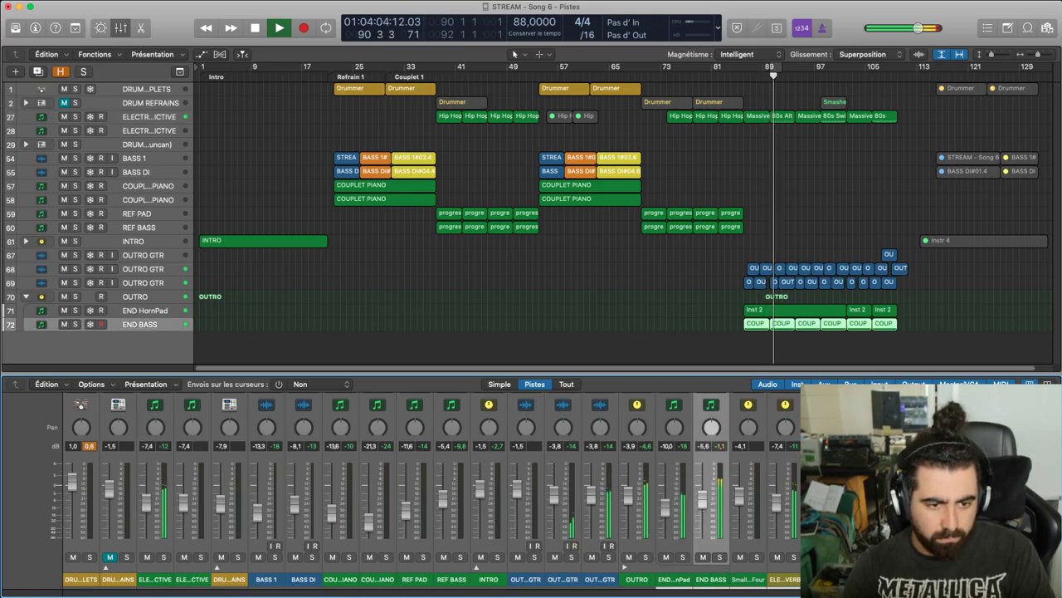
click(704, 557)
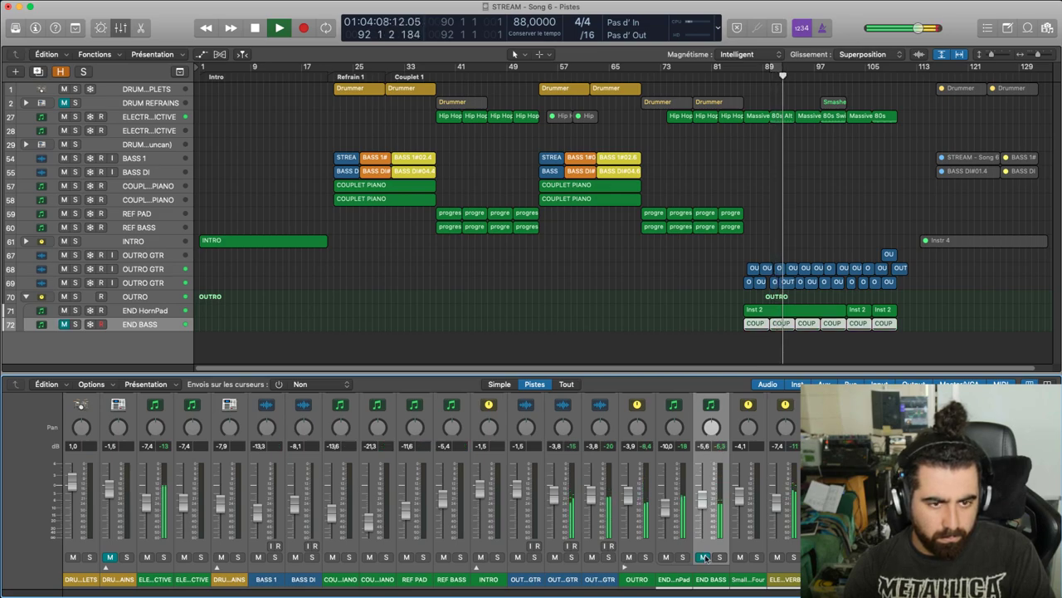
click(704, 557)
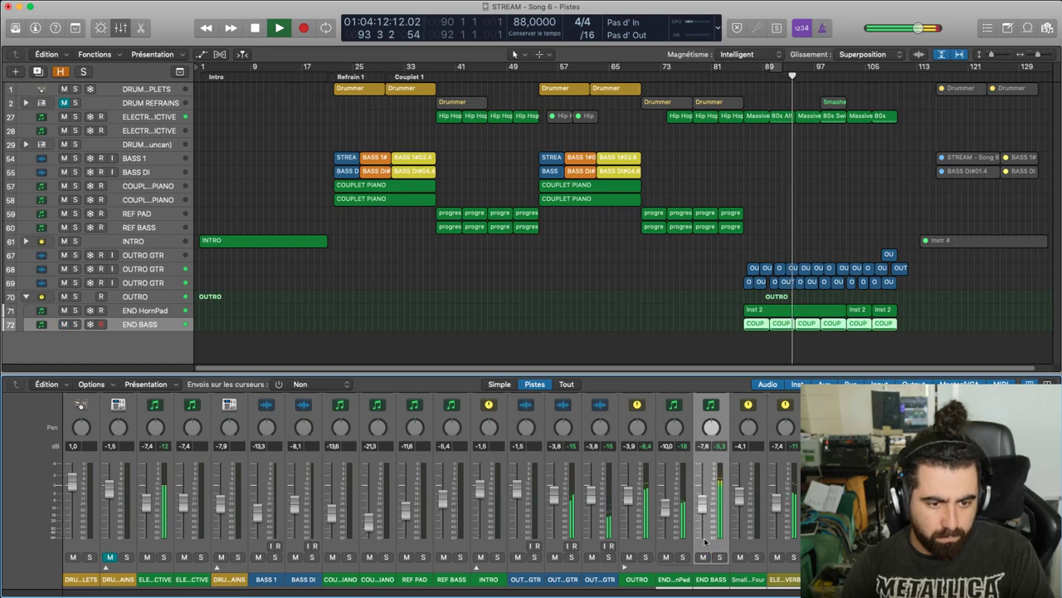
click(676, 305)
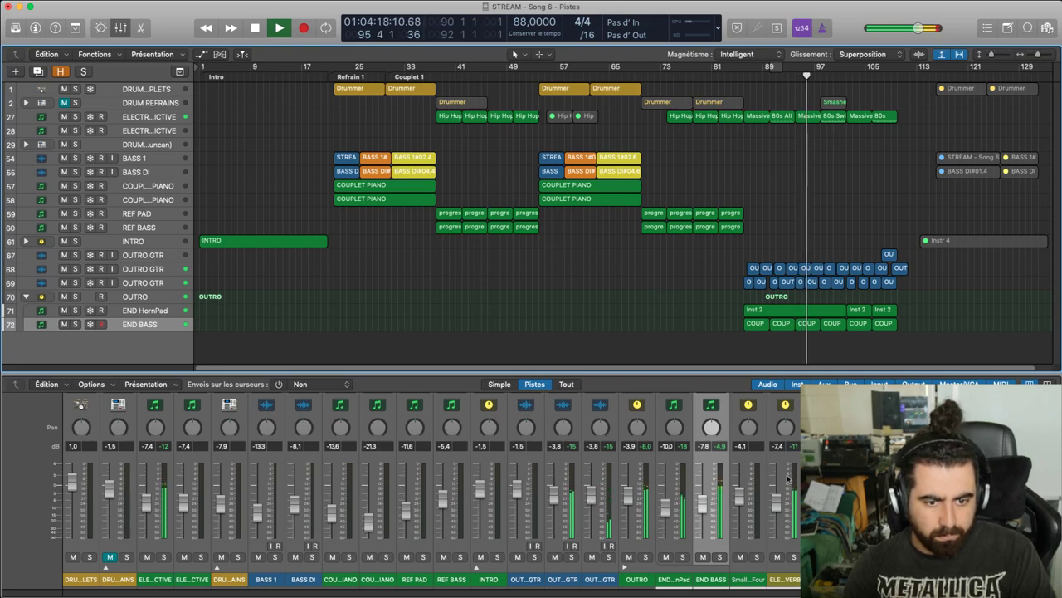
Lower the two grouped OUTRO GTR channels to -5.0 dB
click(582, 585)
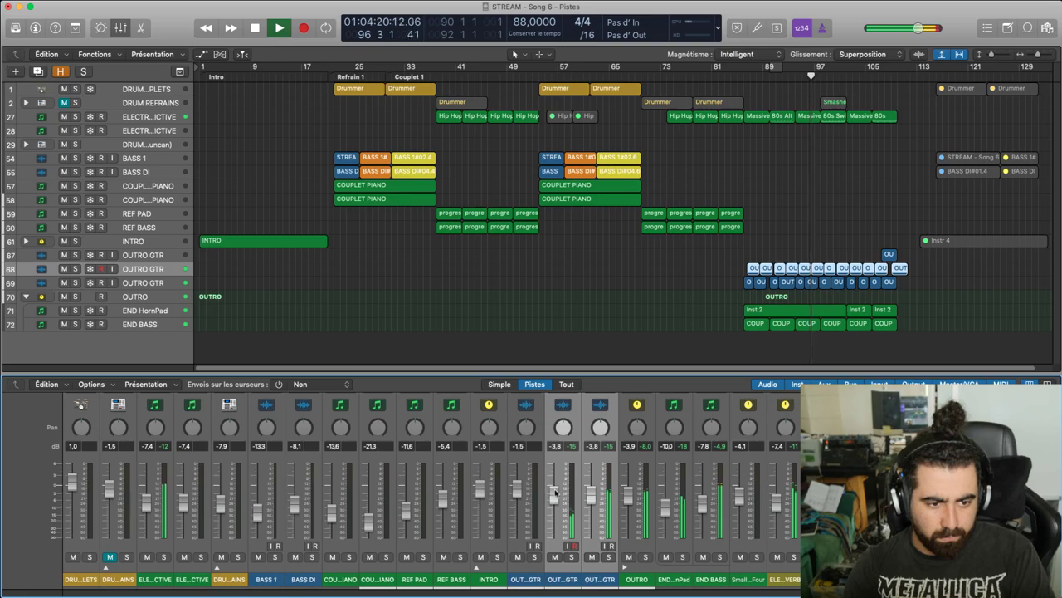
click(607, 585)
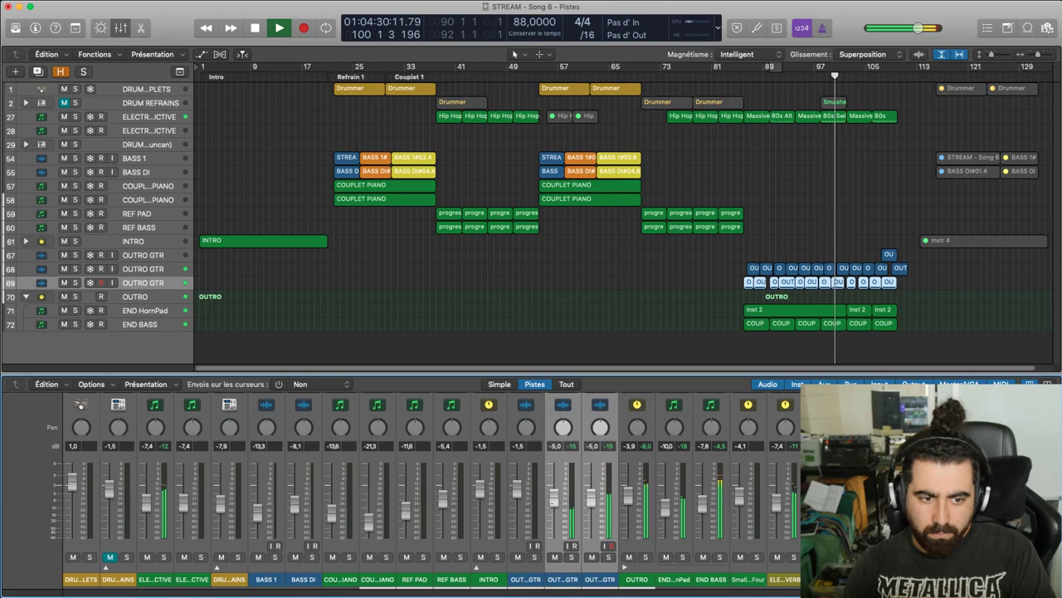
key(Down)
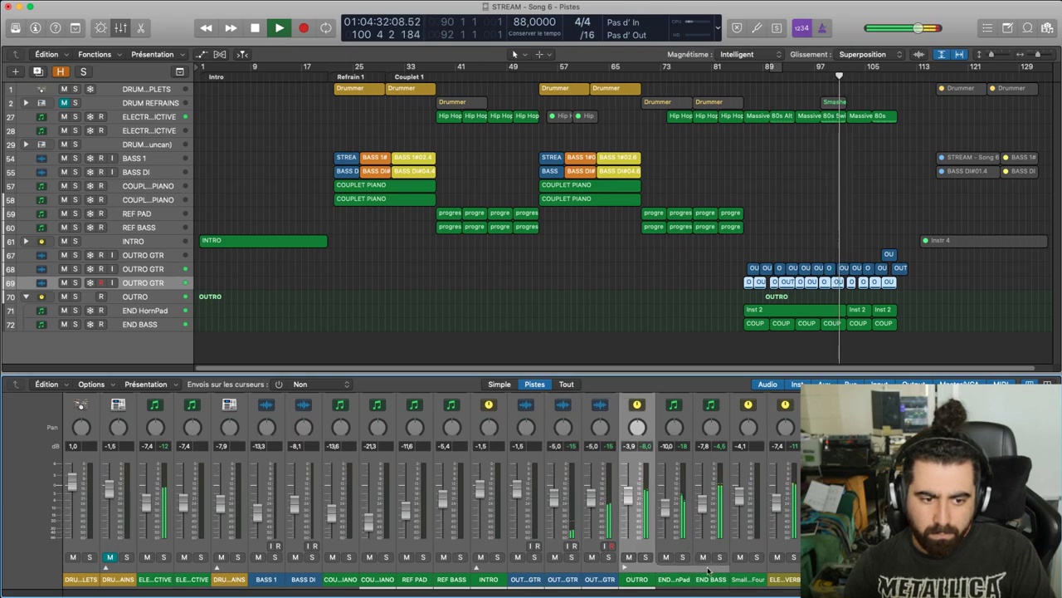
Set the END BASS channel to -7.6 dB and the two grouped OUTRO GTR channels to -3.7 dB
click(712, 580)
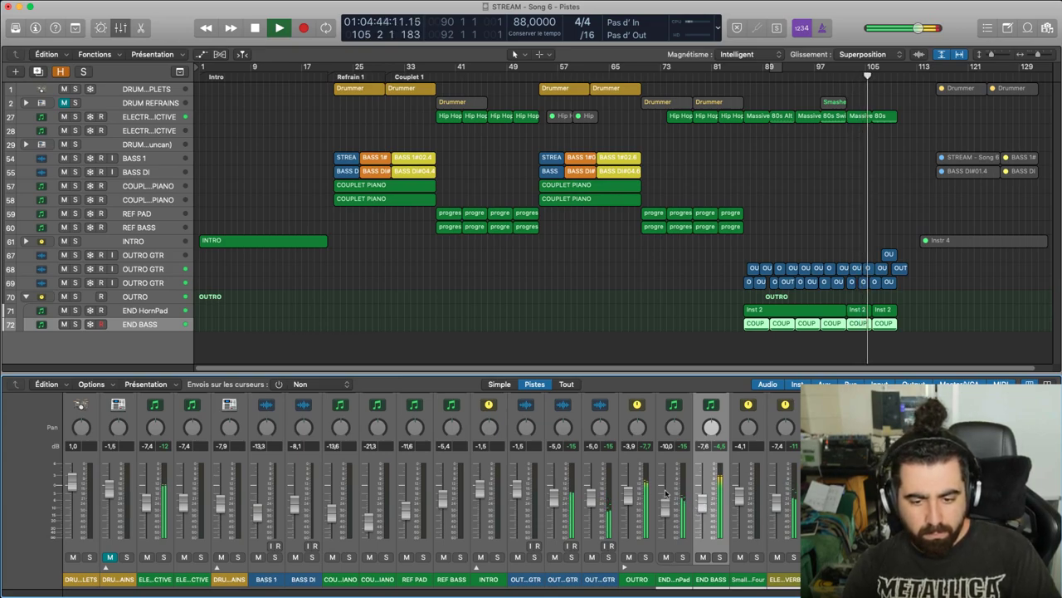
click(584, 580)
drag(586, 584, 596, 583)
drag(555, 499, 555, 496)
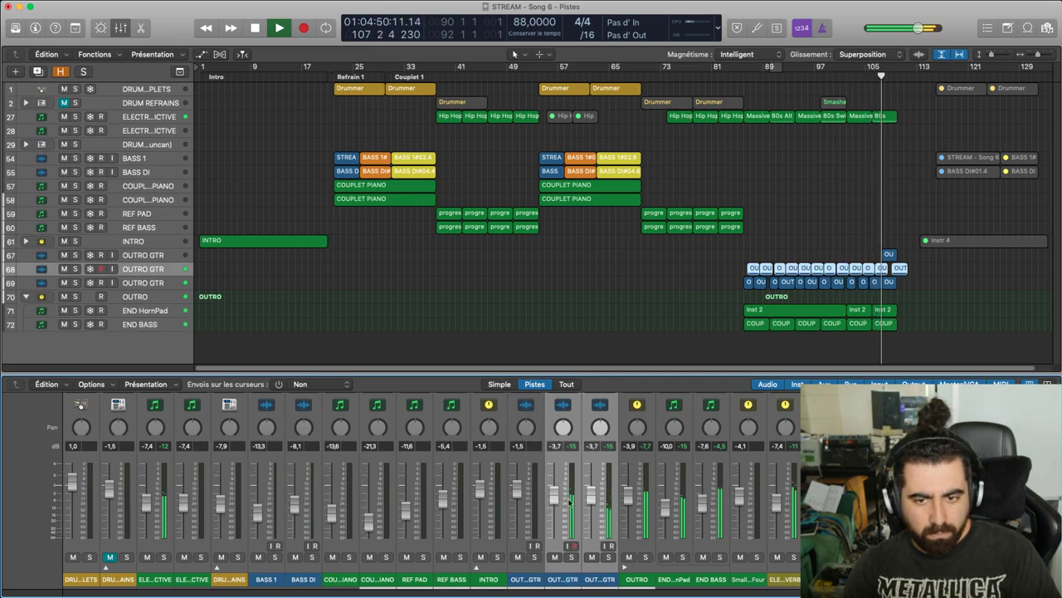
Stop playback and set a cycle range over the outro from bar 86 to bar 110
click(718, 578)
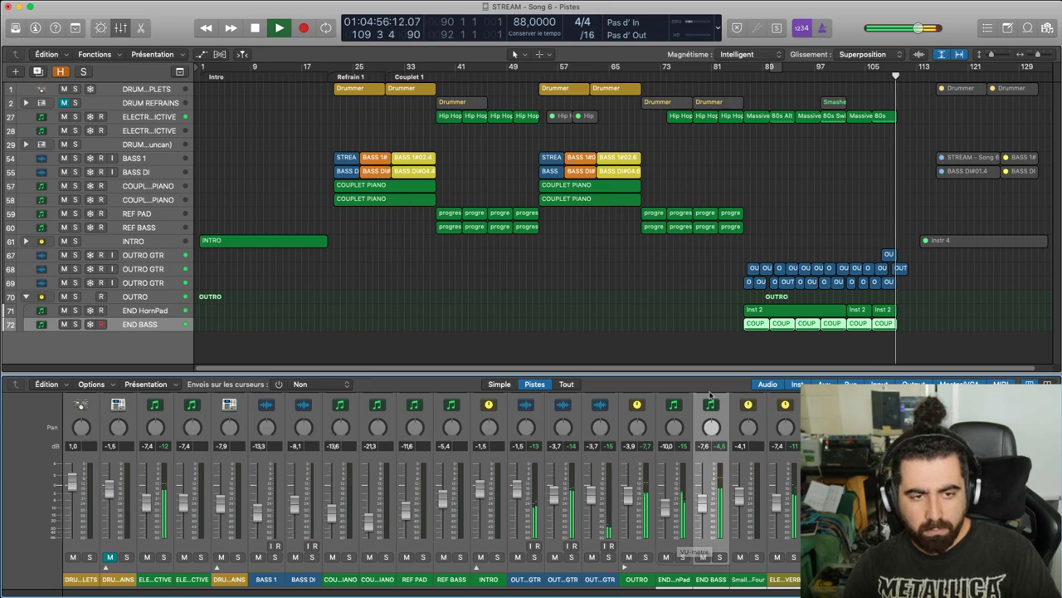
click(690, 342)
drag(712, 370, 797, 357)
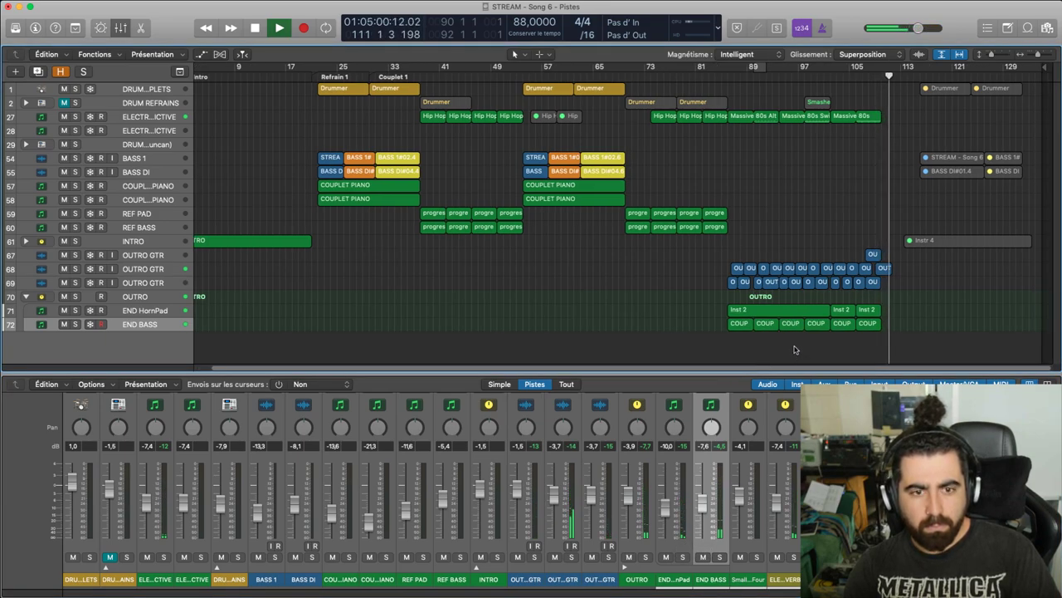
key(space)
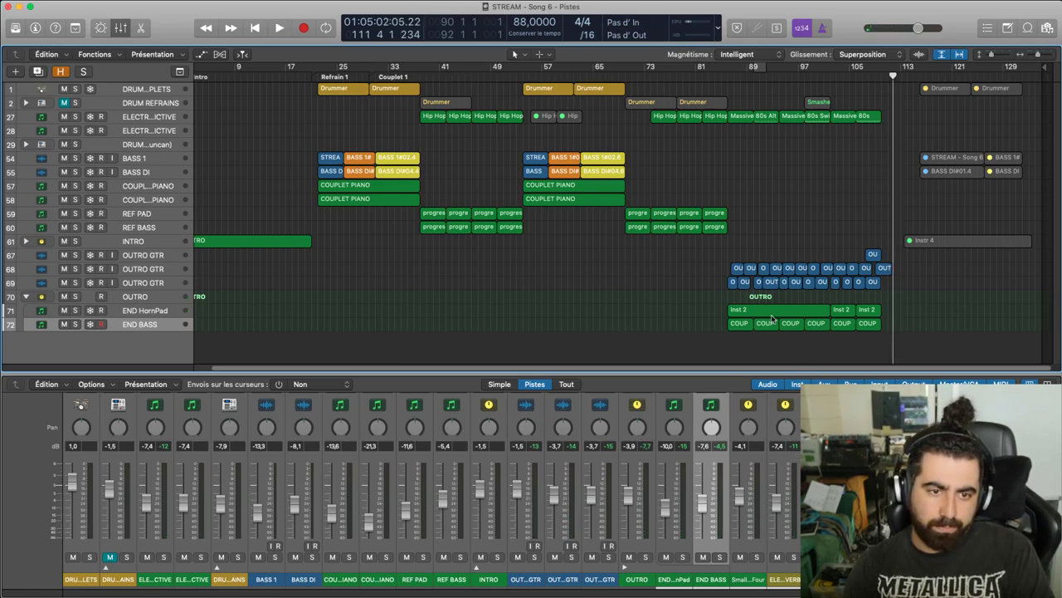
mouse_move(739, 68)
mouse_down()
mouse_move(844, 69)
mouse_move(788, 68)
mouse_move(887, 109)
mouse_move(844, 111)
mouse_up()
scroll(817, 108, left, 1)
drag(851, 67, 895, 152)
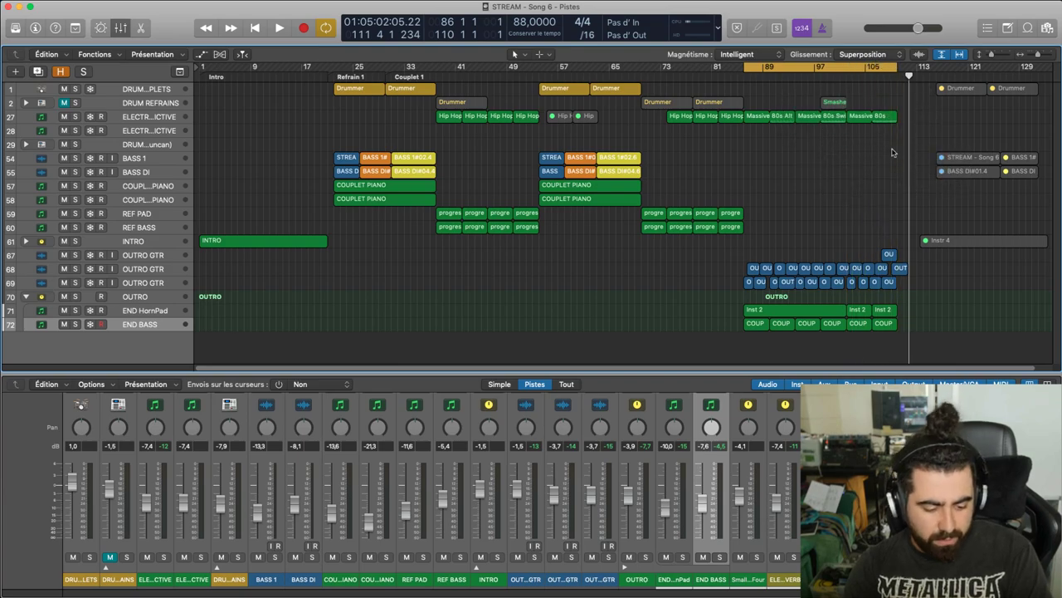
Play the outro cycle, load the Bass Bass preset in the END BASS track's Analog Lab, and move the plug-in window aside
scroll(721, 500, up, 5)
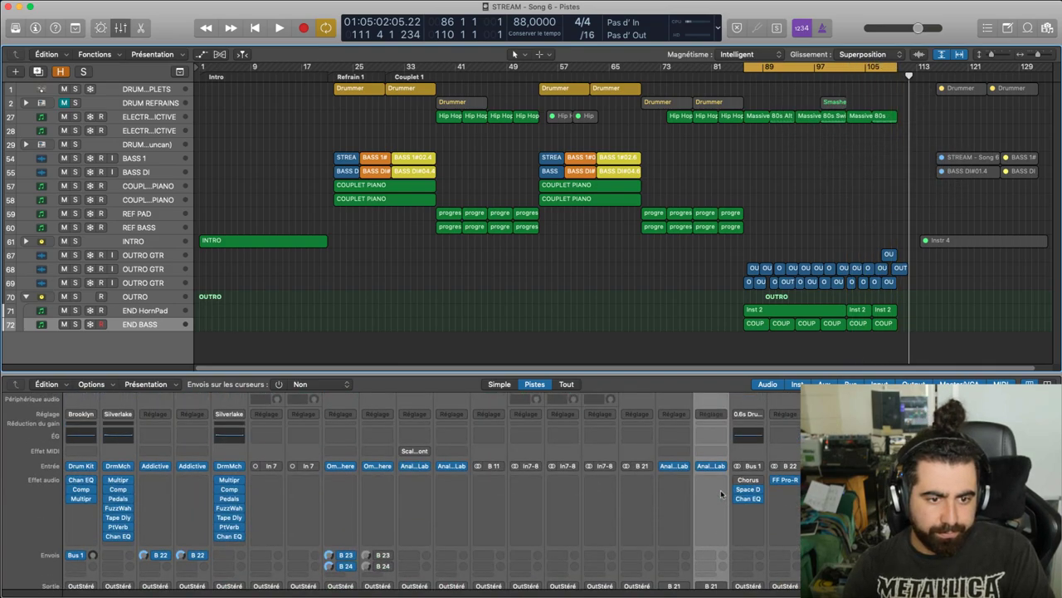
key(space)
click(710, 465)
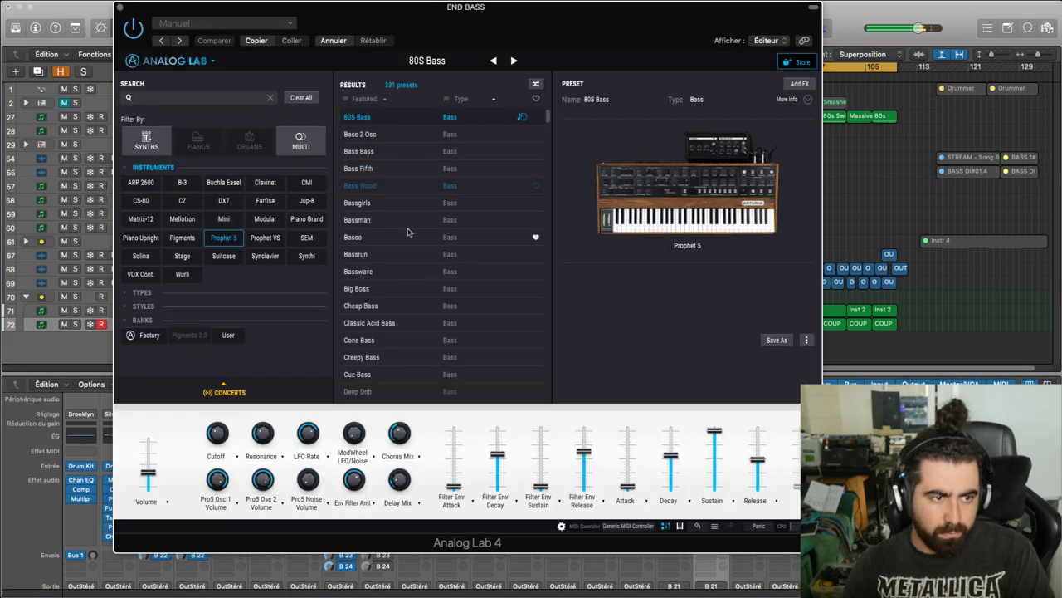
click(403, 152)
drag(629, 8, 1061, 56)
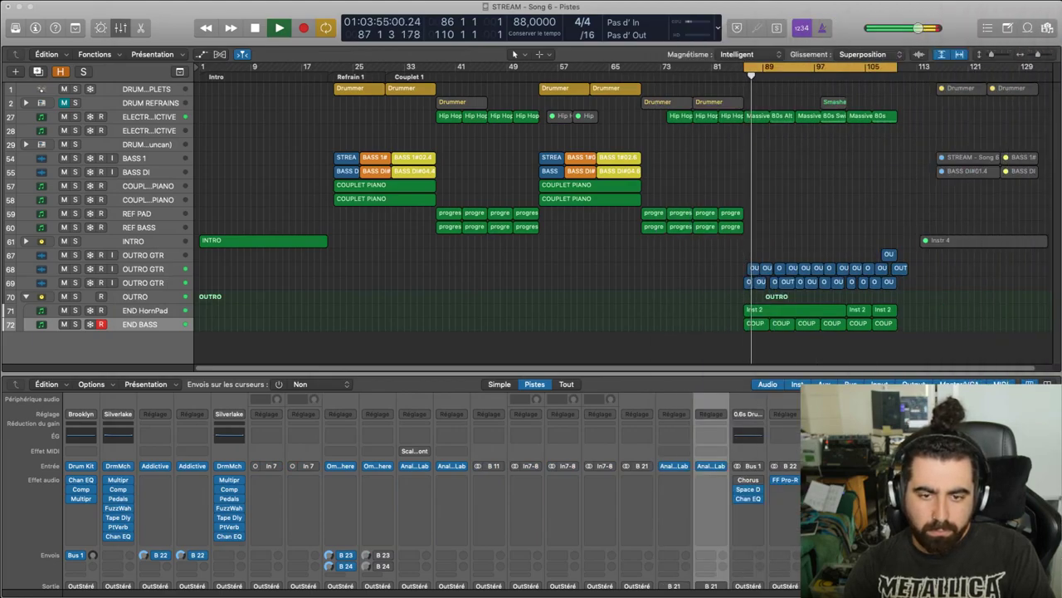
Stop playback and solo the first ELECTRO DRUM ADDICTIVE channel
scroll(658, 563, down, 5)
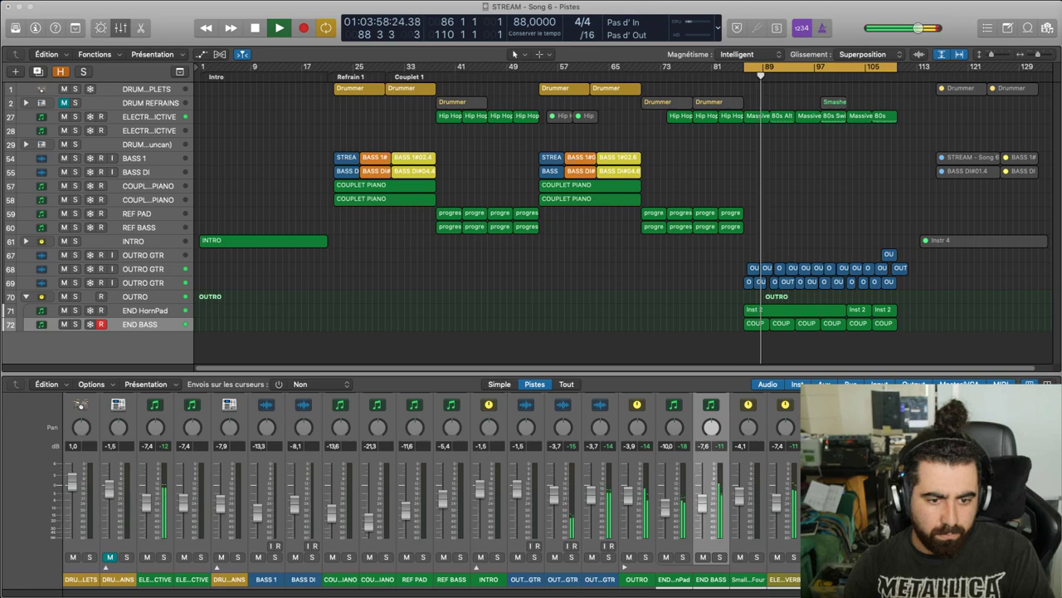
scroll(432, 490, up, 5)
key(space)
scroll(699, 504, down, 5)
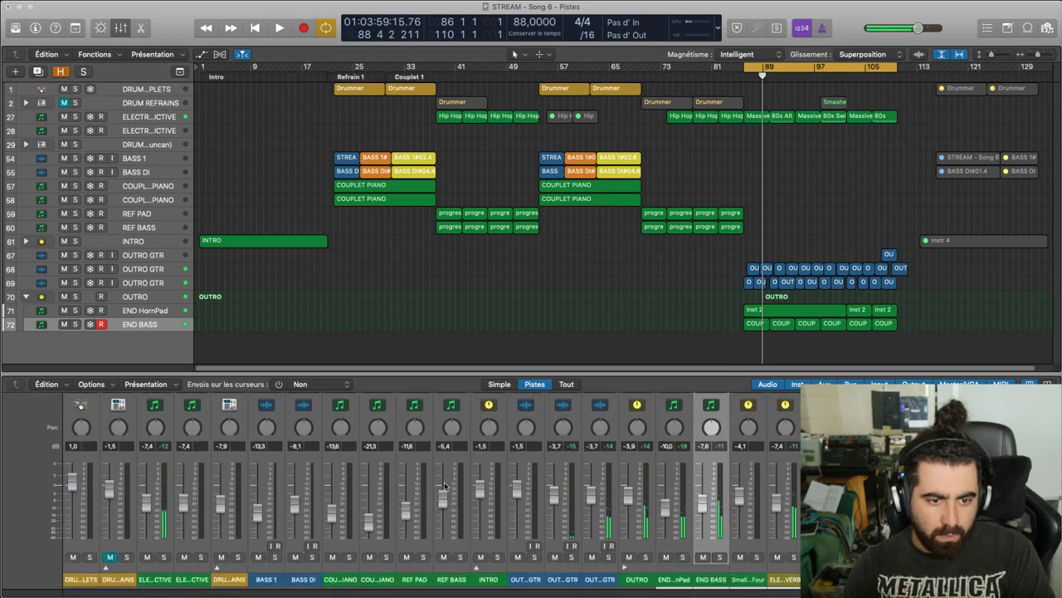
click(162, 557)
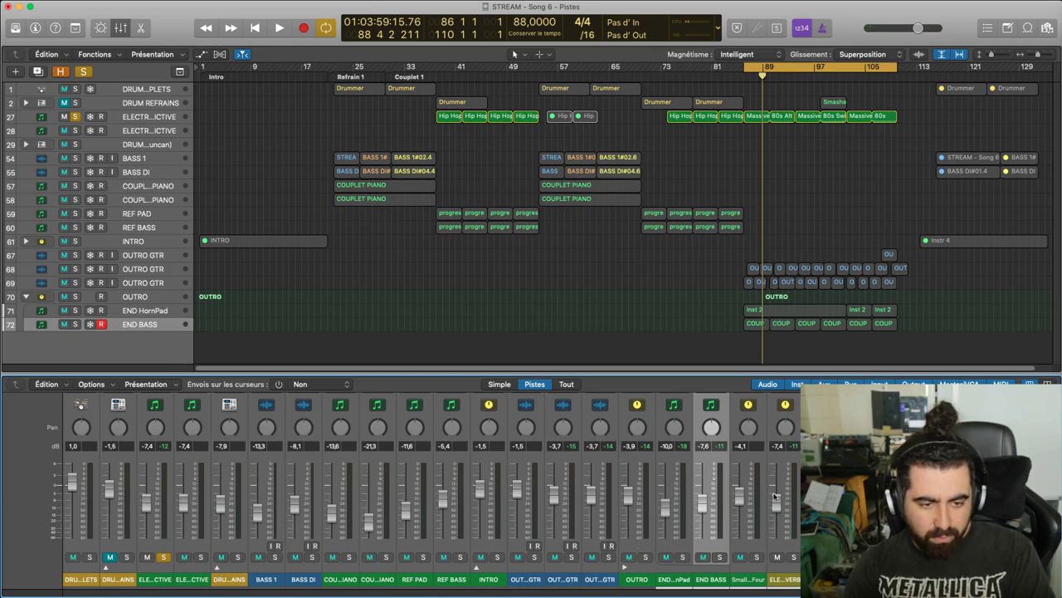
Resume the outro cycle, hide the Analog Lab window, and solo END BASS together with the electronic drums
key(space)
key(v)
drag(544, 63, 513, 38)
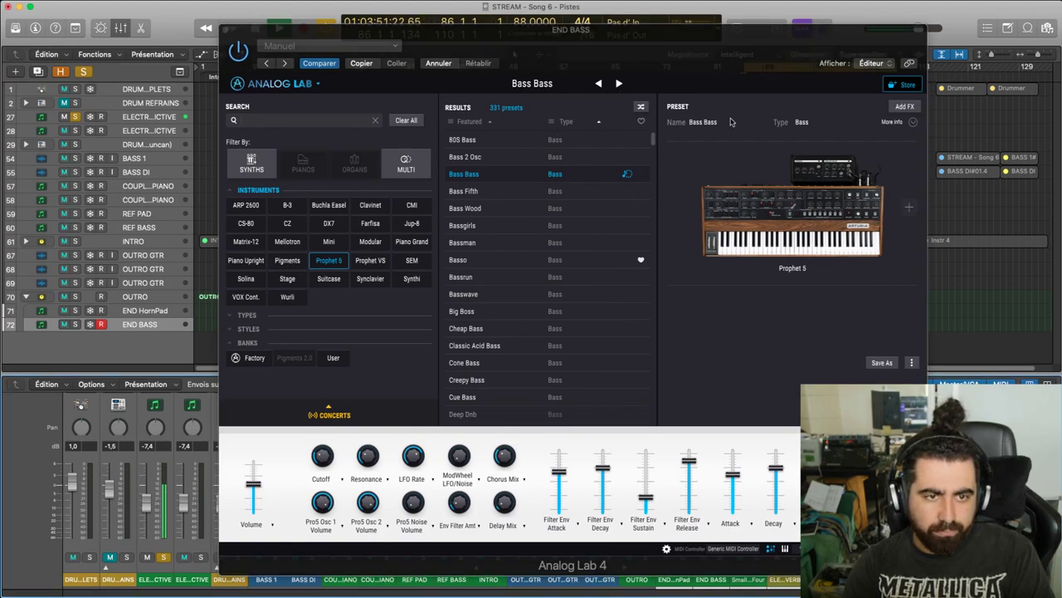
key(v)
click(720, 557)
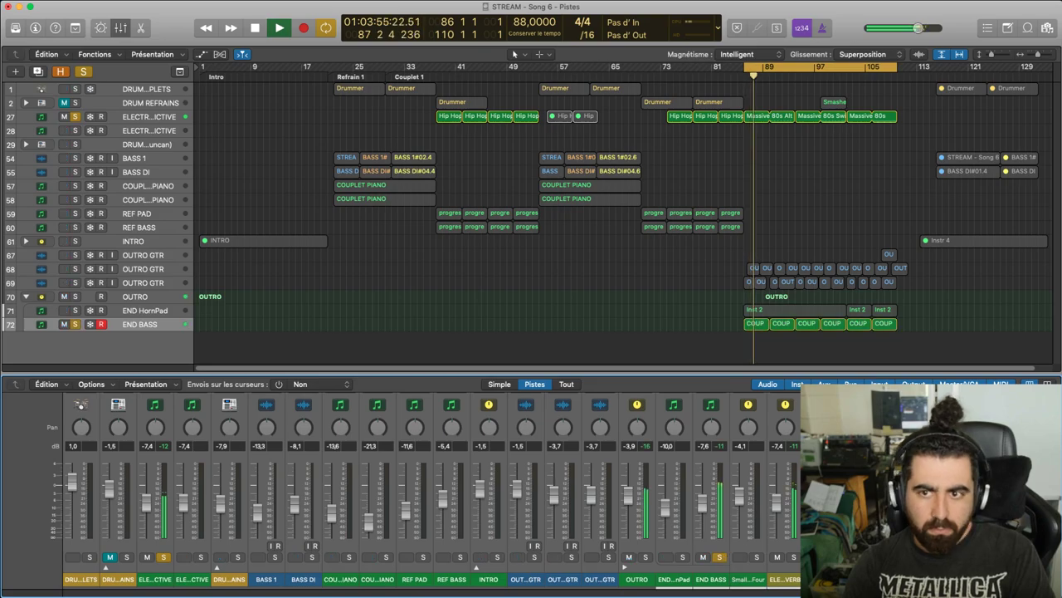
Show END BASS's Analog Lab window again and audition the Bass Fifth and Bass Wood presets over the outro
key(v)
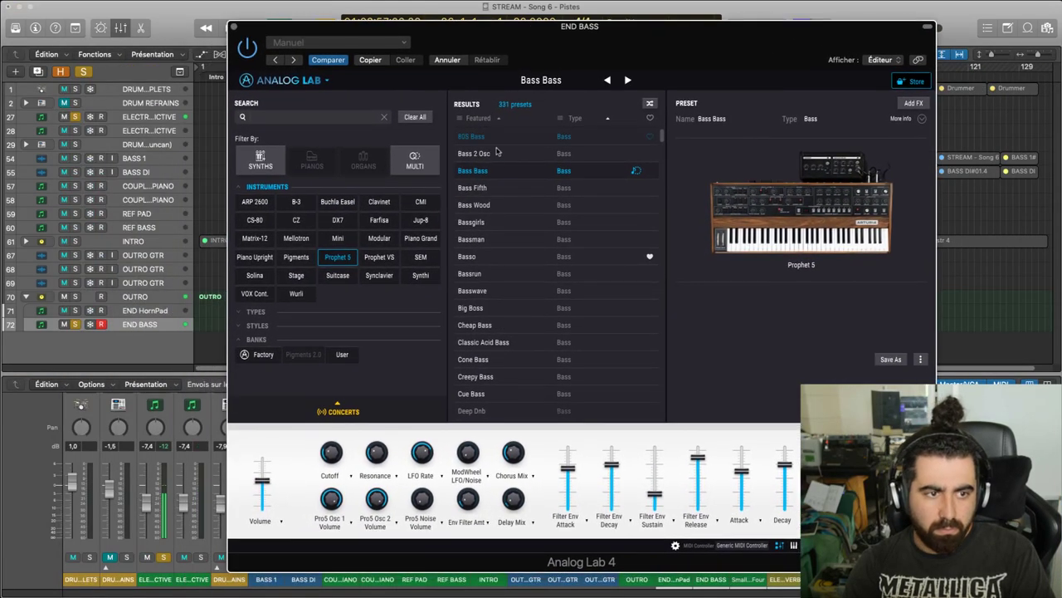
click(492, 189)
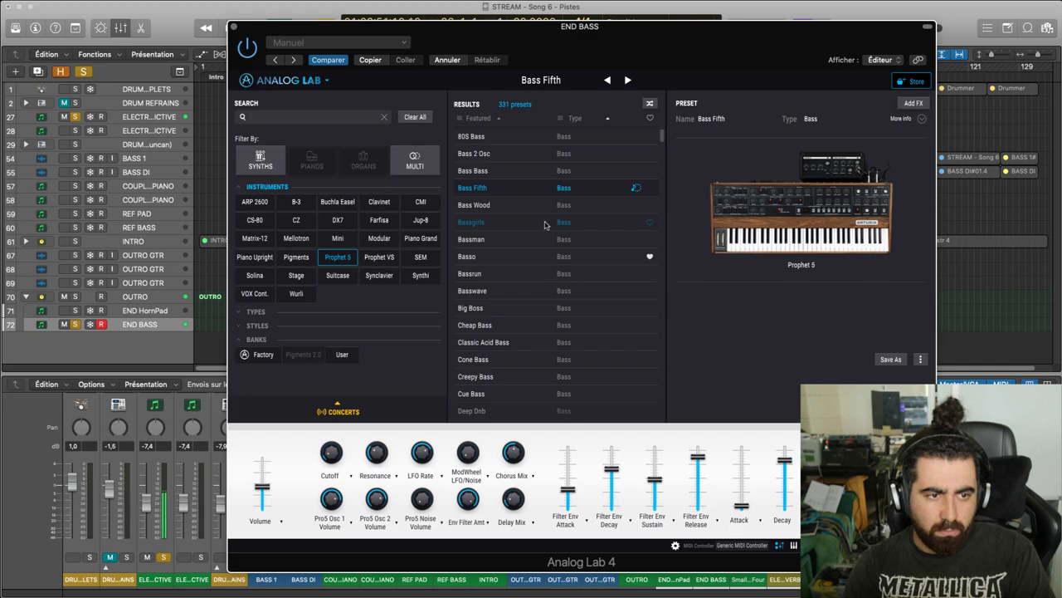
click(493, 207)
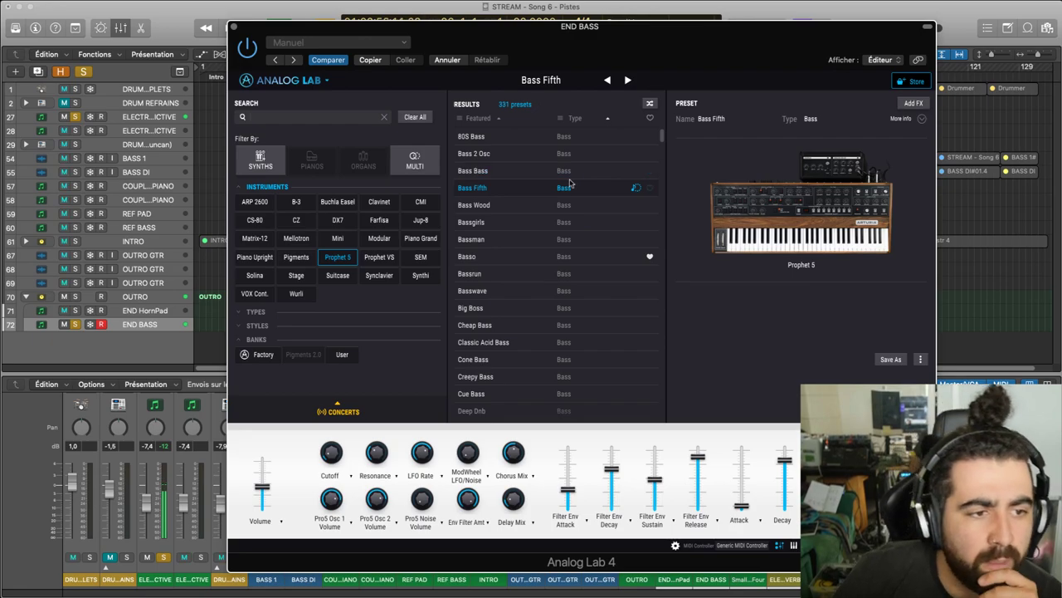
click(490, 208)
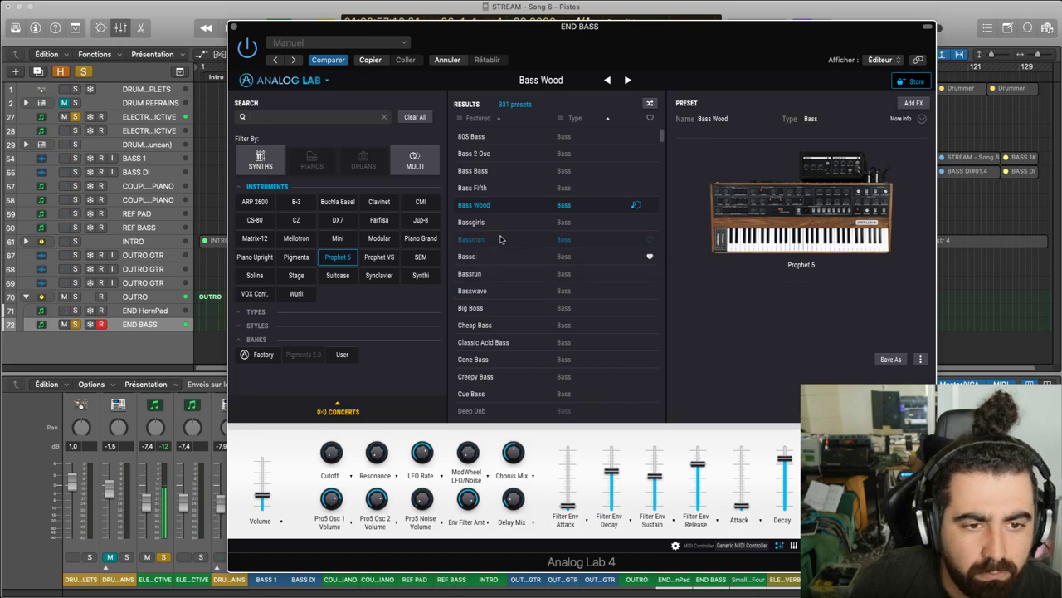
Hear Bass Wood in the full mix by clearing the END BASS and electronic drum solos, and re-solo only END BASS
click(80, 324)
click(74, 117)
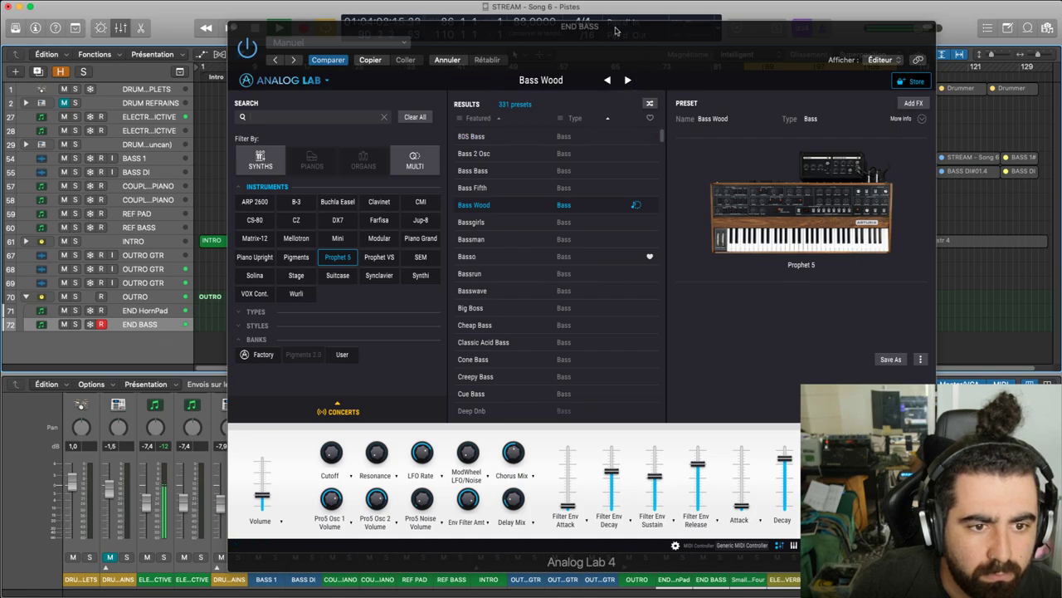
click(75, 323)
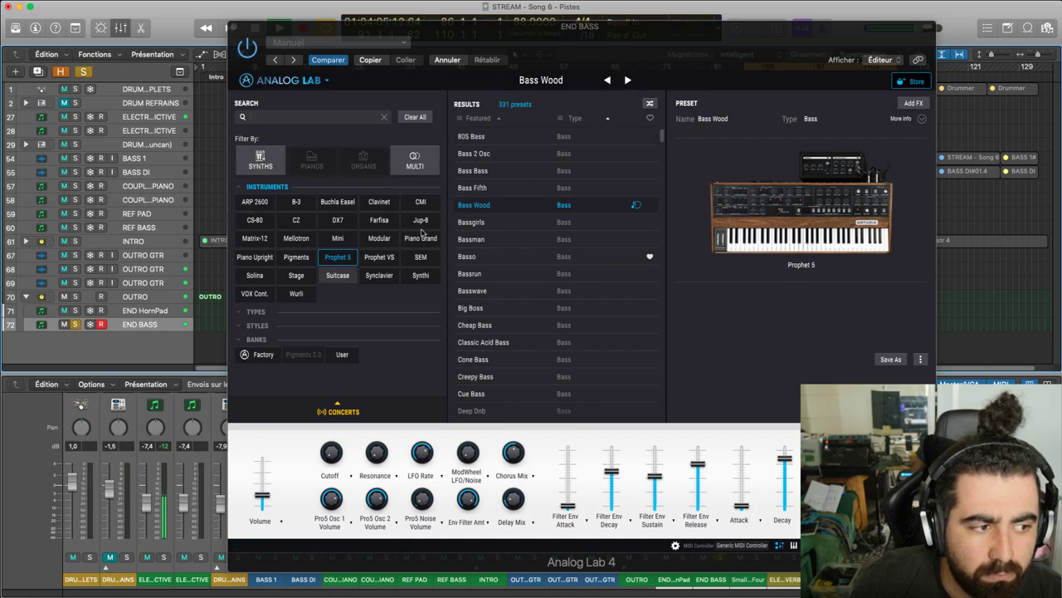
Audition the Bassgirls, Bassman and Basso presets on END BASS, comparing Basso in the full mix and soloed
click(525, 220)
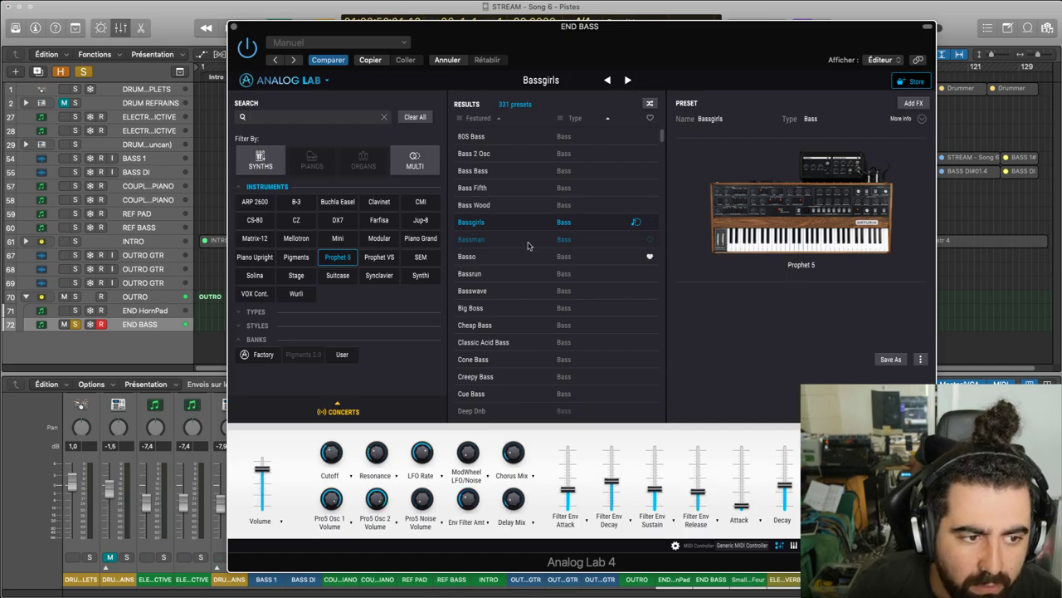
click(526, 244)
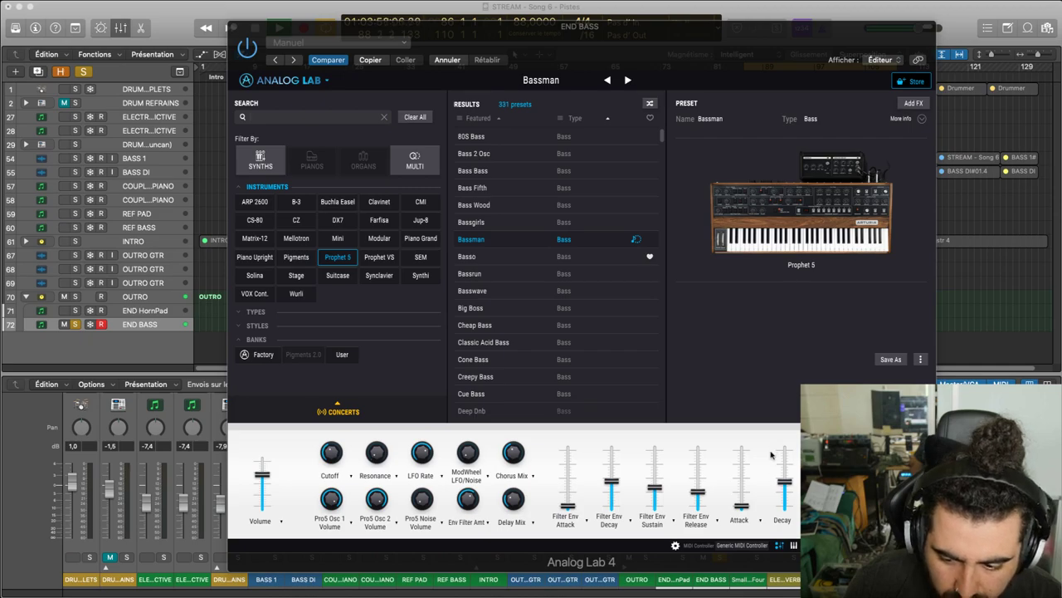
click(731, 47)
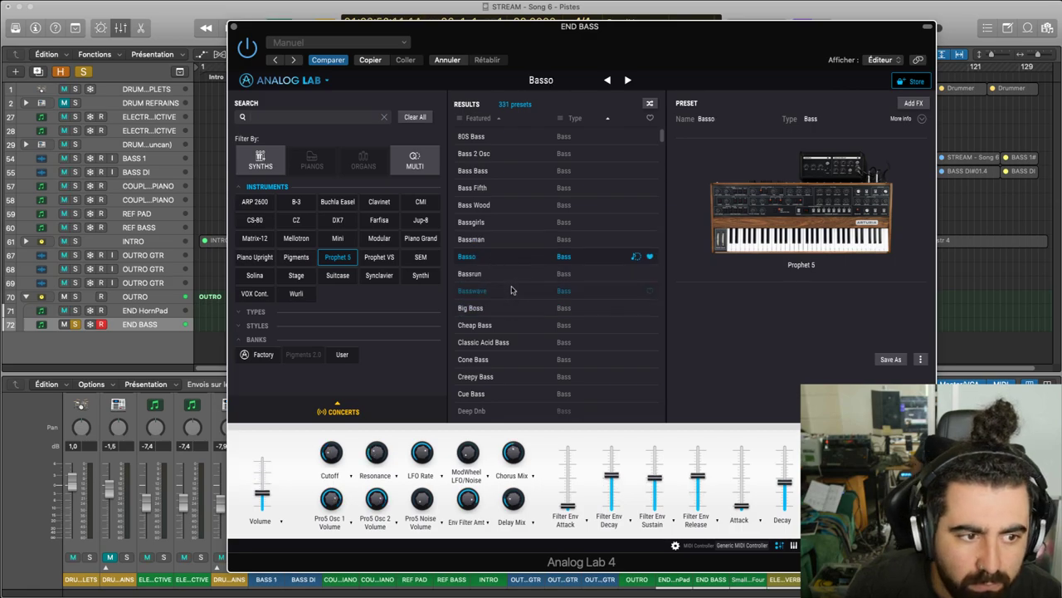
click(79, 324)
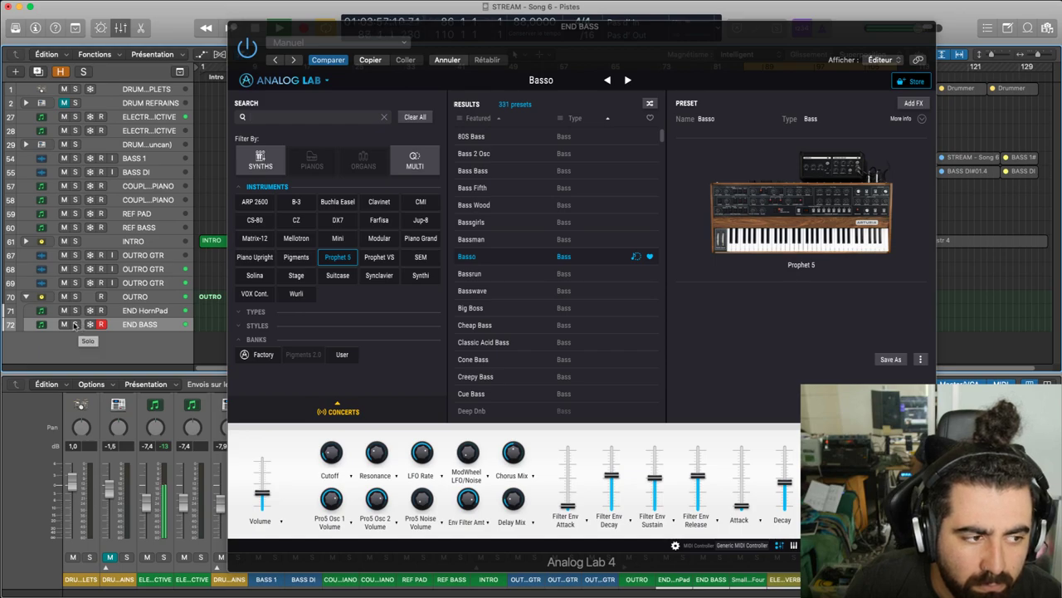
click(76, 324)
Audition the Bassrun, Basswave and Big Boss presets on END BASS, checking Basswave briefly in the full mix
click(479, 273)
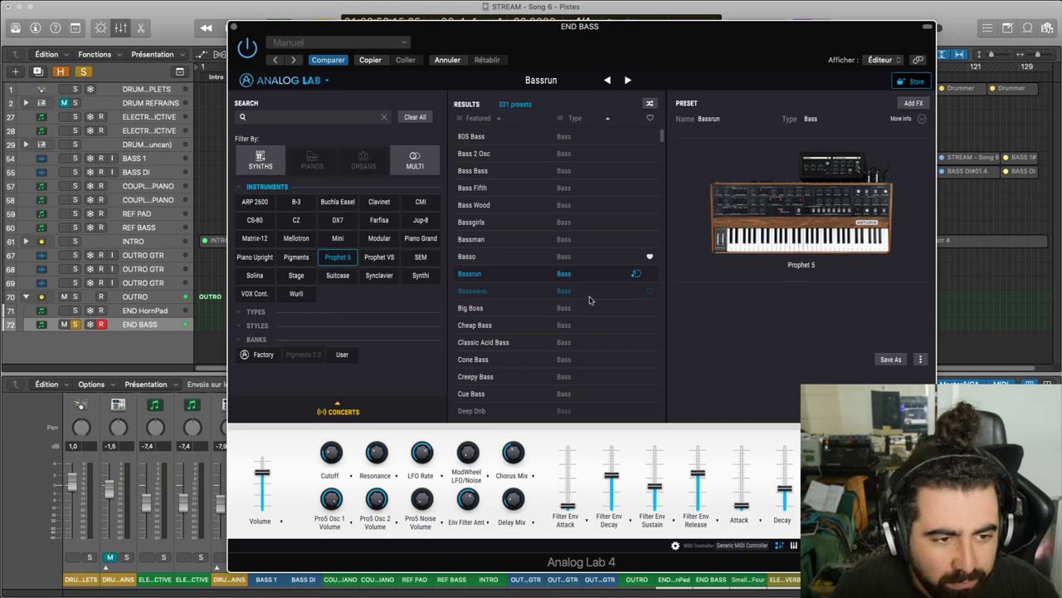
click(518, 290)
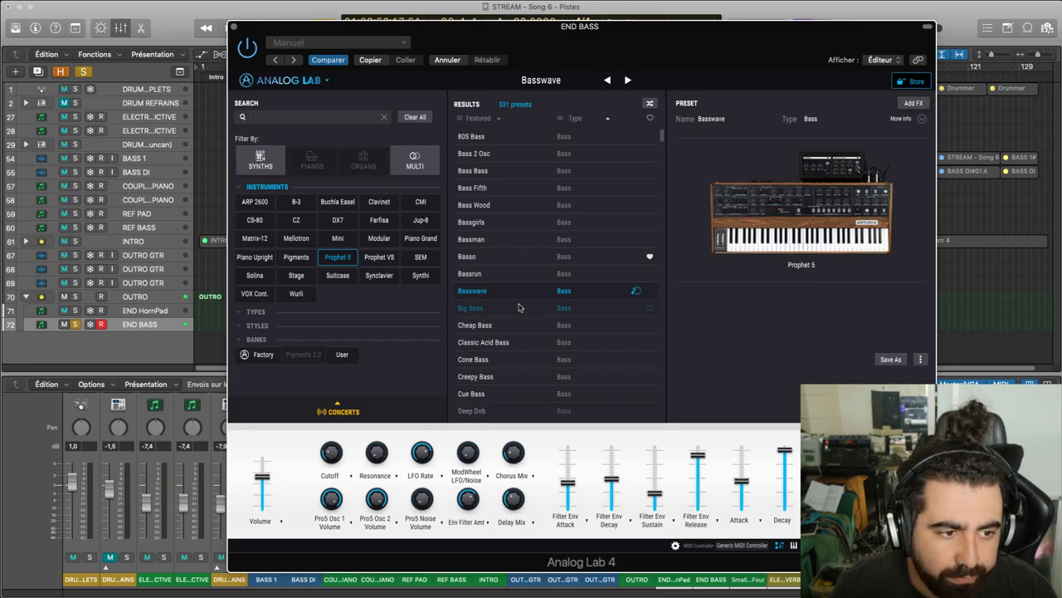
click(518, 307)
click(516, 292)
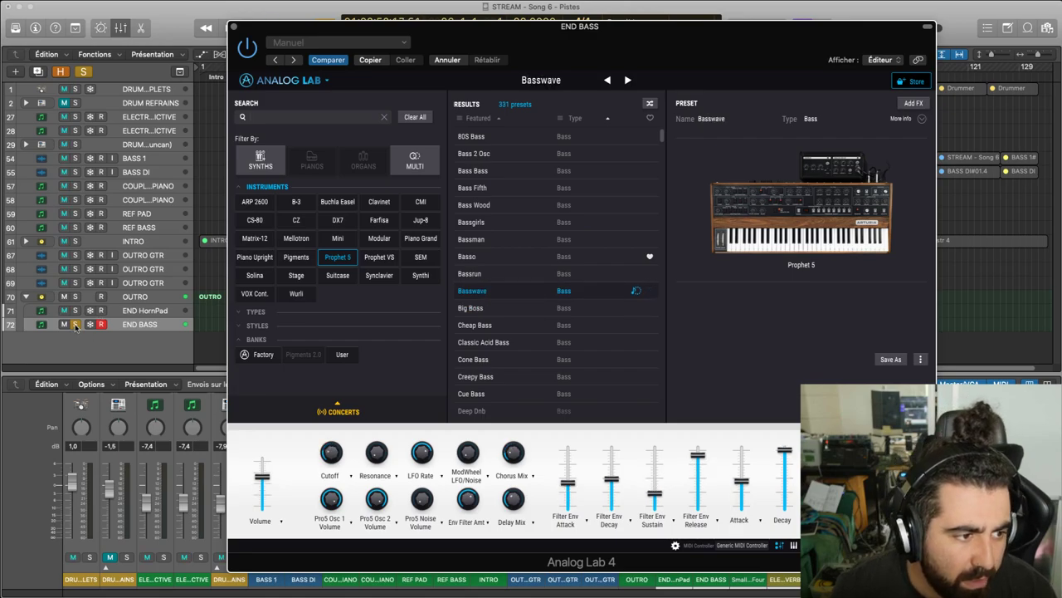
click(75, 324)
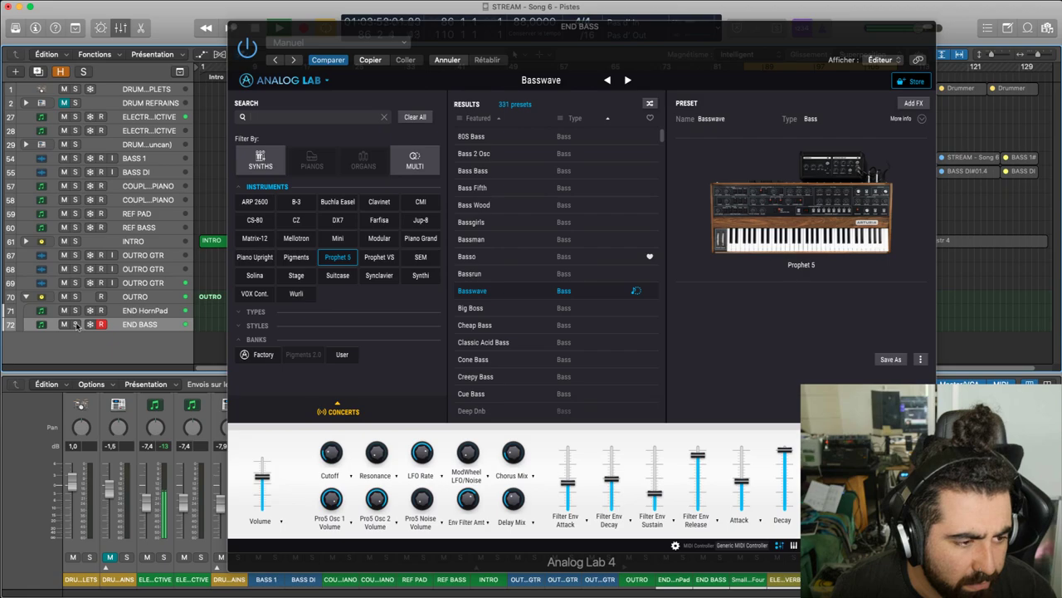
click(76, 325)
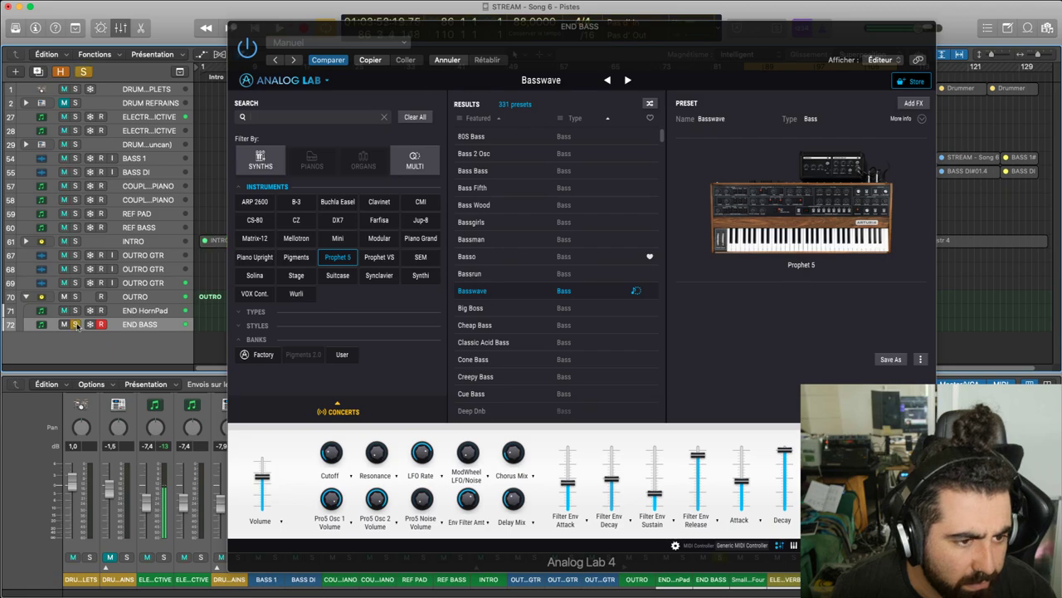
click(472, 308)
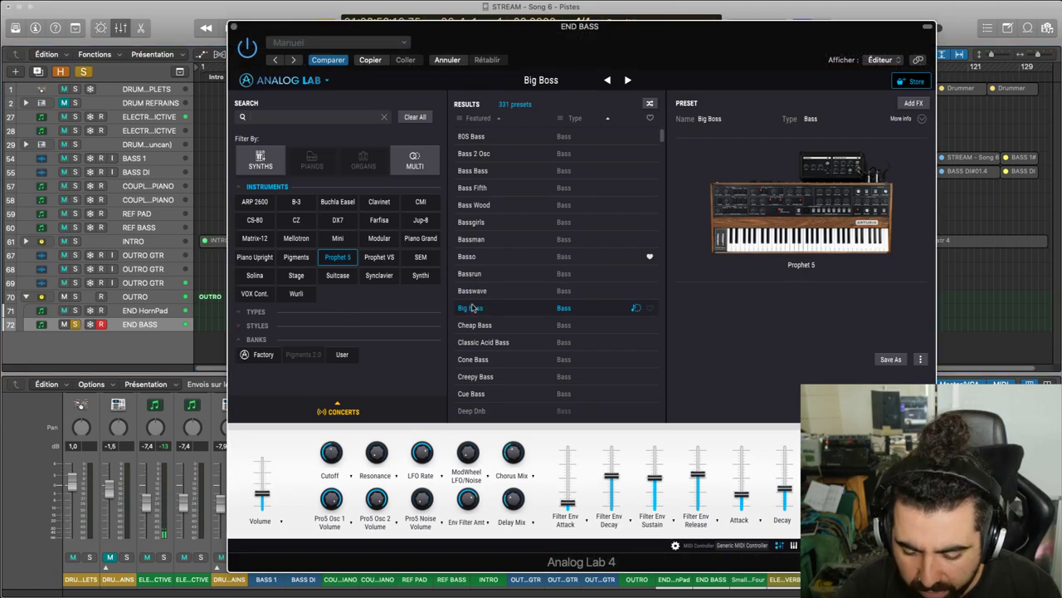
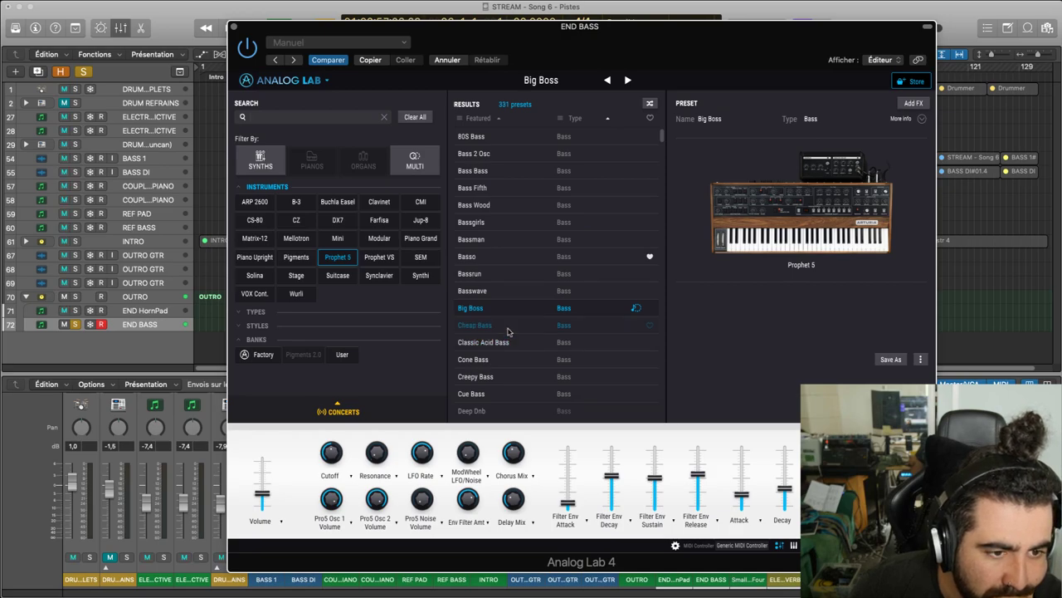
Hide the Analog Lab window, stop playback, and join all END BASS outro regions into a single region
key(super+w)
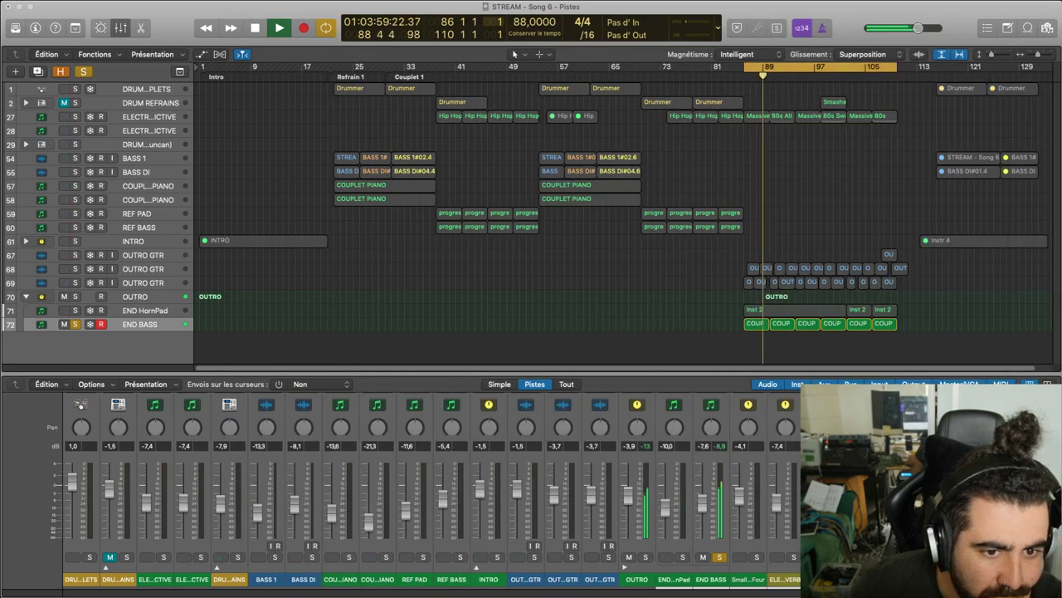
click(756, 324)
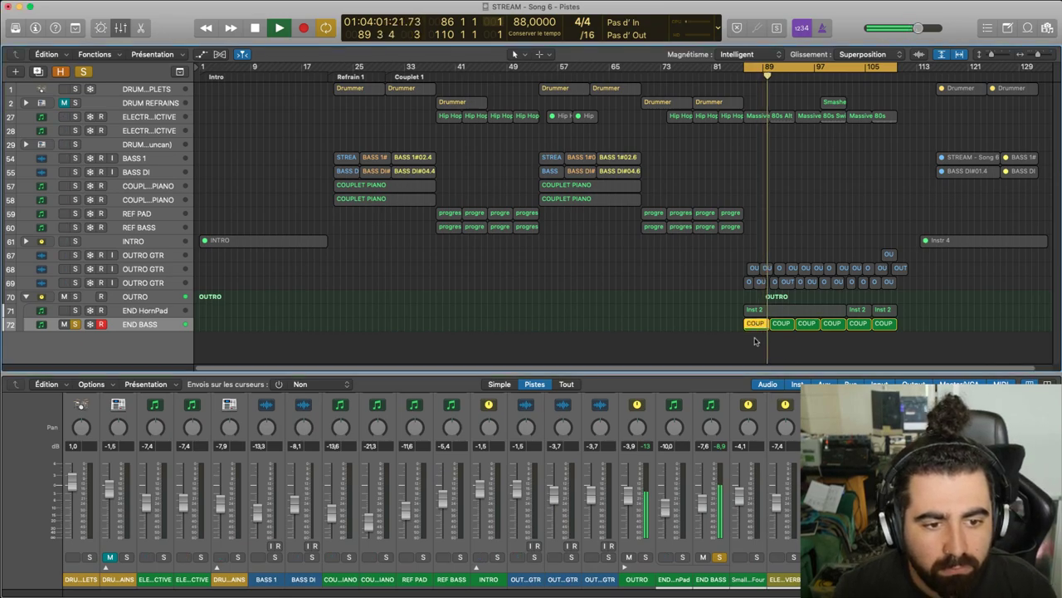
key(space)
drag(727, 331, 887, 332)
key(super+j)
Try all notes of the joined COUP BASS region one octave lower, listening in the full mix and soloed
double_click(761, 327)
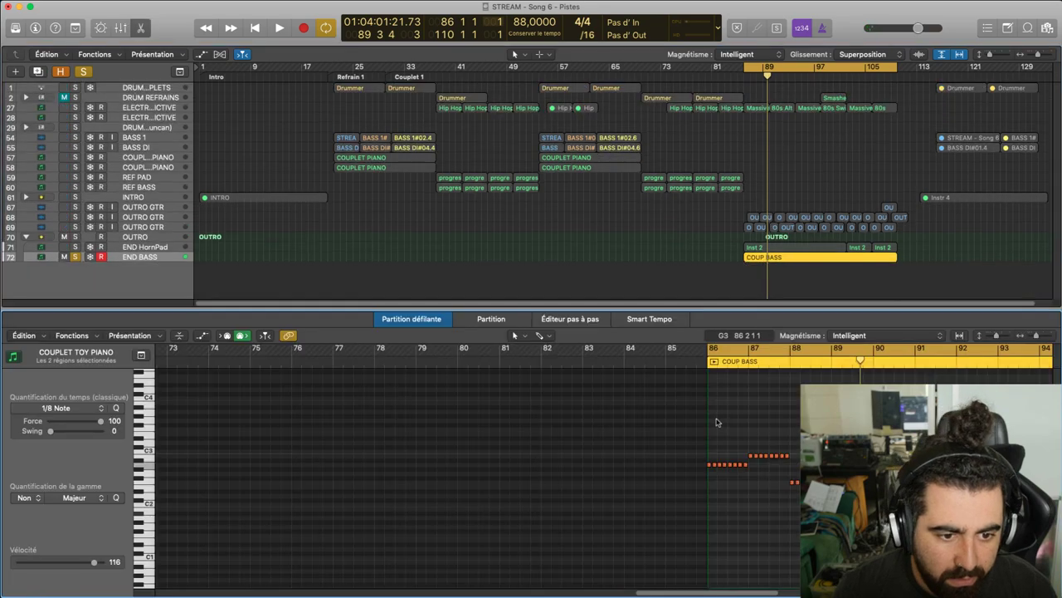
drag(710, 467, 711, 519)
key(space)
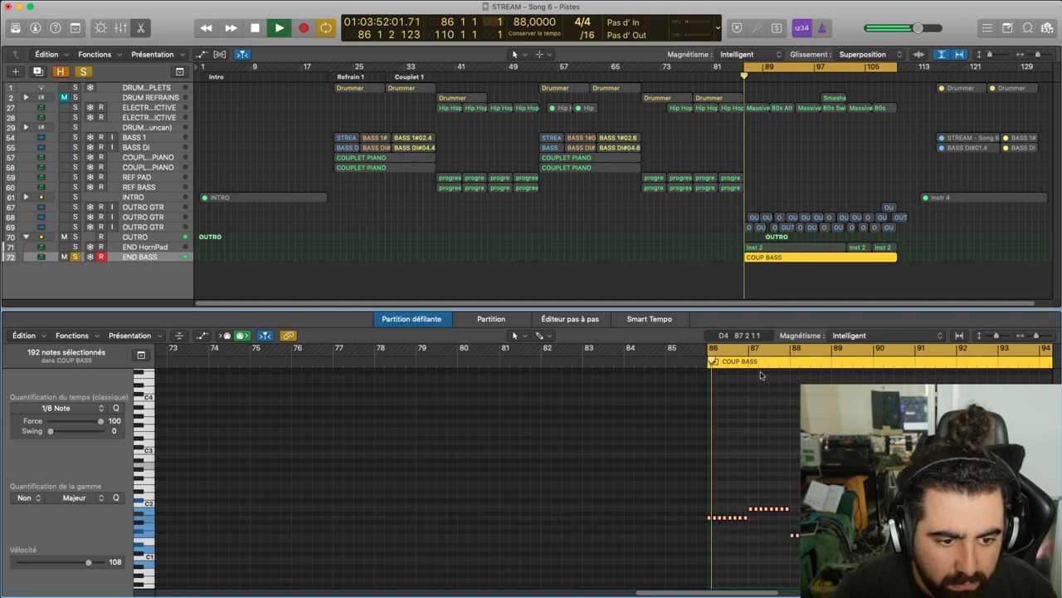
click(75, 256)
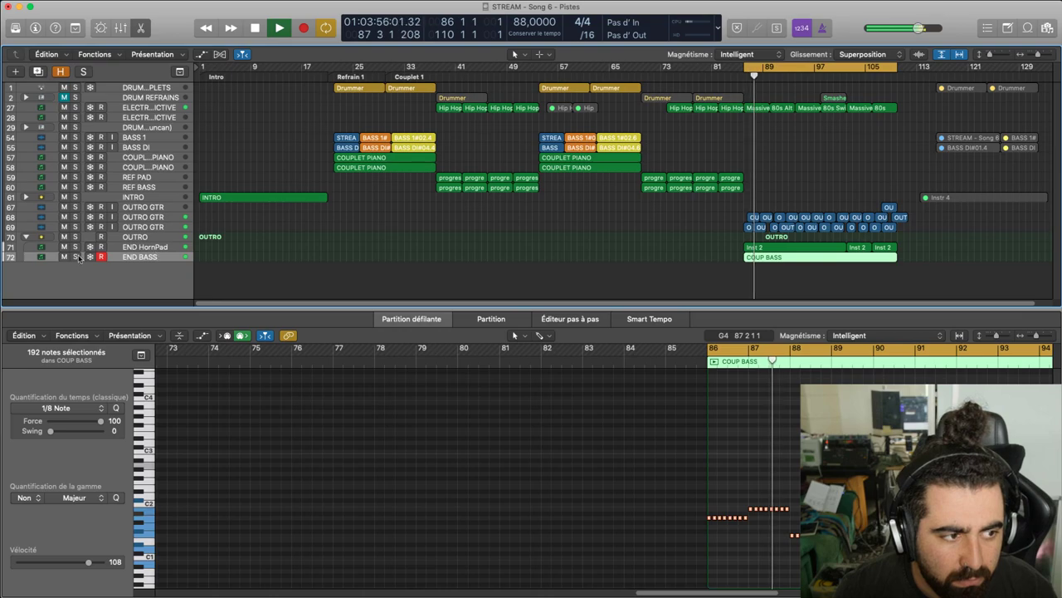
click(74, 256)
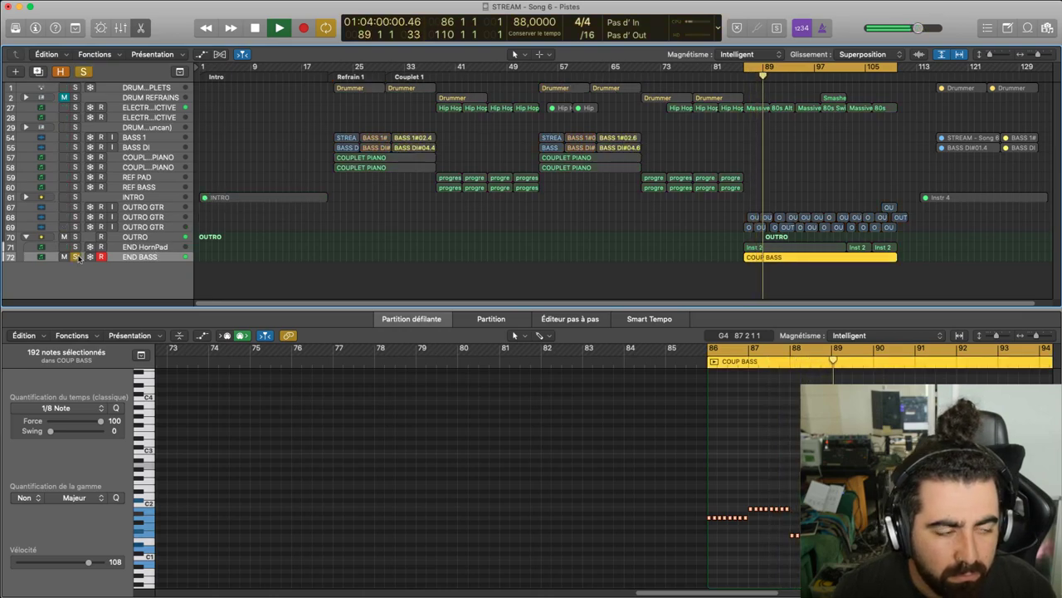
key(space)
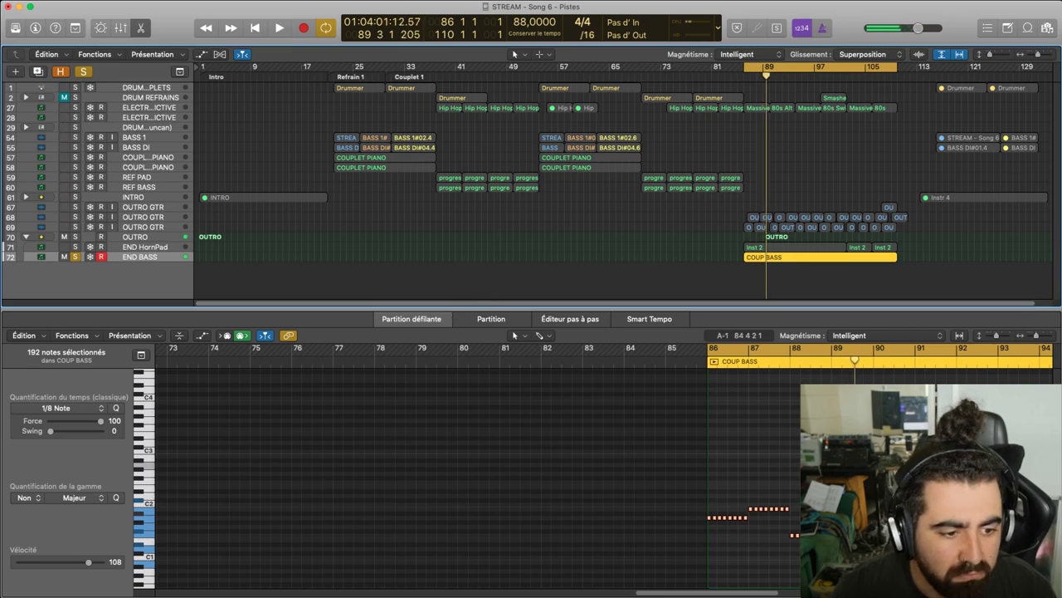
Bring back END BASS's Analog Lab window, move it clear of the transport display, and audition the Cheap Bass preset
drag(689, 593, 789, 593)
key(space)
key(v)
drag(461, 47, 547, 59)
key(space)
click(494, 353)
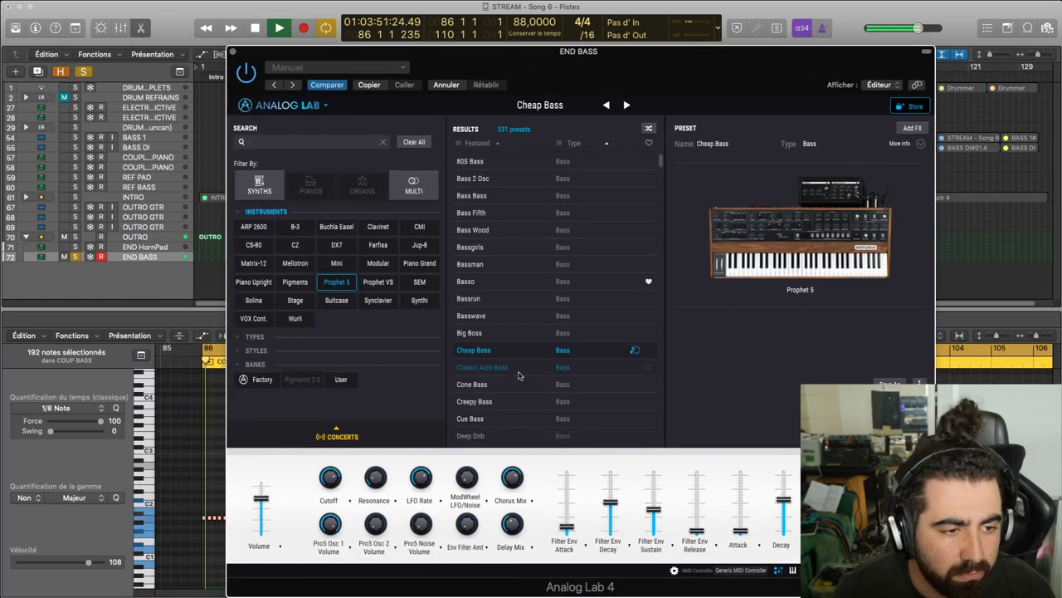
Audition the Classic Acid Bass, Cone Bass, Creepy Bass and Cue Bass presets on the END BASS track
click(519, 368)
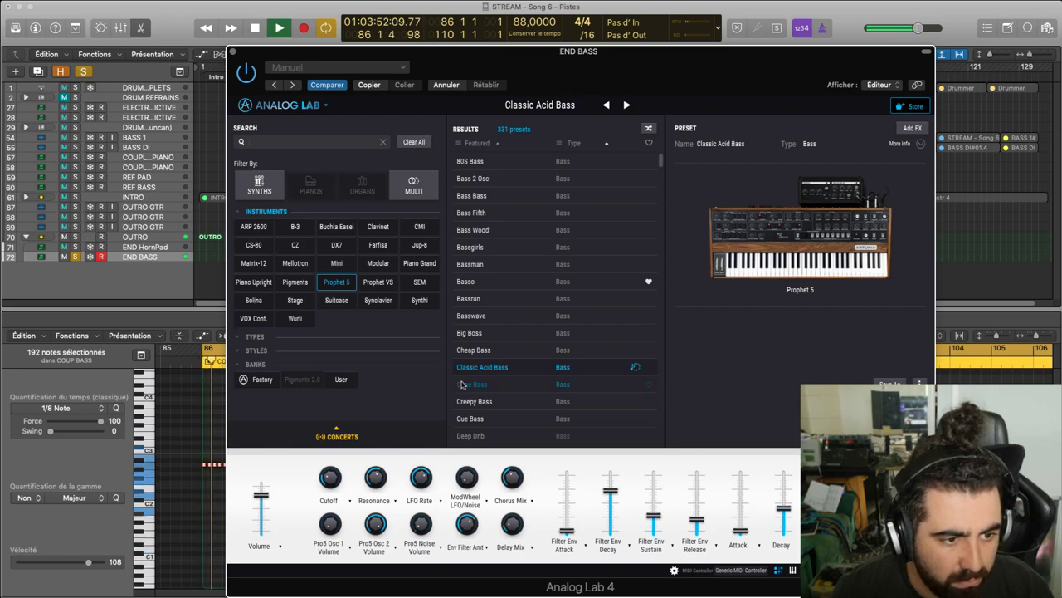
click(488, 385)
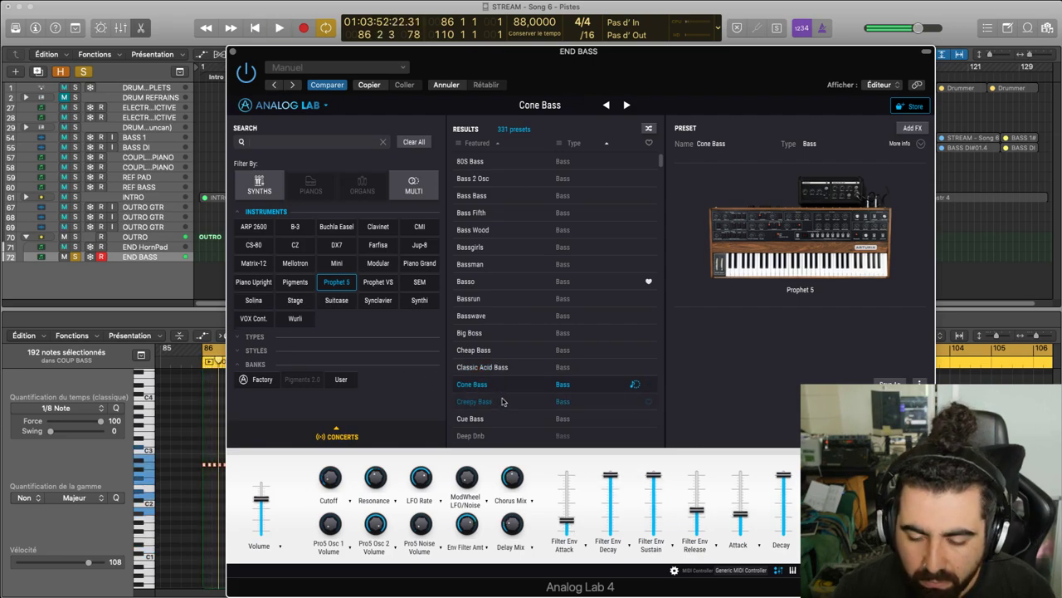
click(482, 401)
key(space)
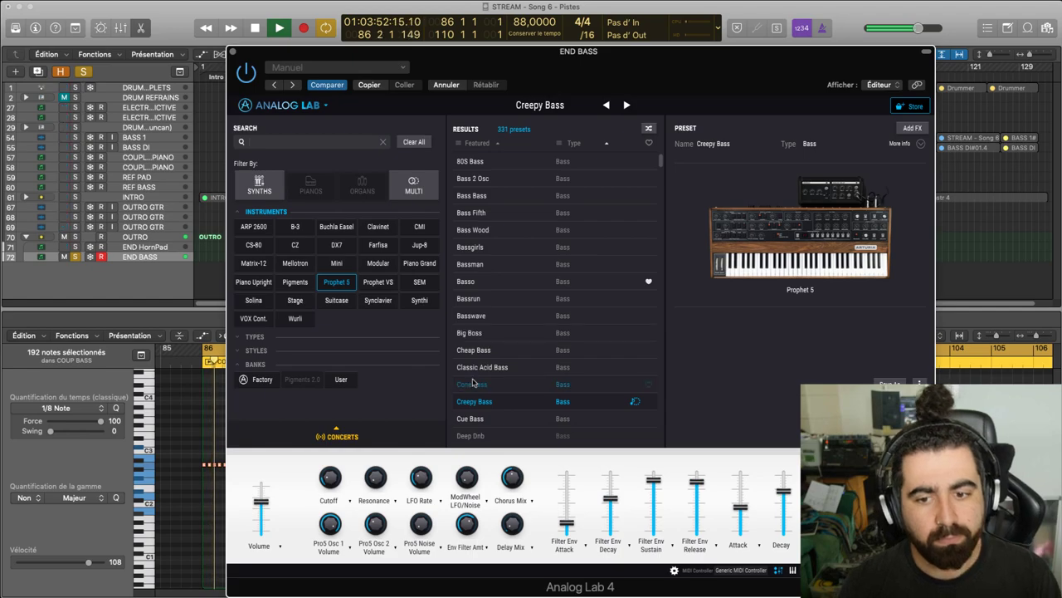
click(485, 419)
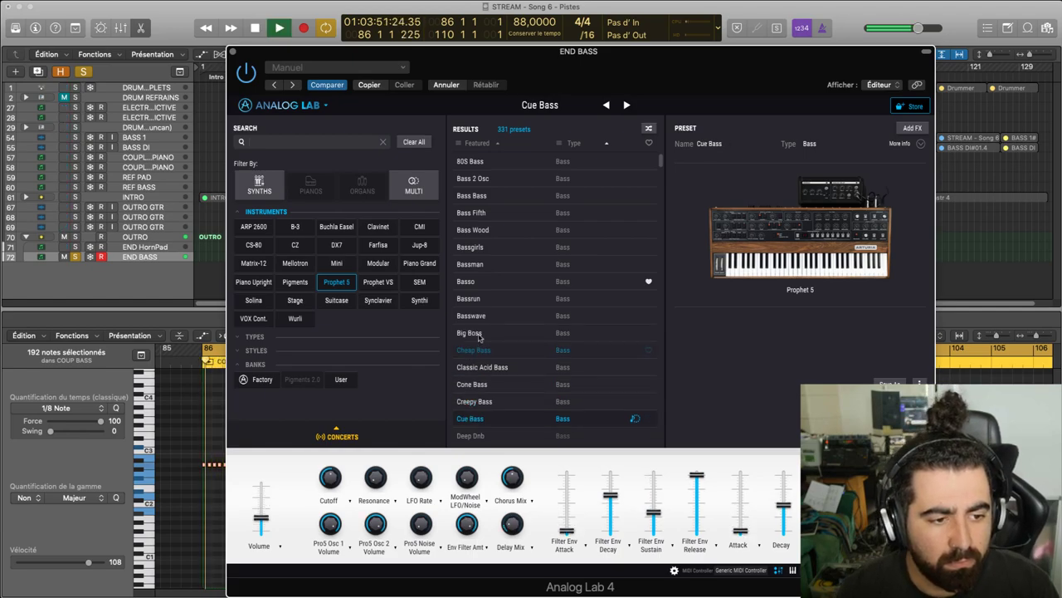
Audition the Deep Dnb and Deep End presets on END BASS, restarting the outro cycle for each sound
scroll(508, 372, down, 3)
key(space)
click(506, 357)
scroll(509, 335, down, 1)
key(space)
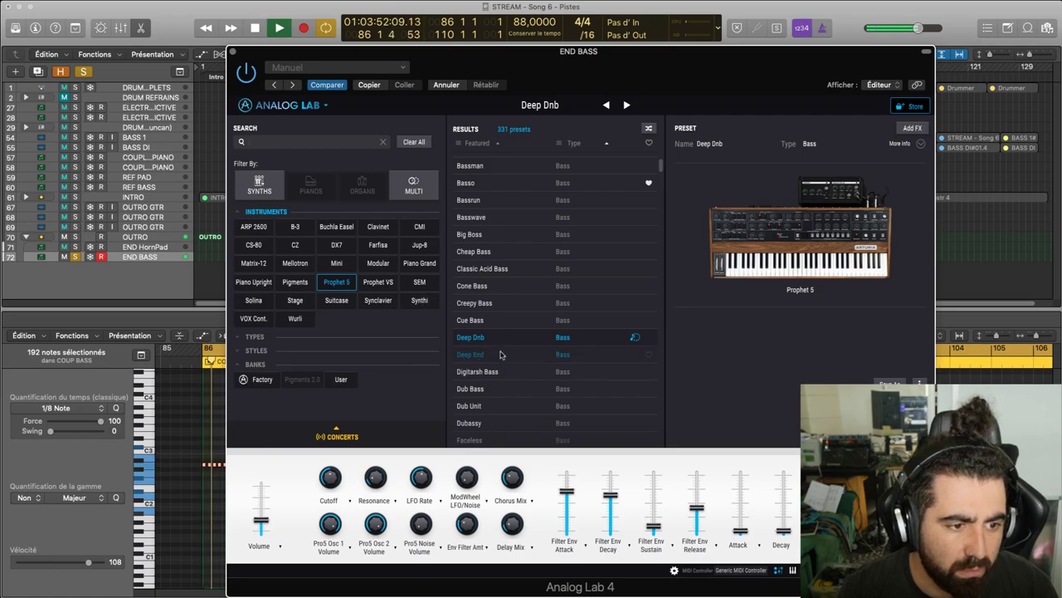
key(space)
click(500, 355)
key(space)
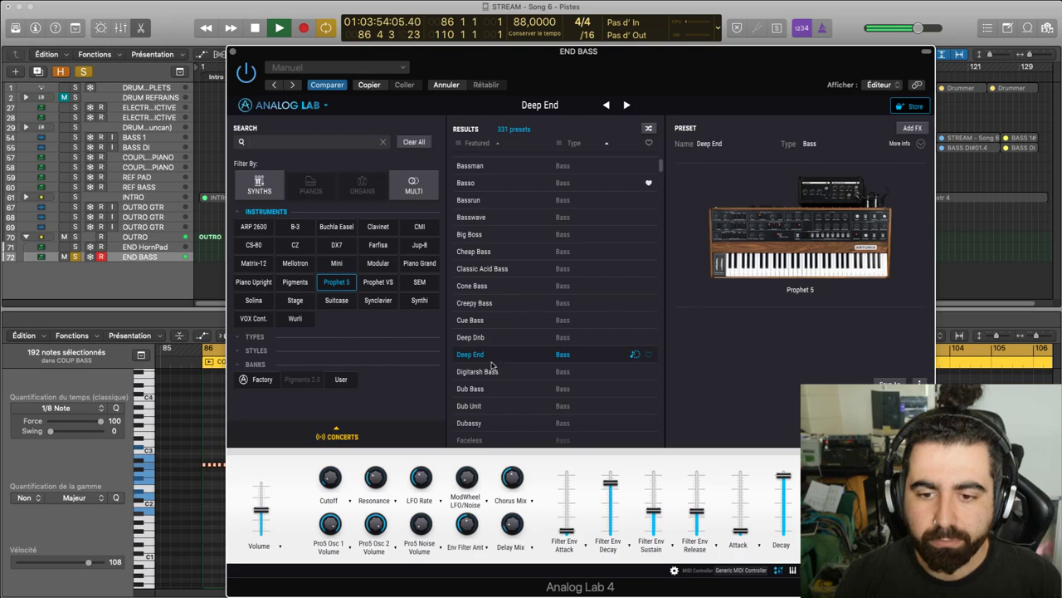
Audition the Digitarsh Bass and Dub Bass presets on END BASS, and load Dub Unit
key(space)
click(487, 374)
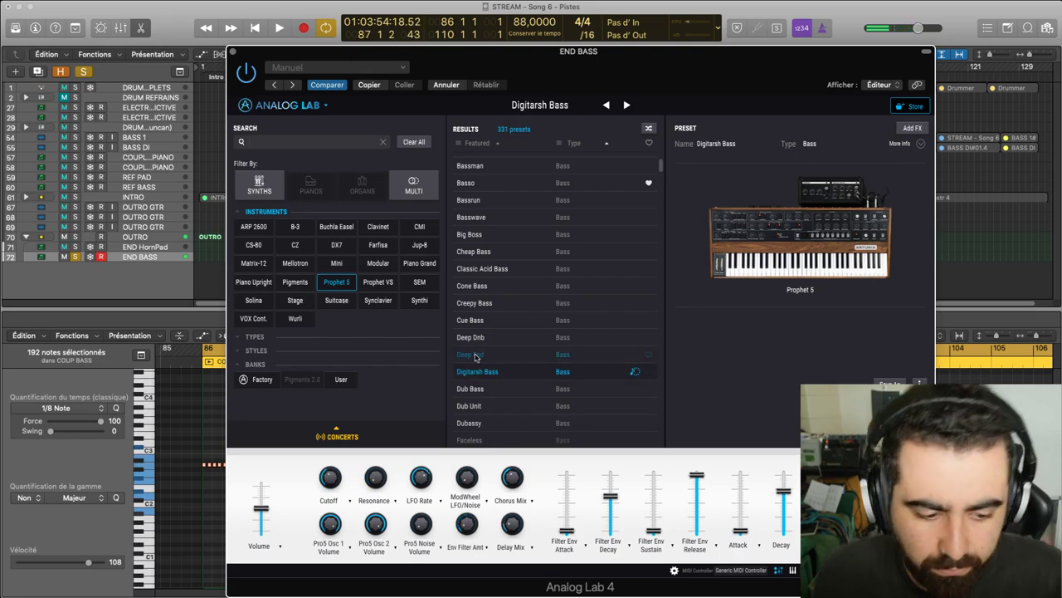
key(space)
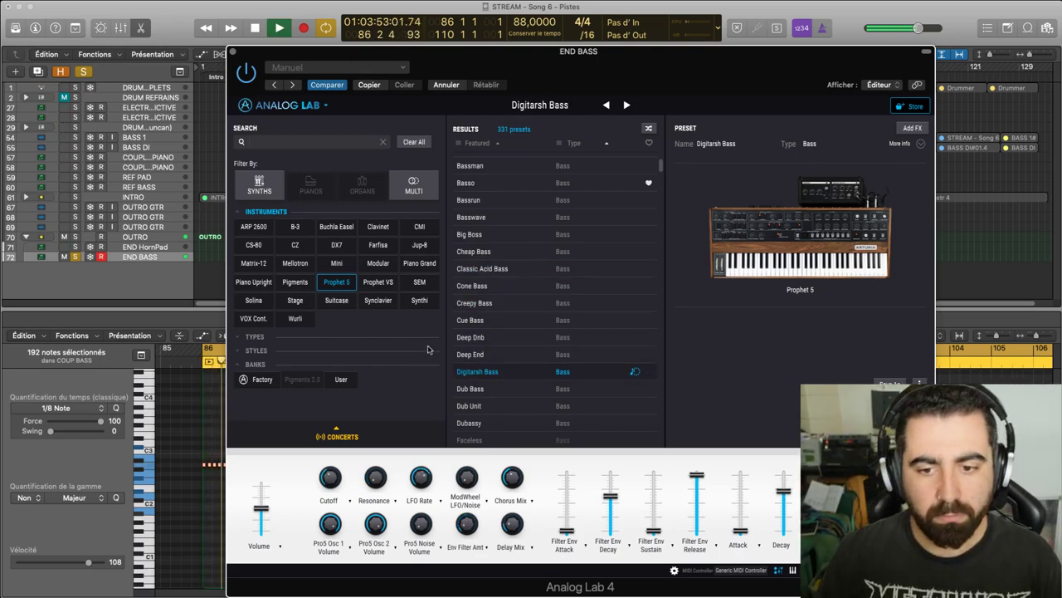
click(494, 389)
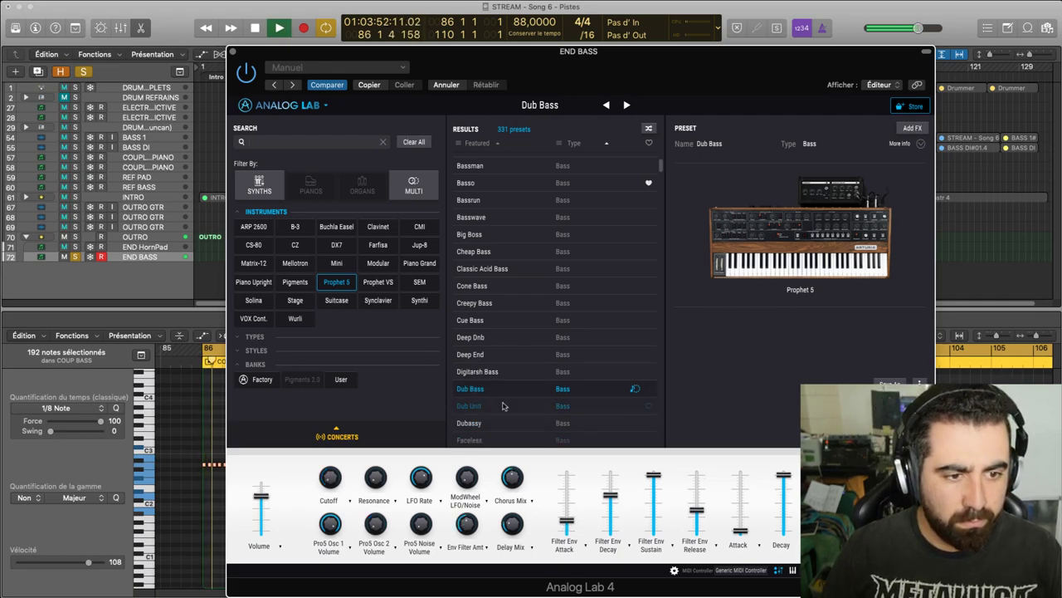
click(493, 406)
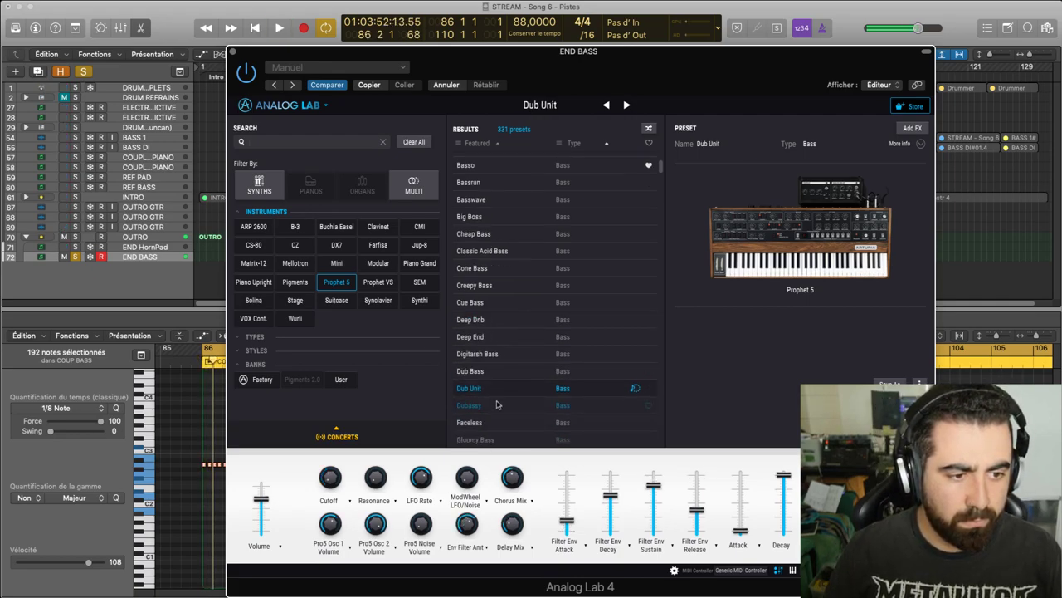
Audition the Dubassy, Faceless and Gloomy Bass presets on the END BASS track
click(498, 405)
scroll(512, 373, down, 1)
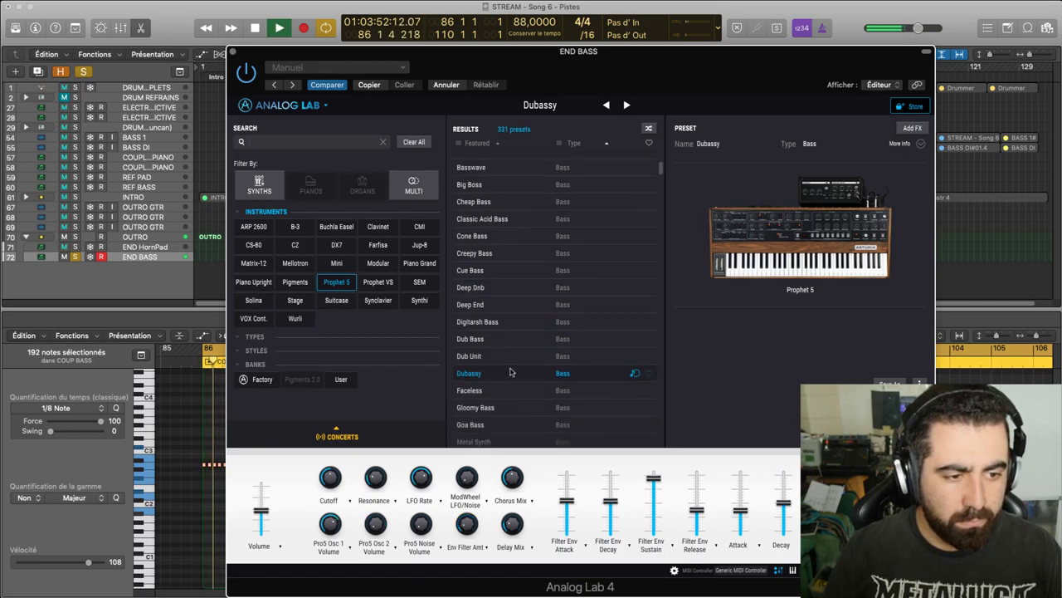
click(506, 390)
scroll(516, 333, down, 2)
scroll(514, 335, down, 1)
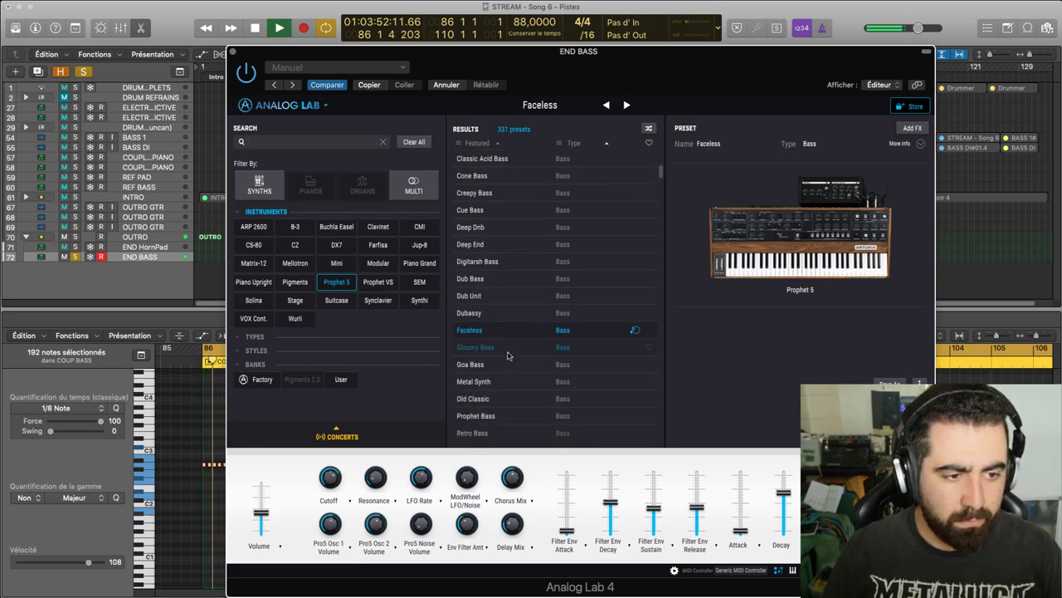
click(508, 353)
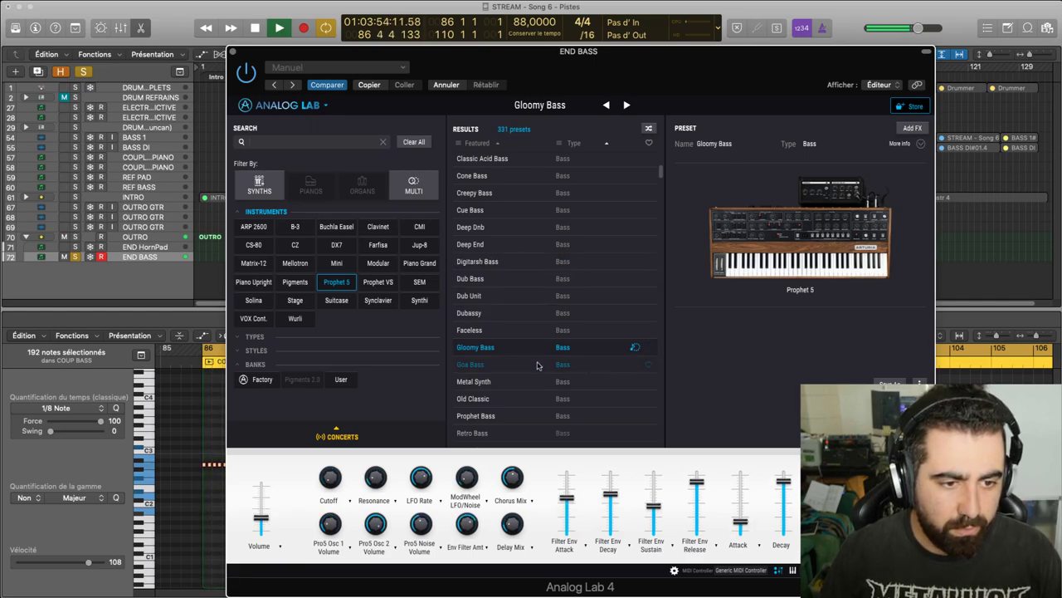
Audition the Goa Bass and Metal Synth presets on END BASS, restarting playback of the outro cycle for each sound
key(space)
click(478, 366)
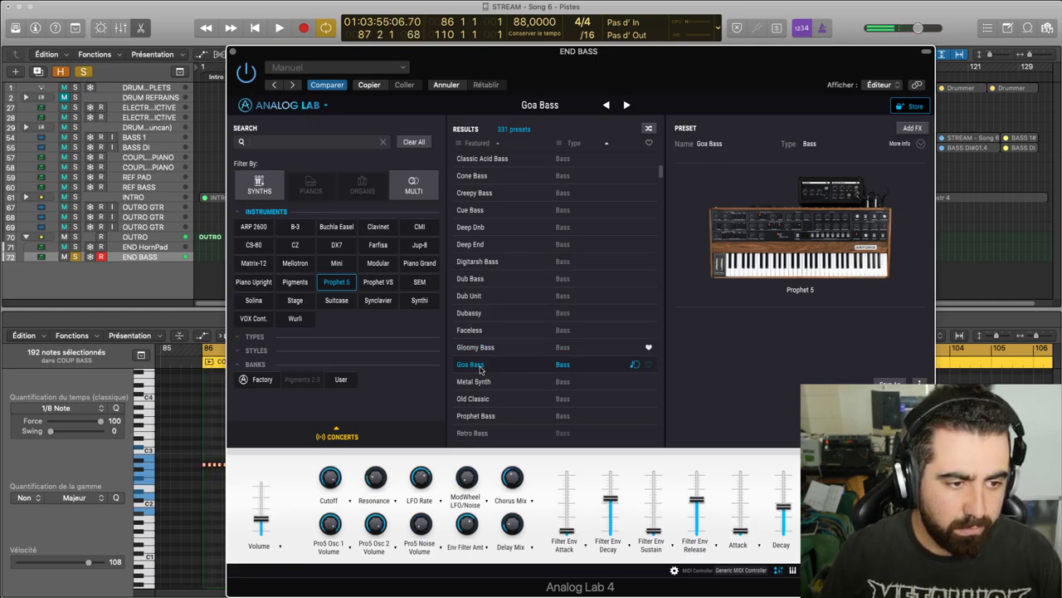
key(space)
key(space)
click(486, 383)
key(space)
scroll(526, 360, down, 1)
key(space)
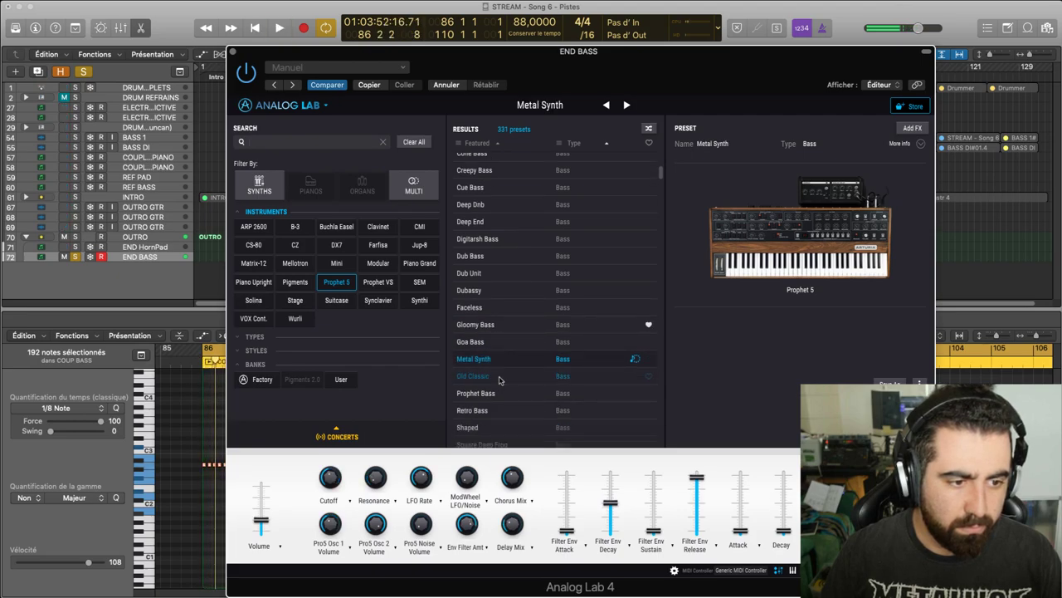
Audition the Old Classic and Prophet Bass presets on END BASS, and move the Analog Lab window off the END BASS region
click(498, 376)
key(space)
key(space)
click(497, 393)
drag(705, 61, 643, 28)
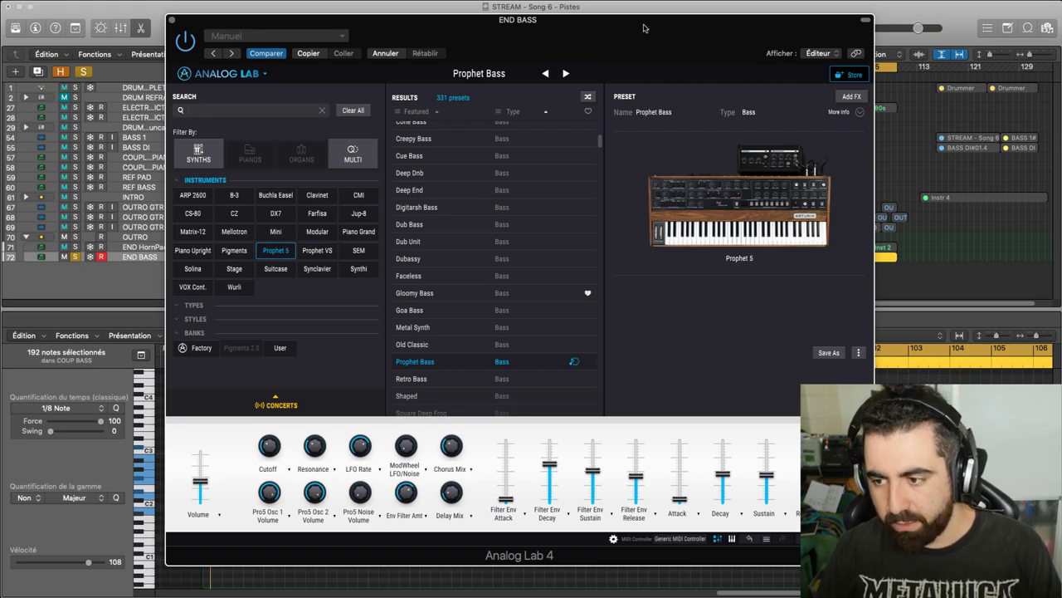
drag(664, 37, 638, 30)
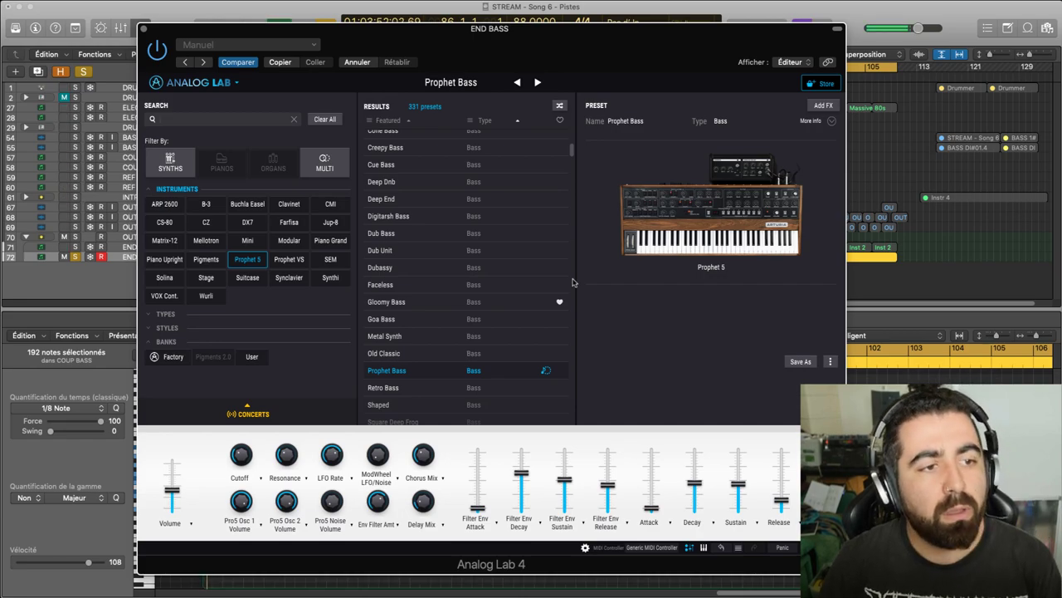
Audition the Retro Bass and Shaped presets on the END BASS track
click(440, 387)
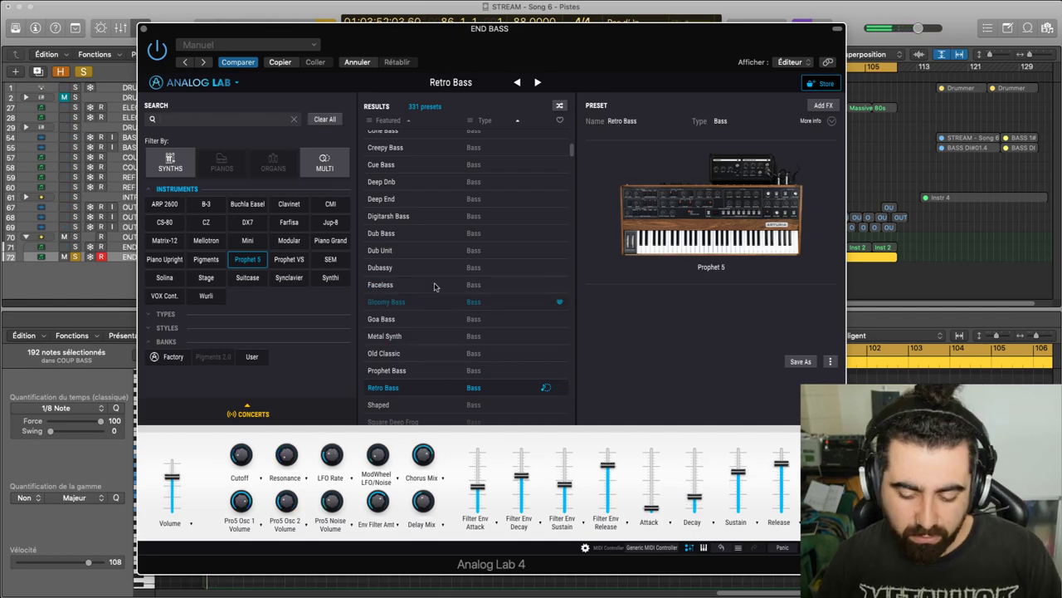
scroll(456, 250, down, 2)
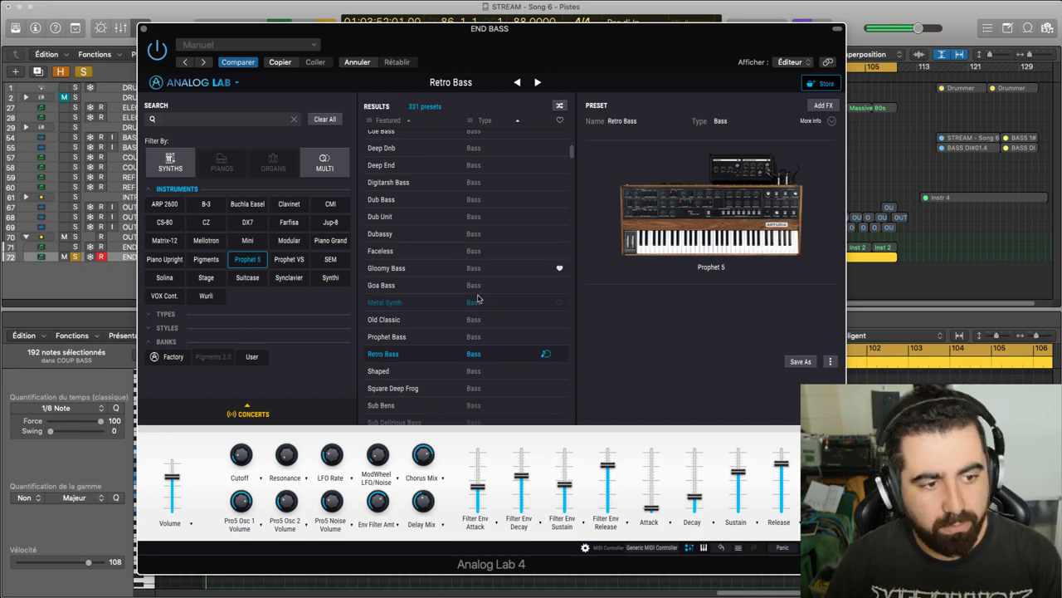
scroll(407, 307, down, 3)
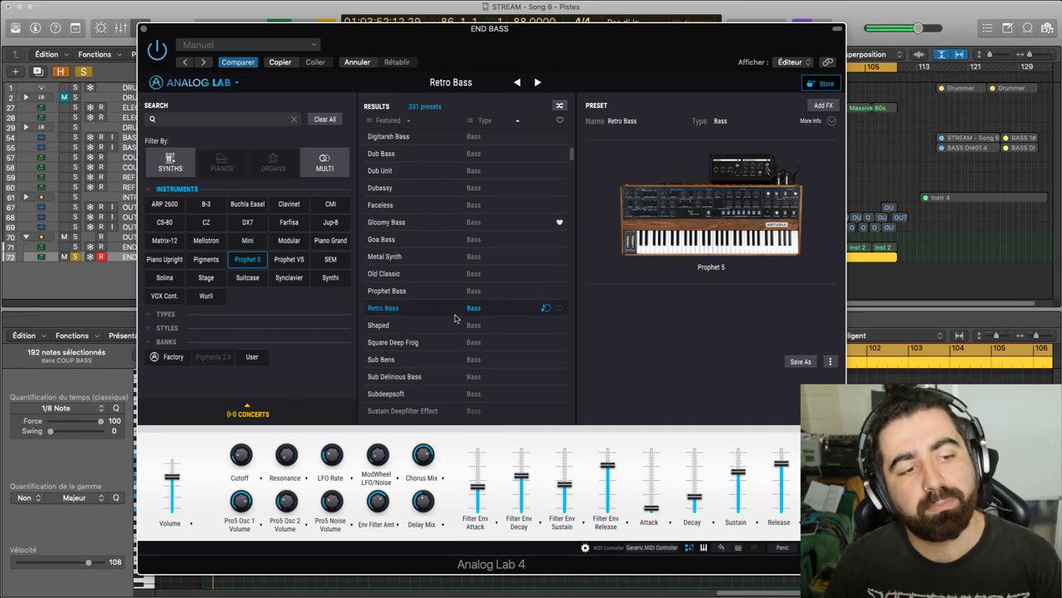
click(413, 326)
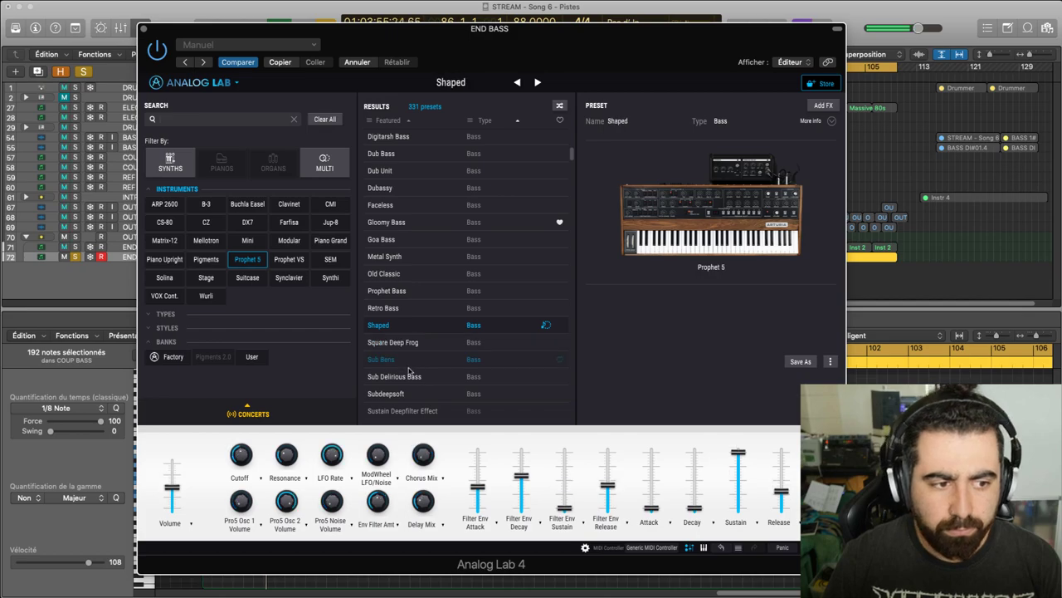
Audition the Square Deep Frog preset soloed and within the full mix, and leave END BASS soloed
click(412, 344)
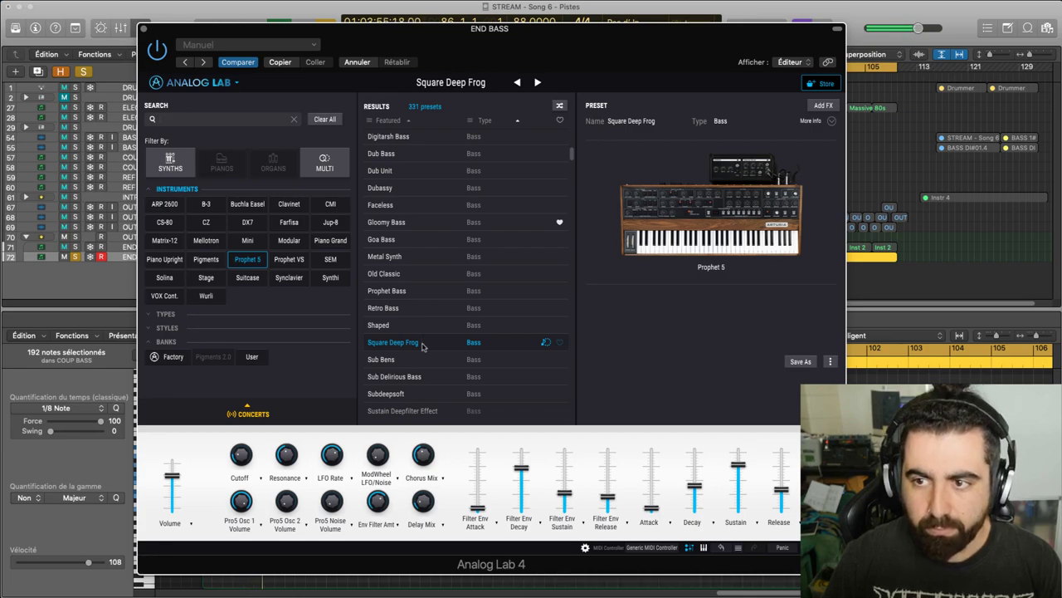
scroll(419, 344, down, 3)
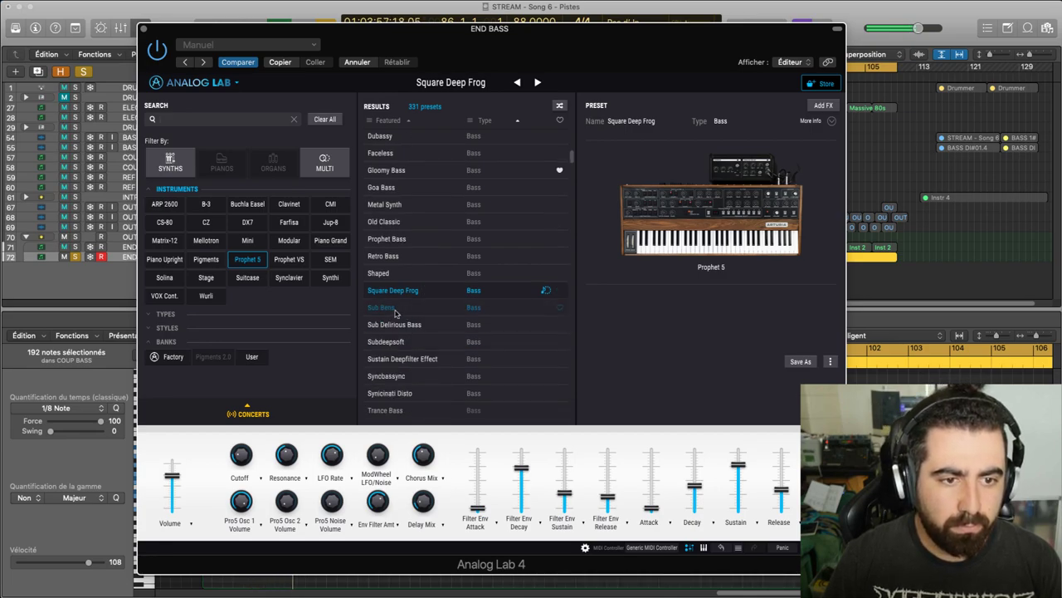
click(79, 258)
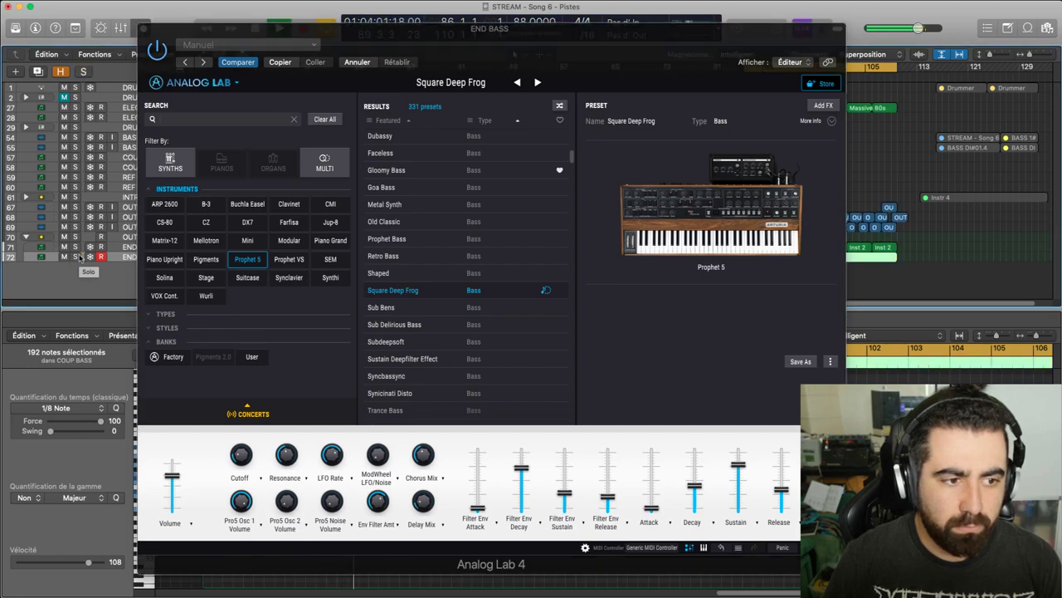
click(78, 257)
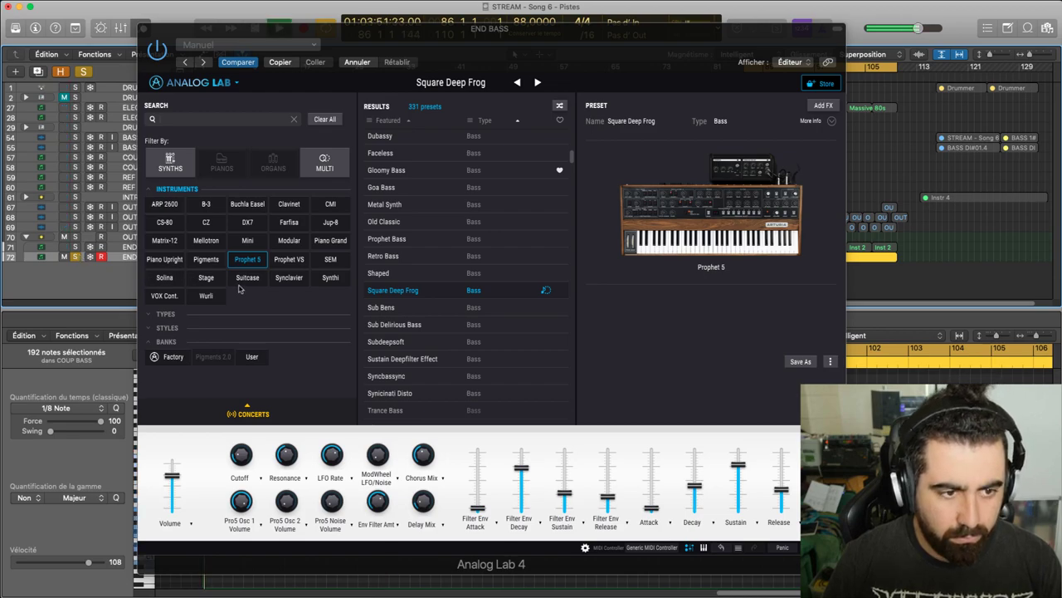
Load the Sub Bens preset and compare it soloed and within the full mix by toggling END BASS's solo
click(381, 308)
scroll(400, 286, down, 3)
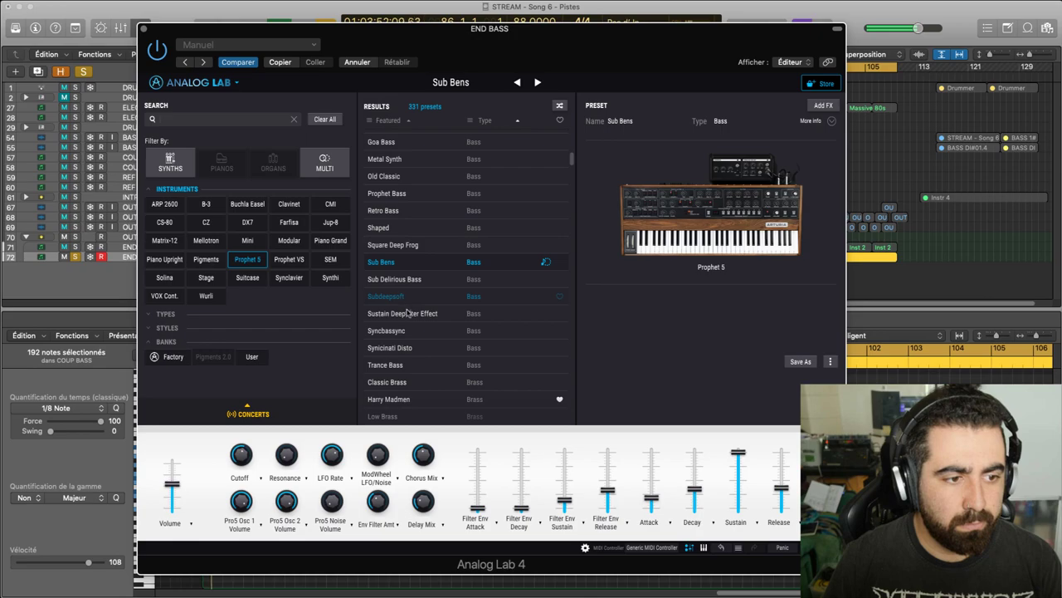
click(76, 259)
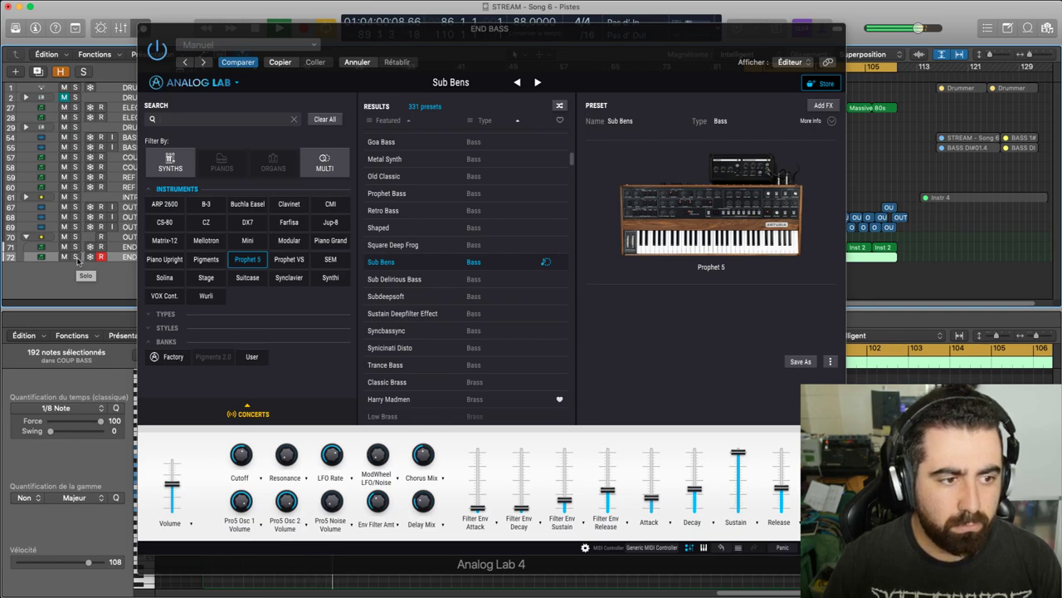
click(76, 257)
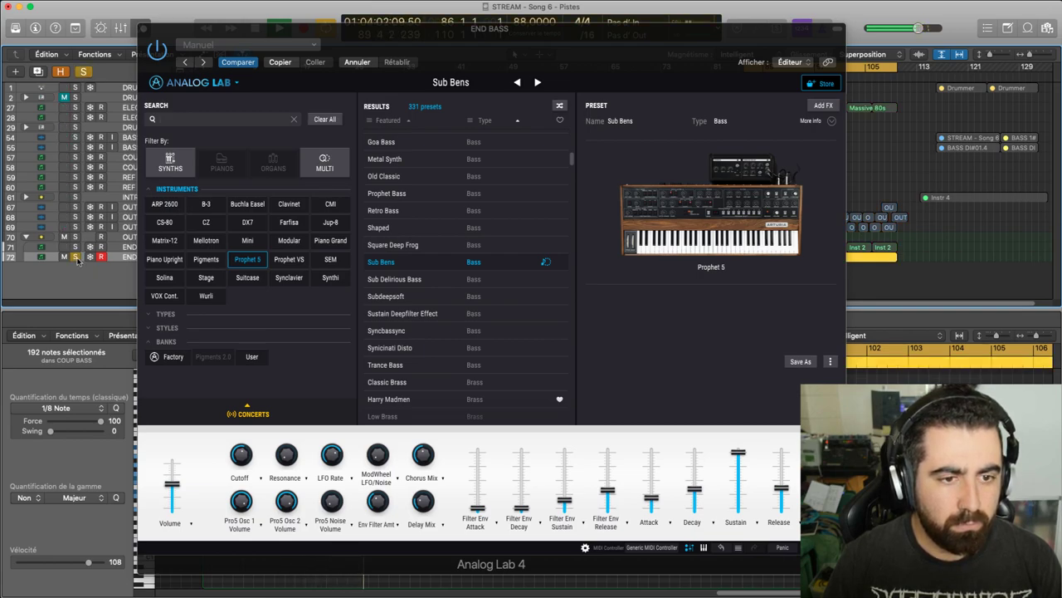
click(76, 257)
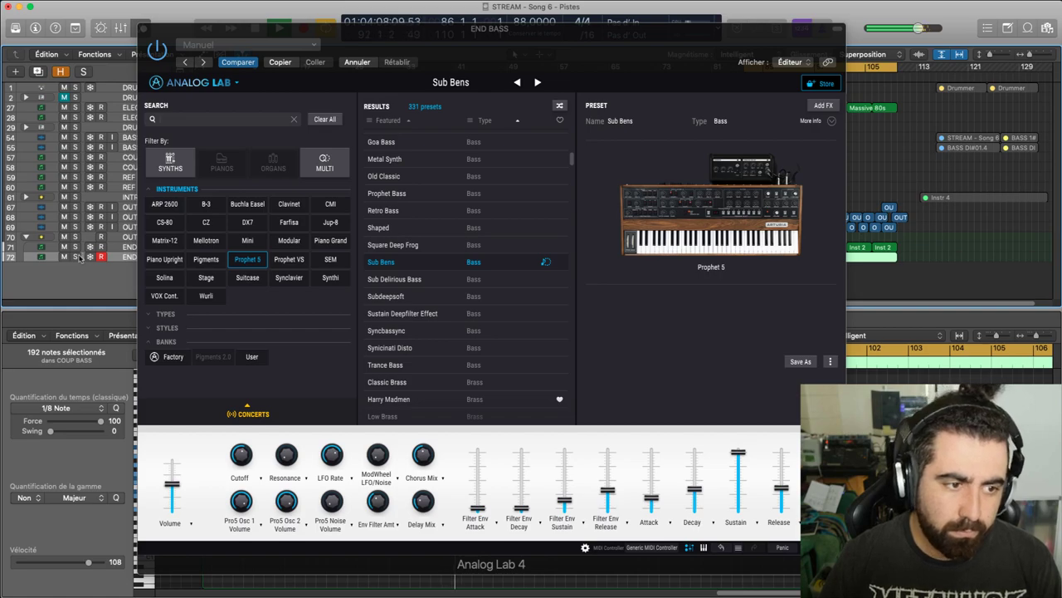
Solo END BASS again and audition the Sub Delirious Bass, Subdeepsoft and Sustain Deepfilter Effect presets
click(394, 280)
click(75, 258)
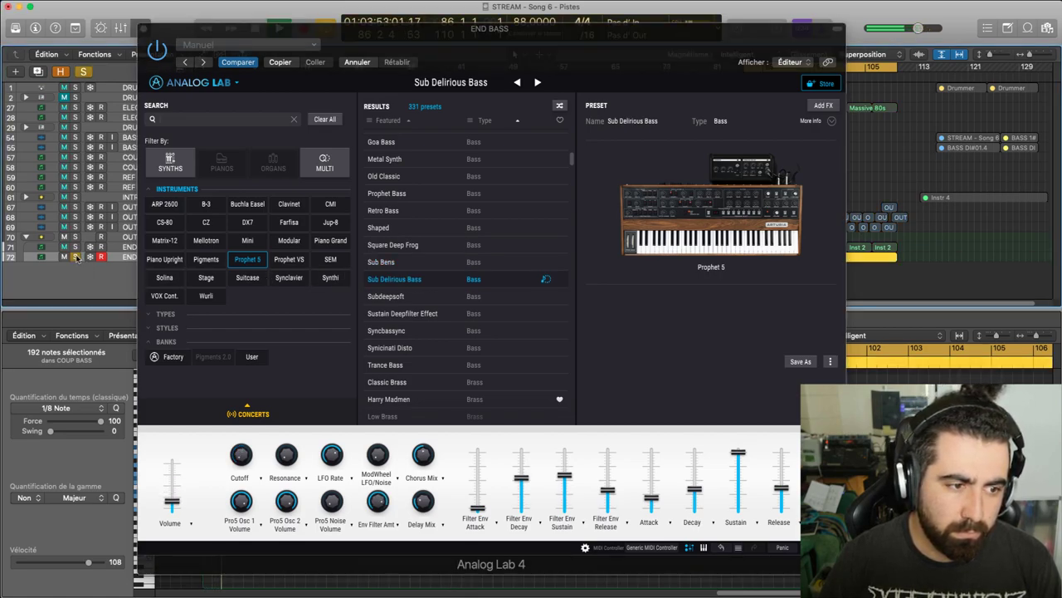
click(421, 299)
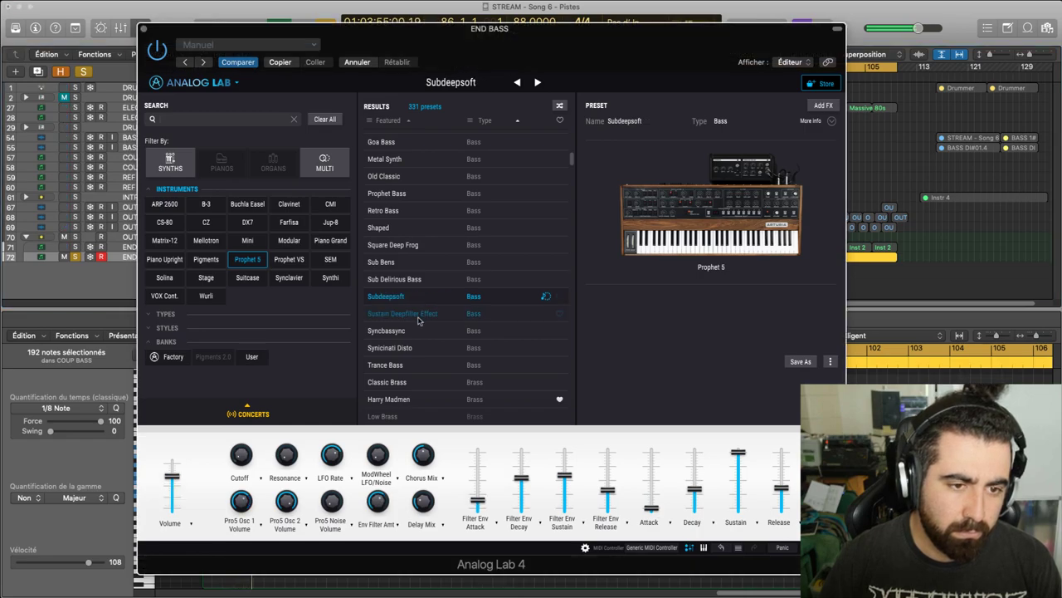
click(402, 314)
scroll(400, 299, down, 3)
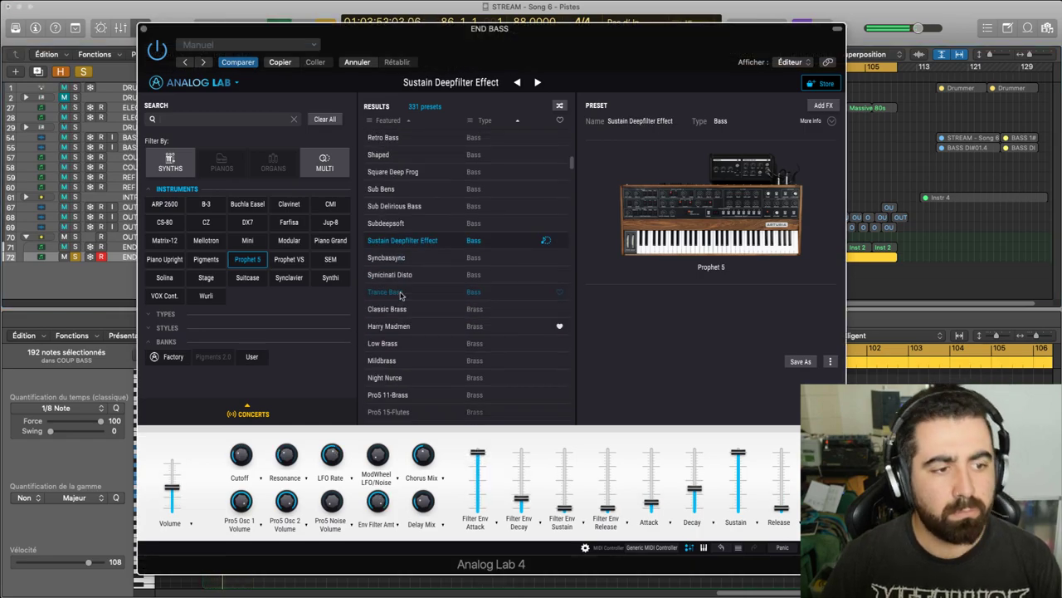
Audition the Syncbassync, Synicinati Disto and Trance Bass presets on END BASS, checking Trance Bass within the full mix
click(401, 260)
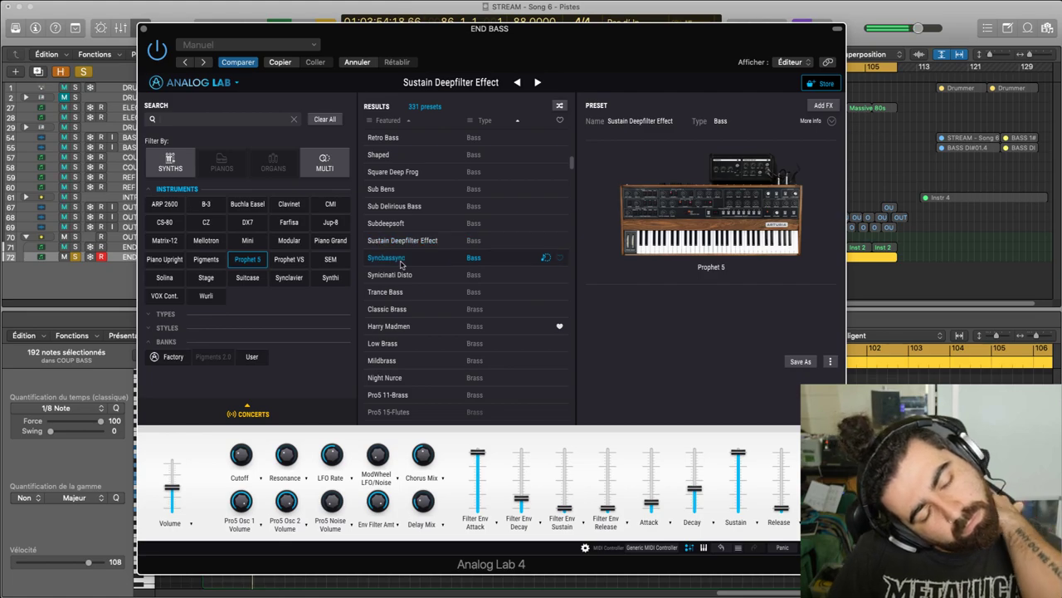
click(405, 277)
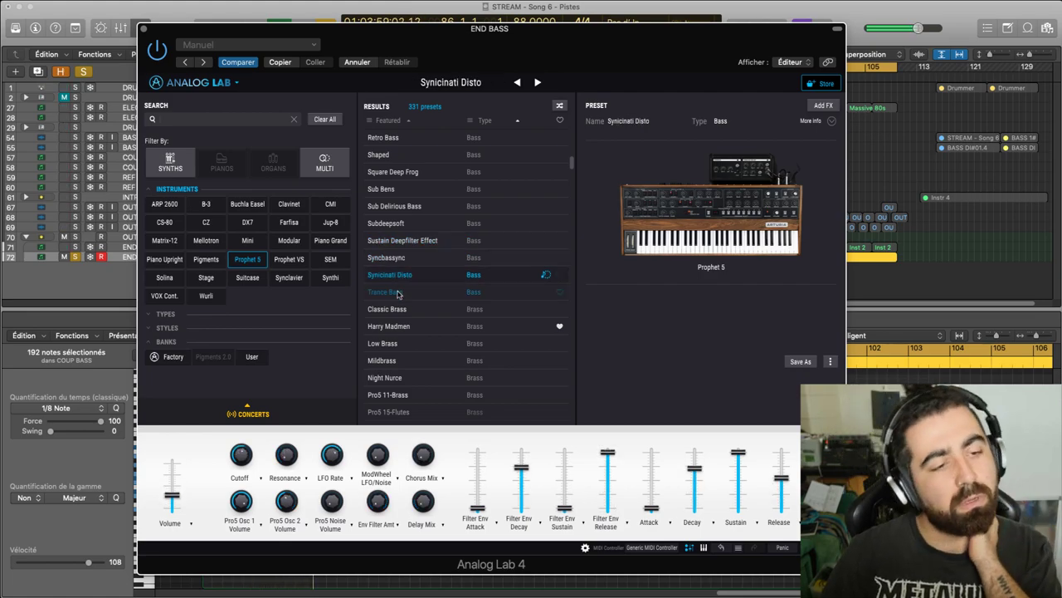
click(397, 294)
click(395, 311)
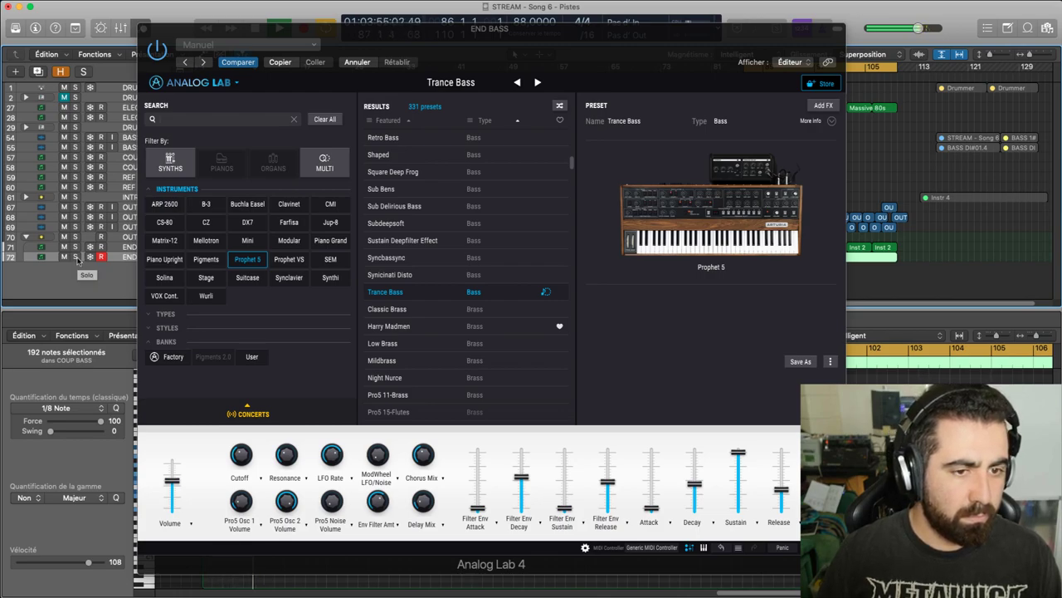
click(76, 256)
Compare the Classic Brass and Harry Madmen presets on END BASS, and return to Classic Brass
click(387, 308)
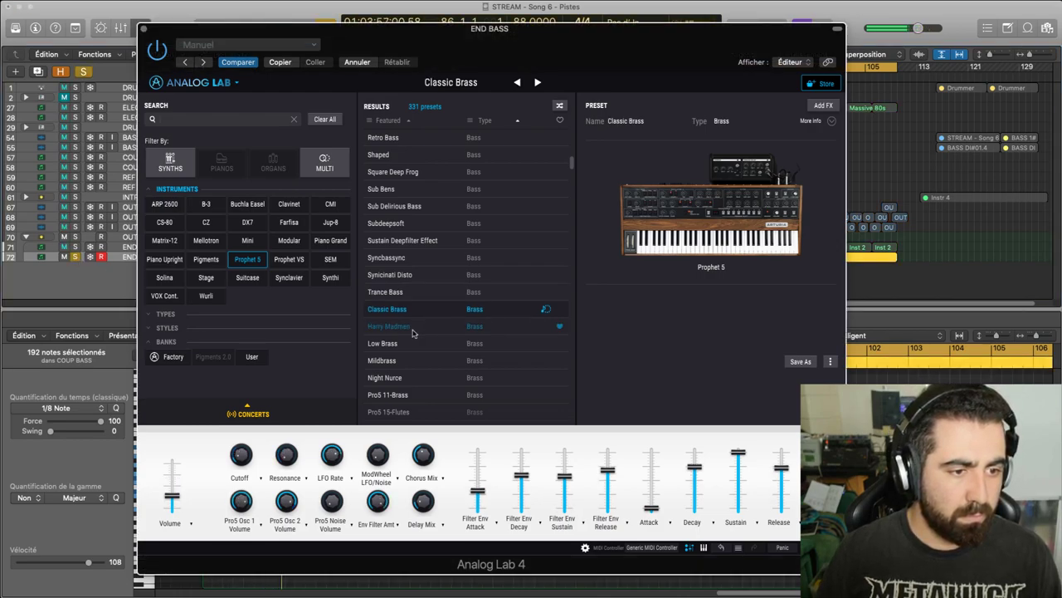
click(413, 327)
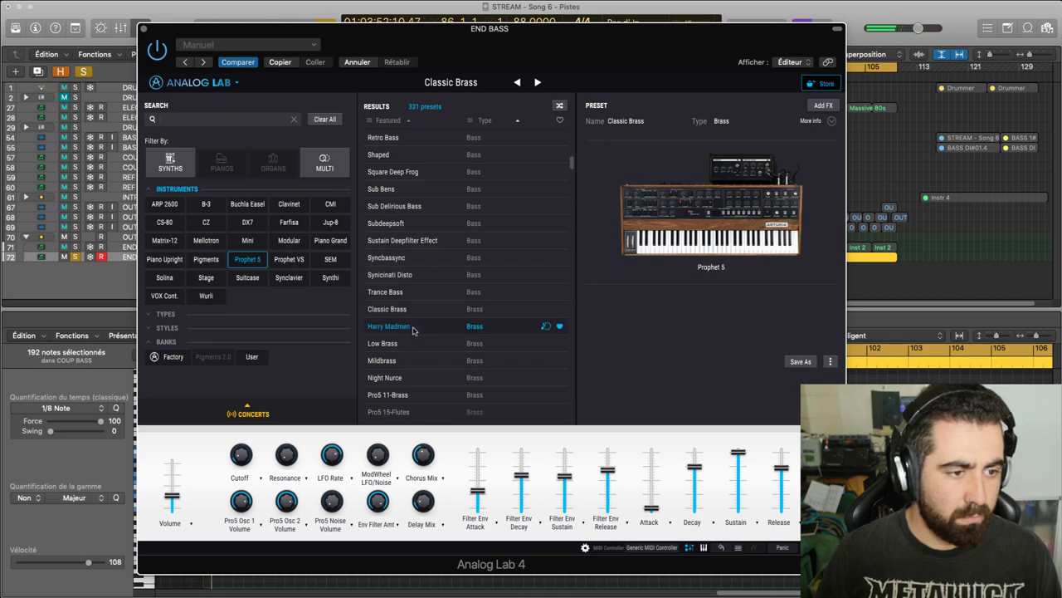
click(415, 312)
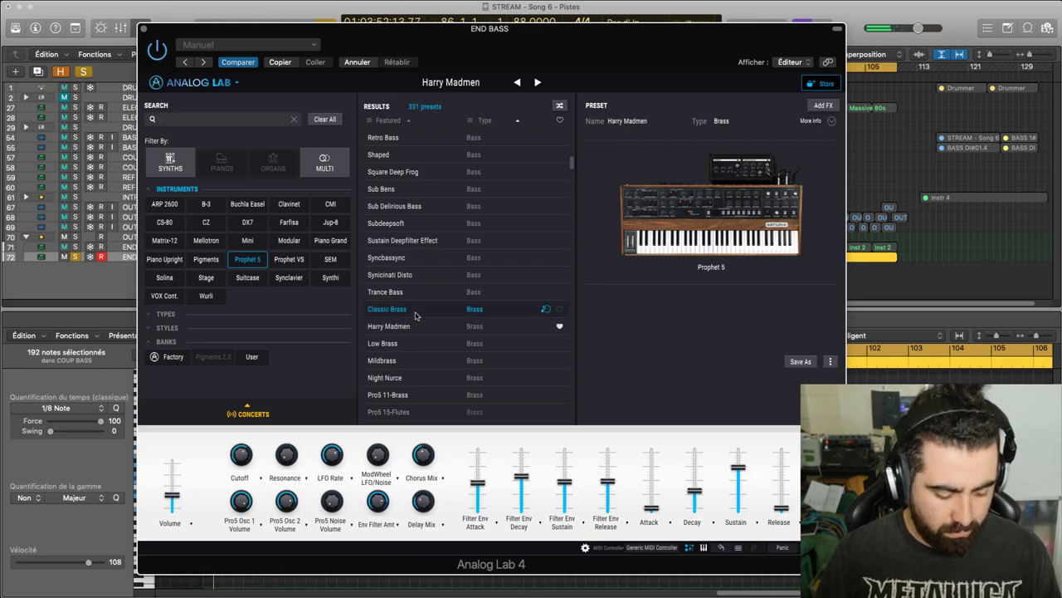
key(super+j)
key(super+shift+z)
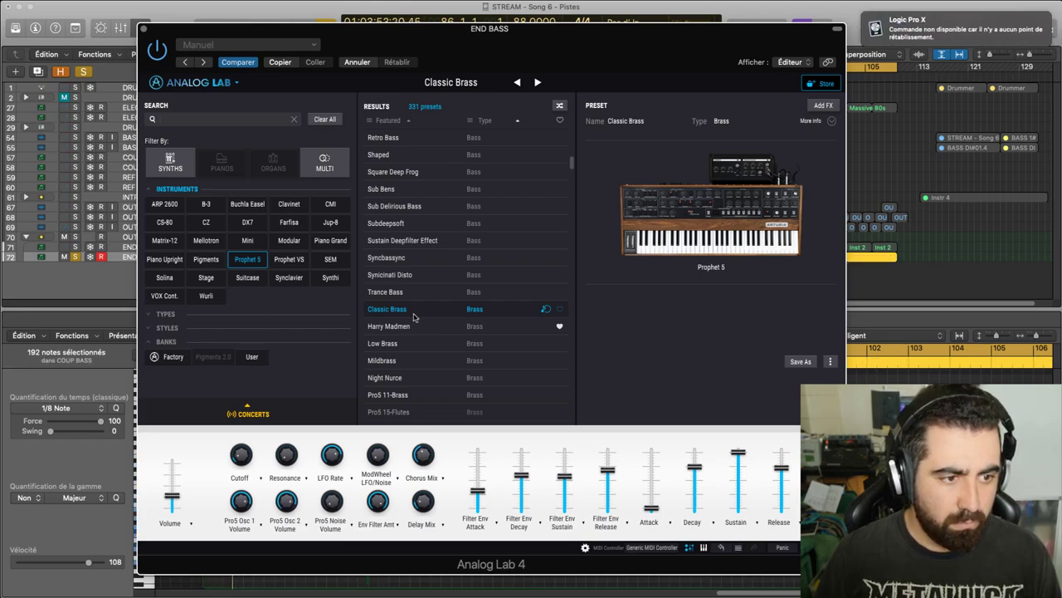
Audition the Low Brass preset, toggling END BASS's solo to compare it alone and within the full mix
click(395, 343)
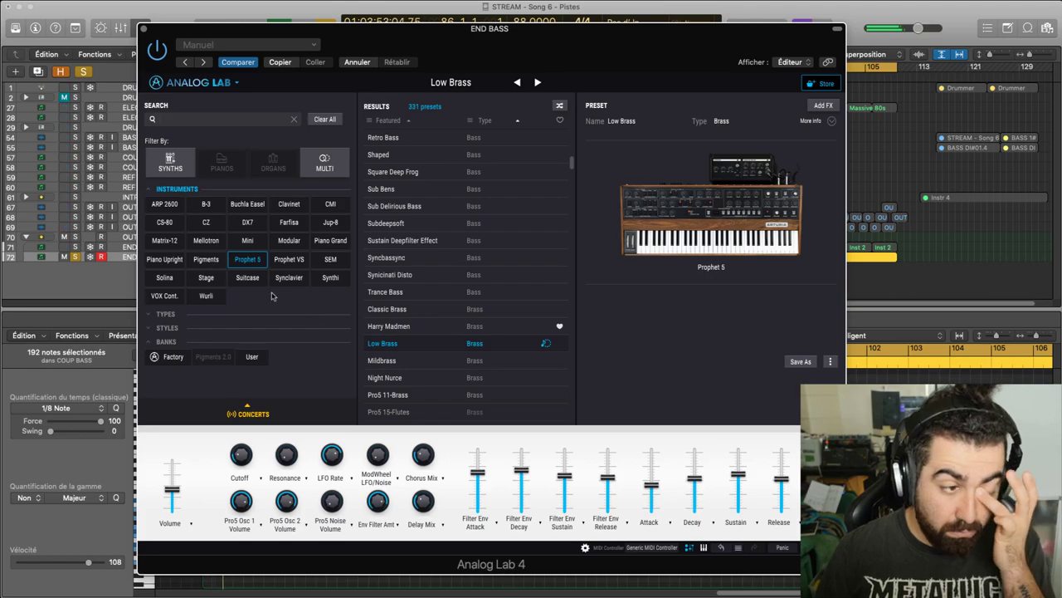
click(74, 256)
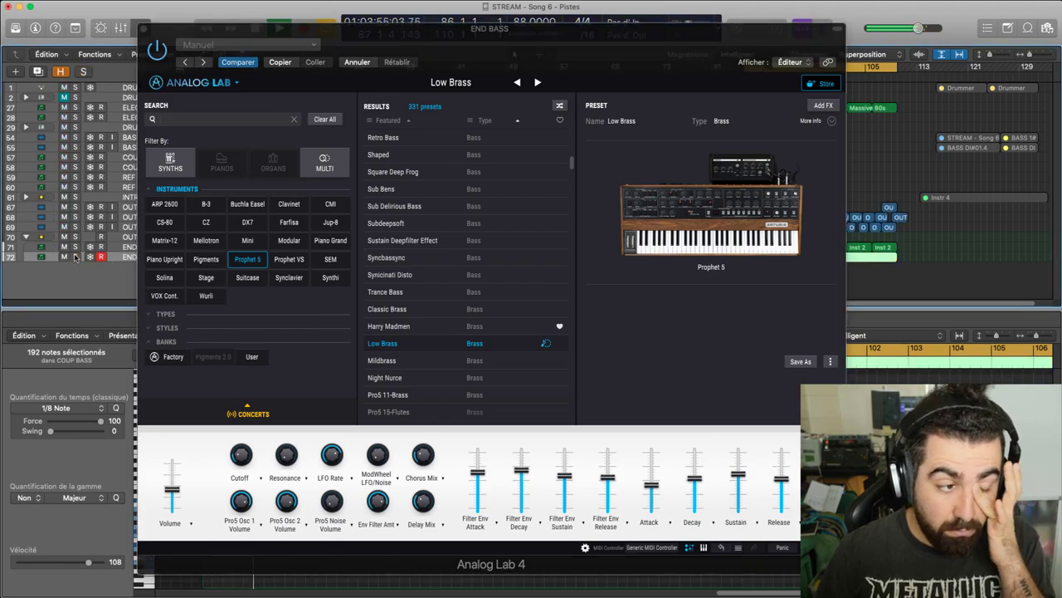
click(75, 256)
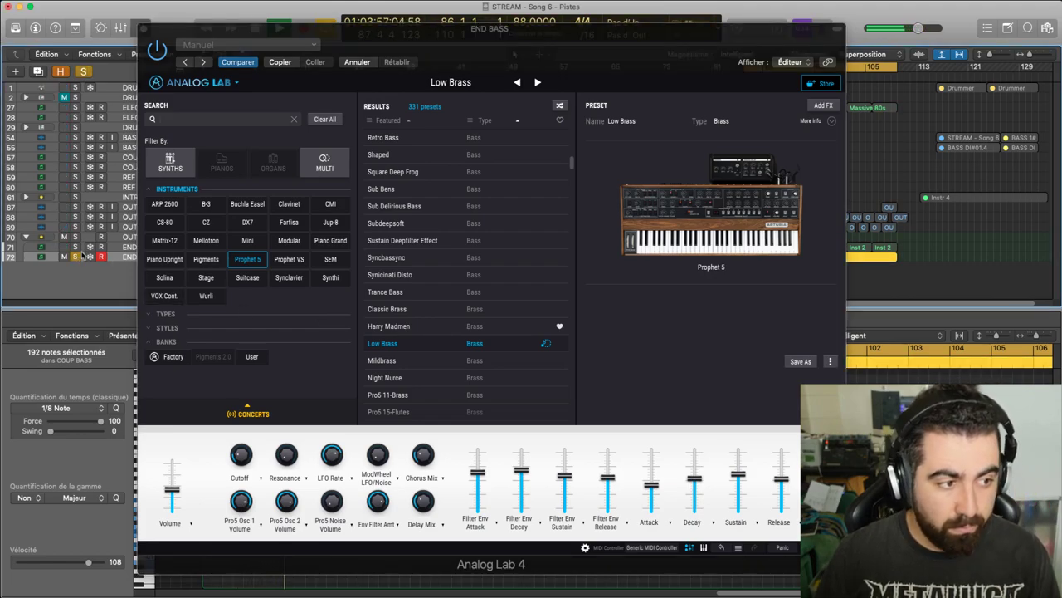
click(75, 257)
Load the Mildbrass preset and audition it with END BASS soloed
click(223, 320)
key(Down)
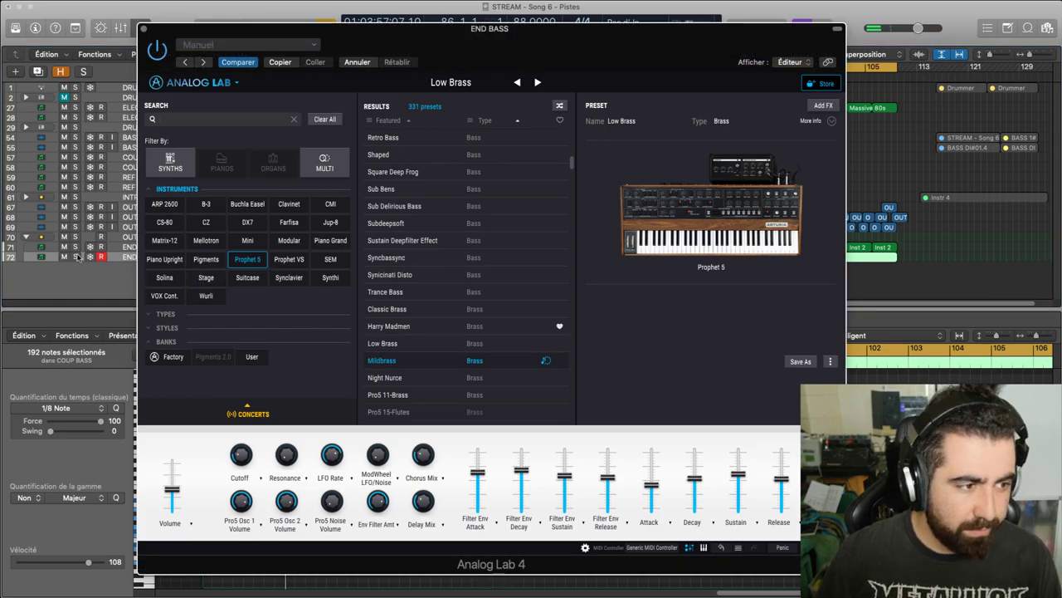
click(75, 257)
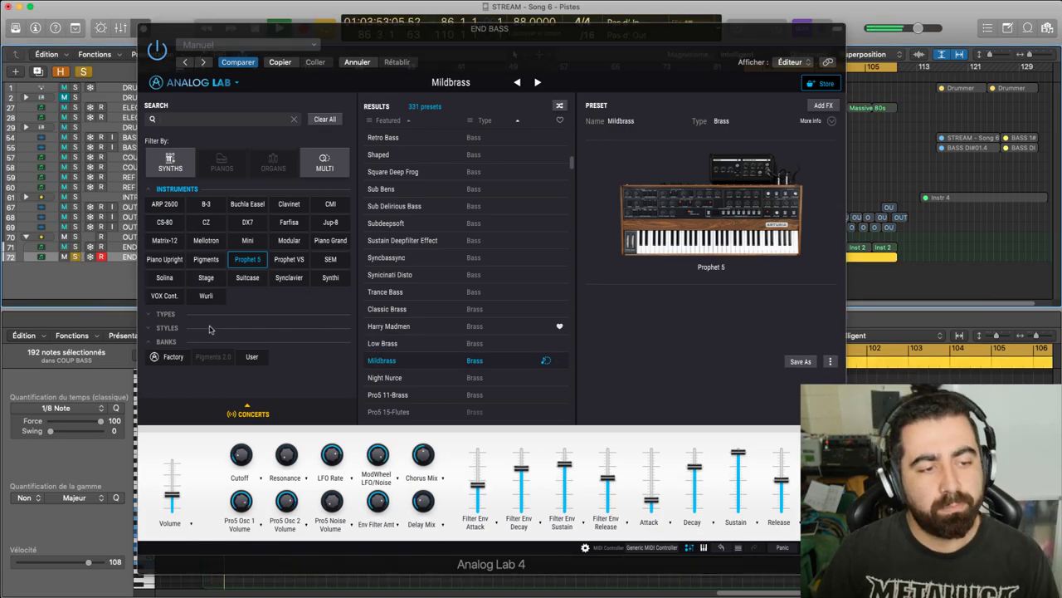
key(super+shift+z)
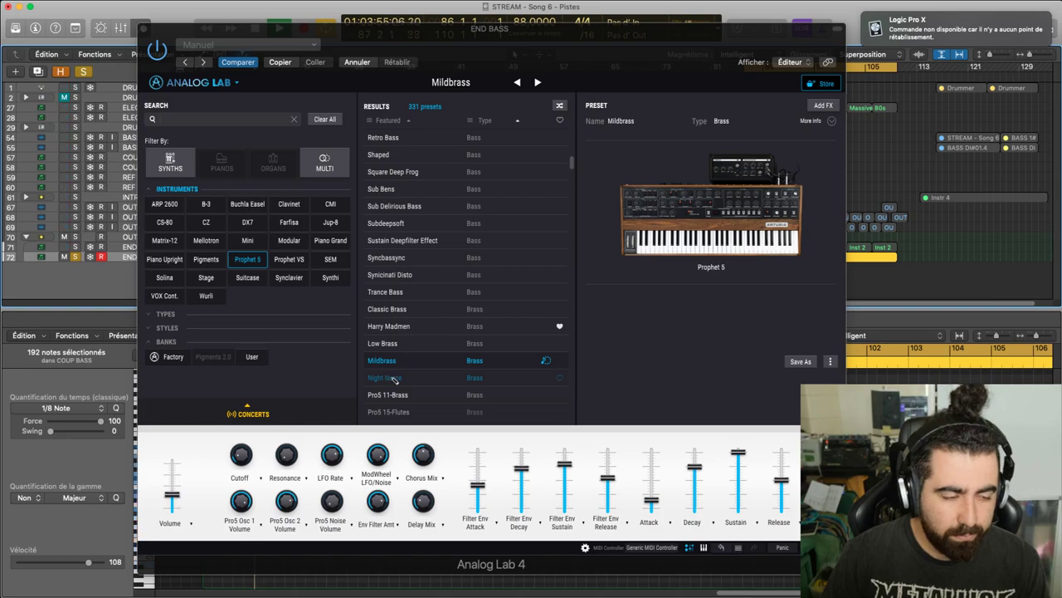
Audition the Night Nurce, Pro5 11-Brass and Pro5 15-Flutes presets on soloed END BASS, and return to Pro5 11-Brass
click(393, 379)
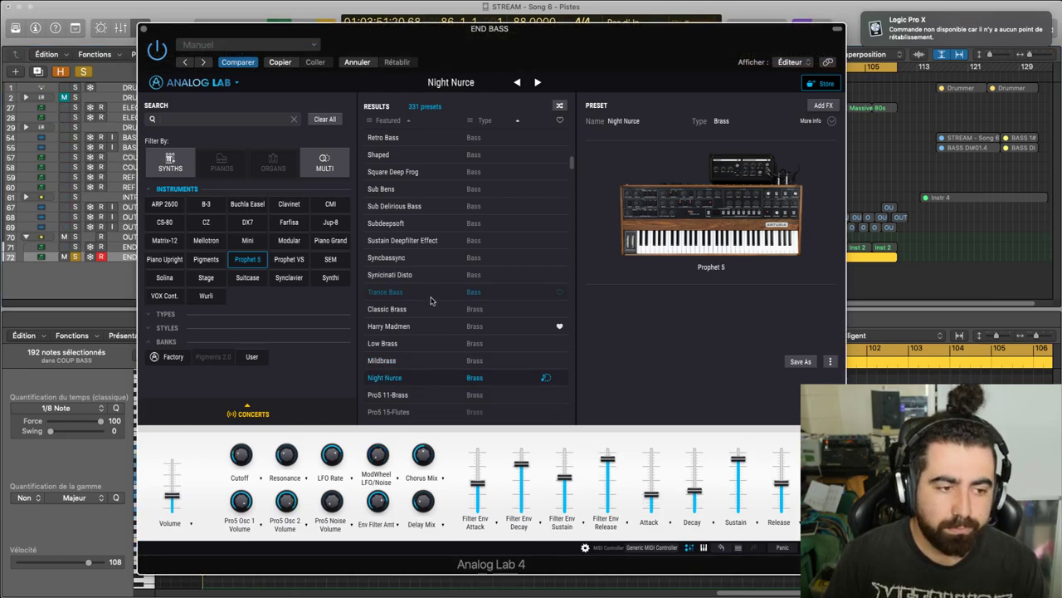
scroll(435, 257, down, 2)
click(407, 316)
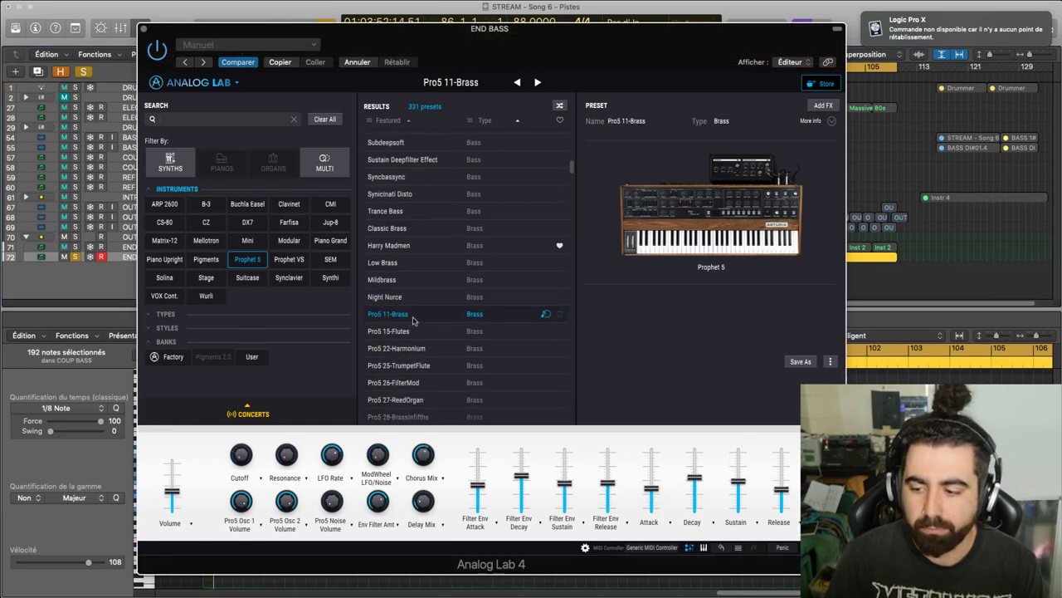
click(413, 332)
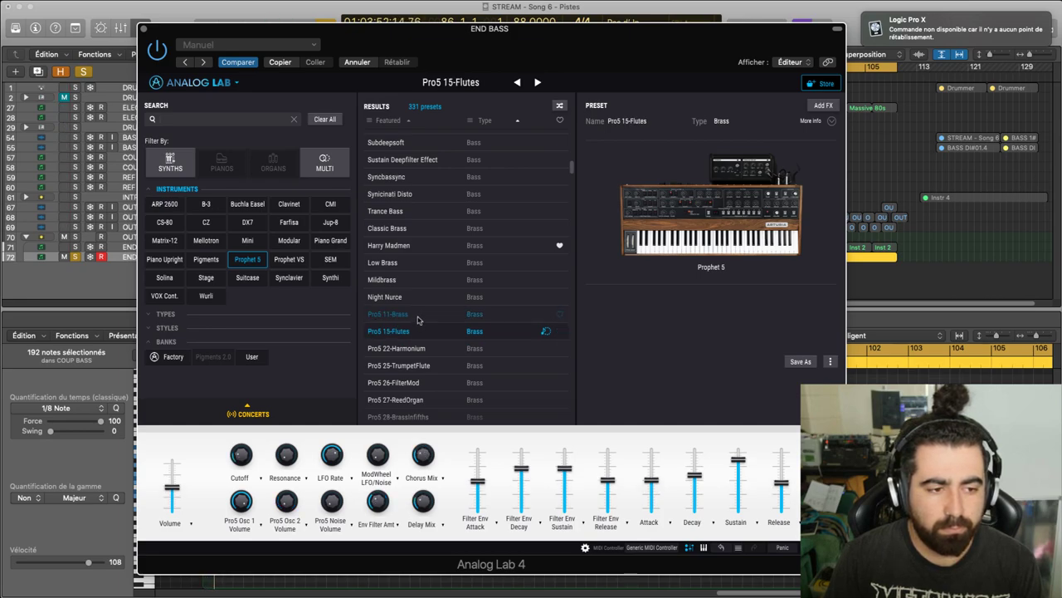
click(418, 317)
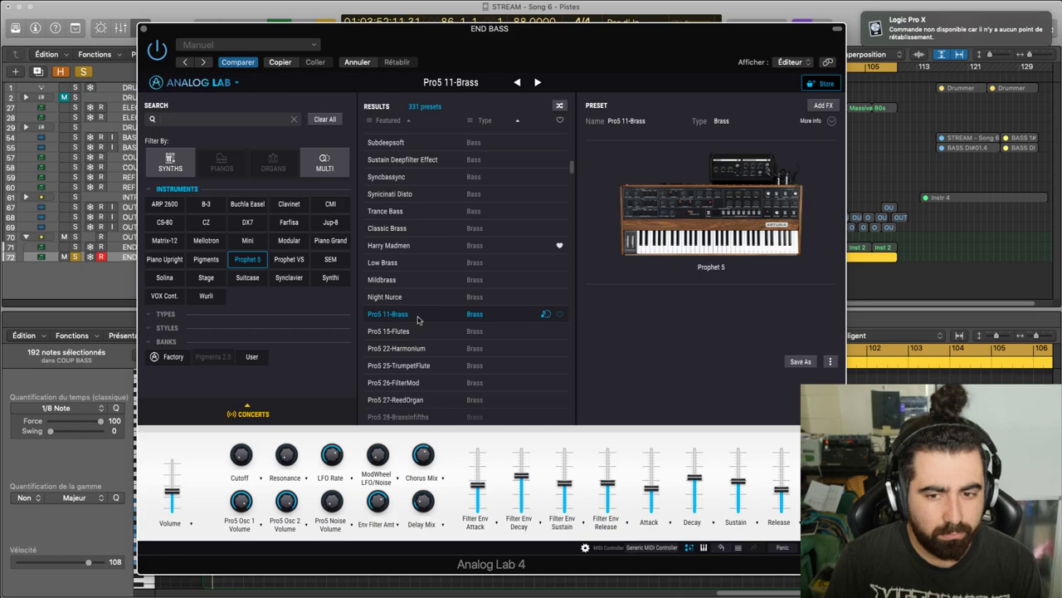
Unsolo END BASS to hear Pro5 11-Brass in the full mix, trying its volume at 0.966 before lowering it to about 0.378
click(74, 258)
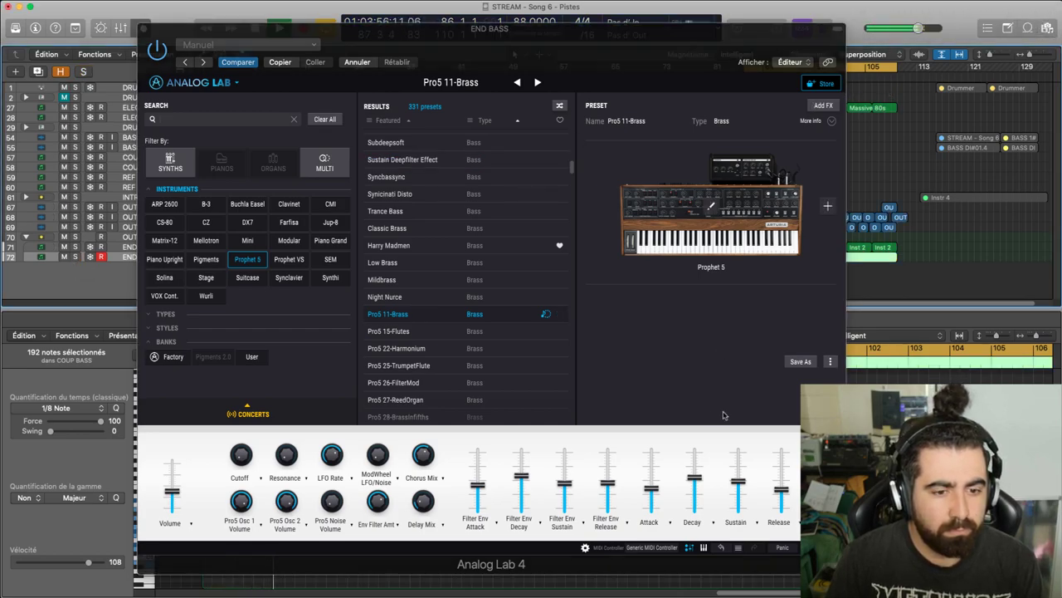
drag(171, 490, 172, 469)
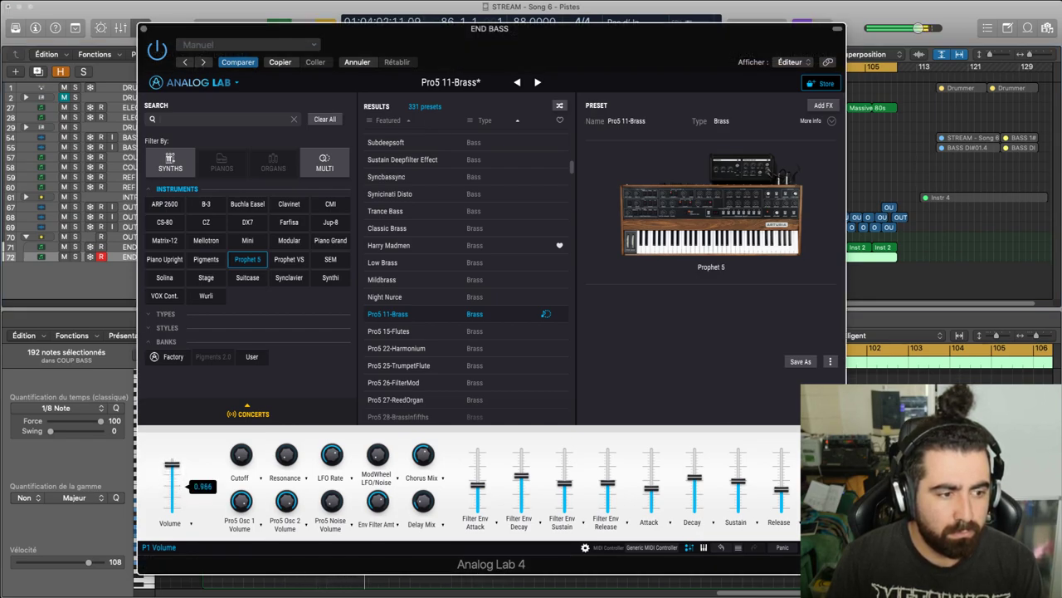
drag(172, 463, 172, 490)
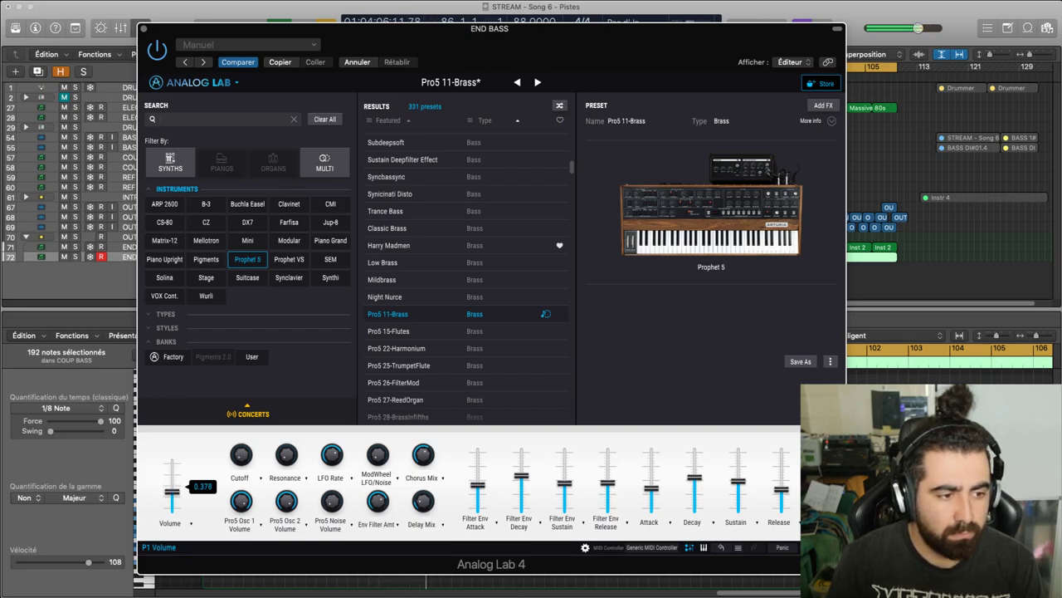
drag(172, 489, 172, 492)
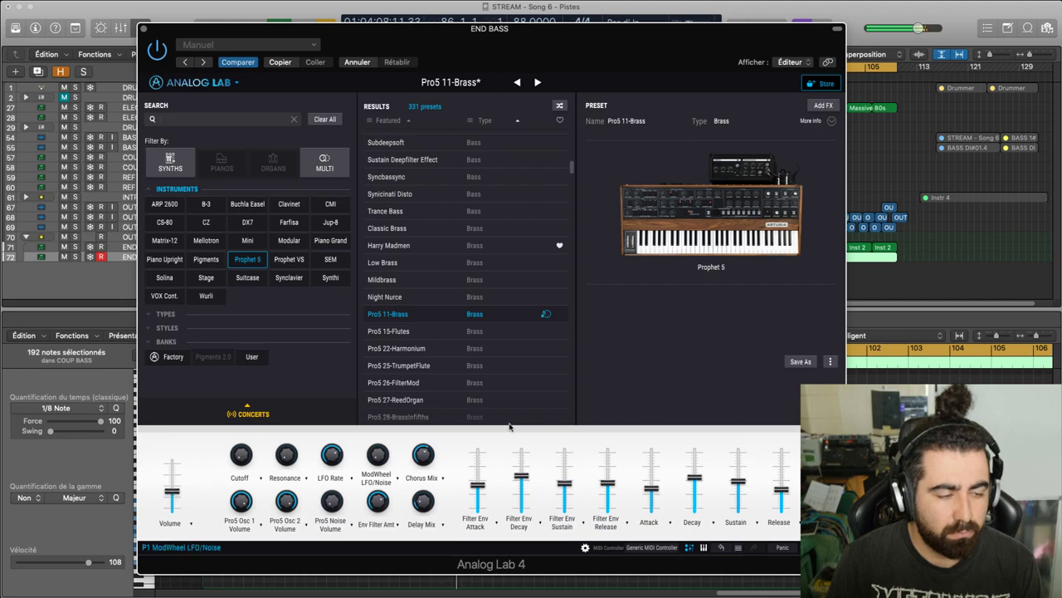
Audition the Pro5 22-Harmonium, Pro5 25-TrumpetFlute and Pro5 27-ReedOrgan presets on END BASS, switching its solo back on
click(397, 348)
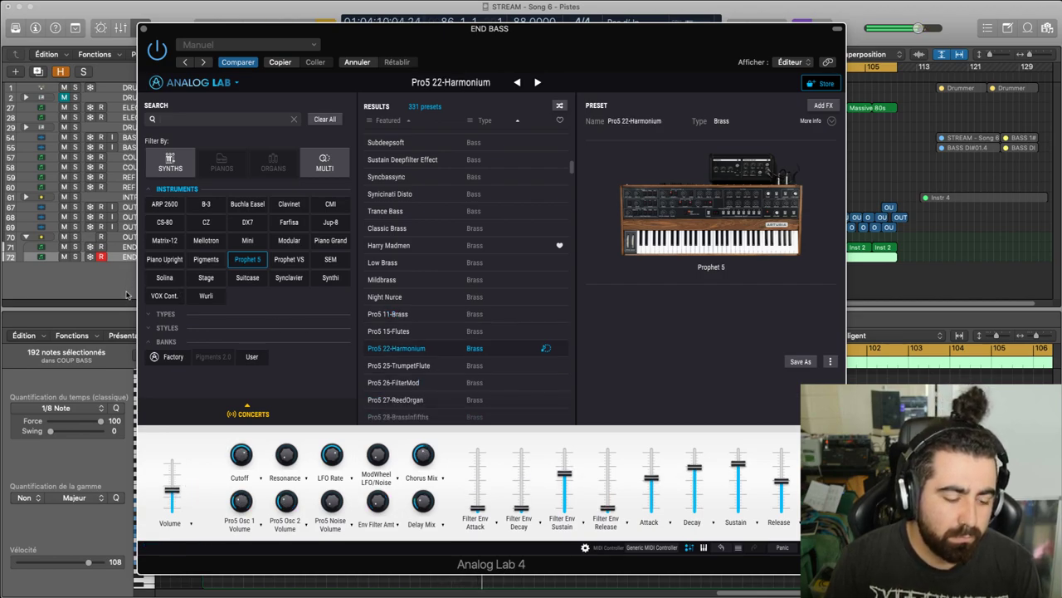
click(443, 365)
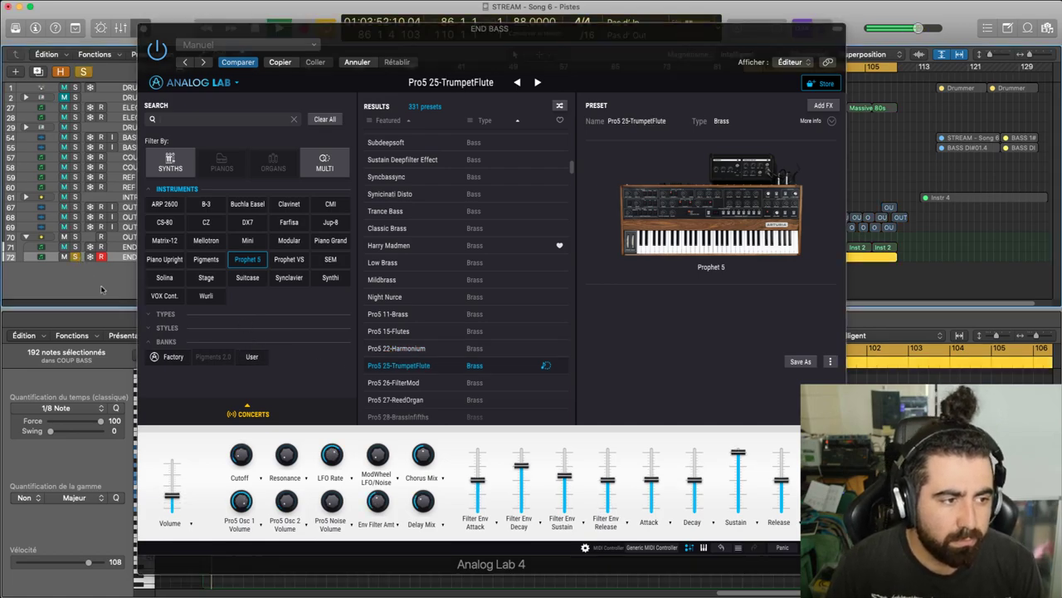
click(398, 399)
Audition the Pro5 31-PipeOrganFlutes, Slew Brass and Synth Brass Heaven presets with END BASS soloed
scroll(411, 373, down, 3)
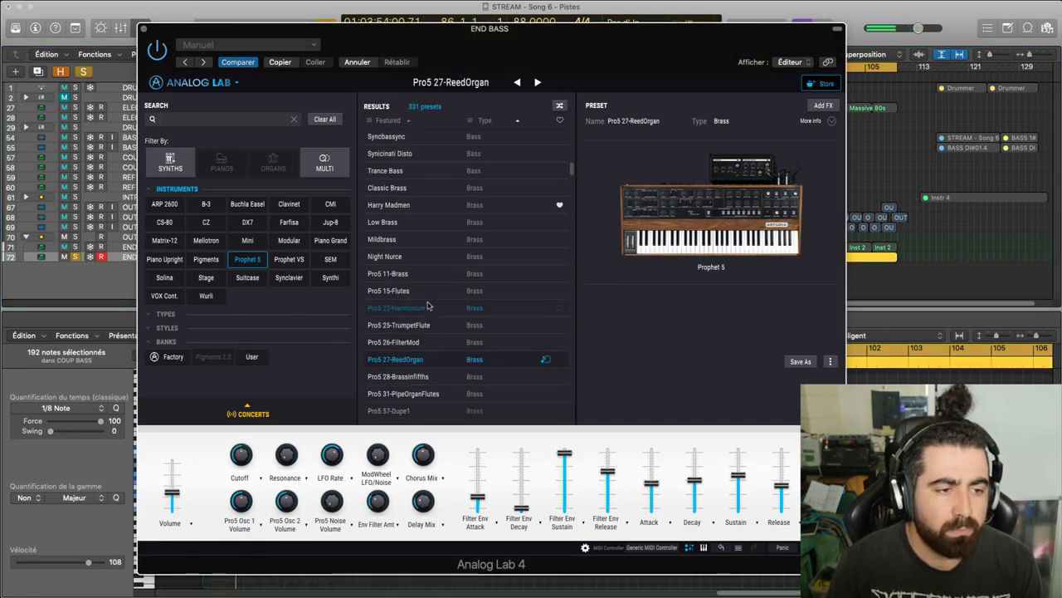
click(419, 276)
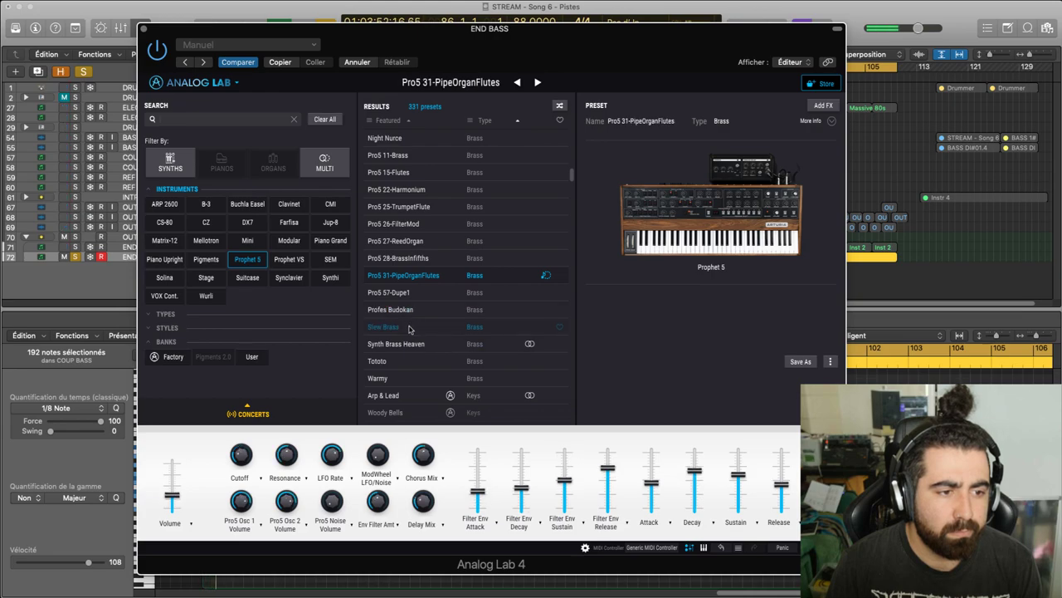
click(425, 325)
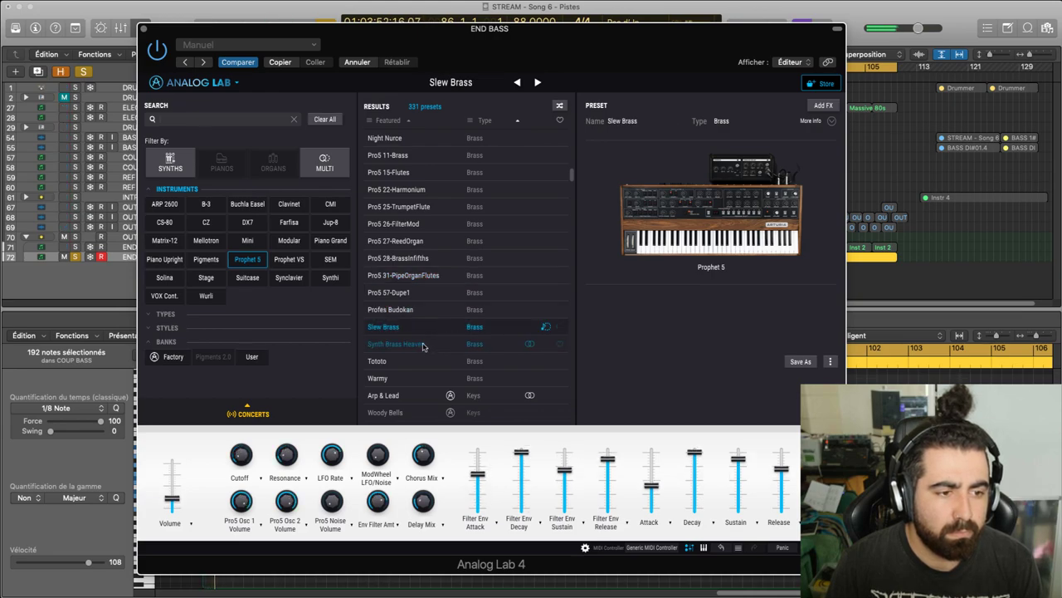
click(423, 343)
scroll(431, 299, down, 5)
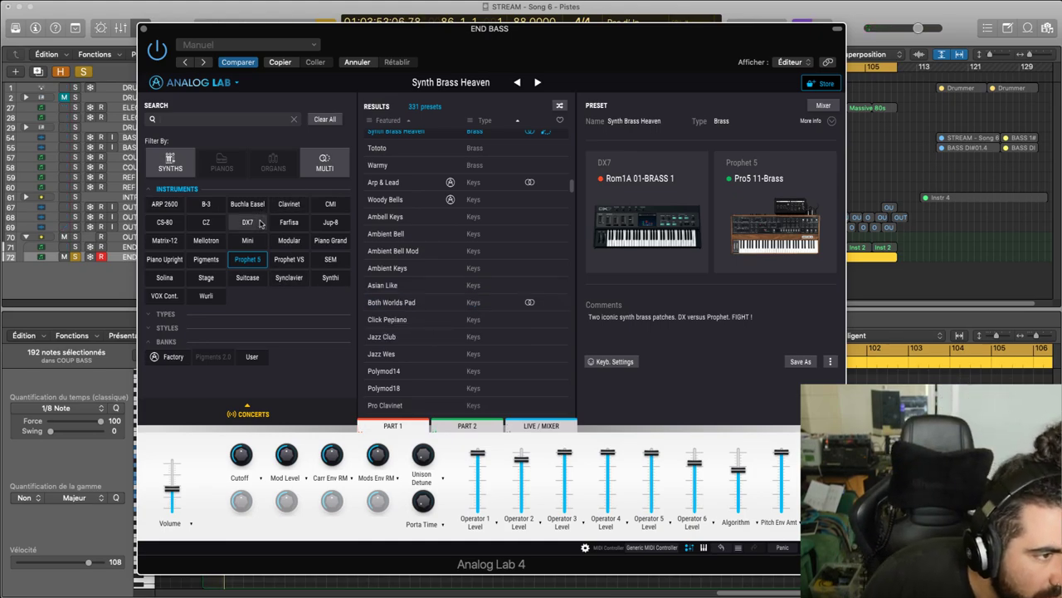
Filter the presets to the SEM instrument and audition Big Rock and Gowbass, toggling END BASS's solo to check Gowbass in the mix
click(320, 260)
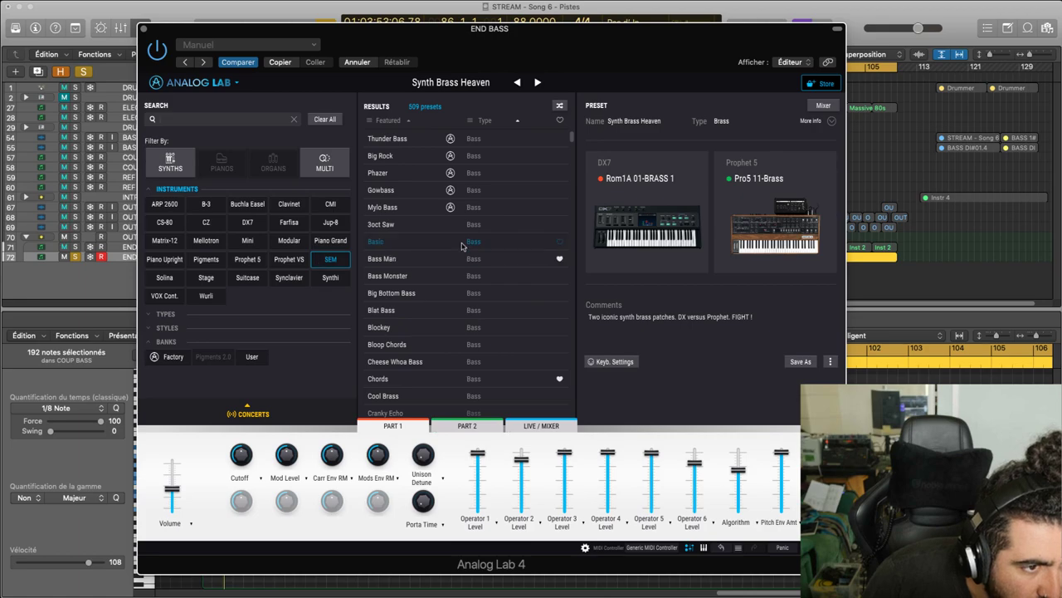
click(415, 157)
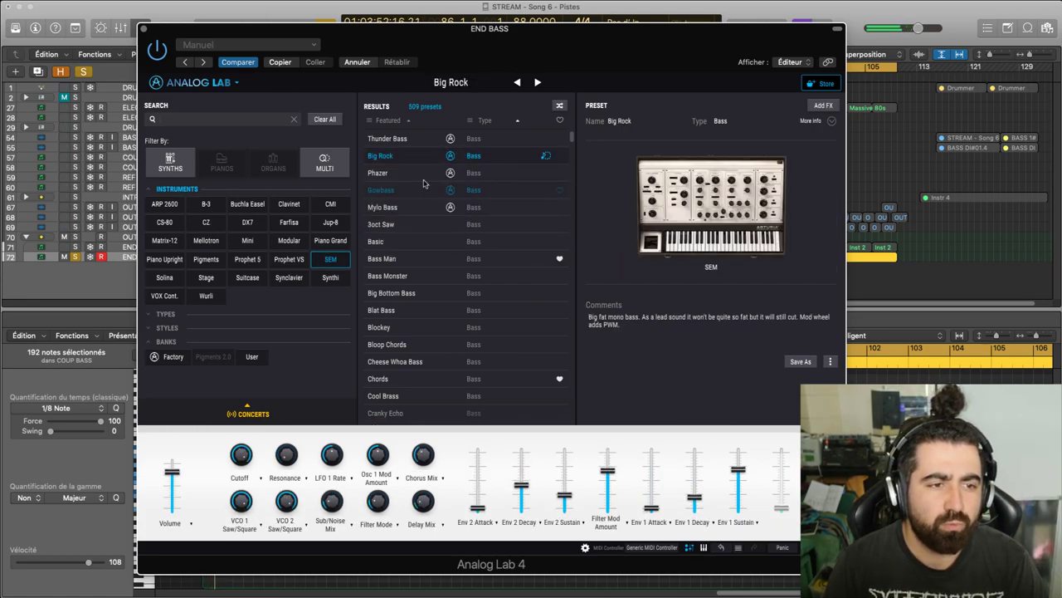
click(423, 183)
click(76, 257)
click(75, 257)
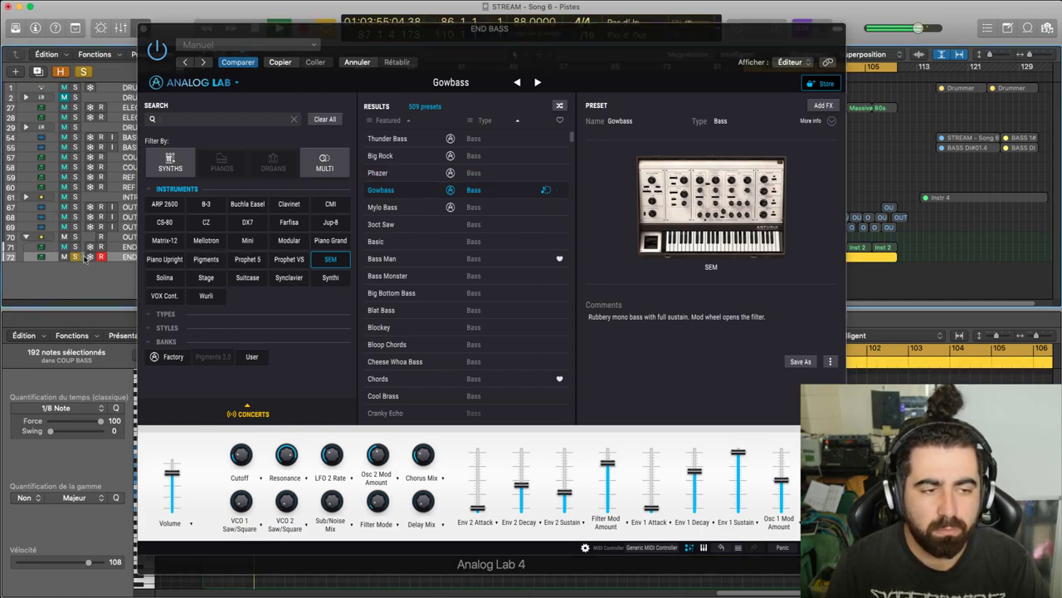
Compare the Phazer preset with Gowbass on END BASS, checking Gowbass within the full mix before soloing the track again
click(403, 173)
click(401, 175)
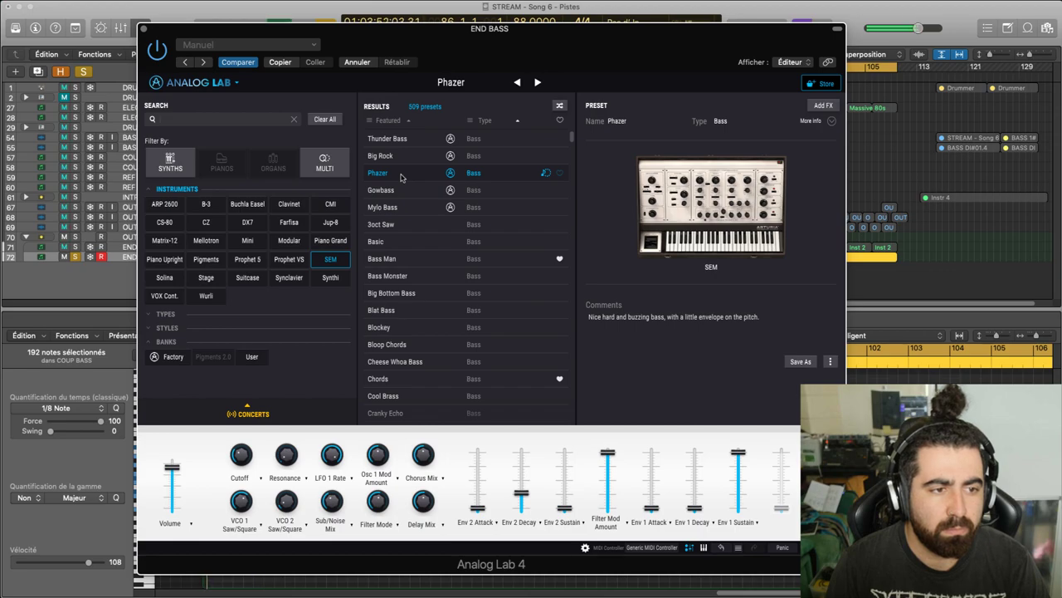
shift+click(404, 191)
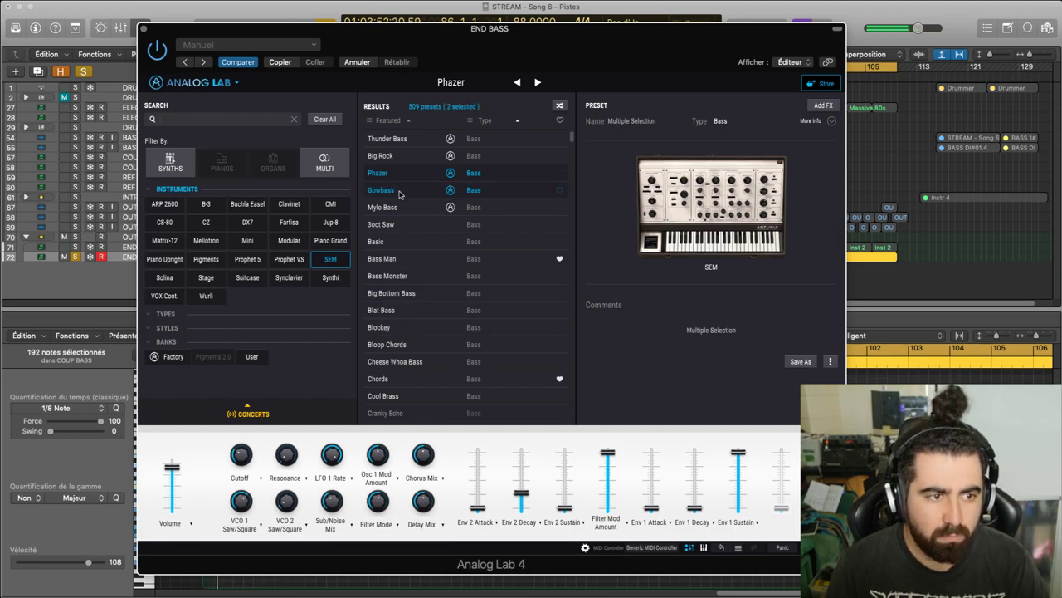
click(399, 190)
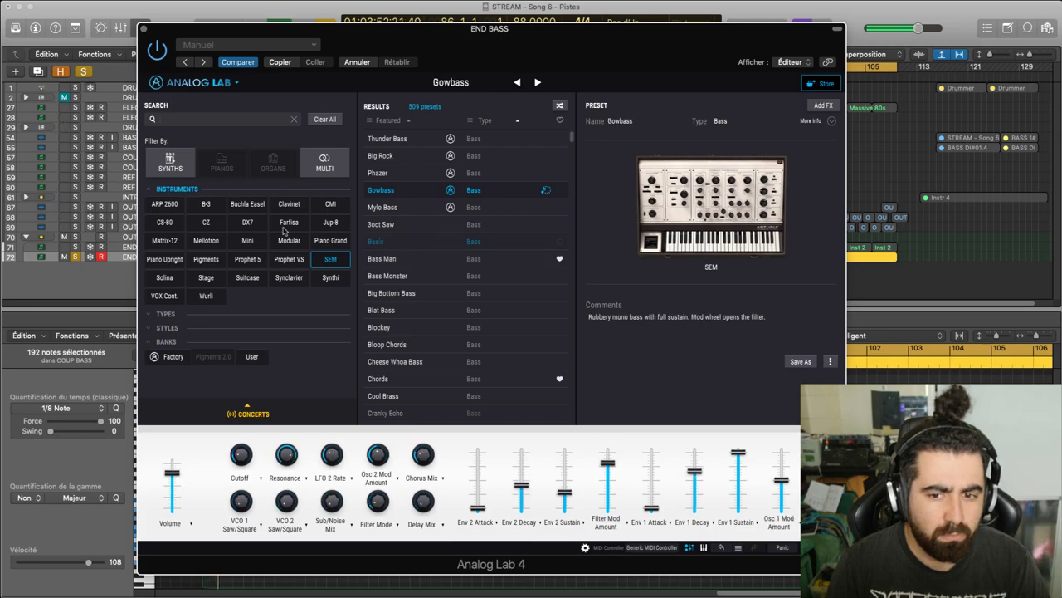
click(76, 257)
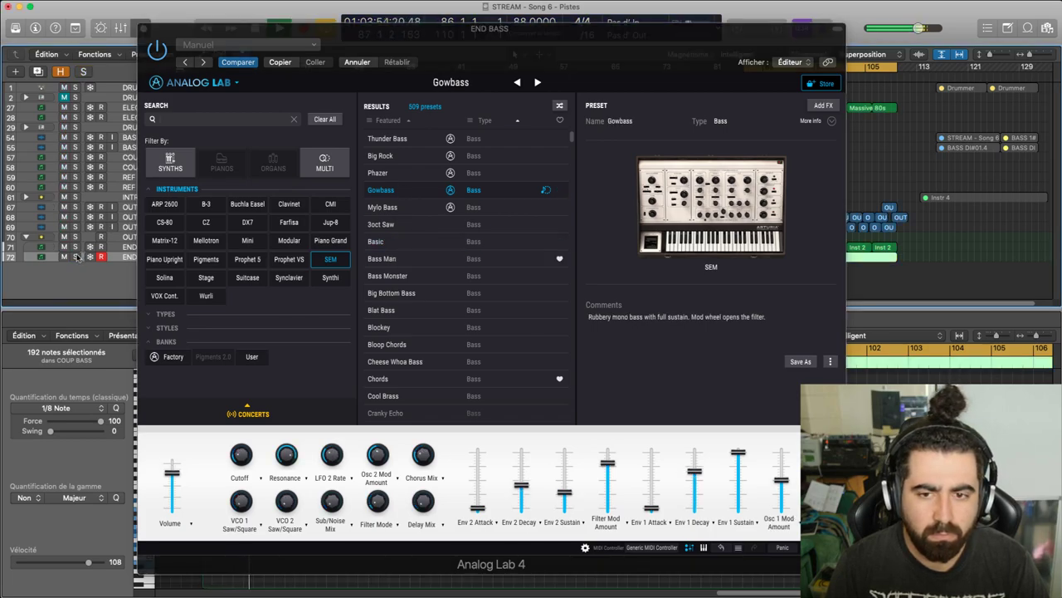
click(77, 257)
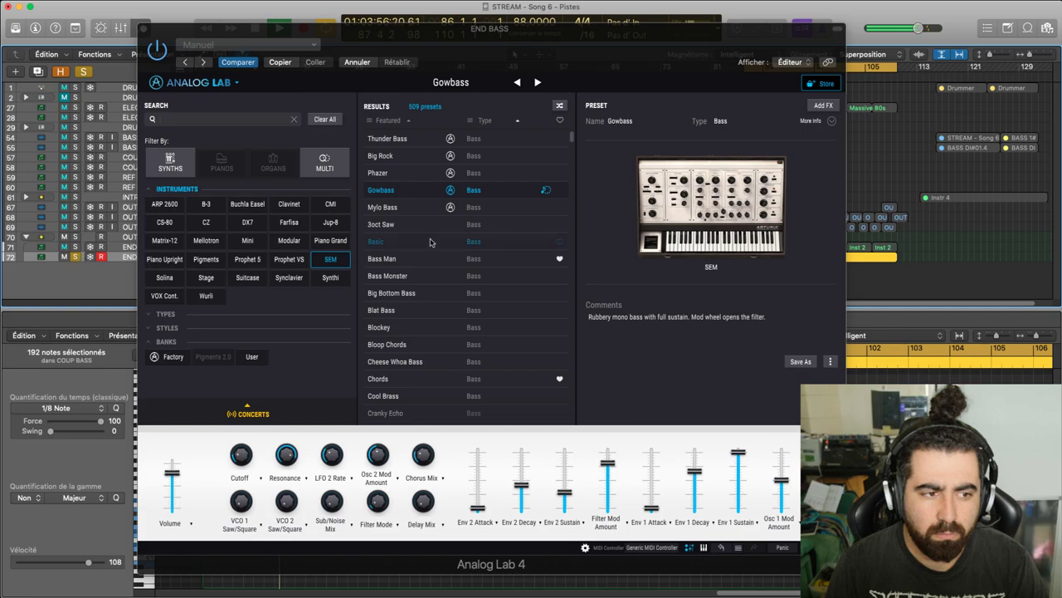
Audition the Basic, Bass Man, Bass Monster and Big Bottom Bass SEM presets with END BASS soloed
click(386, 244)
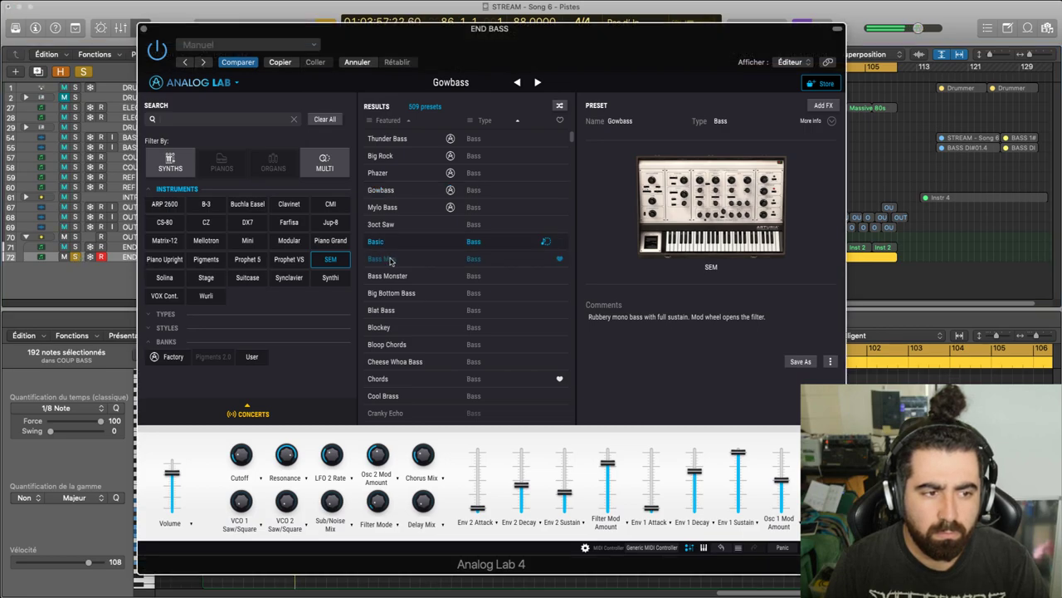
click(391, 260)
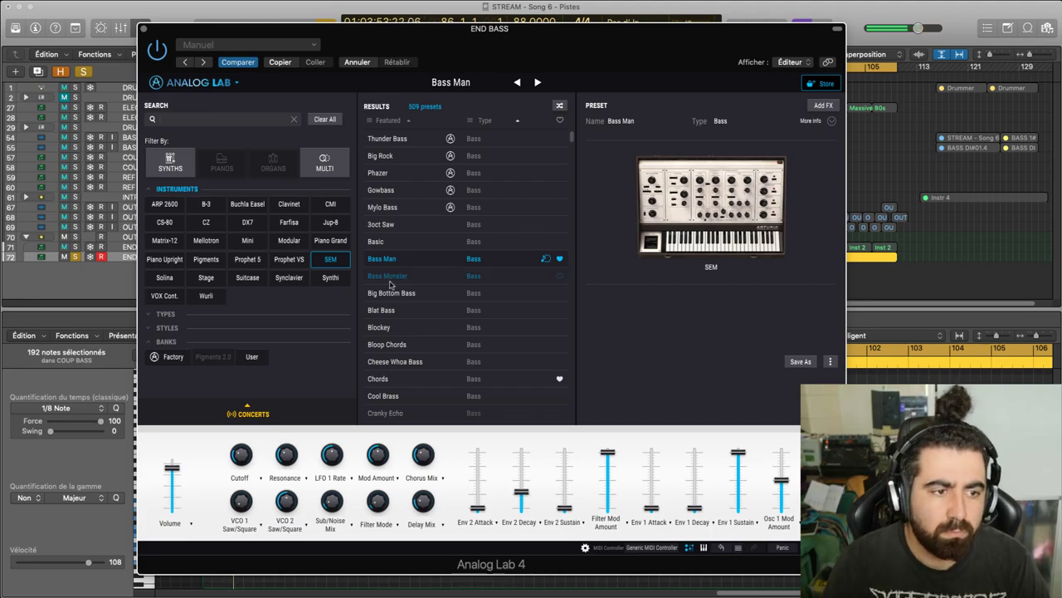
click(390, 276)
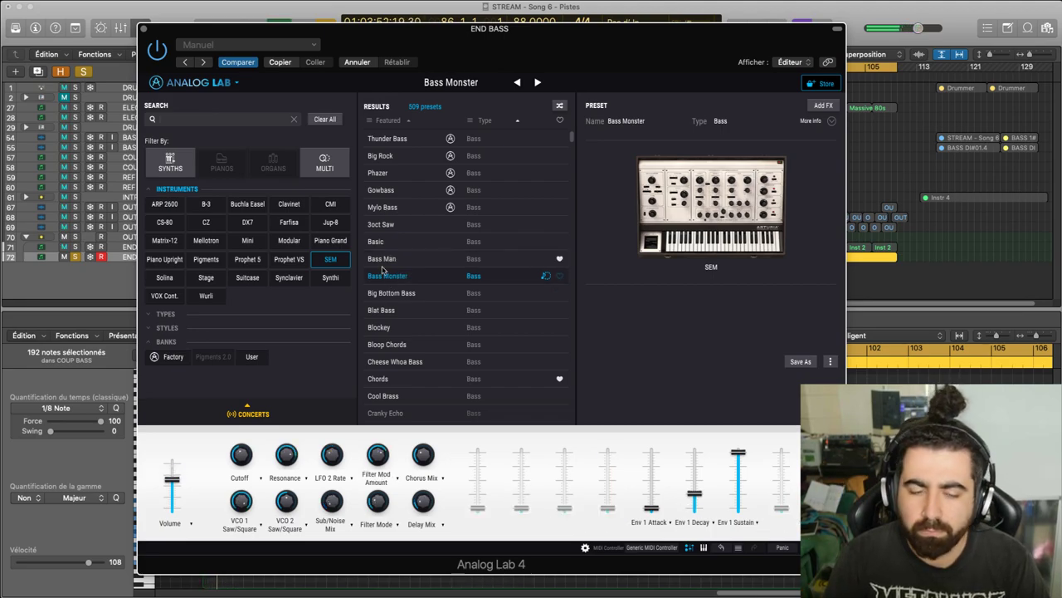
click(395, 292)
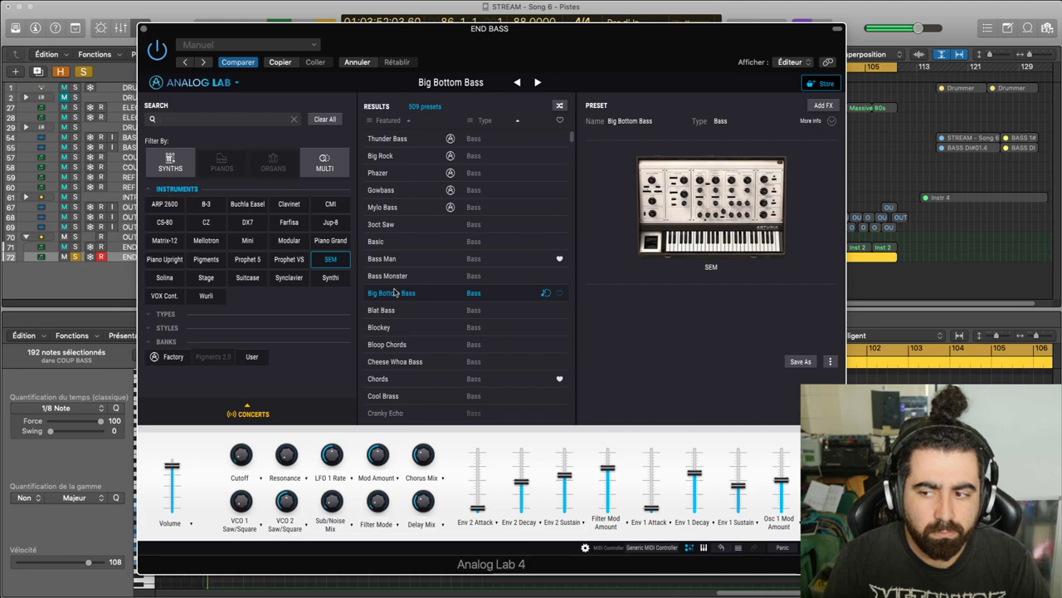
Audition the Blat Bass, Blockey, Bloop Chords, Cheese Whoa Bass and Chords presets with END BASS soloed
click(400, 314)
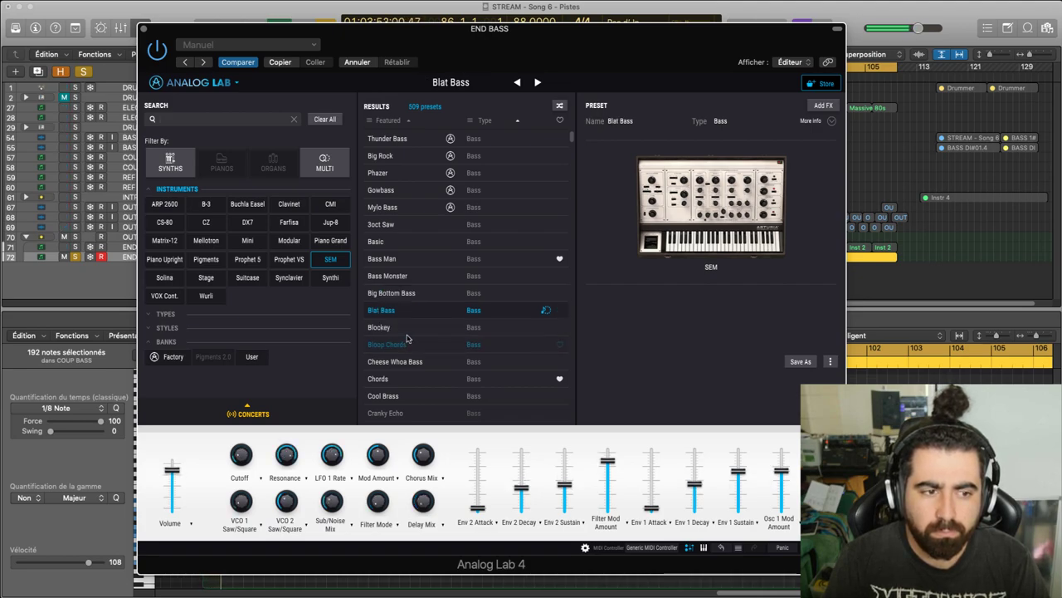
click(404, 329)
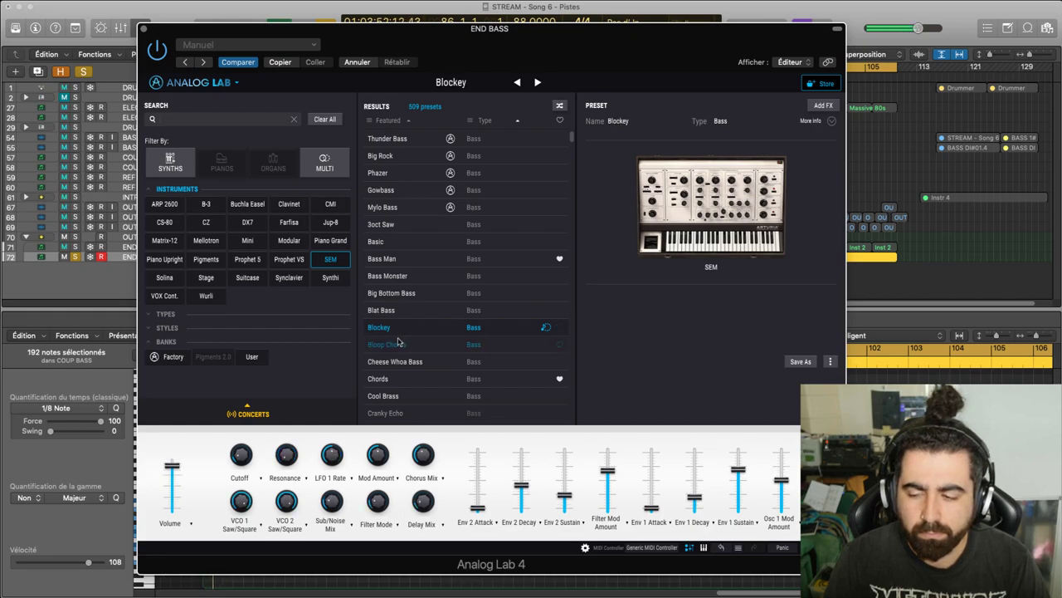
click(402, 346)
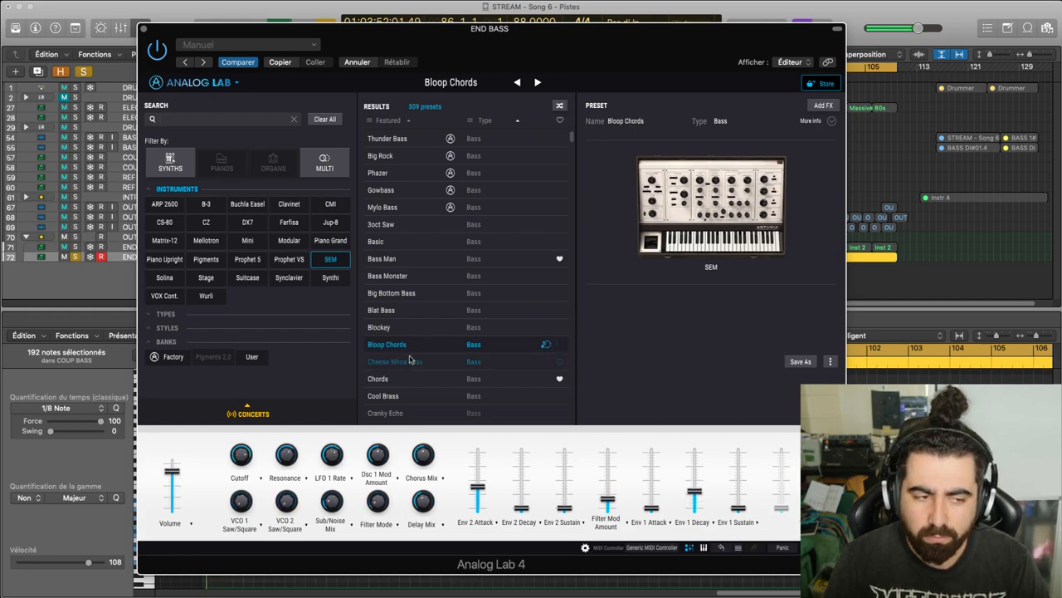
click(410, 361)
scroll(416, 385, down, 3)
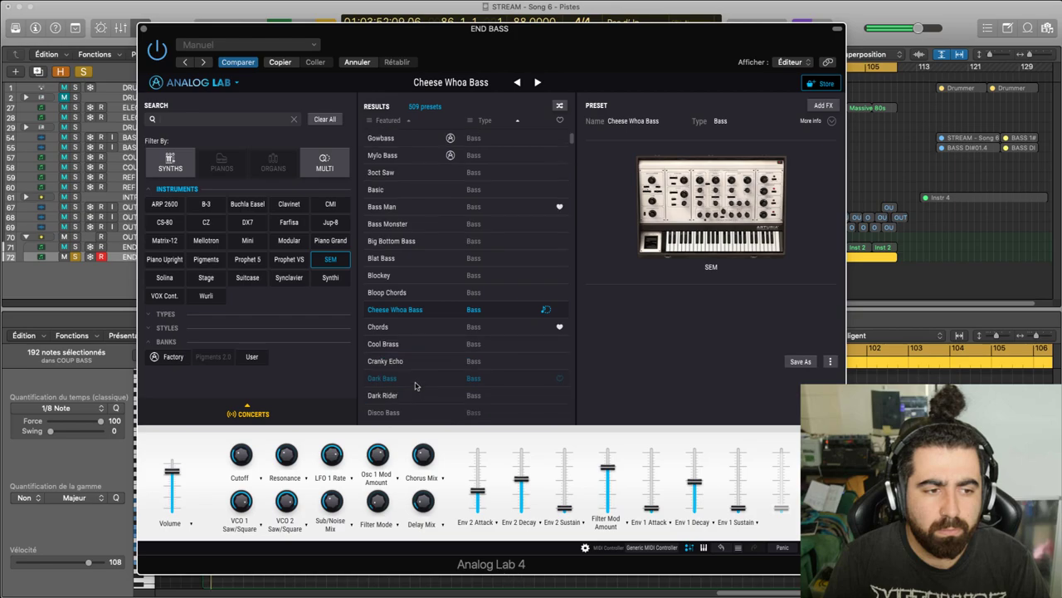
click(412, 327)
Load the SEM Fat Bass preset and toggle END BASS's solo to compare it in the full mix and alone, leaving it soloed
scroll(413, 329, down, 10)
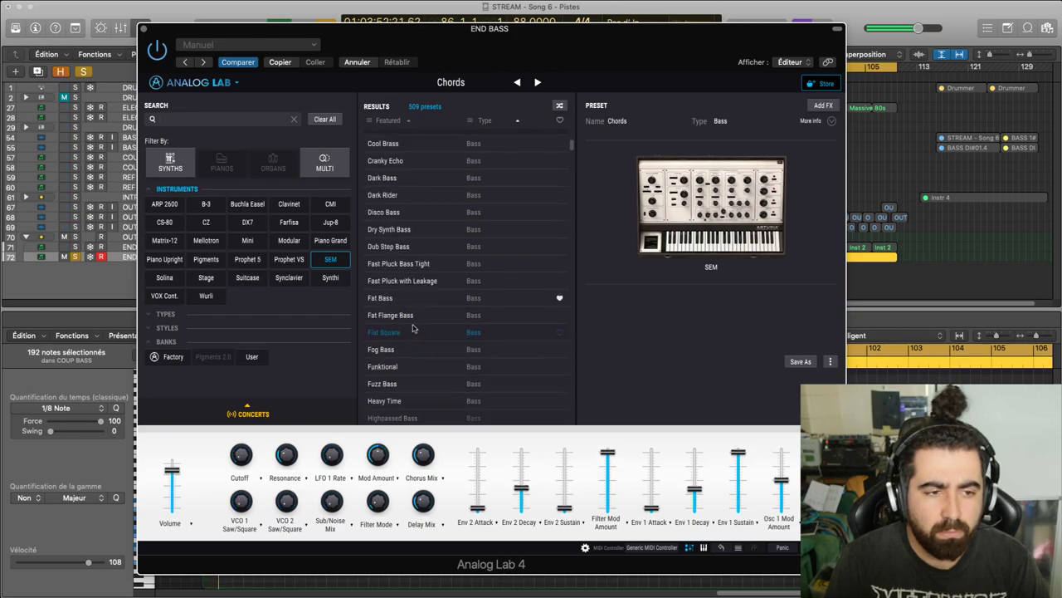
click(384, 297)
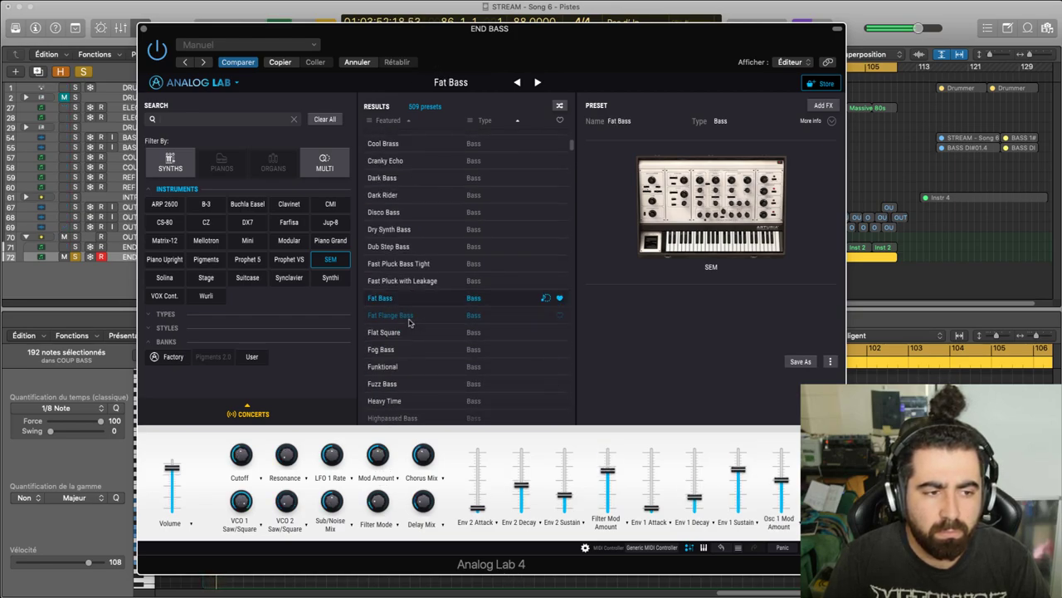
click(76, 258)
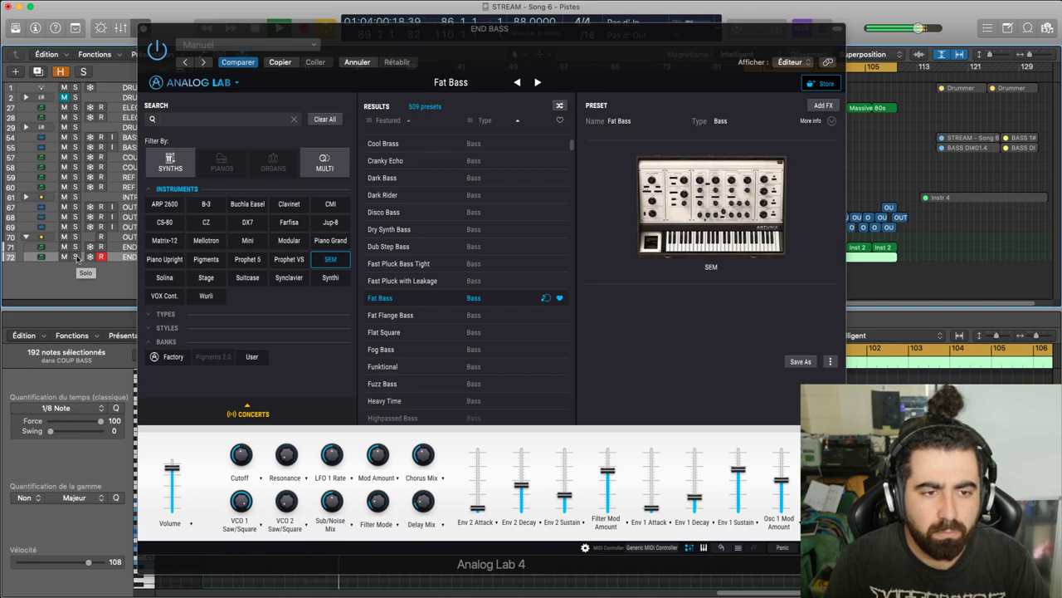
click(77, 257)
click(76, 258)
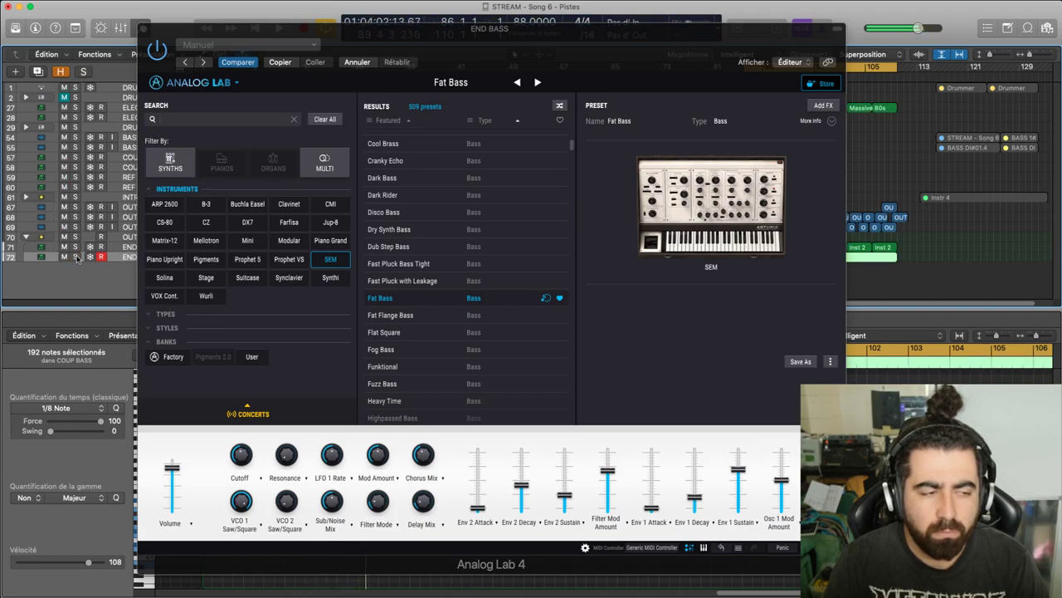
click(76, 257)
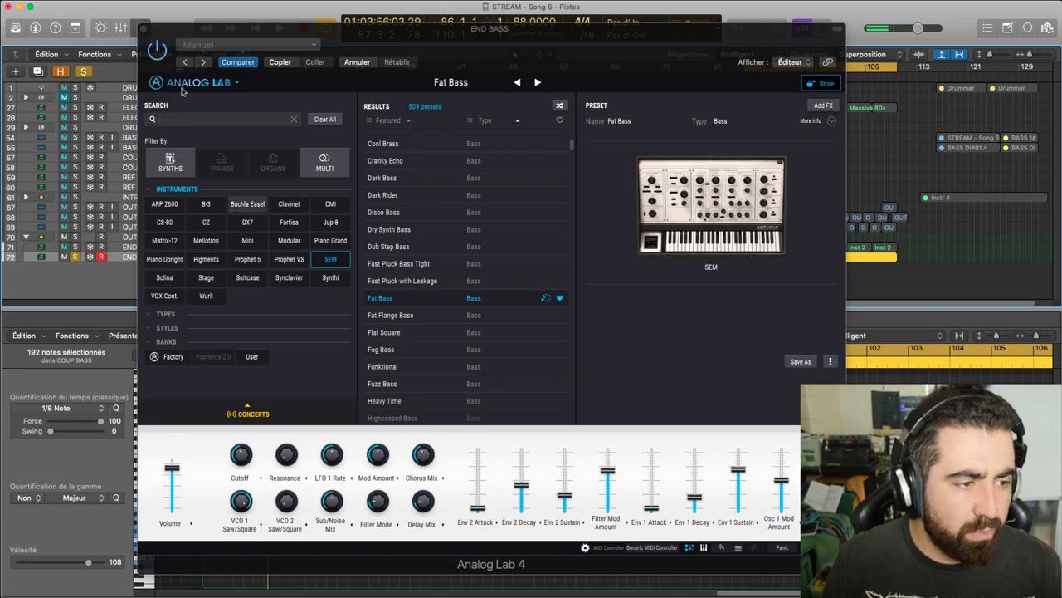
Duplicate the END BASS track with its instrument and copy the COUP BASS region onto the duplicate track
click(143, 30)
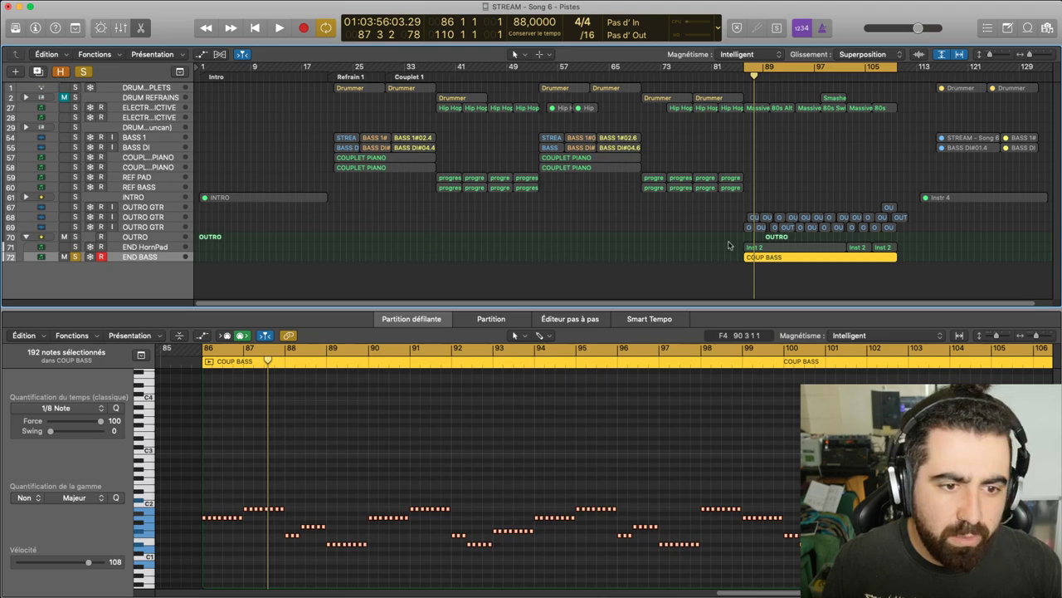
key(super+d)
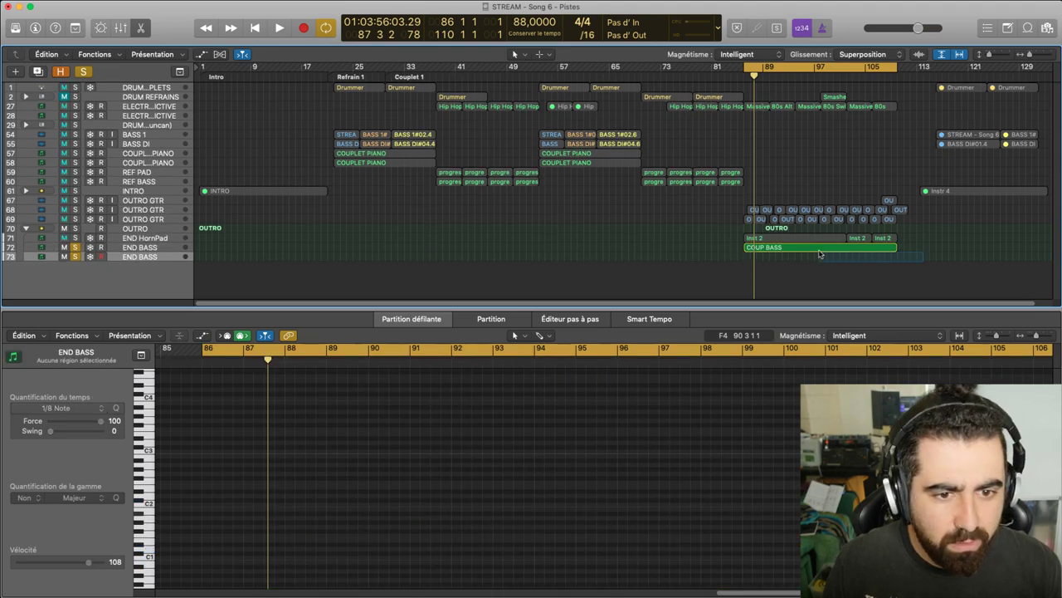
click(764, 249)
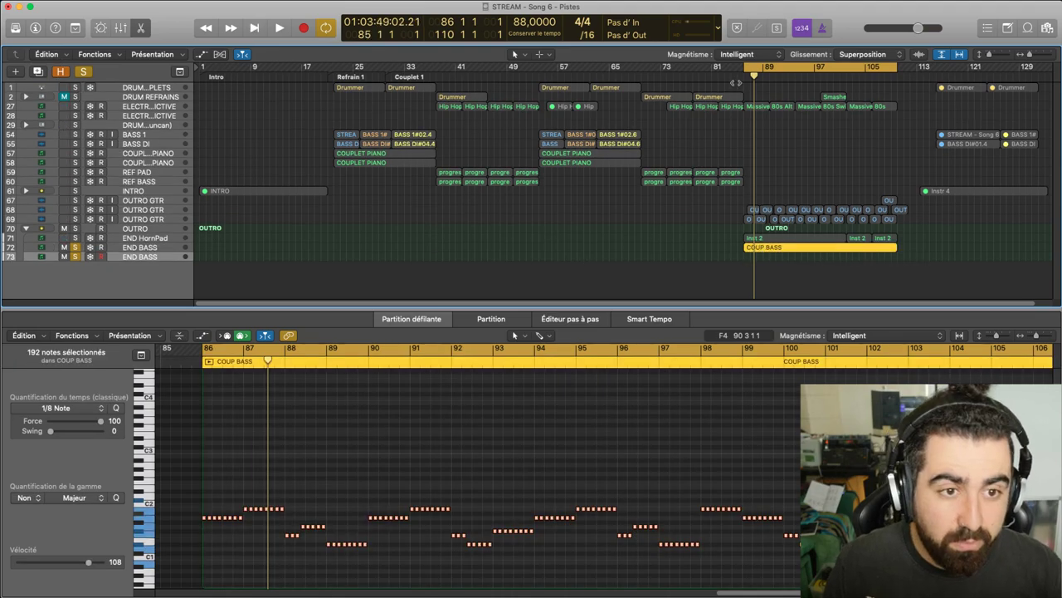
click(743, 83)
click(764, 247)
key(super+v)
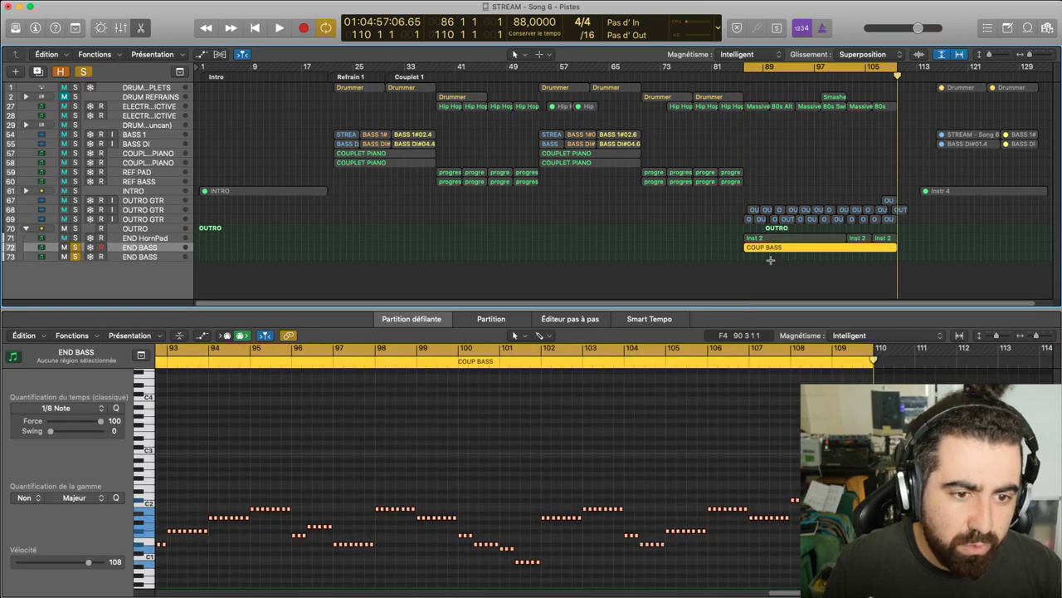
drag(772, 249, 732, 300)
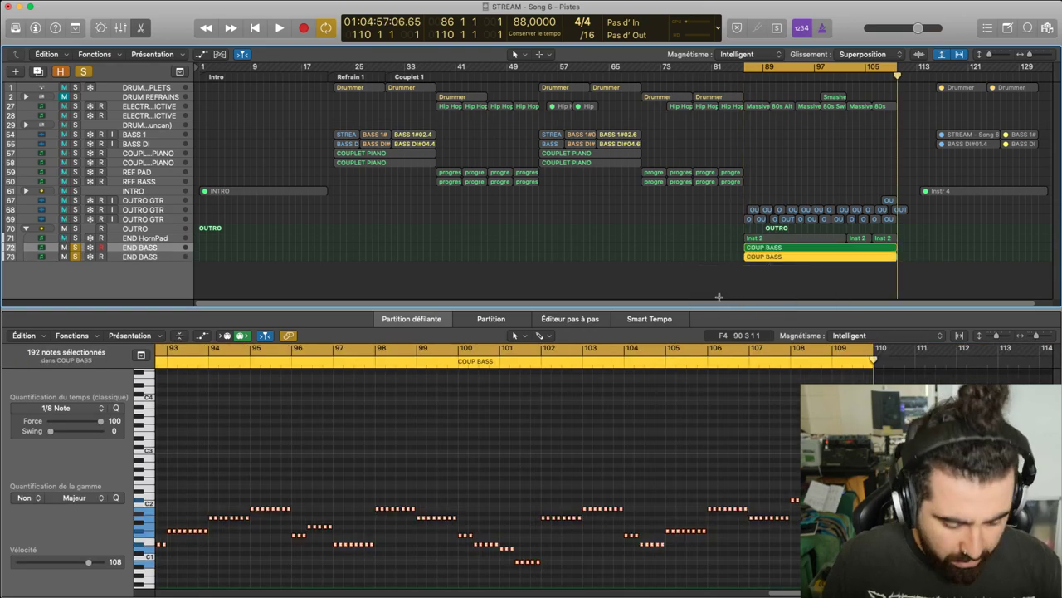
Open Analog Lab on the duplicate END BASS track and search its Prophet 5 presets for "sub"
click(108, 257)
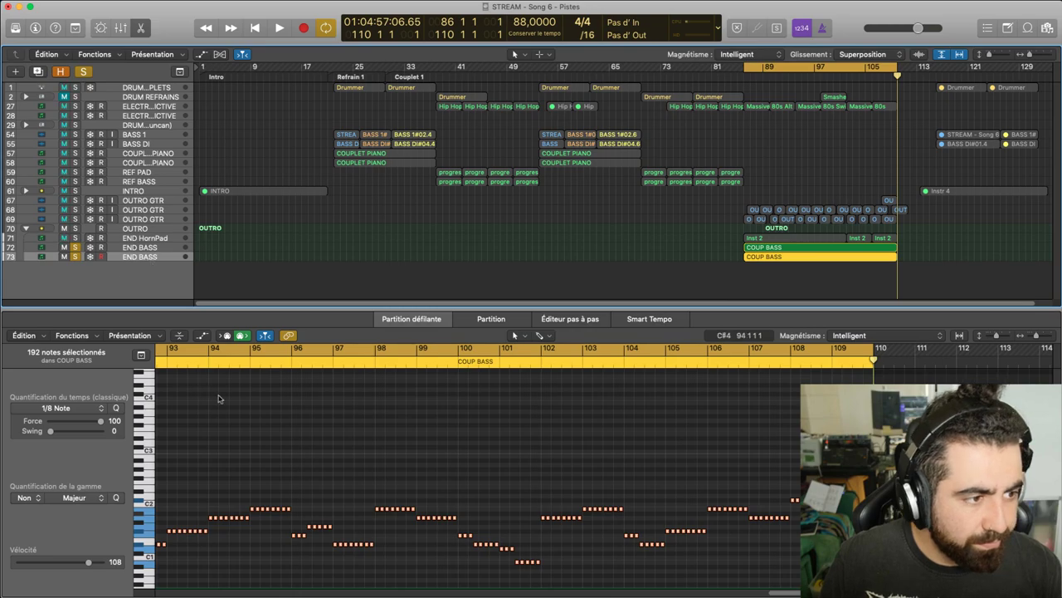
key(x)
scroll(765, 437, up, 8)
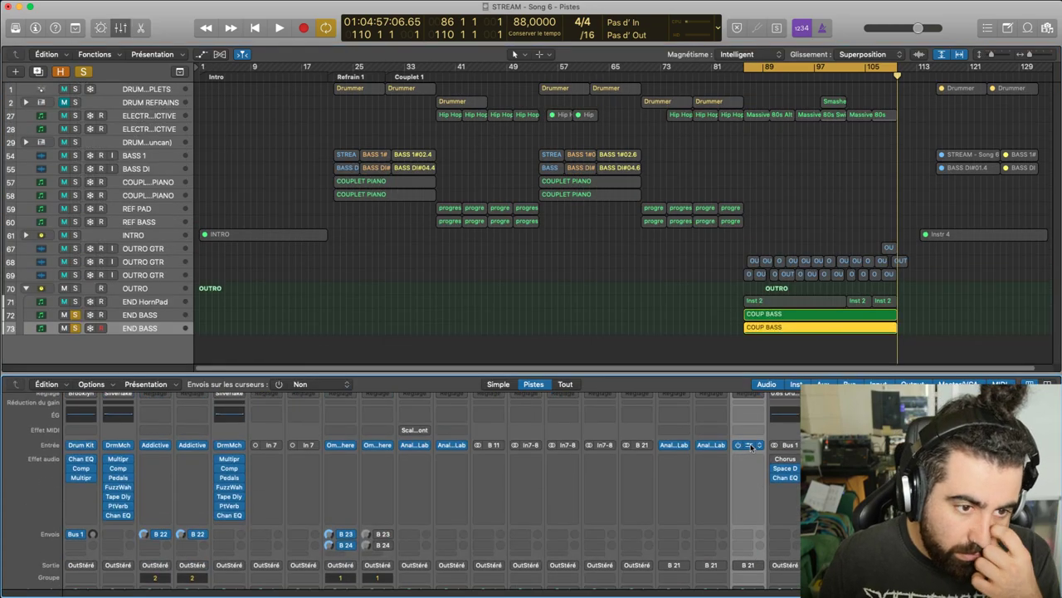
click(748, 444)
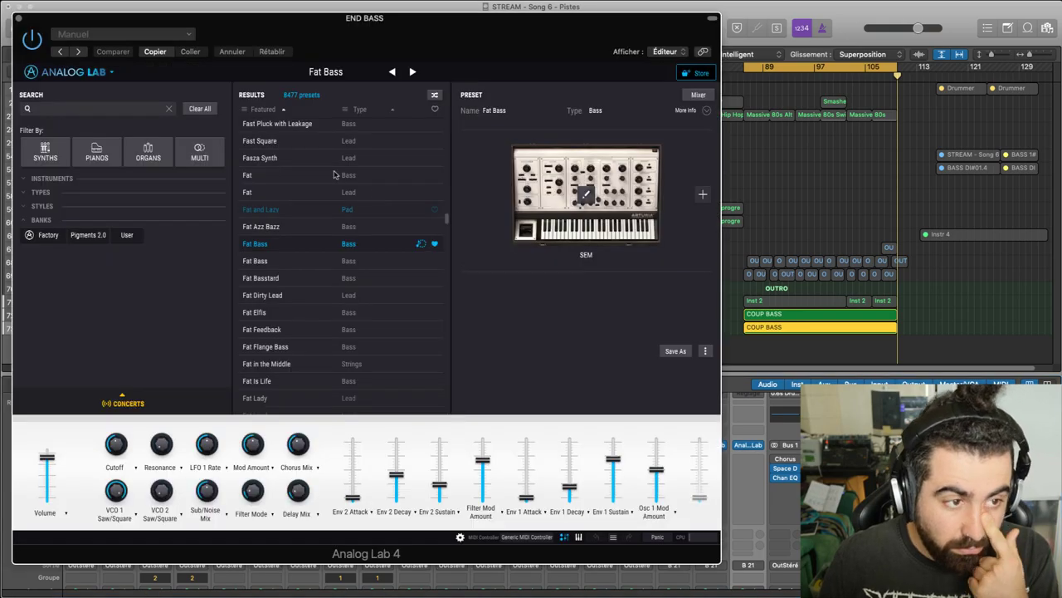
click(26, 180)
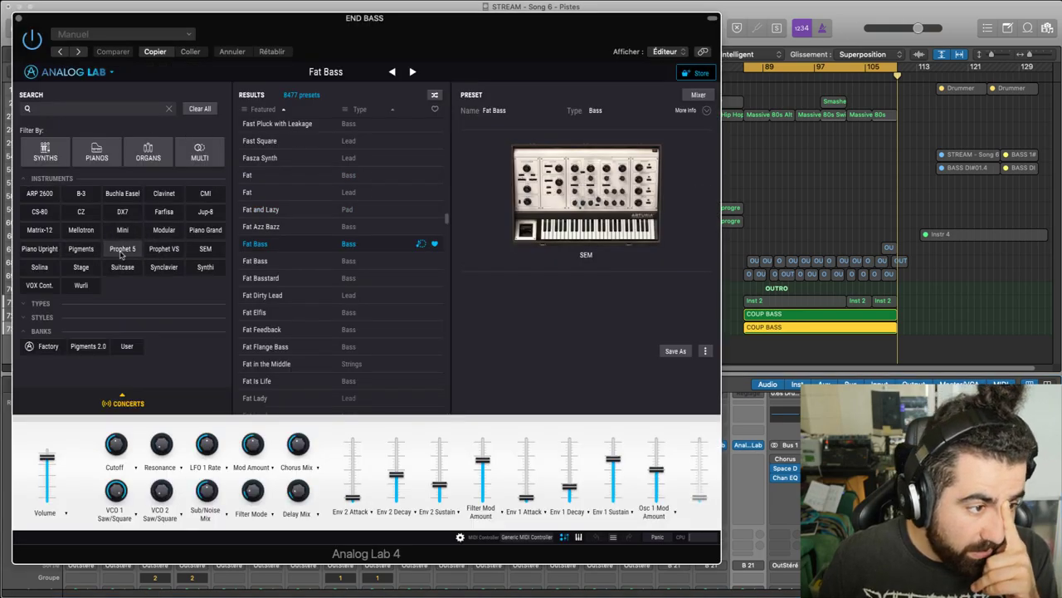
click(122, 248)
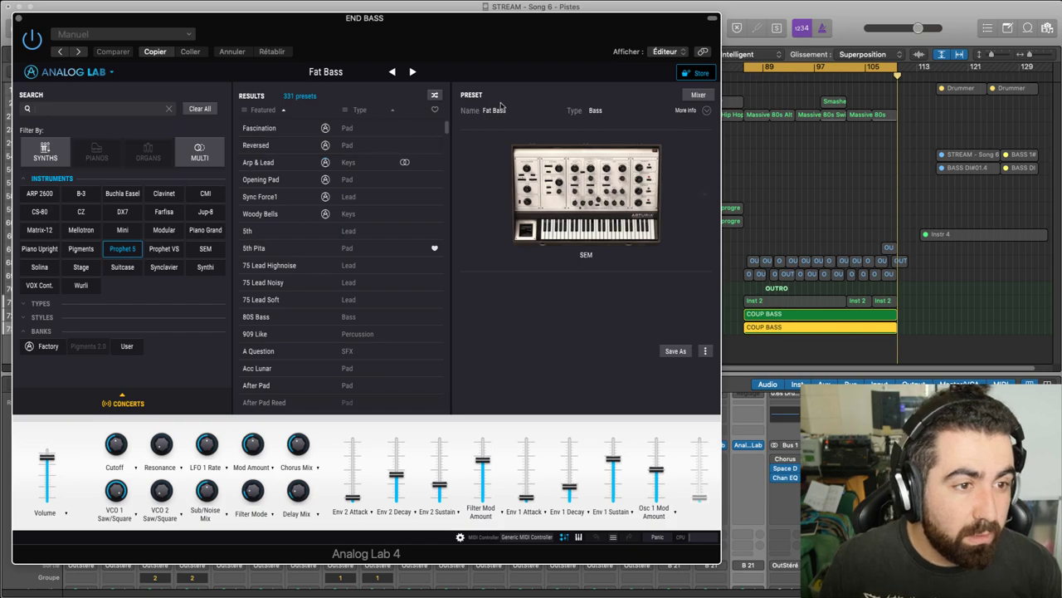
click(141, 112)
text(sub)
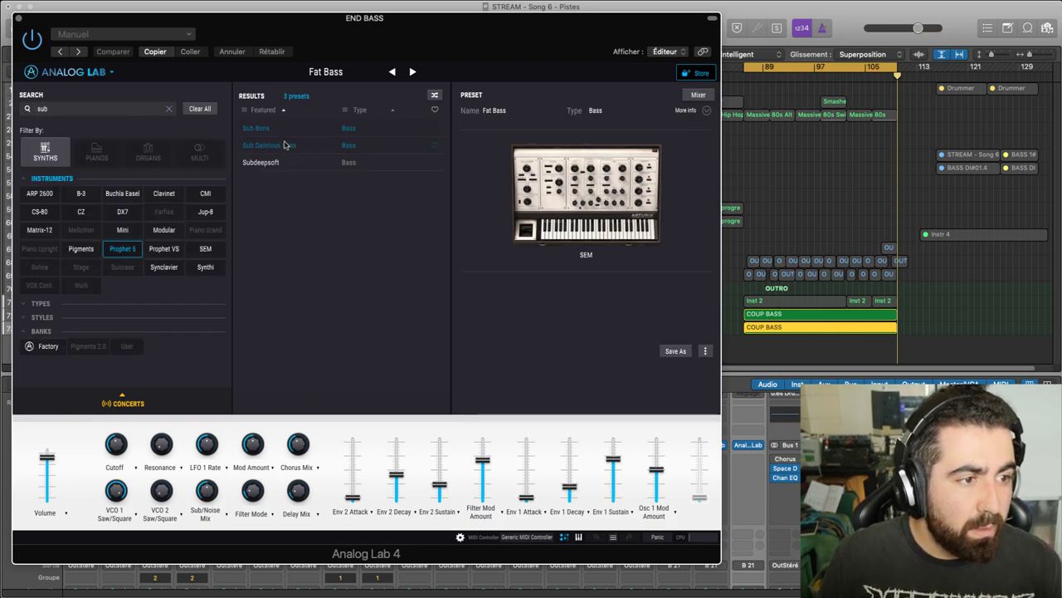
Audition the Sub Delirious Bass preset on the duplicate END BASS and turn off the original END BASS's solo
click(289, 146)
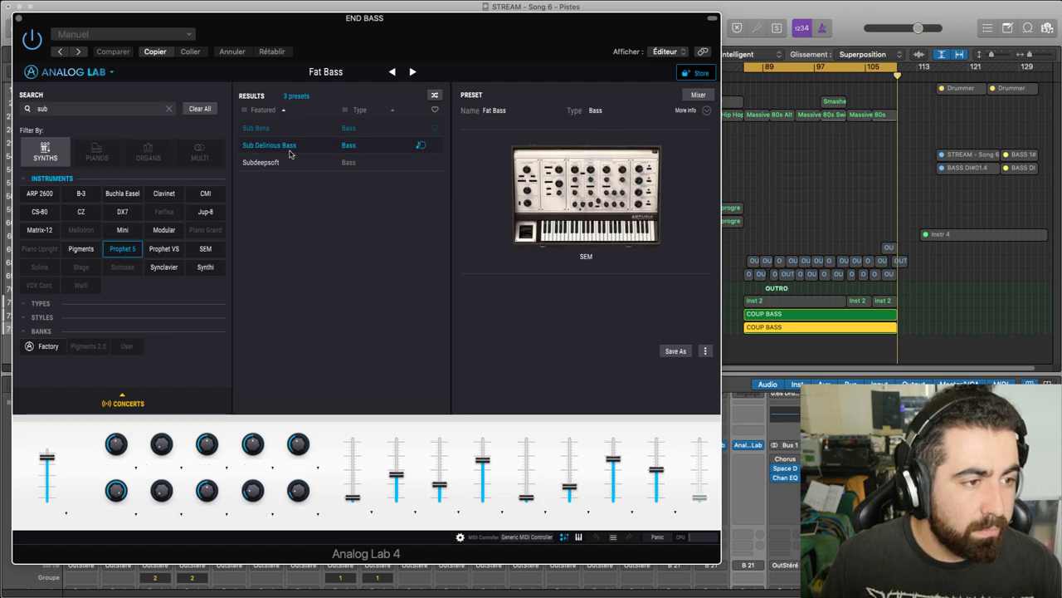
click(280, 146)
scroll(765, 478, down, 5)
scroll(765, 477, up, 1)
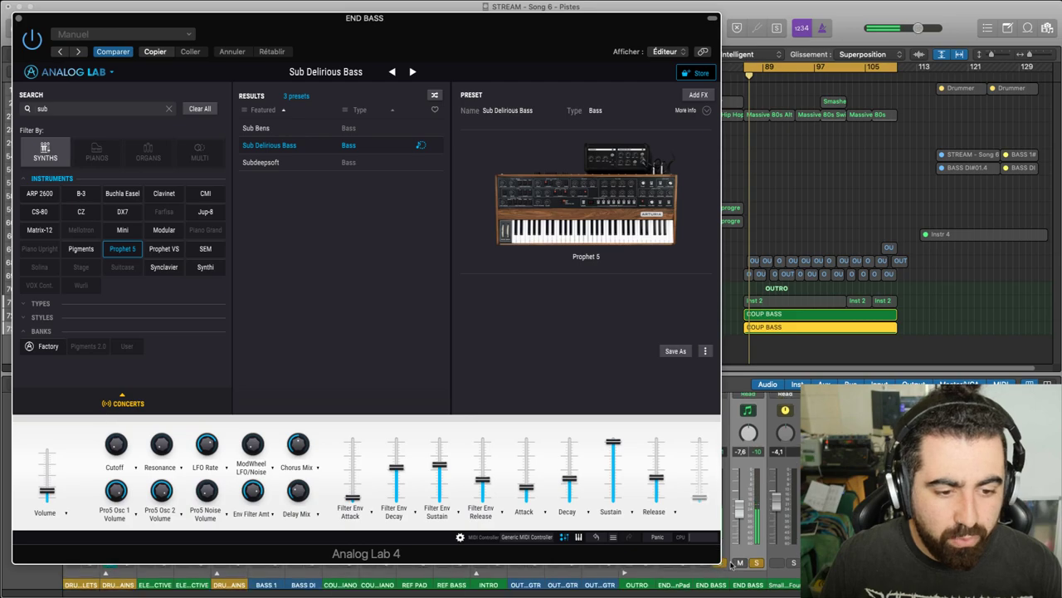
click(722, 578)
key(space)
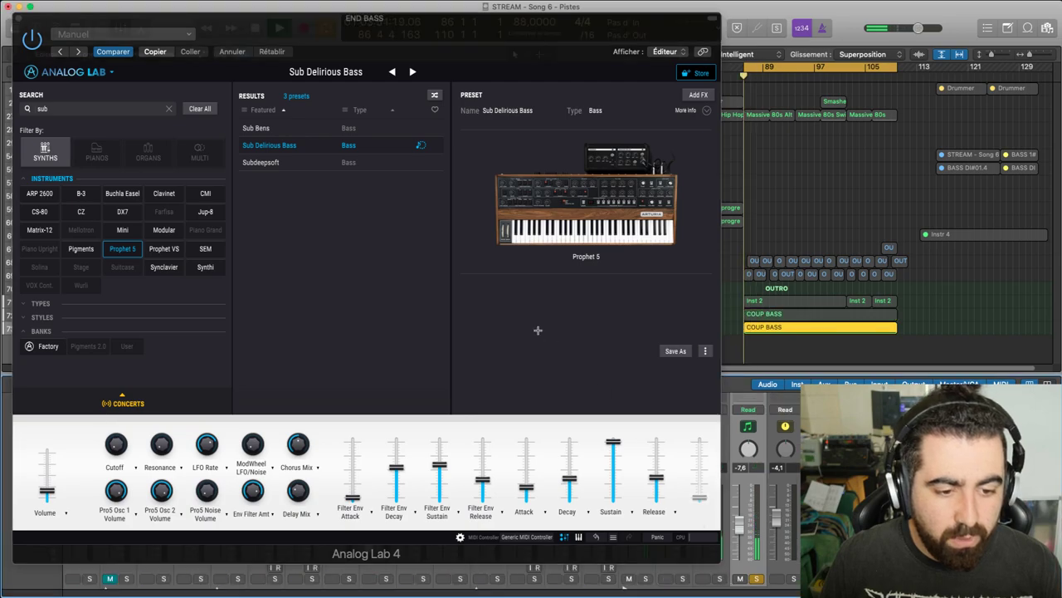
Audition the Subdeepsoft and Sub Bens presets on the duplicate END BASS, keep Subdeepsoft loaded, and close the instrument window
click(275, 165)
drag(288, 35, 504, 69)
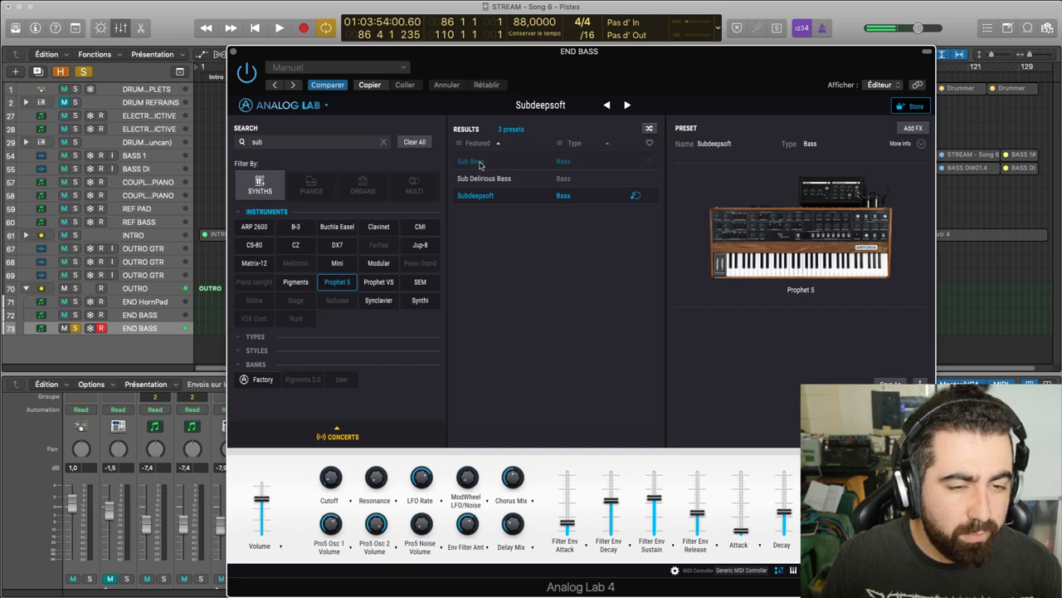
click(479, 164)
click(477, 196)
click(233, 52)
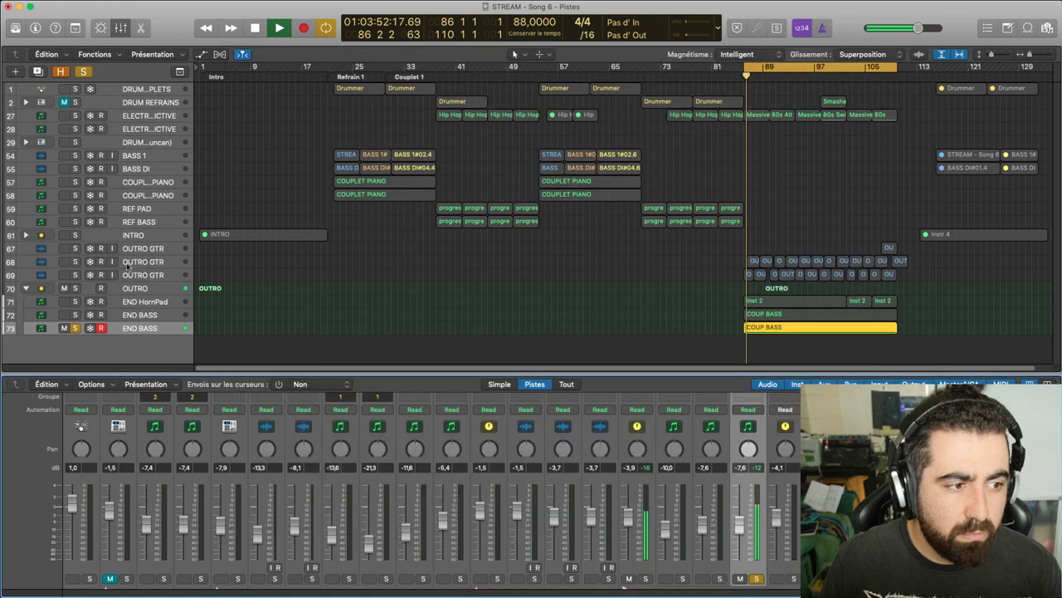
Compare the two END BASS tracks layered and separately by toggling their solos, leaving only the duplicate soloed
click(74, 315)
click(74, 328)
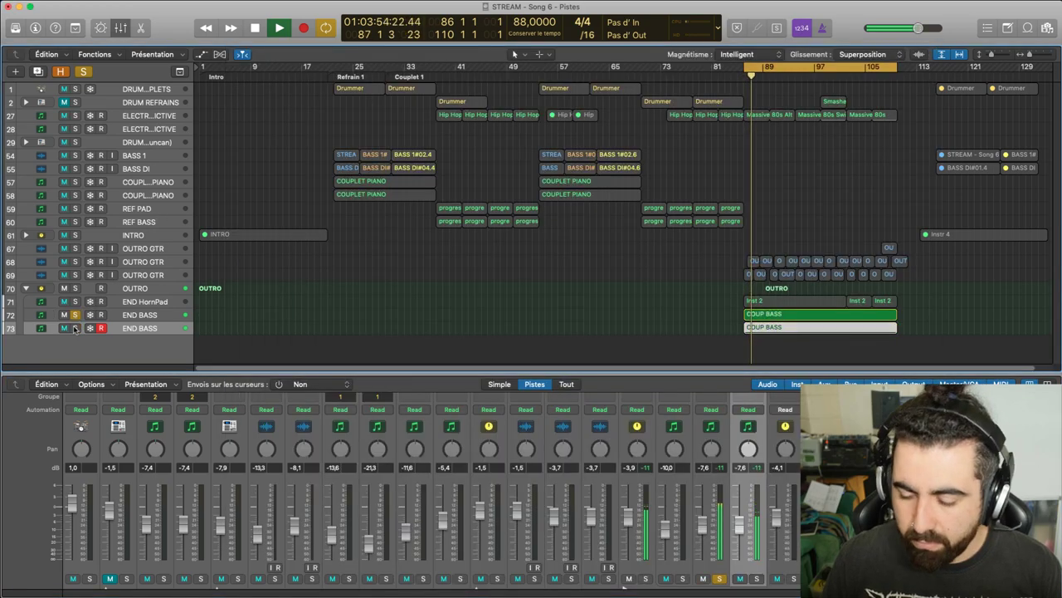
click(75, 328)
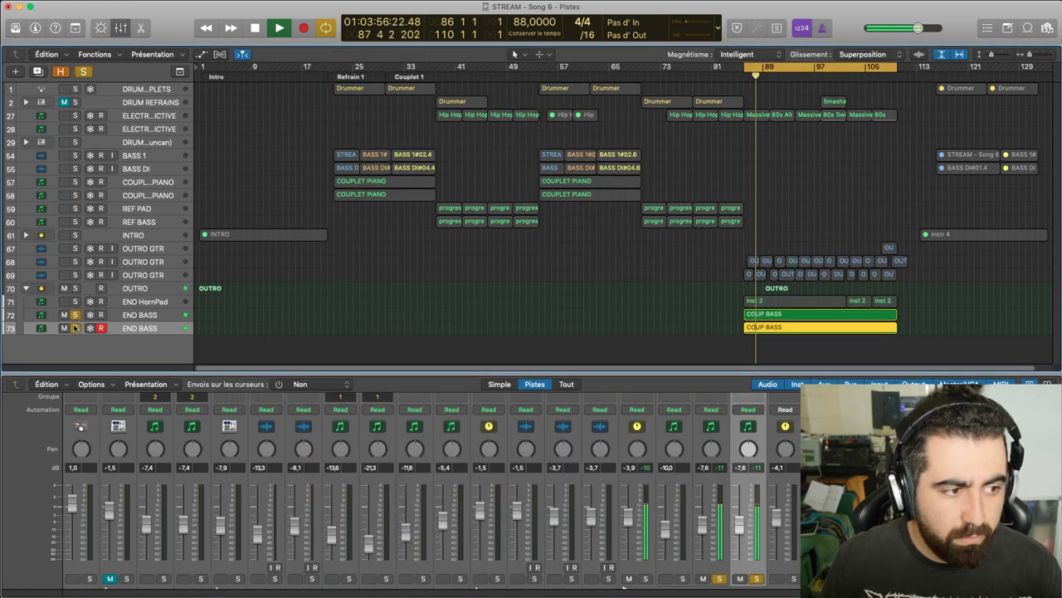
click(75, 315)
key(space)
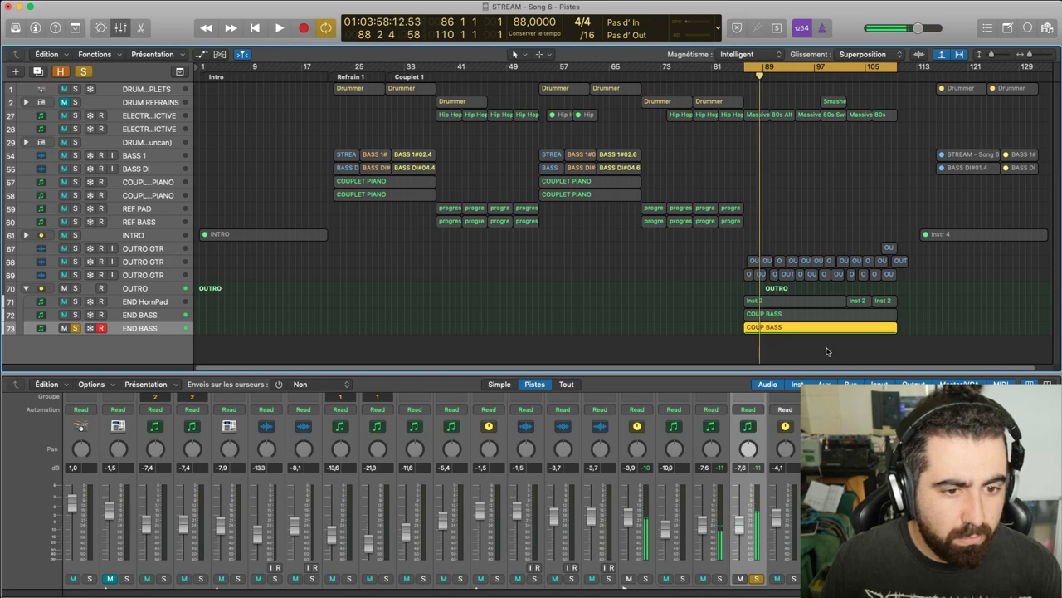
Transpose all notes of the duplicate track's COUP BASS region up one octave and play the result
double_click(818, 328)
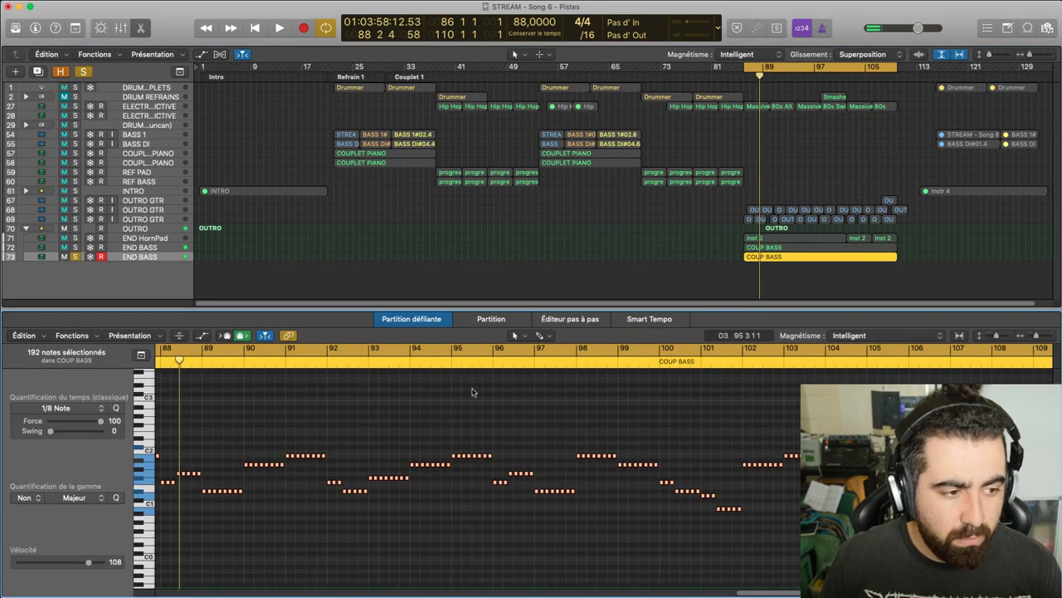
drag(305, 459, 301, 407)
key(space)
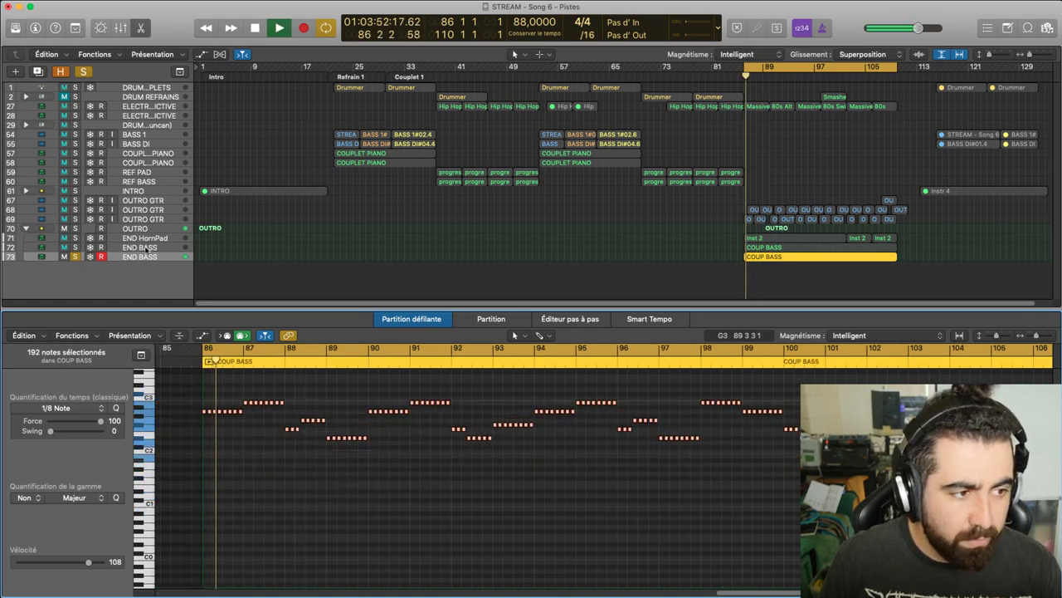
Solo the original END BASS and toggle the duplicate's solo to compare the bass with and without the layer
click(75, 248)
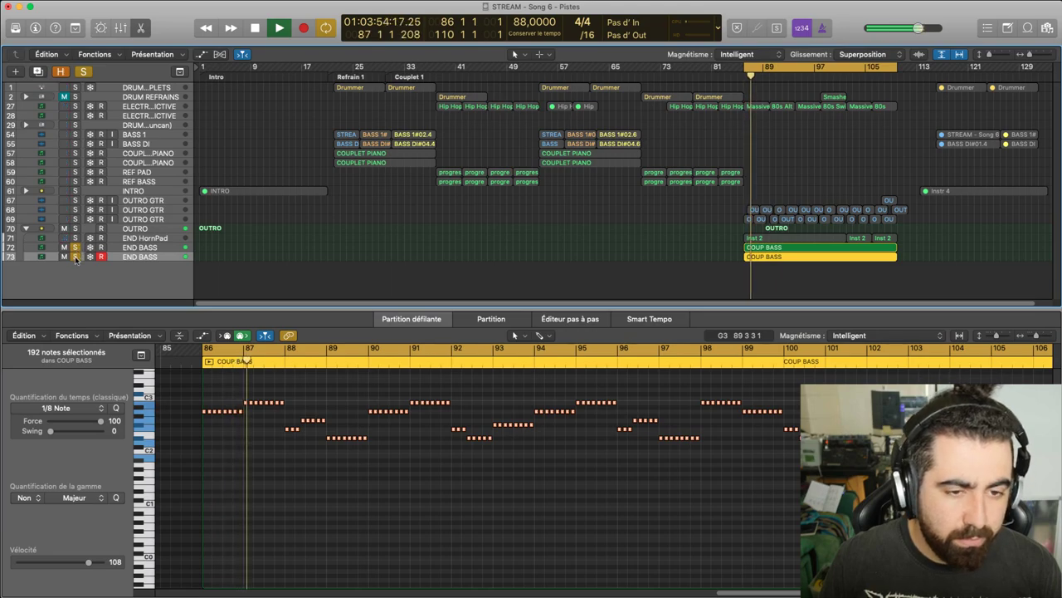
click(73, 257)
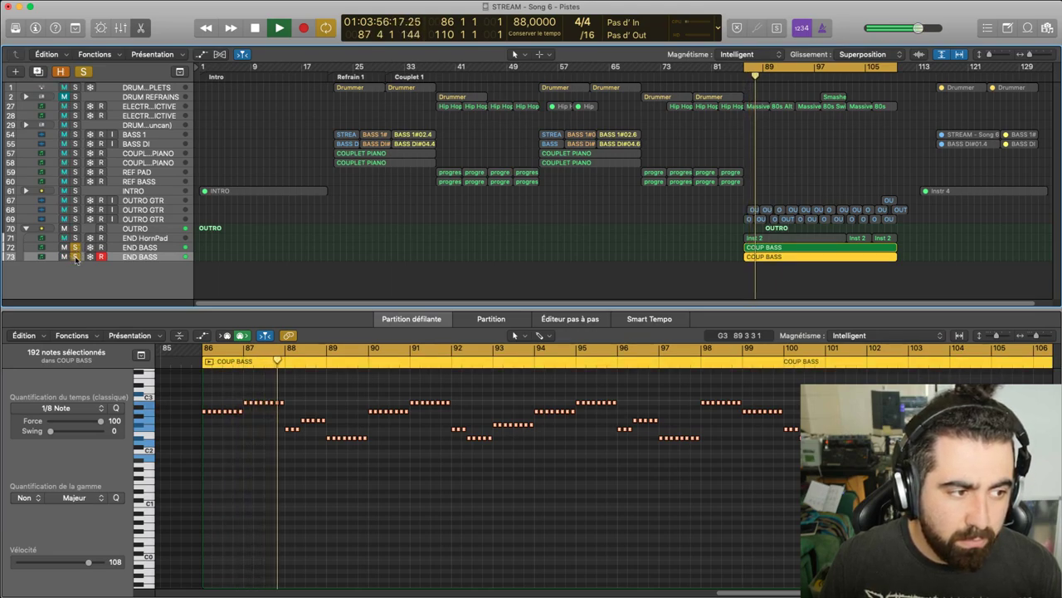
click(75, 257)
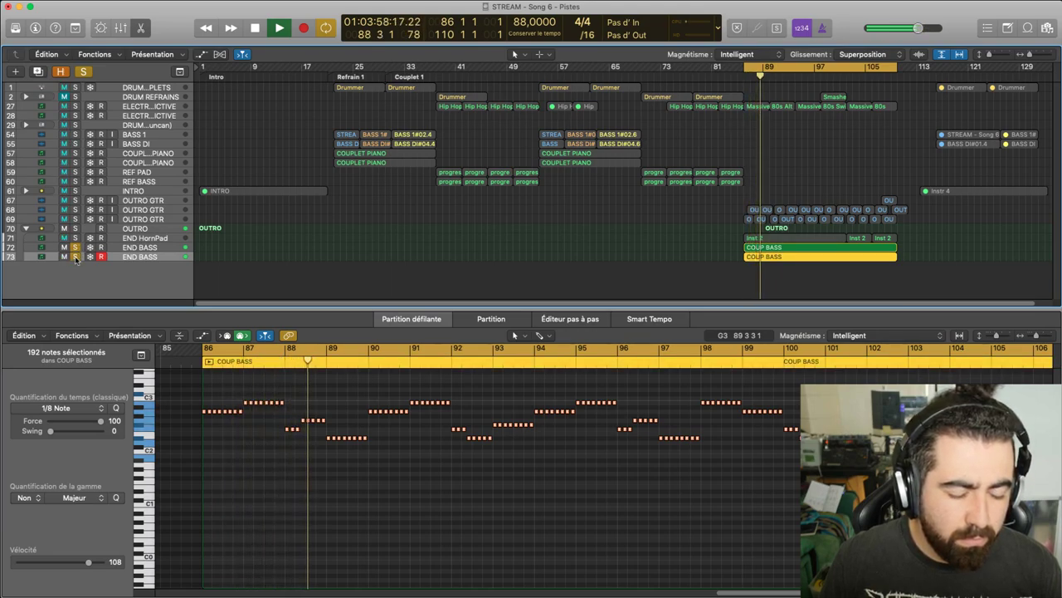
click(74, 257)
click(74, 257)
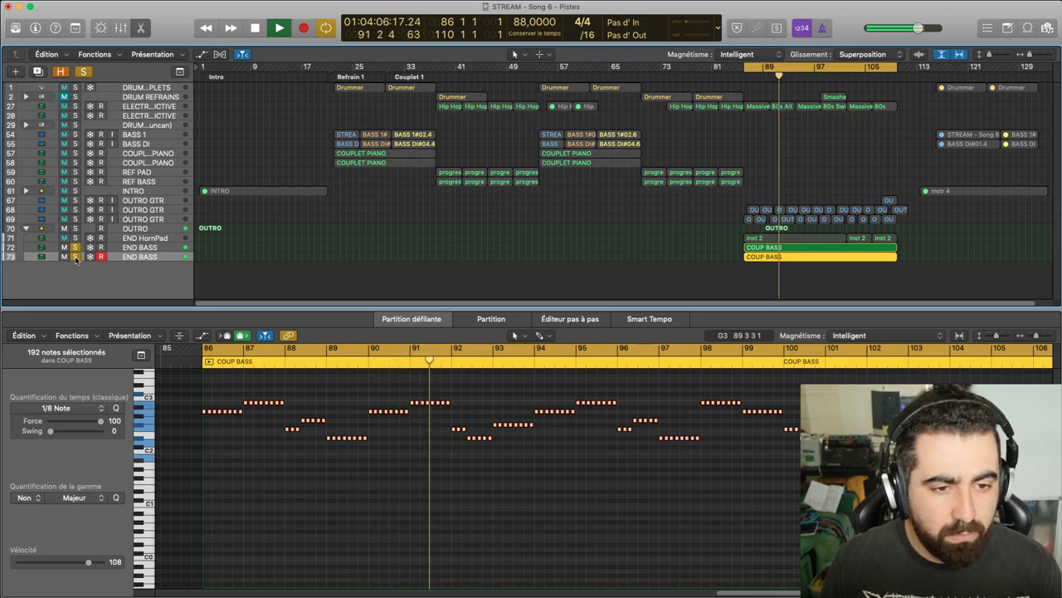
click(75, 257)
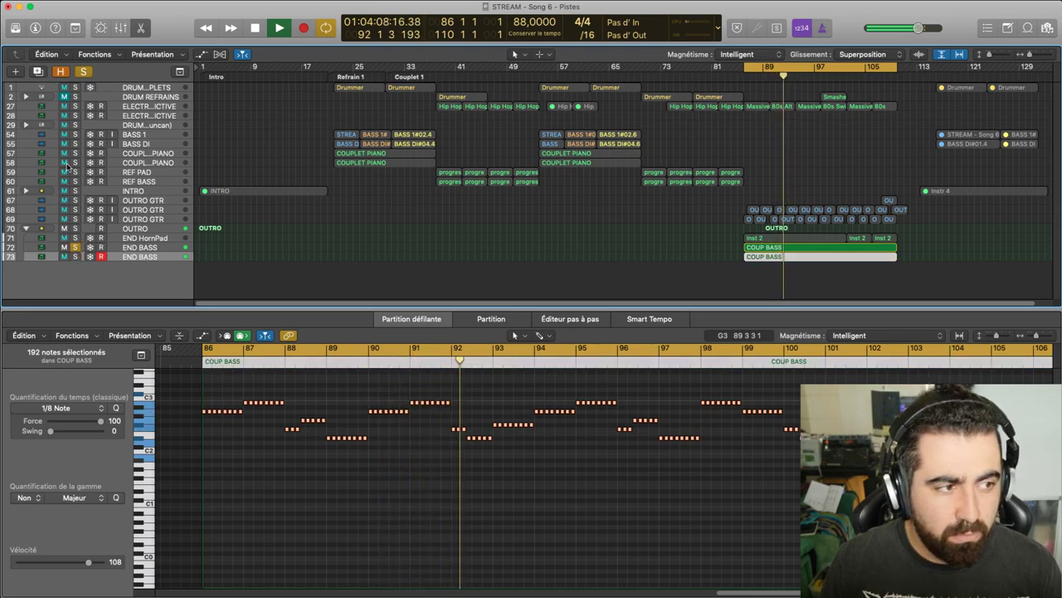
Check the layered bass in the full mix, toggling the duplicate END BASS's solo and mute for comparison
click(76, 257)
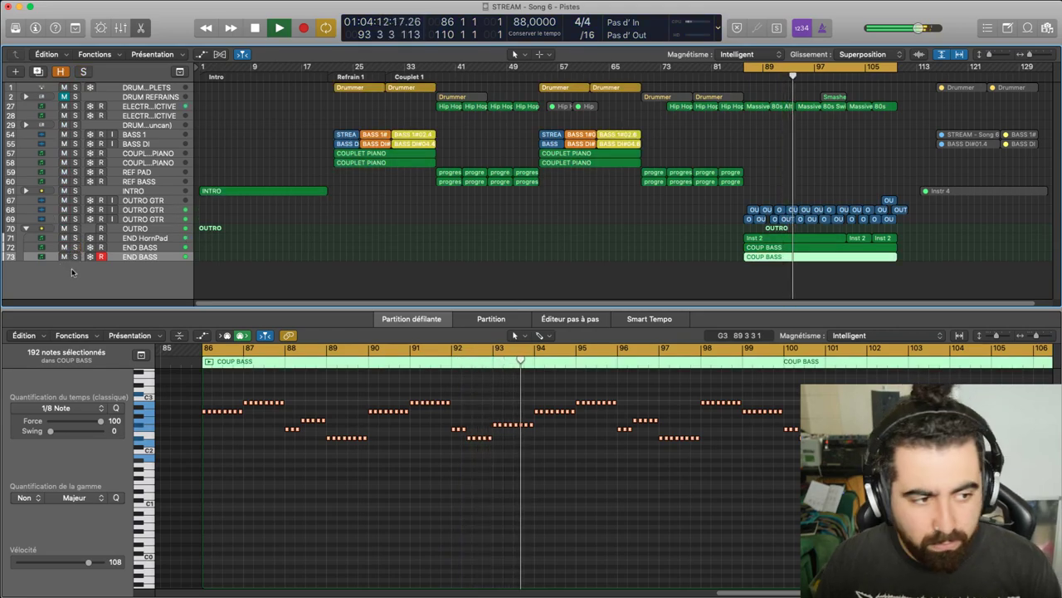
click(76, 258)
click(76, 259)
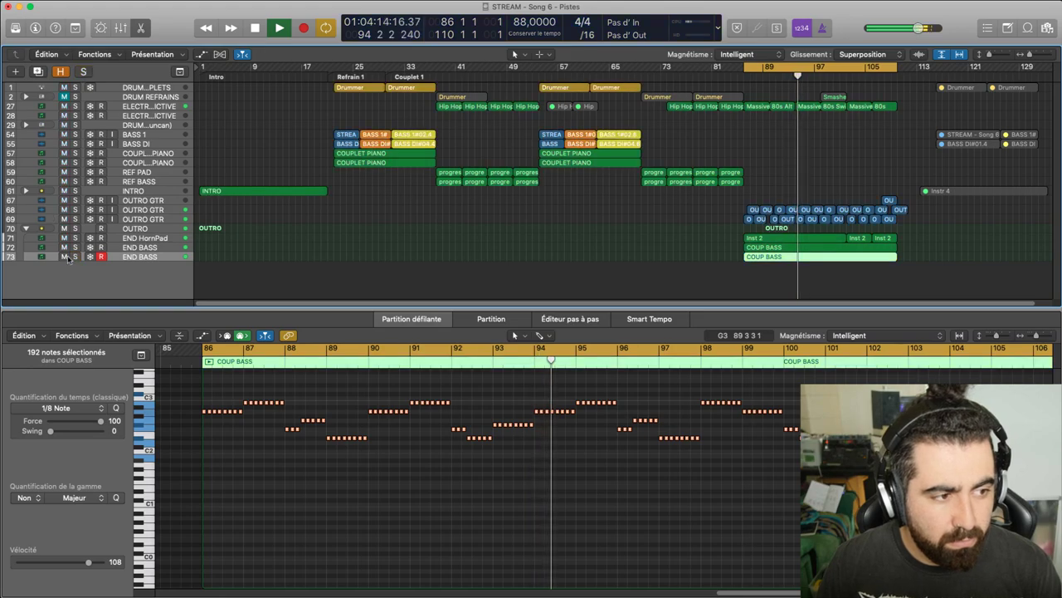
click(64, 258)
click(64, 257)
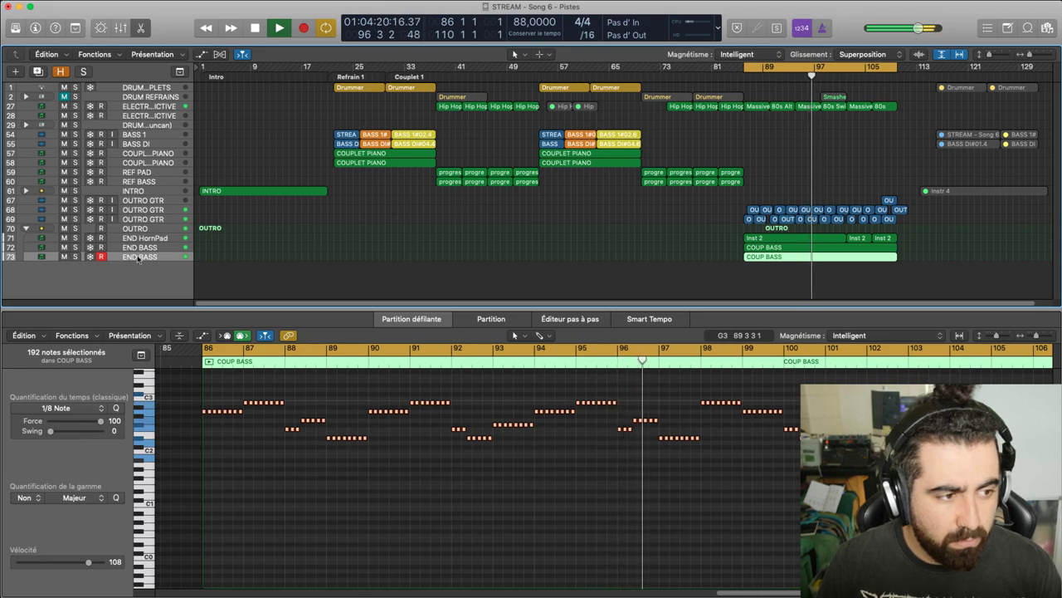
Solo both END BASS tracks together, keeping the duplicate track selected
key(Up)
key(Down)
click(77, 258)
click(76, 247)
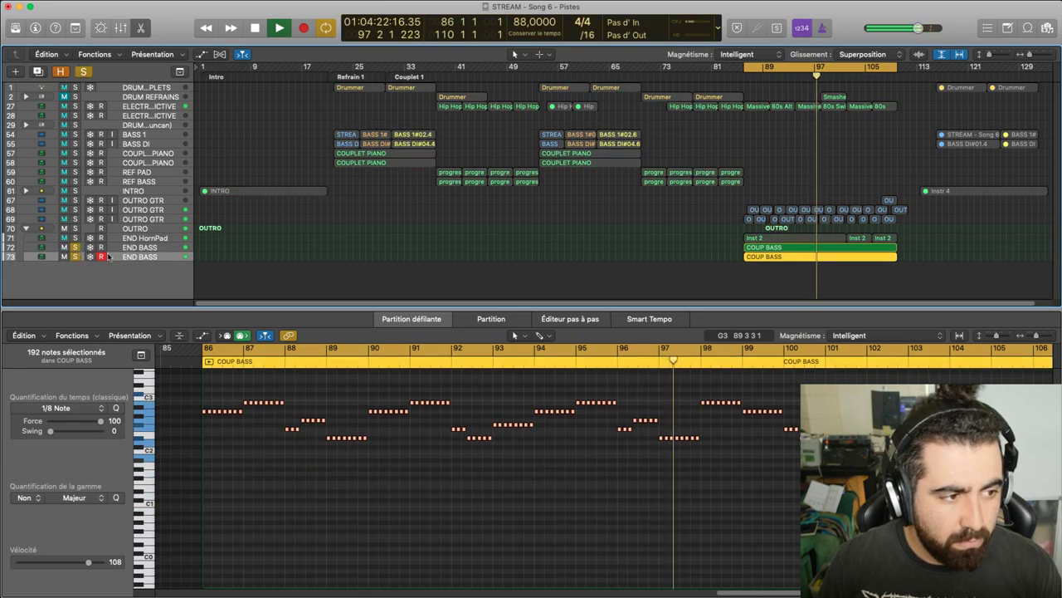
Open the mixer, stop playback and examine the inserts, routing and levels of the END BASS channel strips
key(x)
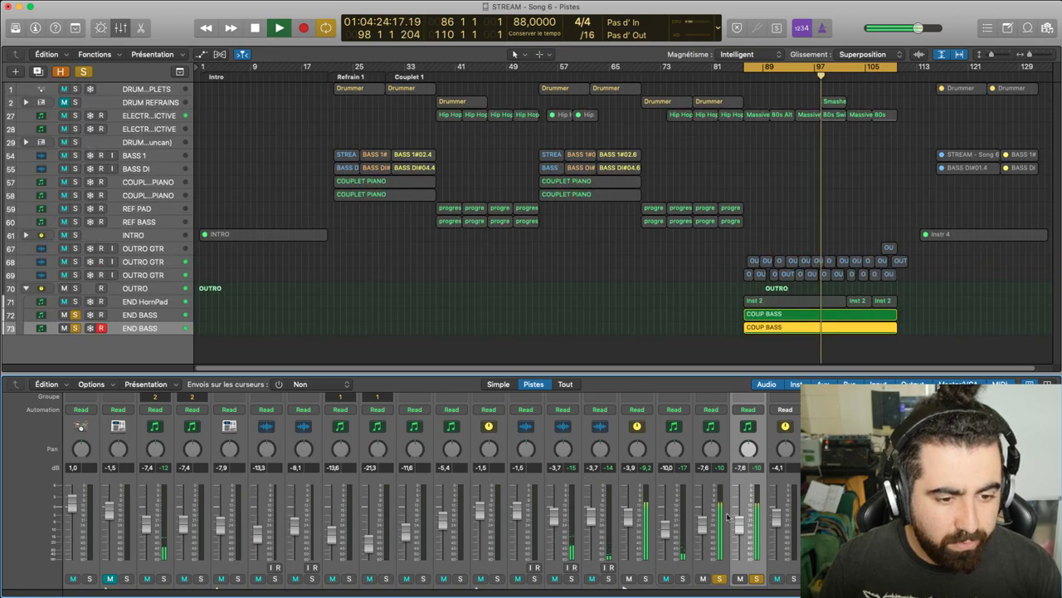
scroll(631, 498, down, 1)
scroll(749, 548, up, 4)
scroll(749, 548, up, 5)
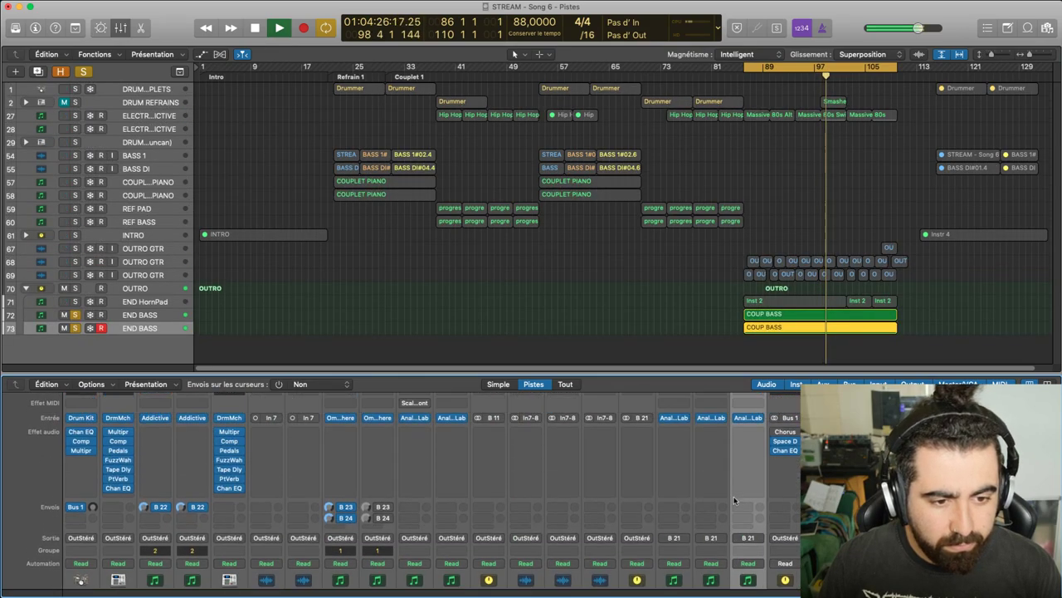
scroll(742, 536, down, 6)
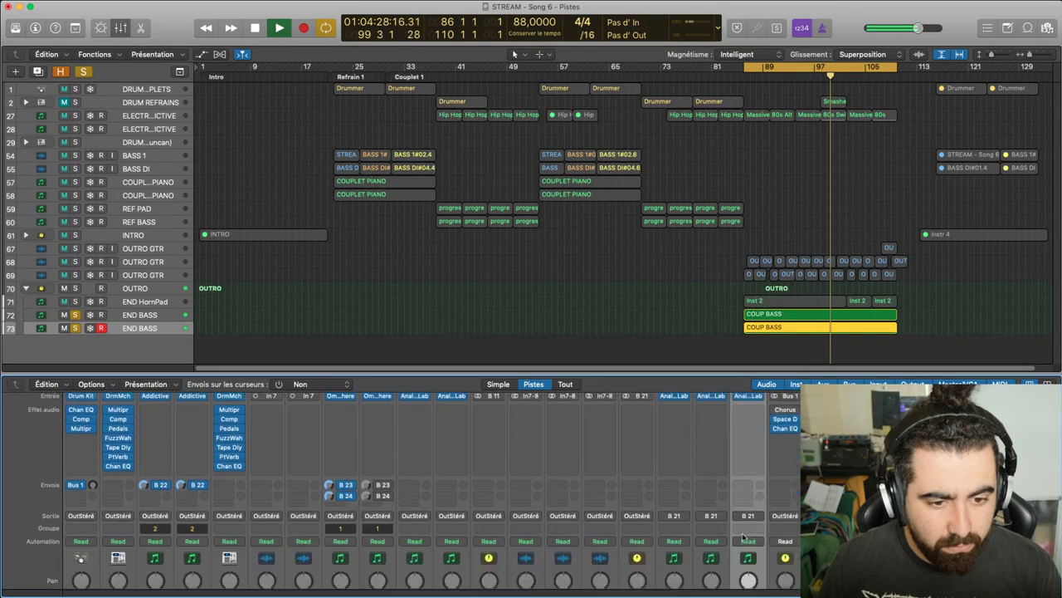
key(space)
scroll(753, 467, up, 5)
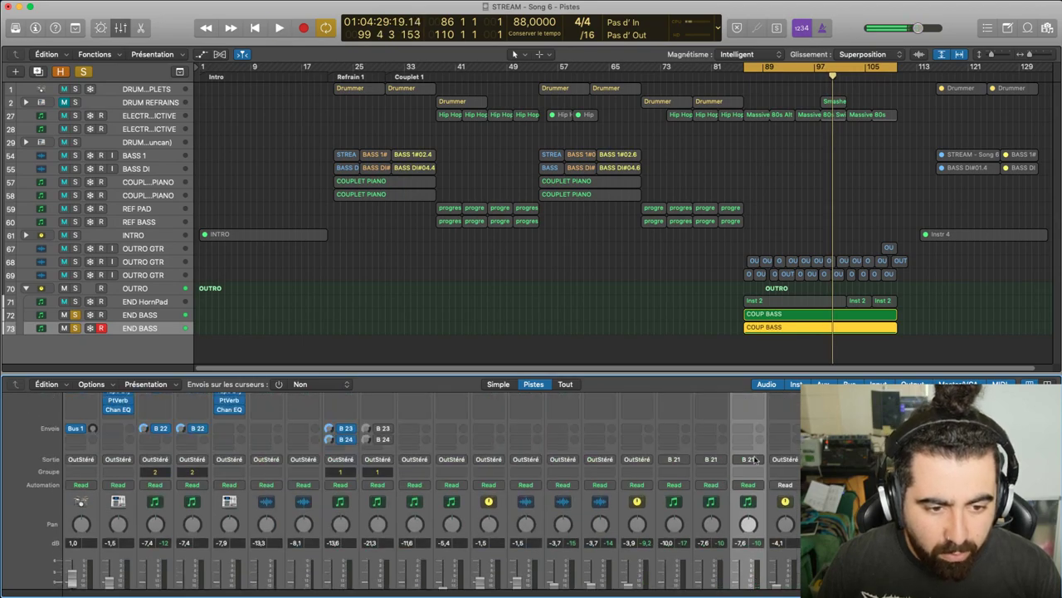
scroll(753, 466, down, 5)
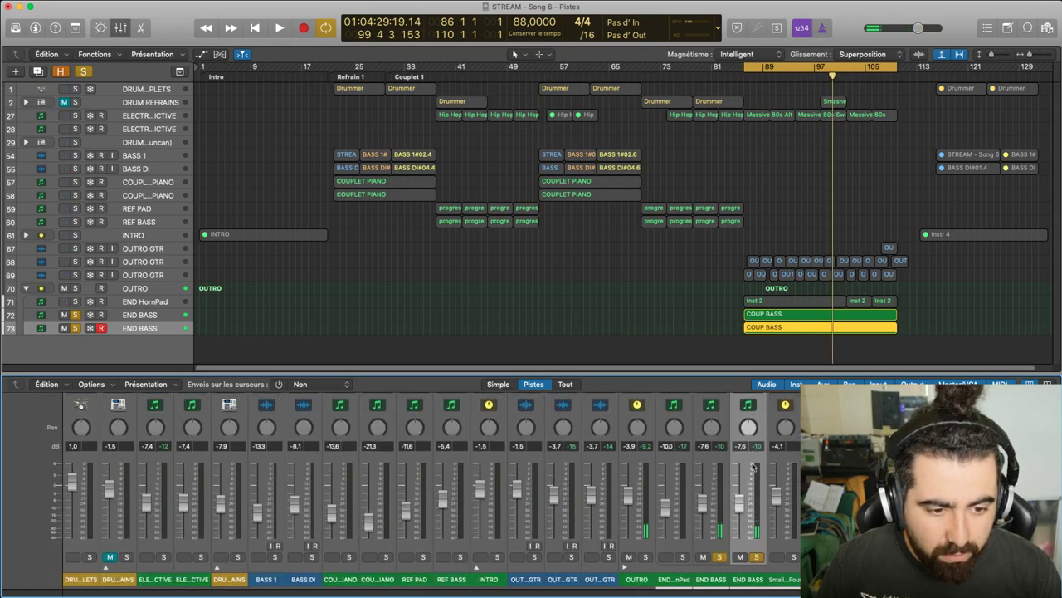
scroll(751, 470, up, 2)
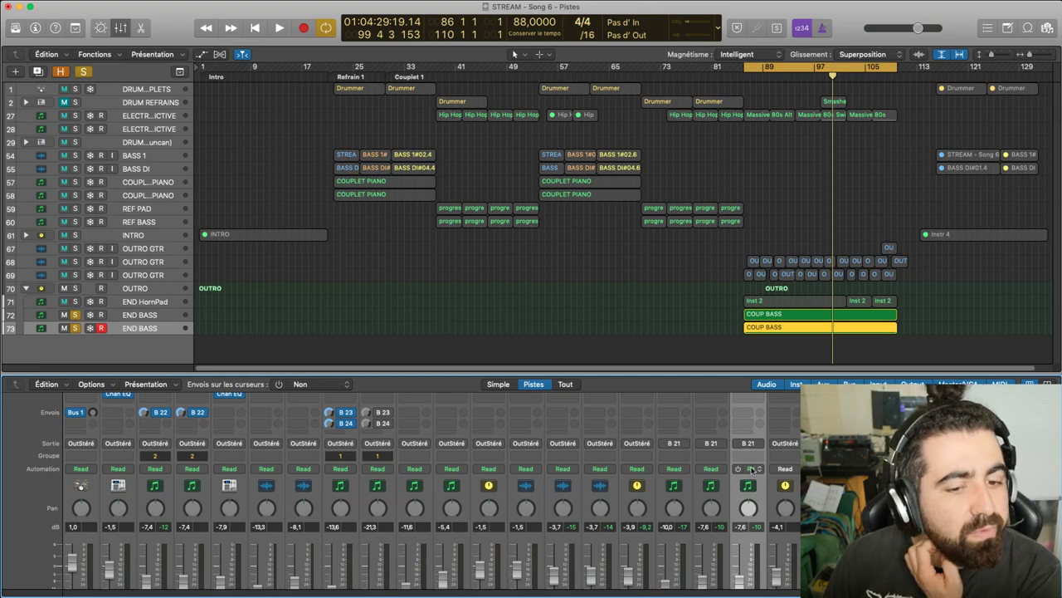
scroll(751, 470, down, 2)
scroll(764, 481, up, 5)
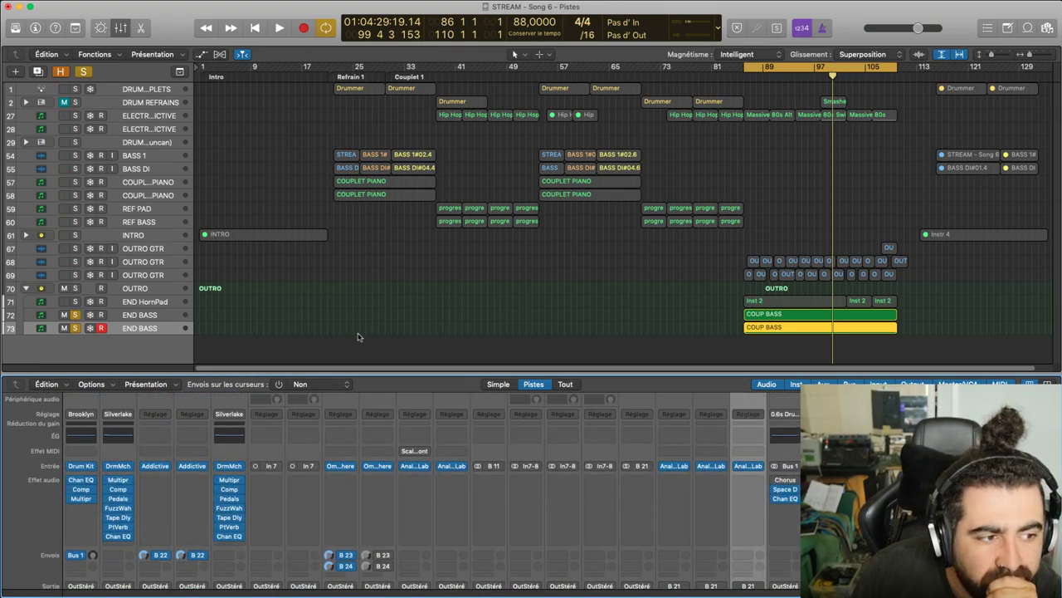
scroll(670, 465, down, 5)
scroll(747, 457, up, 3)
scroll(795, 444, up, 1)
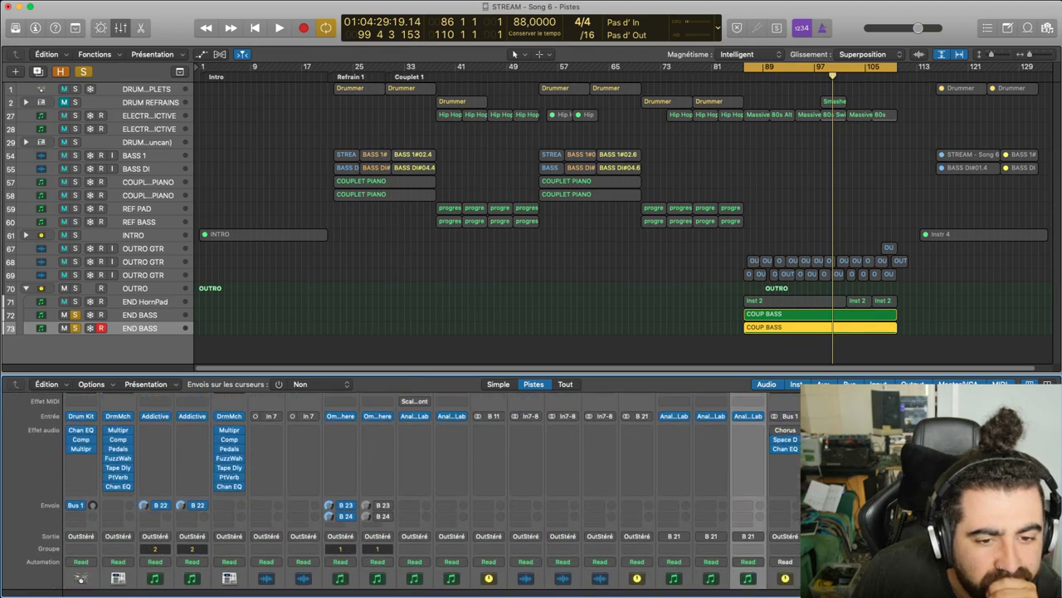
scroll(781, 496, down, 5)
scroll(724, 493, up, 4)
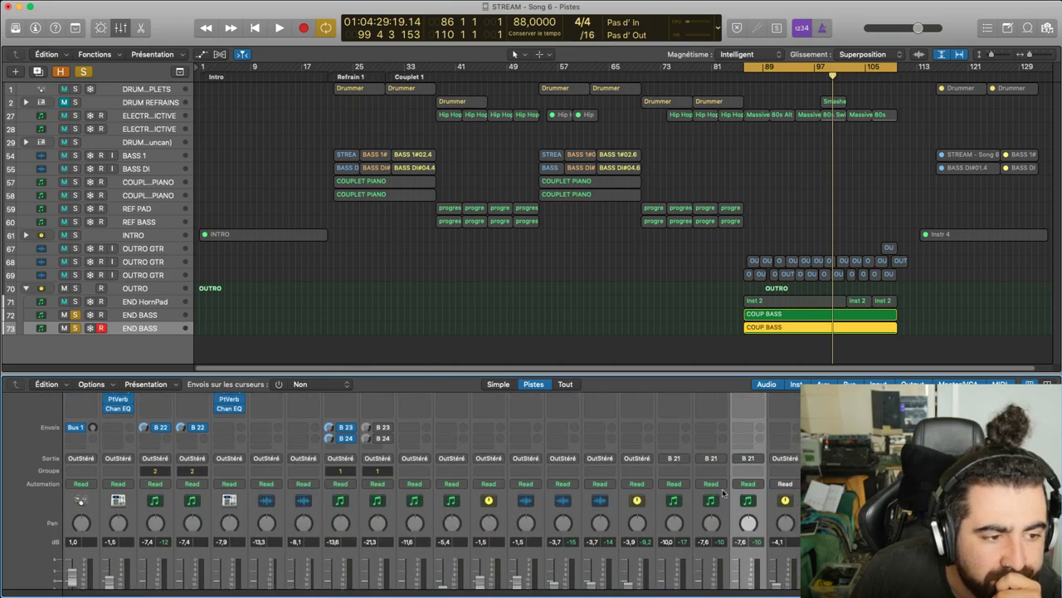
Enlarge the mixer to show full channel strips and check the output options of the original END BASS
drag(563, 382, 555, 135)
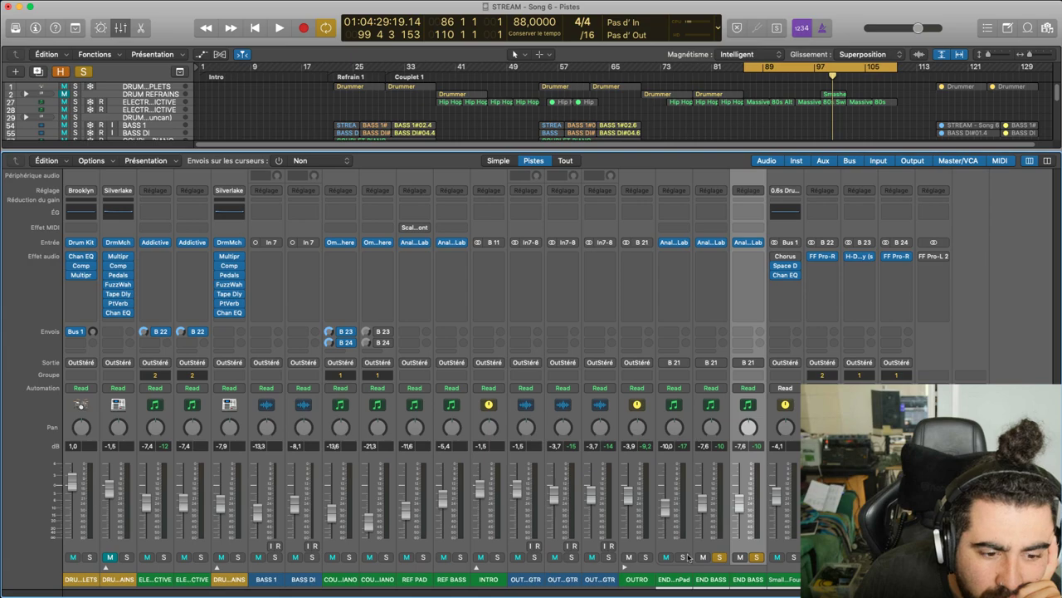
click(712, 584)
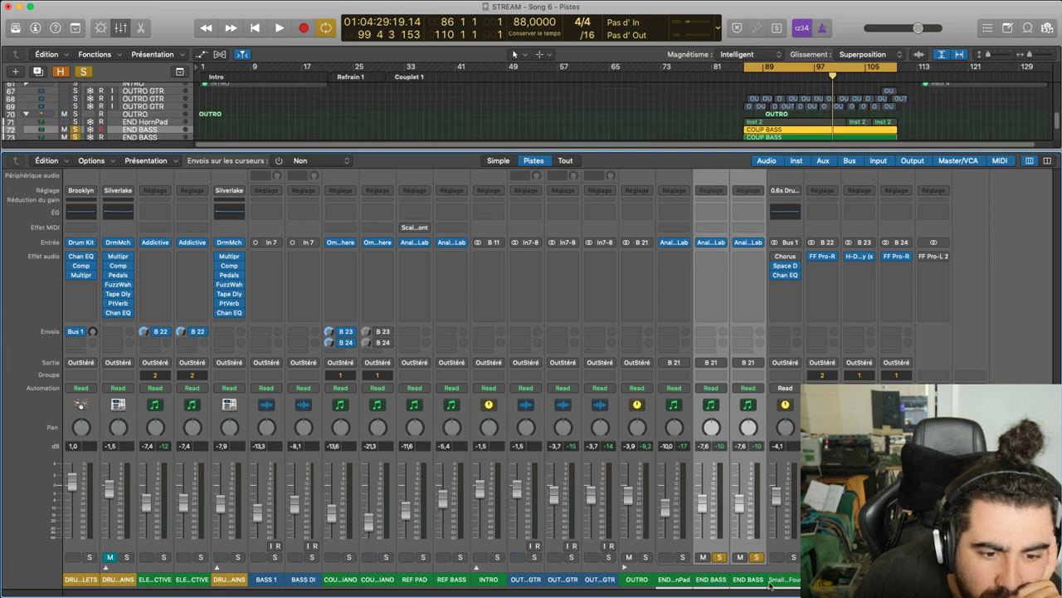
click(788, 583)
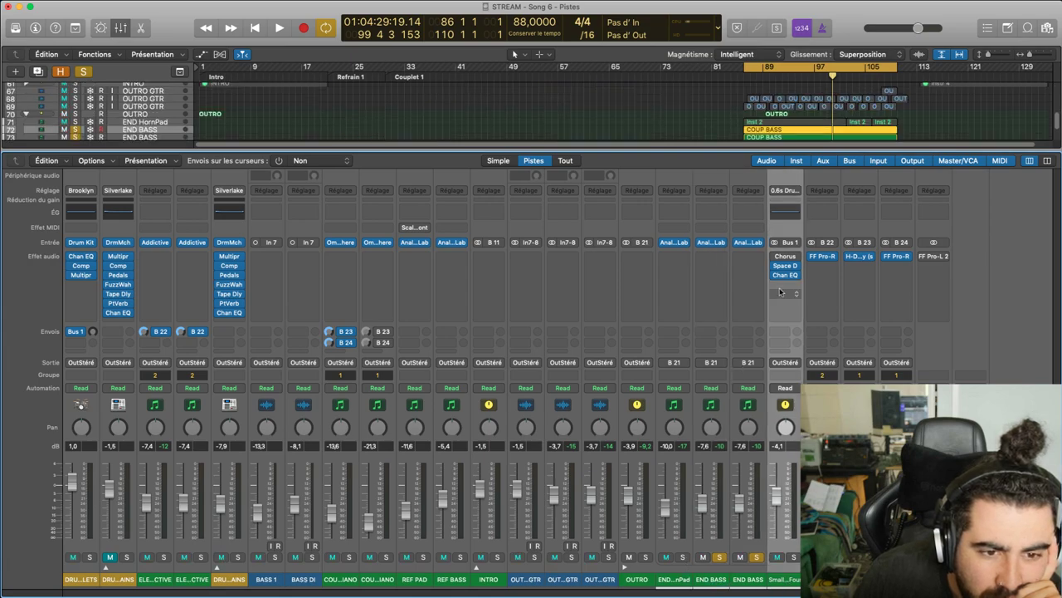
click(721, 366)
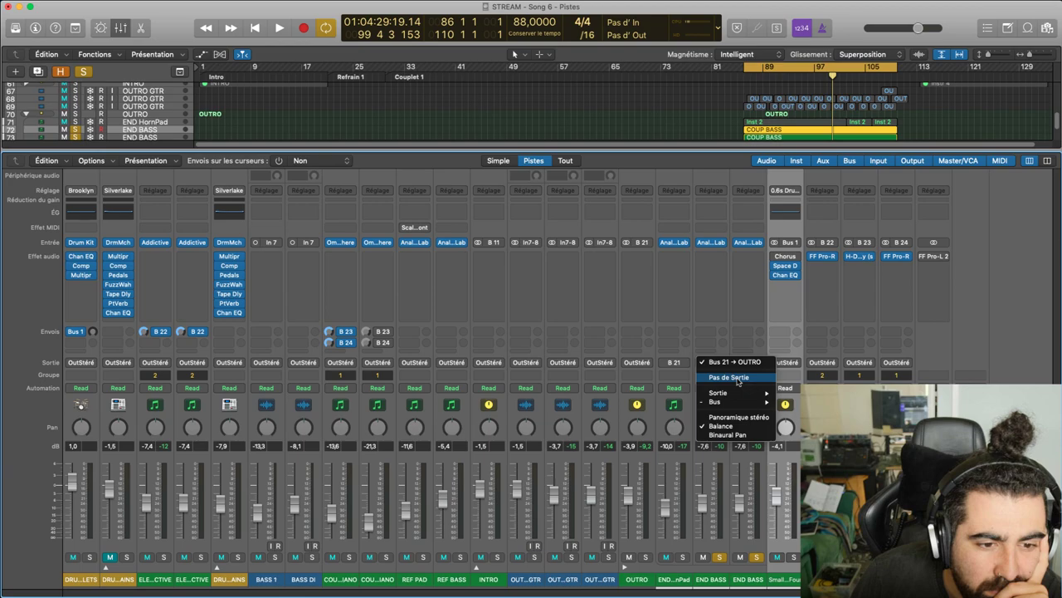
mouse_move(744, 395)
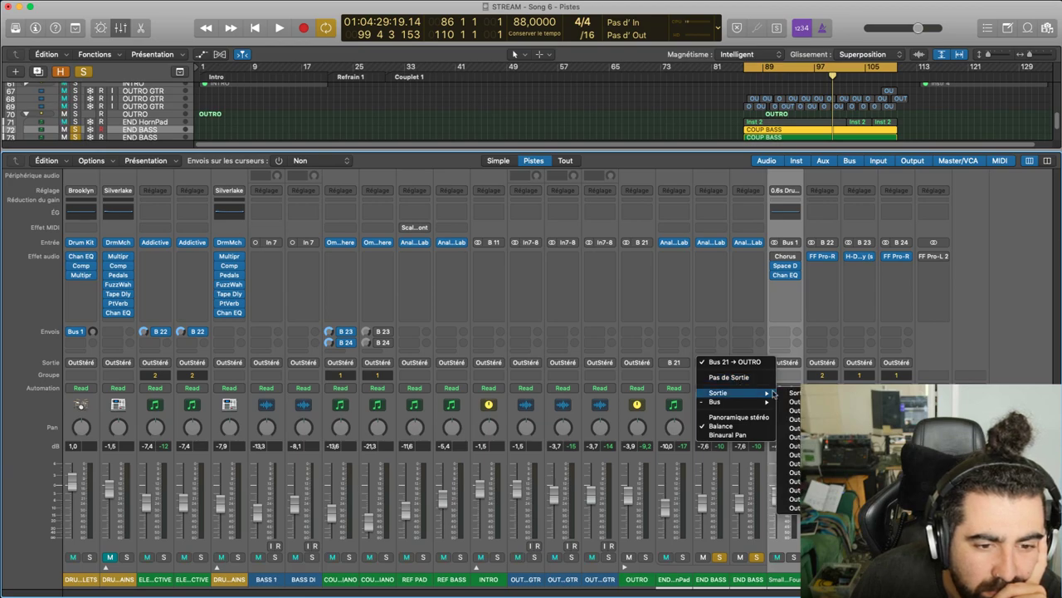
click(548, 358)
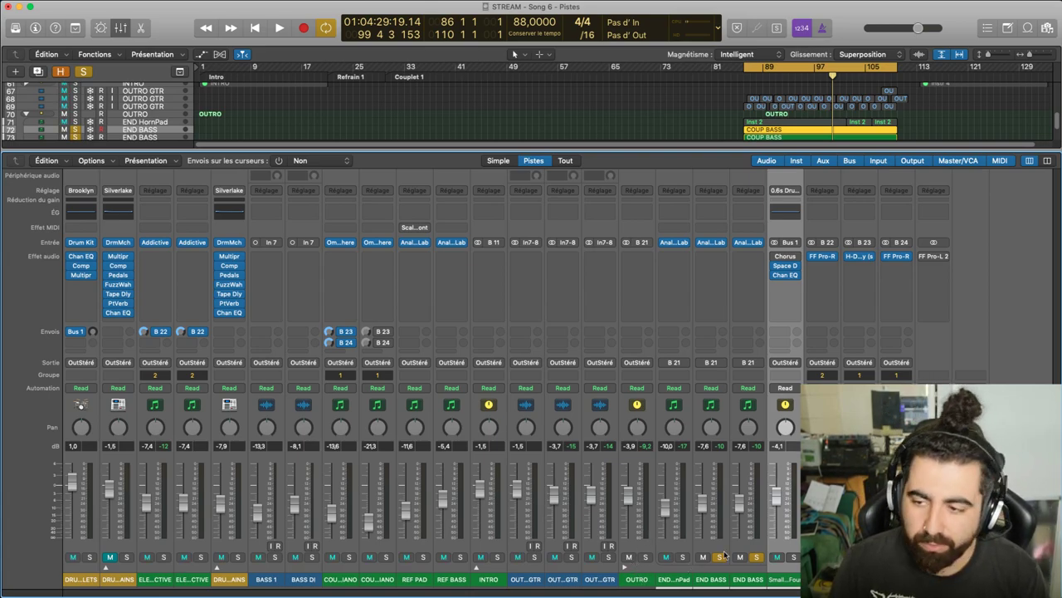
Raise the duplicate END BASS volume to -3.4 dB during playback, comparing both basses in solo before clearing the solos
key(space)
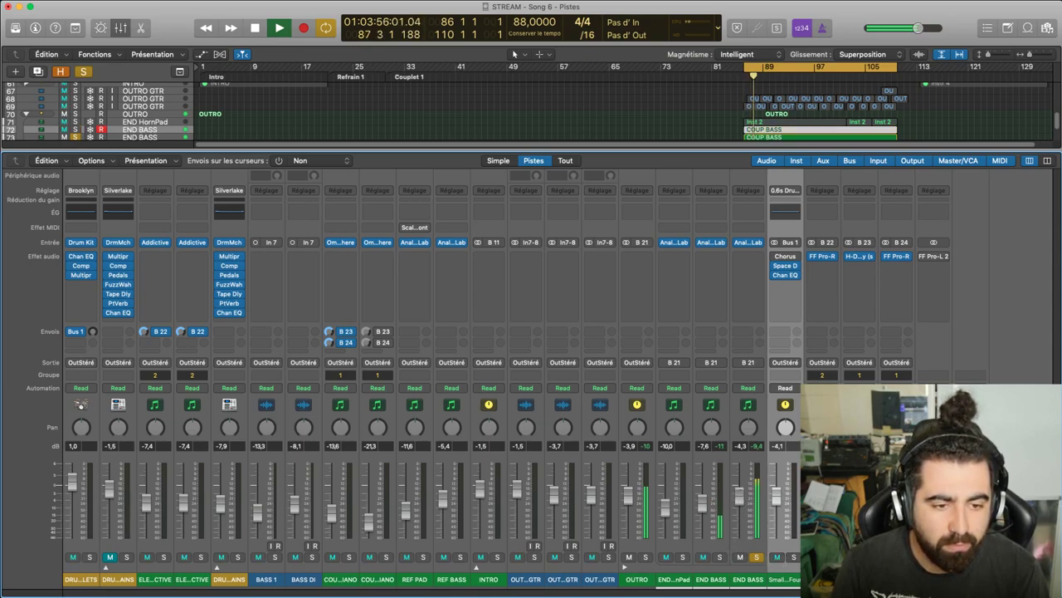
click(719, 557)
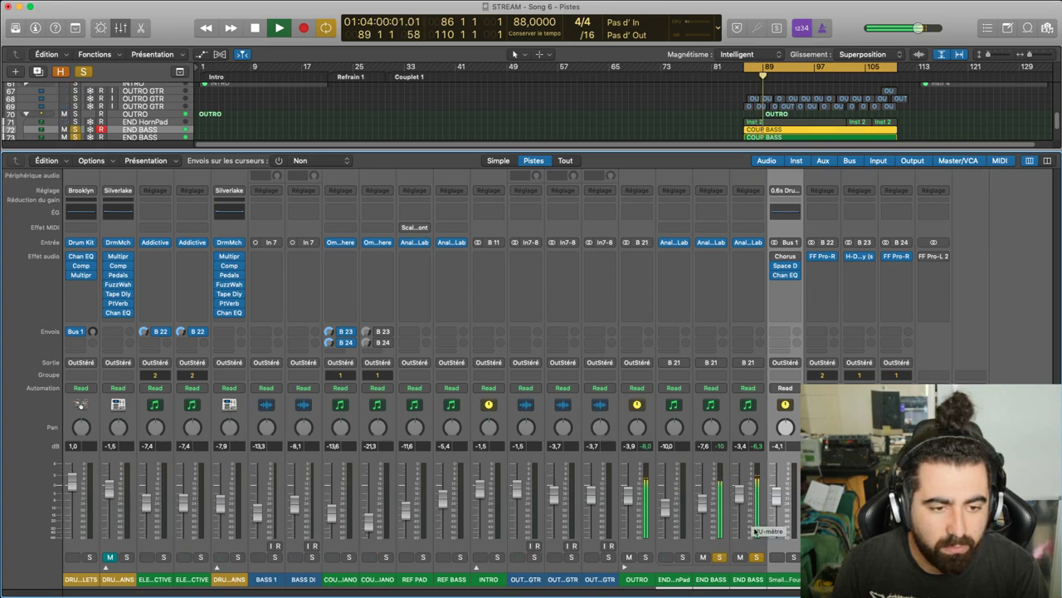
click(757, 557)
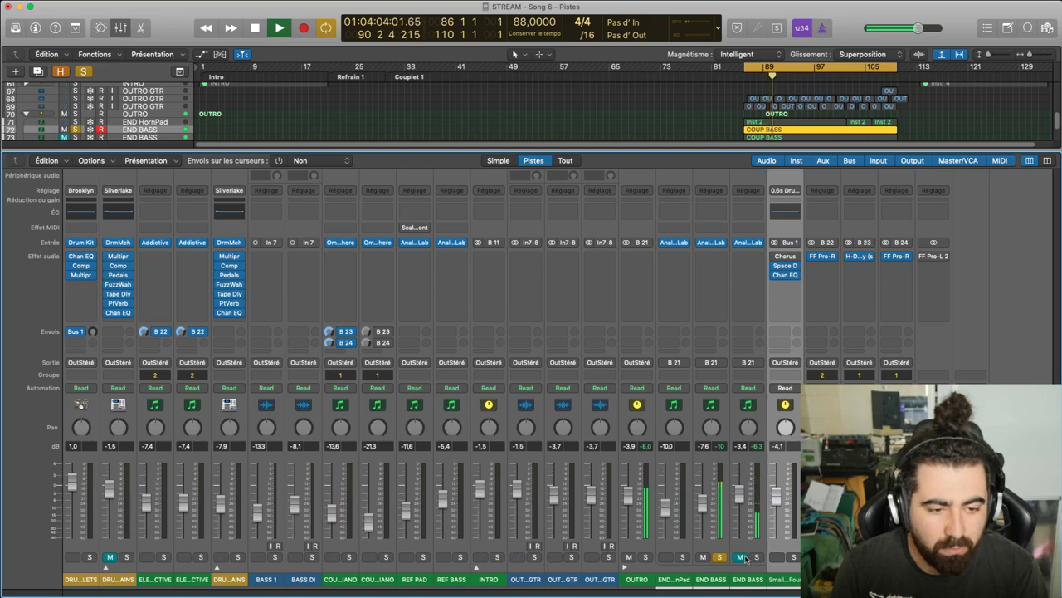
click(757, 557)
click(720, 557)
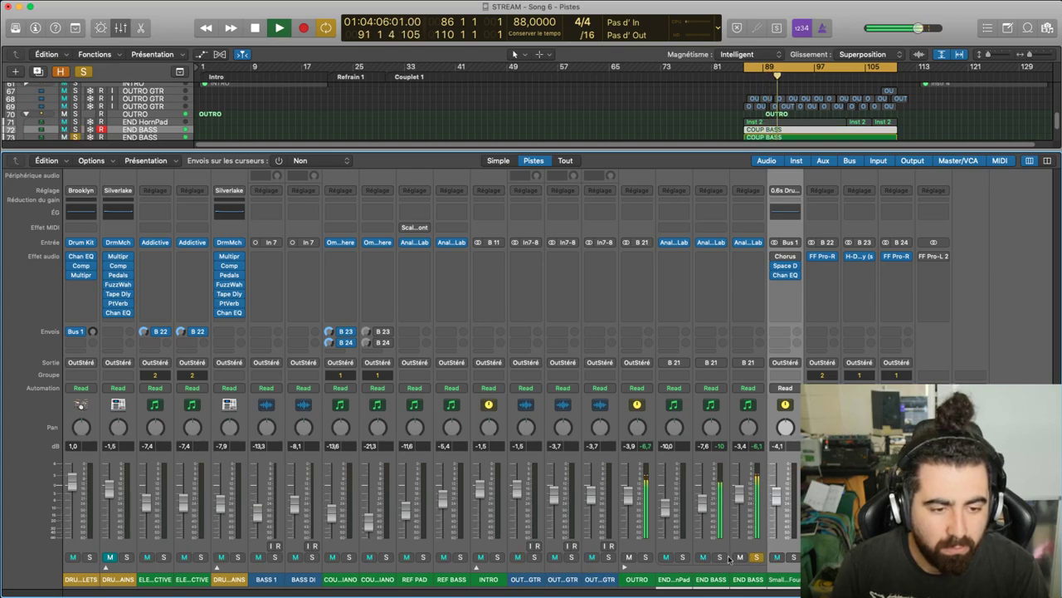
click(755, 556)
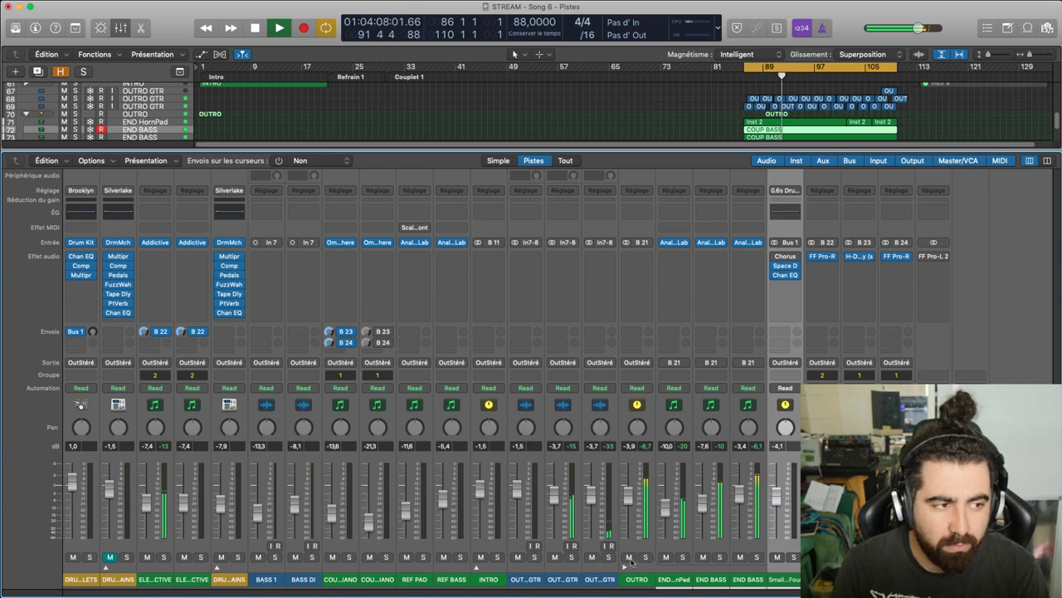
Compare each END BASS layer in the full mix by muting them in turn, leaving the original muted and playback stopped
drag(115, 158, 123, 278)
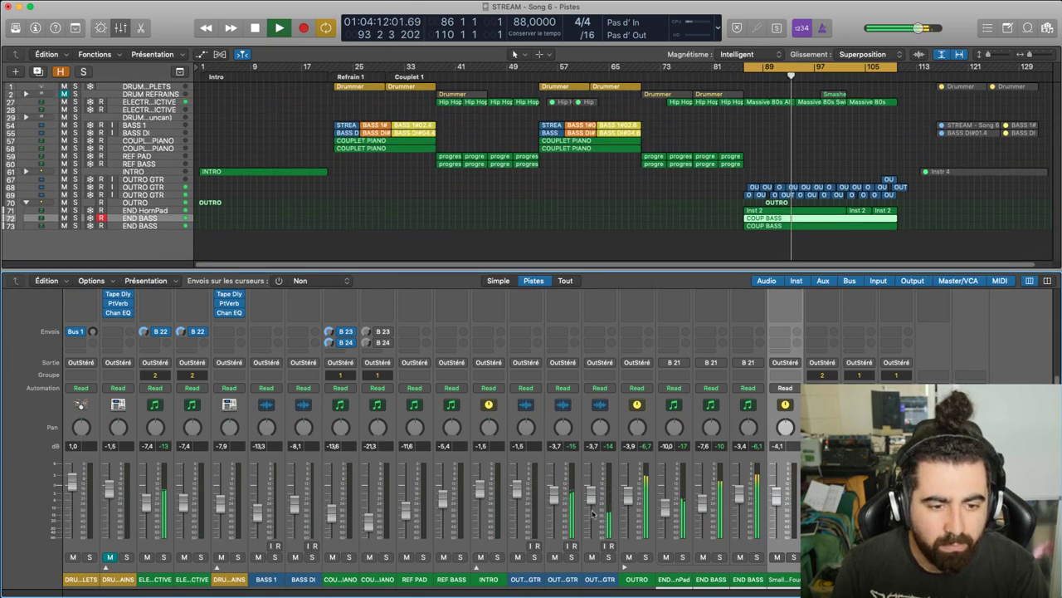
click(741, 558)
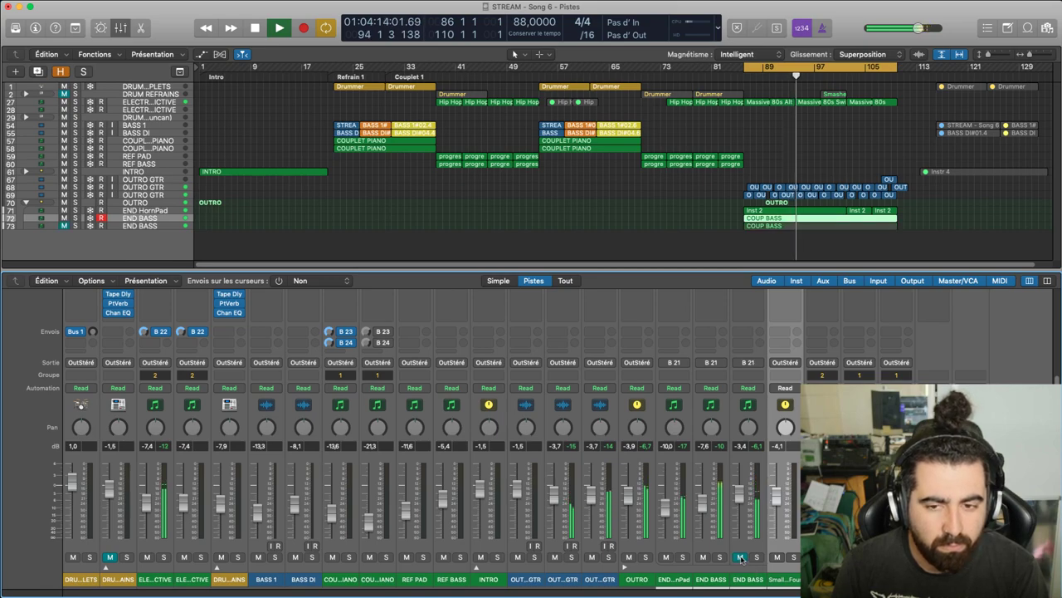
click(737, 558)
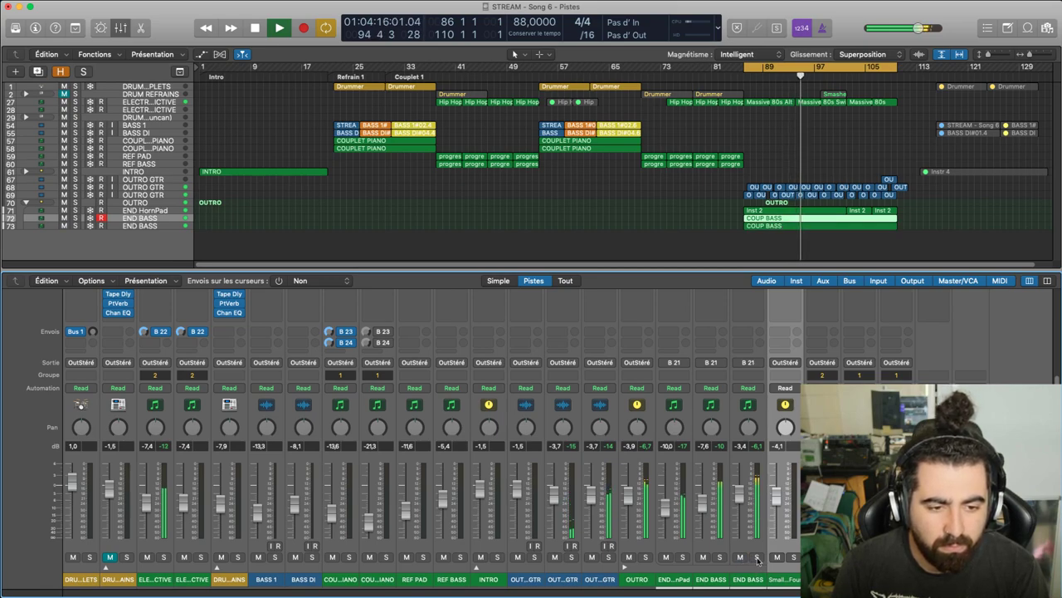
click(704, 558)
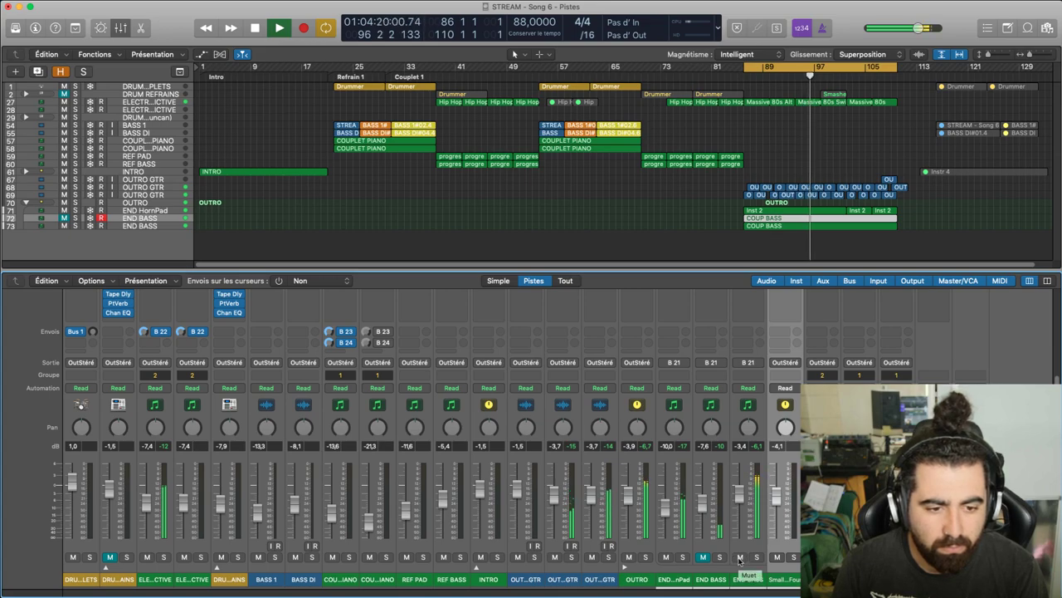
key(space)
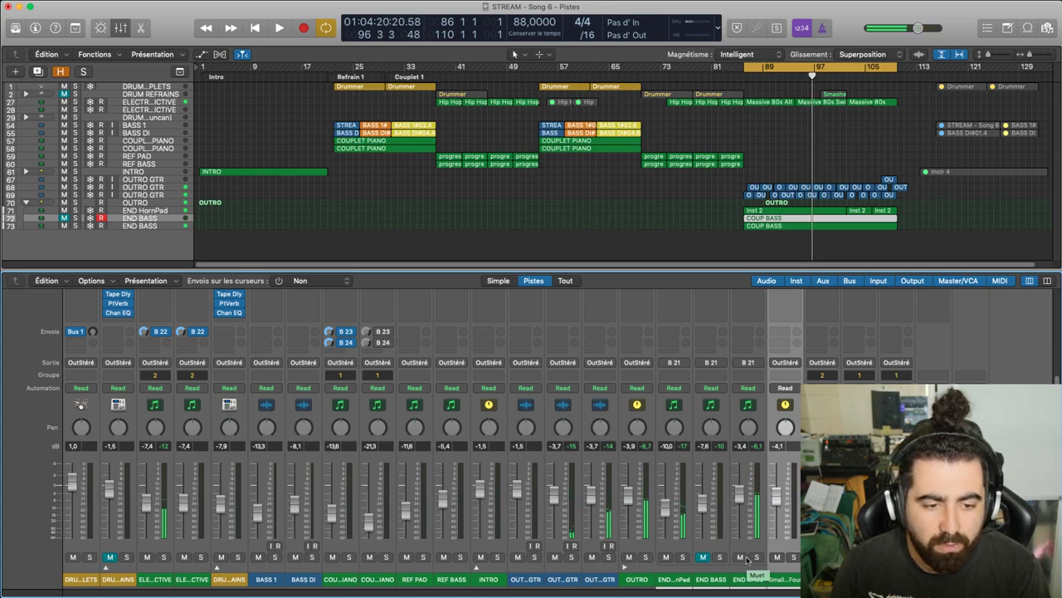
Open the duplicate END BASS's Analog Lab 4 instrument and play its Subdeepsoft preset with the track soloed
scroll(741, 426, up, 3)
click(753, 366)
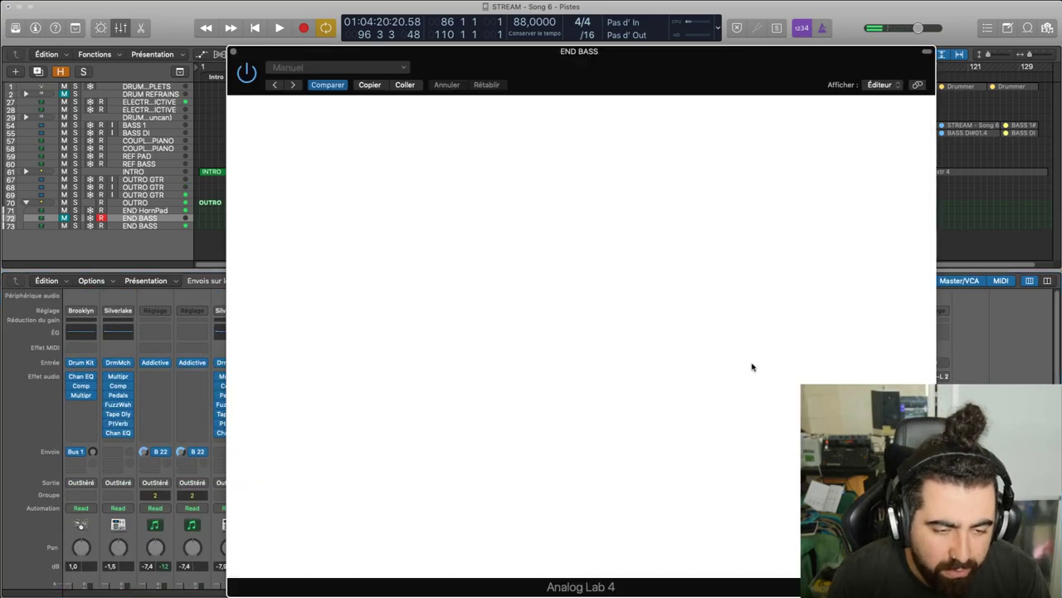
click(76, 225)
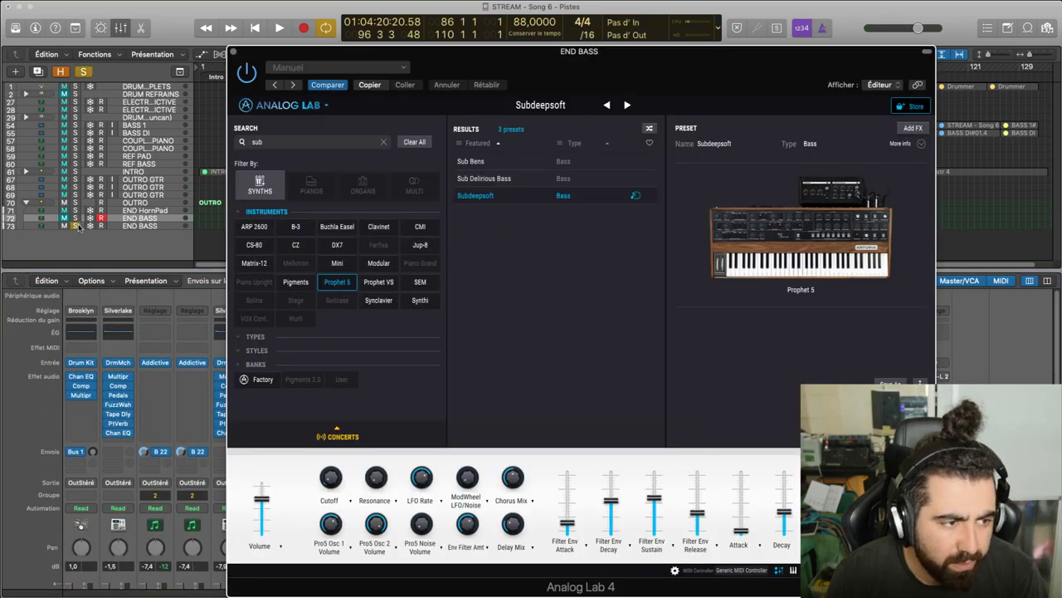
key(space)
key(space)
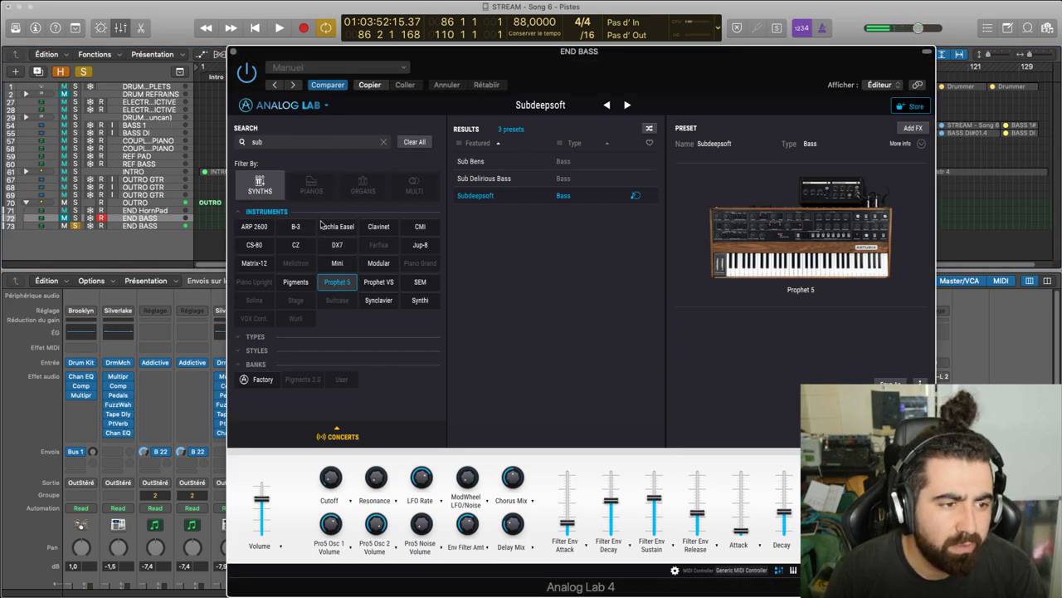
Remove the Prophet 5 filter from the "sub" preset search and audition Sub Reso Dub and Sub Machine
click(339, 280)
scroll(534, 237, up, 3)
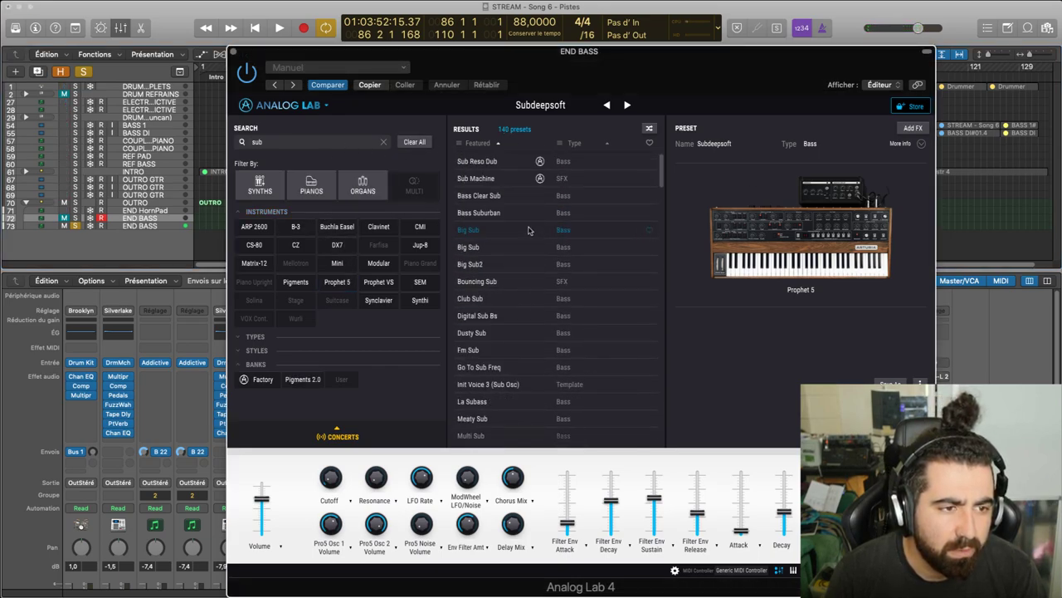
click(481, 161)
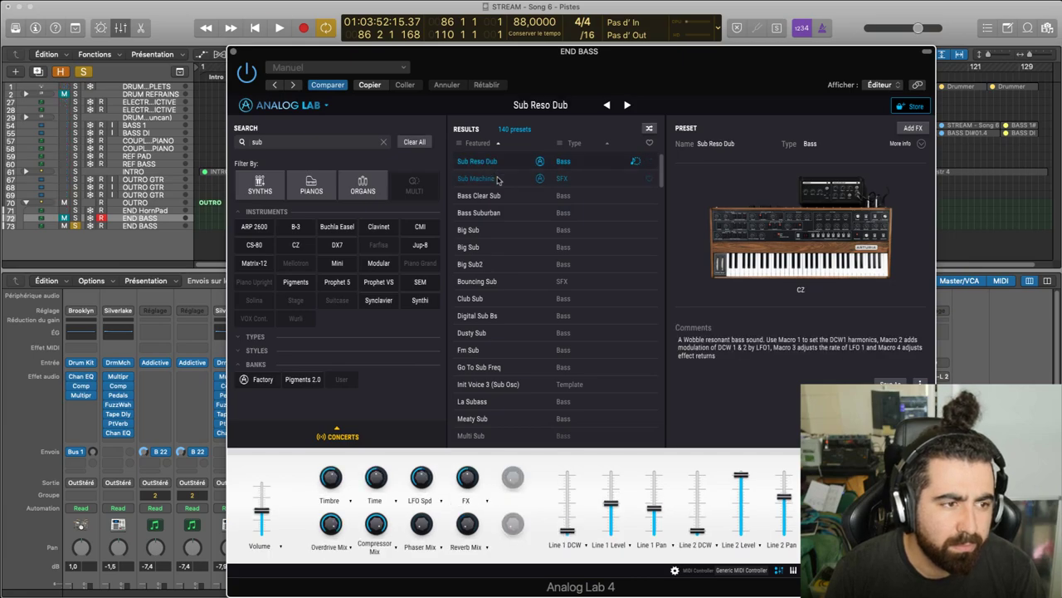
click(494, 180)
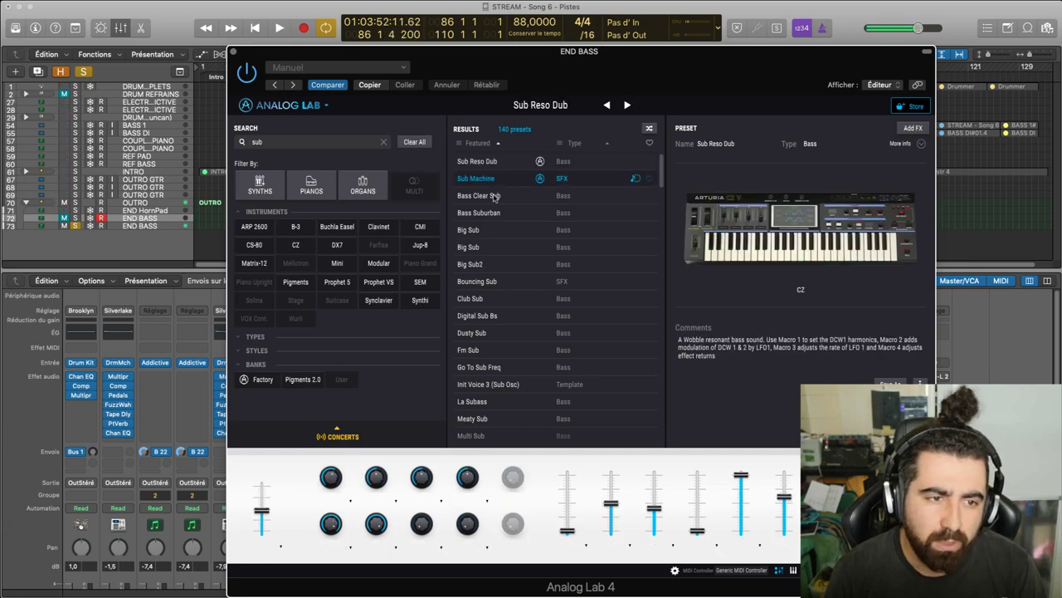
key(space)
key(space)
Audition the Bass Clear Sub and Bass Suburban presets on the duplicate END BASS
click(512, 196)
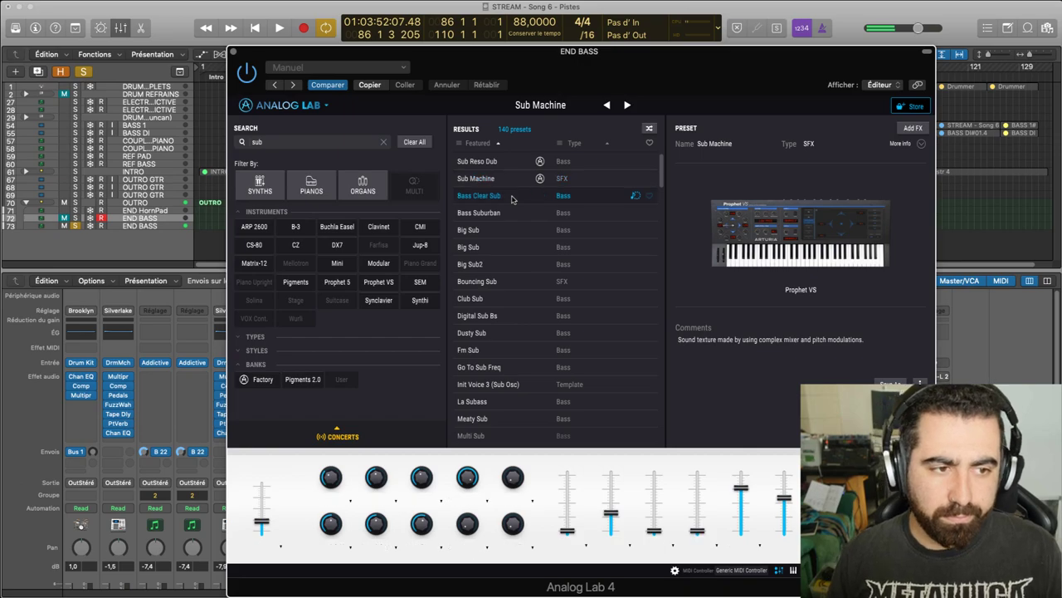
key(space)
key(space)
click(511, 214)
key(space)
key(space)
Audition the ARP 2600 Big Sub, load and play the CS-80 Big Sub, and unsolo the duplicate END BASS
click(502, 236)
key(space)
key(space)
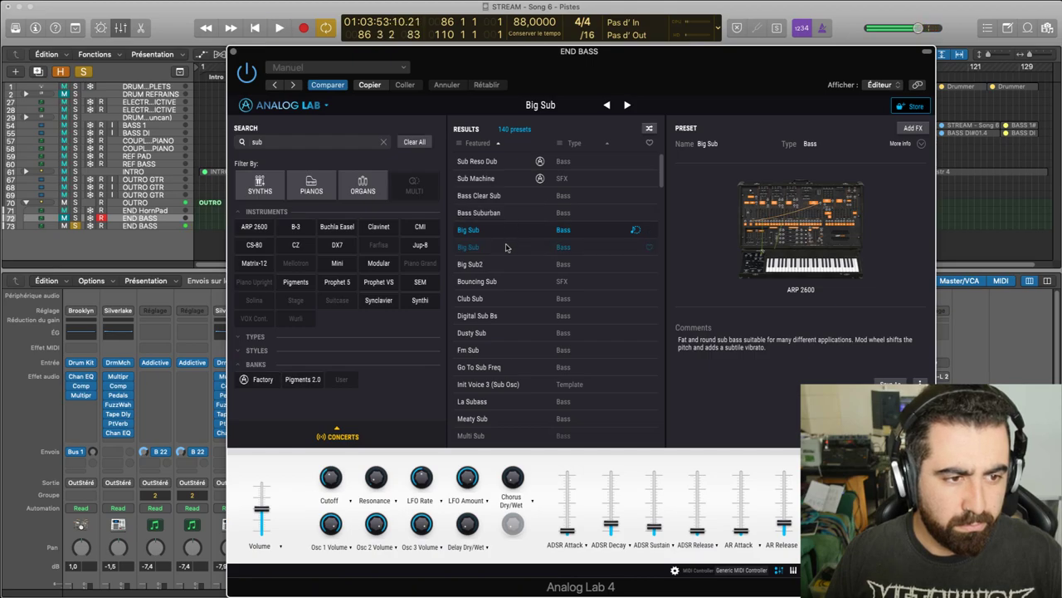
click(507, 247)
key(space)
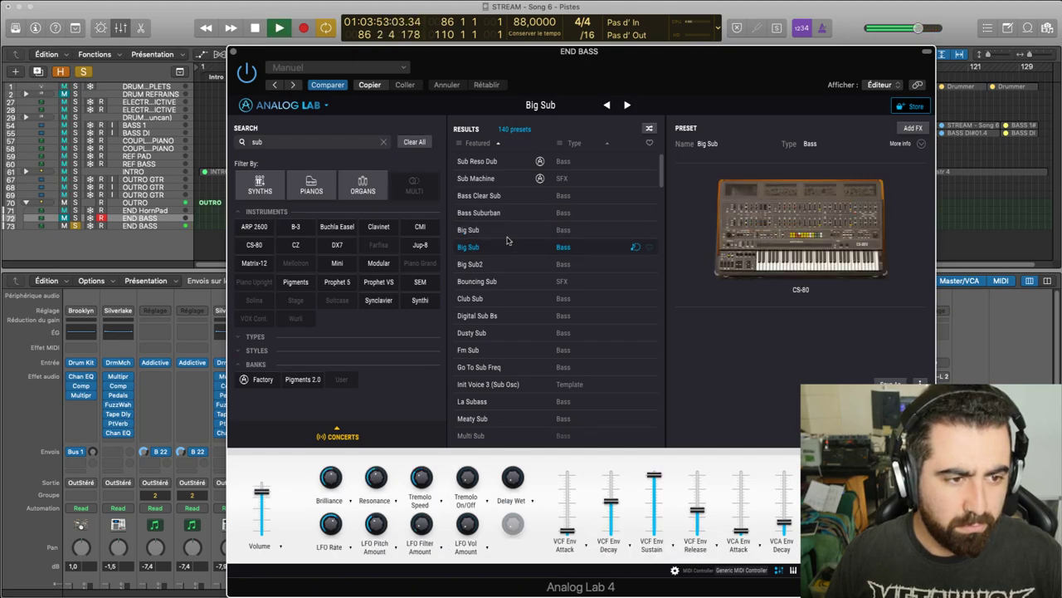
key(space)
click(73, 226)
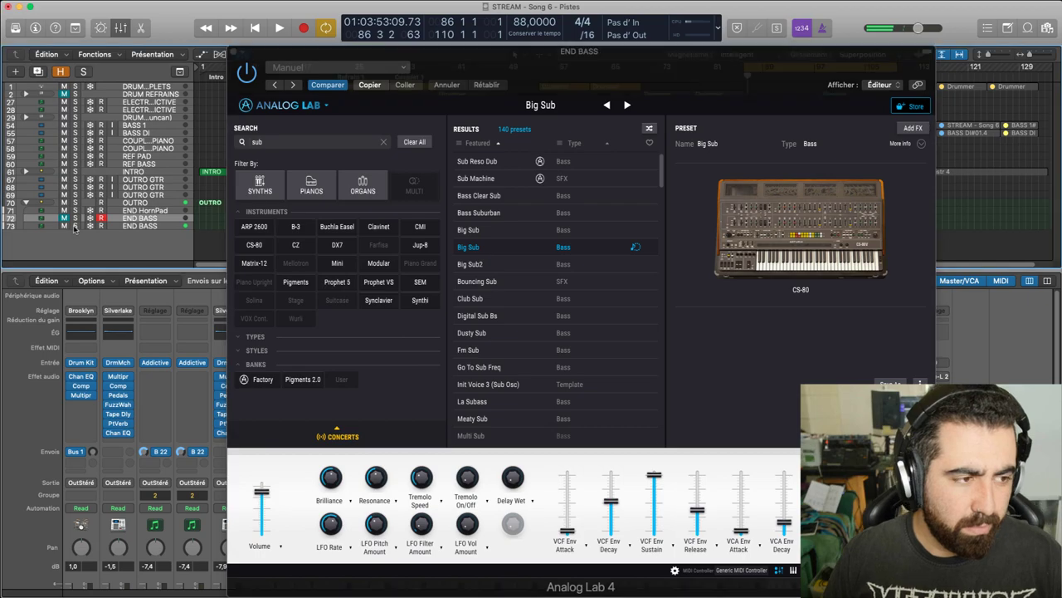
Load the ARP 2600 Big Sub on the duplicate END BASS and play it in the mix, briefly toggling the track's solo
key(space)
key(space)
click(457, 231)
click(455, 232)
key(space)
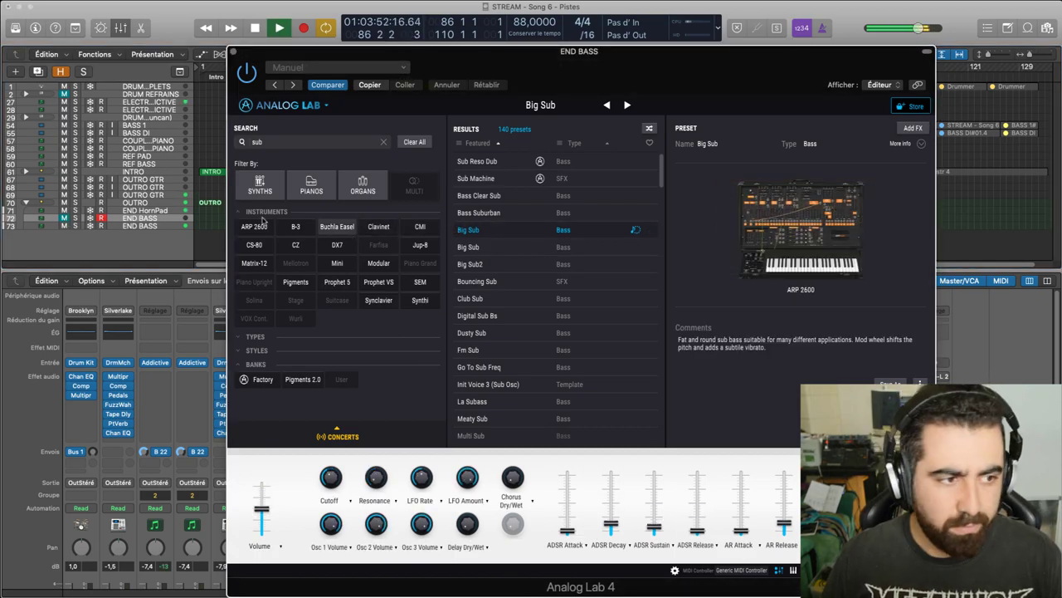
click(69, 229)
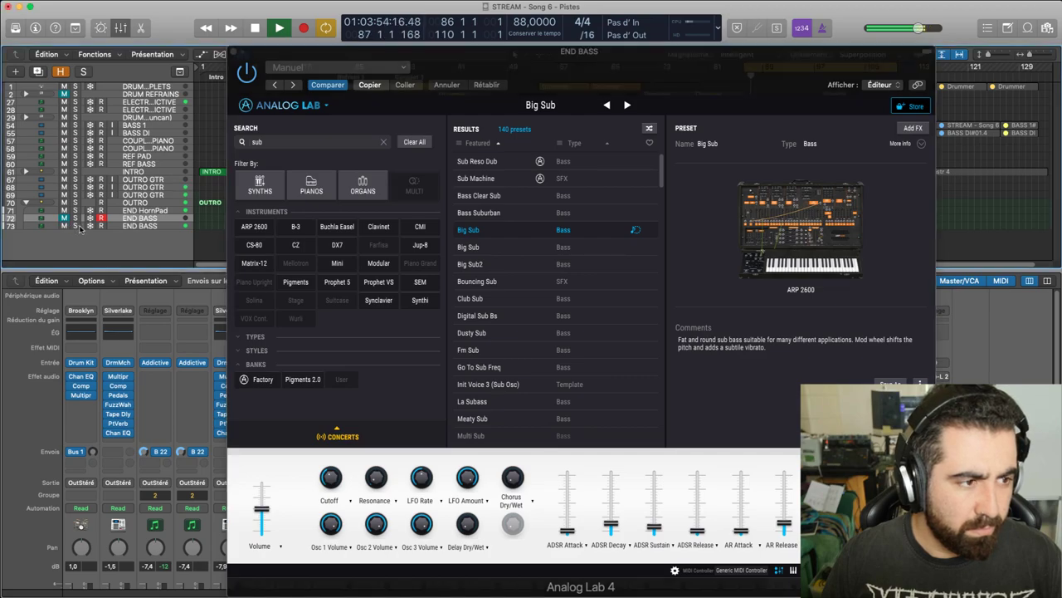
click(75, 225)
click(75, 226)
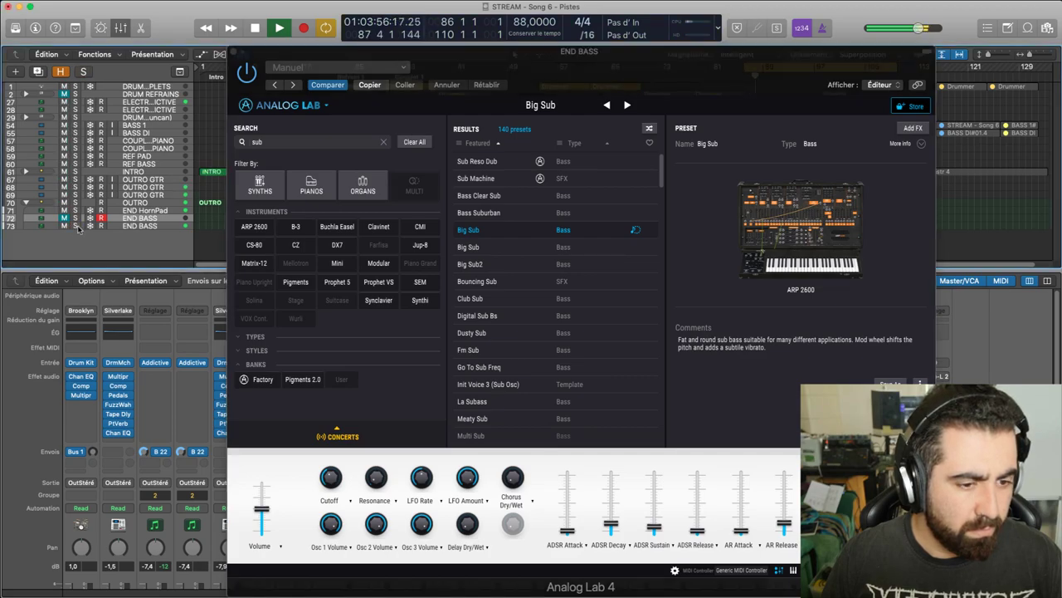
Compare the two END BASS tracks by muting each in the mixer, and raise the original END BASS to -3.0 dB
drag(475, 80, 271, 103)
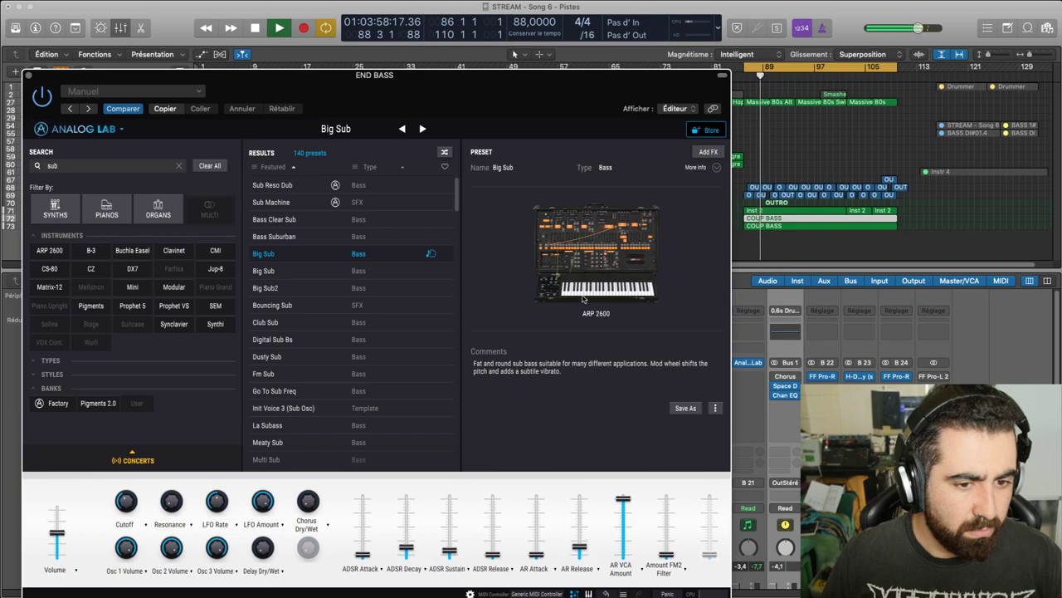
scroll(789, 388, down, 4)
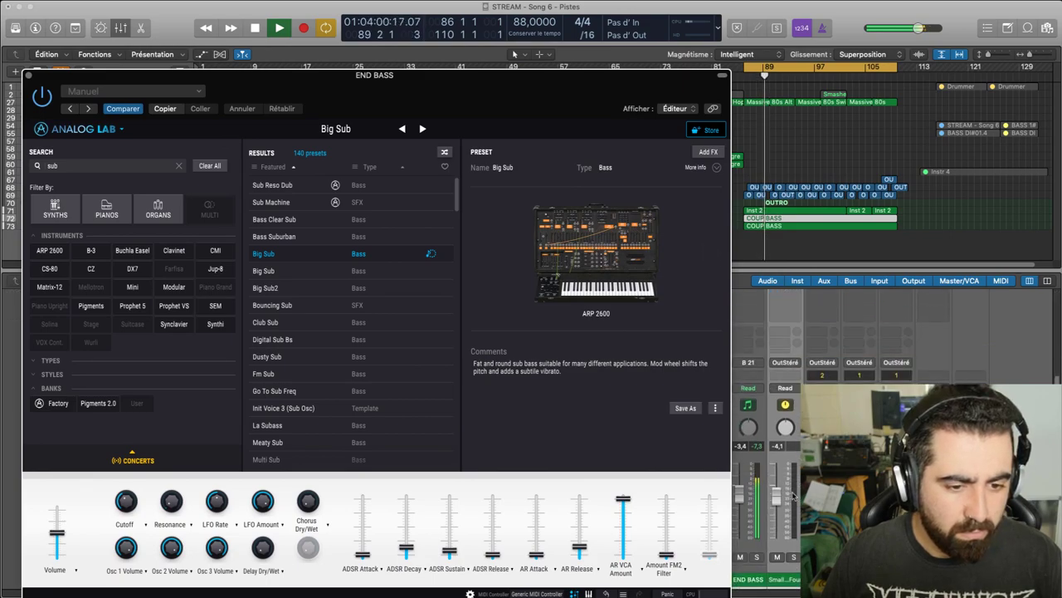
drag(584, 90, 341, 84)
click(704, 556)
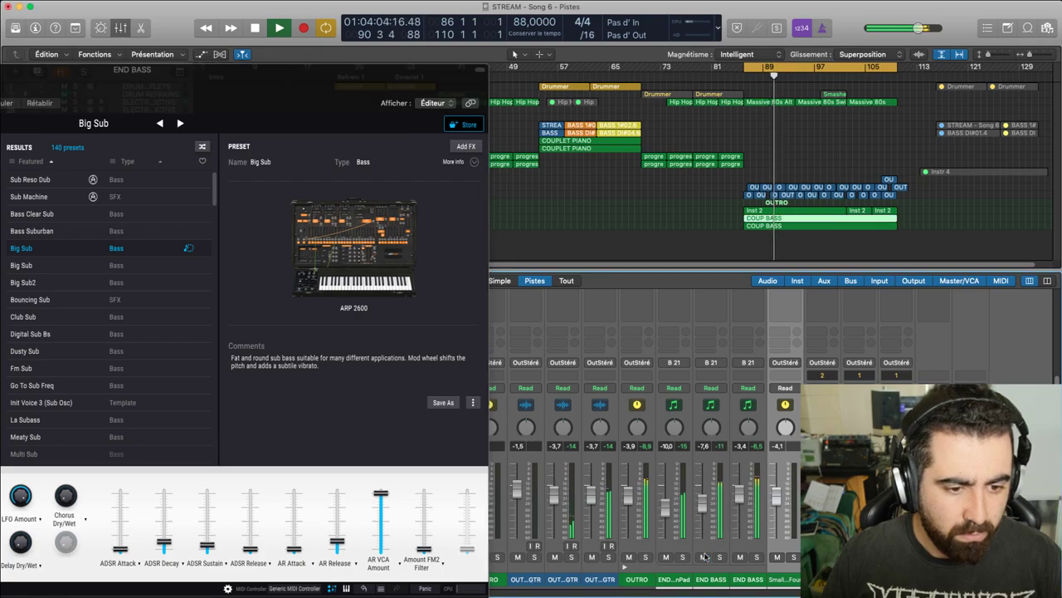
click(740, 557)
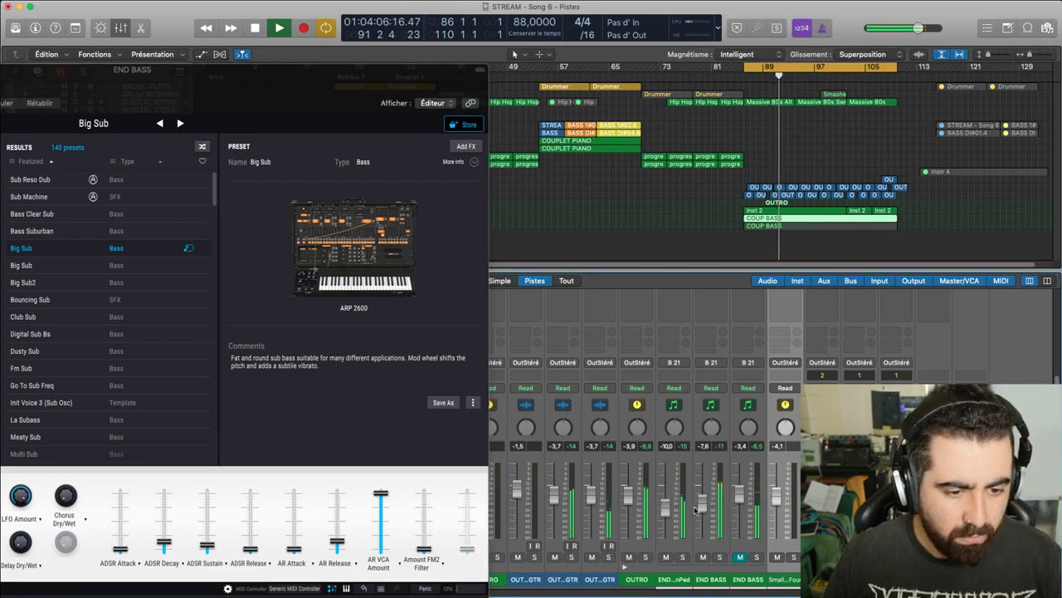
drag(700, 503, 700, 494)
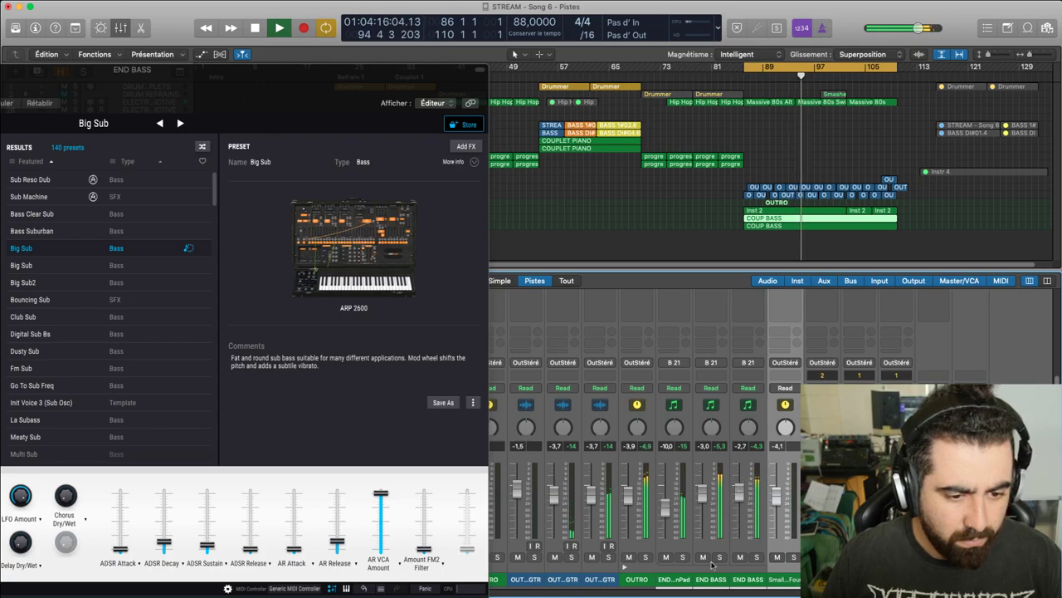
Solo the OUTRO stack with END HornPad muted and rebalance the two END BASS tracks, lowering the original to about -4.8 dB
click(645, 558)
click(668, 557)
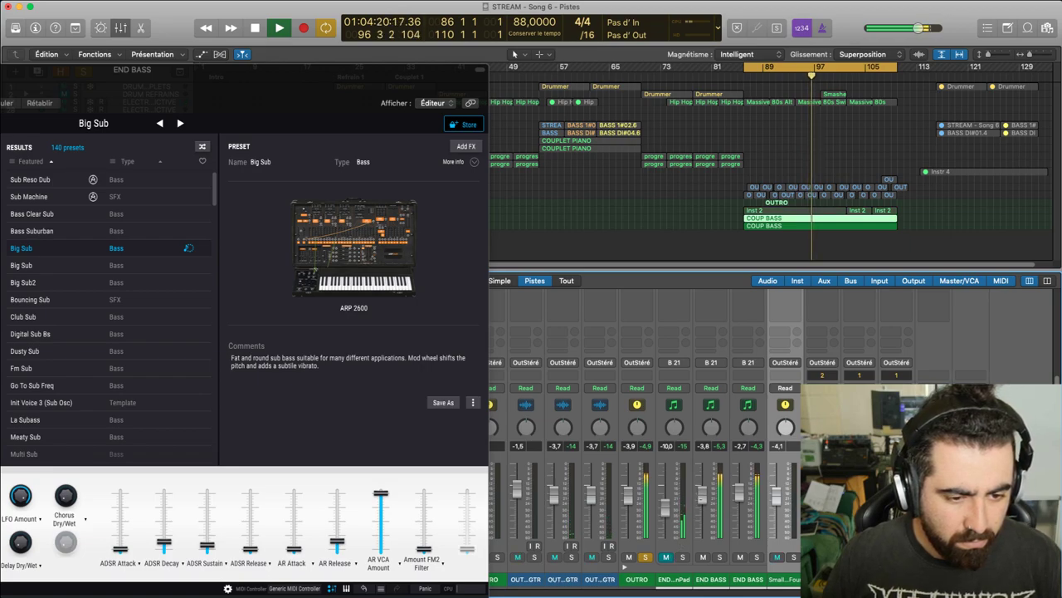
click(754, 557)
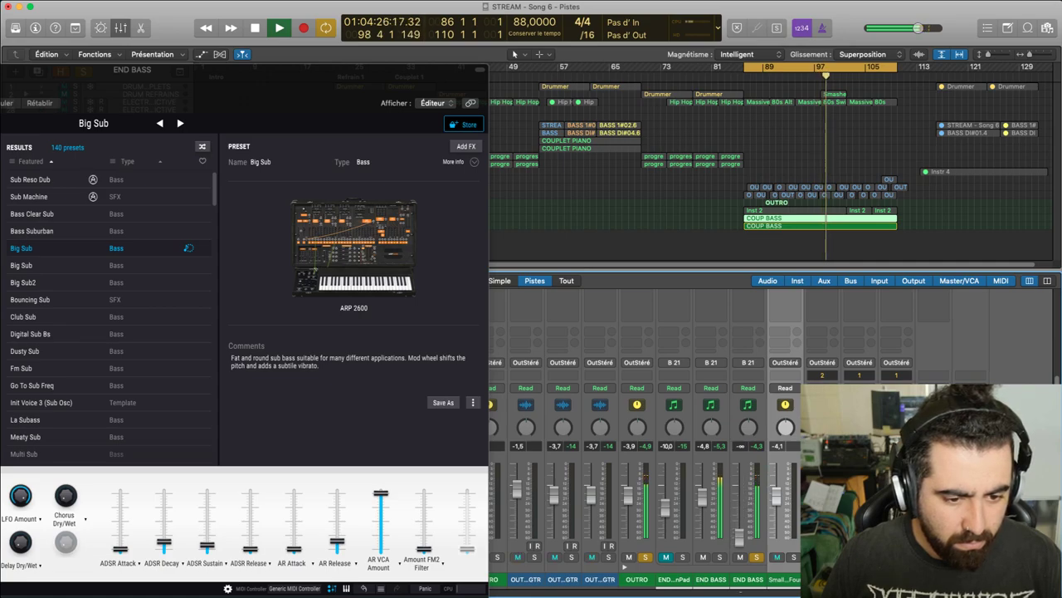
key(space)
Replay the soloed duplicate END BASS and audition the CS-80 Big Sub preset on it
drag(363, 73, 1058, 14)
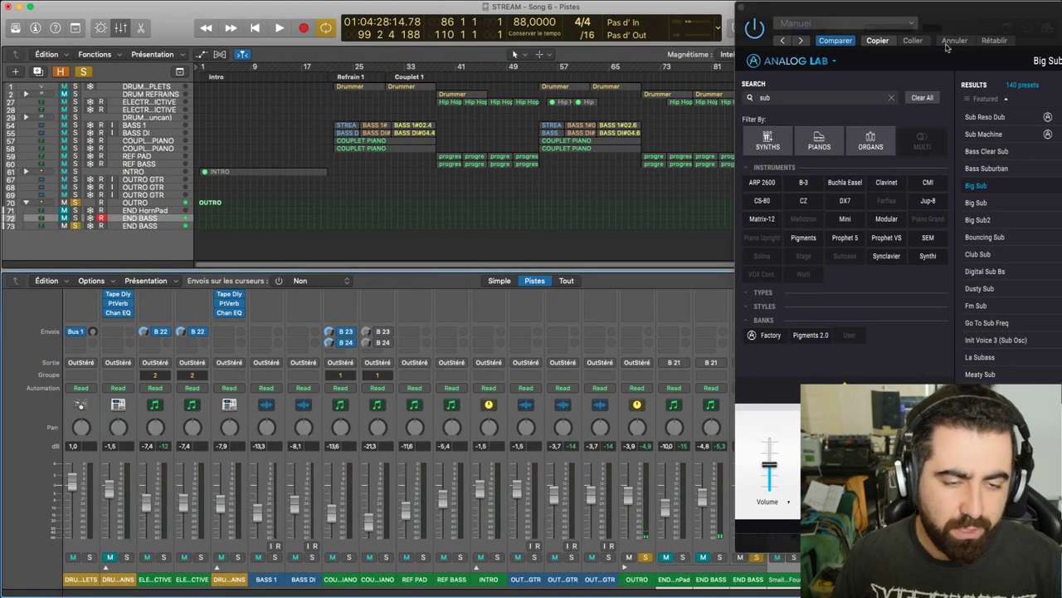
key(space)
drag(1000, 30, 526, 66)
key(space)
mouse_move(663, 61)
mouse_down()
mouse_move(635, 249)
mouse_move(667, 74)
mouse_up()
key(space)
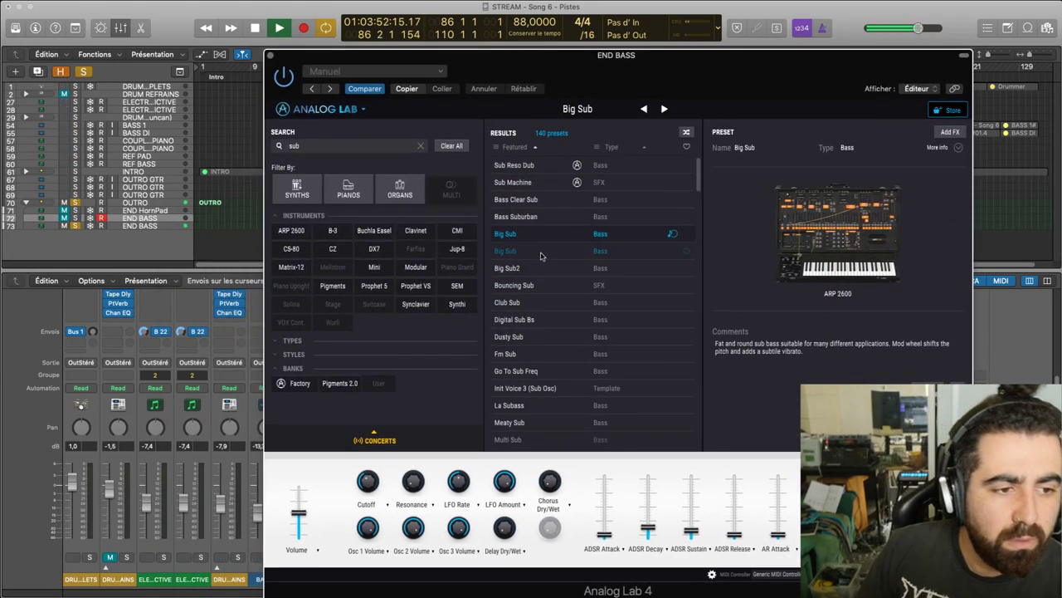
click(556, 252)
key(space)
key(space)
key(space)
Load Bass Suburban on the duplicate END BASS, select its track to play it live and close Analog Lab
key(Up)
key(Up)
key(space)
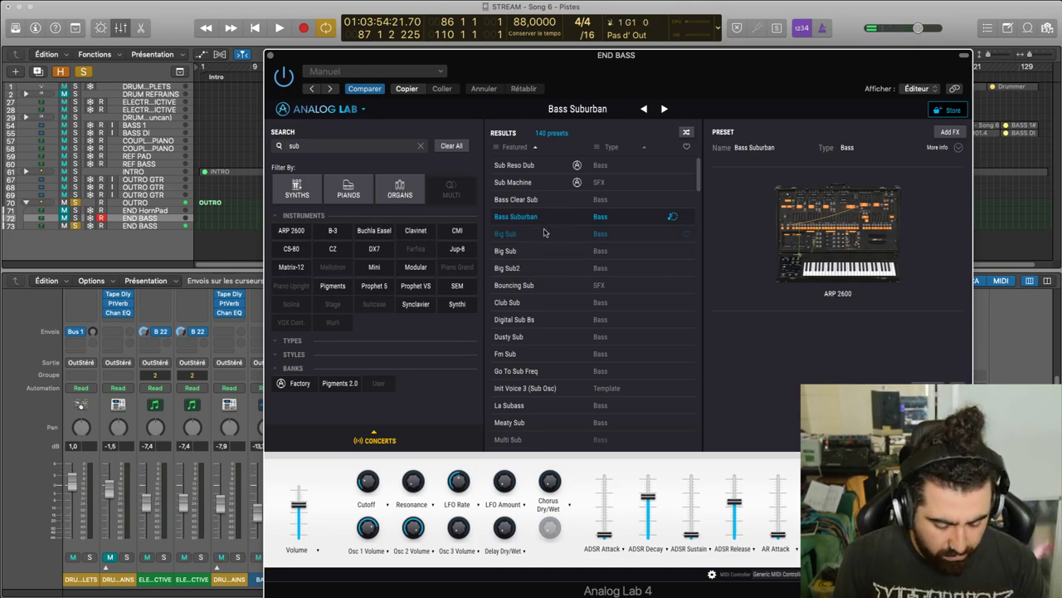
click(135, 227)
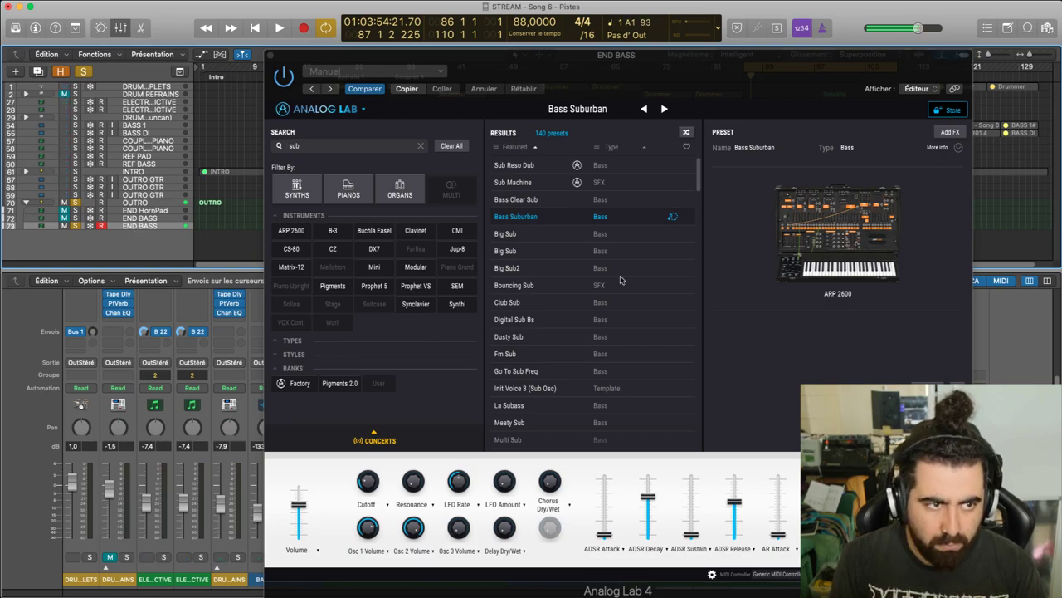
click(271, 56)
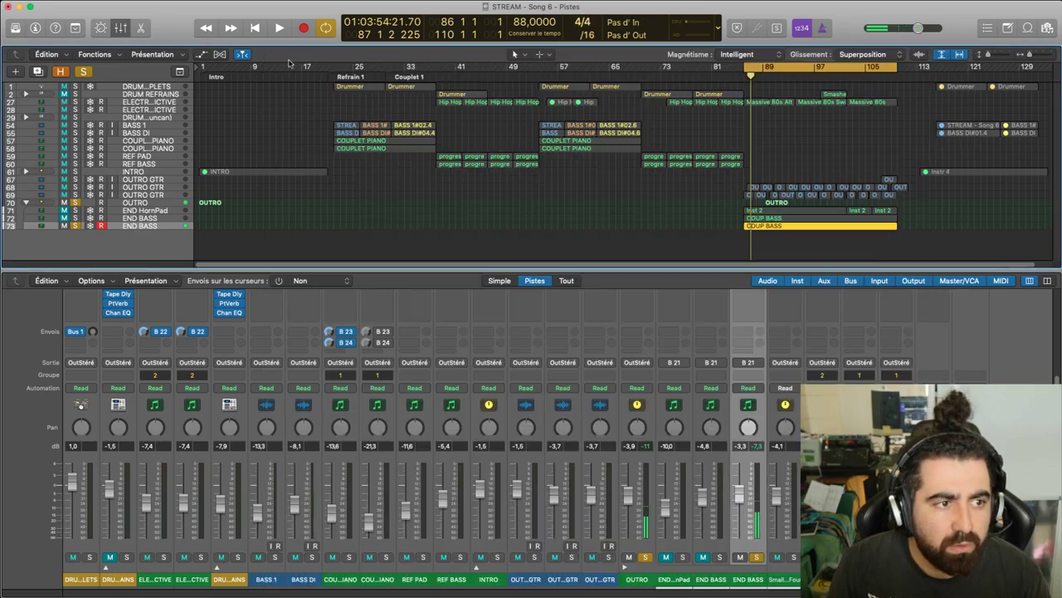
Open the duplicate's COUP BASS region in the piano roll and transpose all its notes down one octave
double_click(768, 226)
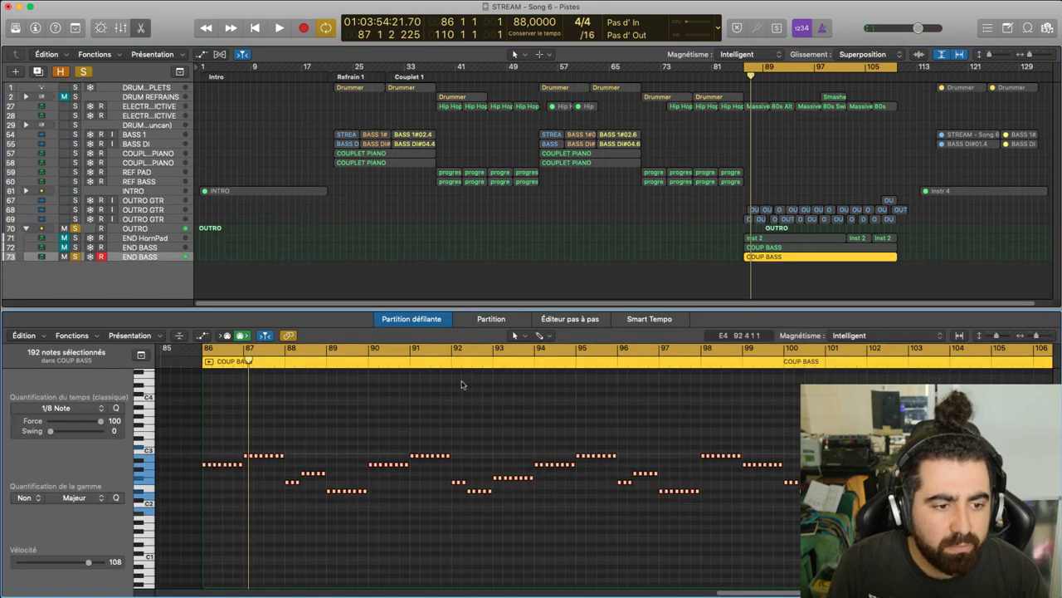
click(216, 464)
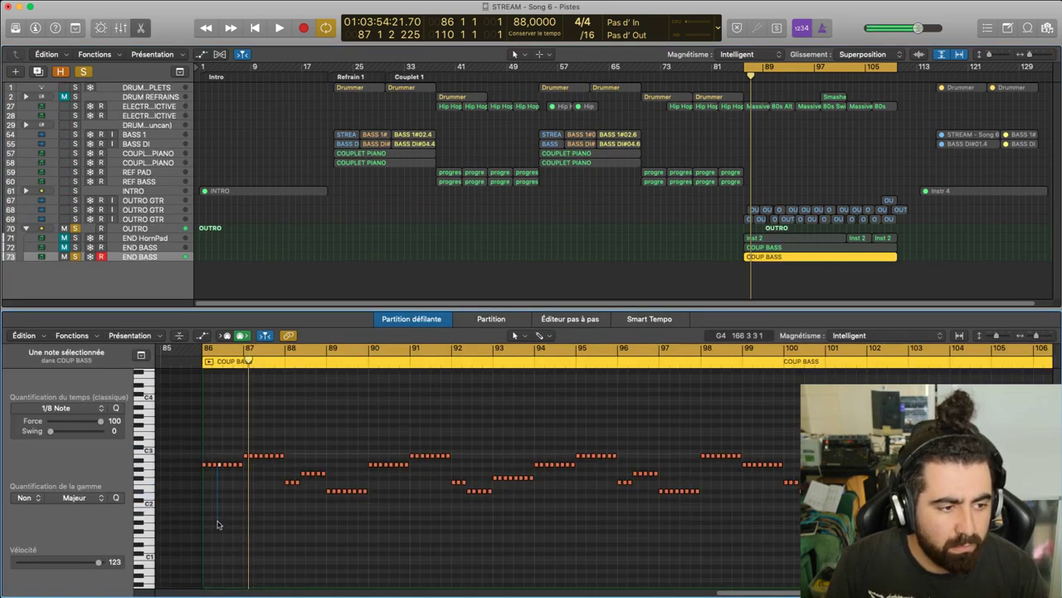
click(288, 446)
key(super+a)
key(alt+shift+Down)
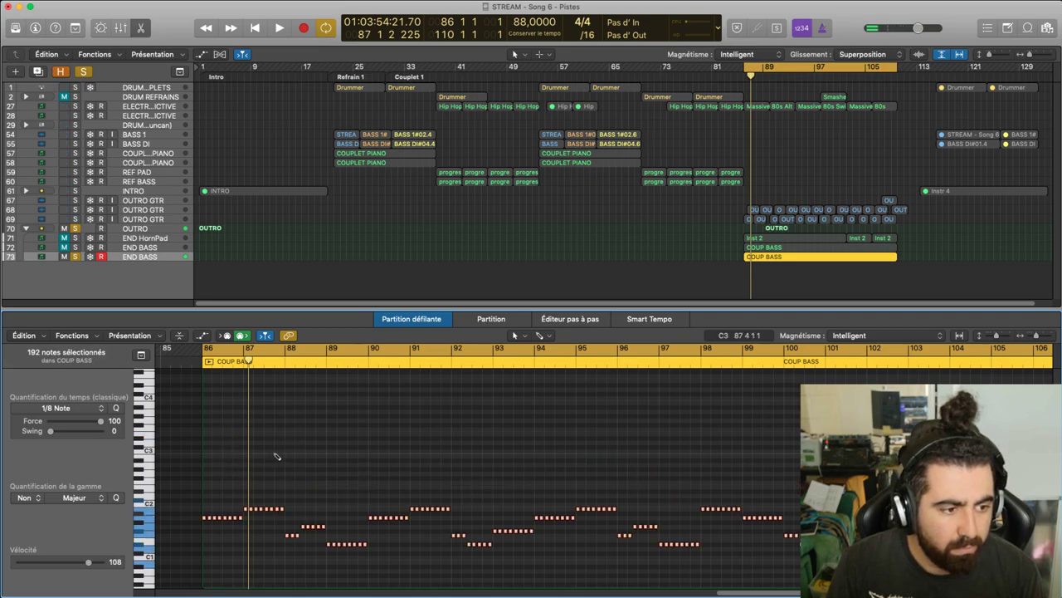
key(super+z)
key(super+shift+z)
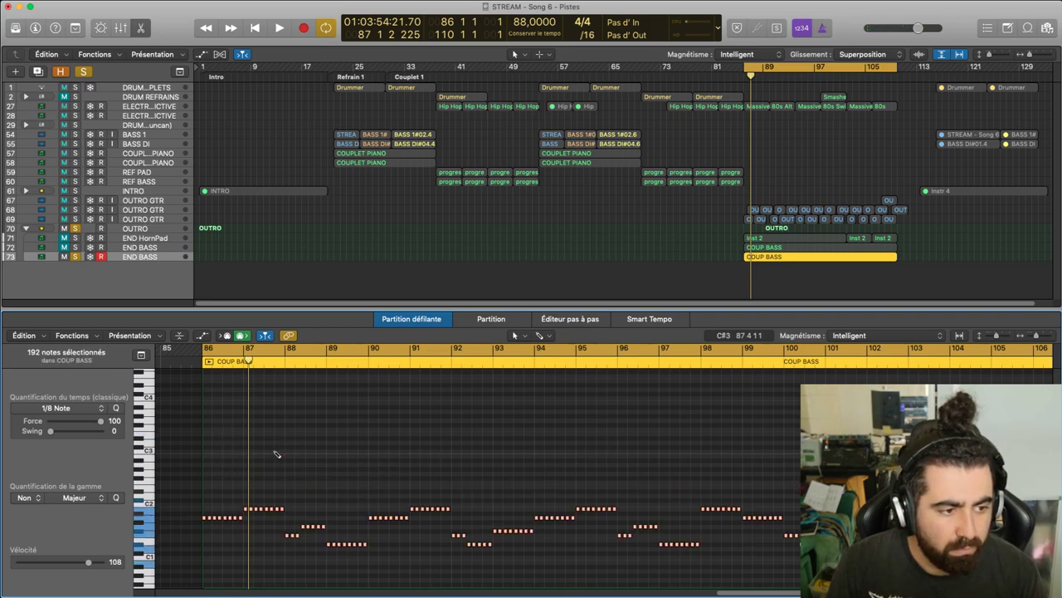
Play the outro with the duplicate END BASS unsoloed and lower its level to -8.2 dB in the mixer
key(space)
click(75, 256)
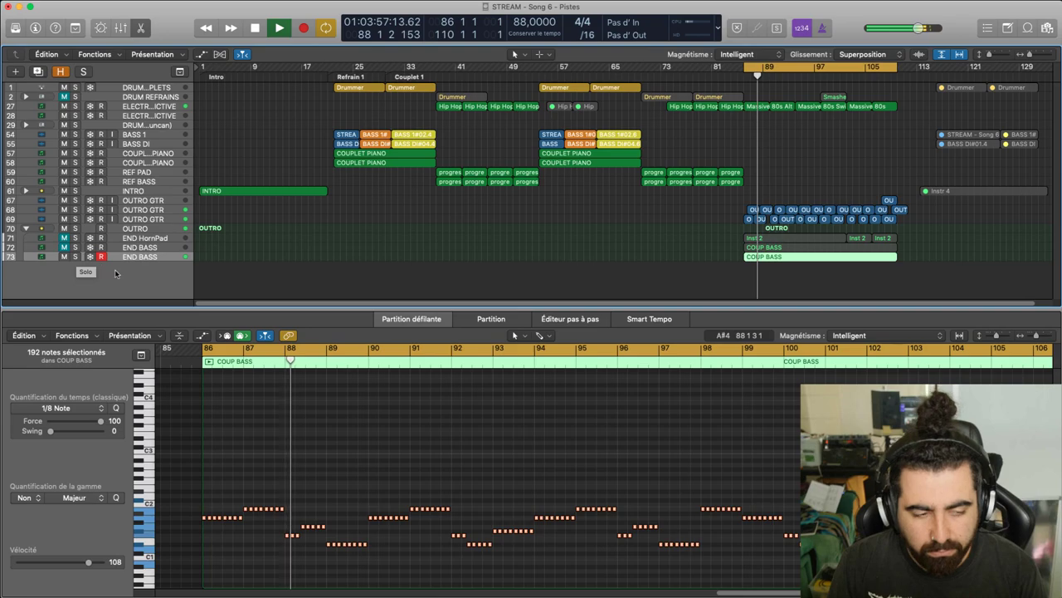
key(x)
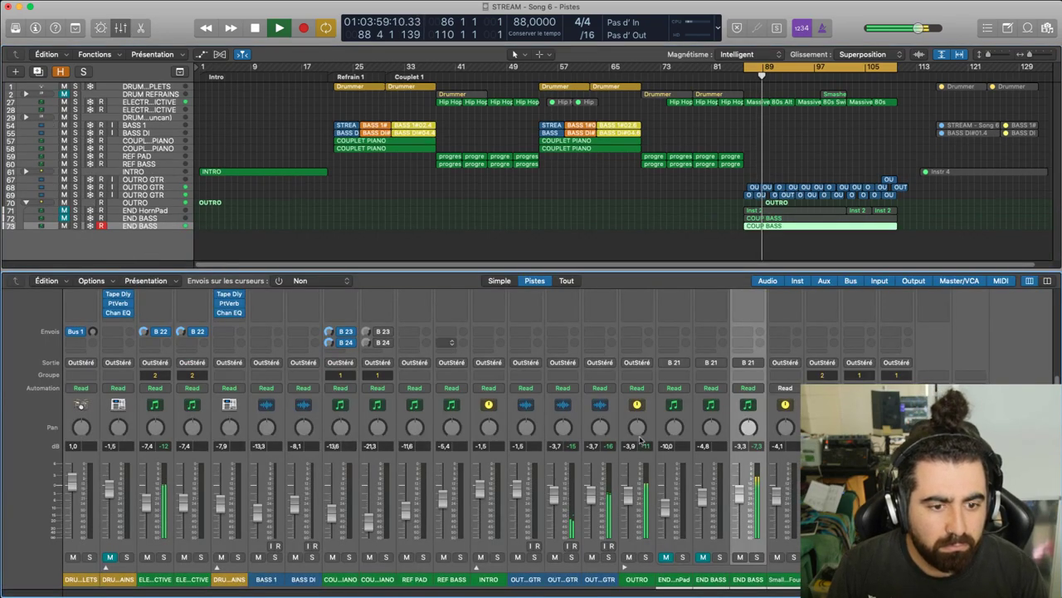
key(Down)
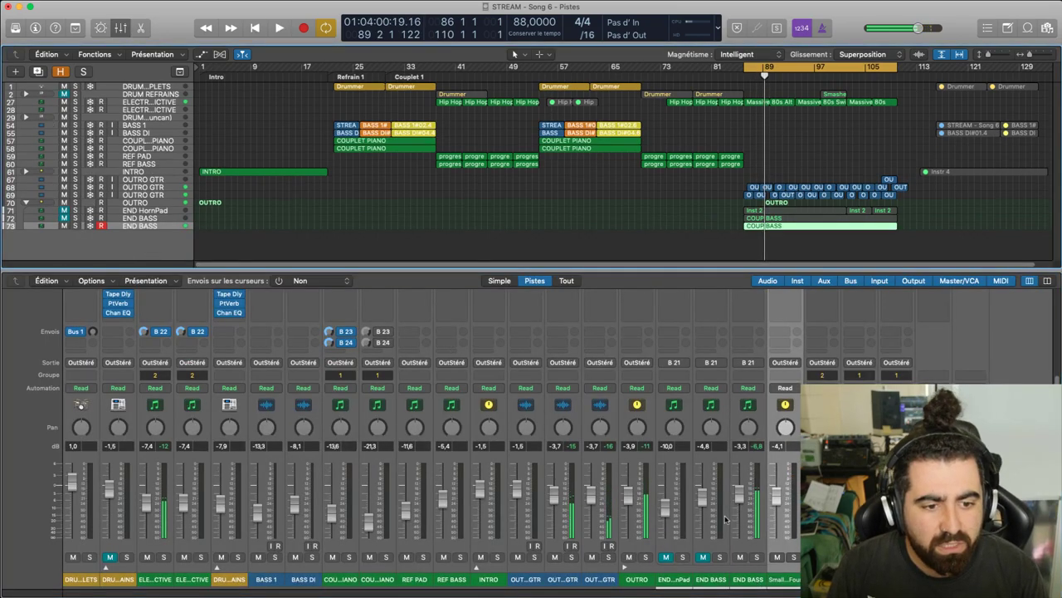
click(737, 495)
key(space)
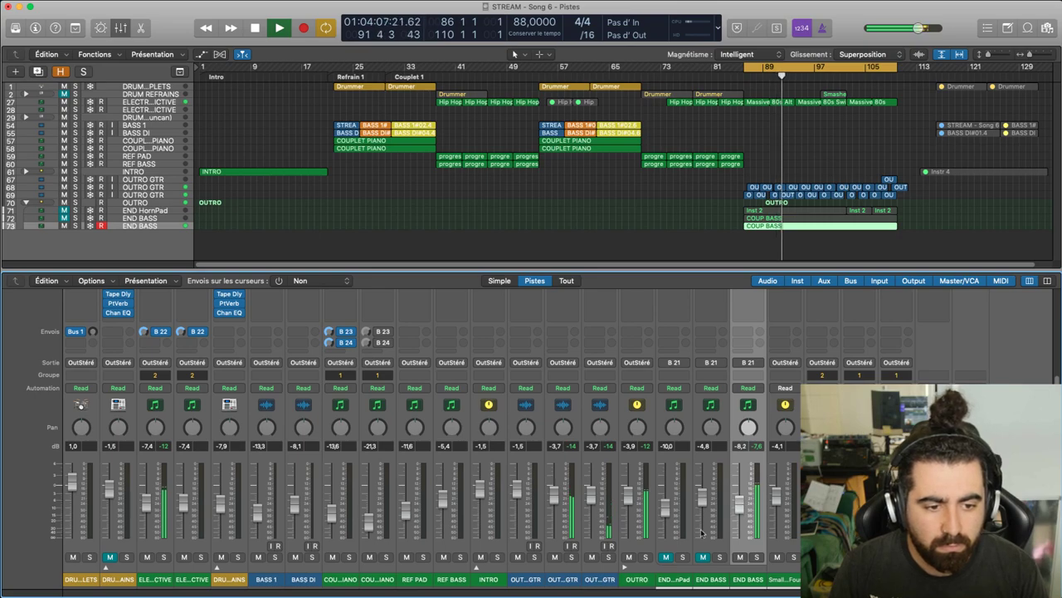
Unmute the original END BASS and set its level to -9.4 dB while the OUTRO stack is temporarily soloed
click(646, 557)
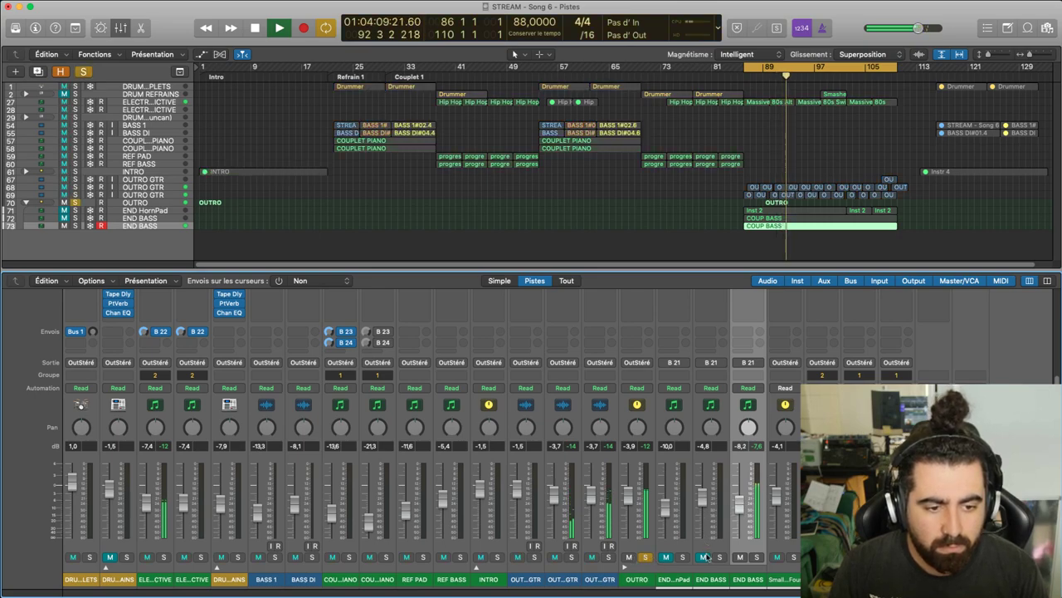
mouse_move(702, 497)
mouse_down()
mouse_move(703, 519)
mouse_move(702, 507)
mouse_up()
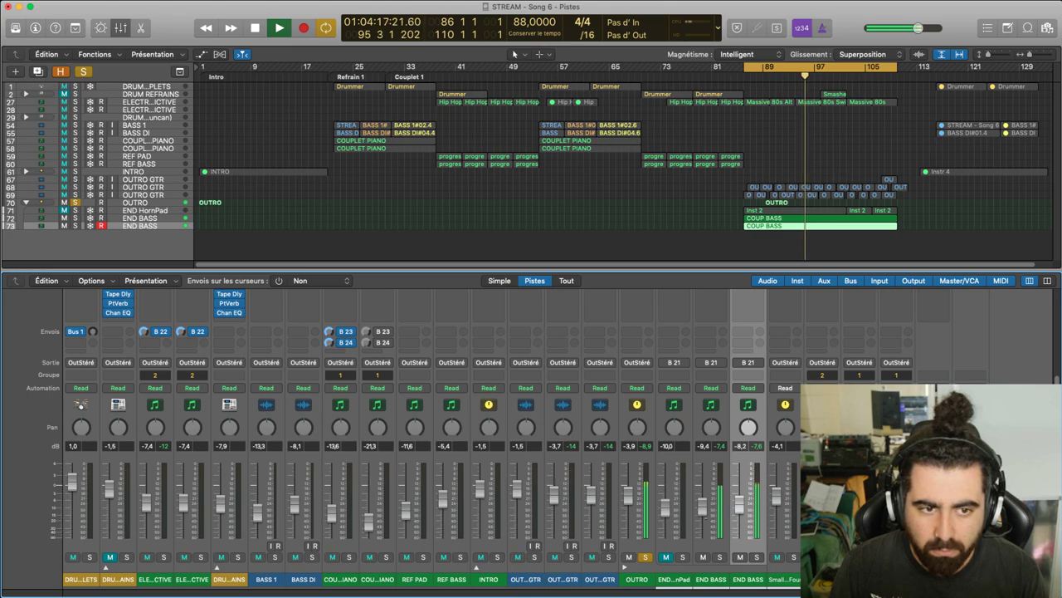
click(647, 557)
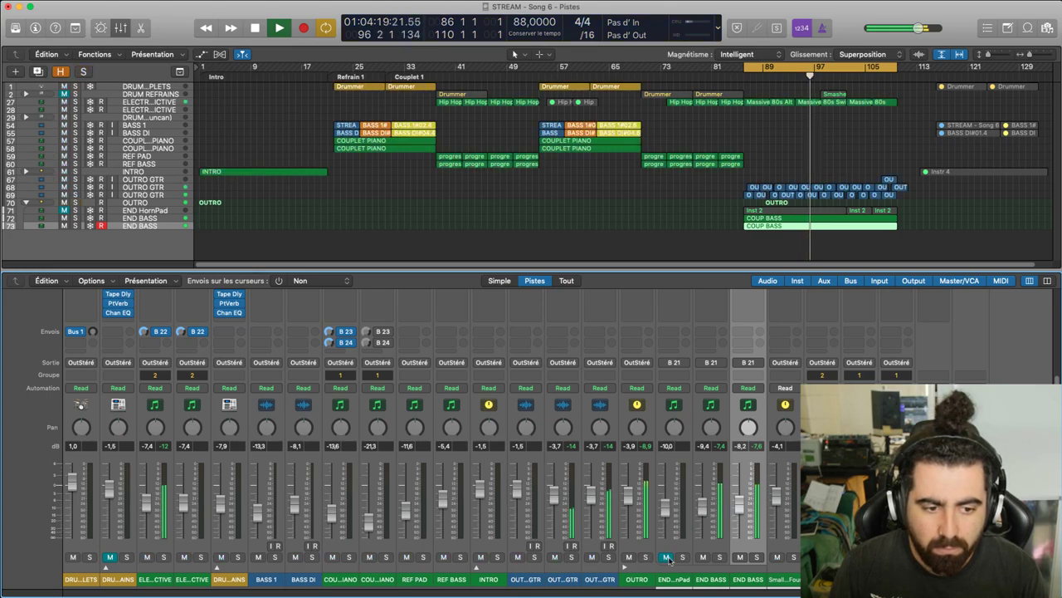
click(665, 557)
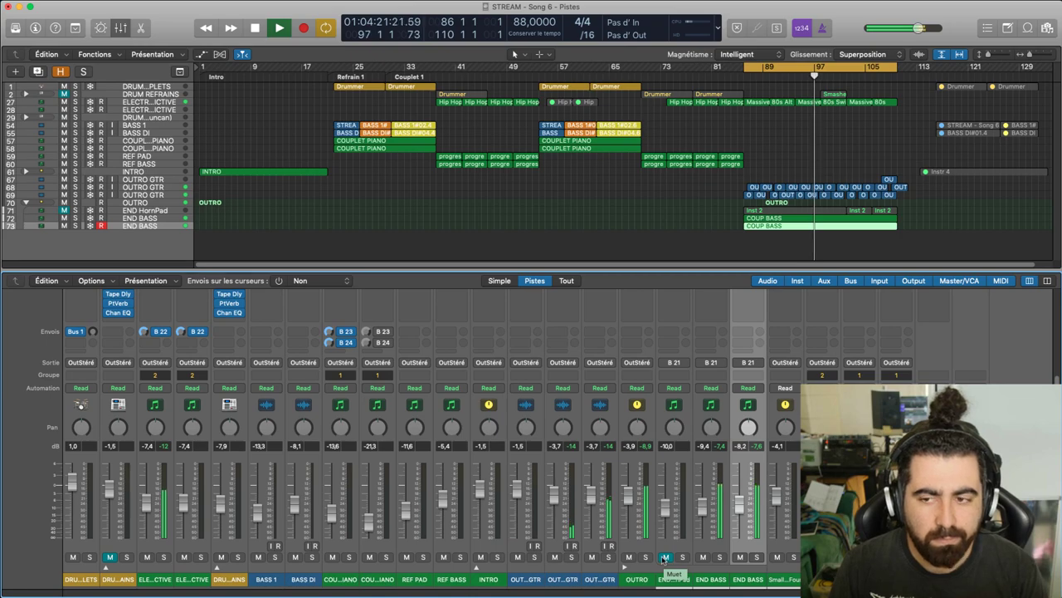
Compare the outro with and without the original END BASS by repeatedly toggling its mute during playback
click(719, 557)
click(718, 557)
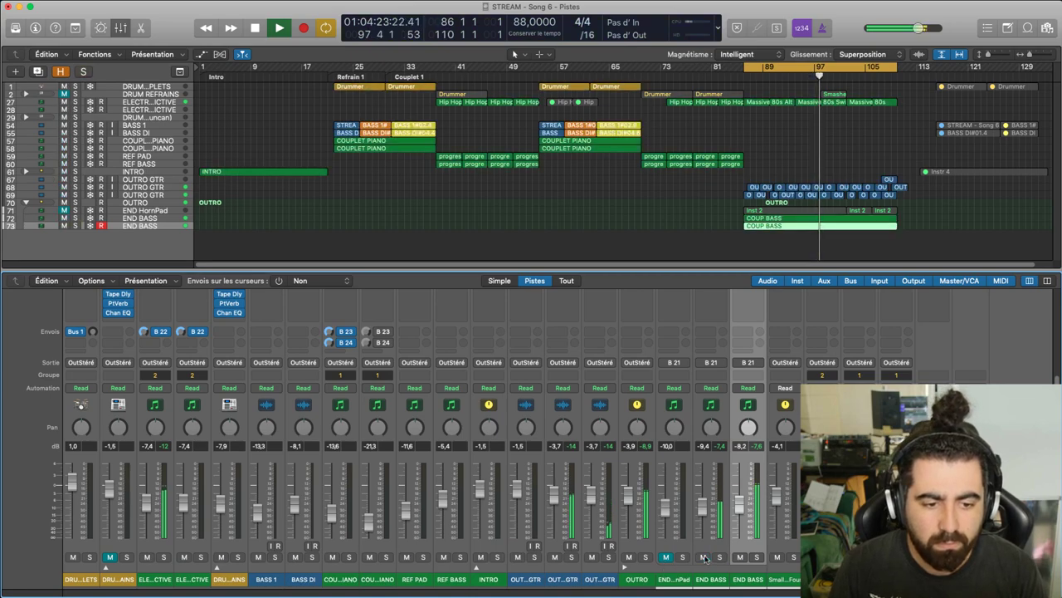
click(703, 557)
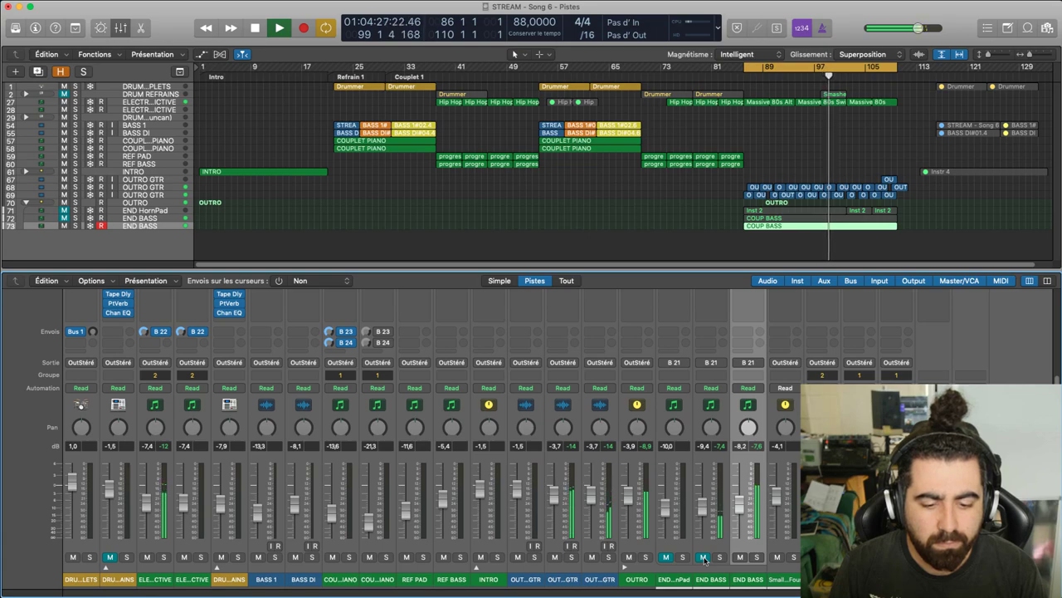
click(703, 556)
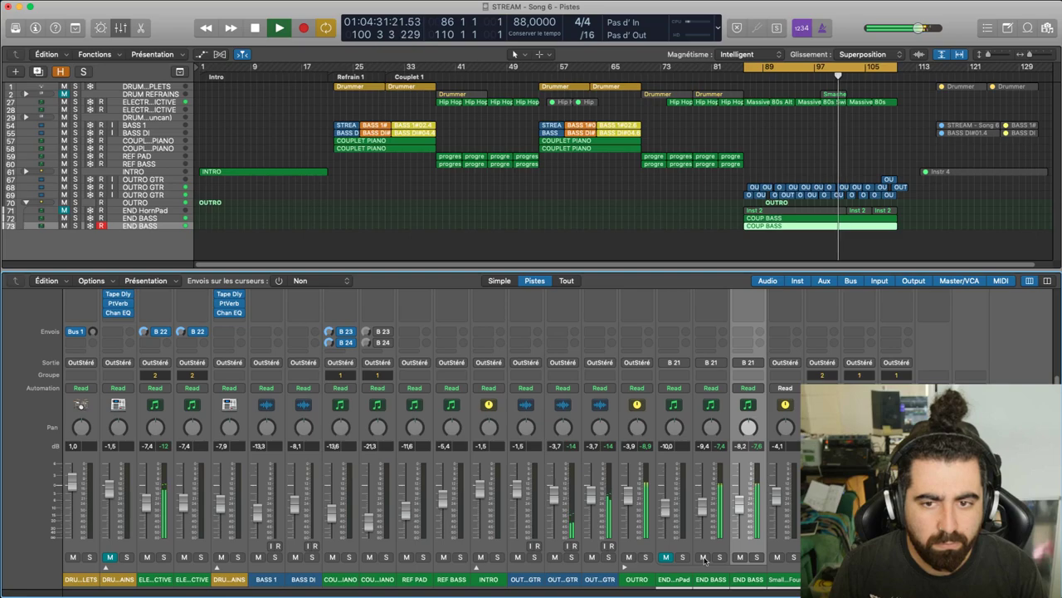
click(703, 557)
click(703, 557)
click(703, 557)
click(703, 557)
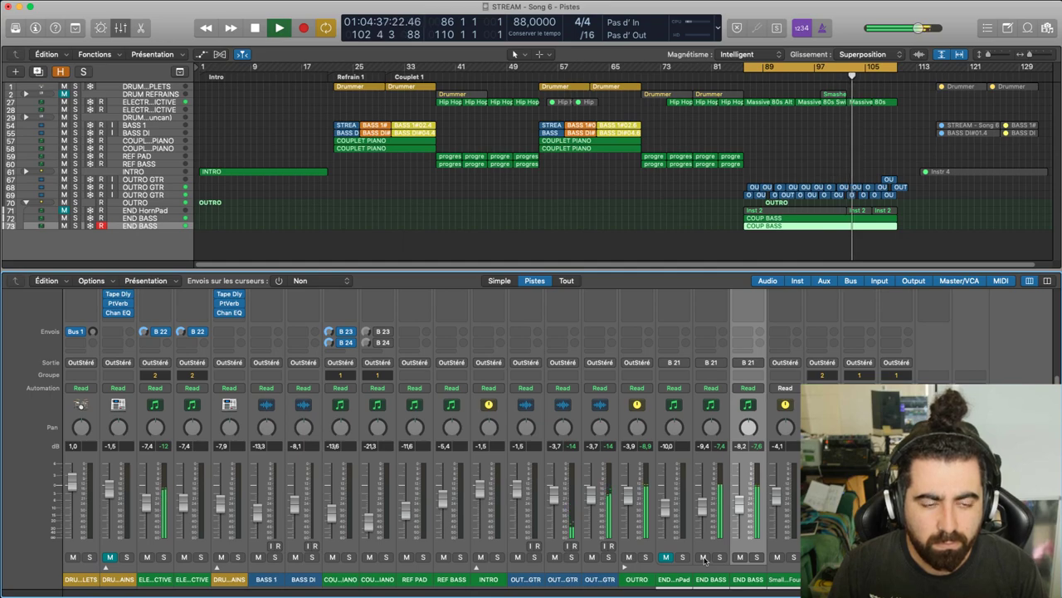
click(703, 557)
click(703, 557)
click(703, 558)
click(704, 559)
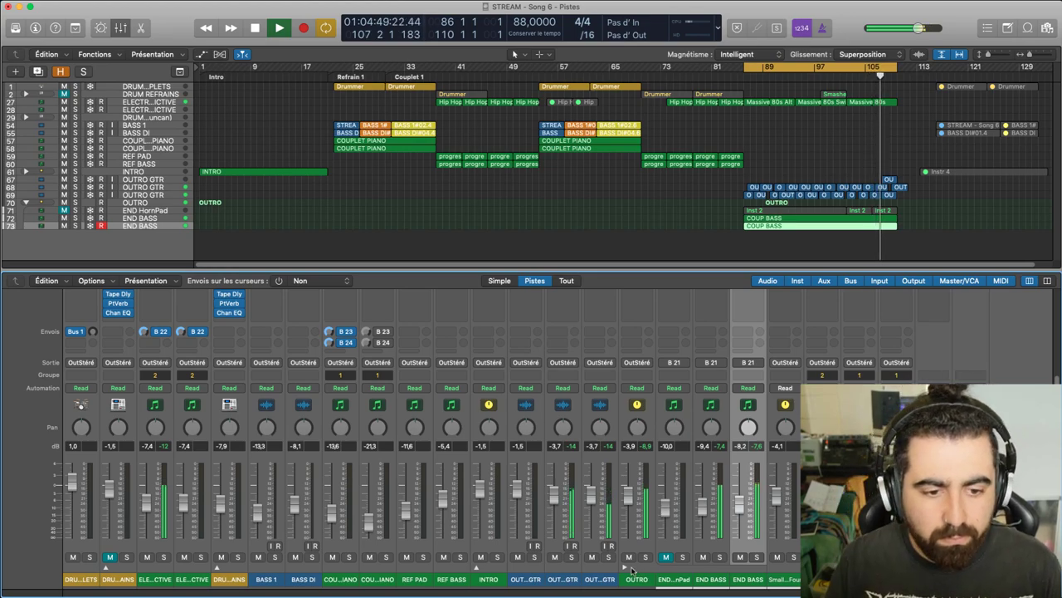
Unmute END HornPad, stop playback and move the track out of the OUTRO stack to just above it
click(666, 557)
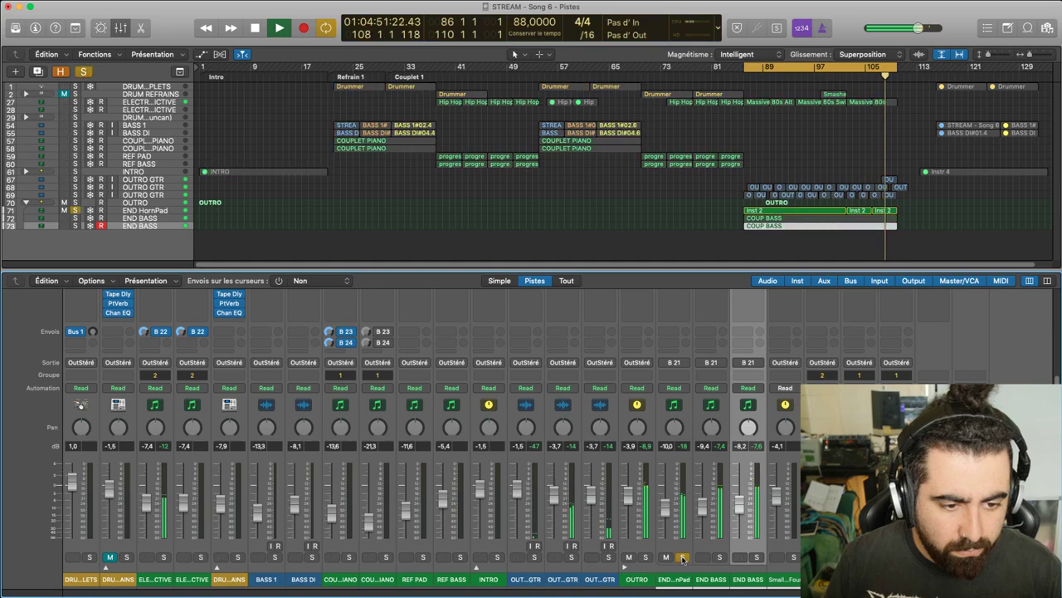
key(space)
click(674, 580)
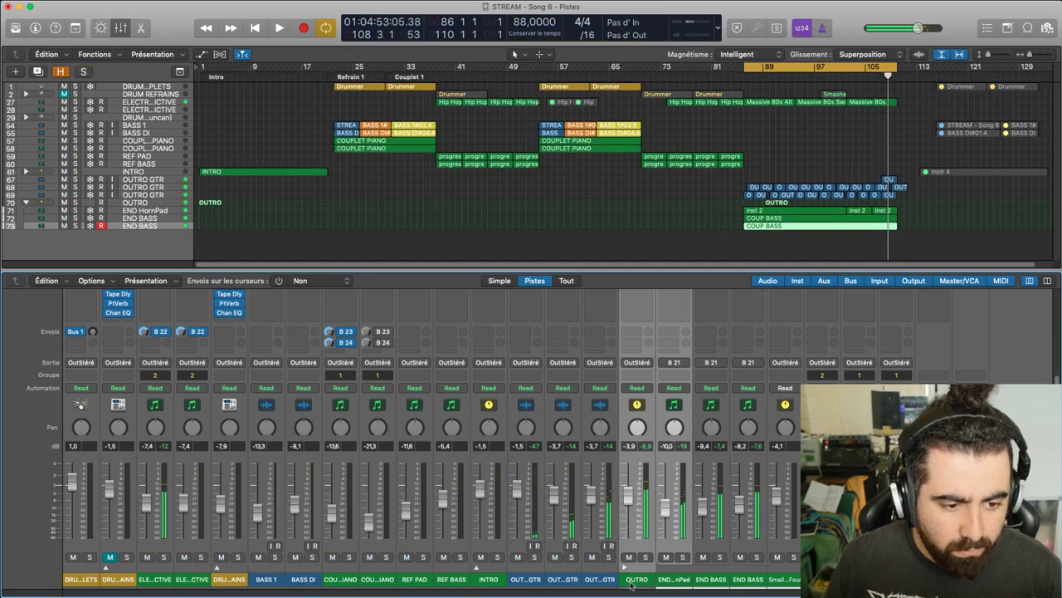
drag(143, 213, 147, 203)
click(154, 214)
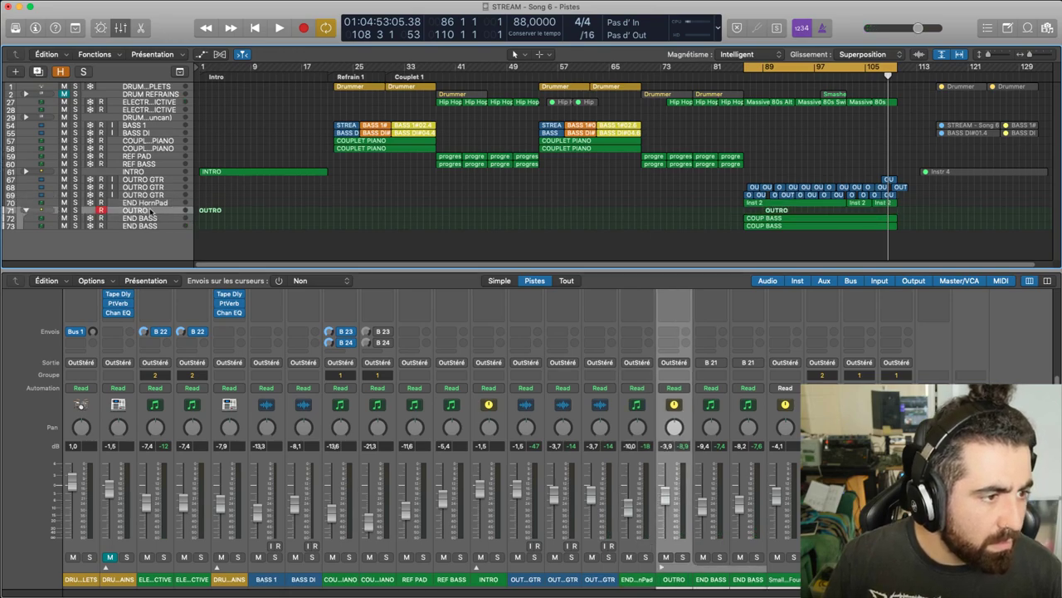
Rename the OUTRO stack as OUTRO BASS
double_click(152, 211)
text(BASS)
key(Return)
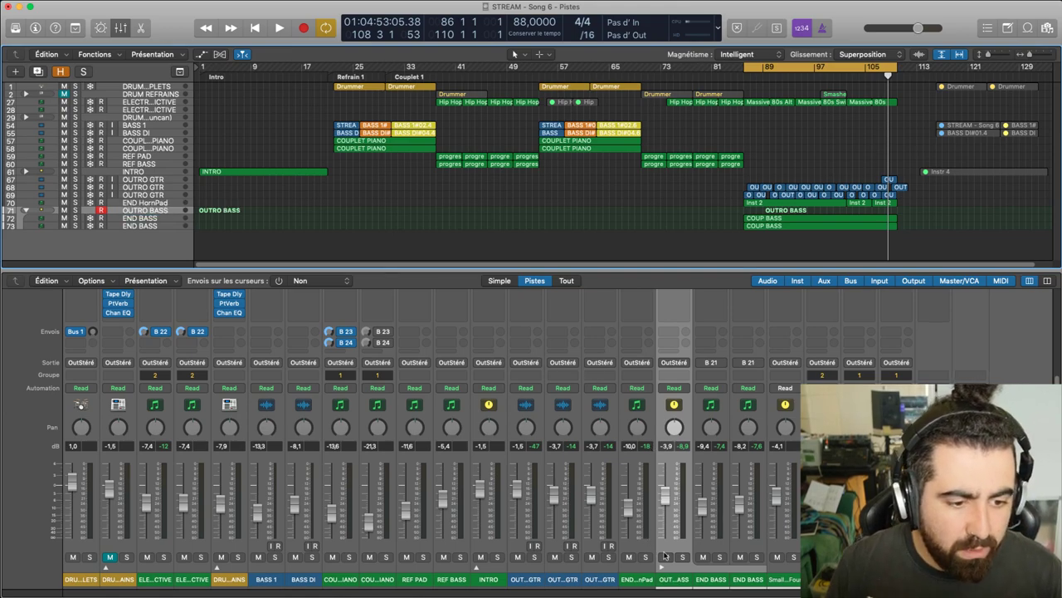
scroll(664, 554, up, 5)
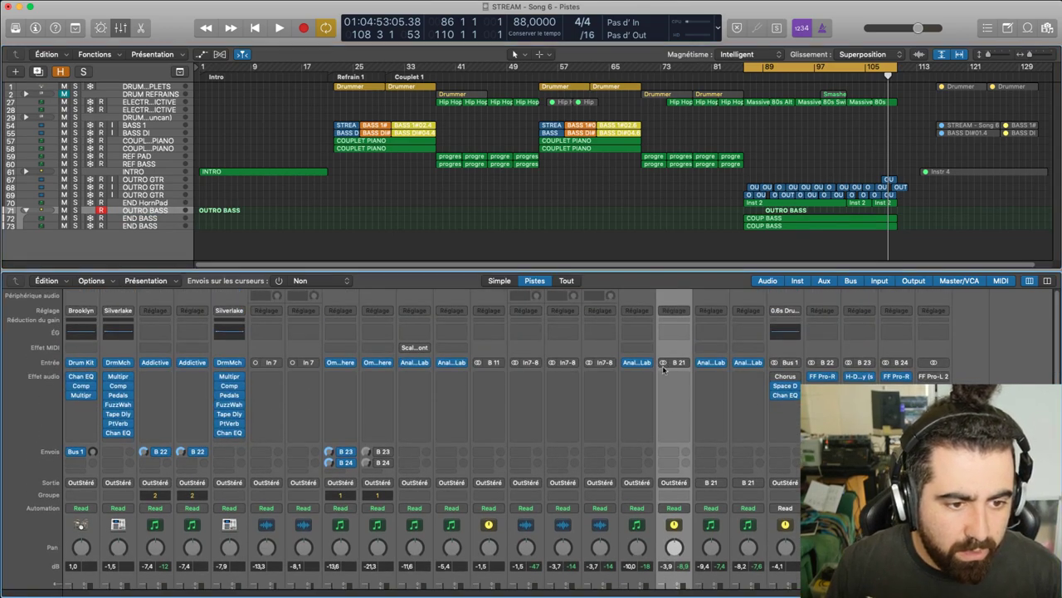
Play the outro, mute the two lower OUTRO GTR tracks and END HornPad, and lower OUTRO BASS to -8.6 dB
key(space)
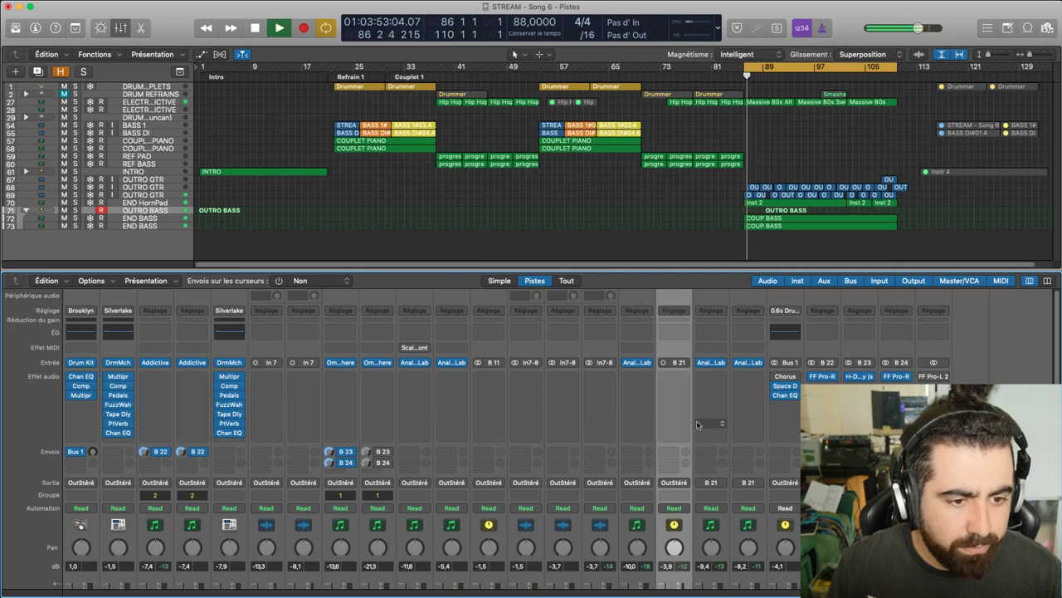
scroll(673, 459, down, 5)
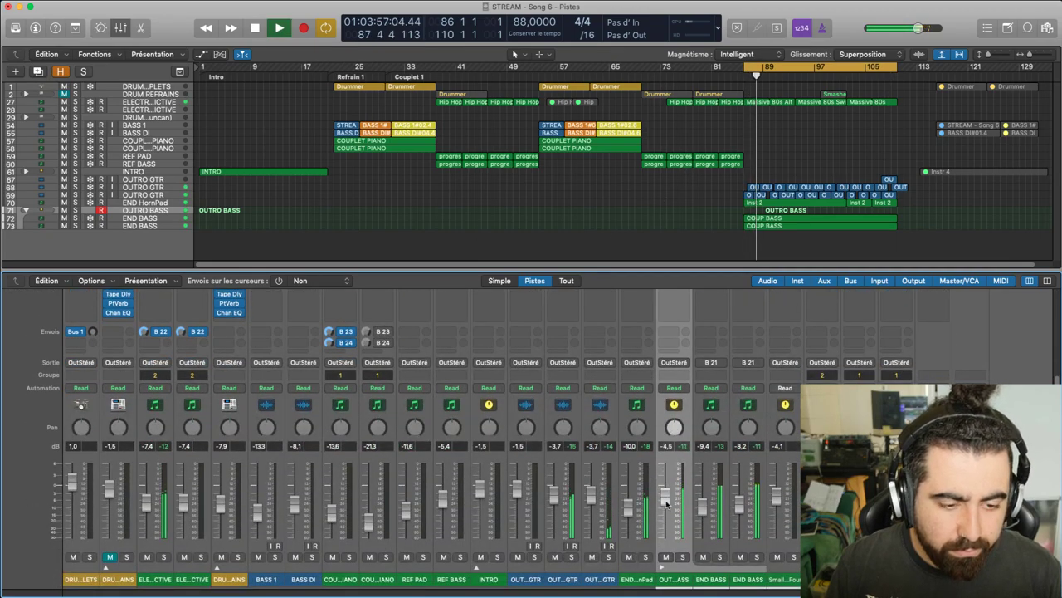
drag(666, 501, 666, 485)
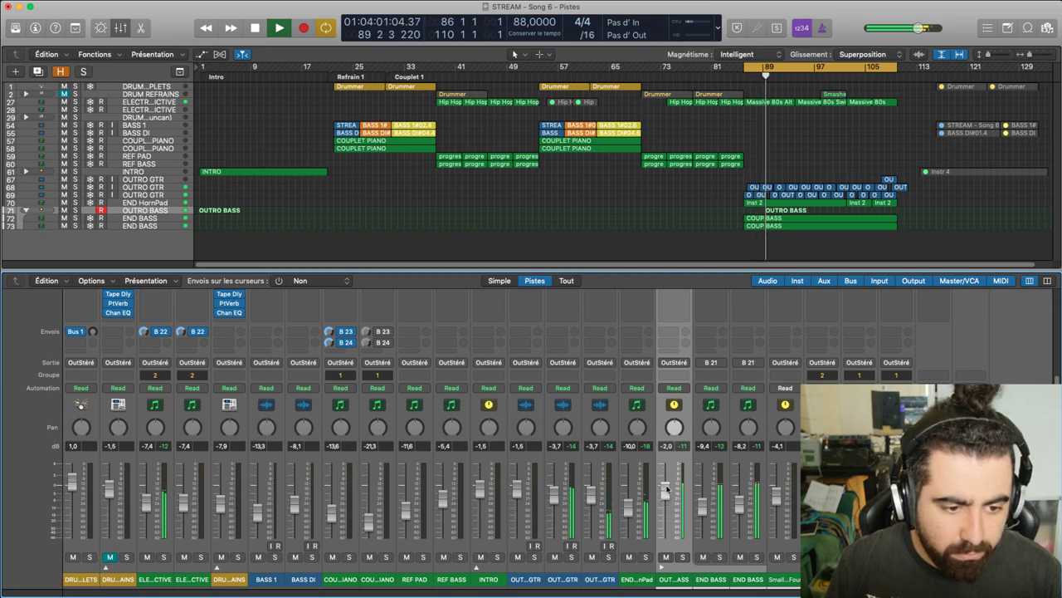
click(554, 557)
click(591, 557)
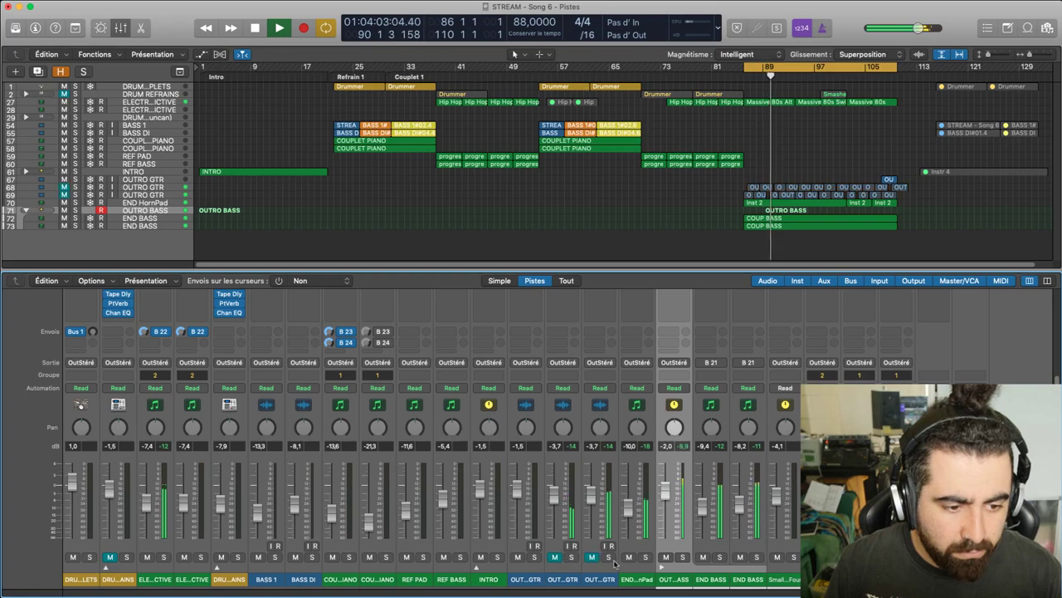
mouse_move(665, 490)
mouse_down()
mouse_move(666, 517)
mouse_move(665, 501)
mouse_up()
click(629, 557)
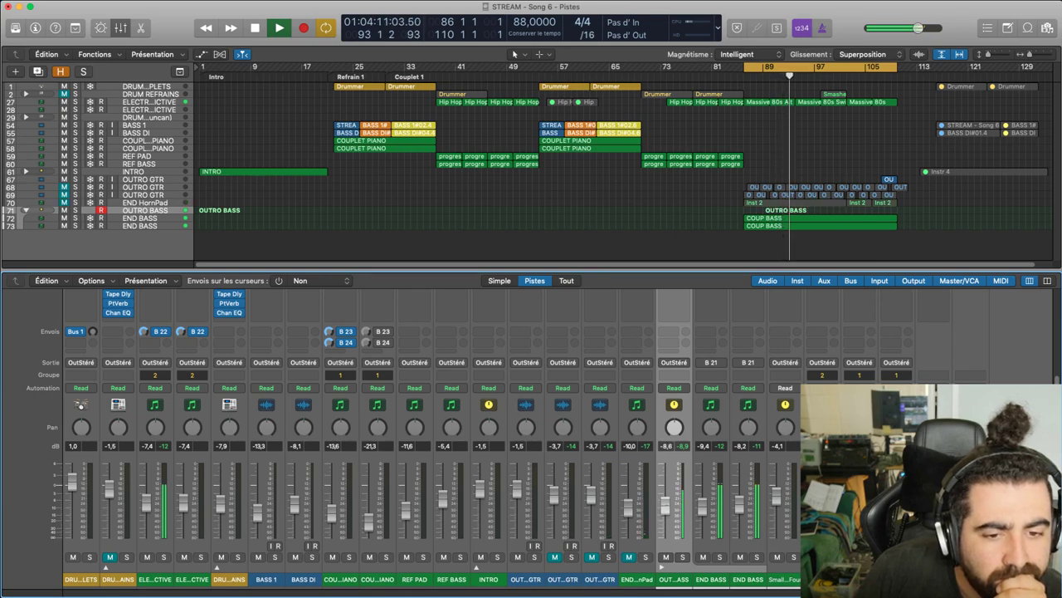
Compare the two END BASS tracks by alternately muting each during playback, leaving only the original one muted
scroll(777, 482, up, 2)
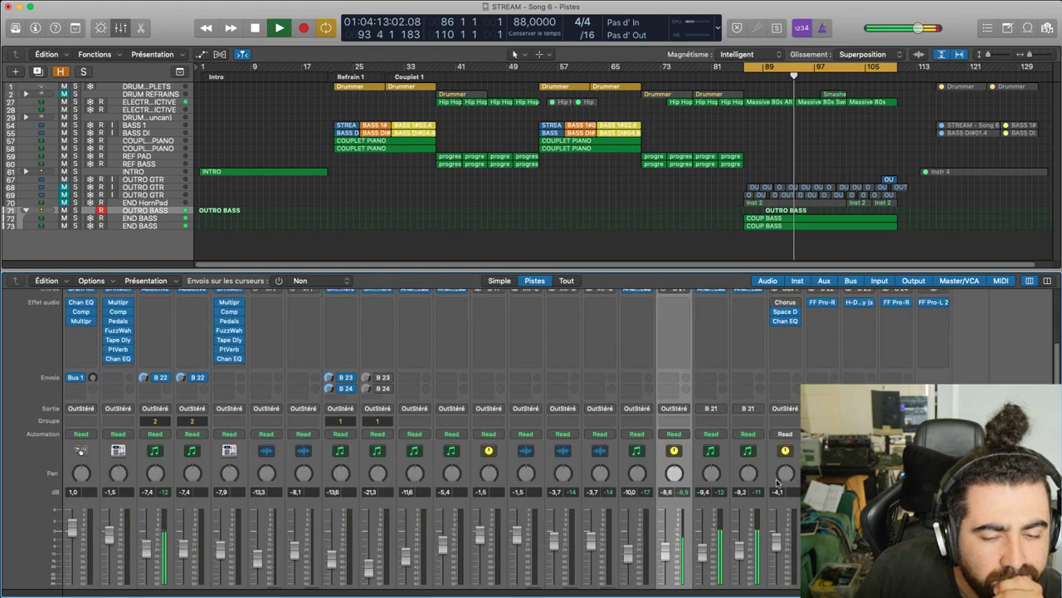
scroll(777, 482, down, 2)
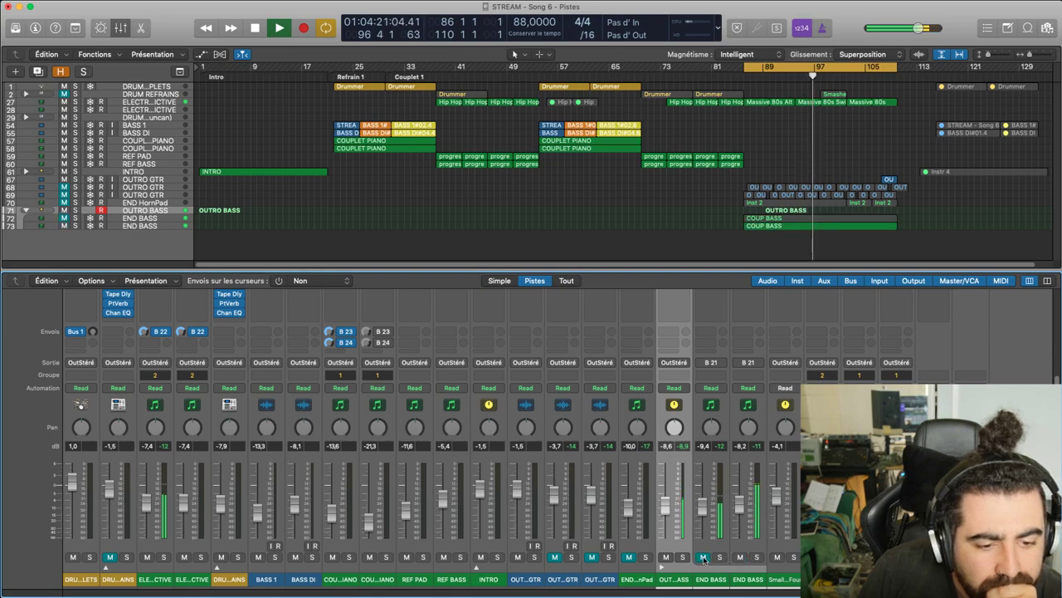
scroll(719, 471, up, 2)
scroll(719, 471, down, 2)
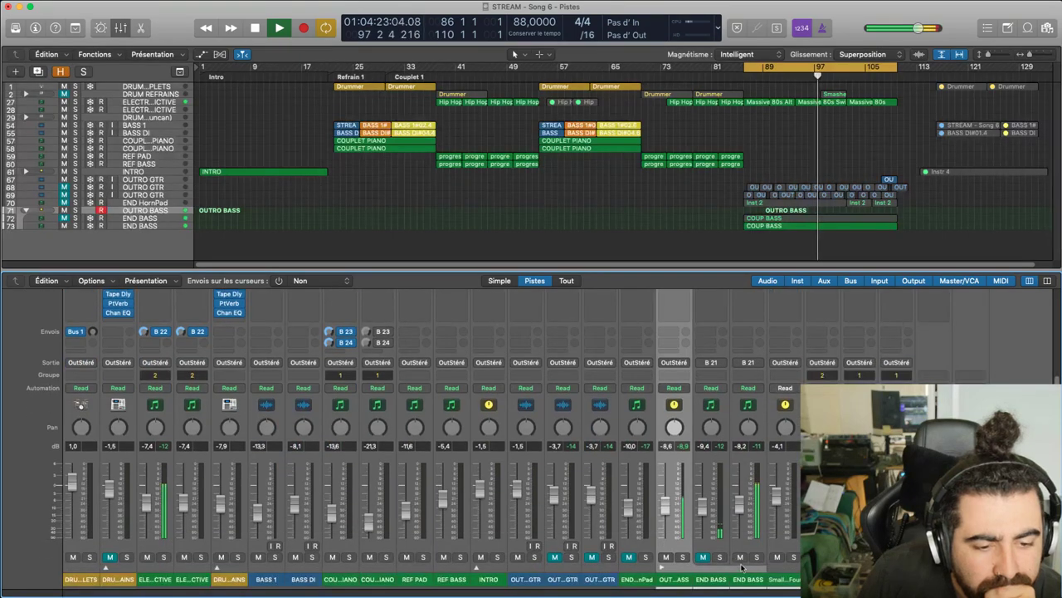
click(703, 557)
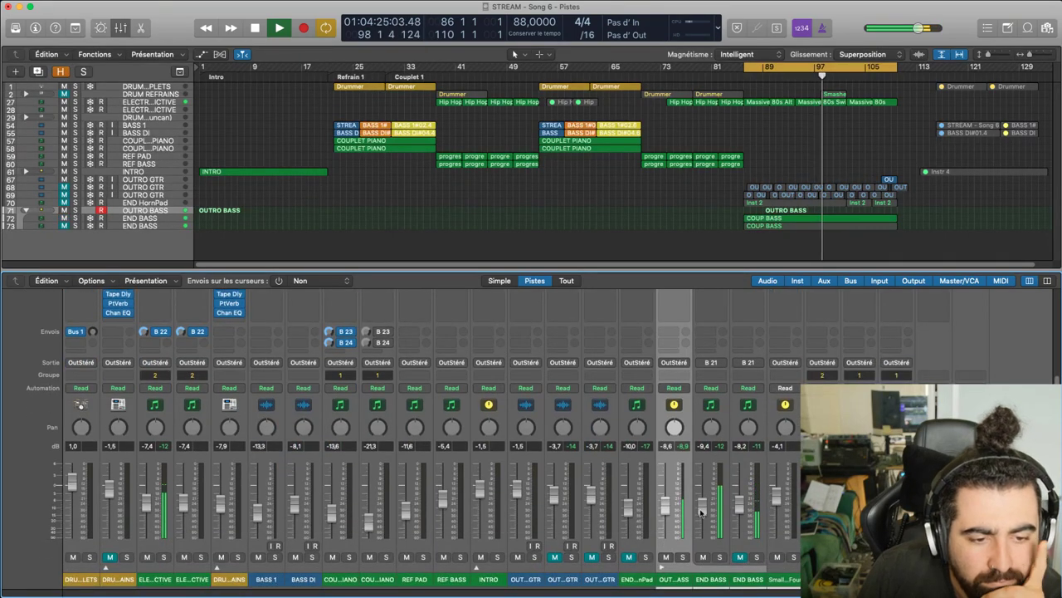
click(708, 558)
click(740, 556)
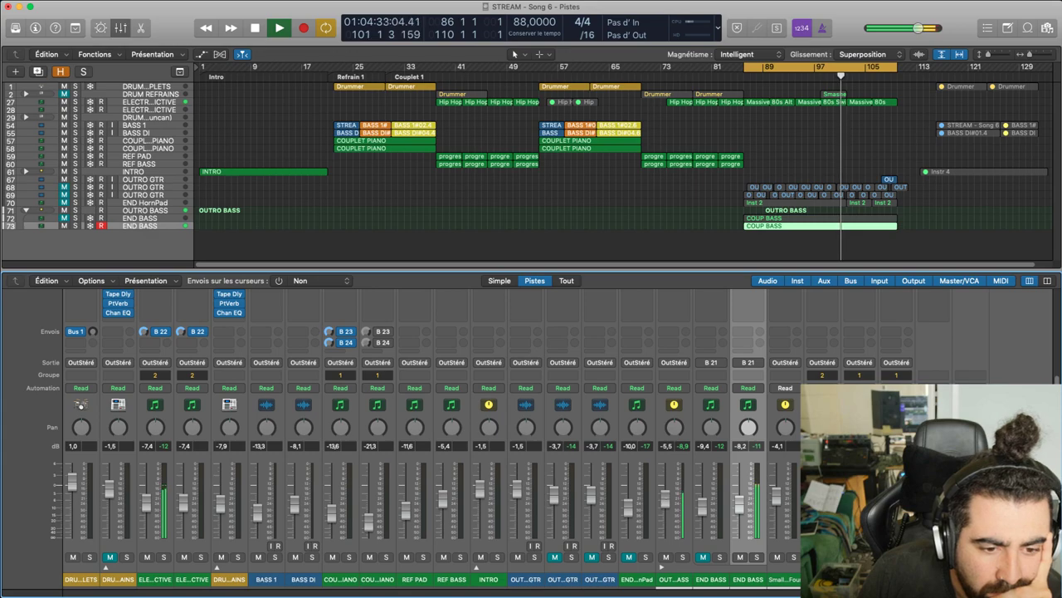
Raise the original END BASS to -3.3 dB, mute it again and set the OUTRO BASS stack to -5.3 dB
drag(702, 505, 702, 492)
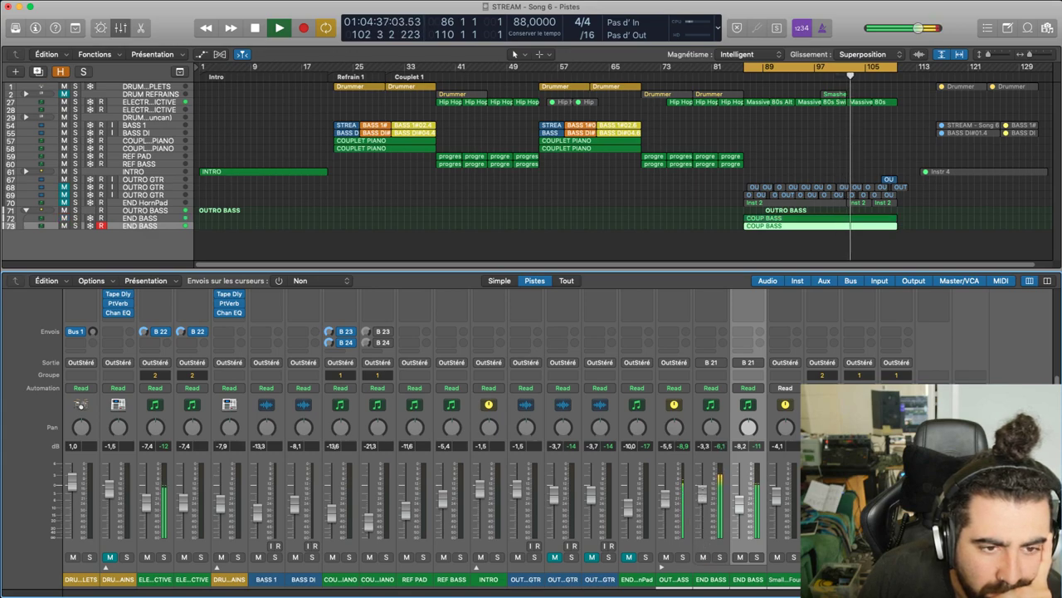
click(703, 556)
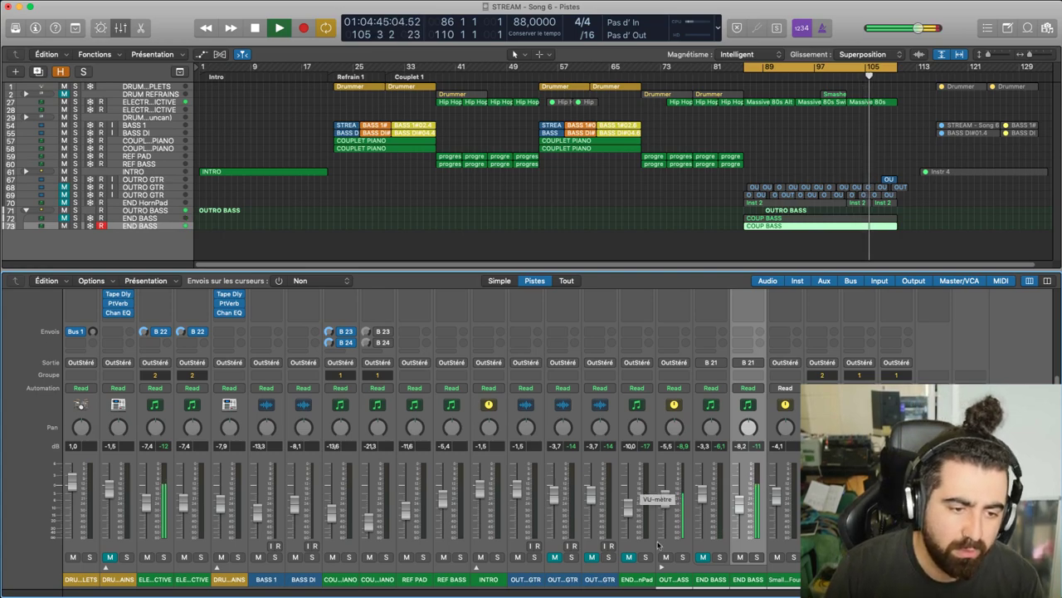
mouse_move(664, 513)
mouse_down()
mouse_move(664, 527)
mouse_move(666, 509)
mouse_up()
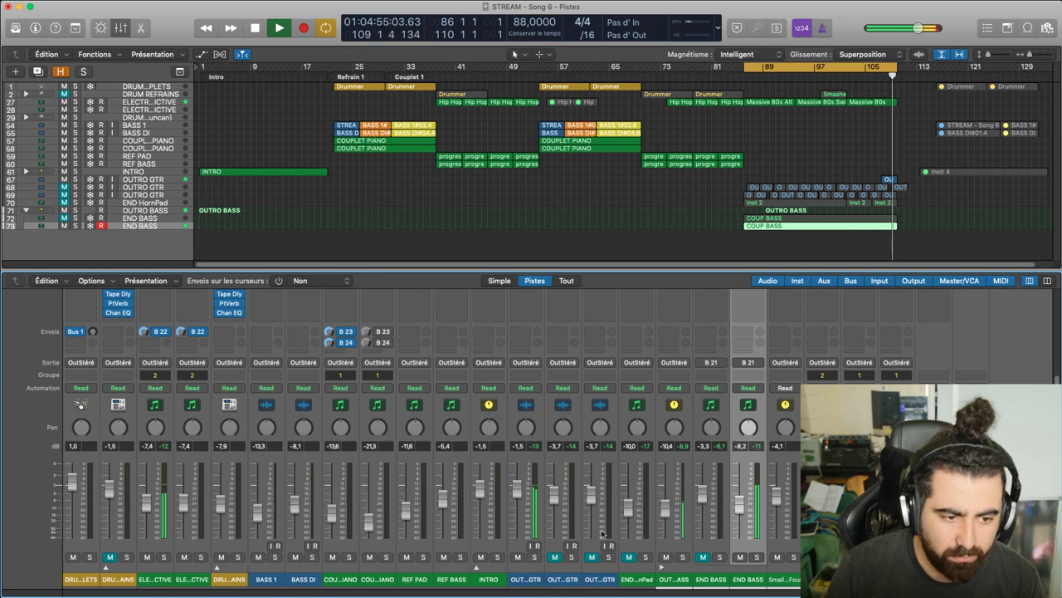
key(space)
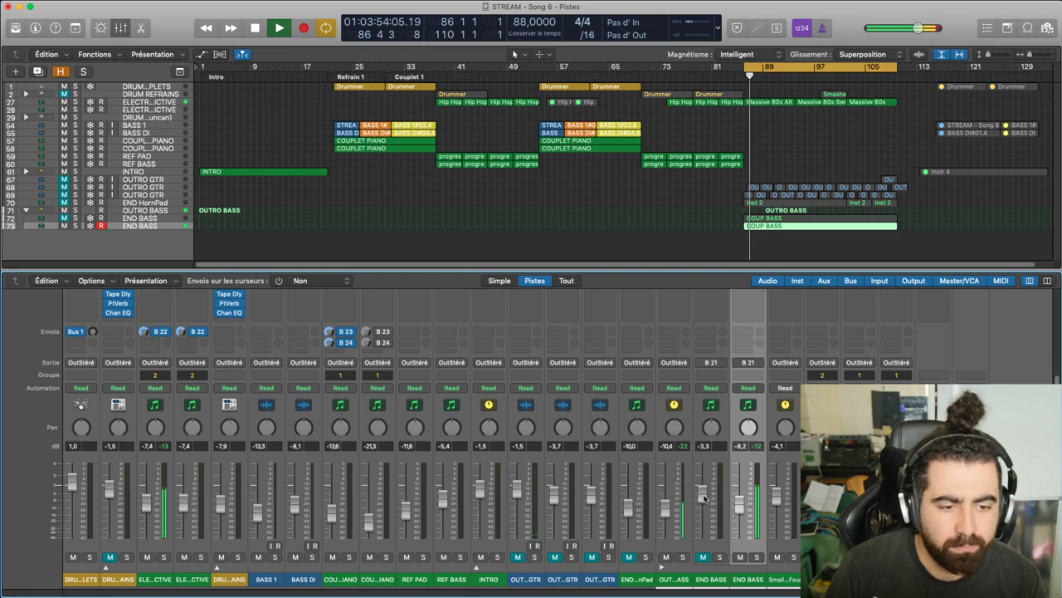
drag(666, 506, 666, 531)
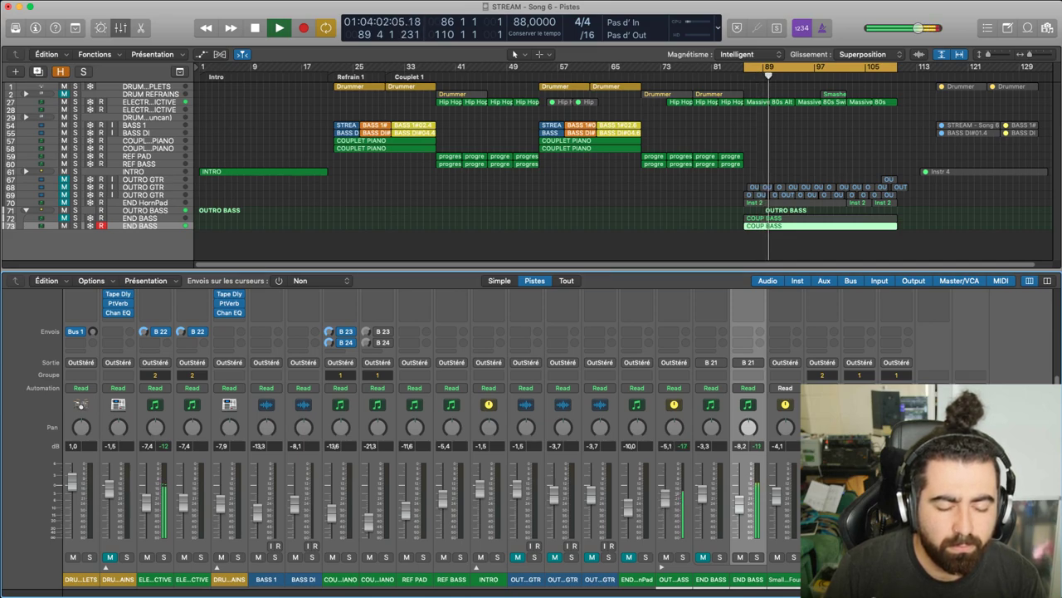
click(683, 580)
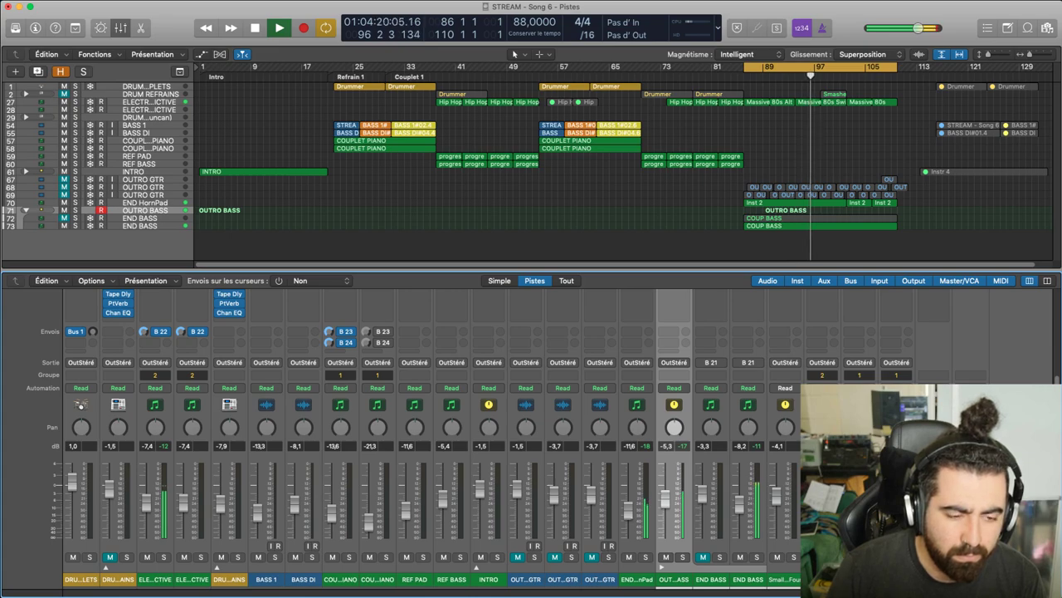
Unmute the three OUTRO GTR tracks and lower them together, setting the first to -2.3 dB and the others to -4.5 dB
click(592, 556)
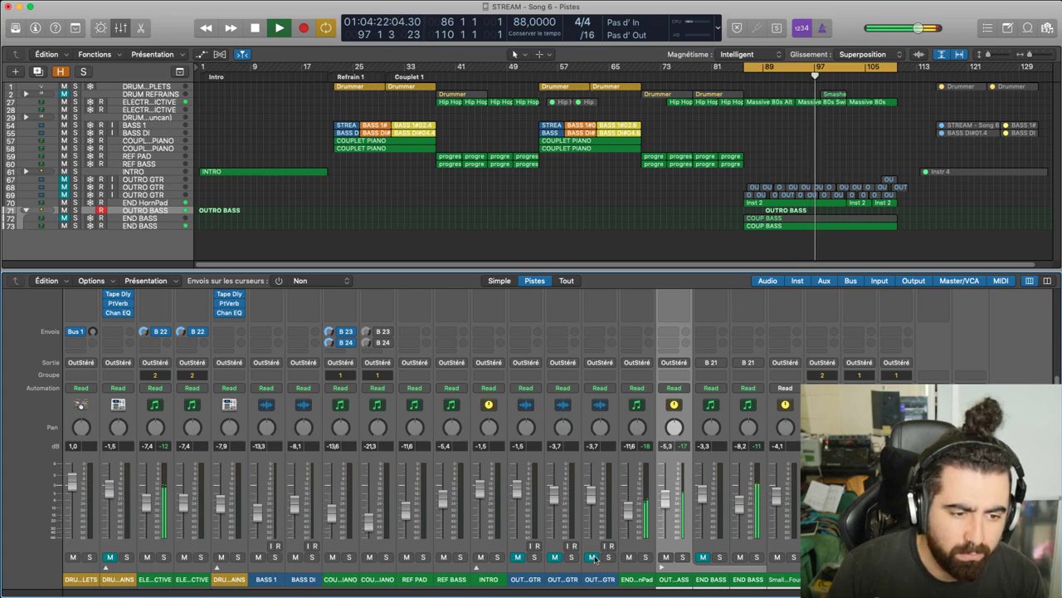
click(555, 557)
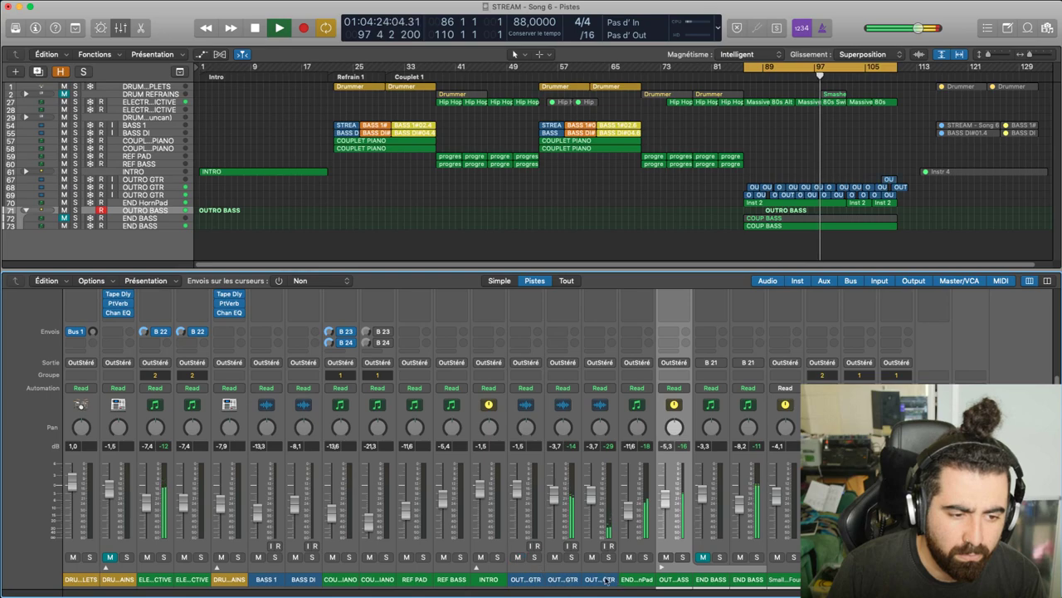
click(516, 557)
drag(556, 497, 556, 502)
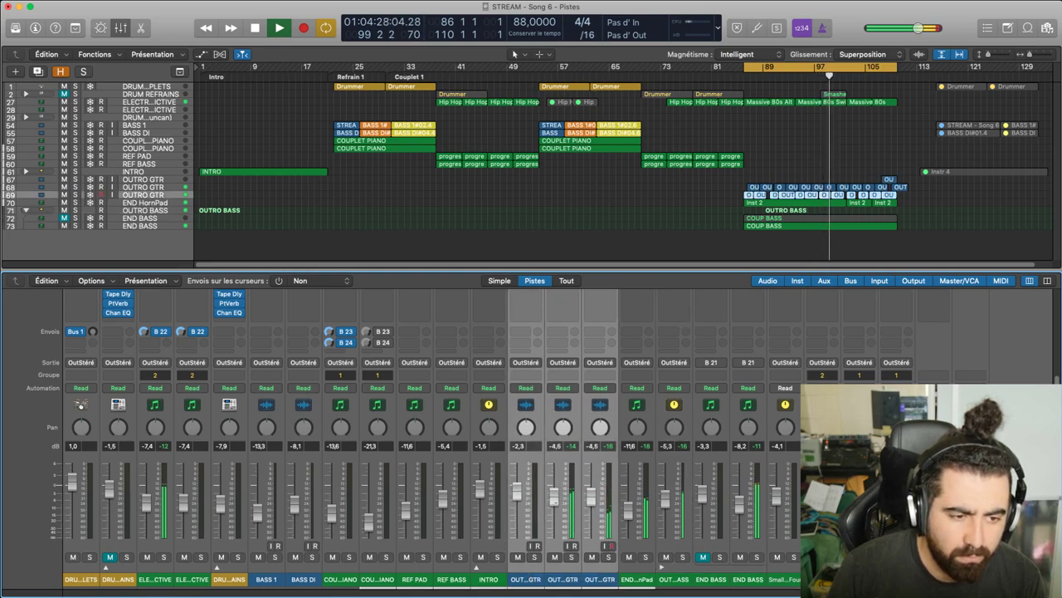
Listen to the outro with END HornPad muted and stop playback
click(629, 556)
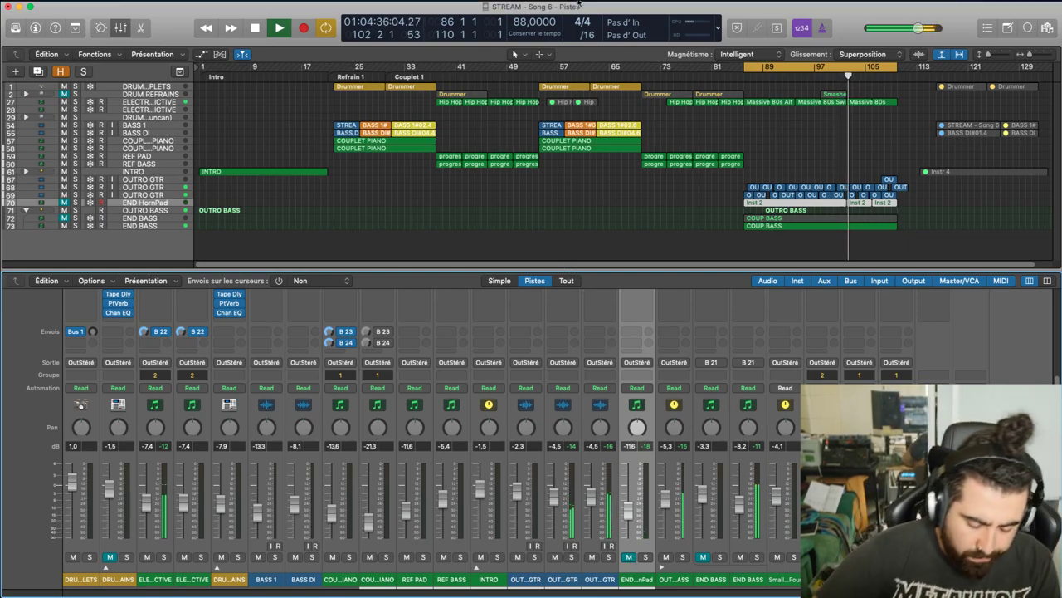
mouse_move(579, 4)
key(space)
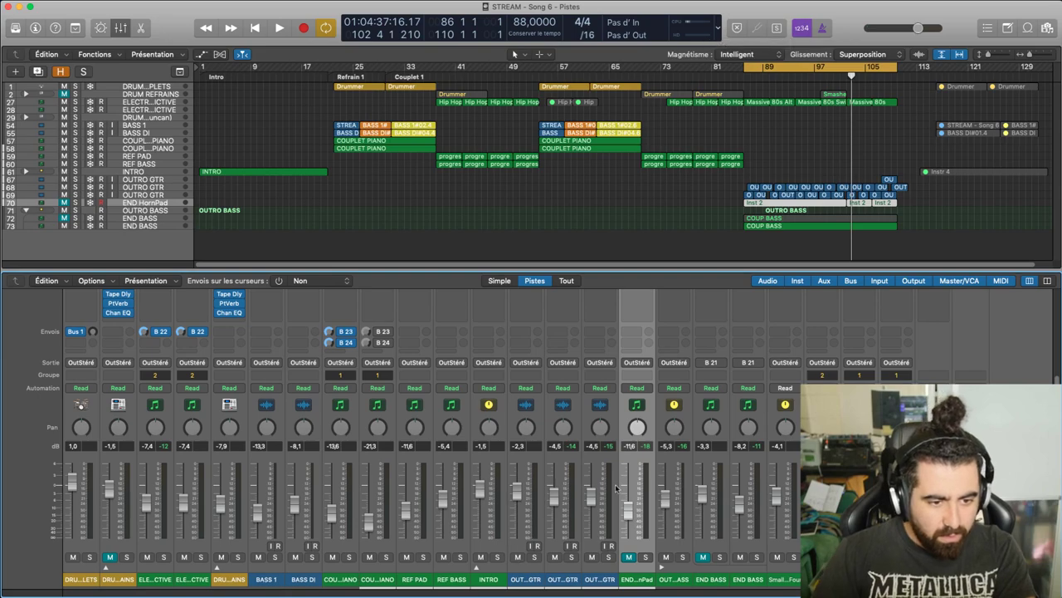
Unmute and solo END HornPad and open its three Inst 2 regions for note editing
click(637, 584)
key(space)
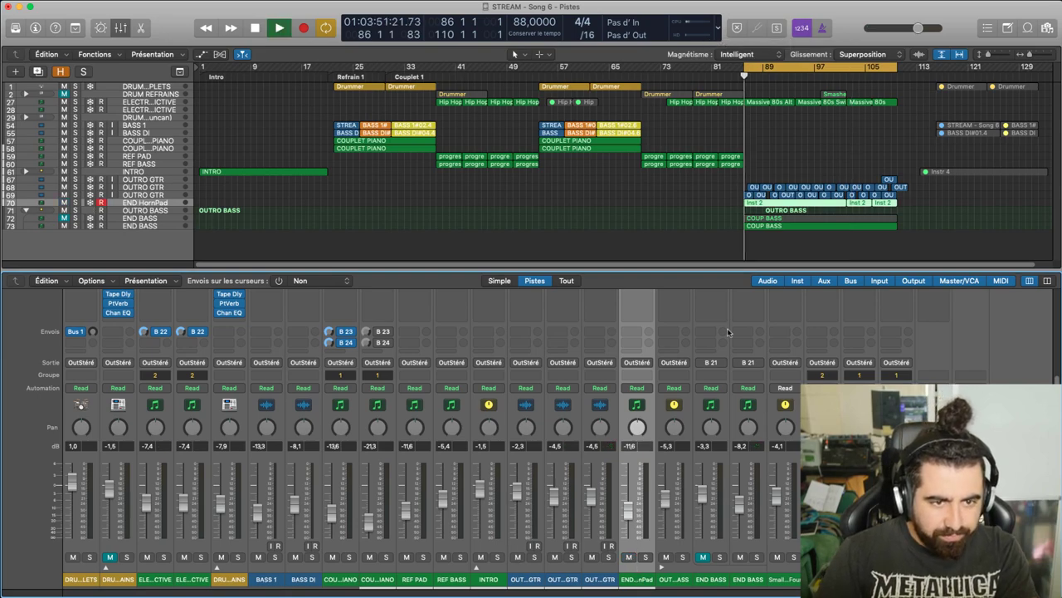
click(75, 203)
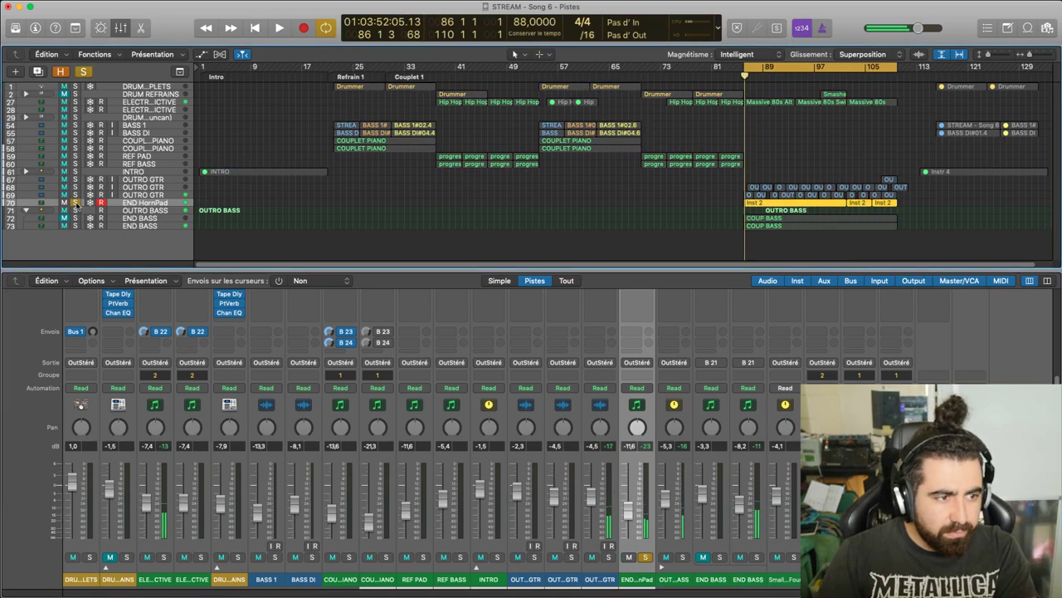
double_click(832, 205)
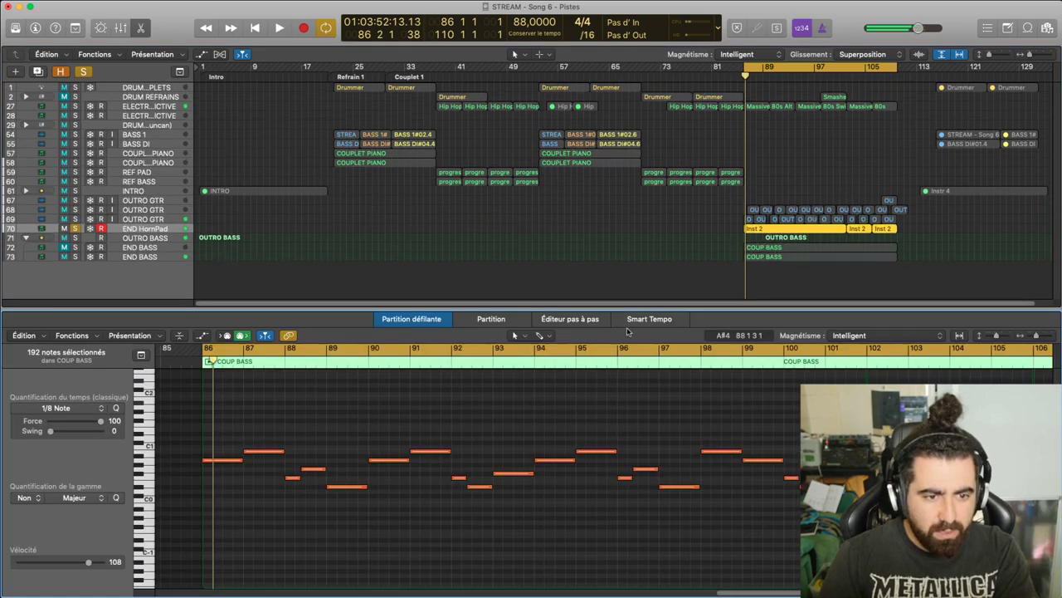
Select all notes of the three Inst 2 regions and transpose them up 12 semitones
drag(1036, 336, 1030, 336)
drag(1017, 532, 346, 397)
scroll(491, 479, down, 3)
scroll(489, 452, up, 3)
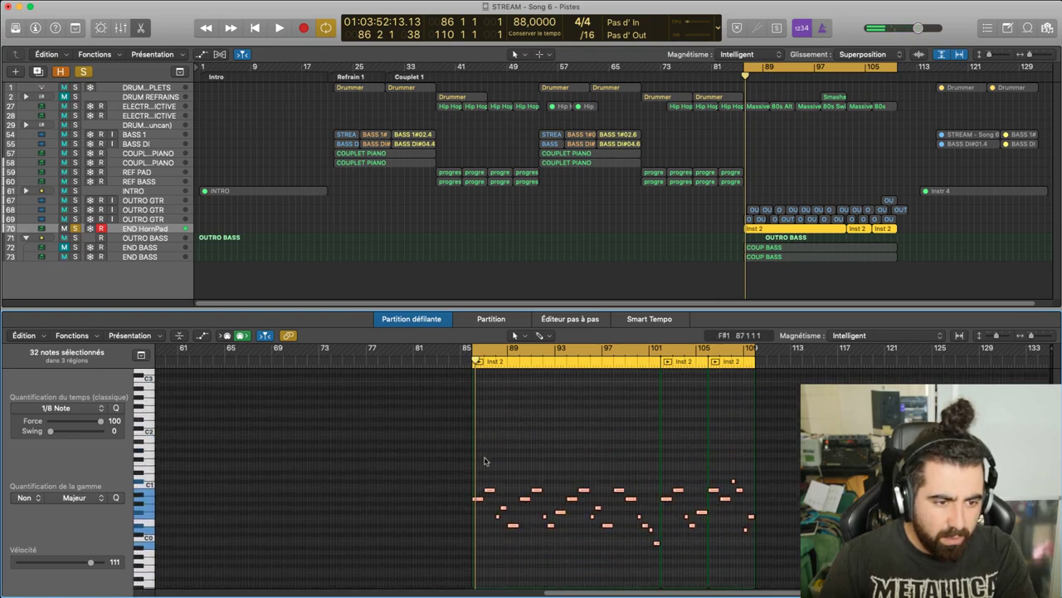
drag(491, 492, 487, 440)
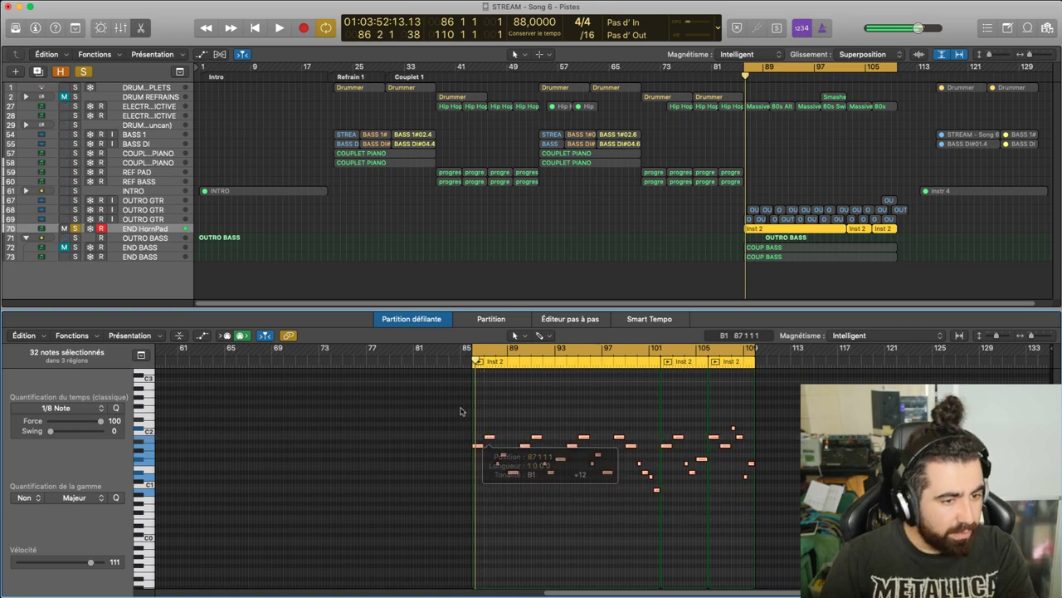
Unsolo END HornPad and listen to its transposed part with the rest of the outro
key(space)
click(76, 229)
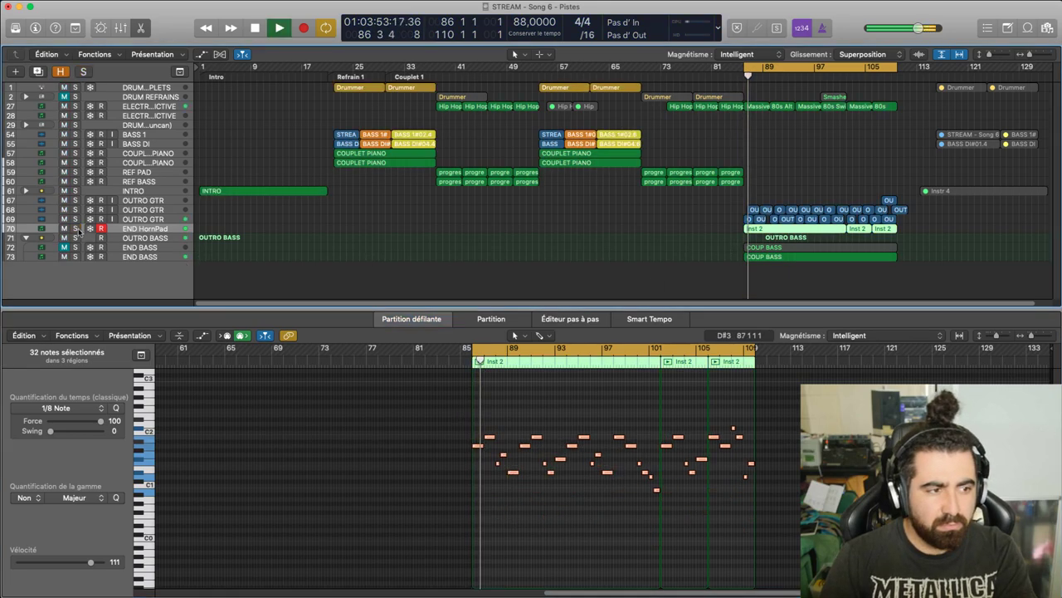
click(558, 291)
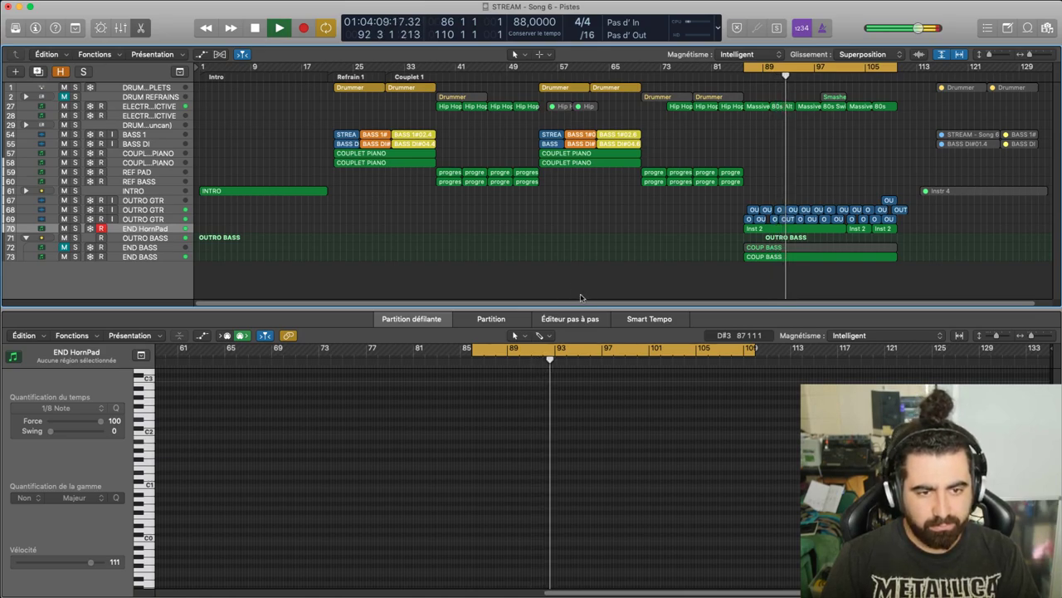
Join END HornPad's three Inst 2 regions into a single region spanning the outro
click(815, 229)
drag(449, 377, 724, 538)
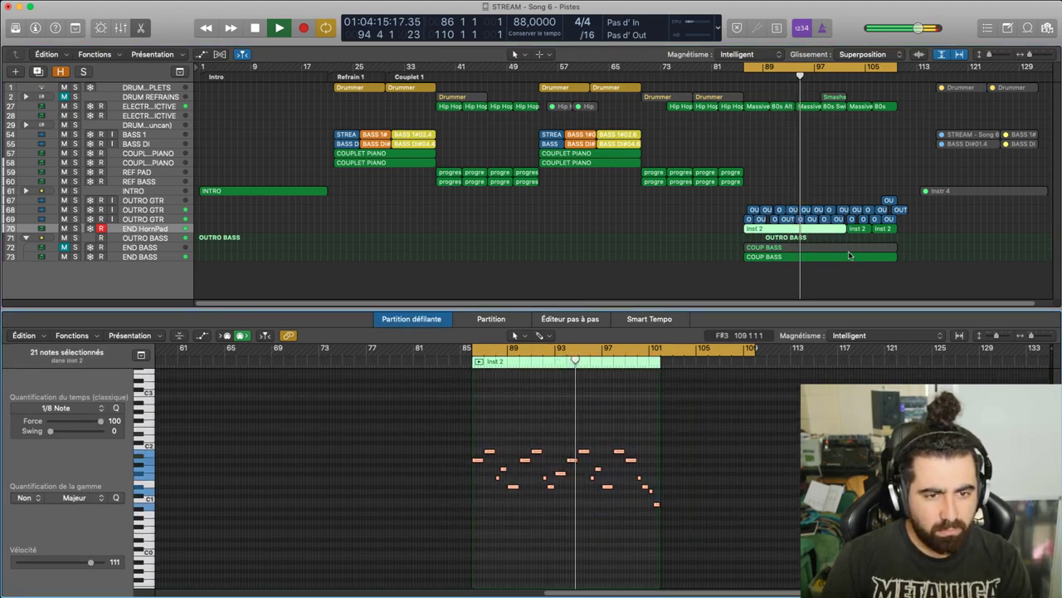
click(750, 238)
click(754, 229)
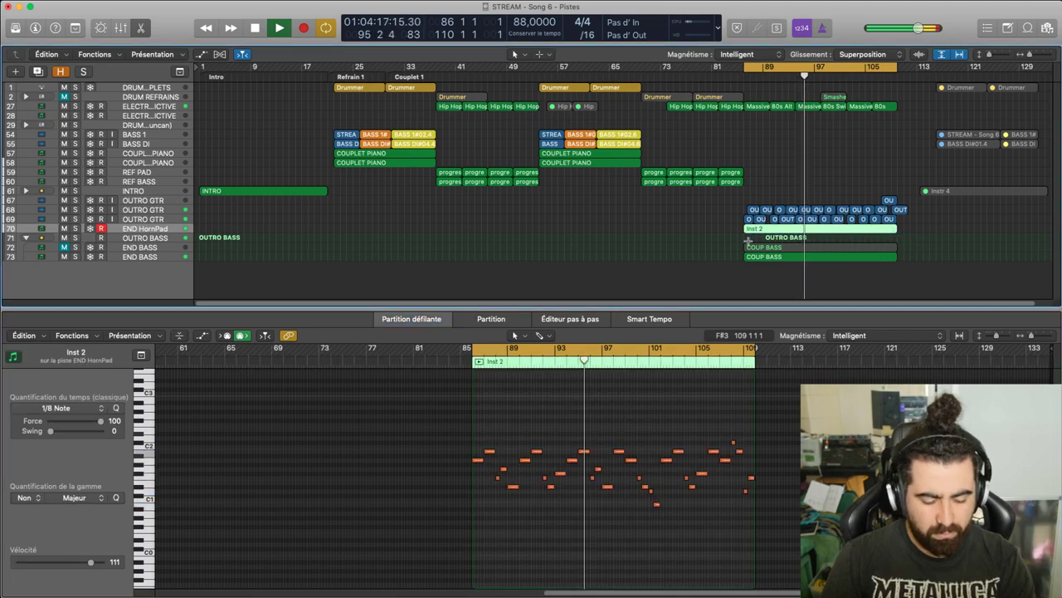
Transpose all notes of the joined END HornPad region up another octave and play the outro from its start
drag(817, 505, 441, 417)
key(space)
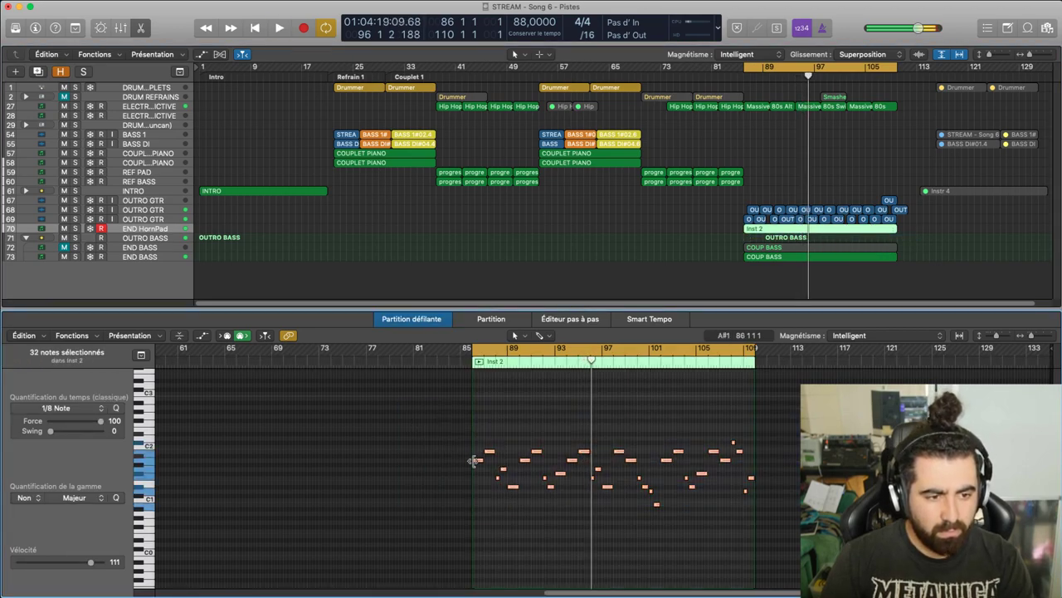
drag(477, 459, 479, 408)
key(shift+space)
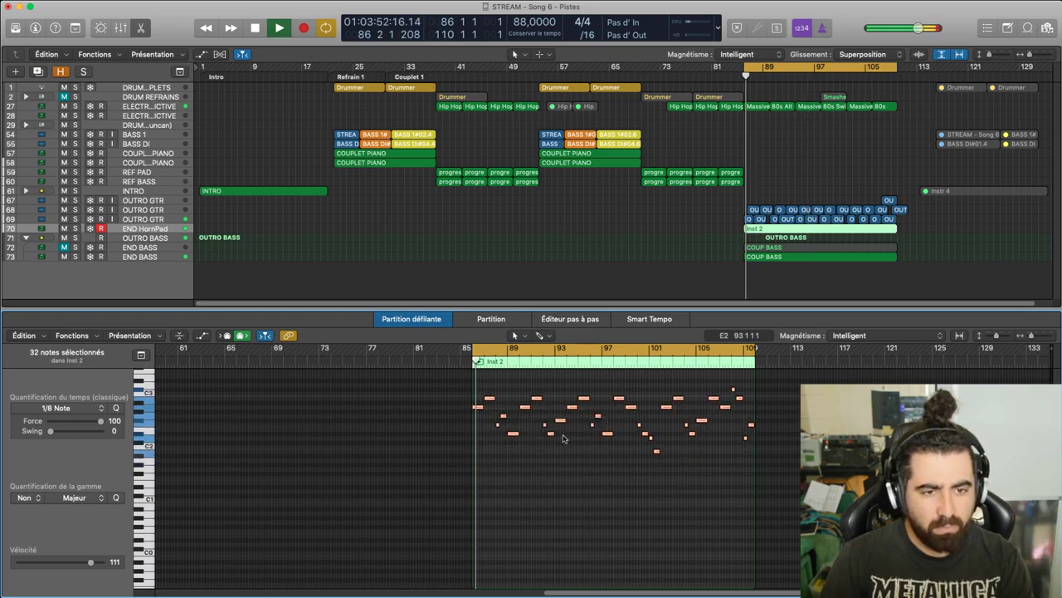
click(845, 467)
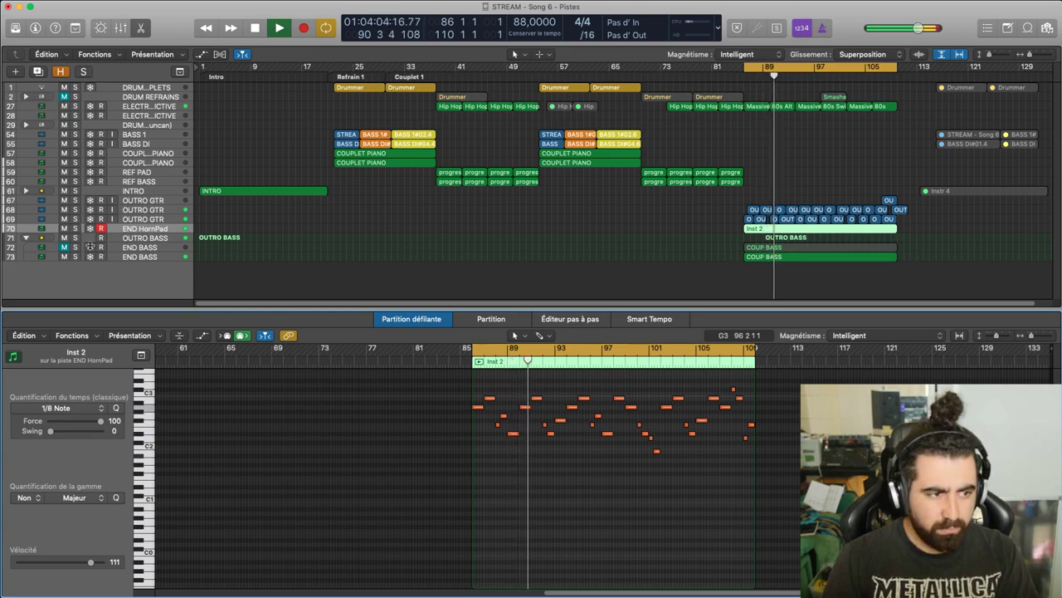
Raise the END HornPad channel level to -15,0 dB in the mixer and mute the channel
key(x)
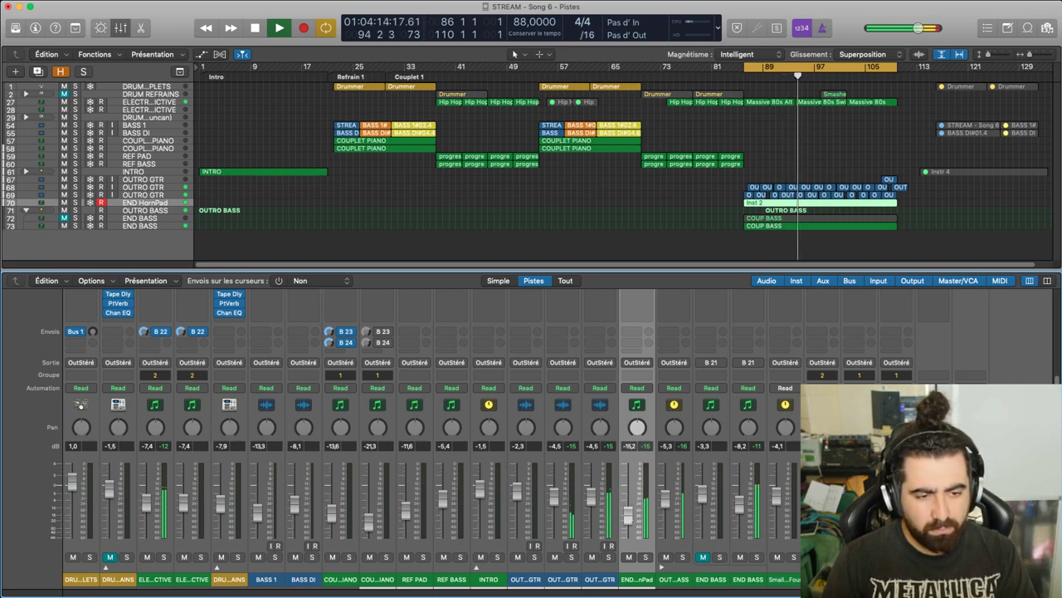
drag(629, 516, 630, 514)
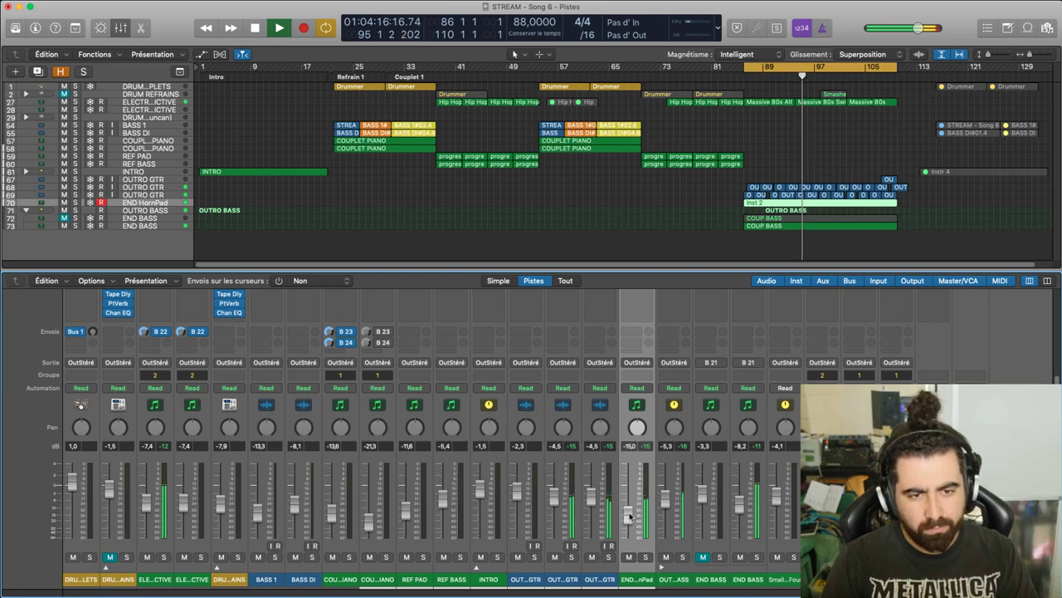
click(628, 558)
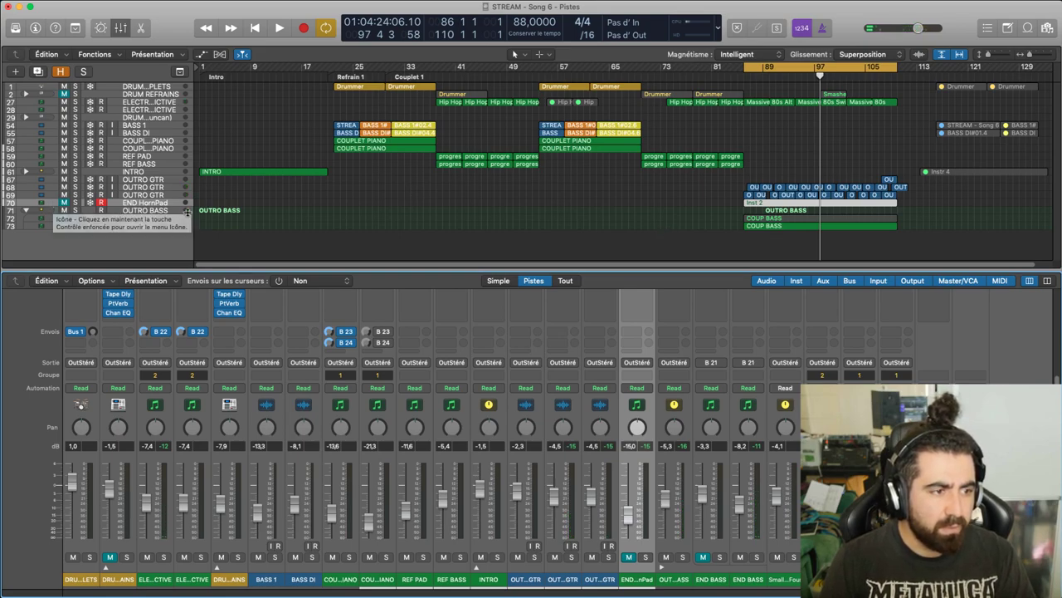
Hide the muted END HornPad track from the arrangement and play the outro from its start without it
key(h)
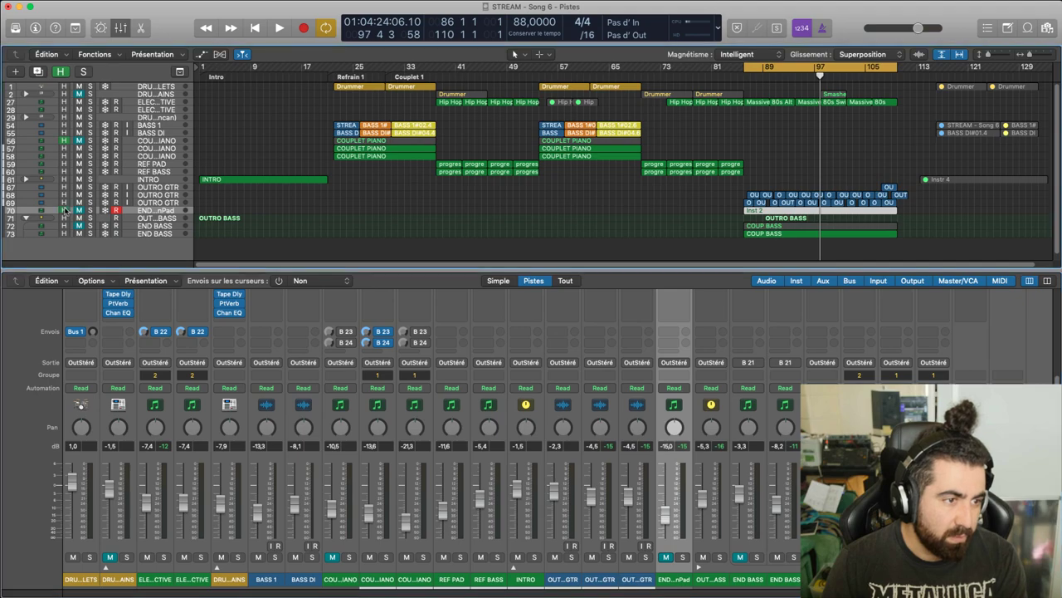
key(h)
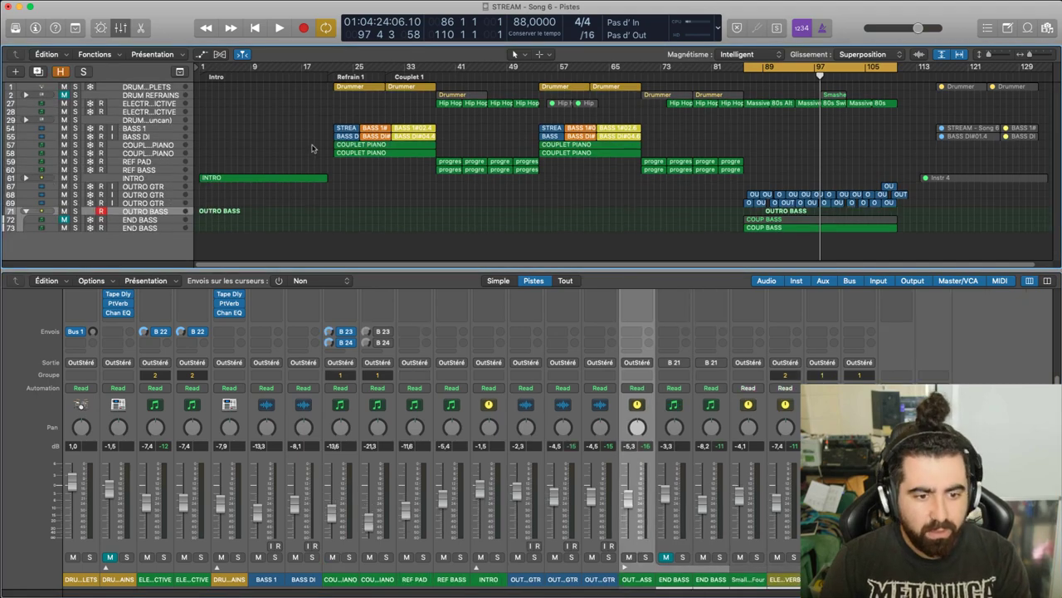
key(space)
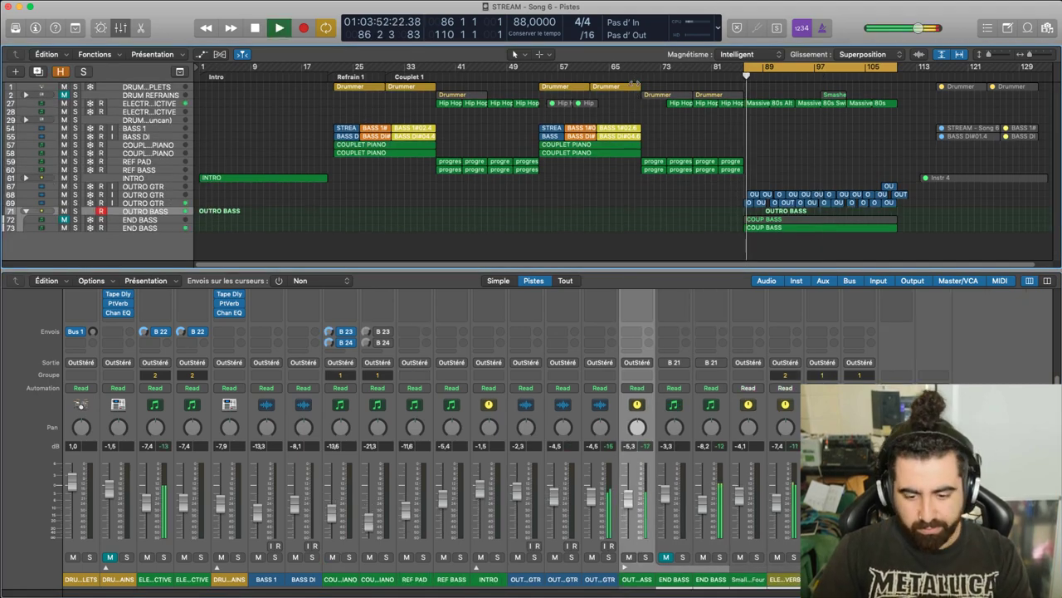
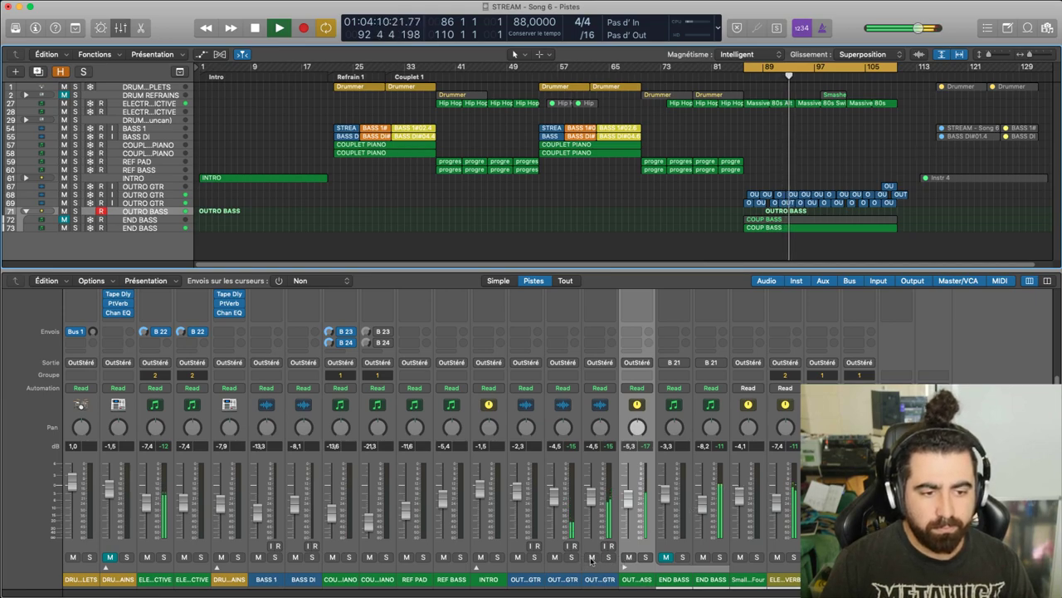
Assign the three OUTRO GTR channels to new Group 3 and lower their linked levels to -2,9, -5,1 and -5,1 dB
click(529, 580)
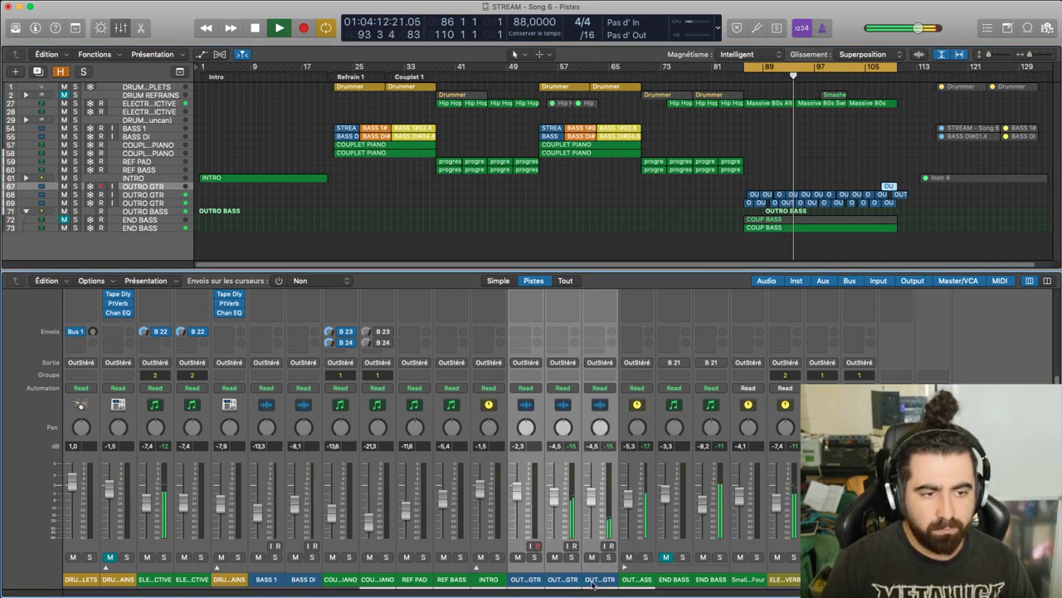
click(526, 377)
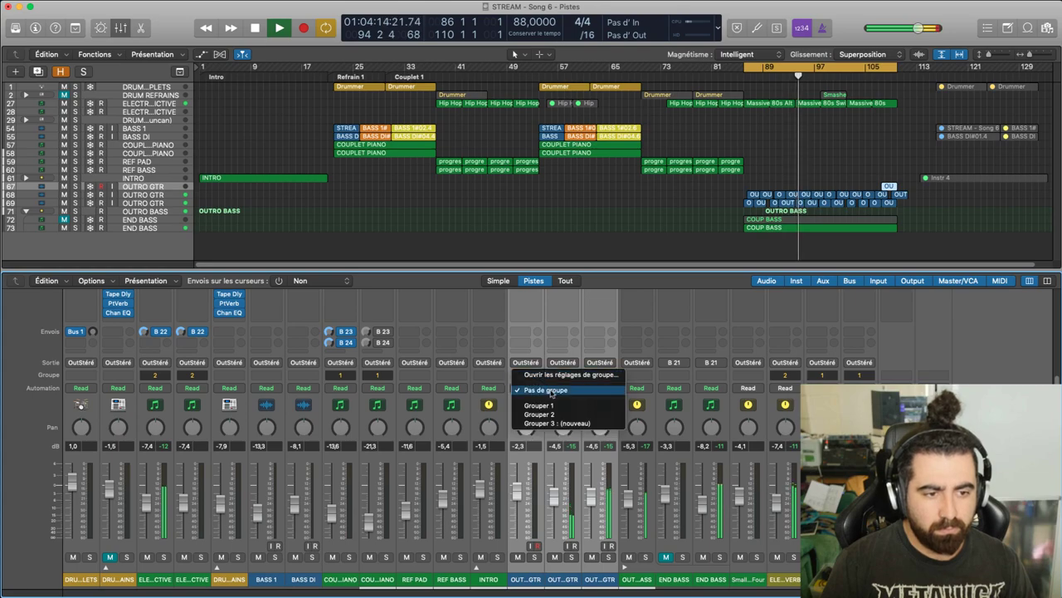
click(561, 423)
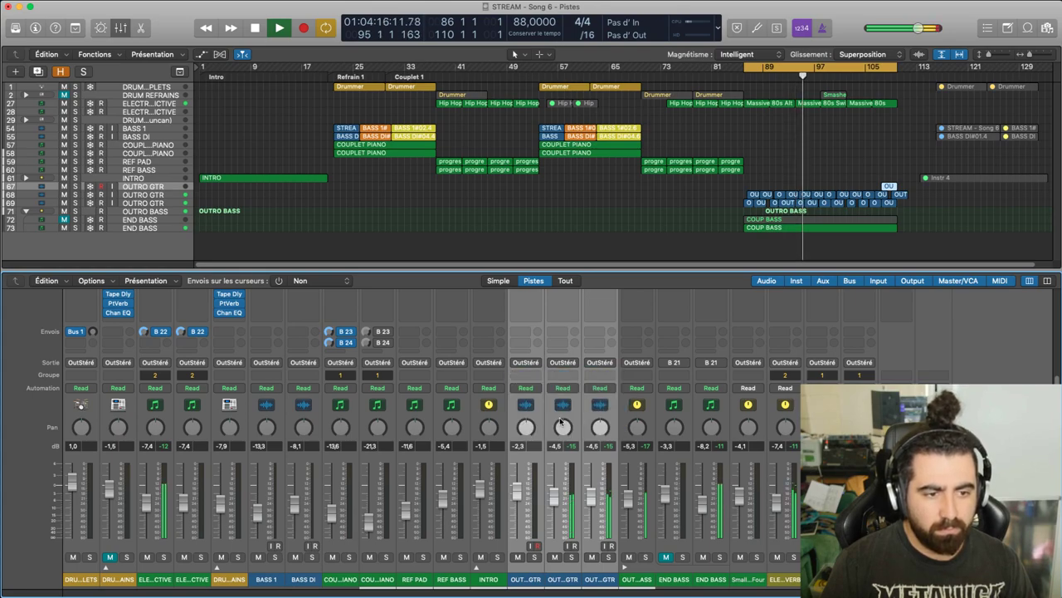
click(681, 83)
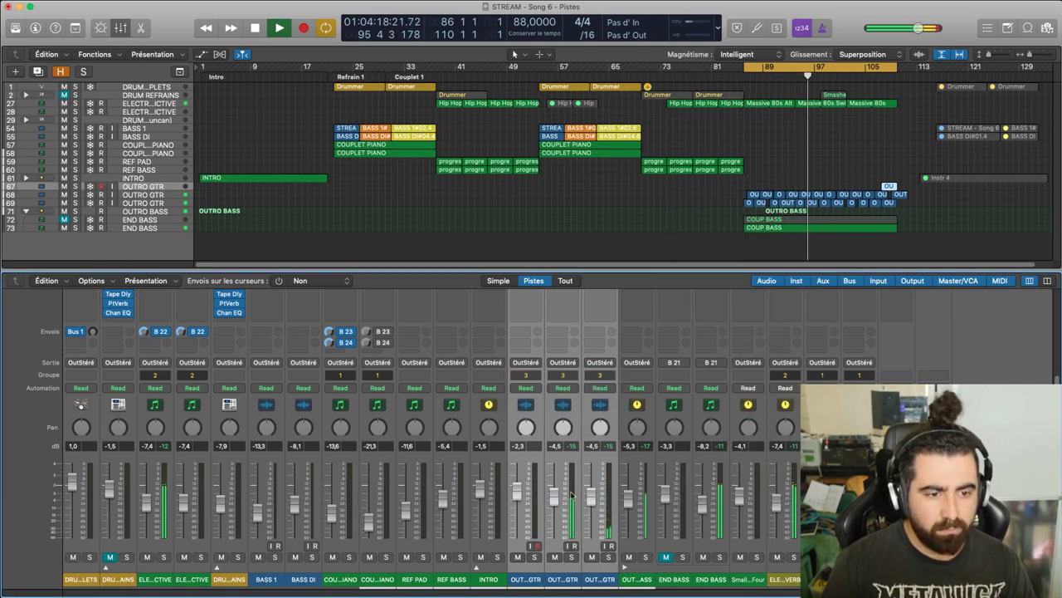
drag(556, 497, 555, 500)
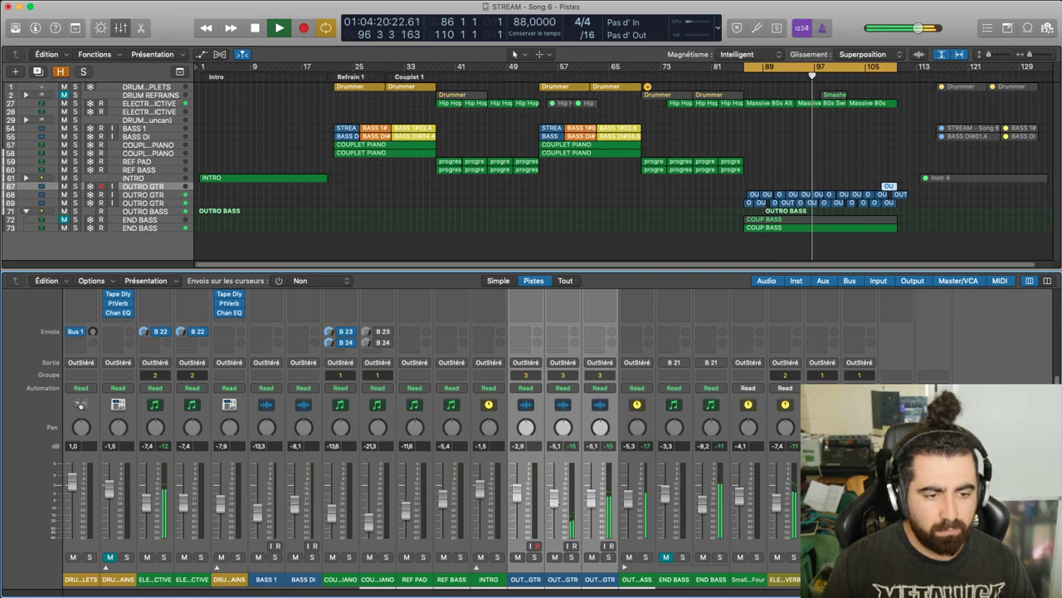
Mute the OUTRO GTR group and raise the OUTRO BASS stack level to -4,0 dB
click(554, 557)
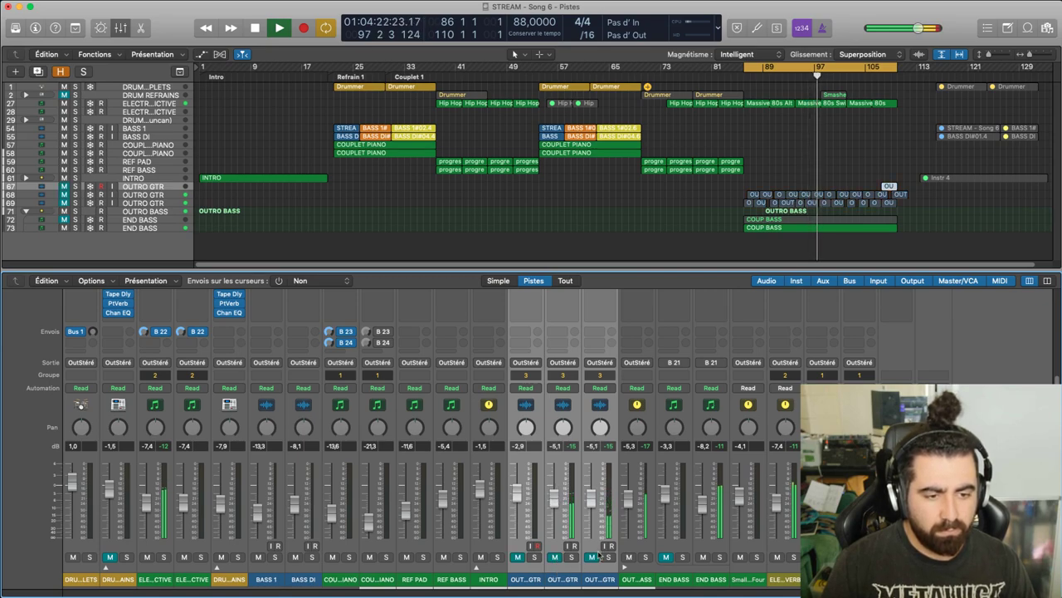
click(692, 576)
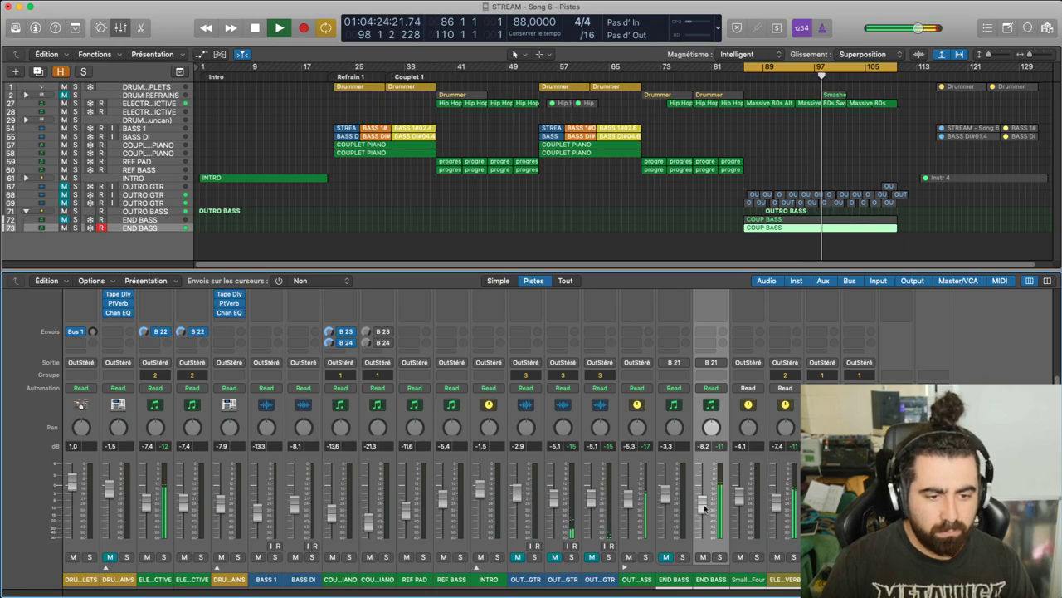
drag(628, 499, 629, 494)
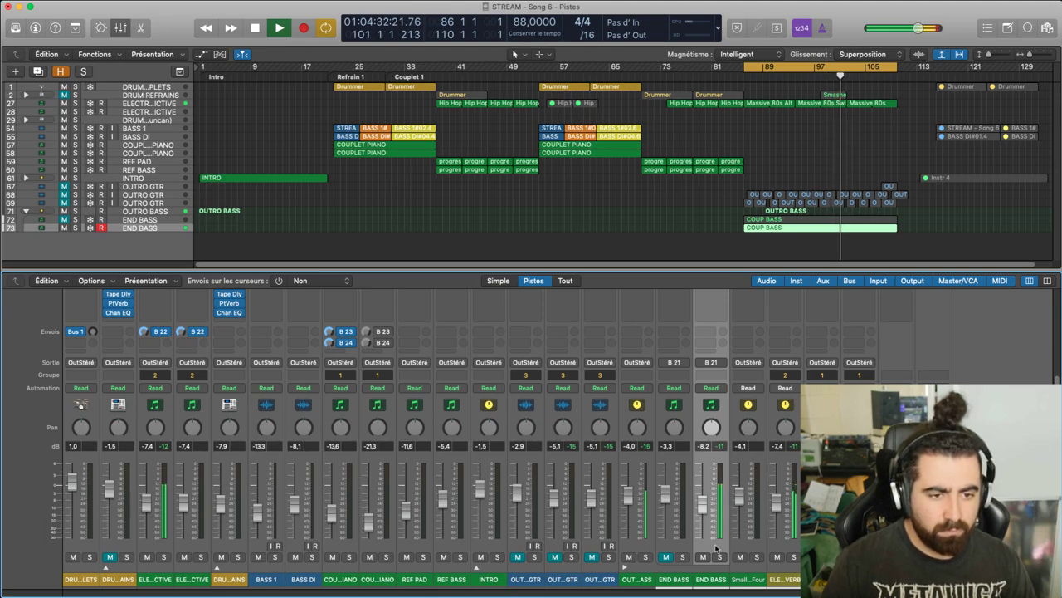
scroll(717, 548, up, 5)
scroll(716, 548, down, 5)
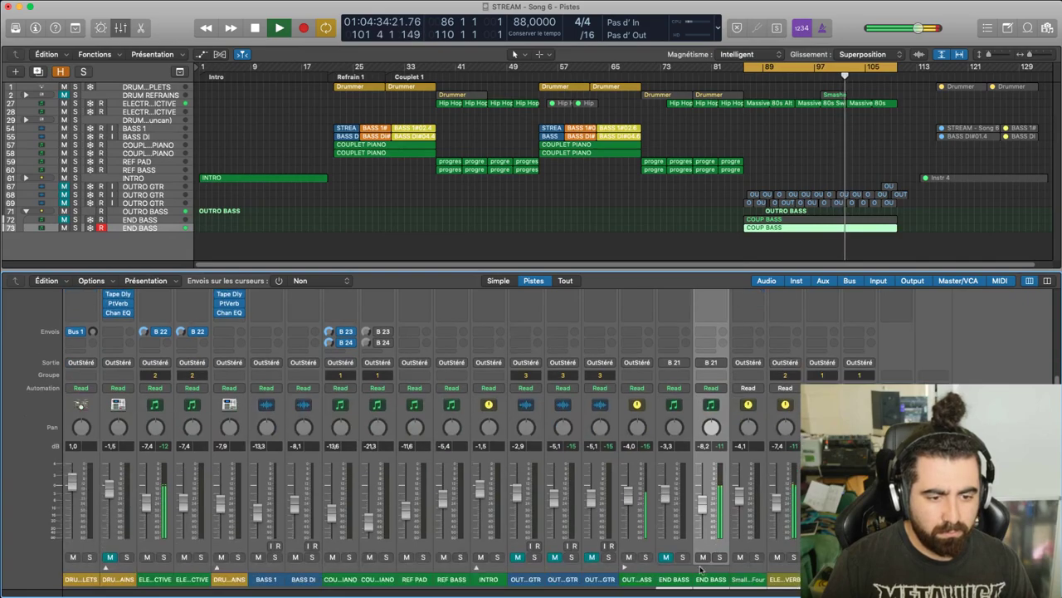
Compare the outro with the OUTRO GTR group unmuted against the raised bass, ending with the guitars muted
click(591, 557)
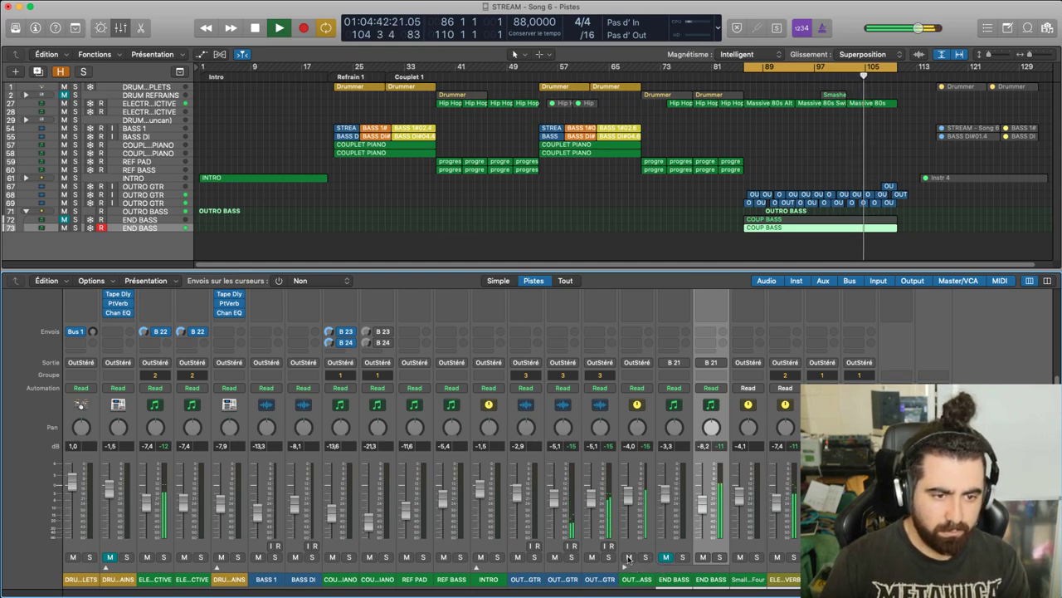
click(592, 557)
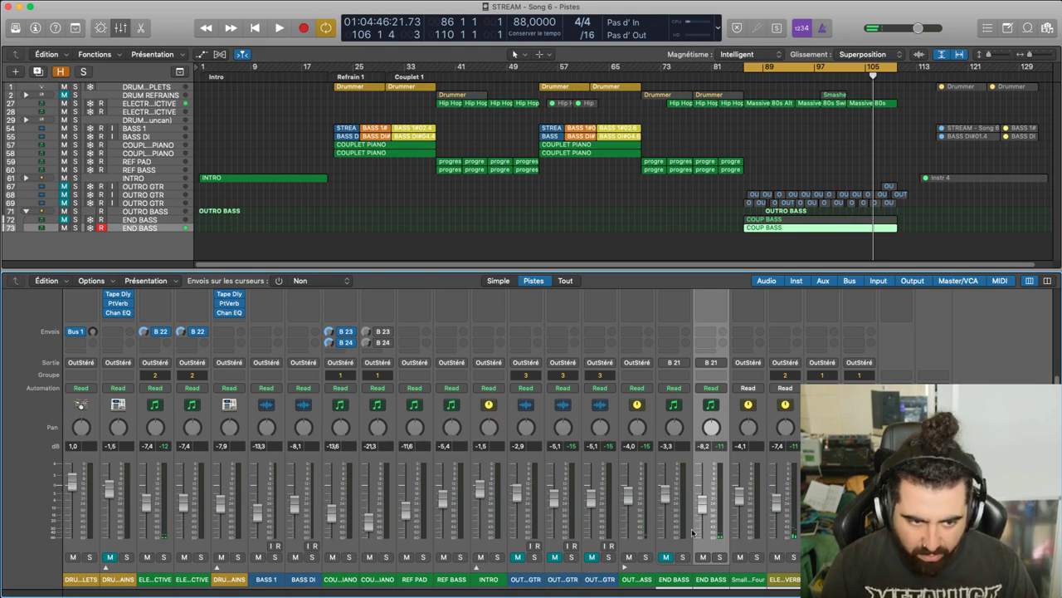
scroll(685, 440, up, 3)
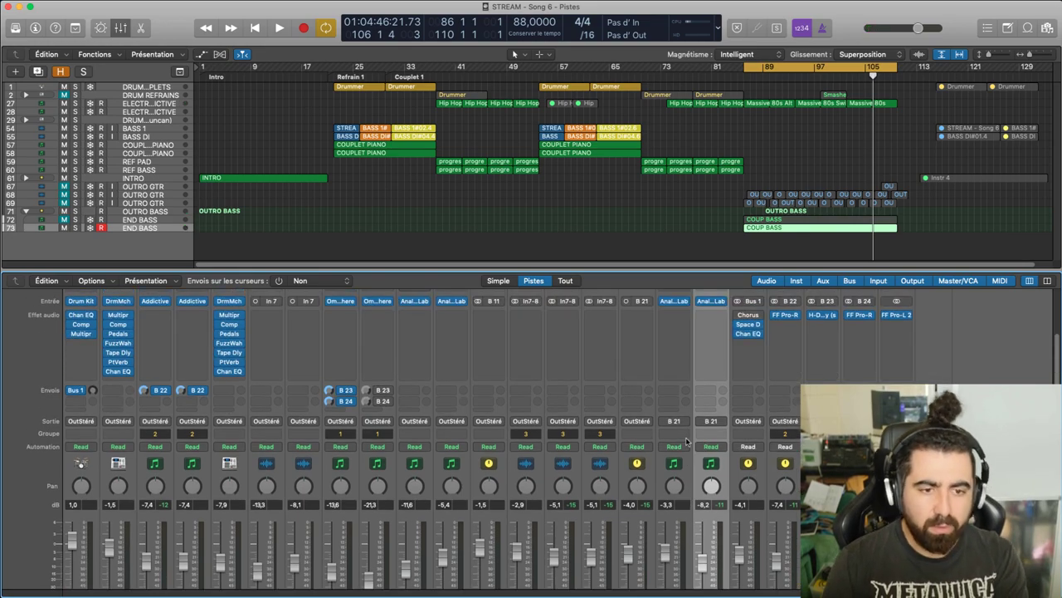
Play the outro, check track 72's END BASS in solo, bring it into the mix and lower its level to about -11,6 dB
key(space)
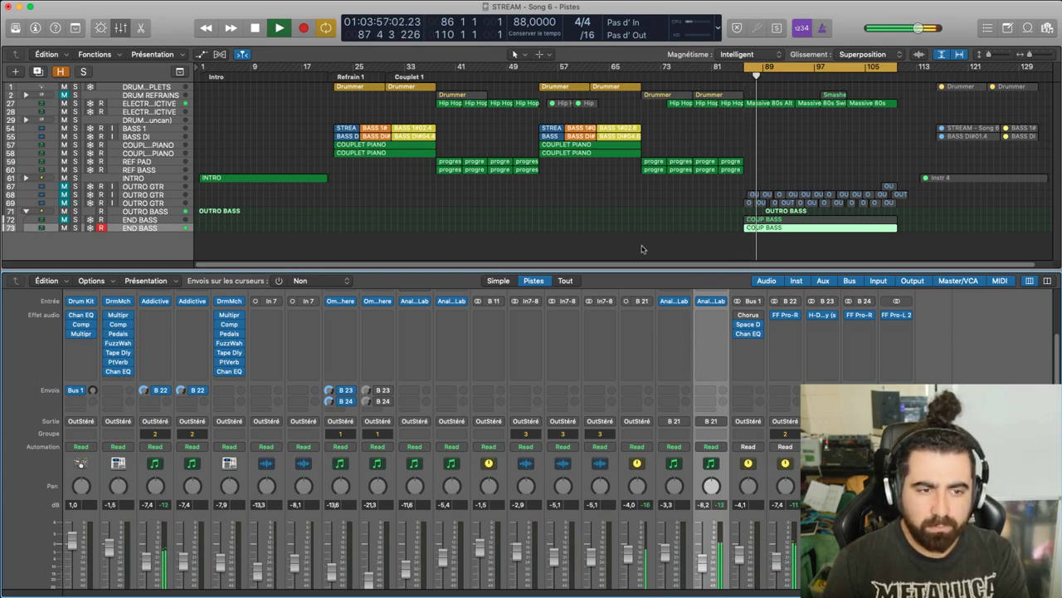
click(74, 219)
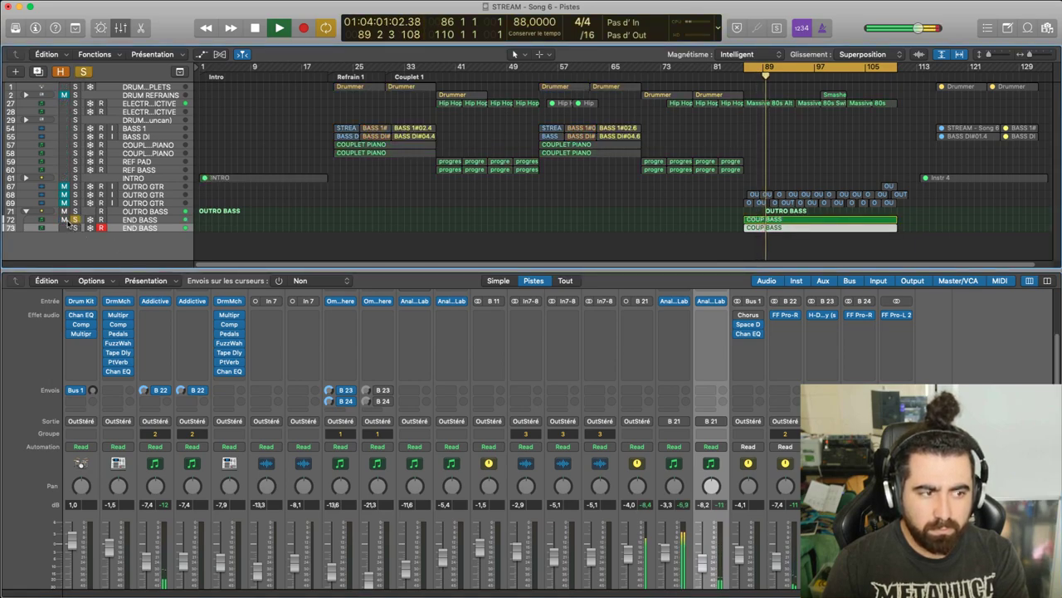
click(74, 219)
scroll(656, 496, down, 3)
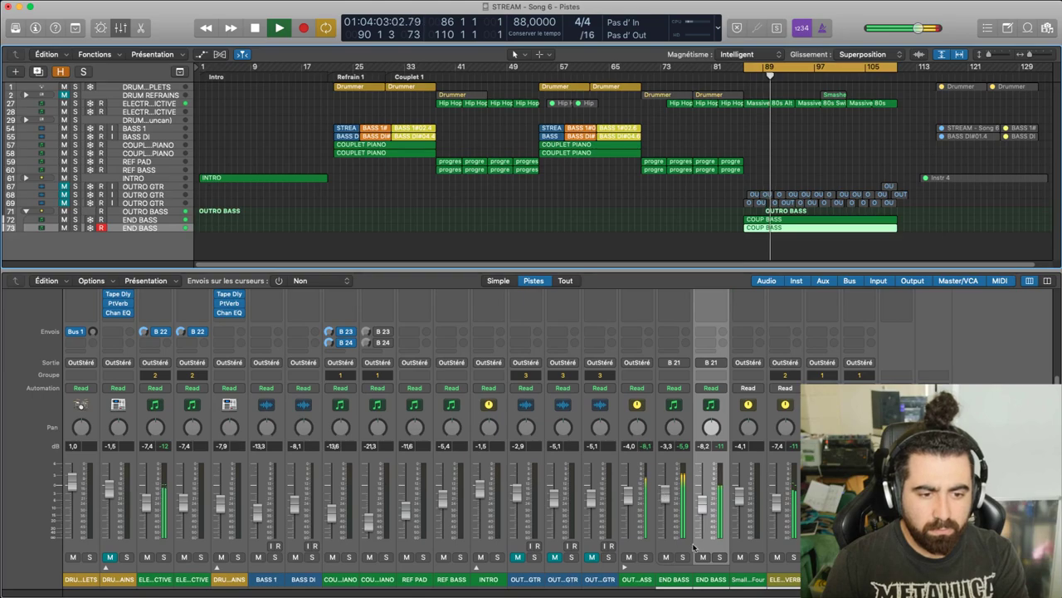
click(667, 557)
click(667, 557)
mouse_move(665, 494)
mouse_down()
mouse_move(665, 519)
mouse_move(664, 503)
mouse_up()
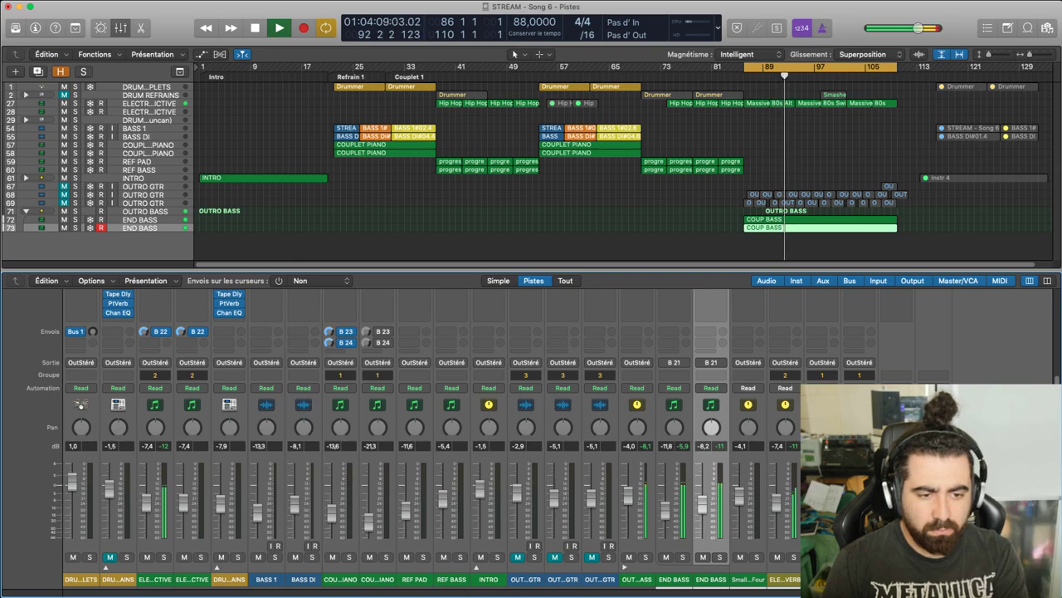
Solo the OUTRO BASS stack to set track 72's END BASS to -8,0 dB, unsolo the stack and mute track 72
click(646, 557)
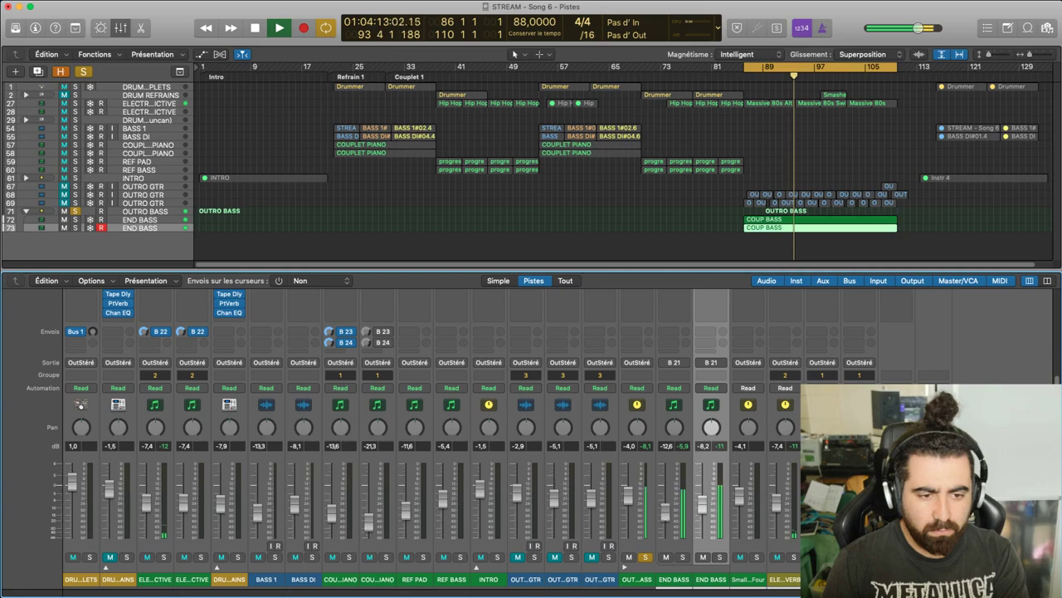
click(704, 558)
click(704, 558)
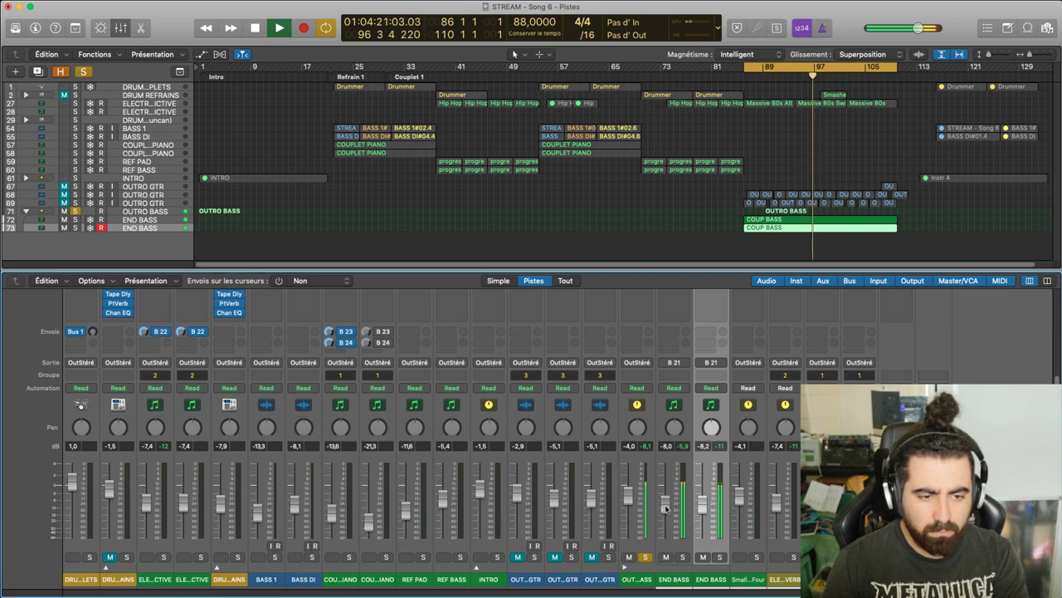
click(647, 556)
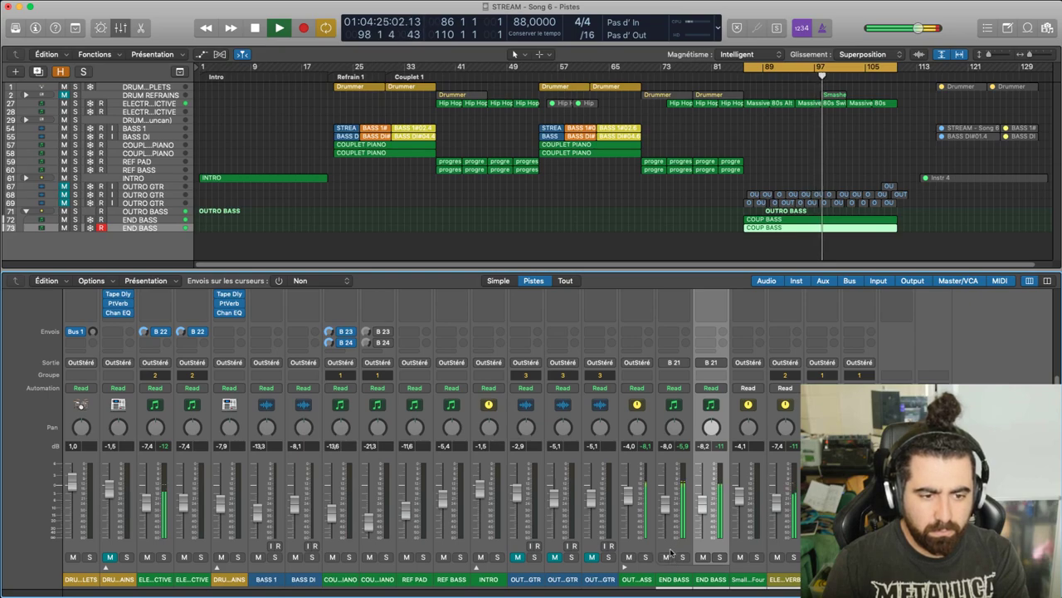
click(667, 557)
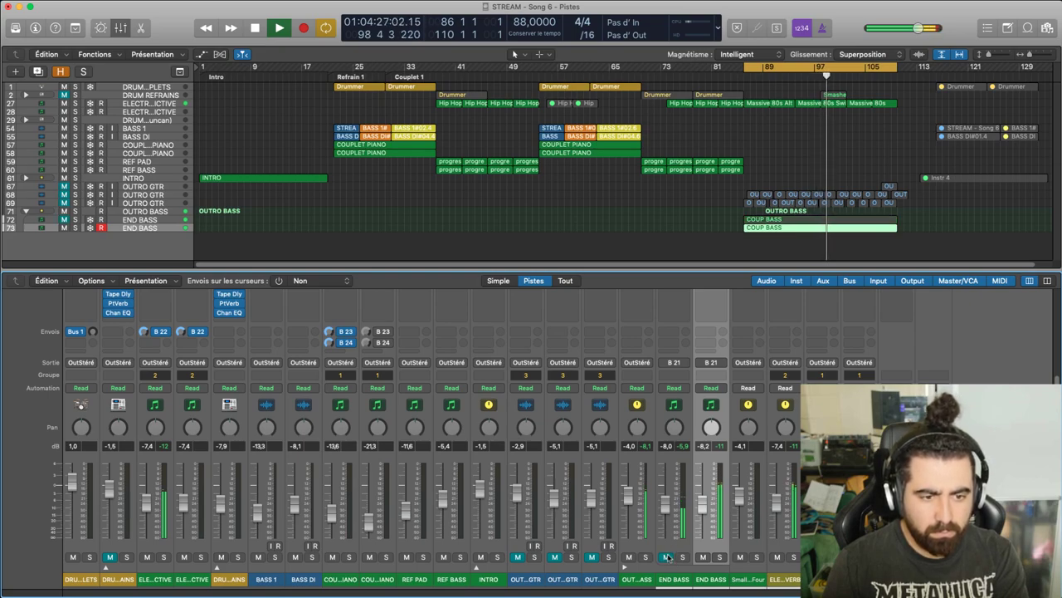
Stop playback, open Analog Lab on track 72's END BASS and search its presets for "sub"
key(space)
scroll(676, 392, up, 5)
click(675, 363)
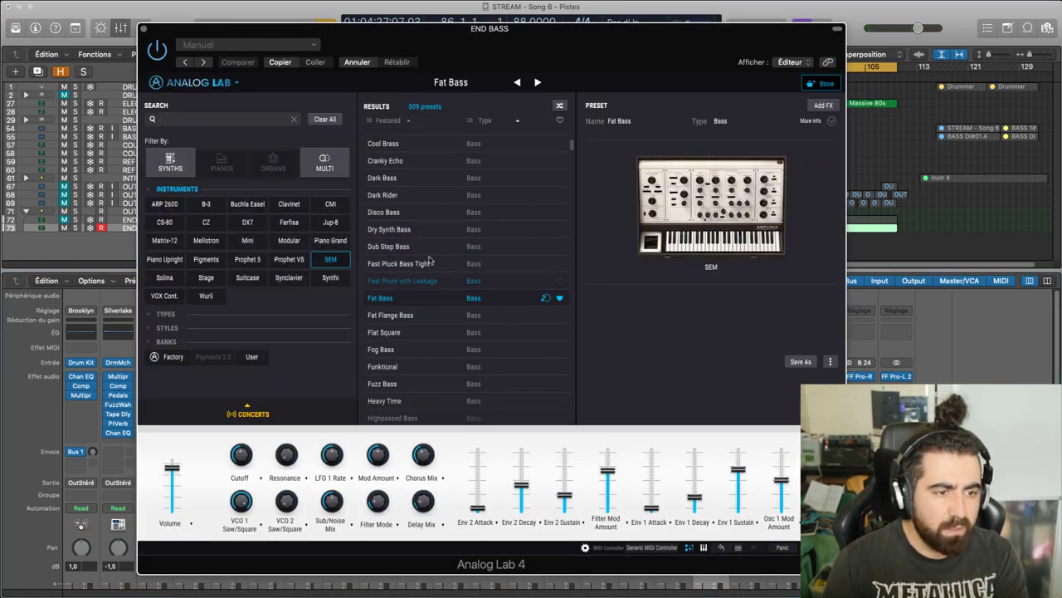
click(219, 123)
text(sub)
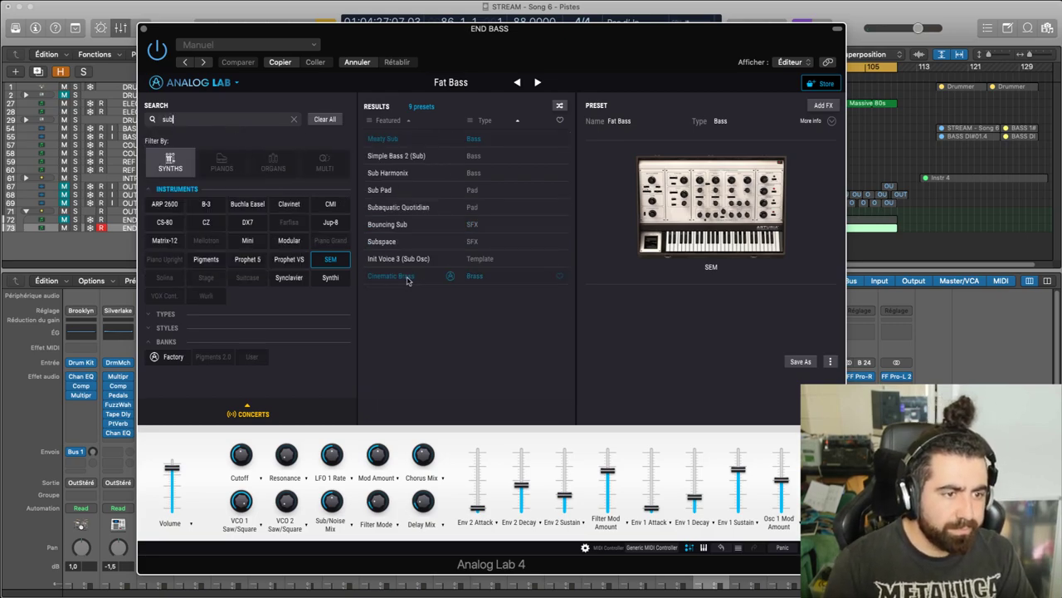
Load the Cinematic Brass preset on track 72's END BASS and solo that track to hear it
click(405, 279)
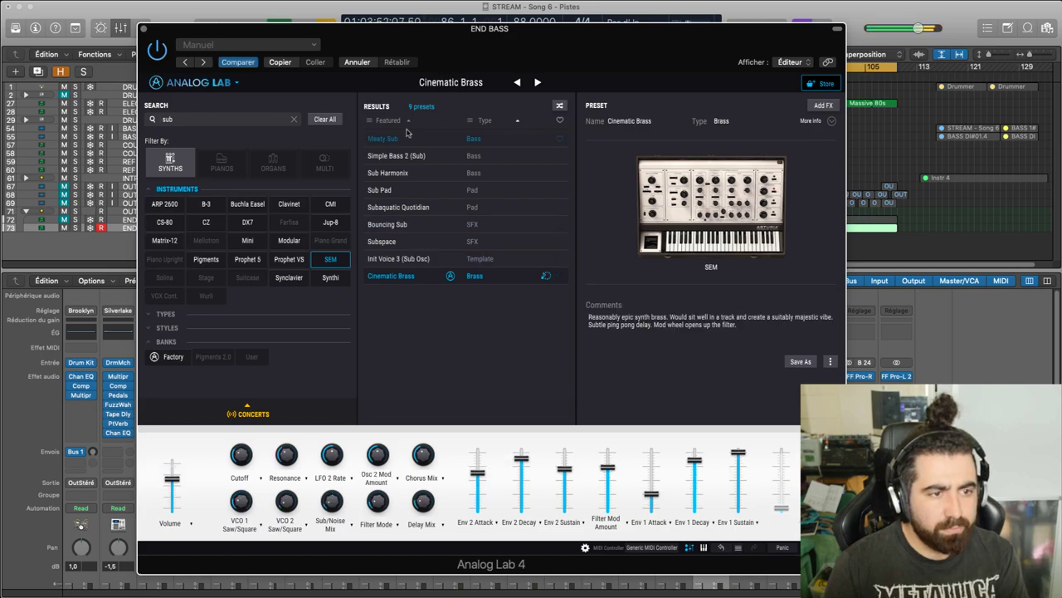
drag(441, 42, 518, 497)
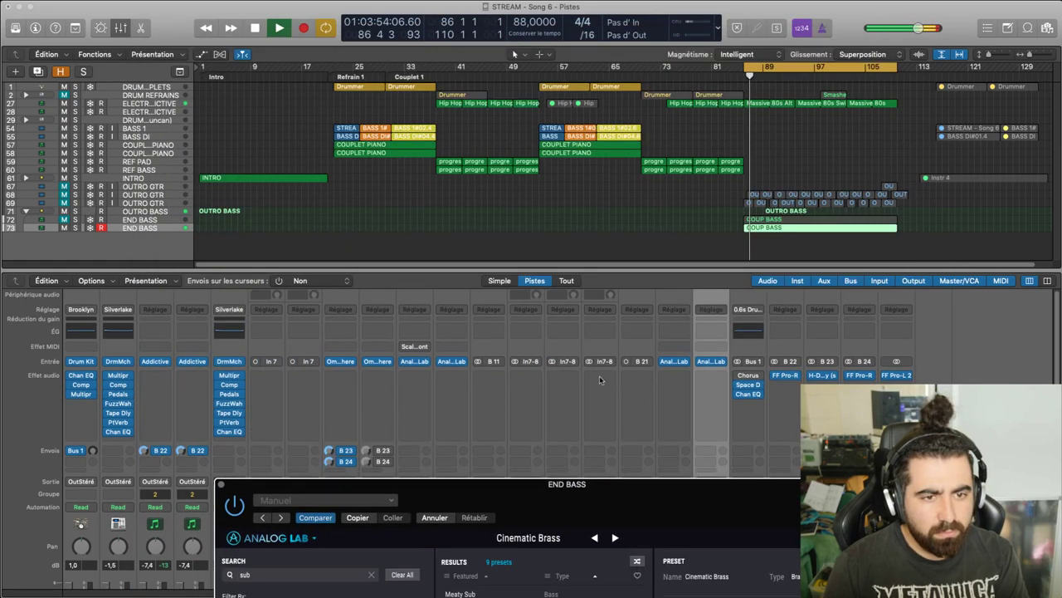
click(75, 220)
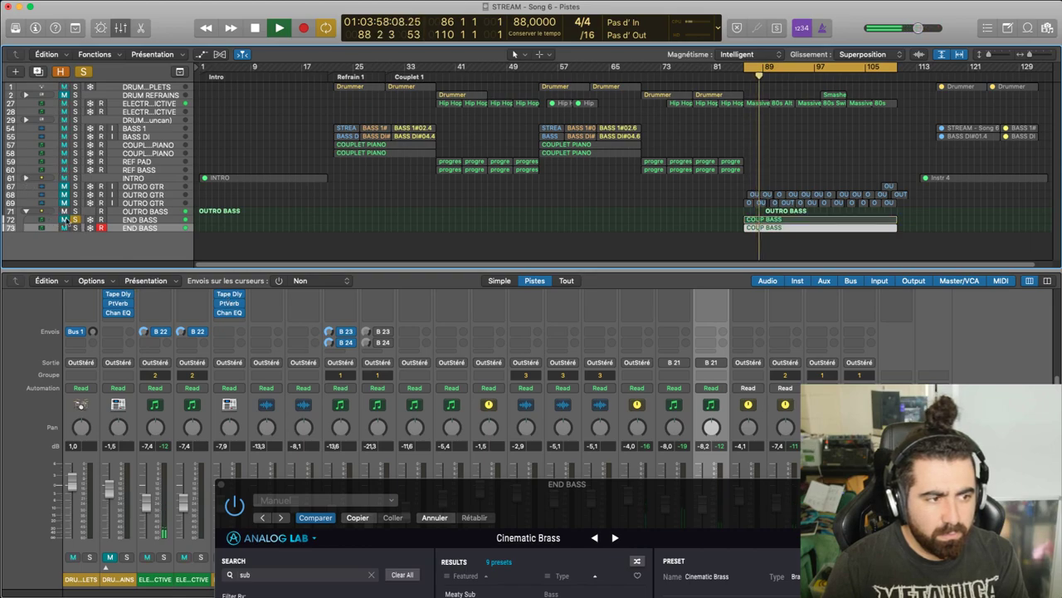
drag(536, 482, 471, 95)
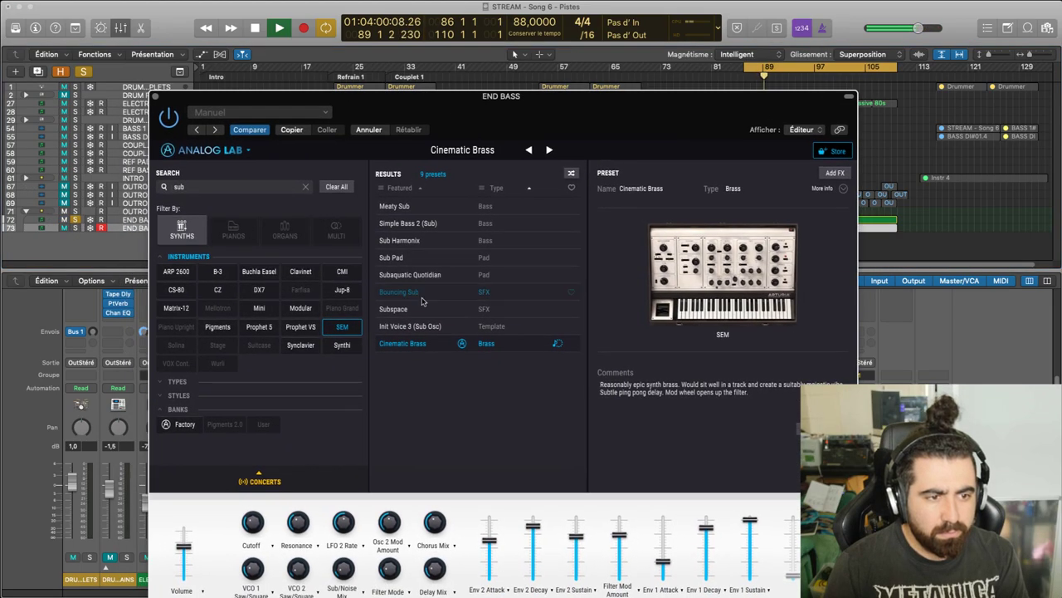
Audition the presets Init Voice 3 (Sub Osc), Subspace and Bouncing Sub on the soloed END BASS, leaving Bouncing Sub loaded
click(408, 329)
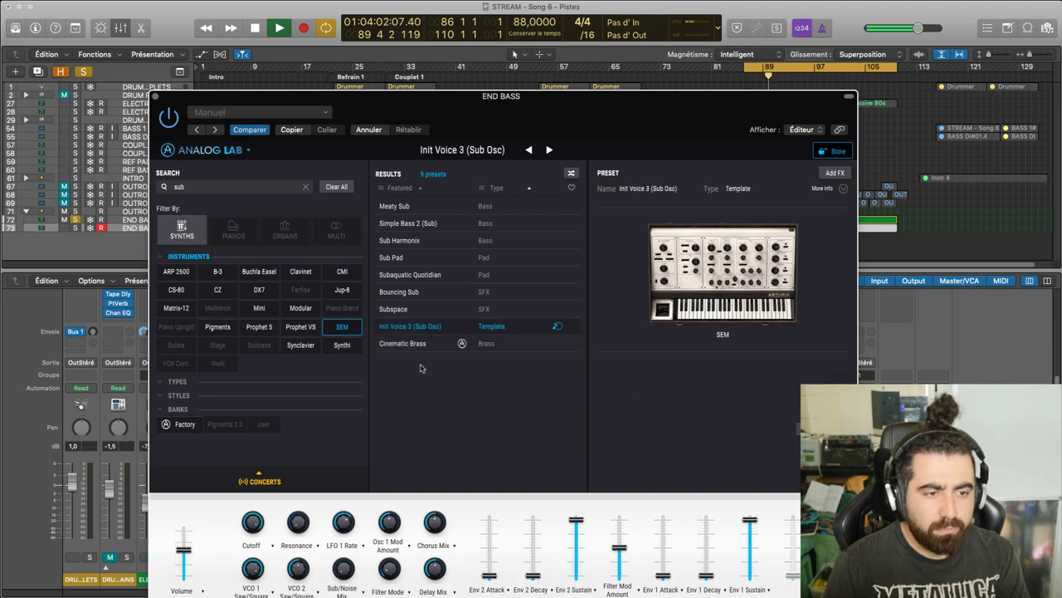
key(space)
click(412, 311)
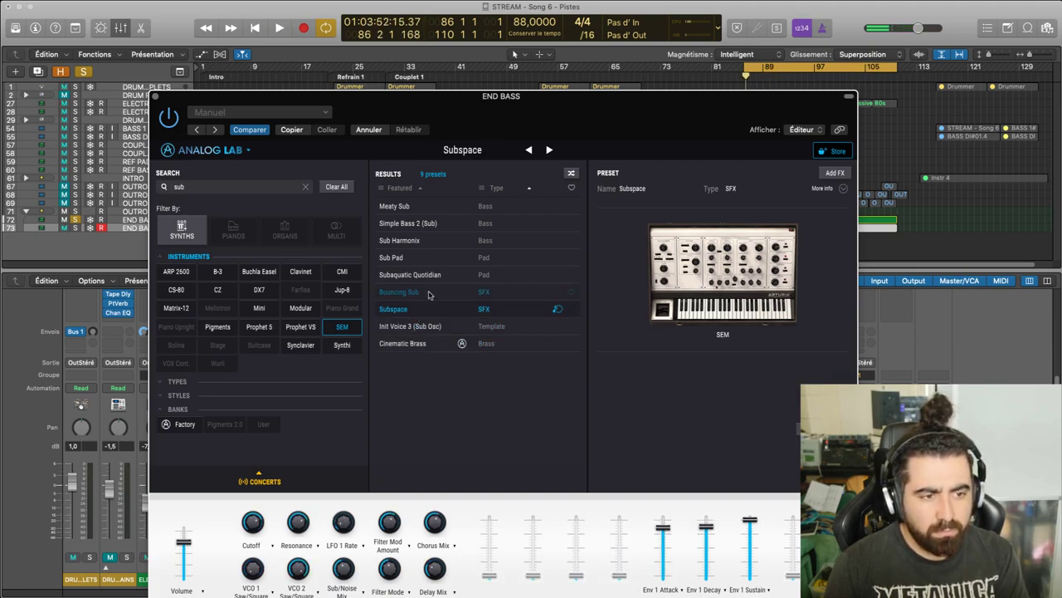
key(space)
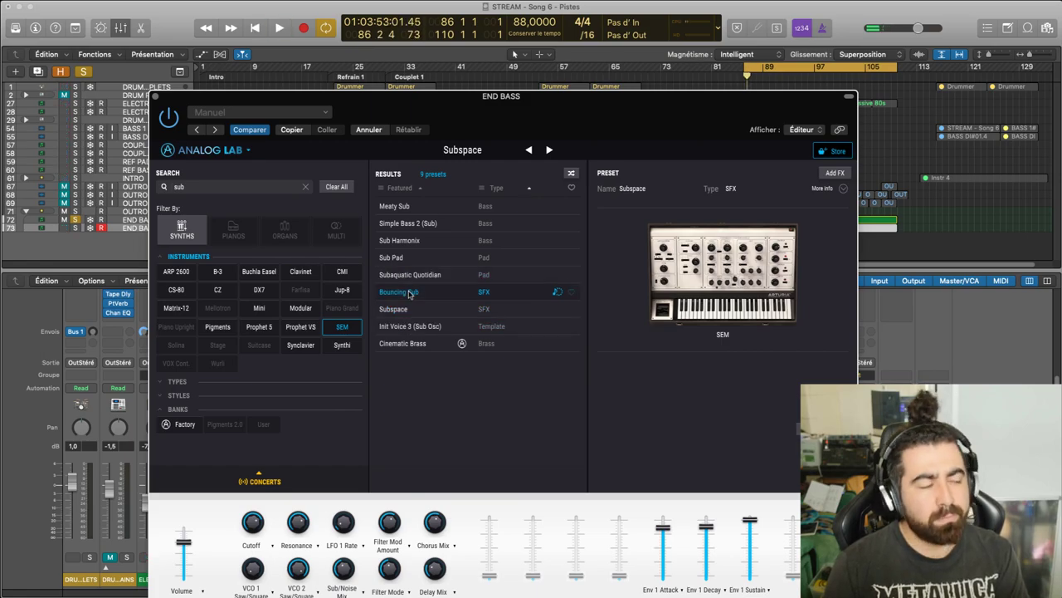
click(409, 294)
key(space)
key(space)
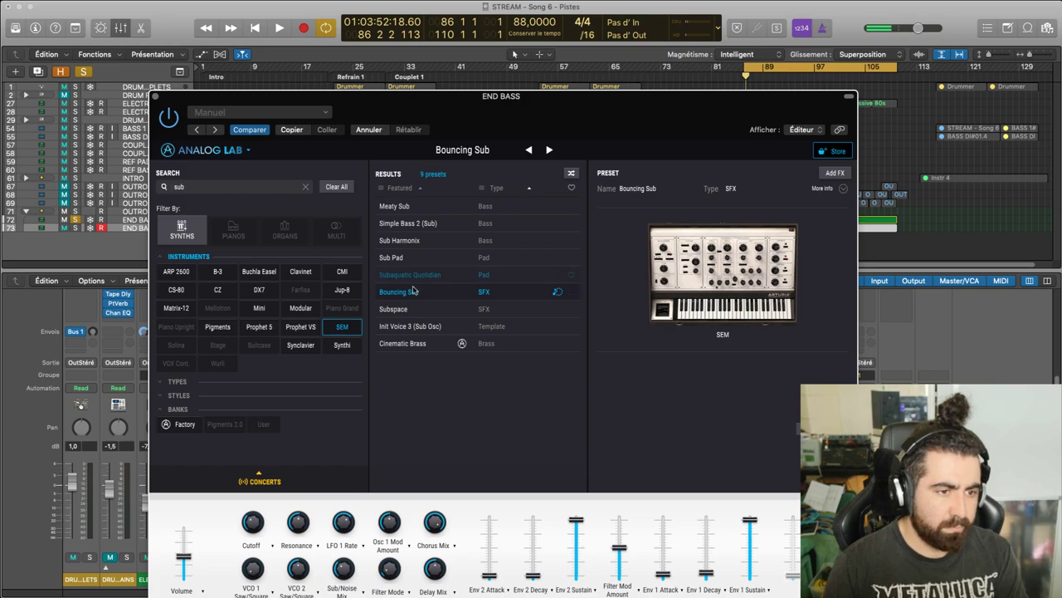
Audition the SEM presets Subaquatic Quotidian, Sub Pad and Sub Harmonix on the END BASS track during playback
click(415, 279)
key(space)
key(space)
click(414, 258)
key(space)
click(413, 240)
drag(463, 100, 466, 116)
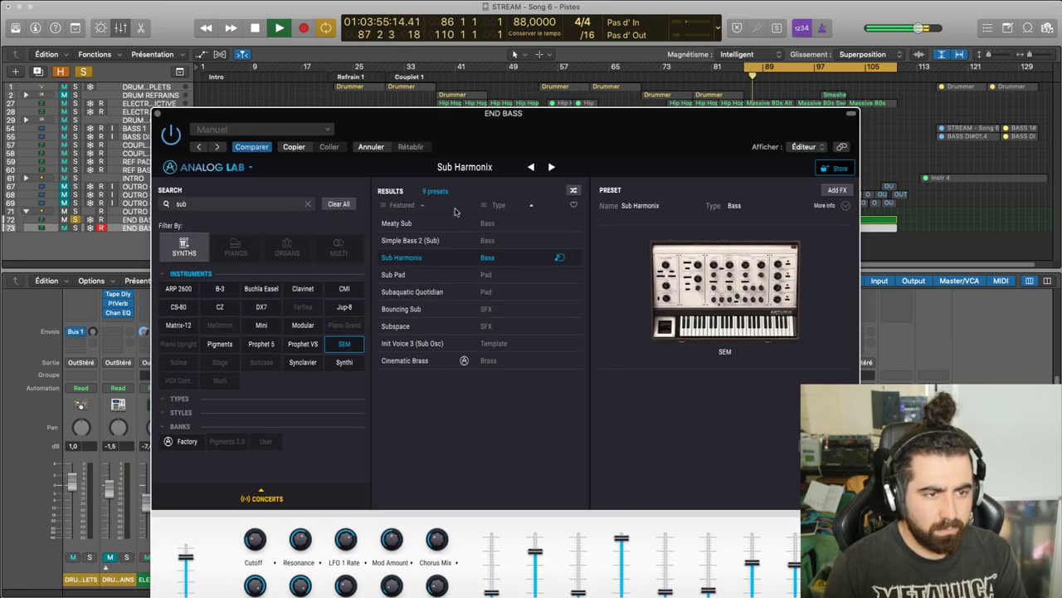
Compare Simple Bass 2 (Sub) and Meaty Sub, load Sub Harmonix for END BASS and close the instrument window
click(445, 240)
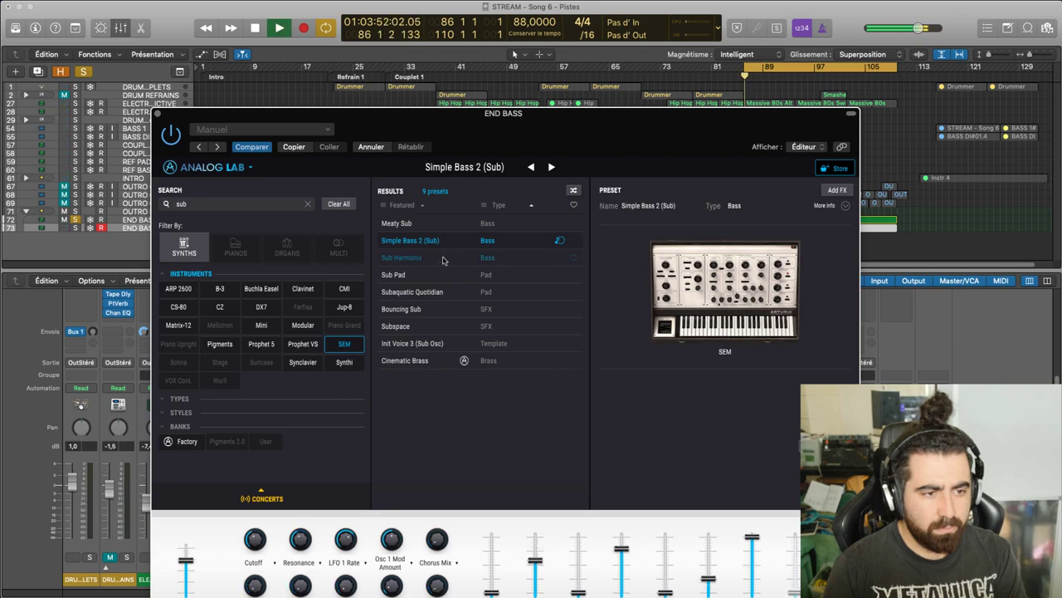
click(448, 224)
key(space)
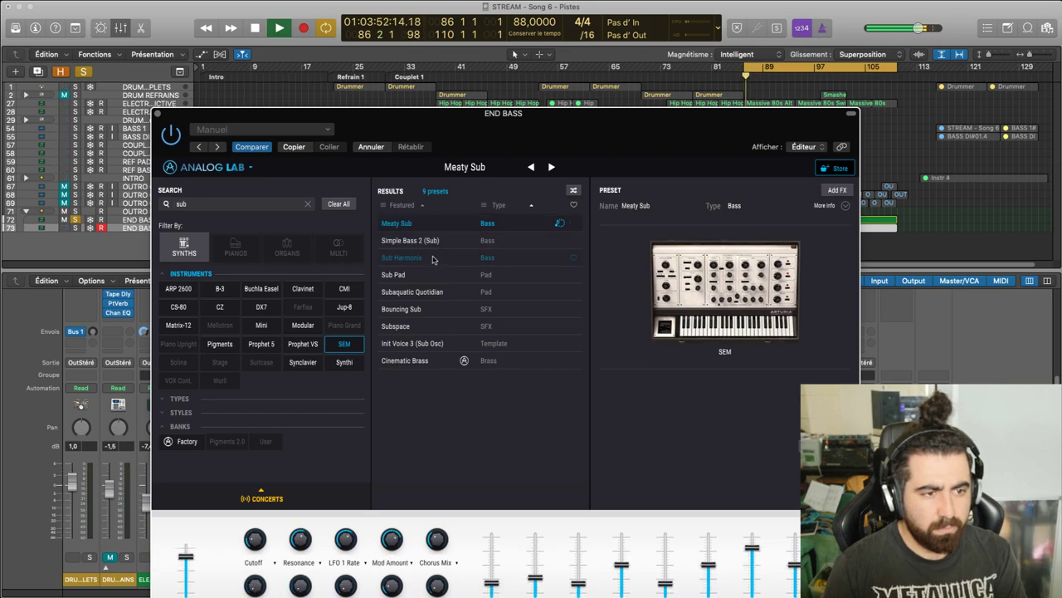
click(397, 257)
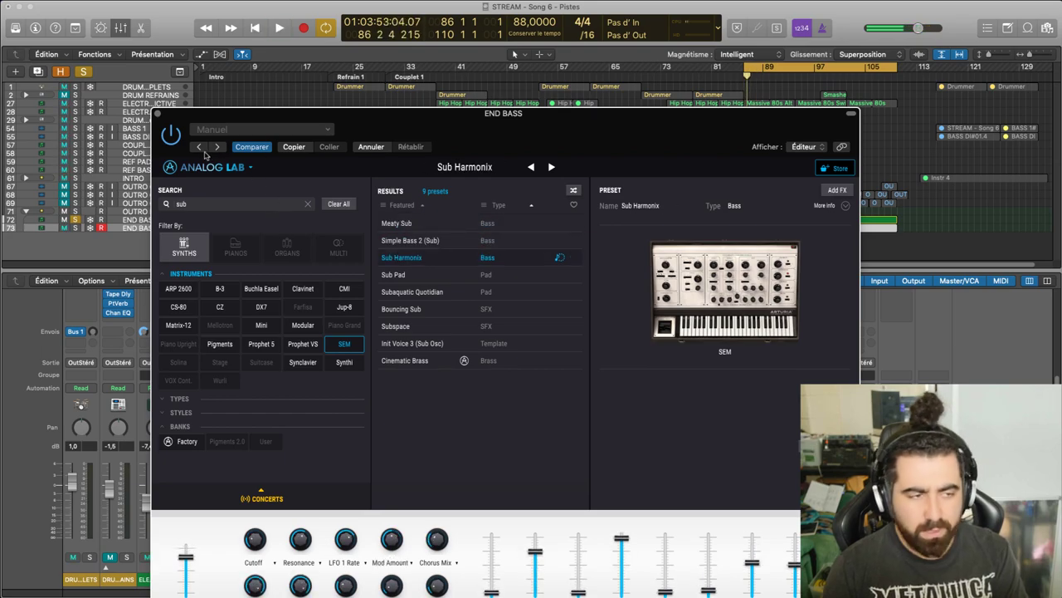
key(space)
click(158, 114)
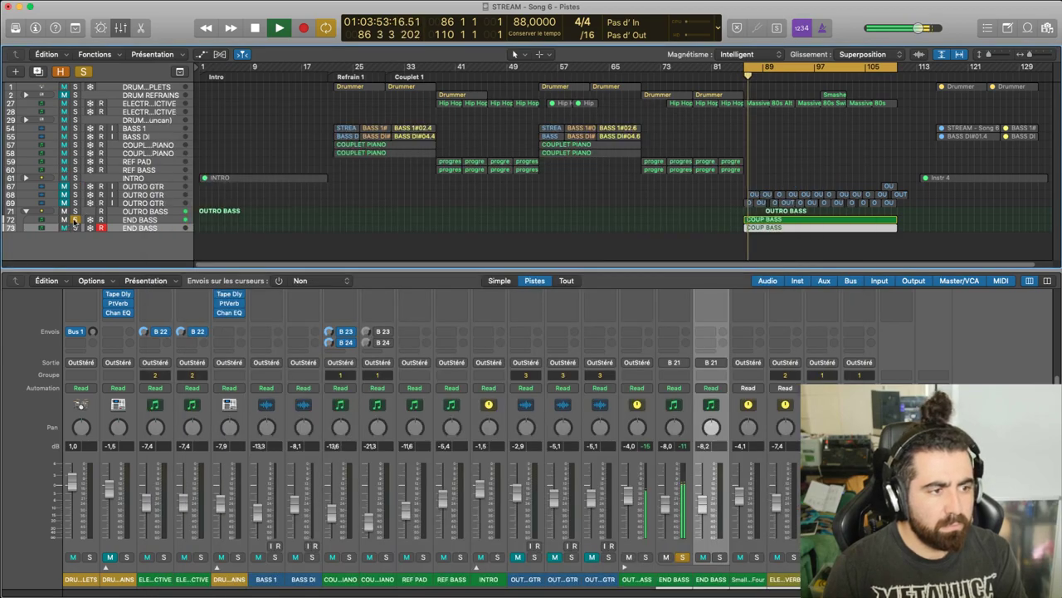
Unsolo the upper END BASS track and compare both END BASS layers in the full mix by toggling mute and solo
click(75, 219)
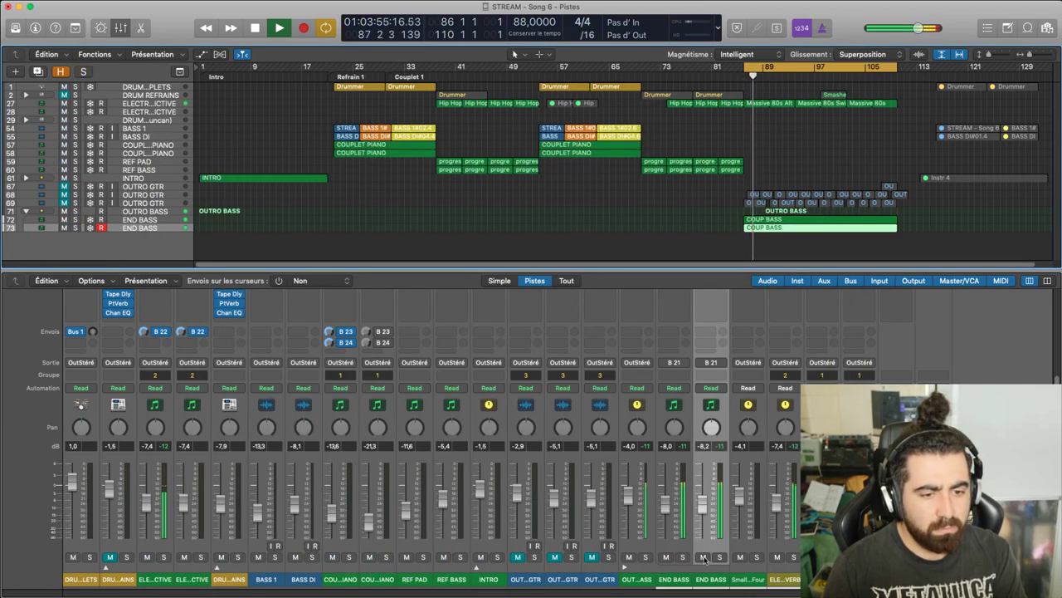
click(703, 557)
click(682, 557)
click(683, 558)
click(704, 557)
Solo OUTRO BASS, compare its two END BASS layers by muting and unmuting them, and unsolo it
click(645, 558)
click(705, 558)
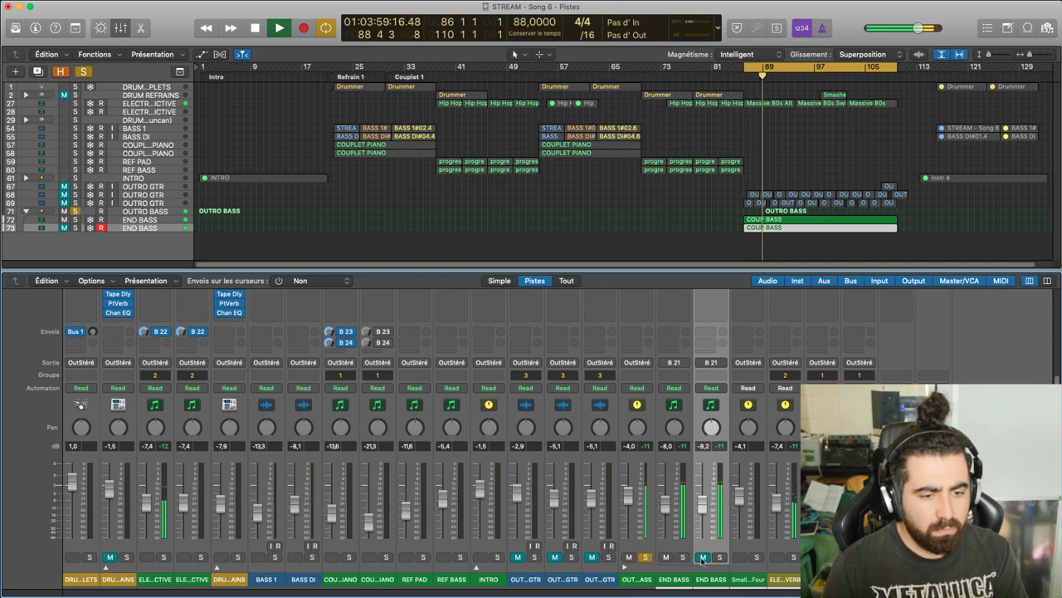
click(704, 558)
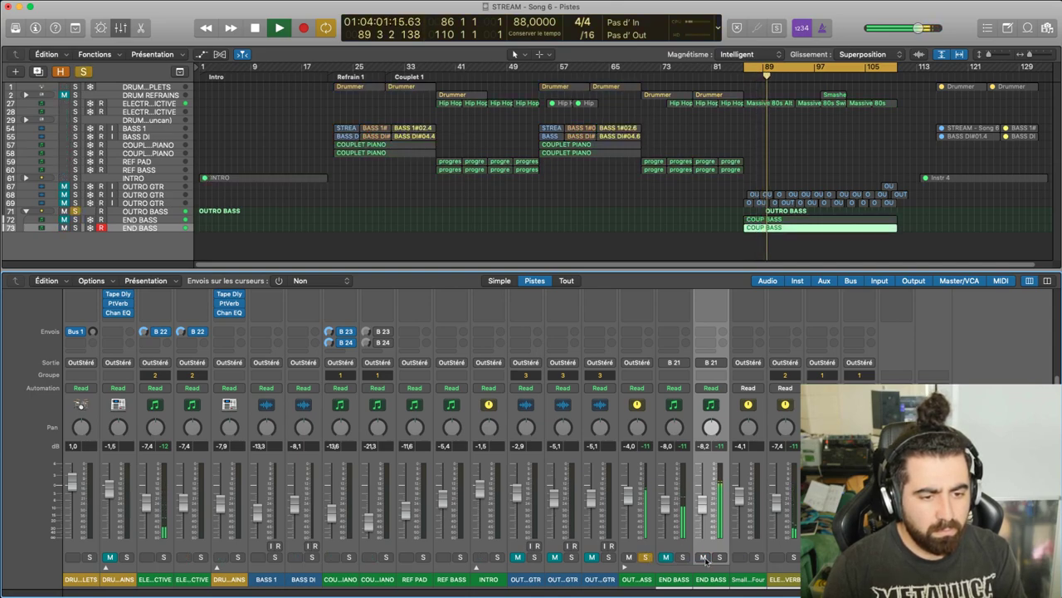
click(704, 558)
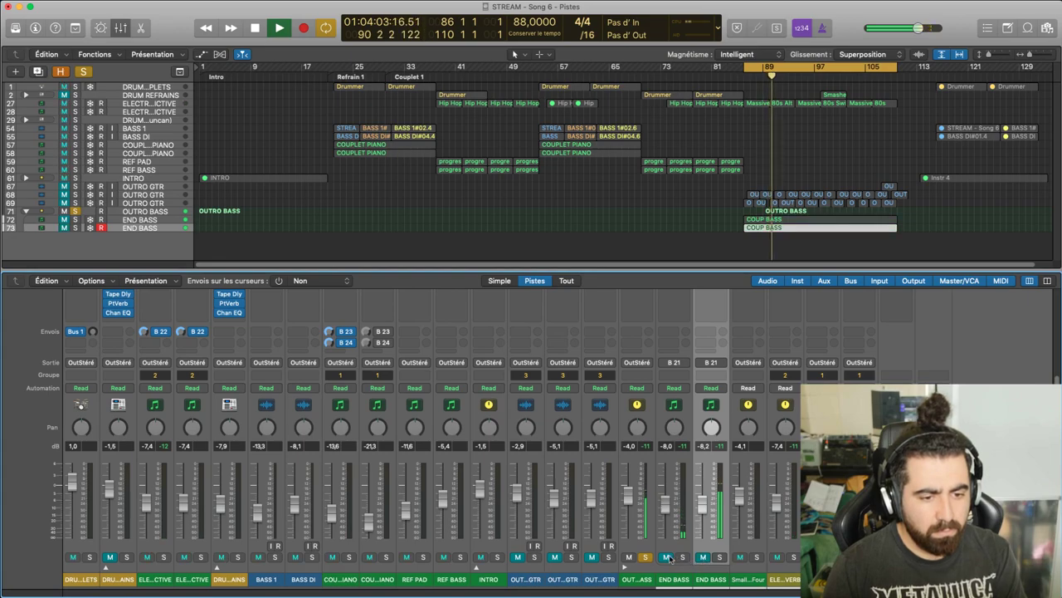
click(703, 558)
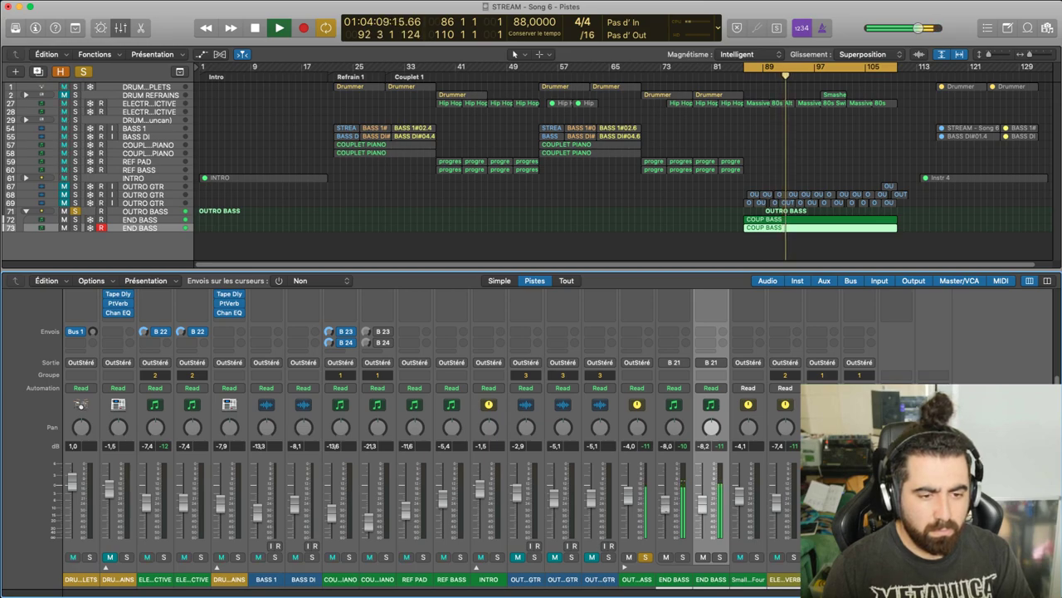
click(645, 556)
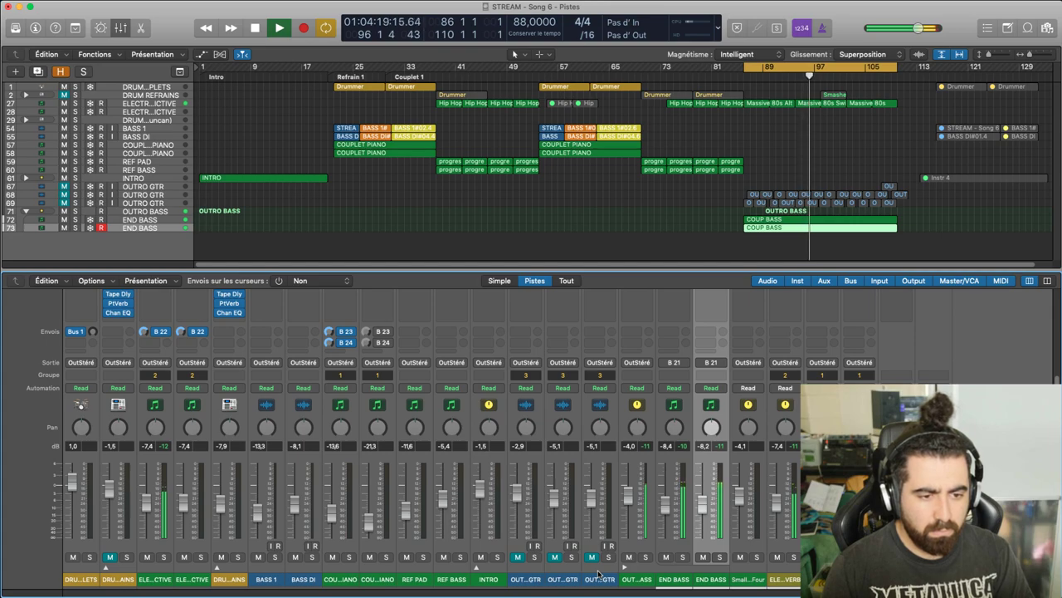
Listen to the kick piece in the electro drum track's Addictive Drums 2 with playback stopped, and close the plug-in window
scroll(176, 520, up, 5)
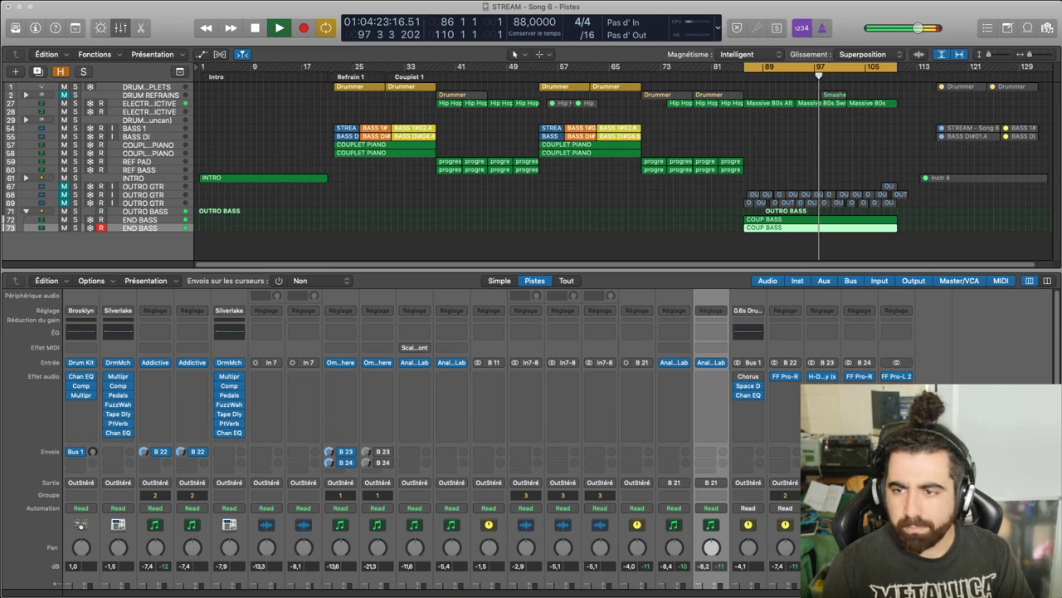
drag(1061, 89, 1027, 91)
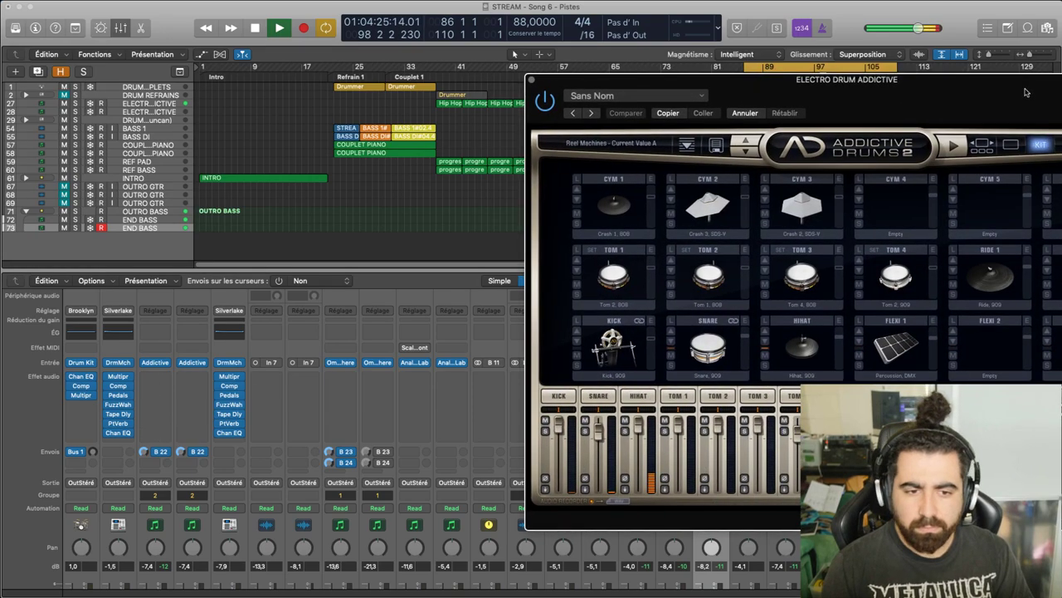
key(space)
click(634, 343)
click(634, 343)
click(634, 342)
click(634, 343)
click(634, 343)
click(612, 345)
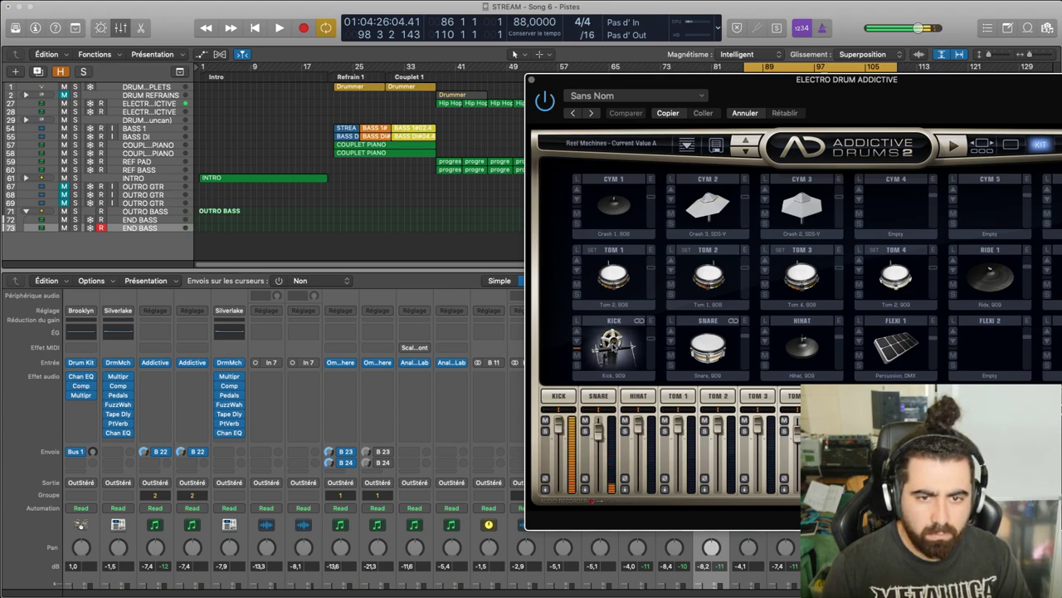
click(614, 347)
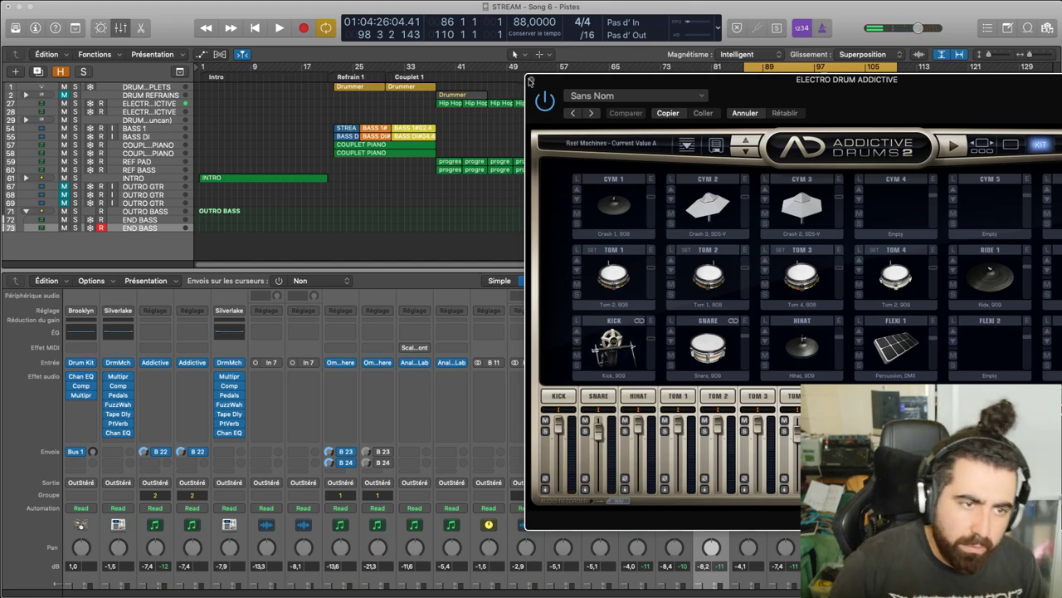
click(530, 81)
Play the outro with Addictive Drums 2 open, compare it with OUTRO BASS muted and unmuted, and close the plug-in
key(space)
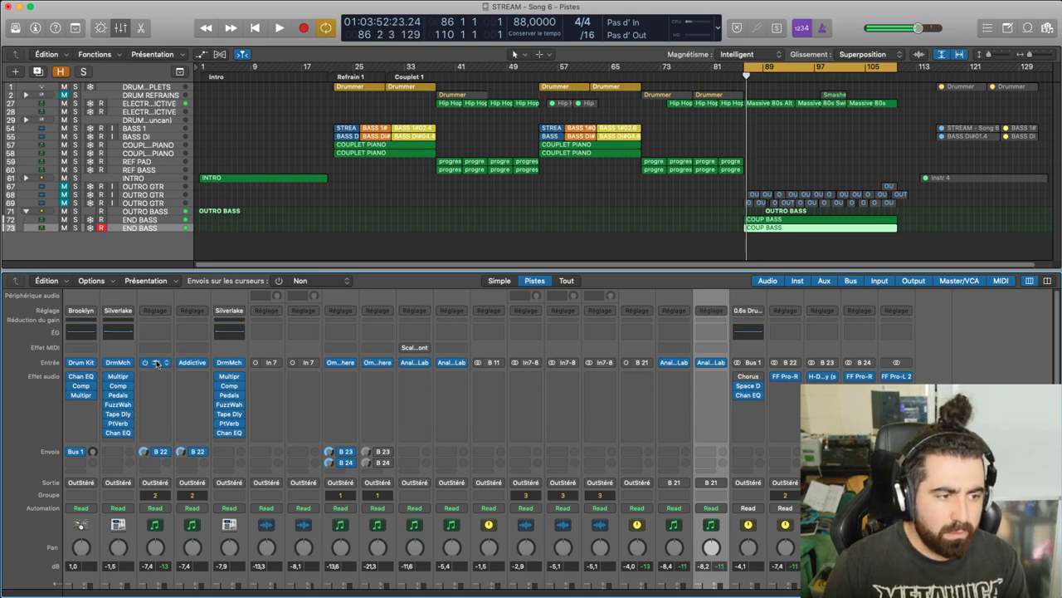
click(157, 363)
drag(795, 81, 413, 53)
key(space)
scroll(673, 565, down, 5)
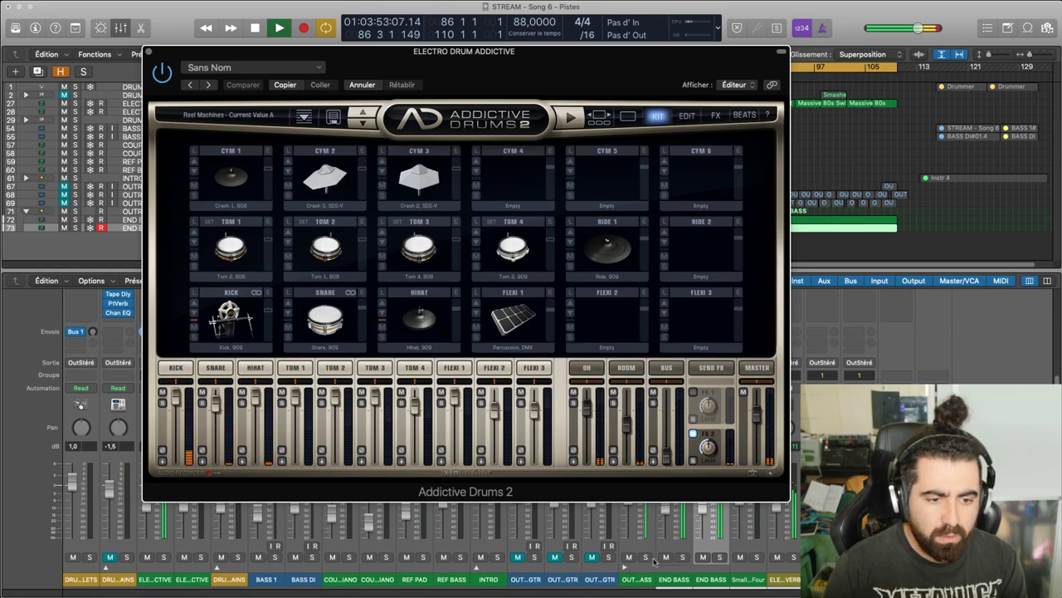
click(630, 558)
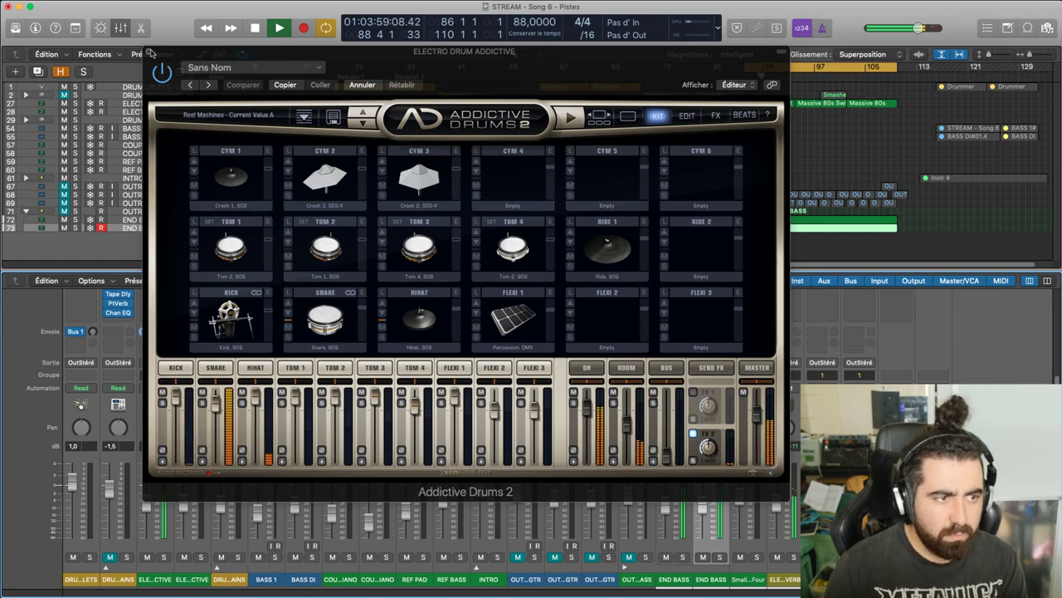
click(155, 56)
click(630, 557)
click(666, 558)
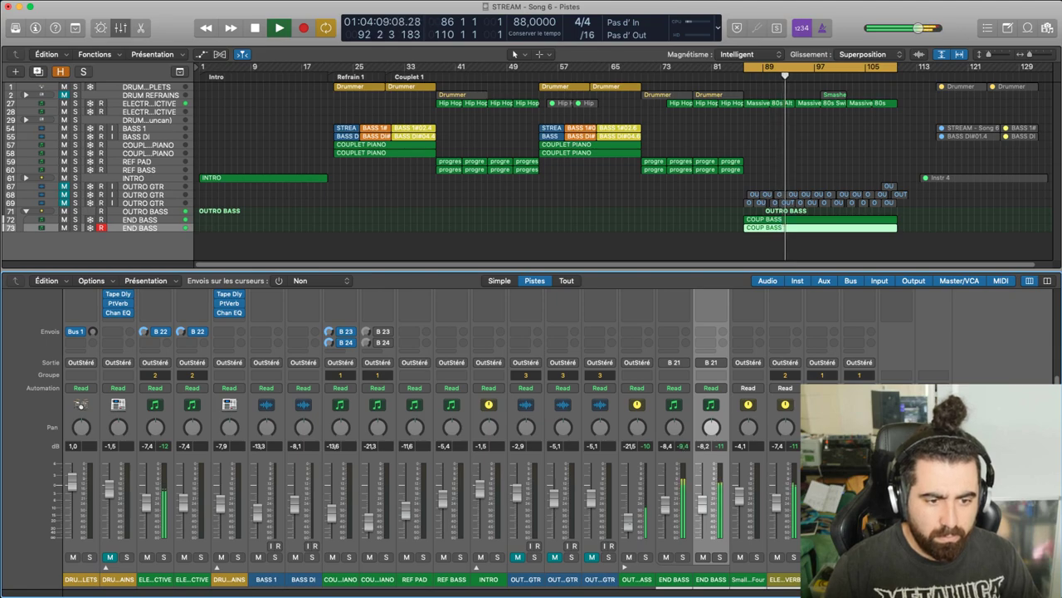
Reopen Addictive Drums 2 on the electro drum track, solo the kick and overhead channels to check the kick, and close it
scroll(158, 381, up, 3)
click(156, 363)
click(161, 403)
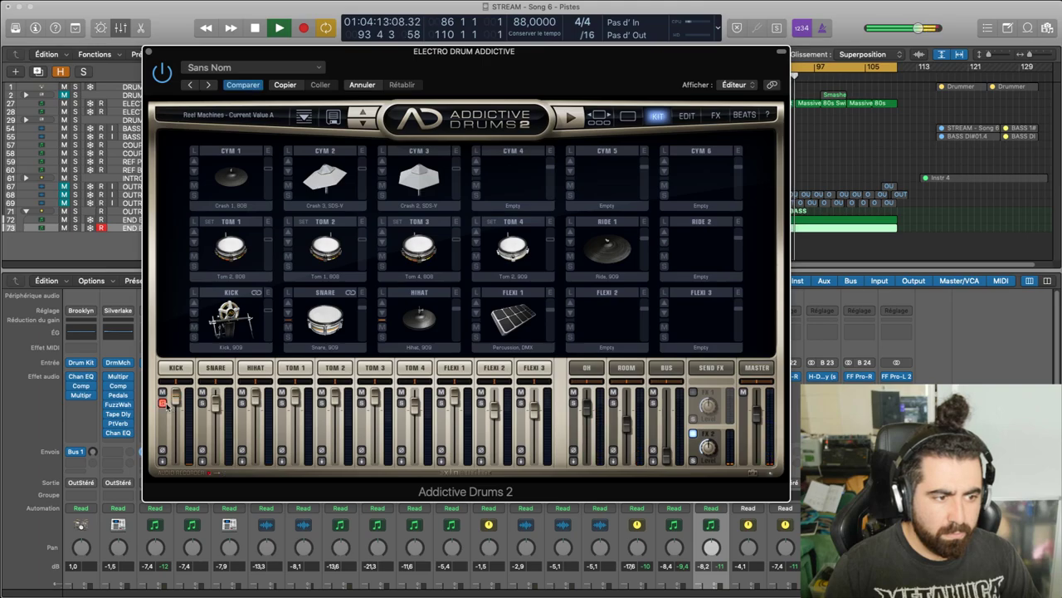
click(573, 402)
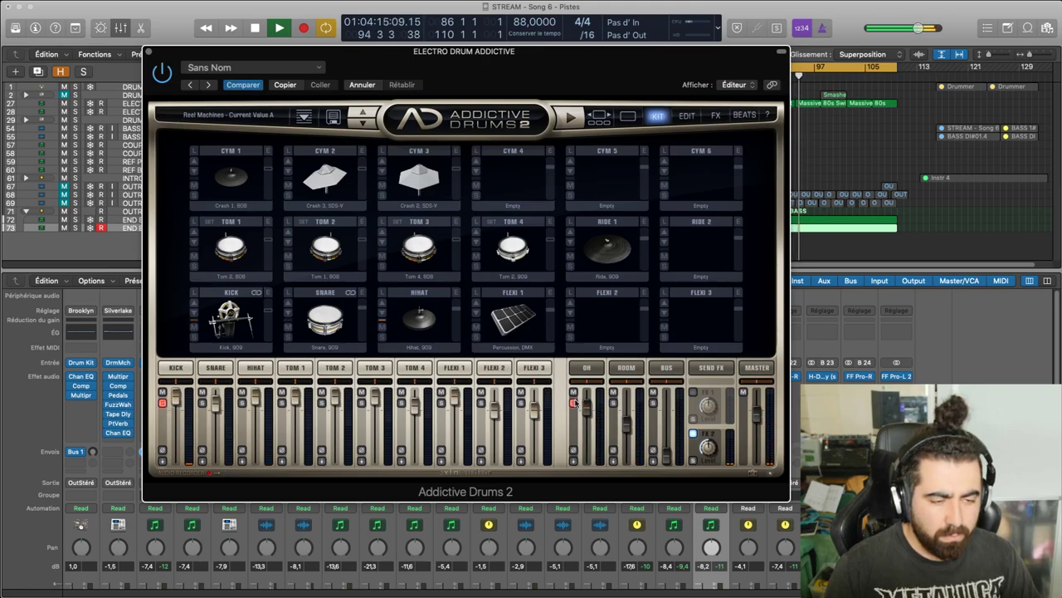
click(613, 402)
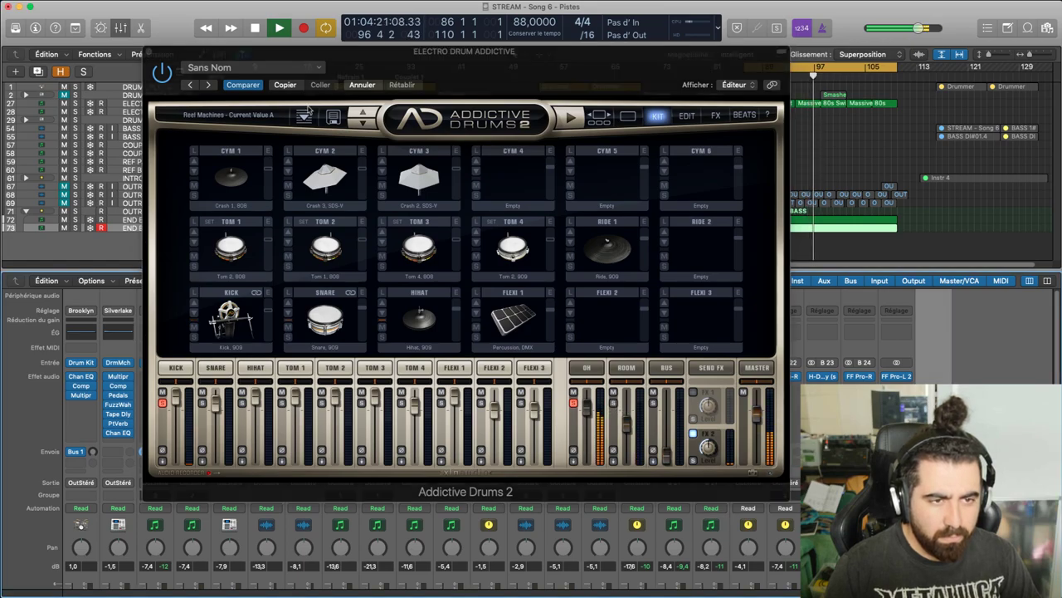
key(super+w)
Raise the OUTRO BASS fader to about -6.6 dB
scroll(637, 521, down, 5)
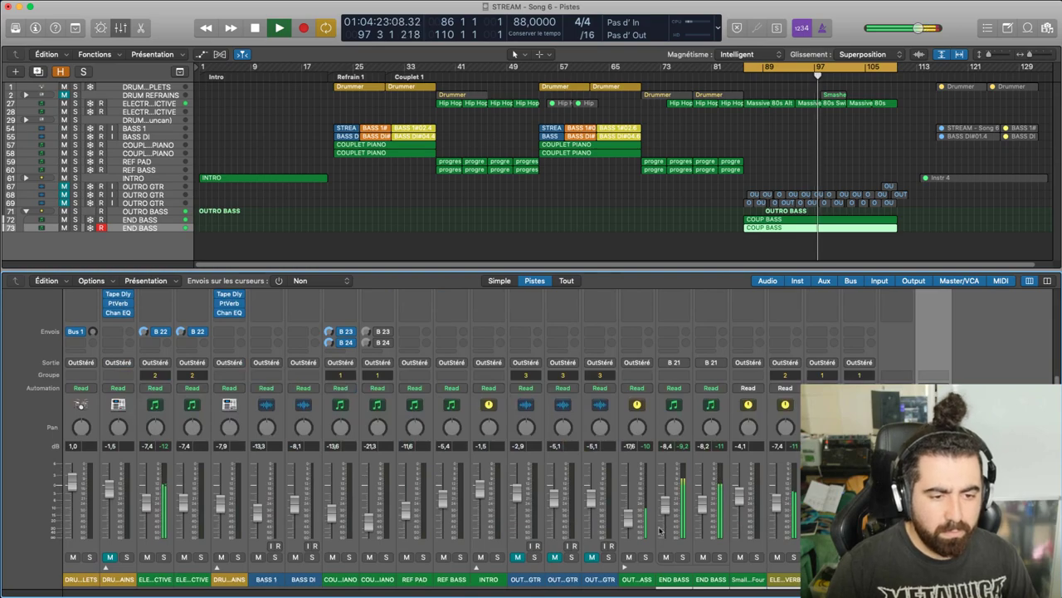
drag(631, 520, 628, 489)
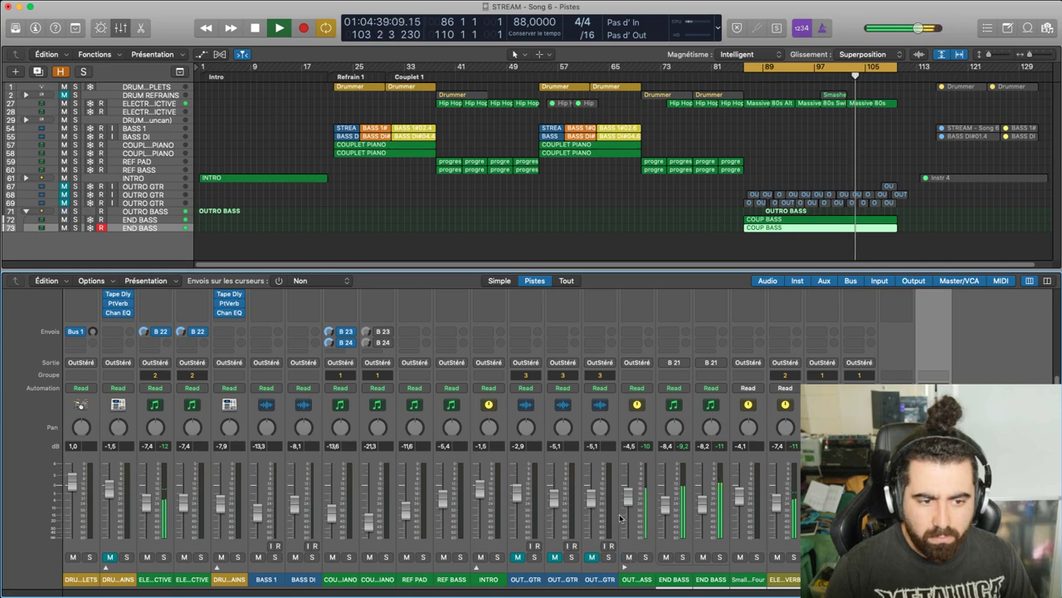
drag(628, 496, 628, 500)
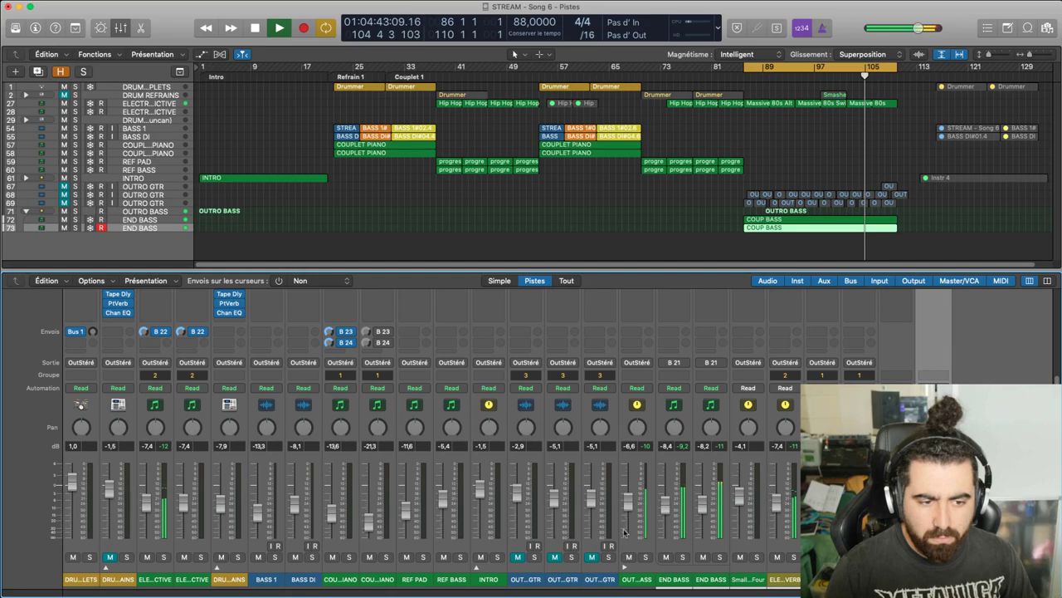
Unmute the OUTRO GTR group and balance its faders at -2.7, -4.9 and -4.9 dB, muting the electro drums while adjusting
click(591, 559)
click(599, 579)
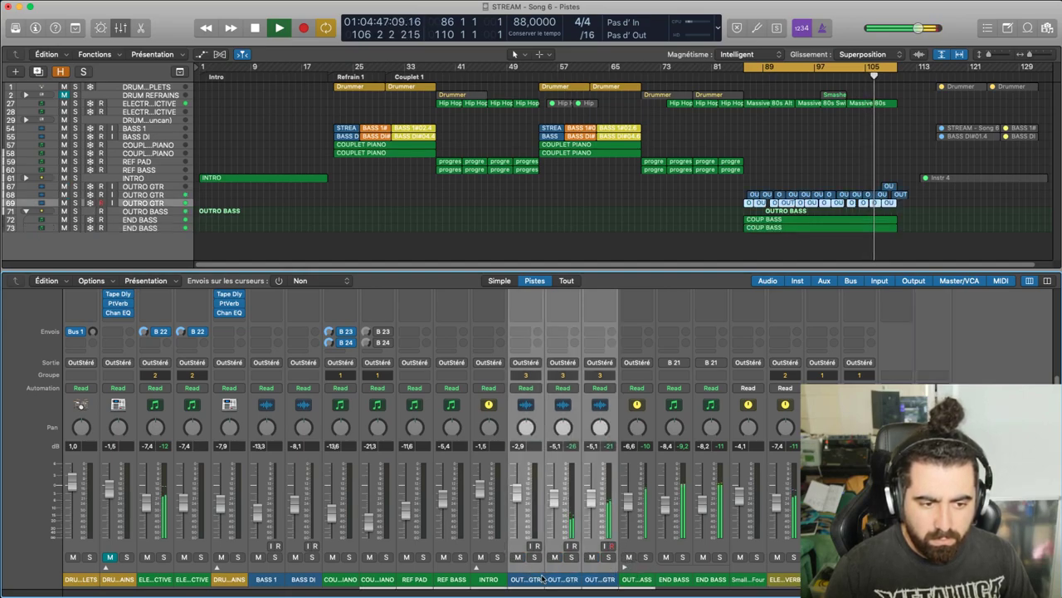
click(147, 557)
click(639, 577)
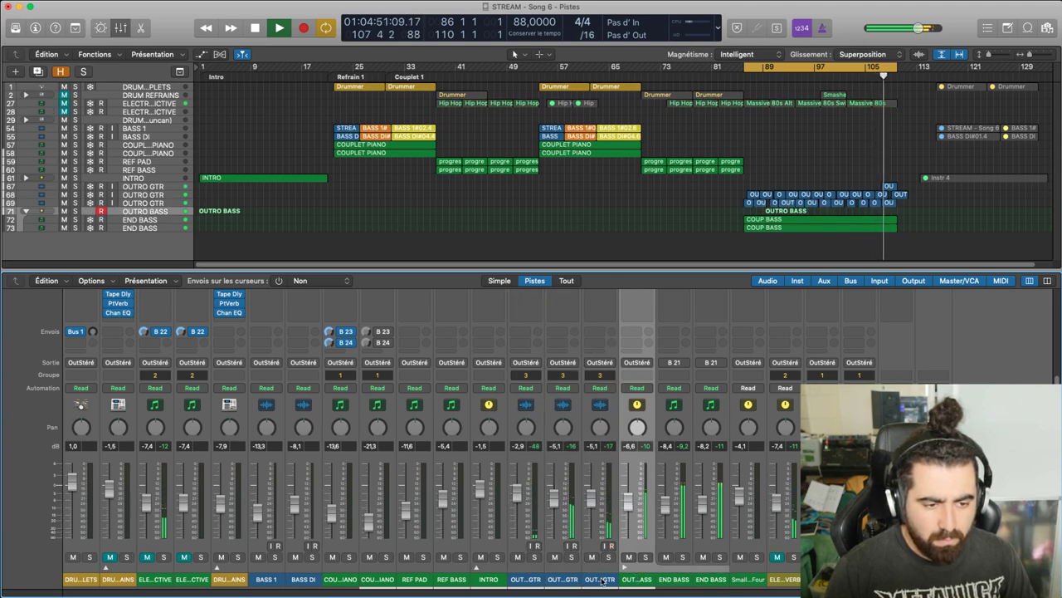
click(602, 579)
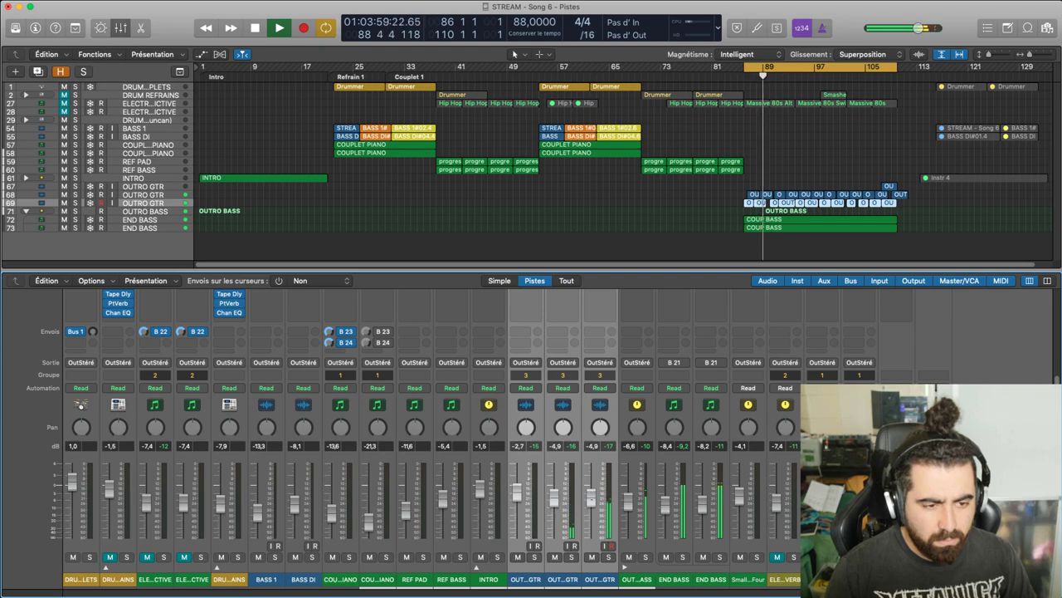
click(147, 556)
Check the drum channel levels in the electro drum track's Addictive Drums 2 during playback and close the plug-in
scroll(160, 349, up, 5)
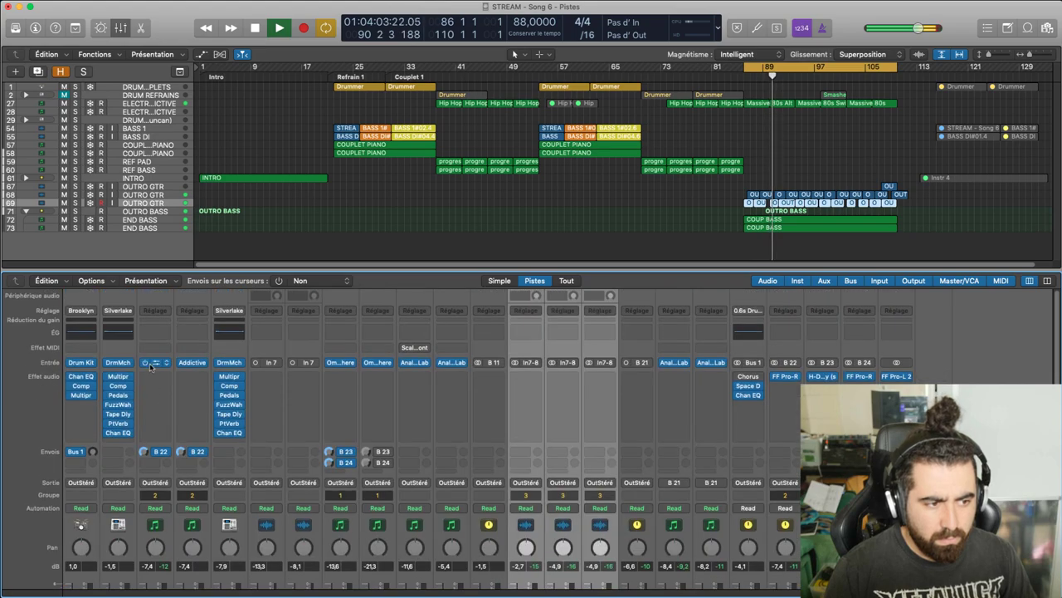
click(155, 370)
click(157, 365)
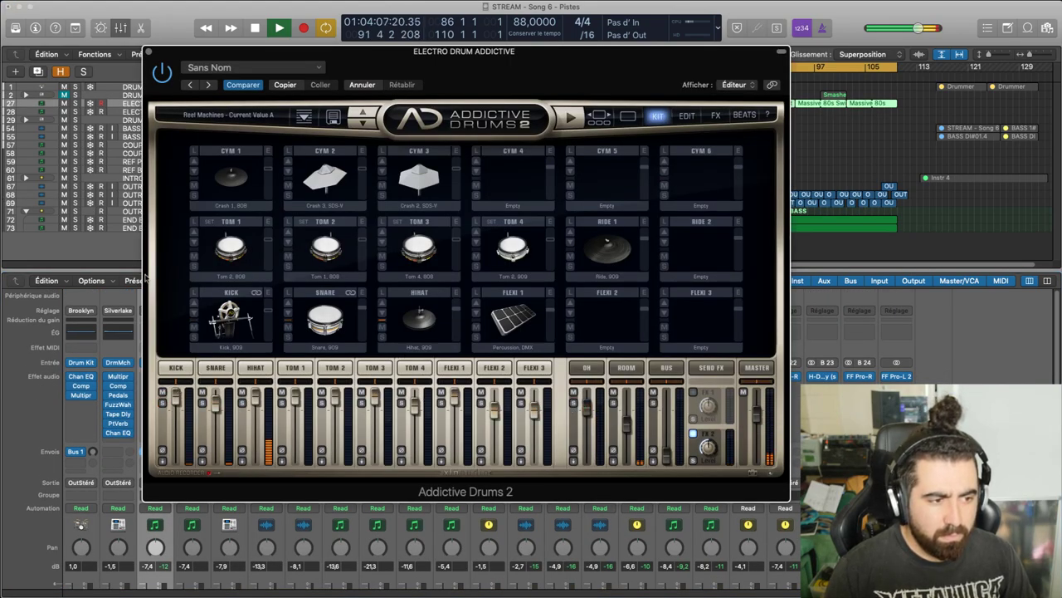
click(150, 52)
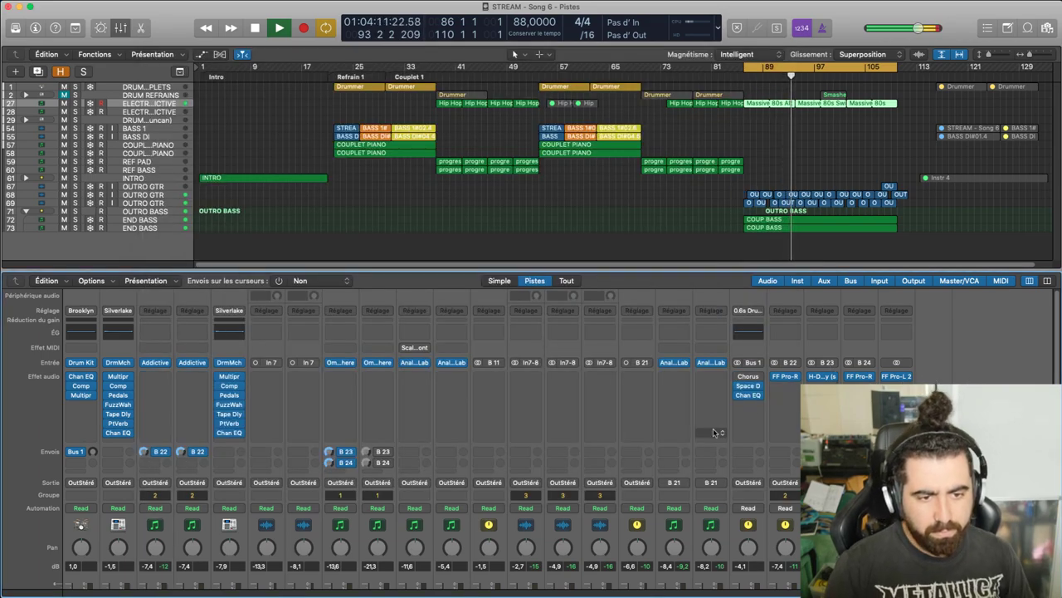
Mute the OUTRO GTR group while the outro plays
scroll(678, 417, down, 2)
scroll(678, 417, down, 2)
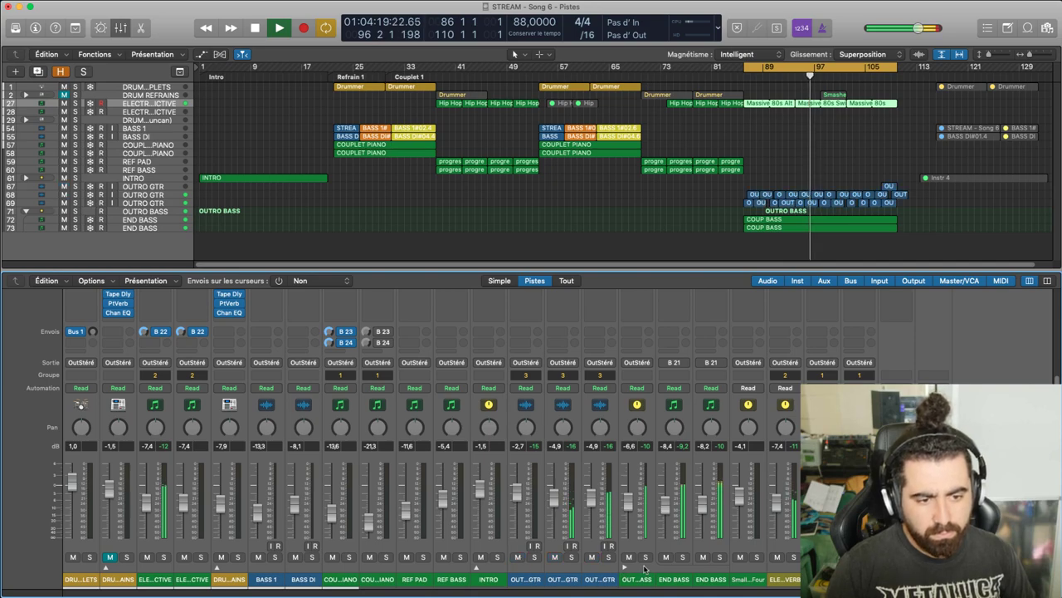
click(518, 557)
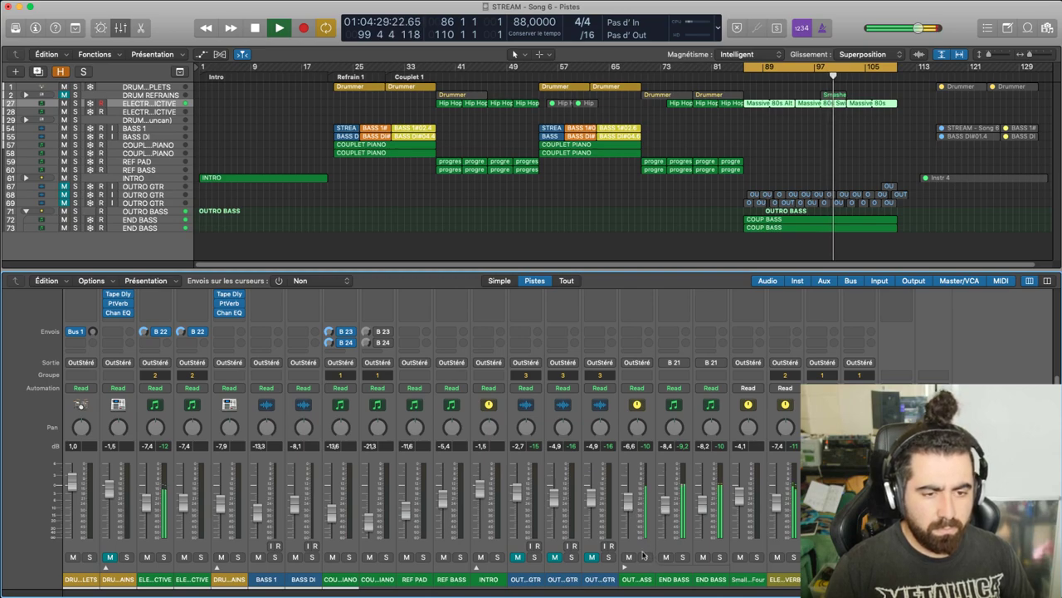
Copy the lower END BASS track's COUP BASS region onto the REF BASS track at the start of the outro and play it
click(147, 228)
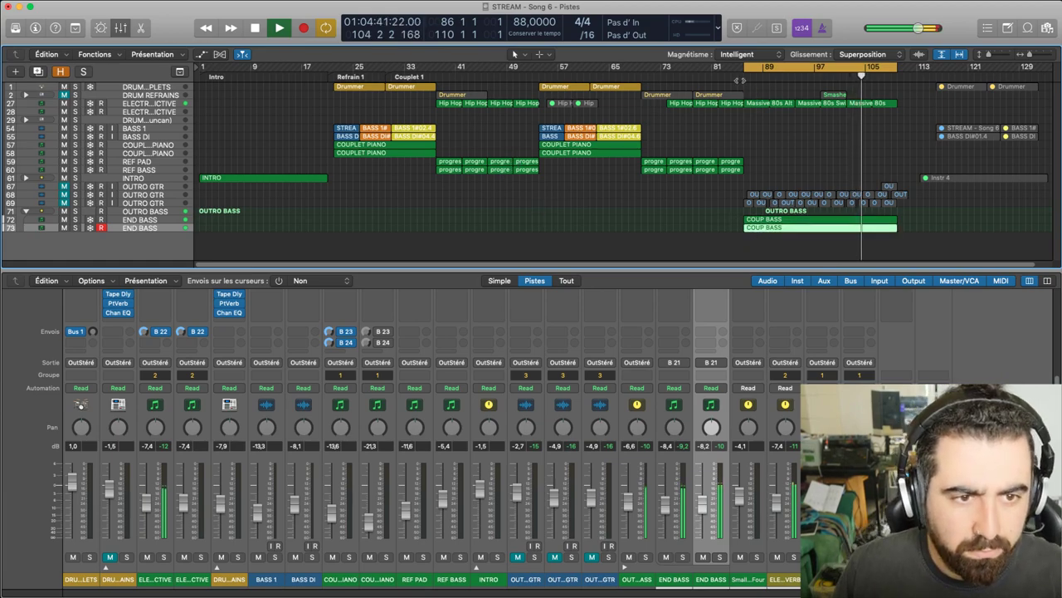
click(742, 79)
click(766, 167)
key(super+v)
drag(770, 231, 770, 173)
key(space)
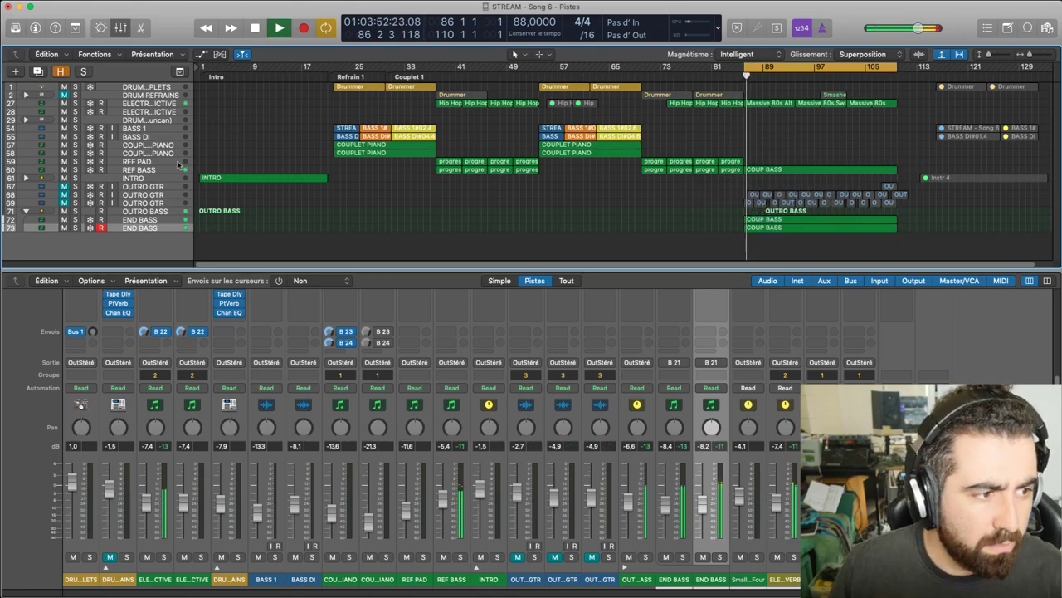
Undo the COUP BASS copy on the REF BASS track and place a pasted MIDI region there from bar 86 instead
key(space)
click(442, 170)
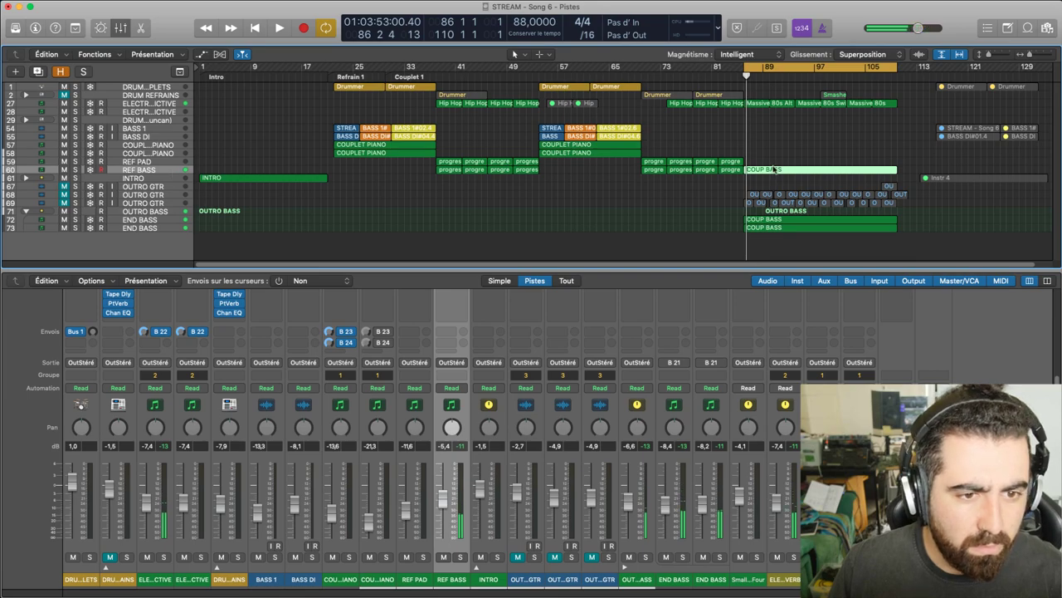
double_click(774, 170)
key(super+z)
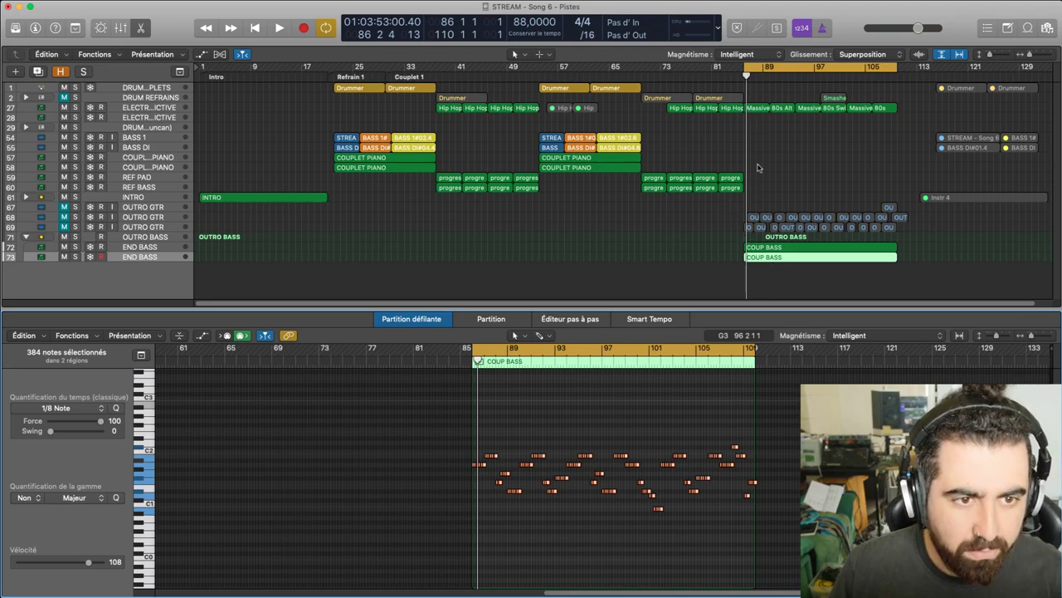
click(743, 76)
key(super+v)
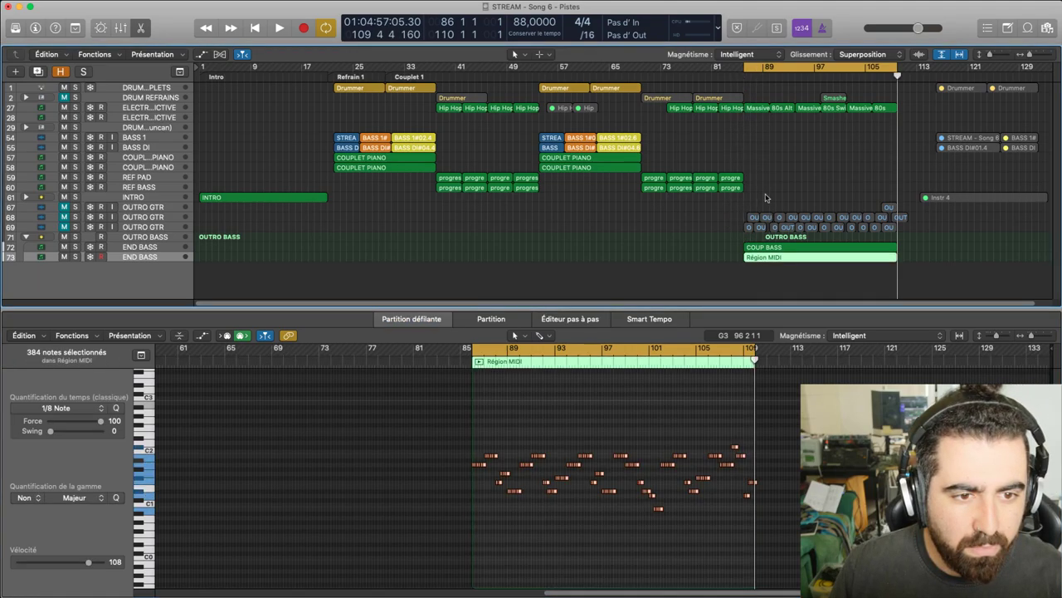
drag(774, 260, 739, 189)
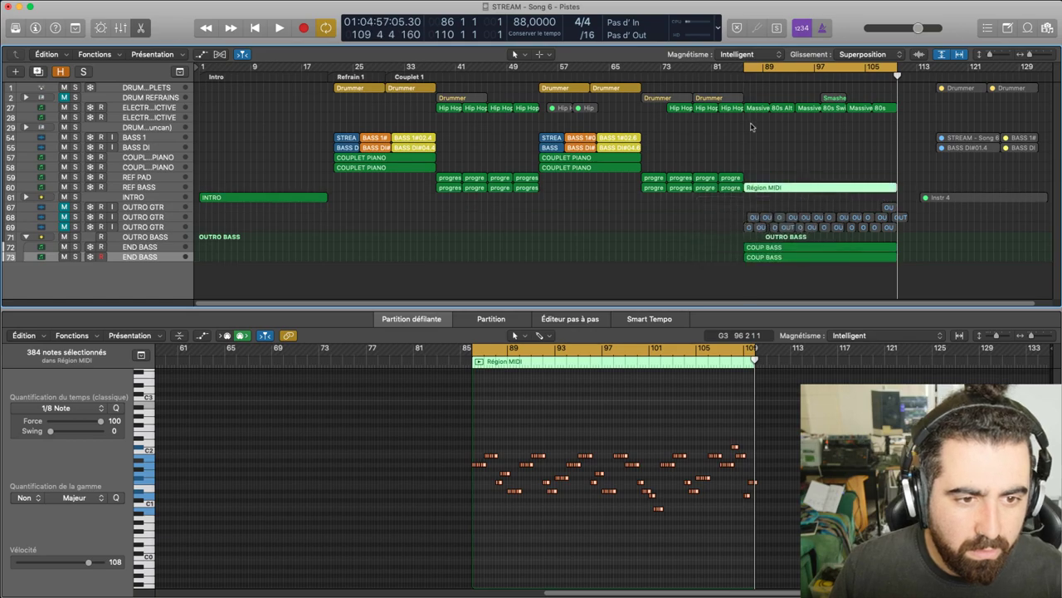
Solo the REF BASS track and transpose all notes of its outro region down one octave, playing the result
key(space)
key(ctrl+s)
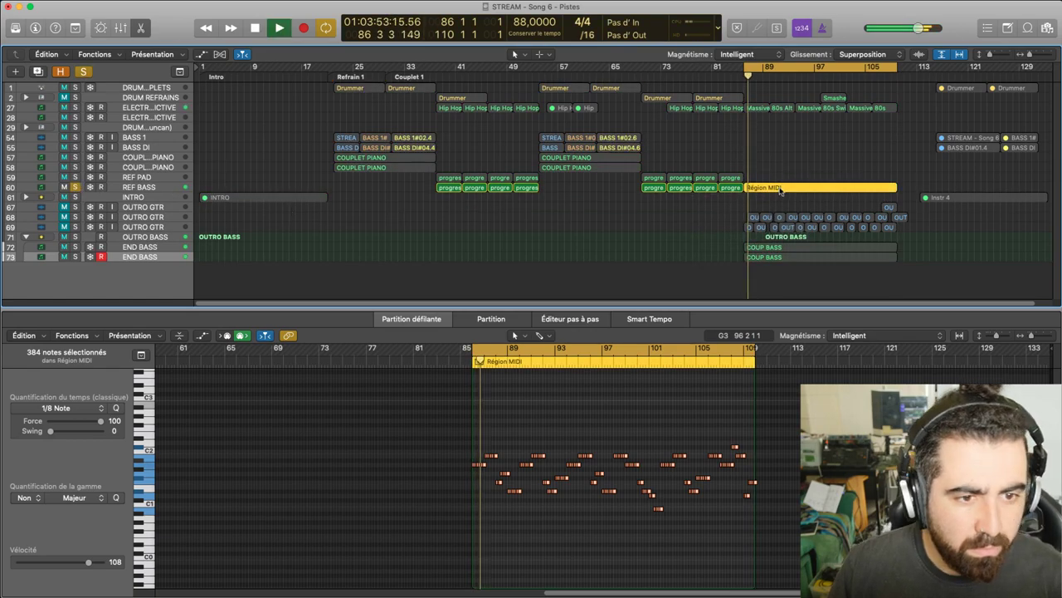
key(space)
key(e)
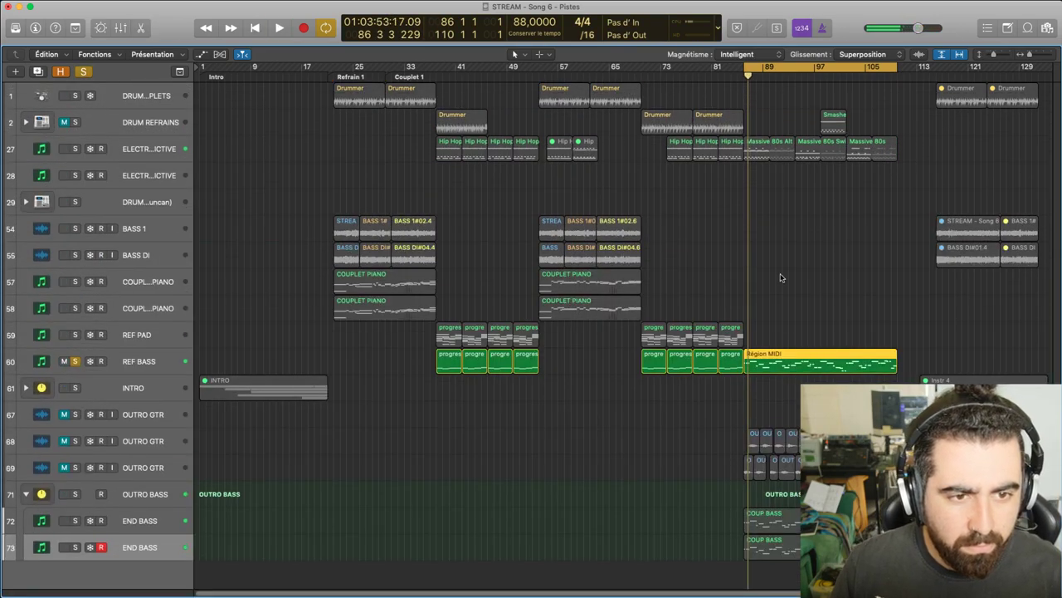
key(e)
drag(794, 545, 415, 416)
scroll(507, 423, down, 3)
drag(512, 417, 510, 470)
key(space)
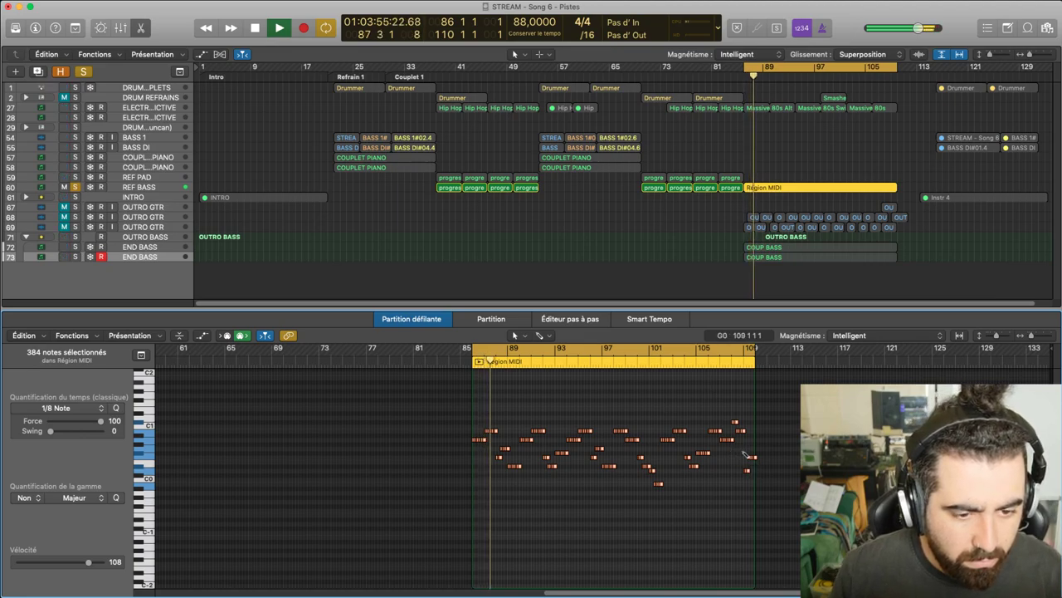
Unsolo the REF BASS track and compare the outro with both END BASS tracks muted and unmuted
key(z)
key(z)
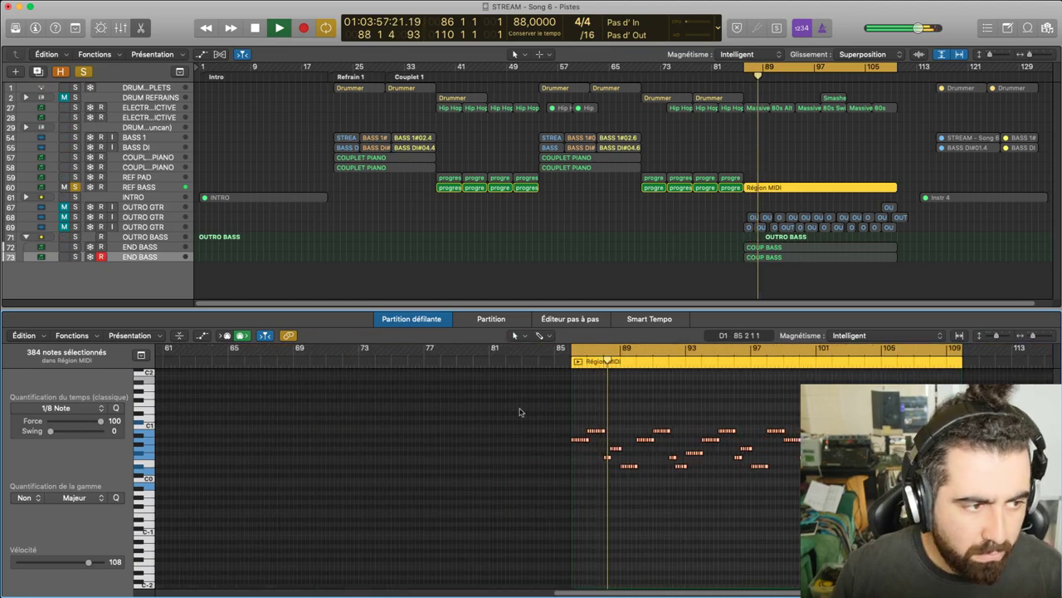
click(74, 186)
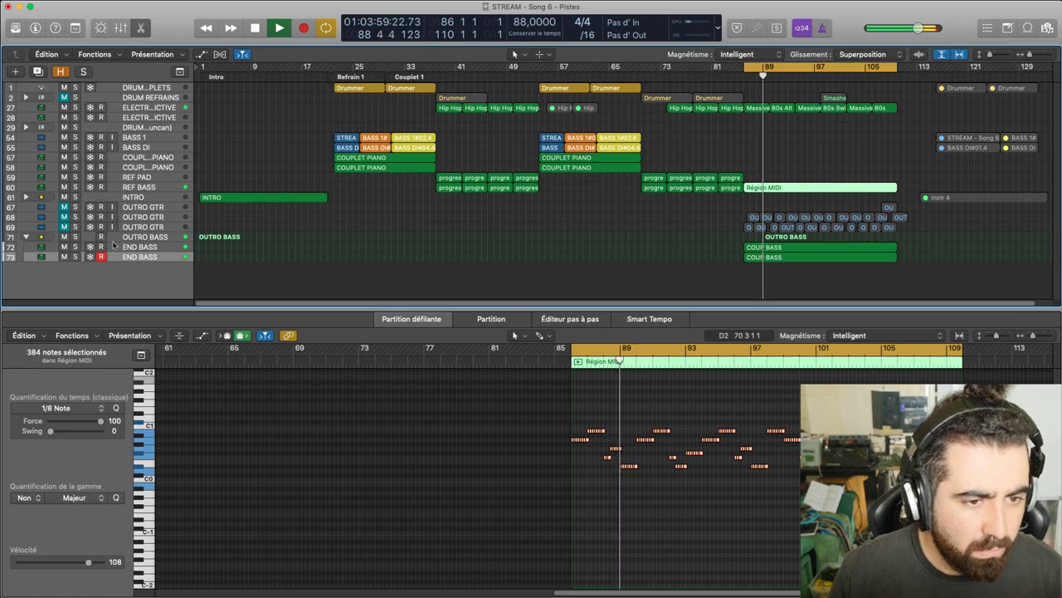
click(64, 247)
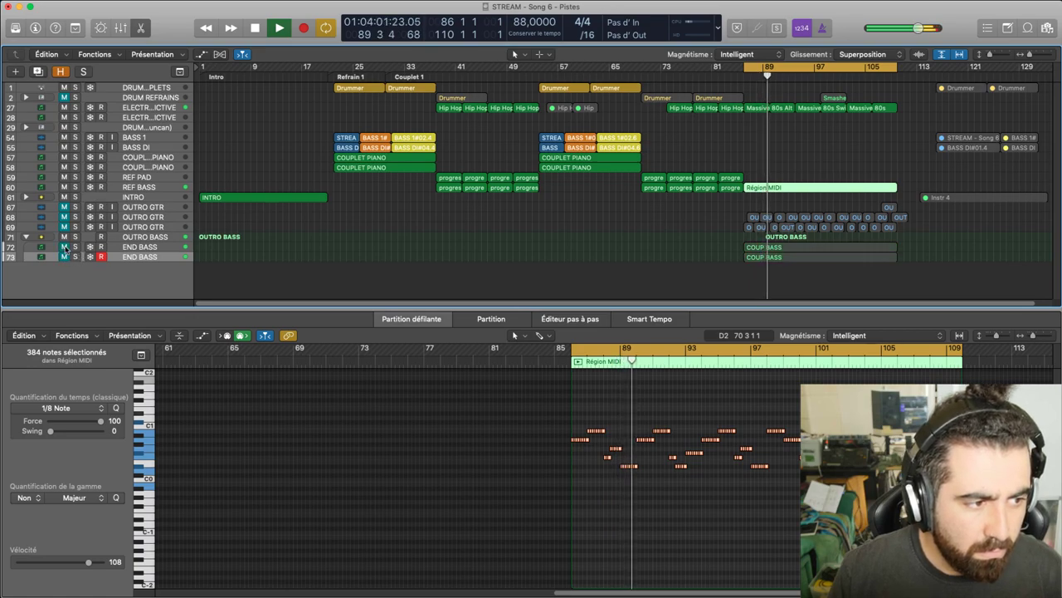
click(65, 247)
click(65, 257)
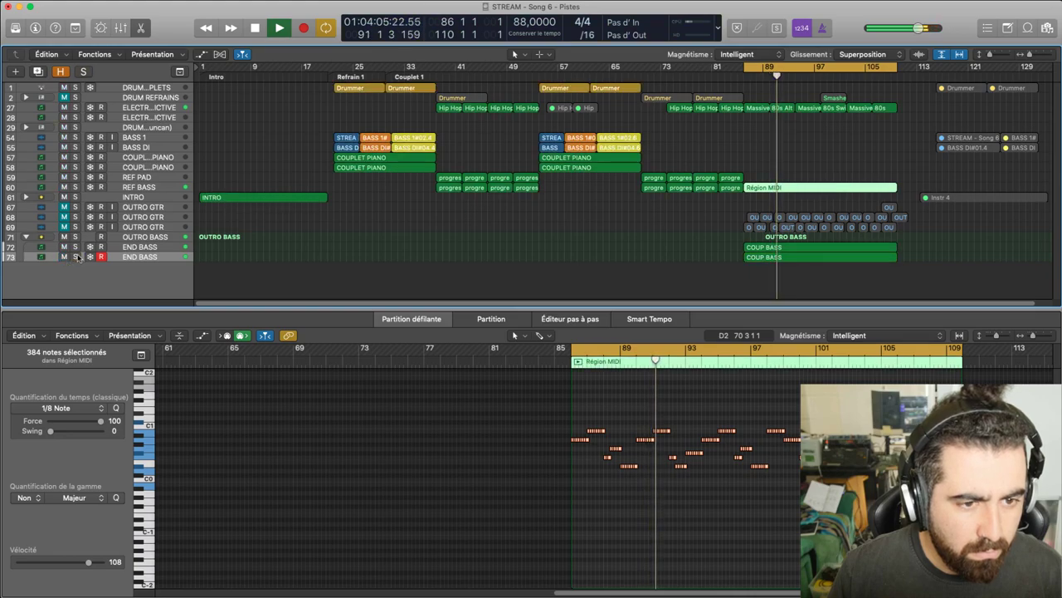
click(95, 198)
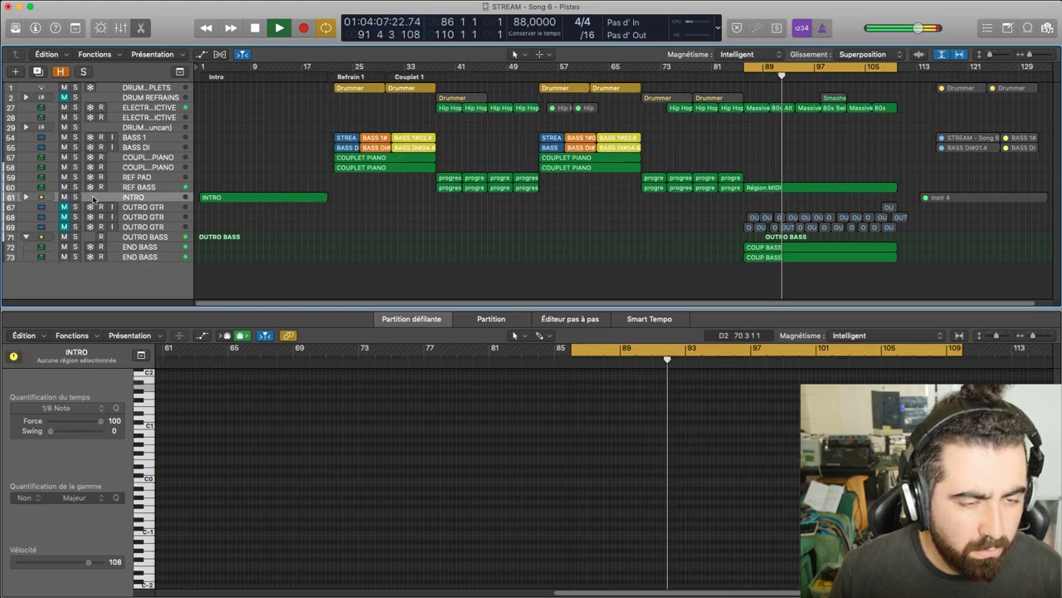
click(26, 197)
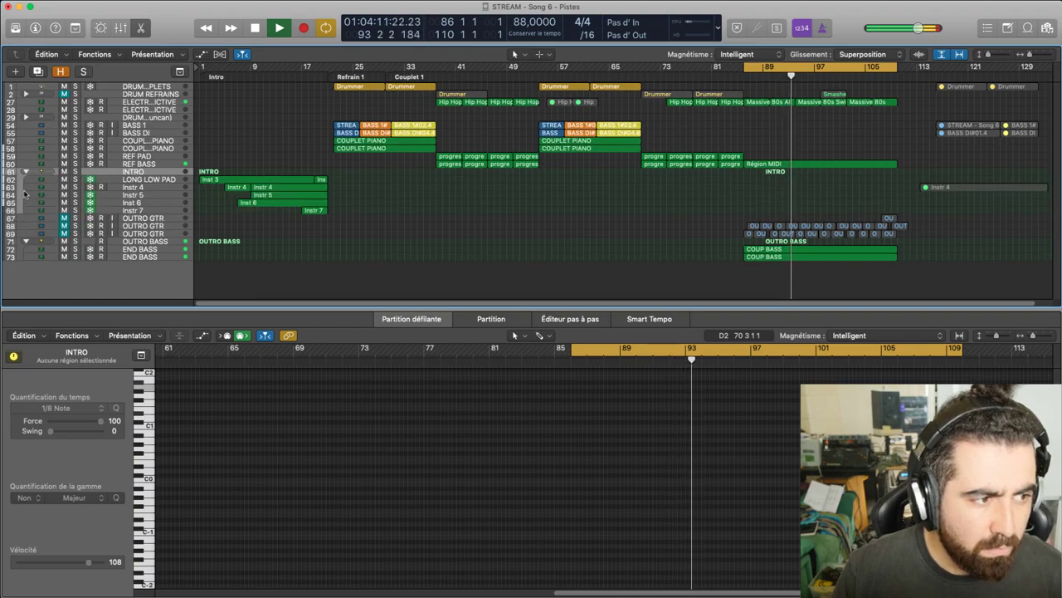
click(27, 172)
Duplicate the REF BASS track with its settings and move the outro MIDI region onto the duplicate
click(28, 186)
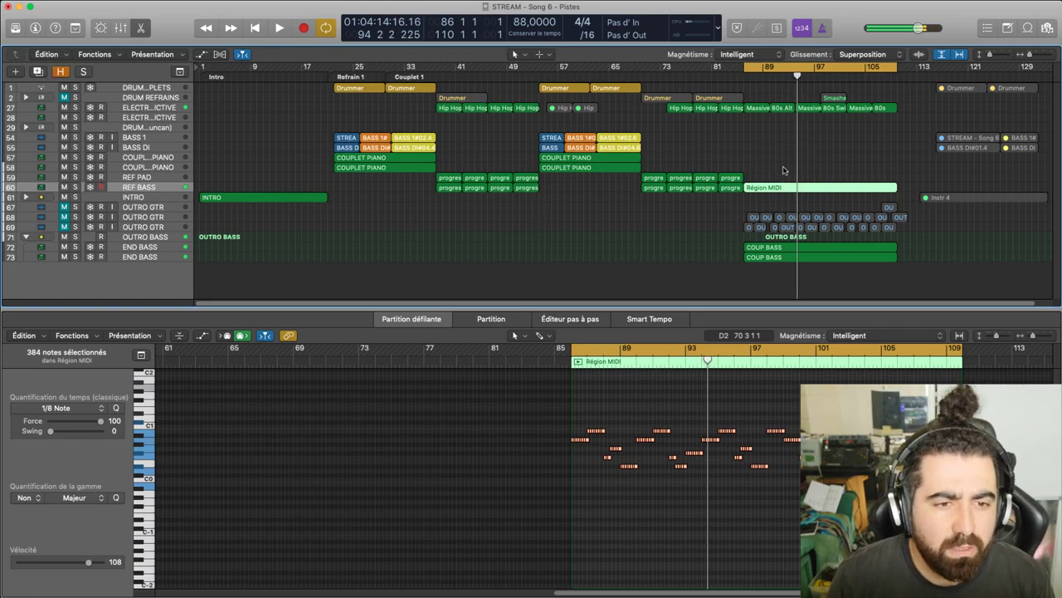
key(super+d)
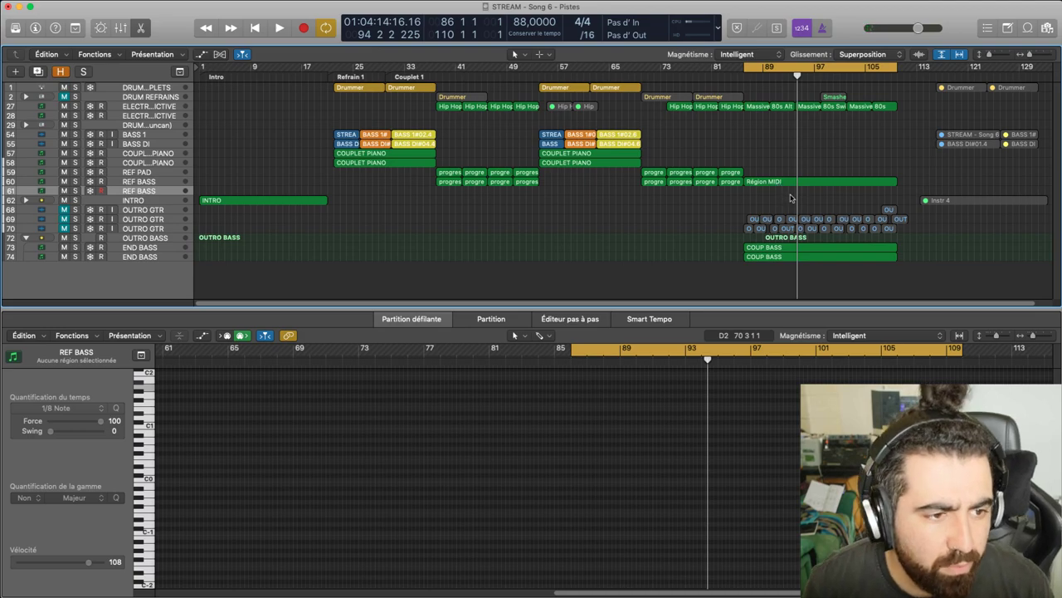
drag(780, 185, 780, 194)
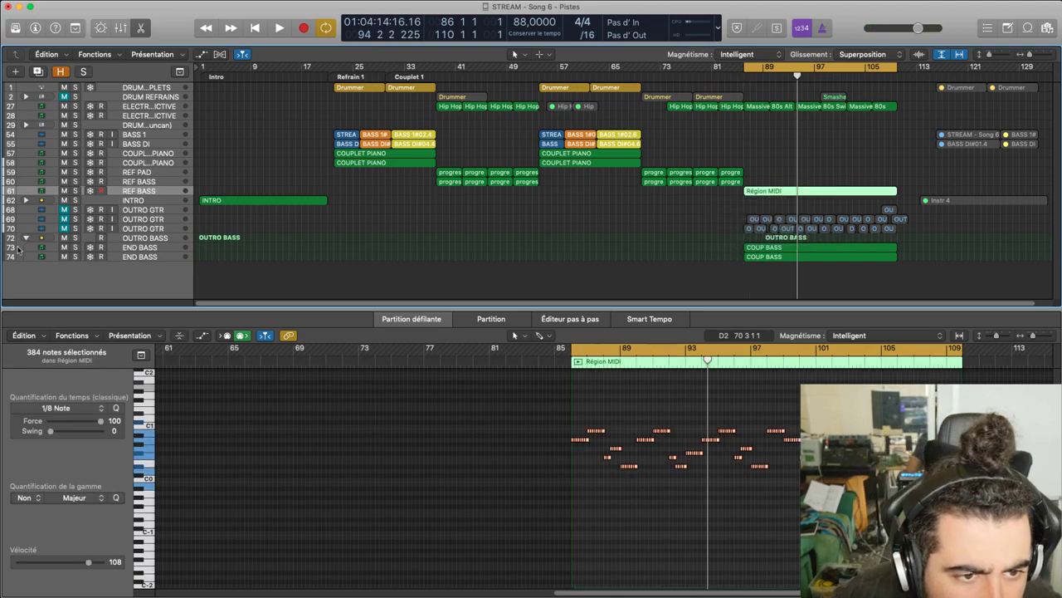
Play the outro from bar 86 with the OUTRO BASS stack muted and show the mixer
key(shift+space)
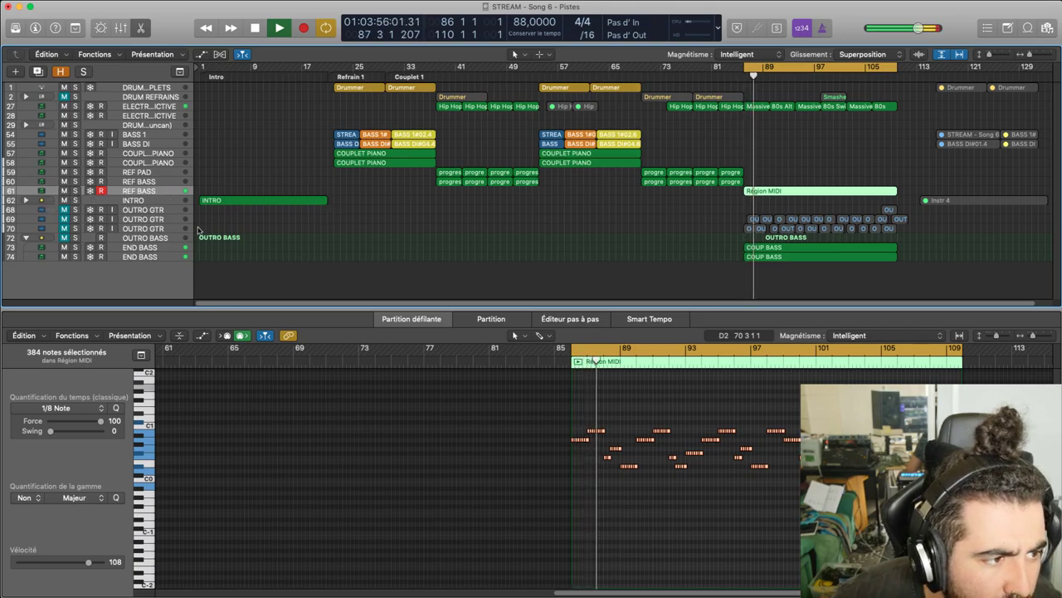
key(space)
key(x)
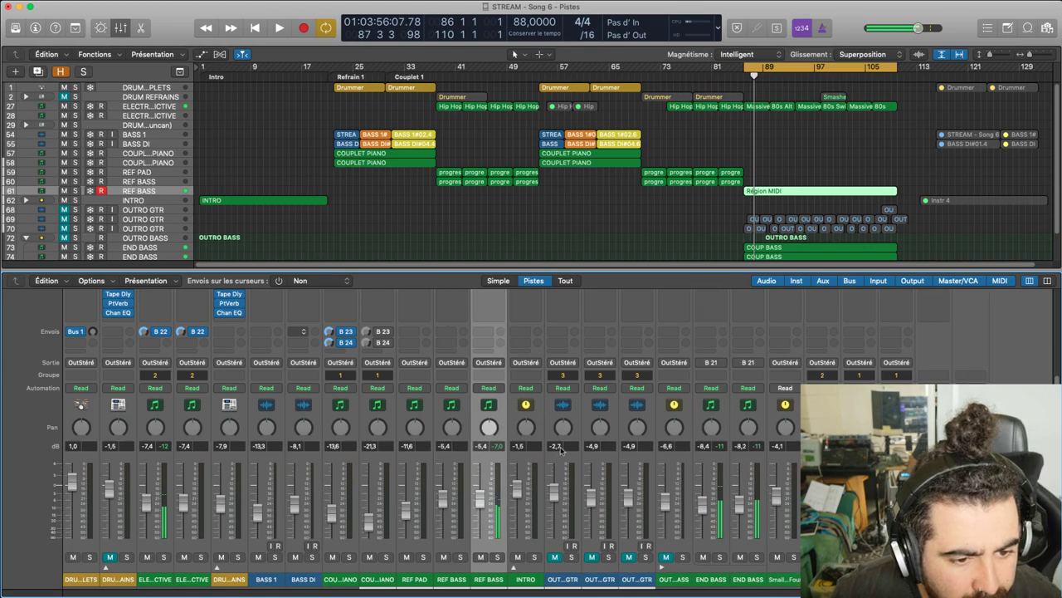
key(shift+space)
scroll(473, 448, up, 5)
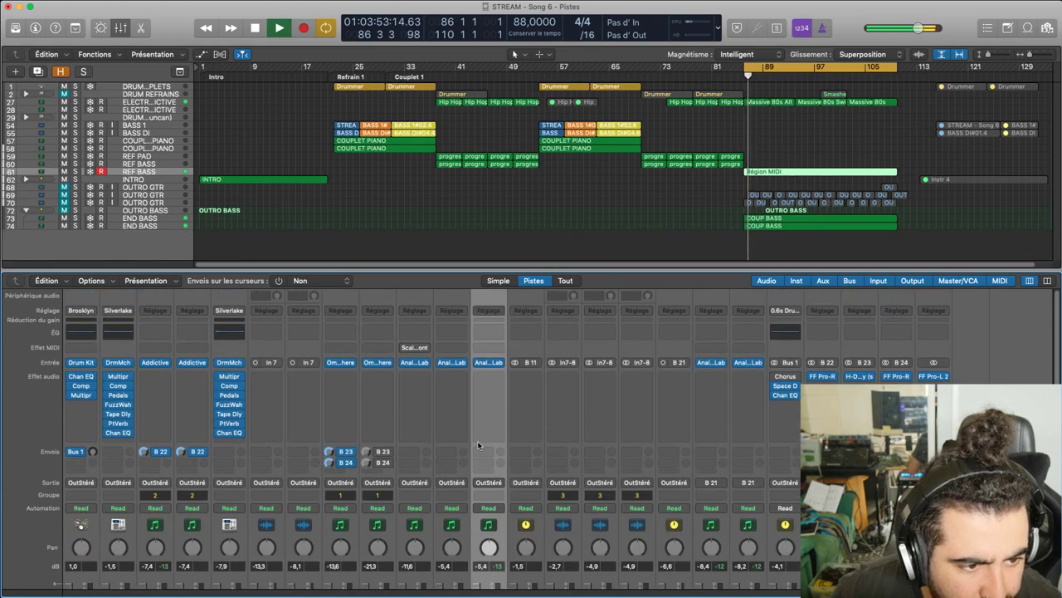
scroll(483, 407, down, 5)
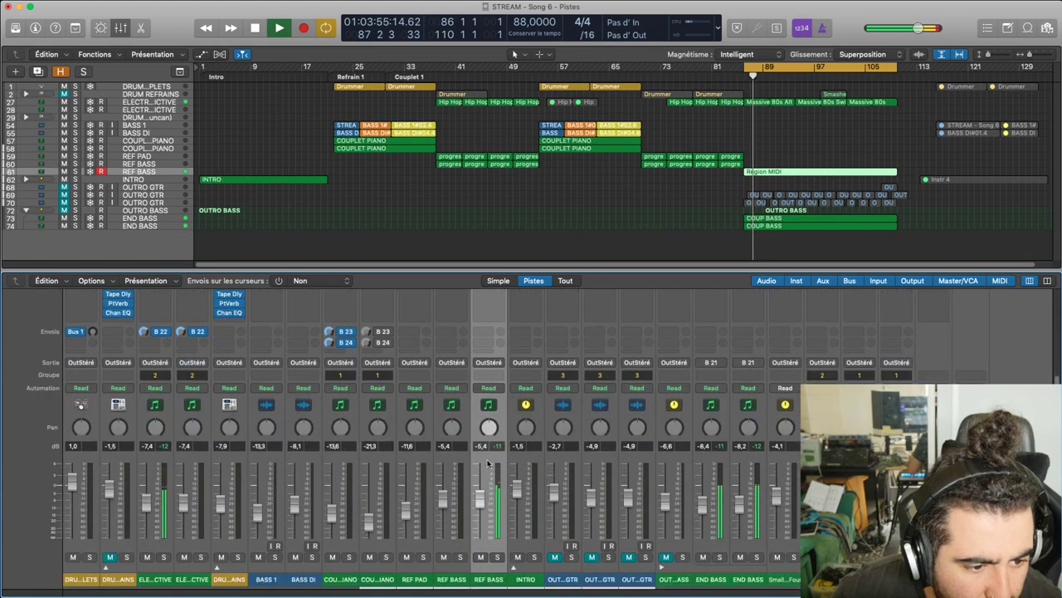
scroll(485, 444, up, 5)
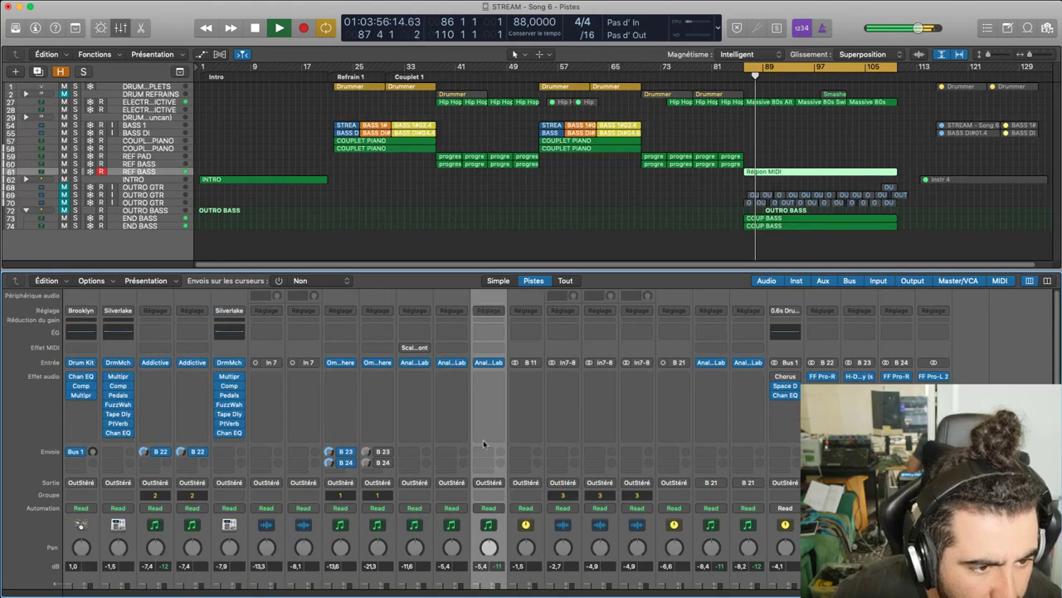
click(491, 363)
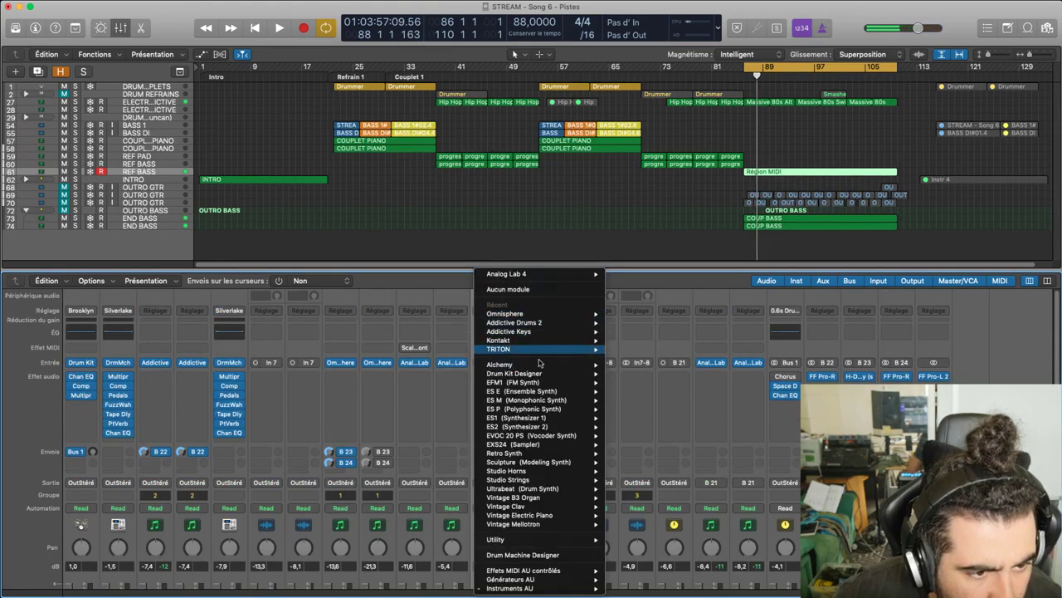
mouse_move(572, 273)
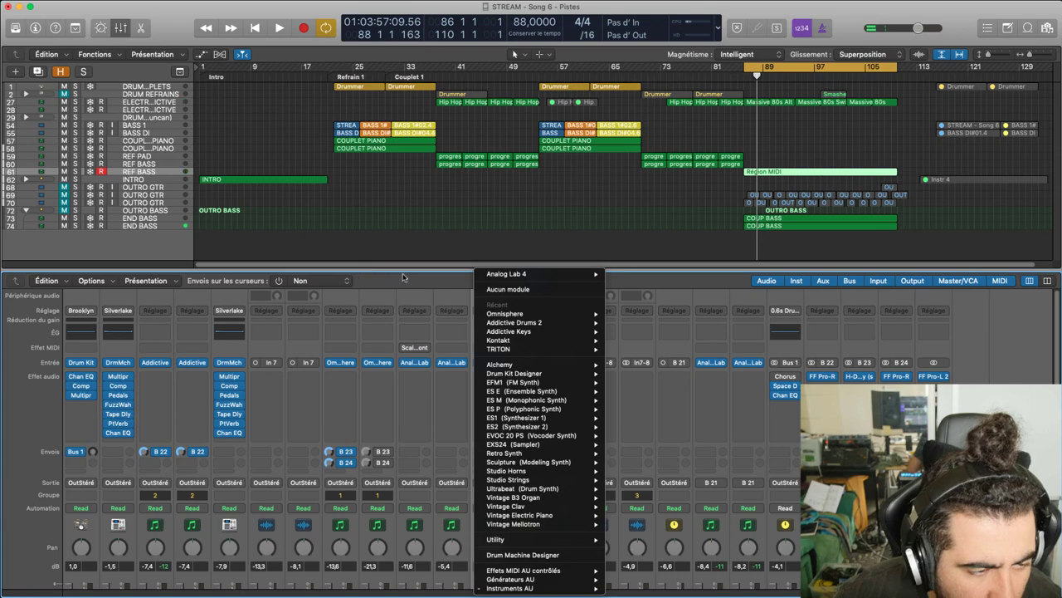
click(405, 283)
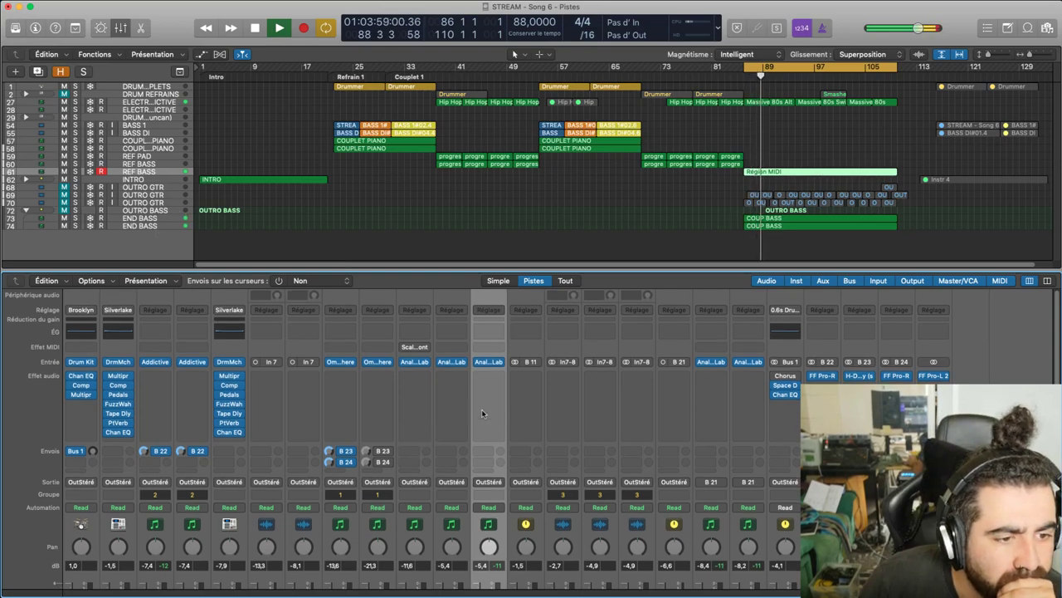
Lower the duplicate REF BASS track to -10.0 dB and unmute the OUTRO BASS stack during playback
scroll(399, 437, down, 5)
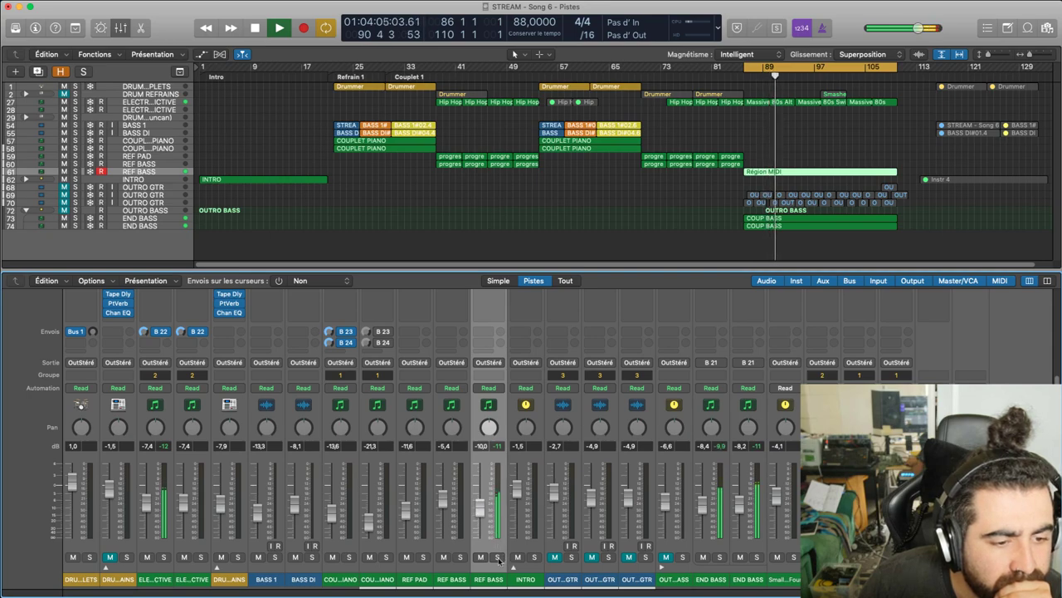
click(757, 557)
click(757, 557)
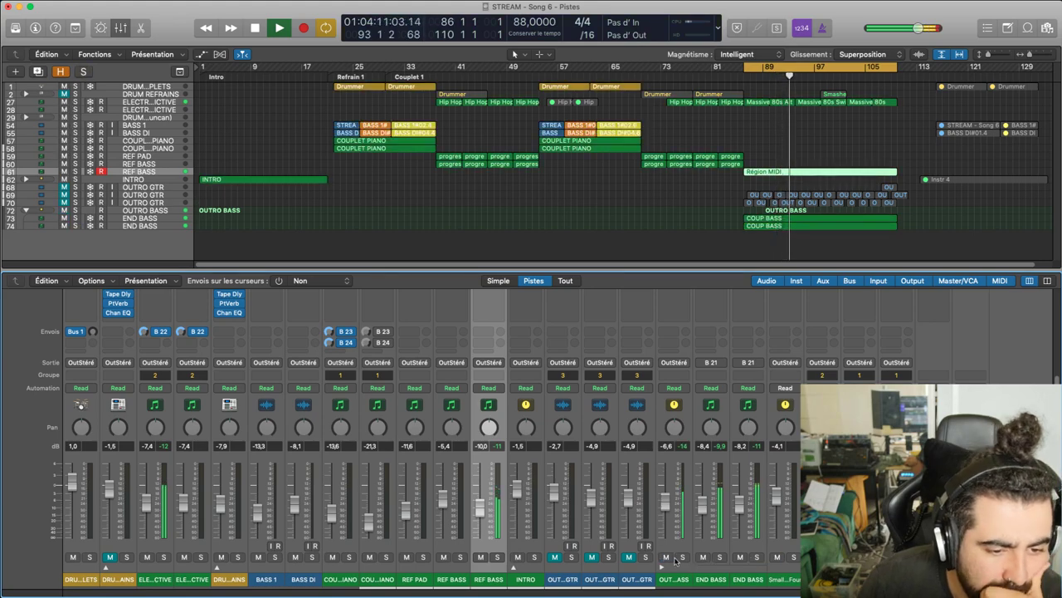
Move the duplicate REF BASS track into the OUTRO BASS stack and listen to both soloed
click(497, 557)
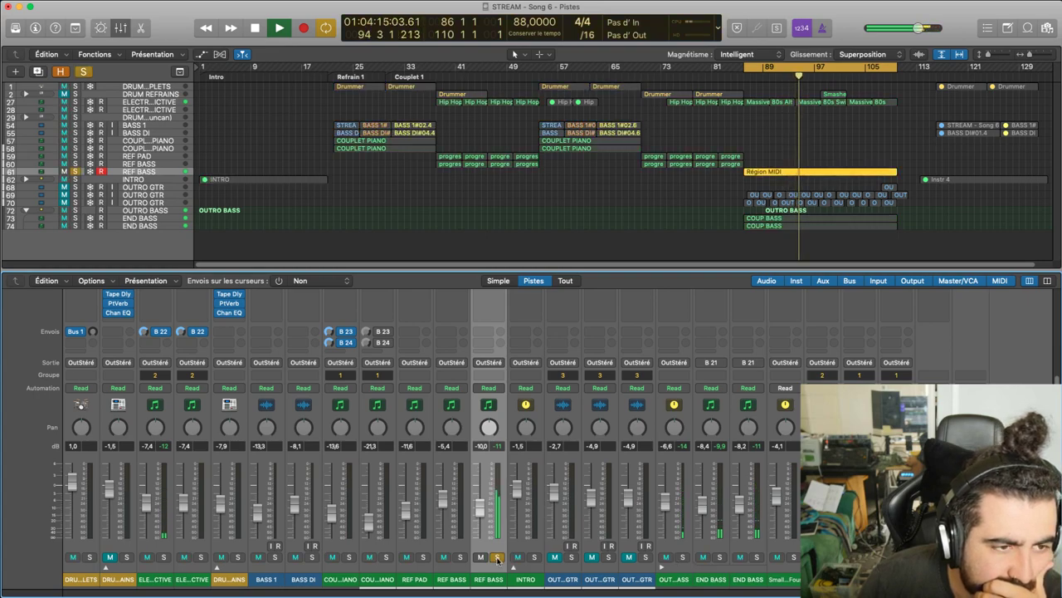
drag(129, 173, 134, 243)
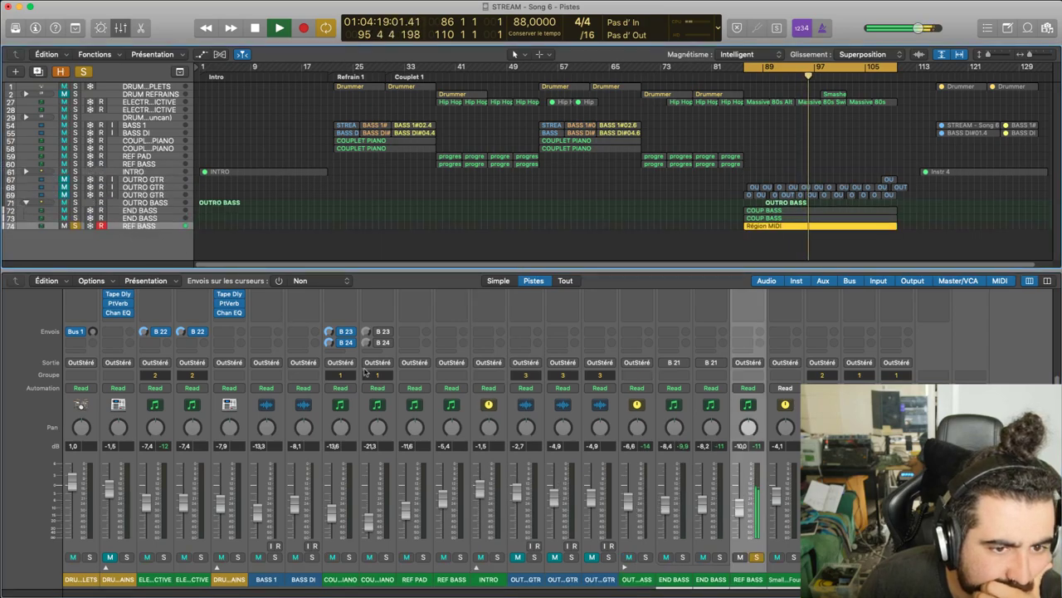
click(757, 557)
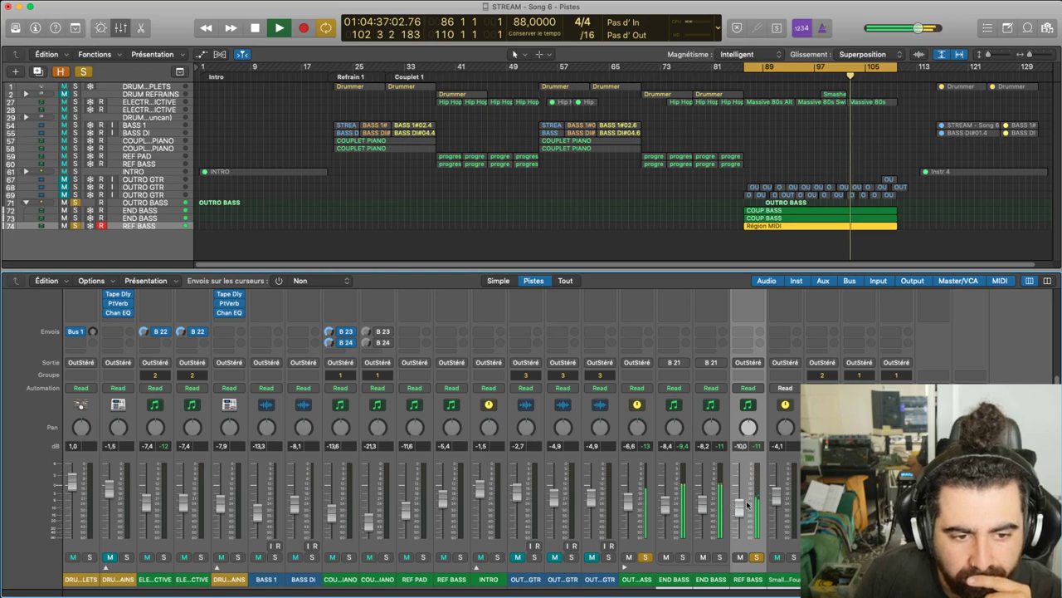
click(756, 557)
key(space)
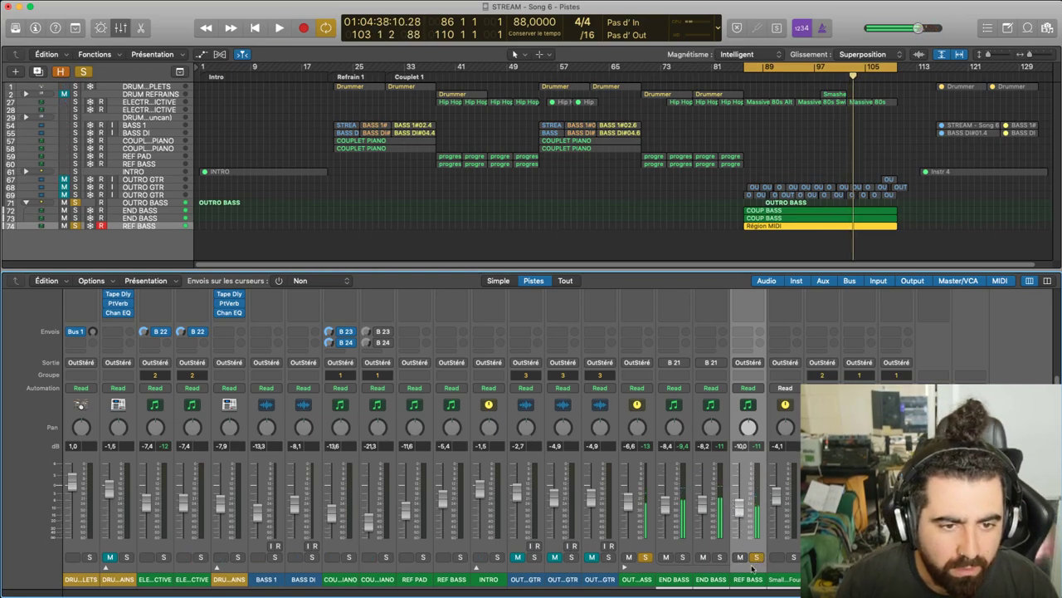
Transpose all notes of the stacked REF BASS region down another octave, play the outro and remove the REF BASS and OUTRO BASS solos
double_click(781, 229)
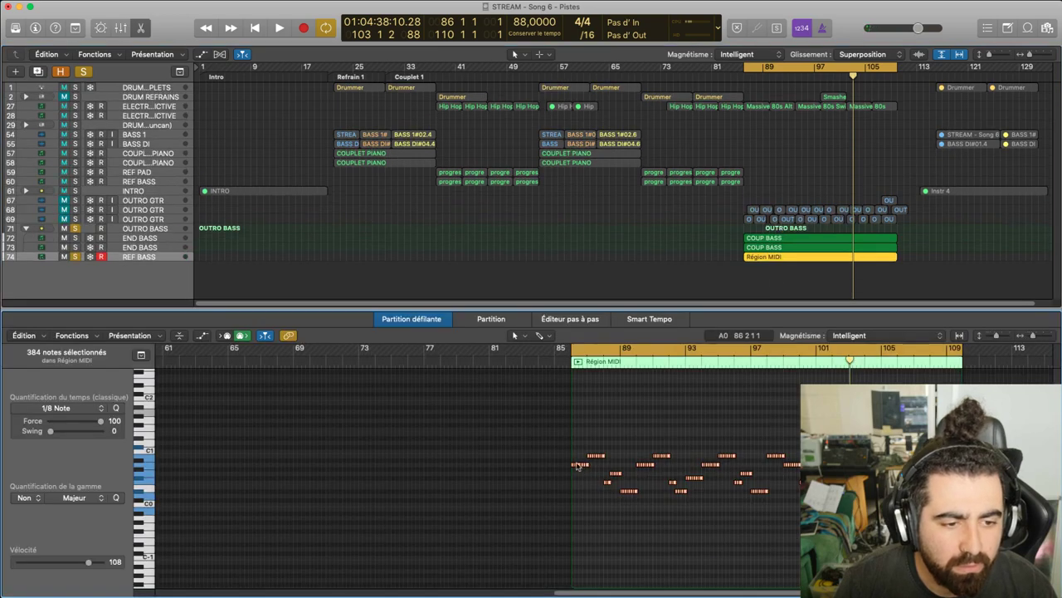
mouse_move(588, 467)
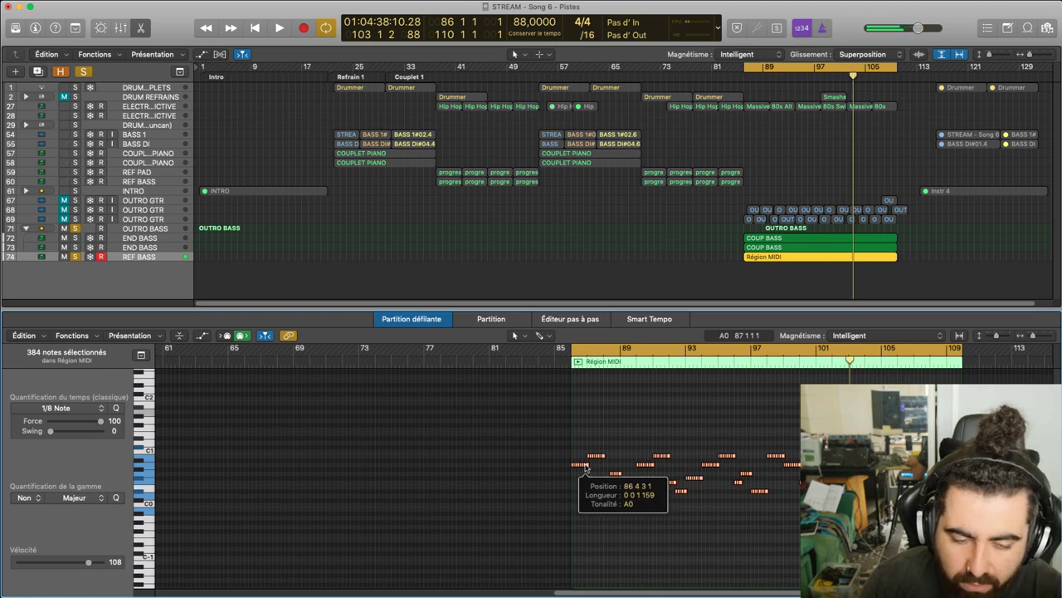
drag(586, 468, 585, 467)
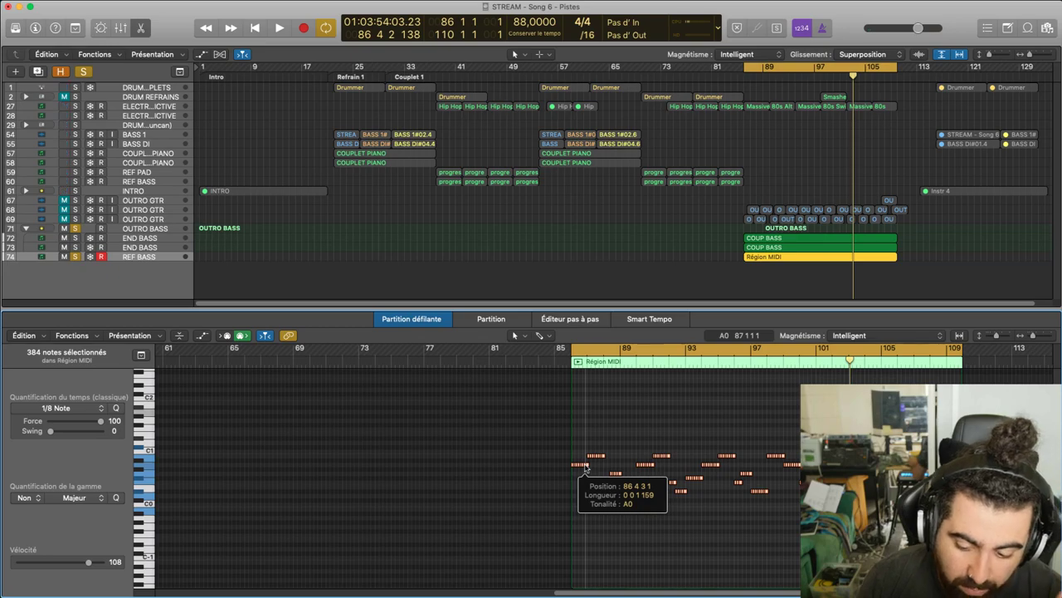
drag(585, 467, 584, 518)
key(space)
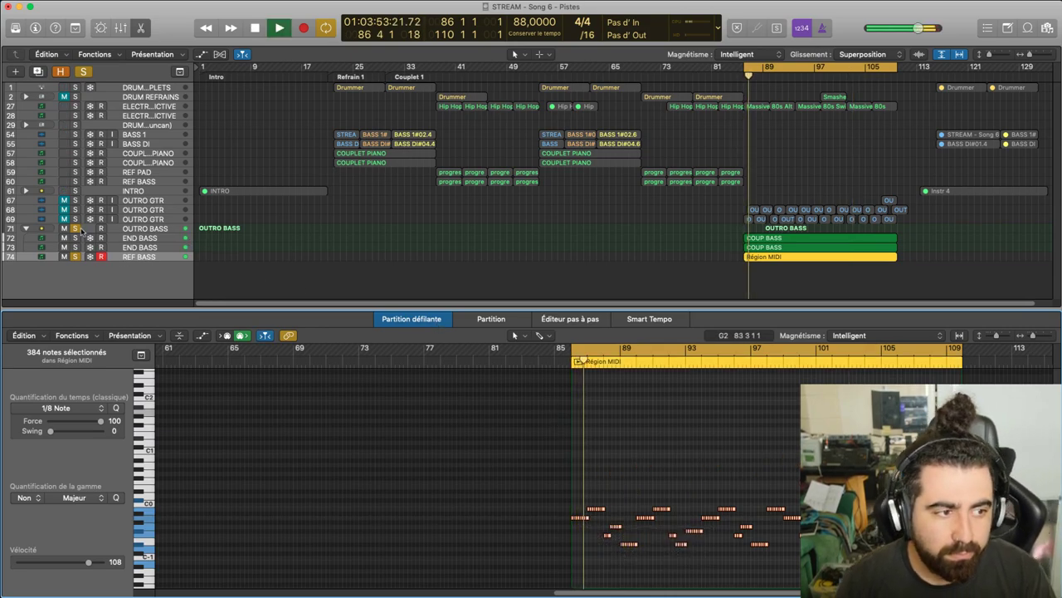
click(75, 256)
click(75, 229)
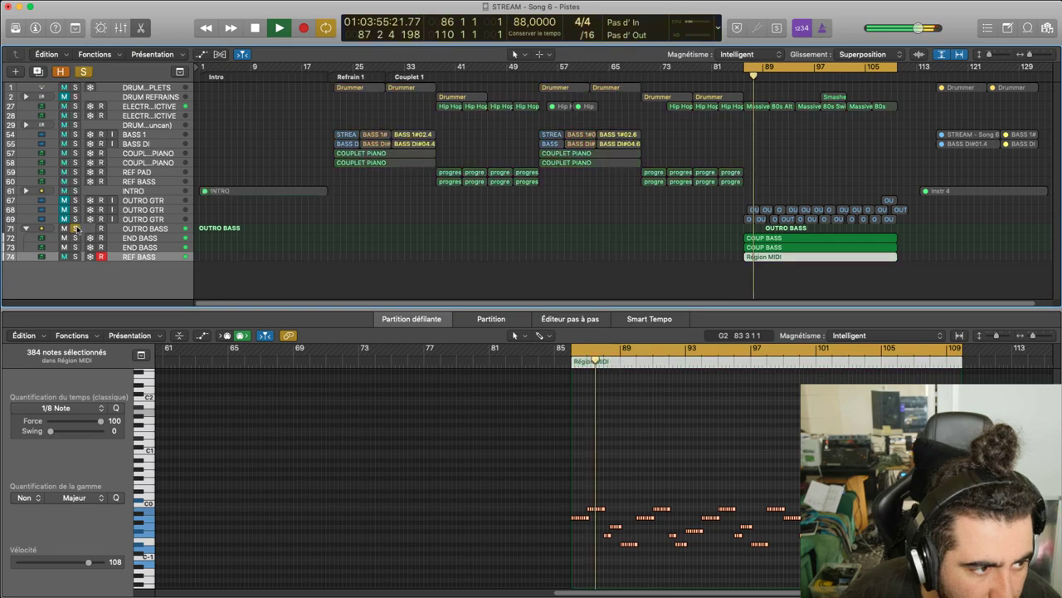
Listen to the stacked REF BASS track soloed, and delete it together with its region
click(75, 228)
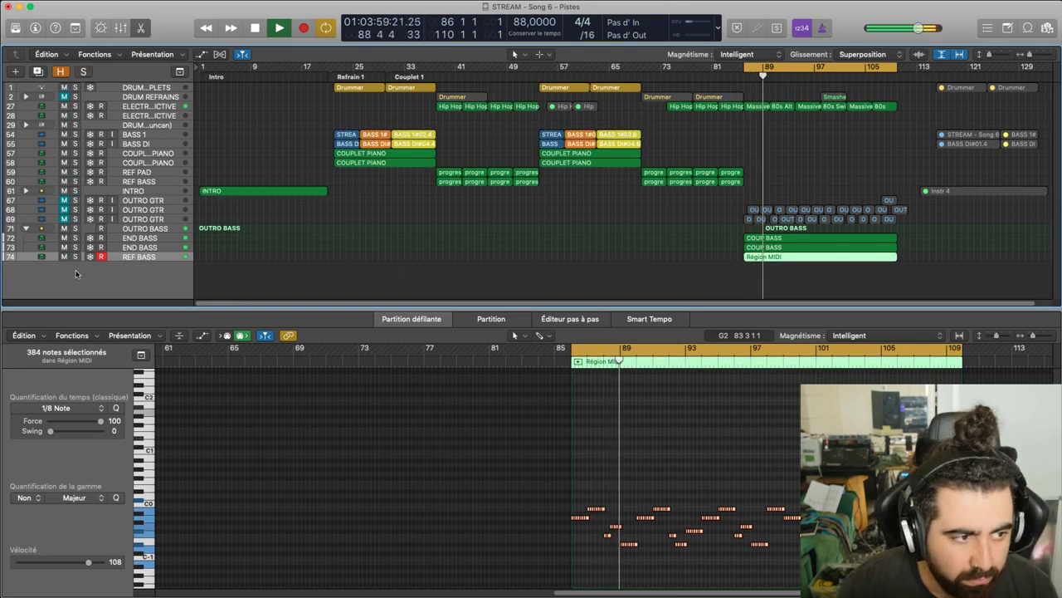
click(75, 256)
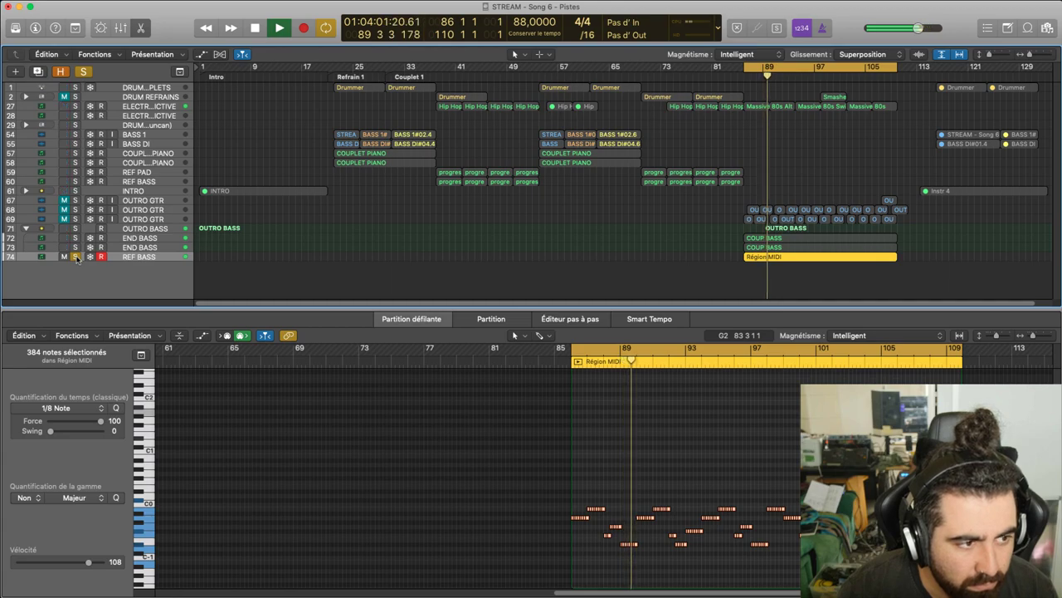
key(space)
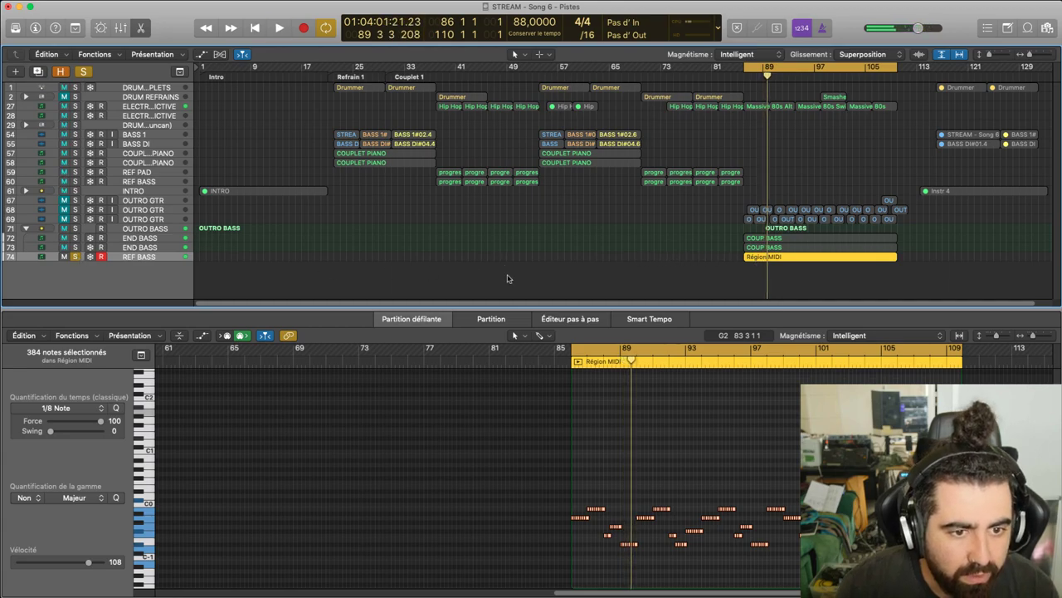
key(Delete)
key(super+BackSpace)
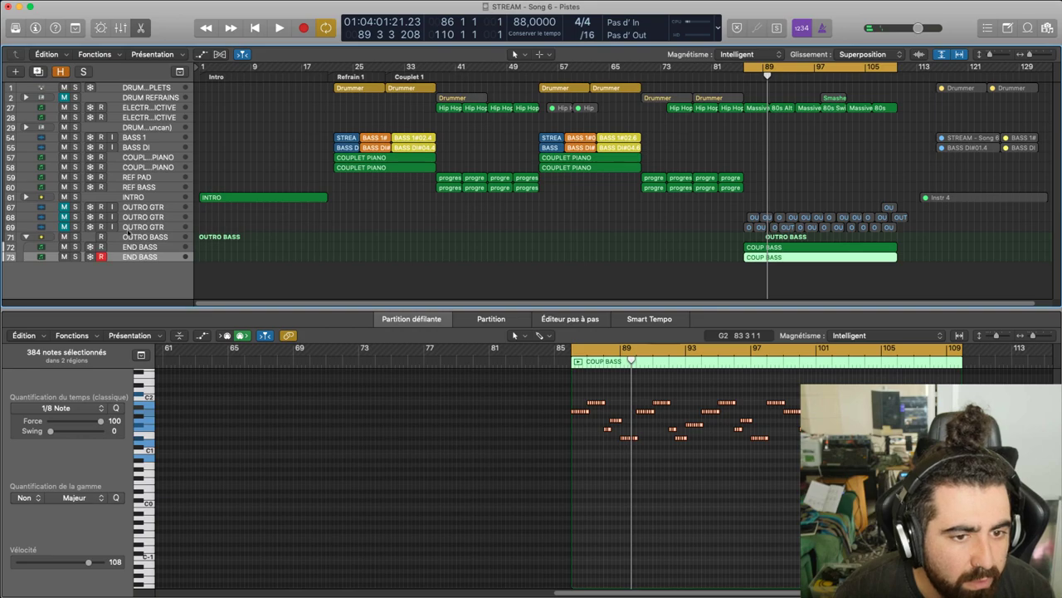
Collapse the OUTRO BASS stack and show the mixer while playing the outro, restarting playback from bar 86
key(space)
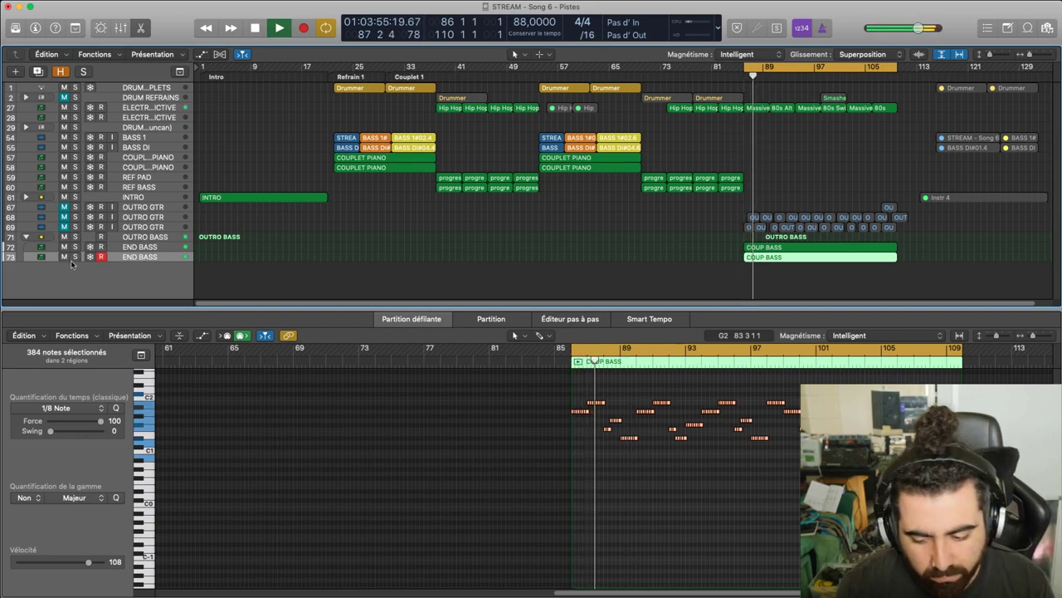
click(26, 236)
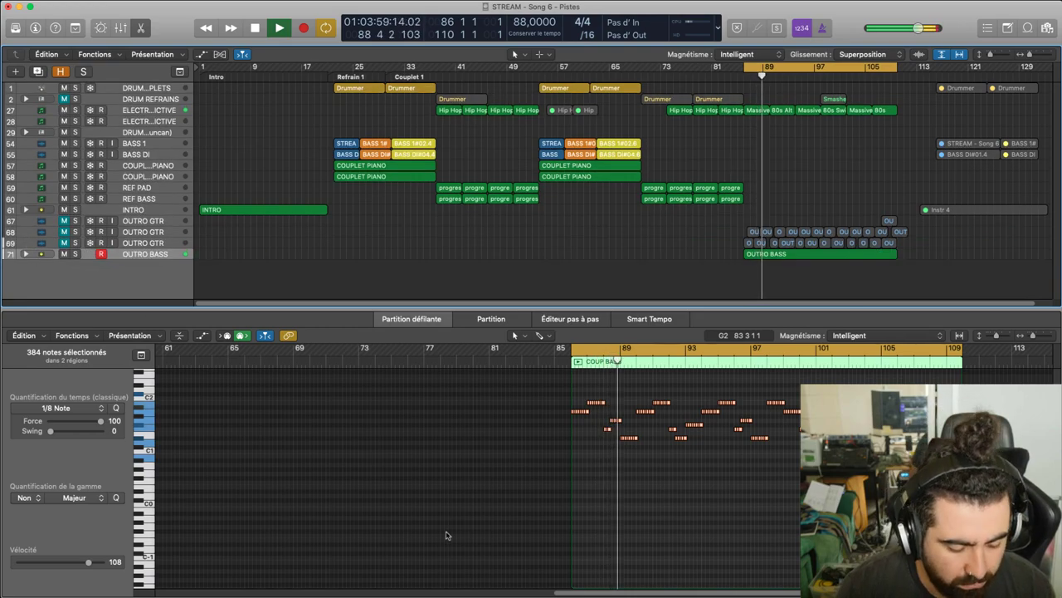
key(x)
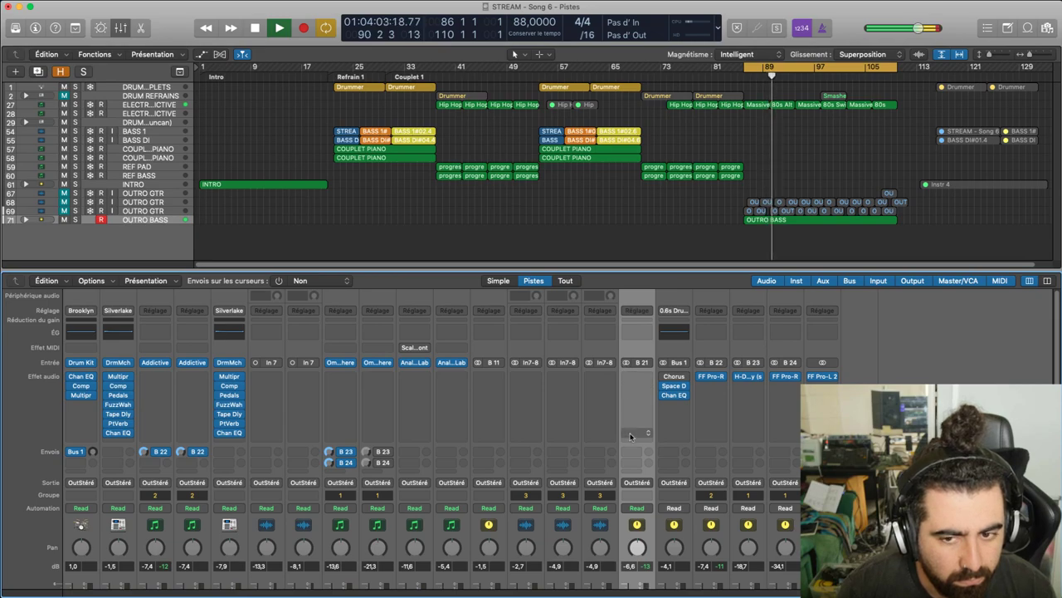
key(space)
key(space)
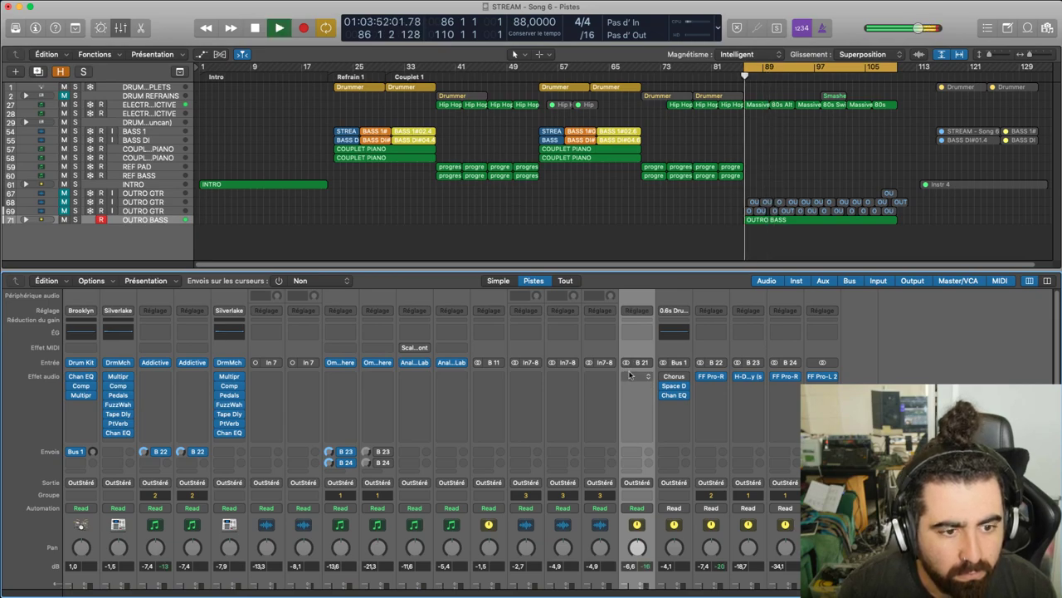
Solo the OUTRO BASS stack, play it from bar 86 and remove its solo to compare it with the mix
scroll(658, 459, down, 5)
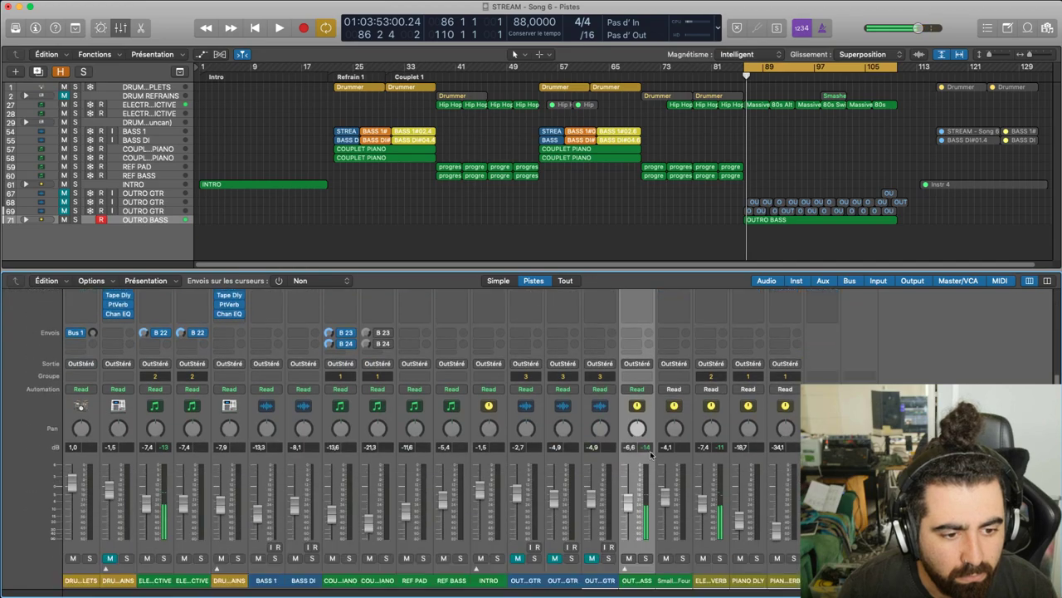
click(645, 556)
scroll(633, 398, up, 5)
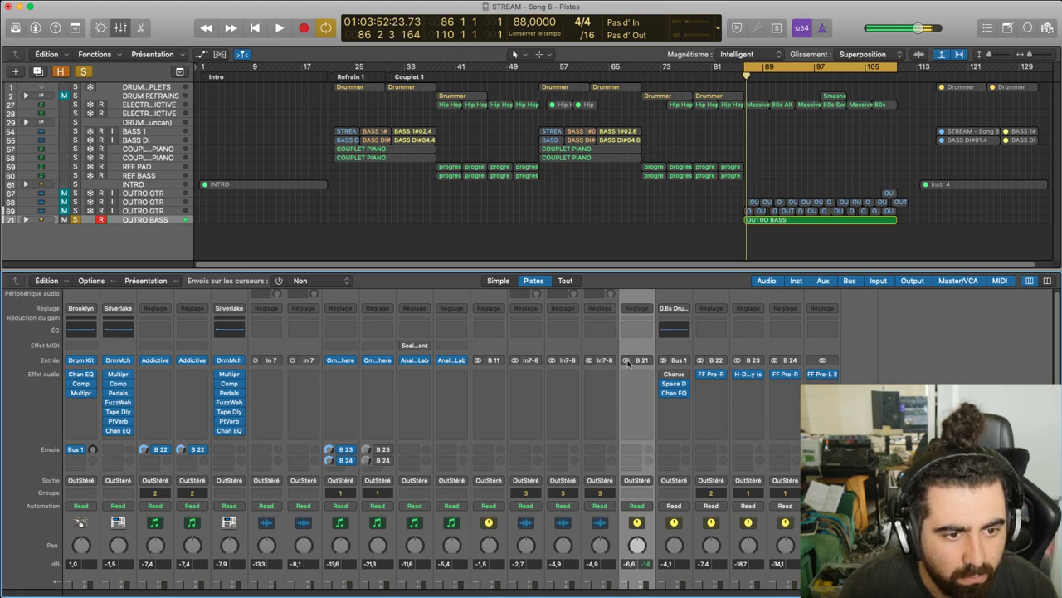
key(space)
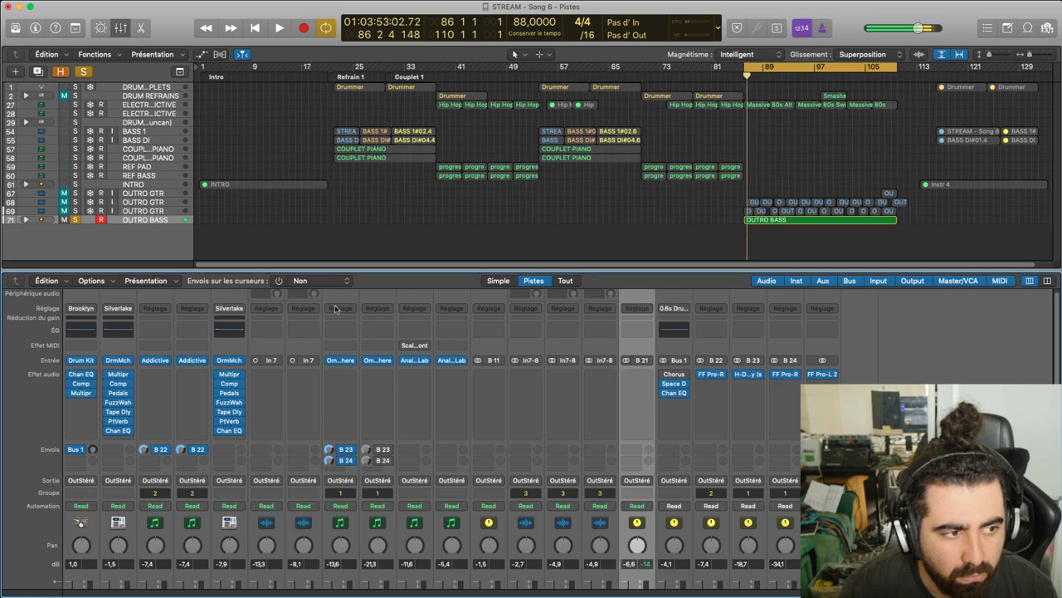
click(76, 220)
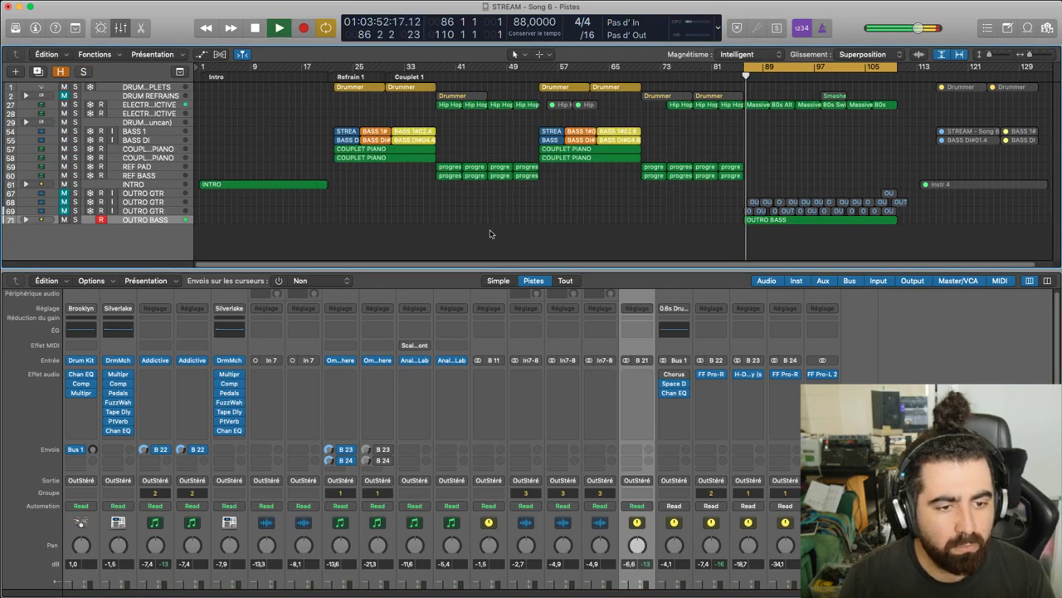
Unmute the three OUTRO GTR tracks during playback and enlarge the track area above the mixer
scroll(655, 440, down, 4)
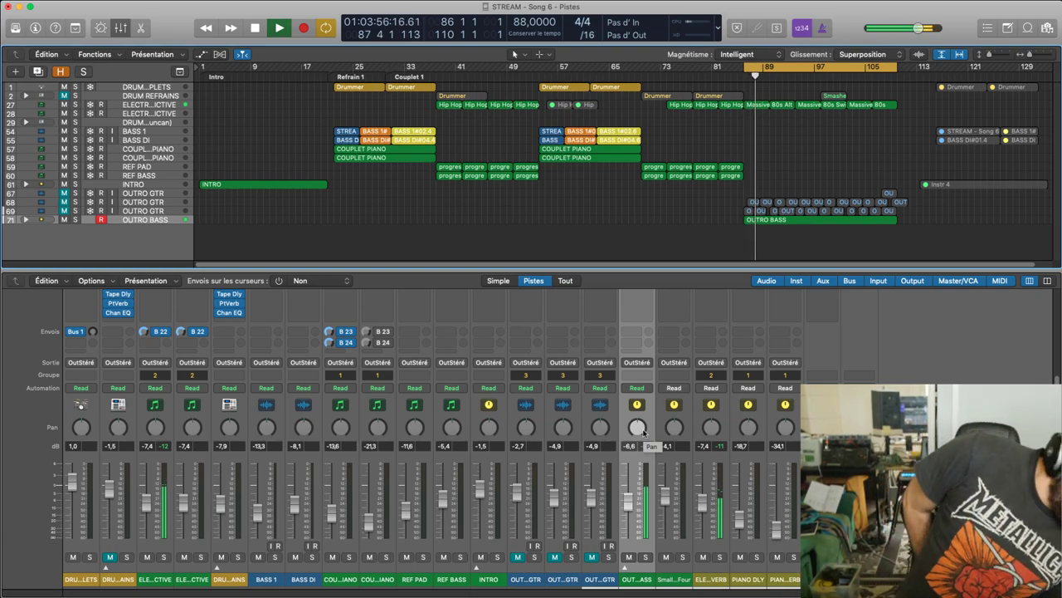
click(591, 558)
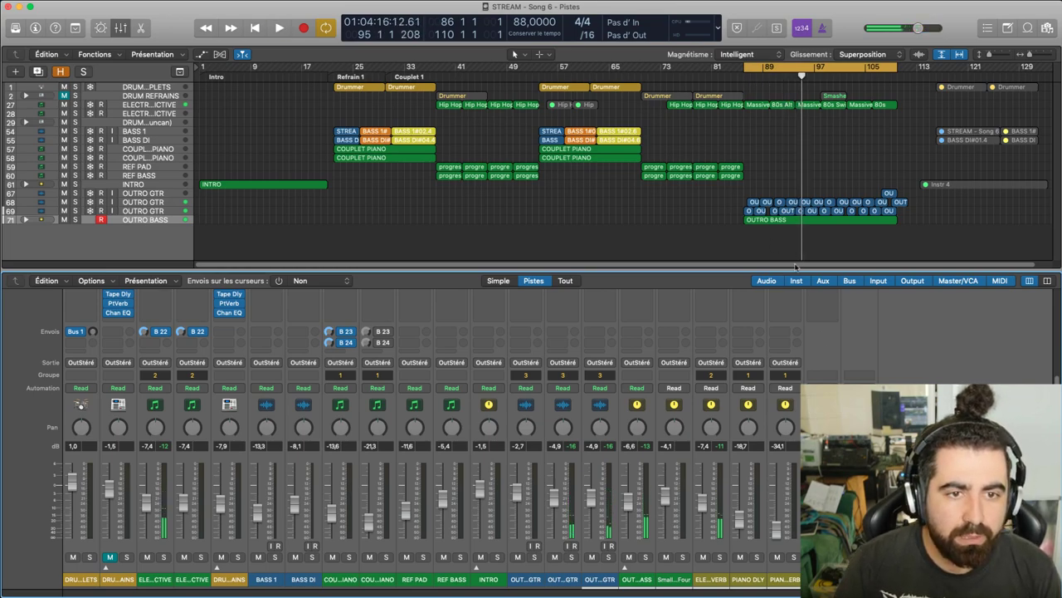
drag(831, 273, 832, 332)
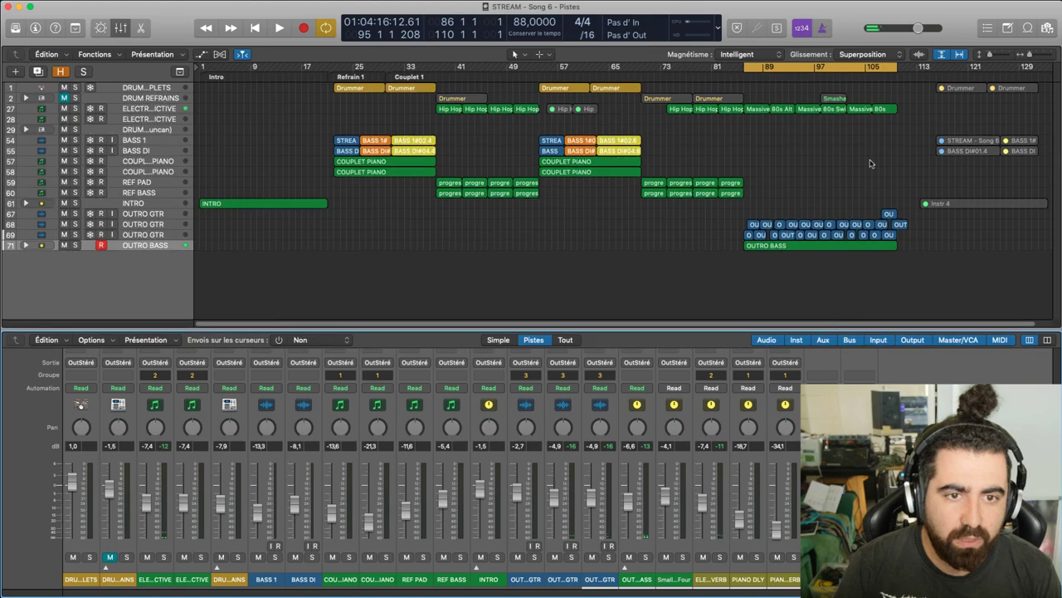
Delete the DRUM REFRAINS track with its regions and play the outro from bar 86
click(833, 101)
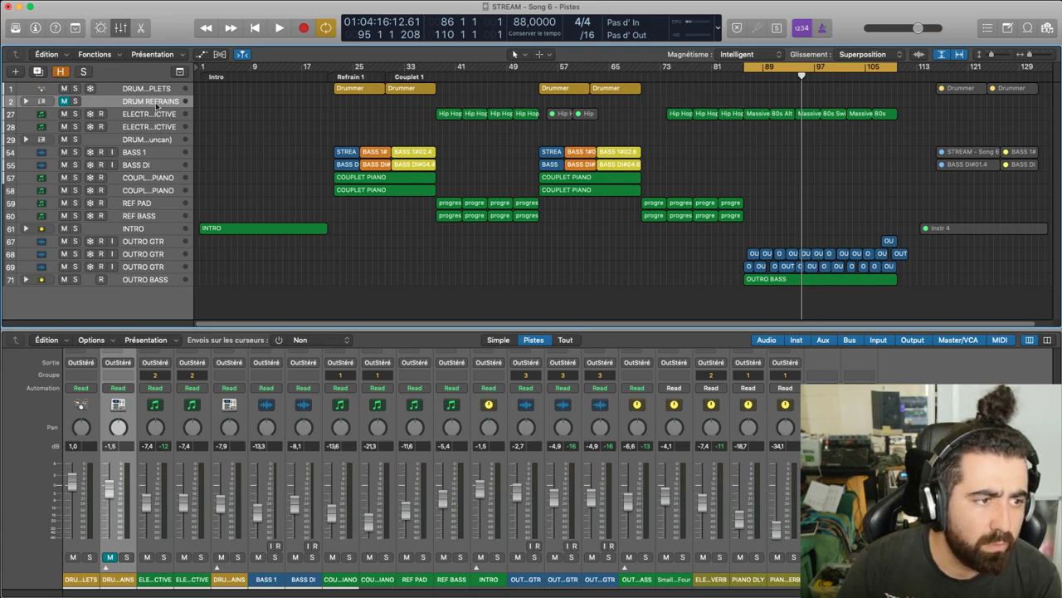
key(super+BackSpace)
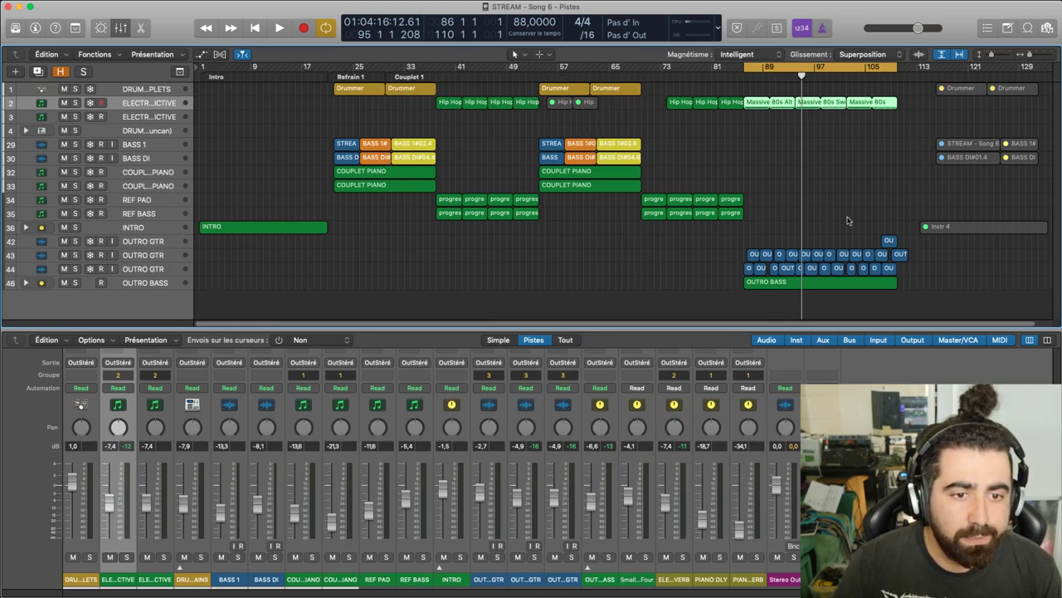
key(space)
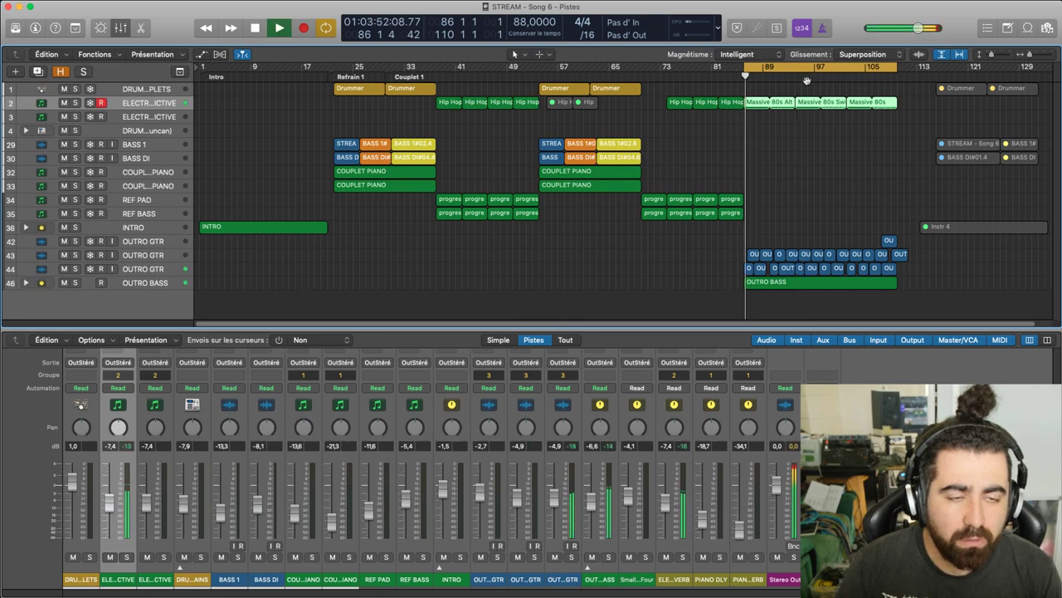
Move the cycle range to bar 70 and listen, and set a short cycle at bar 41 and play it
key(space)
drag(804, 77, 699, 78)
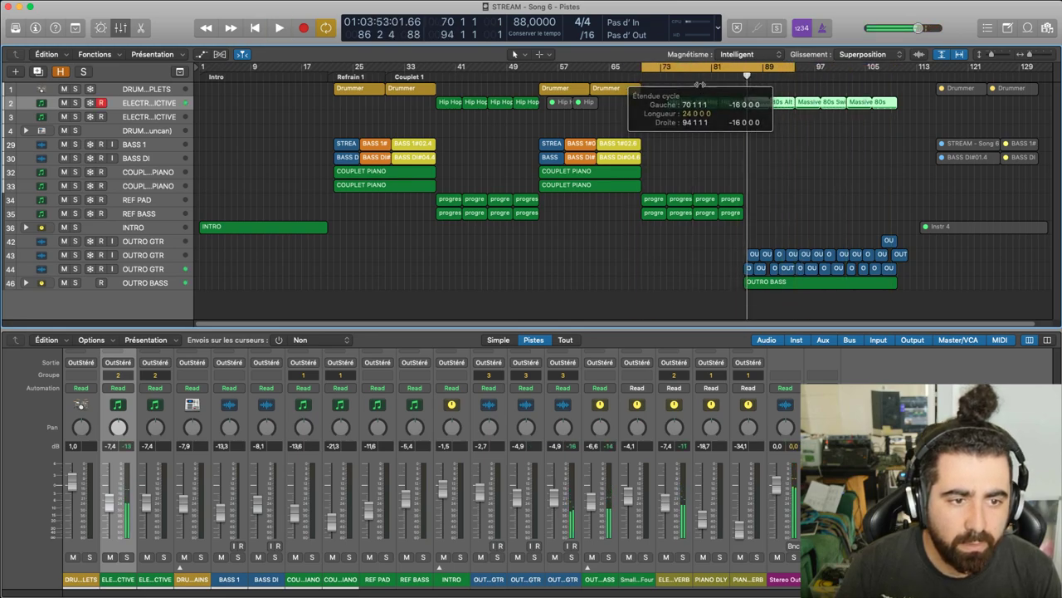
key(space)
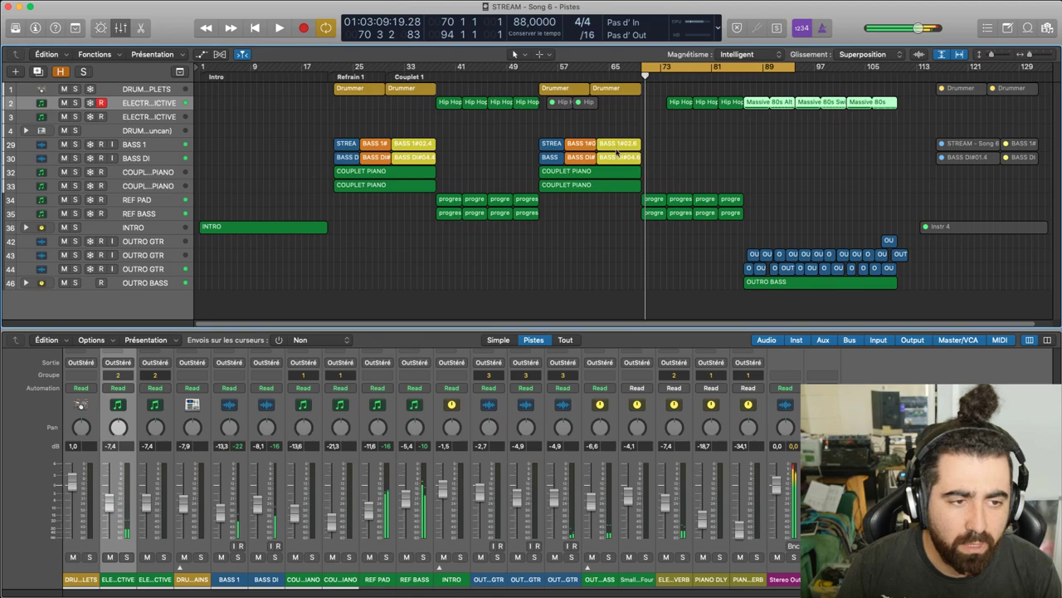
drag(671, 78, 463, 78)
drag(590, 70, 460, 70)
key(space)
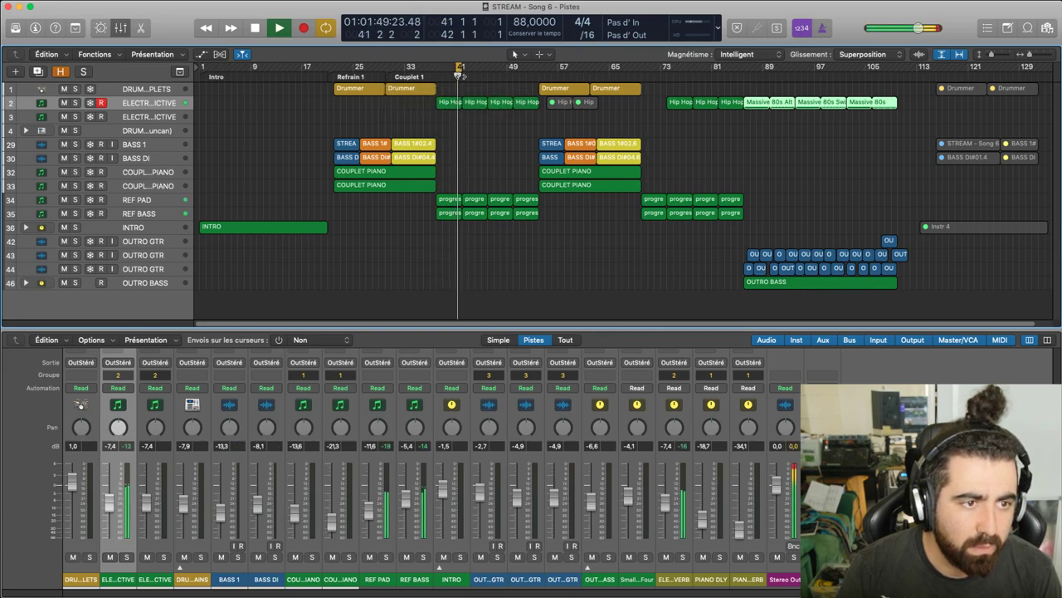
Replay the cycle at bar 41 and briefly solo REF BASS to check it against the refrain
key(space)
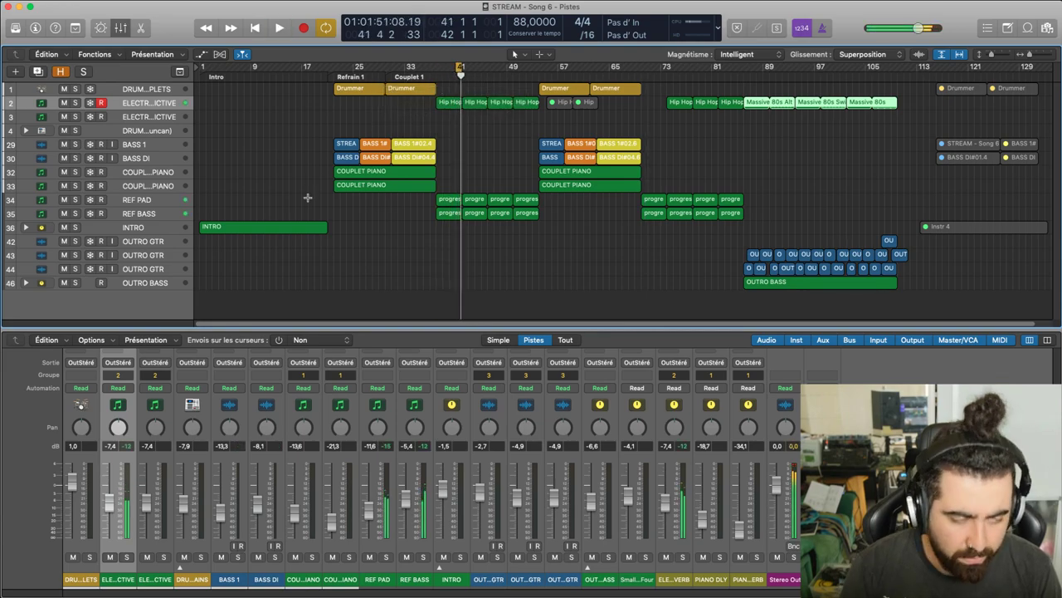
scroll(308, 197, up, 5)
key(space)
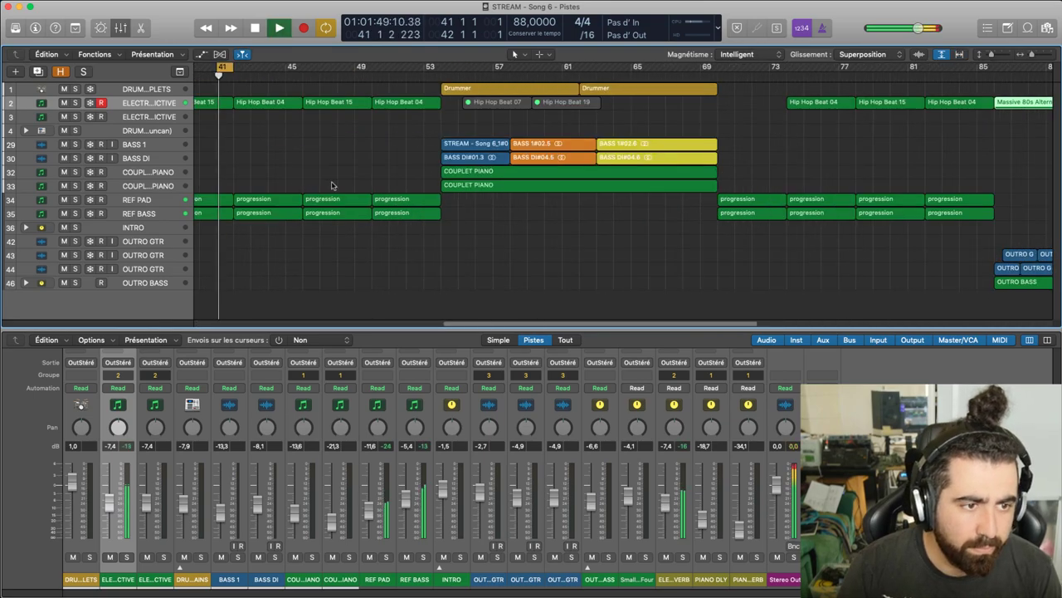
click(75, 213)
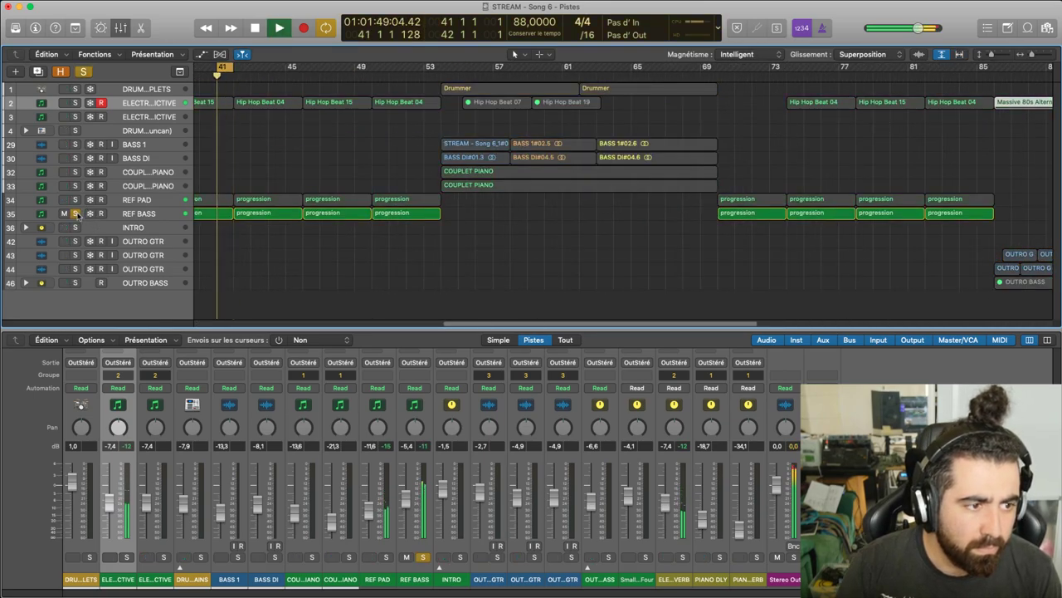
click(75, 214)
key(space)
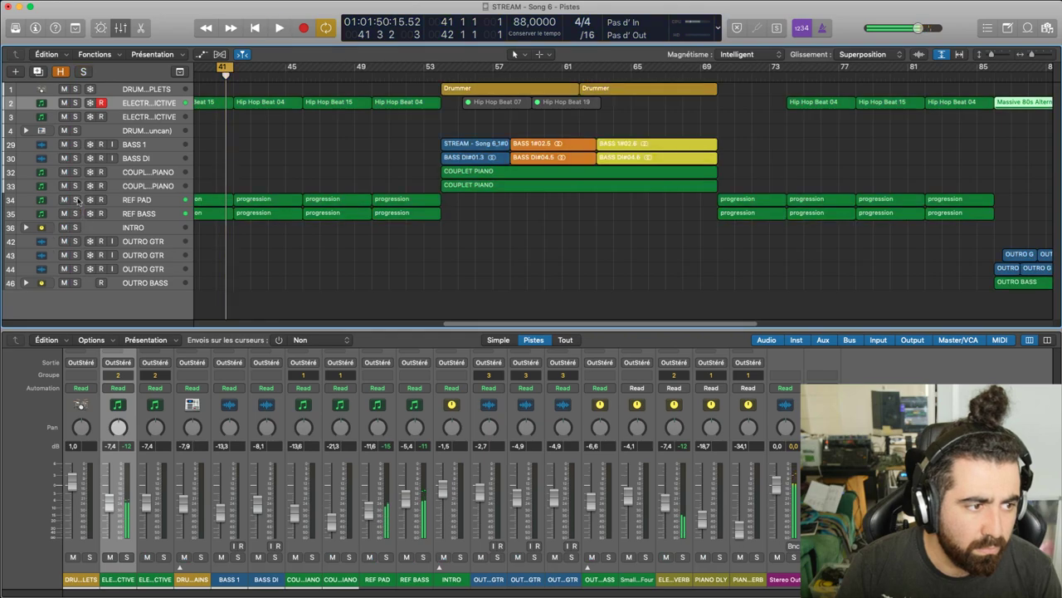
Solo REF PAD and compare its sound in one-bar cycles at bars 48 and 40
click(75, 199)
key(space)
drag(226, 77, 353, 125)
key(space)
key(space)
key(space)
key(space)
key(space)
scroll(449, 319, left, 3)
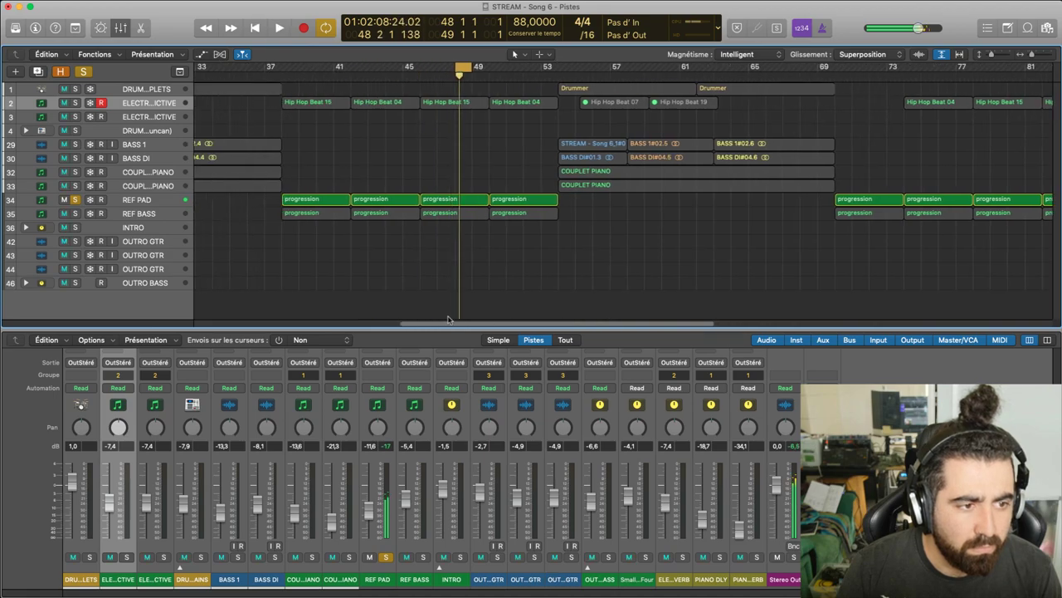
drag(478, 73, 340, 76)
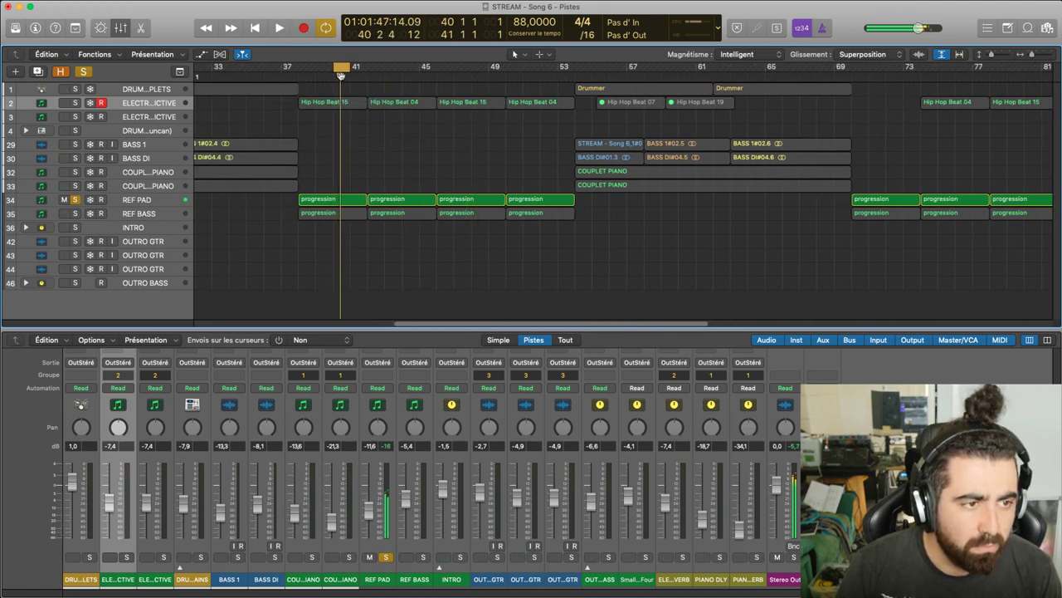
Replace the REF PAD regions at bars 42 and 74 by extending the preceding progression region over each
click(415, 204)
key(Delete)
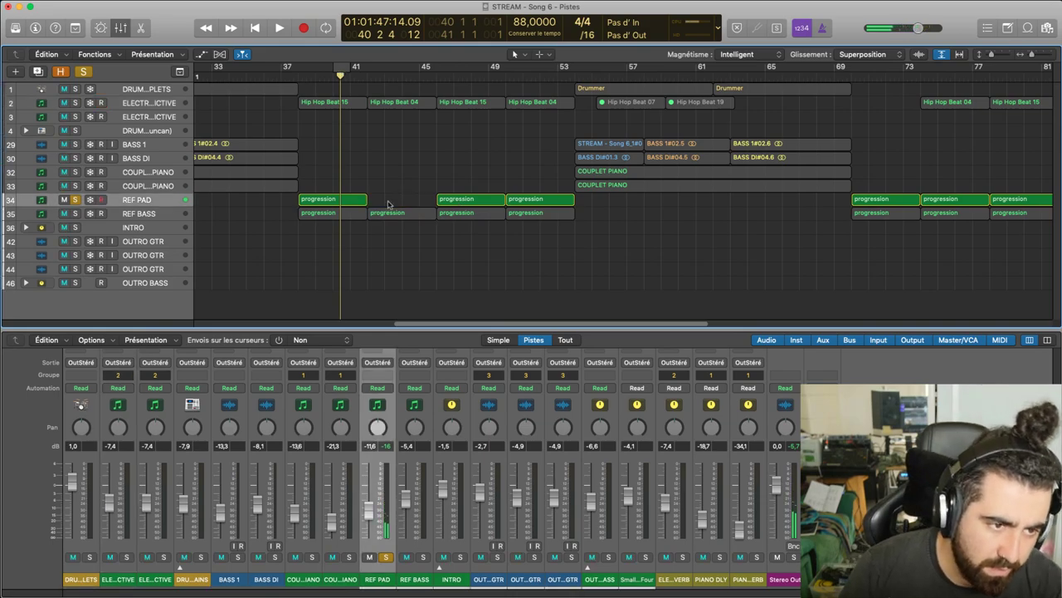
click(344, 200)
drag(368, 200, 436, 200)
click(950, 202)
drag(921, 200, 853, 200)
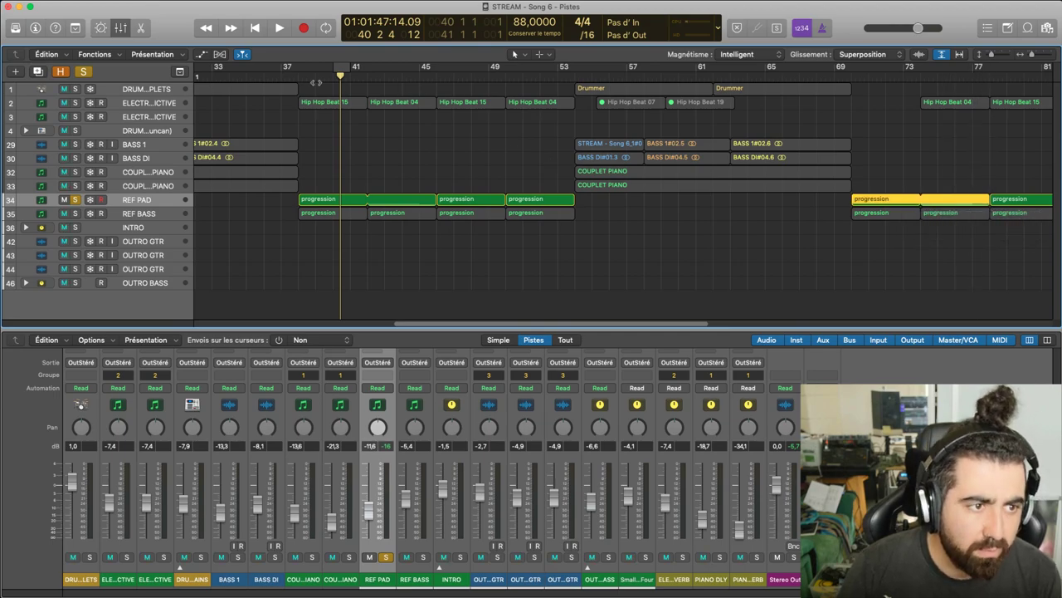
Set the cycle range to bars 38 to 54, remove the REF PAD solo and play the refrain
drag(303, 69, 574, 69)
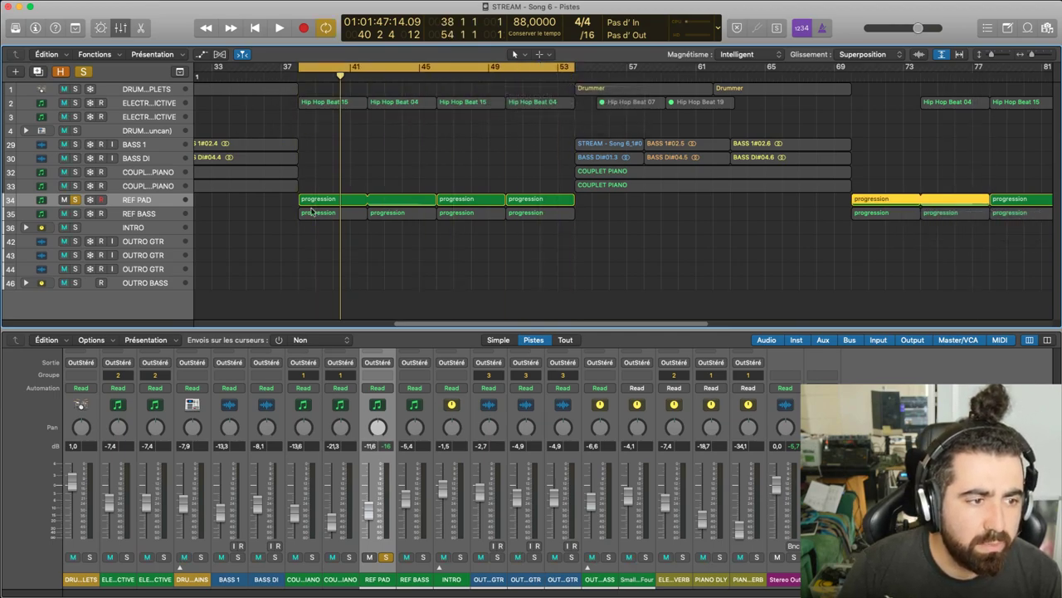
click(404, 169)
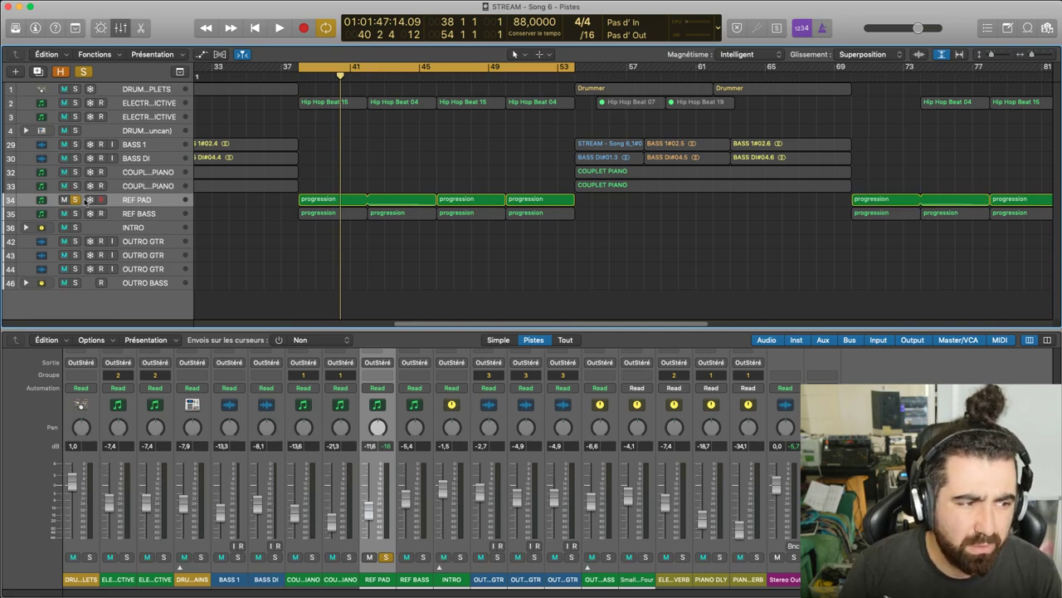
click(75, 200)
key(space)
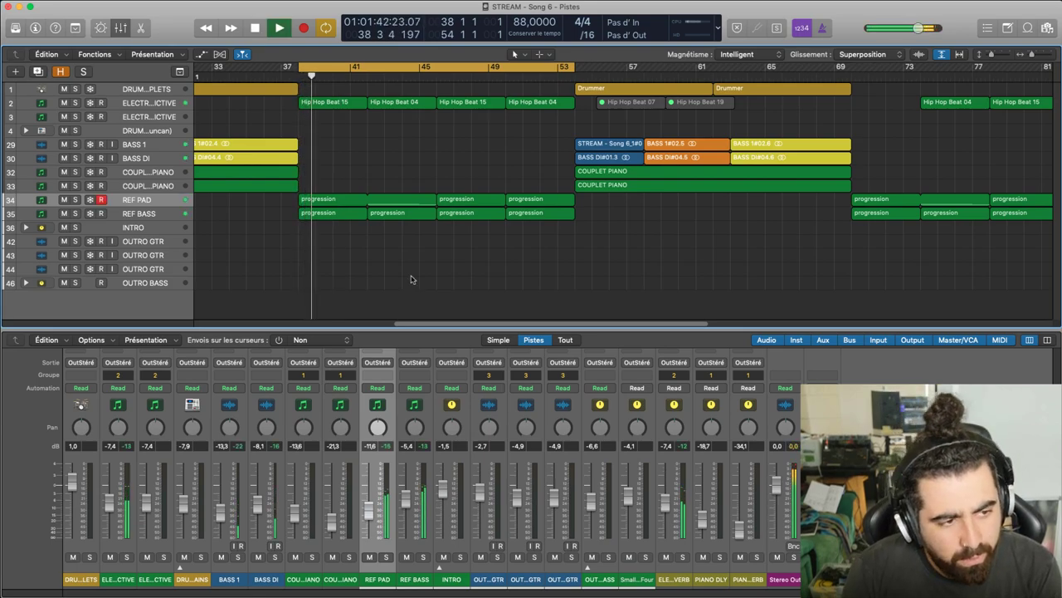
Mute REF PAD during playback and raise the REF BASS volume to -4.6 dB
click(64, 200)
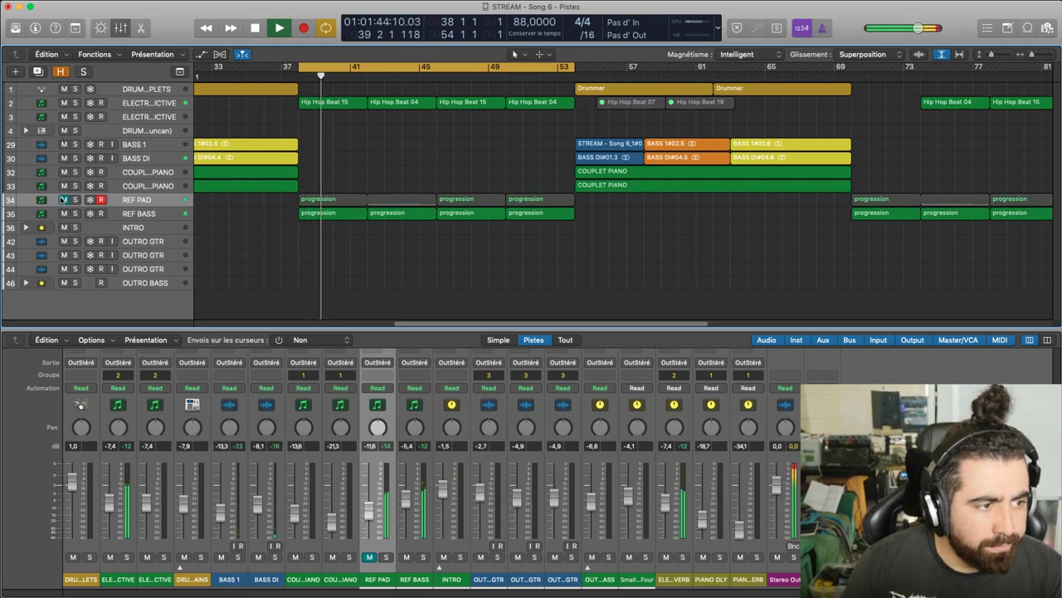
click(159, 214)
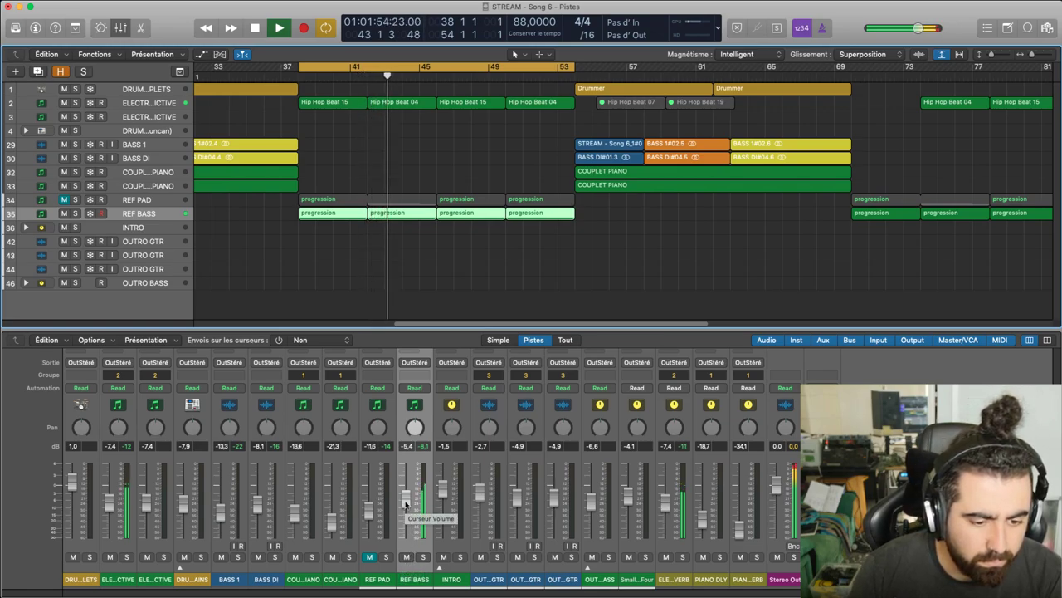
drag(405, 502, 406, 499)
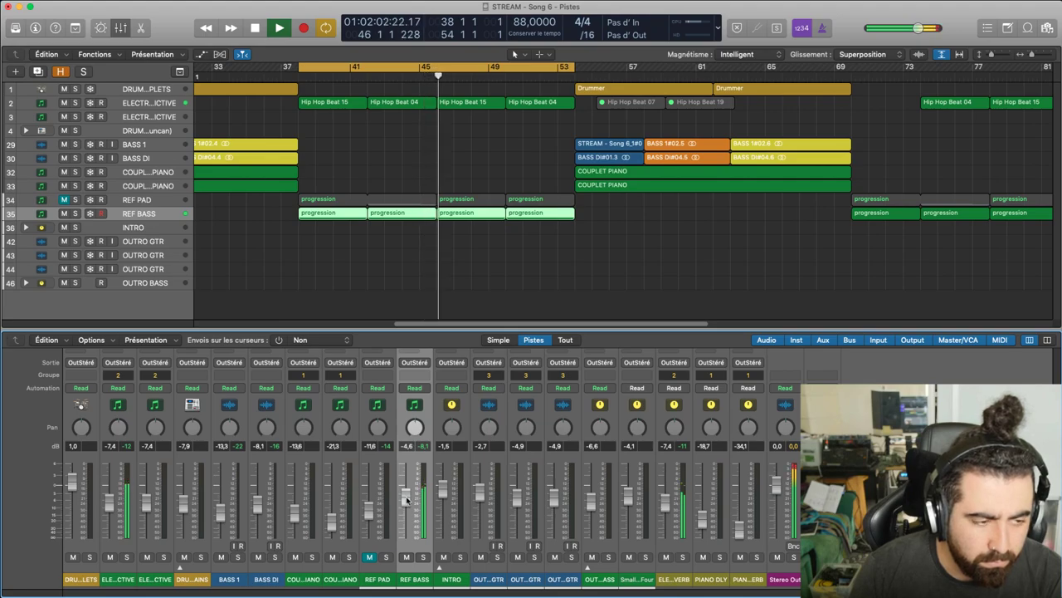
Rebalance the refrain by lowering REF BASS to -6.8 dB and unmuting REF PAD at -14.6 dB
drag(407, 500, 407, 500)
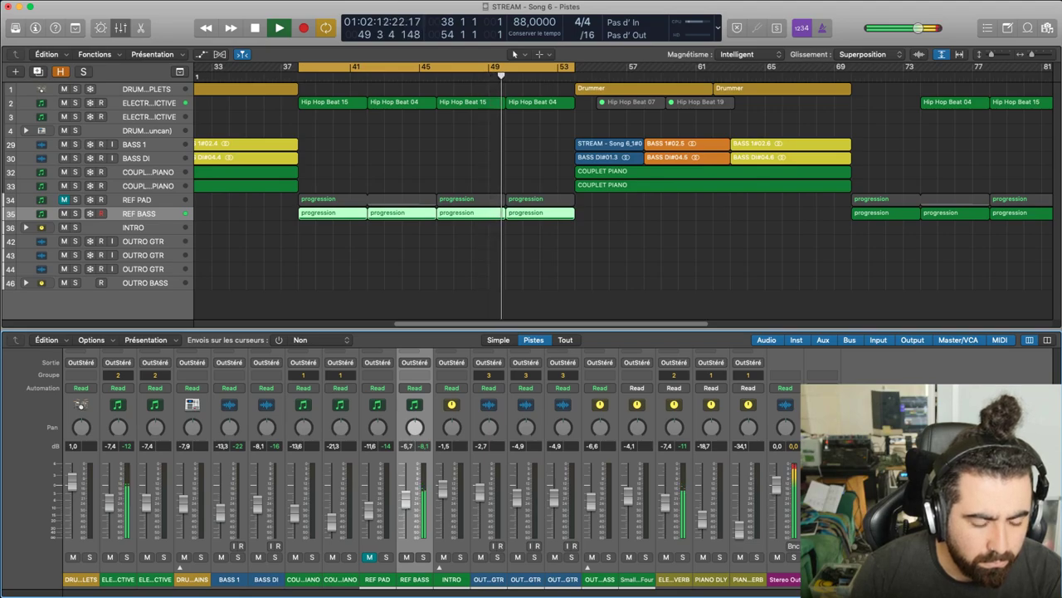
scroll(785, 400, up, 5)
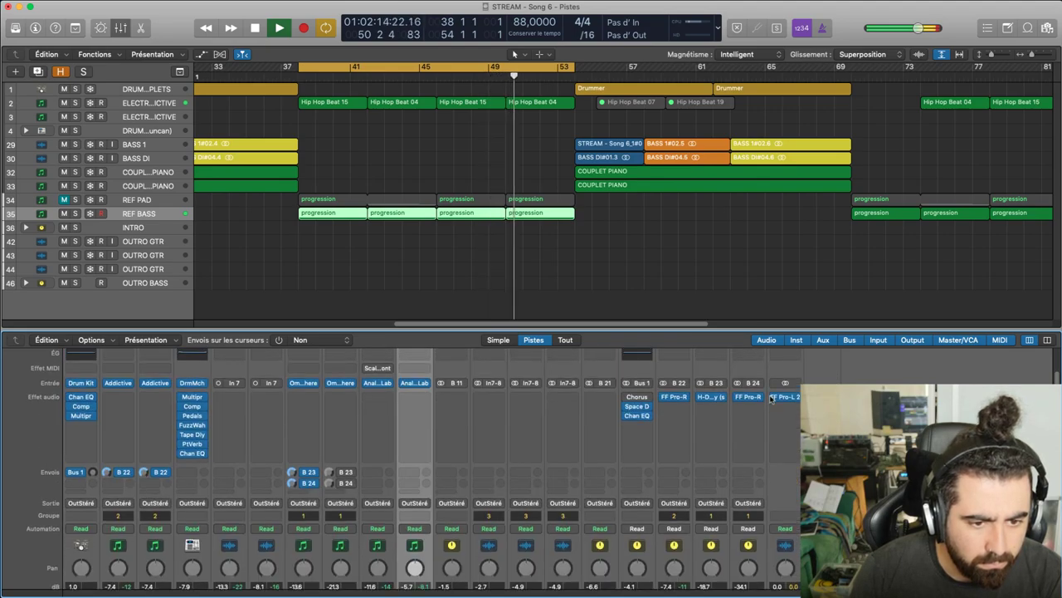
scroll(467, 518, down, 5)
scroll(440, 514, down, 2)
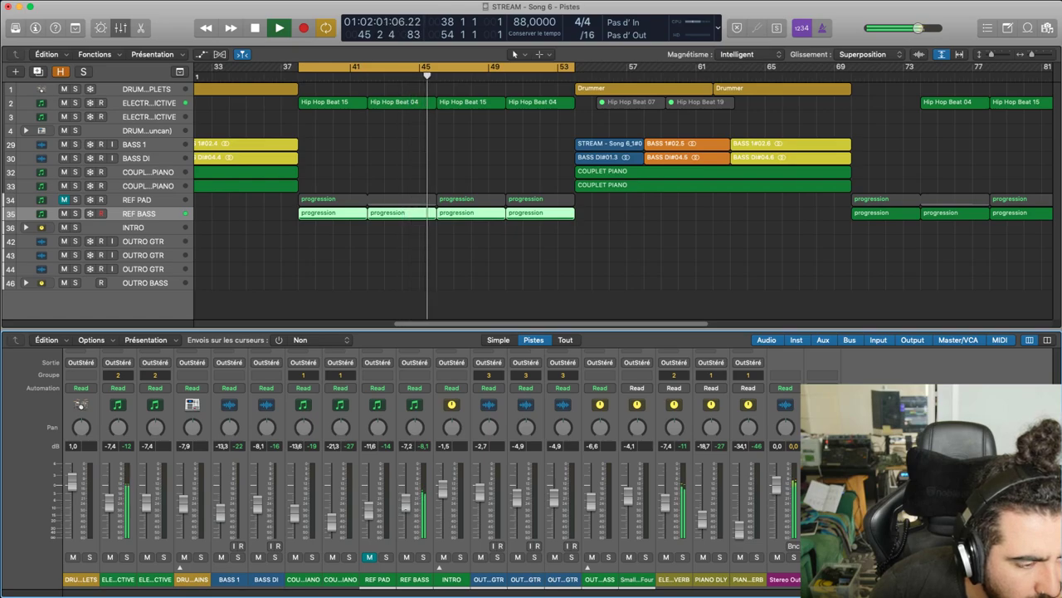
scroll(718, 434, up, 5)
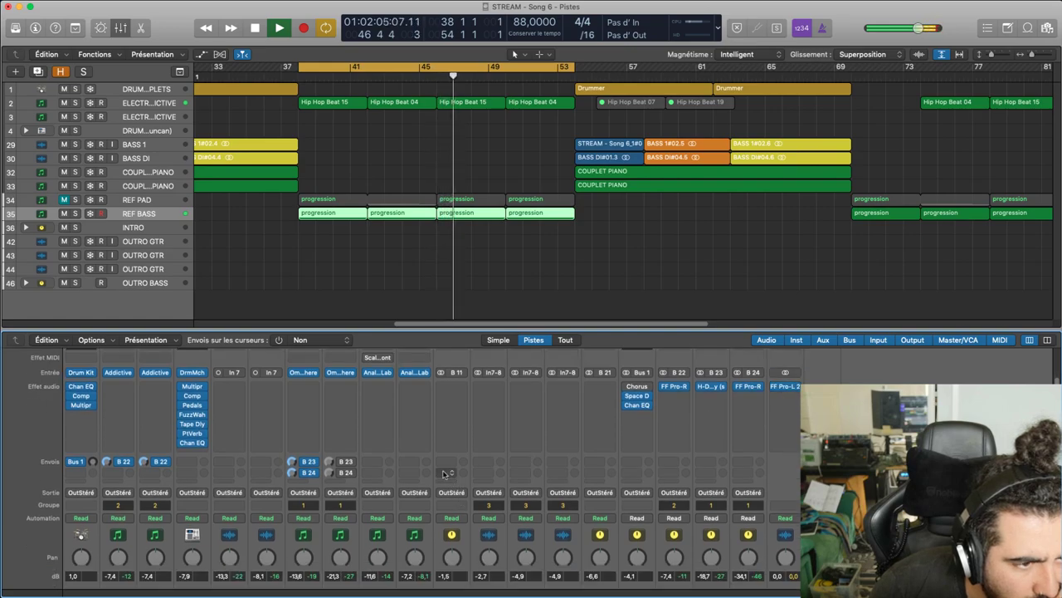
scroll(400, 511, down, 5)
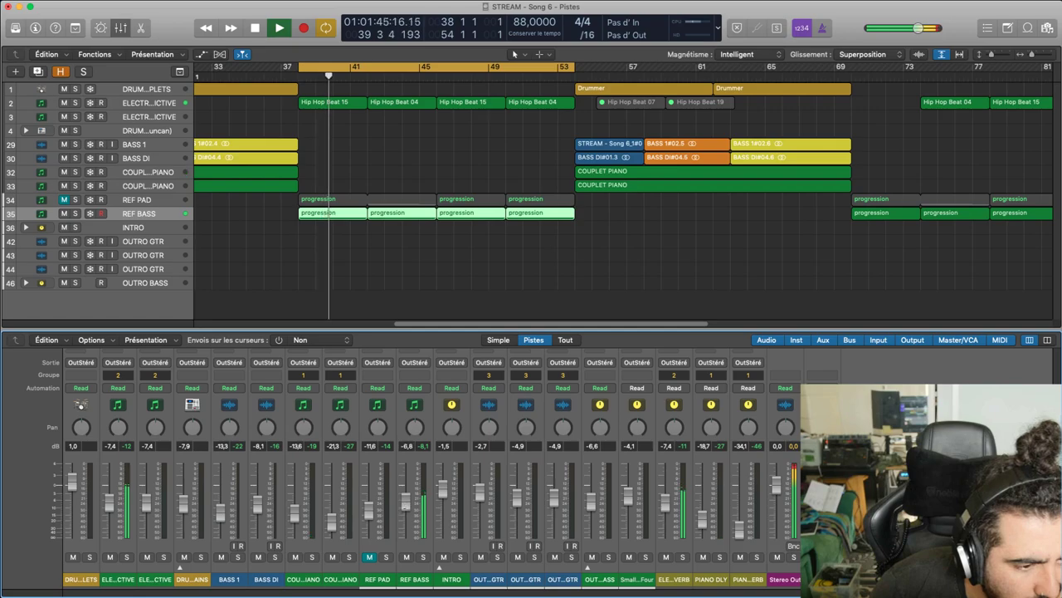
click(370, 556)
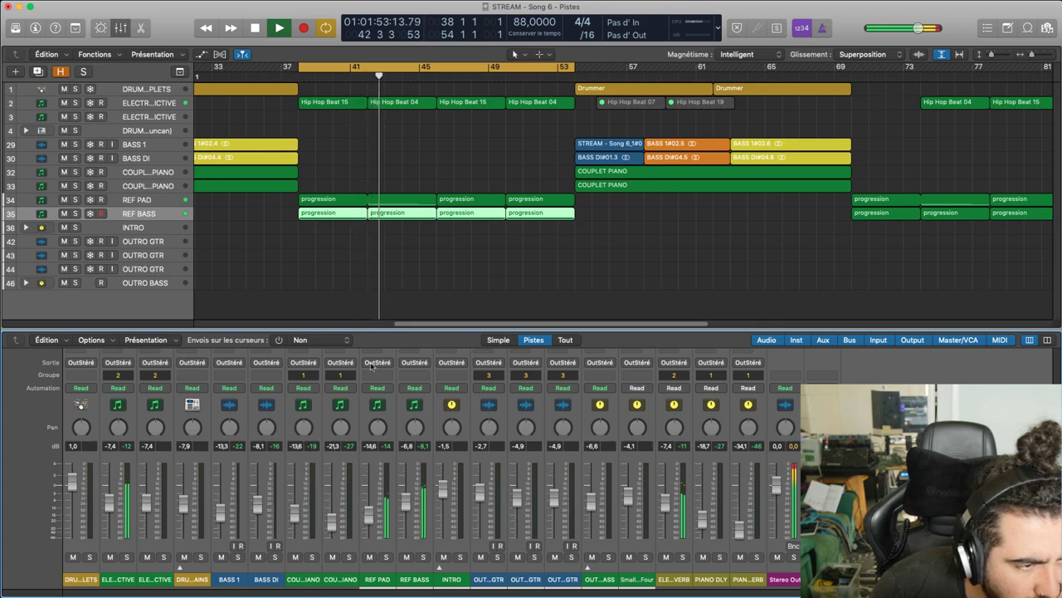
key(space)
Inspect the notes and their velocities in the REF PAD progression regions at bars 38 and 46
click(308, 199)
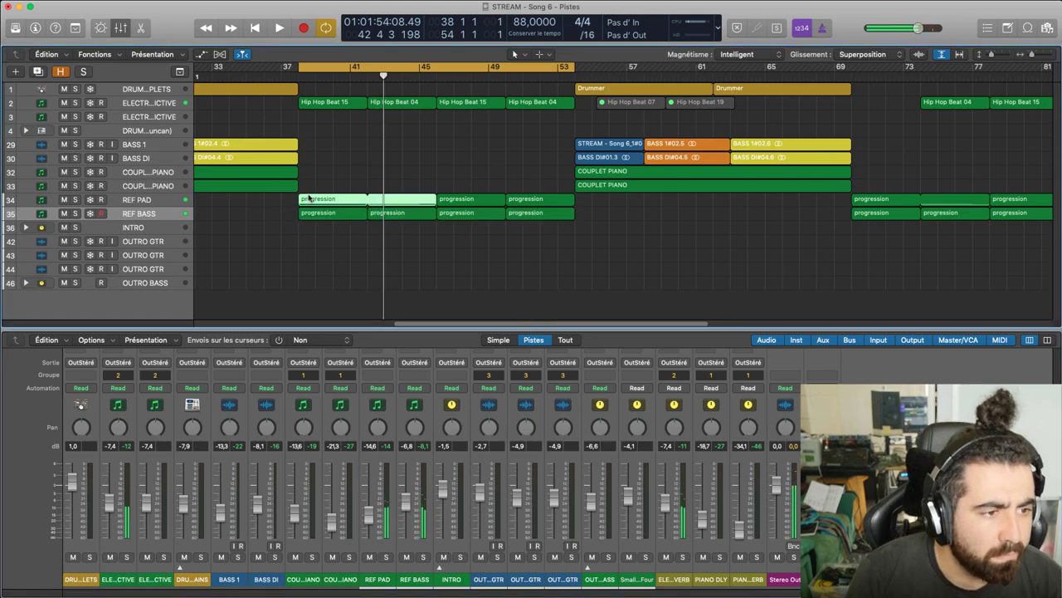
double_click(316, 202)
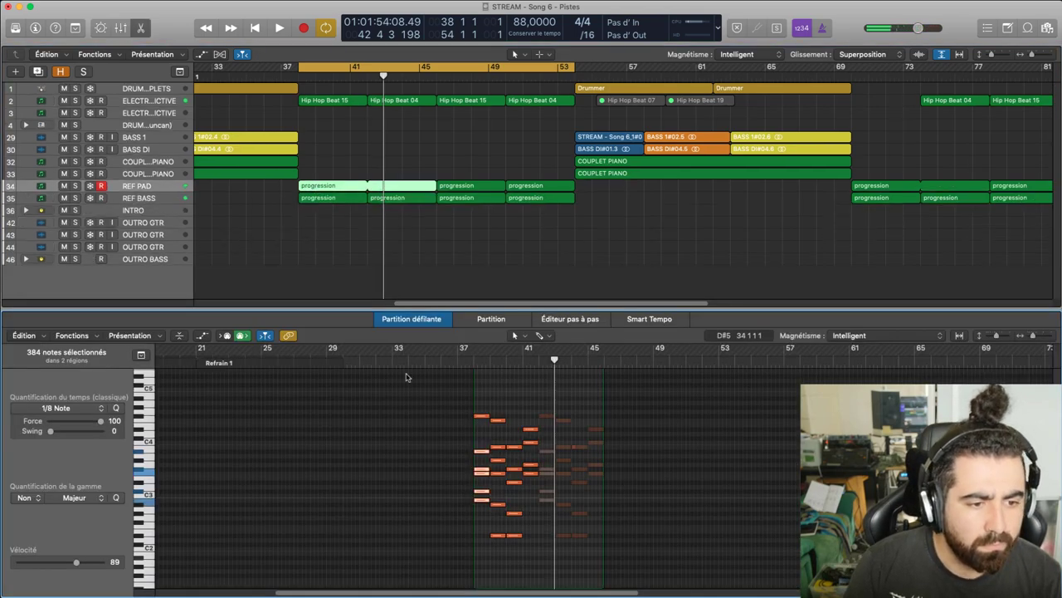
click(480, 416)
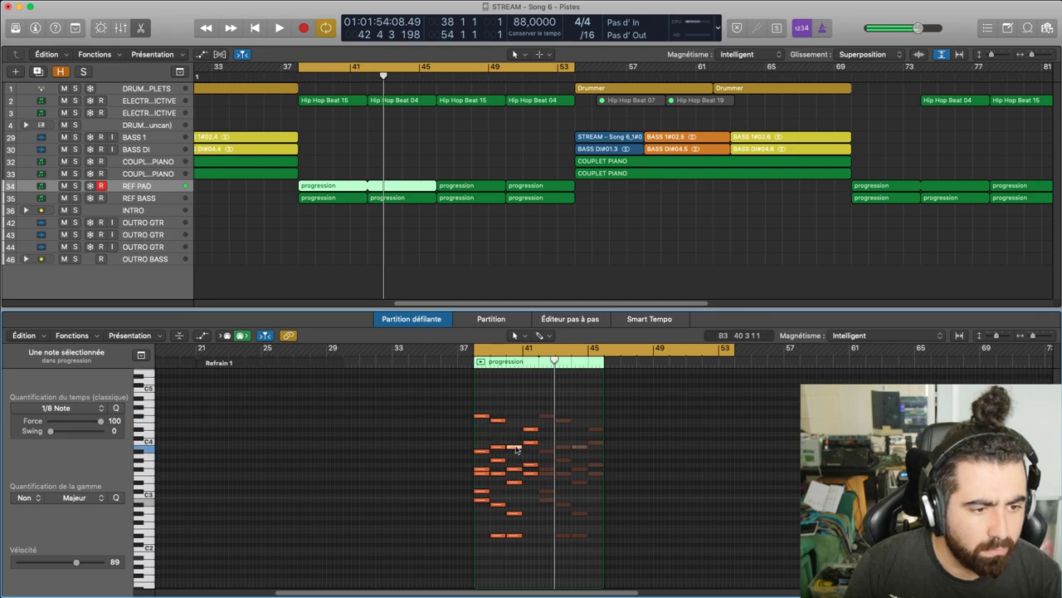
drag(465, 401, 542, 570)
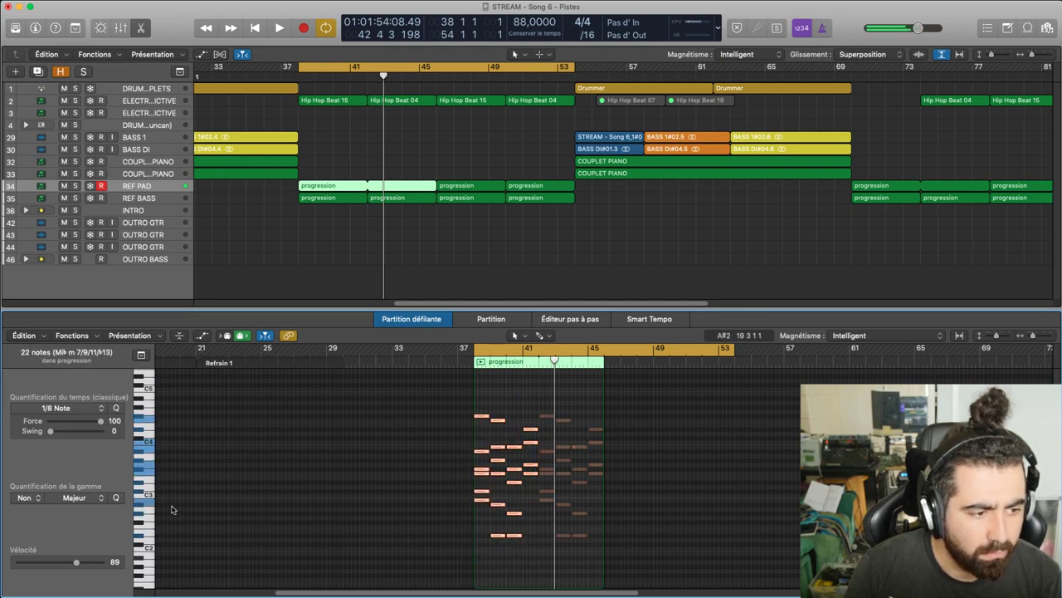
click(335, 493)
key(space)
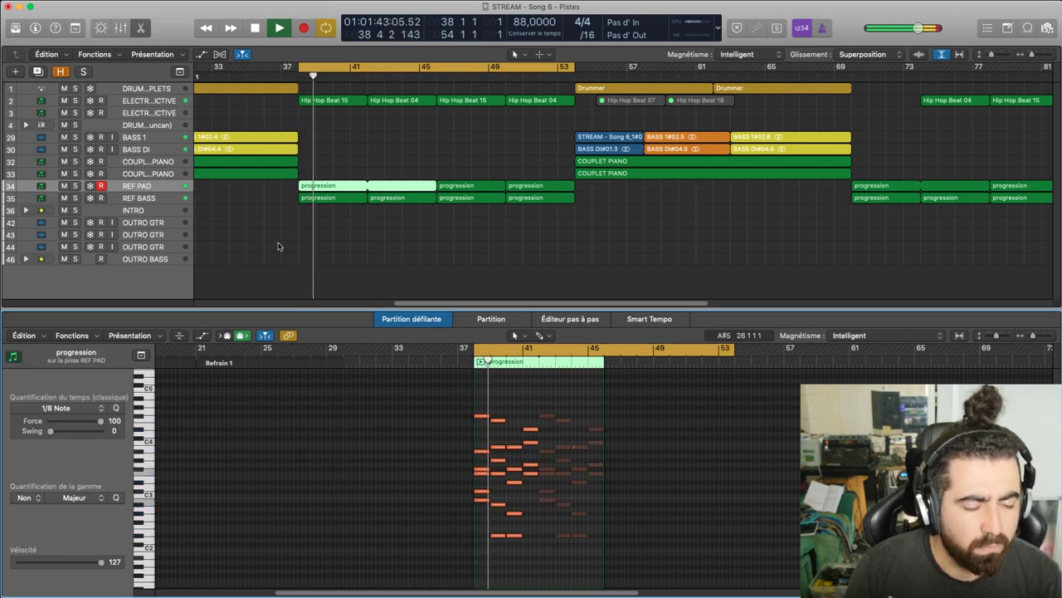
key(space)
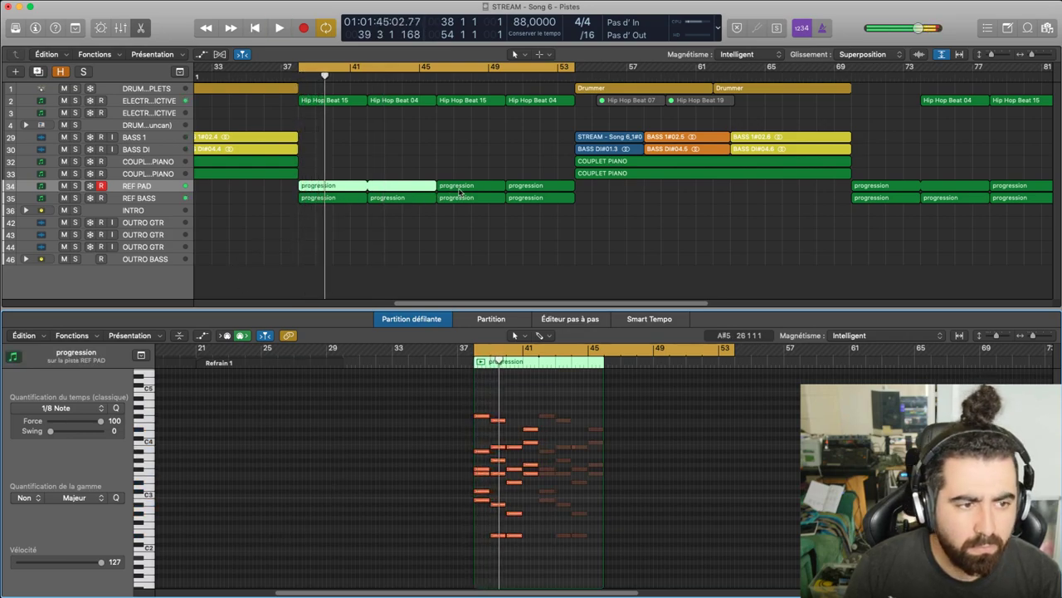
click(460, 190)
drag(581, 403, 694, 561)
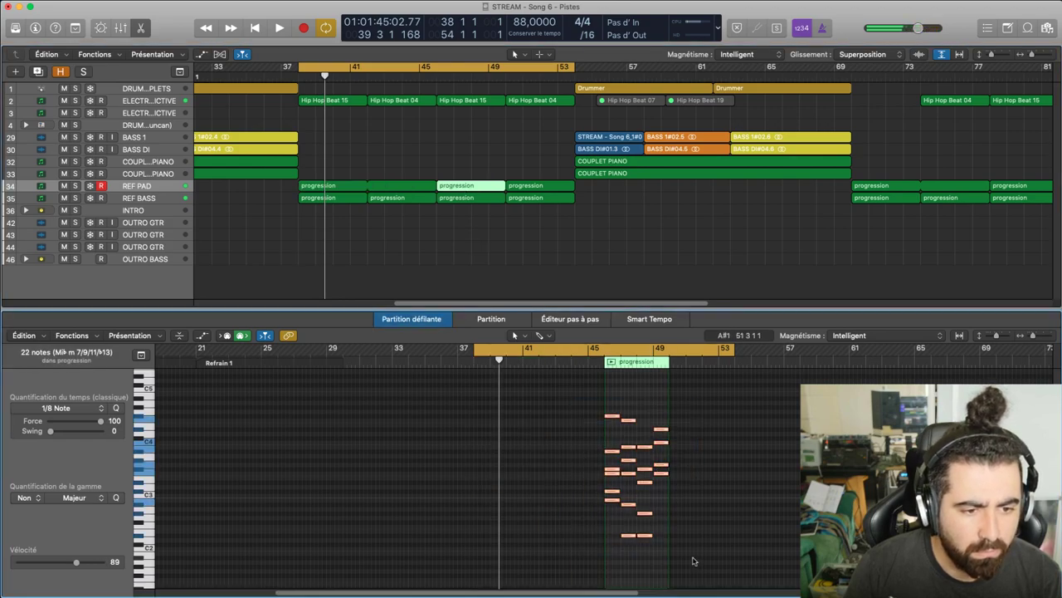
Lower the velocity of the last five-note chord in the REF PAD region at bar 50 to 103
click(540, 186)
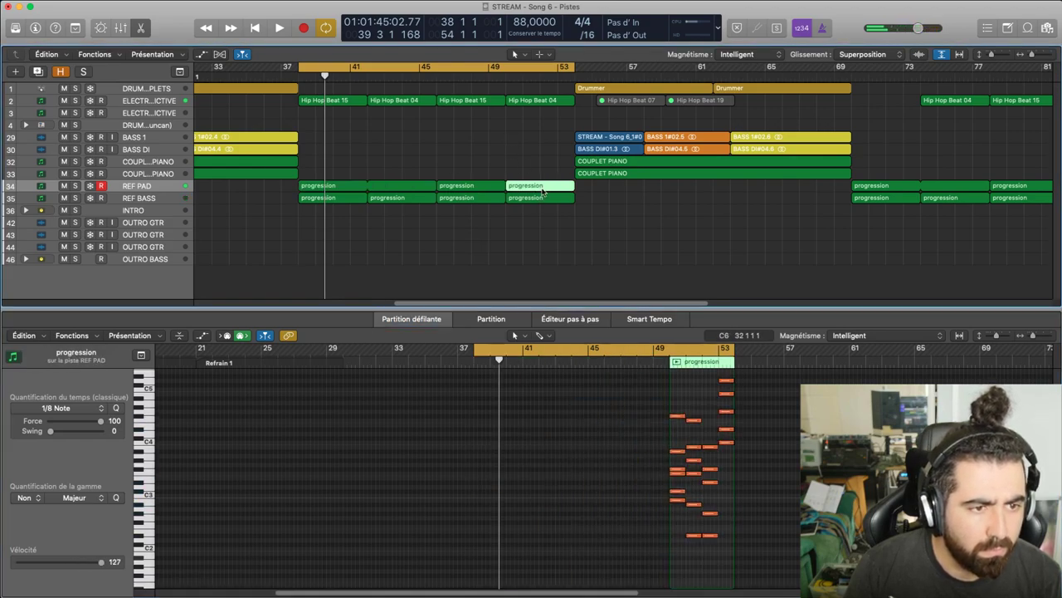
click(725, 453)
drag(772, 564, 451, 372)
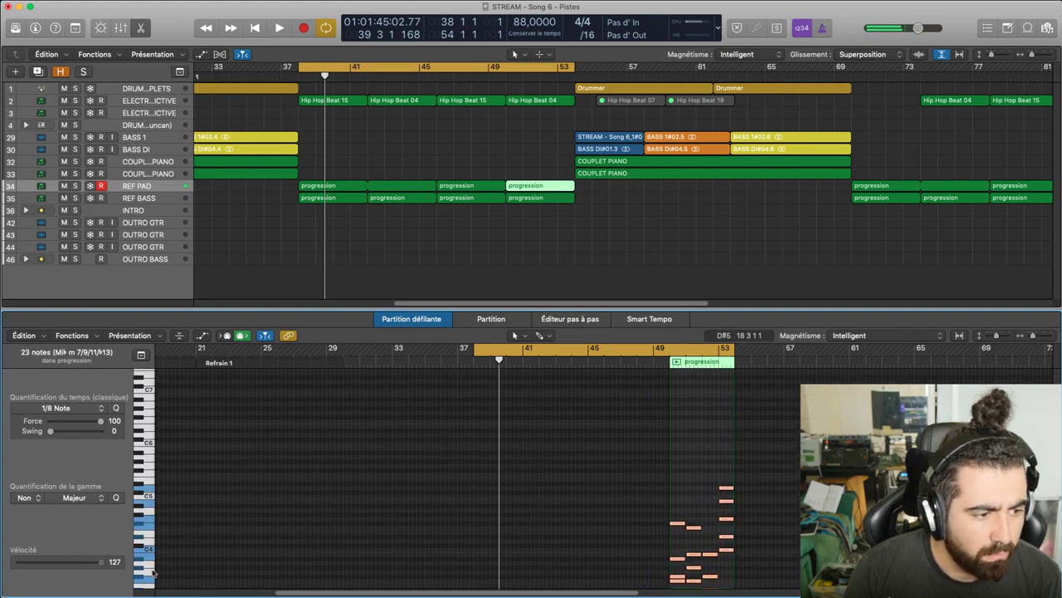
click(744, 478)
drag(741, 548, 721, 480)
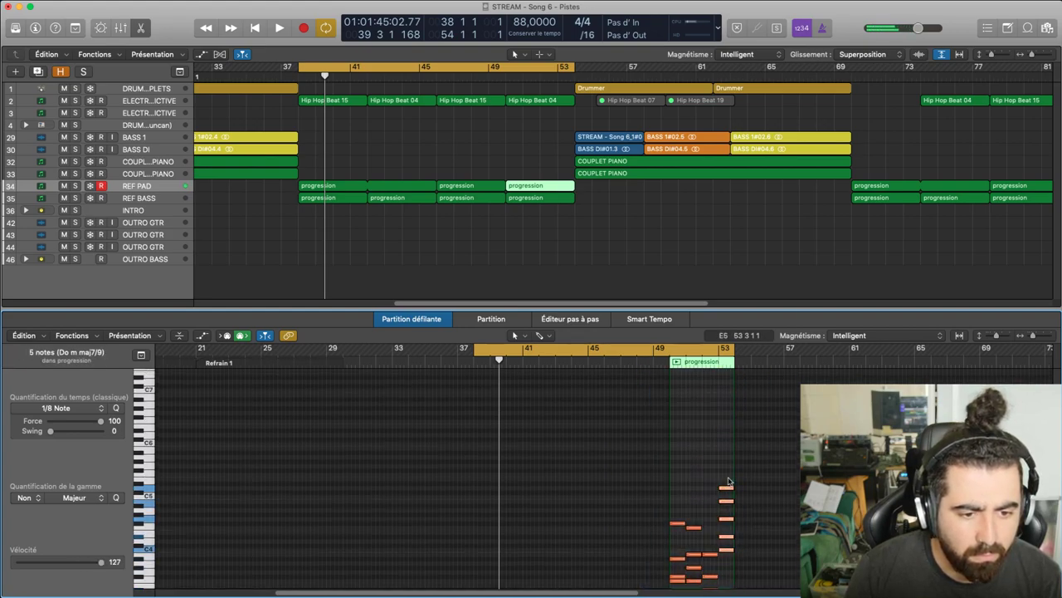
Move the cycle range to bars 50 to 66 and play the end of the refrain into the verse
key(space)
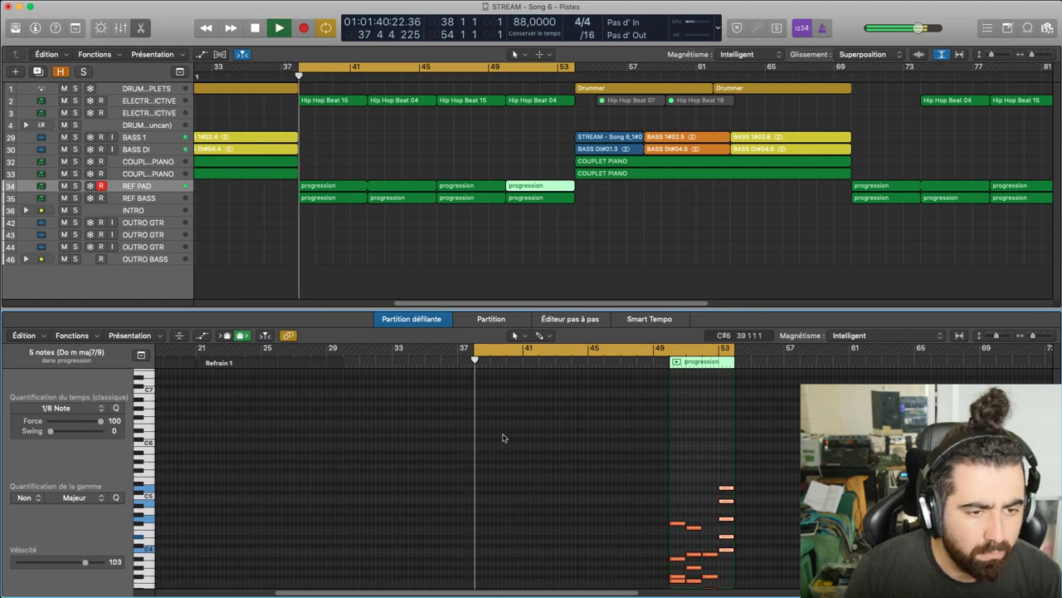
key(space)
drag(452, 71, 673, 85)
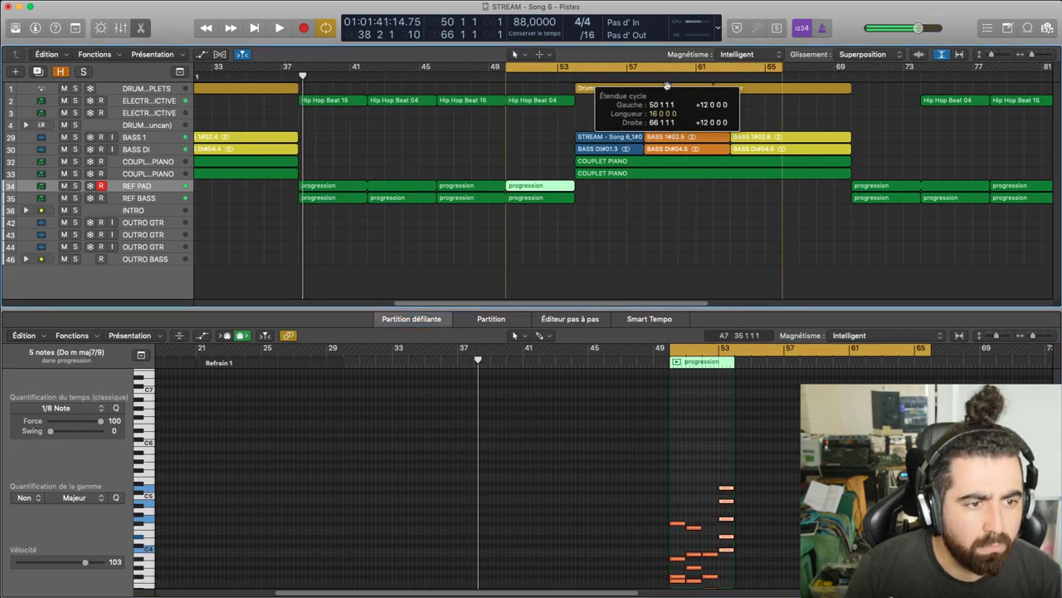
key(space)
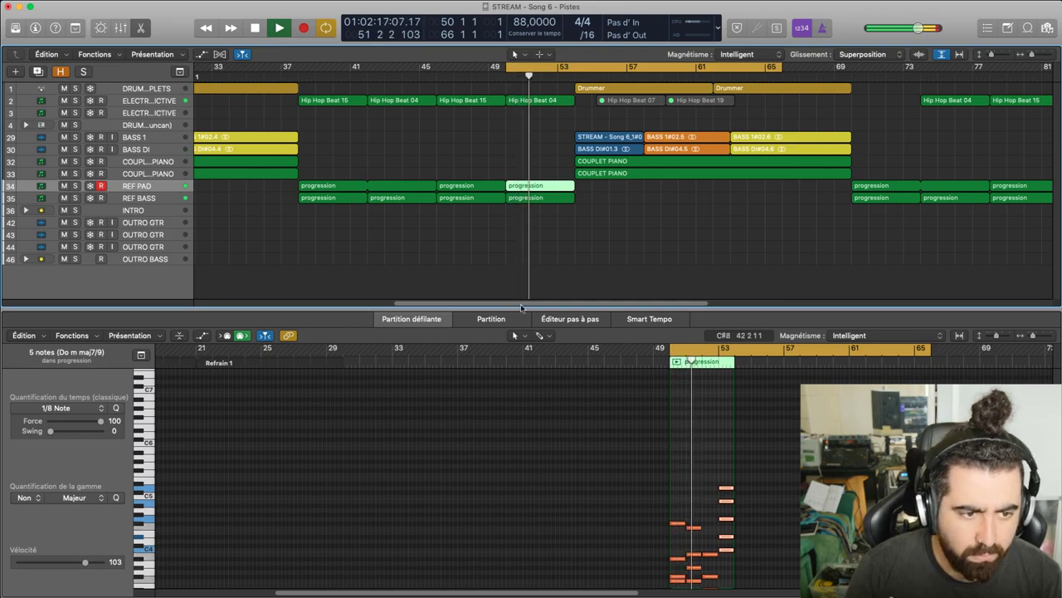
key(x)
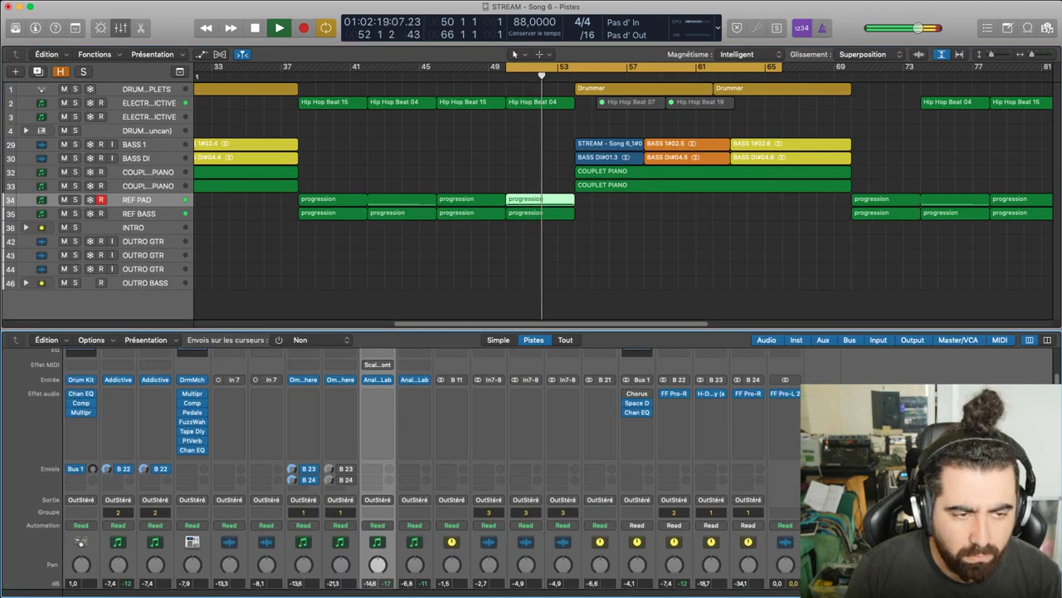
key(x)
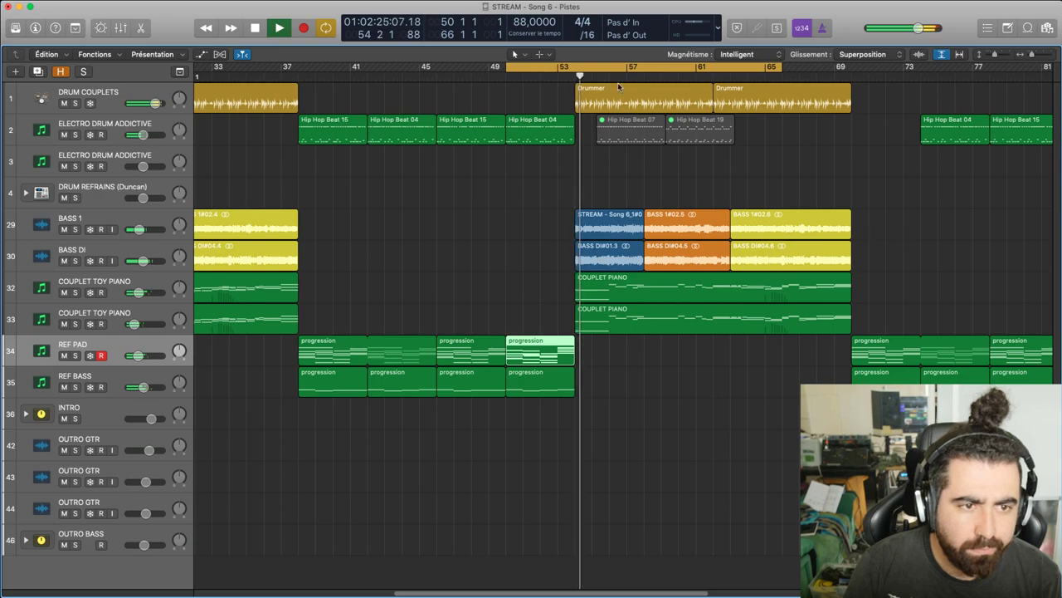
key(space)
Move the cycle range to bars 54 to 70 and play the start of the verse
drag(576, 77, 624, 77)
key(space)
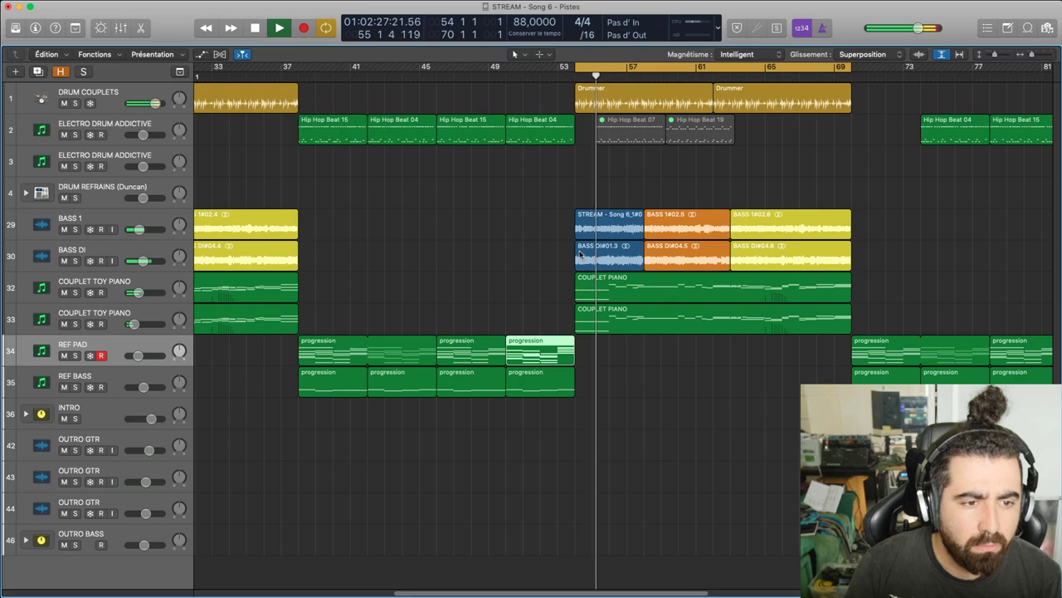
key(space)
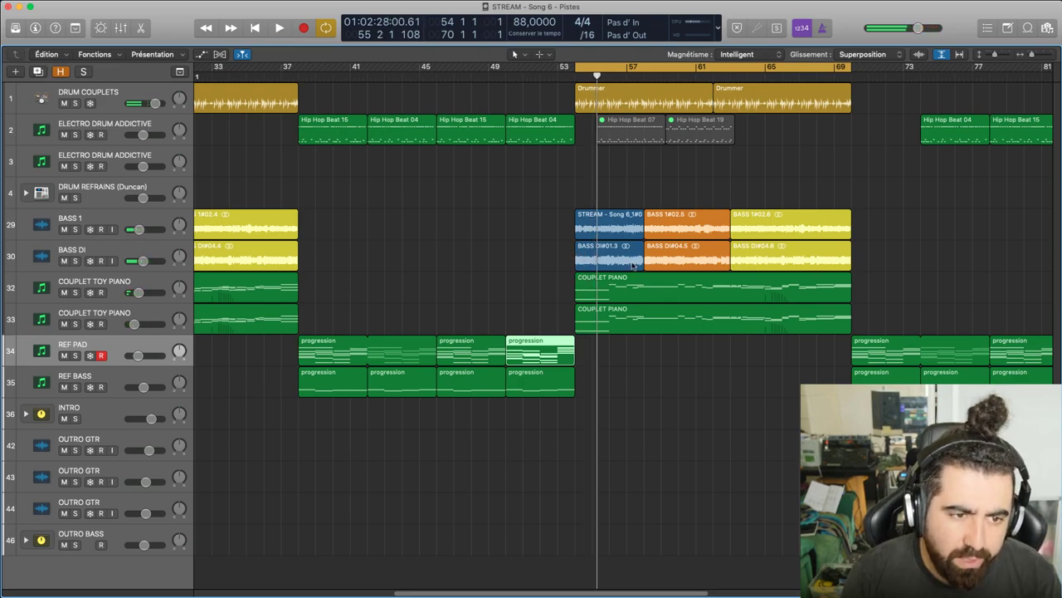
Move the cycle range to bars 70 to 86 and briefly play the start of that refrain
scroll(556, 113, right, 10)
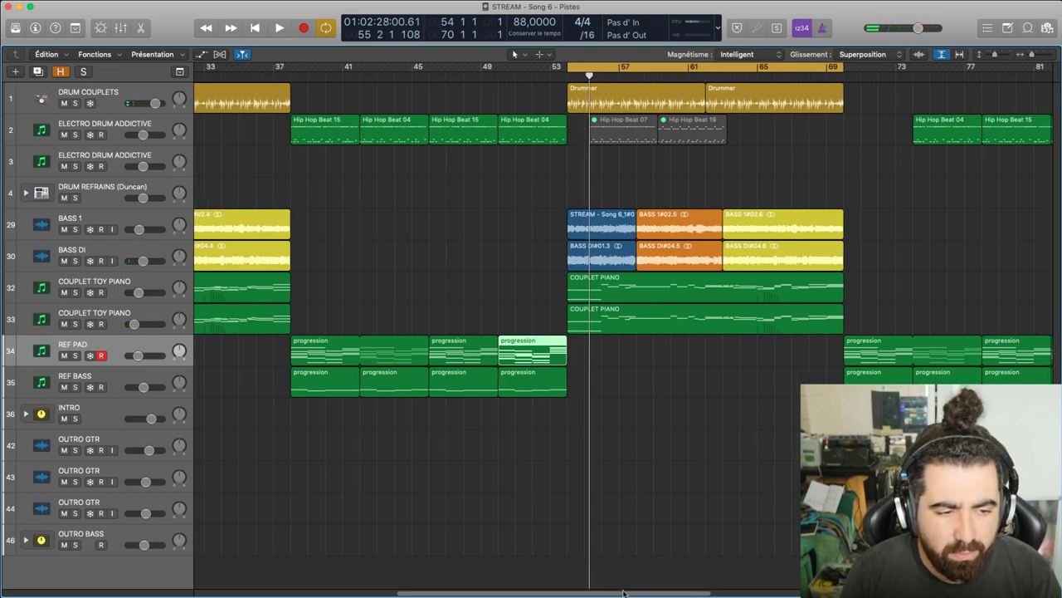
drag(444, 75, 721, 76)
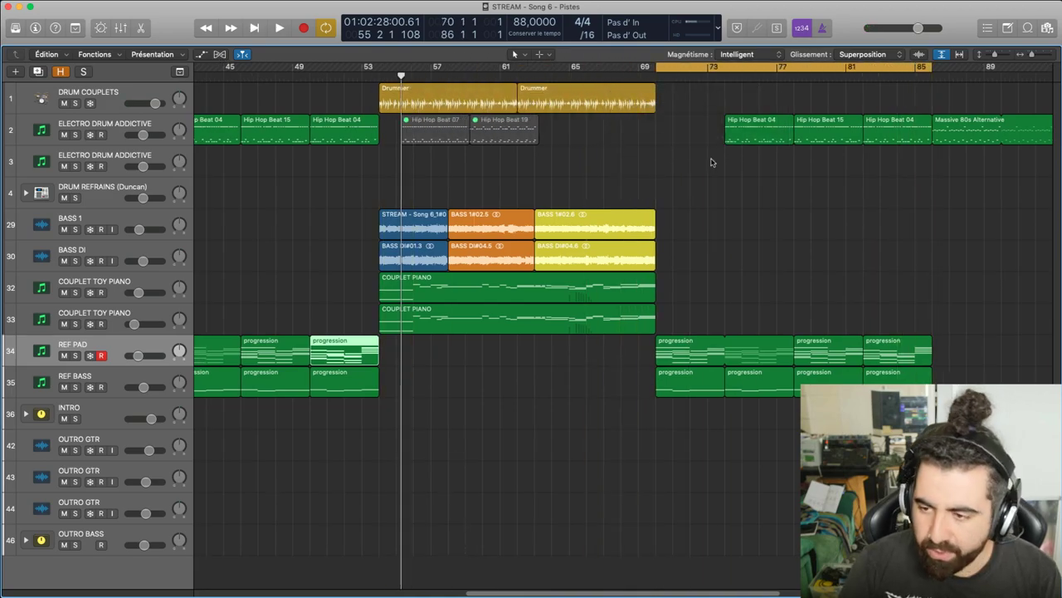
key(space)
key(space)
drag(721, 81, 719, 104)
Replace the REF PAD regions at bars 70 to 86 with copies of the four regions from bars 38 to 54
drag(677, 591, 577, 581)
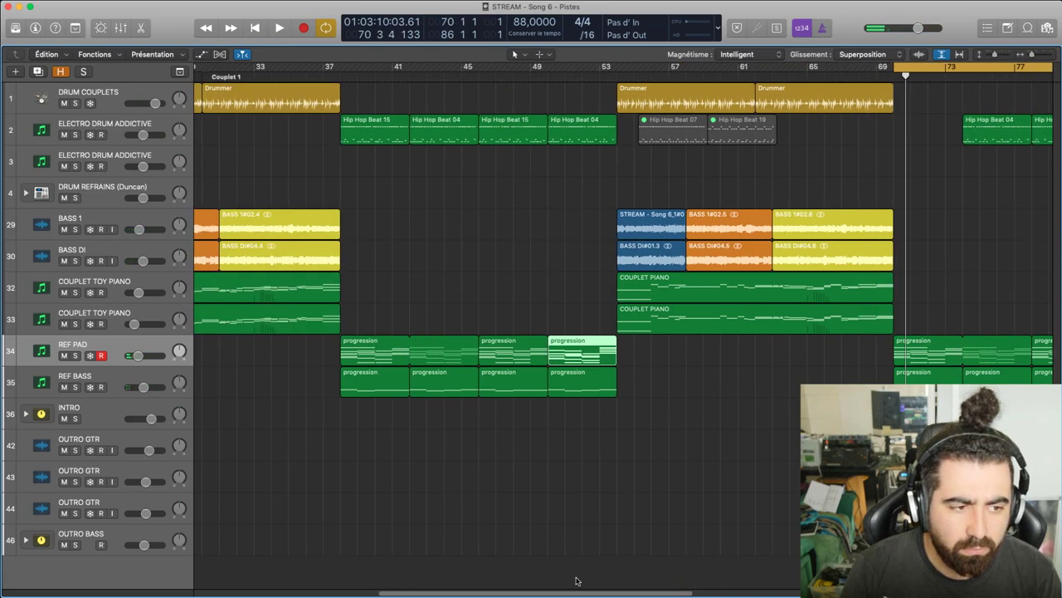
scroll(577, 581, right, 3)
drag(756, 364, 1008, 350)
key(Delete)
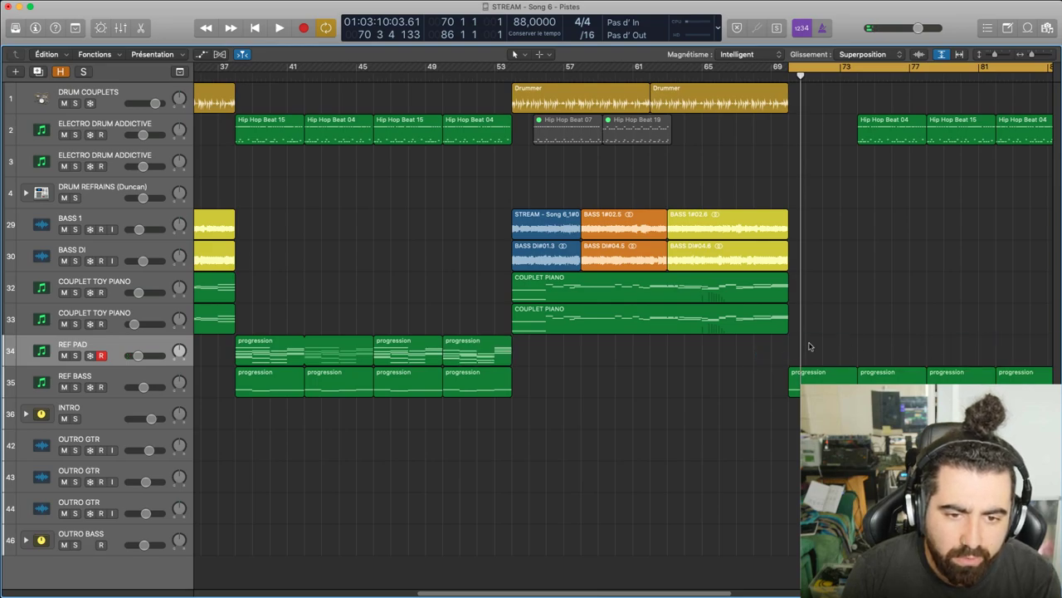
scroll(204, 355, left, 1)
drag(204, 355, 498, 359)
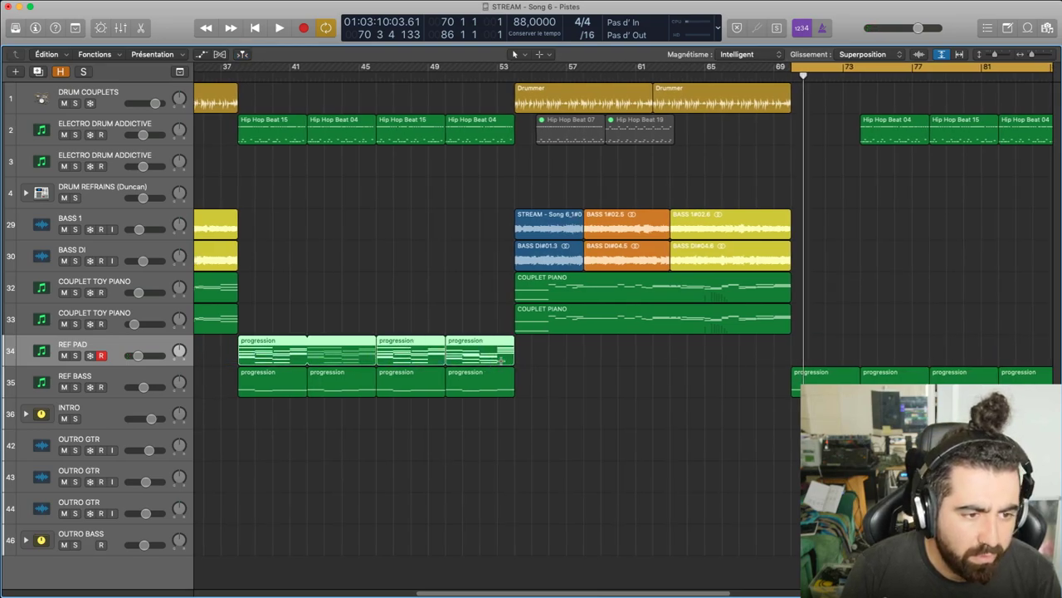
key(super+c)
key(super+v)
Play the refrain from bar 70 and check the copied REF PAD regions against the rest of the arrangement
key(space)
click(749, 278)
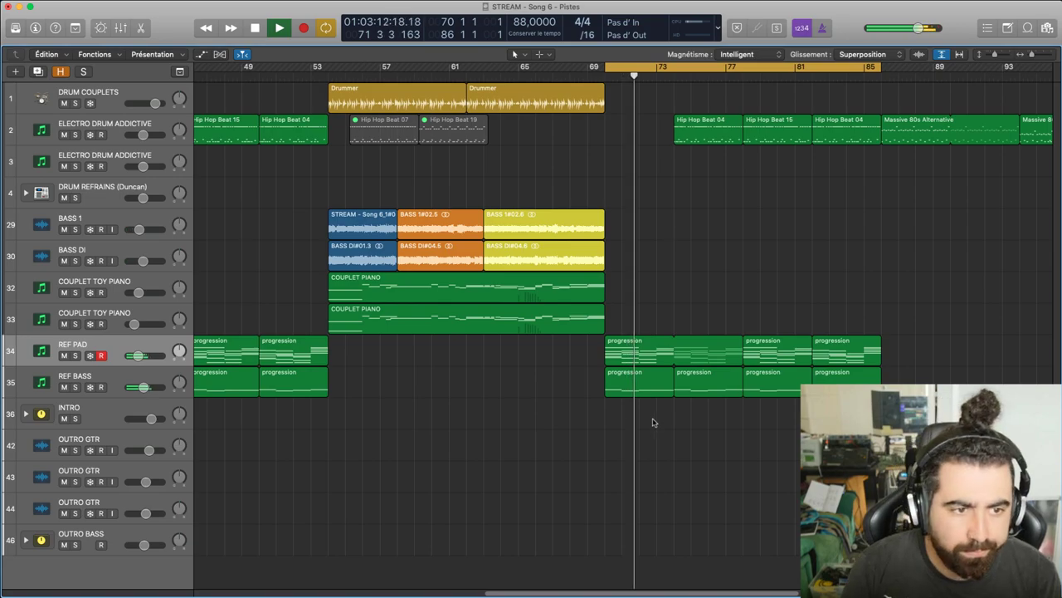
scroll(543, 568, left, 10)
scroll(542, 568, right, 11)
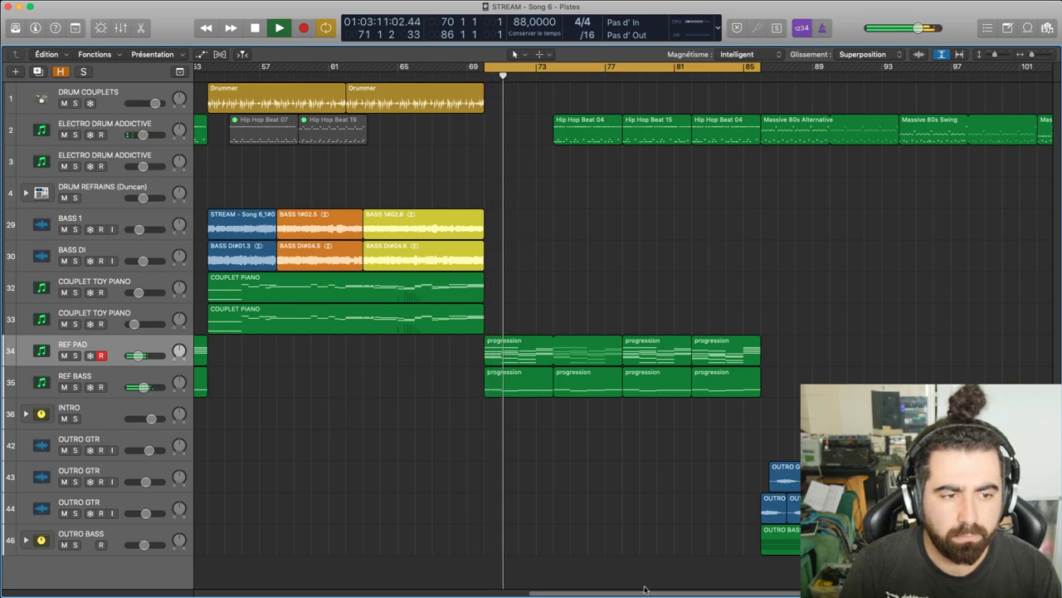
scroll(647, 594, left, 5)
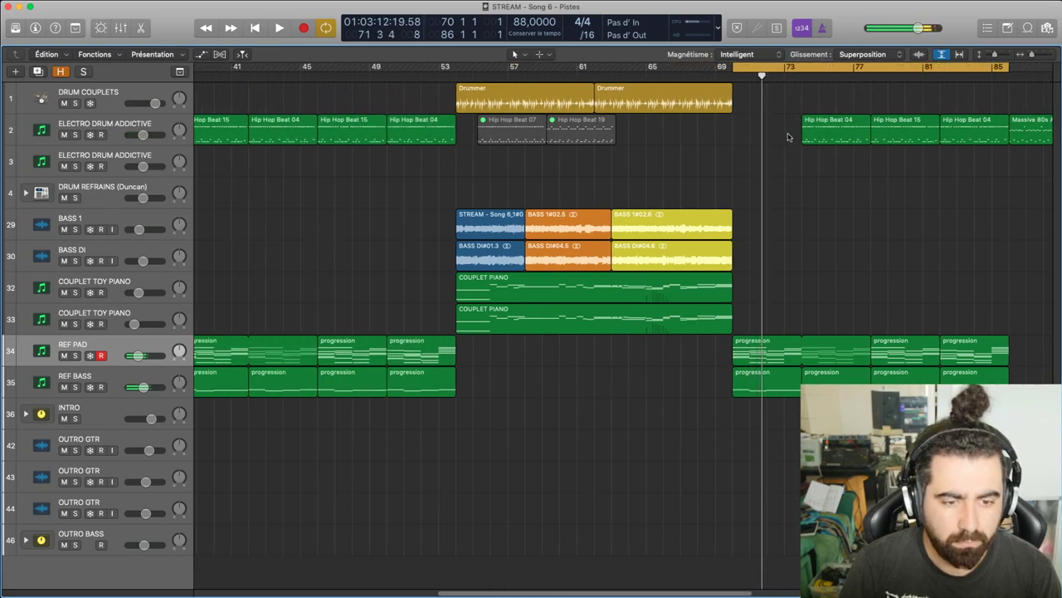
Delete the muted Hip Hop Beat 07 and Hip Hop Beat 19 regions from the first ELECTRO DRUM ADDICTIVE track
click(768, 77)
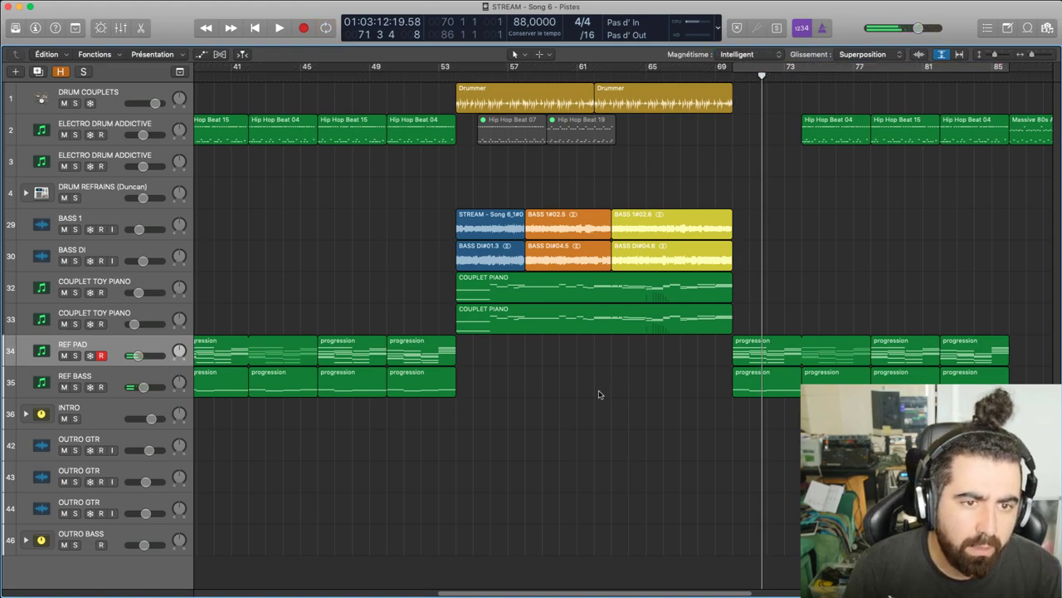
drag(614, 166, 523, 140)
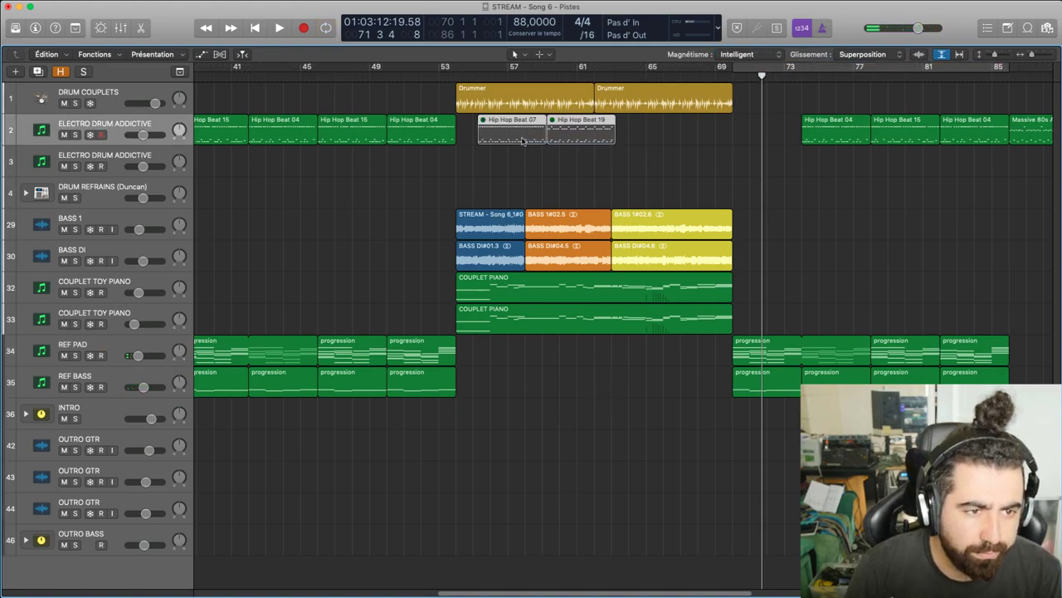
key(Delete)
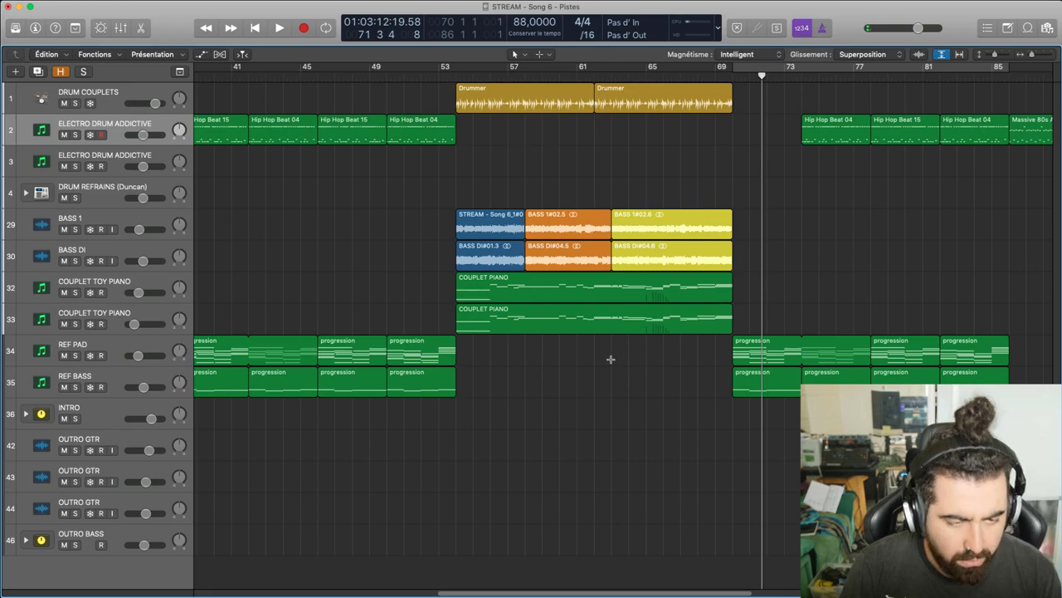
Solo BASS 1, set the cycle range to bars 54 to 70 and play the verse
click(74, 230)
drag(452, 74, 732, 70)
key(space)
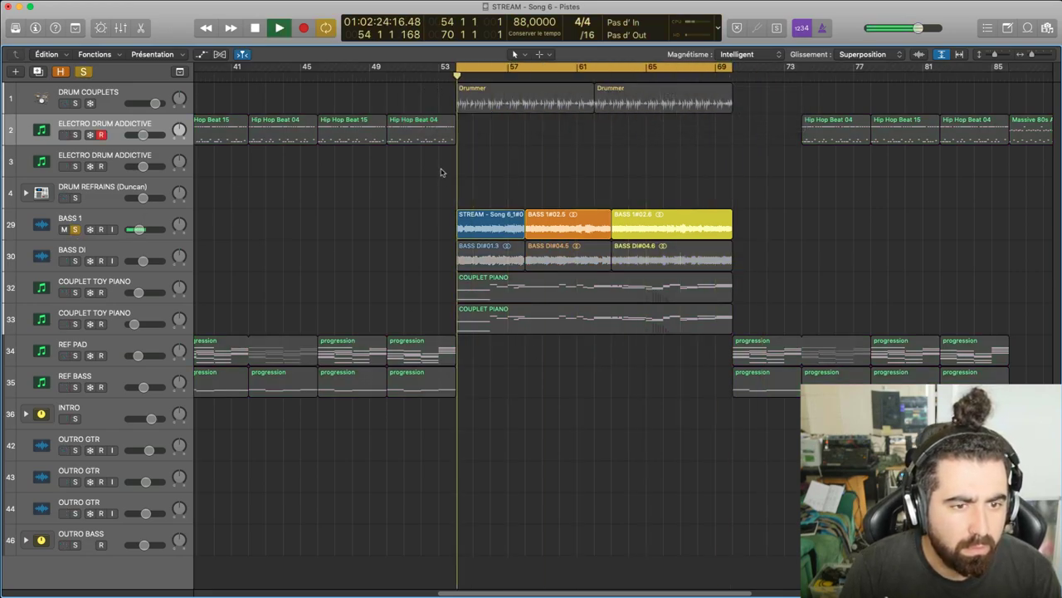
Switch the solo from BASS 1 to BASS DI and listen to the verse bass
key(x)
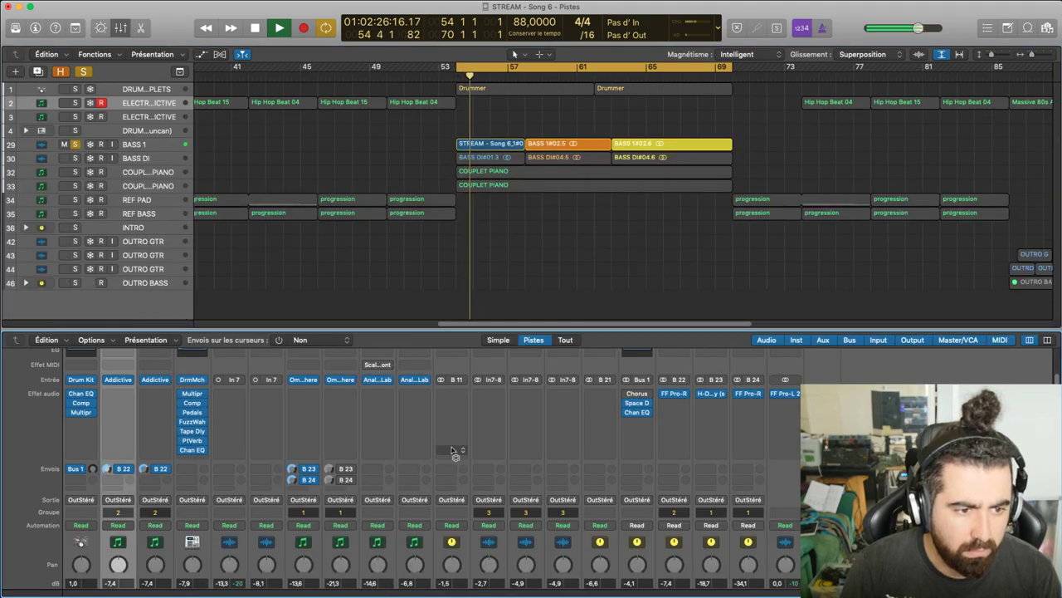
key(x)
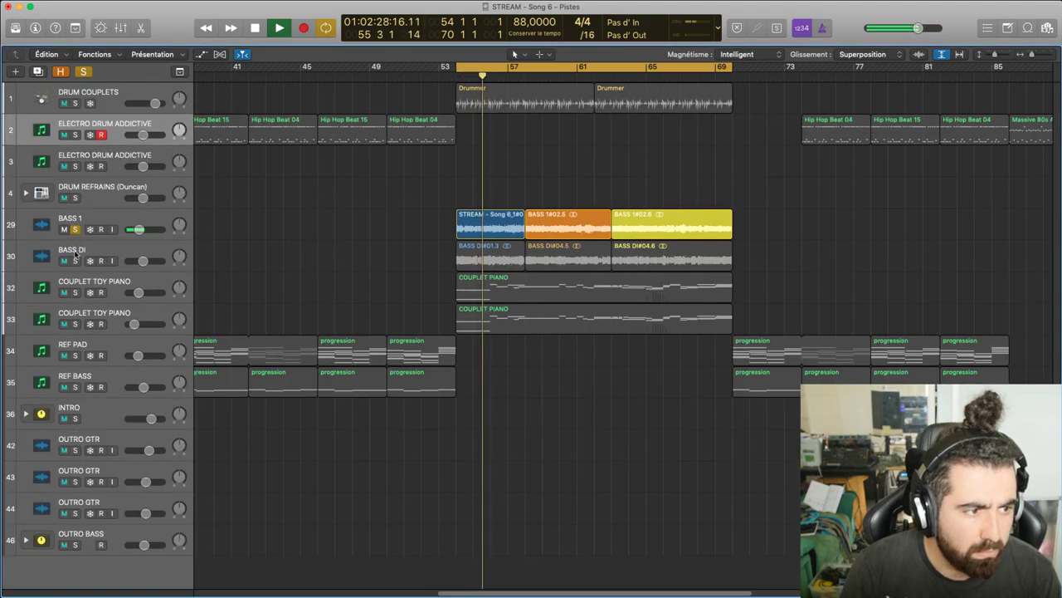
click(75, 261)
click(74, 229)
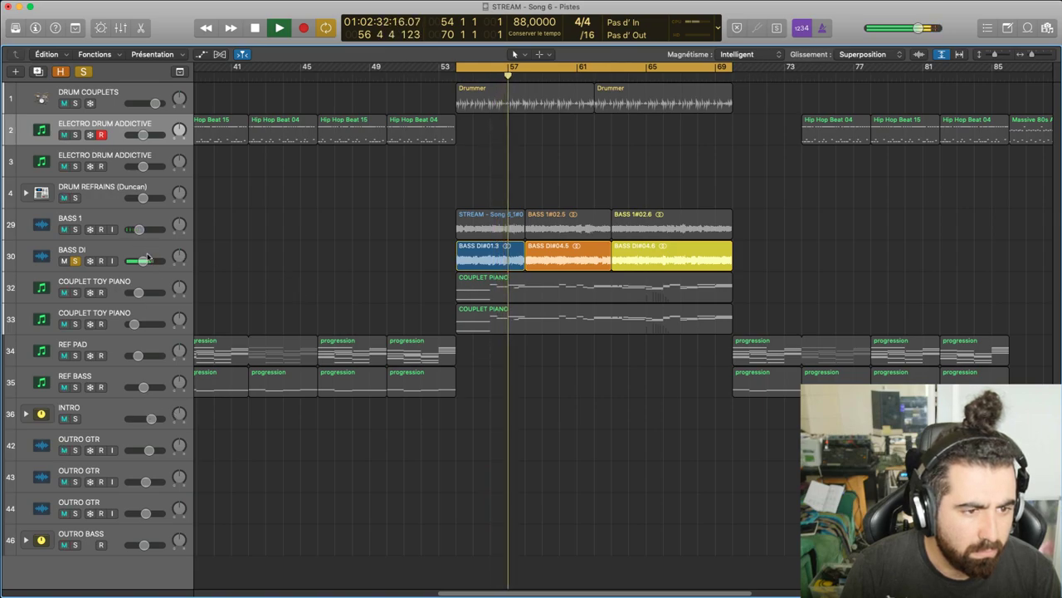
scroll(500, 581, left, 5)
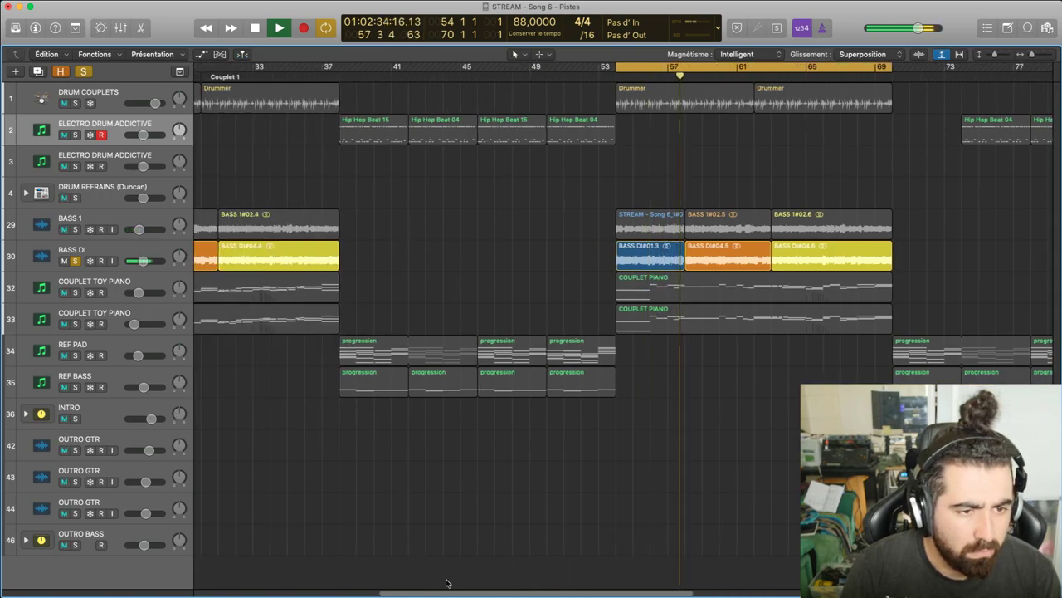
scroll(452, 581, right, 3)
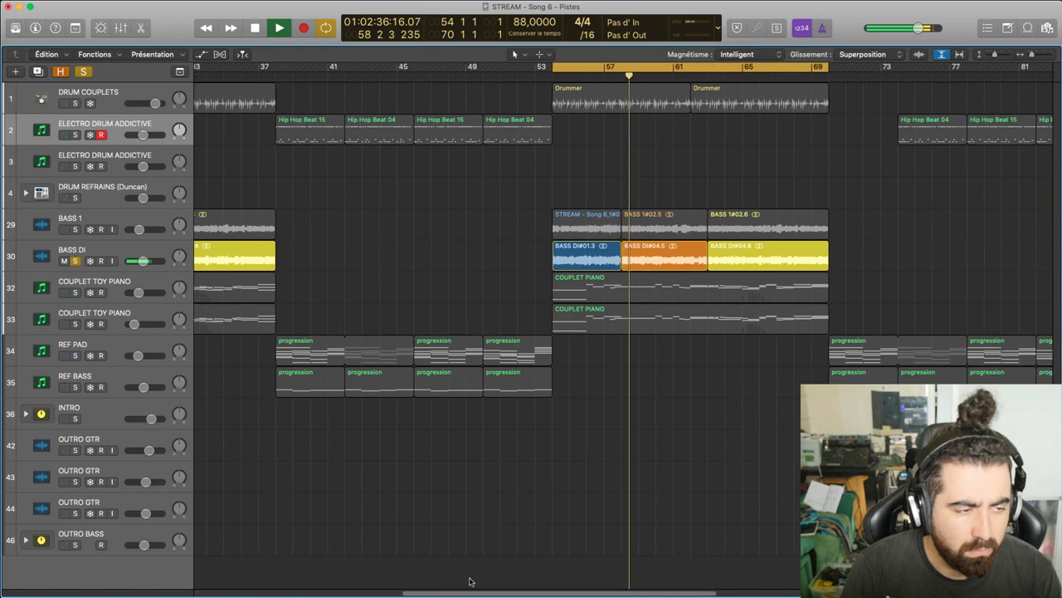
Show the mixer, solo BASS 1 together with BASS DI, and lower BASS 1 to -14.8 dB
key(x)
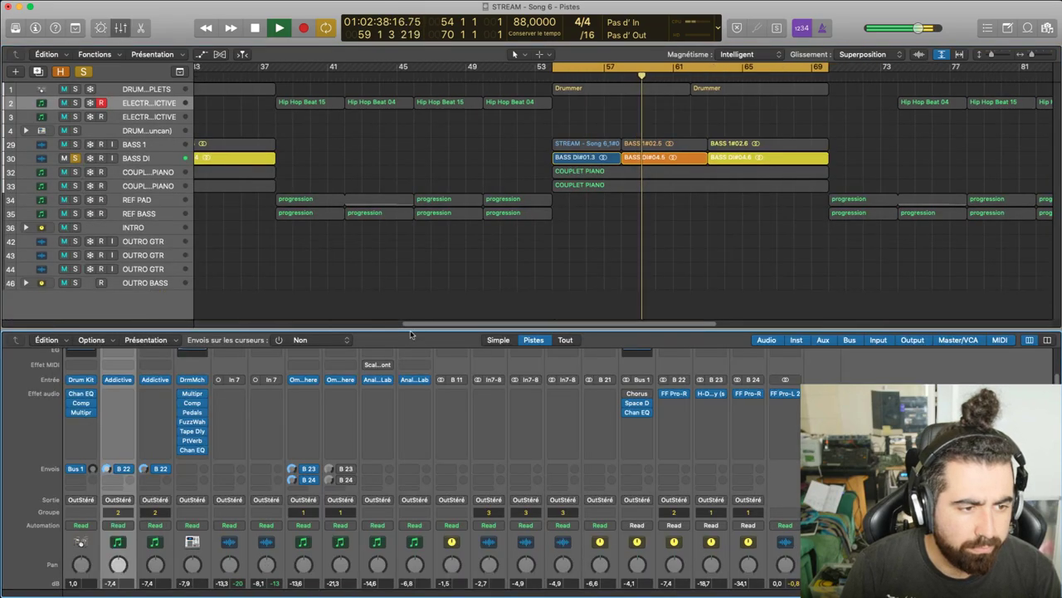
scroll(161, 445, down, 5)
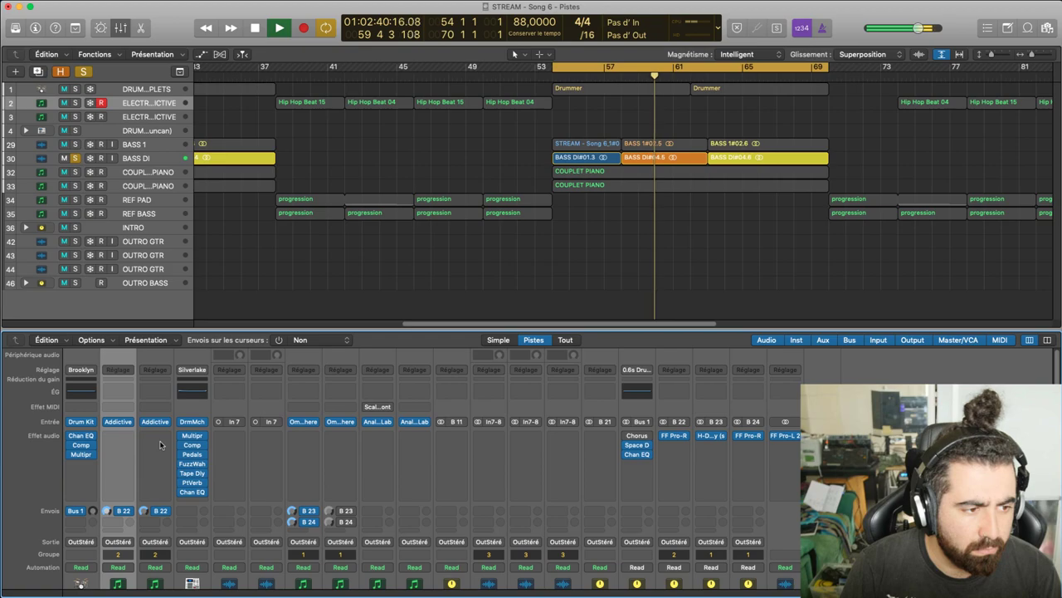
click(157, 159)
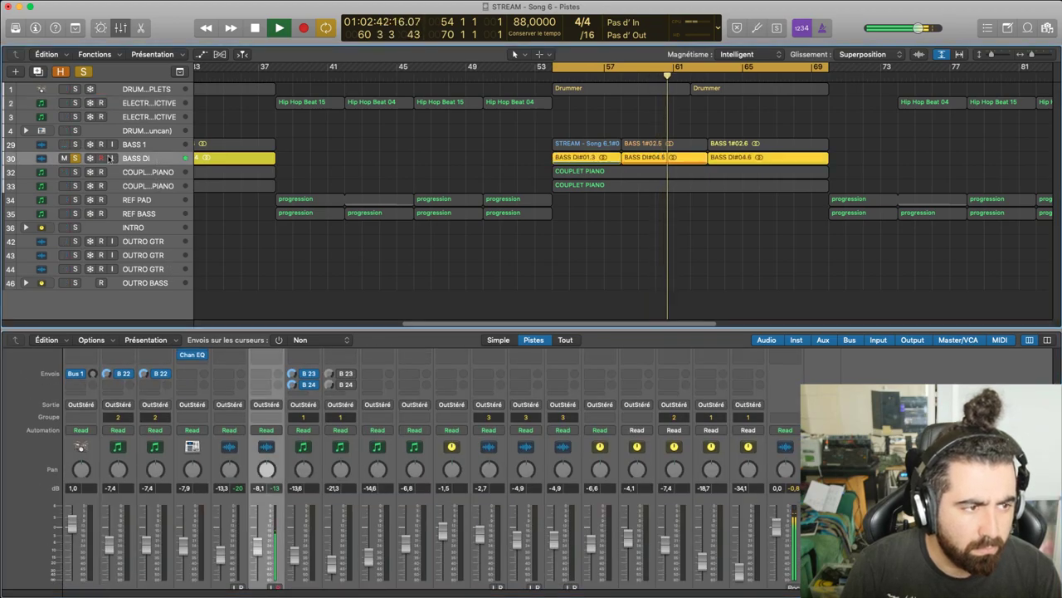
click(74, 144)
click(142, 144)
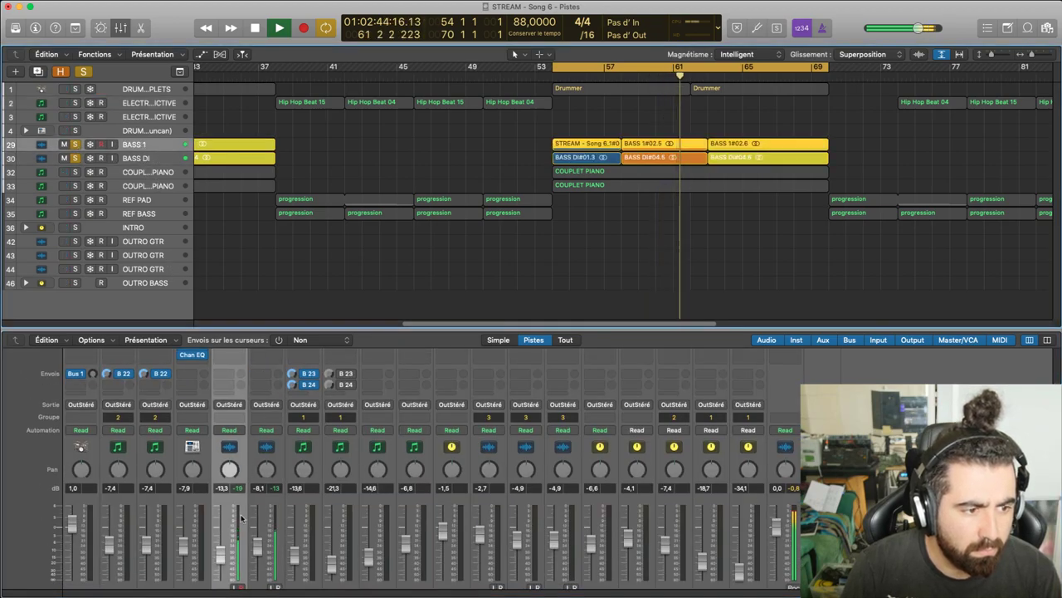
scroll(242, 518, down, 2)
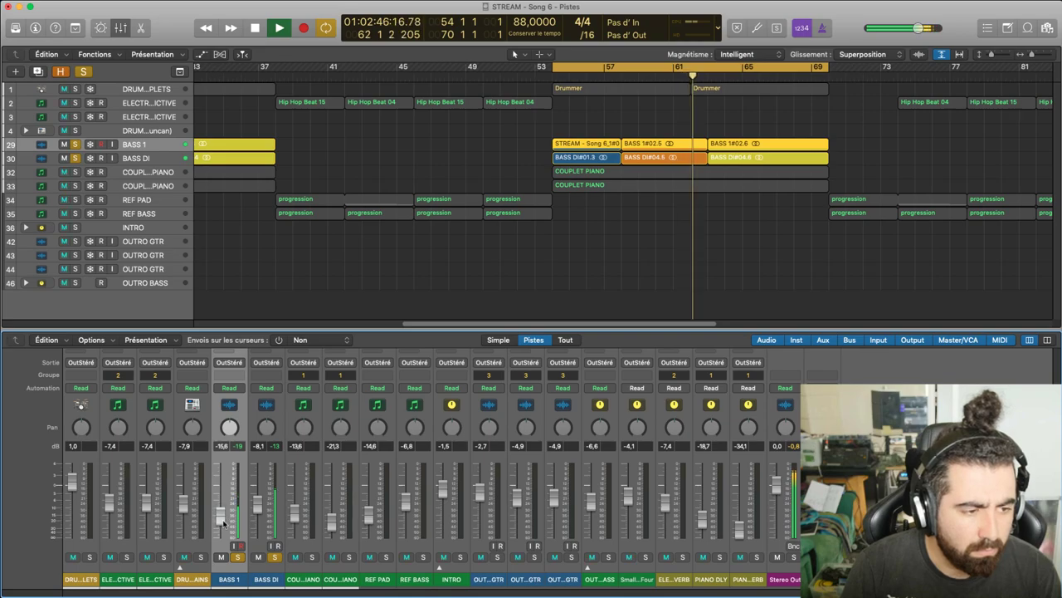
scroll(223, 522, up, 3)
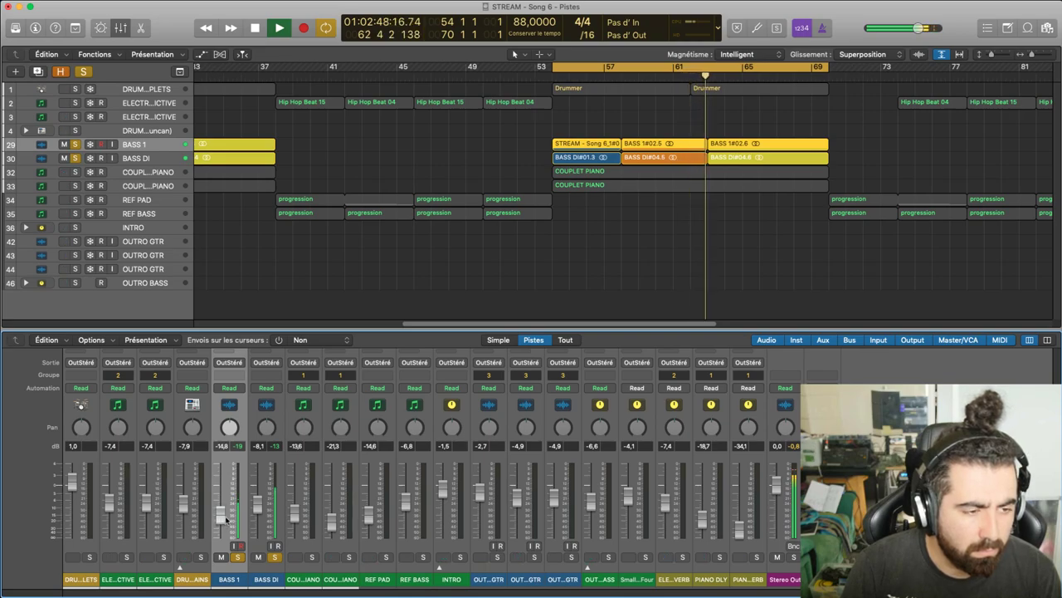
Solo only DRUM COUPLETS and BASS DI, and raise BASS DI to 0.0 dB
click(75, 157)
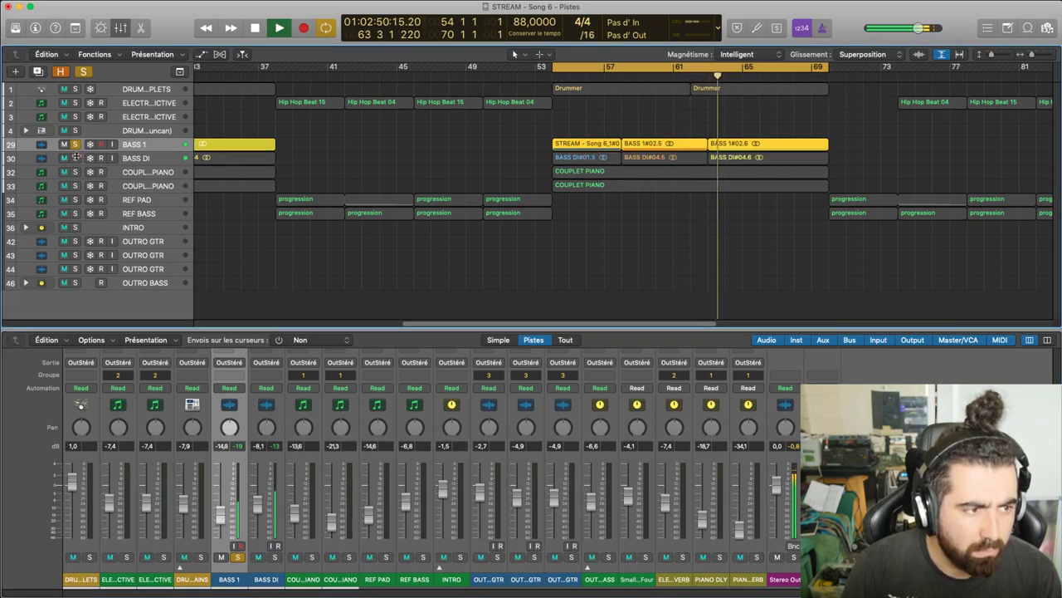
click(75, 144)
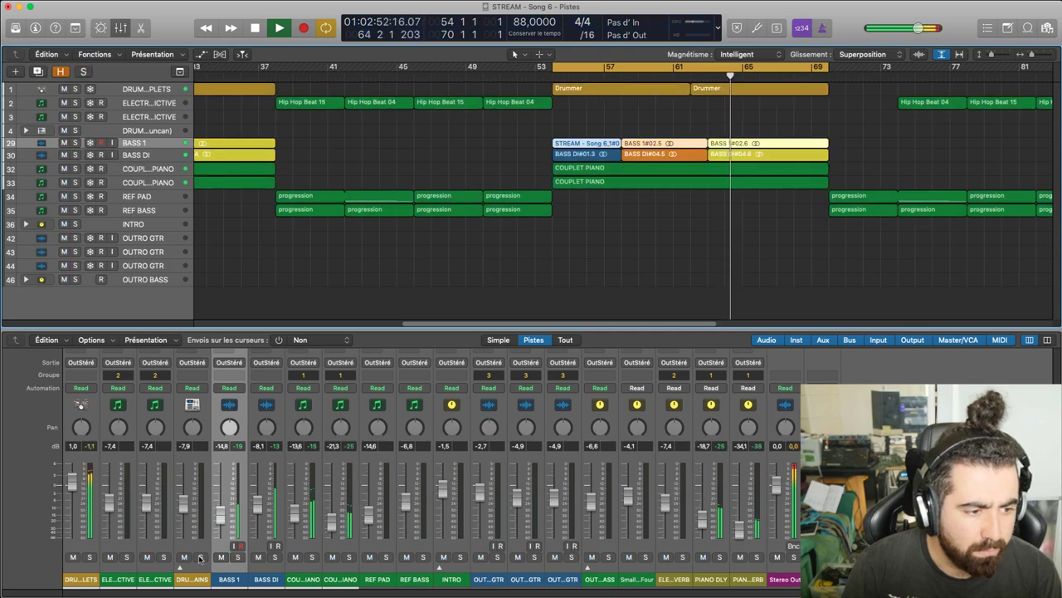
click(89, 557)
click(275, 557)
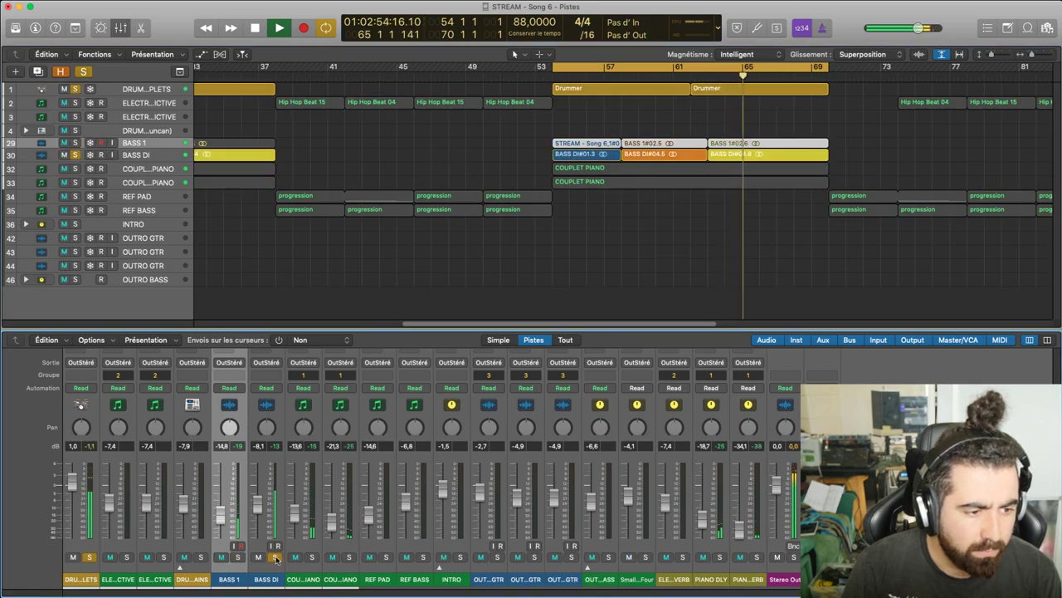
drag(259, 507, 258, 497)
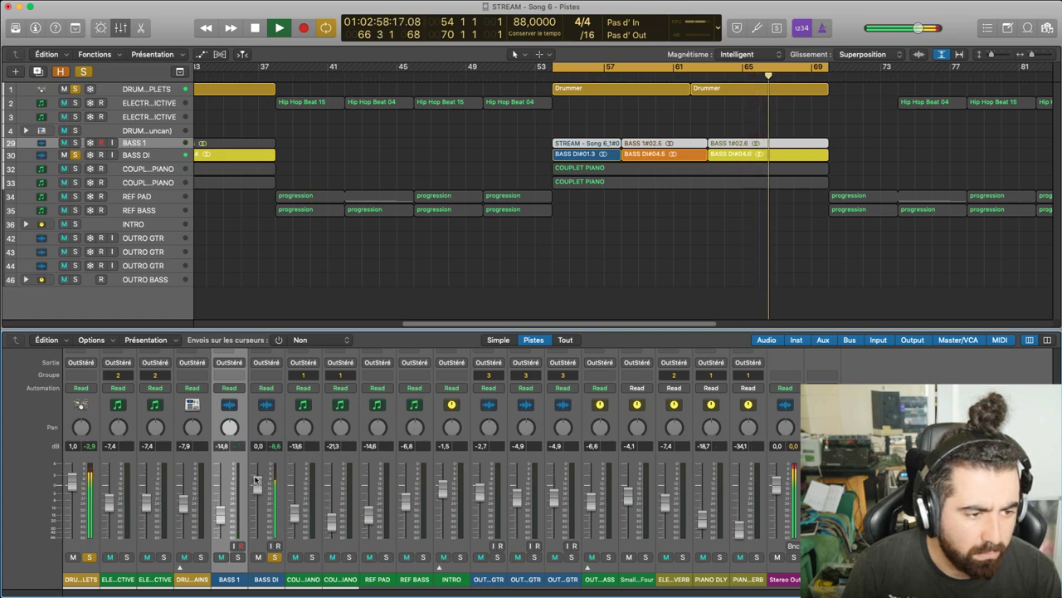
drag(257, 485, 257, 489)
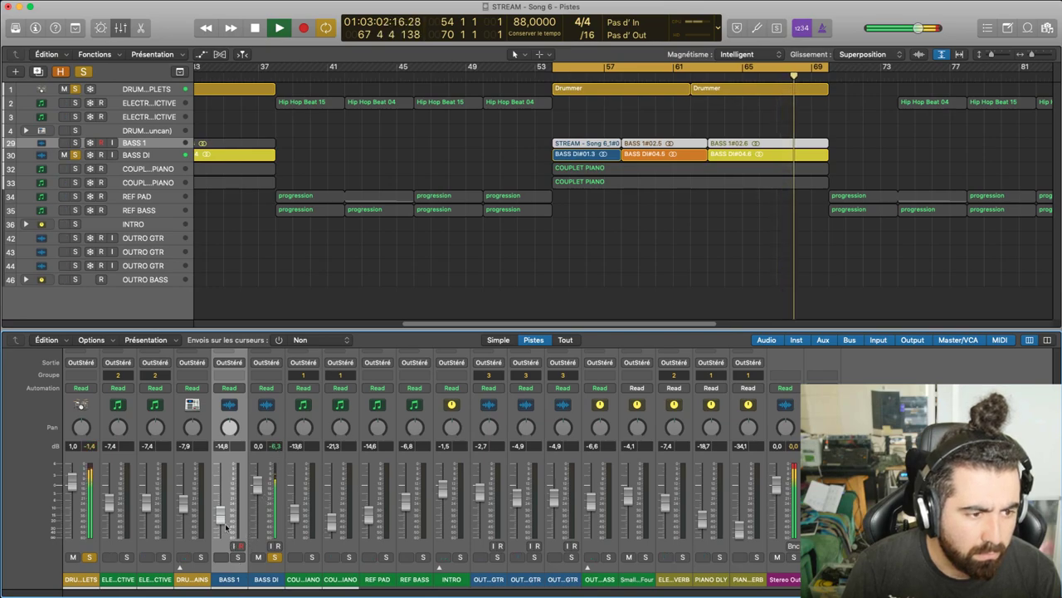
Add BASS 1 to the solo, raise it to -3.4 dB and replay the verse from bar 54
click(238, 556)
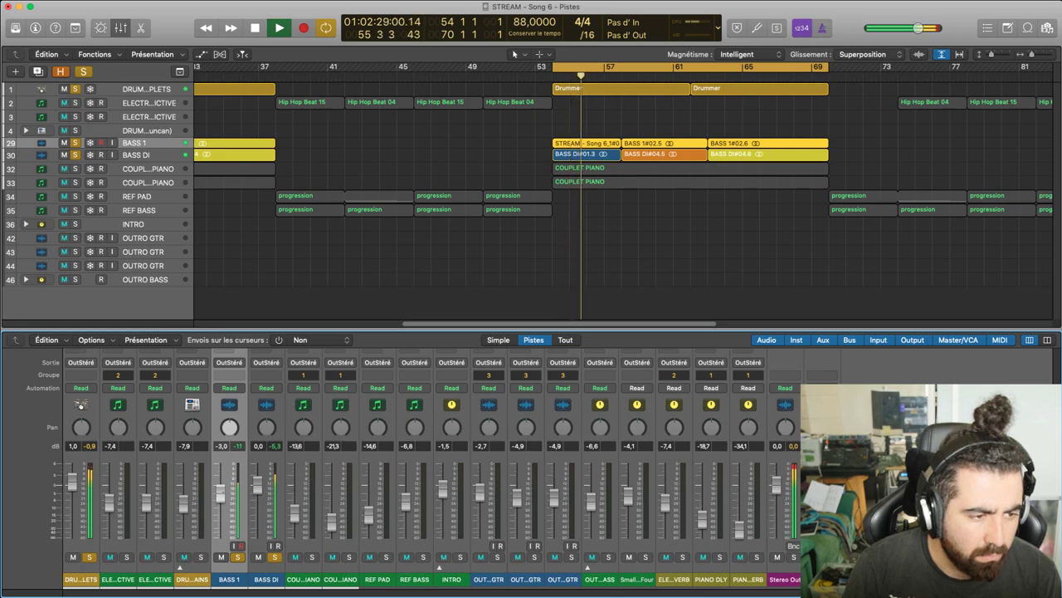
key(space)
key(space)
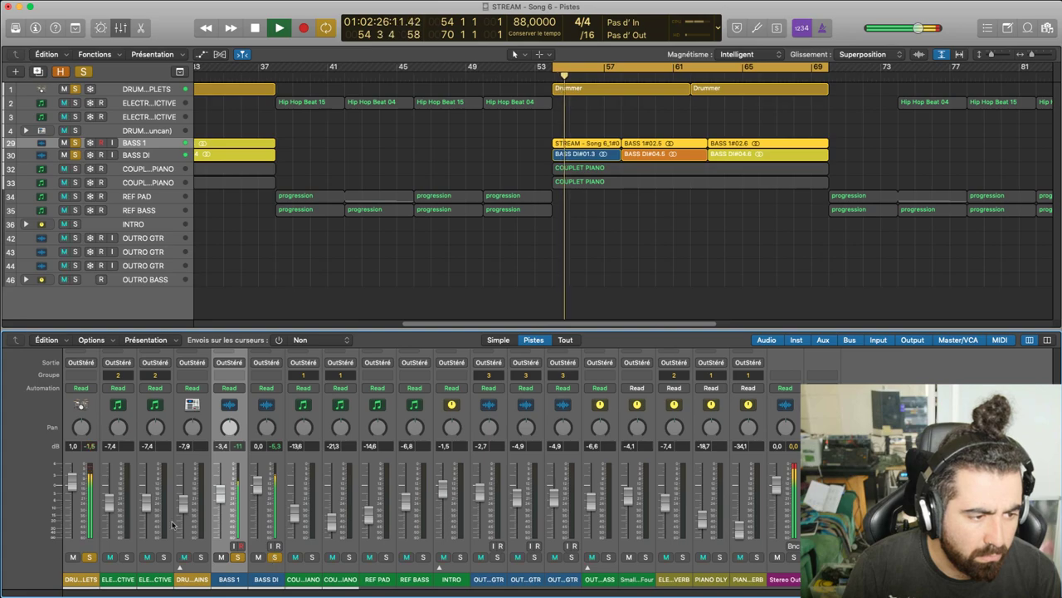
Take BASS 1 out of the solo and lower BASS DI to -5.4 dB against the drums
click(237, 557)
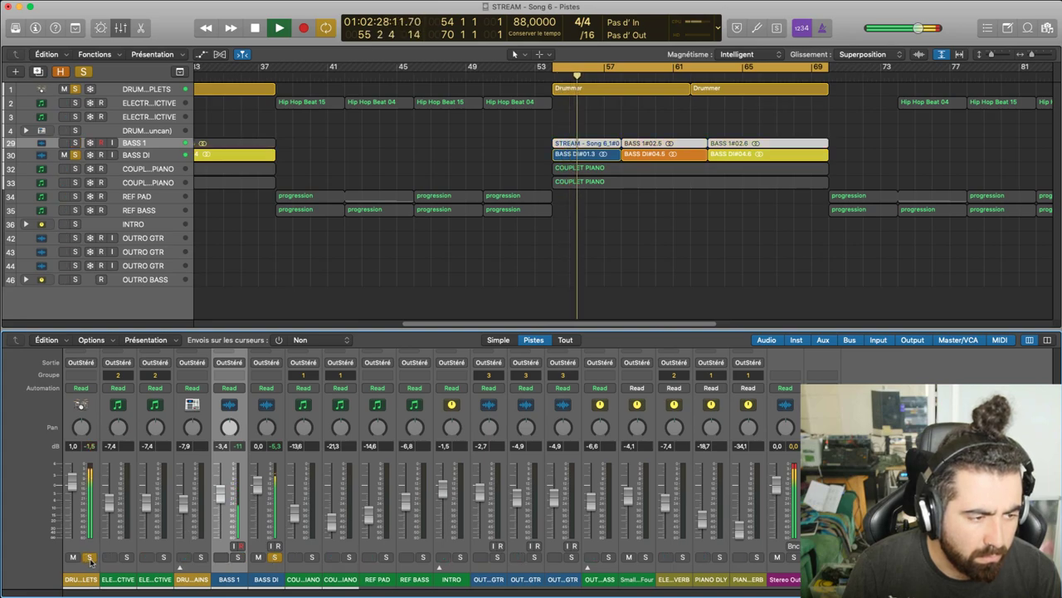
key(space)
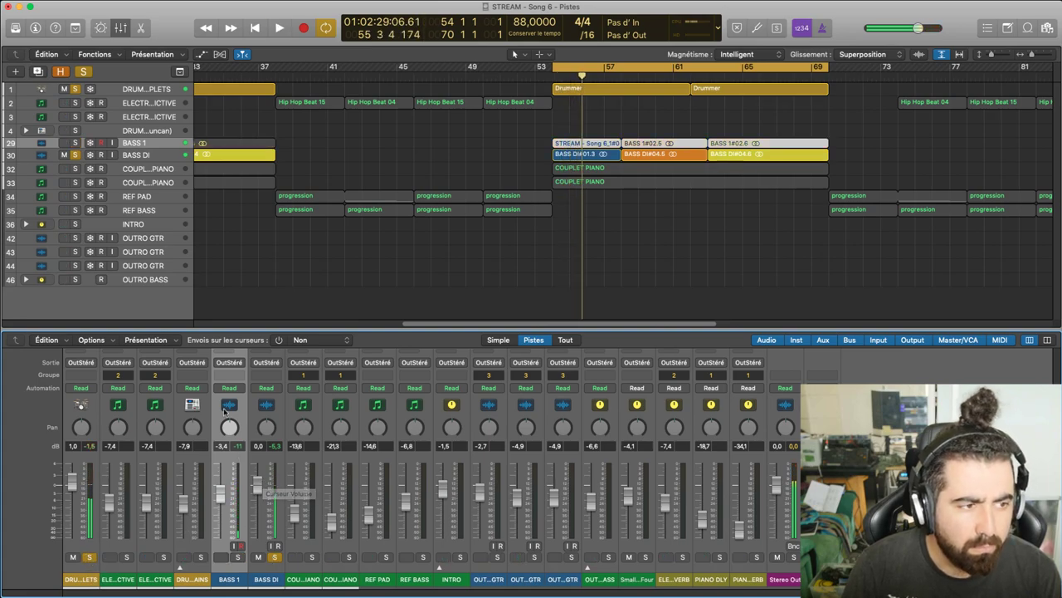
scroll(224, 412, up, 5)
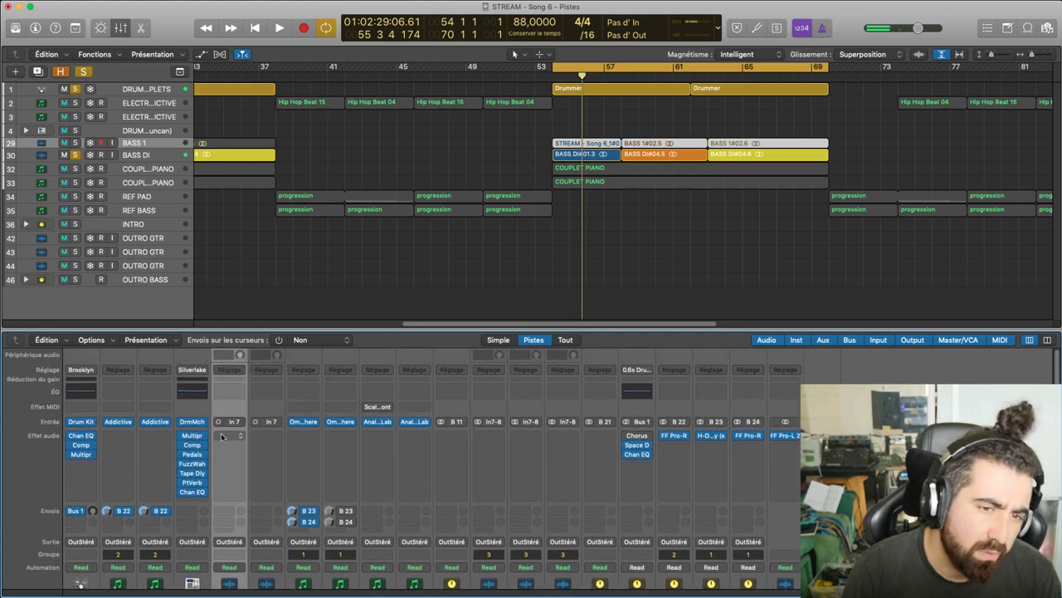
scroll(217, 453, down, 5)
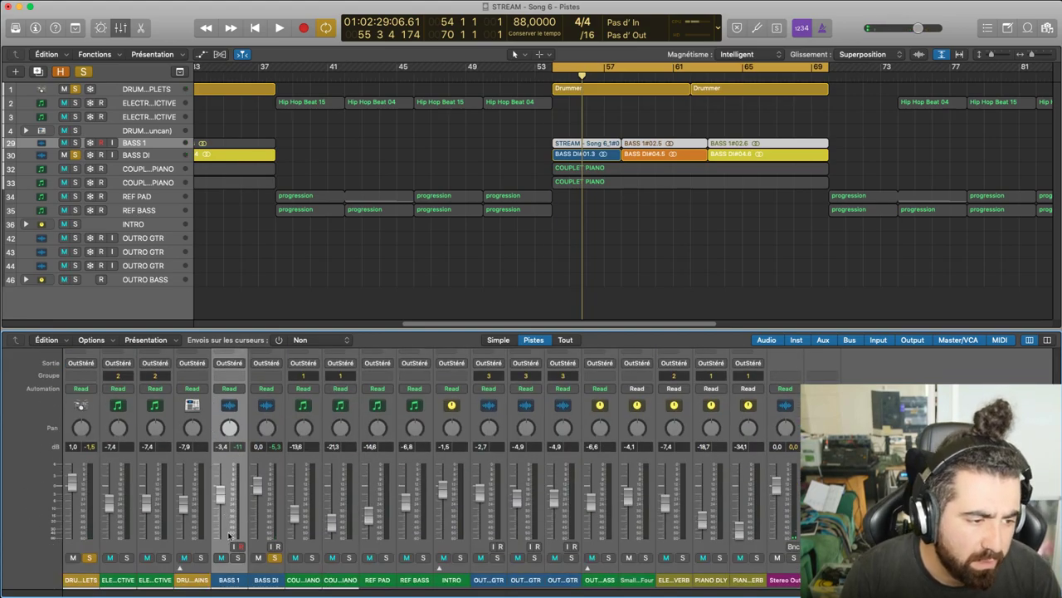
key(space)
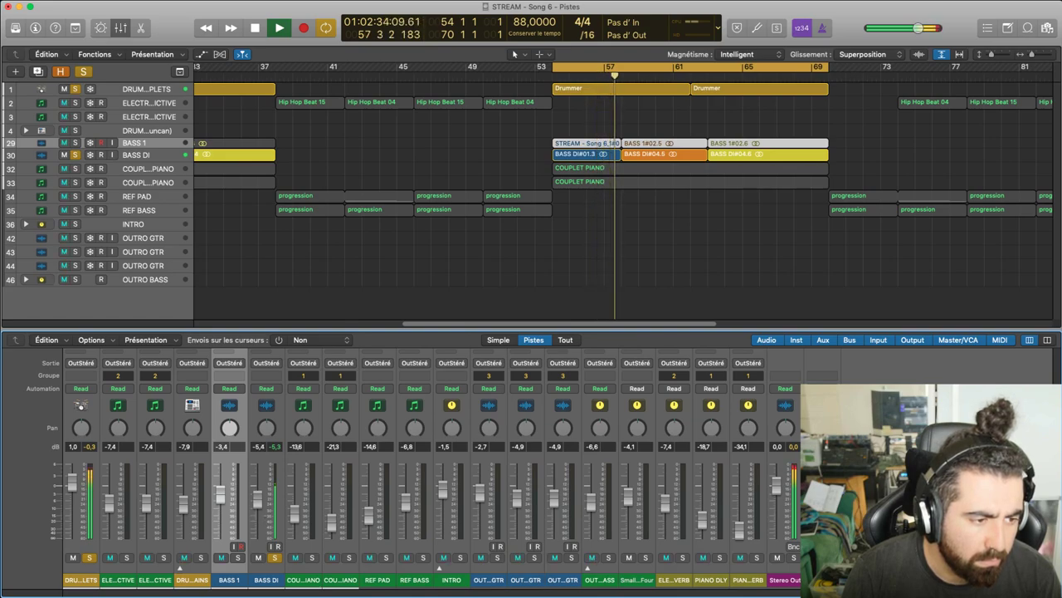
Solo BASS 1 again, set it to -6.6 dB, and compare the two basses with and without DRUM COUPLETS
click(238, 558)
drag(222, 495, 222, 499)
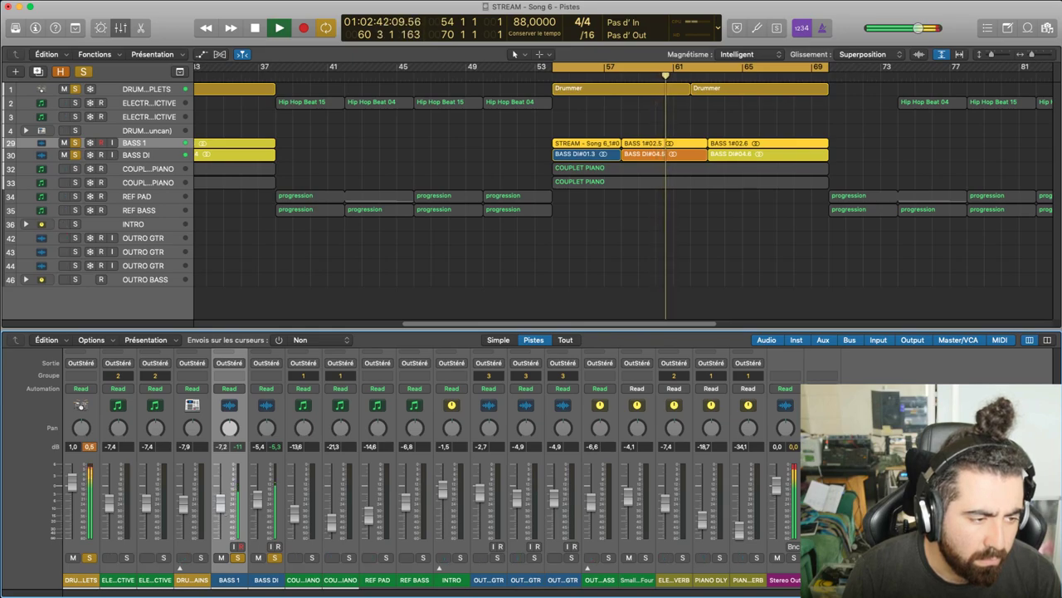
click(89, 557)
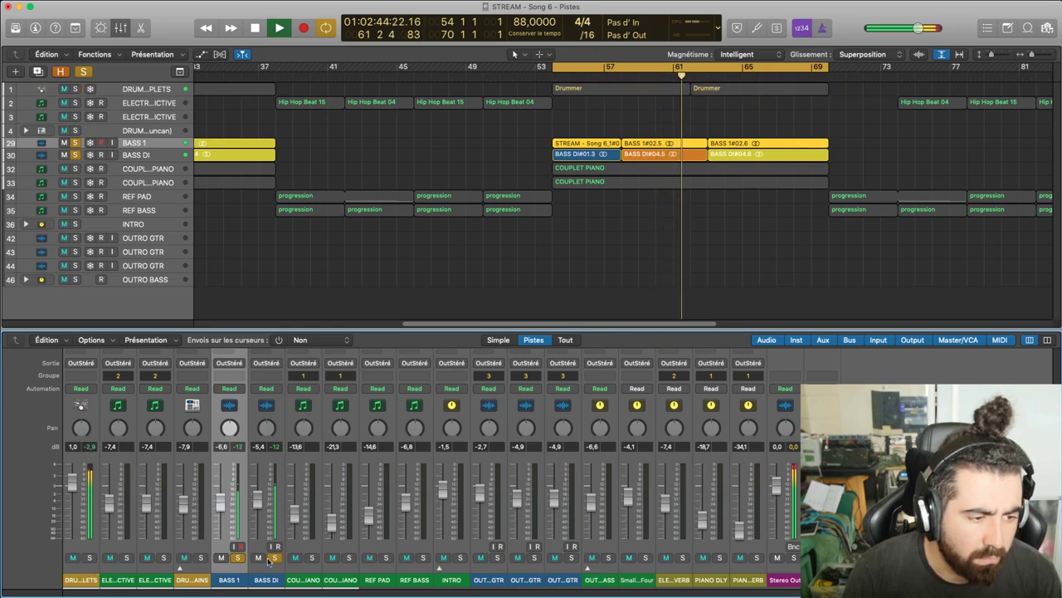
click(89, 557)
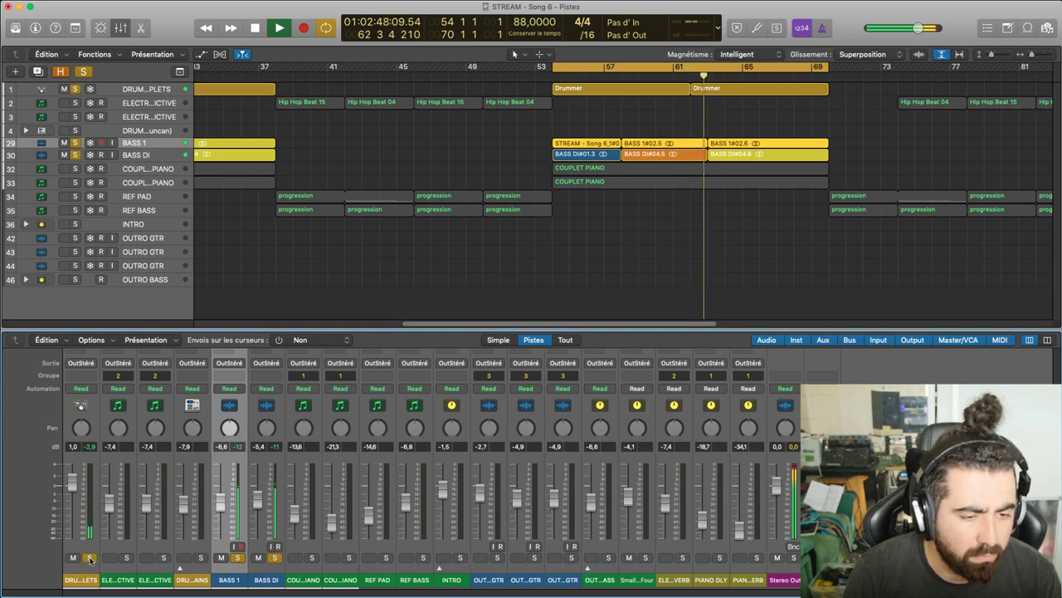
Take both basses out of the solo, re-solo only BASS DI alongside the drums, and stop playback
drag(248, 556, 269, 560)
click(272, 558)
click(263, 566)
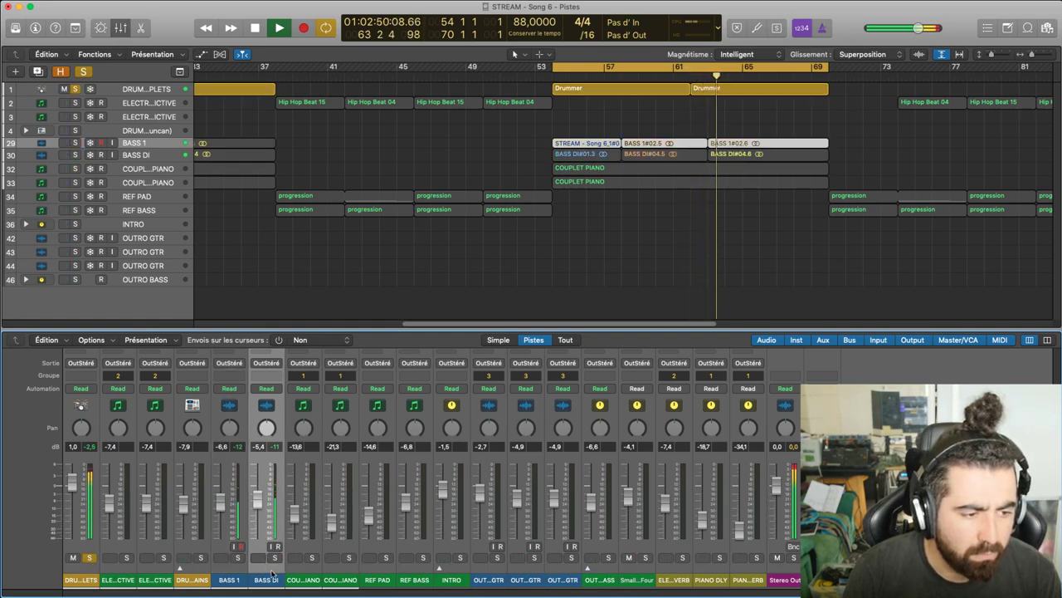
scroll(263, 566, up, 5)
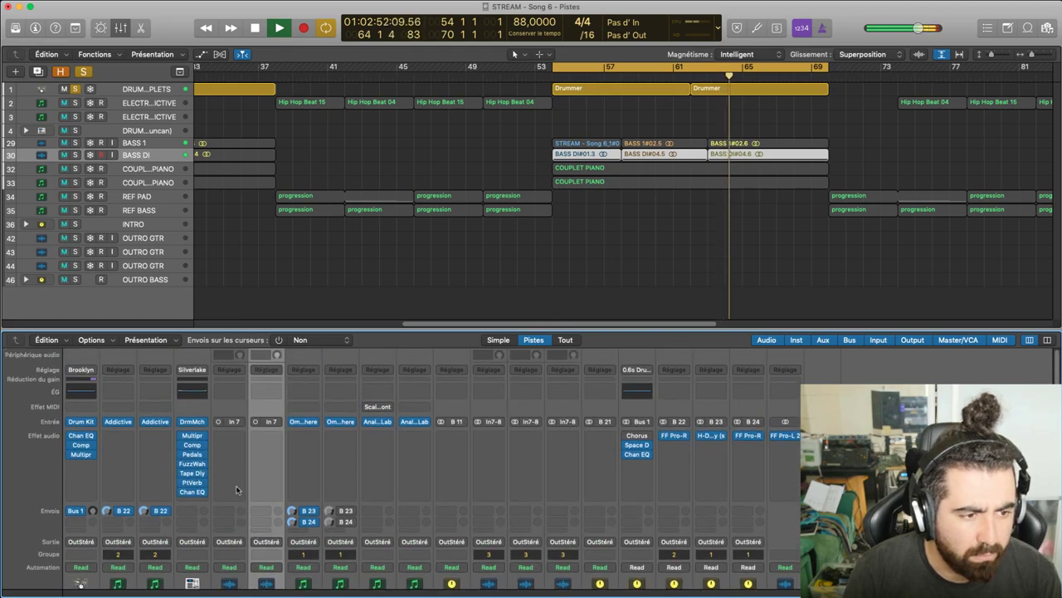
scroll(246, 536, down, 5)
click(274, 556)
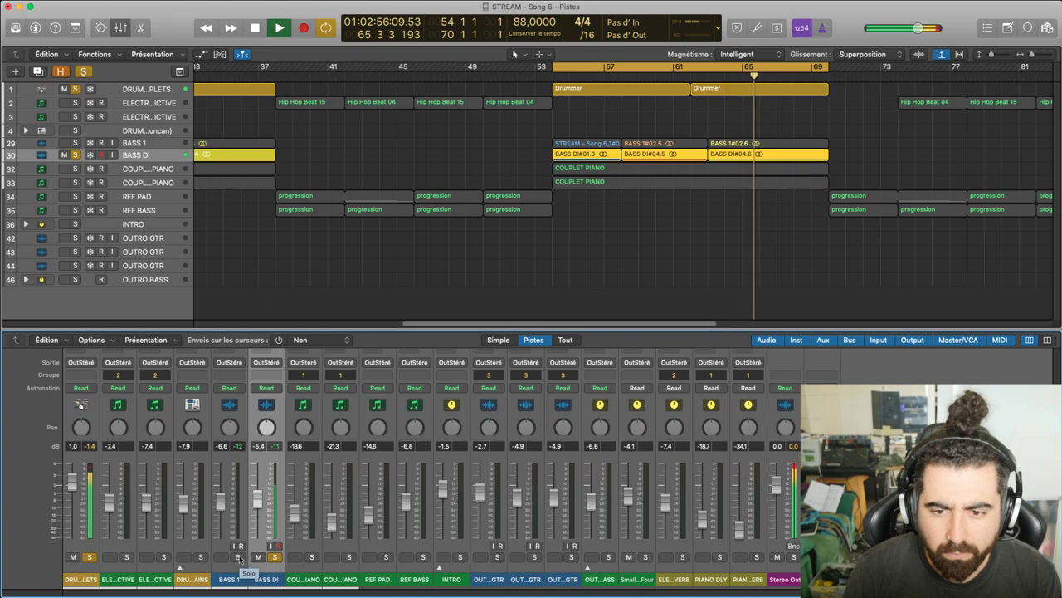
scroll(247, 515, up, 5)
key(space)
Insert the mono version of FF Saturn as the first audio effect on BASS DI
click(267, 423)
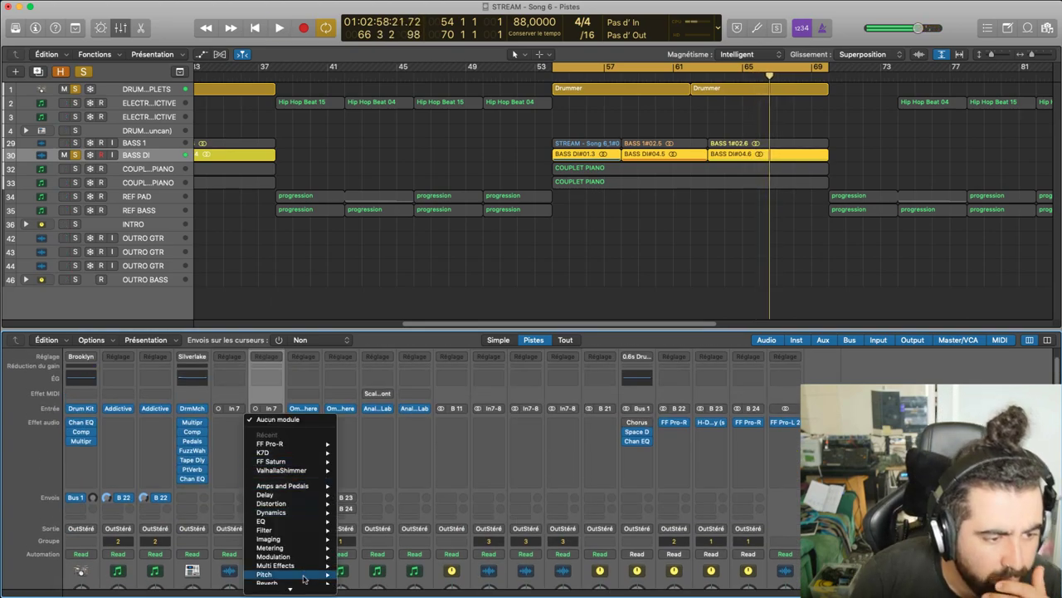
mouse_move(308, 588)
mouse_move(312, 433)
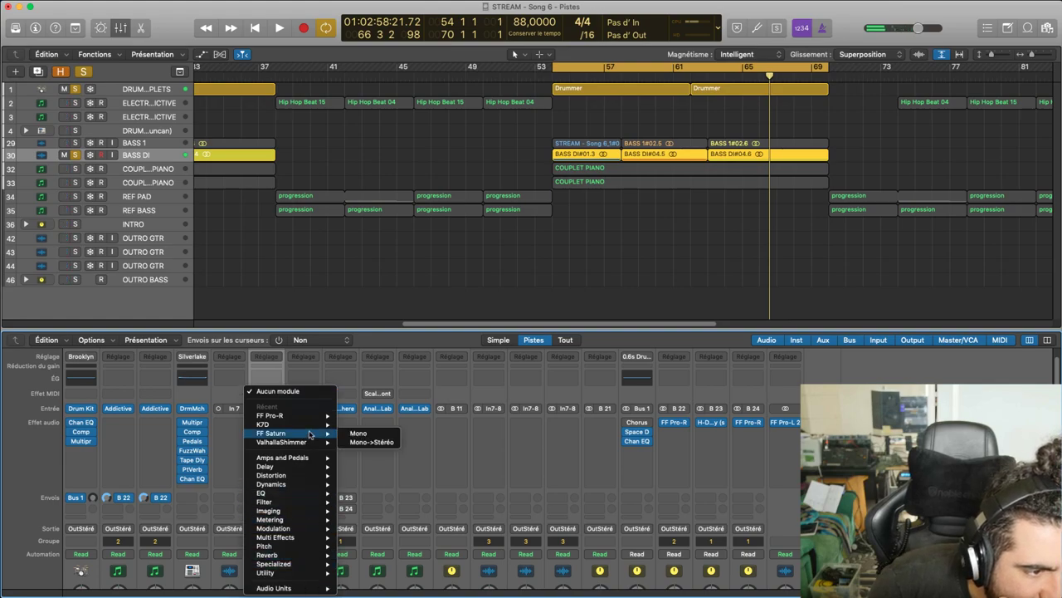
click(383, 433)
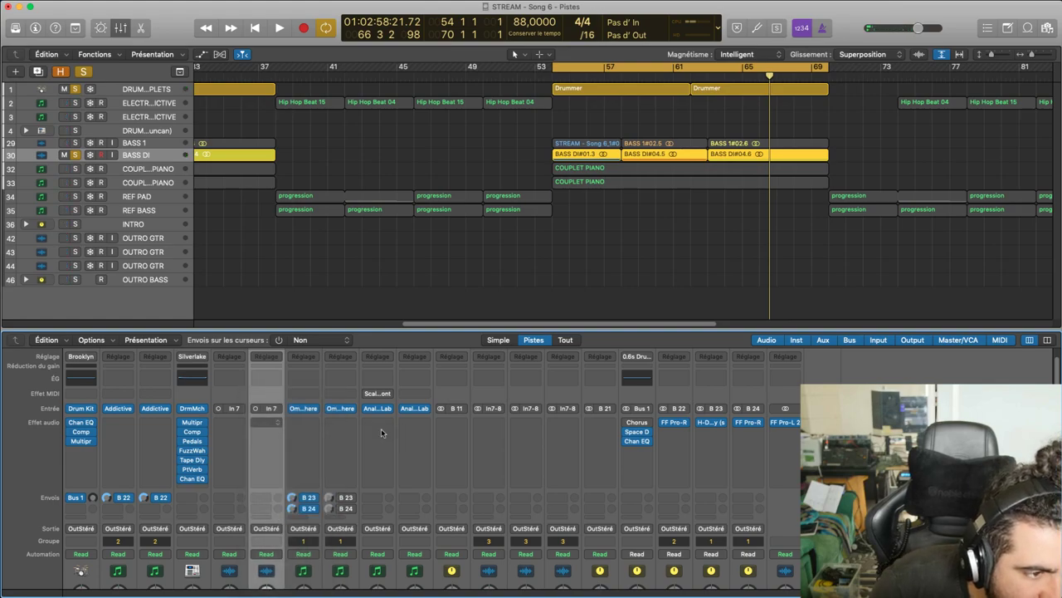
Play the verse, centre the Saturn window, and split its spectrum into two frequency bands
key(space)
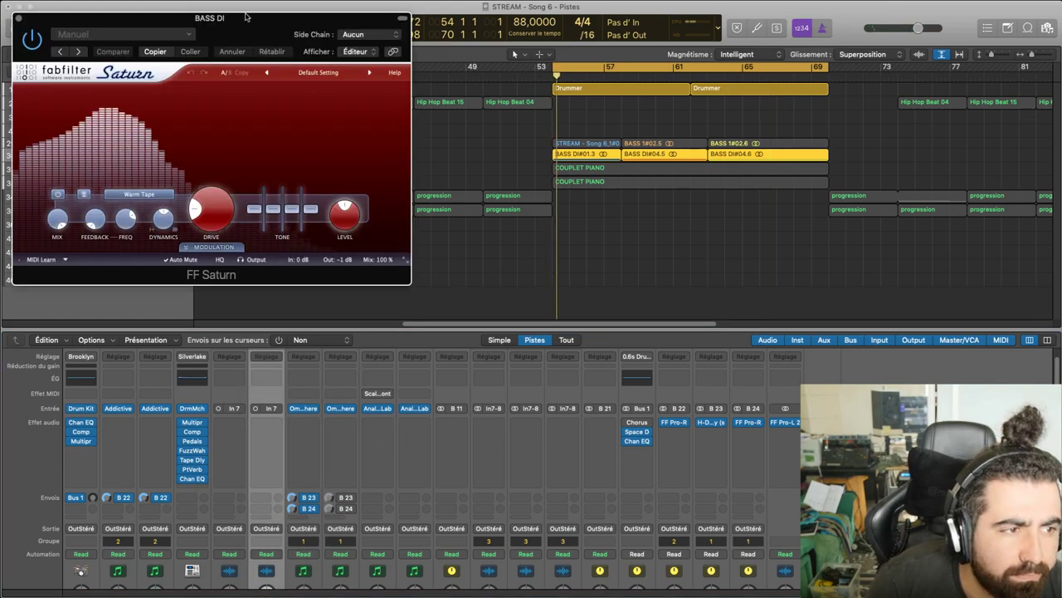
drag(244, 19, 468, 119)
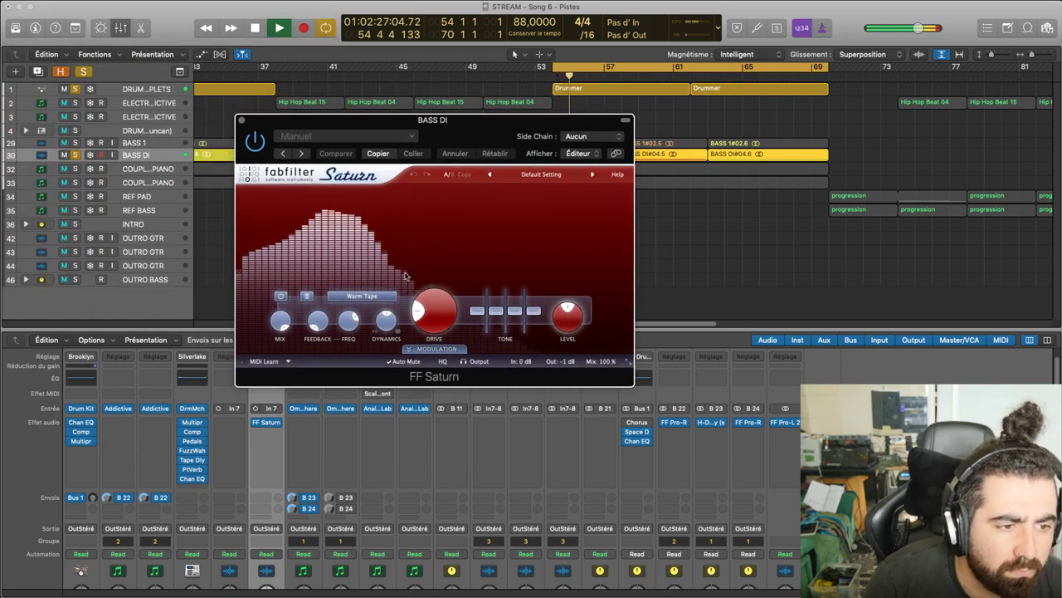
click(407, 194)
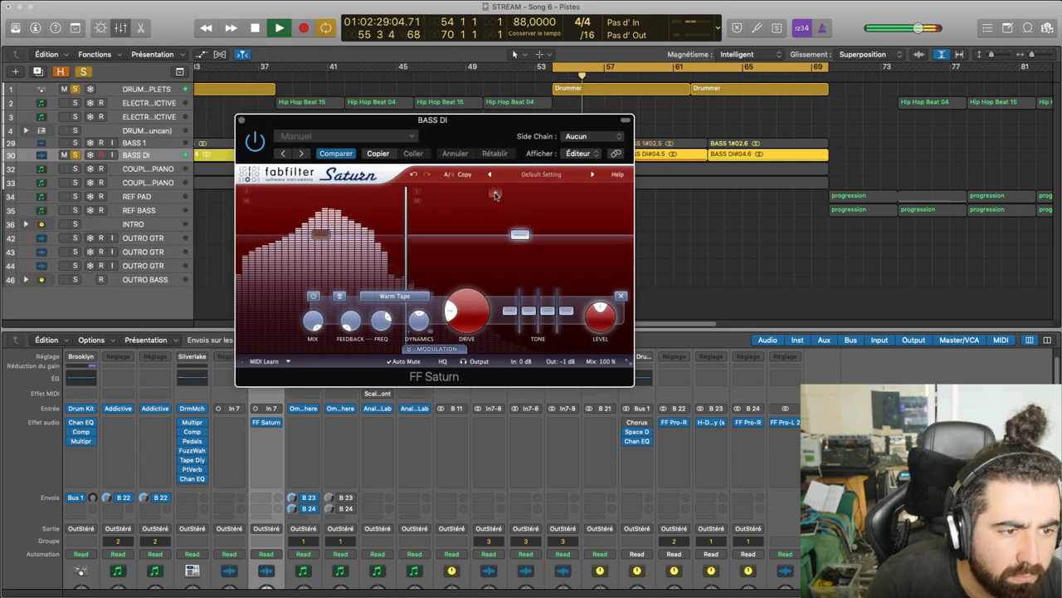
Add a third frequency band in Saturn, setting the middle band's level to about +9.5 dB and the low band's to about -6.1 dB
click(510, 194)
drag(466, 240, 466, 227)
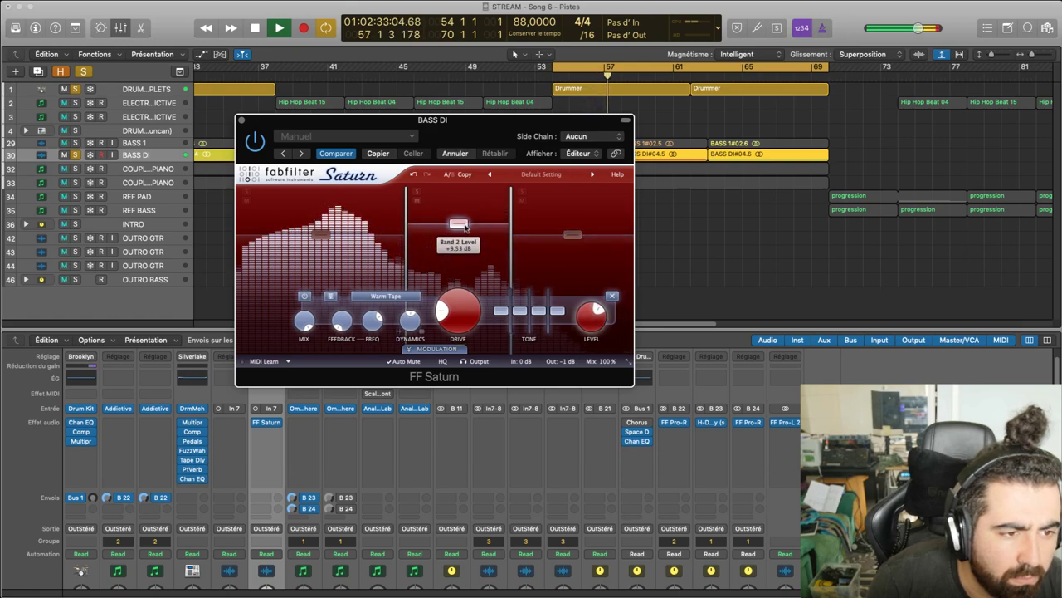
drag(321, 234, 323, 244)
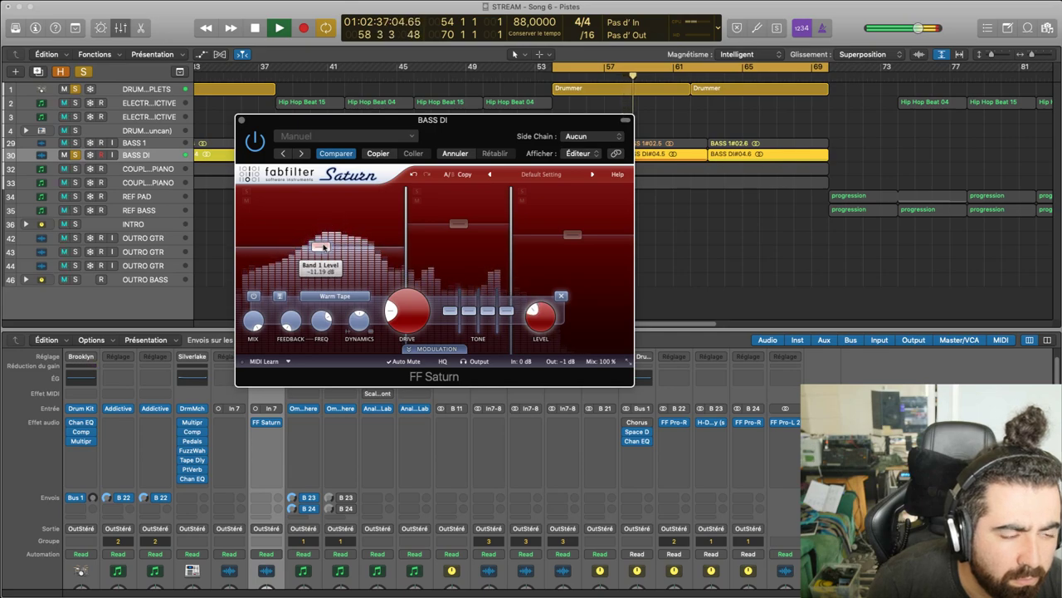
drag(324, 245, 324, 241)
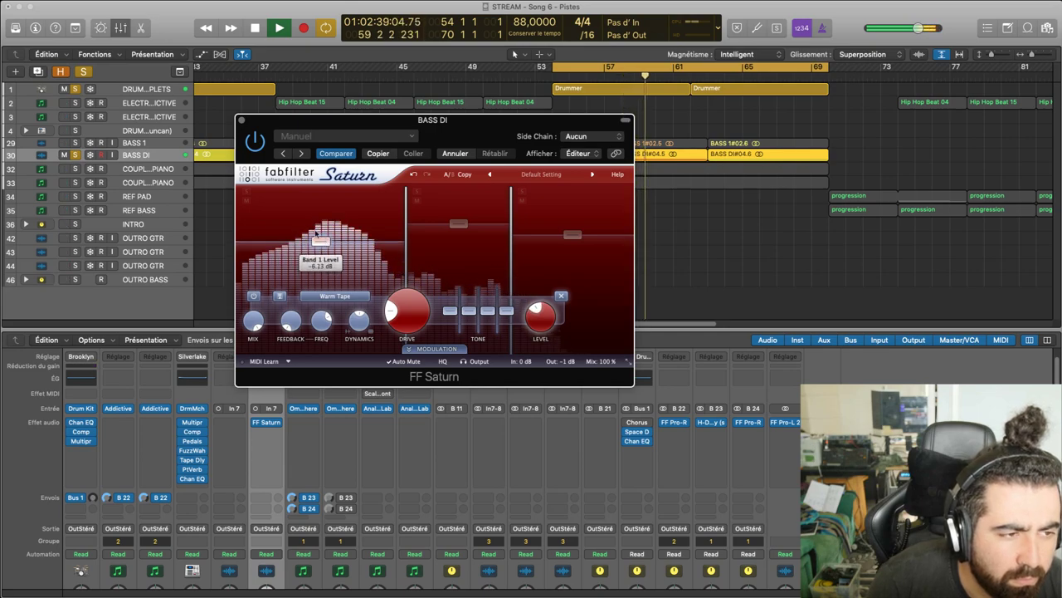
Set the BASS DI channel to -2.5 dB and bring Saturn's low band level back up to its centre position
scroll(318, 510, down, 5)
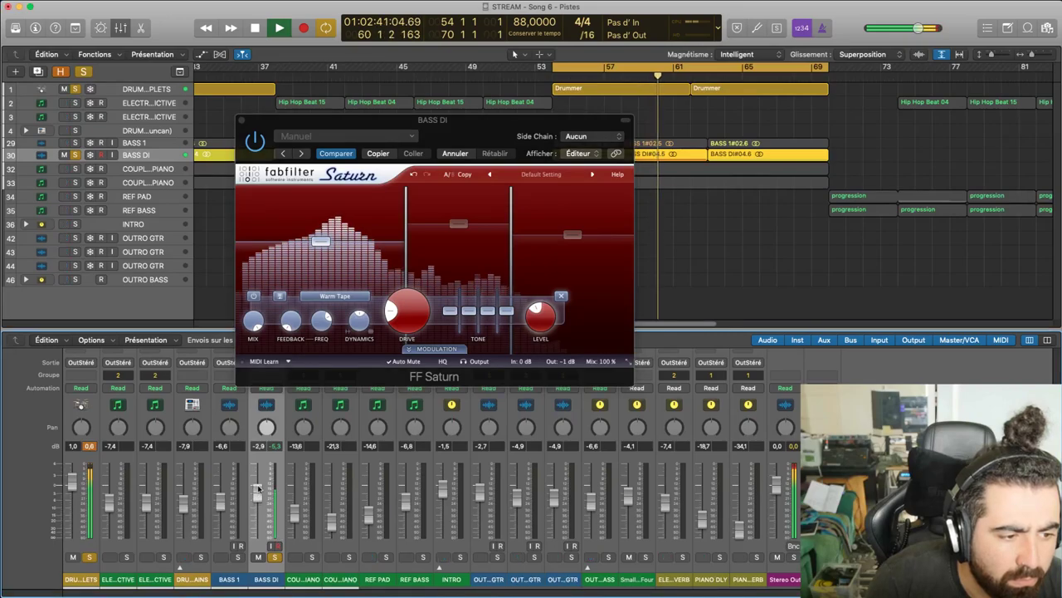
drag(257, 489, 259, 488)
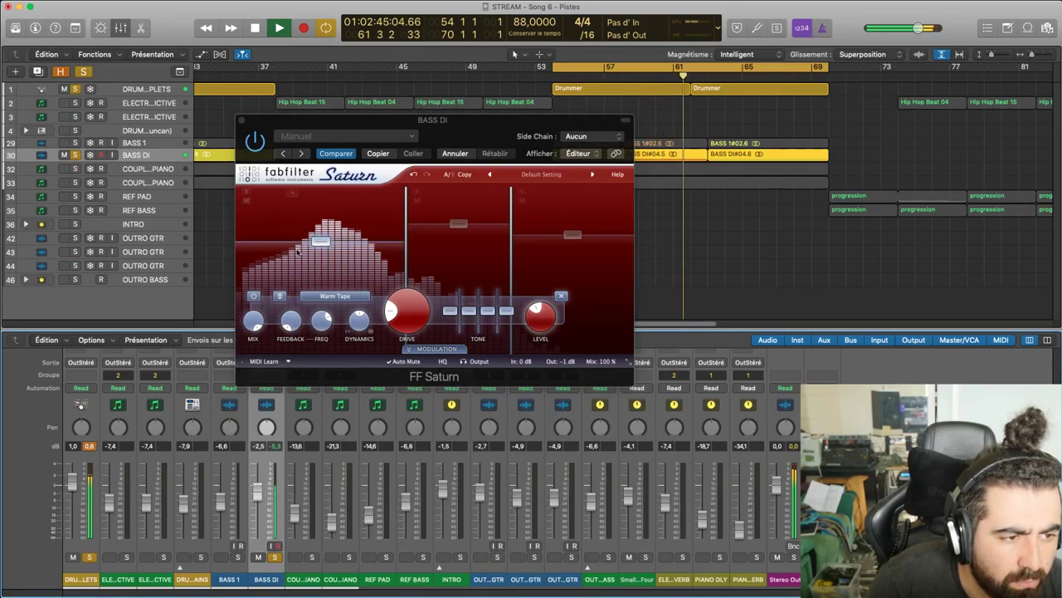
drag(322, 242, 322, 236)
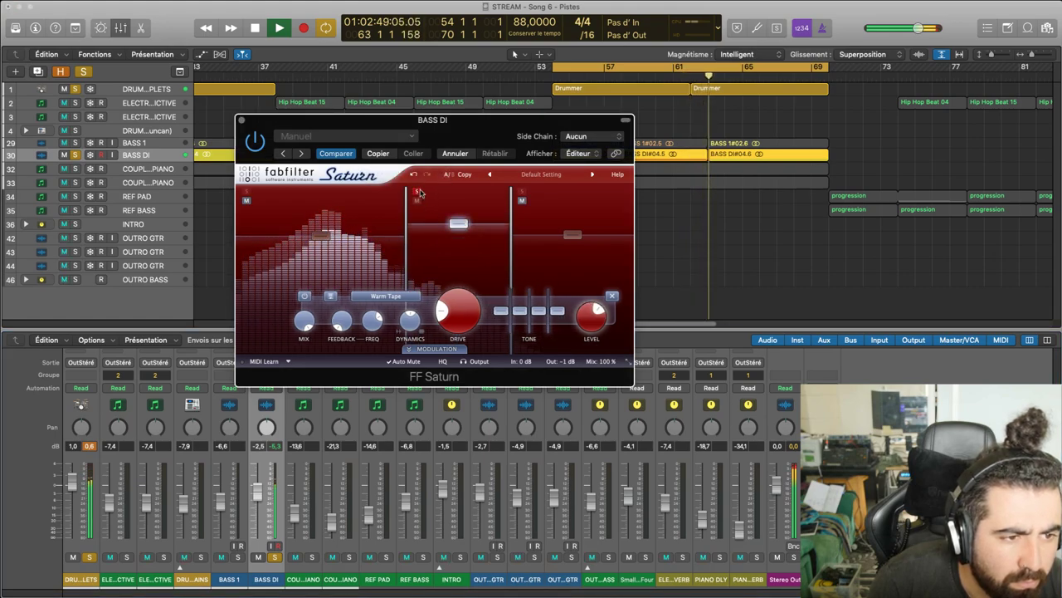
Solo the middle band with high drive, compare Old Tape with Warm Tape, keep Old Tape, and return the band's level to centre
click(385, 296)
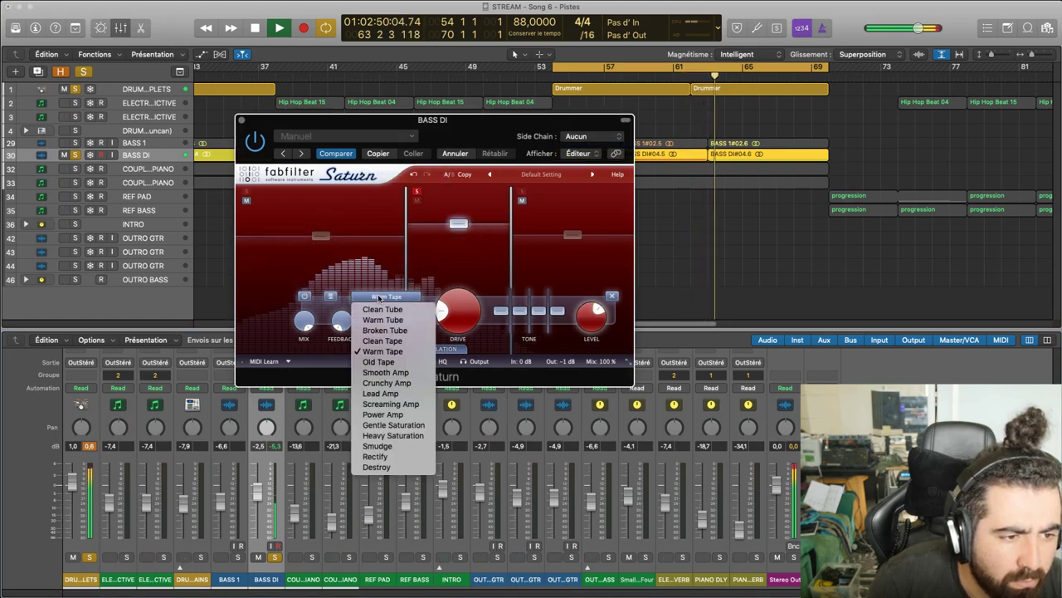
click(386, 362)
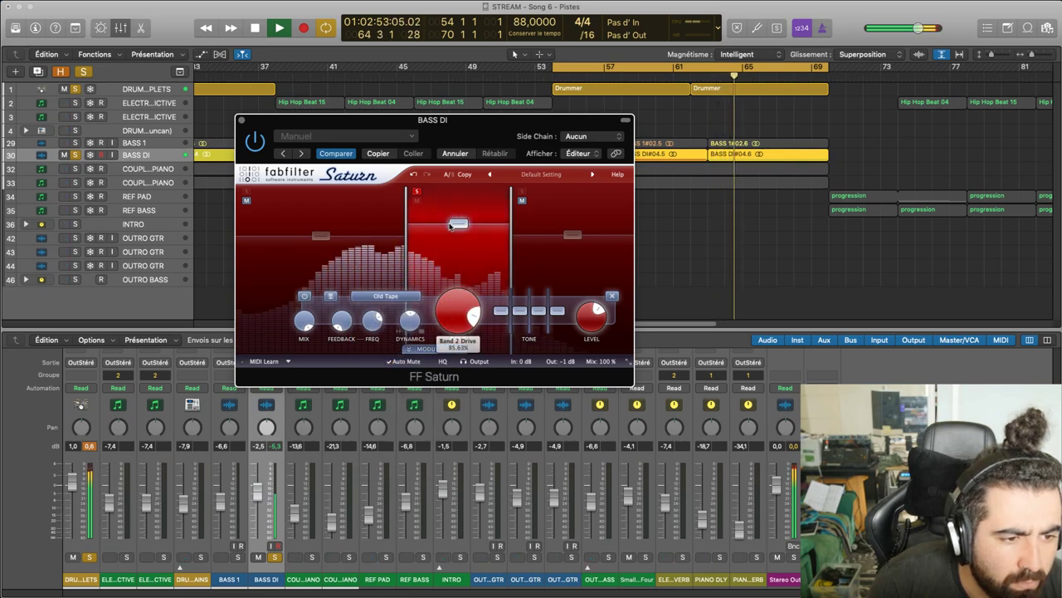
click(385, 296)
click(405, 352)
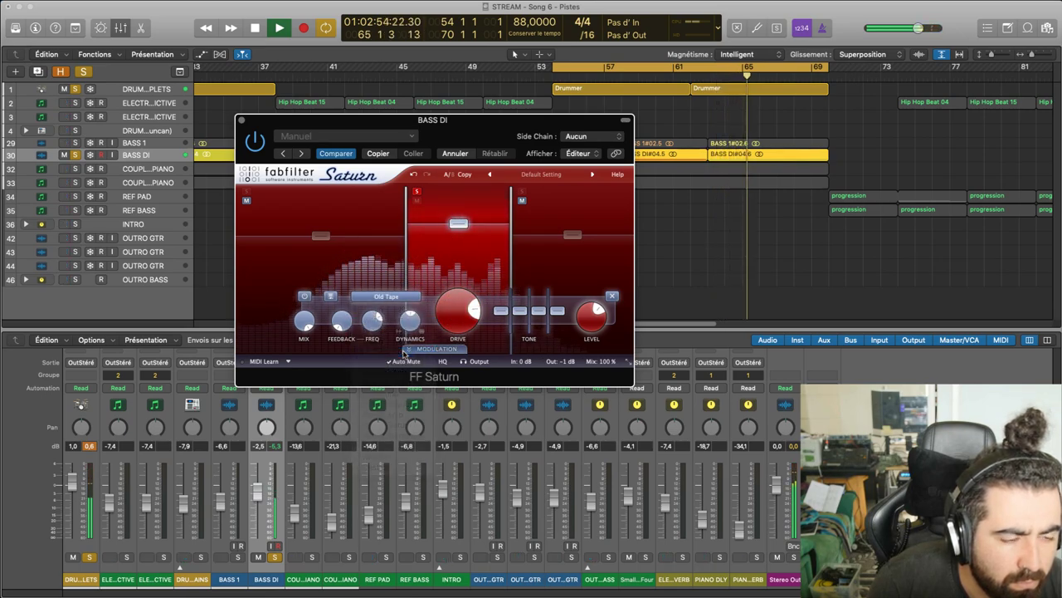
click(399, 297)
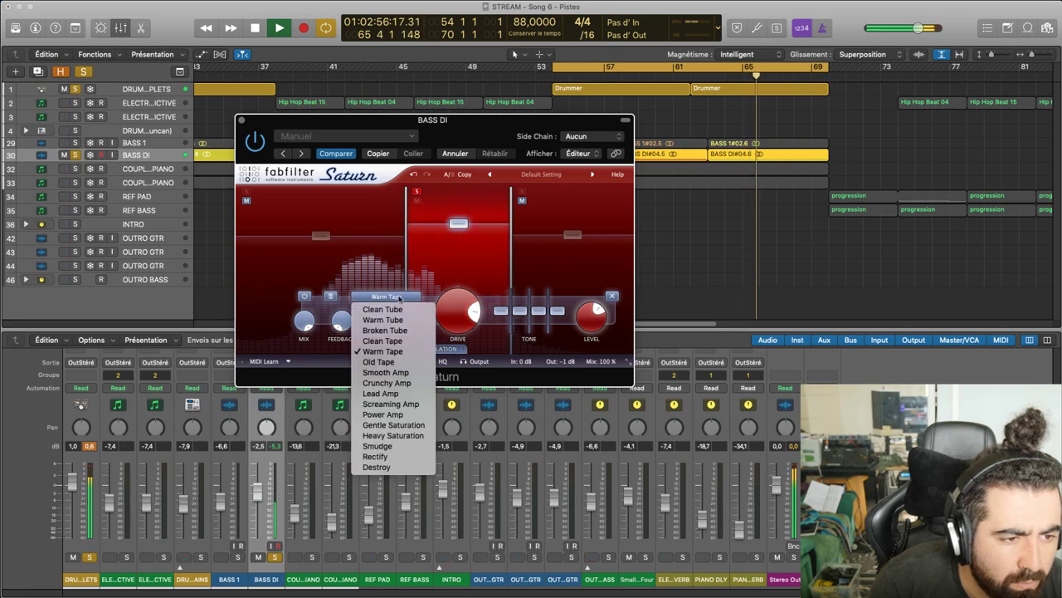
click(380, 362)
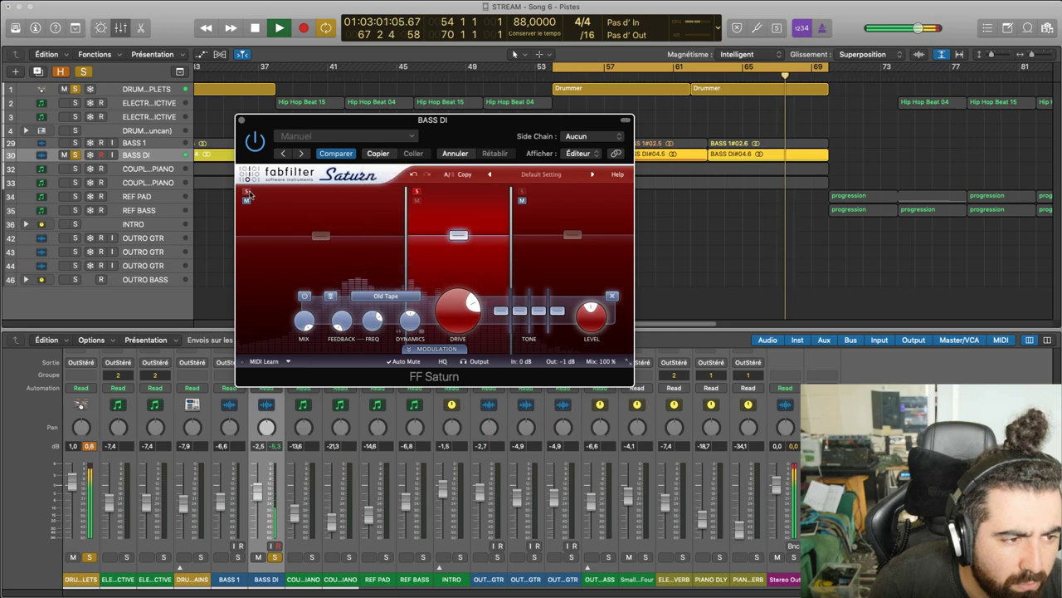
Solo only the low band and try Old Tape, Warm Tape and Clean Tube on it with drive around 42 to 45%
click(377, 225)
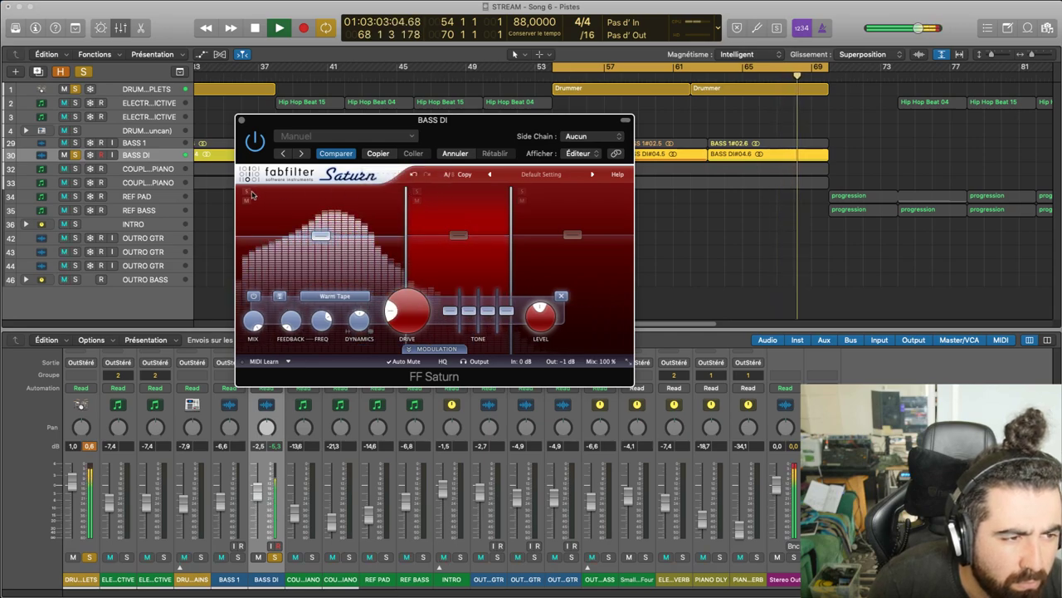
click(345, 297)
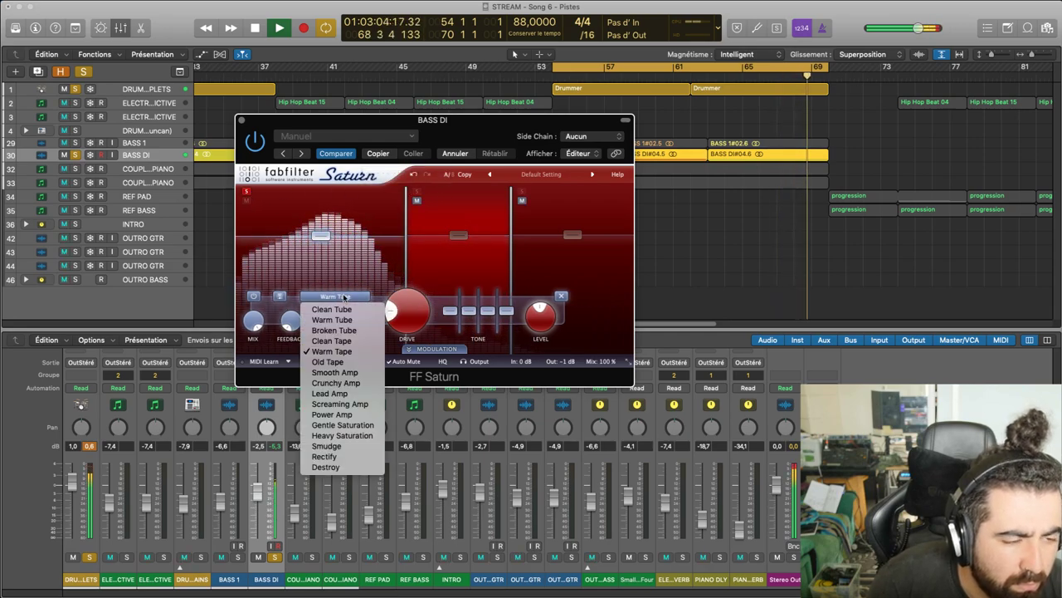
click(328, 362)
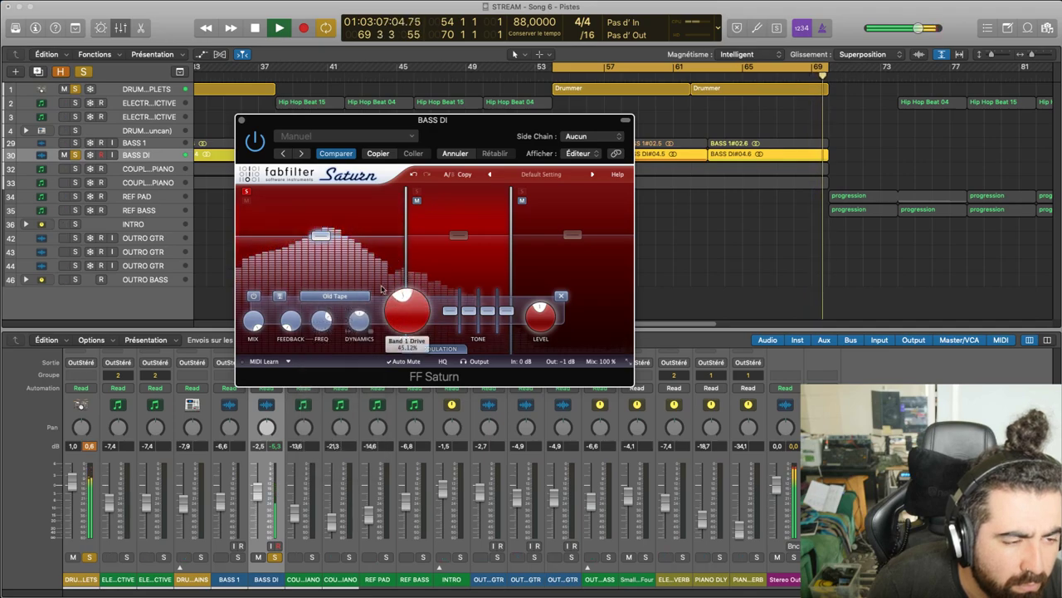
click(335, 296)
click(336, 352)
click(335, 297)
click(336, 306)
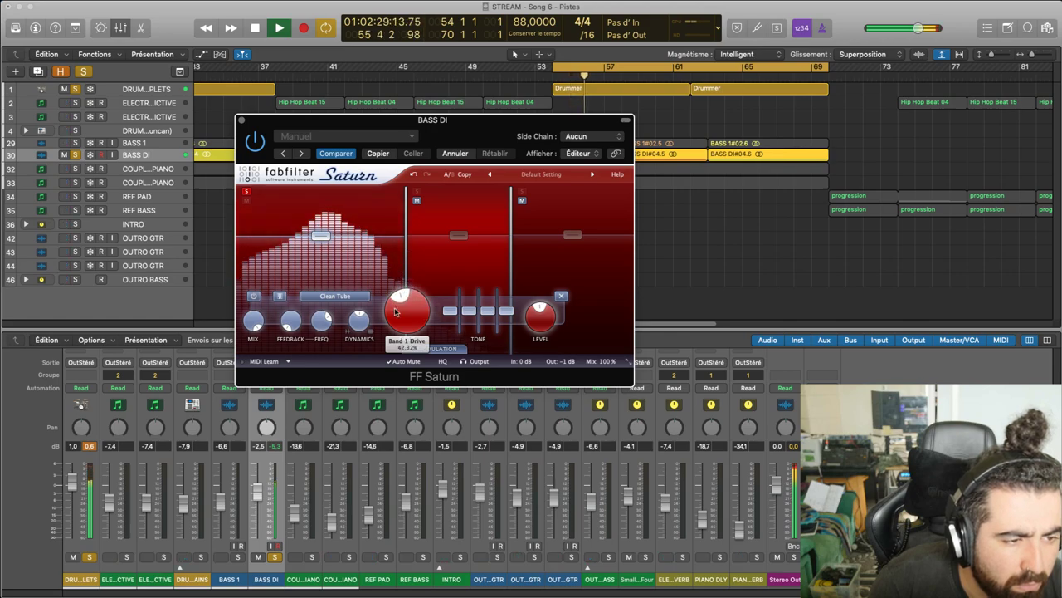
Try Clean Tape on the low band with drive lowered to about 24%, comparing the band bypassed and active
click(335, 296)
click(336, 342)
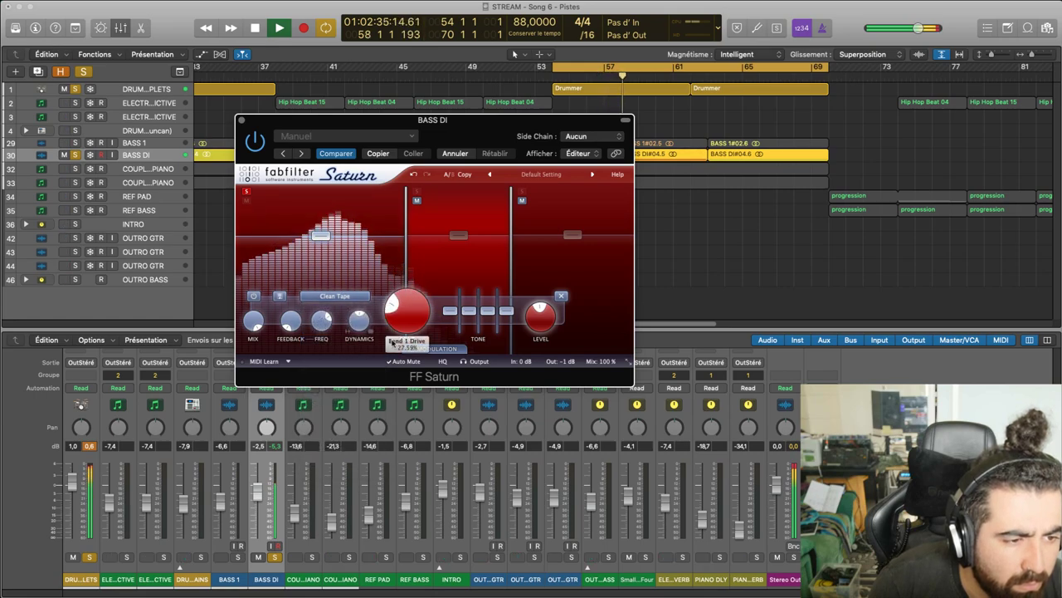
click(253, 296)
double_click(254, 296)
click(255, 297)
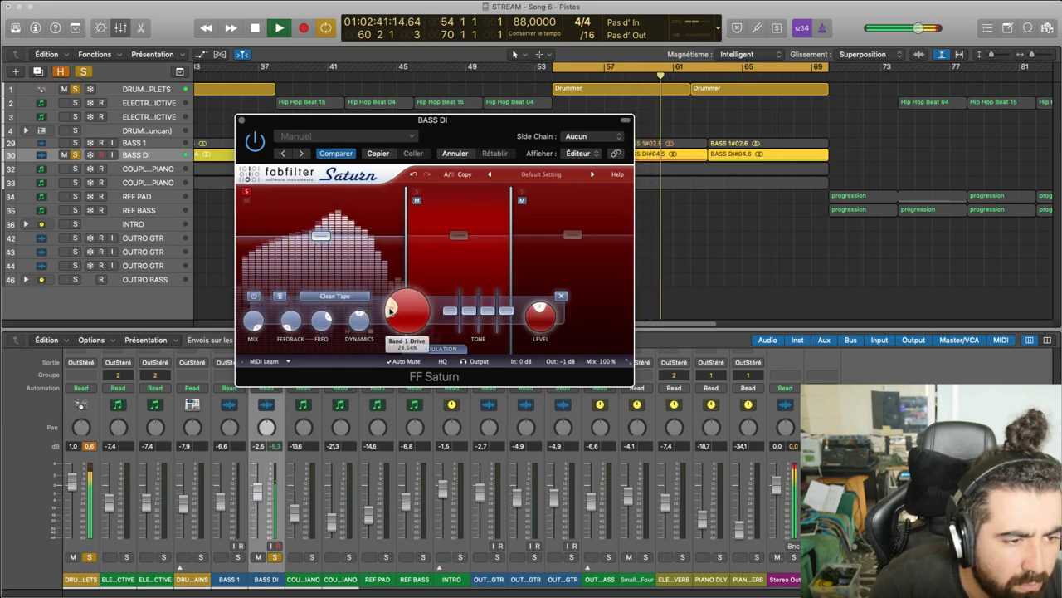
Set the low band to Clean Tube with drive at about 23% and compare it bypassed and active
click(336, 296)
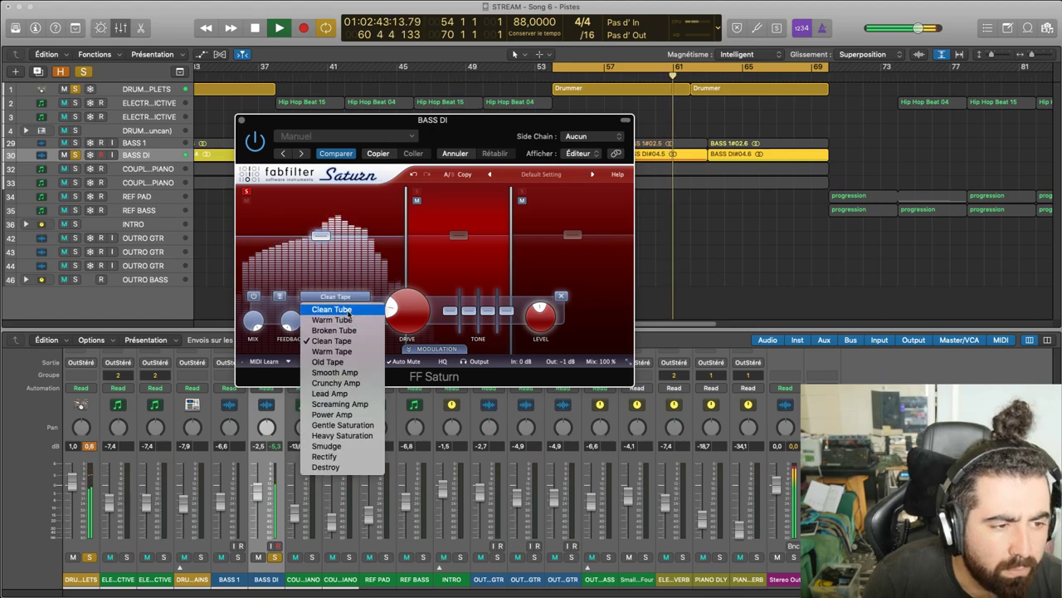
click(331, 309)
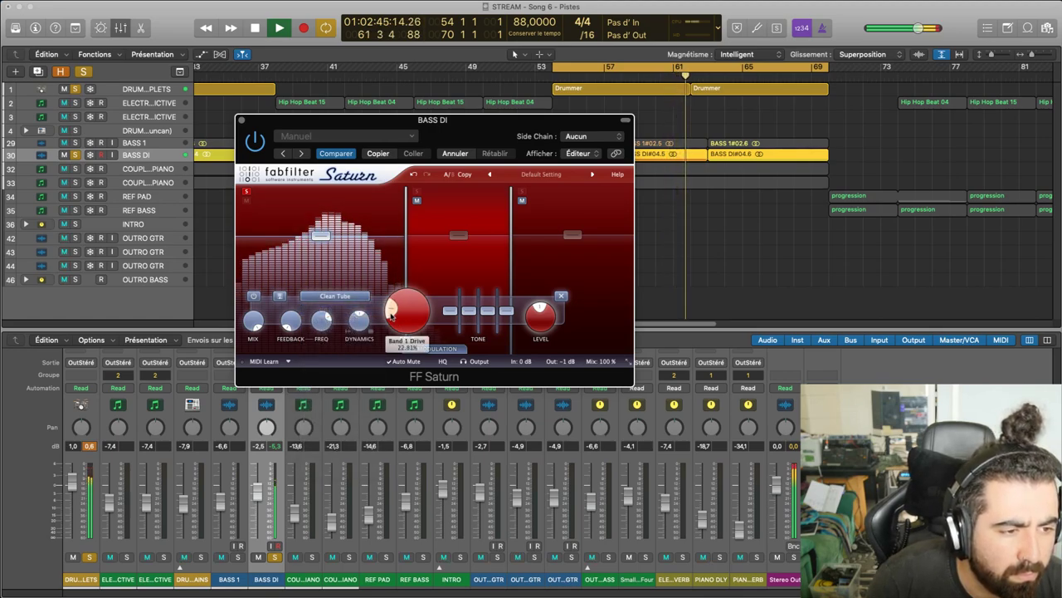
click(255, 297)
click(255, 297)
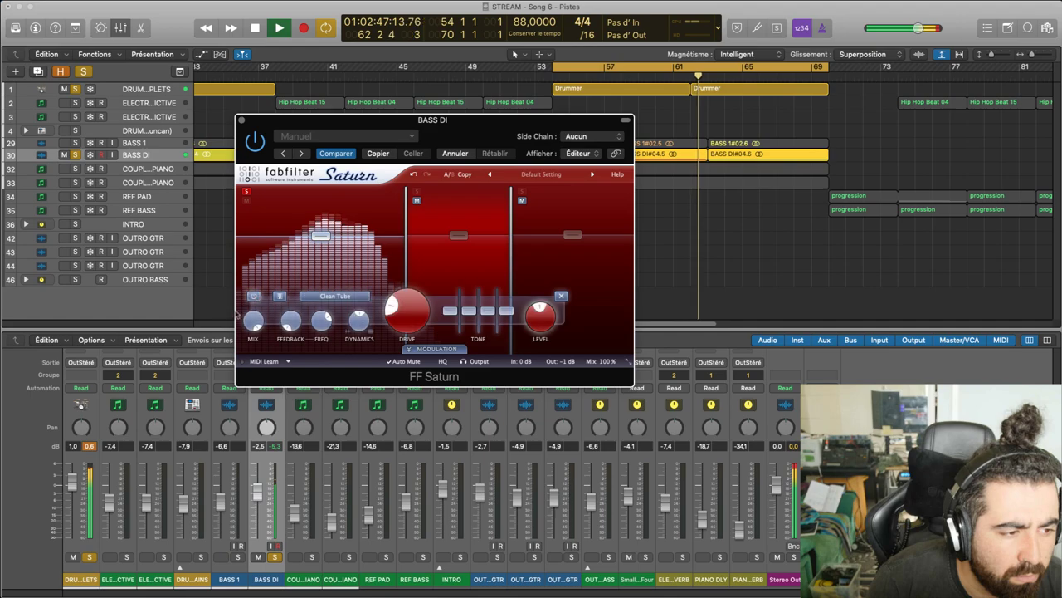
Raise the low band's drive, take the band out of solo, and briefly solo the middle band to check it
click(91, 557)
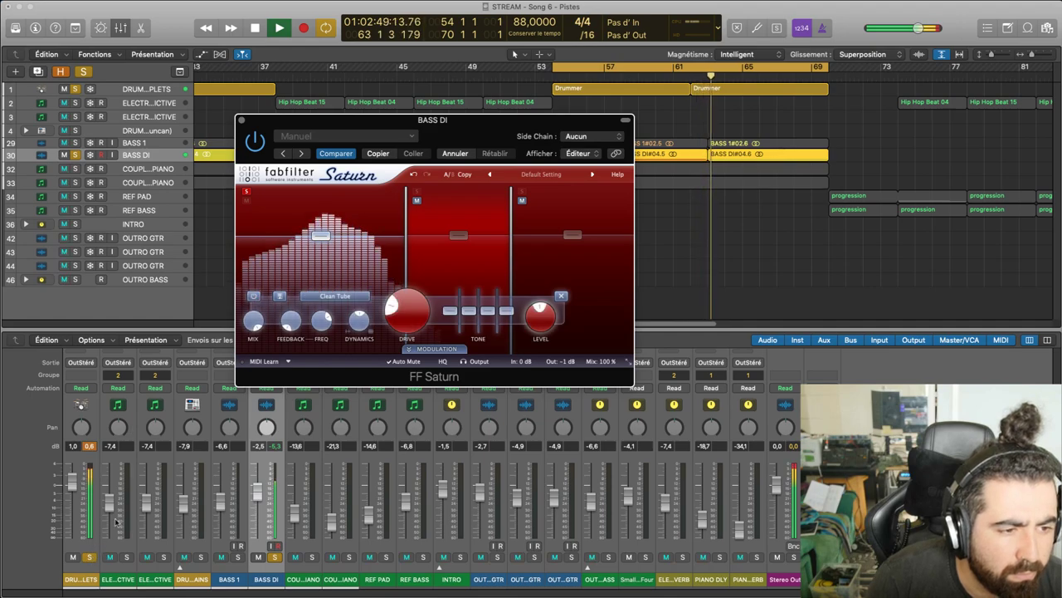
drag(400, 295, 386, 334)
click(247, 191)
click(416, 192)
click(417, 194)
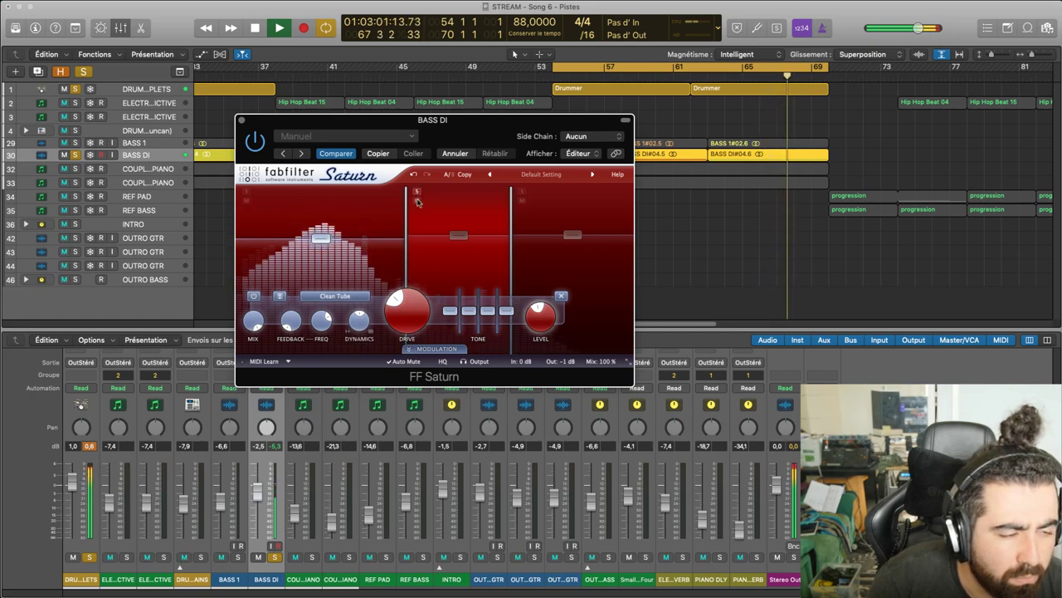
Balance the Saturn bands at about -5.7 dB for the low and +1.2 dB for the middle, and close the plug-in window
drag(321, 238, 325, 239)
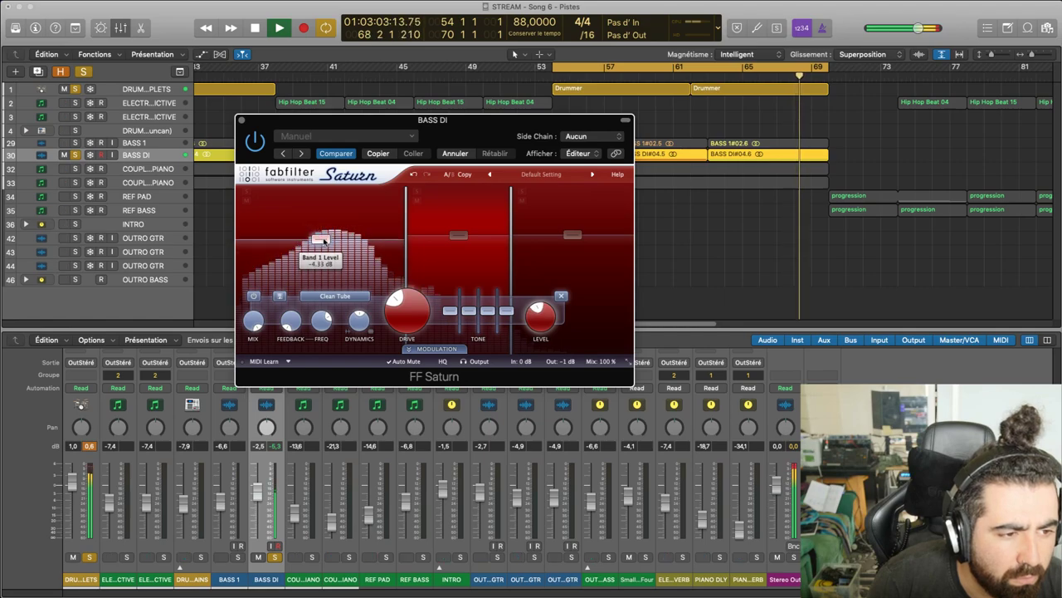
click(459, 235)
drag(459, 235, 458, 237)
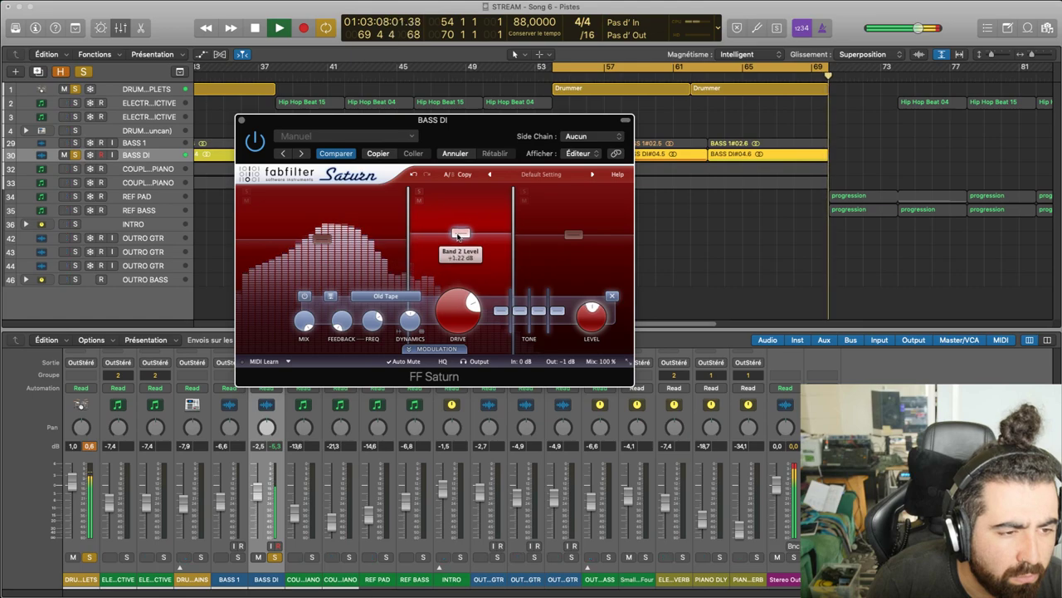
click(321, 242)
drag(321, 241, 322, 243)
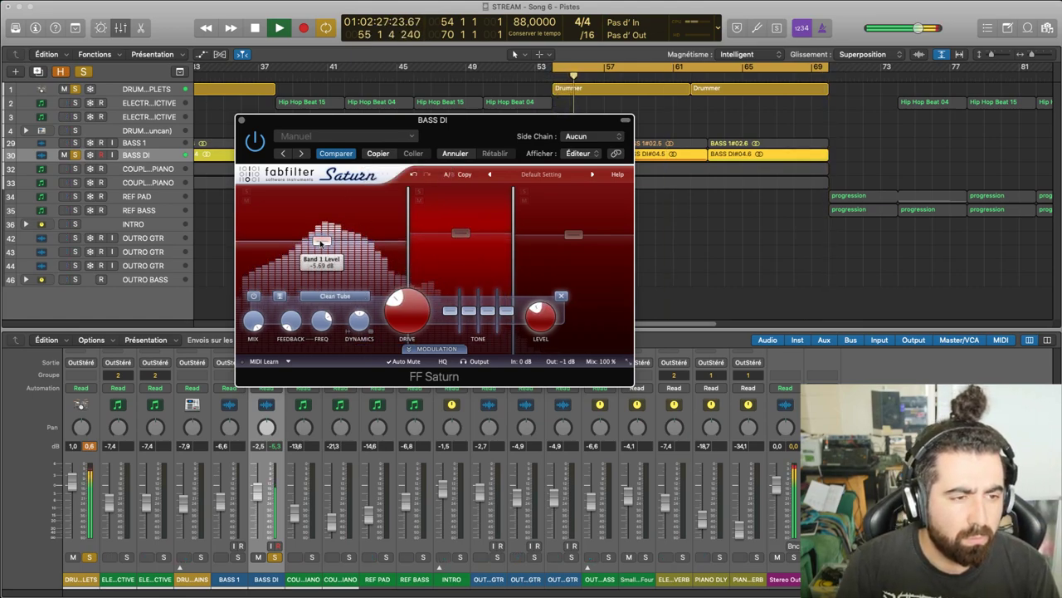
click(241, 120)
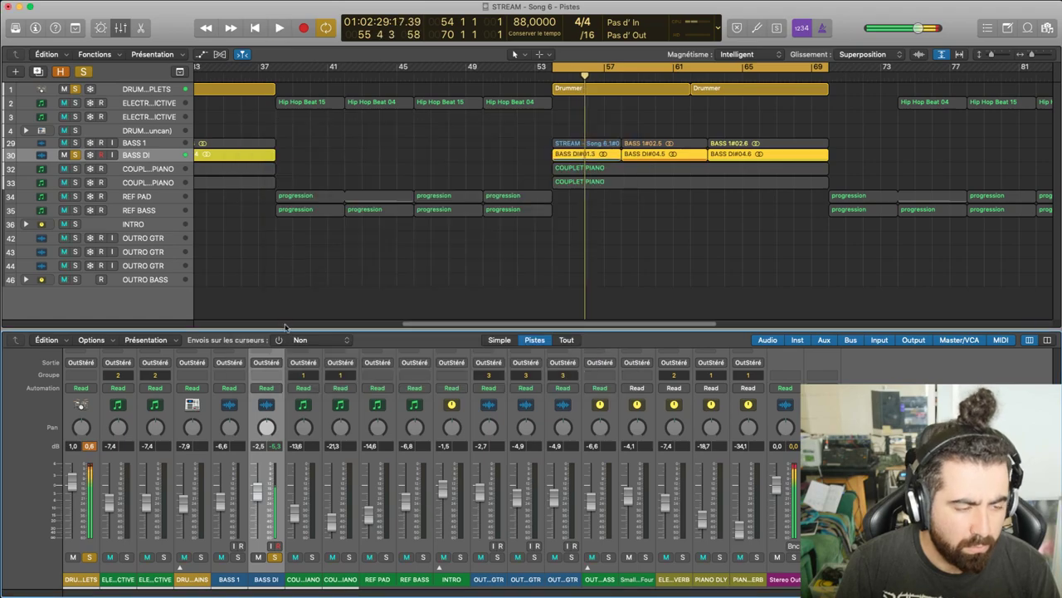
Reopen FF Saturn on BASS DI to review its band settings, and close the window again
scroll(275, 398, up, 5)
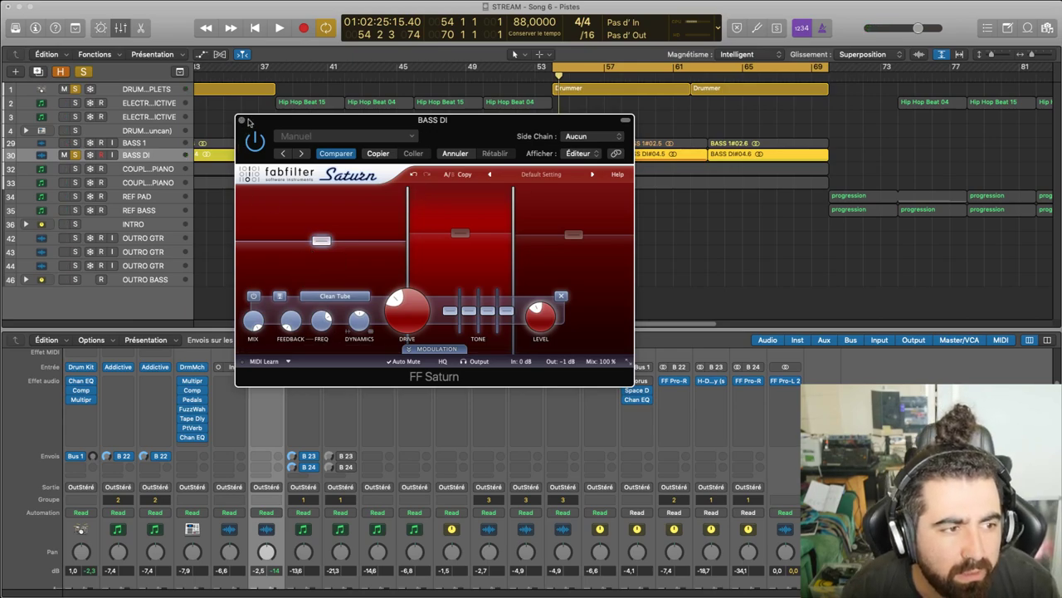
drag(247, 122, 290, 119)
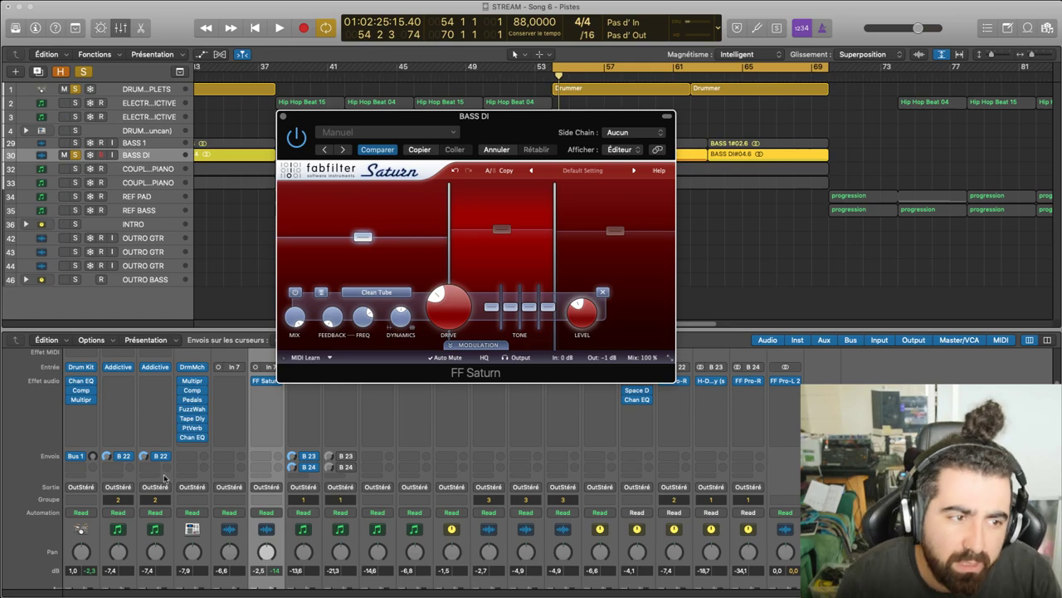
scroll(98, 477, down, 3)
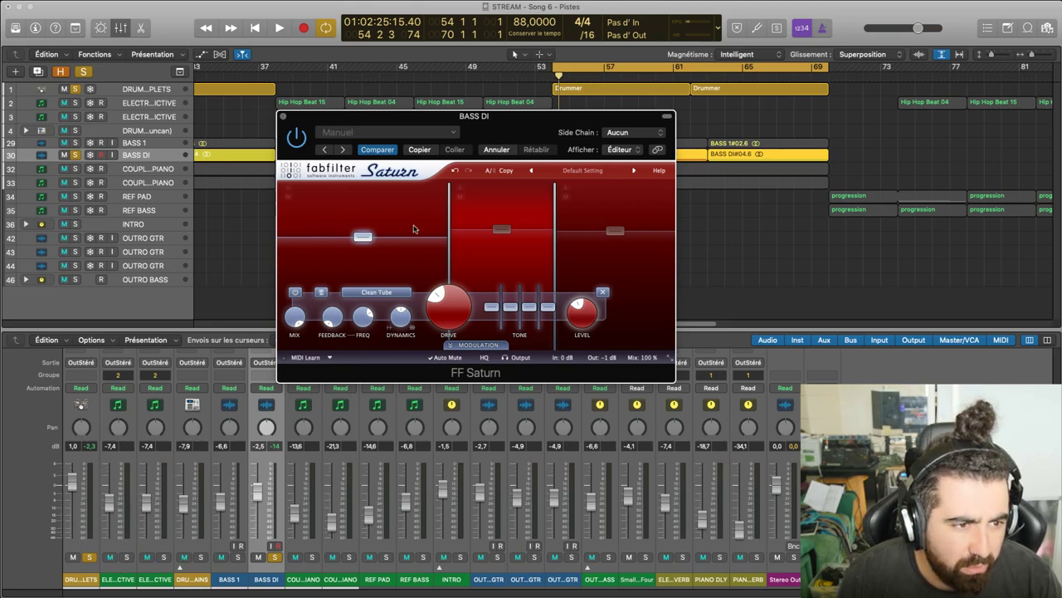
click(283, 116)
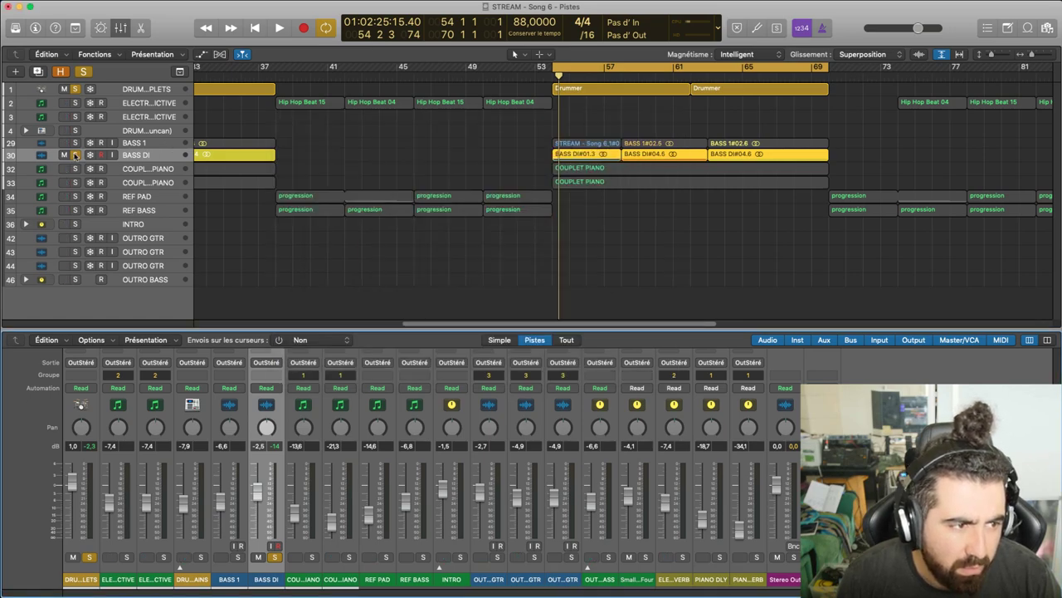
Play the start of the verse with FF Saturn active, bypassed and active again on BASS DI to compare the sound
key(space)
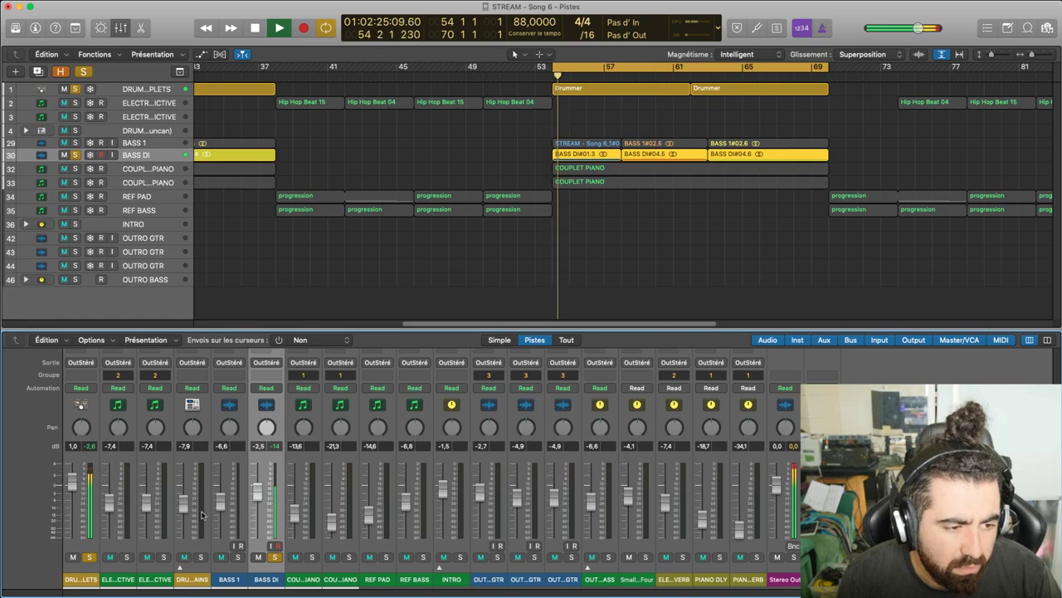
scroll(256, 415, up, 5)
key(space)
click(256, 395)
key(space)
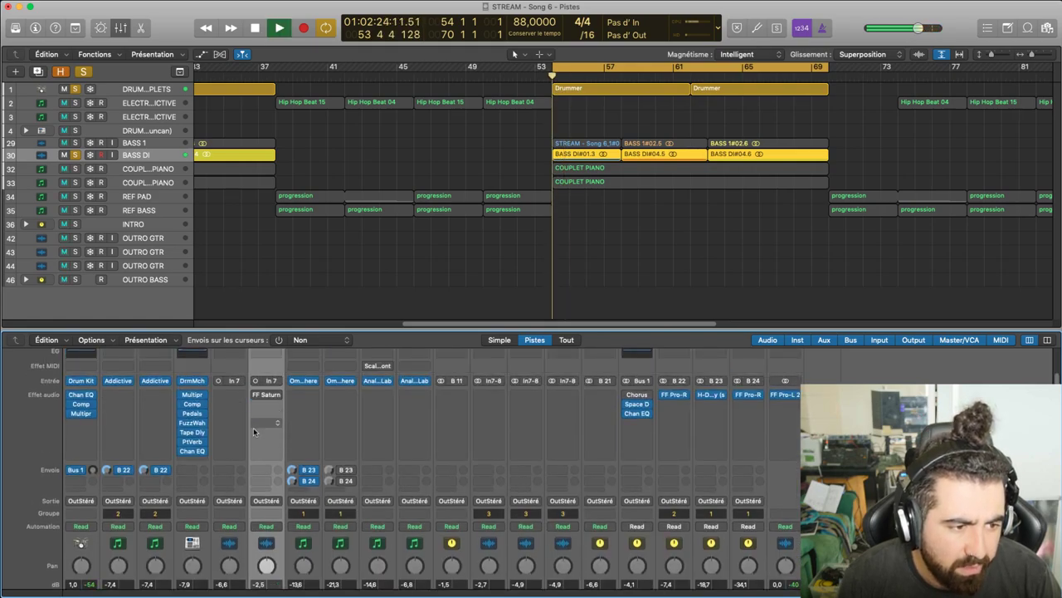
key(space)
click(257, 397)
key(space)
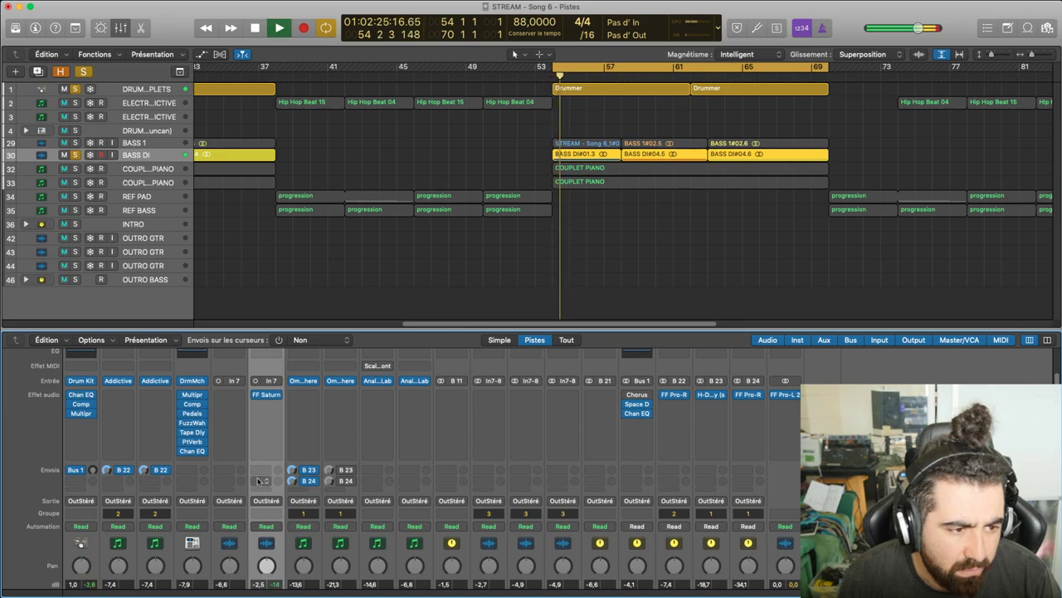
Bring BASS 1 into the solo during playback, lower it to -12.2 dB, and take it out of the solo again
scroll(257, 464, down, 5)
click(238, 557)
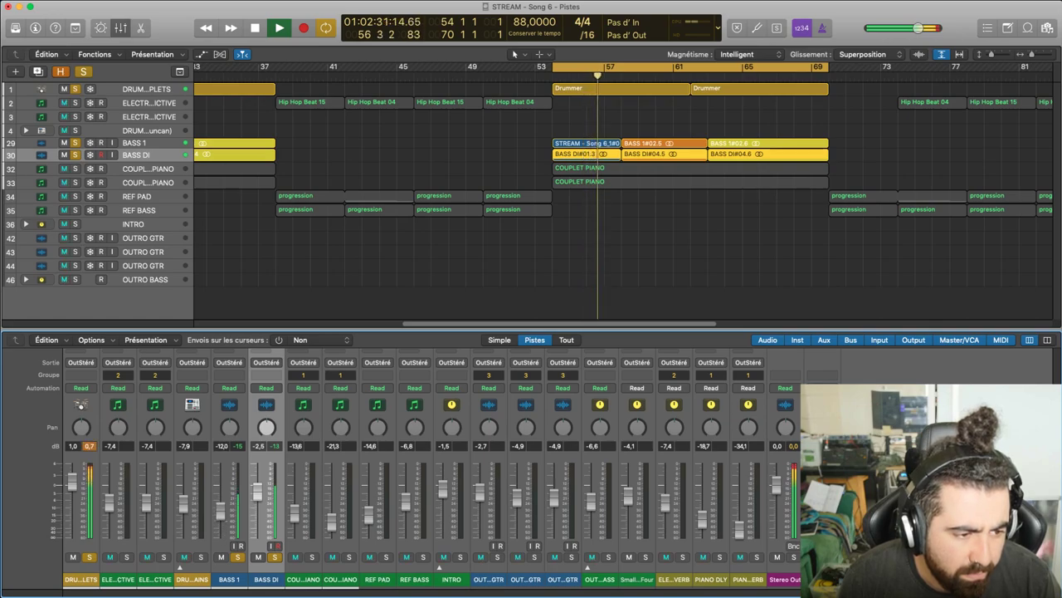
click(239, 556)
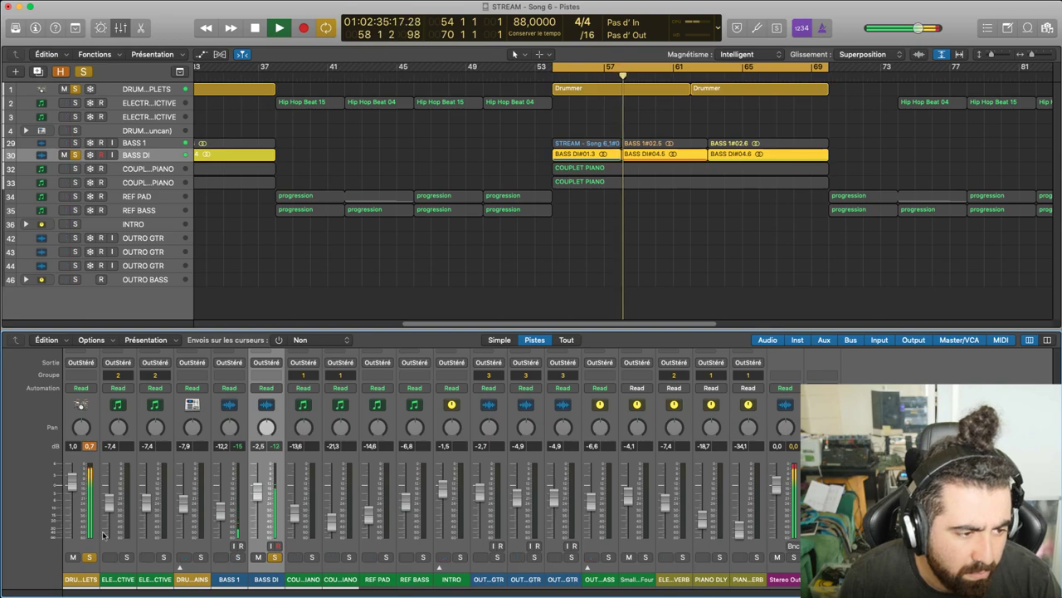
Lower the overall mix of FF Saturn on BASS DI to about 59% while the verse plays
scroll(269, 423, up, 5)
key(space)
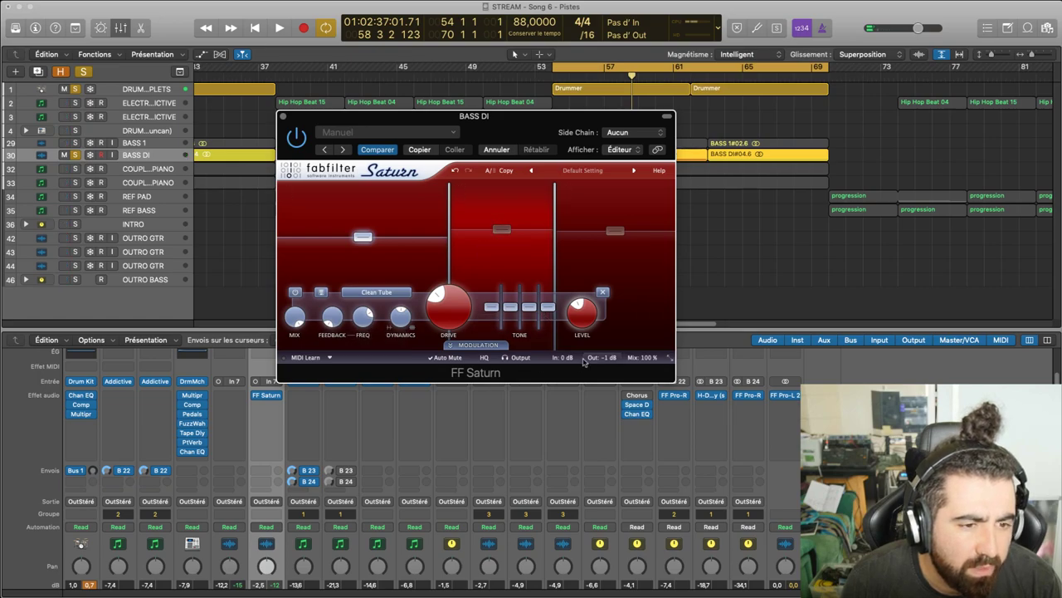
mouse_move(643, 346)
key(space)
drag(642, 347, 632, 416)
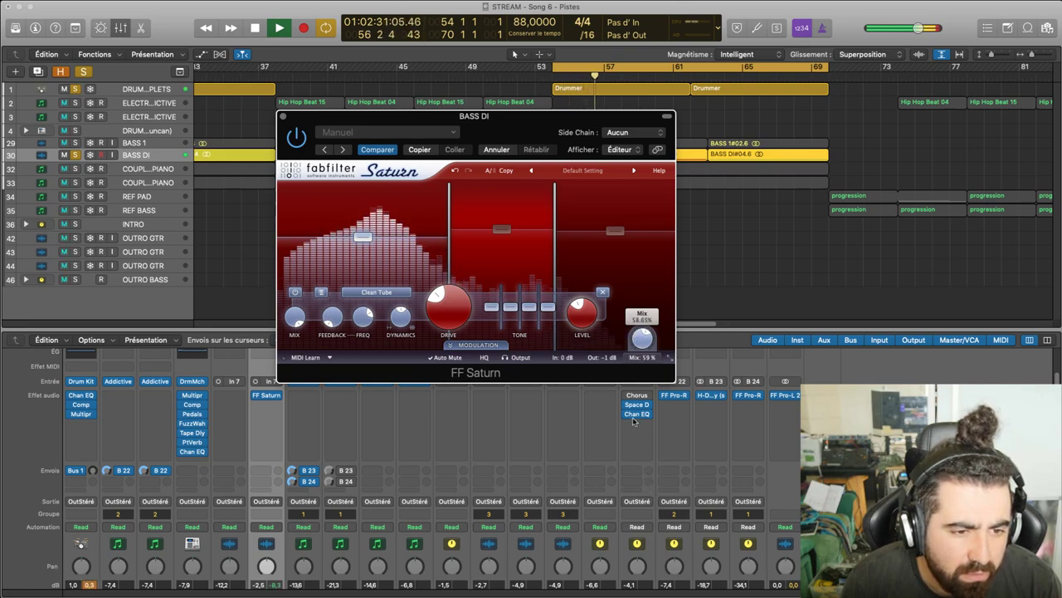
key(space)
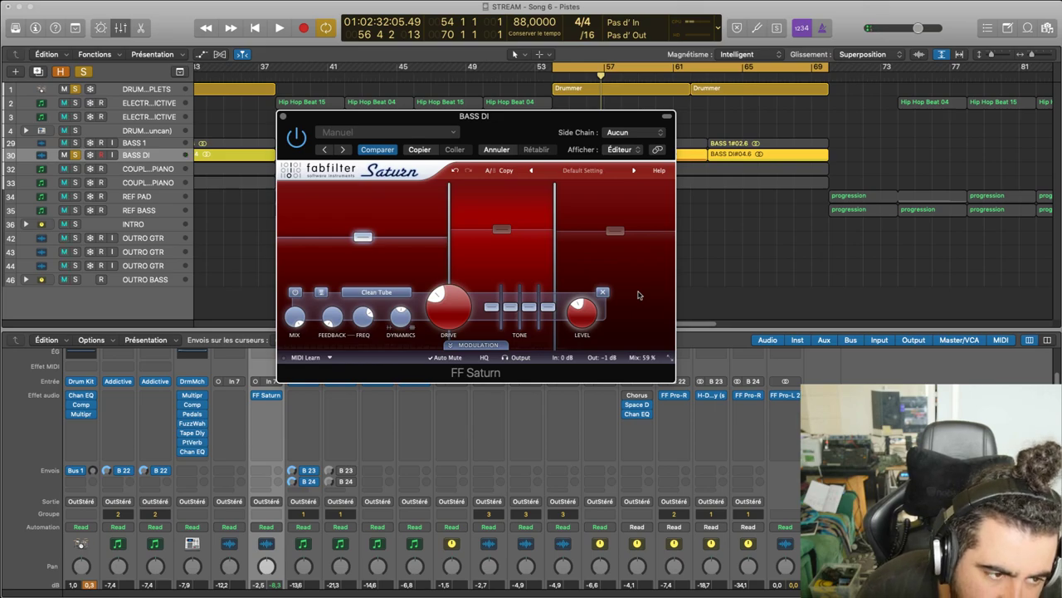
mouse_move(648, 359)
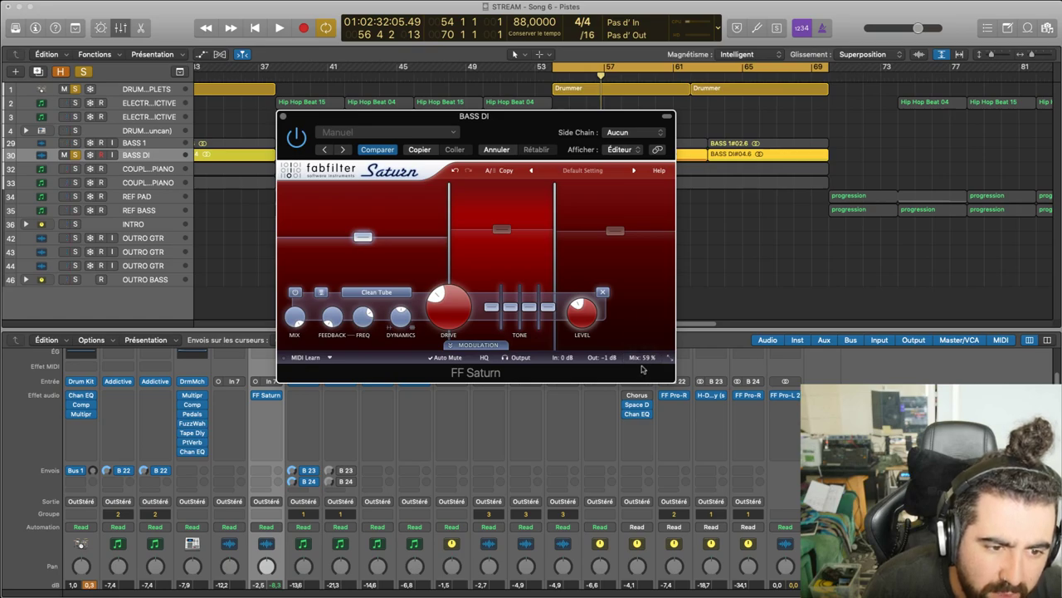
mouse_move(649, 337)
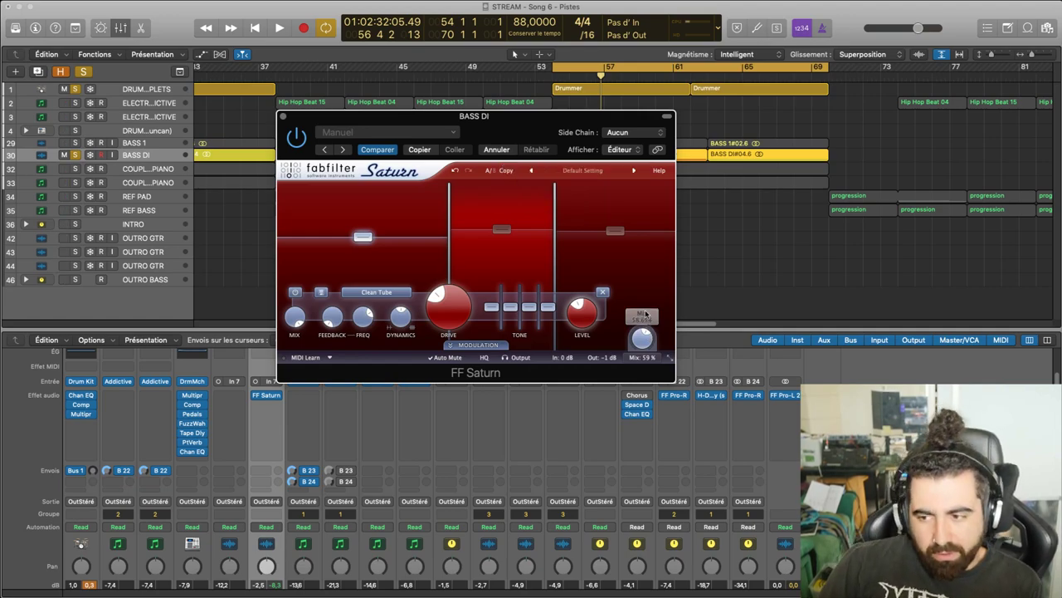
Compare the verse with FF Saturn bypassed and active on BASS DI, and close the plug-in window
key(space)
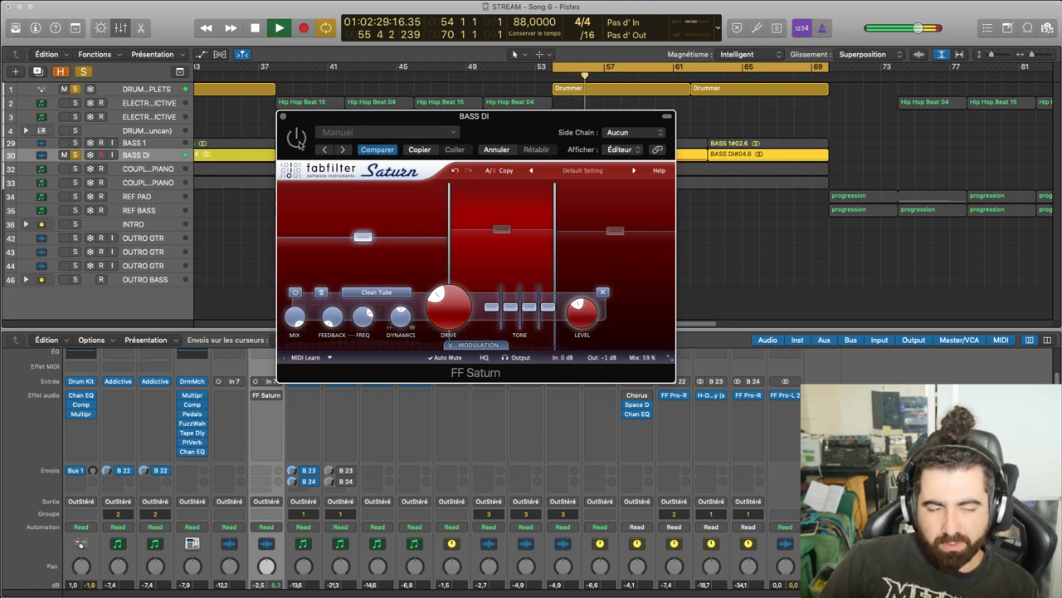
click(298, 140)
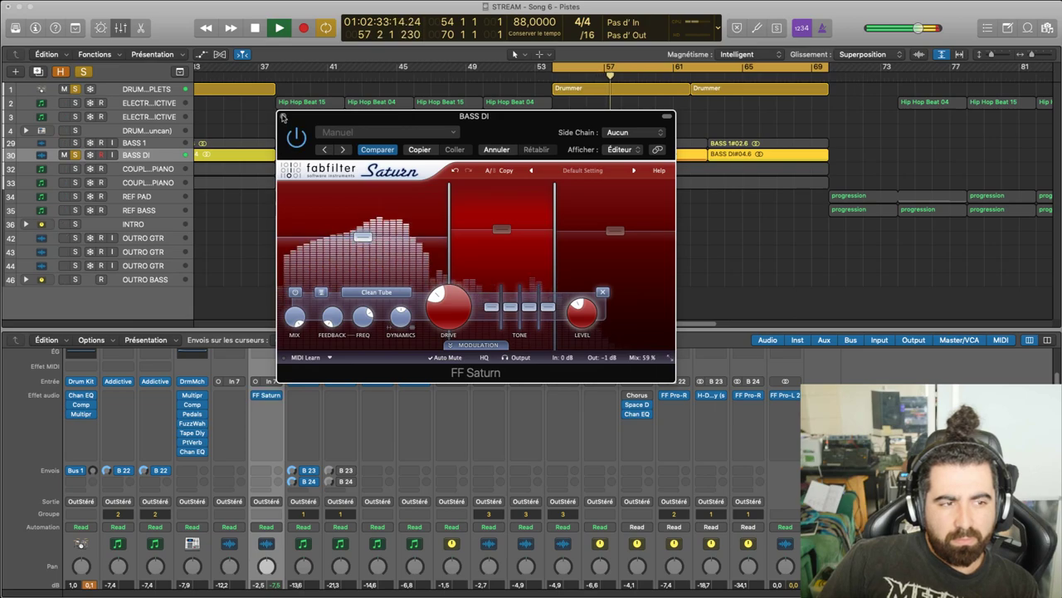
click(283, 117)
Bring BASS 1 into the solo during playback and raise its level to -9.2 dB
scroll(218, 501, down, 5)
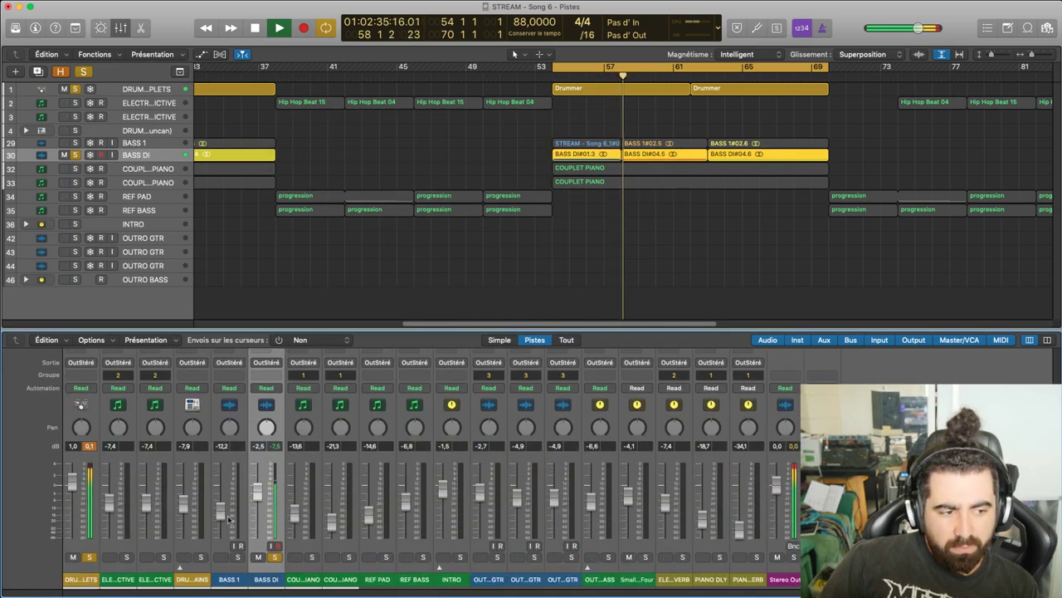
click(237, 556)
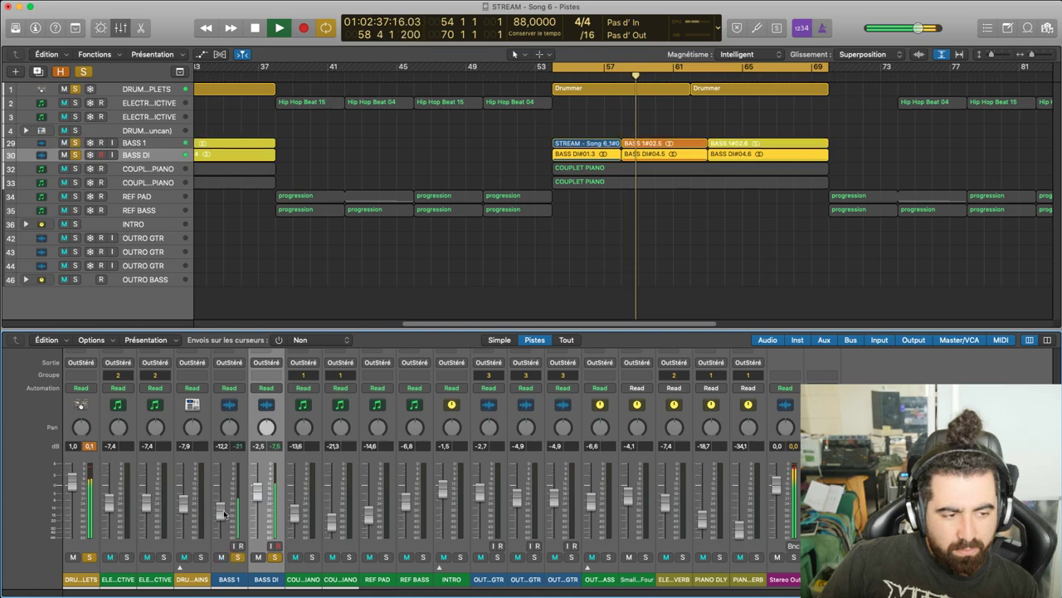
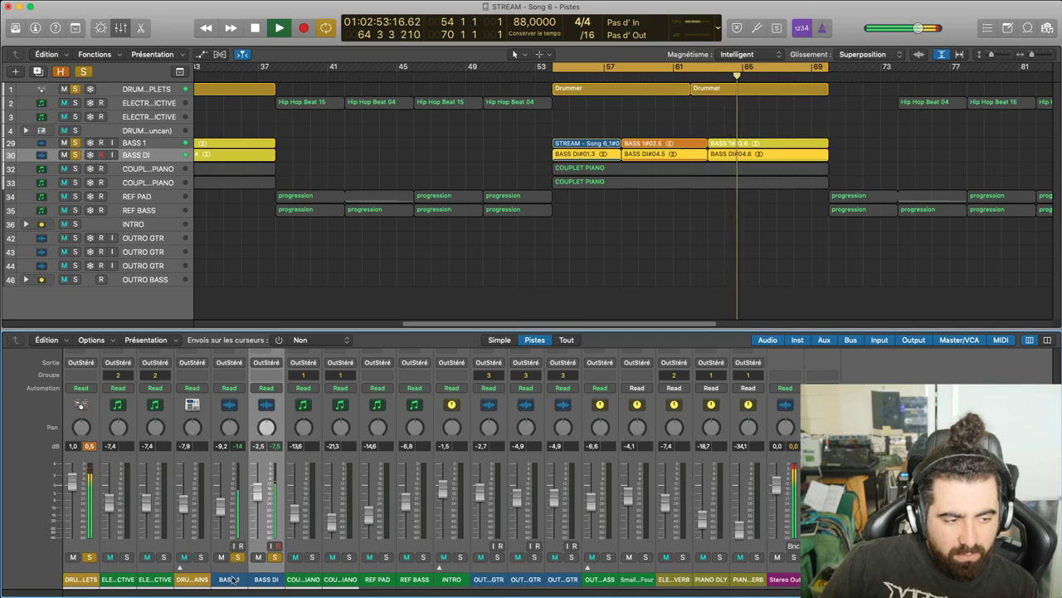
Copy FF Saturn with its settings from BASS DI onto BASS 1, open the copy, and leave only BASS 1 soloed
scroll(233, 568, up, 5)
scroll(230, 575, up, 2)
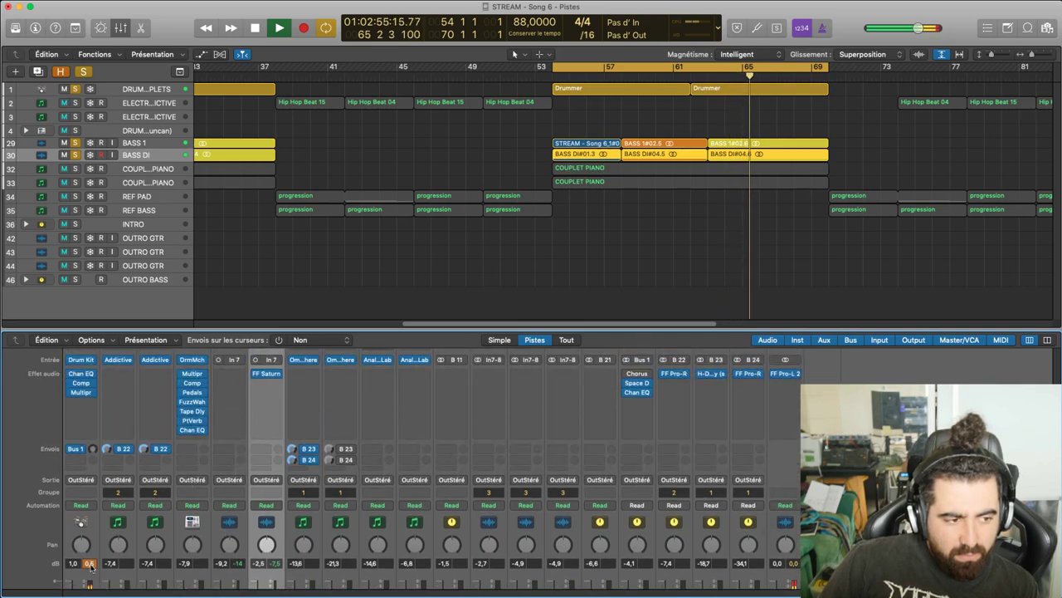
drag(266, 373, 231, 375)
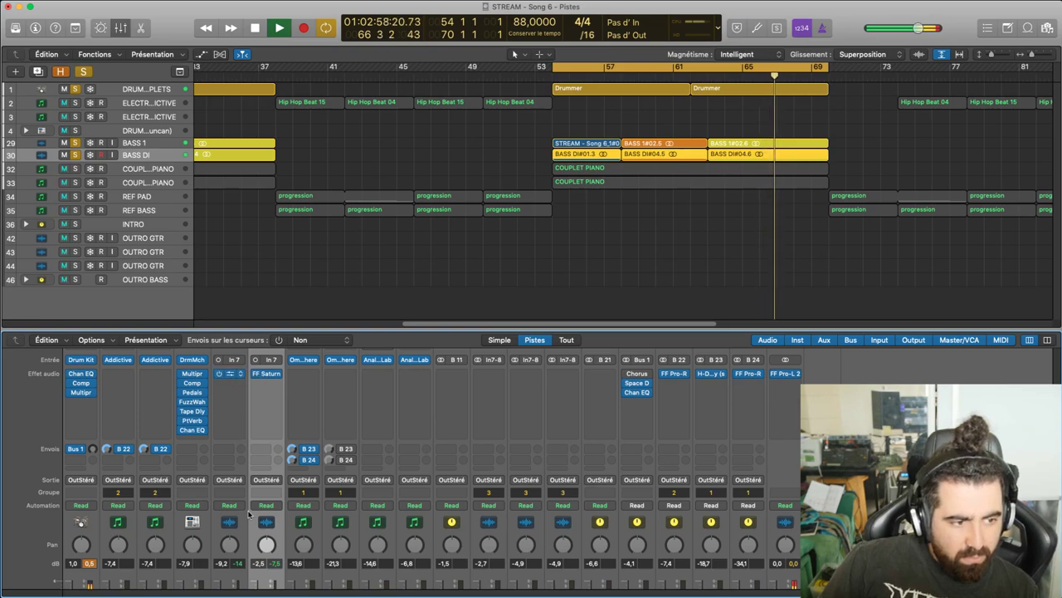
click(229, 374)
scroll(248, 519, down, 3)
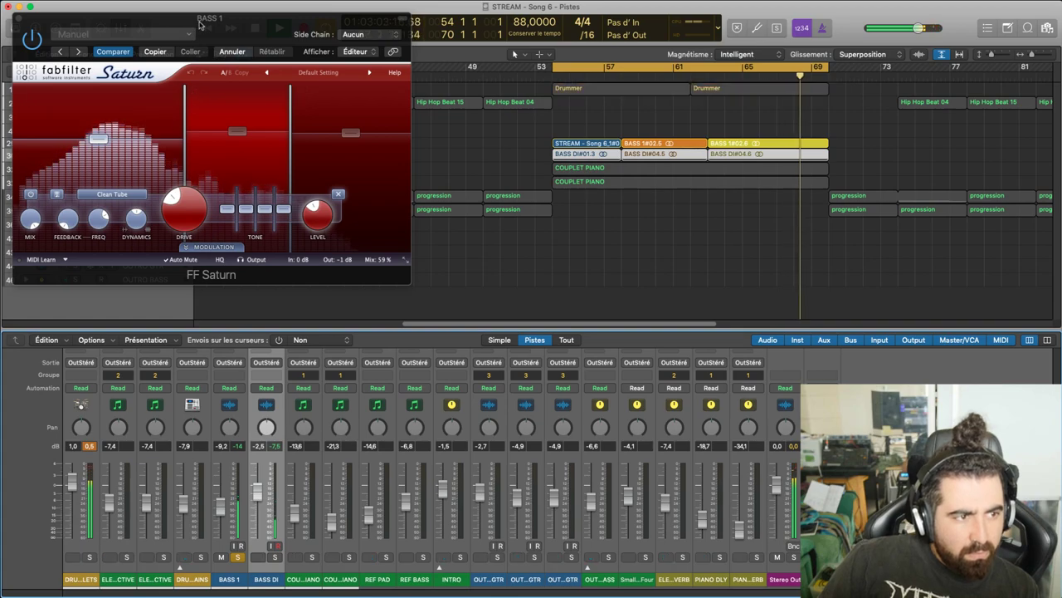
drag(201, 24, 563, 123)
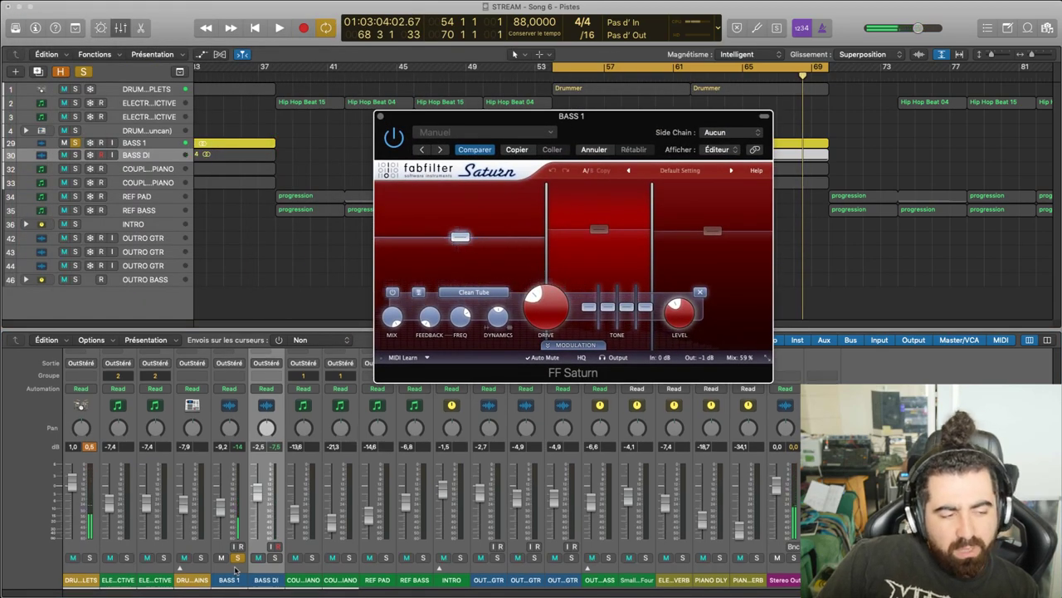
scroll(238, 498, up, 3)
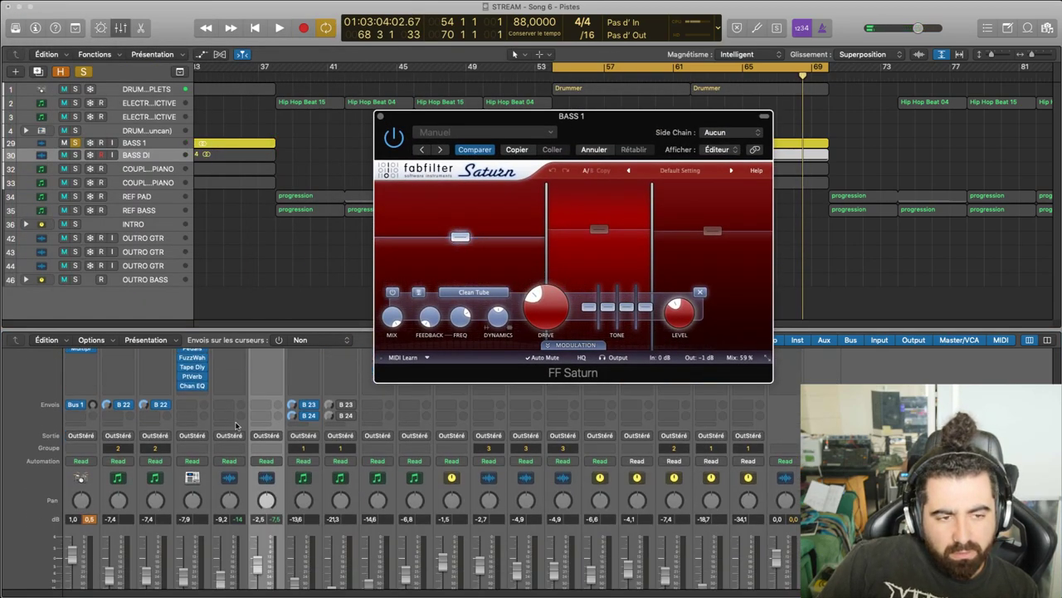
scroll(239, 423, down, 3)
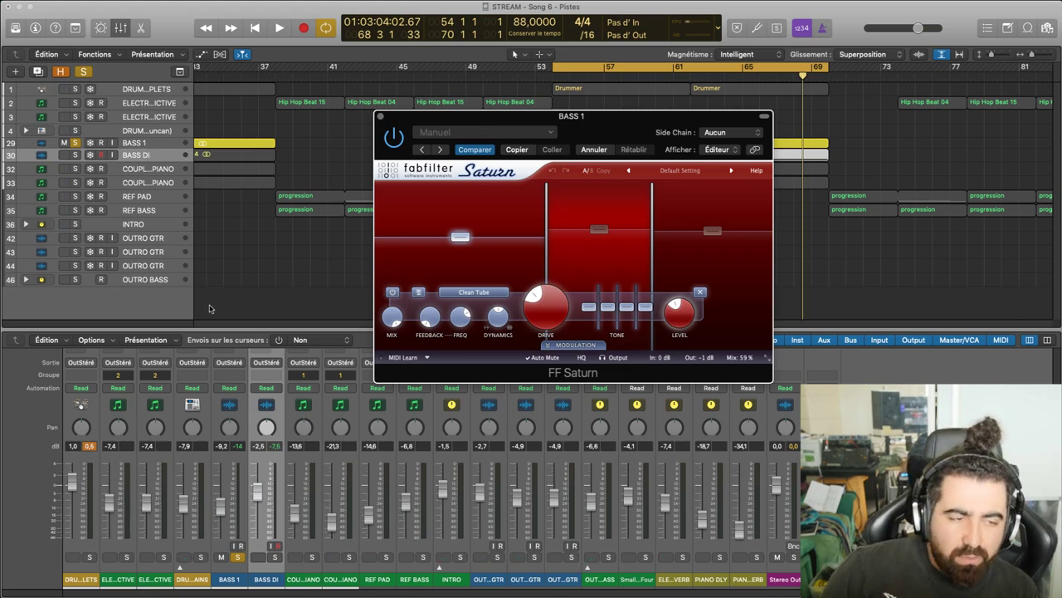
Play the verse with BASS 1 alone and reduce the low band's drive to 0% in its Saturn
key(space)
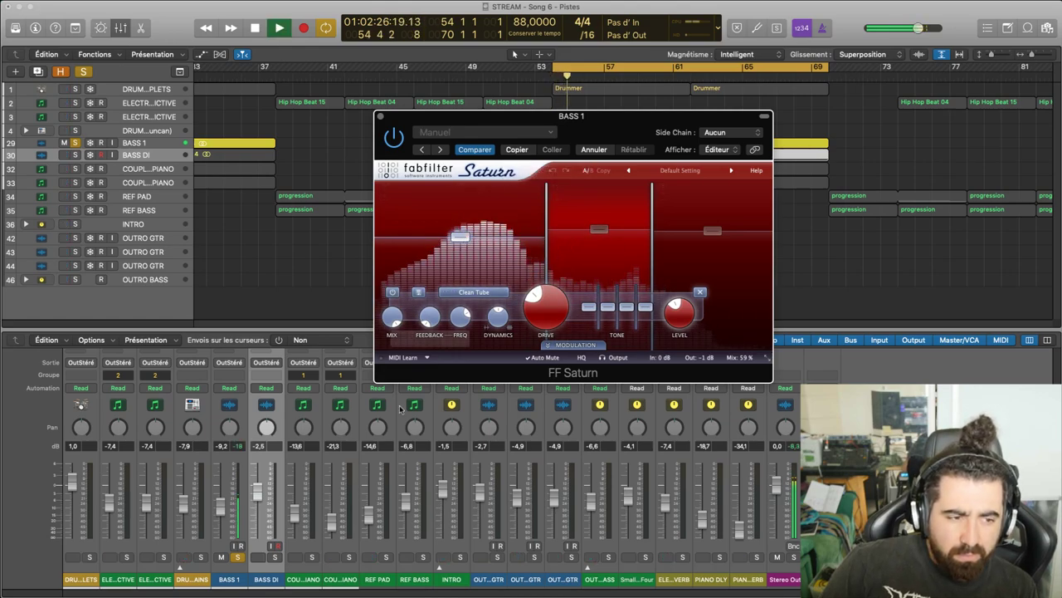
scroll(422, 392, up, 5)
drag(545, 312, 581, 435)
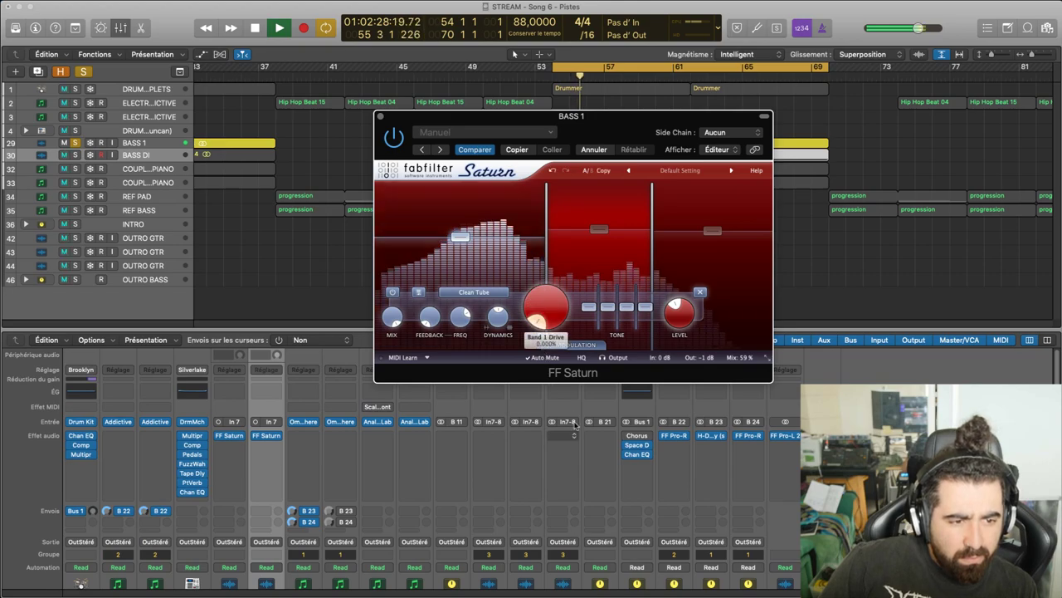
Rebalance BASS 1's Saturn bands by raising the low band, setting the middle to about -2.1 dB and the high to about -1.4 dB
click(587, 251)
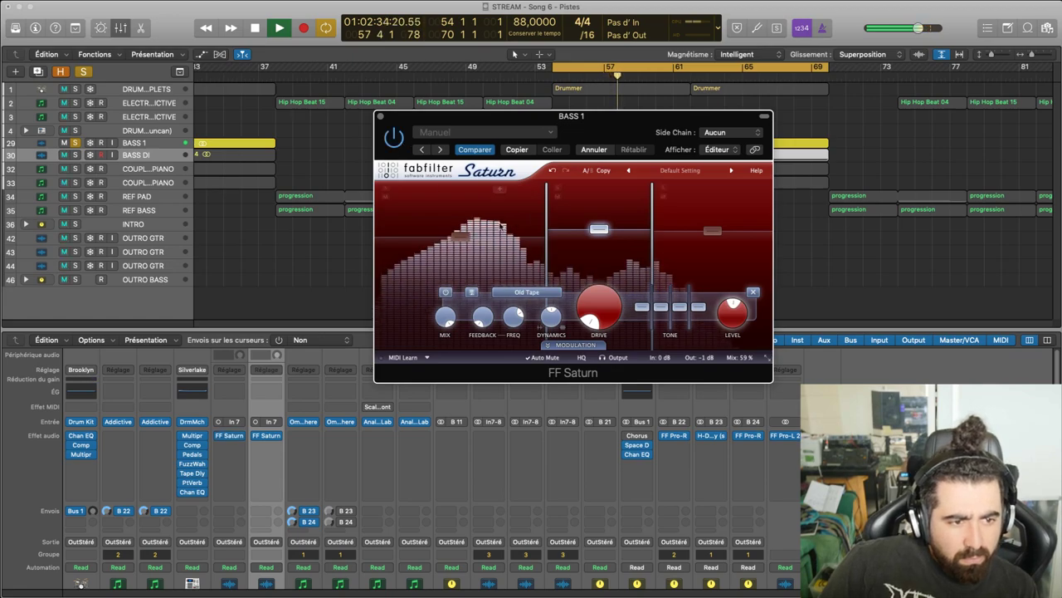
drag(600, 229, 605, 243)
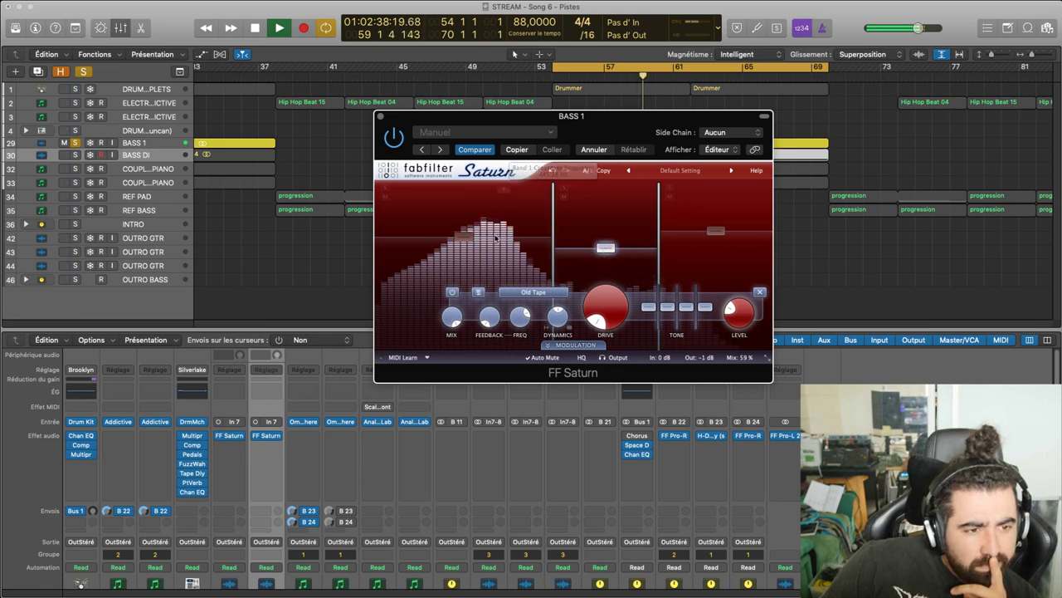
drag(464, 236, 469, 228)
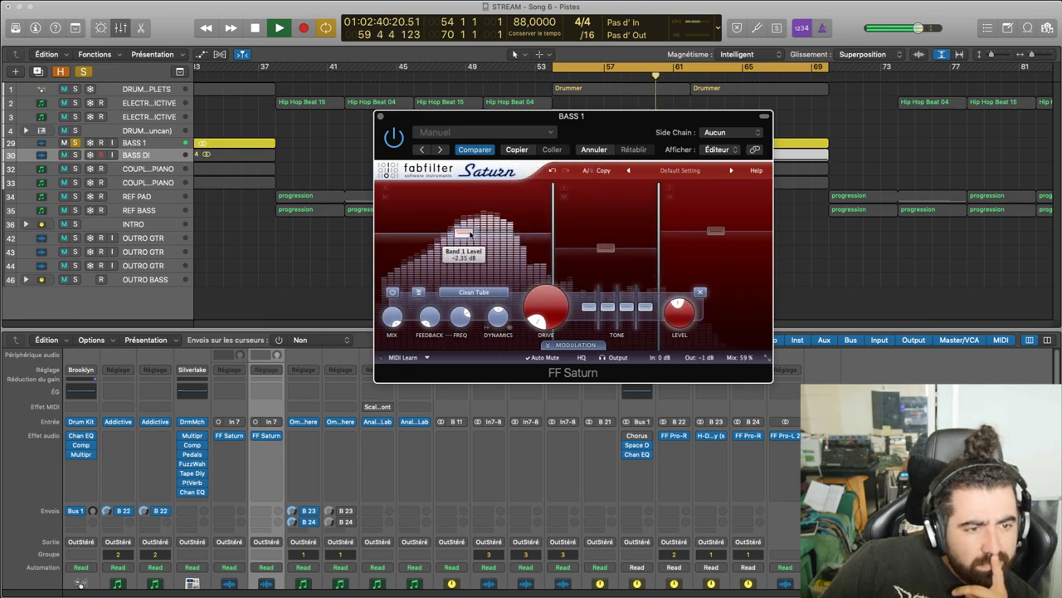
drag(607, 248, 609, 254)
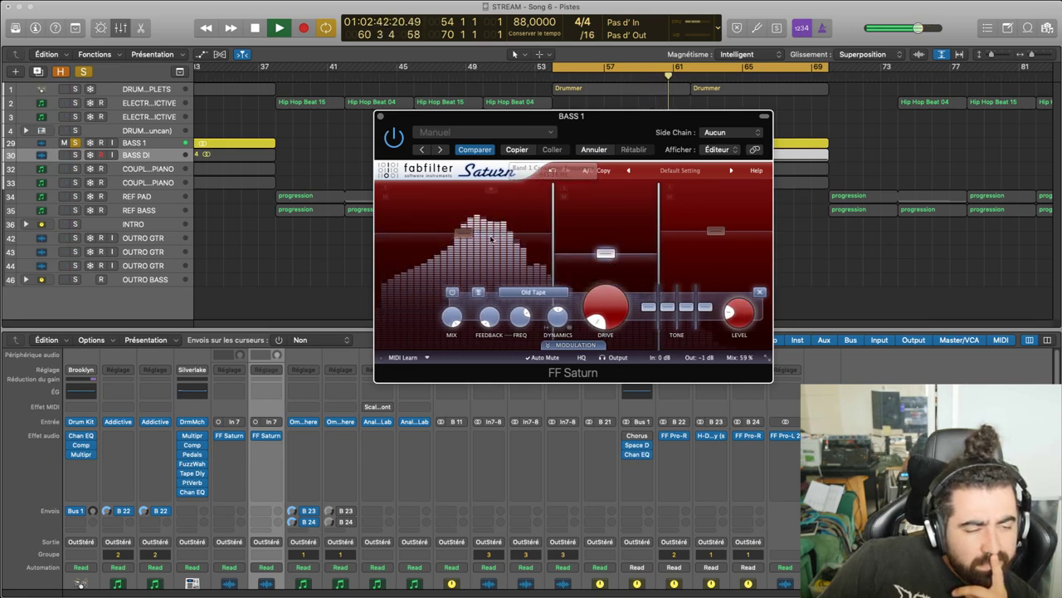
drag(463, 232, 467, 239)
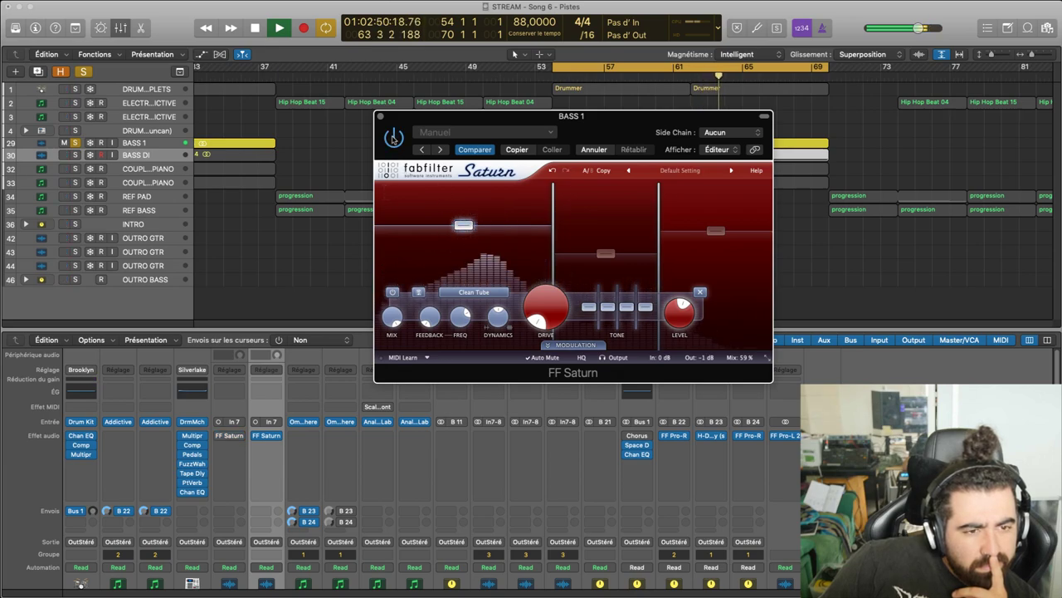
mouse_move(608, 259)
mouse_down()
mouse_move(611, 218)
mouse_move(613, 239)
mouse_up()
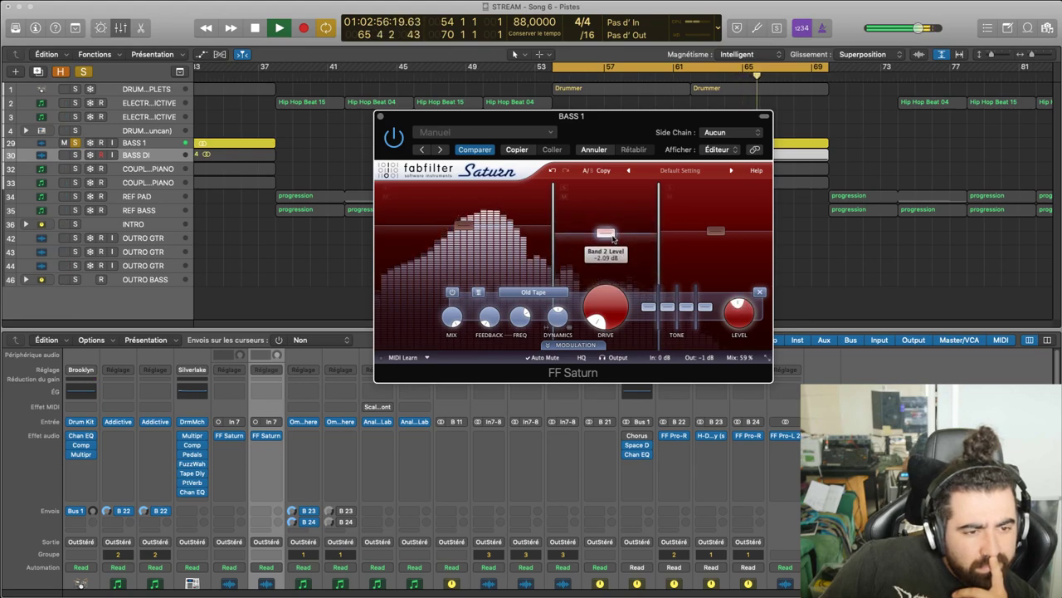
mouse_move(716, 231)
mouse_down()
mouse_move(715, 193)
mouse_move(716, 273)
mouse_move(715, 216)
mouse_move(715, 251)
mouse_move(717, 232)
mouse_up()
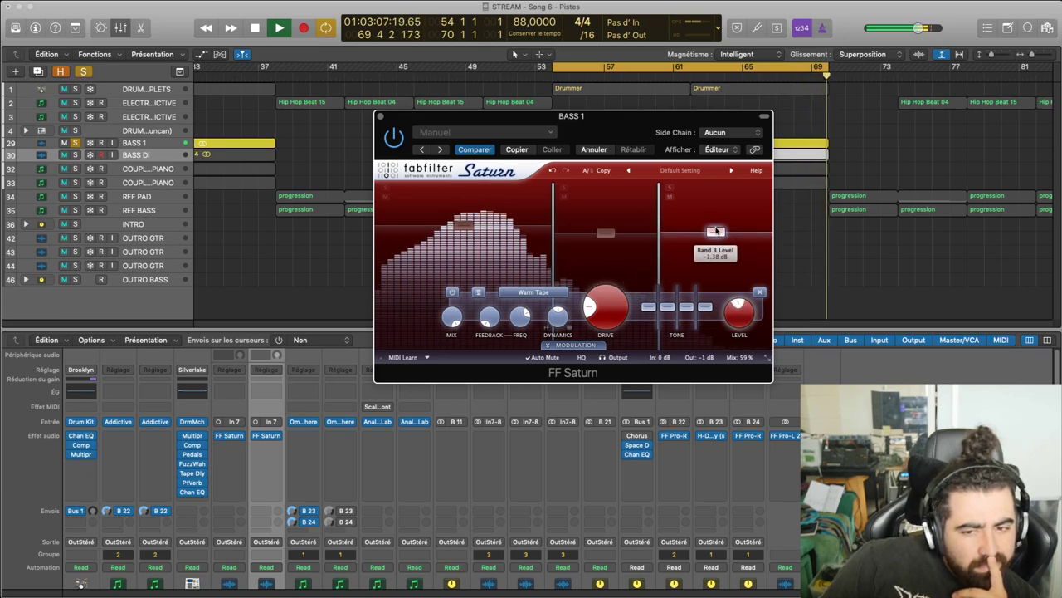
Audition BASS 1's low band in Clean Tube mode with its saturation switched off and on, and close the plug-in window
click(467, 225)
click(501, 294)
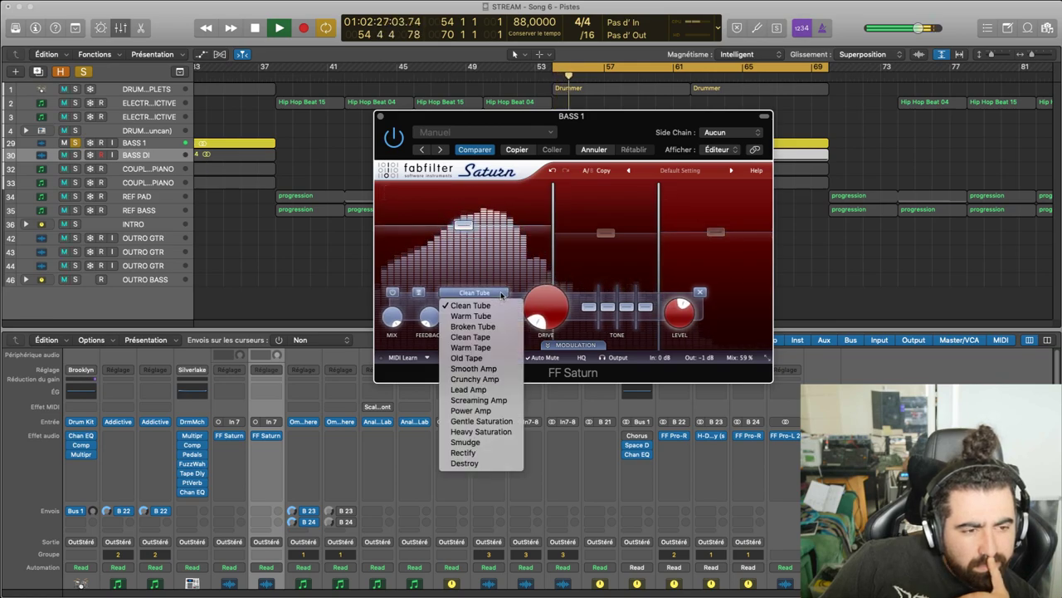
click(488, 304)
click(394, 293)
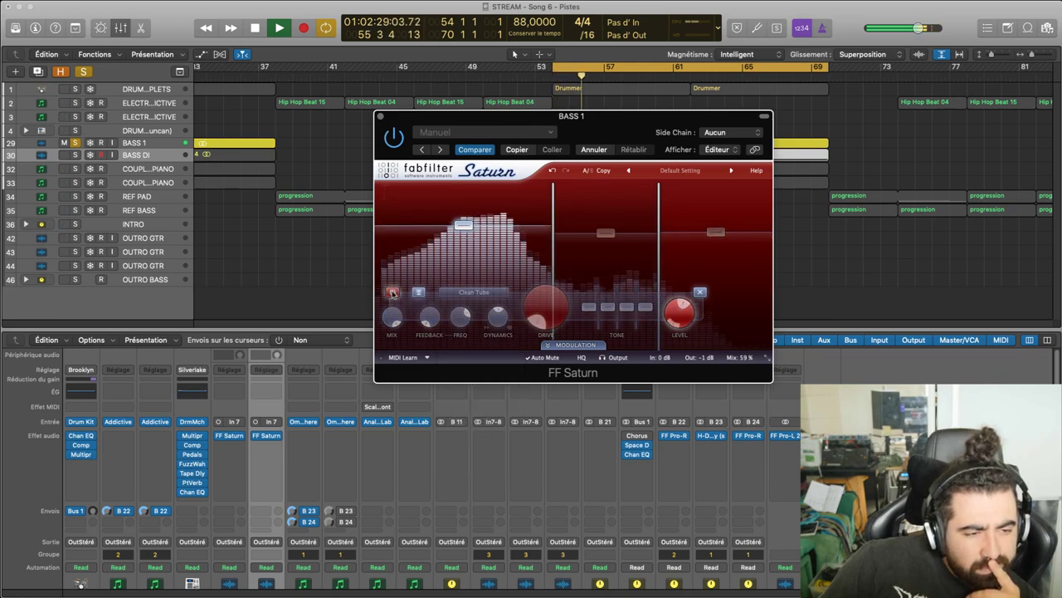
click(393, 293)
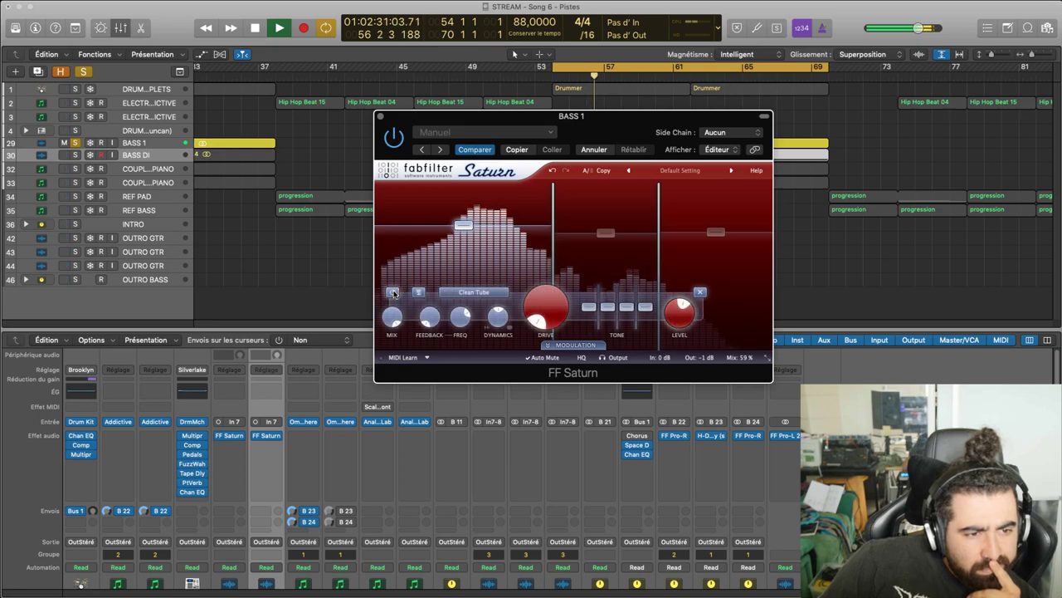
mouse_move(545, 309)
mouse_down()
mouse_move(562, 199)
mouse_move(541, 320)
mouse_up()
click(393, 293)
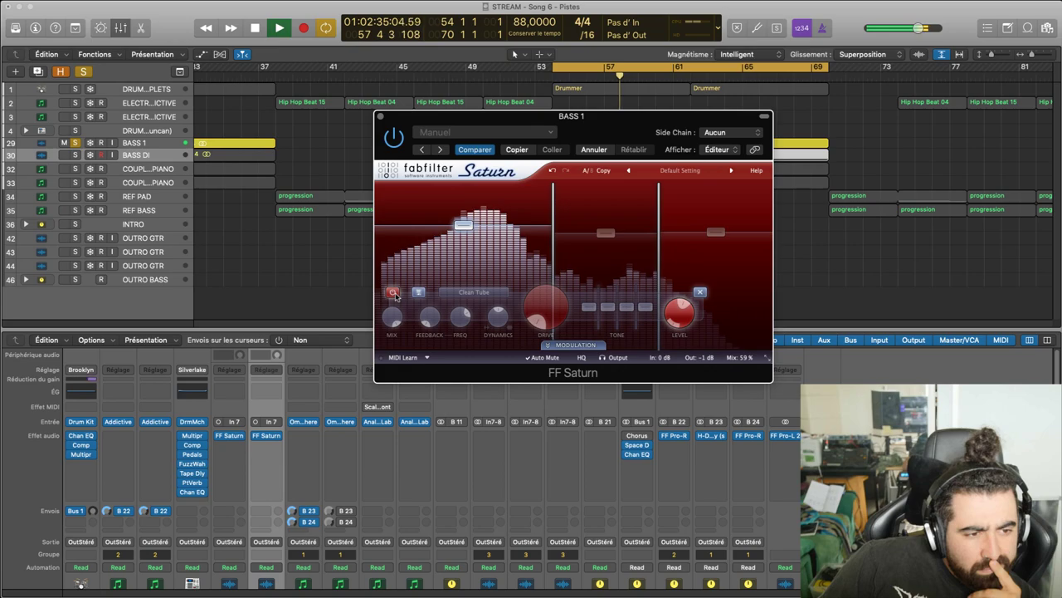
click(394, 293)
click(394, 293)
click(394, 293)
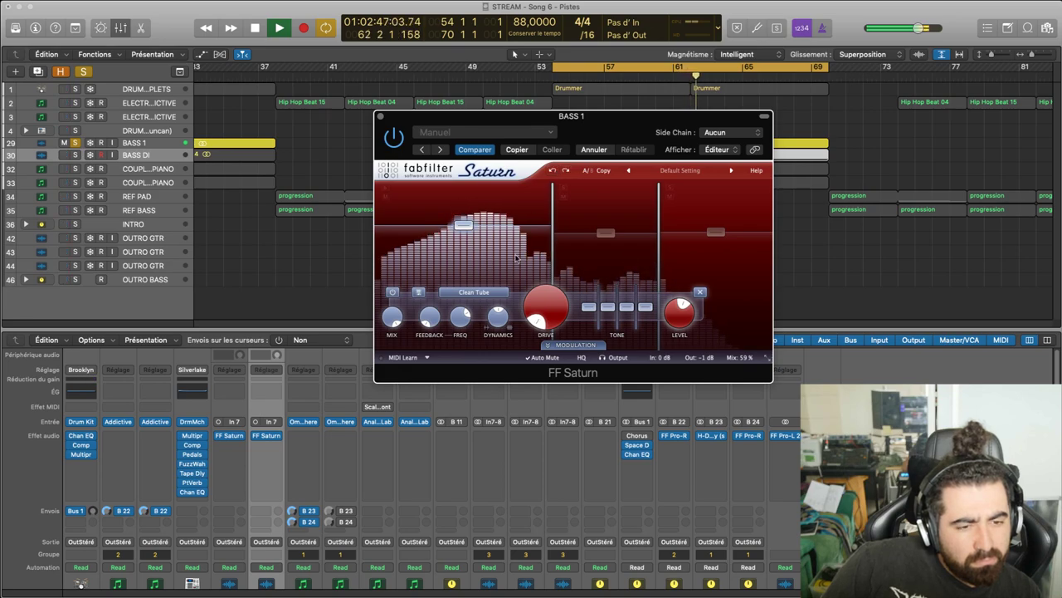
drag(632, 309, 631, 305)
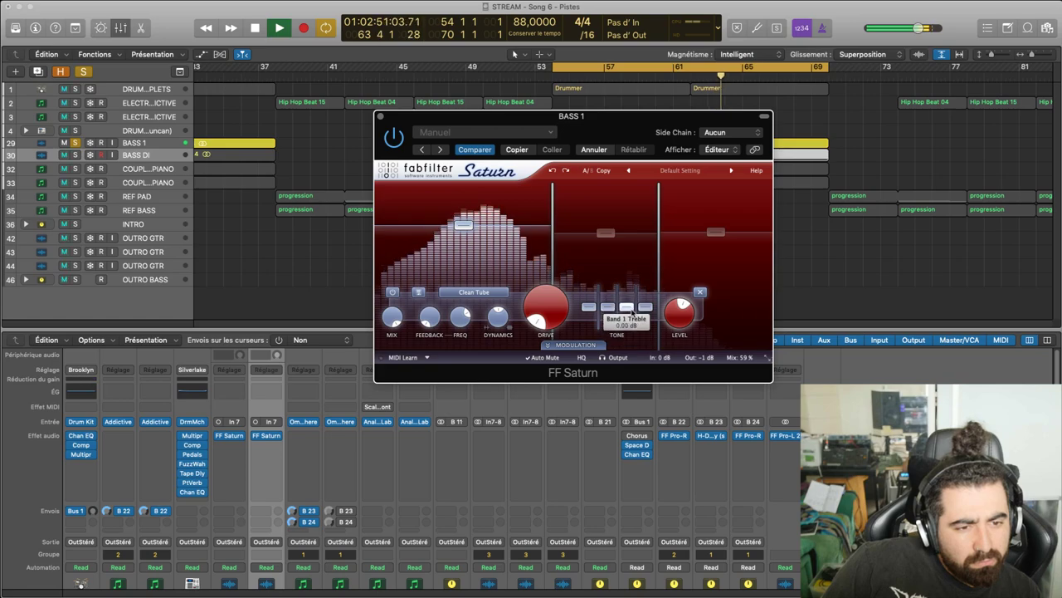
click(380, 116)
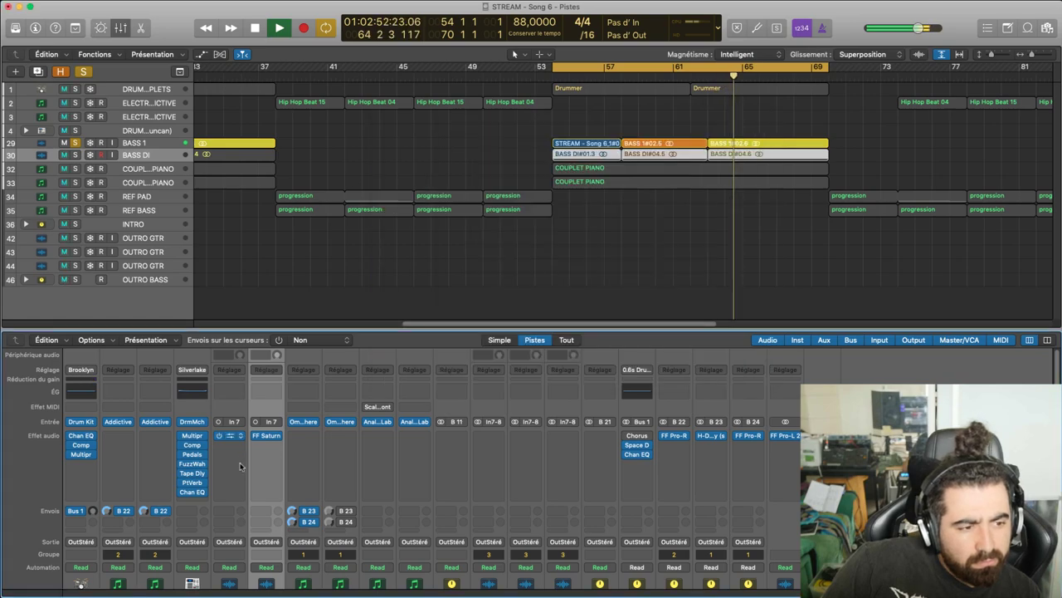
Alternate the solo between BASS 1 and BASS DI to compare them, ending with both basses soloed
scroll(249, 481, down, 5)
click(242, 558)
click(276, 557)
click(240, 559)
click(275, 556)
click(275, 557)
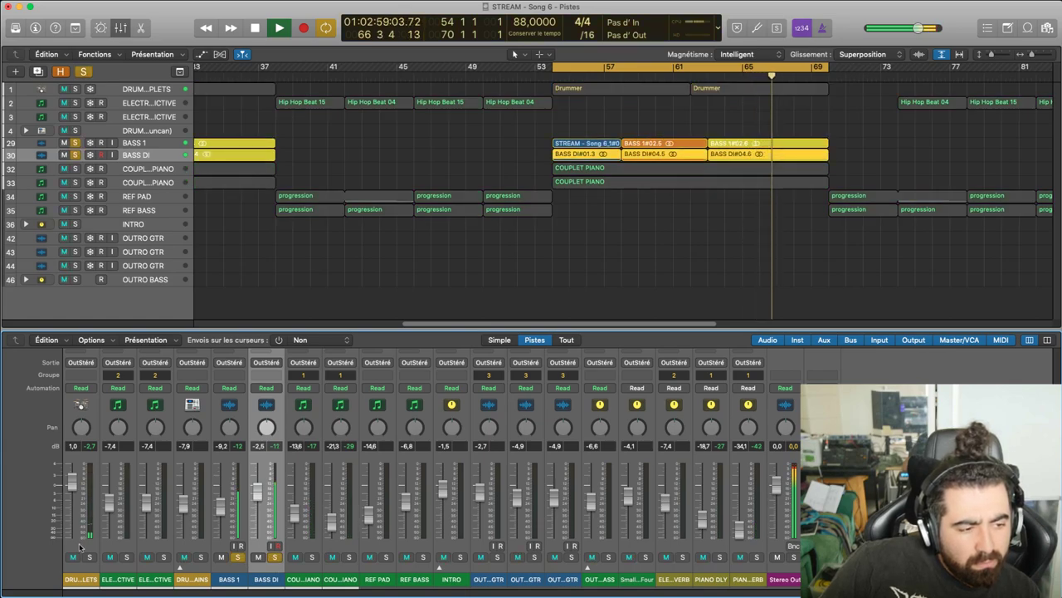
Add the verse drums to the solo and take BASS DI out to hear BASS 1 against the drums
click(89, 556)
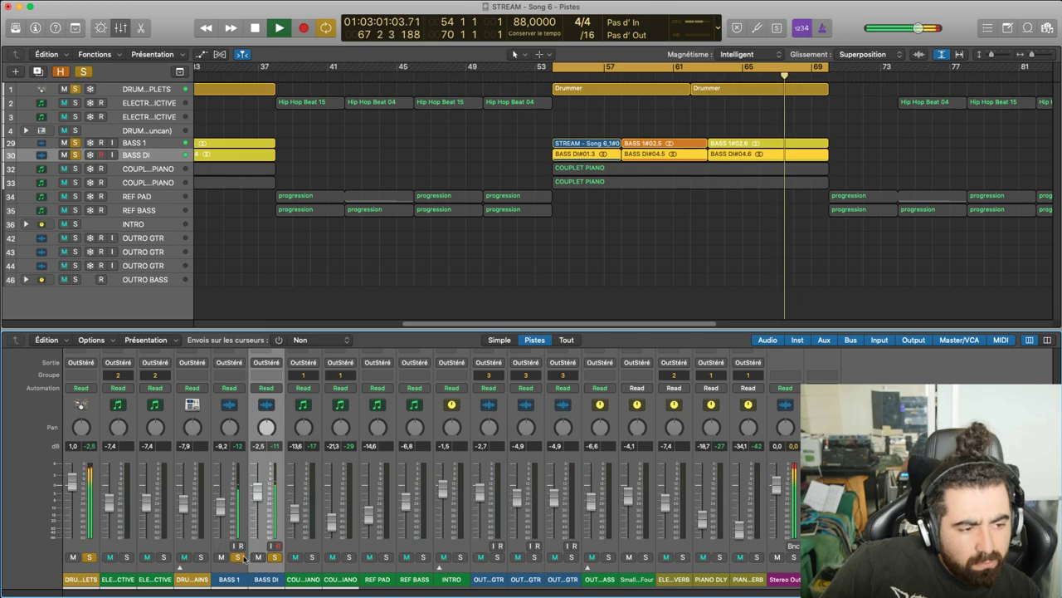
click(274, 557)
scroll(239, 528, up, 3)
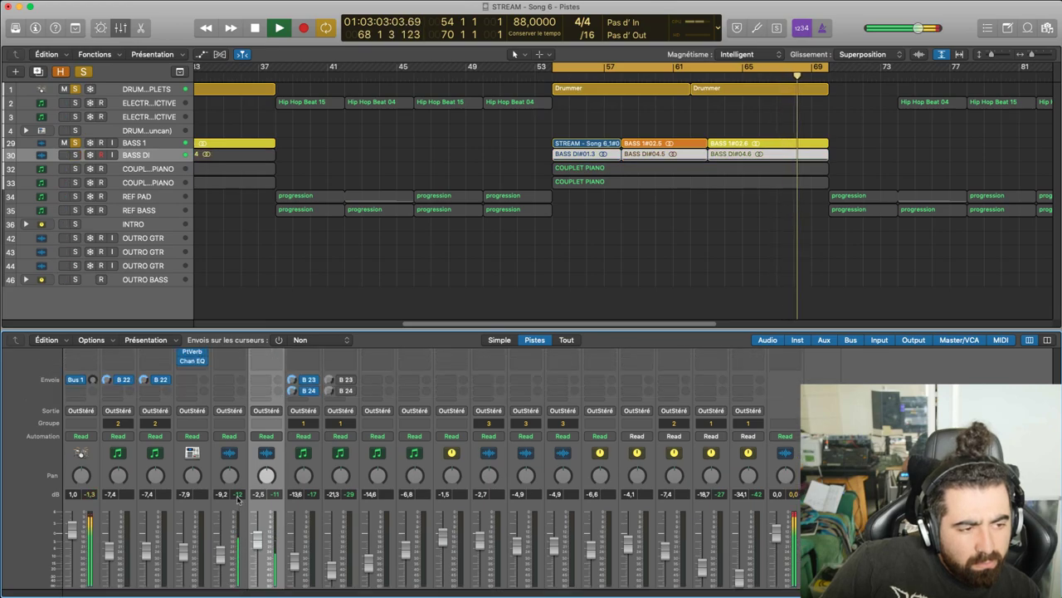
Open BASS 1's Saturn and switch the middle band's saturation mode to Smooth Amp, adjusting its drive and auditioning Clean Tape first
click(229, 363)
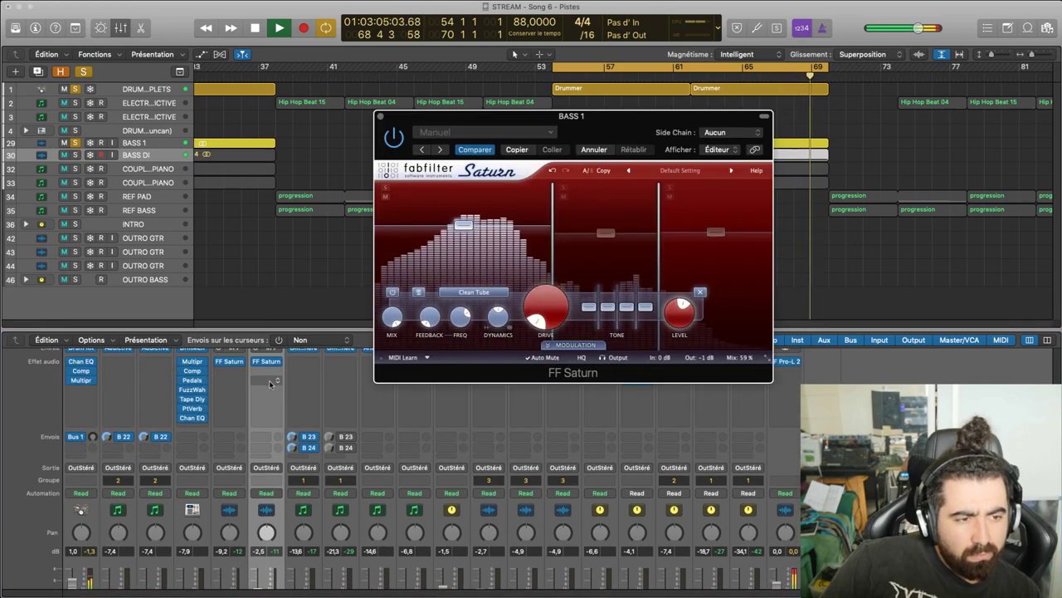
mouse_move(608, 233)
mouse_down()
mouse_move(610, 201)
mouse_move(611, 260)
mouse_move(612, 233)
mouse_up()
drag(597, 321, 643, 267)
click(534, 292)
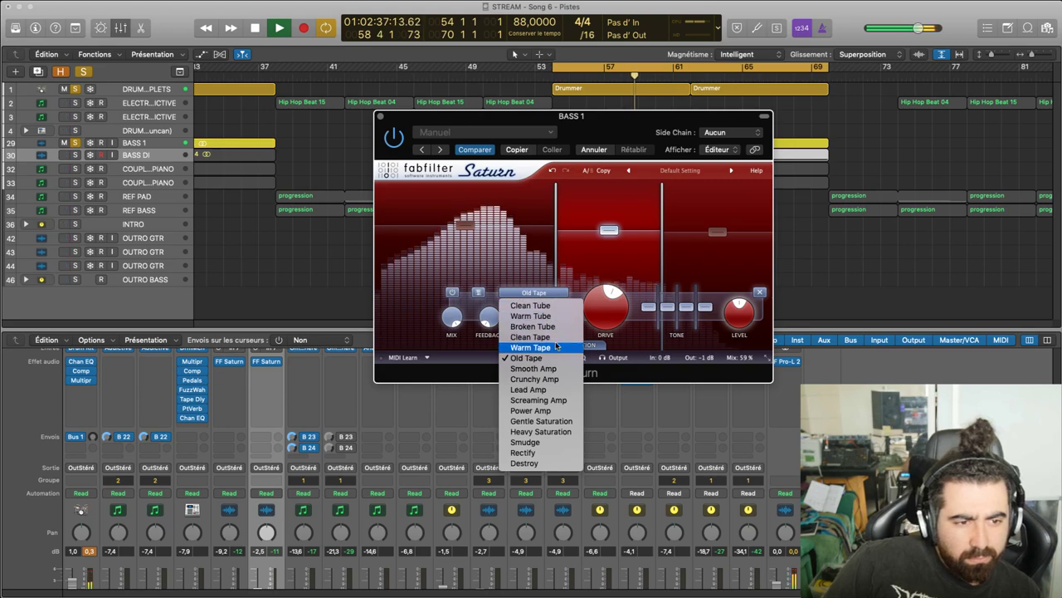
click(529, 336)
drag(599, 289, 597, 283)
click(535, 292)
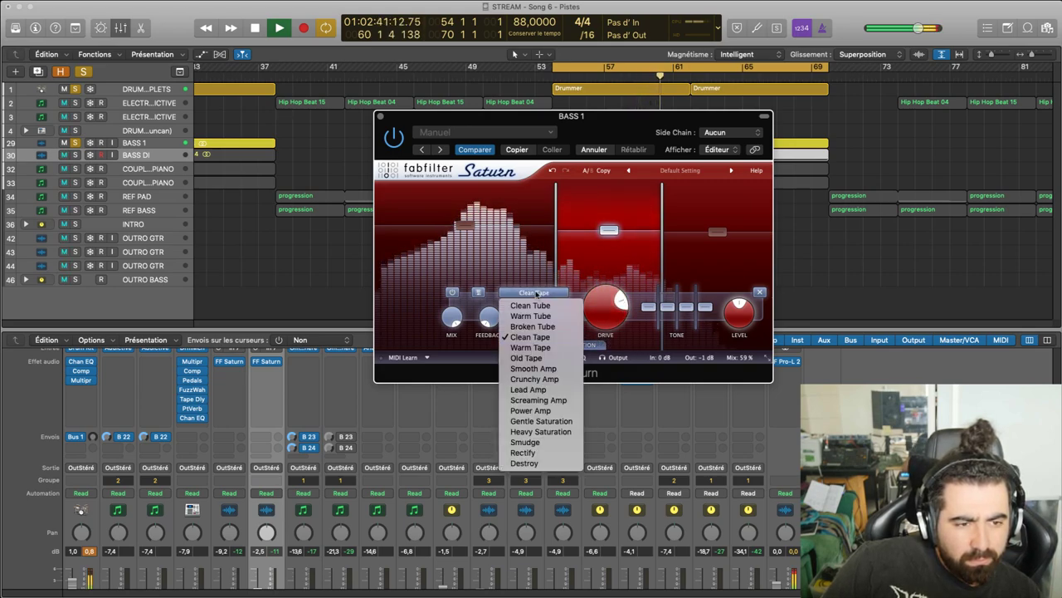
click(556, 368)
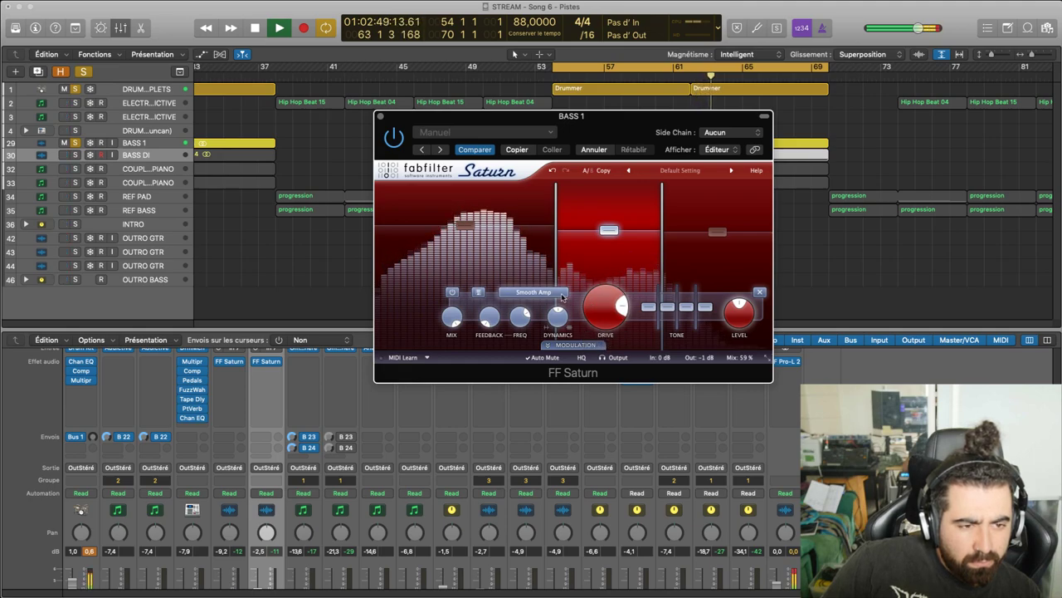
Audition the middle band in Crunchy Amp, Gentle Saturation and Power Amp modes while varying its drive
click(564, 297)
click(539, 379)
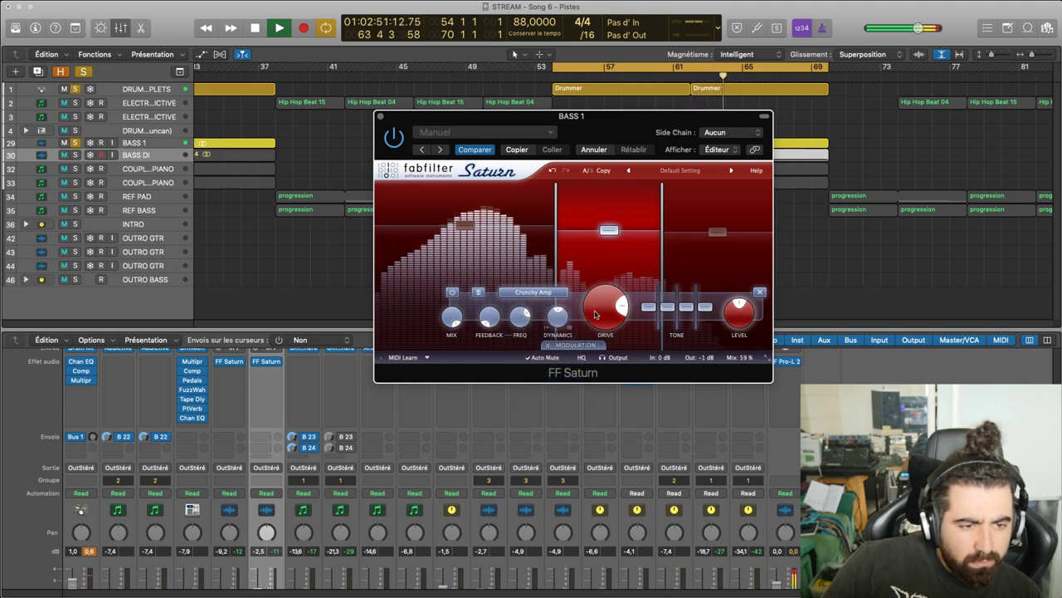
click(533, 292)
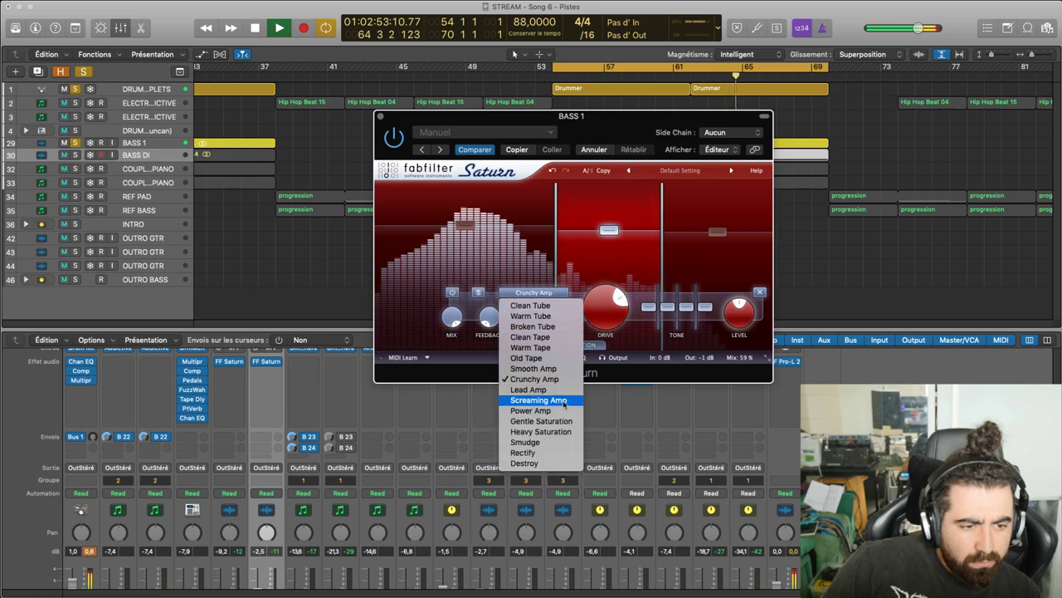
click(539, 423)
drag(599, 306, 600, 313)
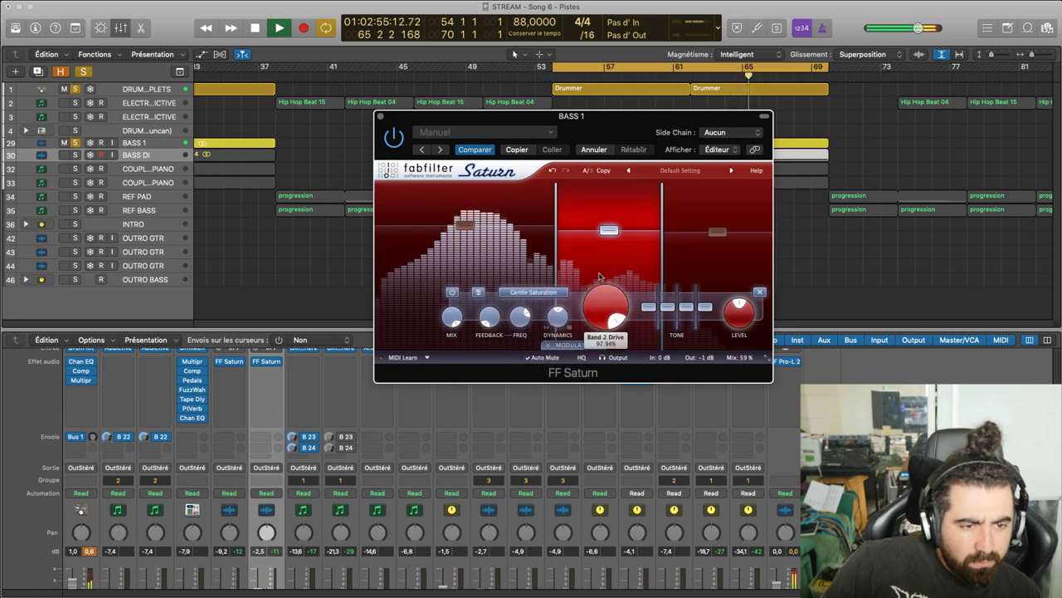
click(534, 293)
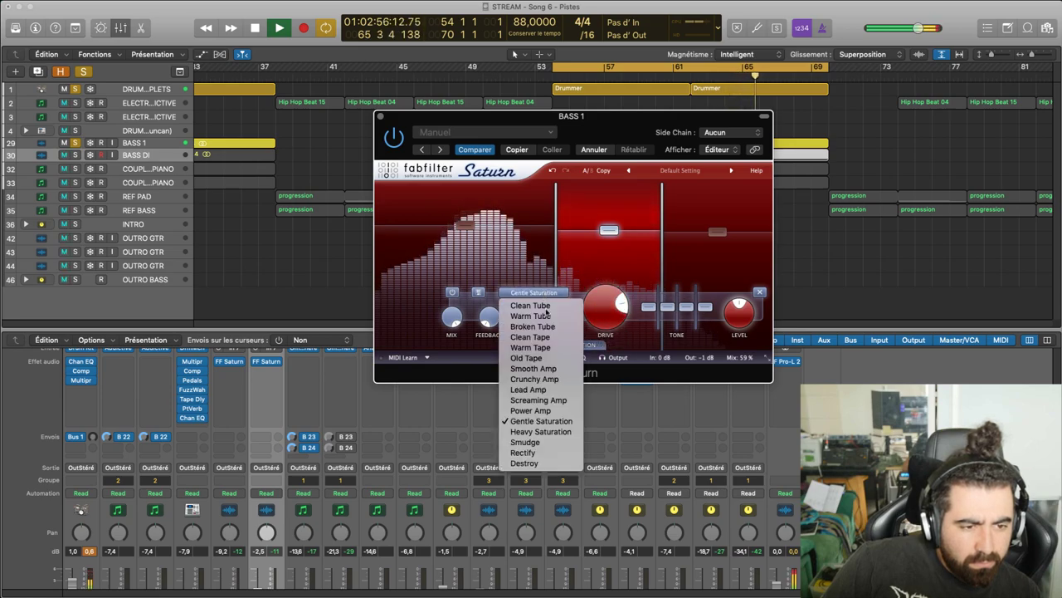
click(548, 410)
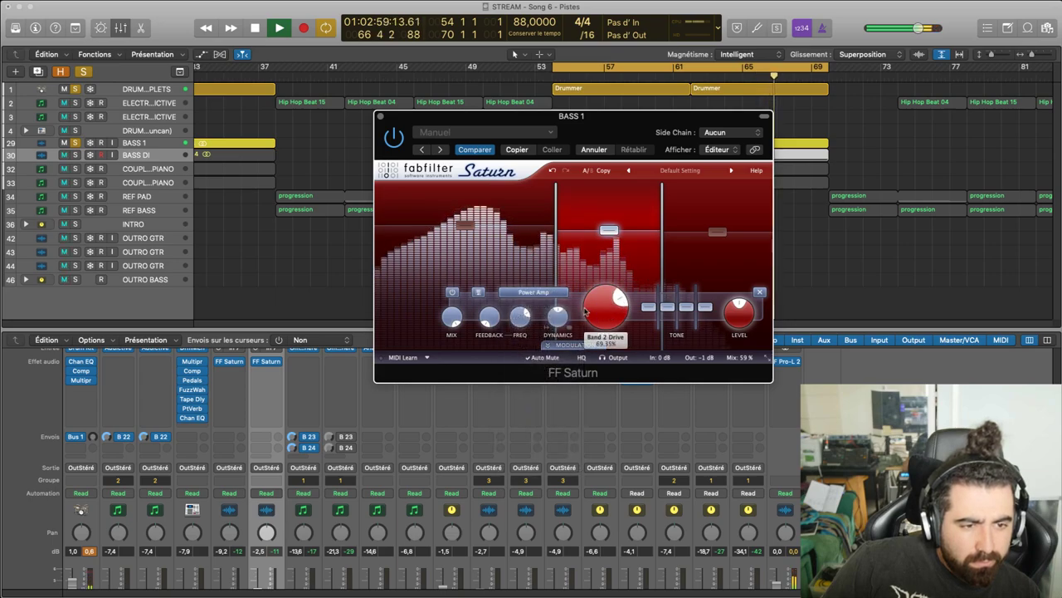
Set BASS 1's middle band to Smooth Amp with drive at about 78% and level at +2 dB
click(533, 292)
click(535, 368)
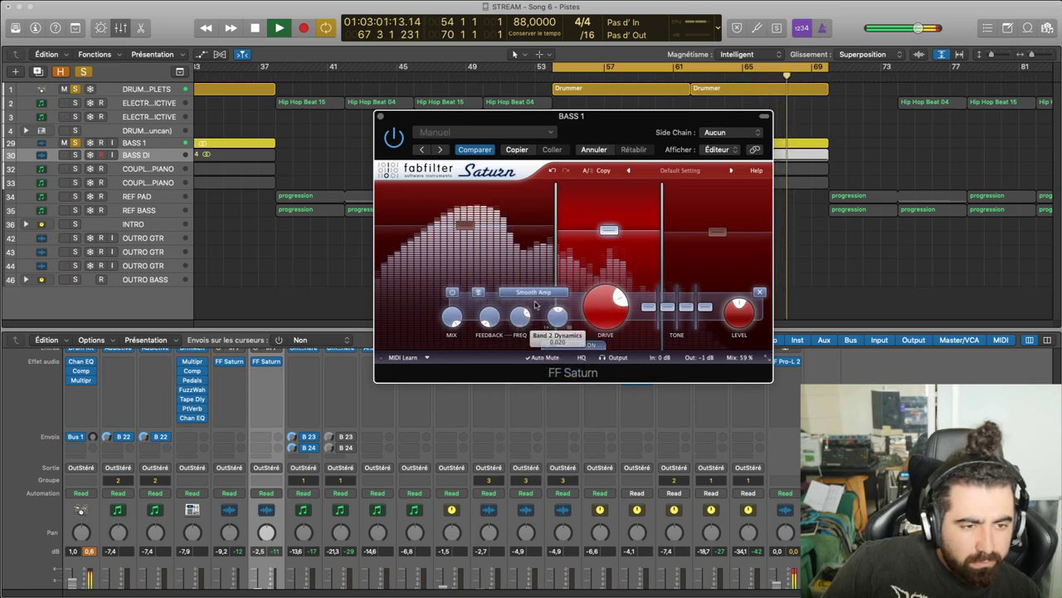
click(535, 293)
click(603, 308)
drag(603, 308, 603, 296)
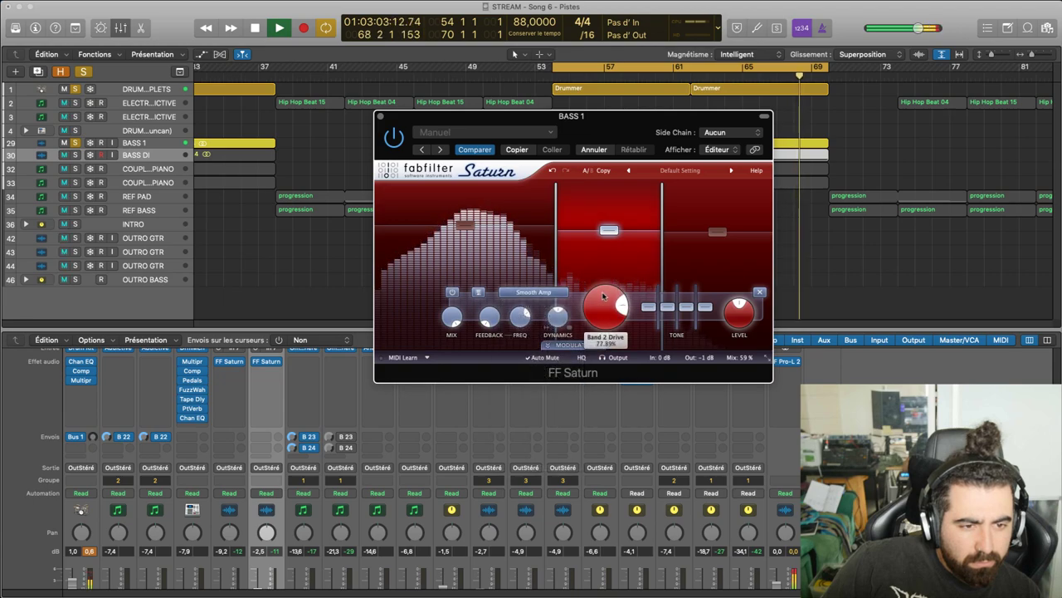
drag(609, 233, 610, 231)
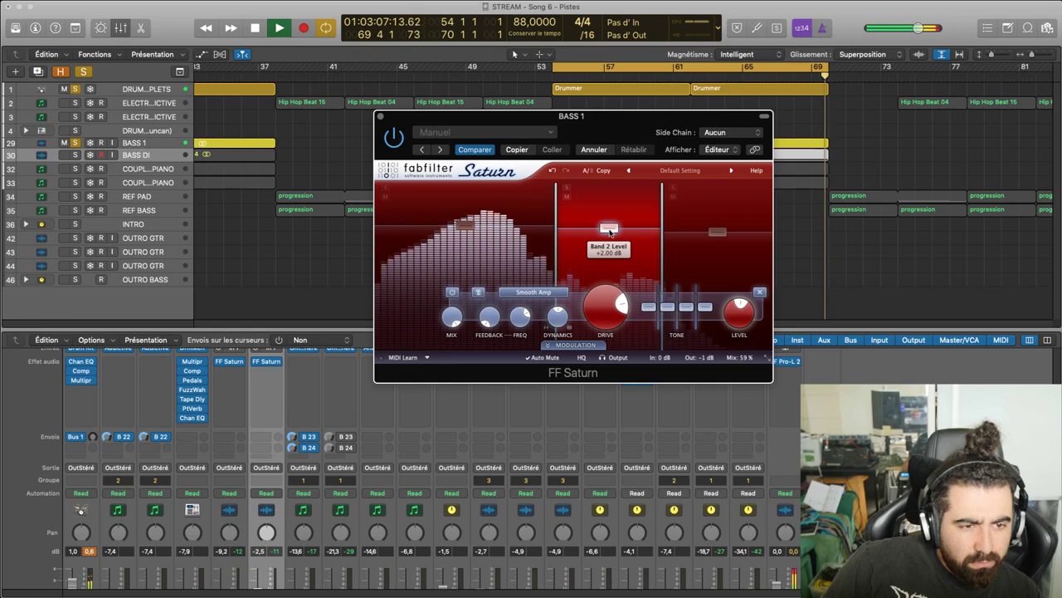
Switch BASS 1's high band to Old Tape, reduce its drive to about 62% and raise its level
click(718, 233)
mouse_move(720, 235)
mouse_down()
mouse_move(721, 211)
mouse_move(719, 238)
mouse_up()
drag(611, 232, 622, 199)
mouse_move(719, 236)
mouse_down()
mouse_move(717, 225)
mouse_move(718, 239)
mouse_up()
click(533, 292)
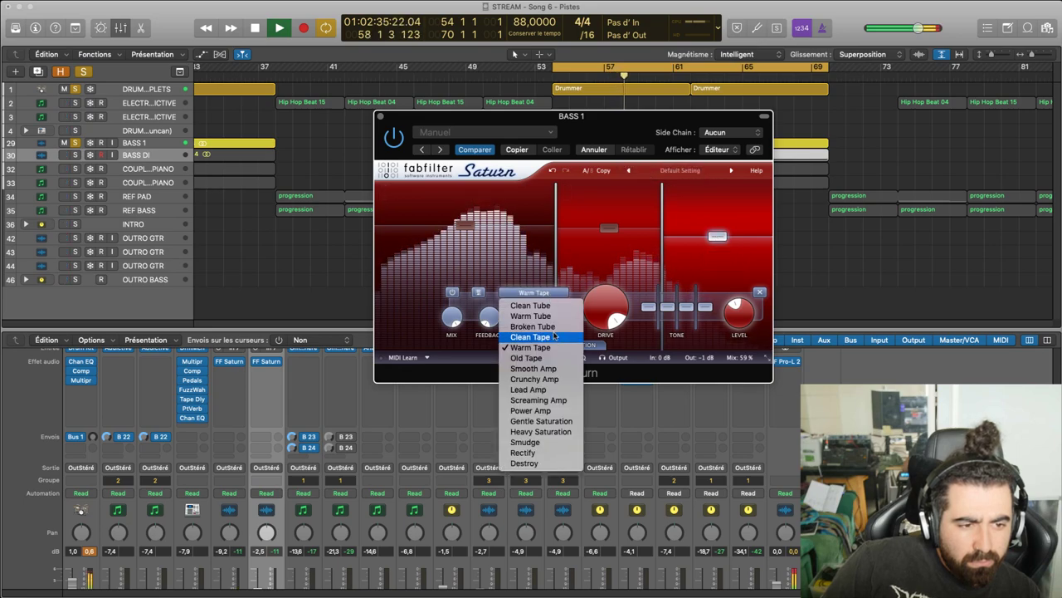
click(533, 351)
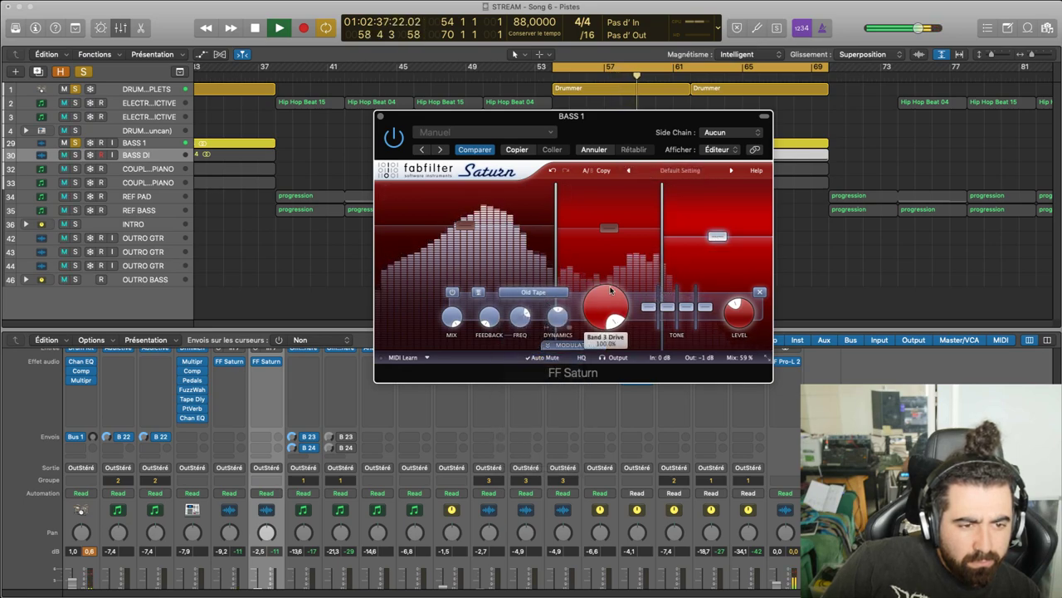
drag(718, 235, 718, 222)
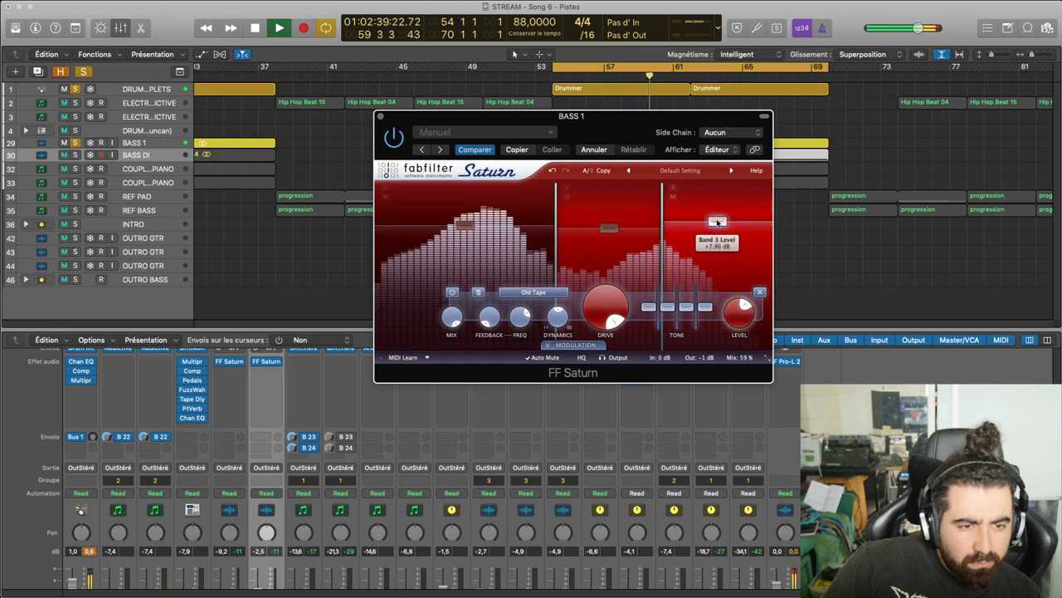
drag(607, 310, 610, 336)
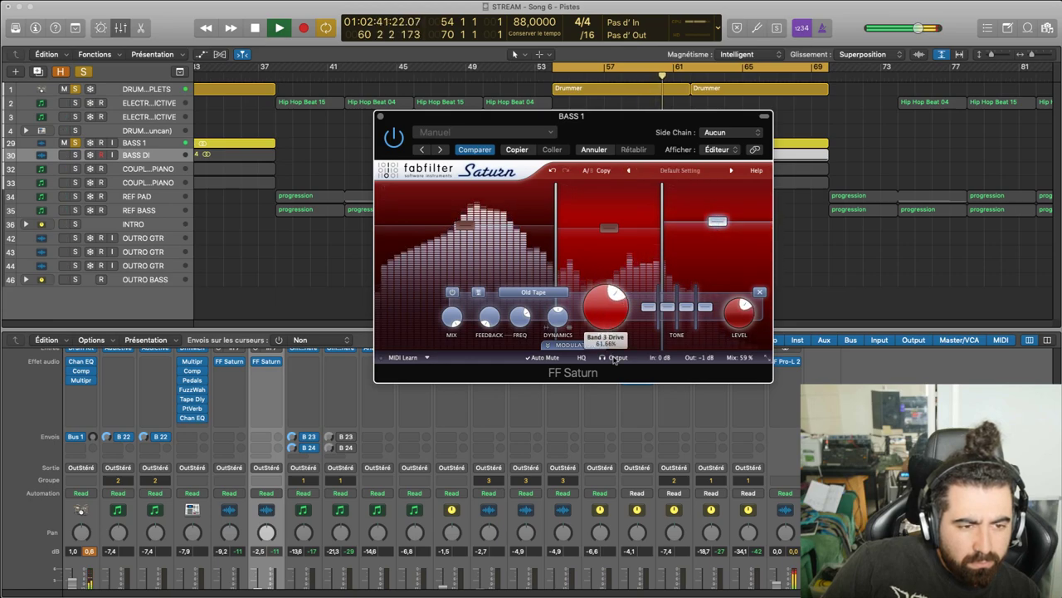
drag(718, 221, 718, 227)
Add BASS DI to the solo and switch BASS 1's solo off and on to hear its contribution with the drums
scroll(236, 532, down, 3)
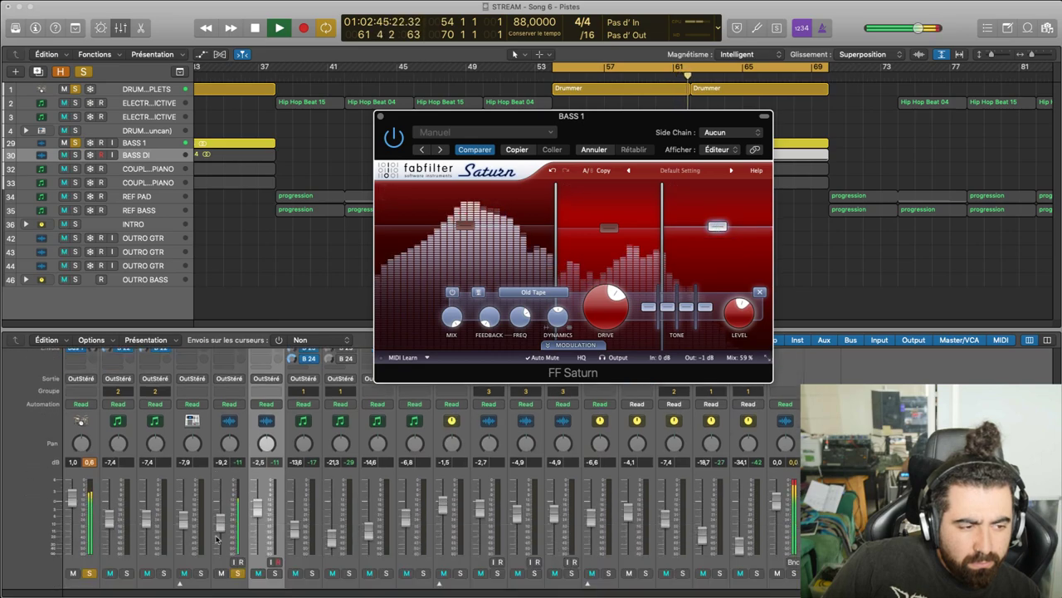
click(274, 556)
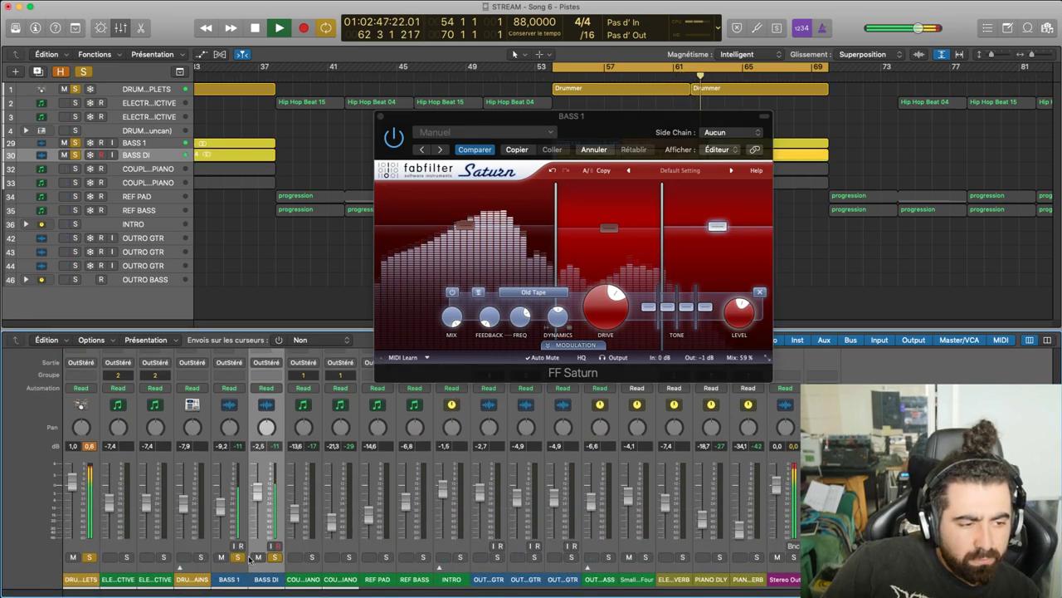
click(238, 557)
click(238, 556)
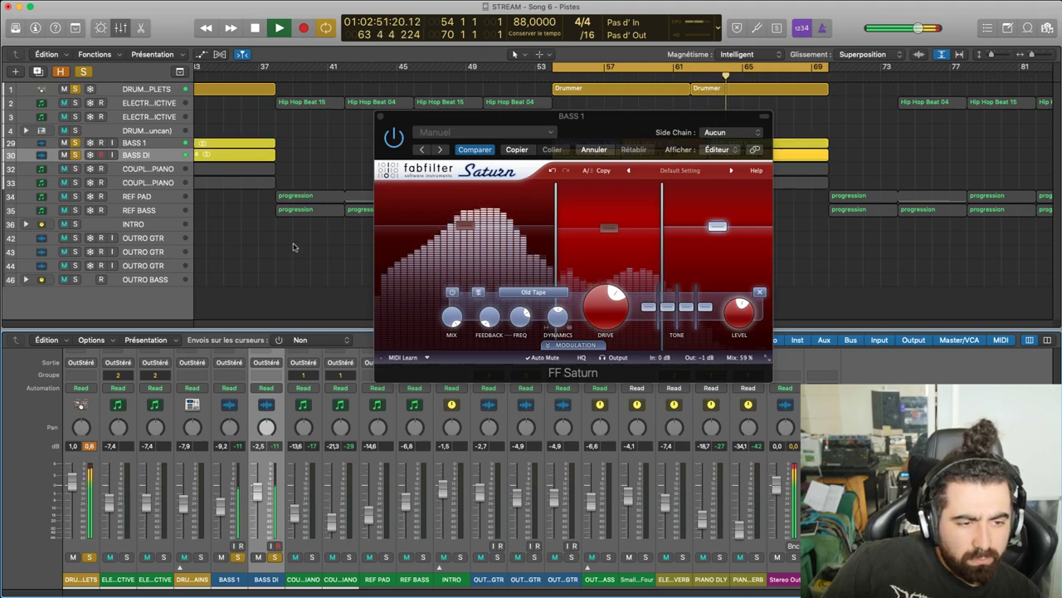
scroll(268, 440, up, 3)
scroll(91, 581, down, 3)
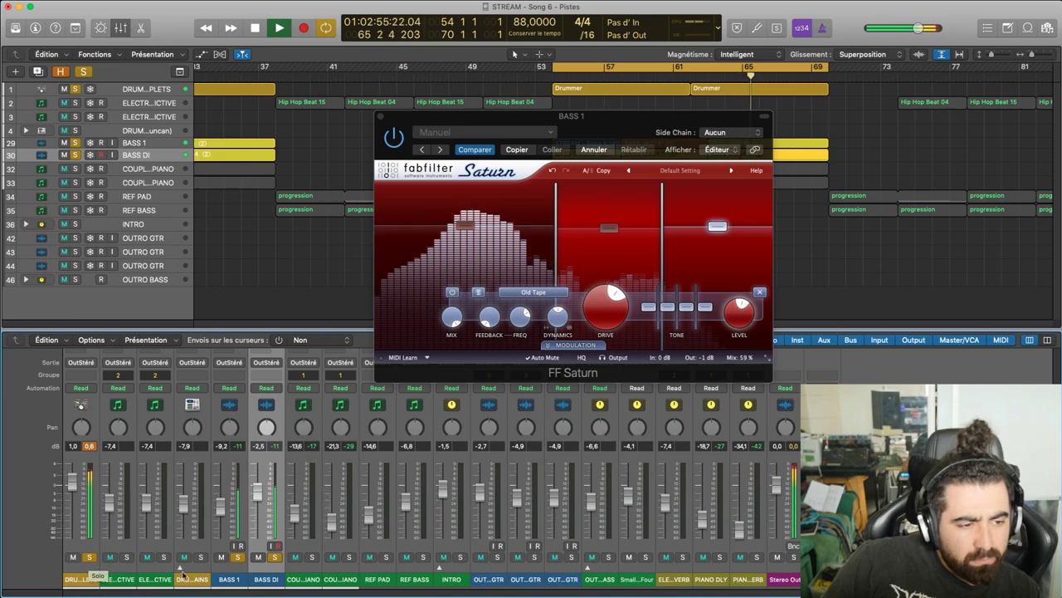
click(238, 559)
click(238, 559)
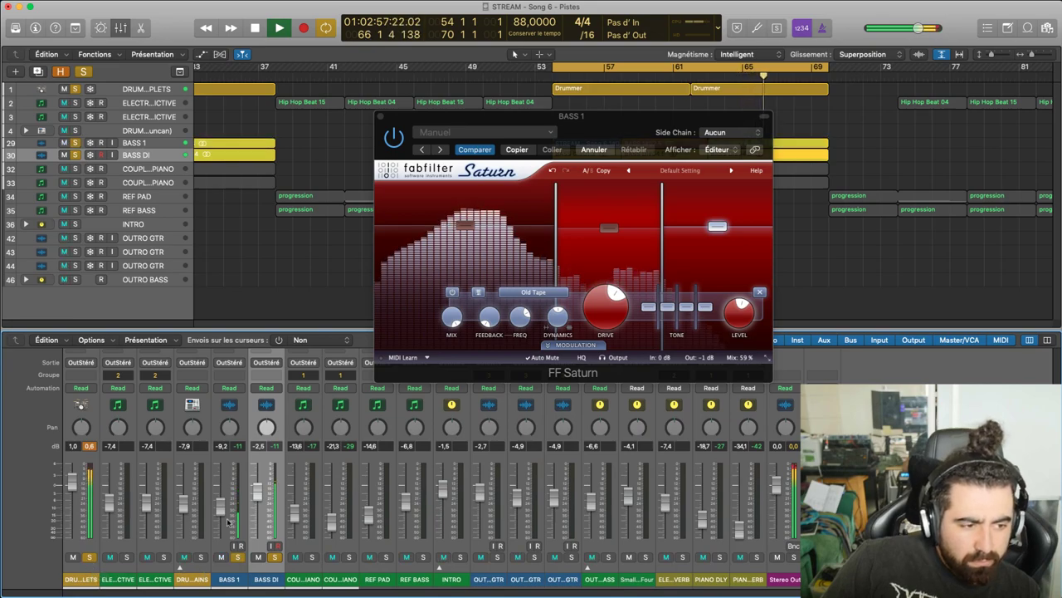
Compare each bass on its own against the drums, ending with BASS 1 out of the solo
click(275, 558)
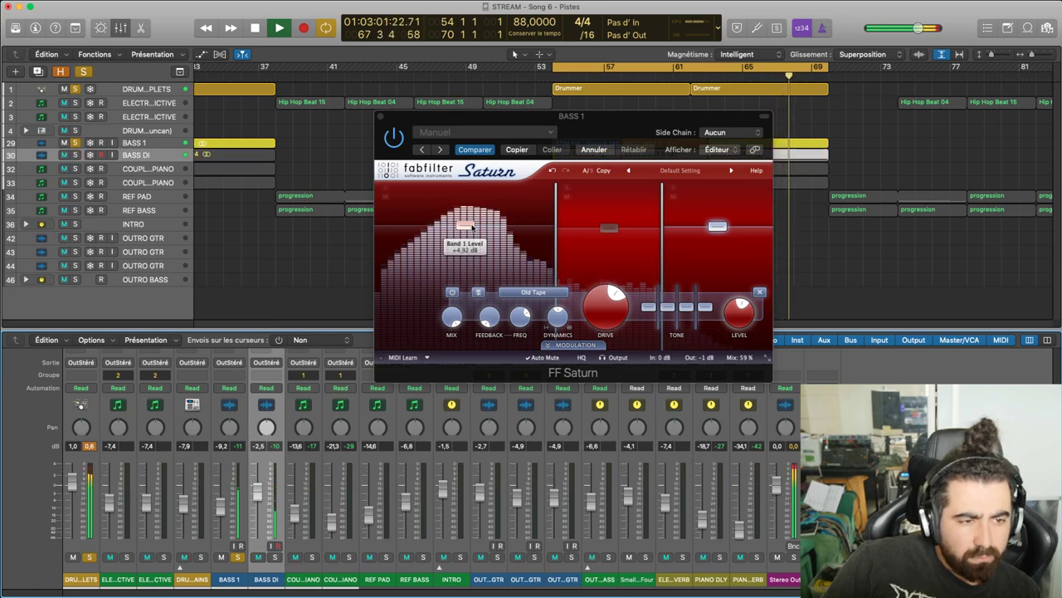
click(274, 557)
click(239, 557)
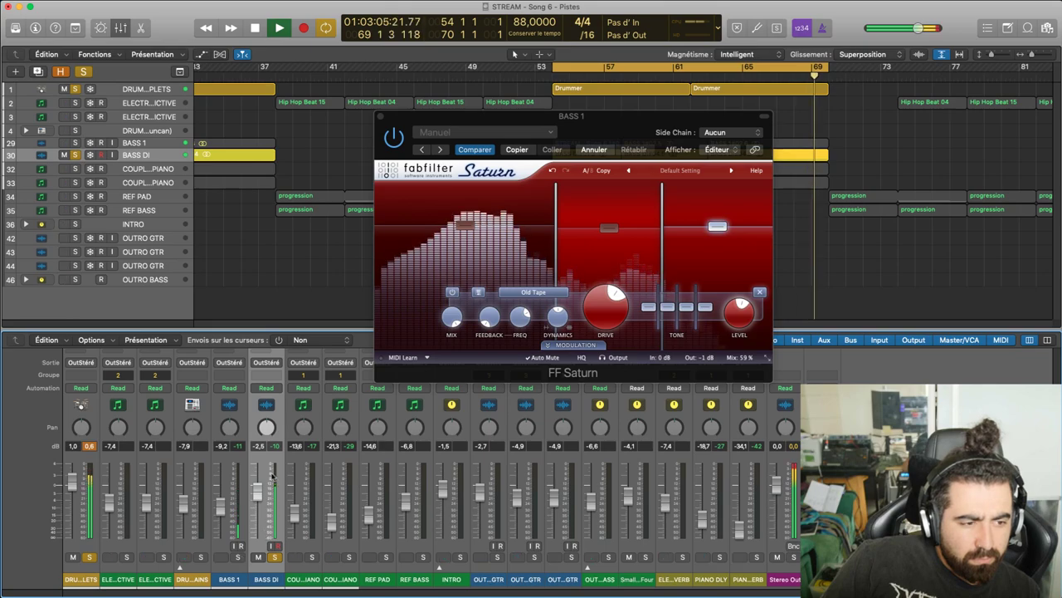
Open BASS DI's Saturn, raise its overall mix to 100% and close the plug-in window
scroll(268, 446, up, 2)
scroll(270, 440, up, 6)
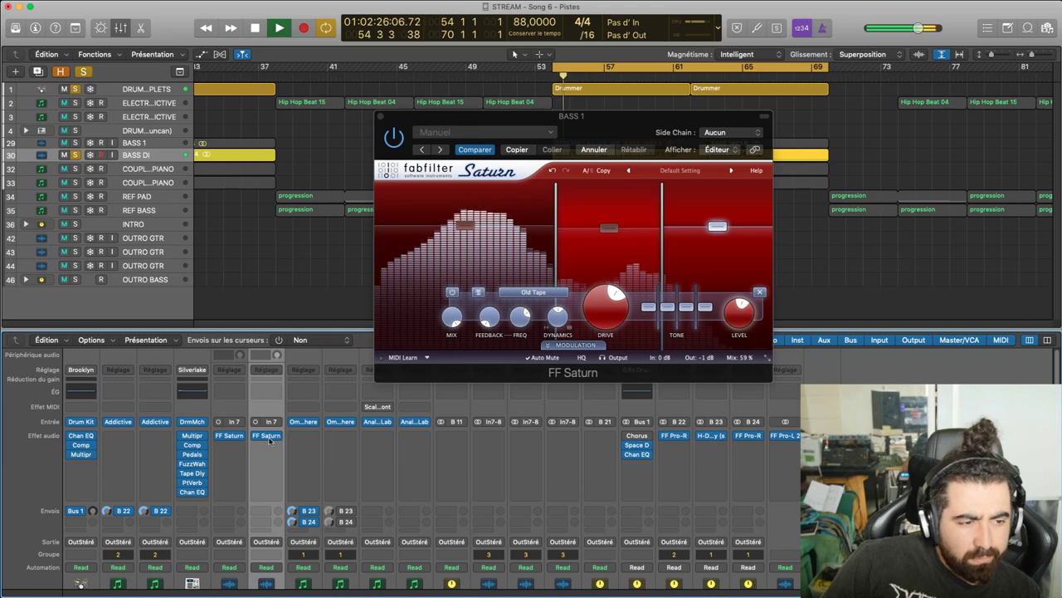
mouse_move(649, 360)
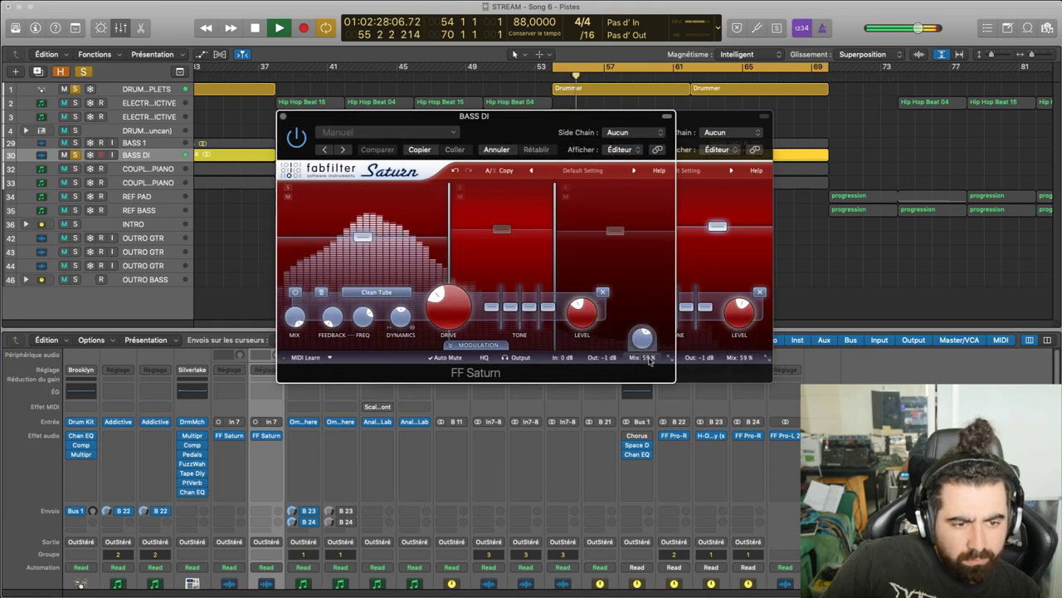
drag(638, 343, 638, 432)
drag(639, 343, 346, 108)
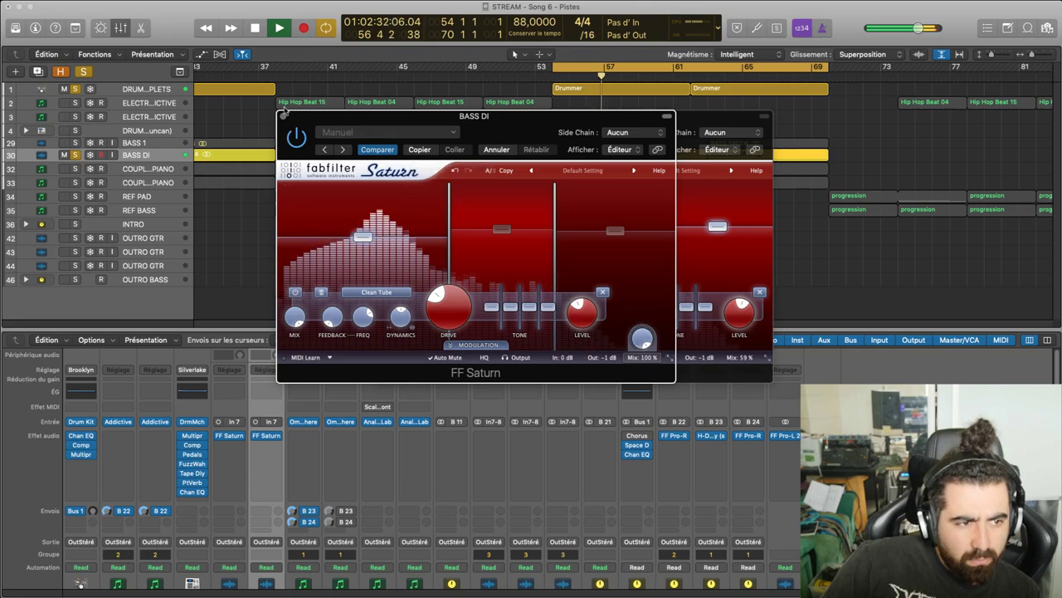
click(283, 118)
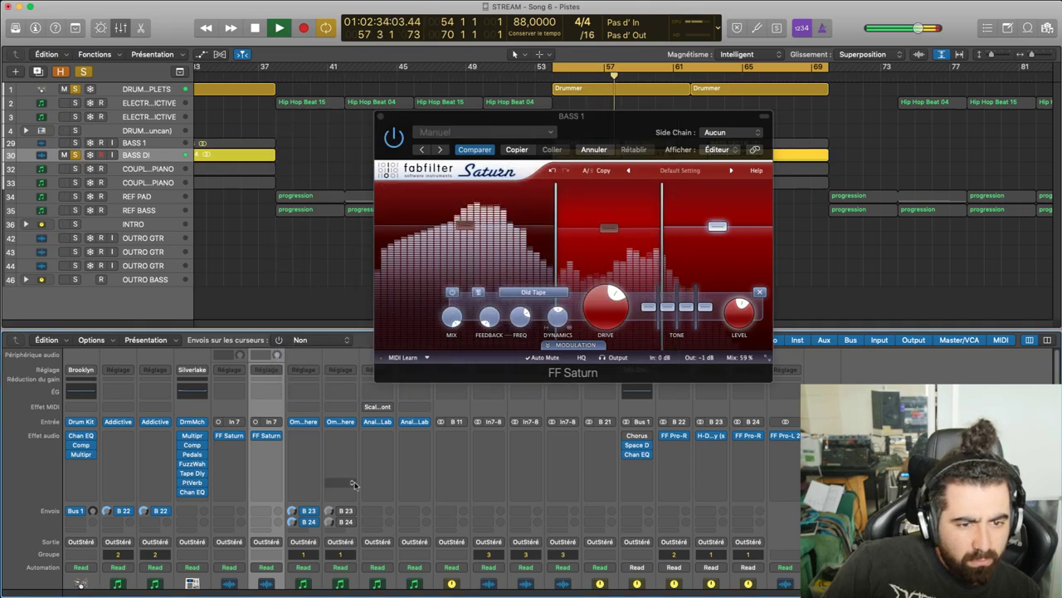
With both basses soloed, raise BASS 1's Saturn mix to 100% and lower its channel fader to about -12.6 dB
scroll(353, 483, down, 3)
scroll(280, 437, down, 3)
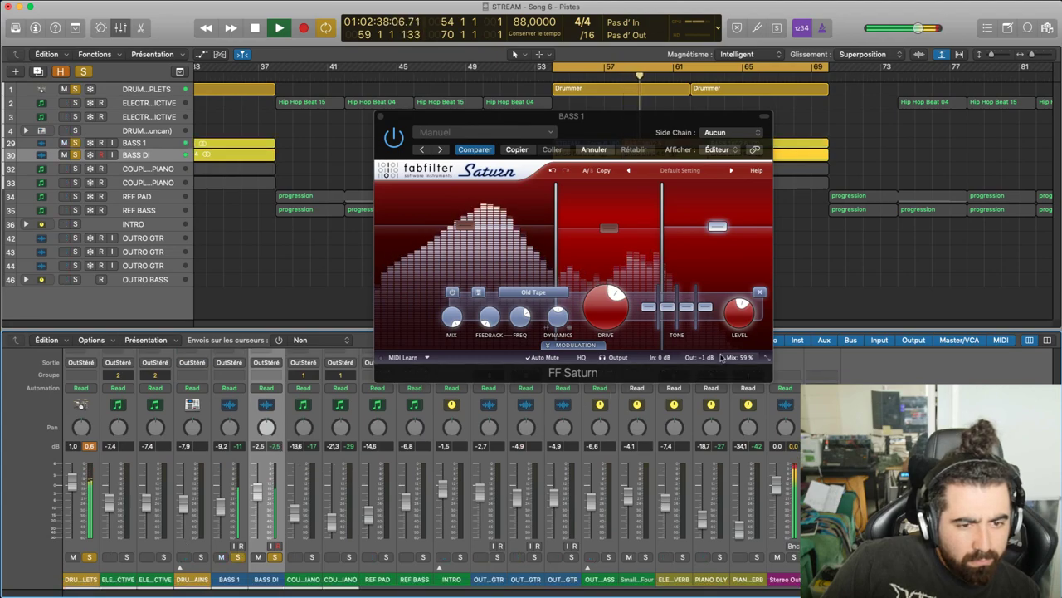
drag(745, 358, 743, 288)
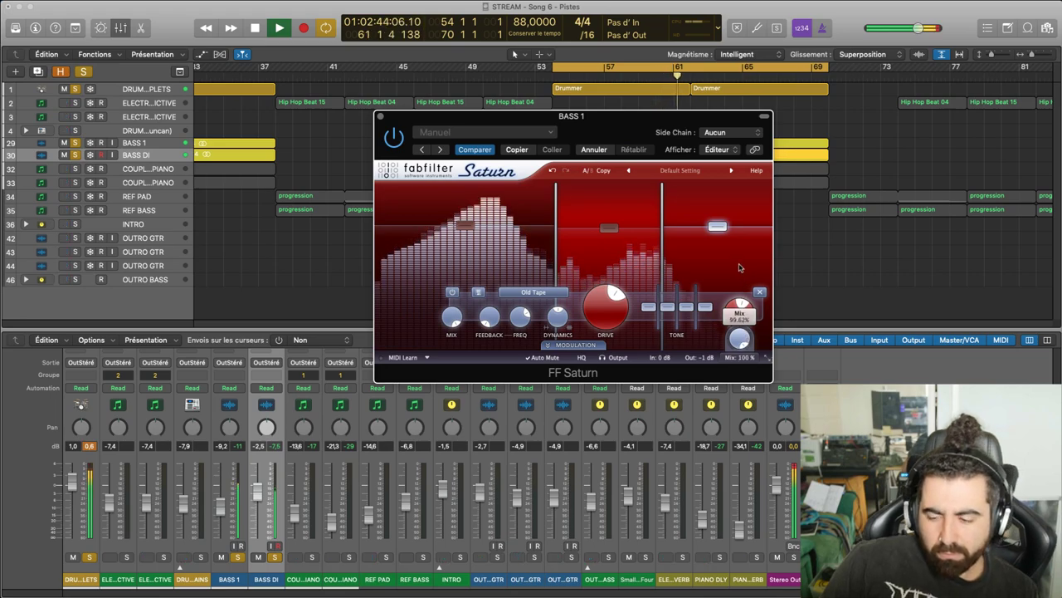
drag(222, 506, 226, 516)
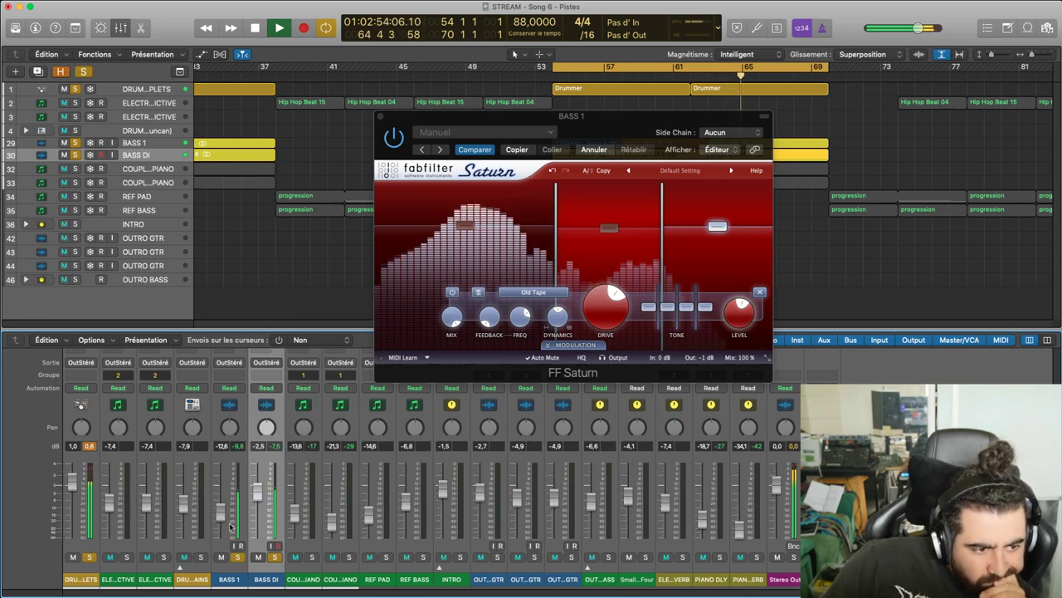
Take the drums out of the solo, compare BASS DI and BASS 1 alone, and clear the remaining solos
click(90, 557)
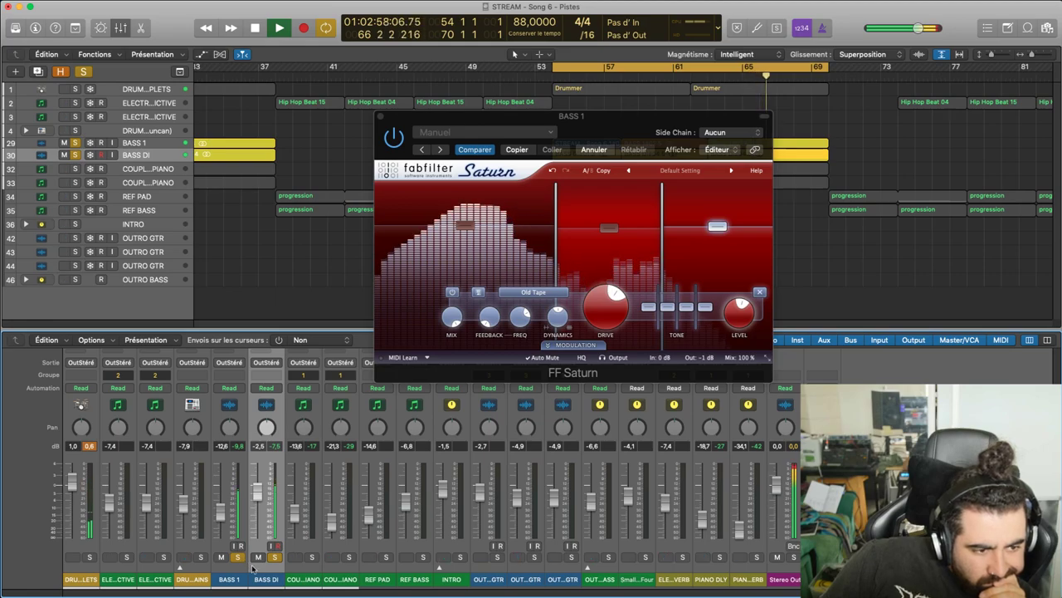
click(238, 557)
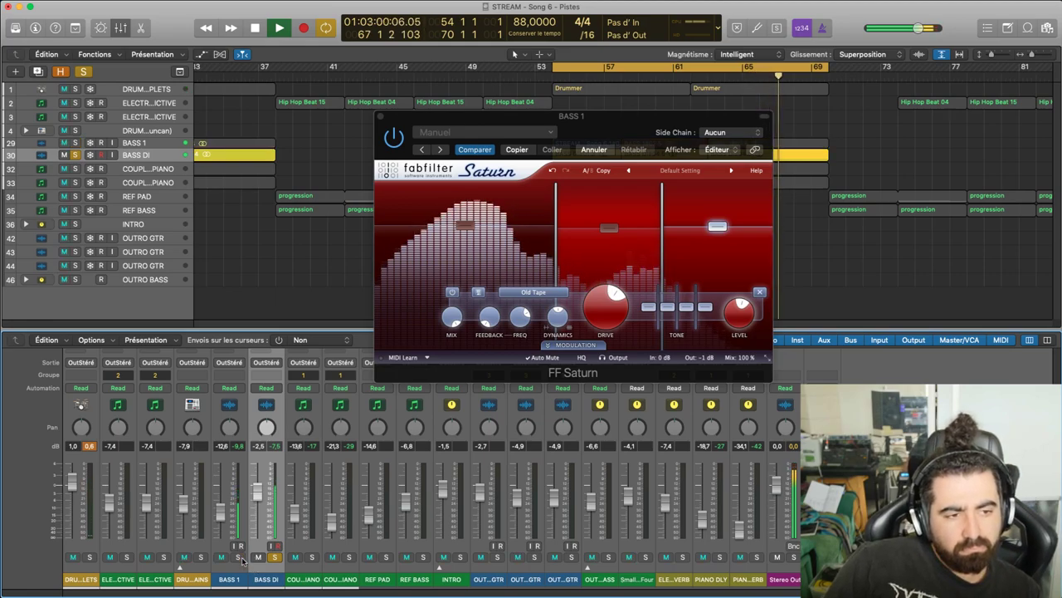
click(238, 557)
click(275, 557)
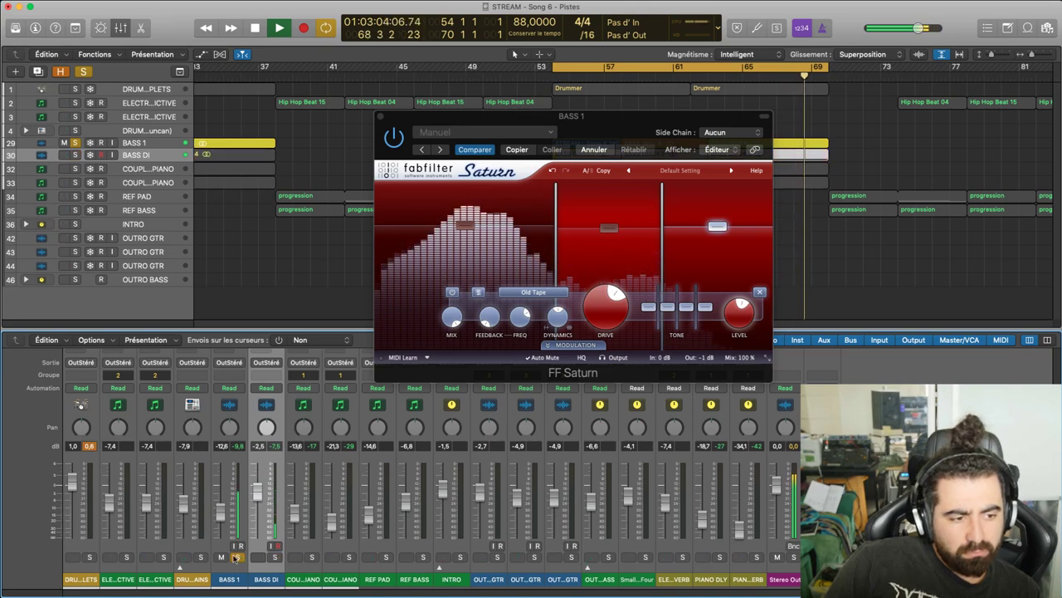
click(239, 557)
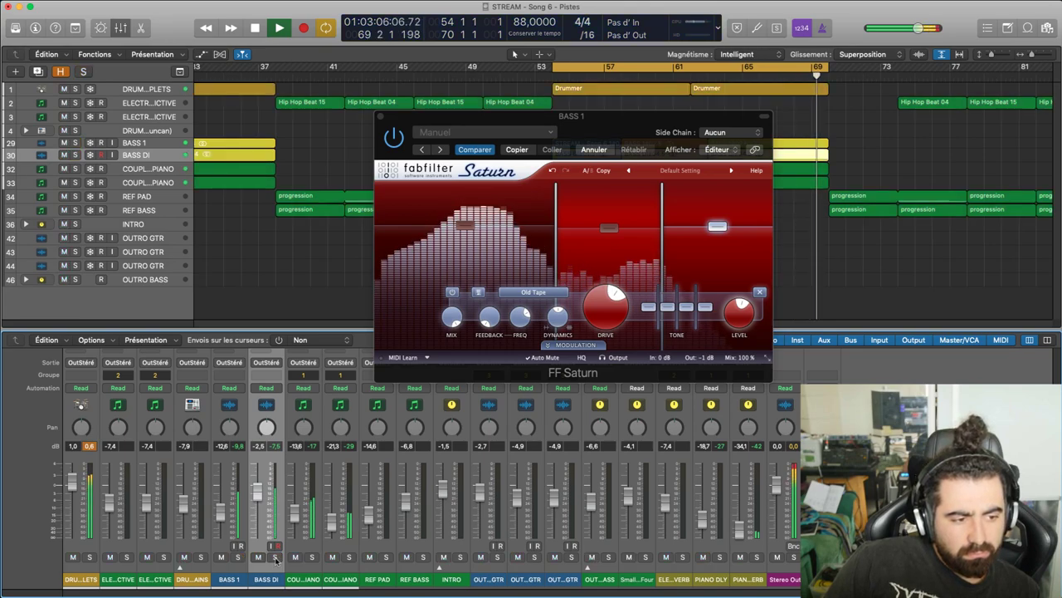
scroll(229, 442, up, 5)
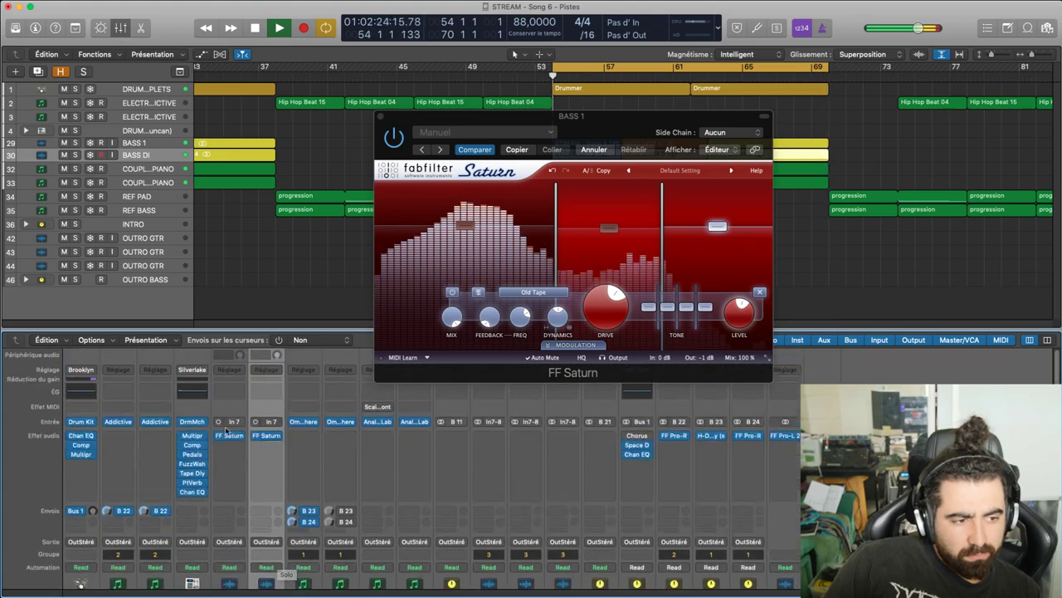
Compare the mix with both bass Saturns bypassed, re-enable the one on BASS 1 and raise its fader to -11.0 dB
scroll(220, 435, down, 5)
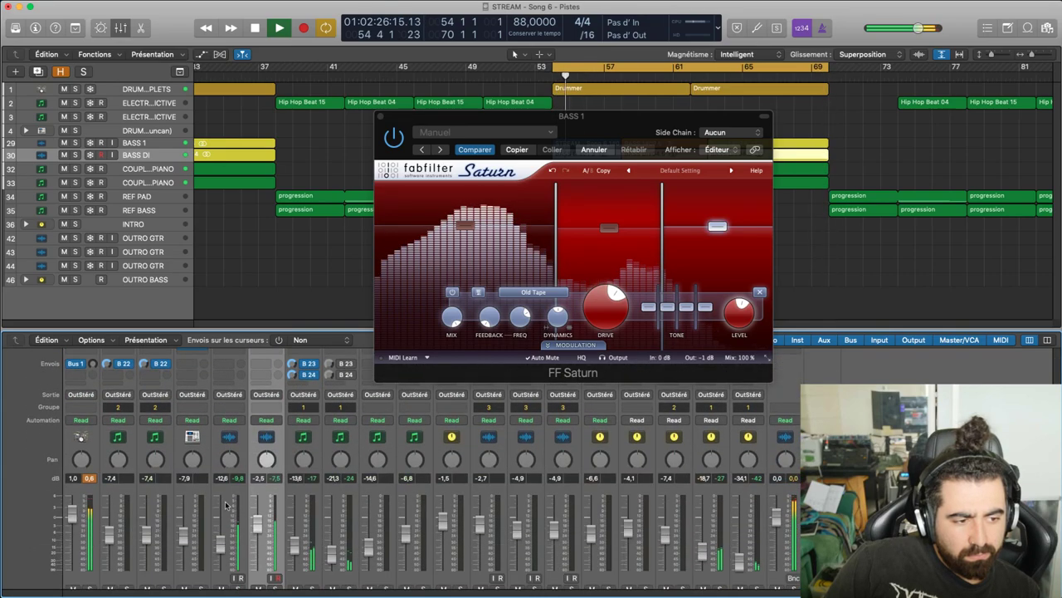
scroll(224, 498, up, 5)
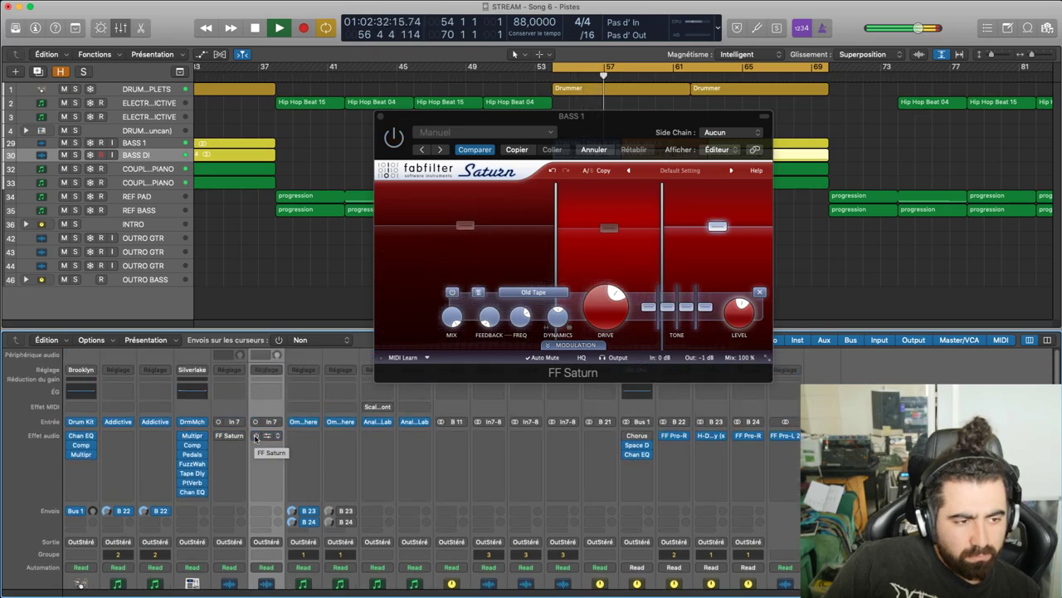
click(219, 437)
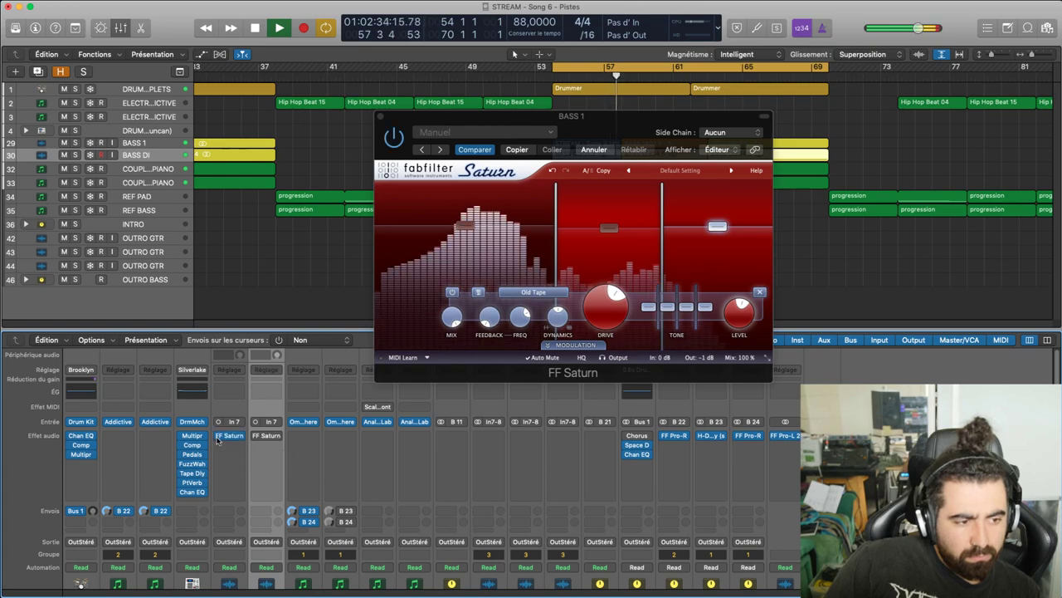
scroll(231, 461, down, 5)
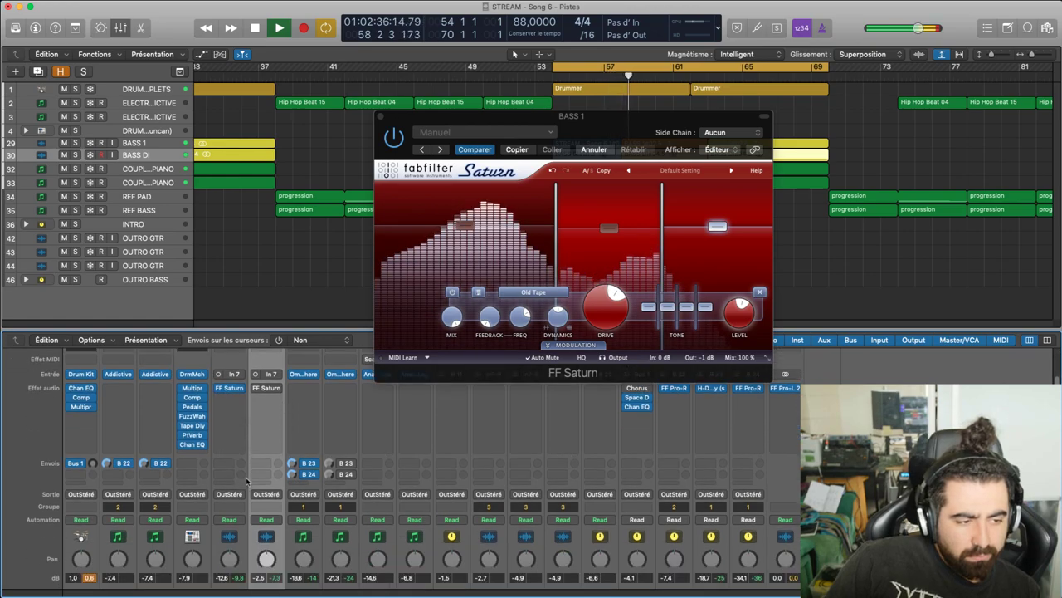
scroll(236, 514, down, 2)
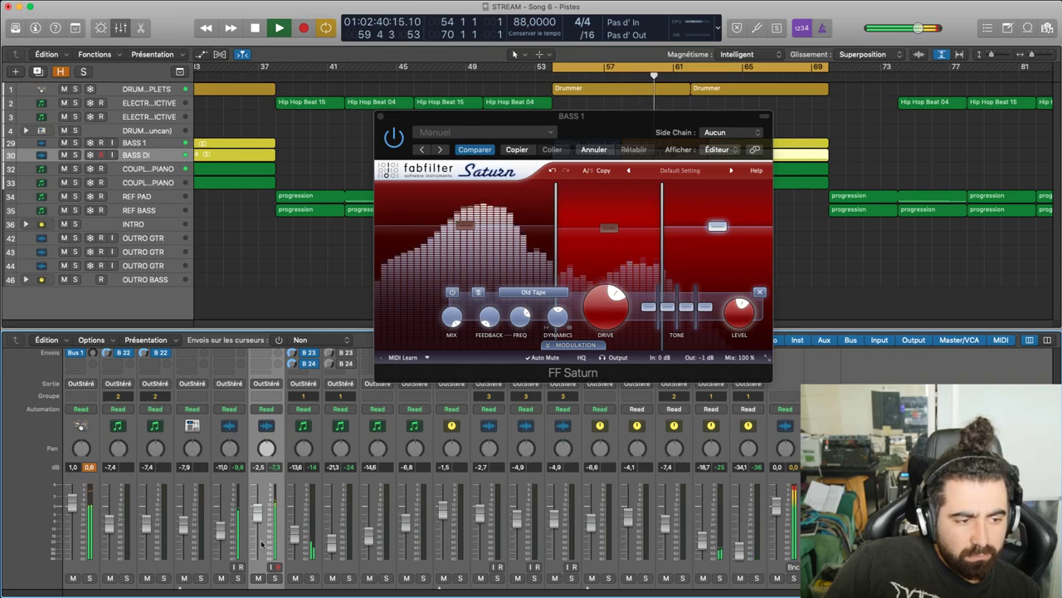
Solo BASS DI, stop playback and replace its bypassed Saturn with a mono Bass Amp Designer
click(275, 577)
scroll(274, 490, up, 6)
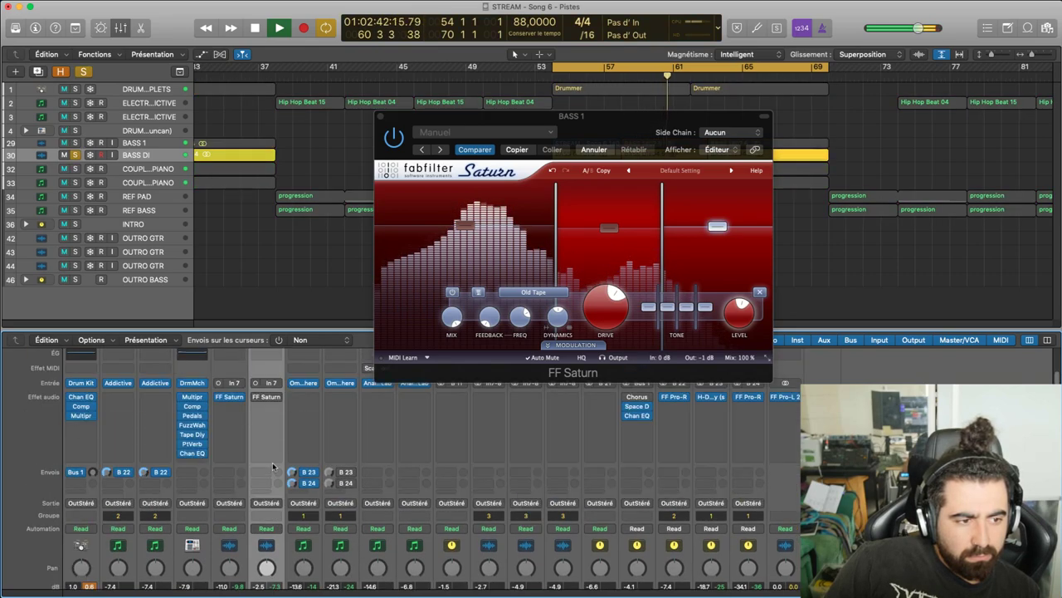
key(space)
click(275, 404)
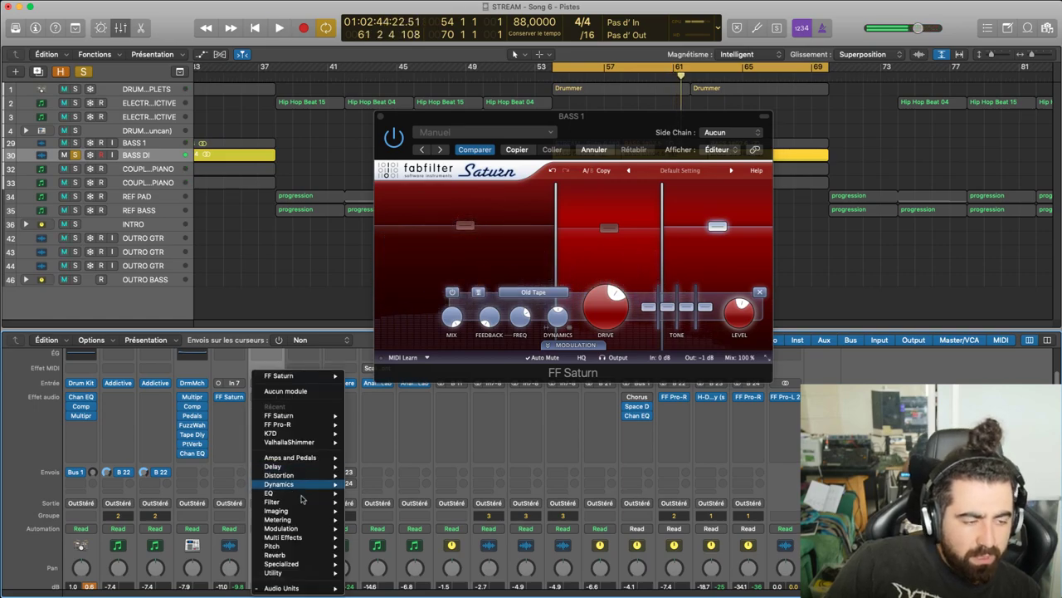
mouse_move(304, 589)
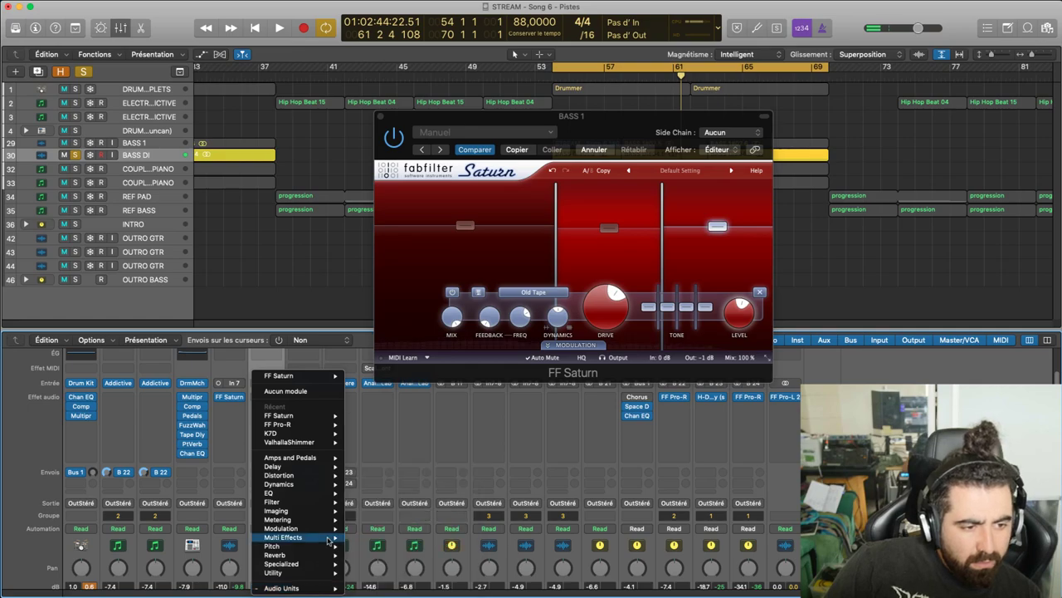
mouse_move(318, 478)
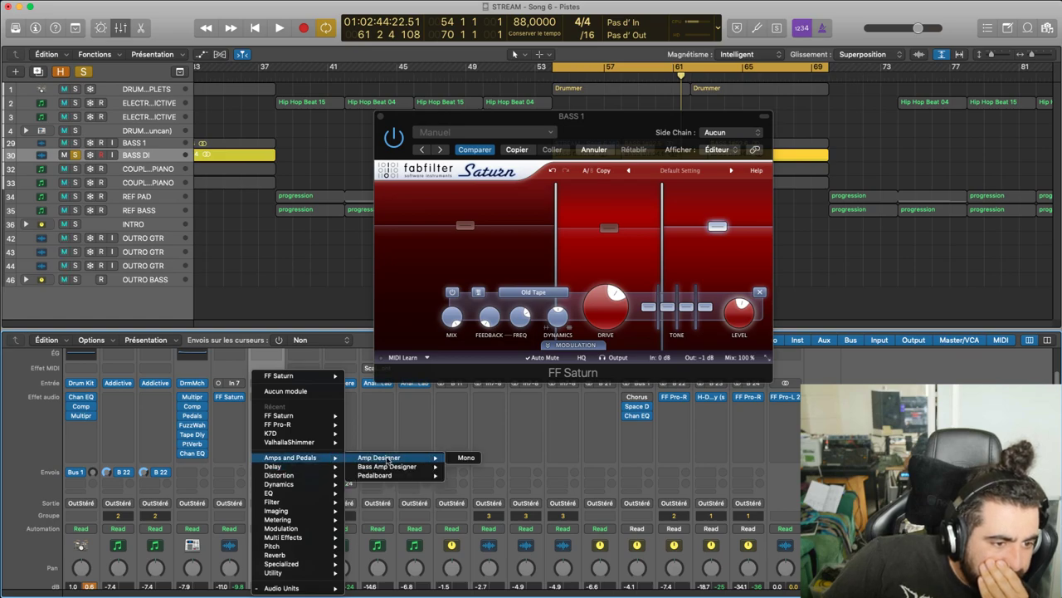
click(466, 466)
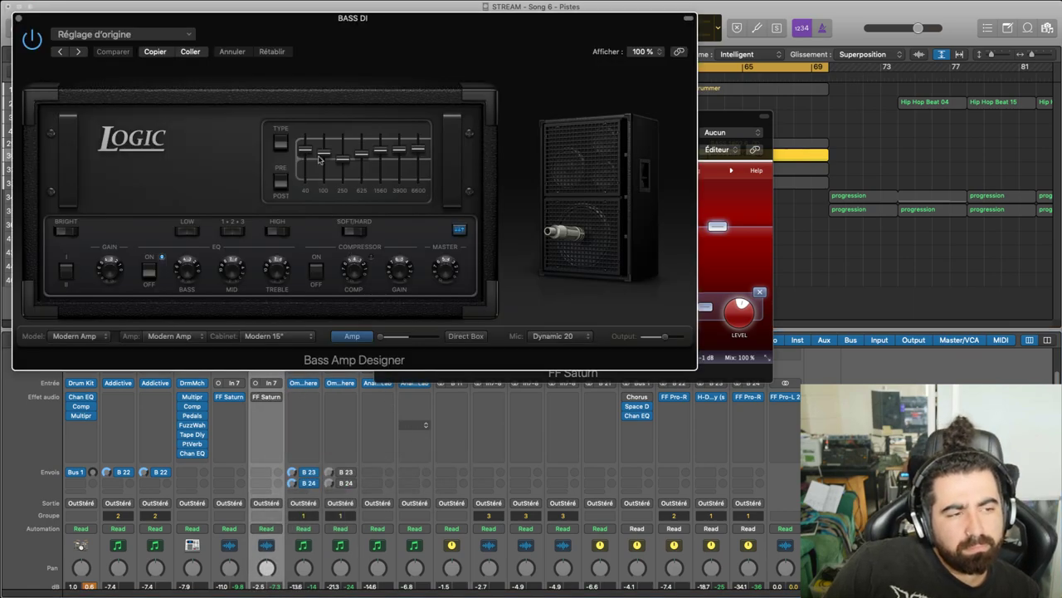
Play the soloed BASS DI and reposition the microphone in front of the Modern 15" cabinet while listening
key(space)
drag(409, 34, 604, 85)
scroll(215, 509, down, 5)
scroll(216, 509, down, 2)
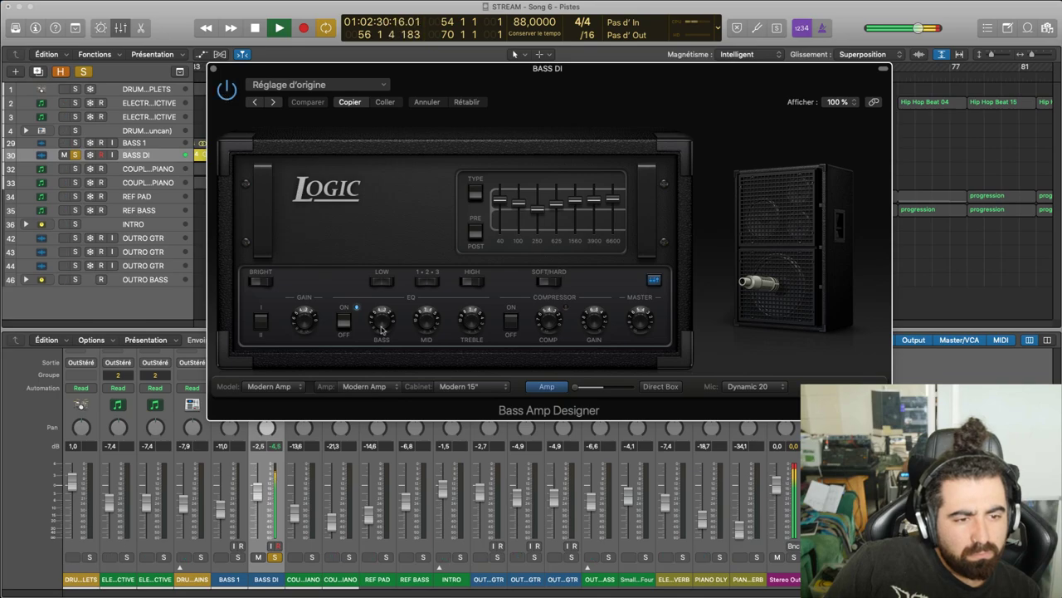
click(547, 387)
mouse_move(758, 282)
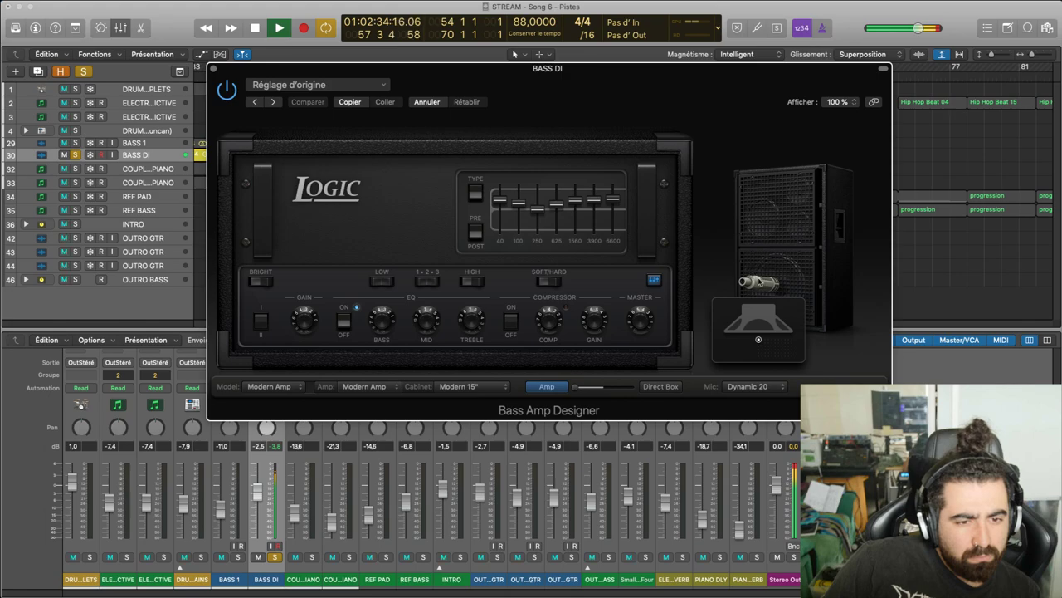
drag(760, 341, 780, 358)
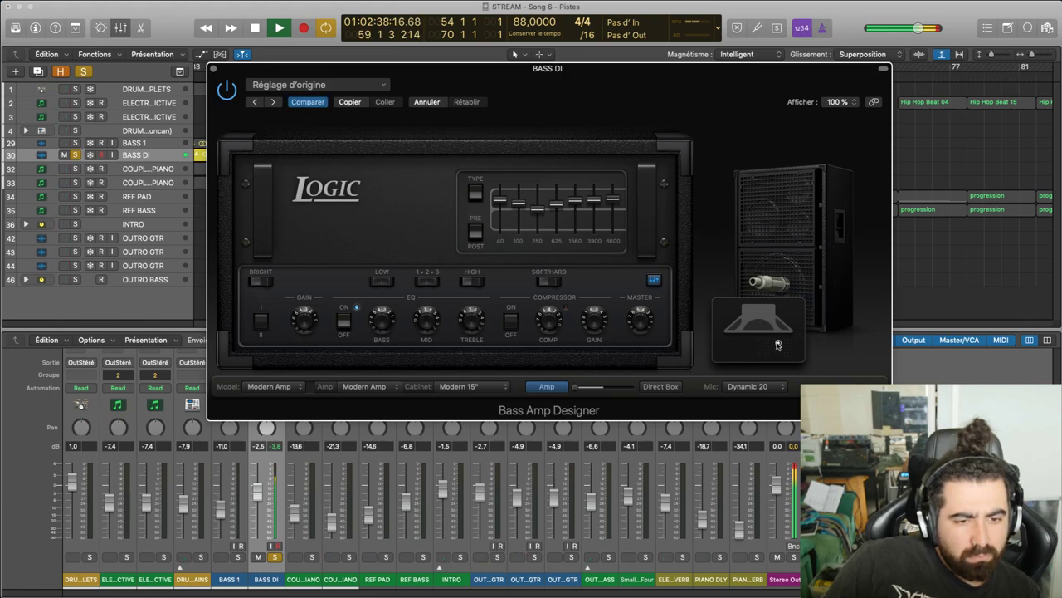
mouse_move(790, 343)
mouse_down()
mouse_move(762, 336)
mouse_move(770, 351)
mouse_up()
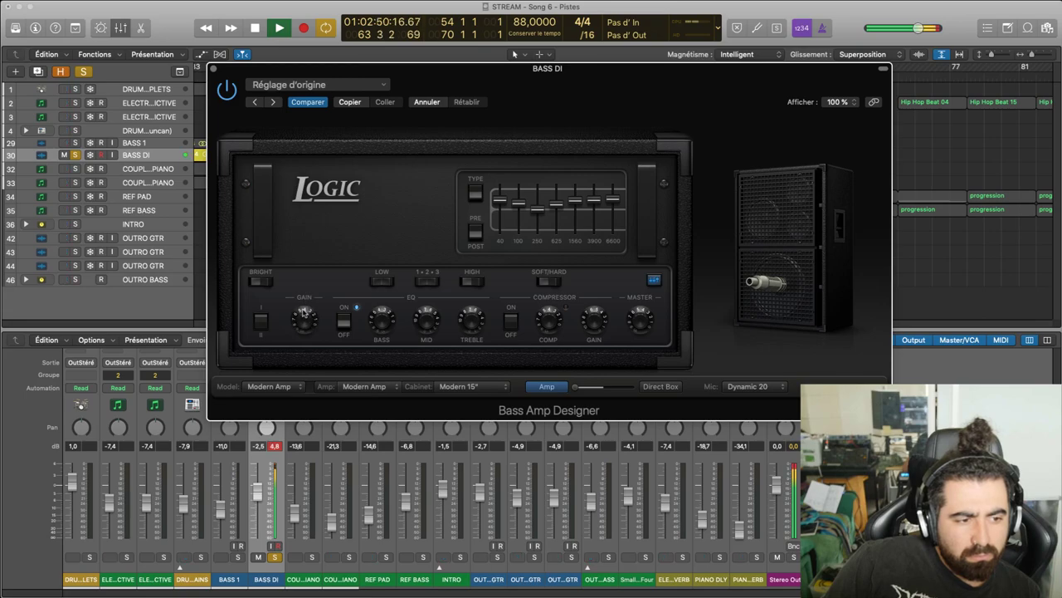
Audition the Modern 10" and Classic 8x10" cabinets against the Modern 15", ending on the Modern 15"
click(289, 387)
click(299, 384)
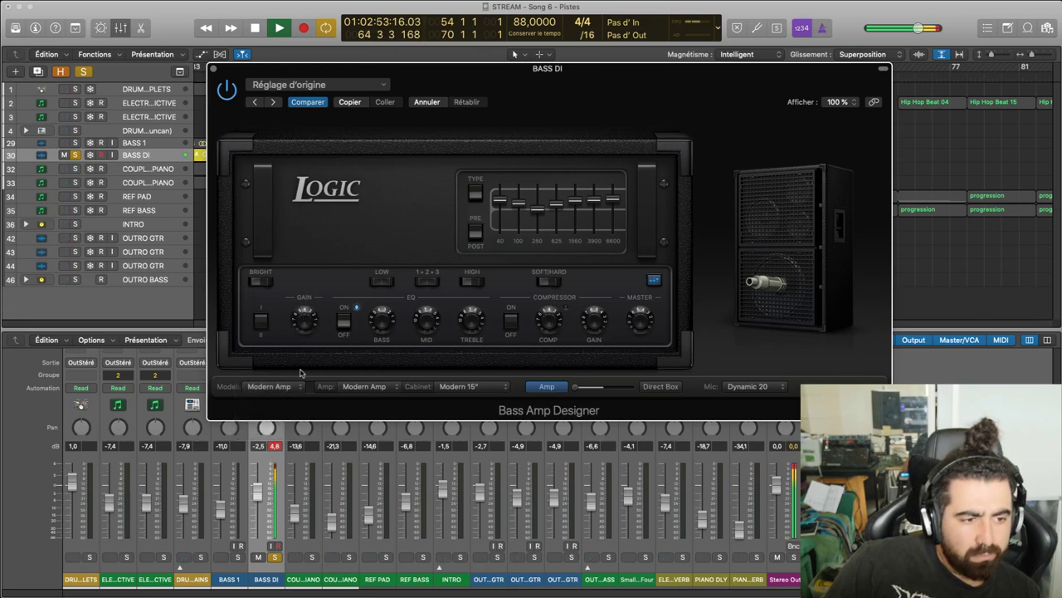
click(460, 386)
click(471, 396)
click(469, 388)
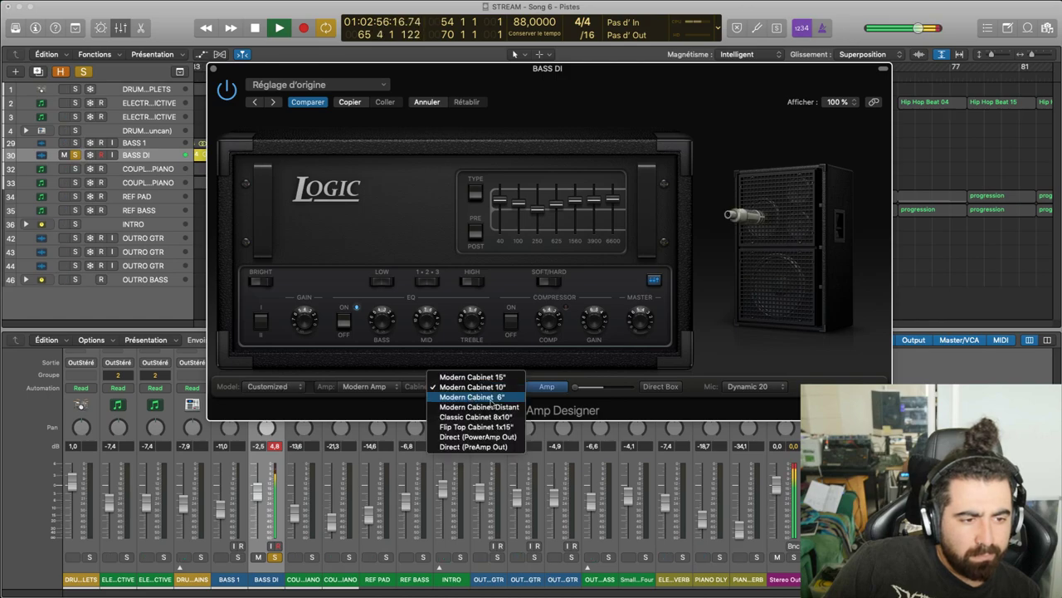
click(493, 389)
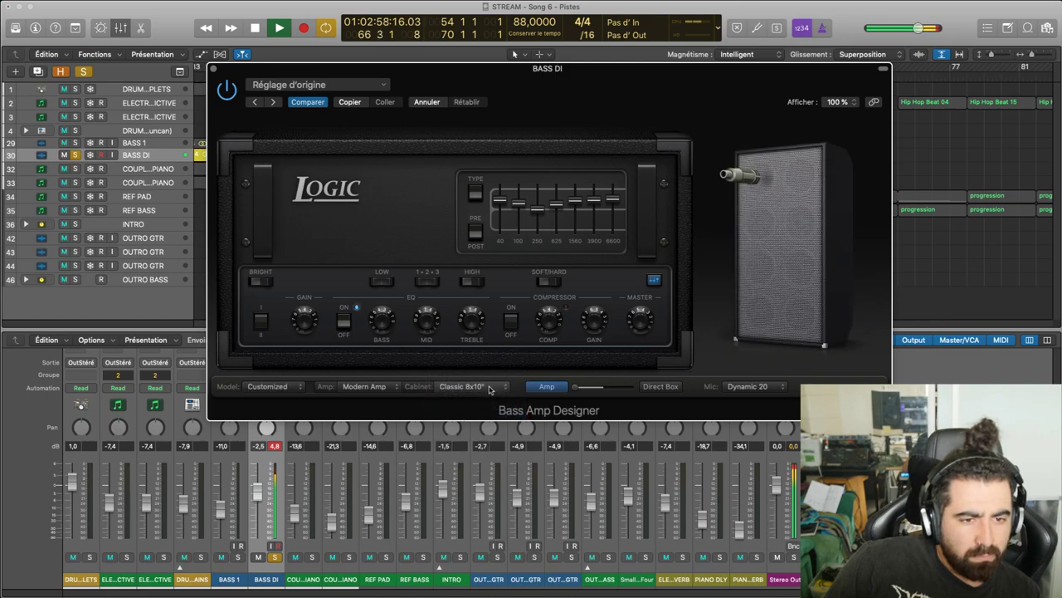
click(490, 390)
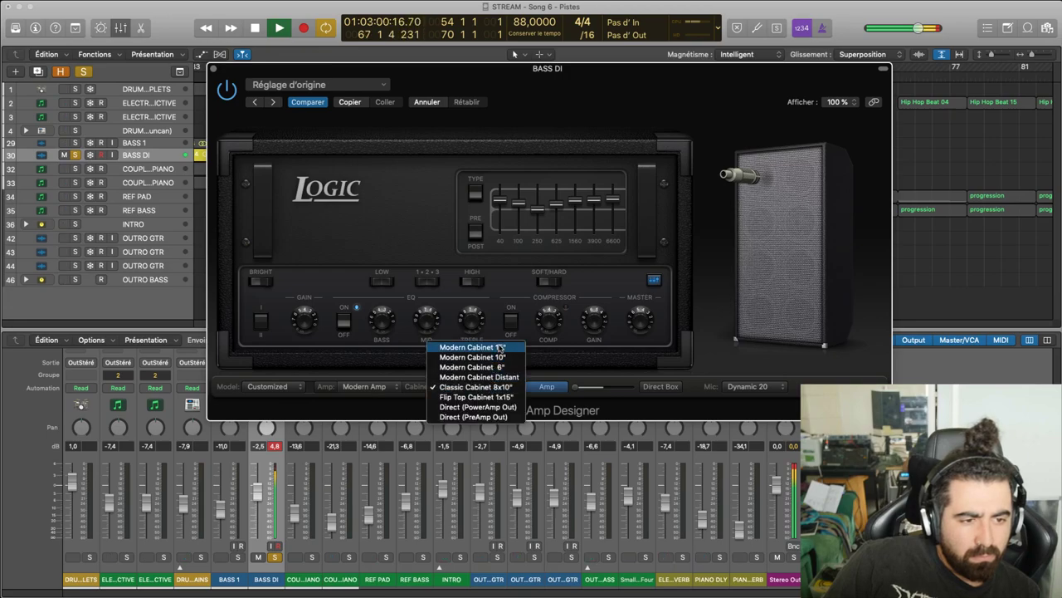
click(465, 354)
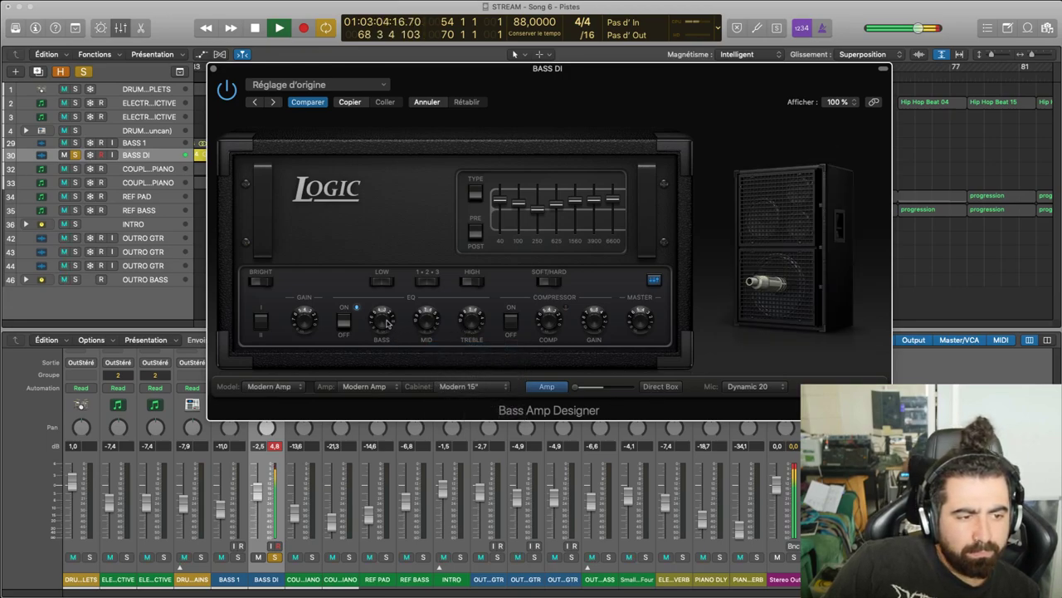
Try the amp's EQ knobs, lower BASS DI's channel fader to -11.0 dB and reset its peak level
drag(427, 323, 470, 329)
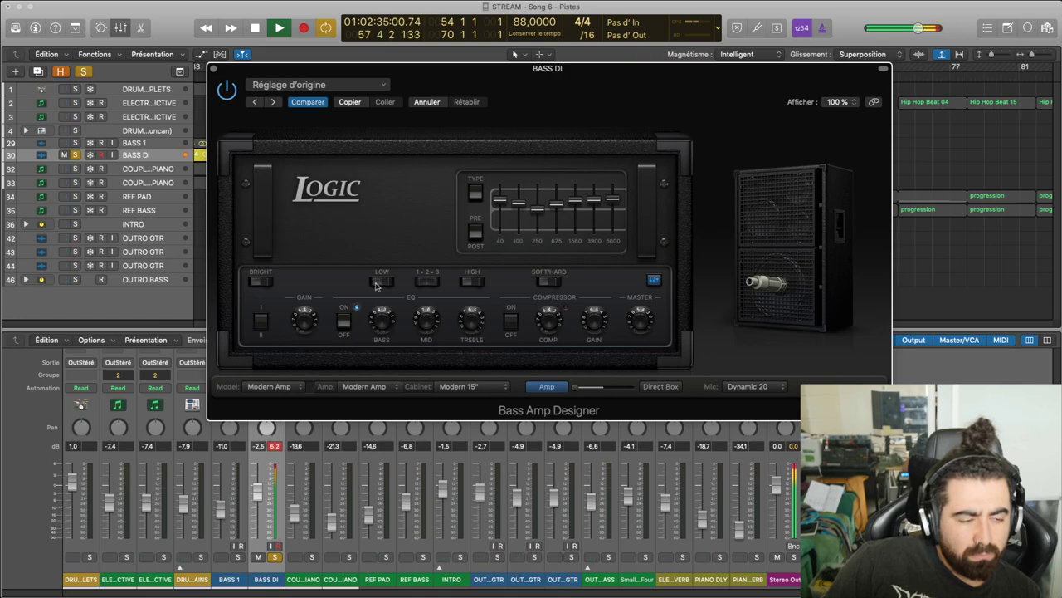
click(279, 445)
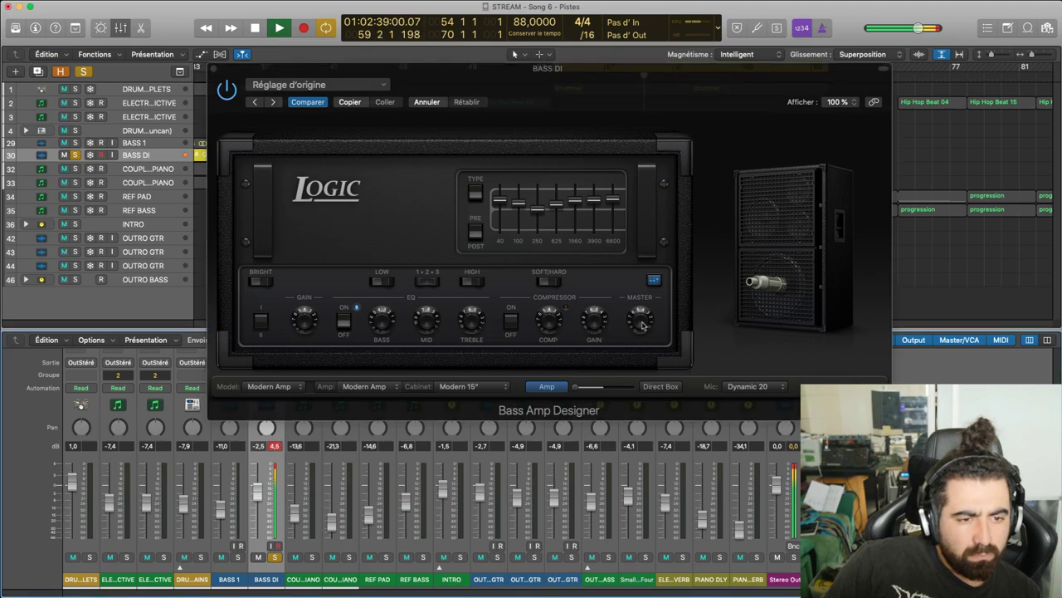
drag(258, 490, 258, 513)
click(276, 447)
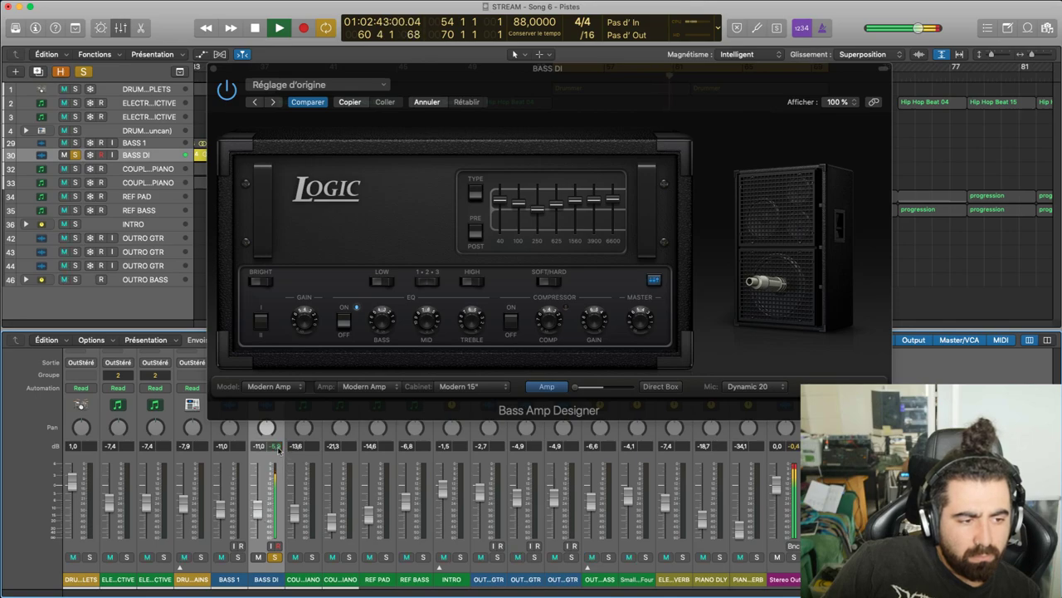
Compare the positions of the amp's low and mid EQ switches while BASS DI plays
click(391, 282)
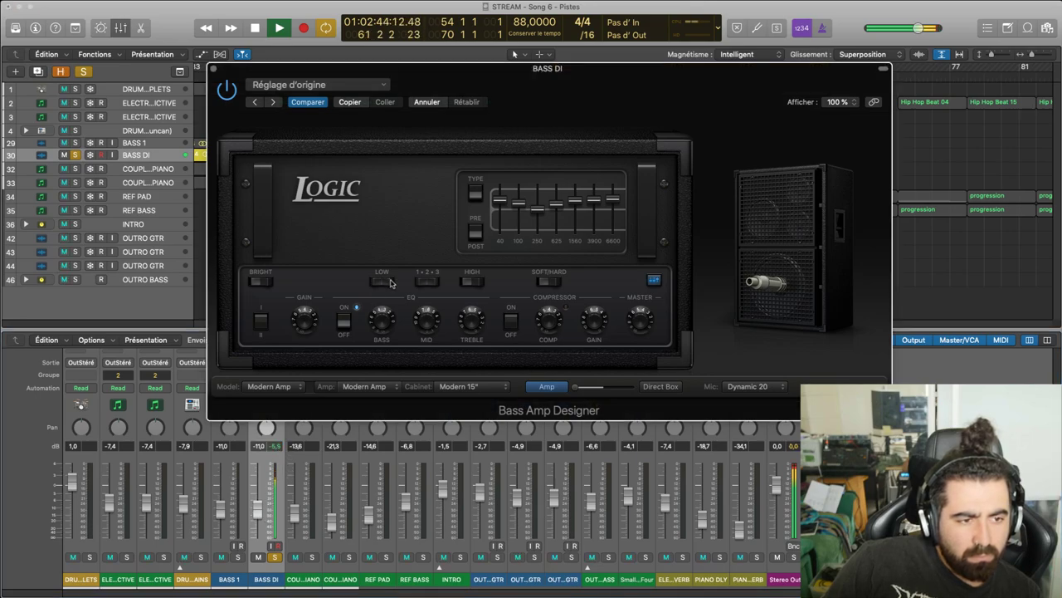
click(434, 288)
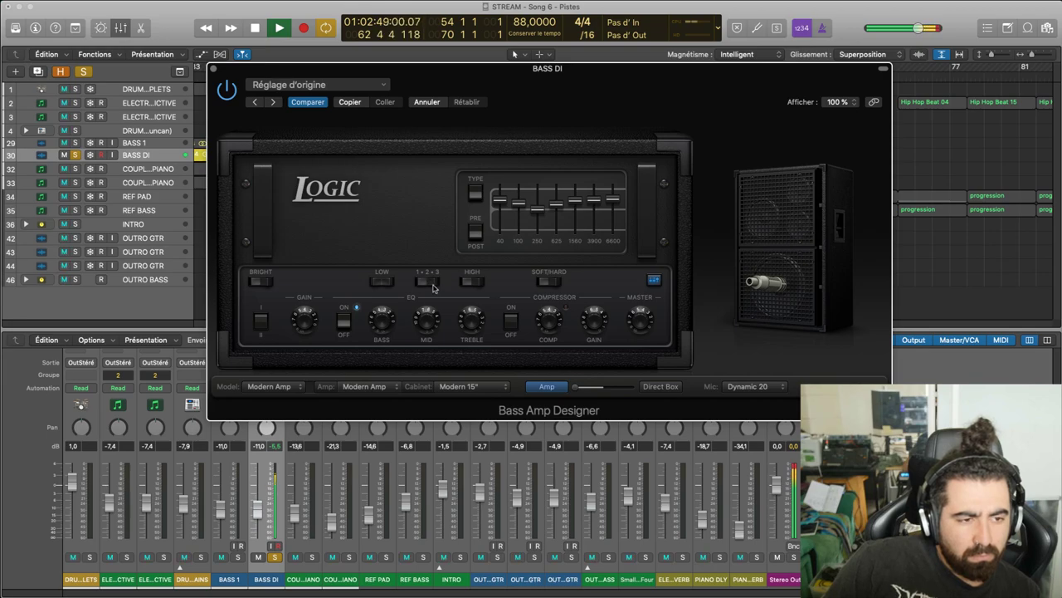
click(433, 288)
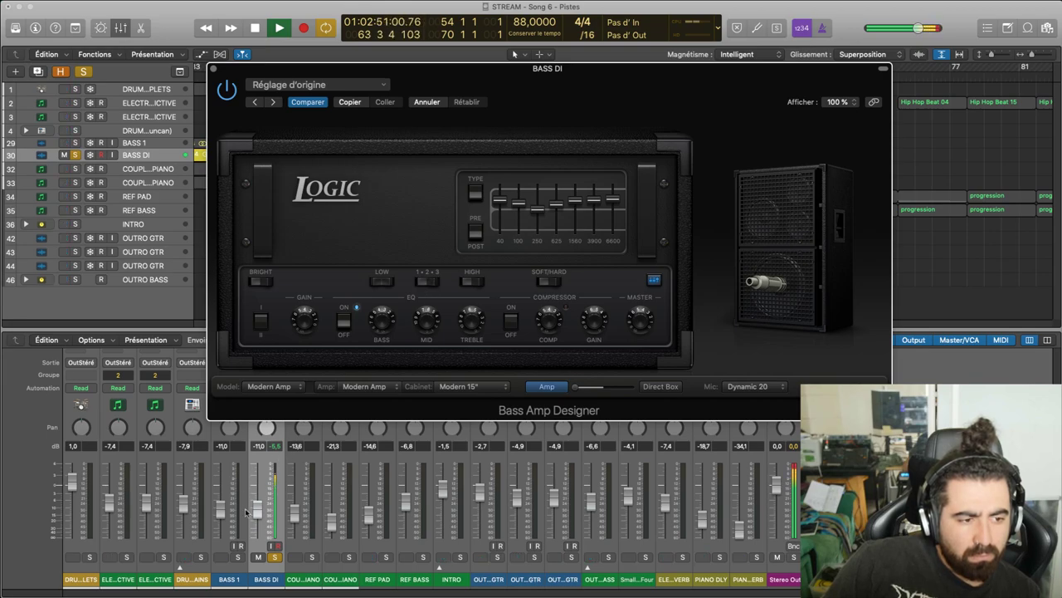
click(387, 284)
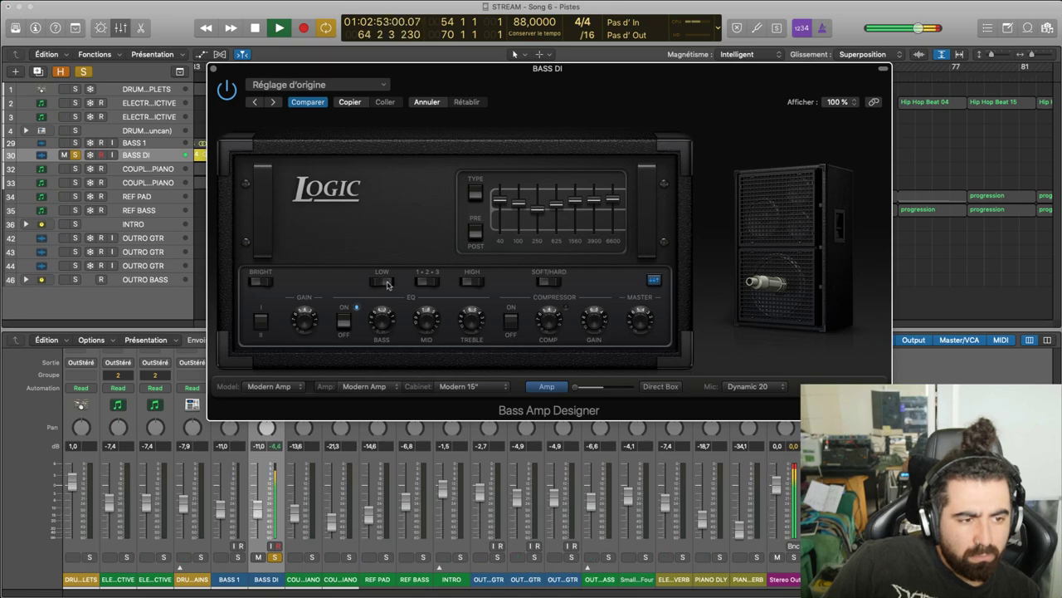
click(387, 285)
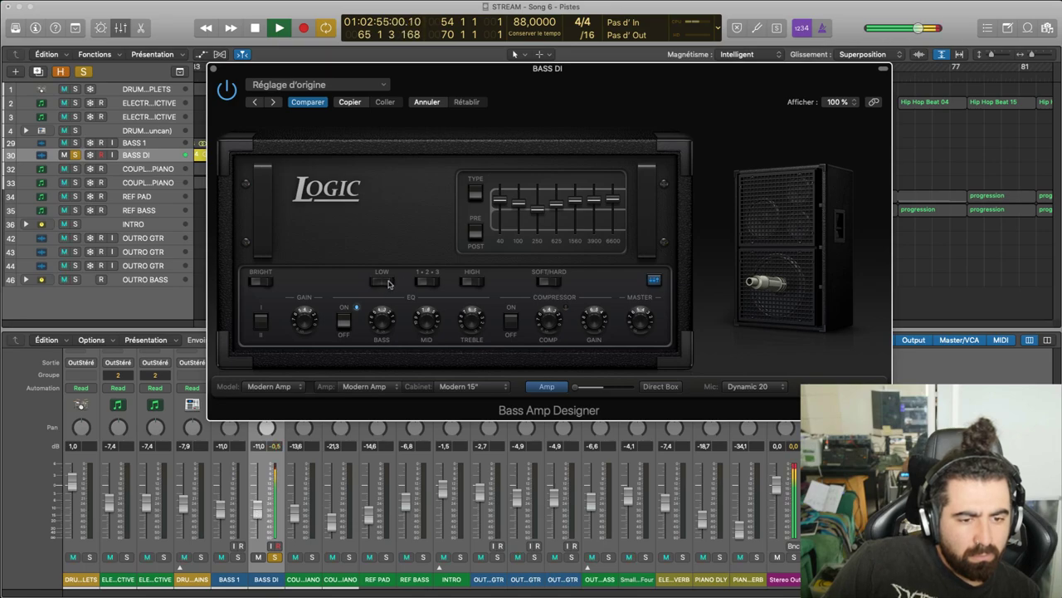
click(387, 285)
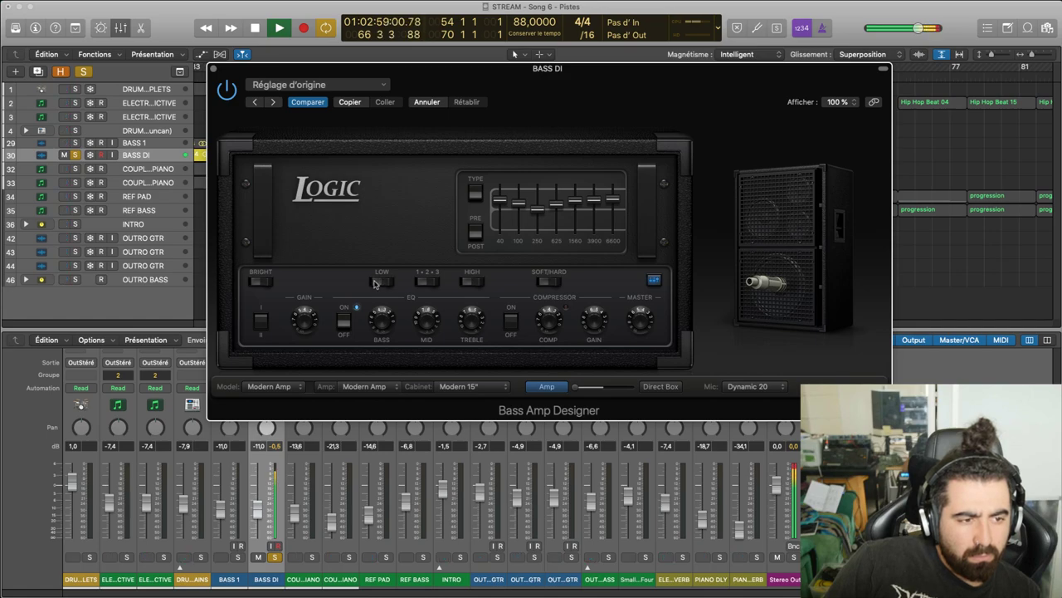
click(375, 283)
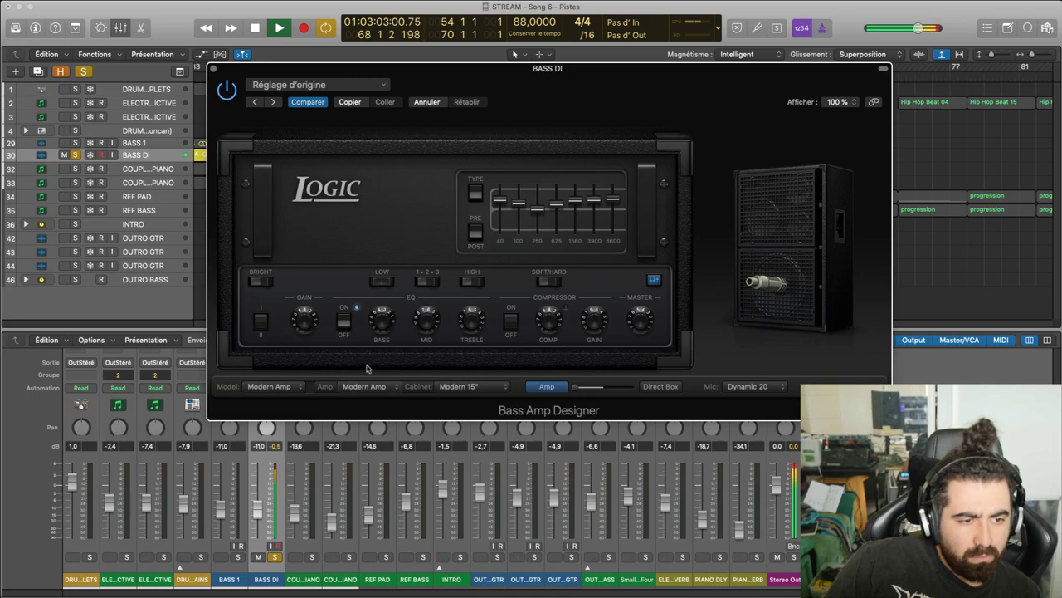
Try the amp's compressor on and off and adjust the Master level
click(511, 323)
click(512, 326)
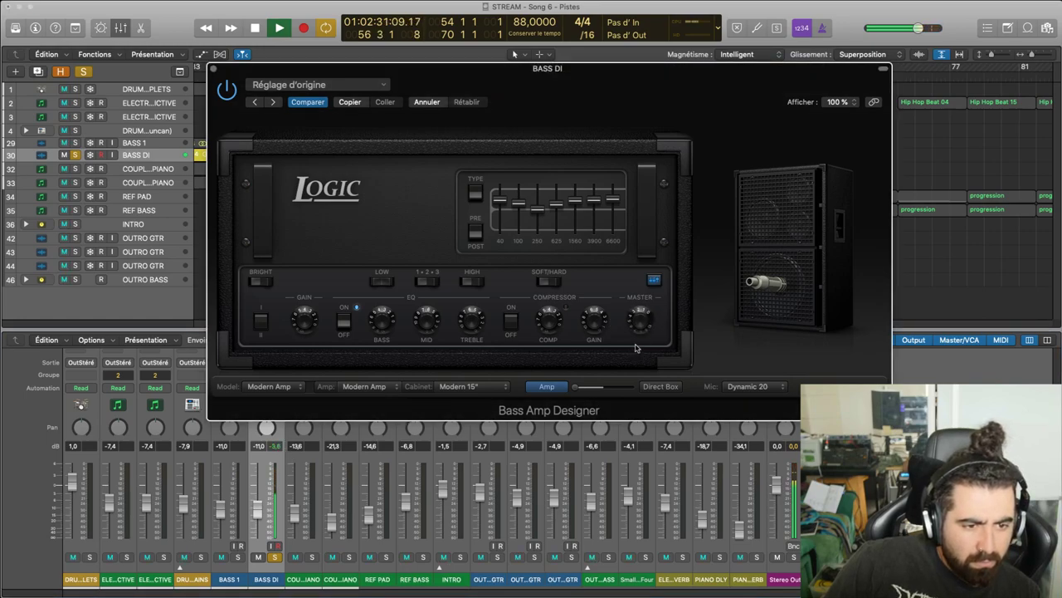
drag(633, 322, 632, 314)
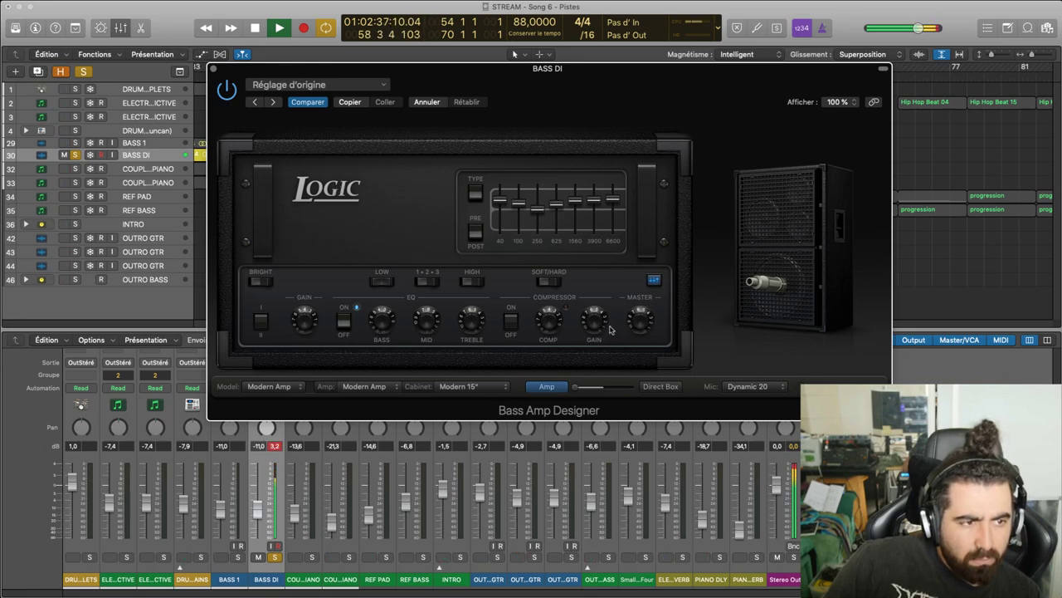
Compare the BASS DI track alone and together with BASS 1 in the playing loop by toggling the BASS 1 solo
click(279, 444)
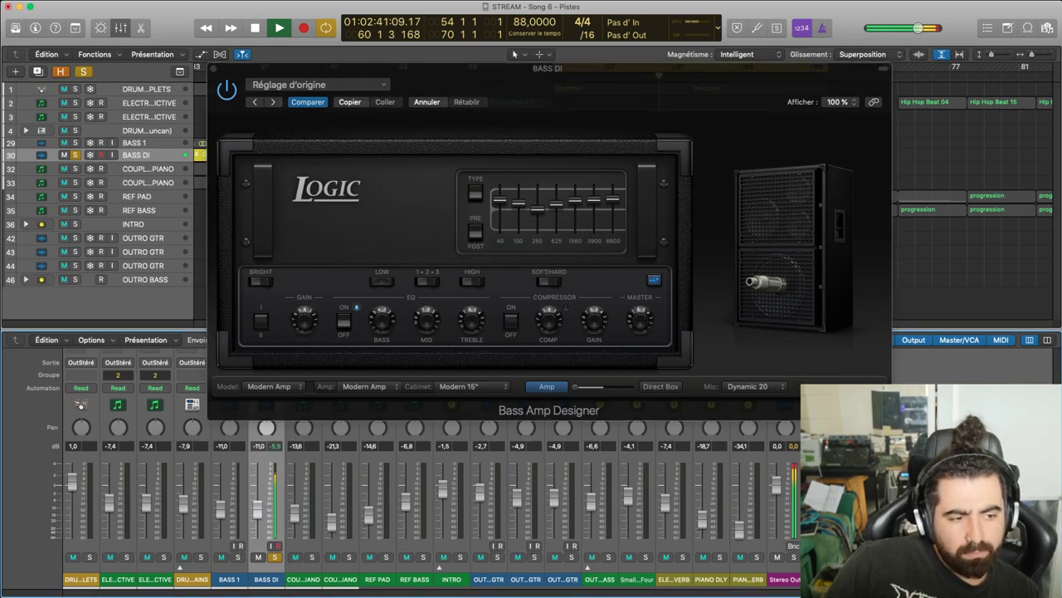
click(528, 290)
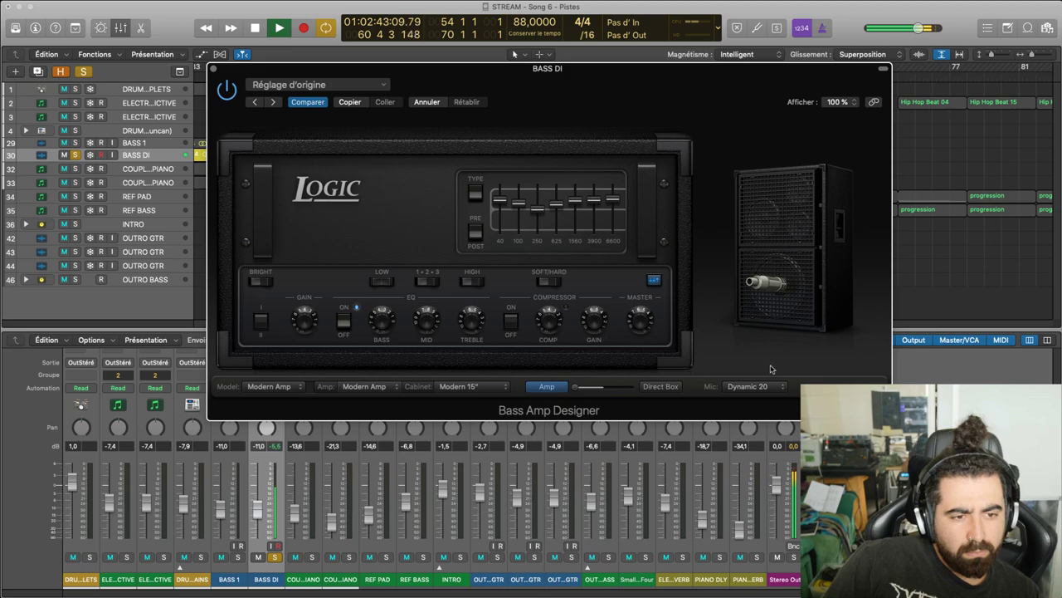
click(238, 557)
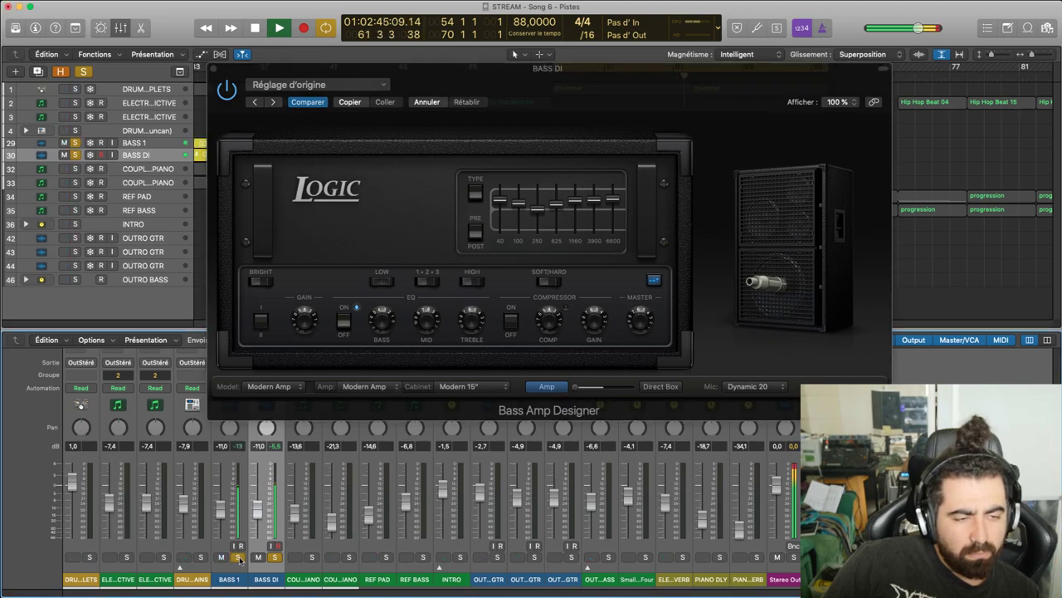
key(space)
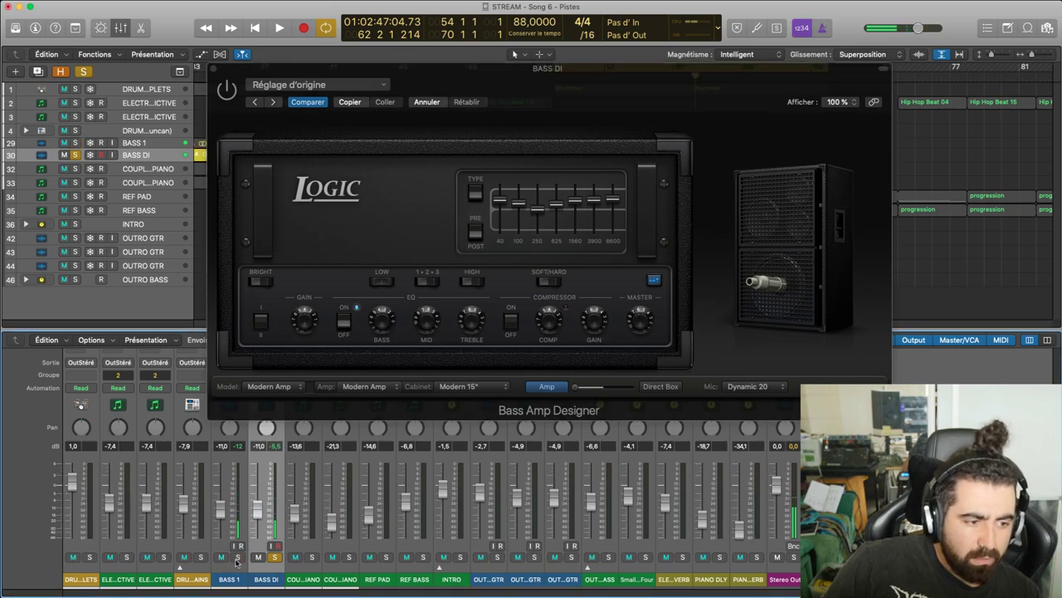
key(space)
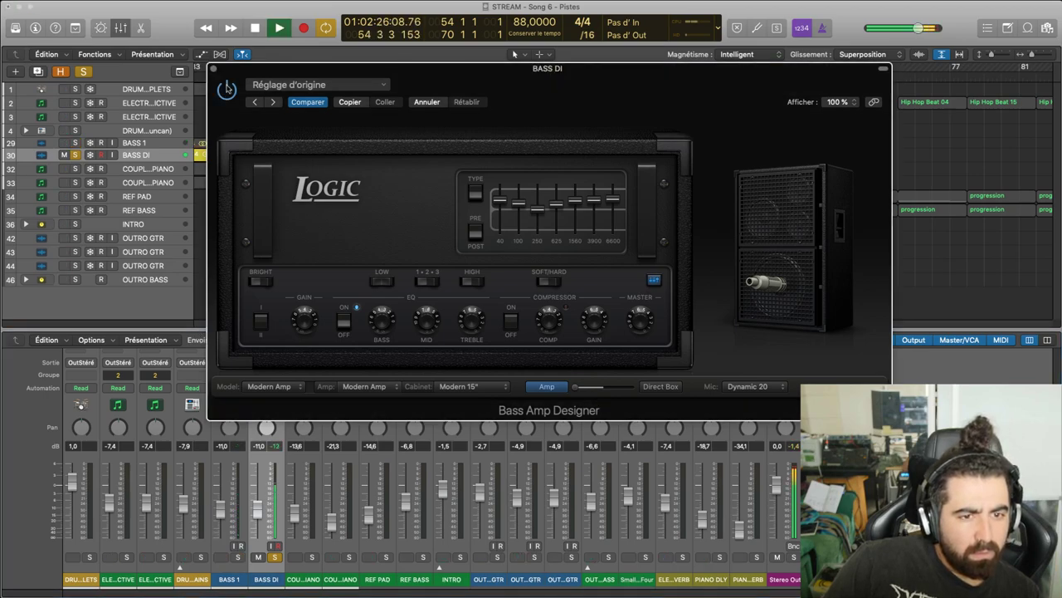
key(space)
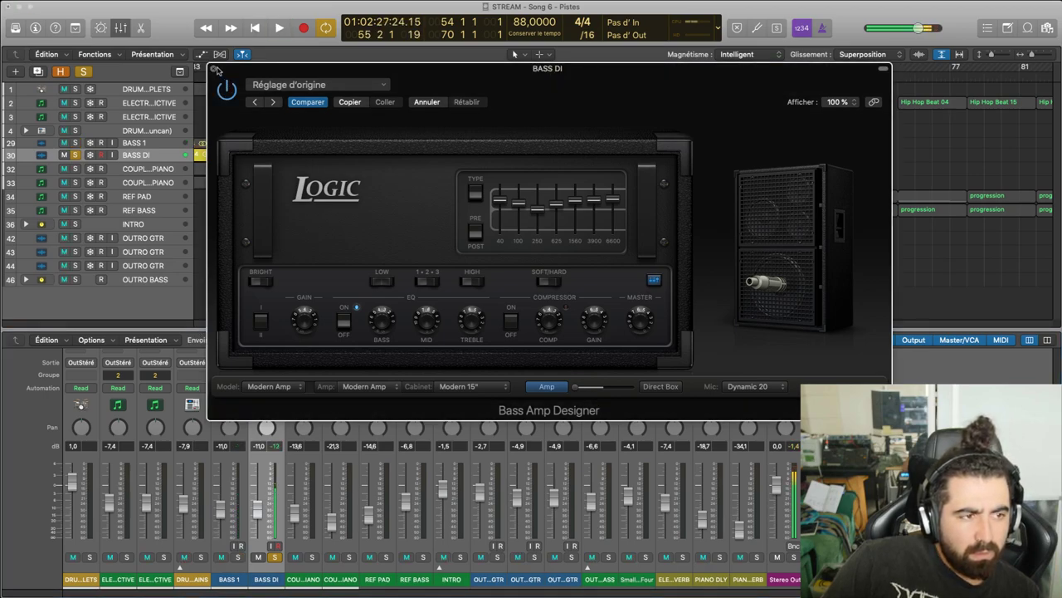
Close the Bass Amp Designer and FF Saturn windows, and solo the drum track alongside both bass tracks with the loop playing
click(214, 70)
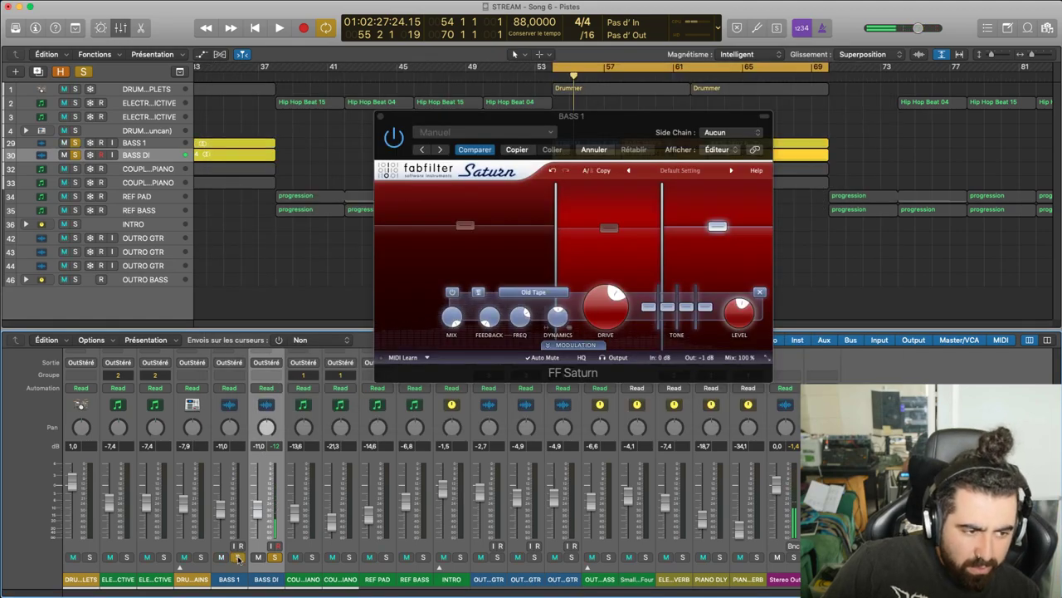
key(space)
click(380, 116)
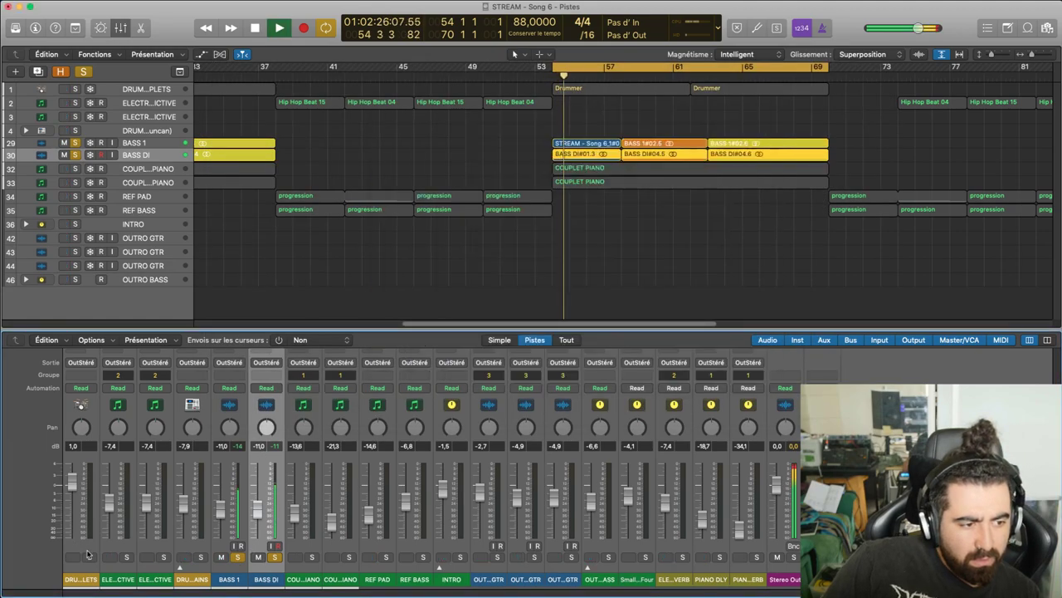
key(space)
click(89, 558)
key(space)
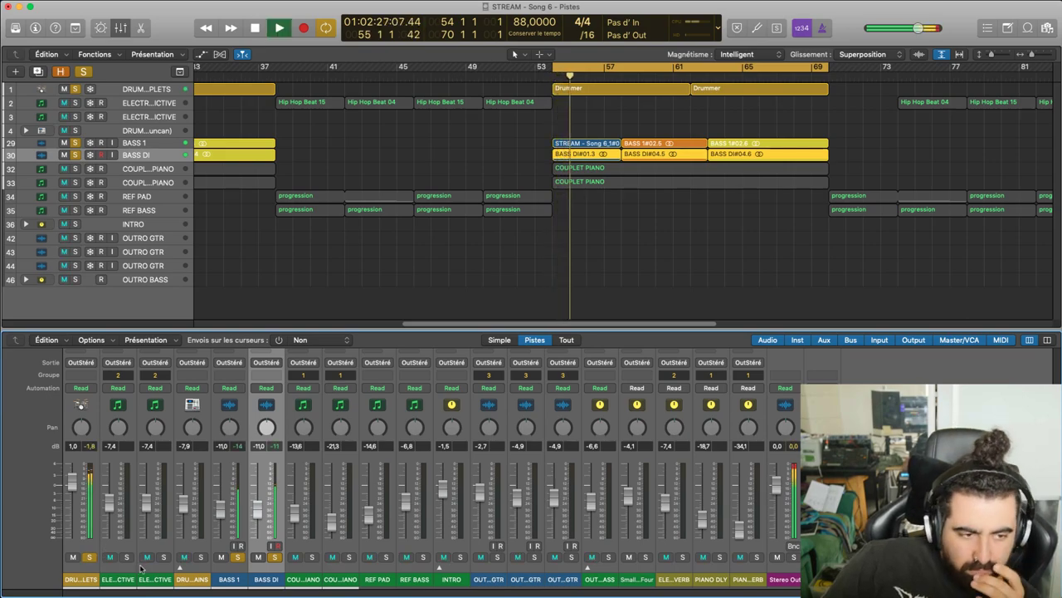
Take BASS 1 out of solo and reopen Bass Amp Designer on the BASS DI channel
click(237, 557)
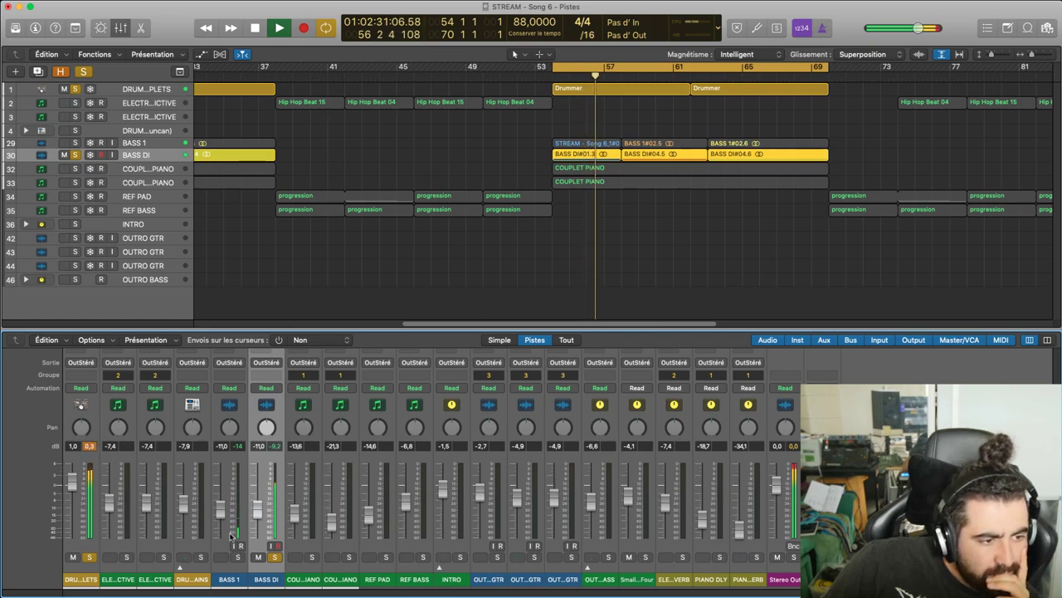
scroll(258, 490, up, 5)
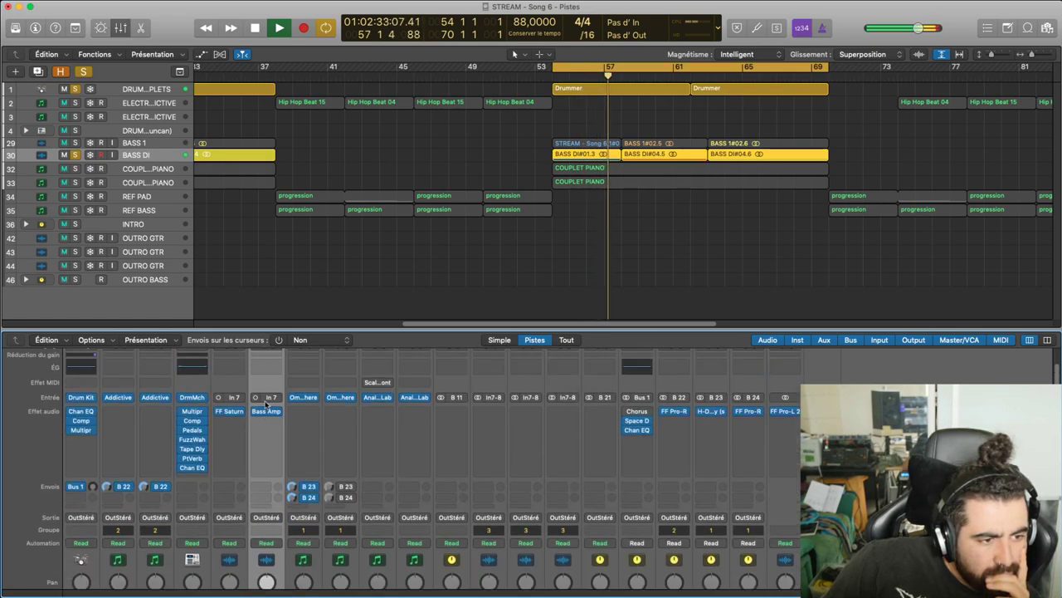
click(266, 415)
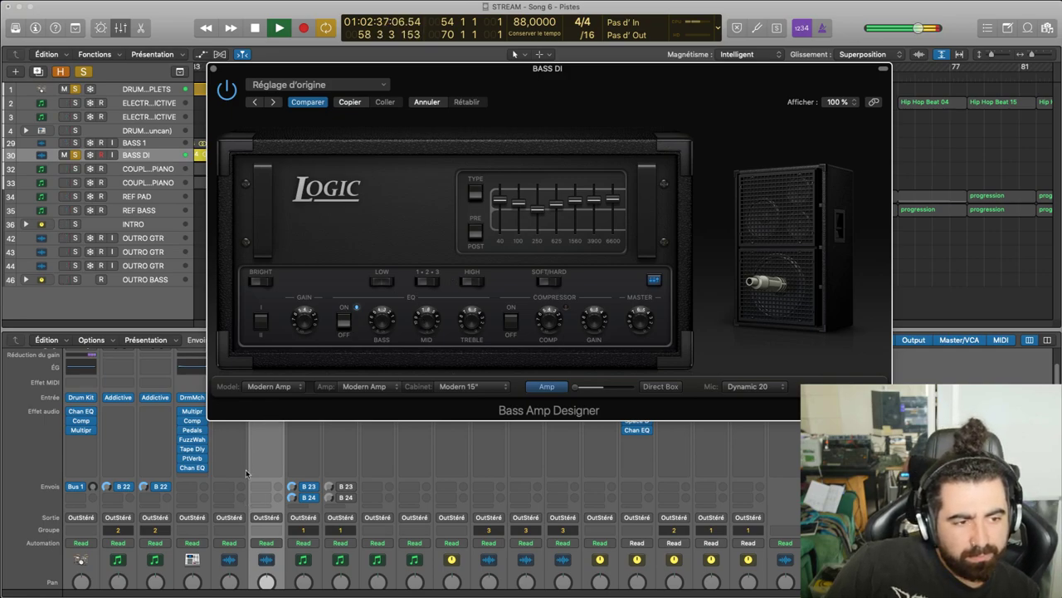
scroll(245, 473, down, 5)
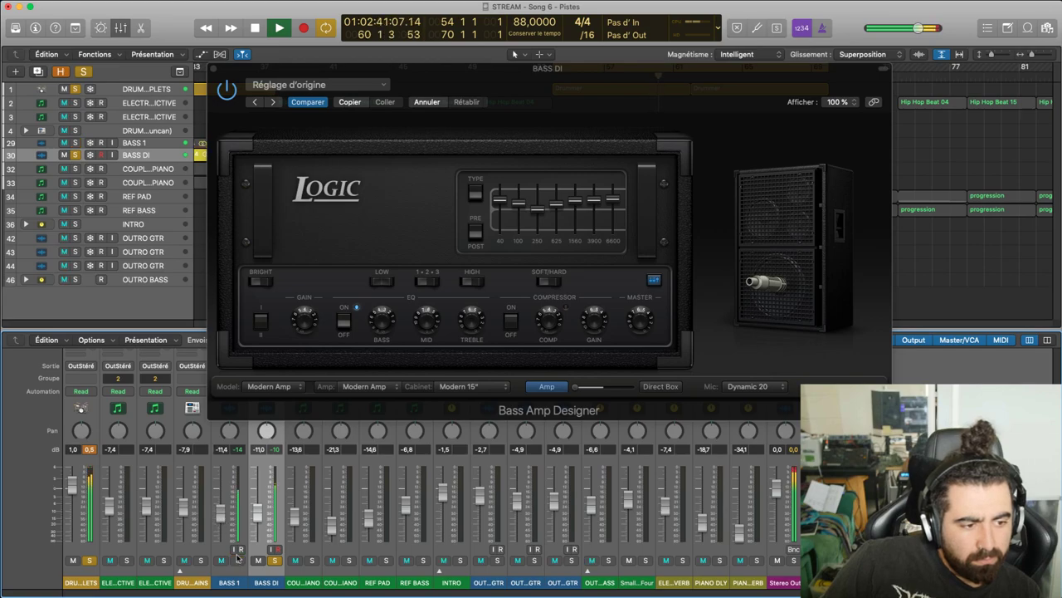
Unsolo the drums and adjust the bass amp's treble control with its high and mid EQ switches
mouse_move(471, 322)
mouse_down()
mouse_move(471, 308)
mouse_move(472, 321)
mouse_up()
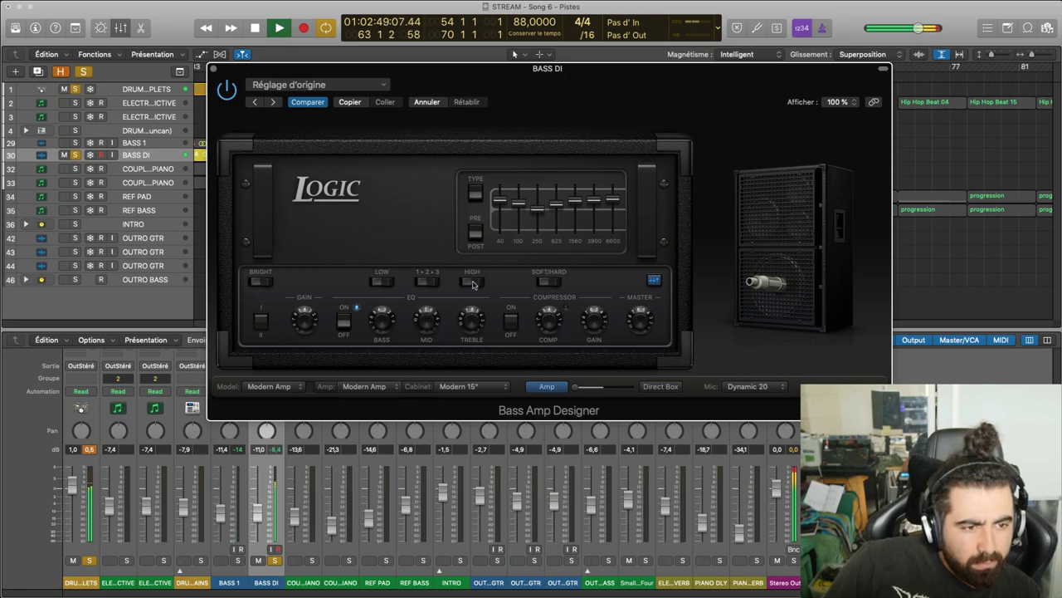
click(90, 561)
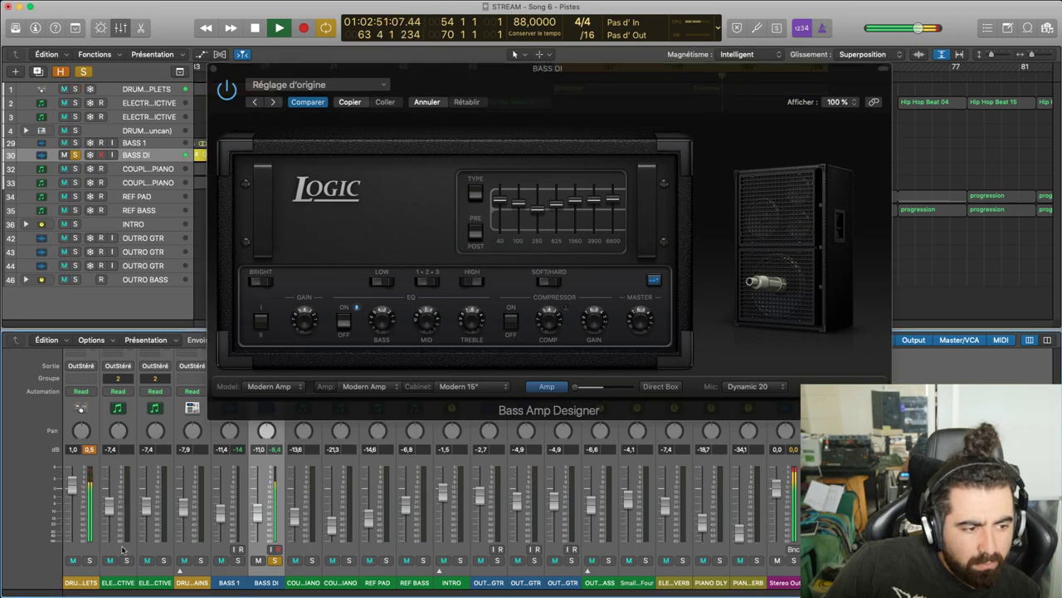
click(474, 286)
click(427, 283)
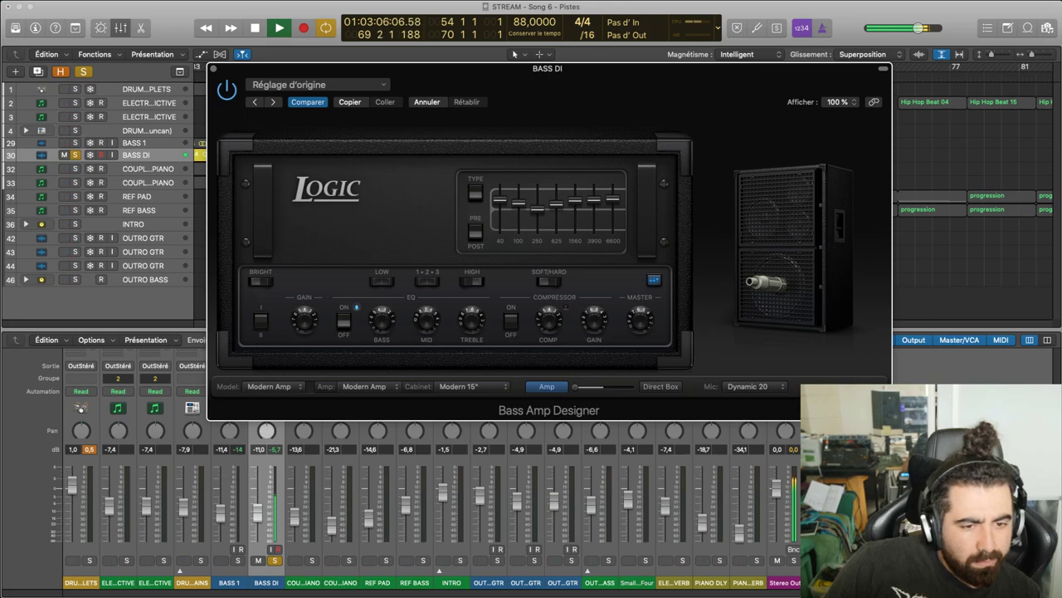
Set the BASS DI fader to -3.1 dB and the BASS 1 fader to -17.2 dB, and solo BASS 1 and the drums
alt+click(260, 511)
click(276, 450)
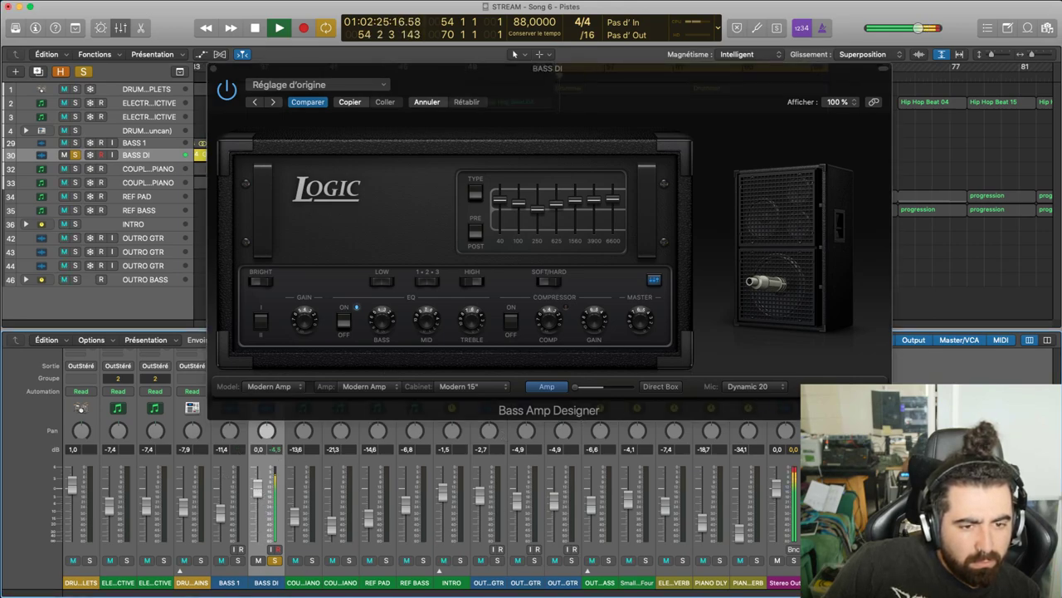
click(754, 387)
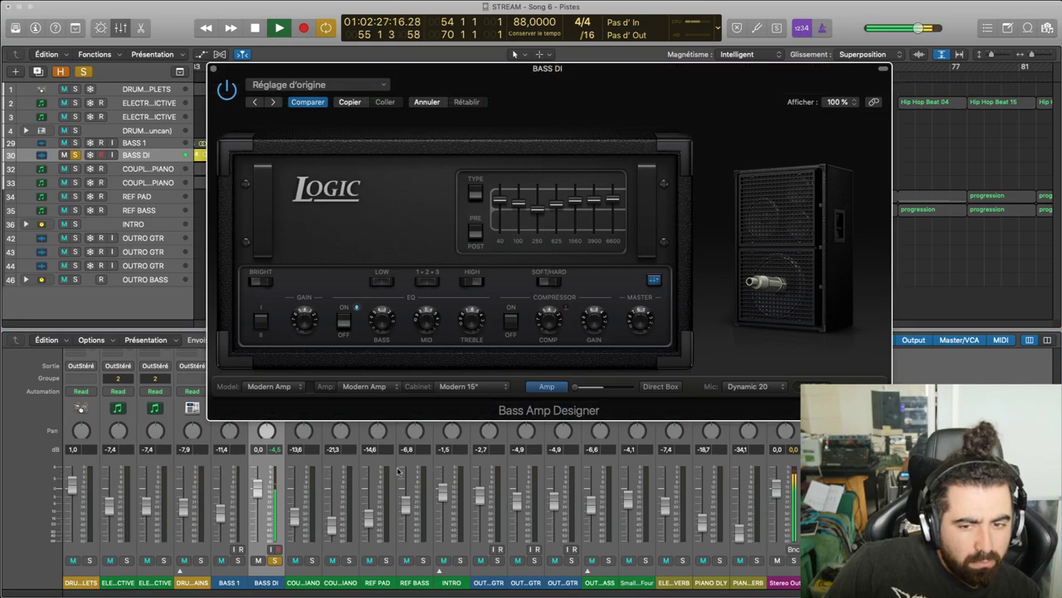
drag(258, 488, 220, 521)
click(238, 560)
click(89, 560)
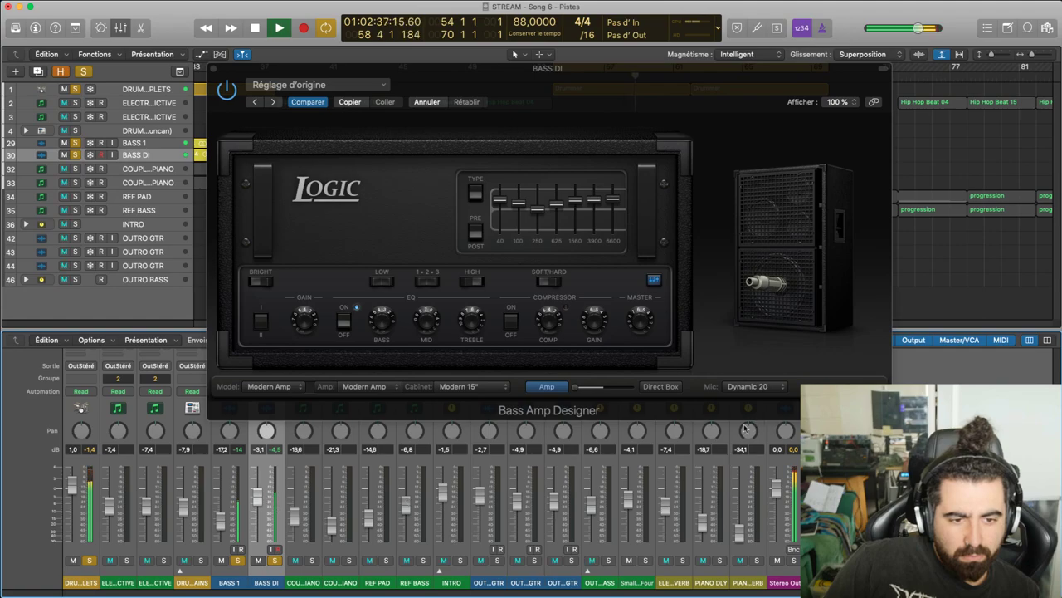
Keep the Dynamic 20 microphone on the bass amp and reposition it in front of the cabinet speaker
click(646, 314)
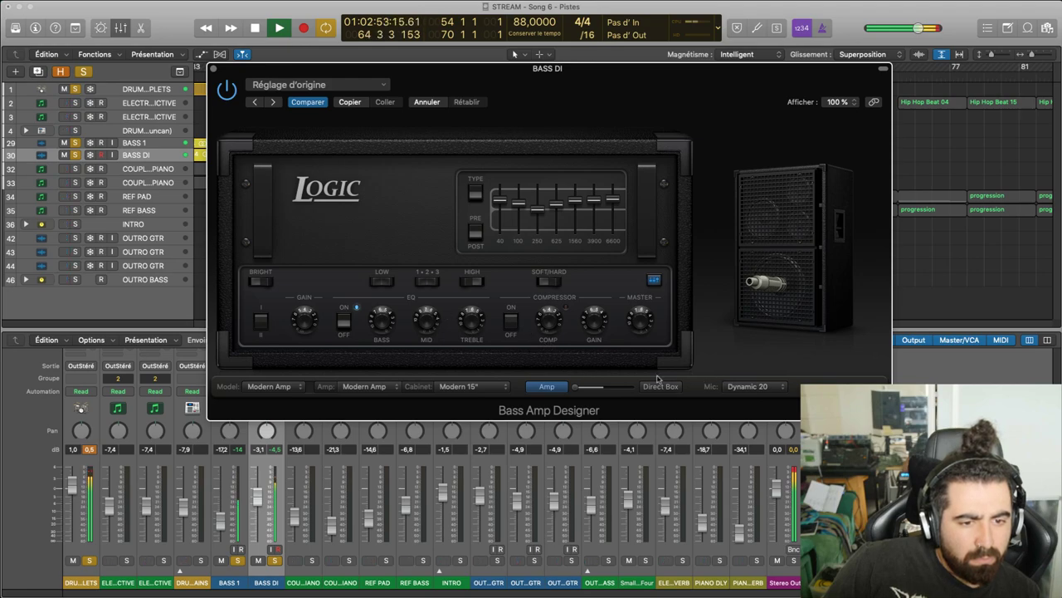
click(752, 385)
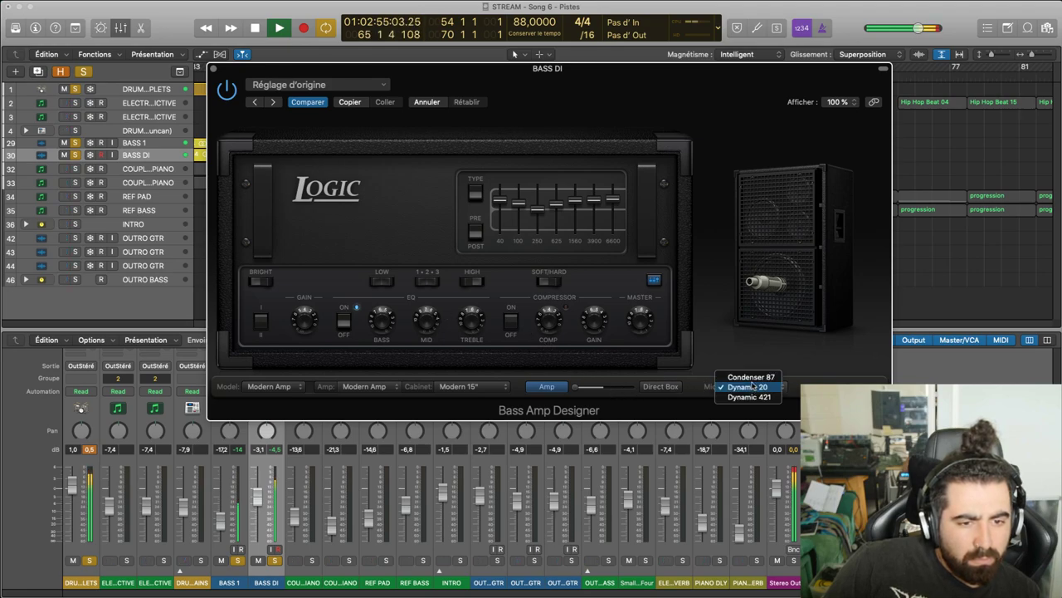
click(769, 333)
drag(777, 345, 762, 336)
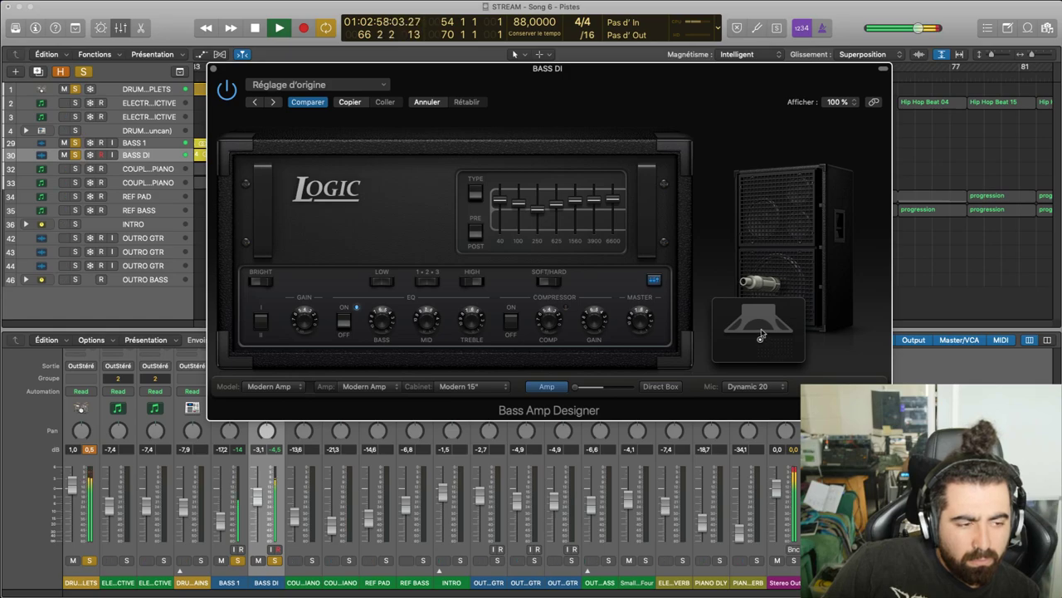
Take BASS 1 and the drums out of solo and fine-tune the microphone placement in front of the cabinet speaker
click(241, 562)
mouse_move(757, 290)
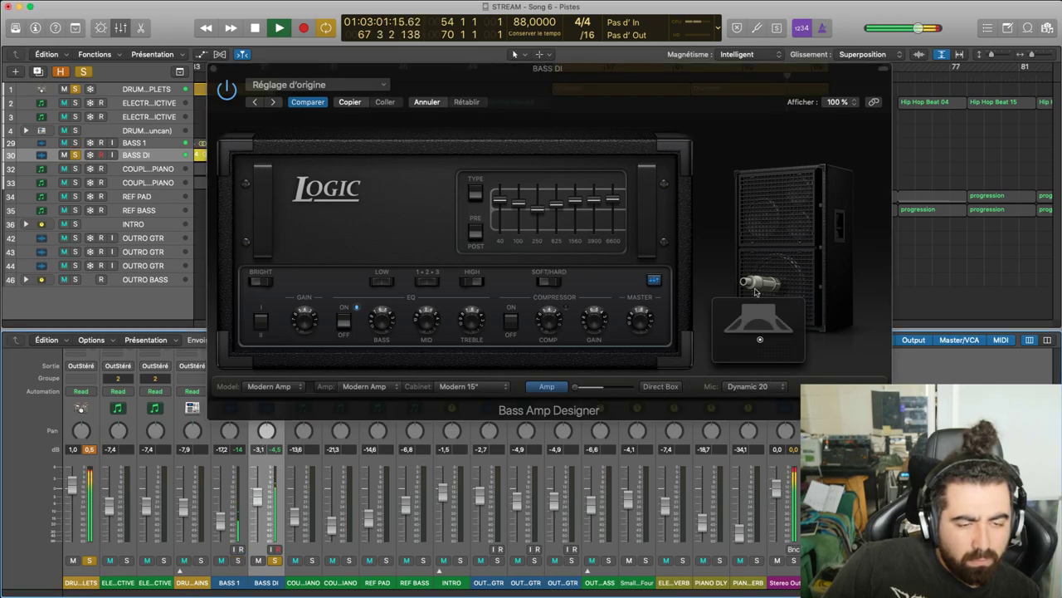
click(764, 346)
mouse_move(760, 339)
mouse_down()
mouse_move(791, 342)
mouse_move(765, 342)
mouse_move(763, 359)
mouse_move(758, 341)
mouse_up()
click(90, 560)
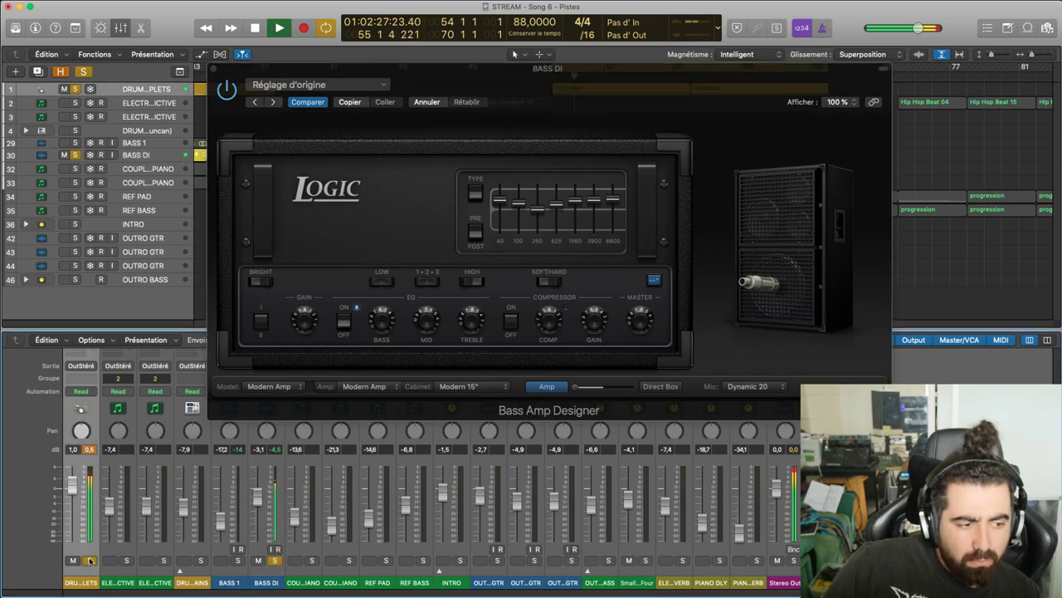
click(762, 351)
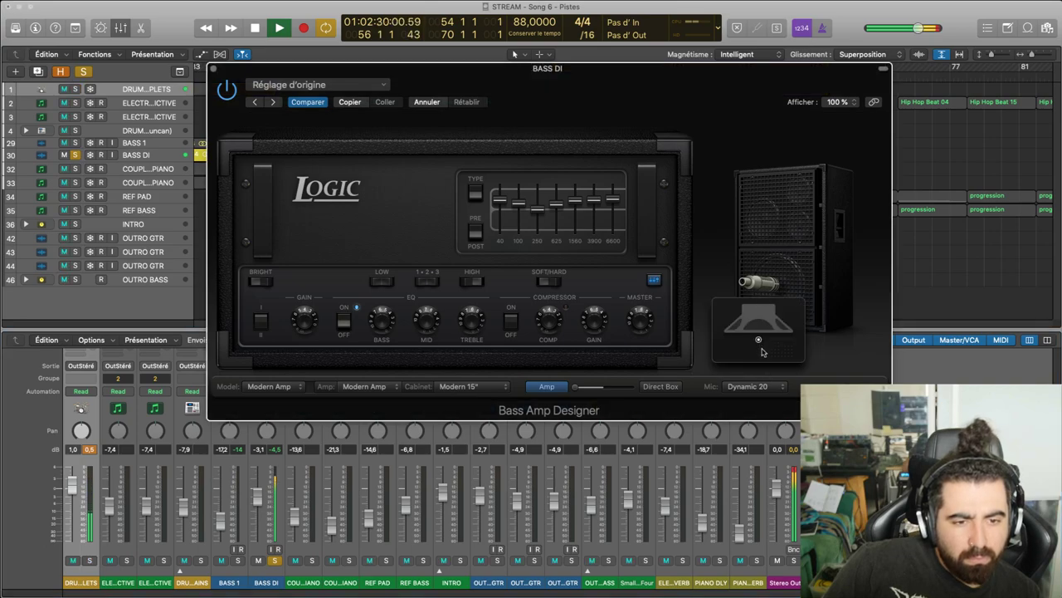
mouse_move(757, 340)
mouse_down()
mouse_move(795, 346)
mouse_move(762, 344)
mouse_move(761, 359)
mouse_move(777, 352)
mouse_move(765, 347)
mouse_up()
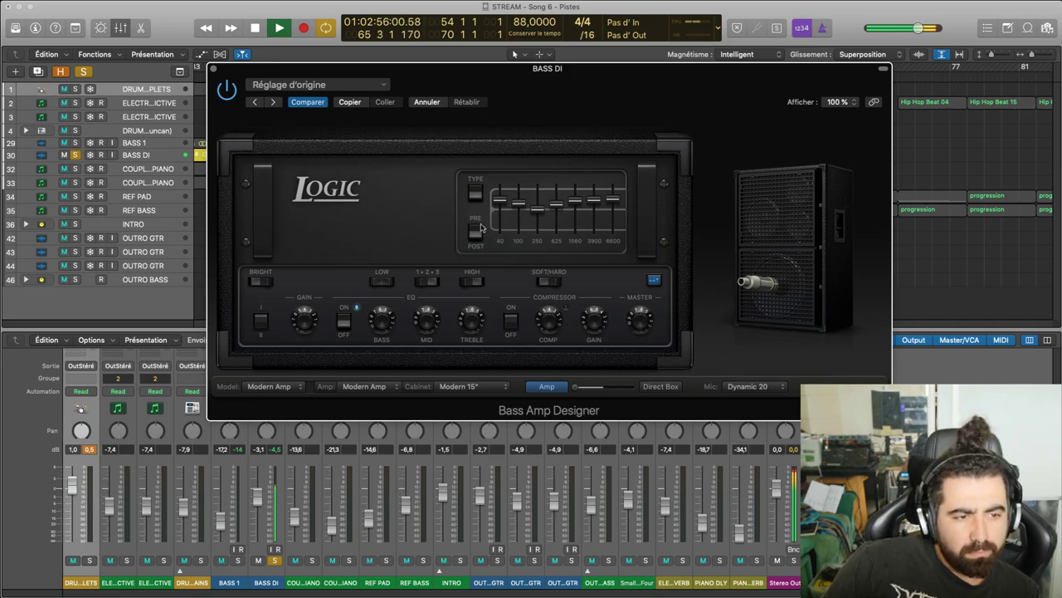
Compare the amp's two graphic EQ types by toggling between them, and restart the loop playback
click(477, 198)
click(477, 197)
click(477, 197)
click(477, 197)
key(space)
key(space)
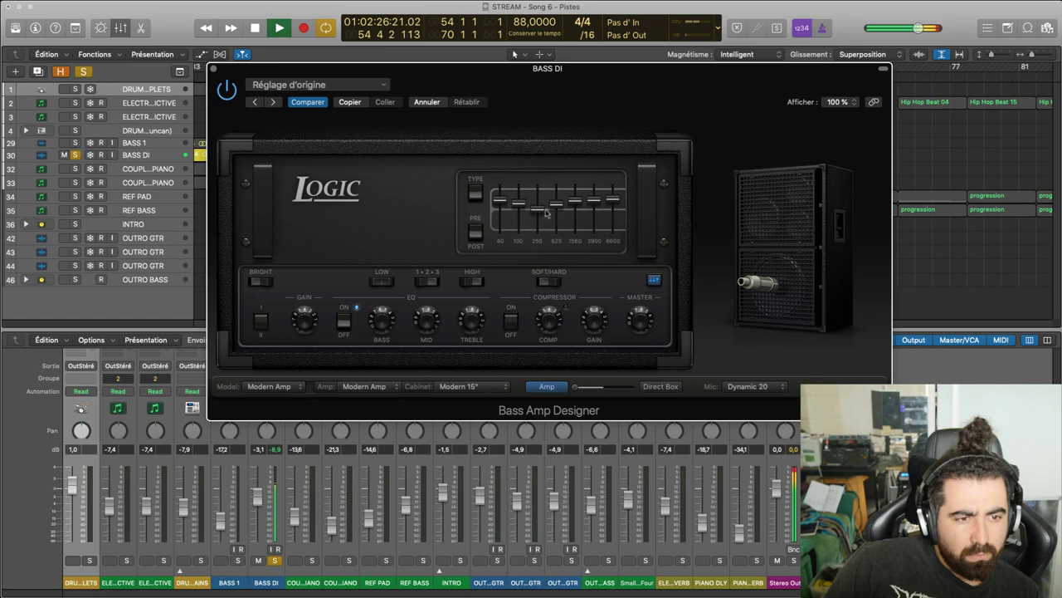
Lower the amp's 40 Hz graphic EQ band slightly, and compare the EQ types and the sound with the graphic EQ off and on
mouse_move(502, 201)
mouse_down()
mouse_move(501, 226)
mouse_move(501, 213)
mouse_up()
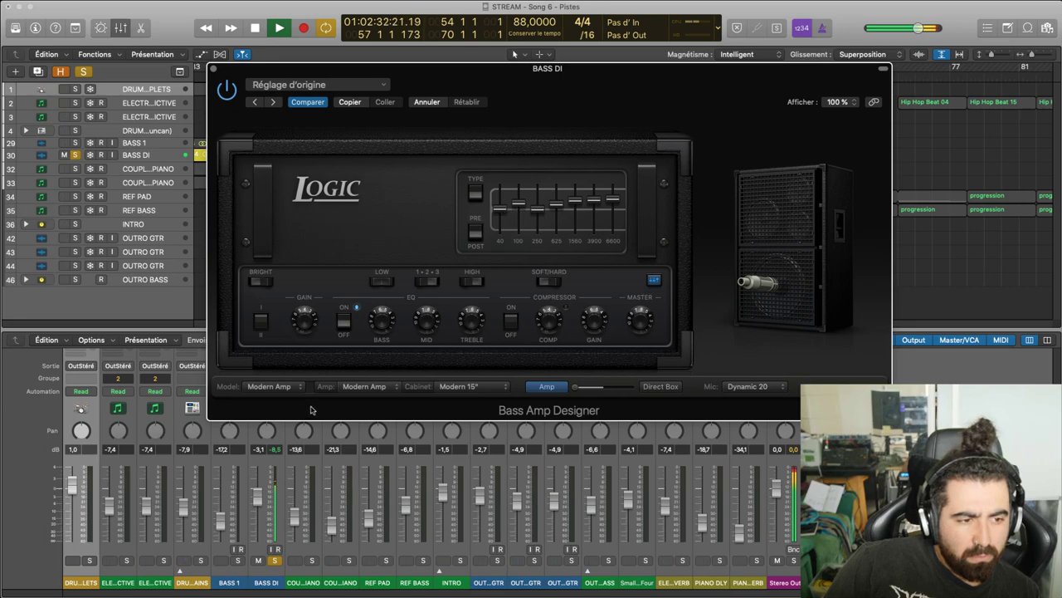
click(477, 197)
click(477, 196)
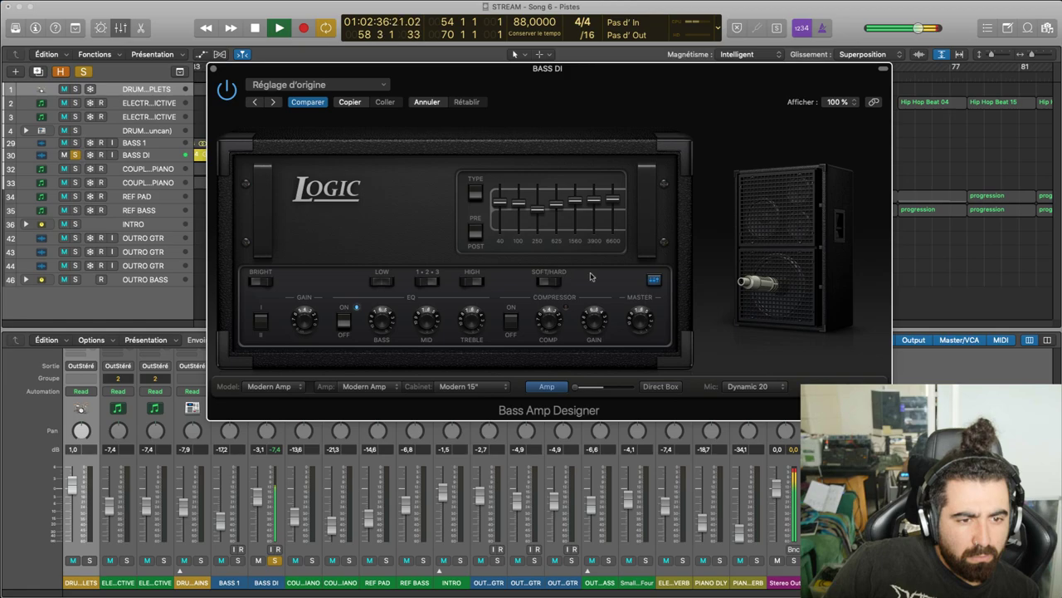
click(653, 280)
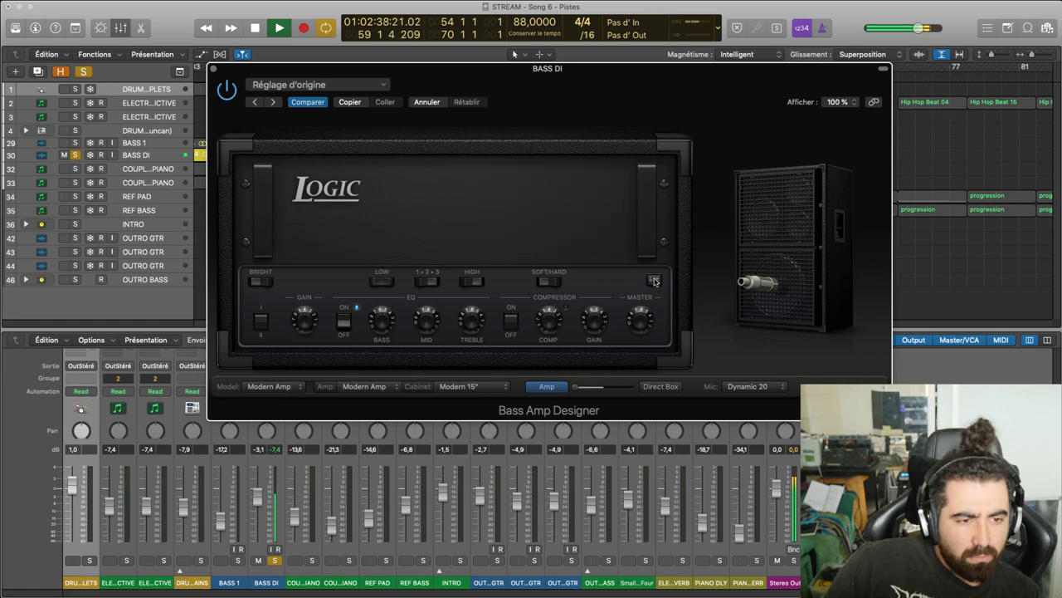
click(654, 281)
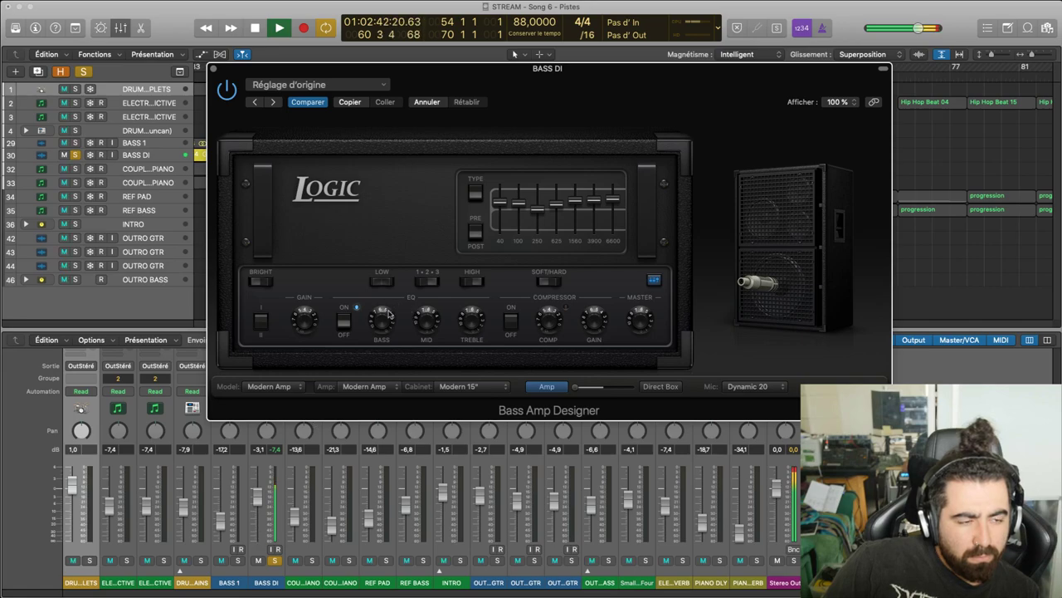
Solo BASS 1 with its fader at -13.6 dB and move the Bass Amp Designer window aside to uncover the mixer
click(239, 561)
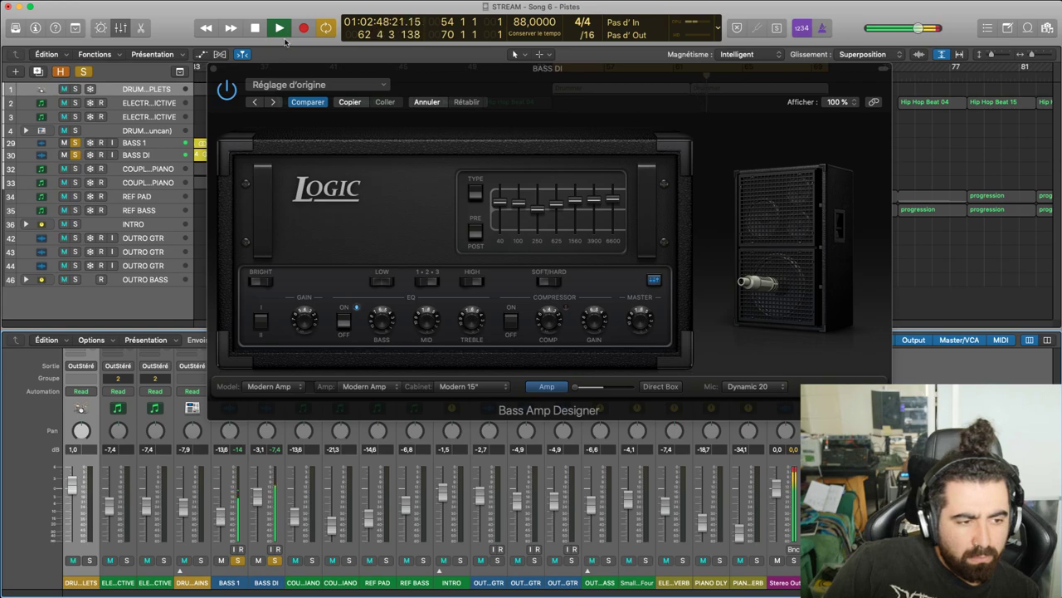
drag(271, 67, 417, 52)
Open FF Saturn on the BASS 1 channel and mute its lowest frequency band
scroll(228, 388, up, 5)
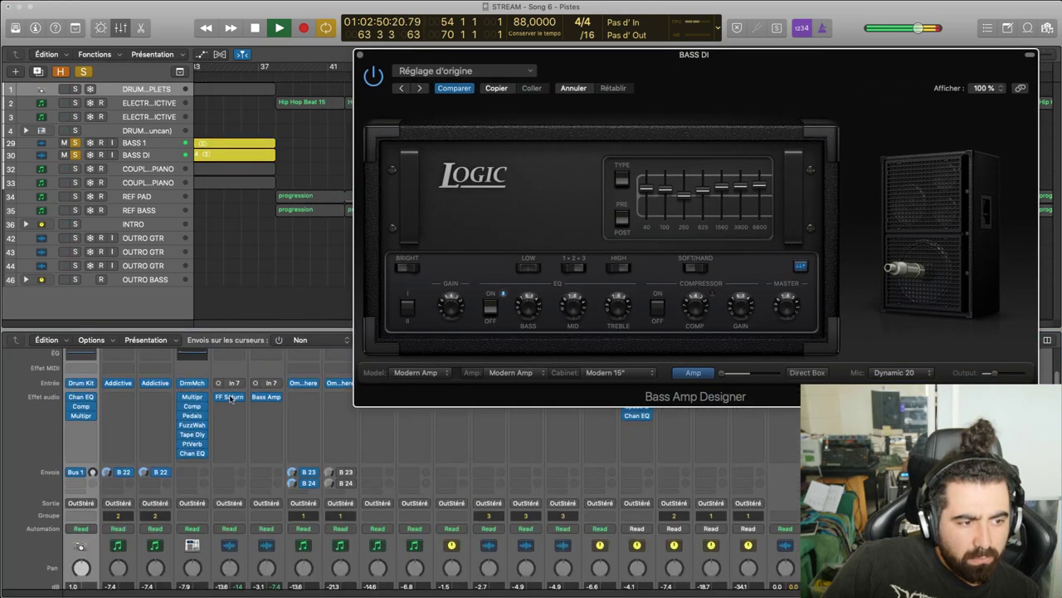
click(229, 396)
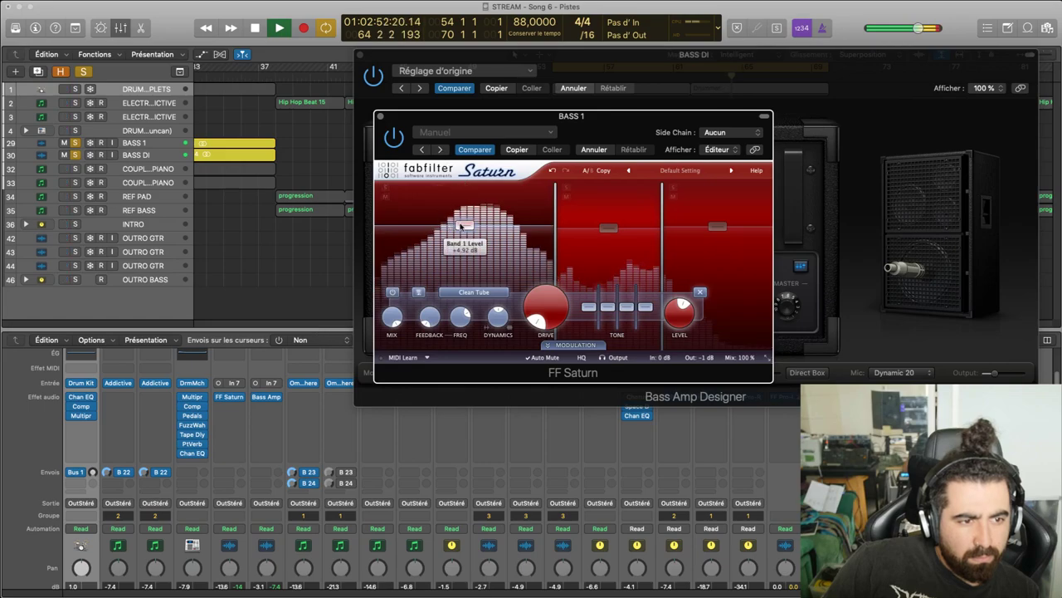
click(385, 197)
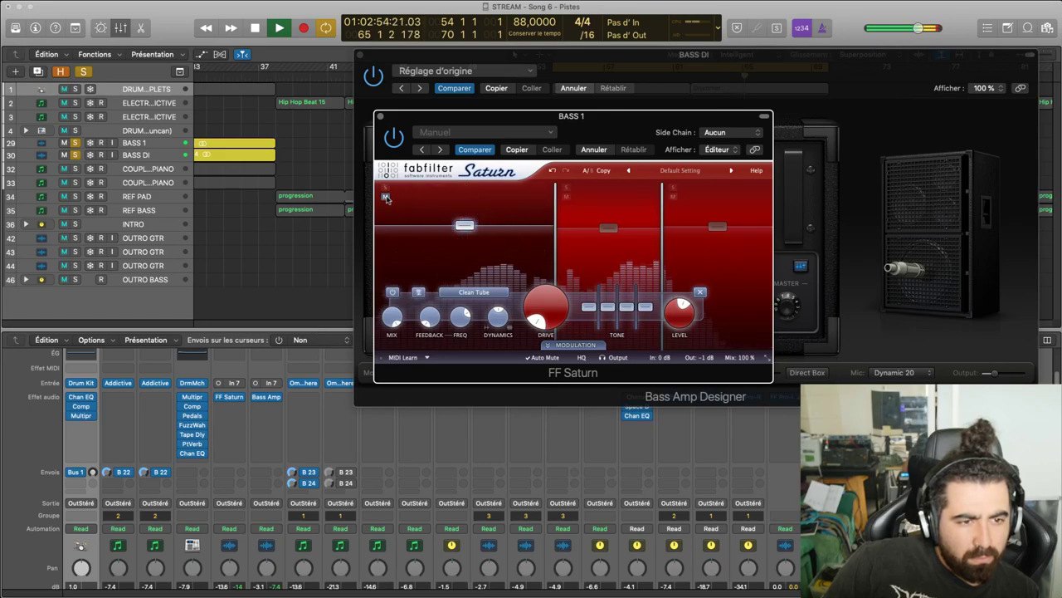
Set FF Saturn's middle band on BASS 1 to the Old Tape style with its drive at about 79%
click(601, 196)
drag(606, 258, 596, 302)
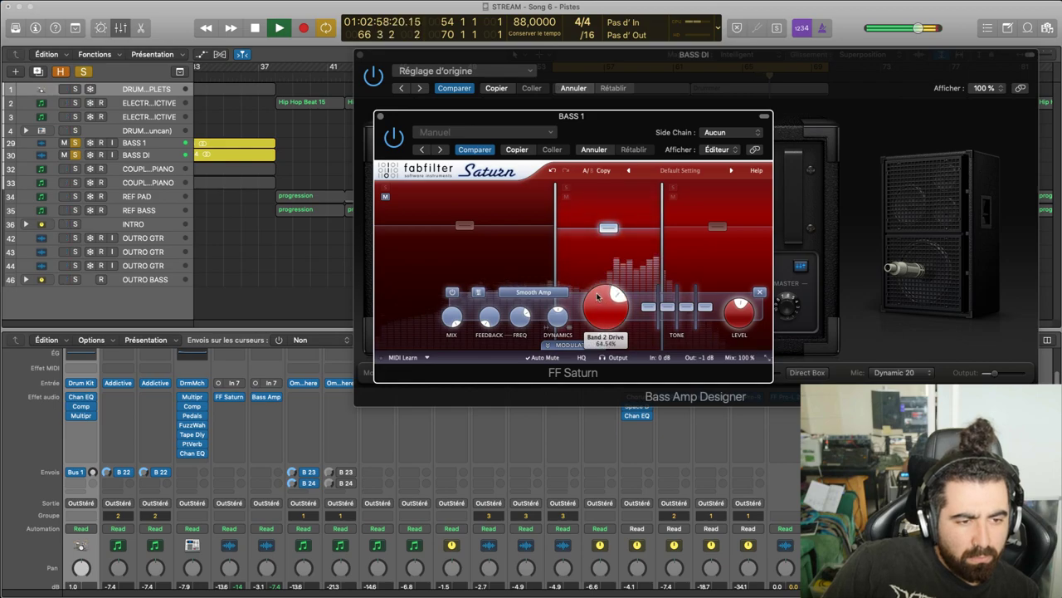
click(534, 292)
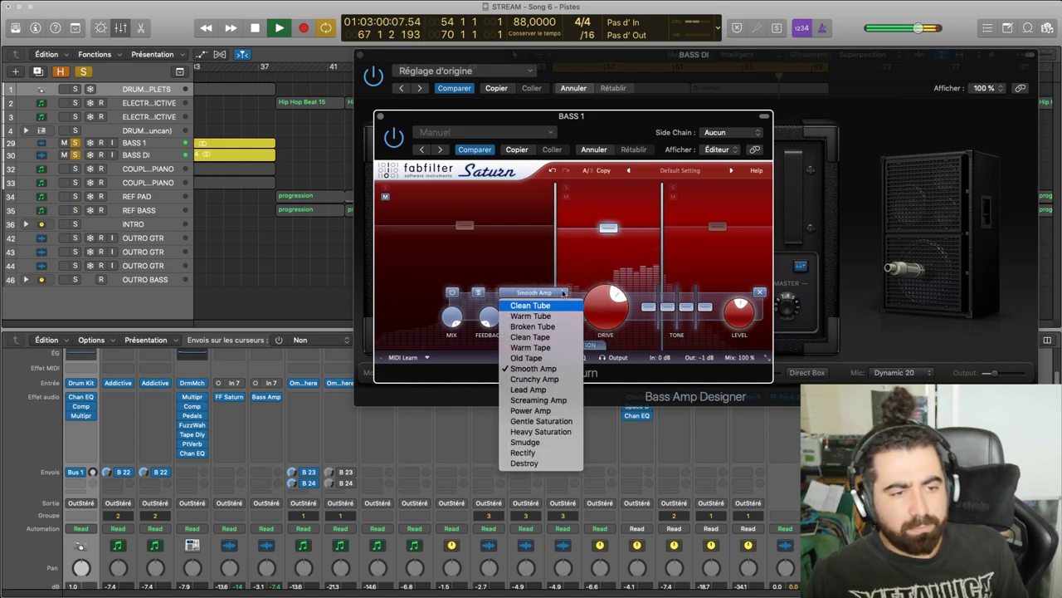
click(548, 358)
drag(588, 295, 584, 290)
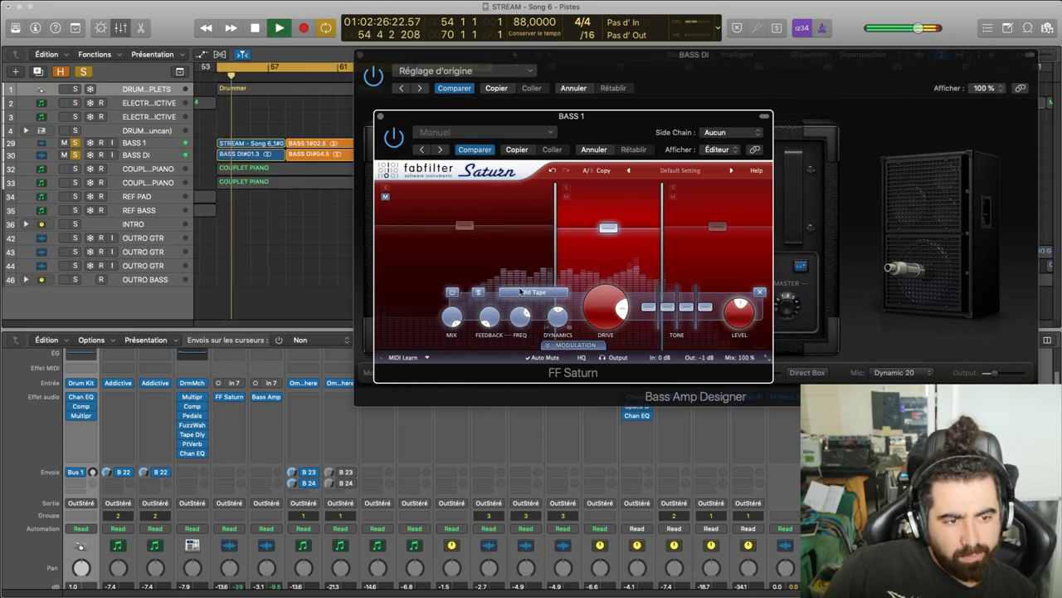
Solo the lowest band in FF Saturn, set its drive to about 22.5% and its level to -0.46 dB
click(385, 188)
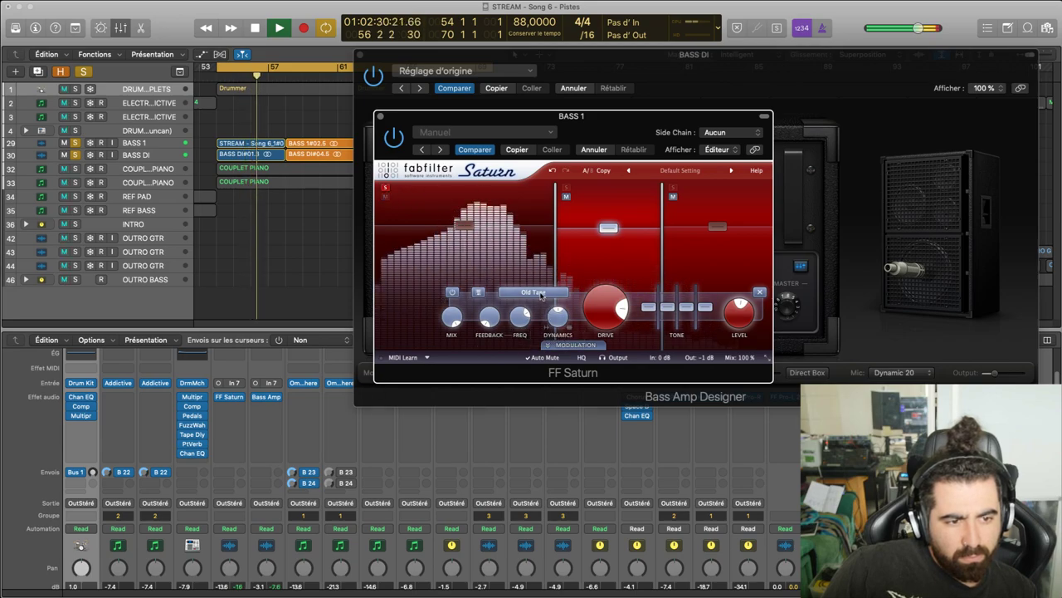
mouse_move(599, 307)
mouse_down()
mouse_move(598, 290)
mouse_move(597, 313)
mouse_up()
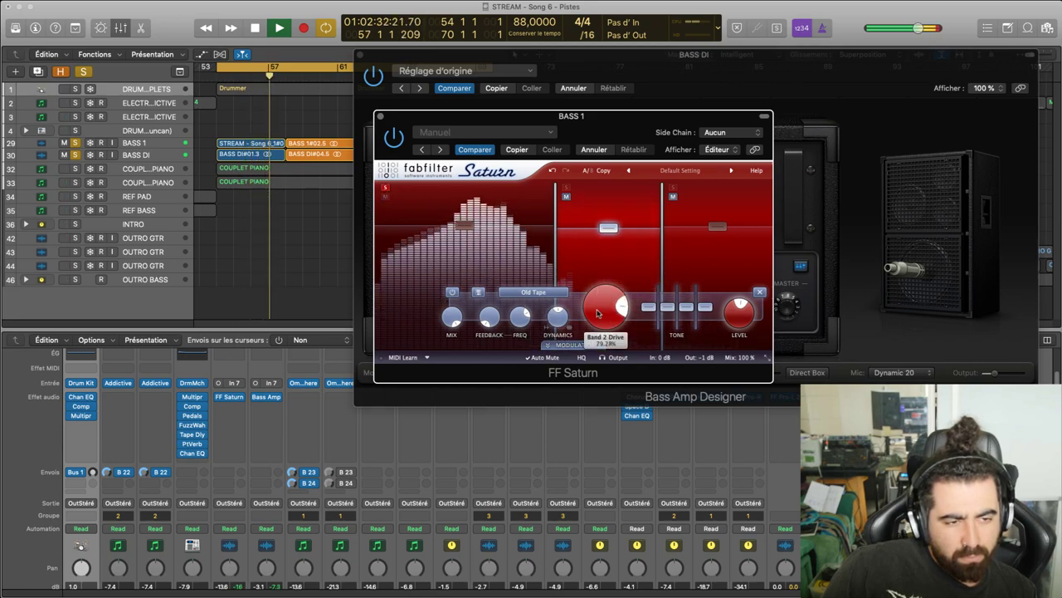
click(541, 220)
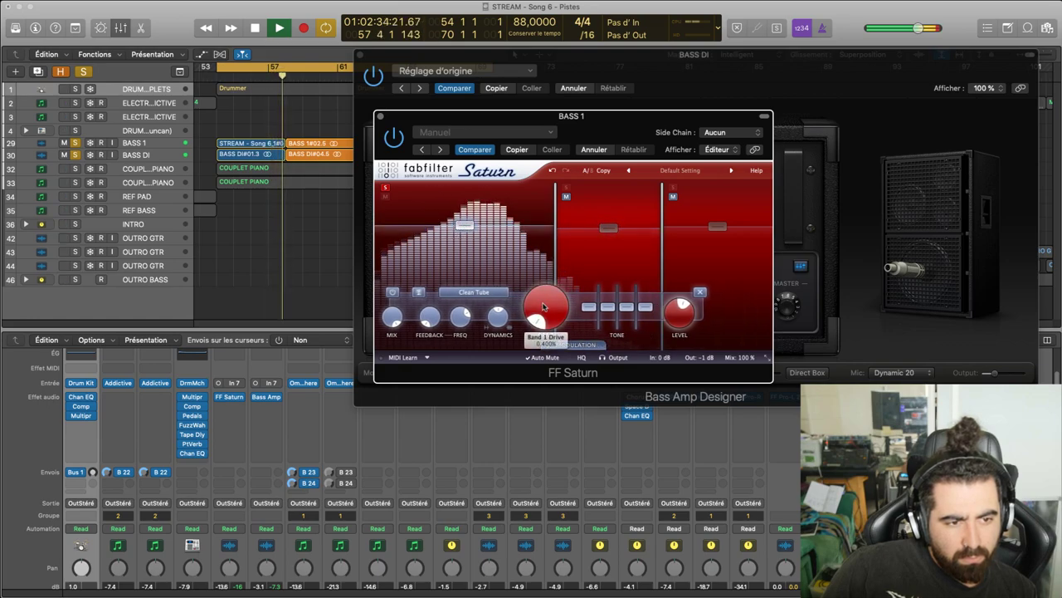
drag(541, 220, 523, 259)
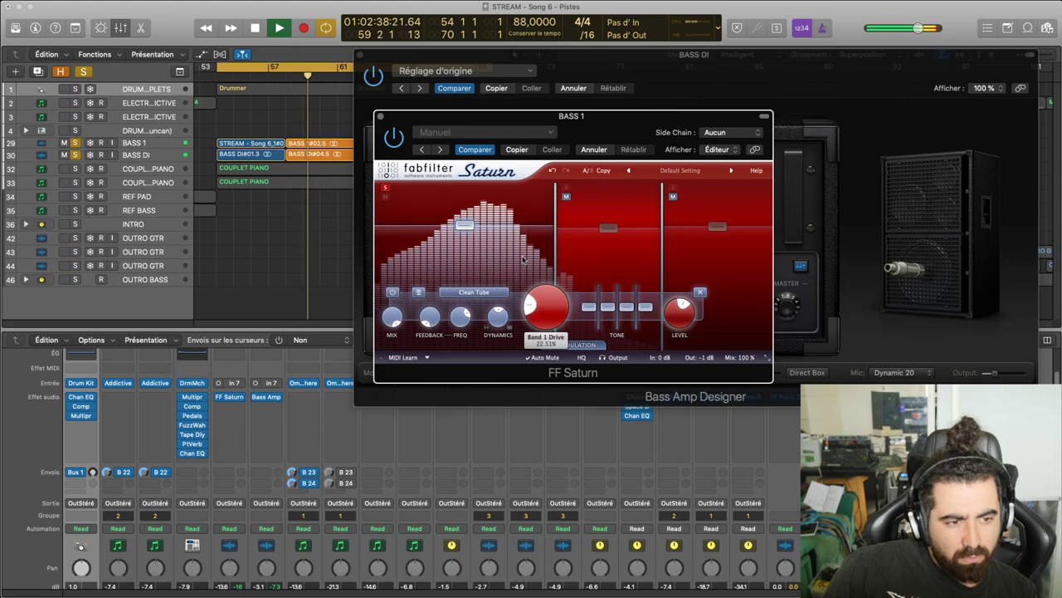
drag(462, 228, 461, 231)
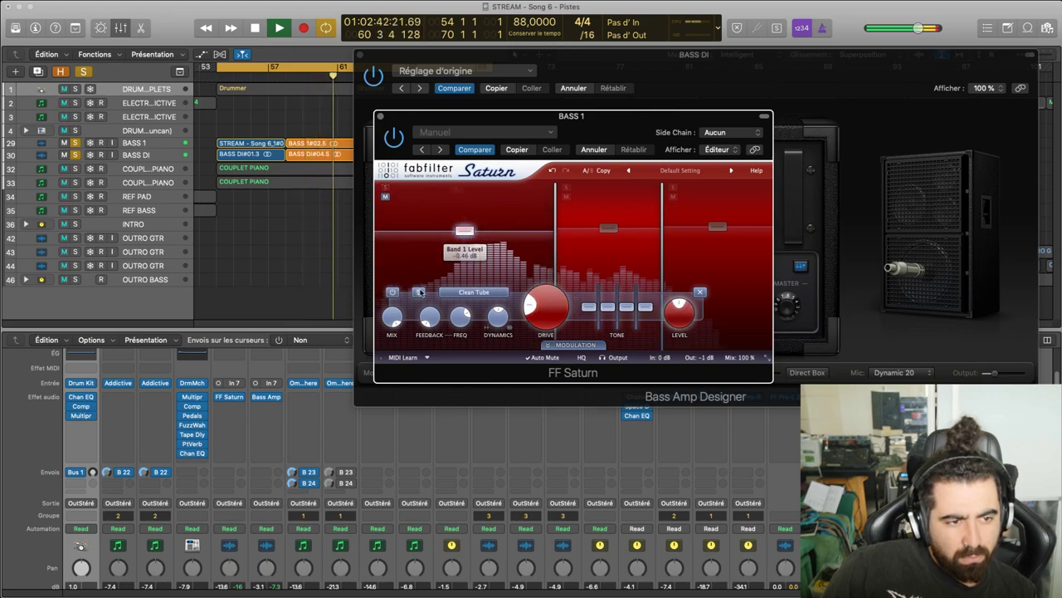
With only BASS 1 soloed and FF Saturn's lowest band unmuted, raise band 2's level to +7.12 dB
scroll(241, 565, down, 5)
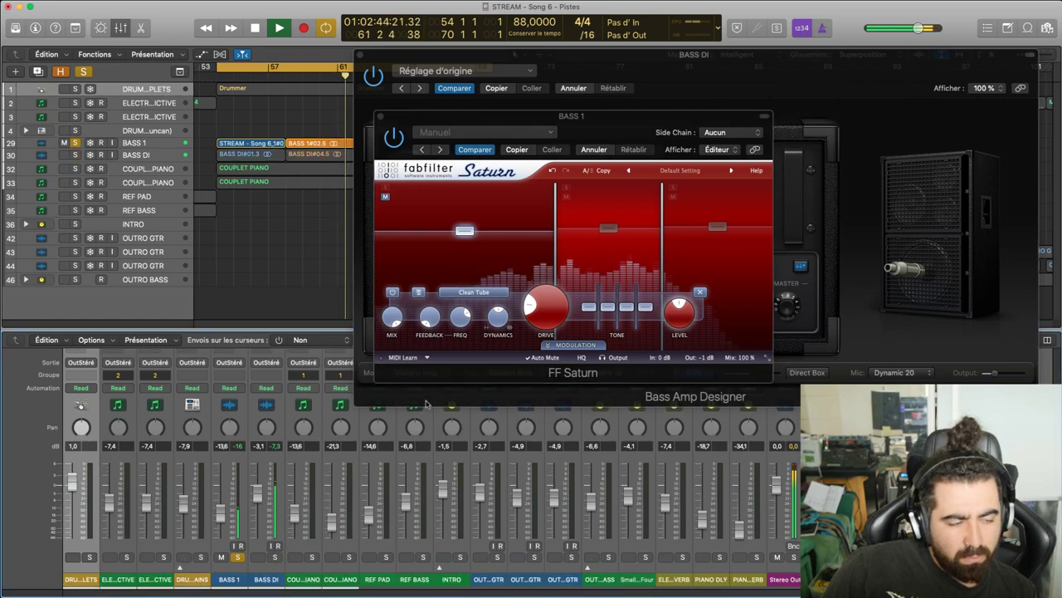
click(385, 190)
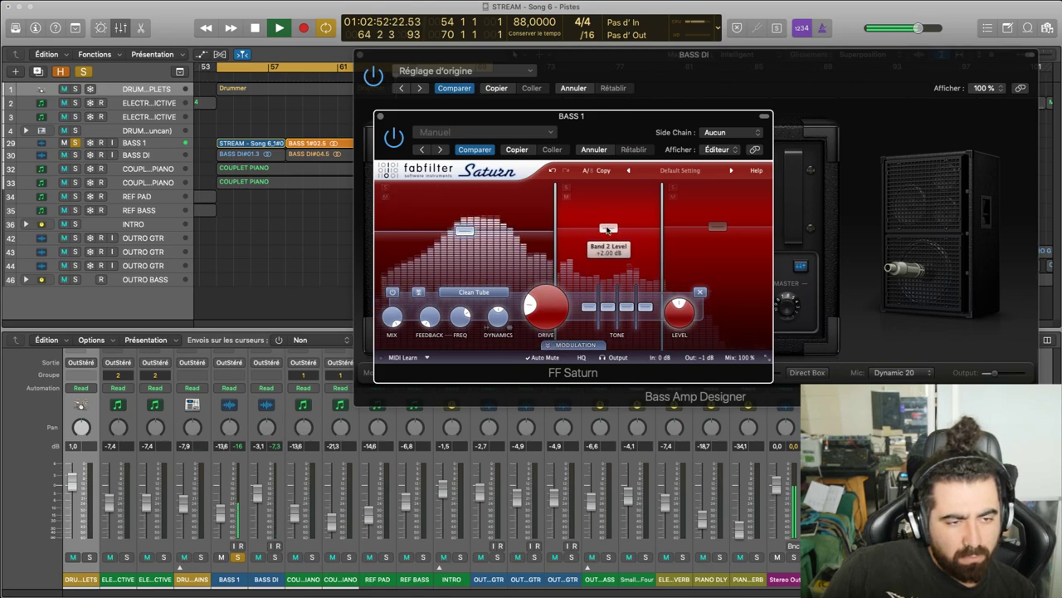
drag(608, 230, 608, 224)
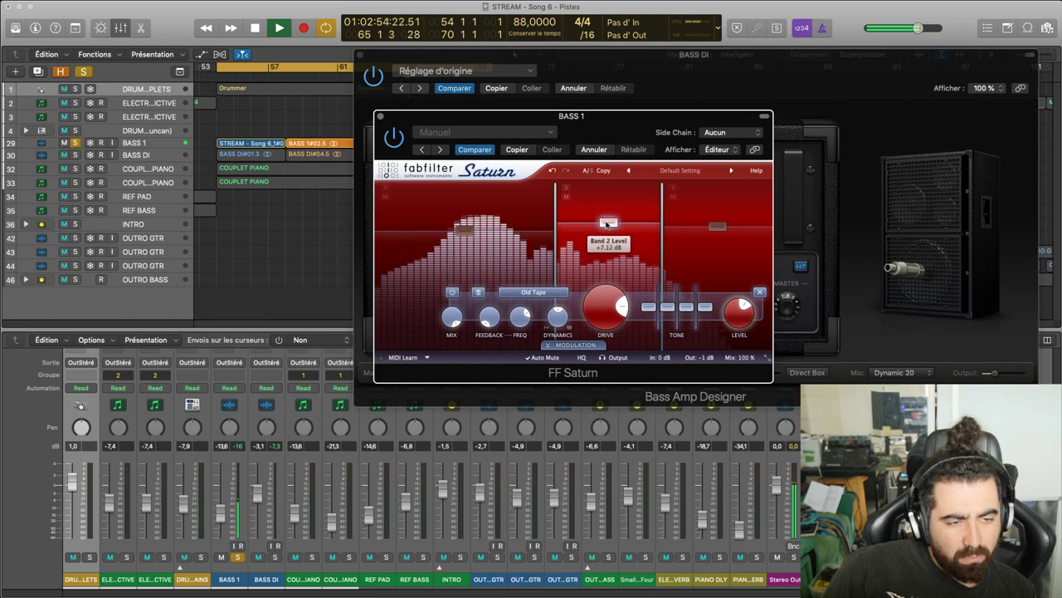
Raise band 3's drive to near maximum and set its level to -3.97 dB
mouse_move(714, 227)
mouse_down()
mouse_move(719, 210)
mouse_move(722, 224)
mouse_up()
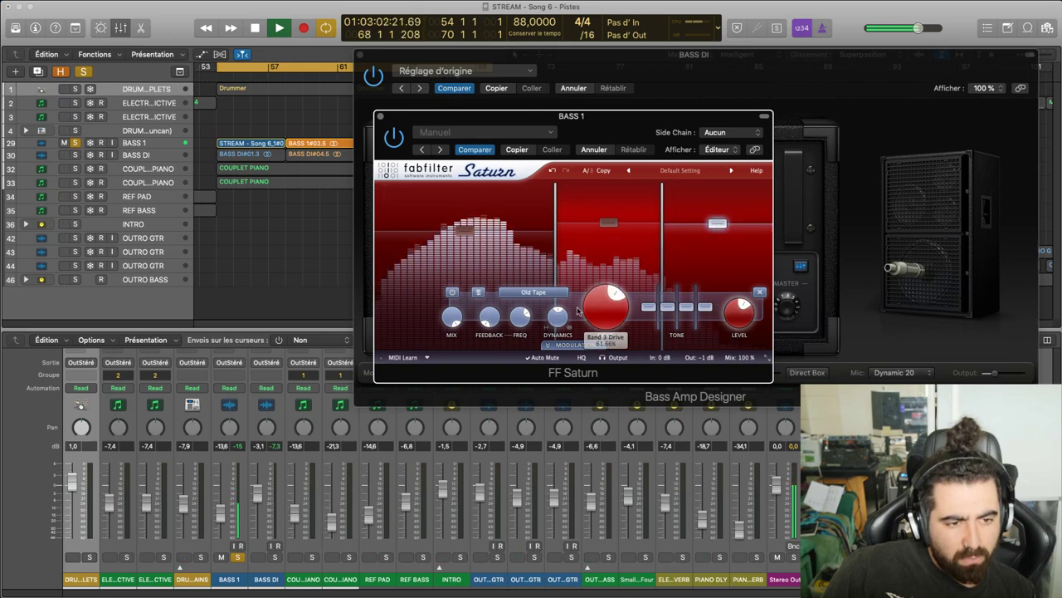
drag(600, 311, 608, 245)
drag(718, 223, 724, 236)
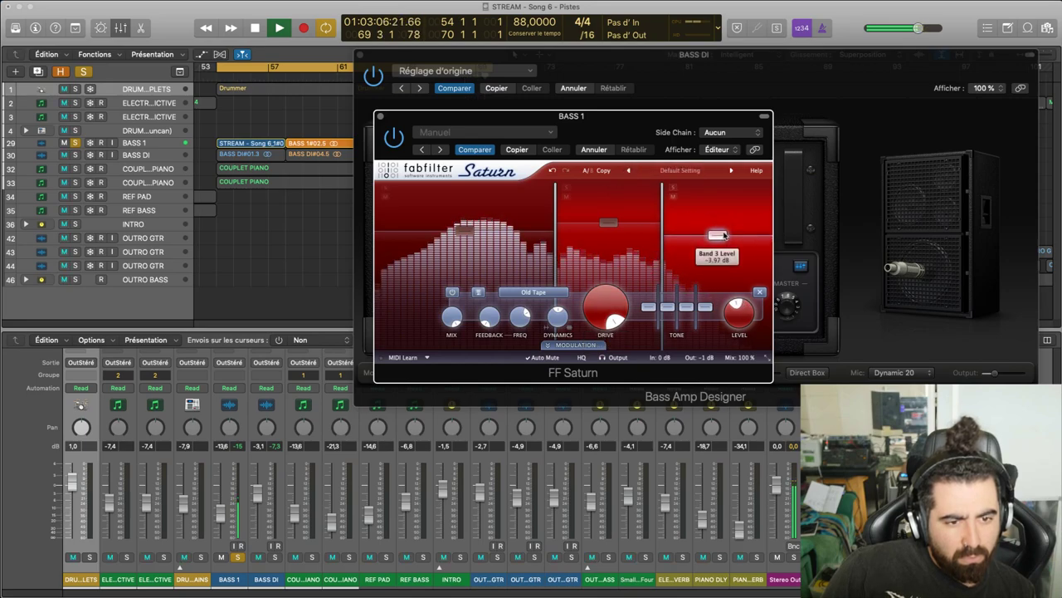
Solo BASS DI without BASS 1, open its Bass Amp Designer, and reposition the cabinet microphone slightly
click(274, 557)
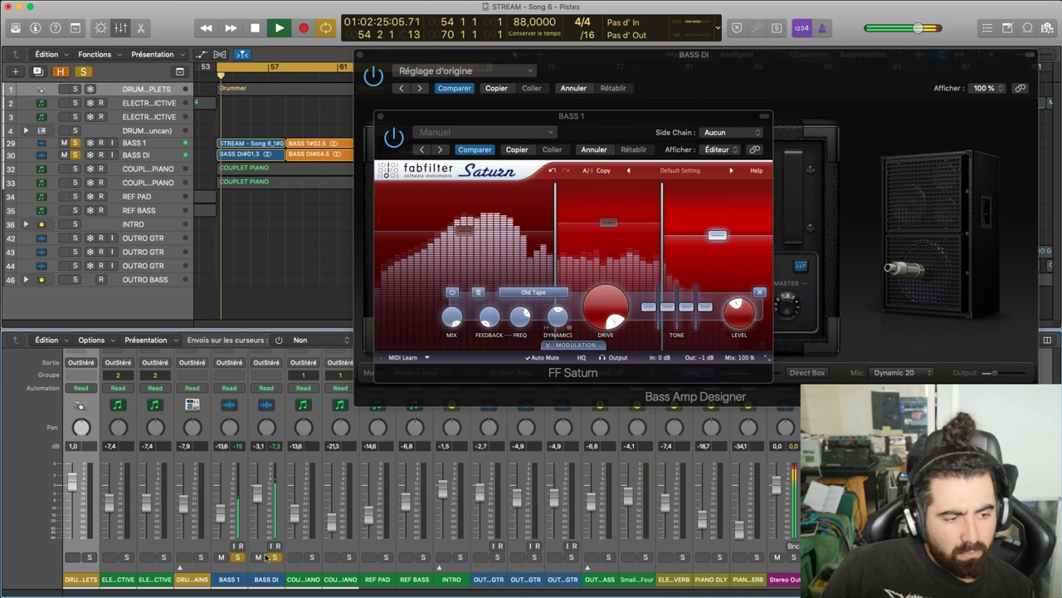
click(238, 557)
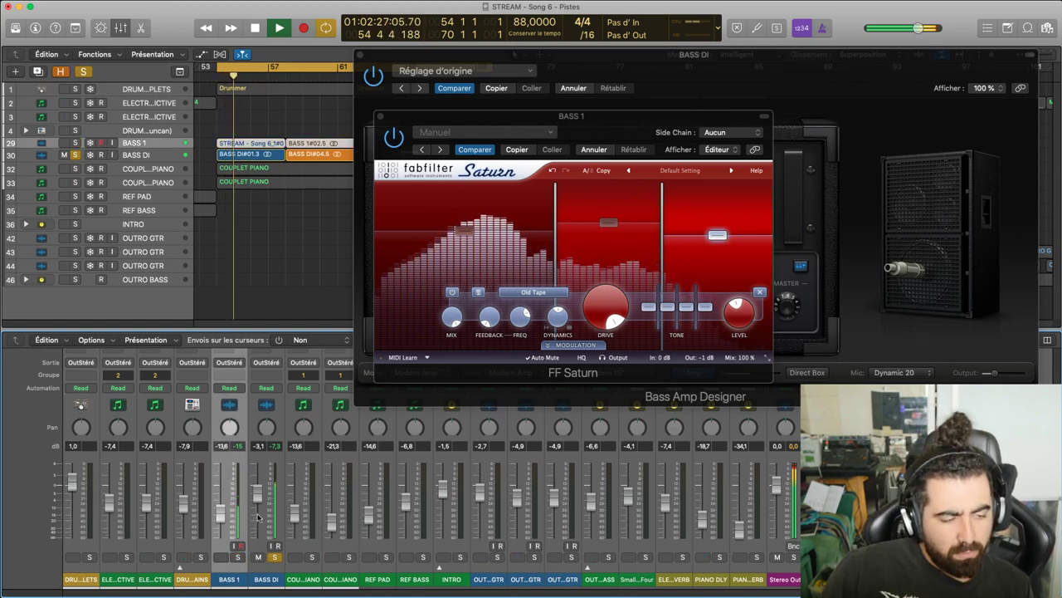
scroll(257, 518, up, 5)
click(266, 408)
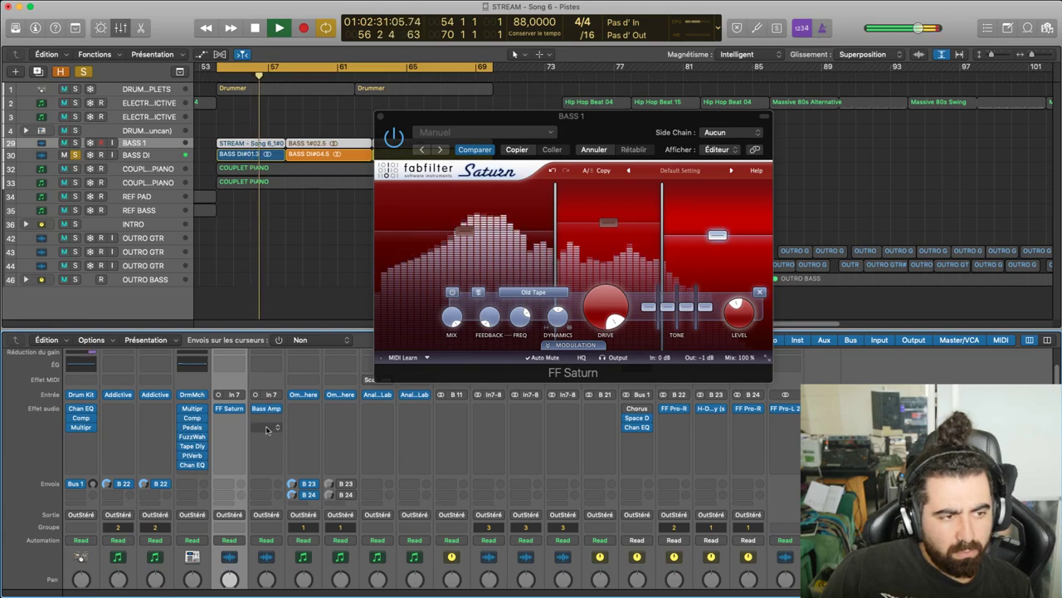
scroll(266, 430, down, 5)
scroll(267, 427, up, 5)
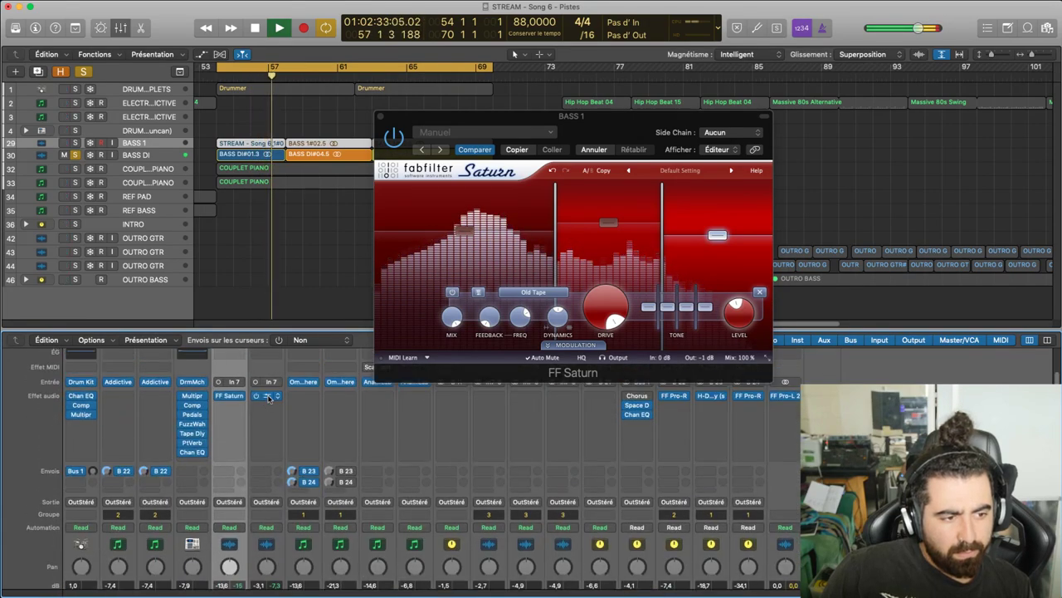
click(267, 396)
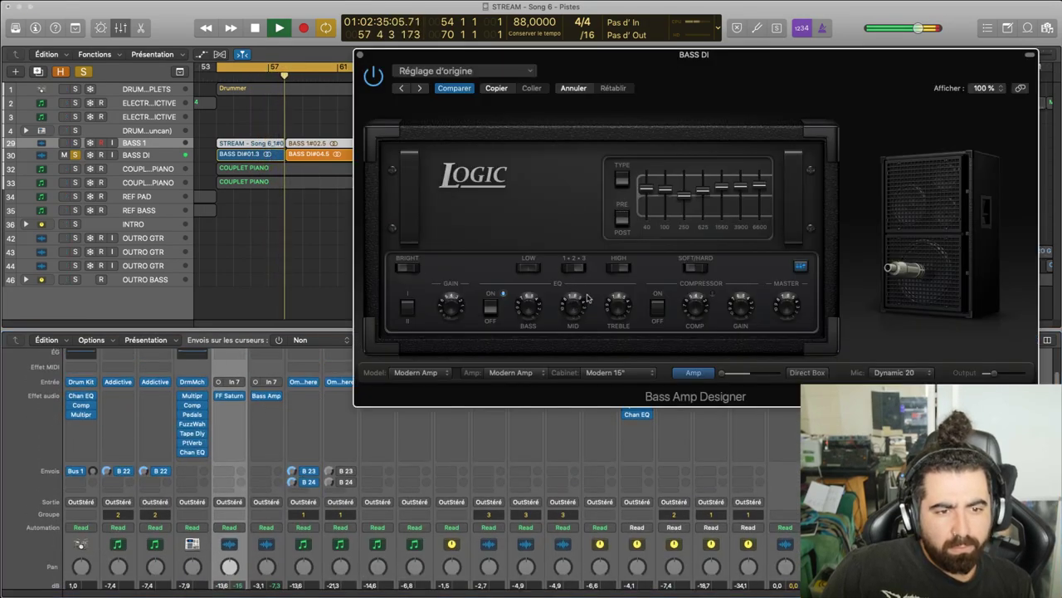
mouse_move(910, 330)
mouse_move(910, 331)
mouse_down()
mouse_move(913, 340)
mouse_move(909, 322)
mouse_move(941, 335)
mouse_move(921, 332)
mouse_move(936, 343)
mouse_move(923, 345)
mouse_up()
Solo BASS 1 together with BASS DI, lower the BASS 1 fader to -15.2 dB, and reduce FF Saturn's band 2 level
scroll(247, 531, down, 4)
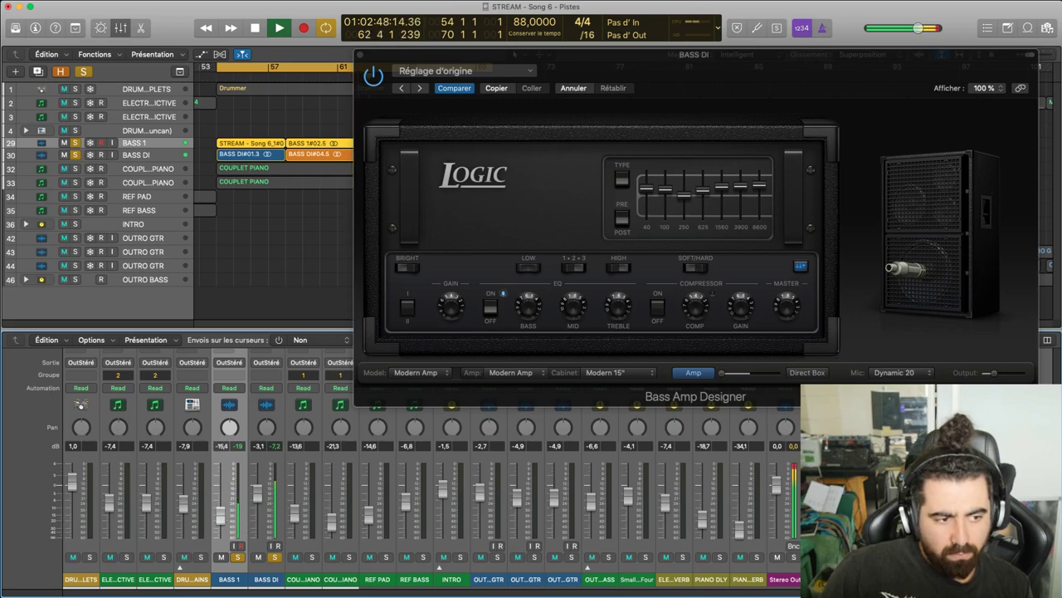
scroll(227, 401, up, 5)
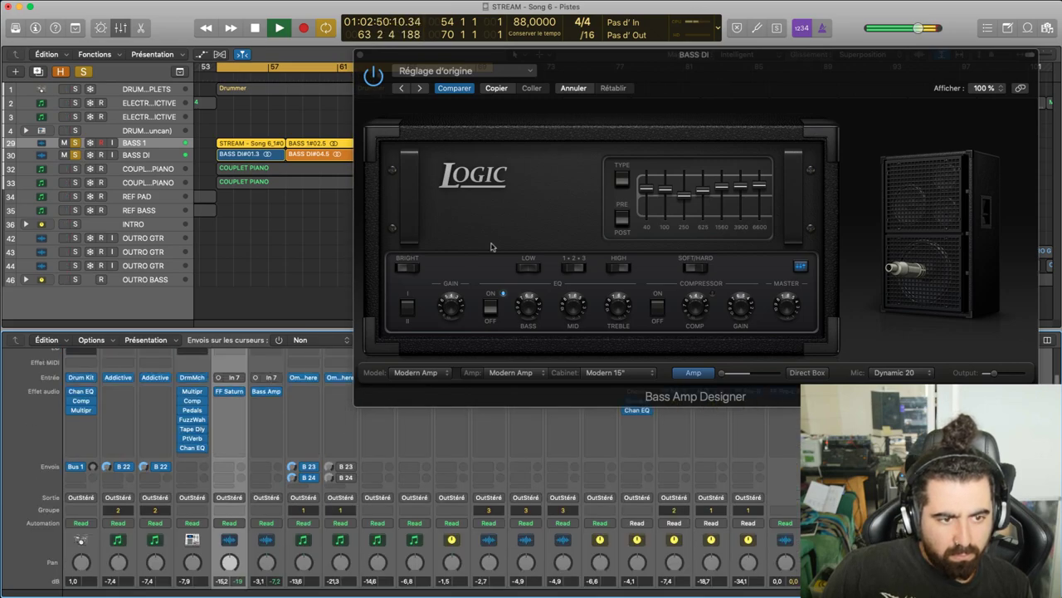
click(230, 391)
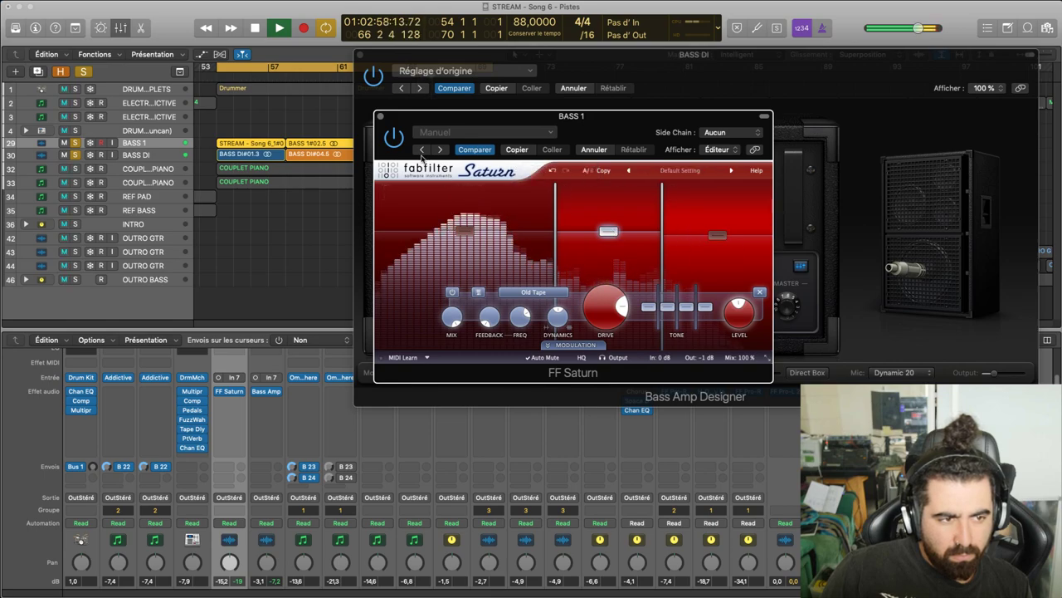
click(381, 116)
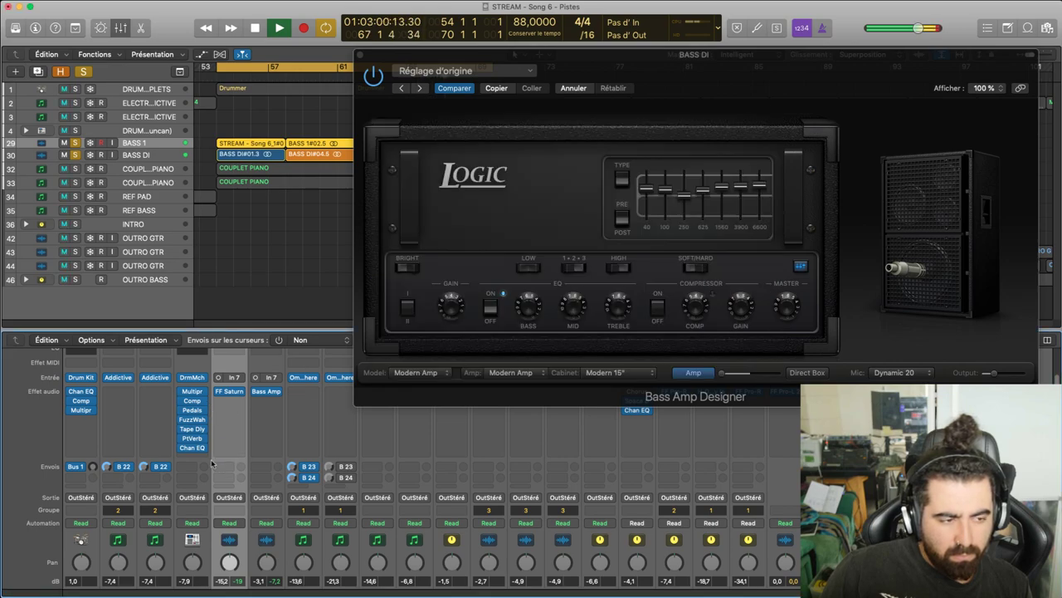
scroll(211, 463, down, 5)
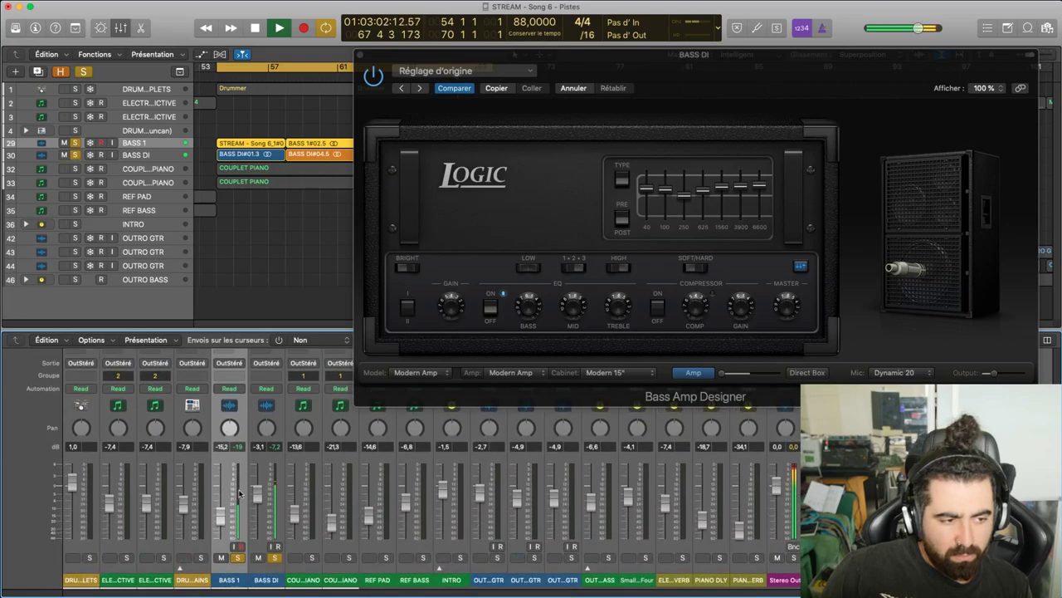
Reopen FF Saturn on BASS 1, audition the middle band alone, raise its level to +9.43 dB and lower its drive slightly
scroll(230, 464, up, 6)
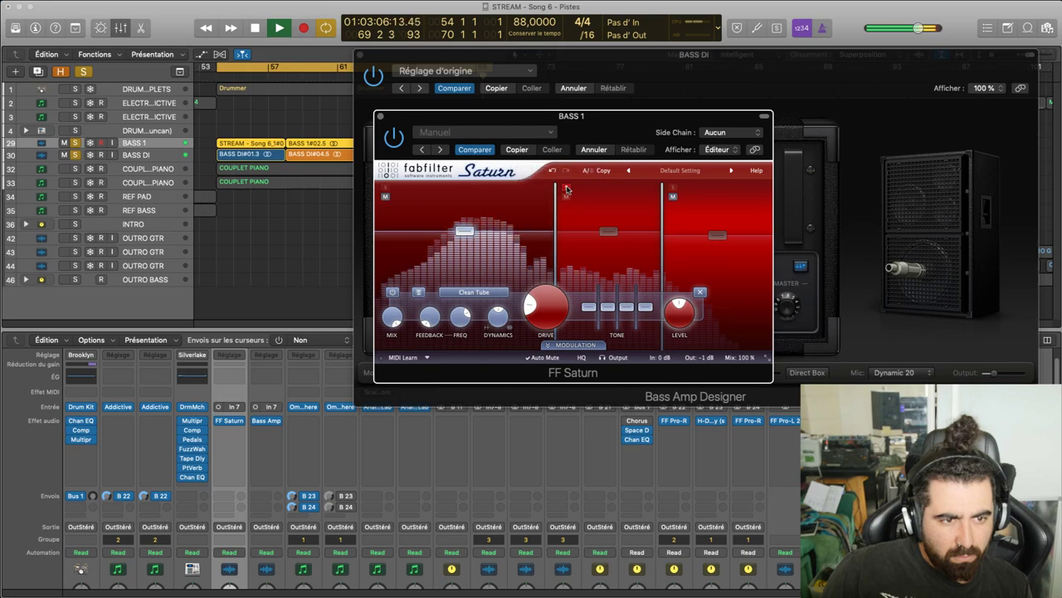
click(584, 220)
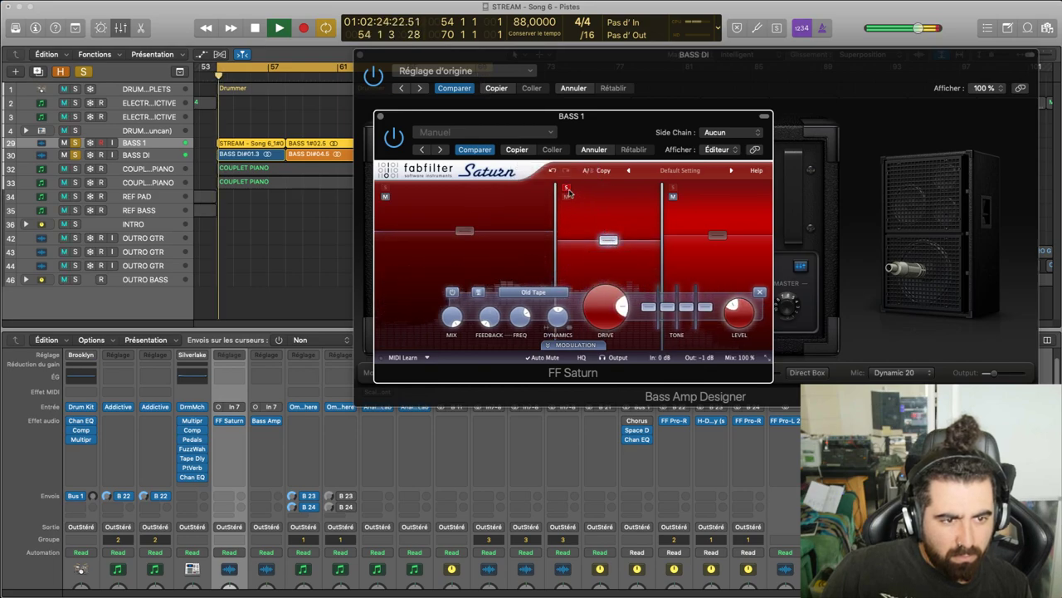
mouse_move(607, 240)
mouse_down()
mouse_move(607, 202)
mouse_move(608, 220)
mouse_up()
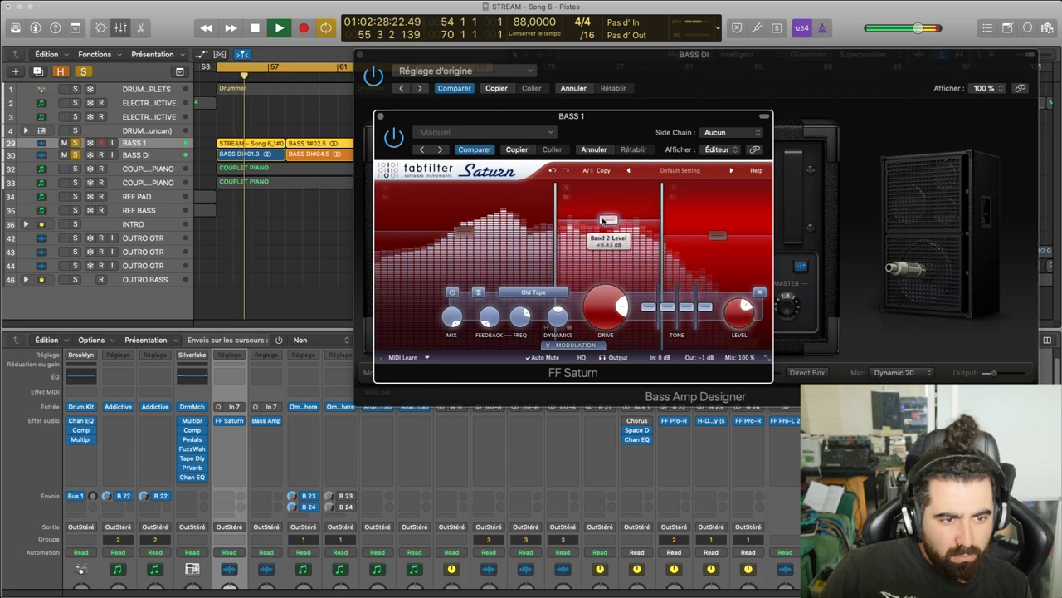
drag(603, 315, 603, 319)
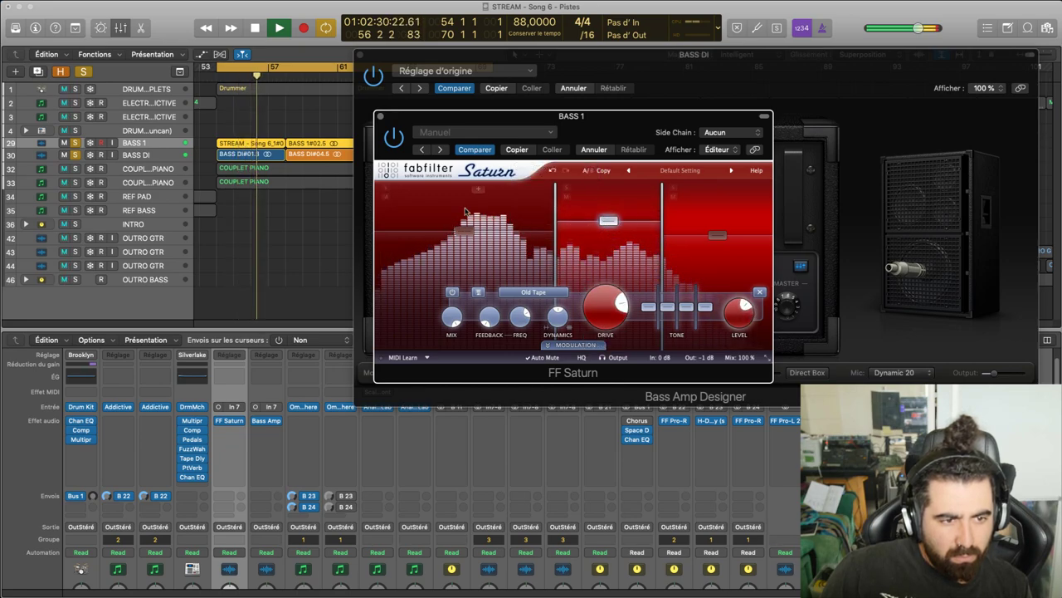
Mute the lowest and highest FF Saturn bands, set band 2's level to +5.91 dB, and stop playback
click(385, 196)
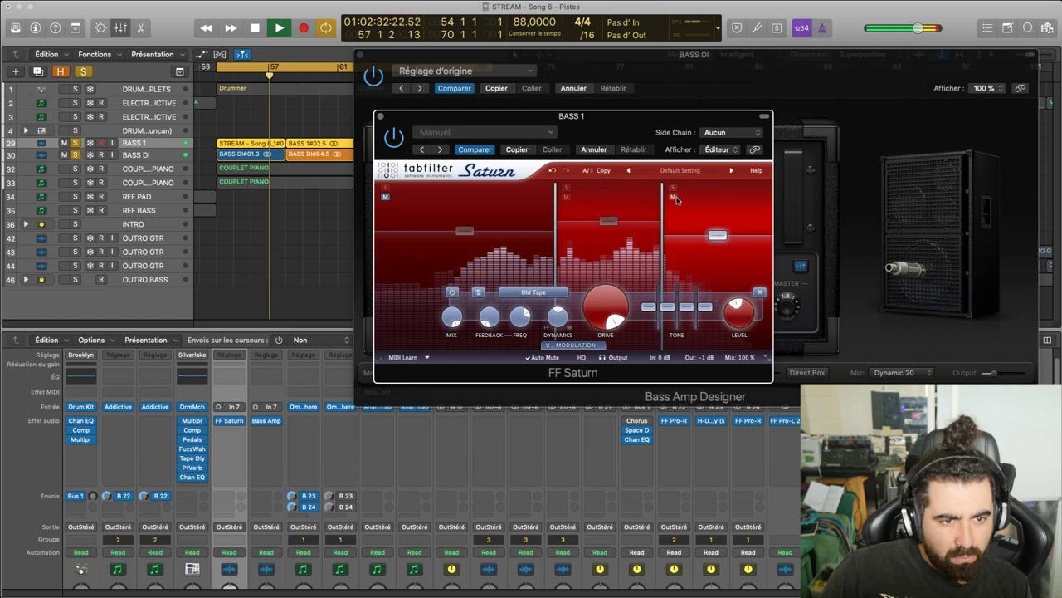
click(673, 196)
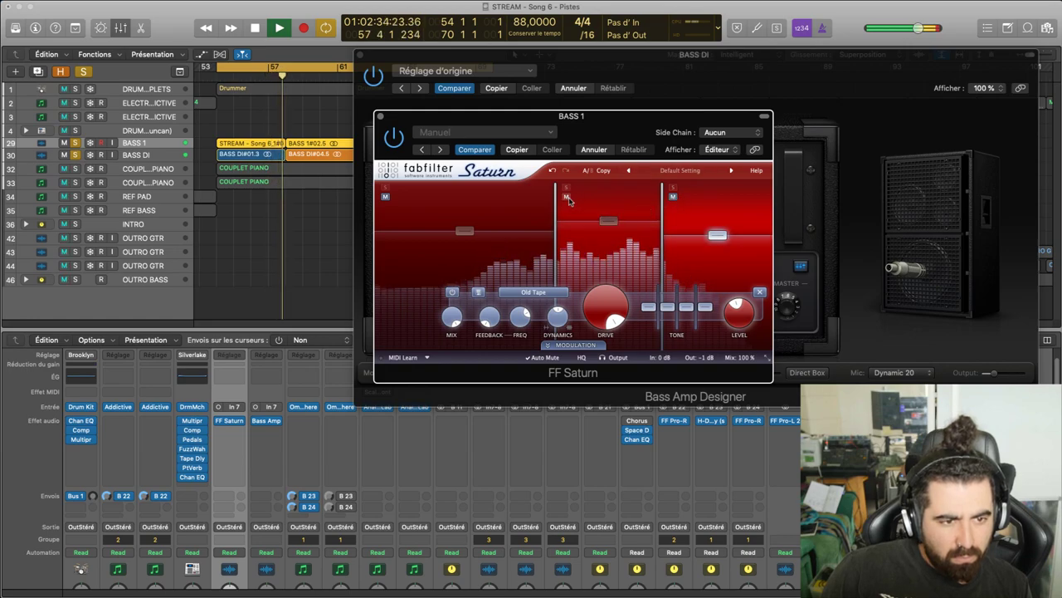
mouse_move(613, 307)
mouse_down()
mouse_move(616, 369)
mouse_move(607, 279)
mouse_move(605, 311)
mouse_up()
key(space)
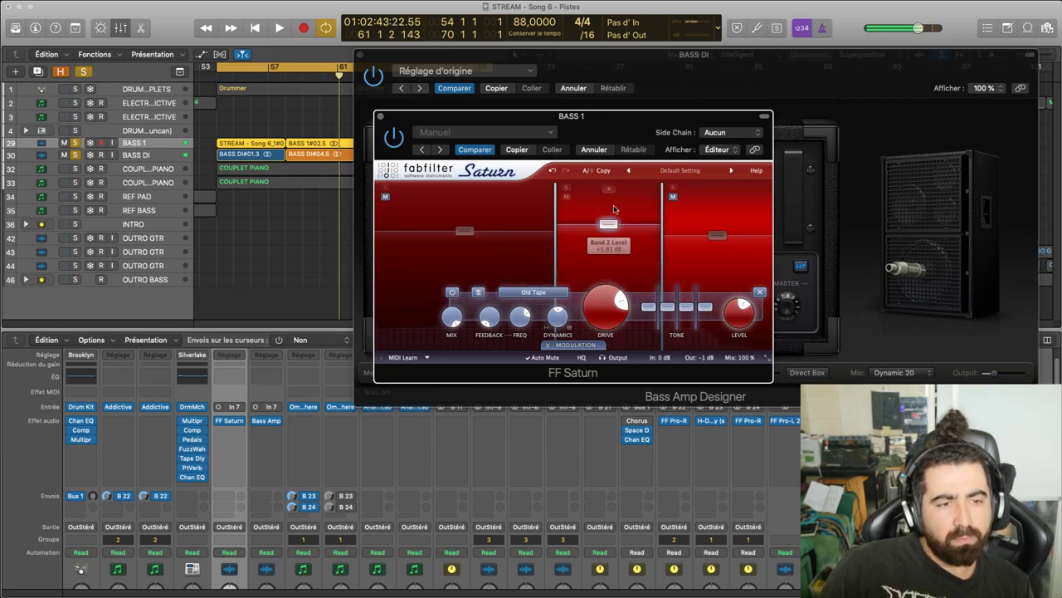
Restart playback with all FF Saturn bands unmuted, and set band 1's level to -18.06 dB and band 2's to +3.27 dB
key(space)
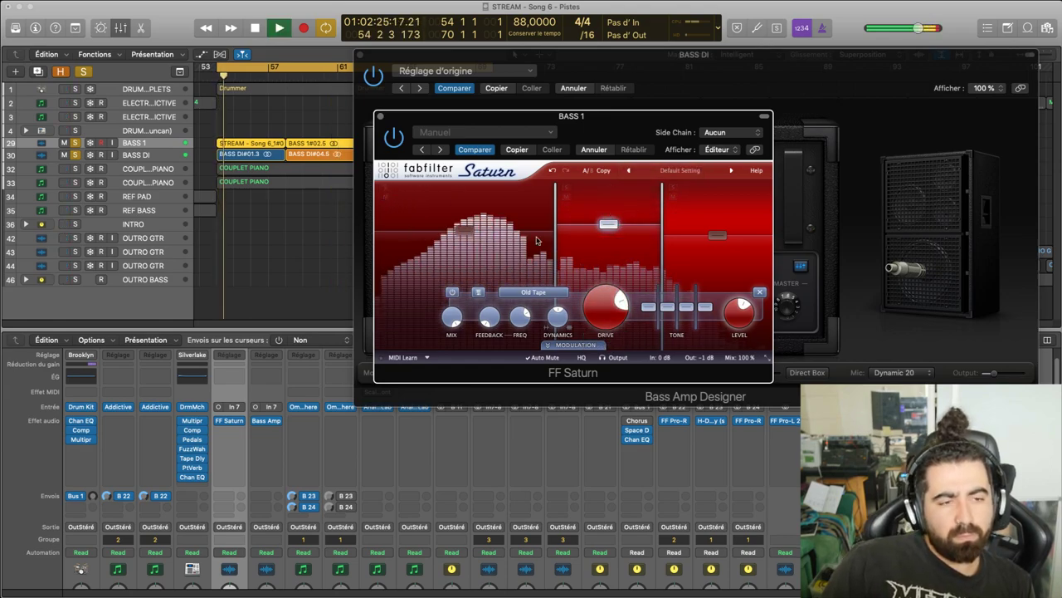
drag(609, 224, 607, 235)
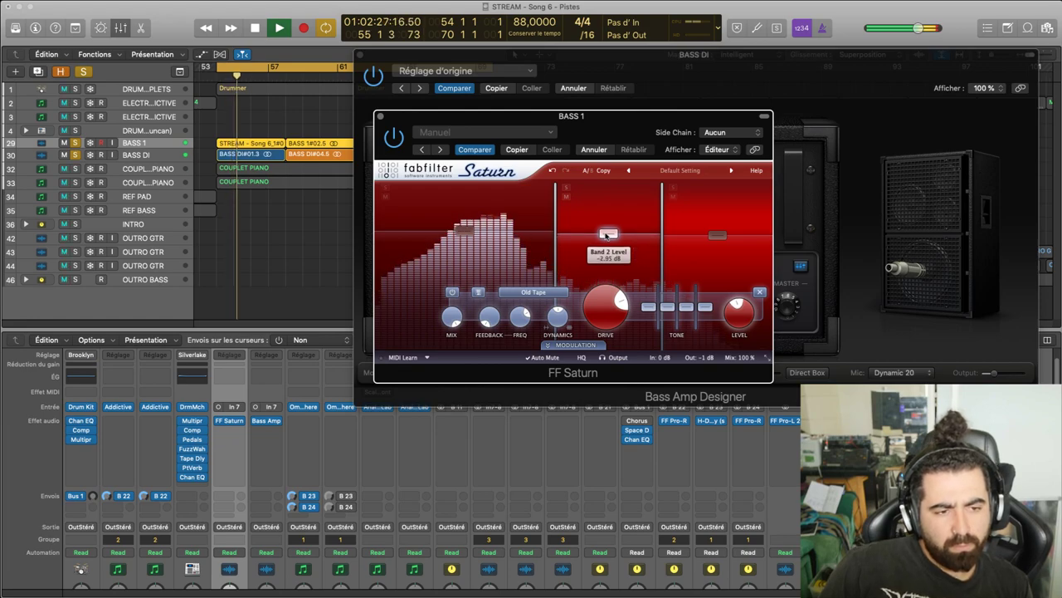
drag(465, 227, 467, 251)
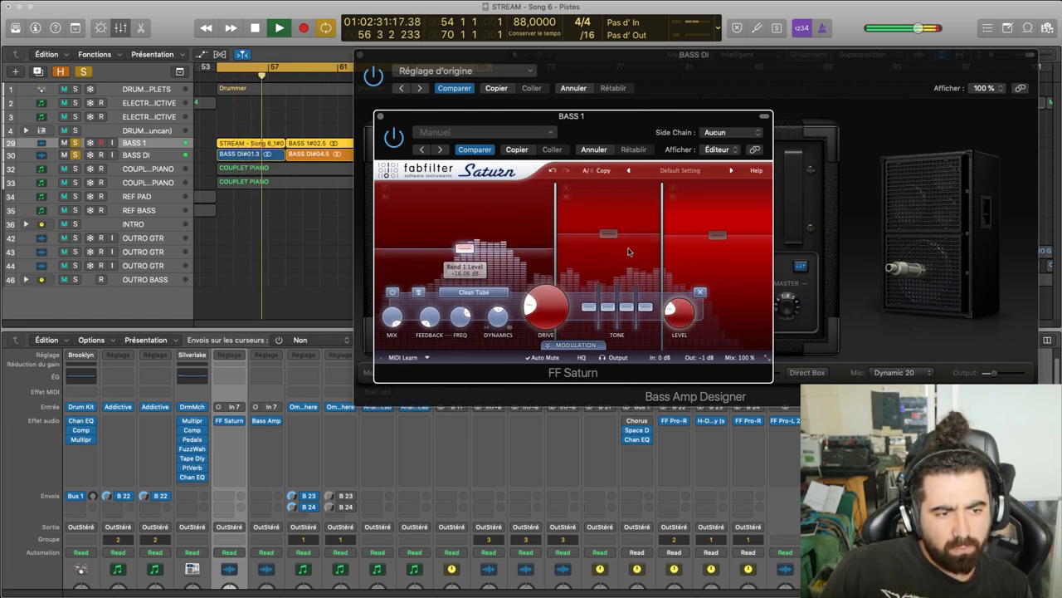
drag(608, 234, 611, 225)
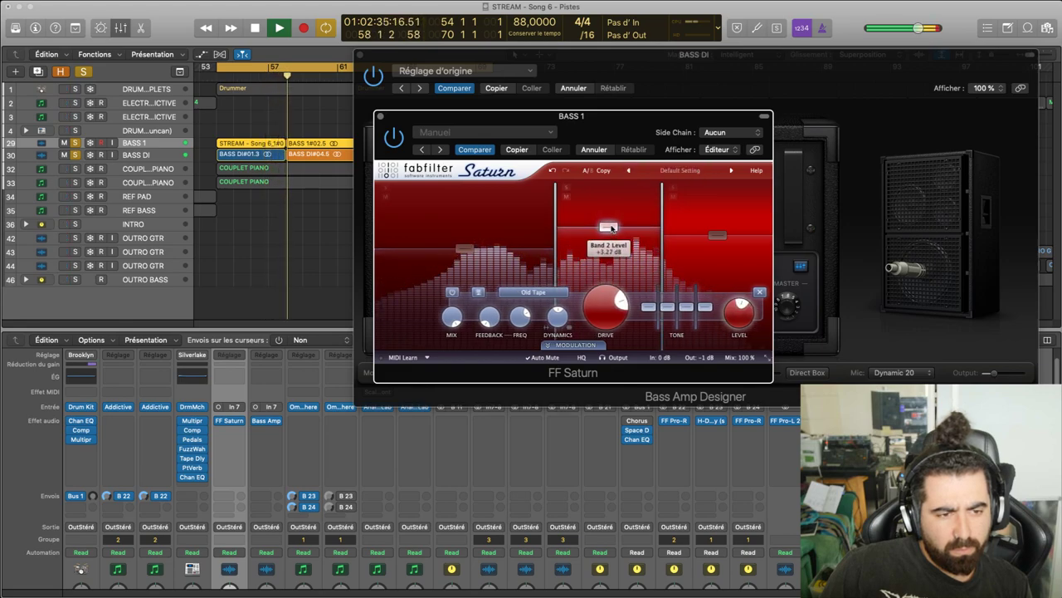
Raise the level of FF Saturn's lowest band back up and set its drive to about 53%
drag(465, 247, 469, 236)
drag(555, 307, 567, 162)
drag(776, 283, 603, 200)
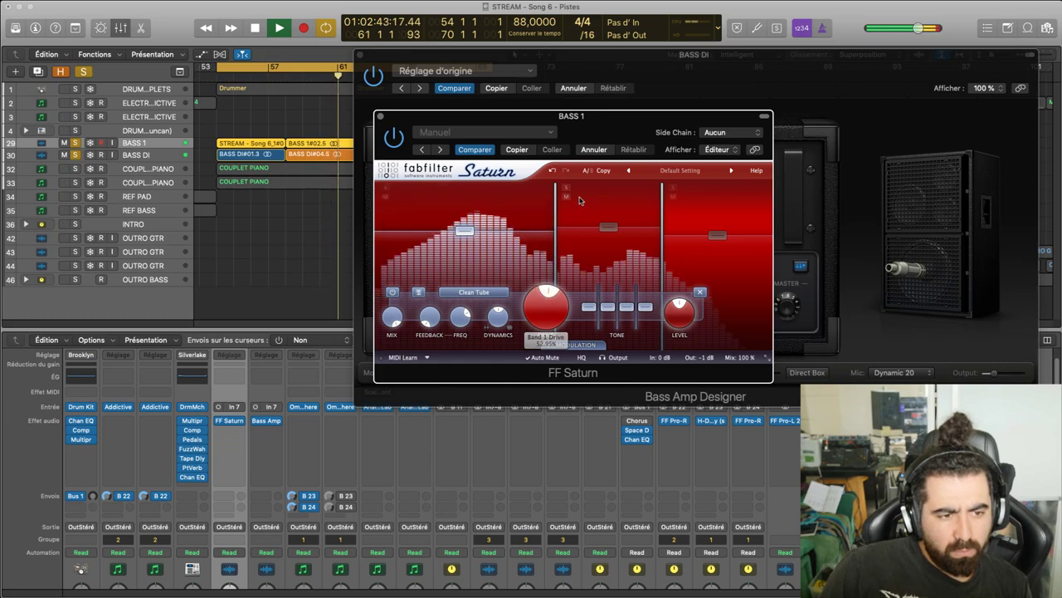
Compare FF Saturn's band 1 with its processing on and off, leave it bypassed, and close the plug-in on BASS 1
click(393, 293)
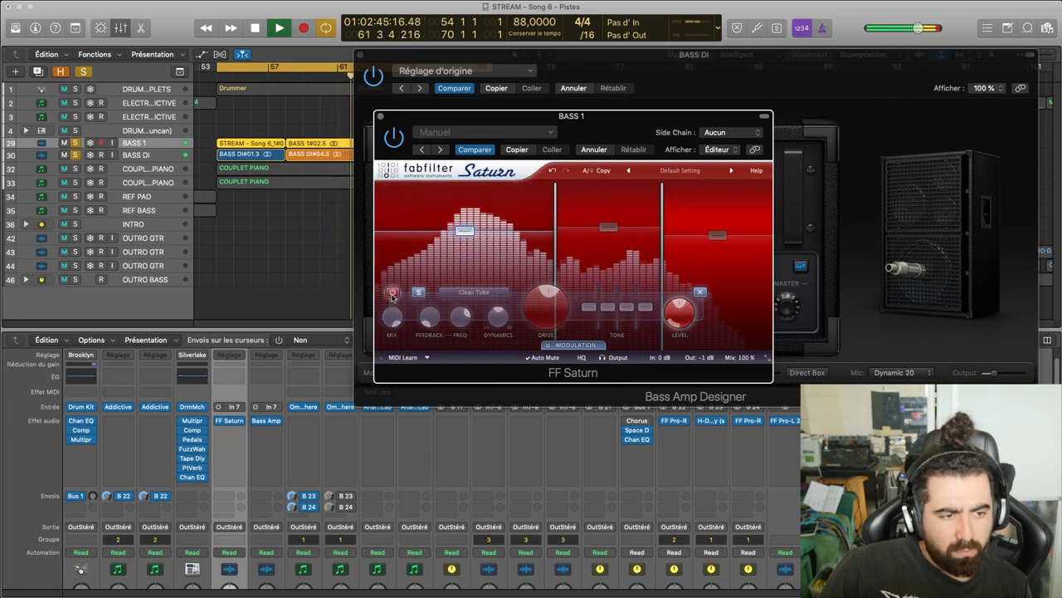
click(393, 293)
click(392, 293)
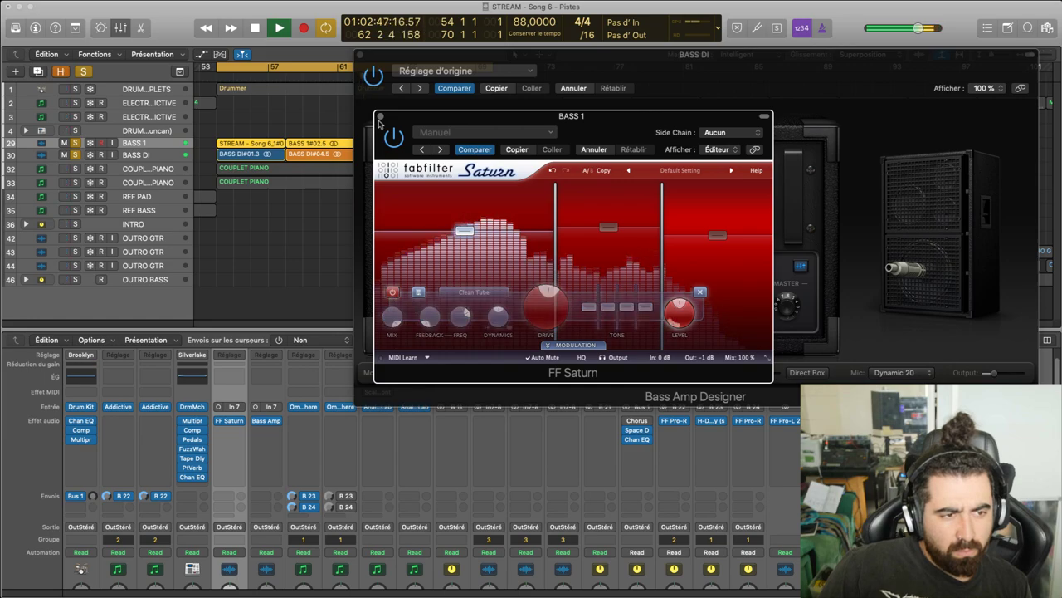
click(381, 116)
Solo the drums with the basses, lower BASS 1 to -12.2 dB, and compare with the bass solos off and on
scroll(239, 532, down, 5)
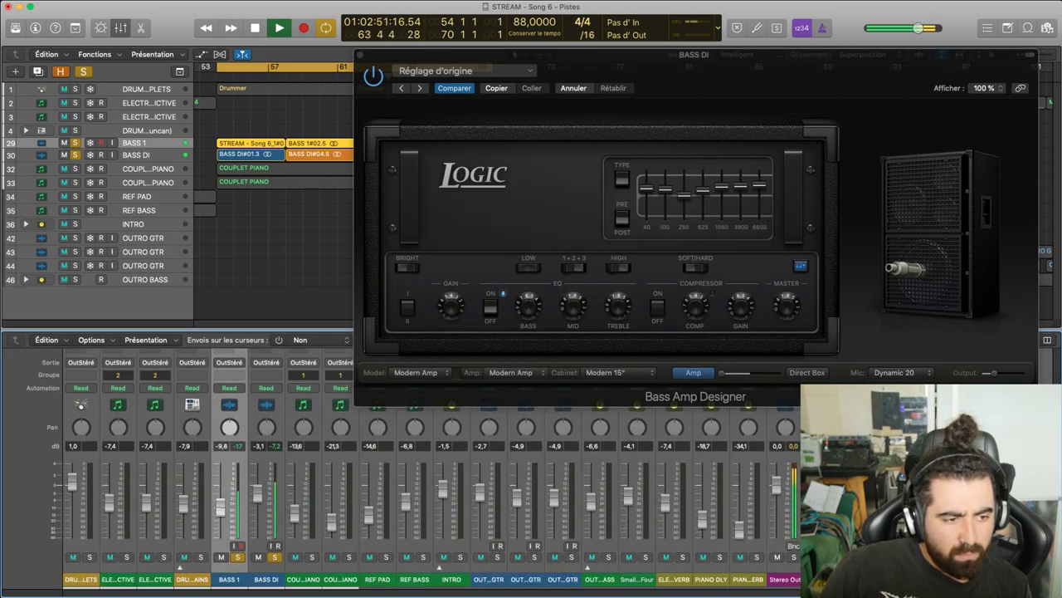
click(90, 557)
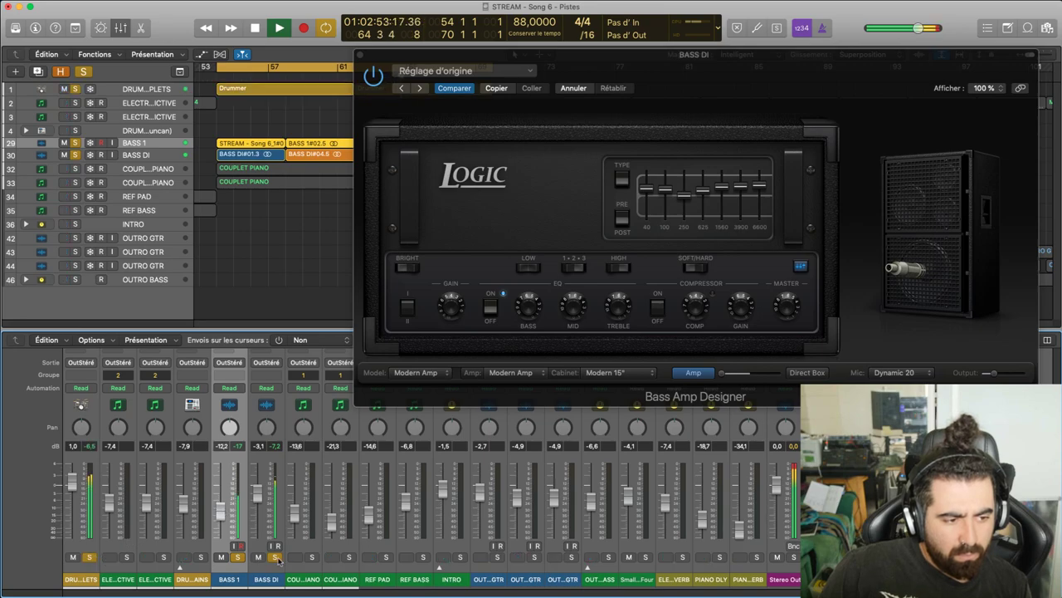
click(274, 557)
click(238, 557)
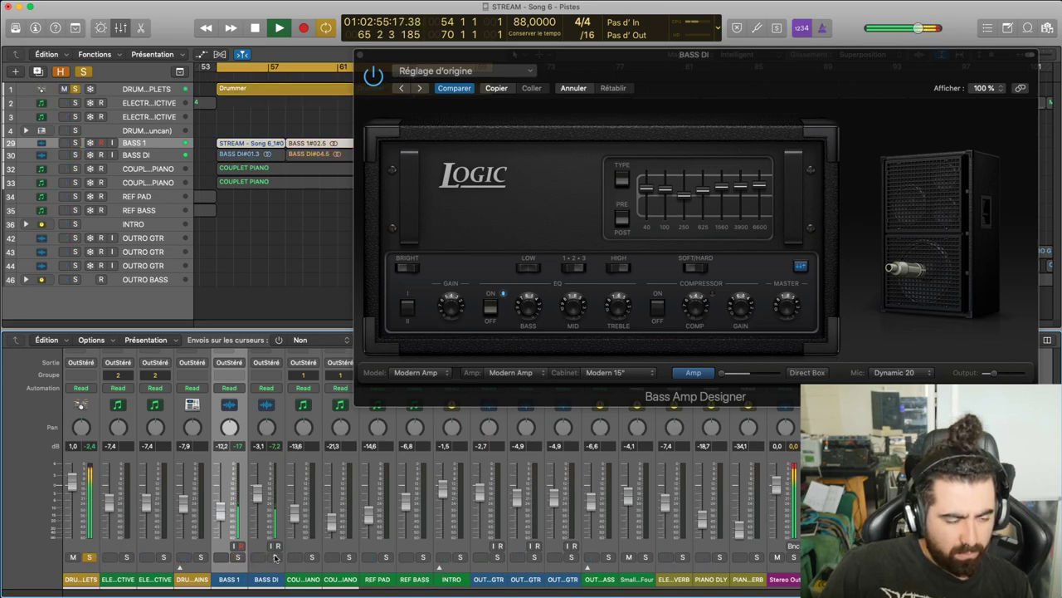
click(274, 557)
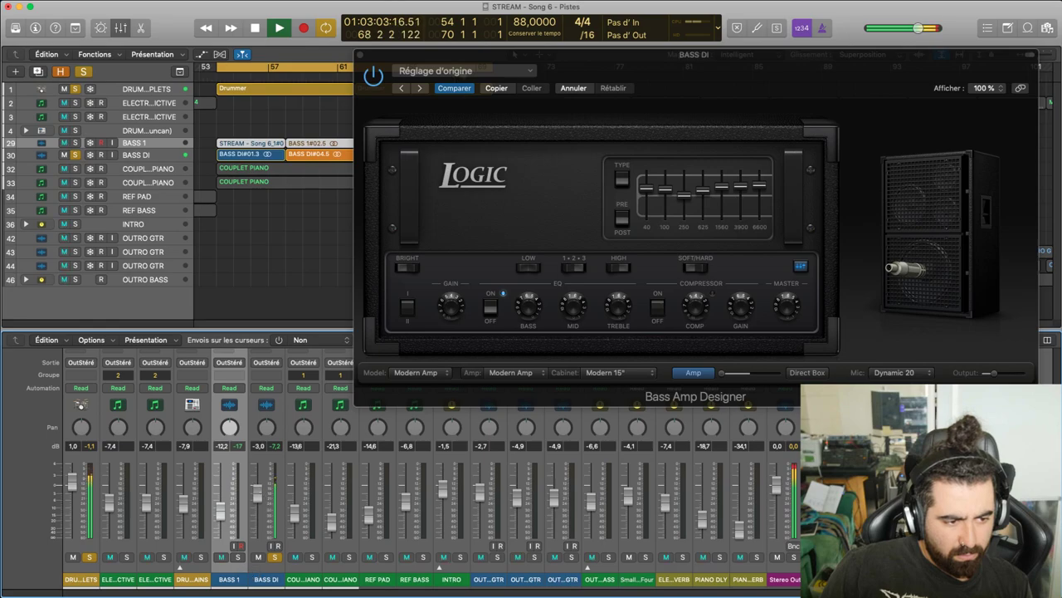
Close the Bass Amp Designer, restart playback from the cycle start, and clear the solos on the drums, BASS 1 and BASS DI
click(359, 53)
key(space)
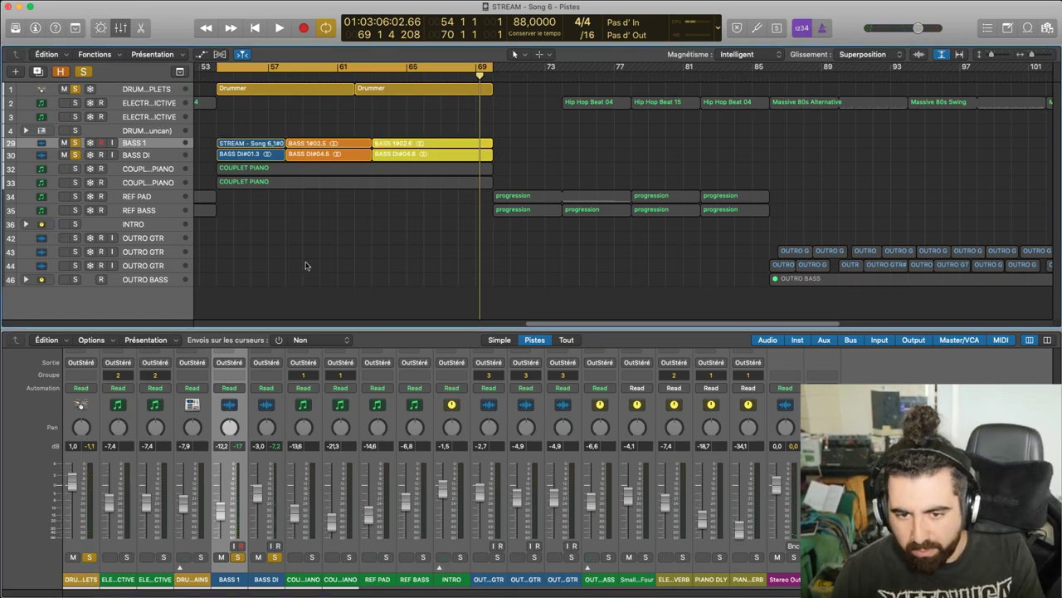
key(space)
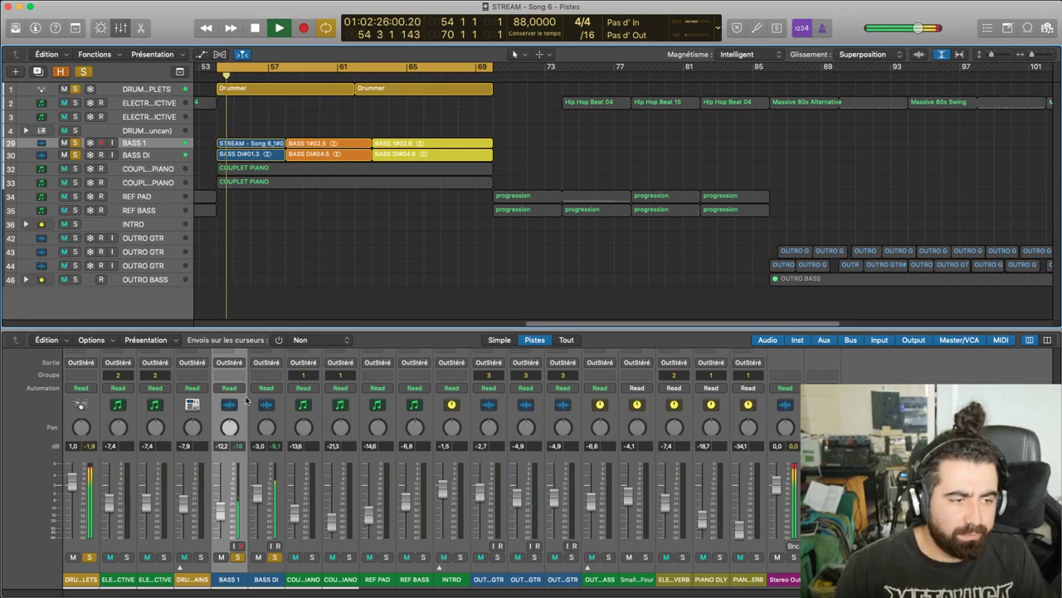
click(238, 557)
click(275, 557)
click(91, 557)
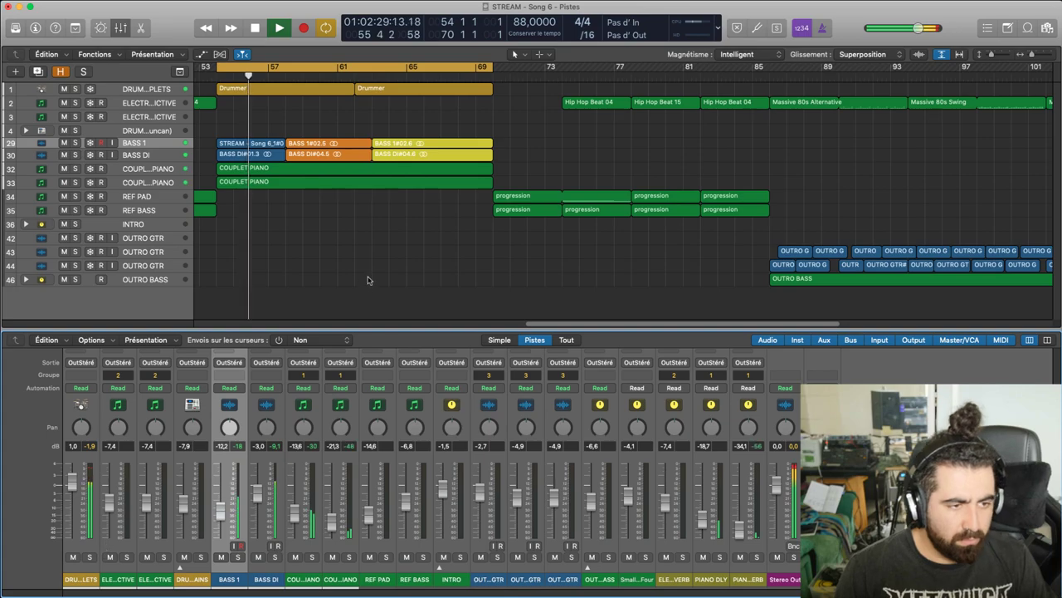
click(367, 280)
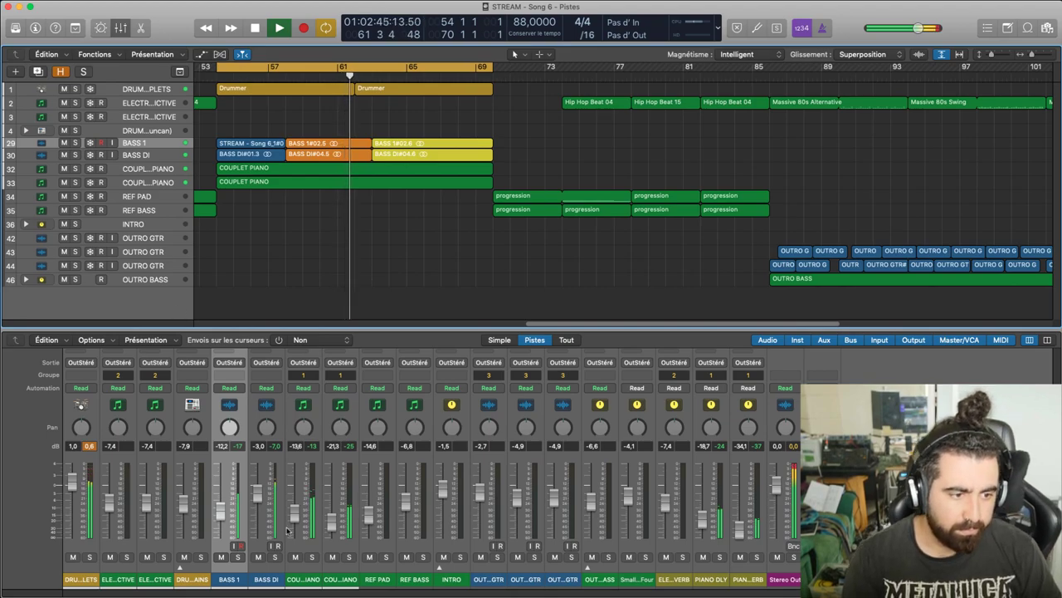
Compare the full mix with BASS 1 muted and unmuted, and set BASS DI to -1.1 dB and BASS 1 to -10.8 dB
click(221, 557)
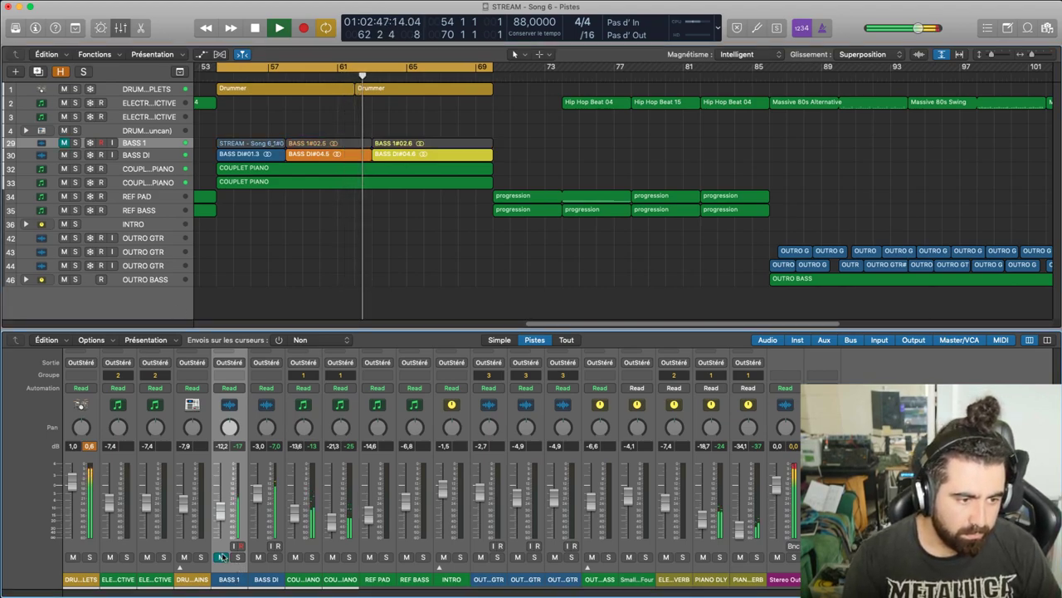
click(220, 557)
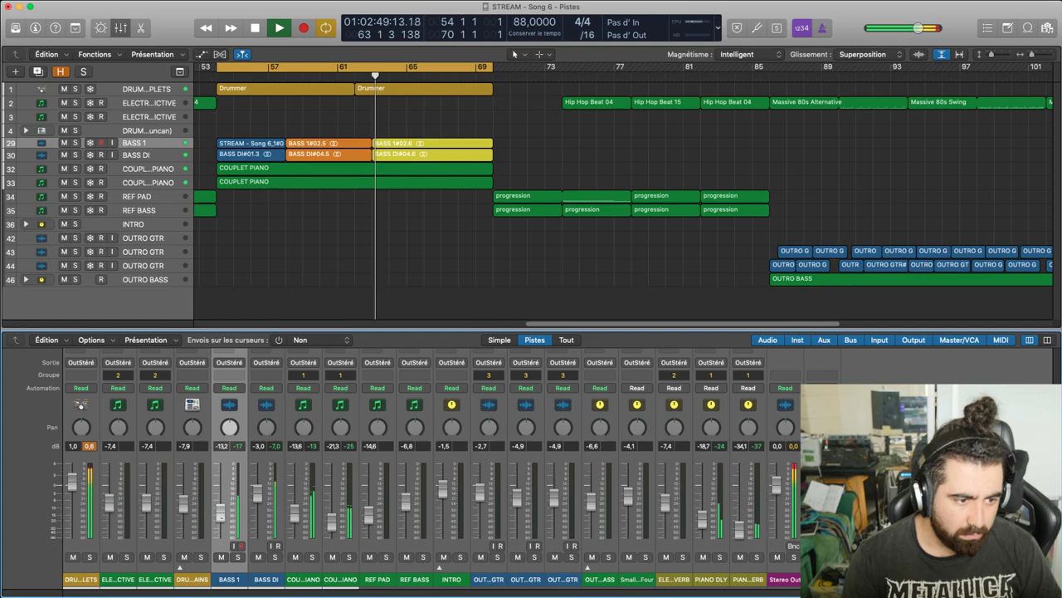
click(221, 557)
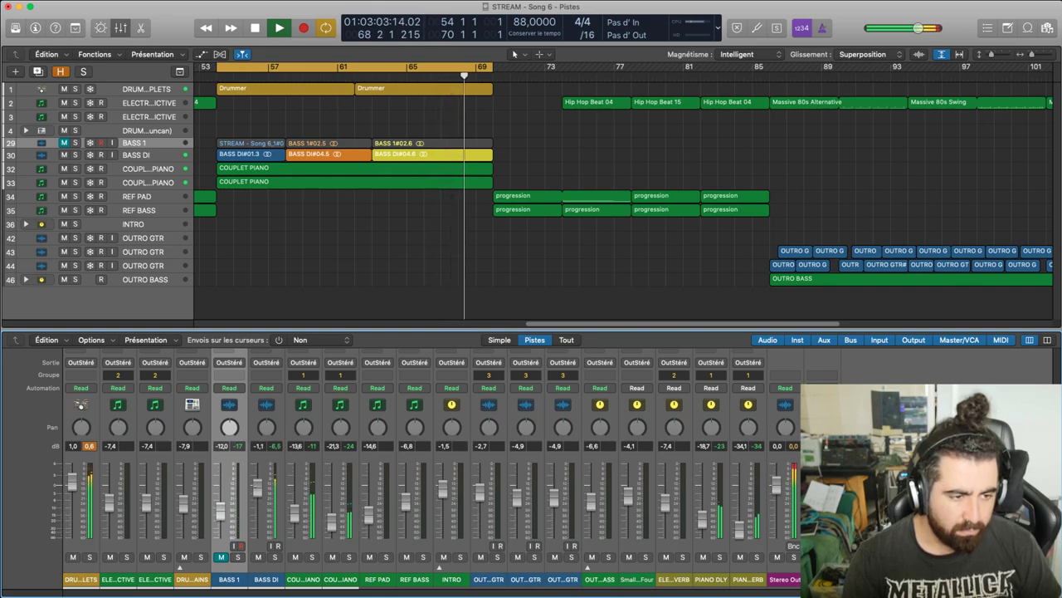
click(223, 557)
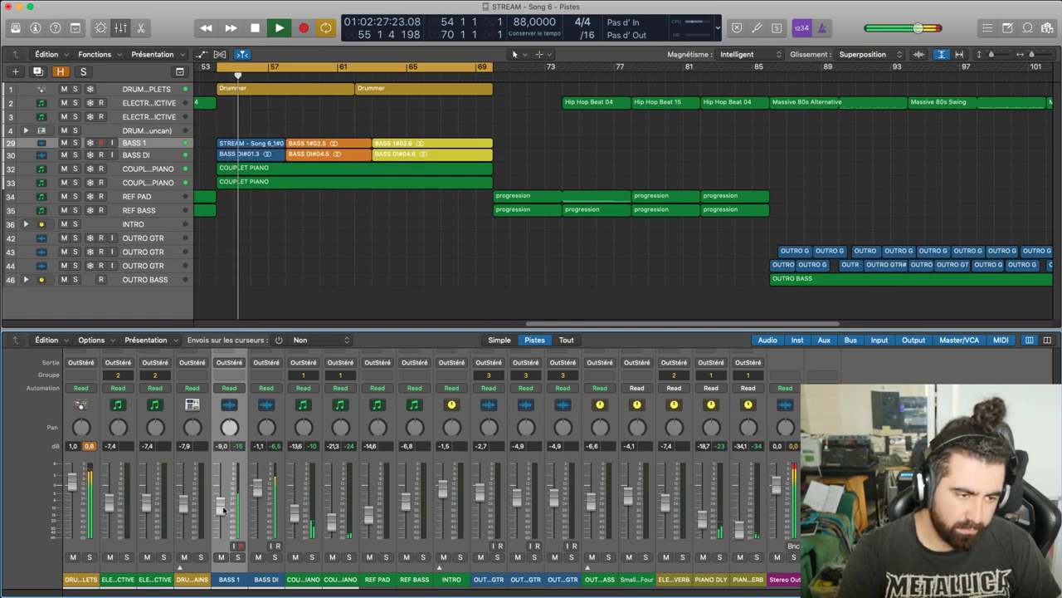
drag(223, 509, 221, 513)
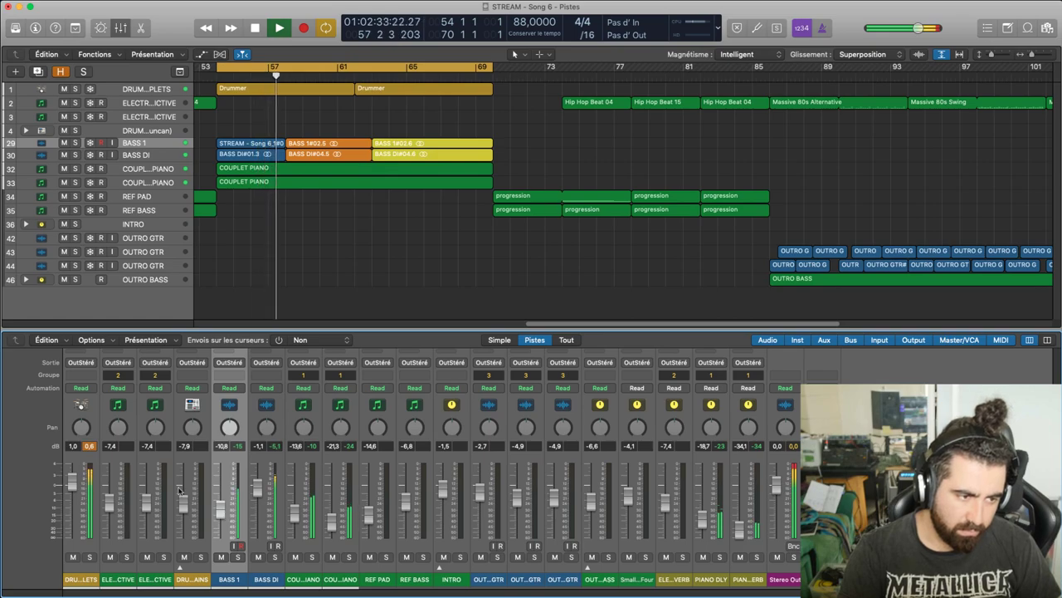
Solo the drums and both basses, and set BASS DI to -2.7 dB and BASS 1 to -11.2 dB against them
click(89, 557)
click(237, 557)
click(237, 557)
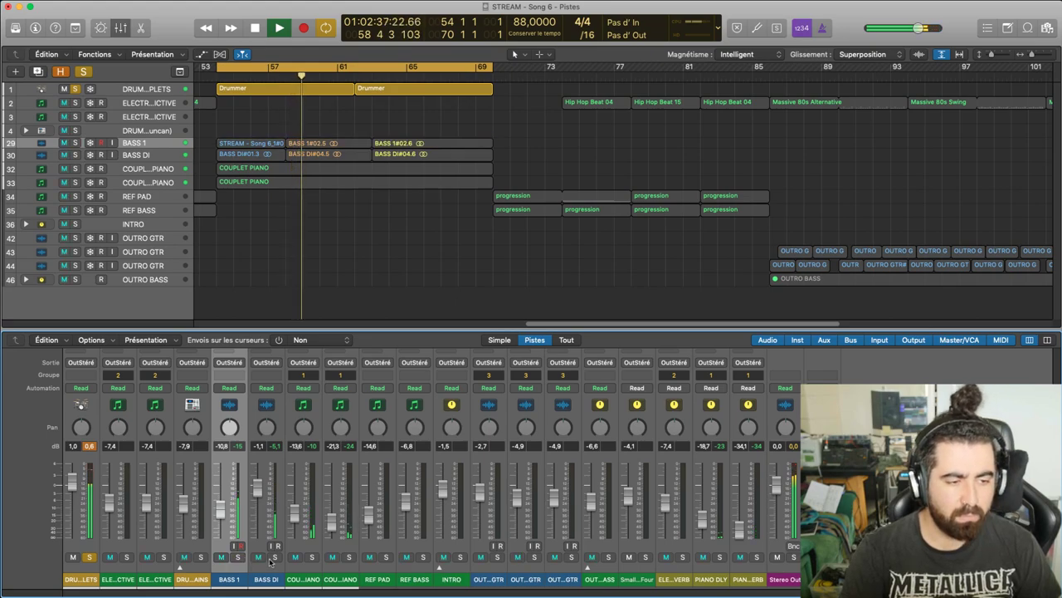
click(275, 557)
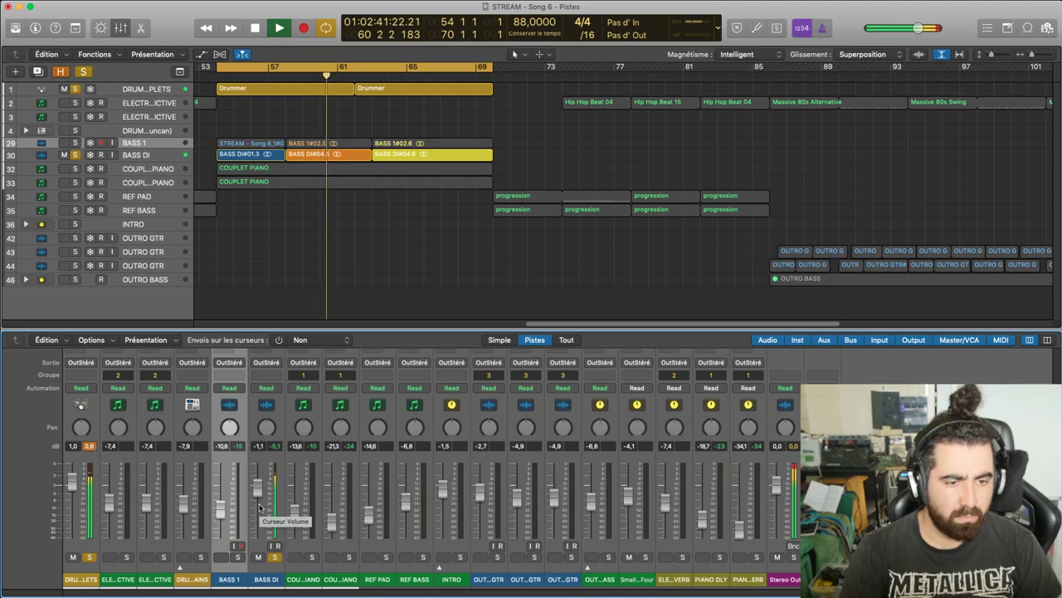
drag(258, 487, 258, 493)
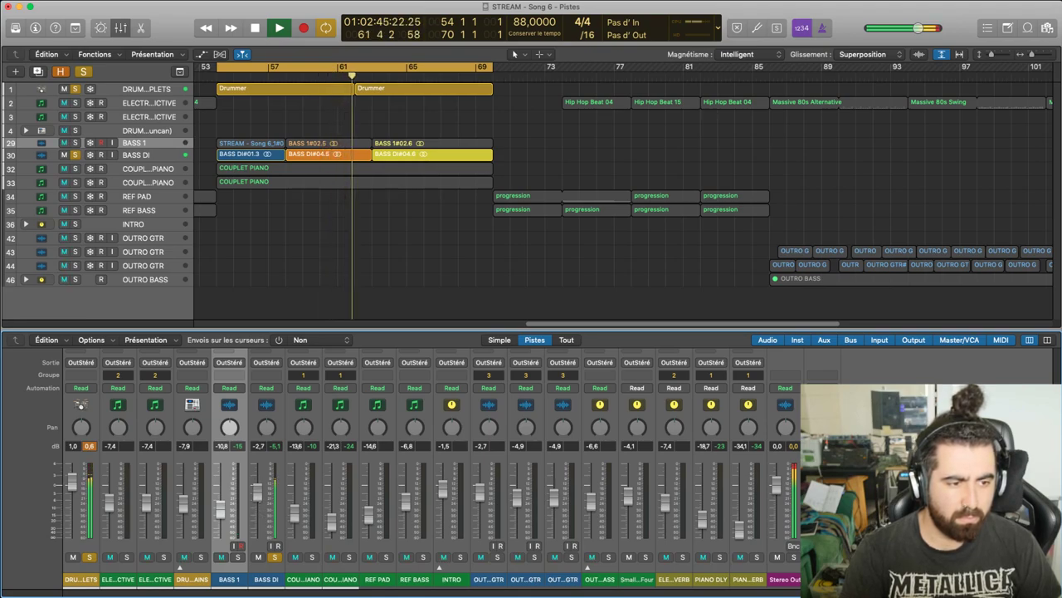
click(238, 557)
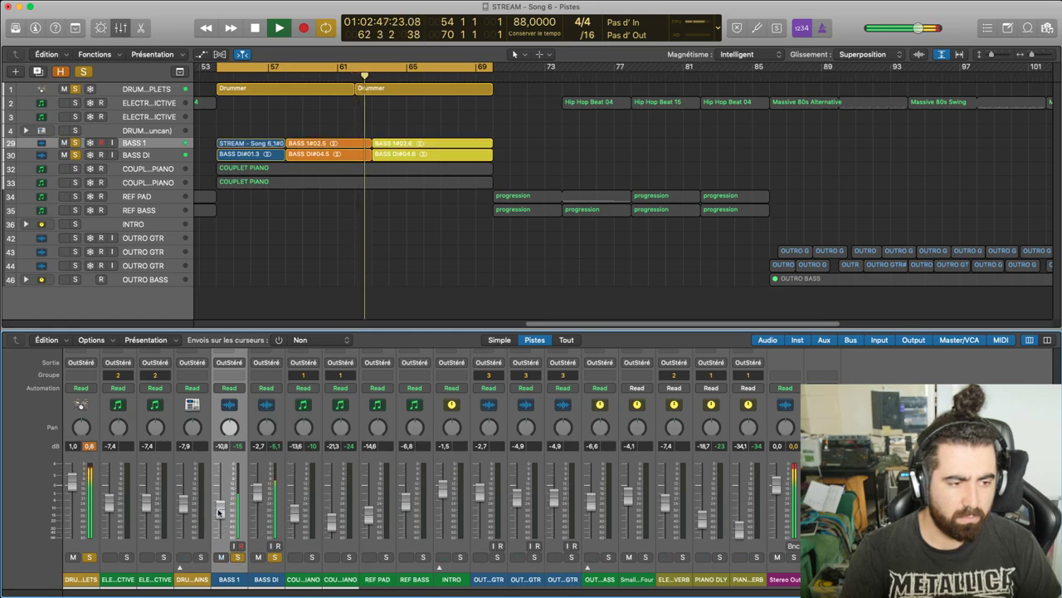
drag(220, 513, 220, 513)
Assign the BASS 1 and BASS DI channels together to group 4 and close the groups window
drag(265, 577, 230, 576)
click(228, 375)
click(238, 433)
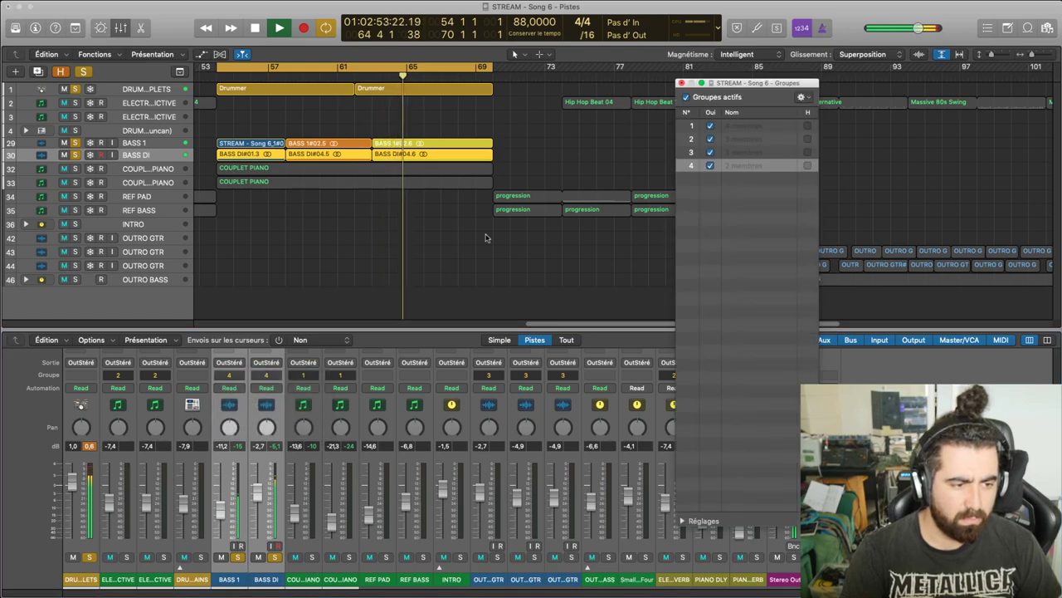
click(681, 83)
Lower the grouped bass faders to -11.4 dB on BASS 1 and -2.9 dB on BASS DI, and clear all solos
drag(259, 496, 259, 500)
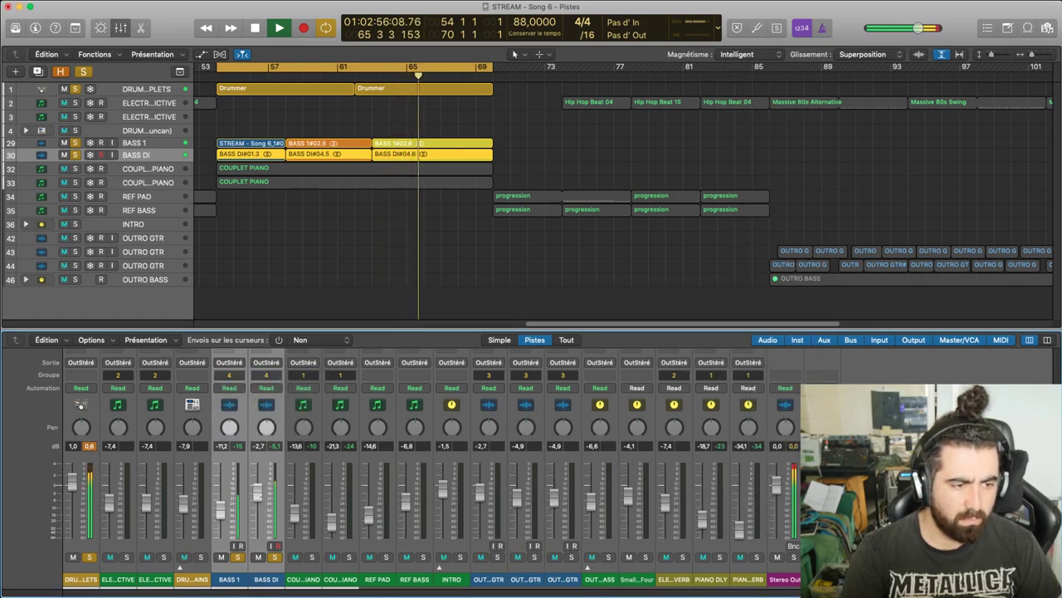
click(91, 557)
click(239, 557)
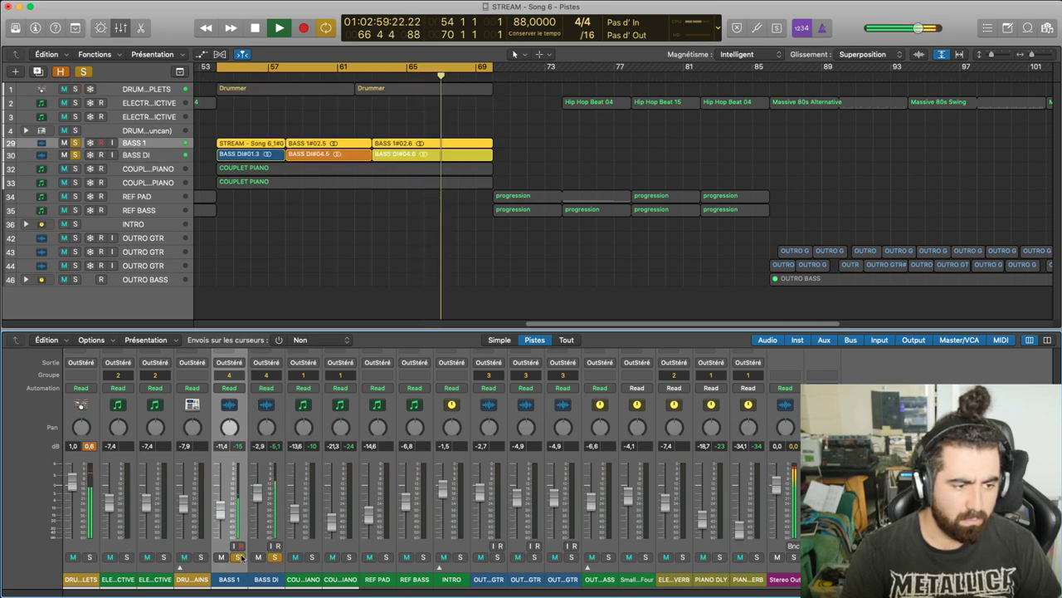
click(274, 557)
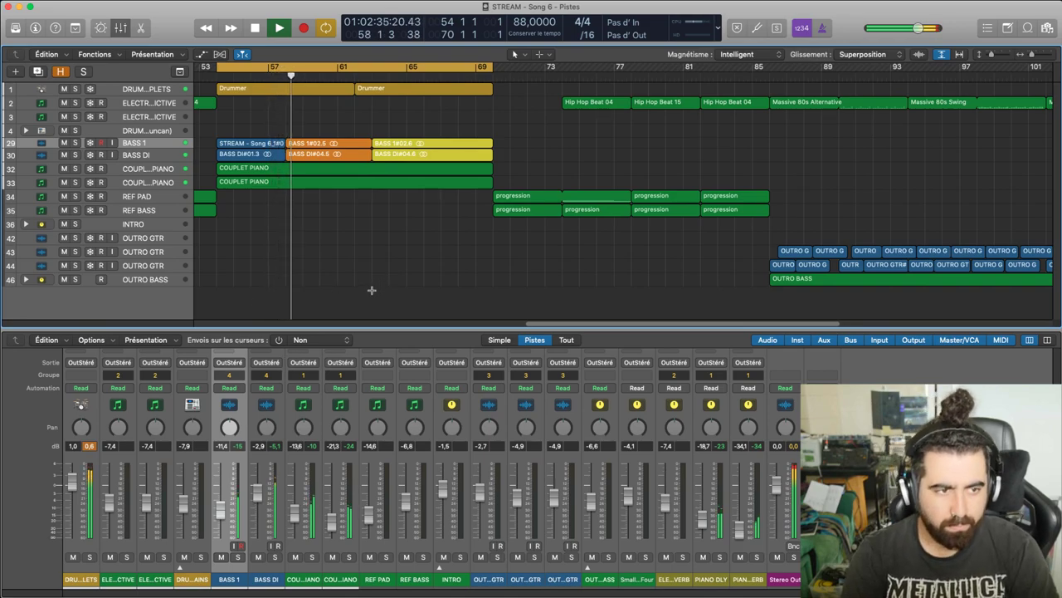
Stop playback, set the cycle range to the section from bar 38 to 54, and play it
key(space)
drag(579, 324, 390, 290)
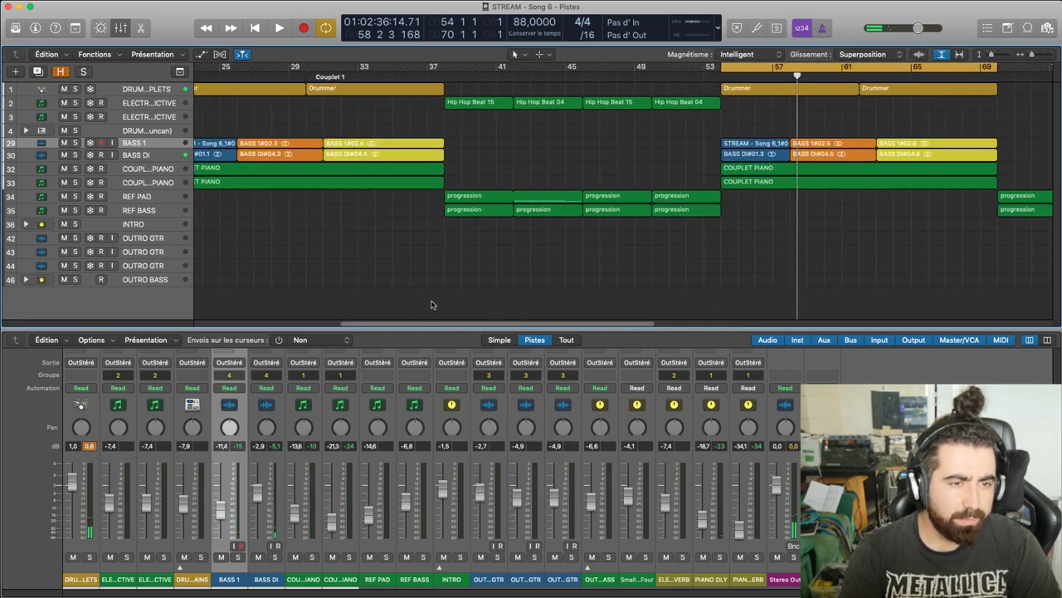
drag(449, 323, 633, 122)
drag(678, 78, 390, 145)
key(space)
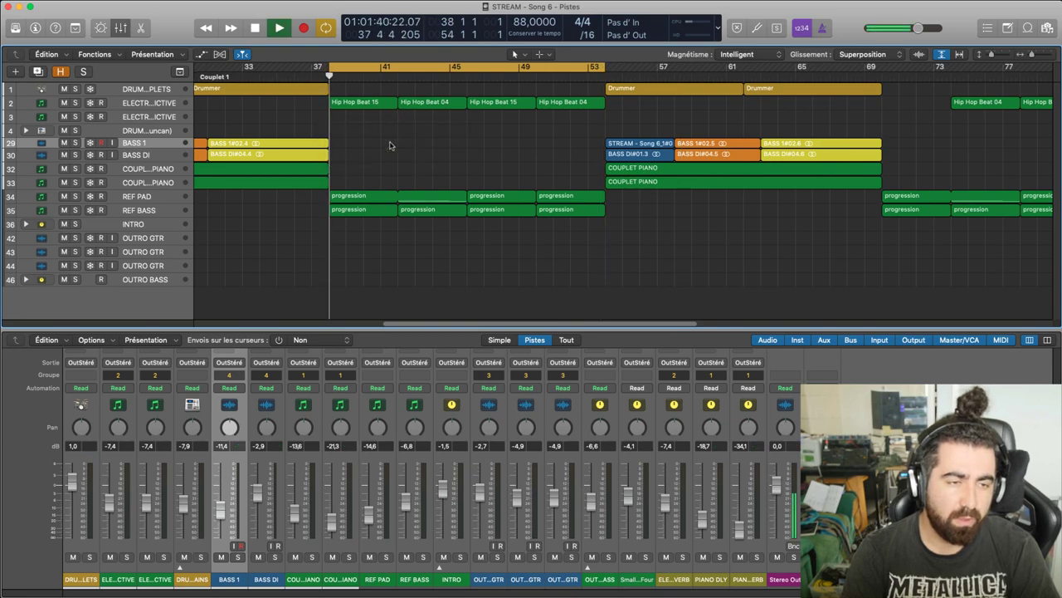
Mute the REF PAD track, leave it unsoloed, and stop playback
click(76, 197)
click(65, 197)
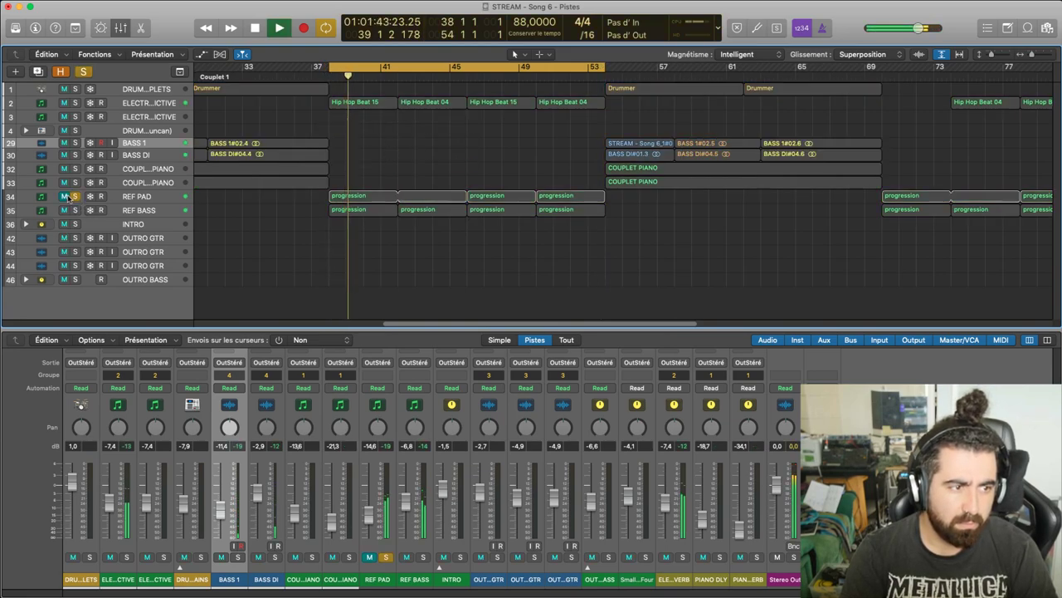
click(76, 197)
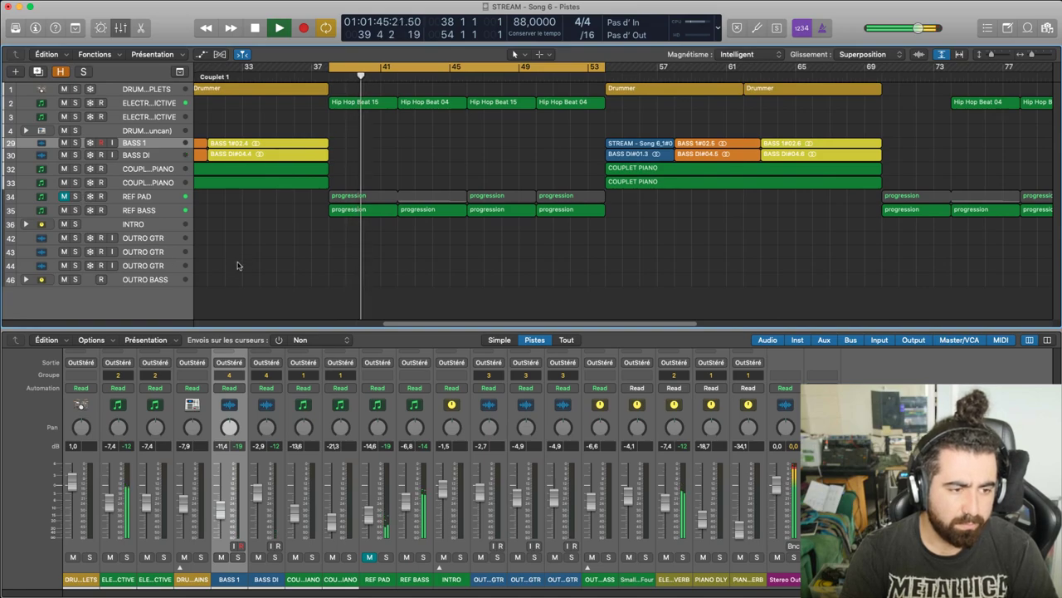
key(space)
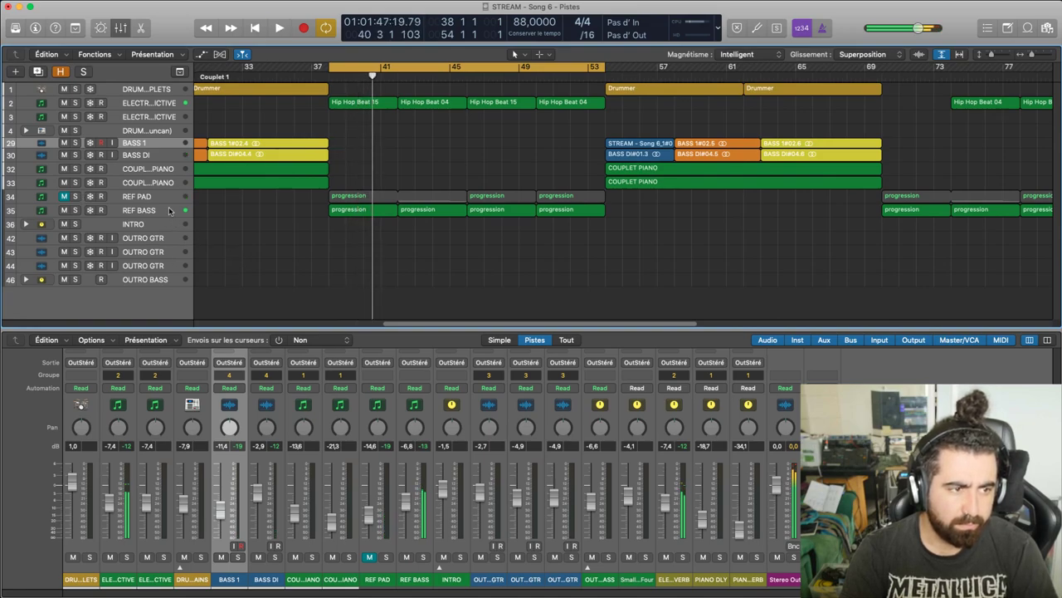
Expand the OUTRO BASS stack and copy the four REF BASS progression regions at bar 38 onto the first END BASS track
click(27, 279)
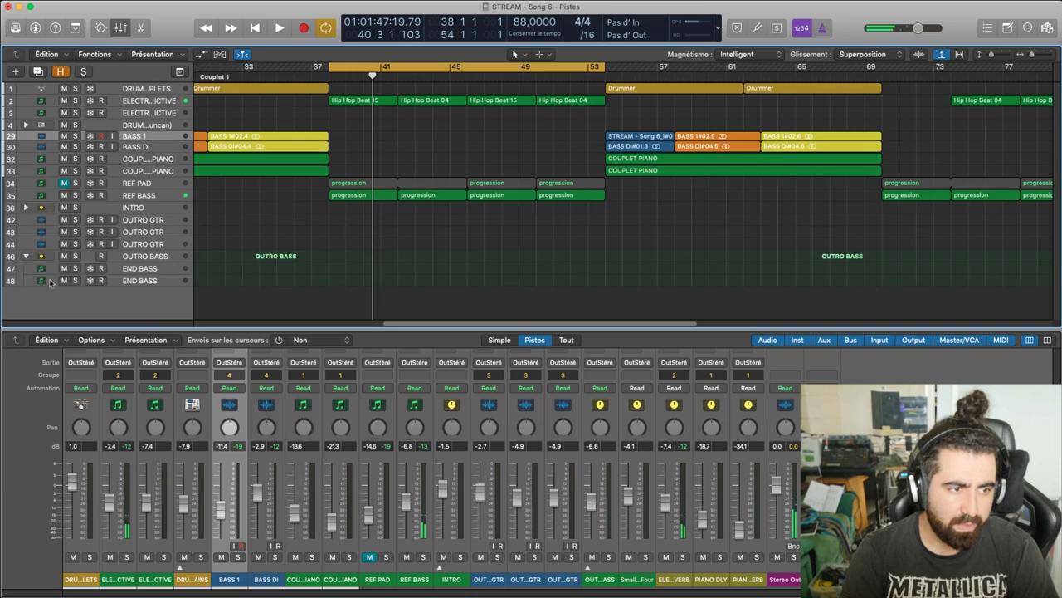
click(349, 196)
drag(328, 208, 540, 199)
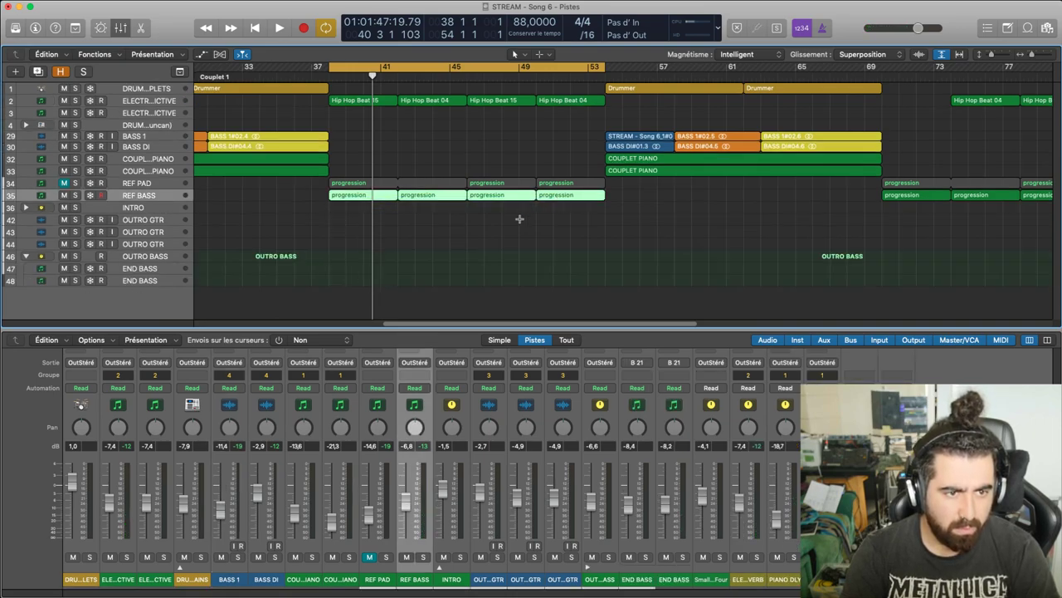
key(space)
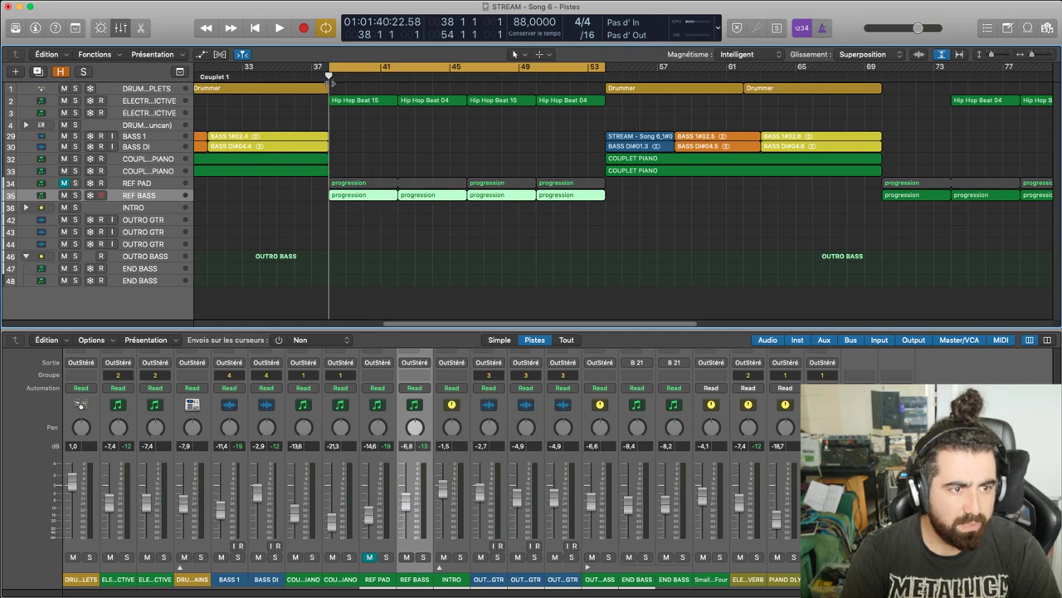
key(super+v)
drag(343, 204, 344, 278)
Play the section with the first END BASS track soloed to audition the copied progression, and stop playback
key(space)
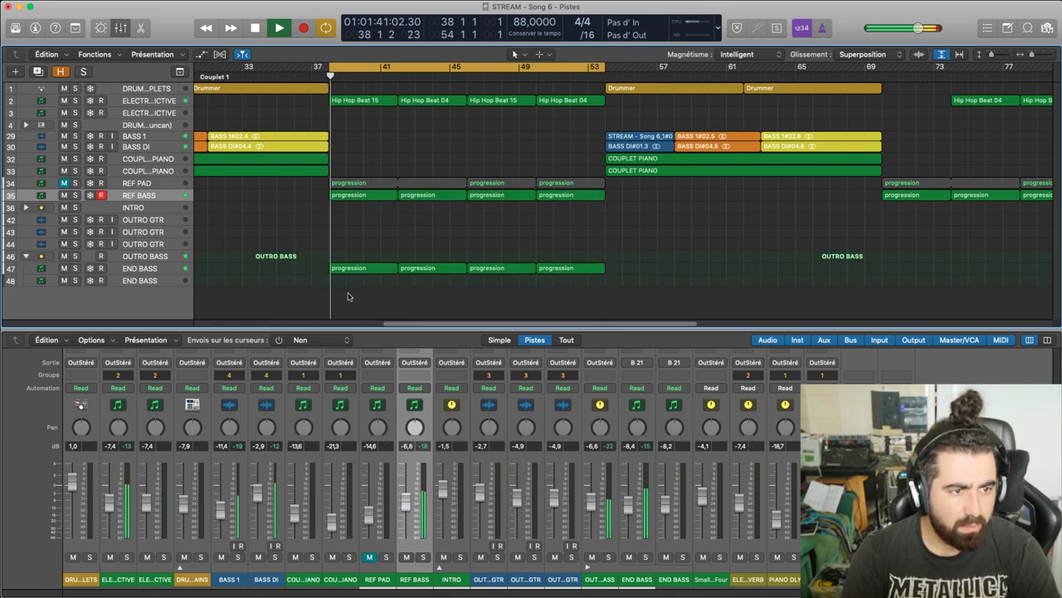
click(75, 268)
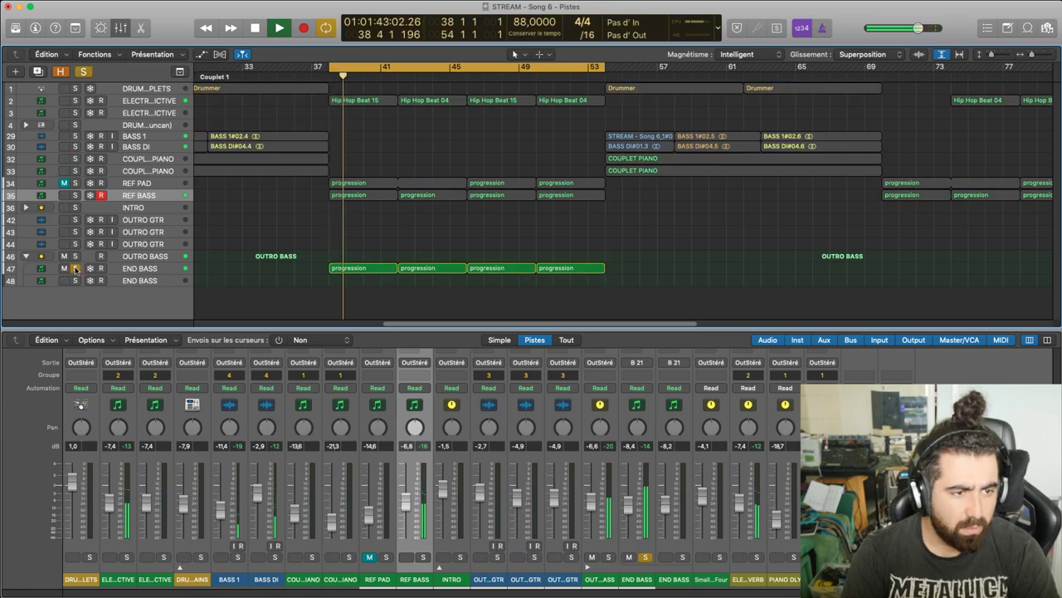
key(space)
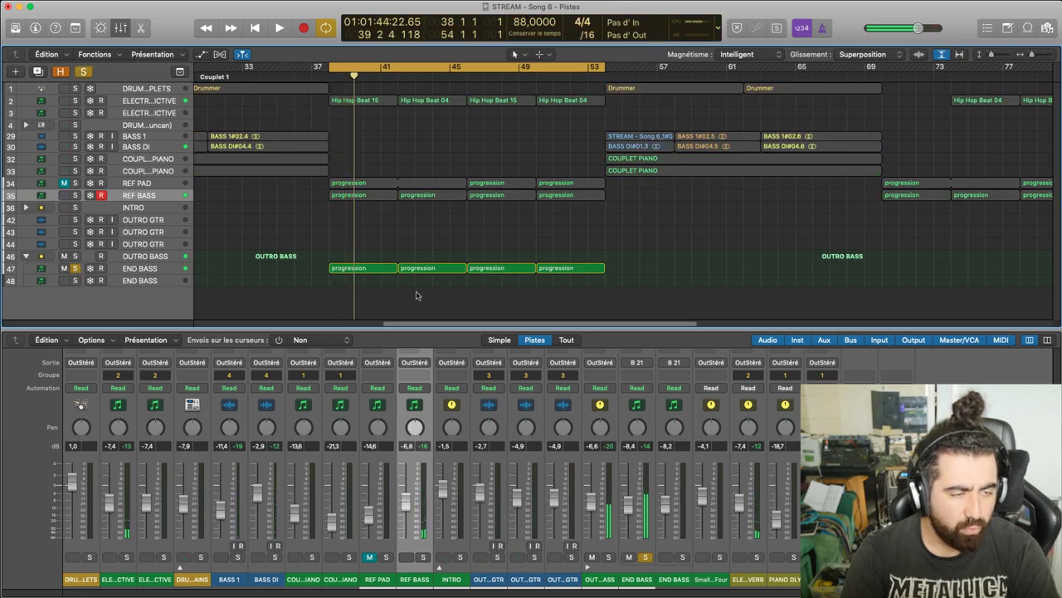
Join the four progression regions on END BASS into one region and open it in the piano roll
drag(426, 274, 567, 261)
key(super+j)
click(452, 285)
click(426, 270)
double_click(428, 271)
Transpose all notes of the joined END BASS progression up one octave and play the result soloed
mouse_move(447, 420)
mouse_down()
mouse_move(530, 462)
mouse_move(482, 454)
mouse_move(483, 404)
mouse_up()
key(super+a)
key(space)
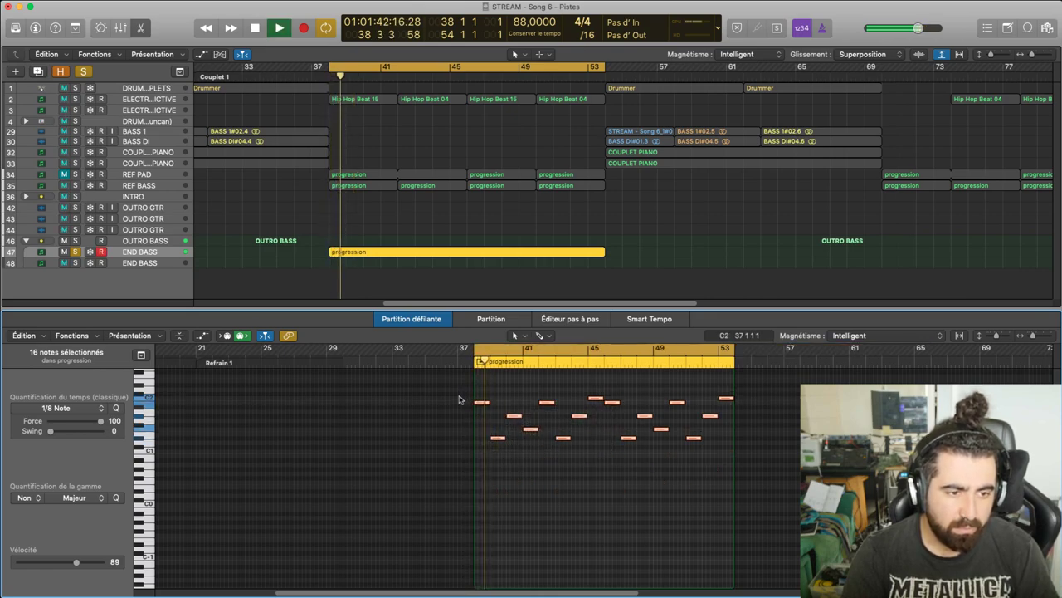
click(412, 275)
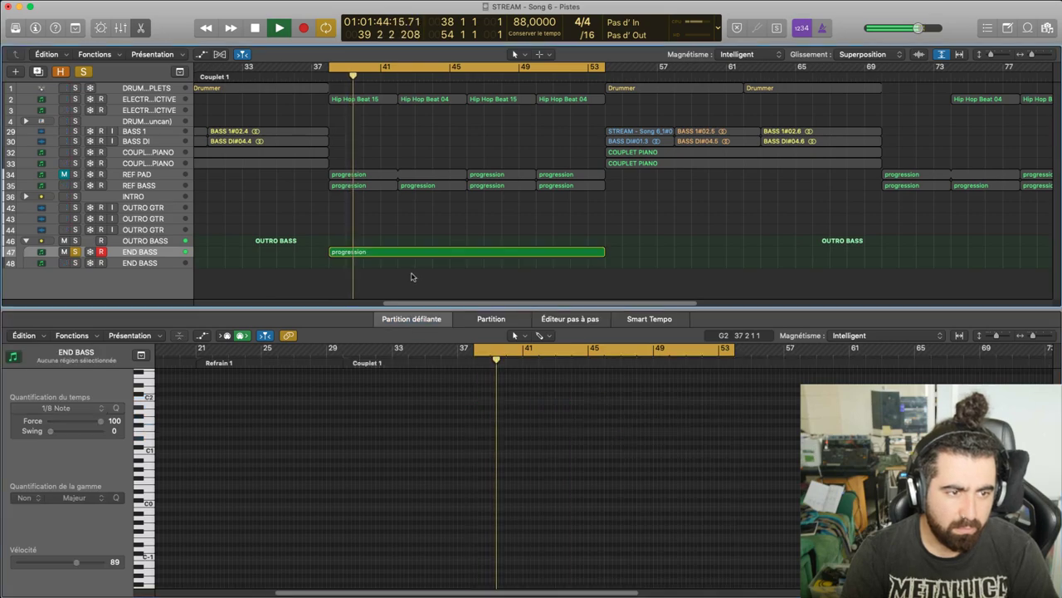
key(space)
Move the progression region to the second END BASS track and audition it with that track soloed
drag(408, 253, 407, 266)
key(space)
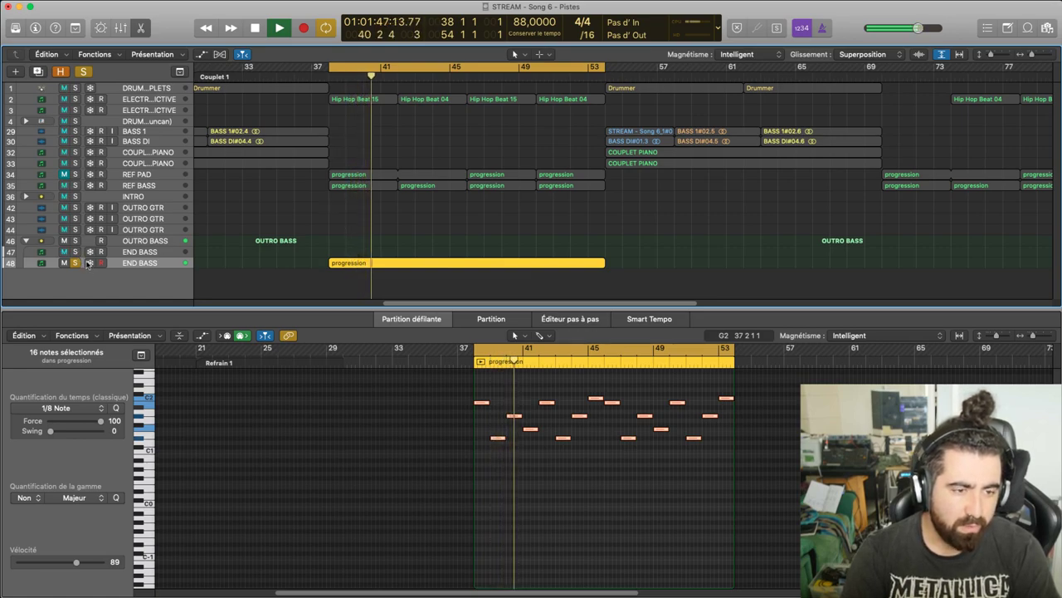
click(75, 252)
key(space)
key(space)
Return the progression region to the first END BASS track and play it briefly
drag(398, 266, 398, 254)
key(space)
key(space)
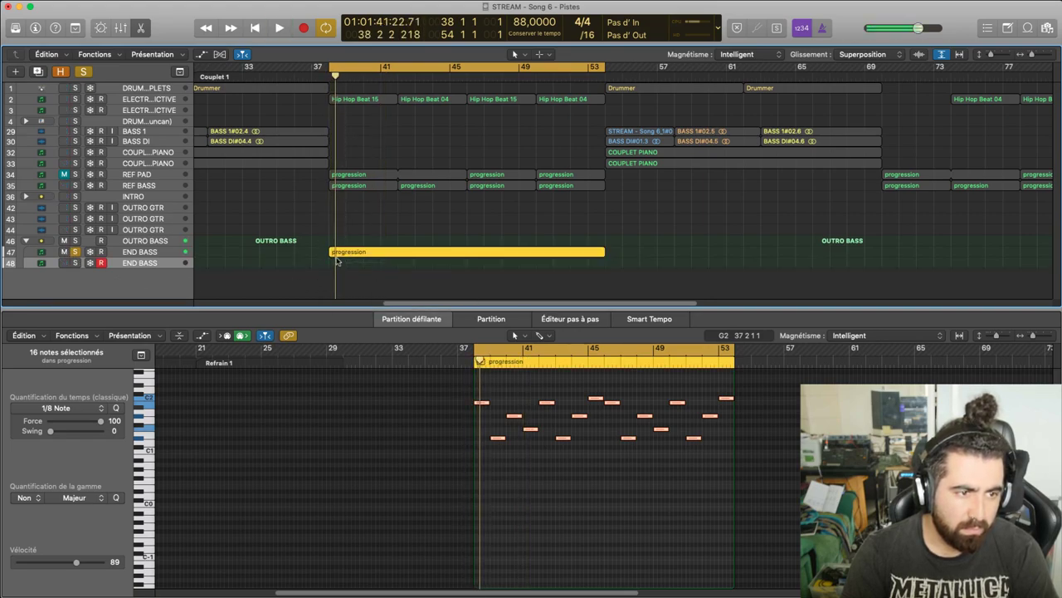
key(space)
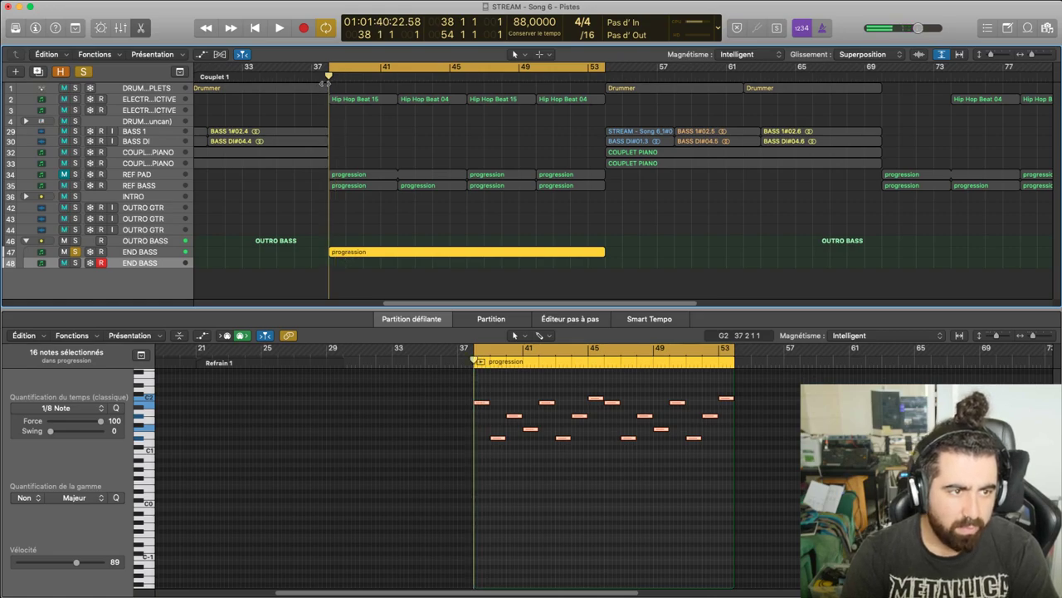
Paste a copy of the progression region onto the second END BASS track at bar 38 and start playback
click(365, 263)
key(super+v)
key(space)
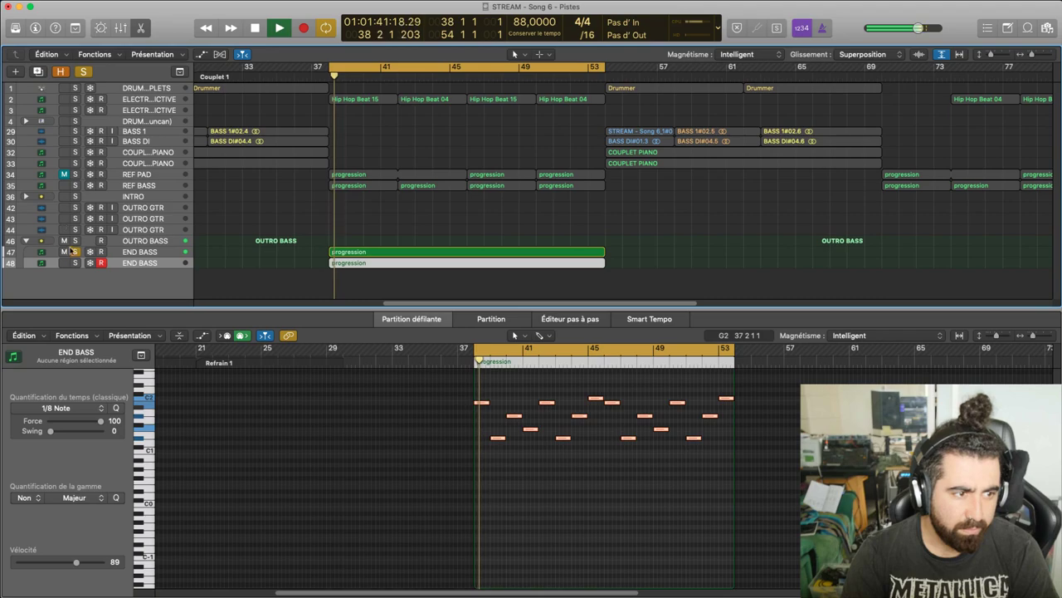
Compare the two END BASS tracks in the full mix by clearing the solo and muting them alternately
click(75, 252)
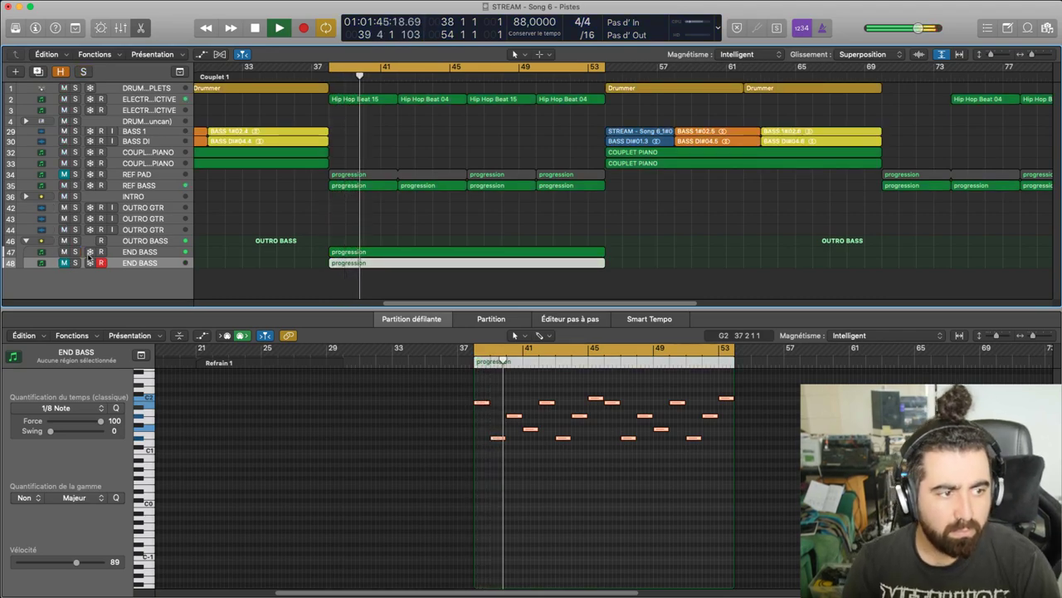
click(65, 252)
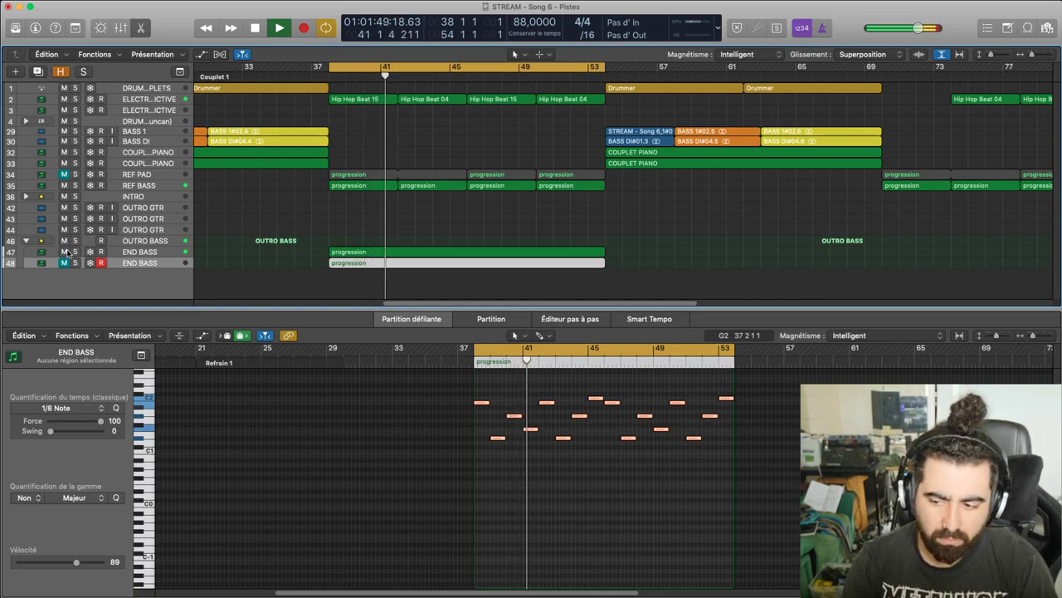
click(65, 263)
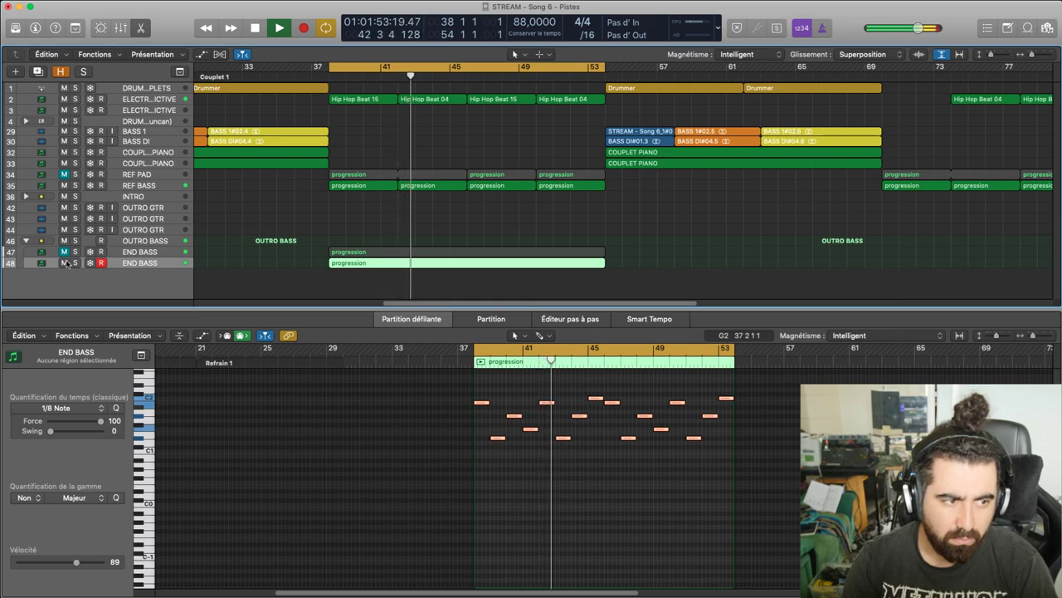
click(74, 262)
click(74, 262)
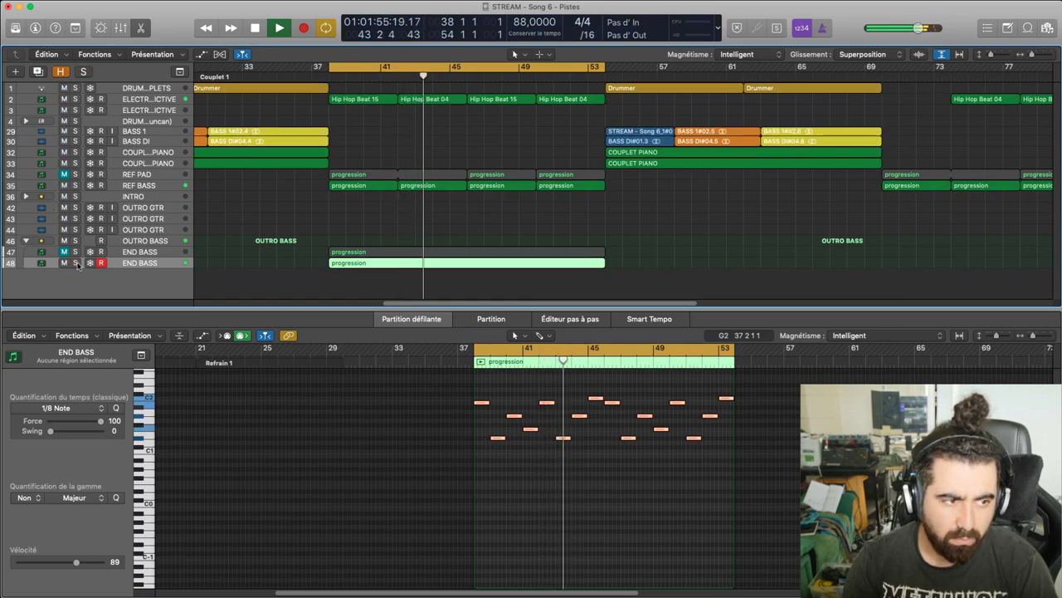
Compare the two END BASS sounds with REF BASS by soloing the tracks in different combinations during playback
click(75, 185)
click(74, 262)
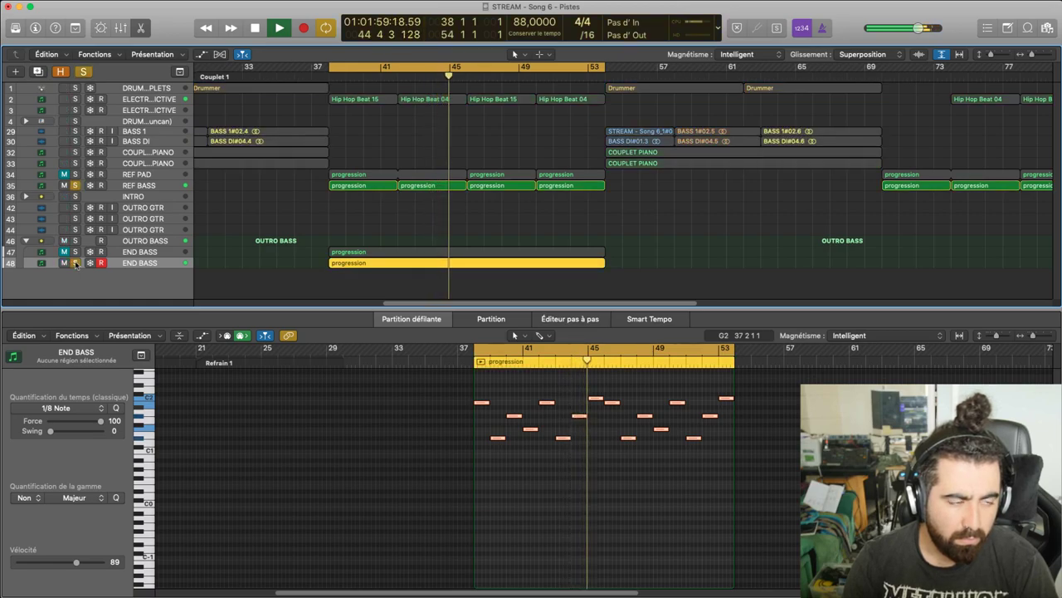
click(75, 262)
click(75, 263)
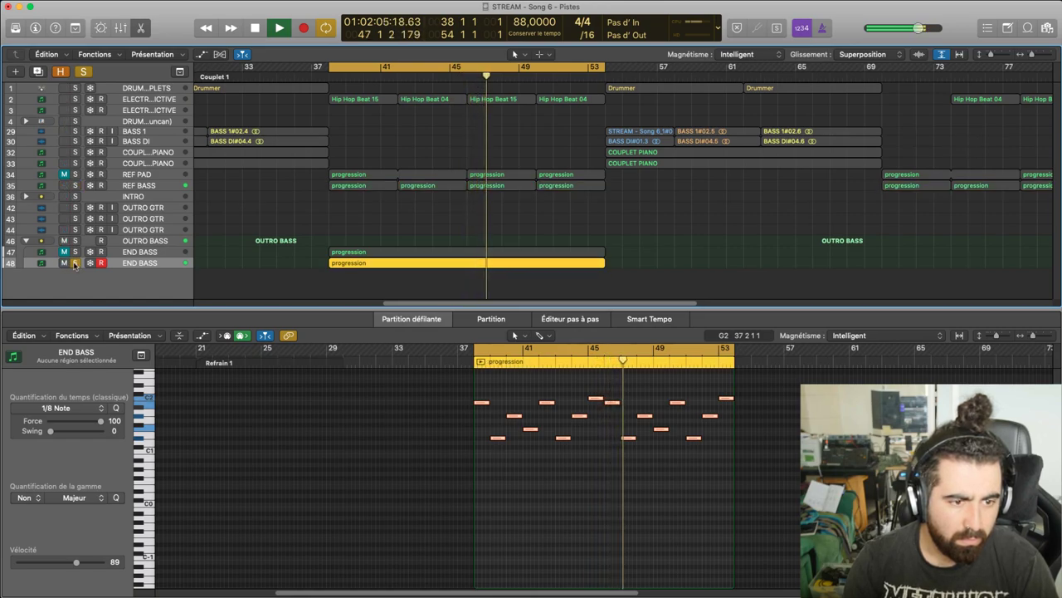
click(74, 262)
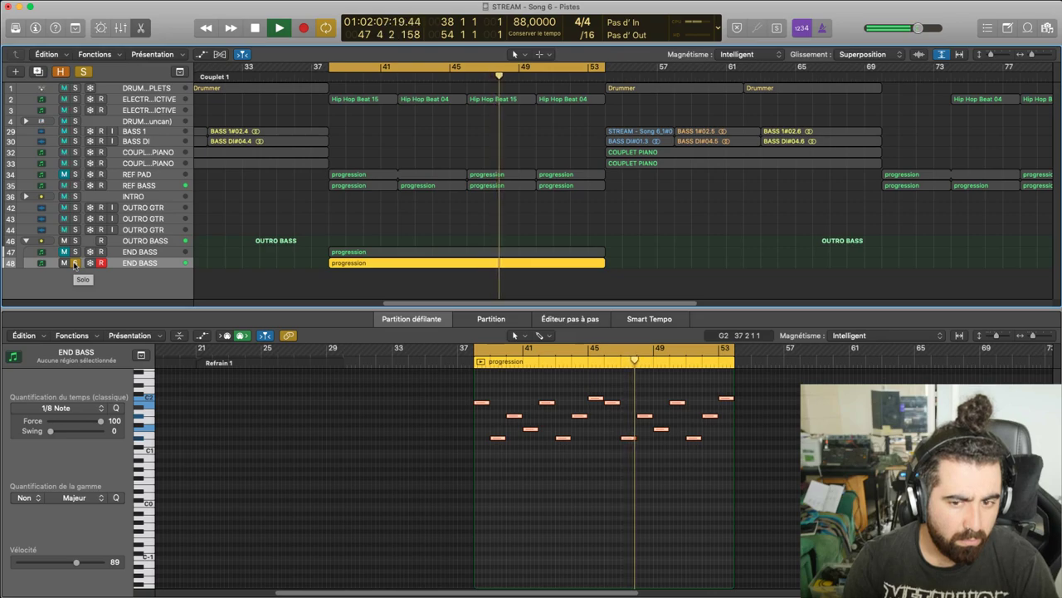
click(76, 251)
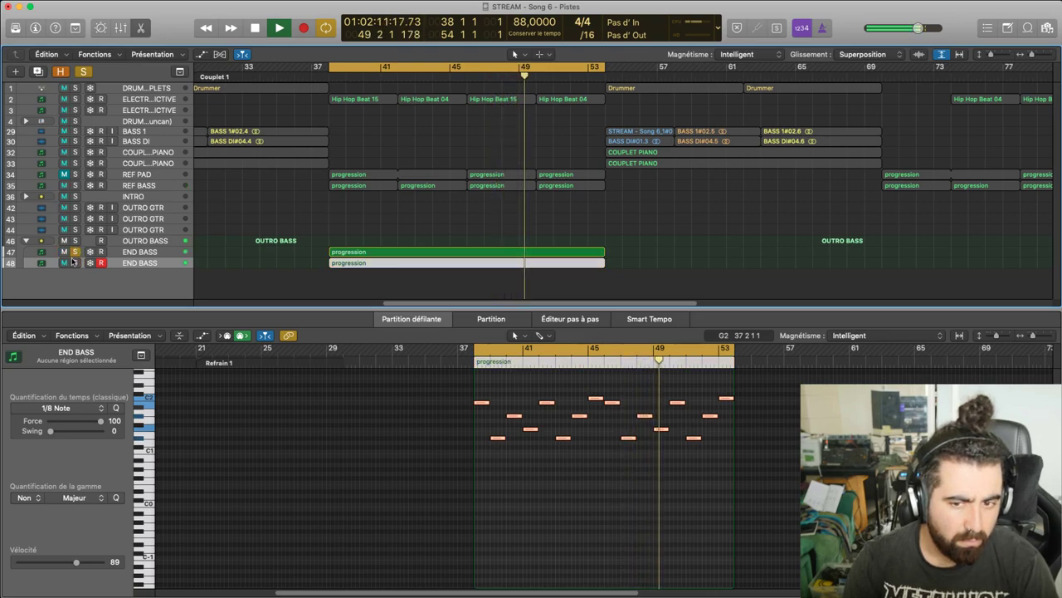
click(76, 252)
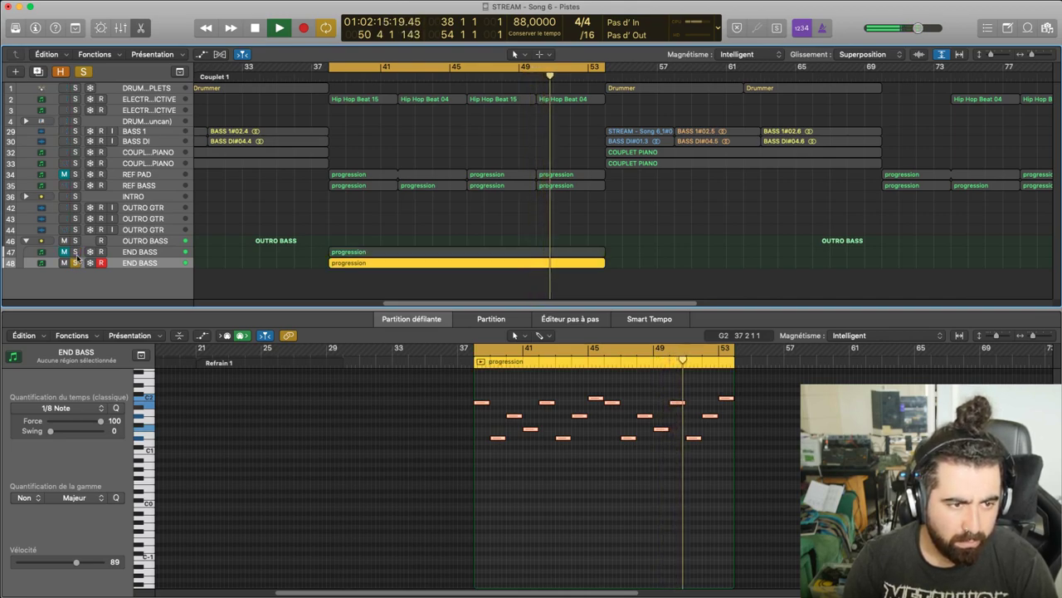
Stop playback and delete the copied progression region from the second END BASS track
key(space)
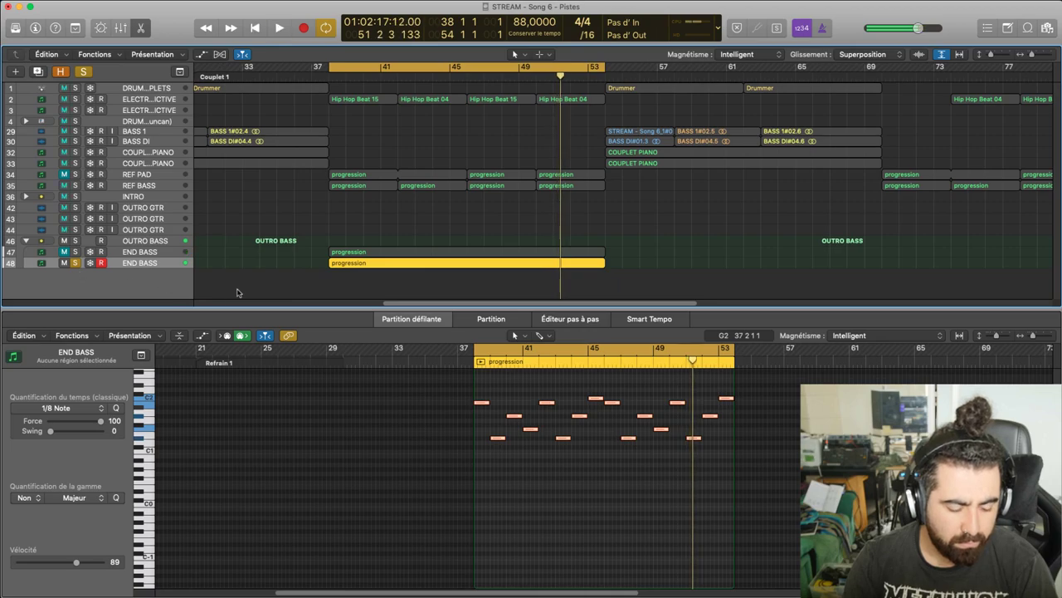
key(Delete)
click(365, 251)
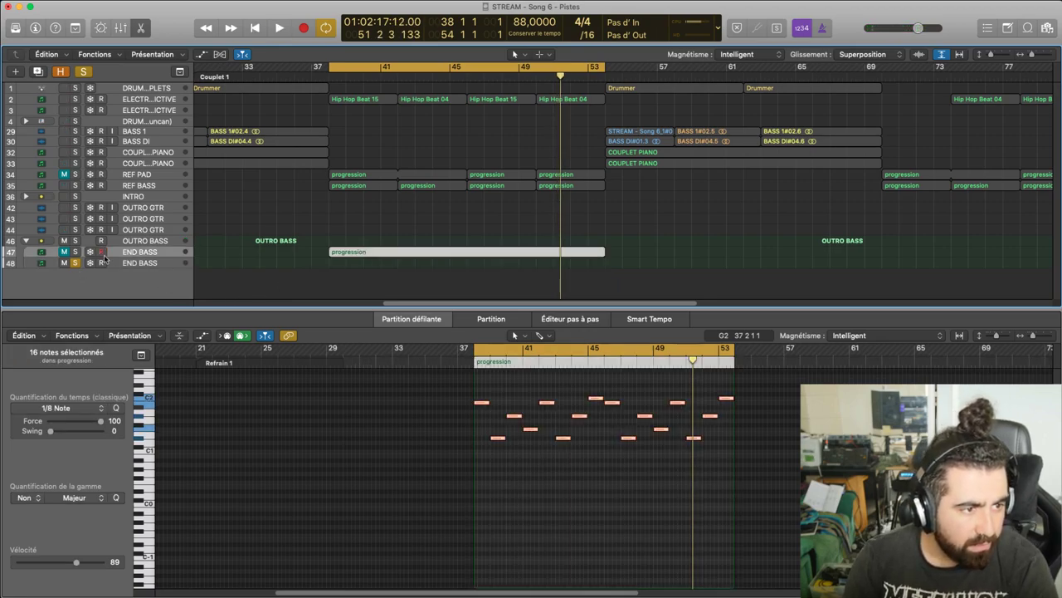
Duplicate the REF BASS track with its settings and move the END BASS progression region onto the duplicate at bar 38
click(160, 187)
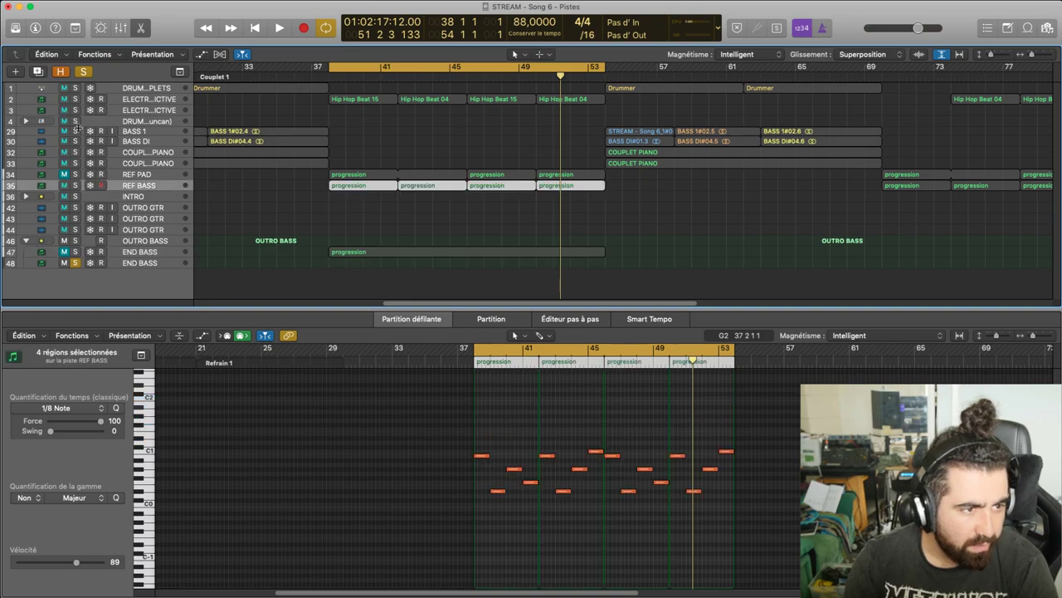
click(16, 72)
click(620, 182)
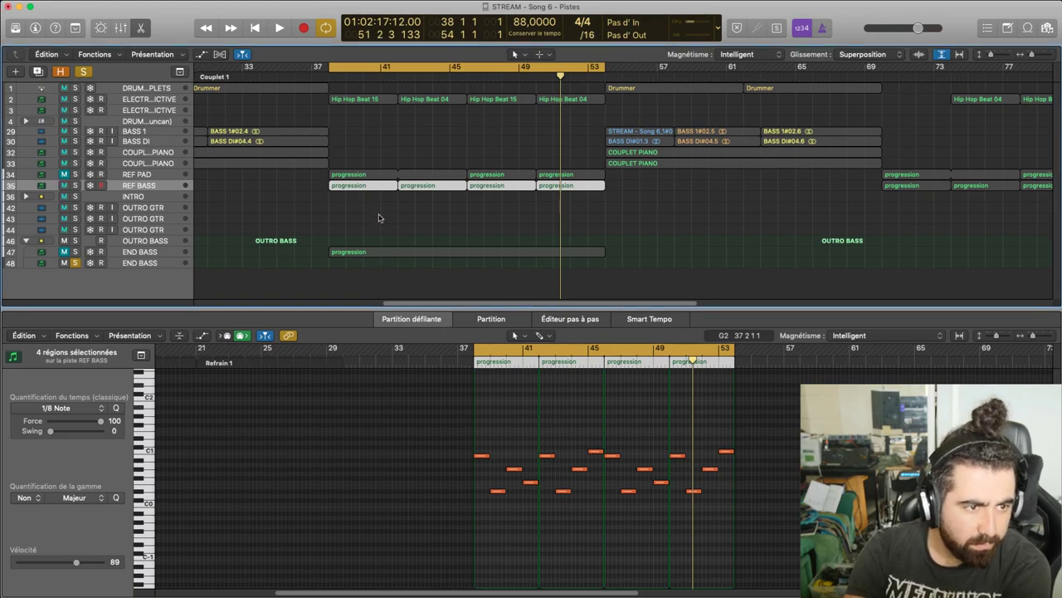
key(super+d)
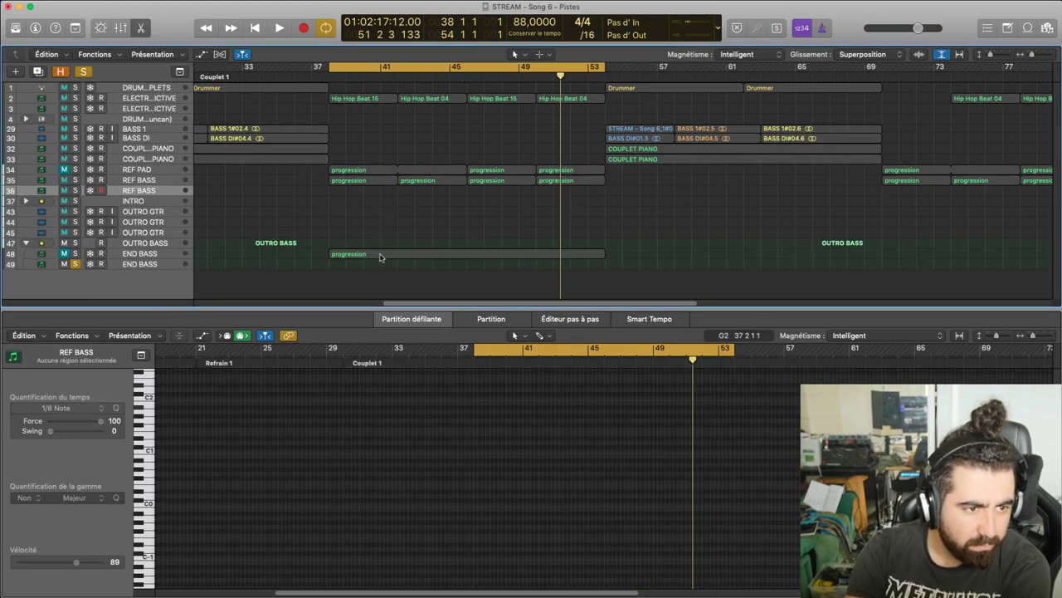
click(379, 258)
drag(386, 241, 385, 190)
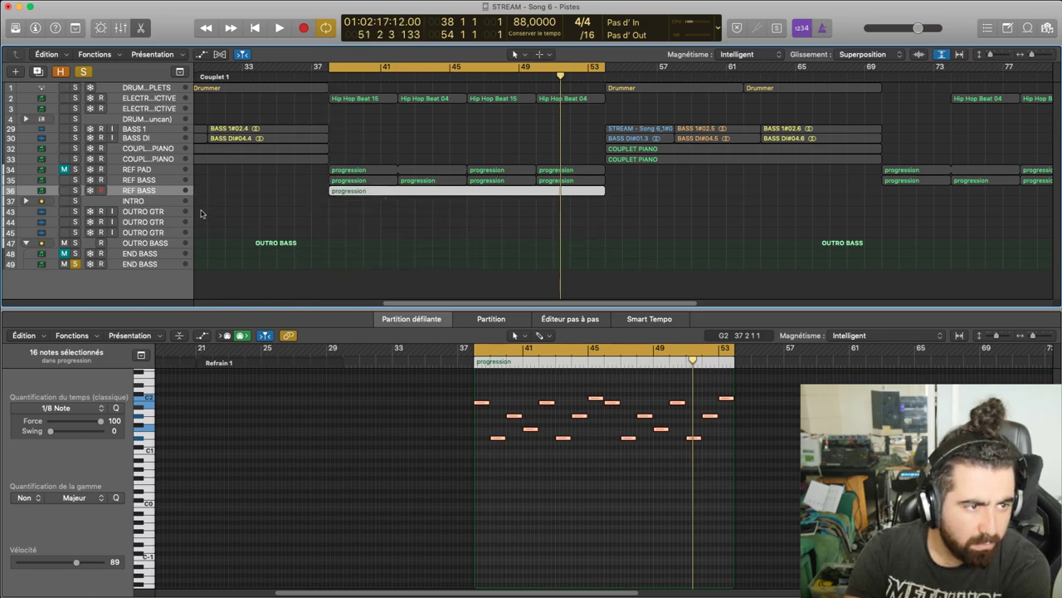
Rename the duplicated track as REF BASS 2
click(161, 195)
text(2)
key(Return)
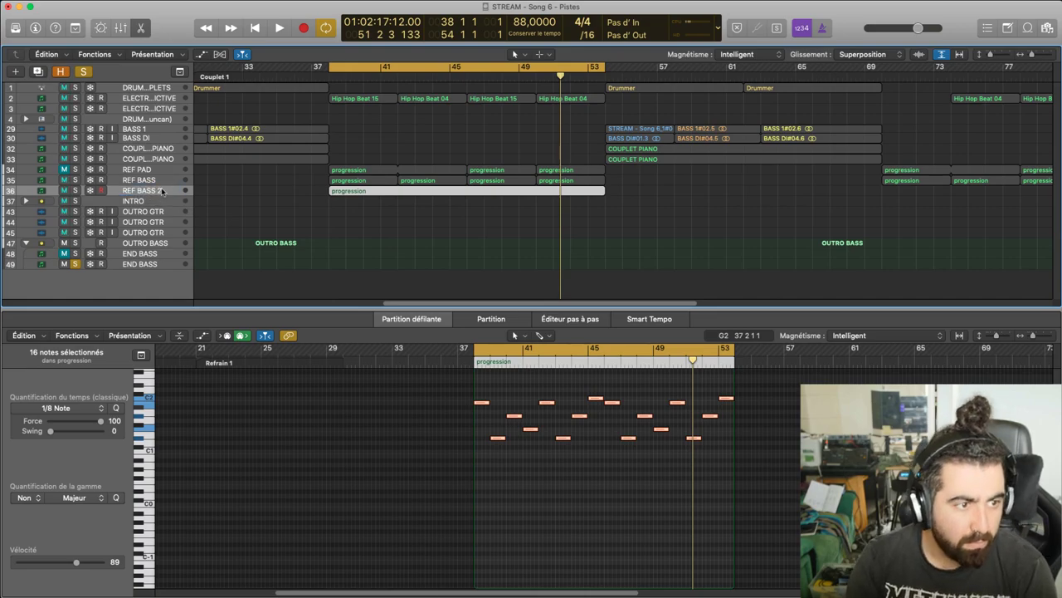
Unsolo the second END BASS track, collapse the OUTRO BASS stack, and briefly check the section and the INTRO stack's contents
click(74, 264)
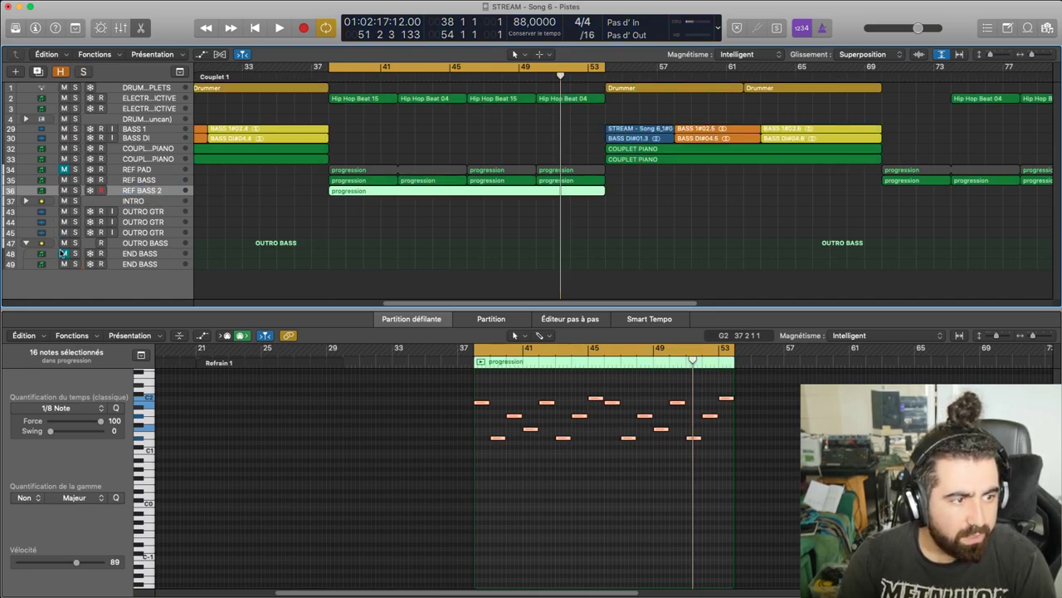
click(26, 243)
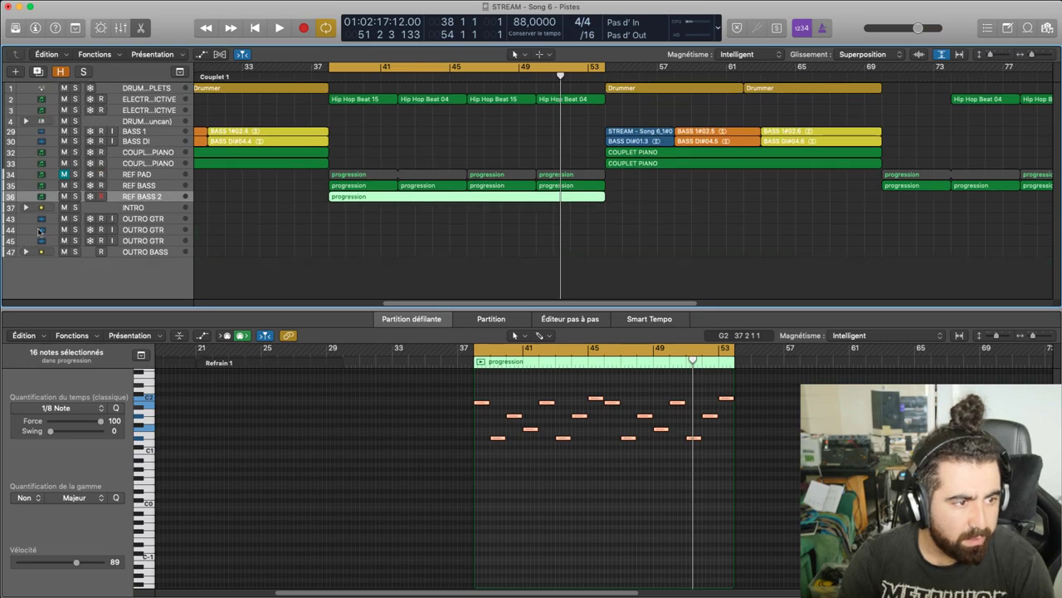
key(space)
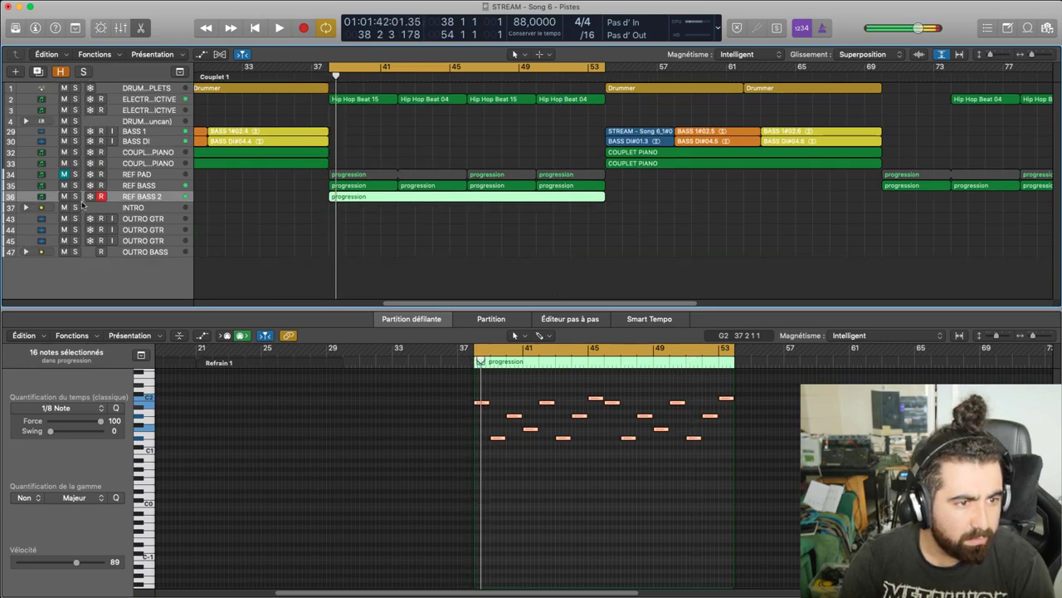
click(27, 208)
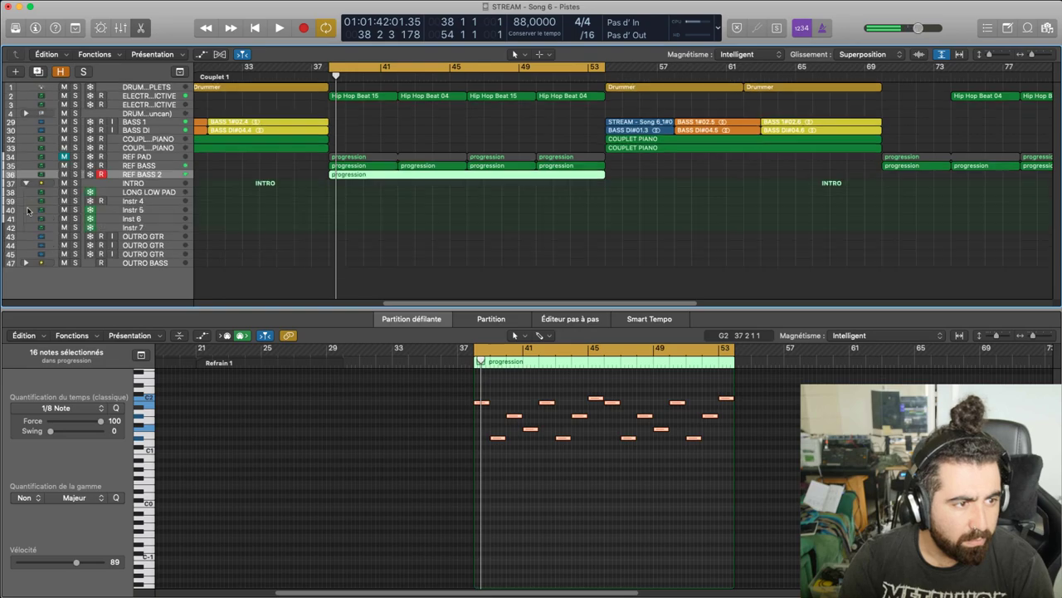
click(25, 185)
Solo REF BASS 2 and open its Analog Lab instrument from the mixer, moving the plug-in window clear of the track headers
click(75, 196)
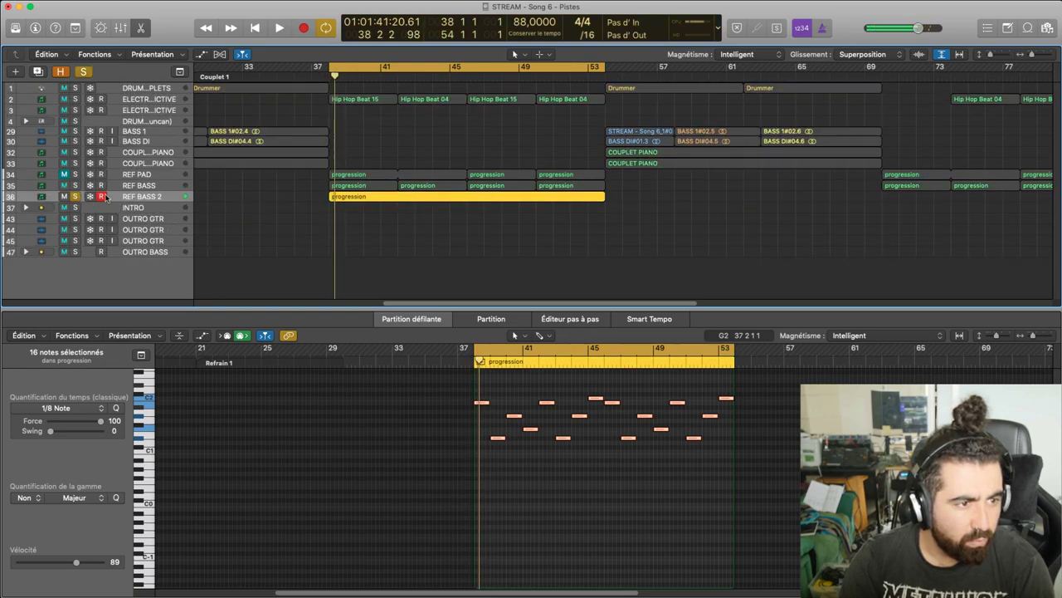
key(x)
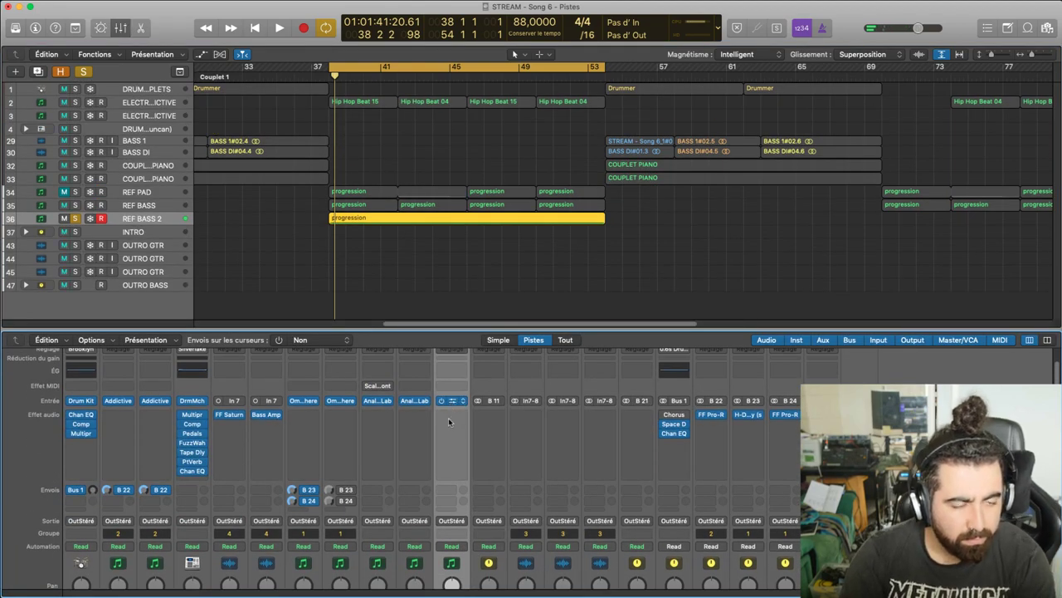
click(452, 400)
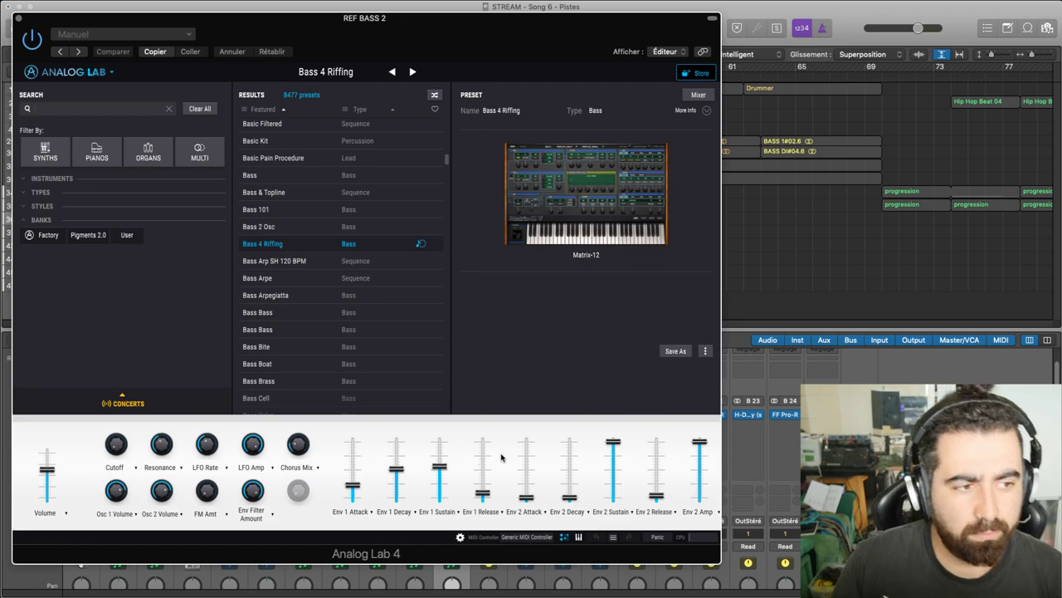
drag(458, 10, 692, 37)
Load the Bass 2 Osc preset in REF BASS 2's Analog Lab and audition it in solo
key(space)
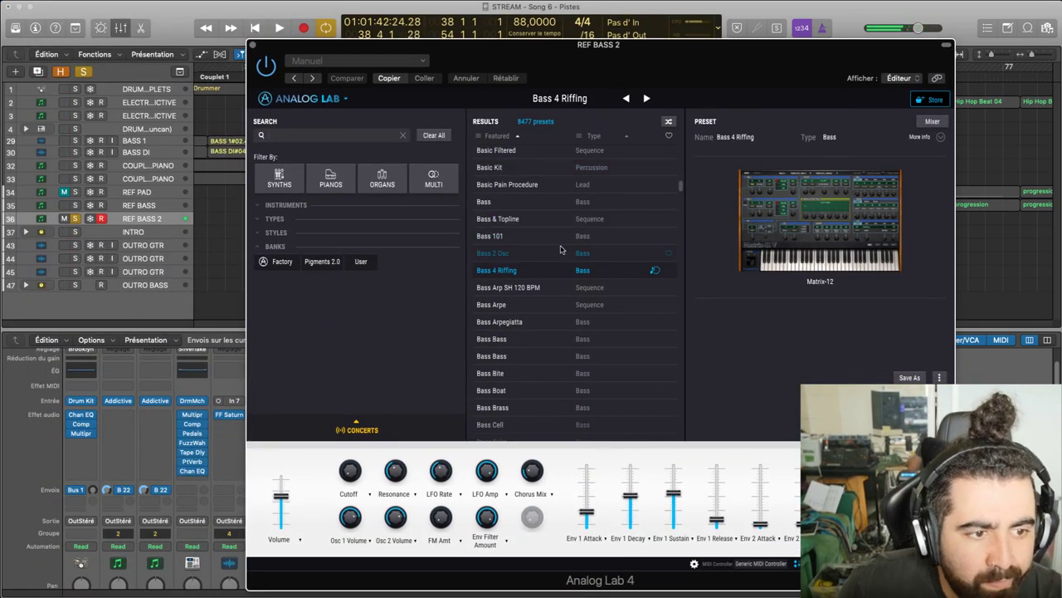
click(560, 252)
key(space)
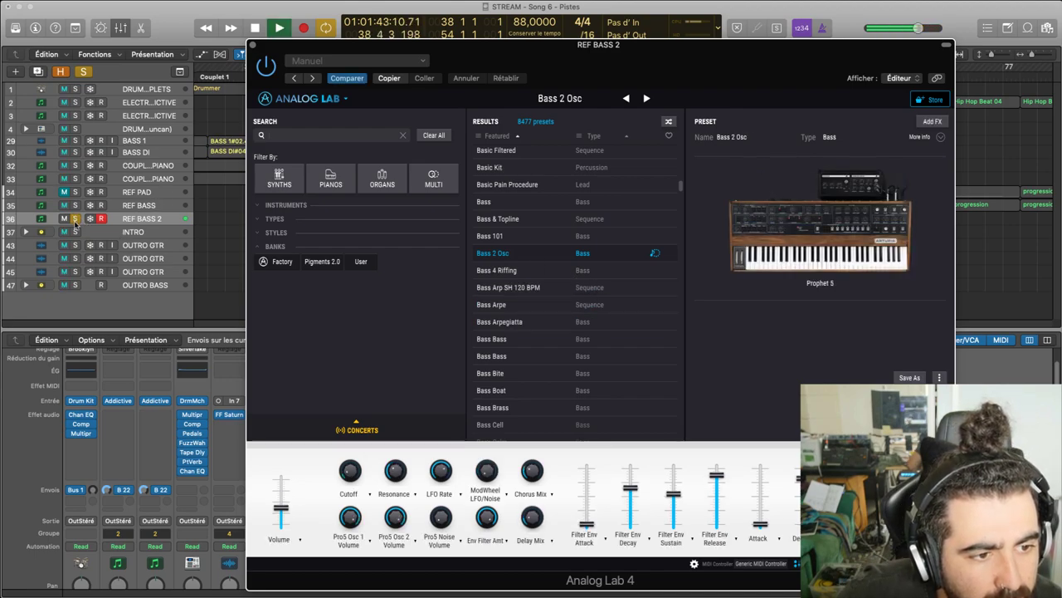
key(space)
Compare REF BASS and REF BASS 2 during playback by soloing each in turn and listening in the full mix
click(75, 219)
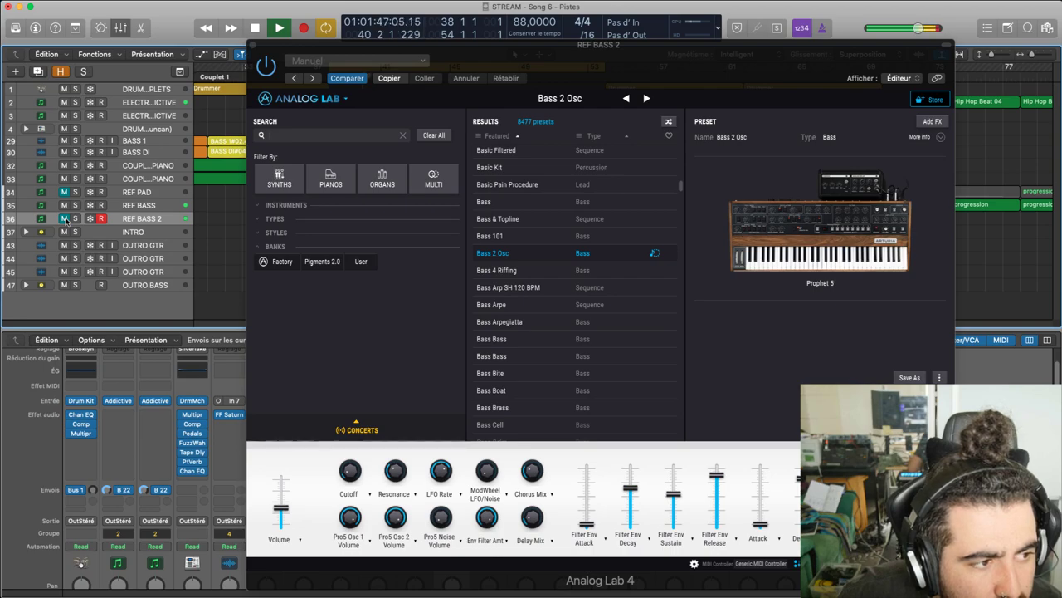
click(73, 205)
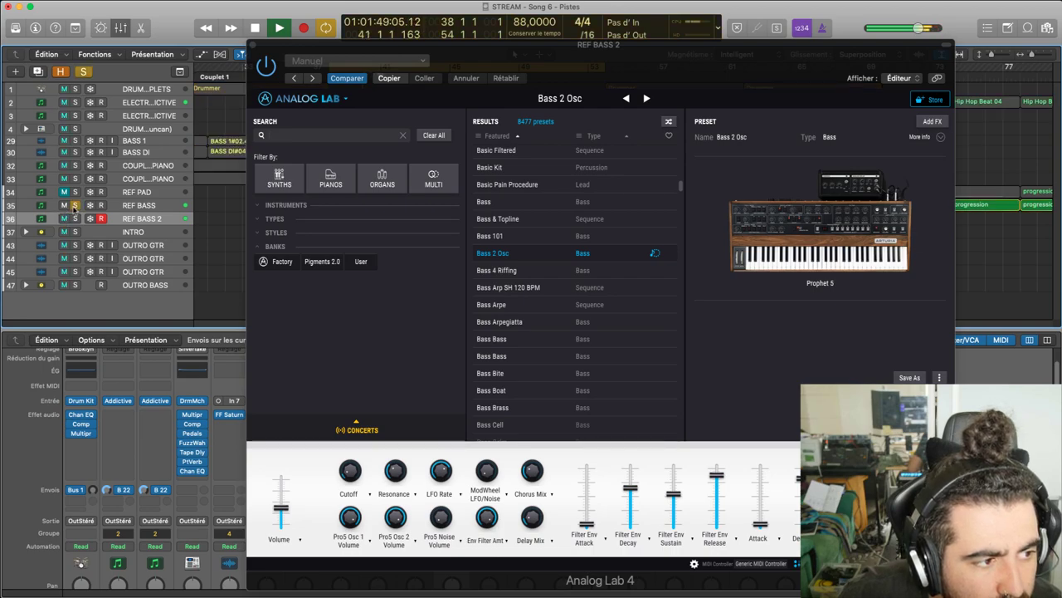
click(74, 206)
click(76, 218)
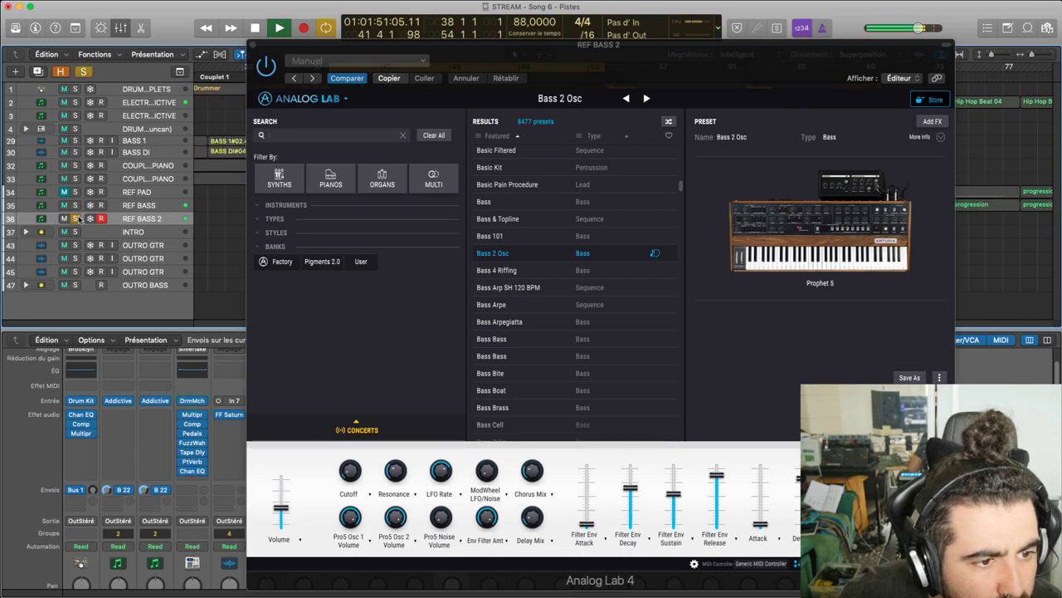
click(75, 218)
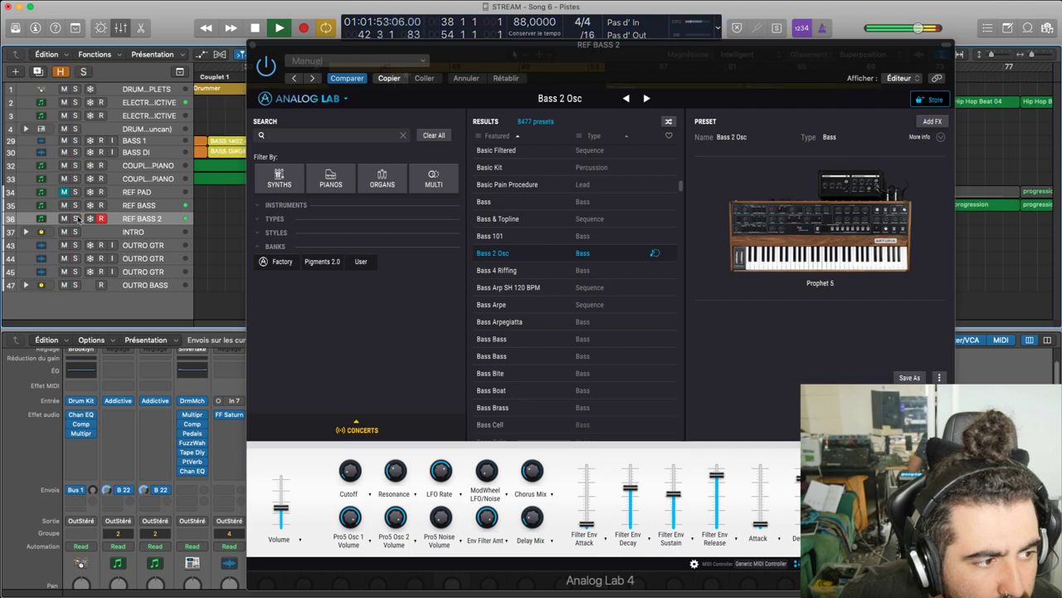
Close the plug-in window, mute REF BASS in the mixer, and reopen REF BASS 2's Analog Lab instrument
click(253, 43)
scroll(423, 554, down, 5)
click(406, 556)
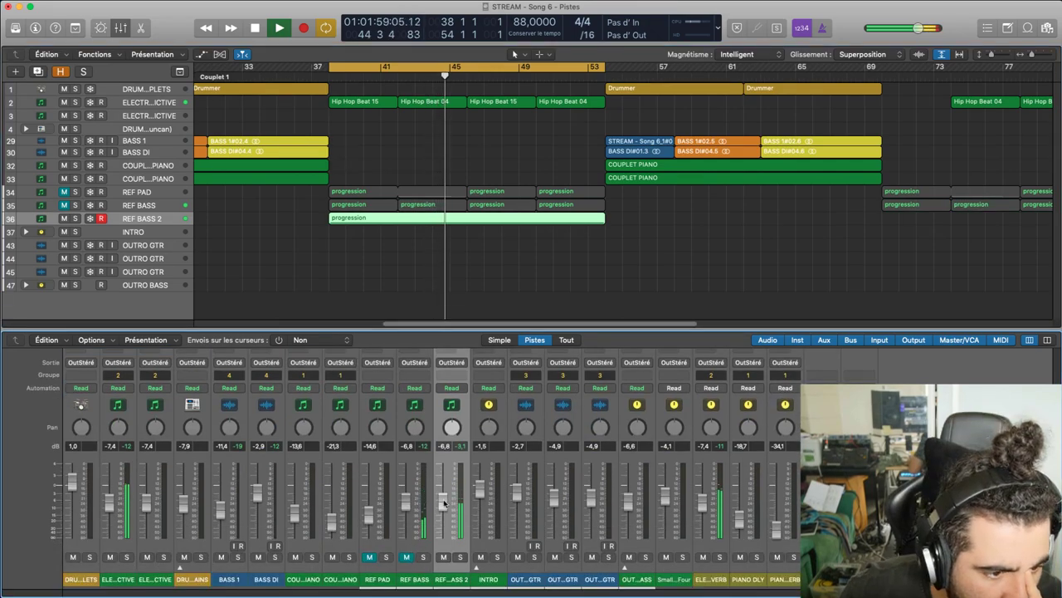
scroll(409, 452, up, 3)
scroll(410, 451, up, 5)
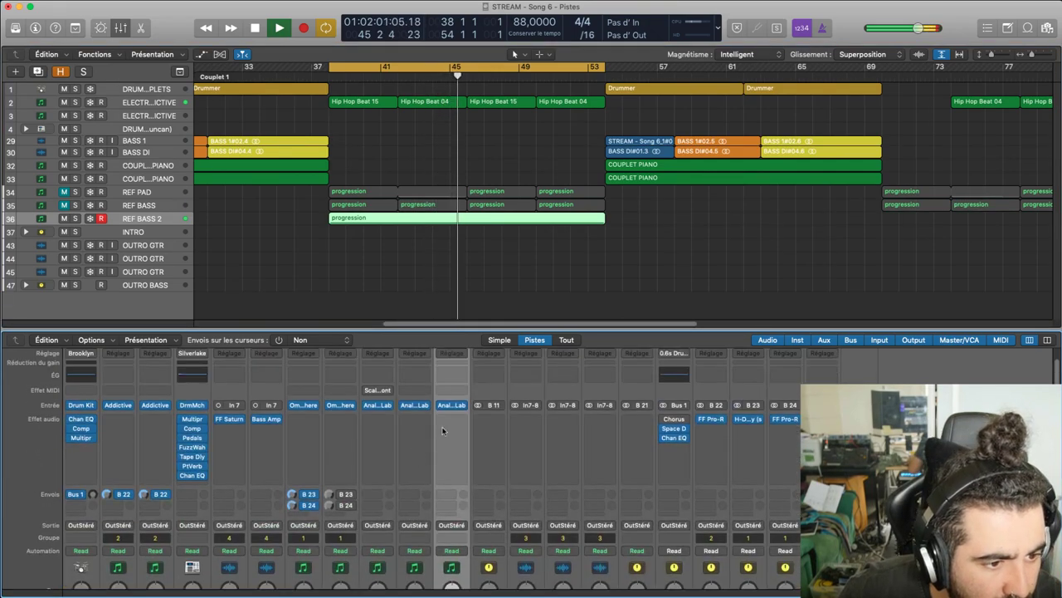
click(452, 405)
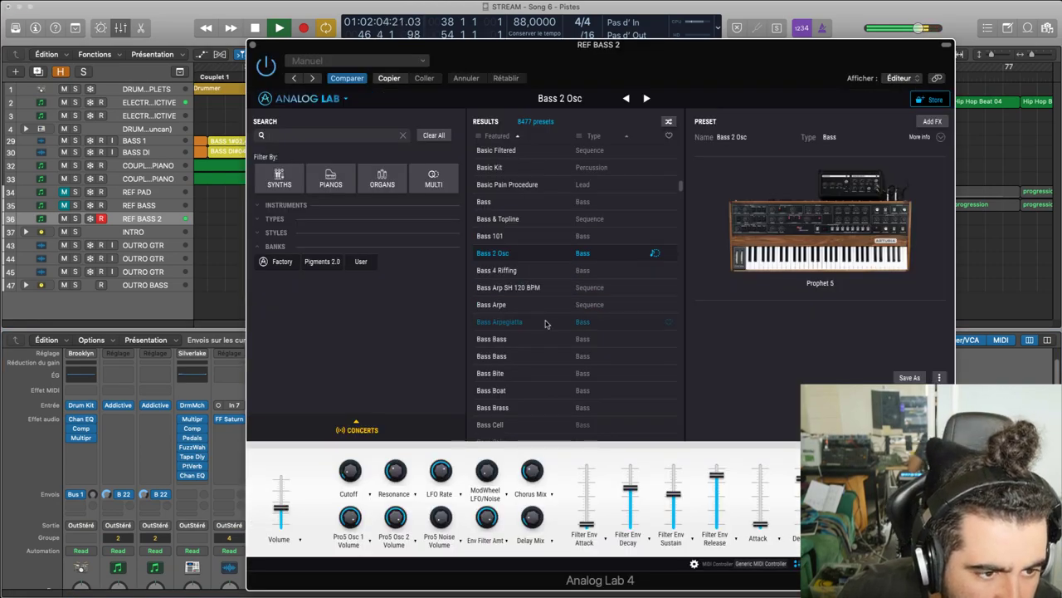
Audition the Analog Lab presets Bass 4 Riffing through the second Bass Bass on REF BASS 2 during playback
key(Down)
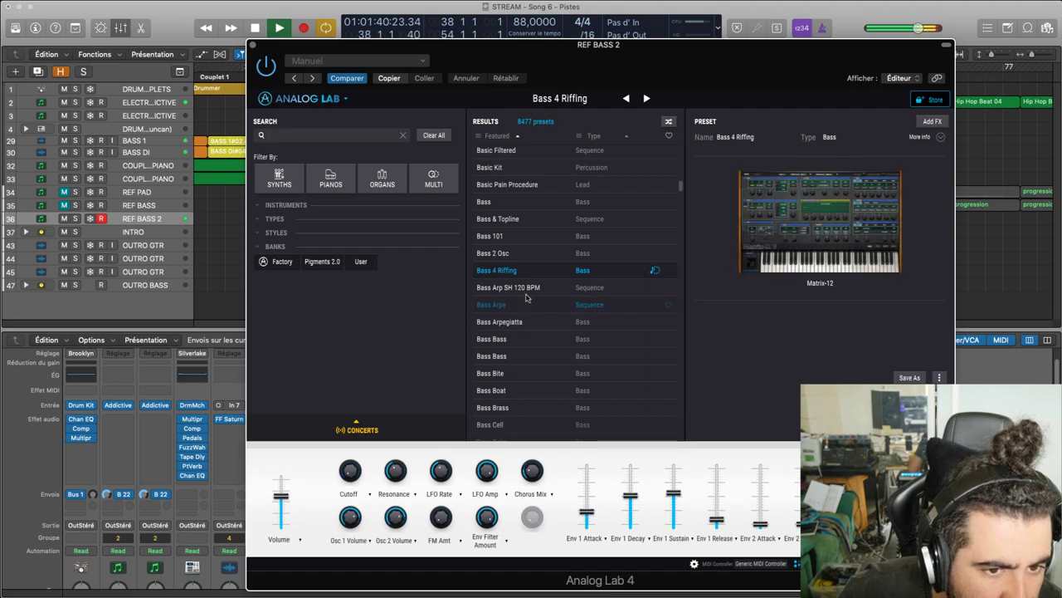
key(space)
click(525, 291)
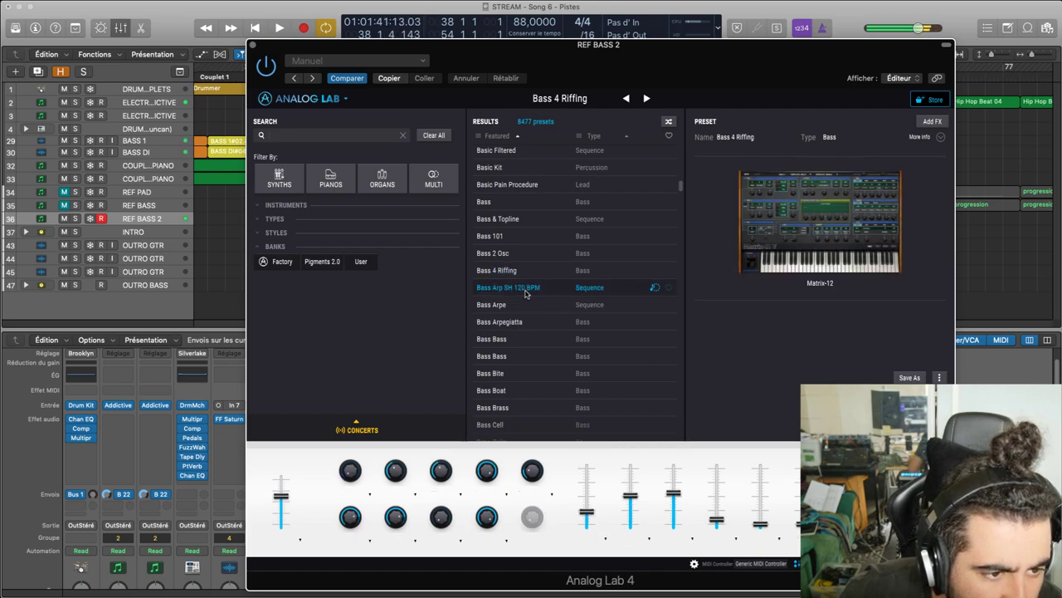
click(526, 312)
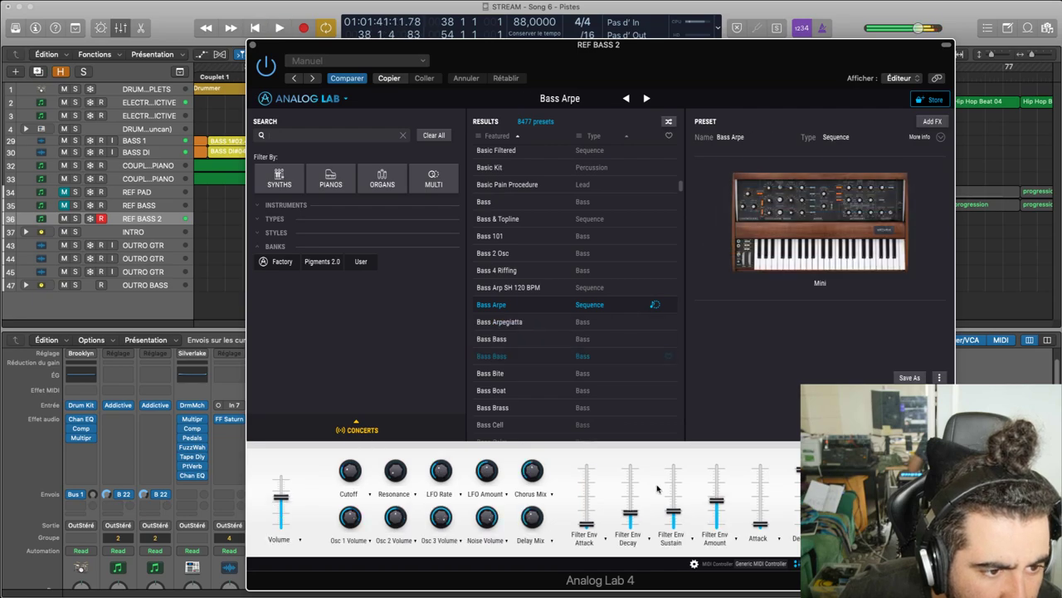
click(525, 322)
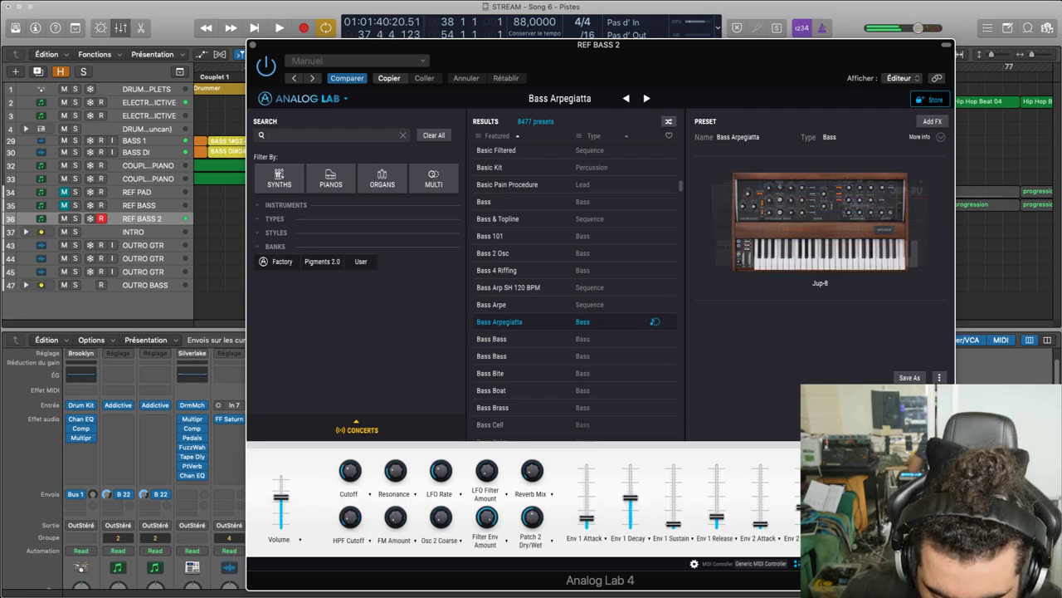
key(space)
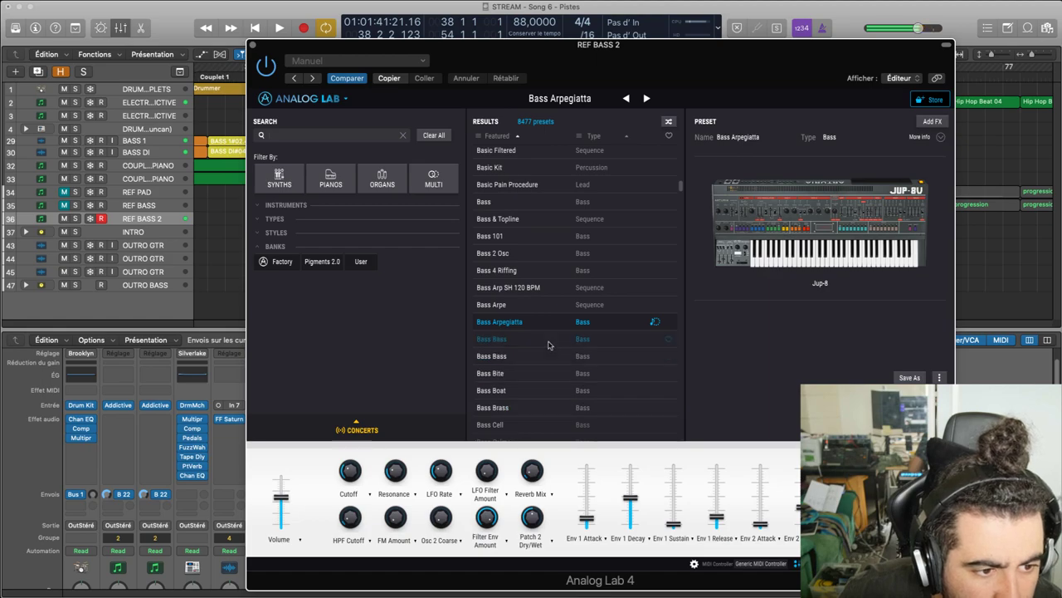
key(Down)
key(space)
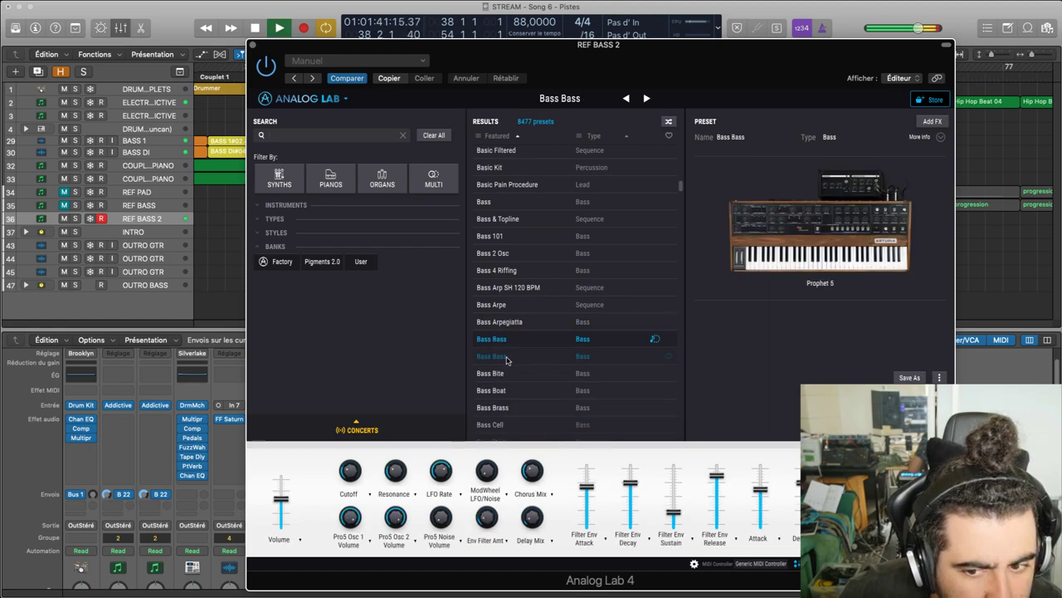
click(506, 357)
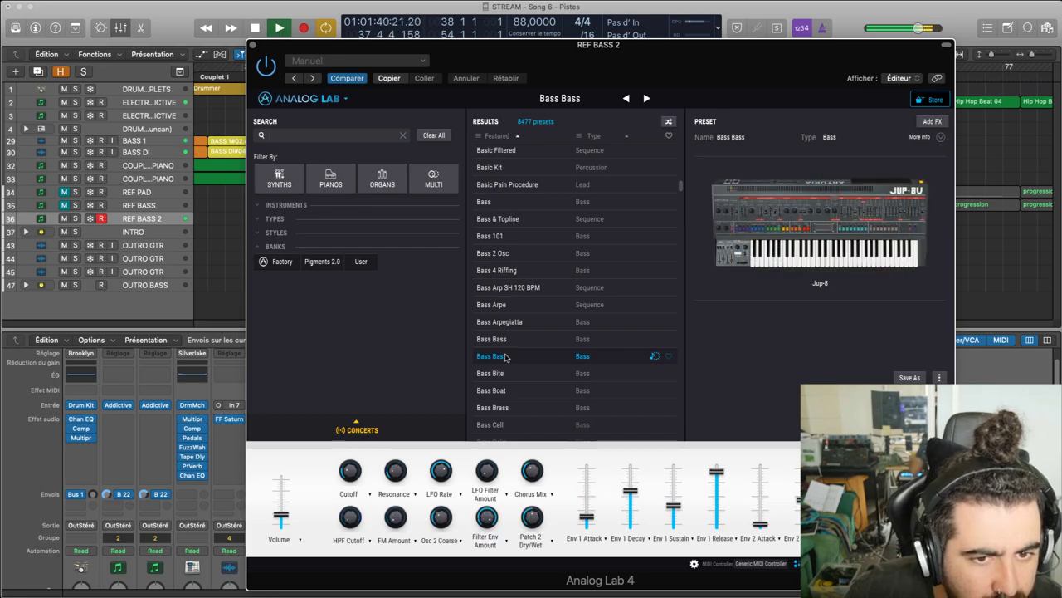
Audition Bass Bite and Bass Brass, settle on the Bass Cell preset for REF BASS 2, and close the instrument window
scroll(553, 352, down, 3)
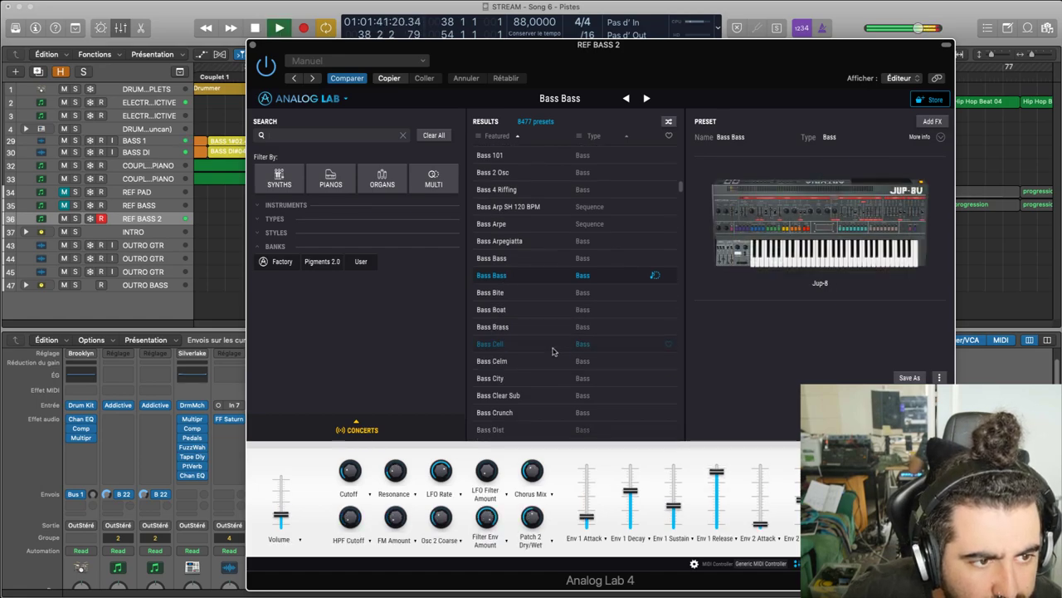
click(514, 293)
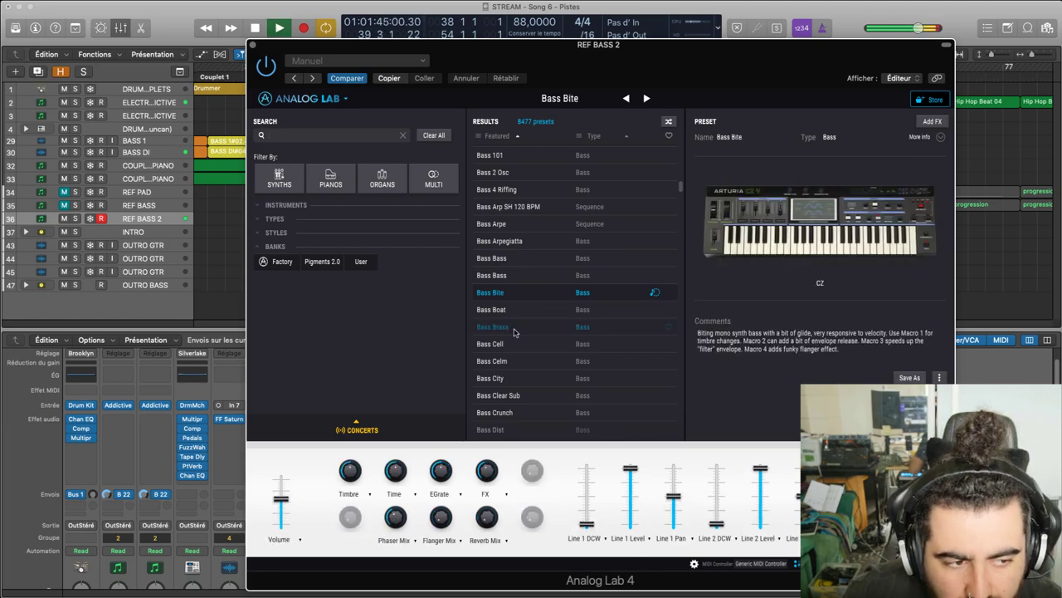
click(513, 327)
key(space)
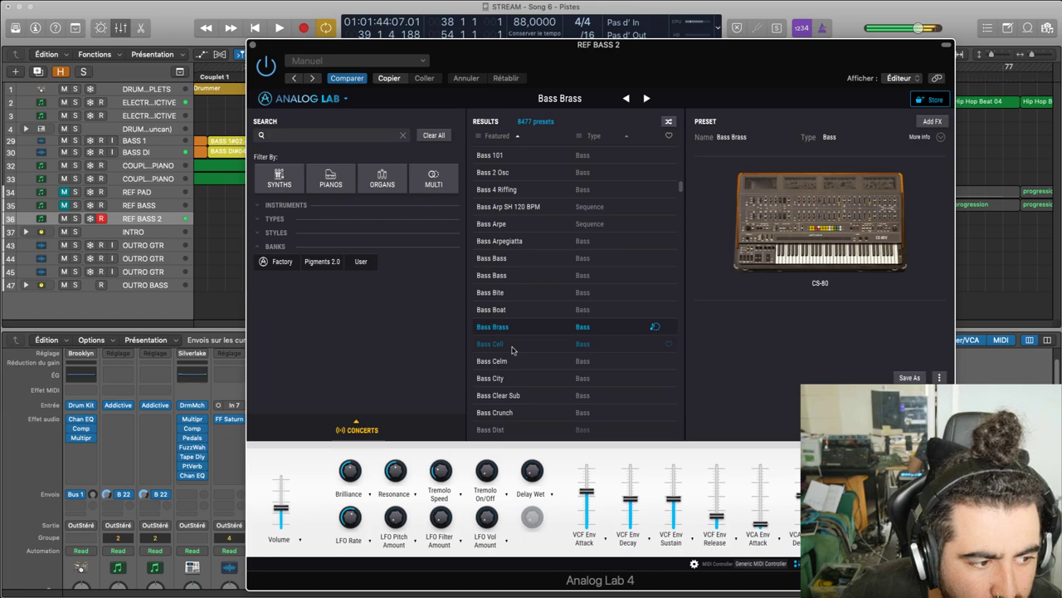
click(513, 344)
key(space)
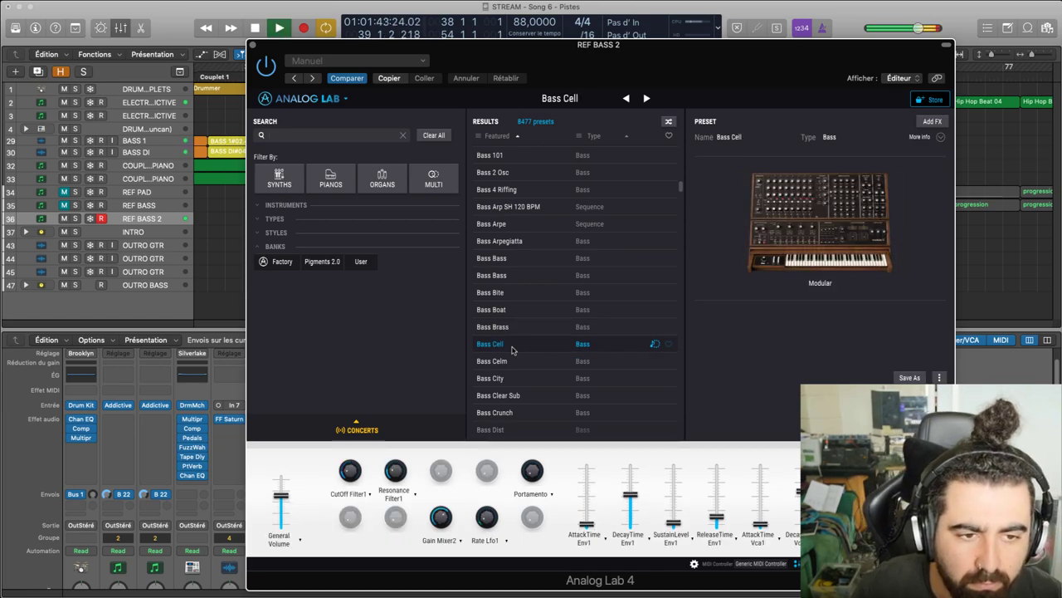
click(510, 360)
key(space)
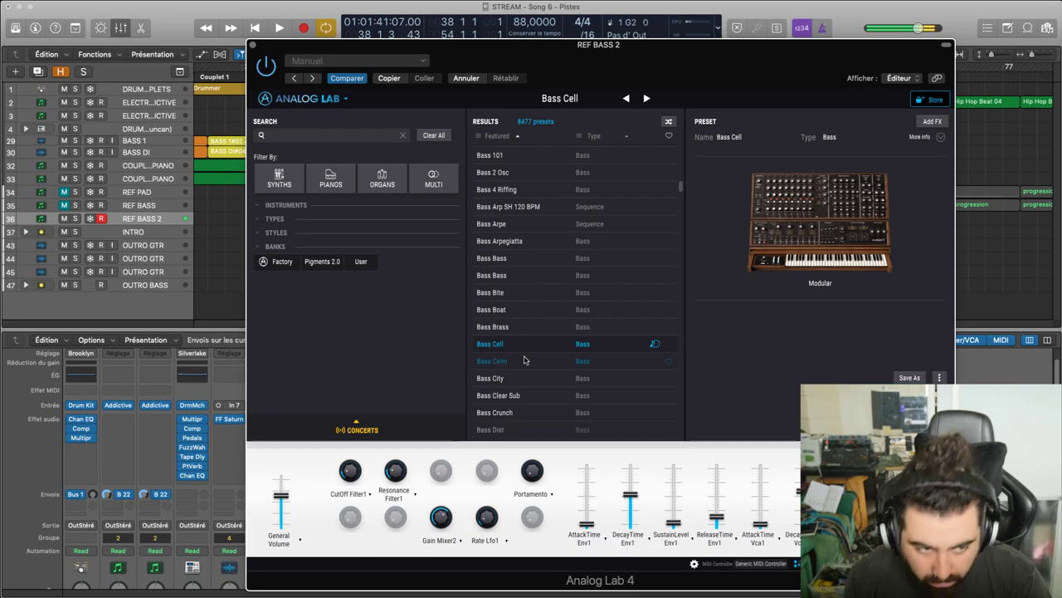
click(251, 47)
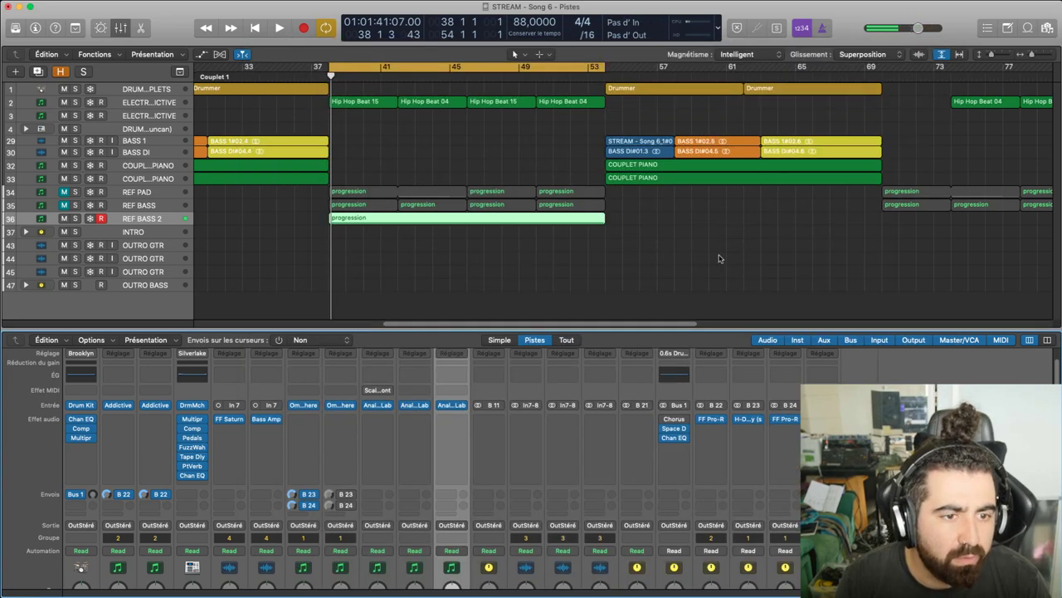
Transpose all the notes in REF BASS 2's progression region up one octave in the piano roll and play the result
double_click(445, 218)
drag(818, 567, 350, 393)
drag(484, 457, 485, 402)
key(space)
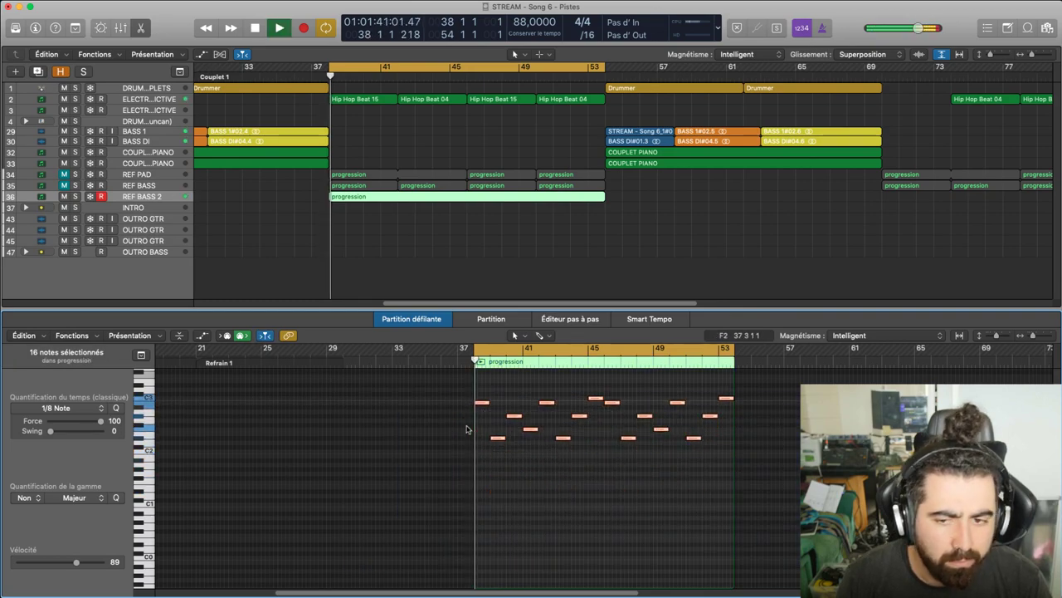
Unmute REF BASS and compare it alone and layered with REF BASS 2 by toggling their solos, finishing with both unsoloed
click(74, 186)
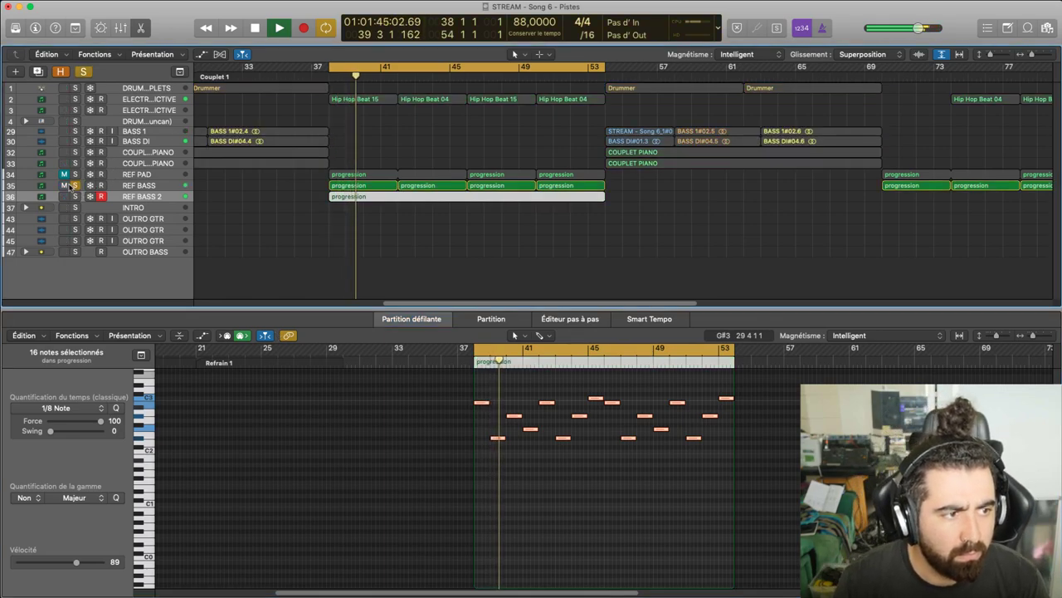
click(75, 186)
click(76, 196)
click(75, 186)
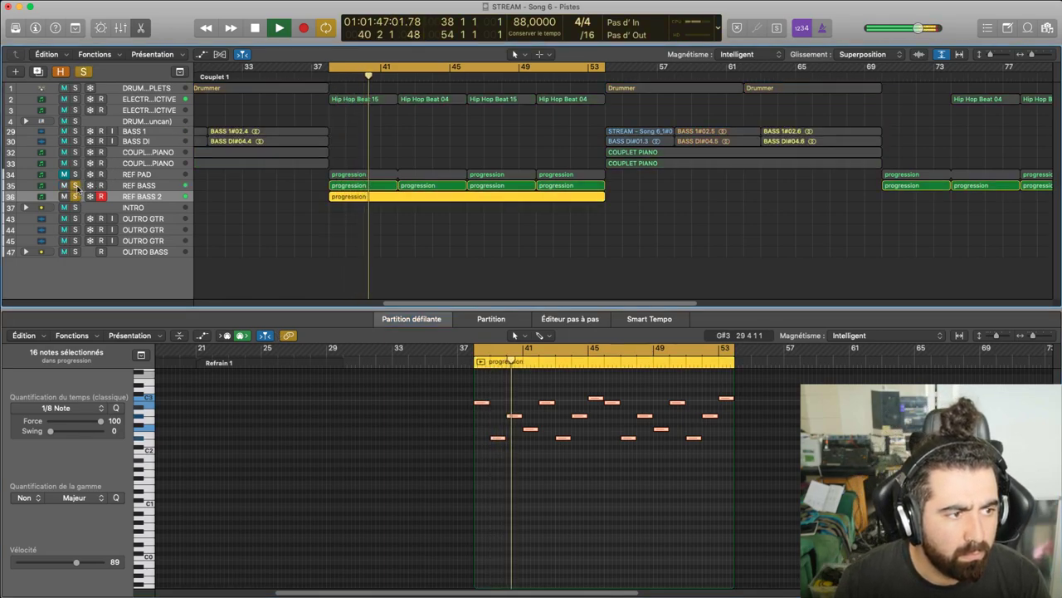
click(216, 230)
click(75, 197)
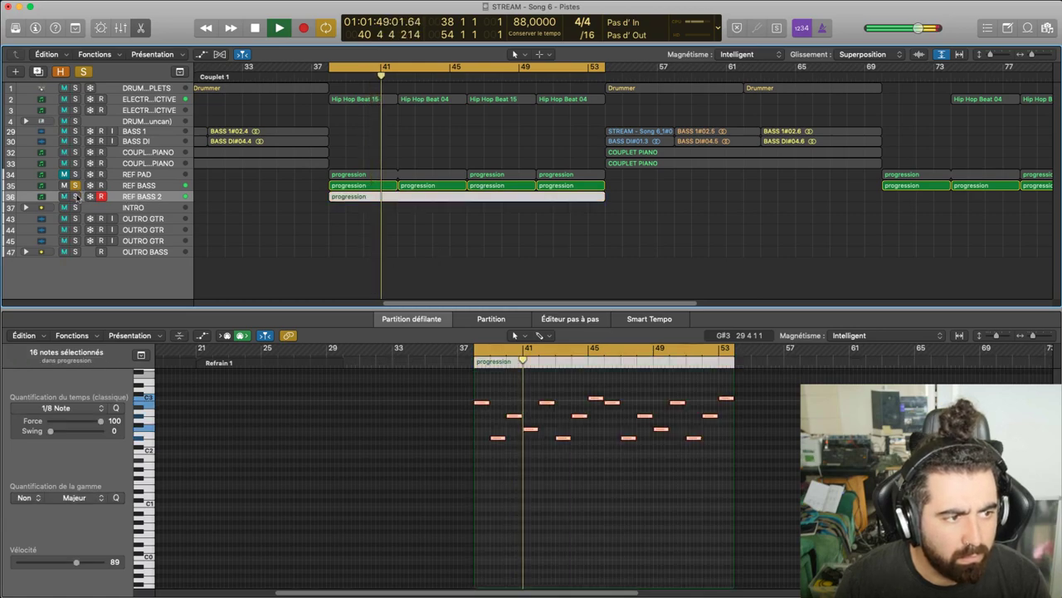
click(76, 196)
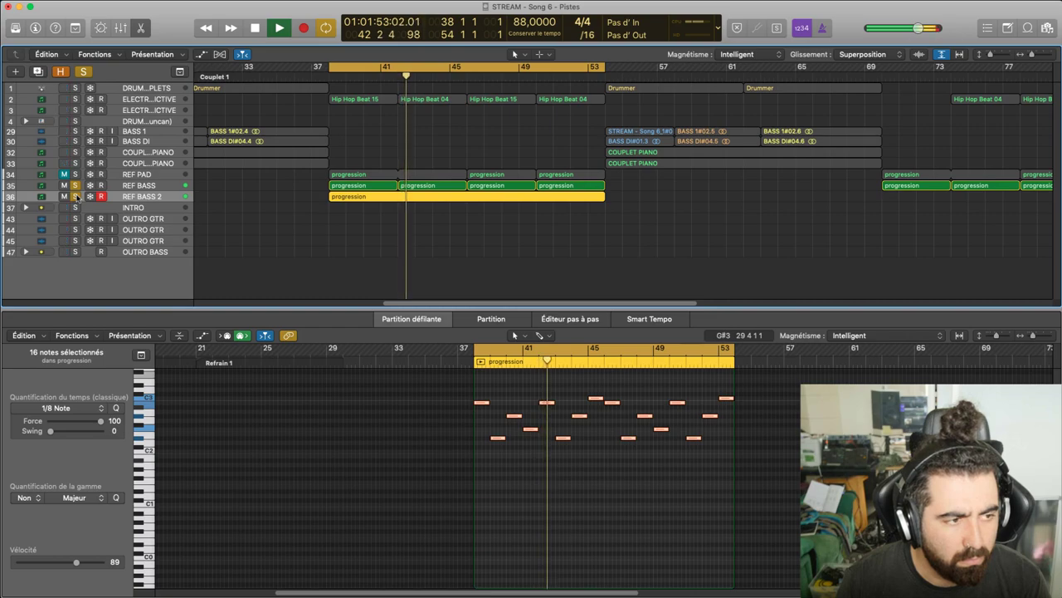
click(76, 196)
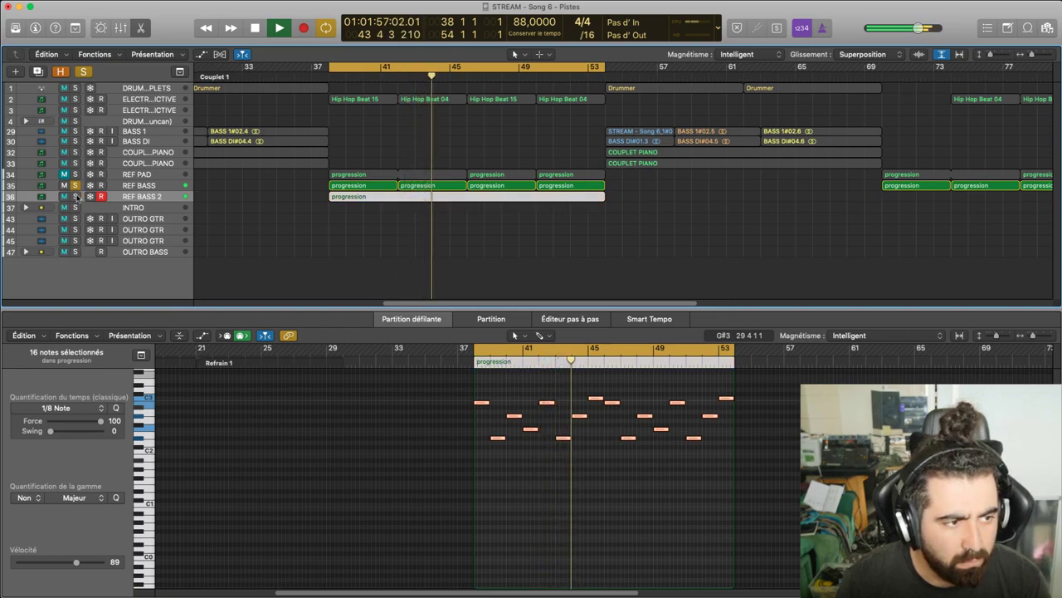
click(76, 197)
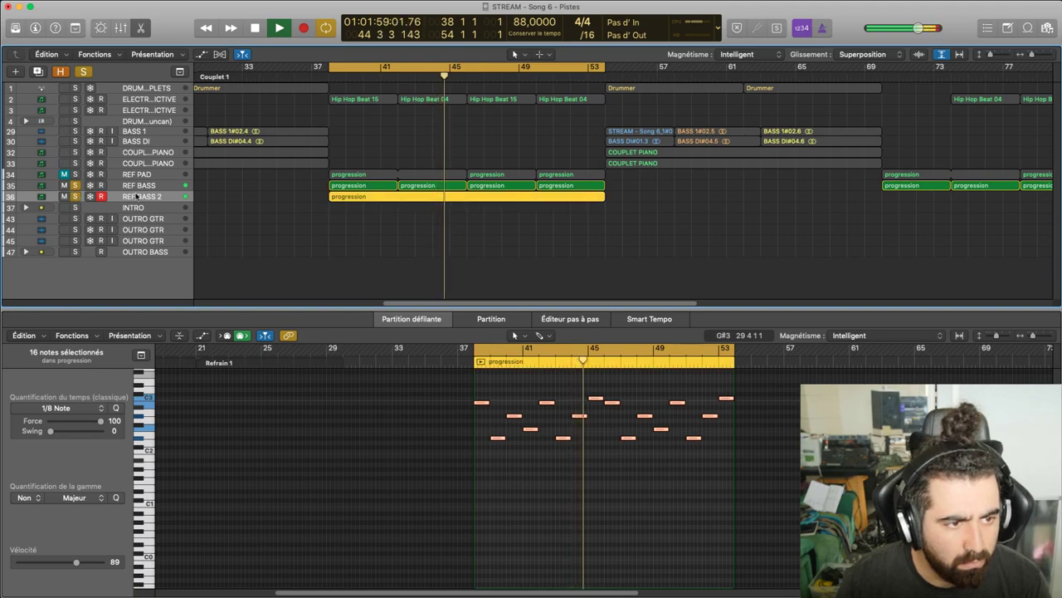
click(77, 186)
click(76, 196)
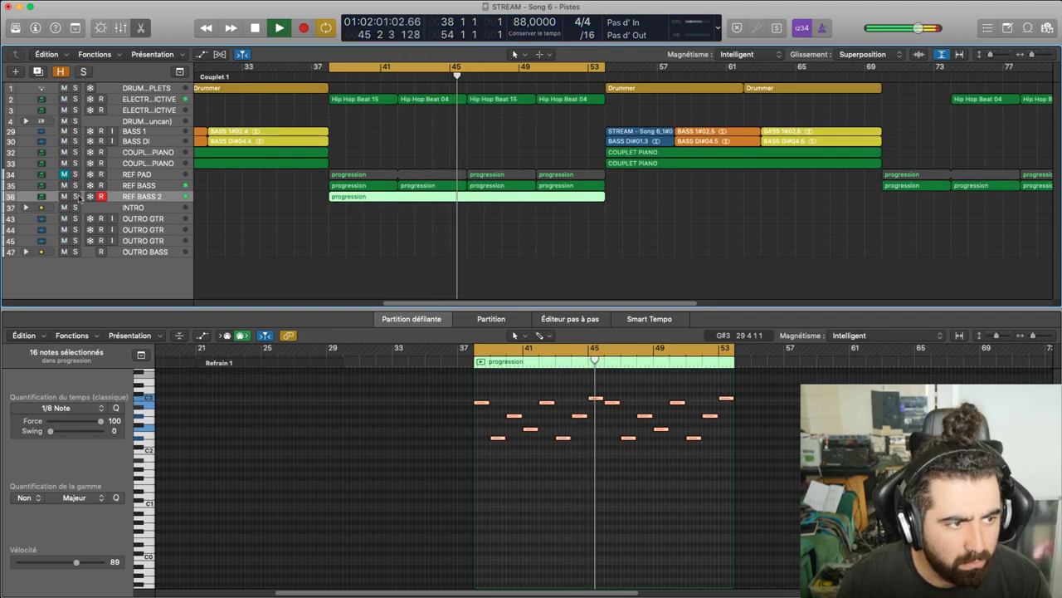
Deselect the region, unmute REF PAD, and solo the Hip Hop Beat drum track together with REF BASS and REF BASS 2
click(275, 220)
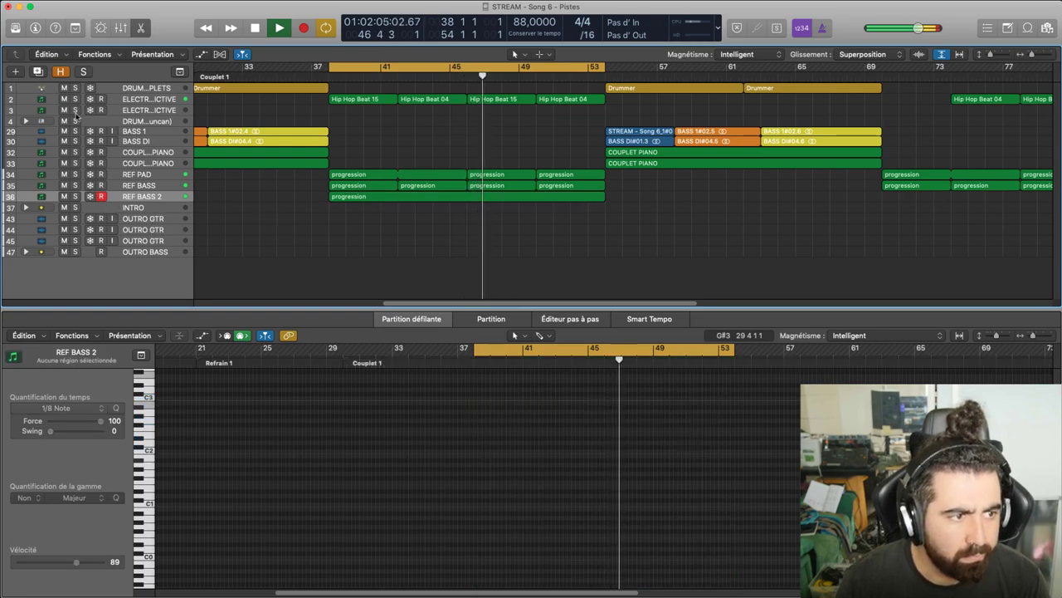
click(76, 100)
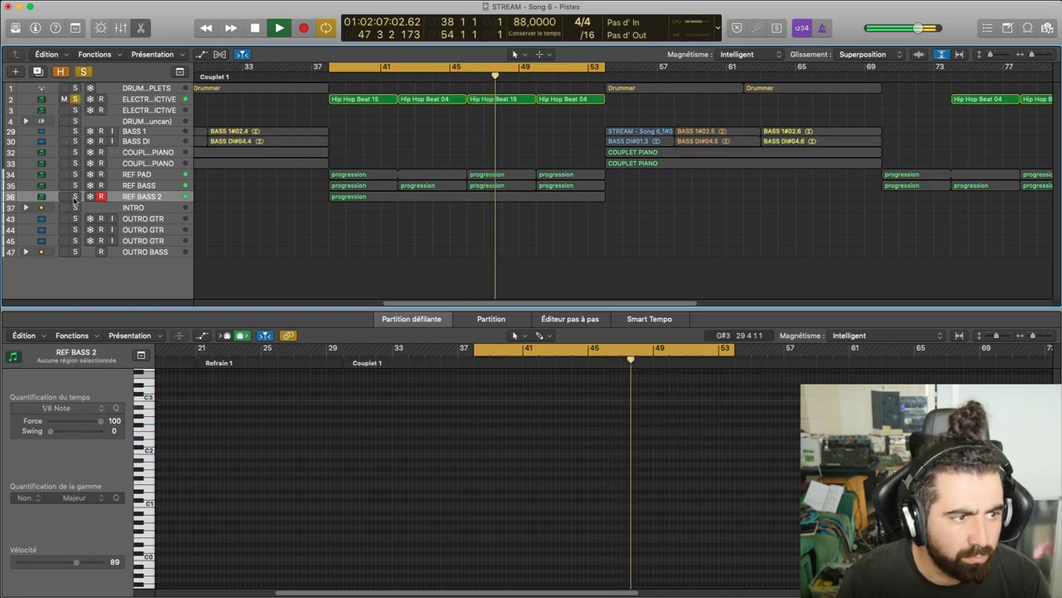
click(75, 197)
click(75, 197)
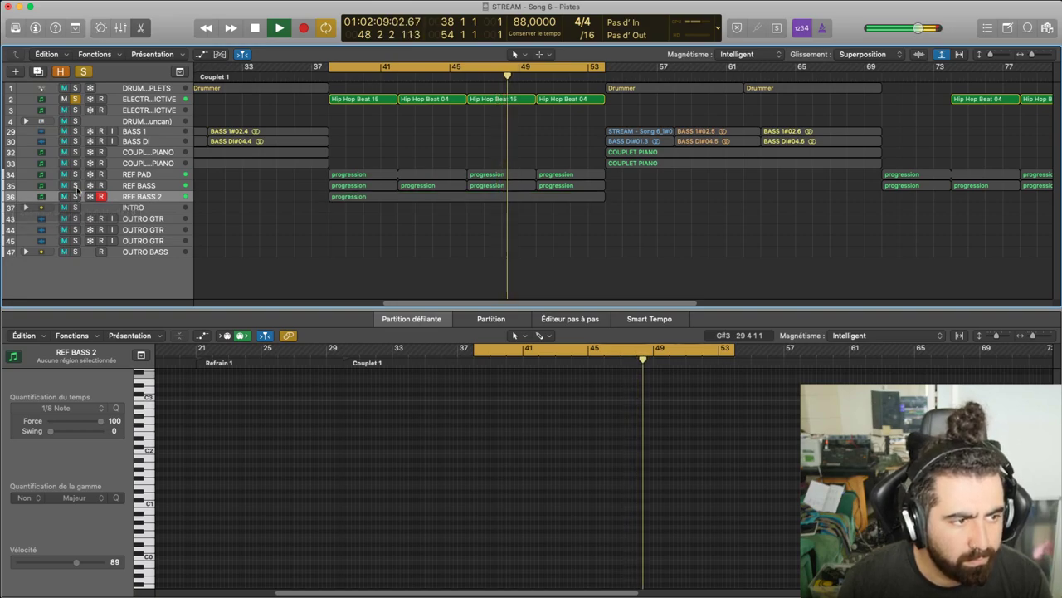
click(76, 185)
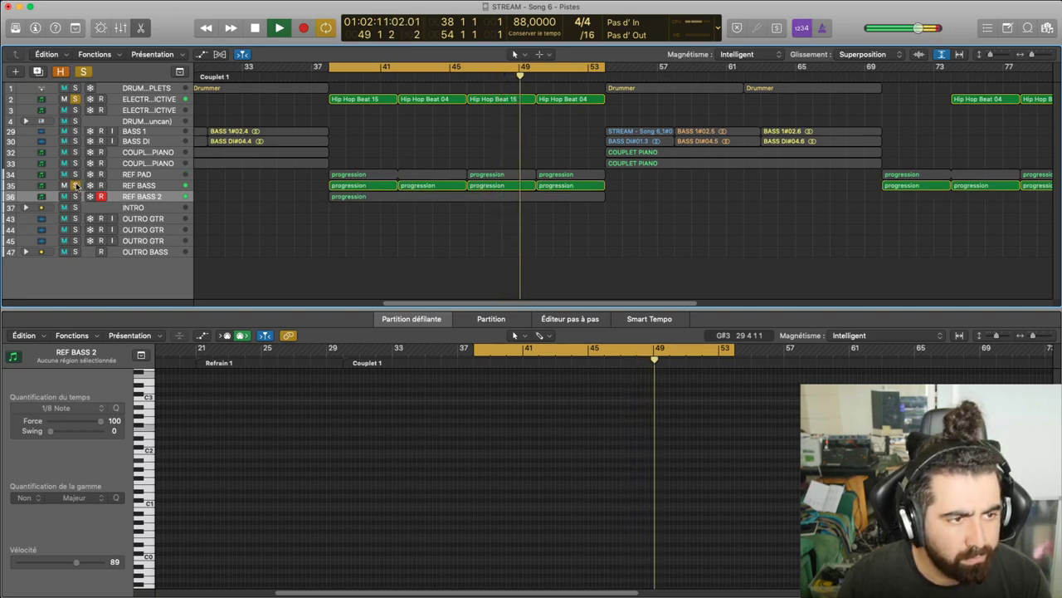
click(75, 196)
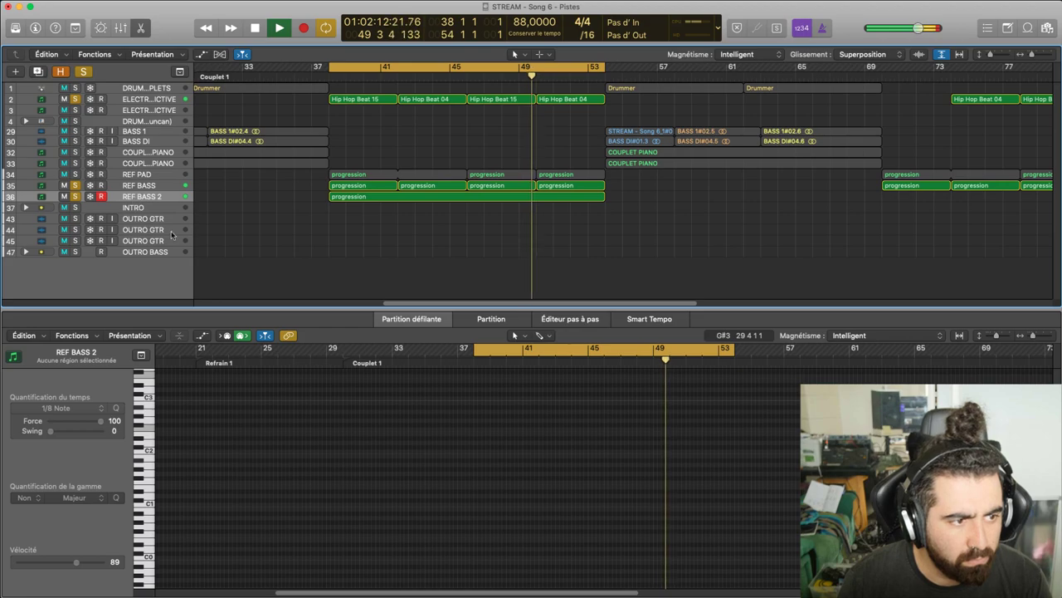
Lower REF BASS 2's mixer volume to about -10.4 dB, toggling REF BASS's solo to judge the balance
key(x)
scroll(477, 515, down, 5)
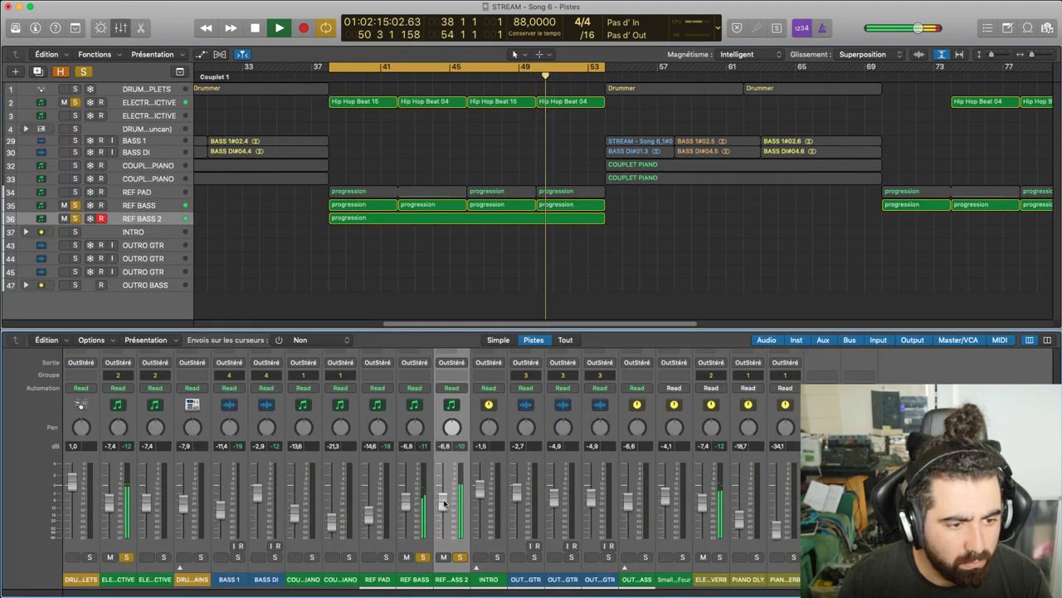
drag(443, 533, 444, 512)
click(423, 557)
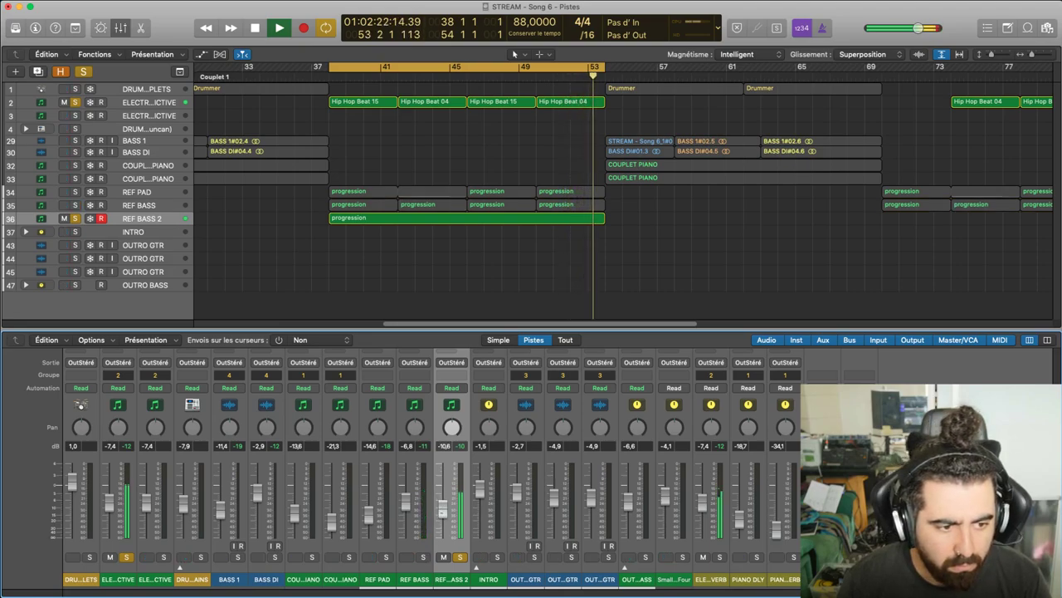
click(423, 557)
drag(437, 512, 438, 513)
Unsolo the drums to rebalance the two basses, solo the drums again, and lower REF BASS 2 to -17.2 dB
click(126, 557)
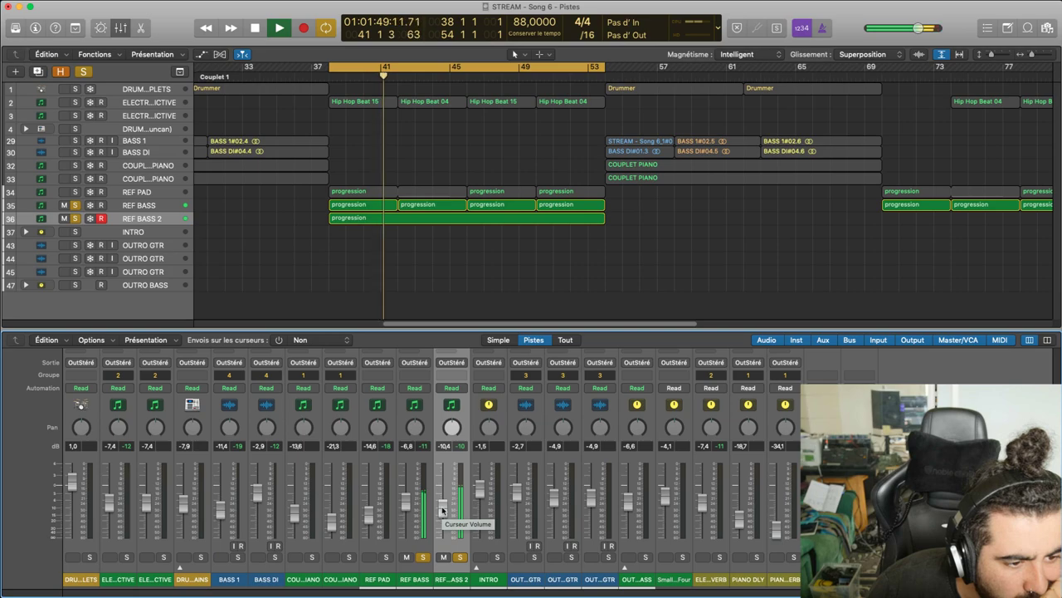
drag(445, 513, 444, 515)
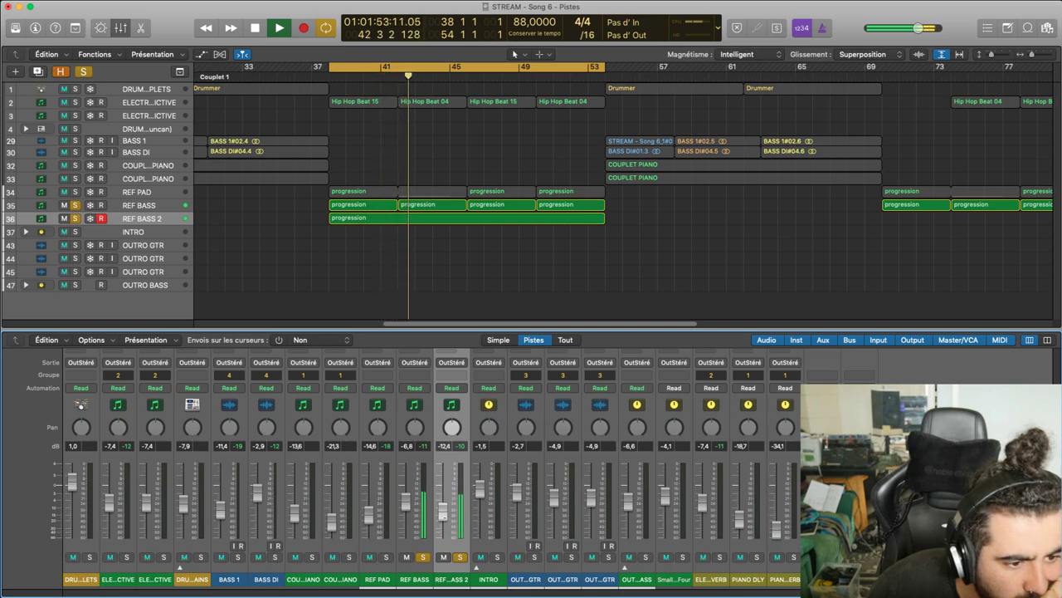
click(127, 557)
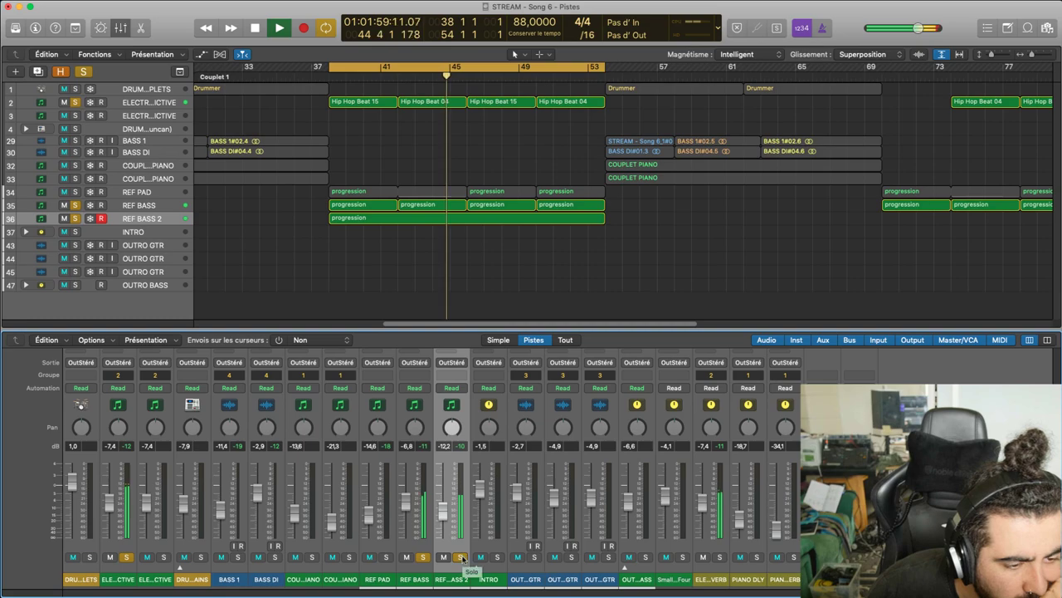
mouse_move(444, 515)
mouse_down()
mouse_move(443, 536)
mouse_move(443, 518)
mouse_up()
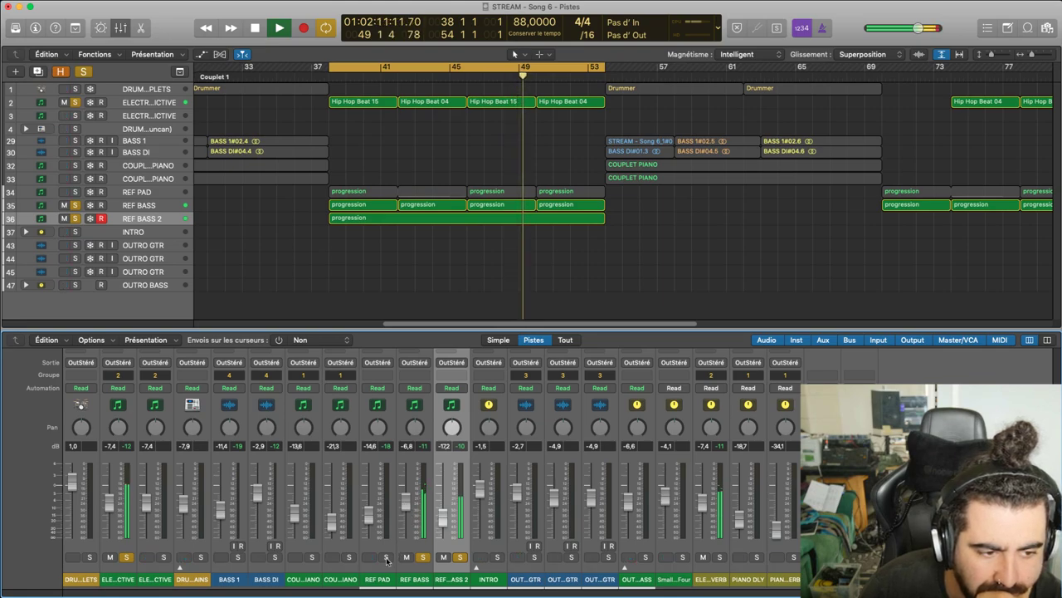
Solo REF PAD with the basses and drums, and raise its mixer volume to -13.4 dB
click(386, 558)
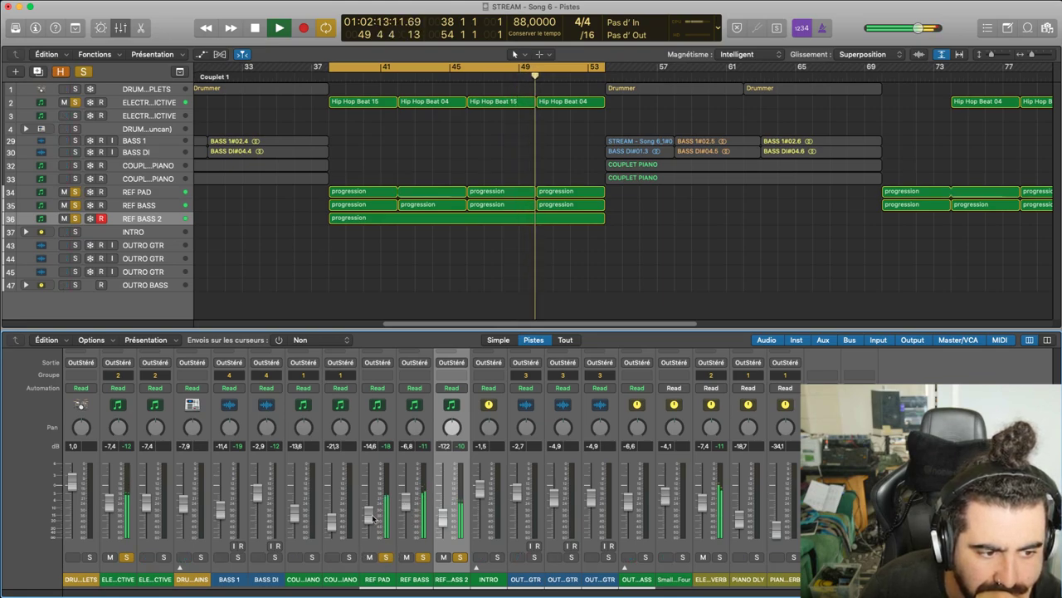
drag(373, 518, 372, 515)
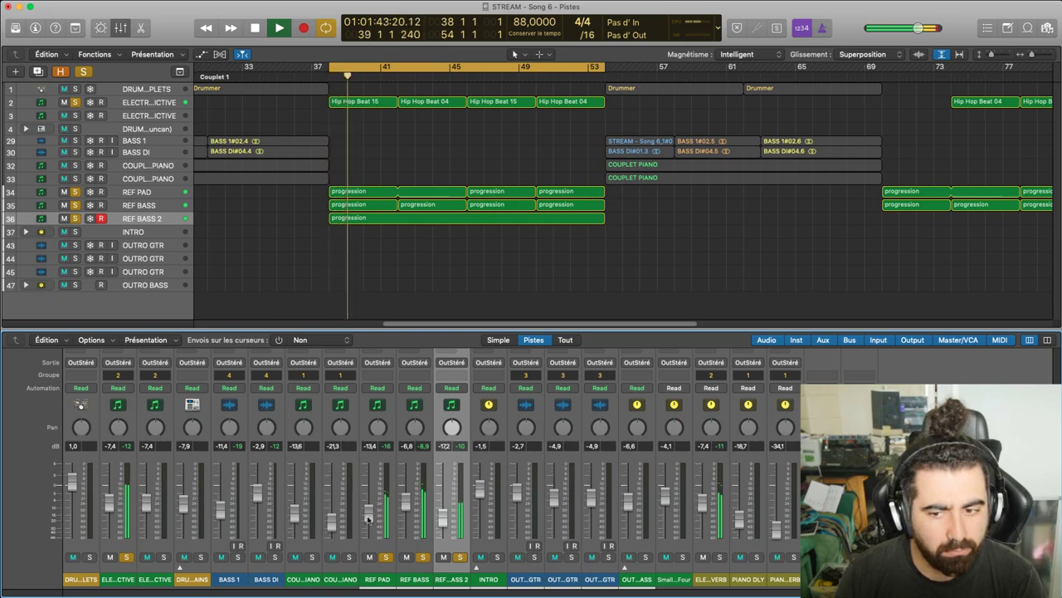
click(499, 291)
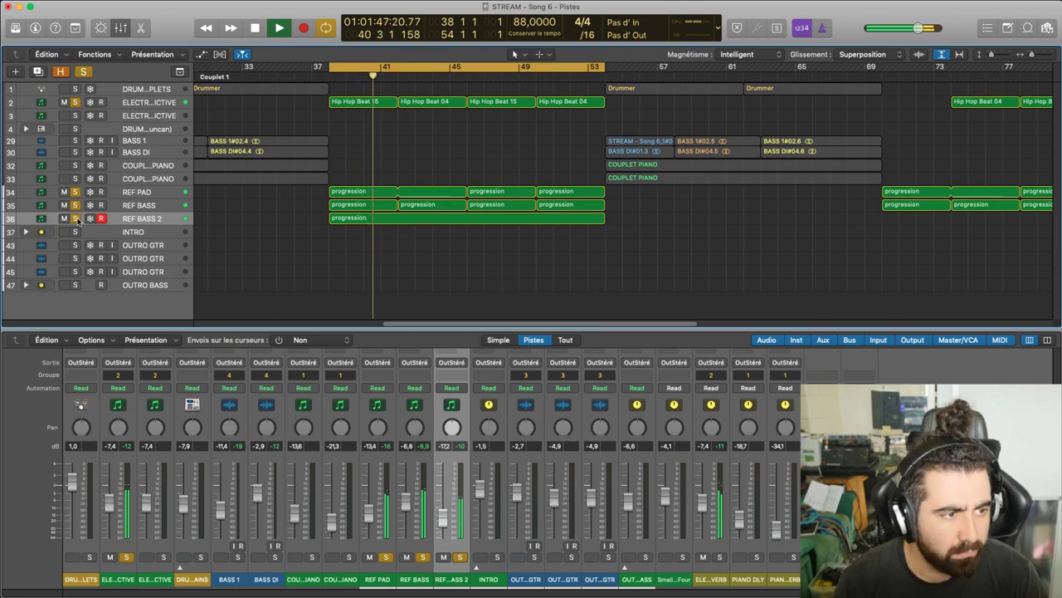
Unsolo REF BASS 2, REF BASS, REF PAD and the Hip Hop Beat drums, and set REF PAD's volume to -13.6 dB against the full mix
drag(77, 219, 77, 194)
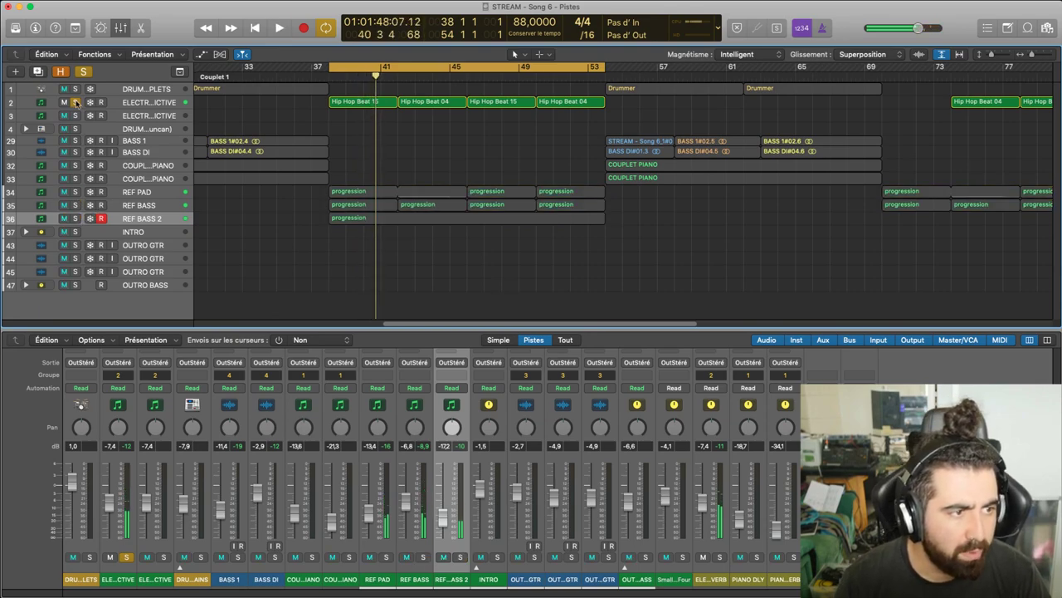
click(76, 101)
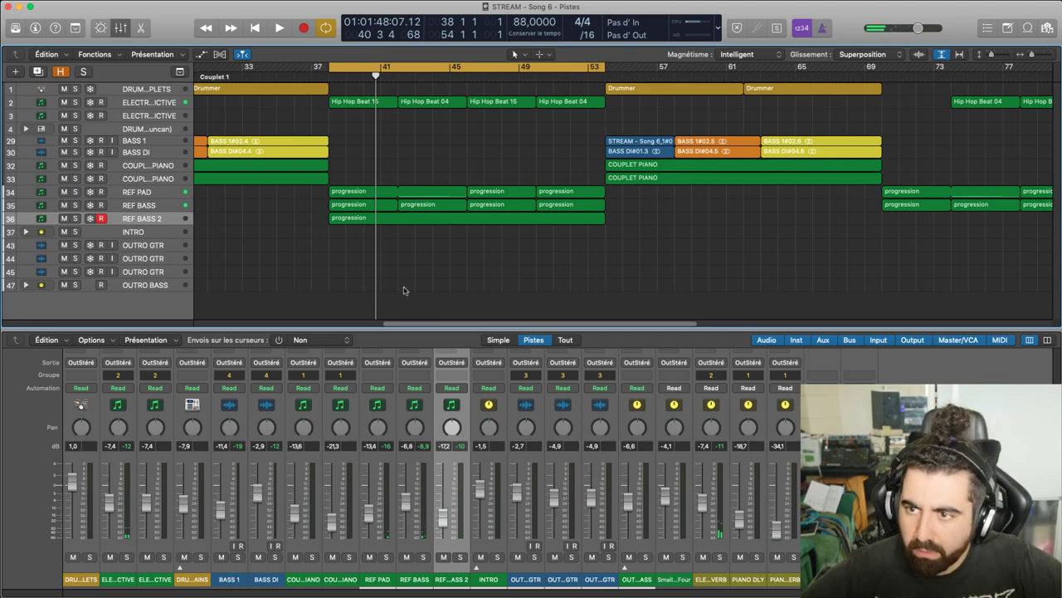
key(space)
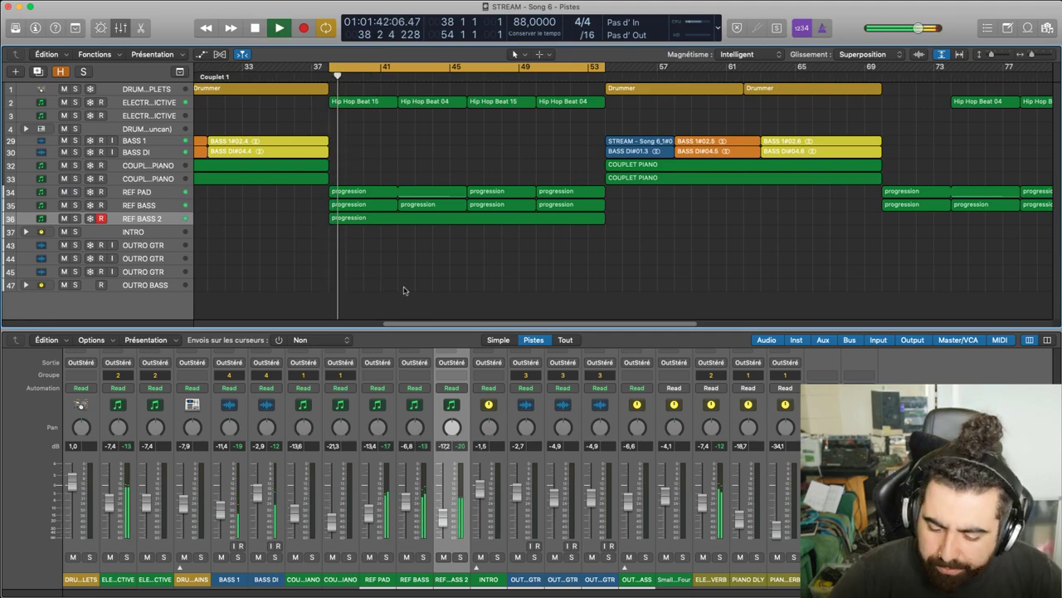
scroll(796, 397, up, 4)
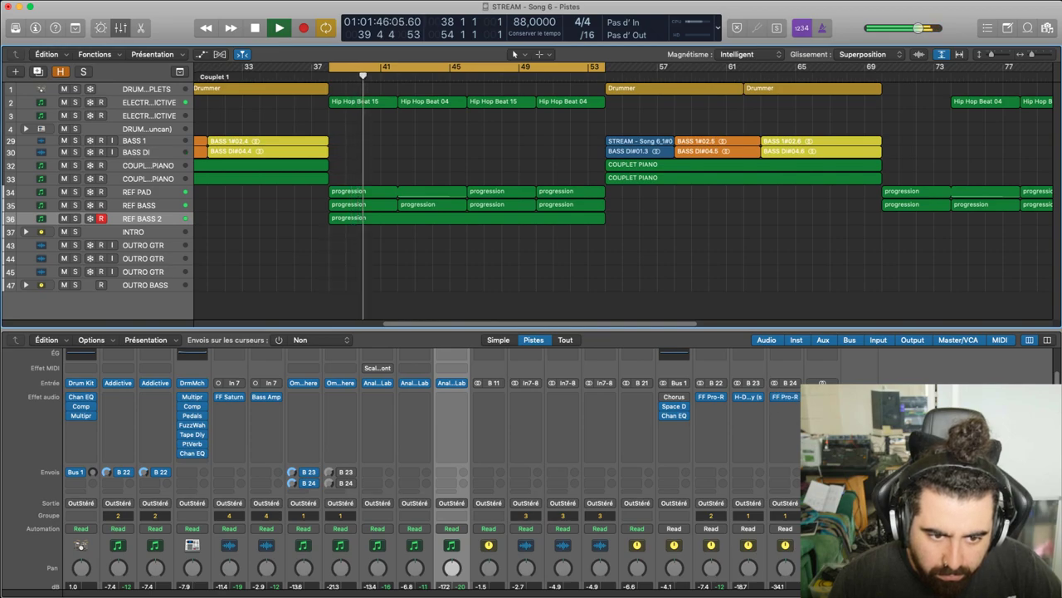
scroll(735, 458, down, 4)
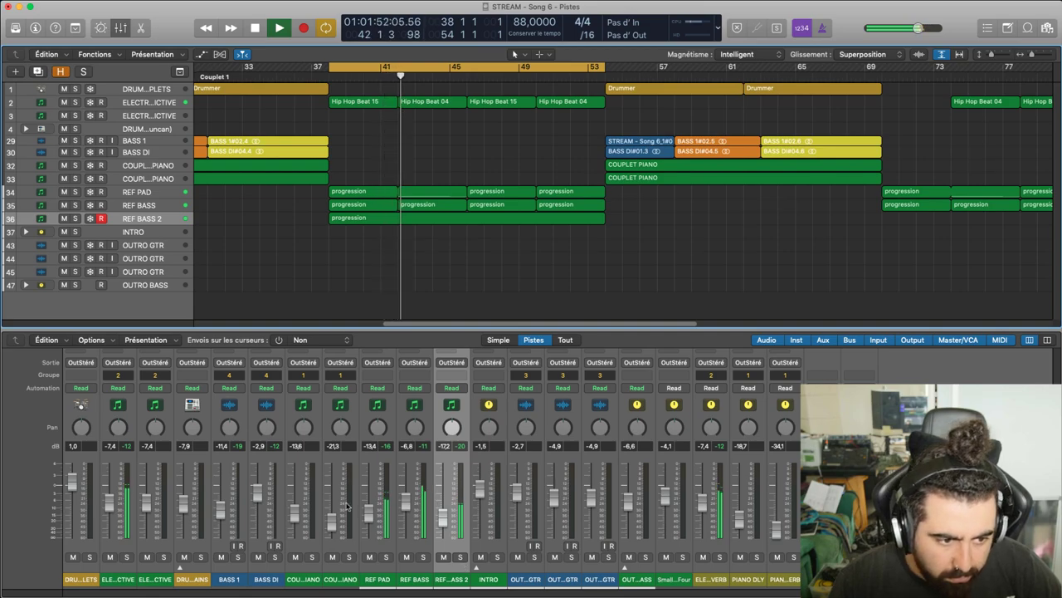
drag(370, 514, 371, 520)
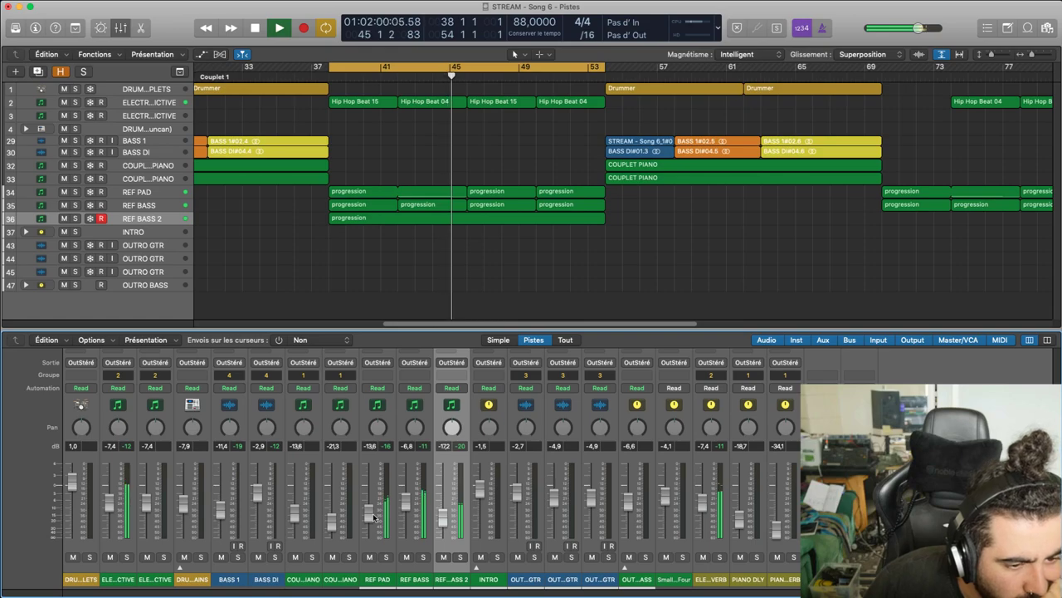
Join REF PAD's four refrain regions from bar 38 into one region, and open it in the piano roll
scroll(368, 498, up, 5)
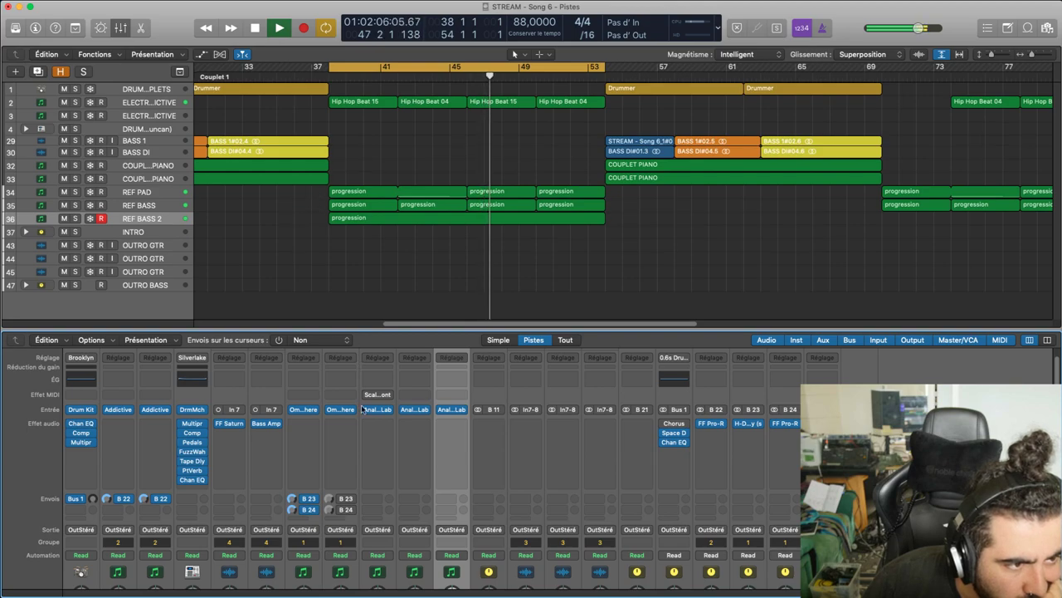
click(359, 194)
drag(417, 164, 544, 193)
key(super+j)
double_click(420, 194)
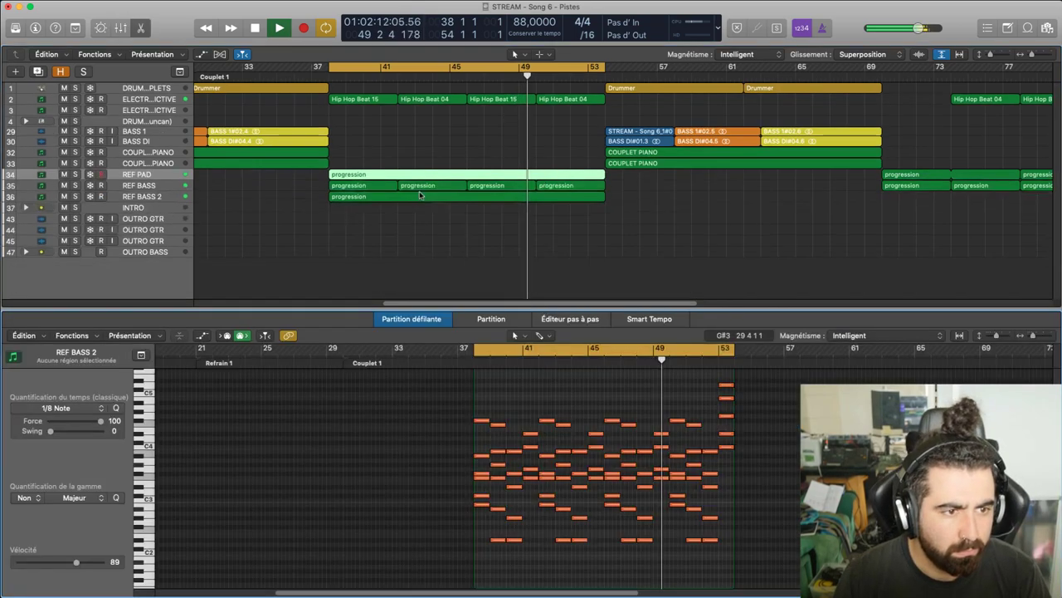
Transpose all notes of the joined REF PAD region up one octave, and play the result
key(space)
drag(465, 400, 777, 595)
scroll(674, 579, up, 6)
drag(485, 460, 487, 409)
key(space)
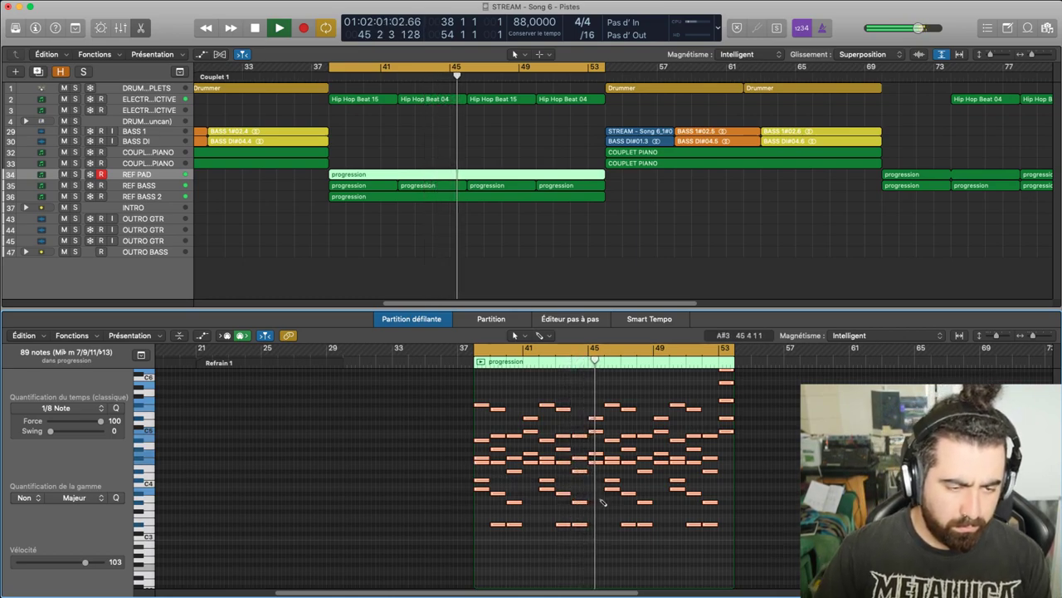
Lower the two highest notes of REF PAD's bar 45 chord by one octave, and play from that bar
scroll(605, 505, up, 5)
key(space)
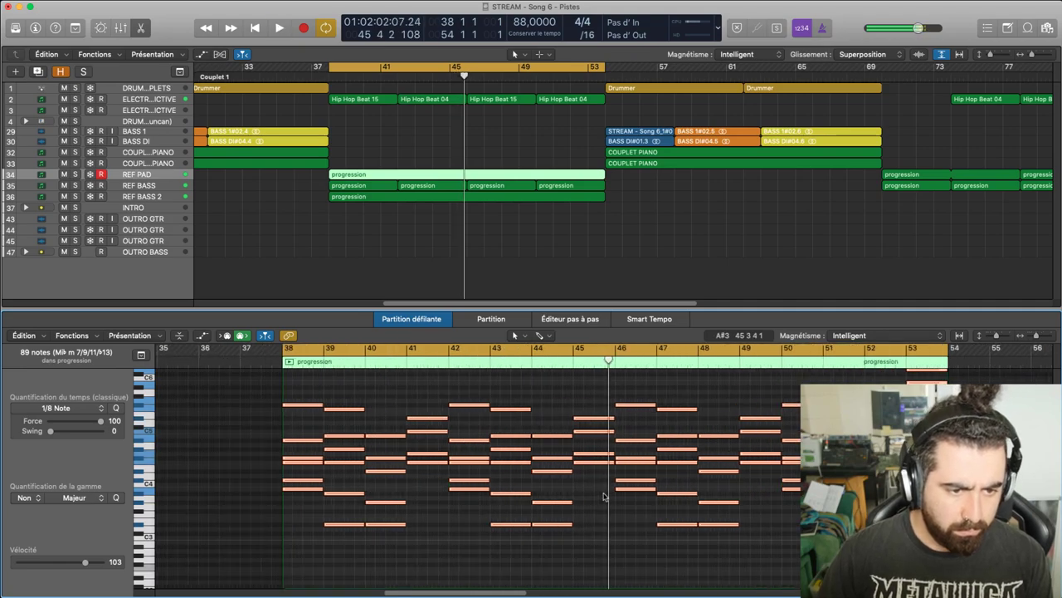
click(593, 418)
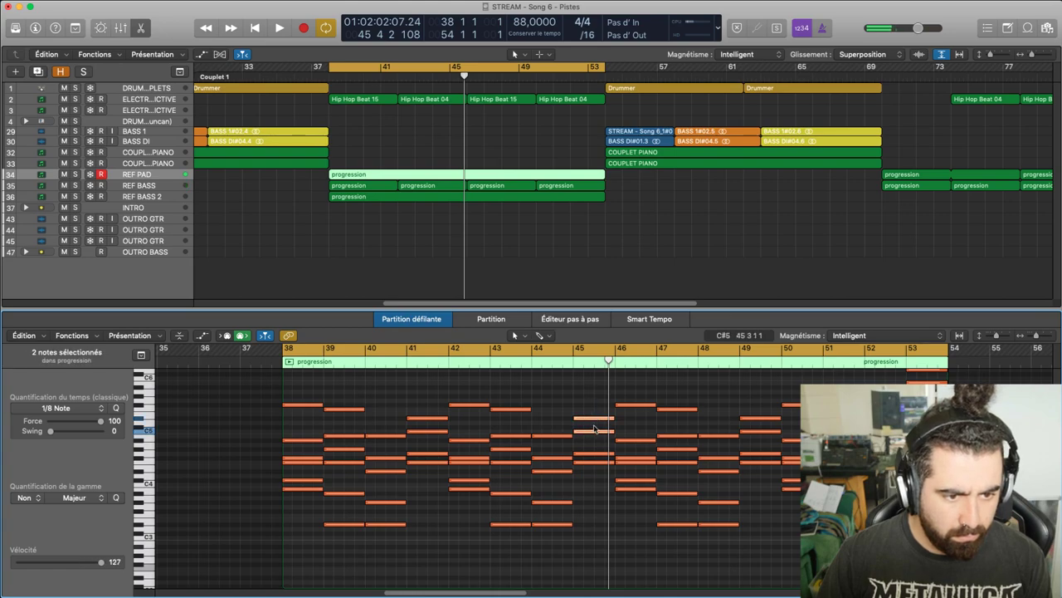
drag(594, 433, 597, 489)
click(578, 355)
key(space)
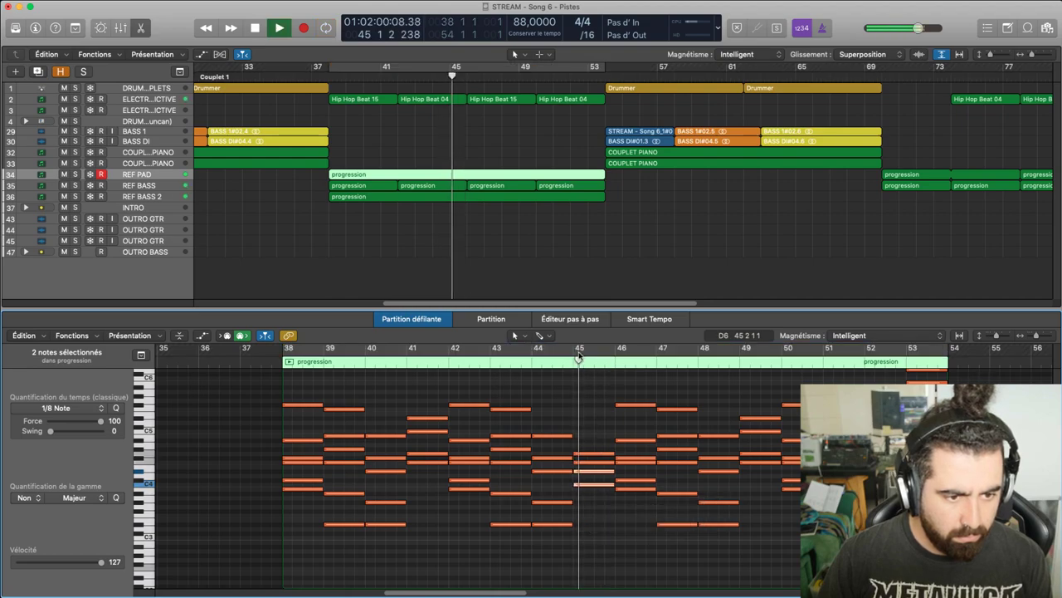
key(space)
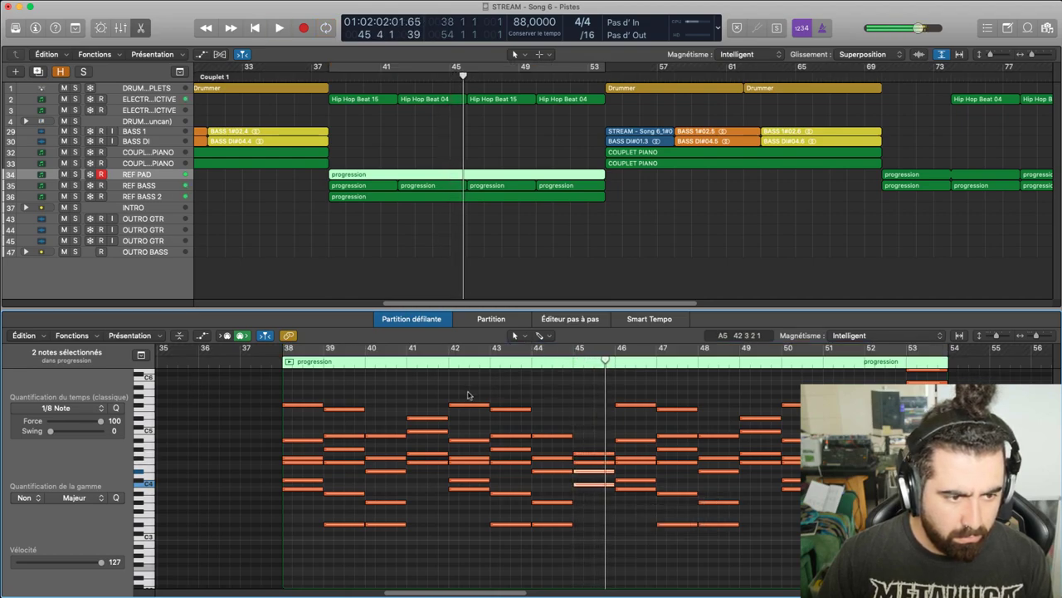
Lower the two highest notes of REF PAD's chords at bars 41 and 49 by one octave, and listen to the changes
drag(422, 397, 430, 473)
key(space)
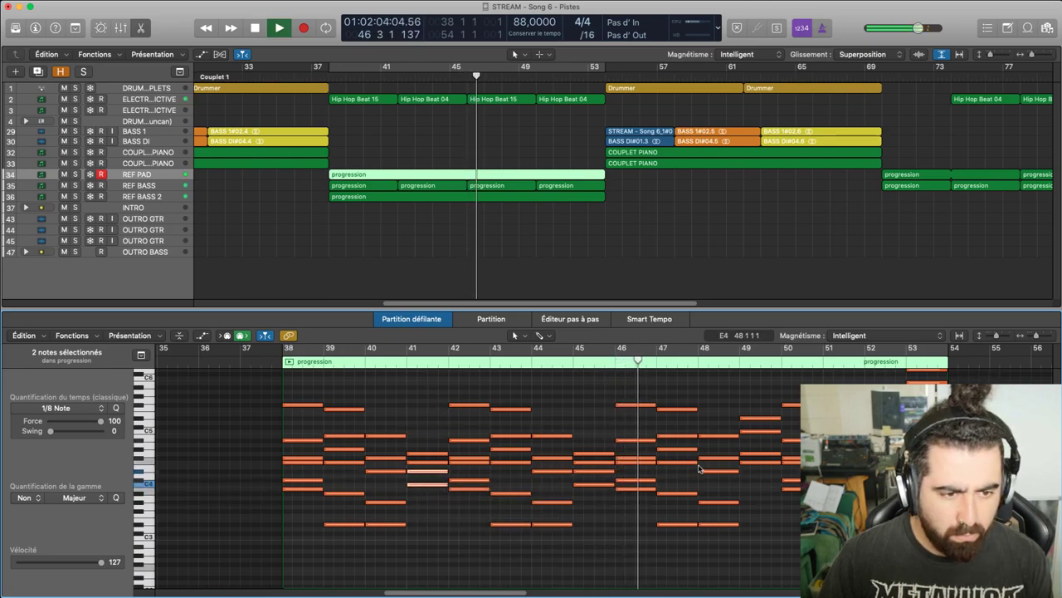
key(space)
click(760, 417)
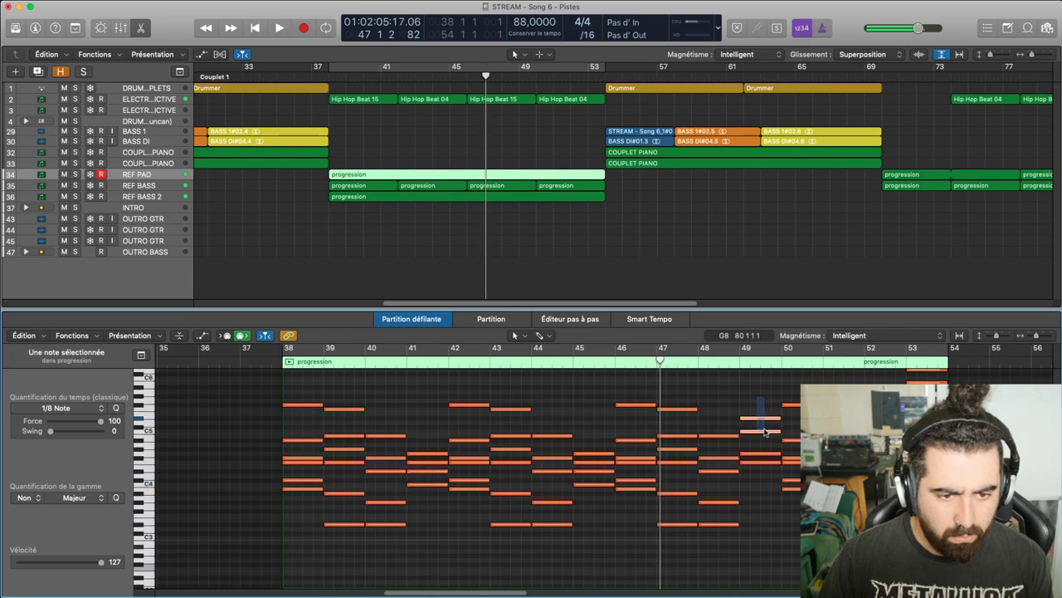
drag(764, 418, 763, 478)
key(space)
click(762, 523)
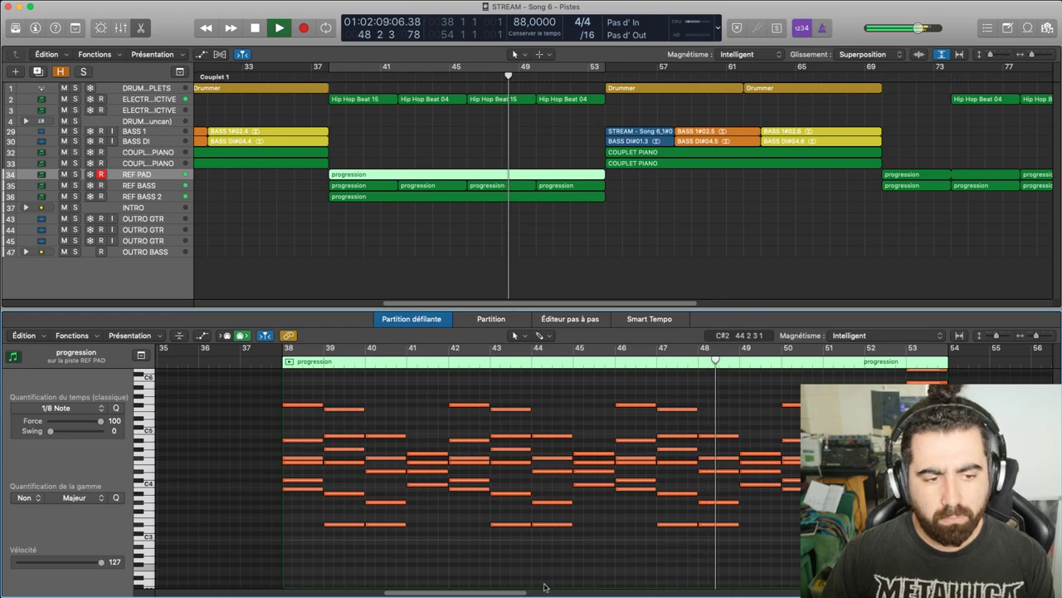
Lower REF PAD's entire final chord at bar 53 by one octave
scroll(773, 550, up, 5)
drag(774, 551, 756, 440)
scroll(758, 541, down, 5)
drag(771, 403, 764, 468)
click(844, 469)
scroll(844, 469, up, 3)
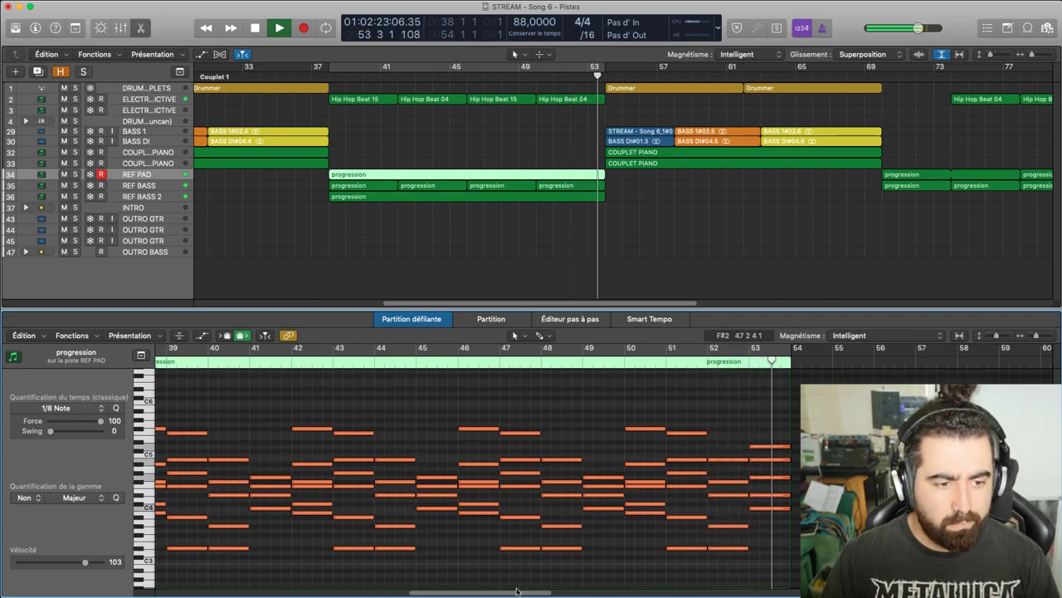
scroll(516, 591, left, 3)
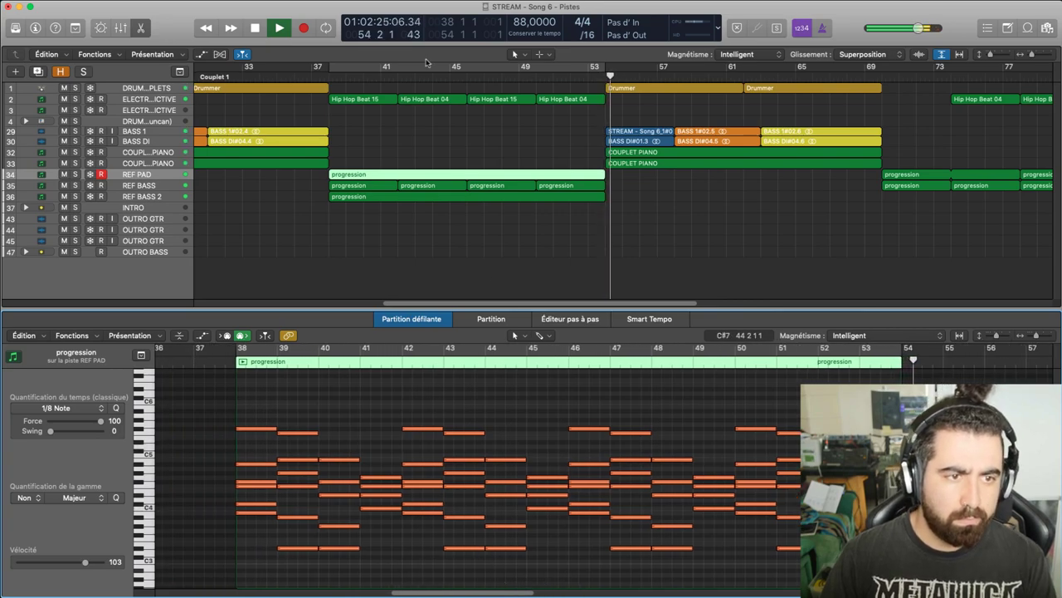
Turn the cycle range over the refrain back on and play it from bar 38
key(space)
click(353, 71)
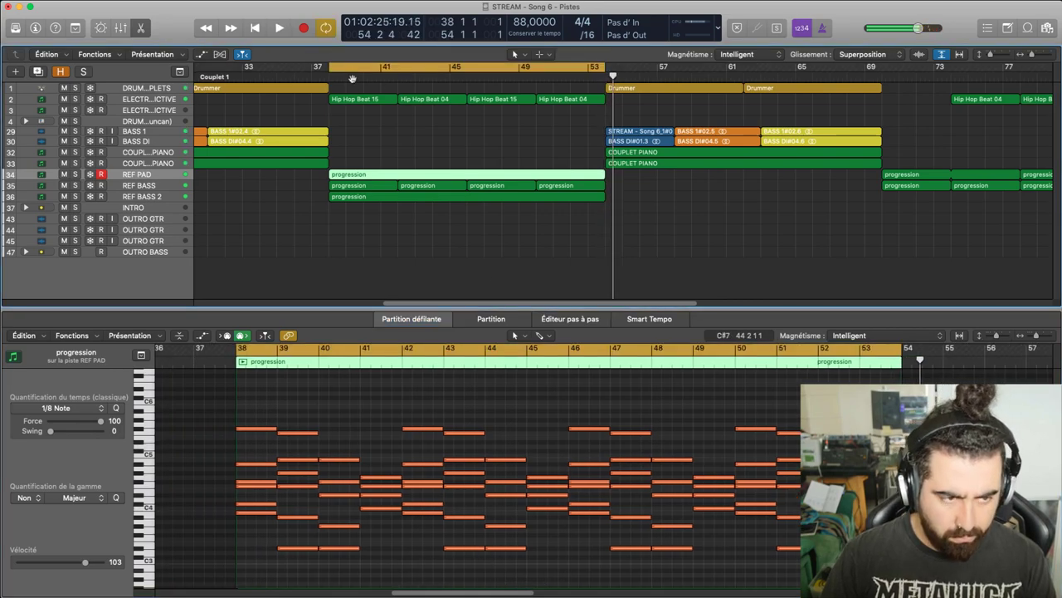
key(space)
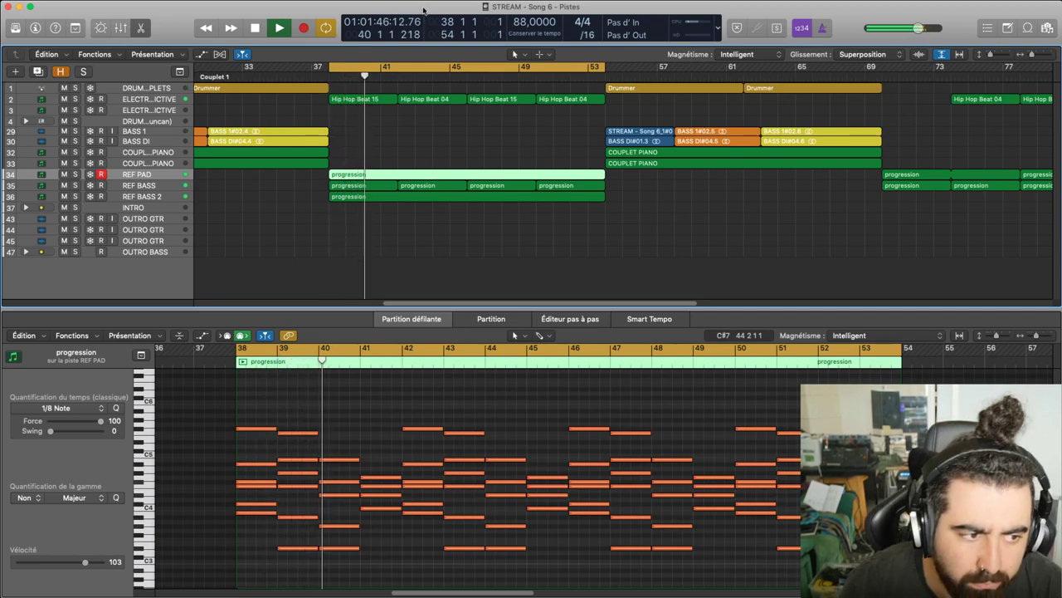
Check the mix with REF PAD muted, and solo REF PAD together with REF BASS 2, toggling REF BASS's solo to compare
click(63, 174)
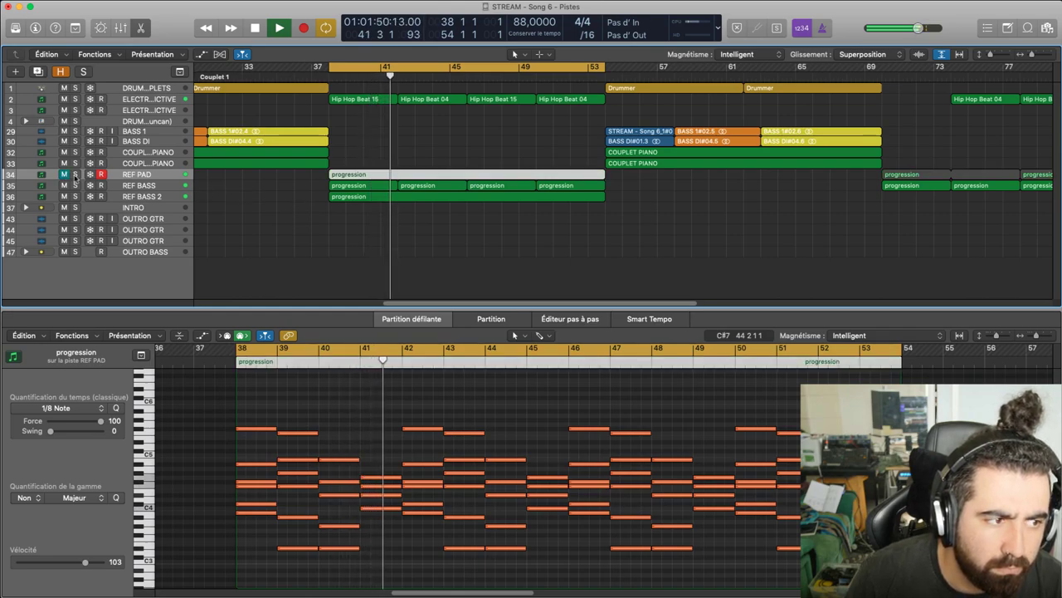
click(75, 175)
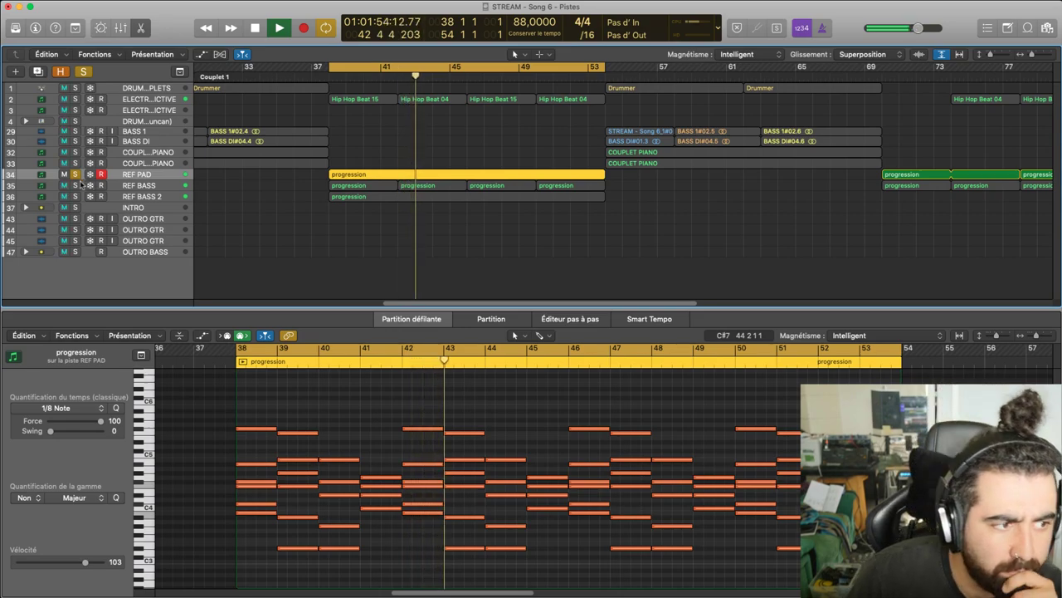
click(74, 186)
click(75, 185)
click(75, 196)
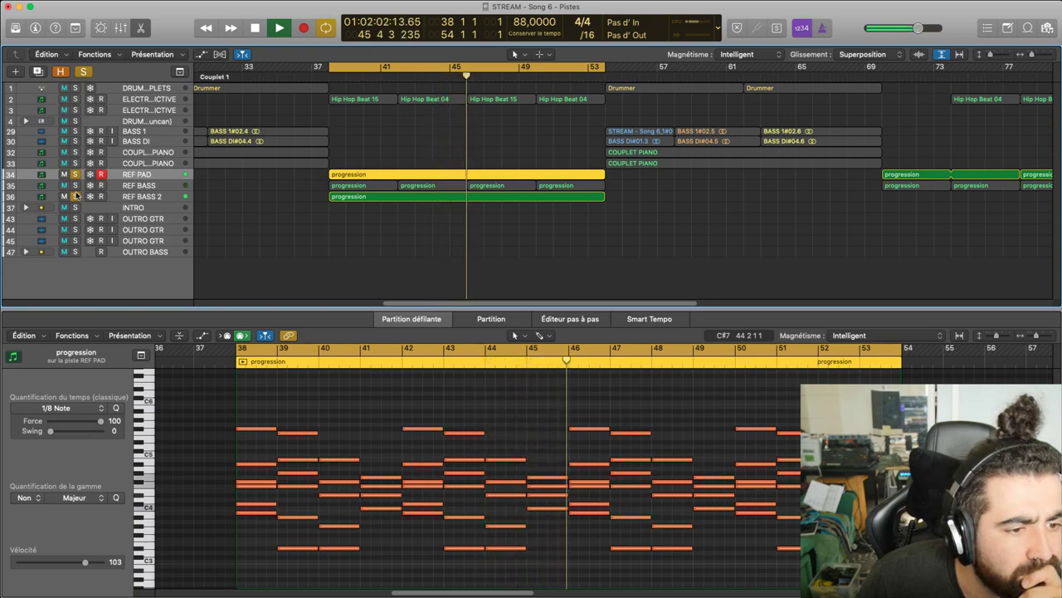
Lower REF PAD's mixer volume to -18.0 dB, and replay the refrain with its region deselected
key(x)
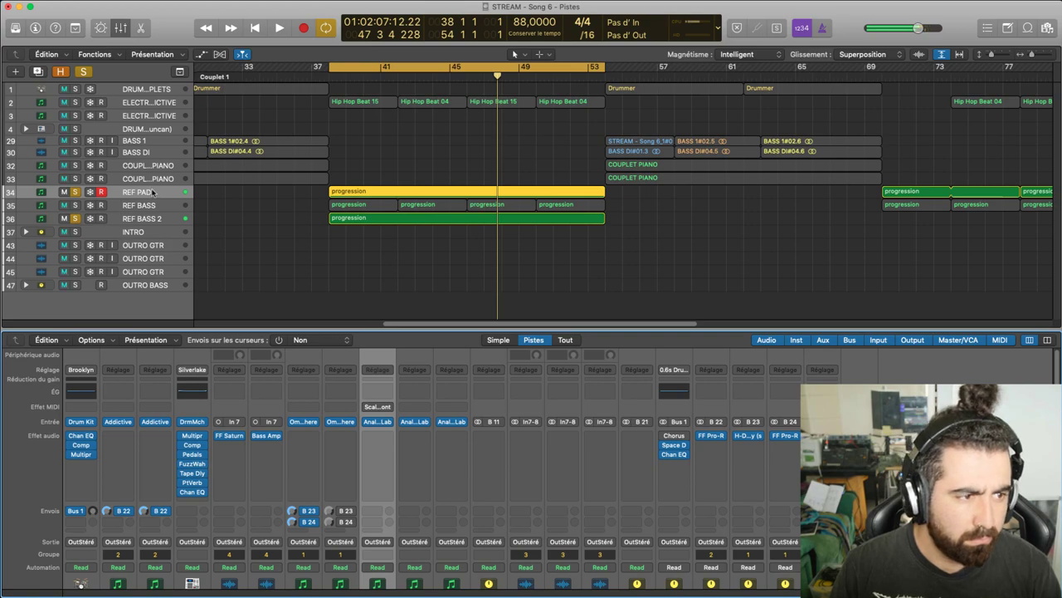
scroll(366, 519, down, 5)
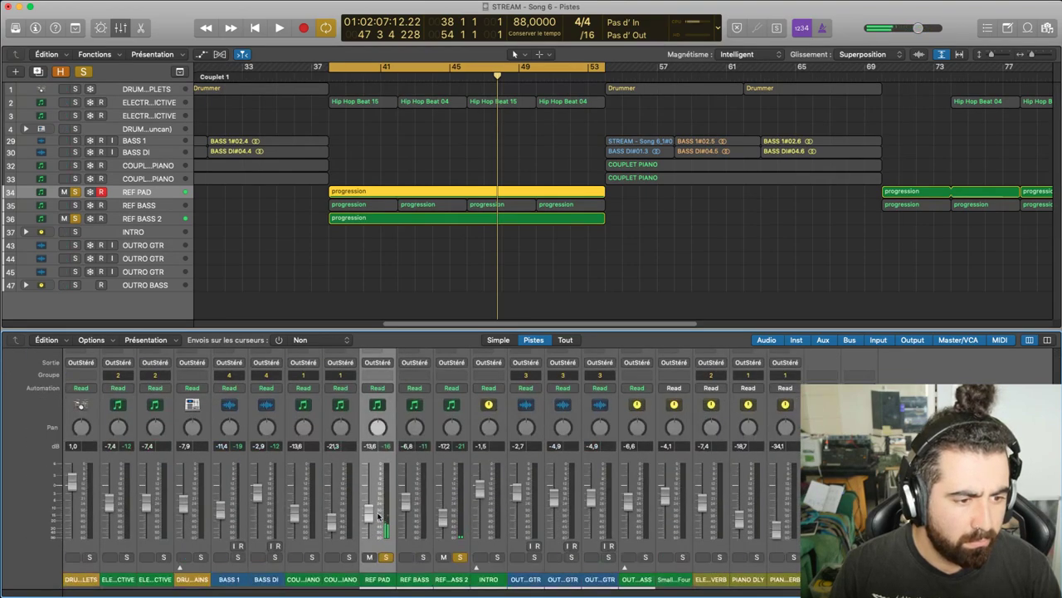
key(space)
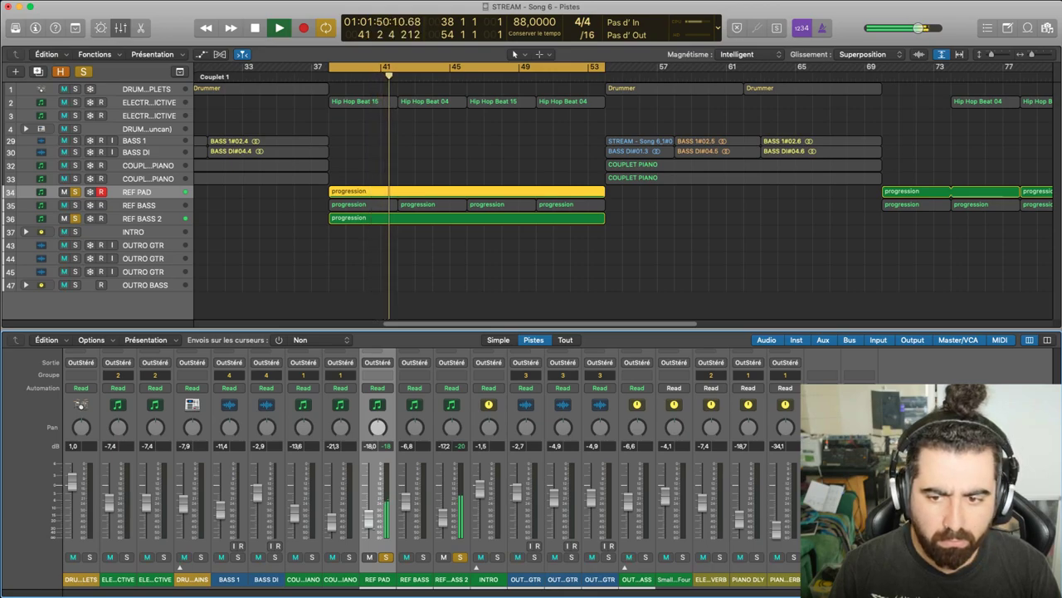
click(427, 279)
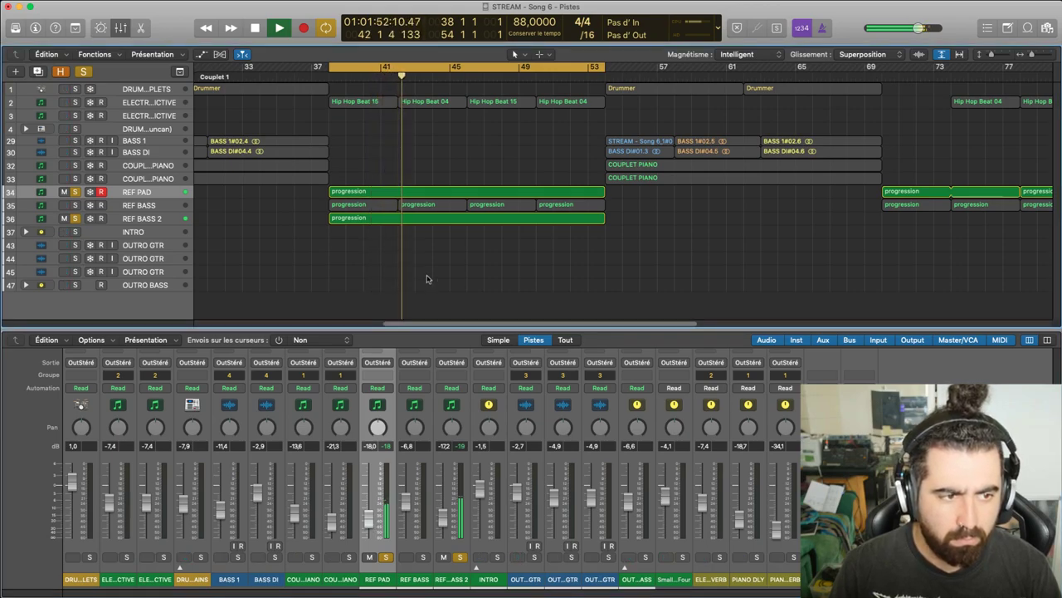
mouse_move(472, 325)
mouse_down()
mouse_move(520, 325)
mouse_move(470, 325)
mouse_up()
click(410, 68)
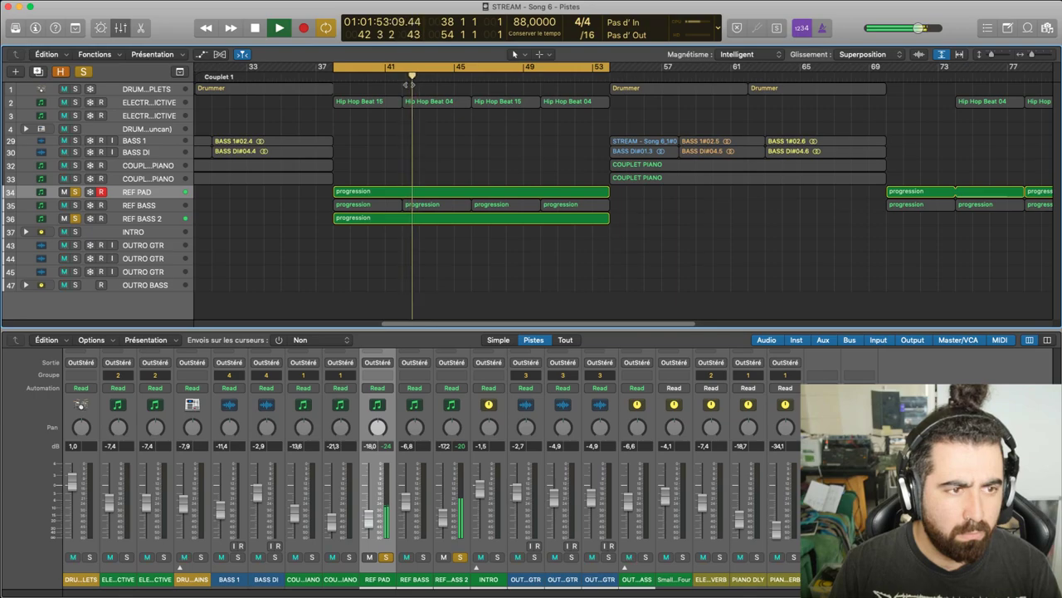
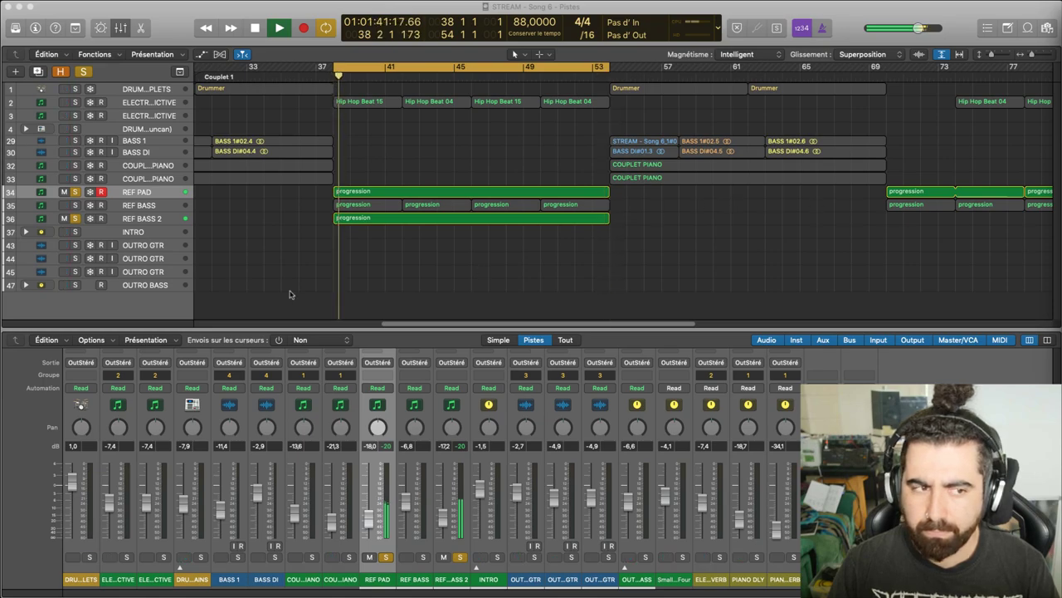
Add REF BASS and the Hip Hop Beat drums to the soloed tracks for a listen, and select REF BASS 2's refrain region
click(75, 205)
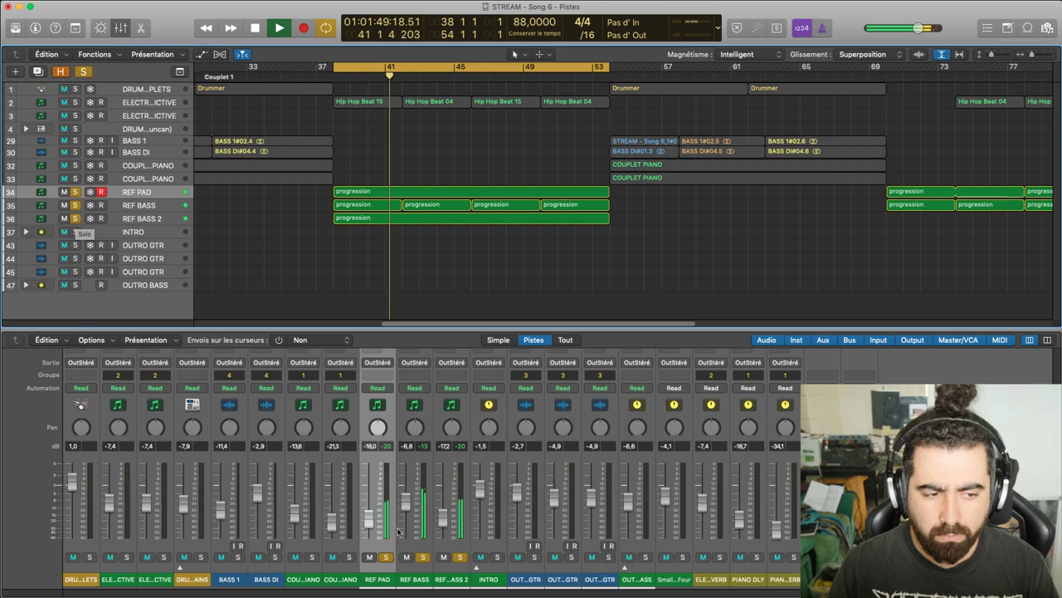
click(126, 557)
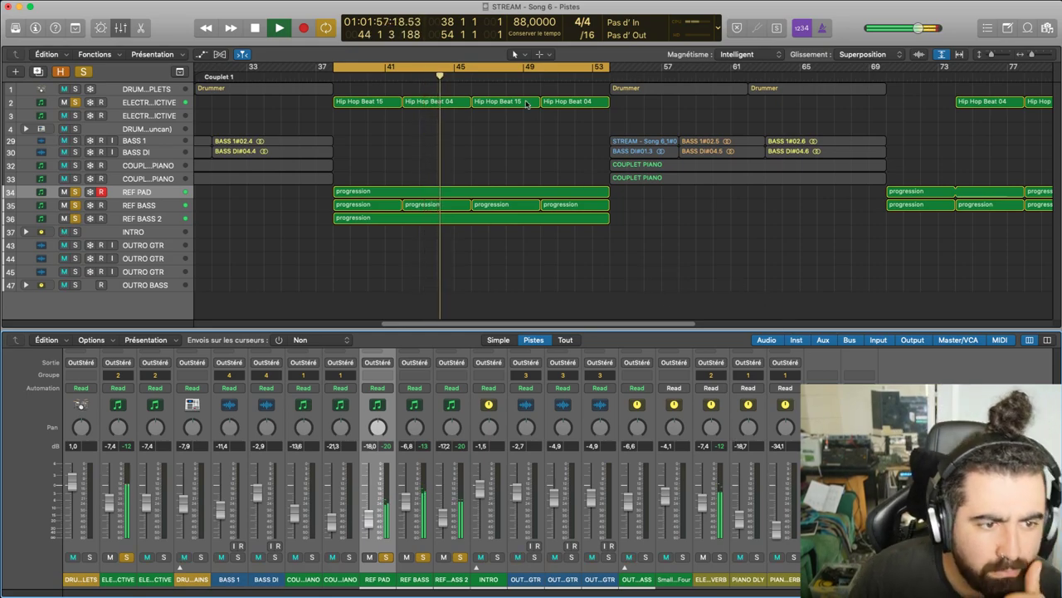
key(space)
click(566, 219)
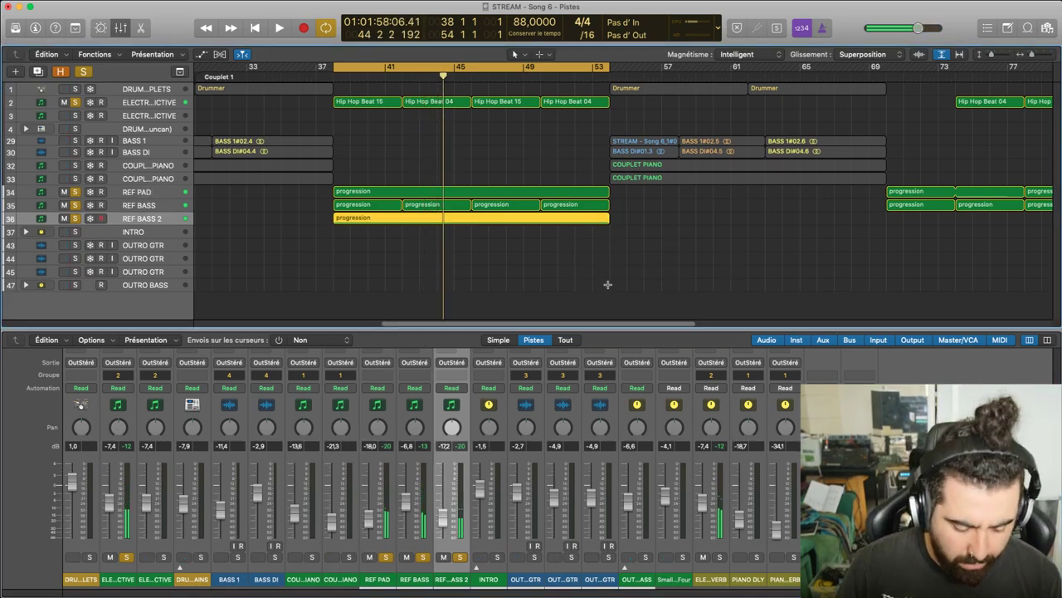
Paste the copied REF BASS 2 progression region at bar 70 for the second refrain and start playback
drag(604, 322, 689, 322)
click(656, 77)
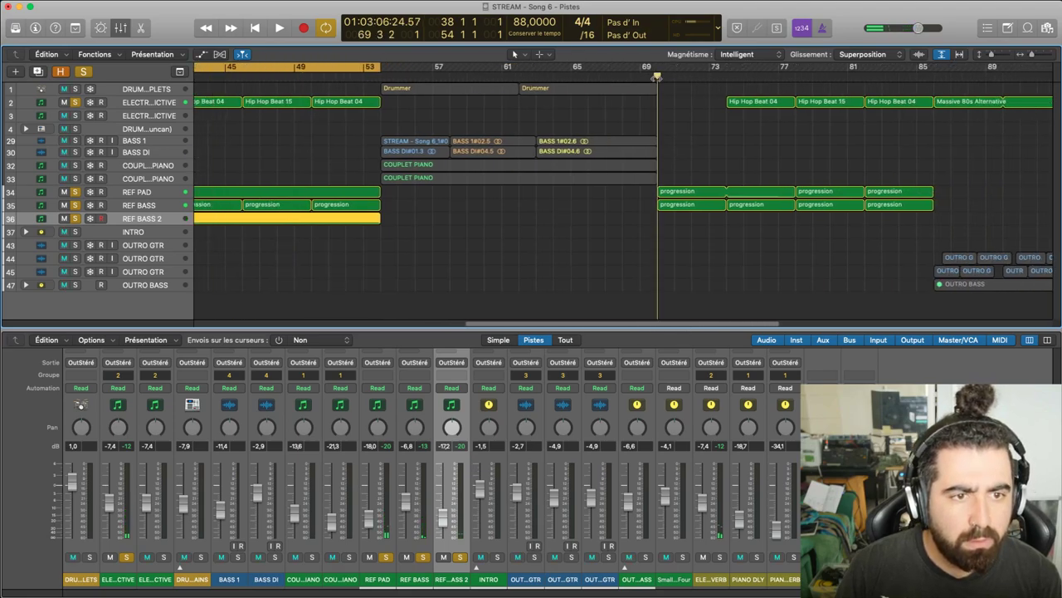
click(693, 226)
key(super+v)
click(656, 70)
key(space)
click(765, 78)
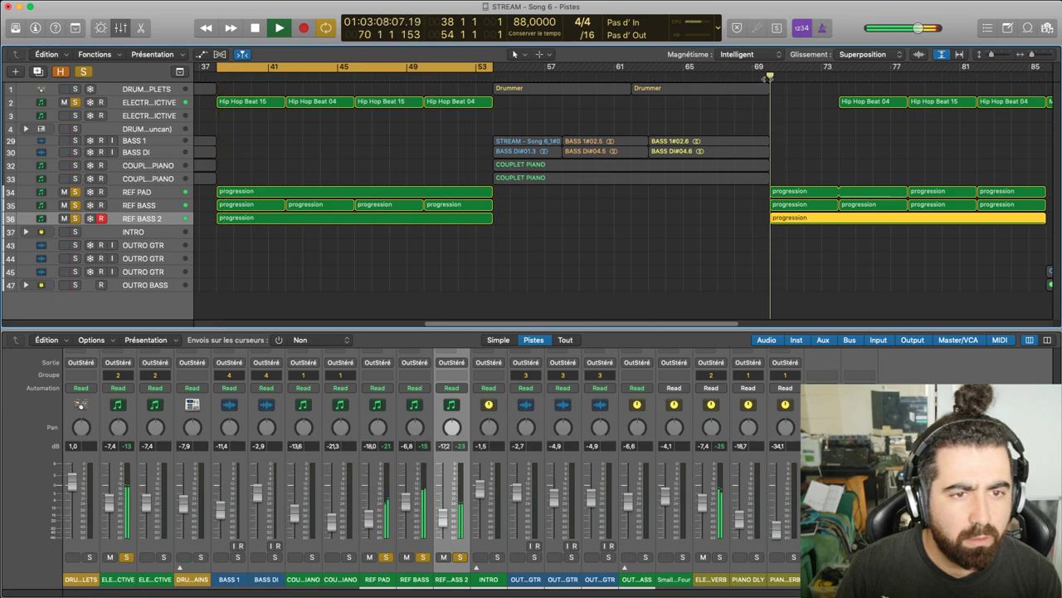
drag(613, 322, 689, 335)
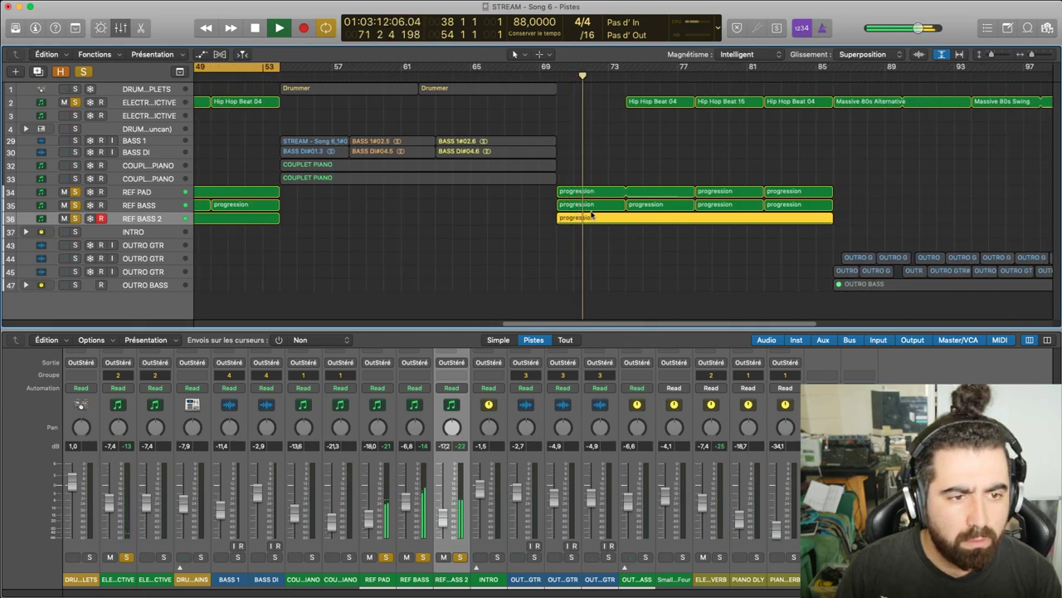
Toggle the bass solos, leave REF BASS out, and play the second refrain from bar 70 with the cycle range off
click(591, 208)
click(75, 218)
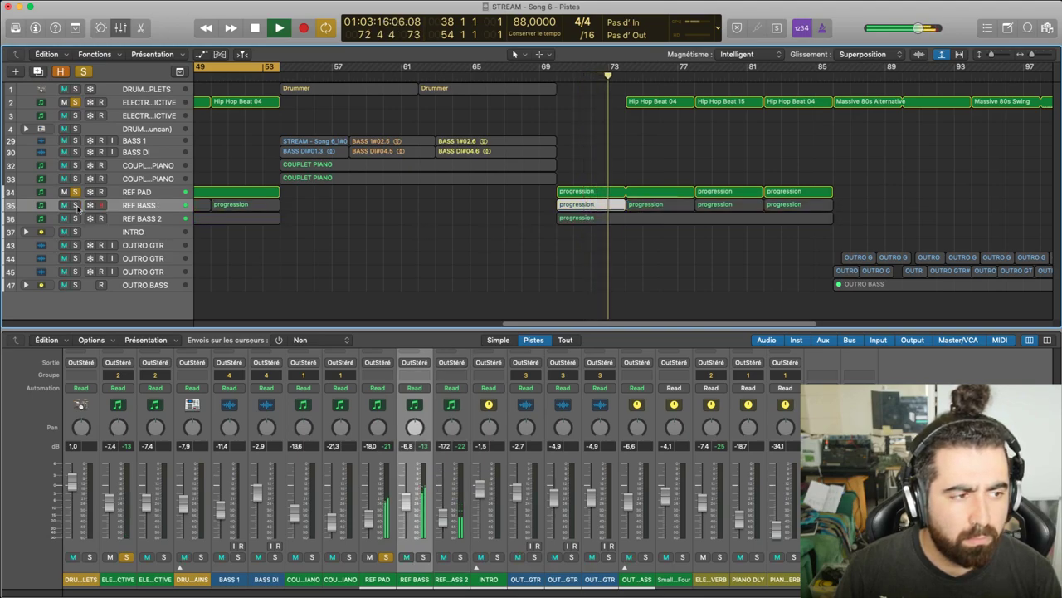
click(75, 218)
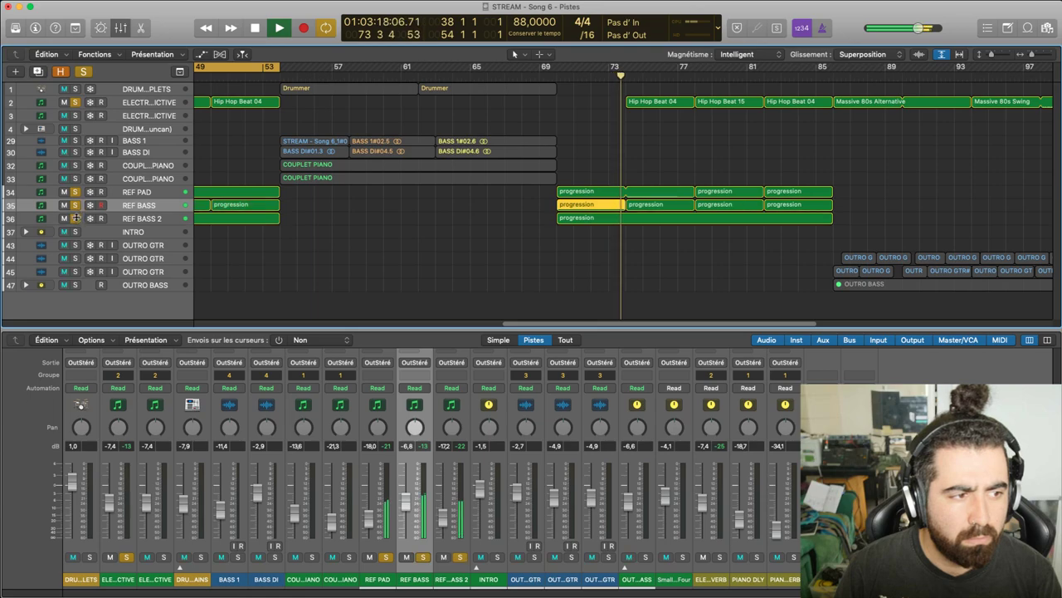
click(75, 205)
click(557, 77)
key(space)
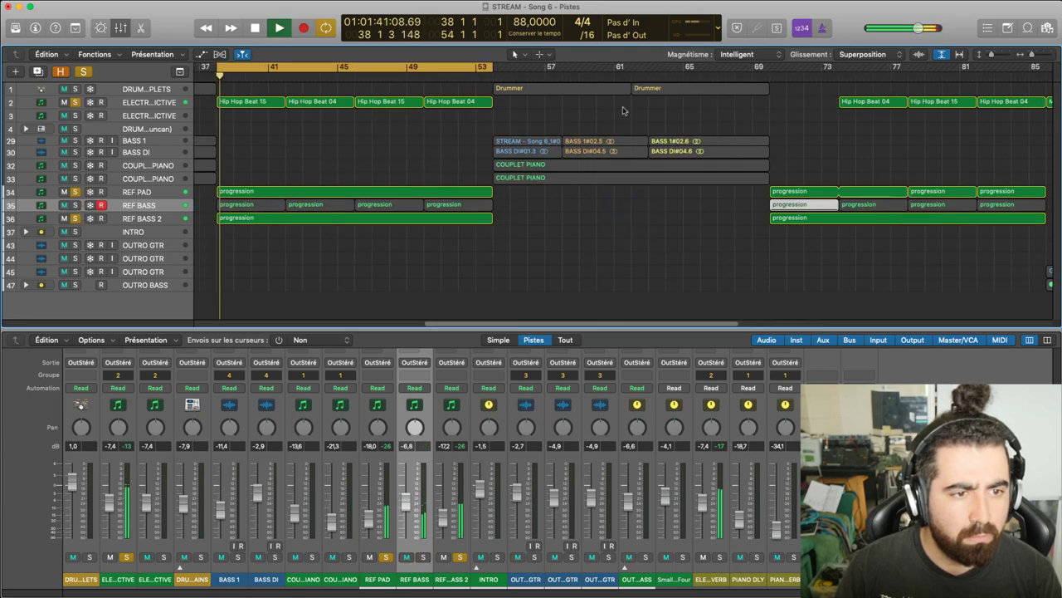
key(space)
click(434, 75)
key(space)
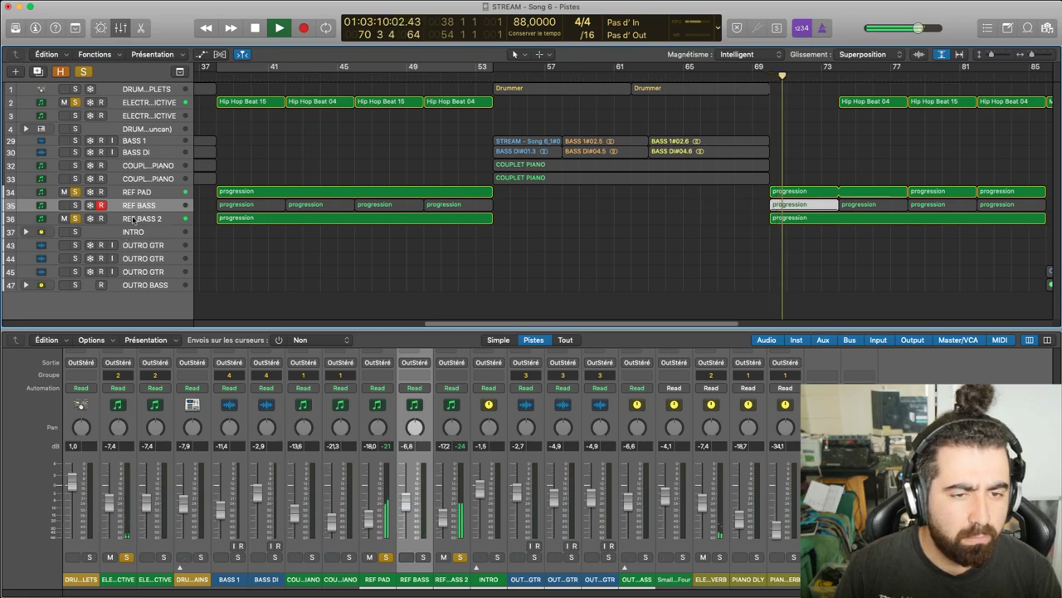
Replay the second refrain from bar 70 with REF BASS soloed in place of REF BASS 2
click(763, 79)
key(space)
click(76, 205)
click(75, 218)
key(space)
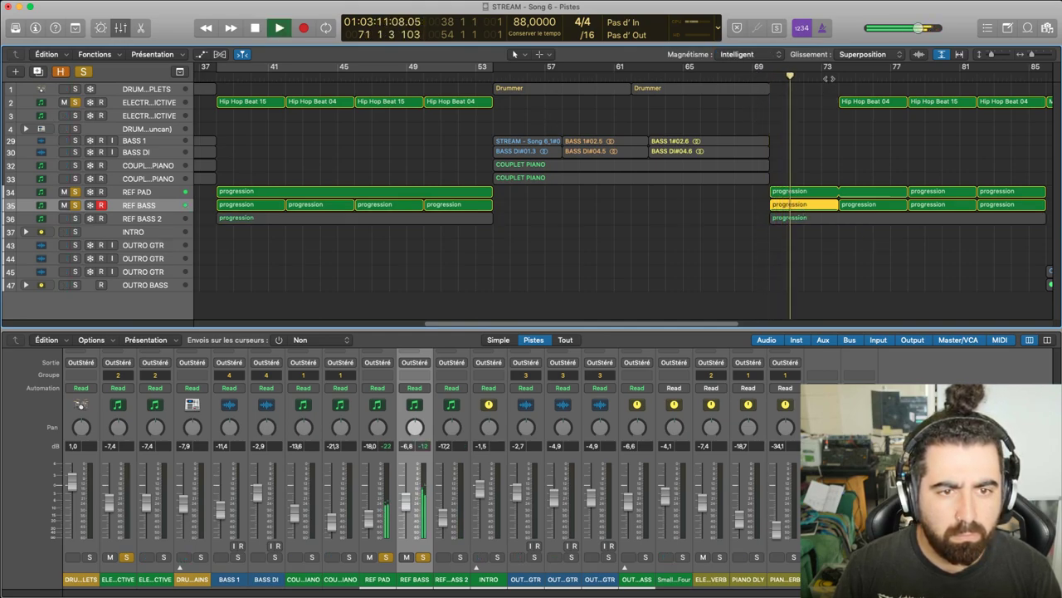
Remove the first four bars of REF BASS 2's second-refrain region so that it starts at bar 74
click(840, 79)
key(space)
click(803, 218)
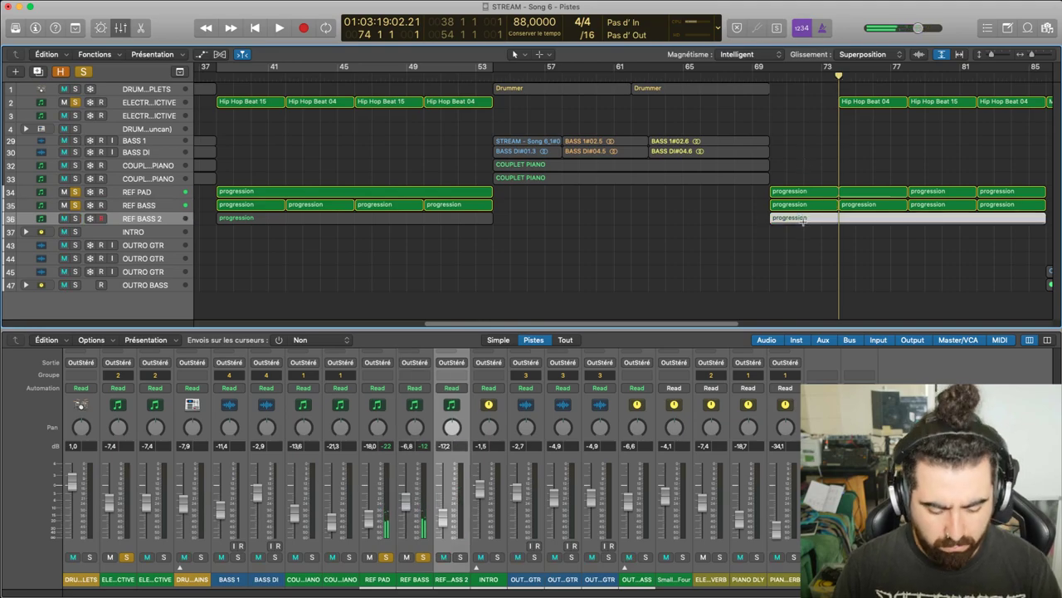
key(Delete)
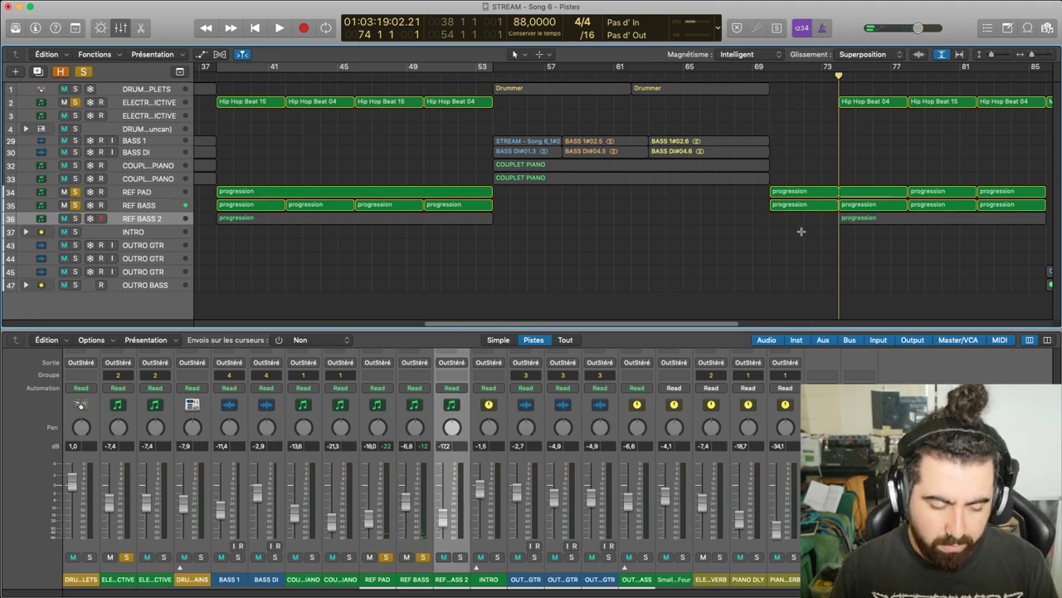
Solo REF BASS 2 again and play from bar 74, and turn the cycle range back on to listen to the first refrain
click(75, 219)
key(space)
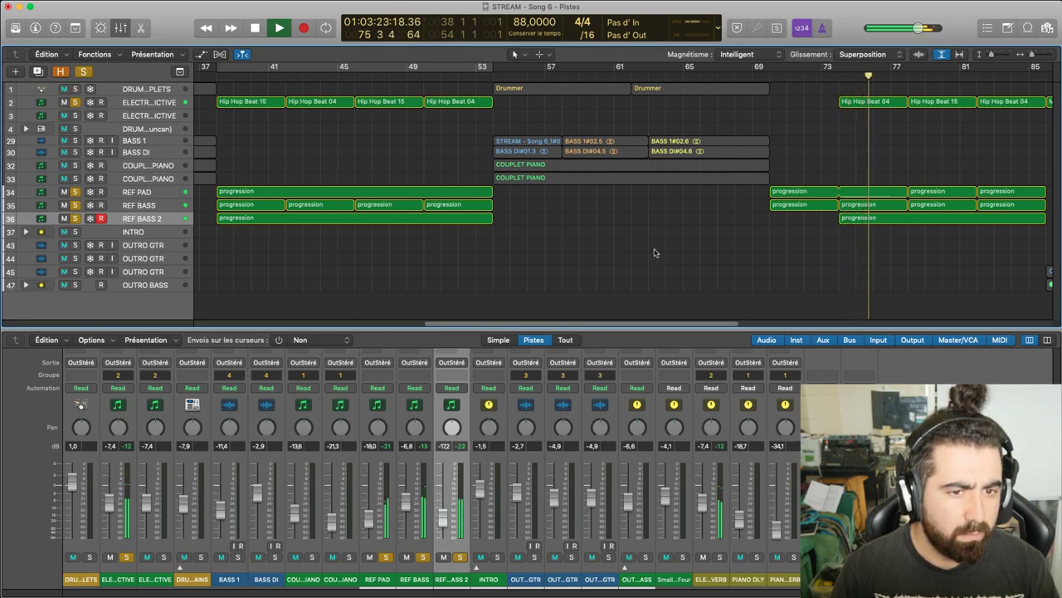
drag(656, 324, 698, 323)
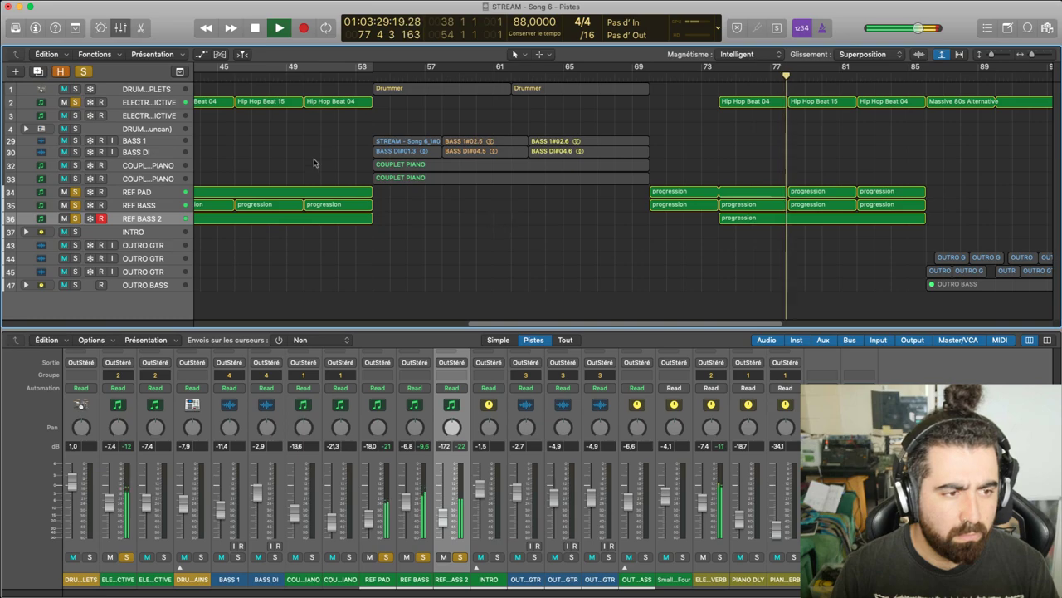
drag(584, 322, 508, 323)
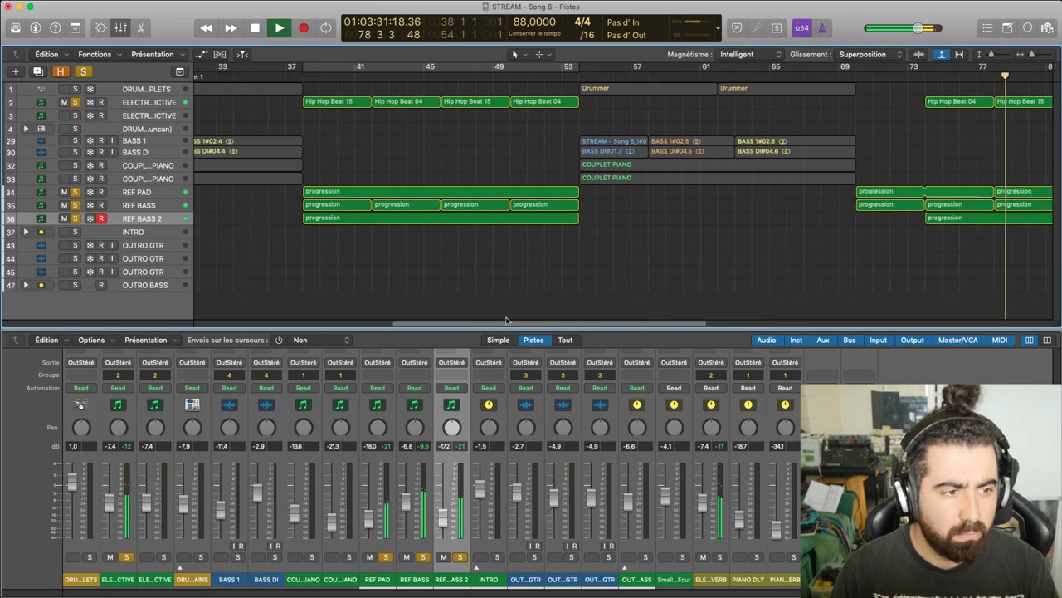
click(304, 69)
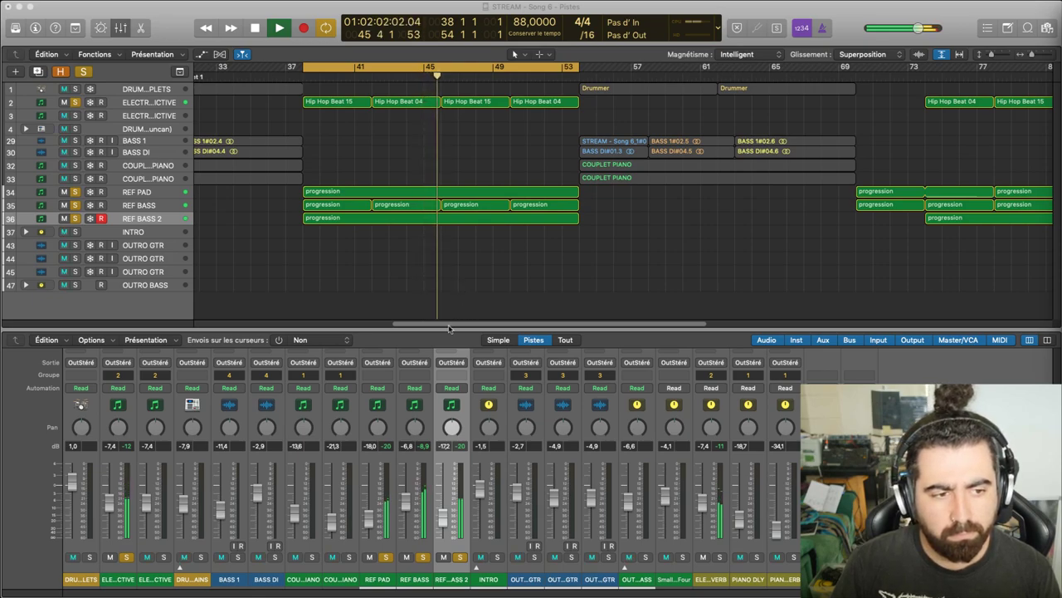
Raise REF PAD's mixer volume to -15.2 dB while the first refrain loops, and stop playback
scroll(444, 308, left, 3)
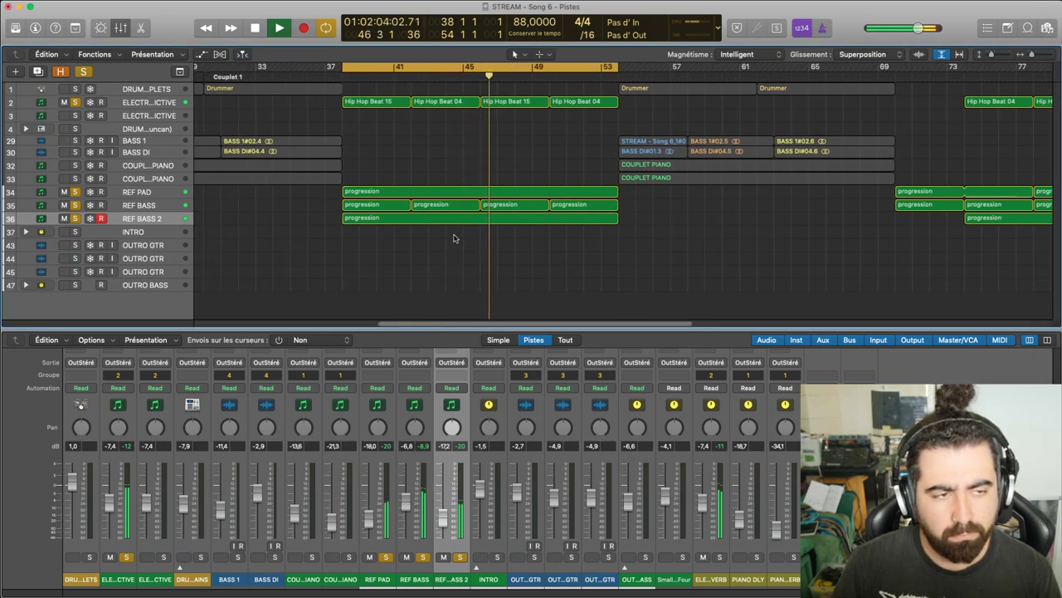
click(104, 193)
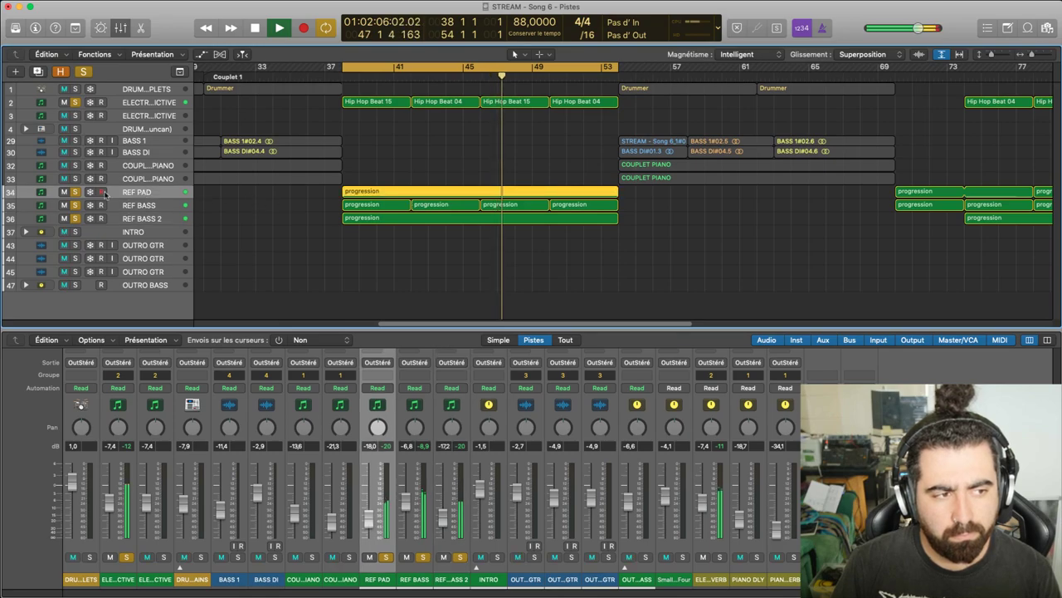
scroll(324, 502, up, 5)
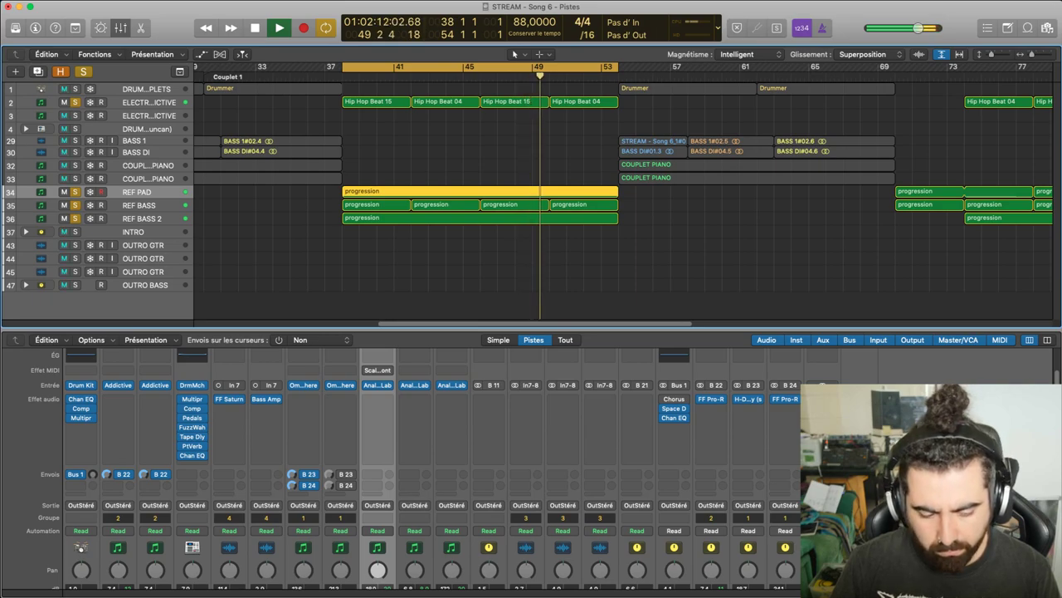
click(531, 268)
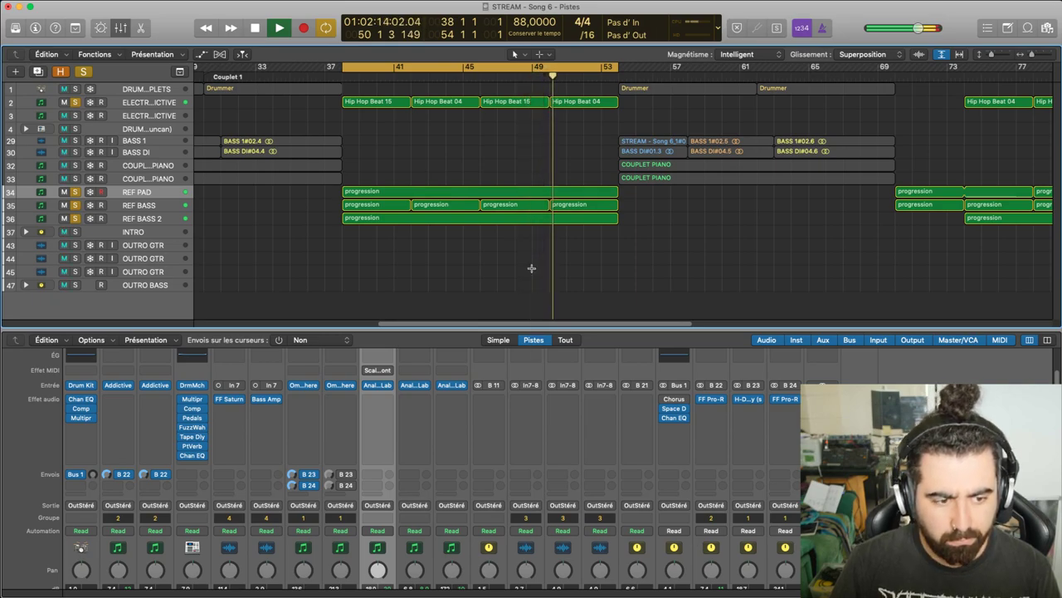
scroll(370, 575, down, 5)
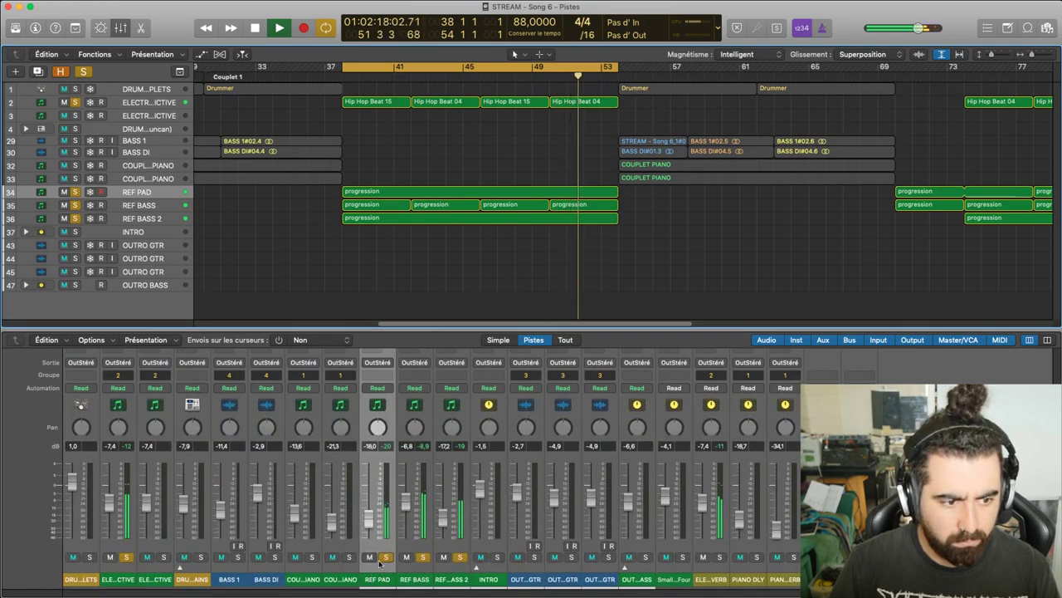
drag(370, 523, 375, 516)
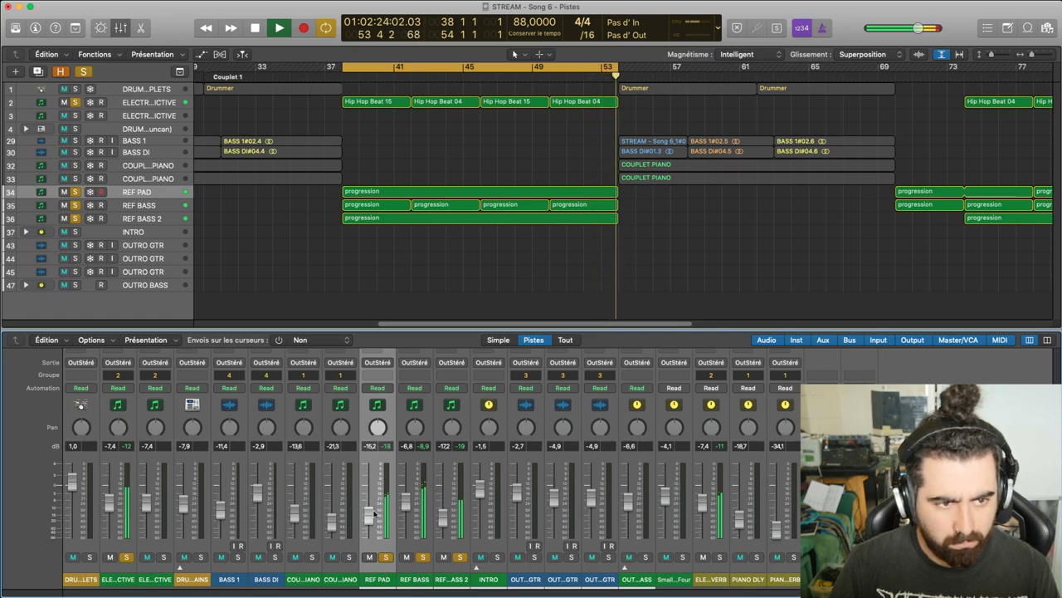
key(space)
Move the cycle range to bars 70–86, and play the second refrain for a listen
drag(550, 323, 600, 331)
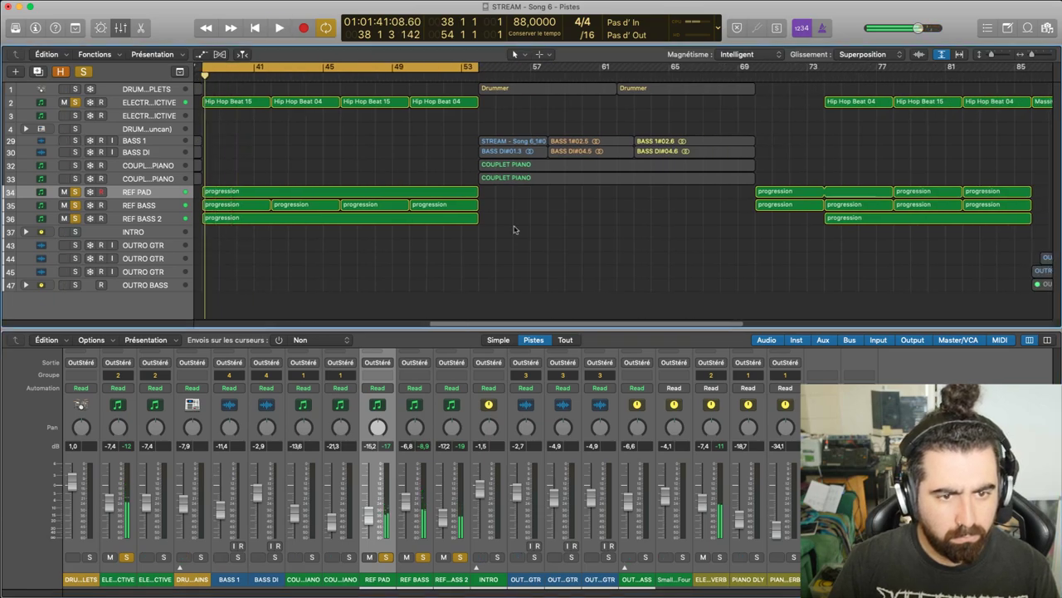
click(442, 191)
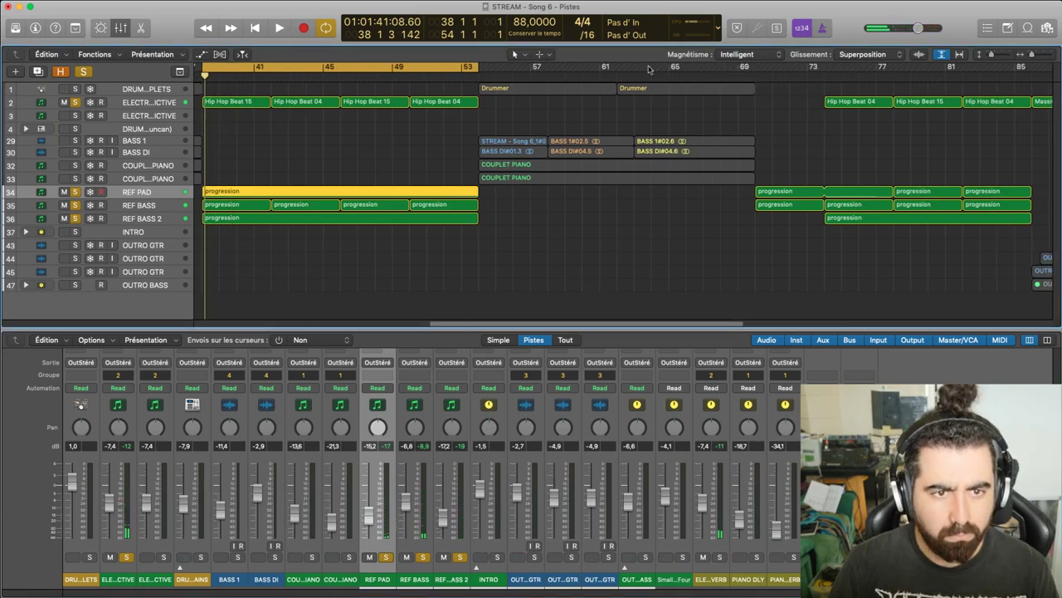
drag(291, 73, 841, 109)
key(space)
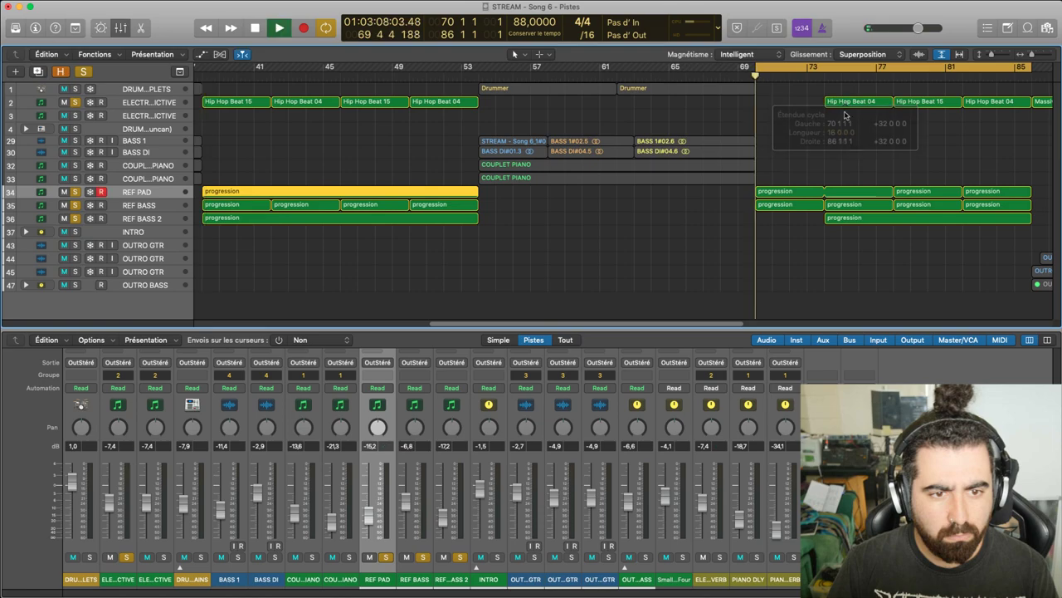
click(715, 253)
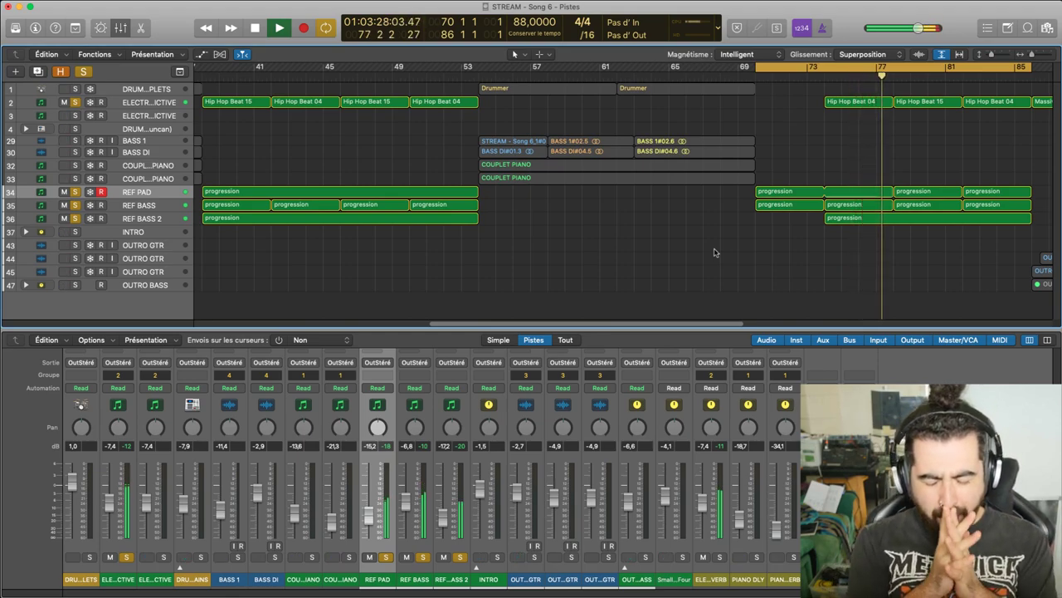
key(space)
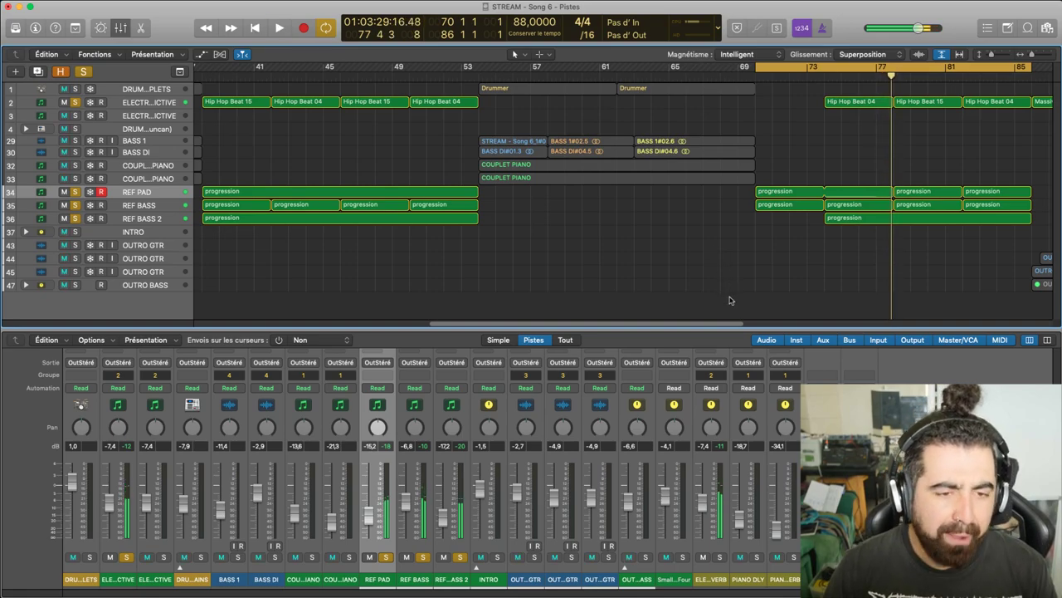
Replace REF PAD's four second-refrain regions with a copy of the first refrain's progression region at bar 70
drag(720, 324, 706, 326)
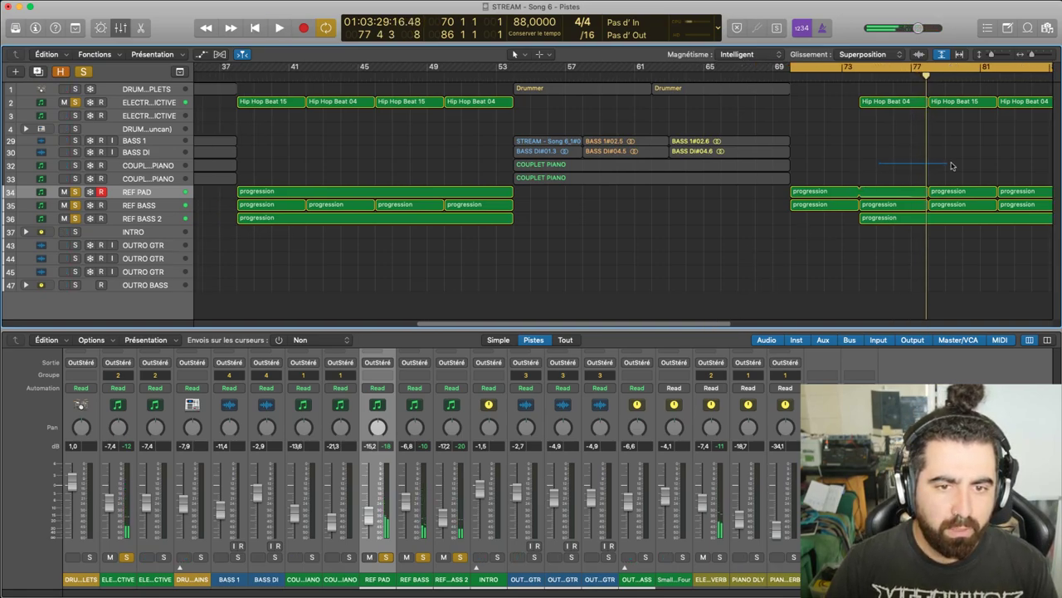
drag(1010, 180, 1044, 192)
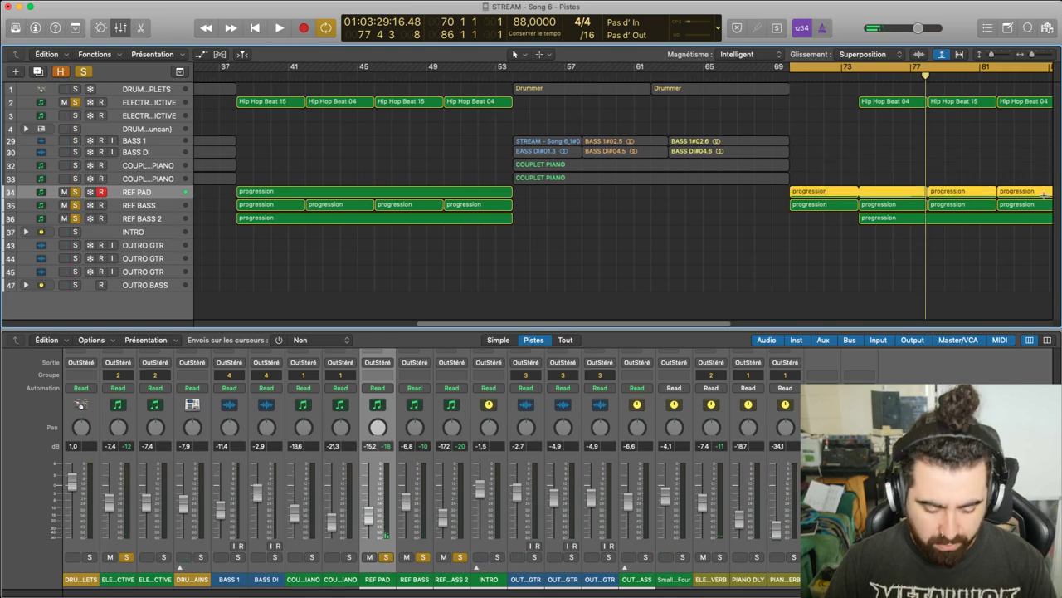
drag(881, 196, 329, 246)
drag(299, 193, 327, 192)
click(323, 170)
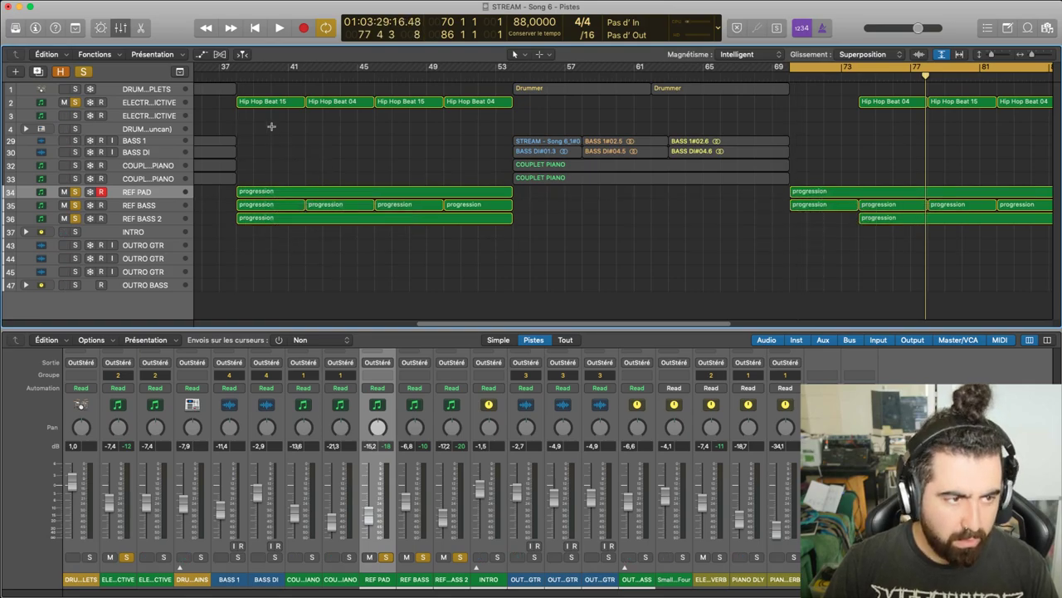
Play the second refrain with the cycle range switched off, and examine the copied REF PAD chords in the piano roll
key(space)
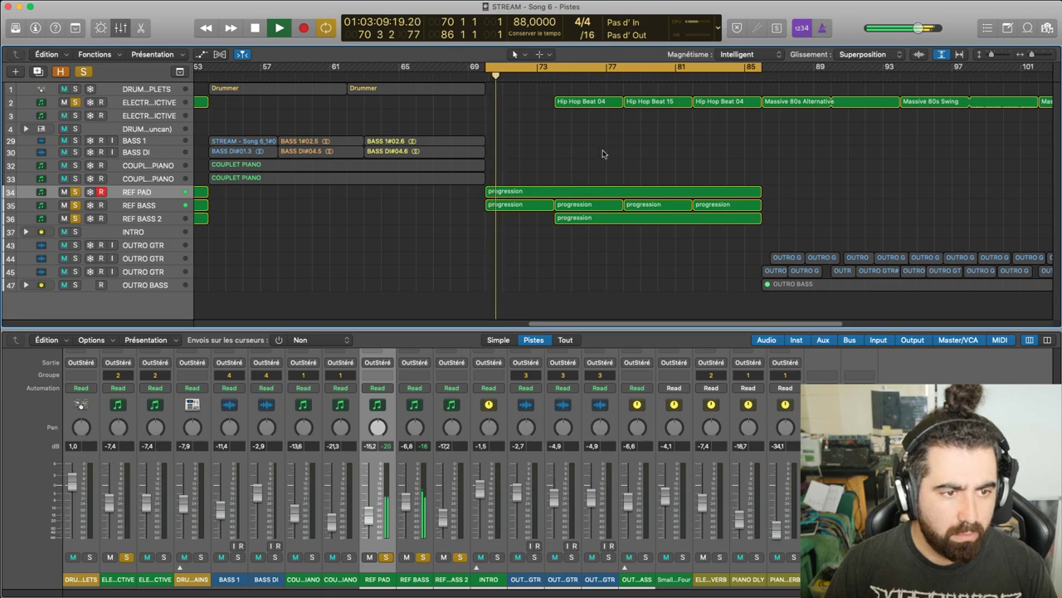
click(644, 71)
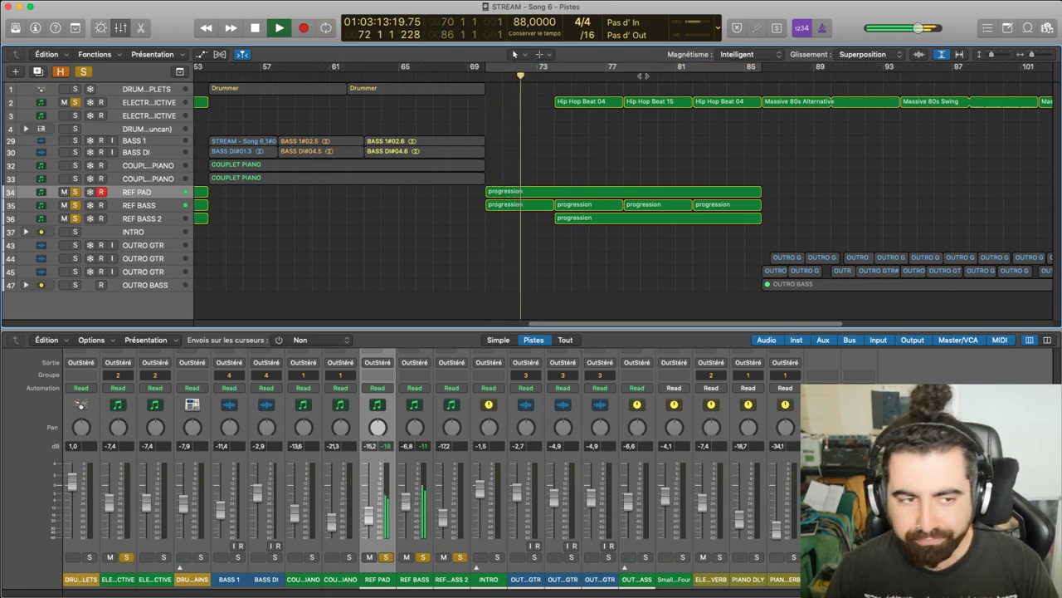
double_click(537, 194)
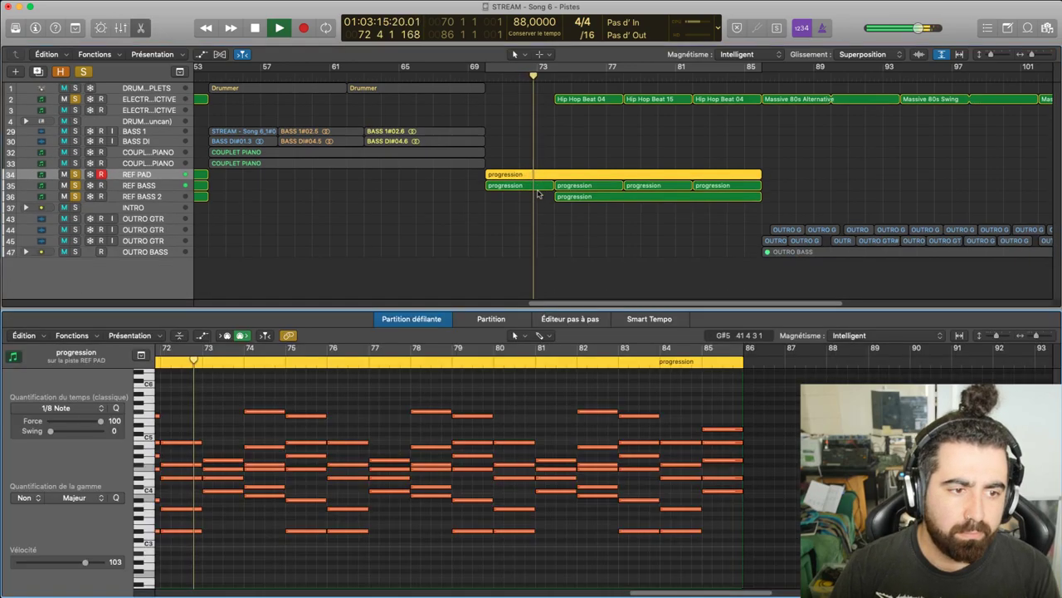
drag(688, 593, 649, 593)
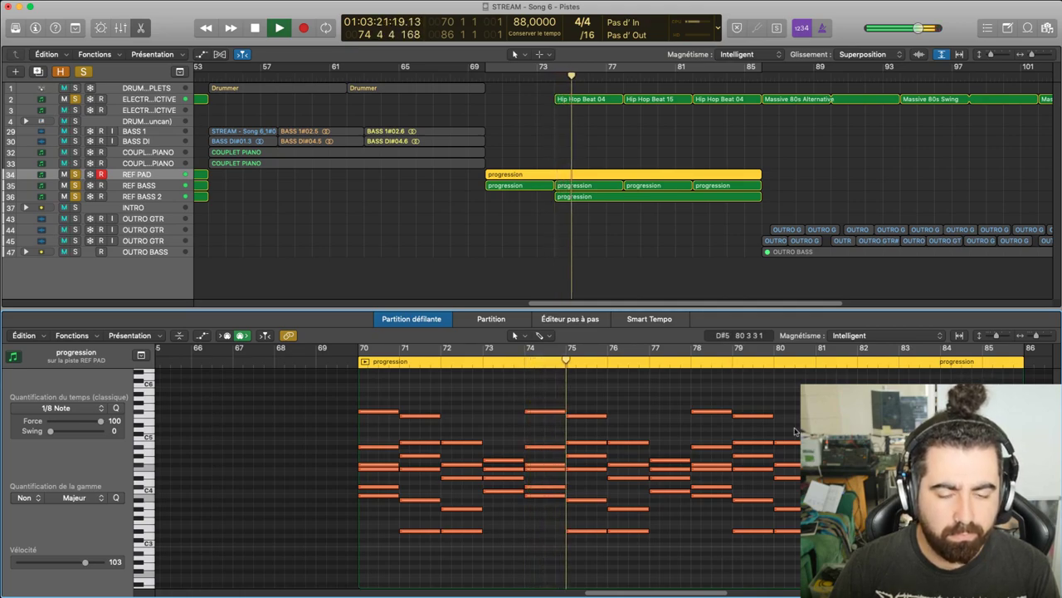
scroll(684, 594, right, 3)
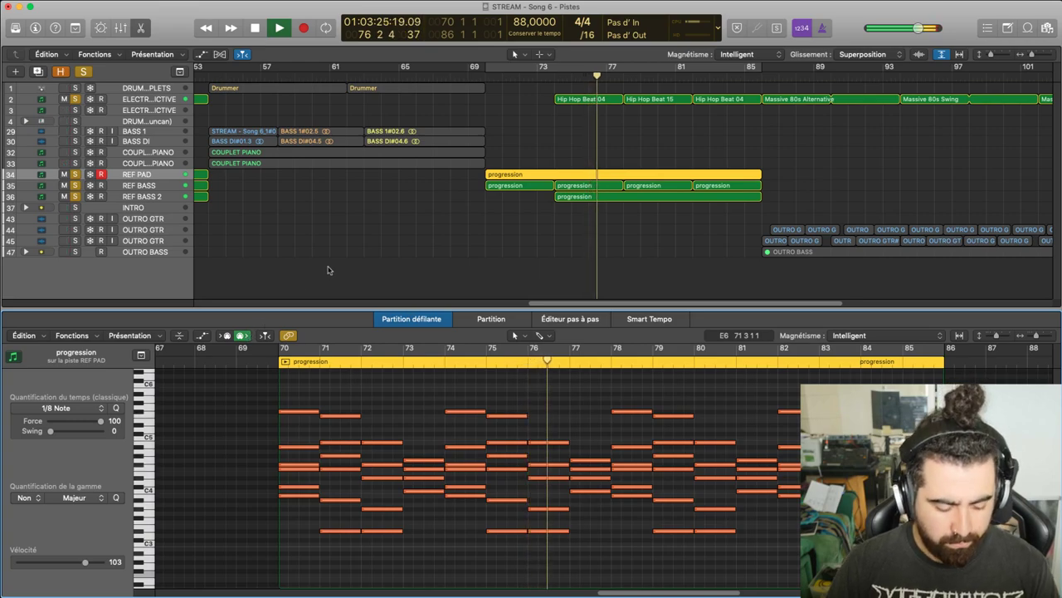
Bring back the mixer and unsolo REF BASS 2 and REF BASS to hear REF PAD with the drums
key(x)
click(490, 289)
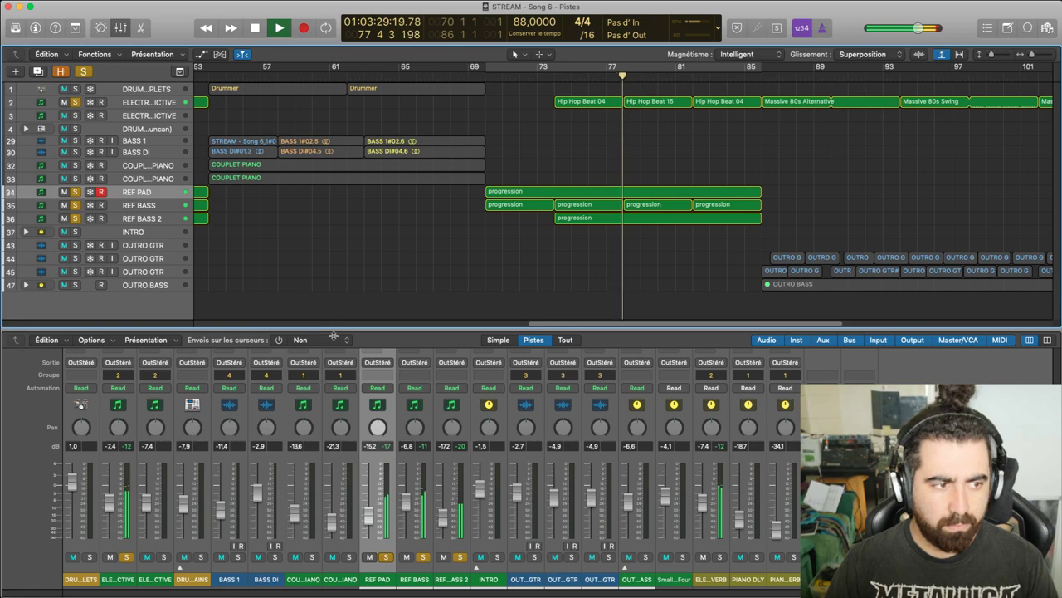
click(460, 557)
click(425, 557)
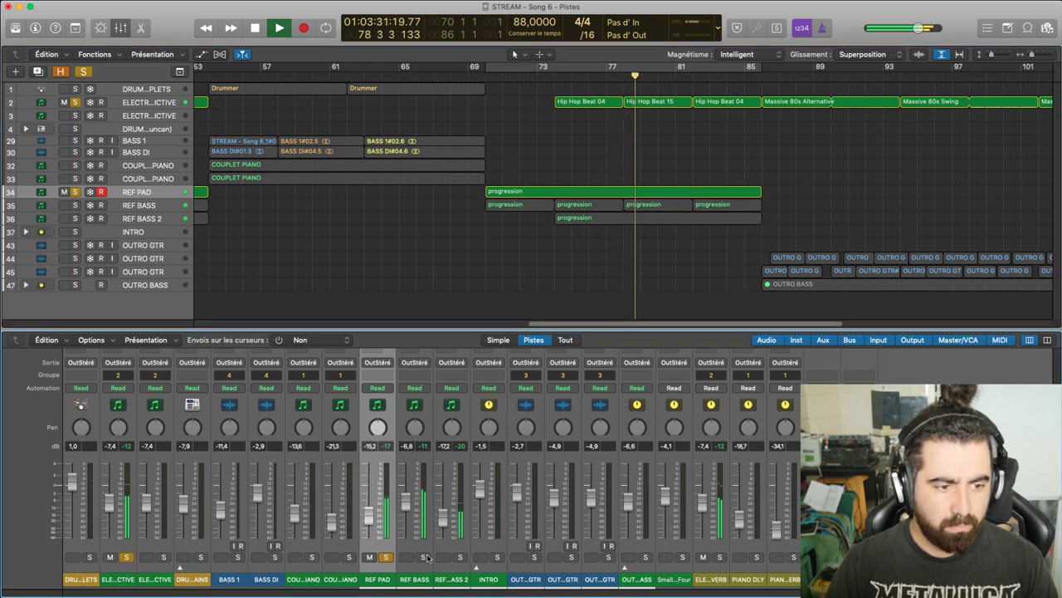
Solo REF BASS 2 and REF BASS alongside REF PAD, and lower REF BASS to -9.6 dB while REF PAD is temporarily muted
click(460, 557)
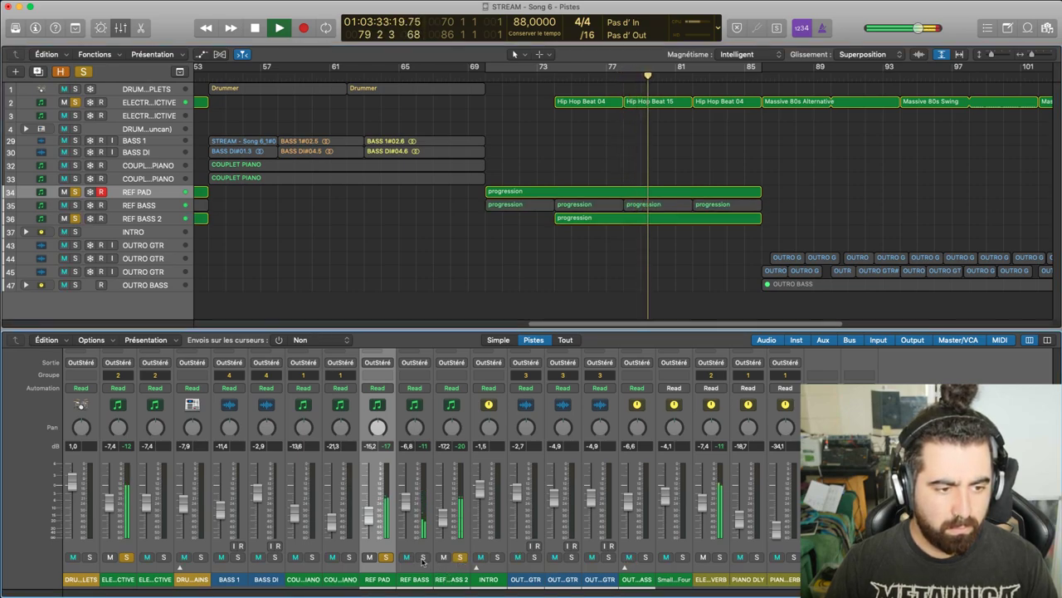
click(423, 557)
click(369, 557)
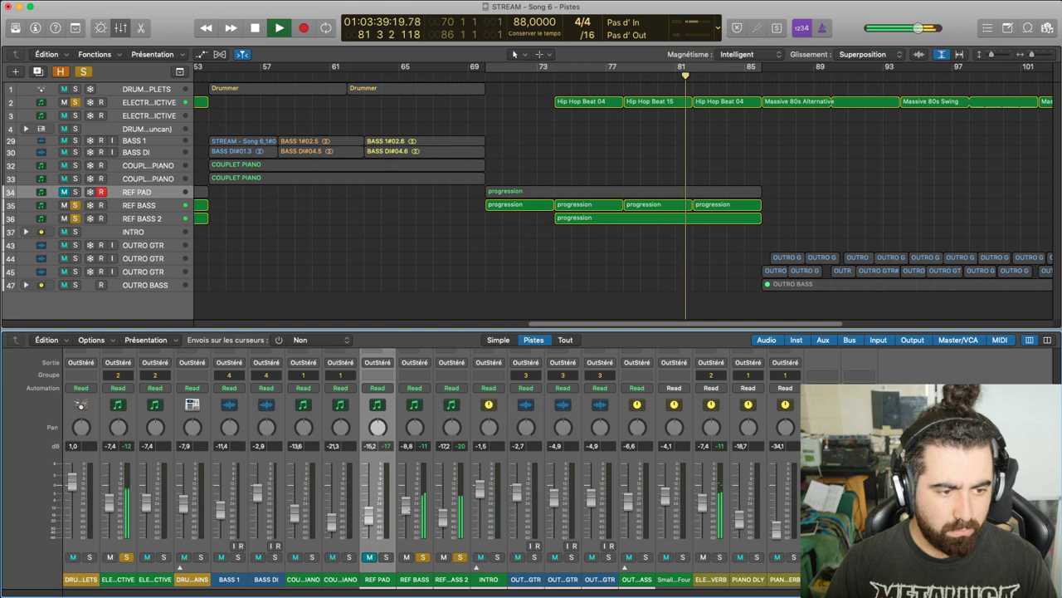
click(460, 557)
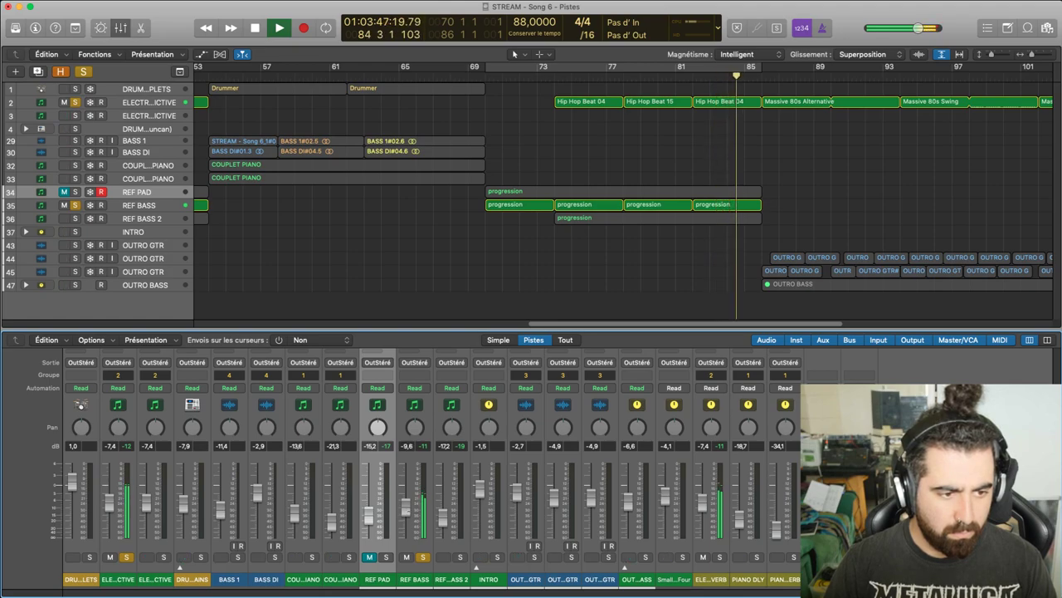
click(460, 557)
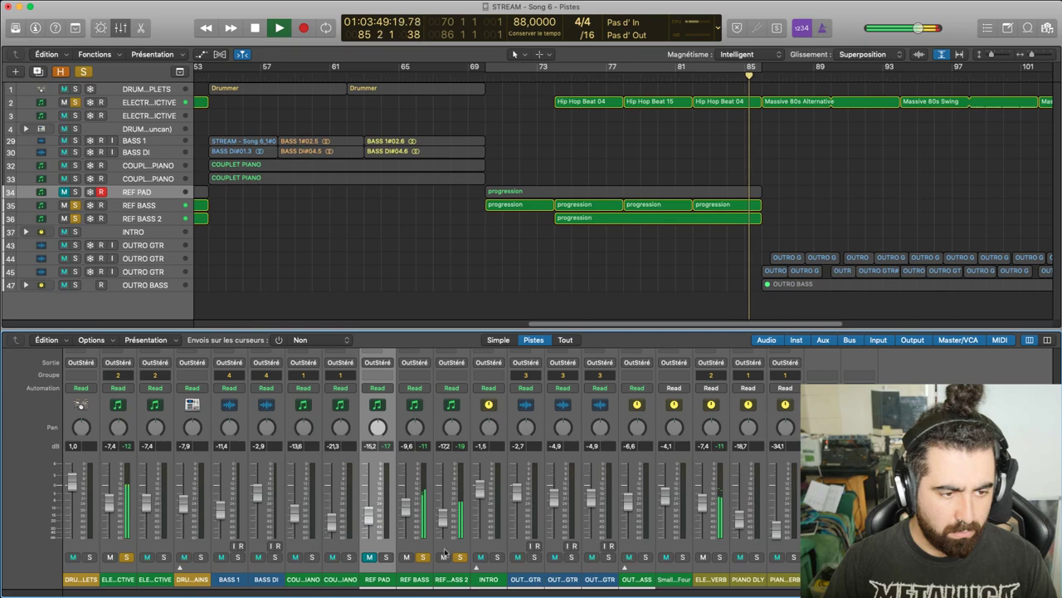
click(386, 557)
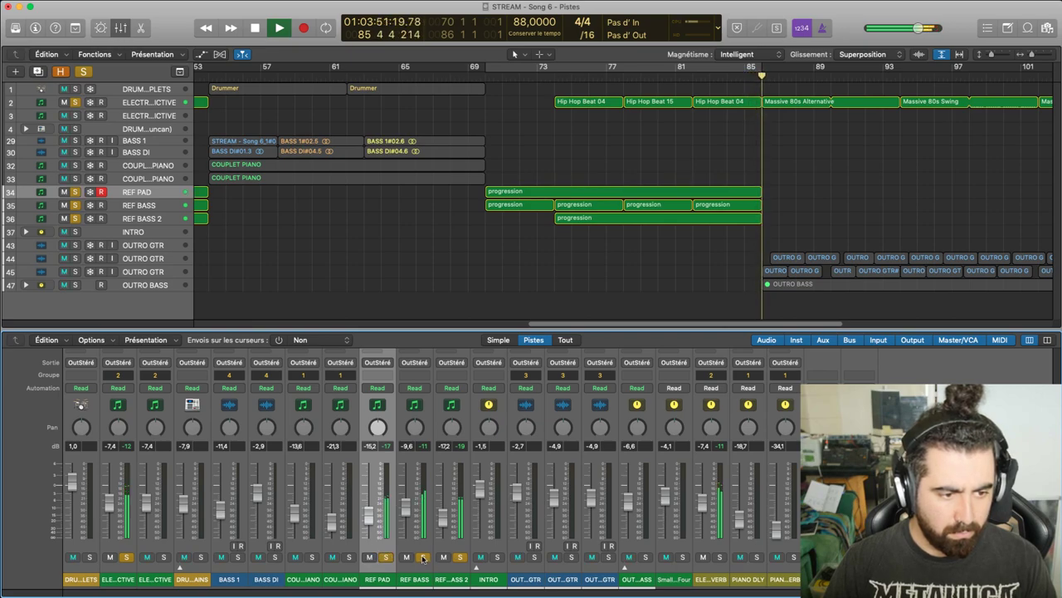
Loop bars 70–86 and balance the two basses by ear, setting REF BASS to -8.0 dB and REF BASS 2 to -13.6 dB
click(541, 68)
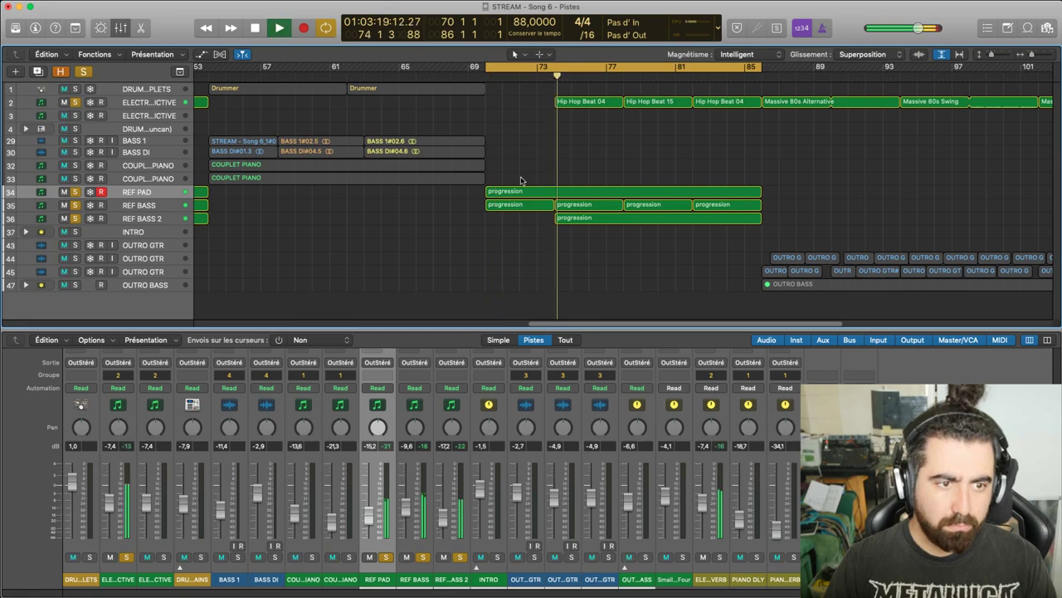
click(451, 557)
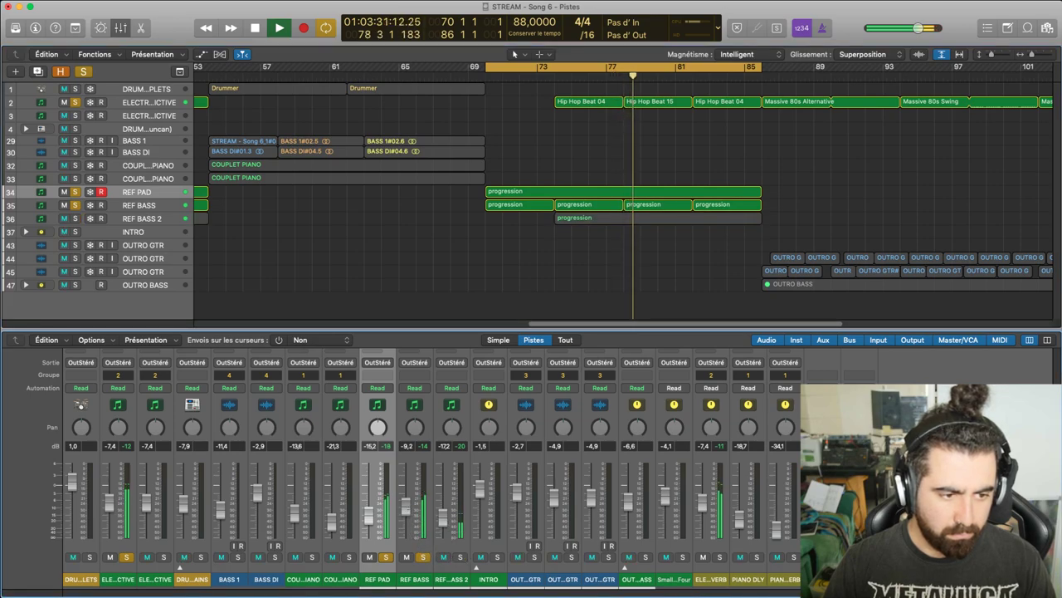
drag(406, 507, 406, 505)
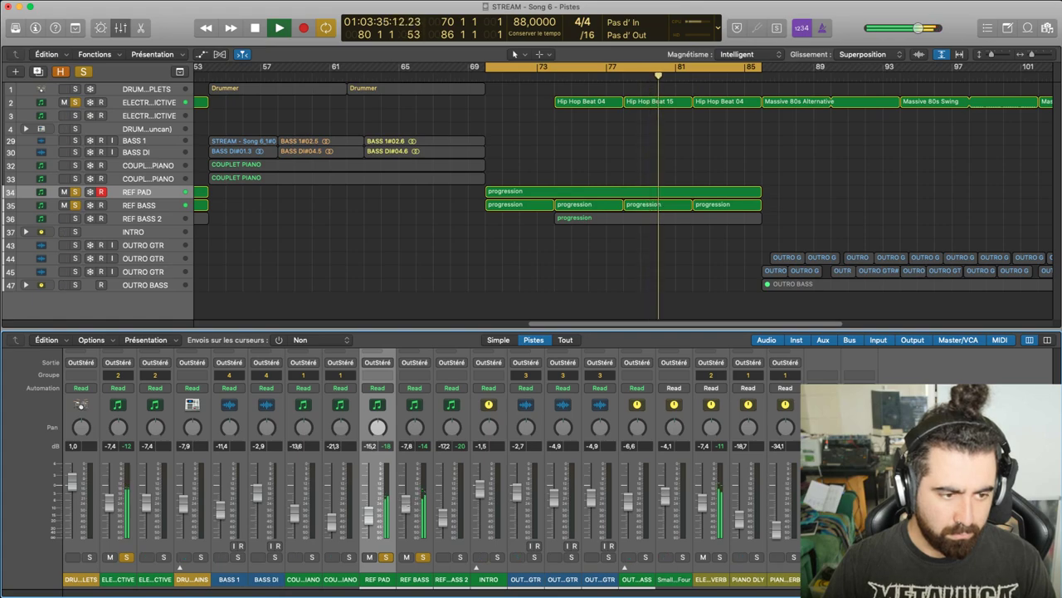
click(460, 557)
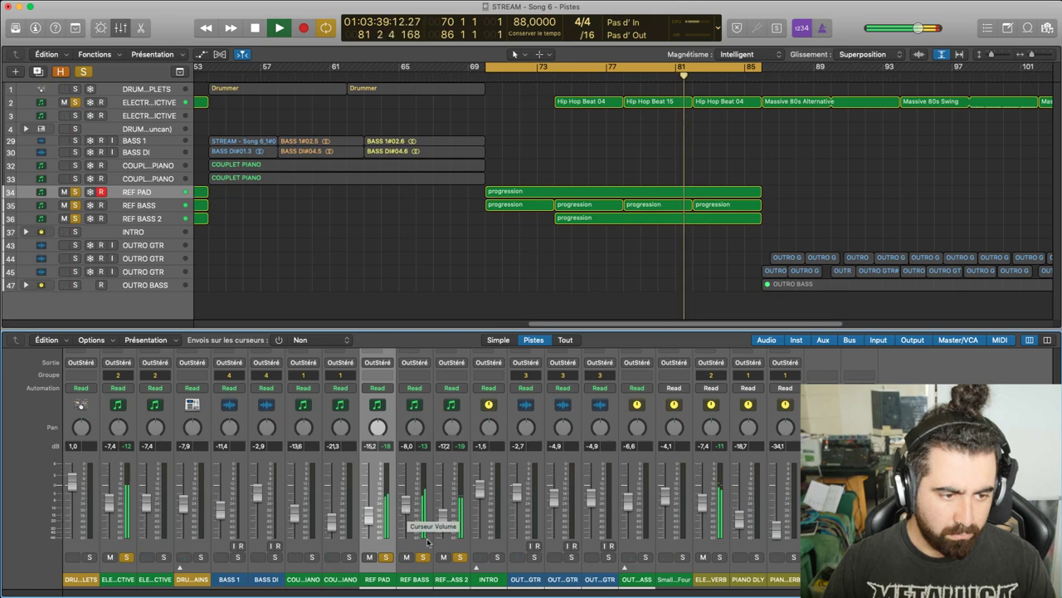
click(423, 557)
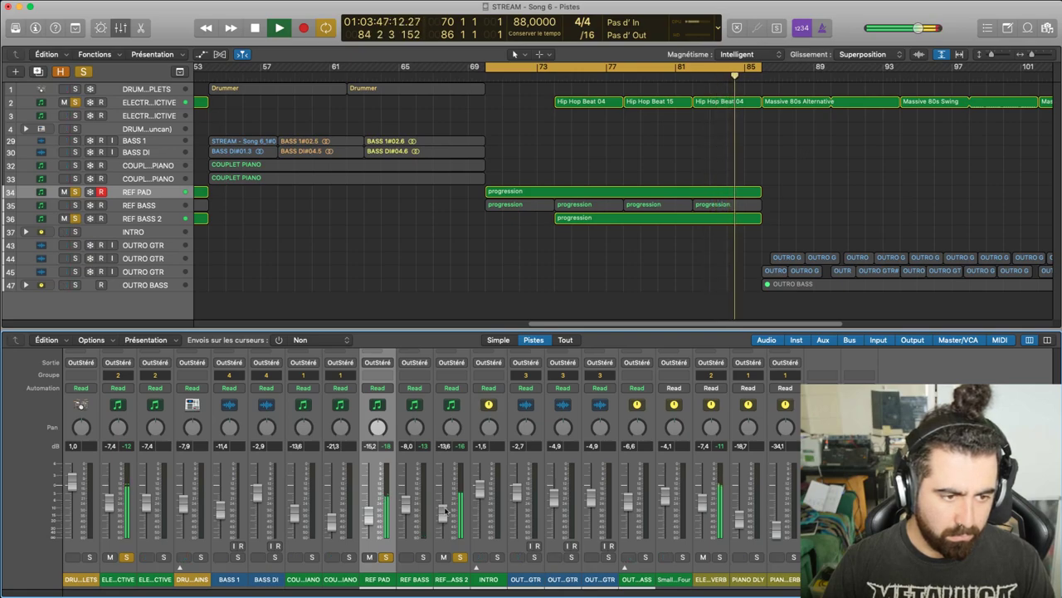
click(423, 558)
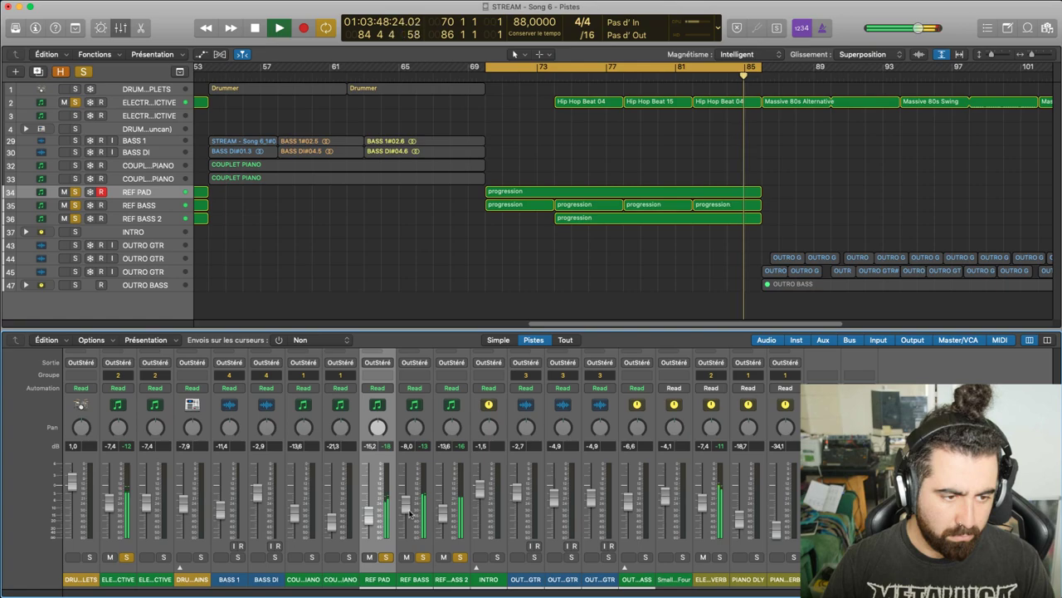
Clear the solo from REF BASS 2, REF BASS, REF PAD and the refrain's electronic drums
click(459, 558)
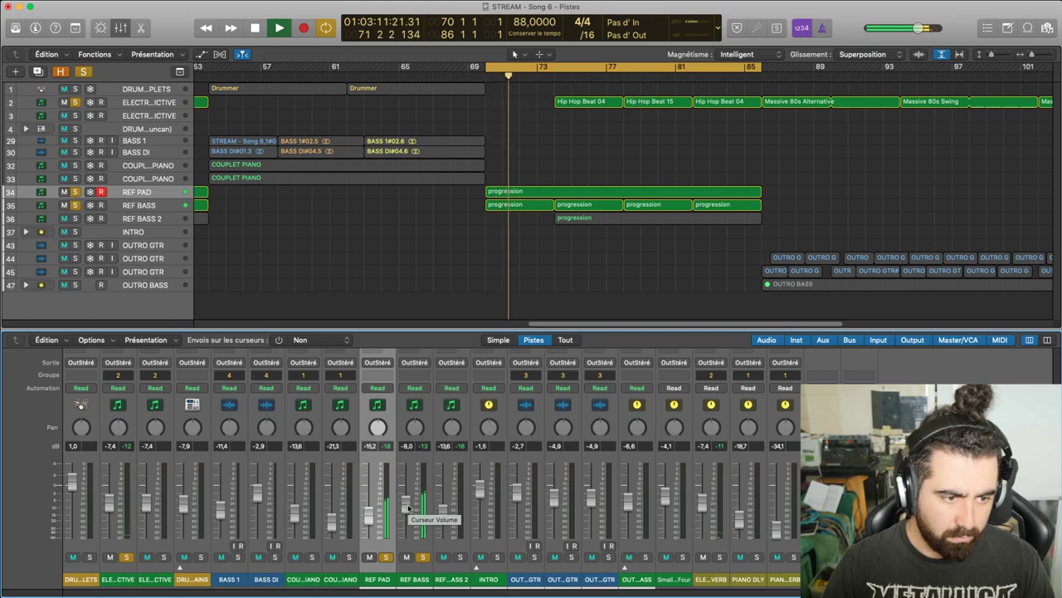
click(422, 557)
click(386, 557)
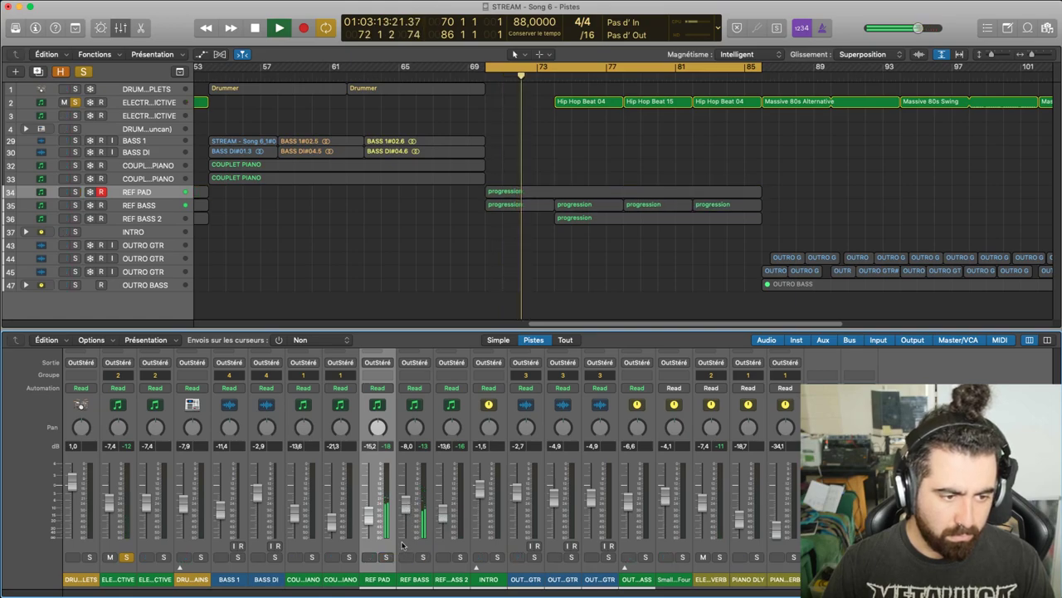
click(127, 556)
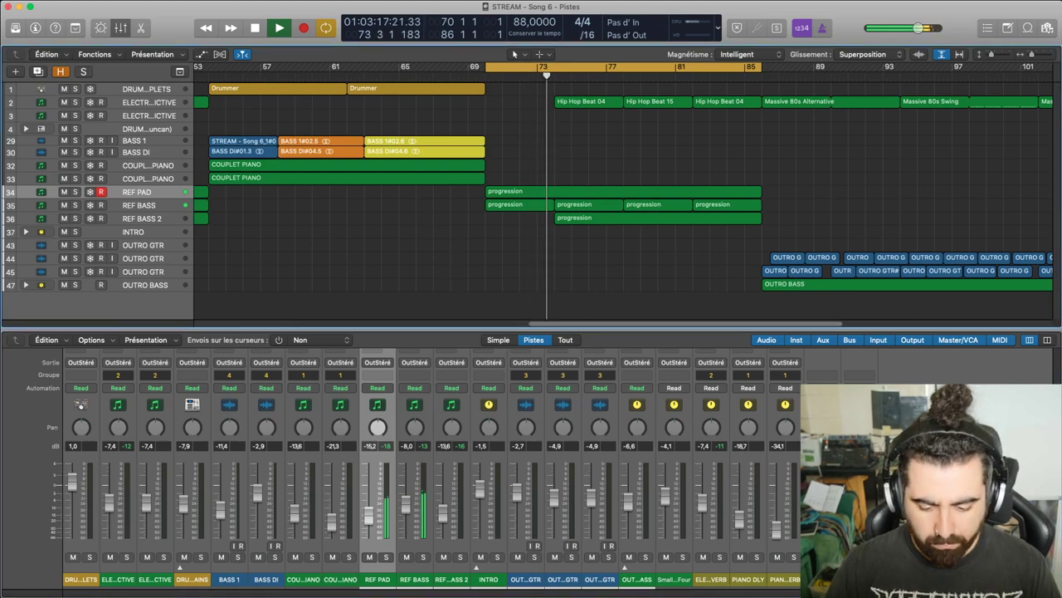
Stop playback, switch the cycle range off, and play the whole song from the first bar
click(838, 465)
key(space)
click(589, 69)
key(Return)
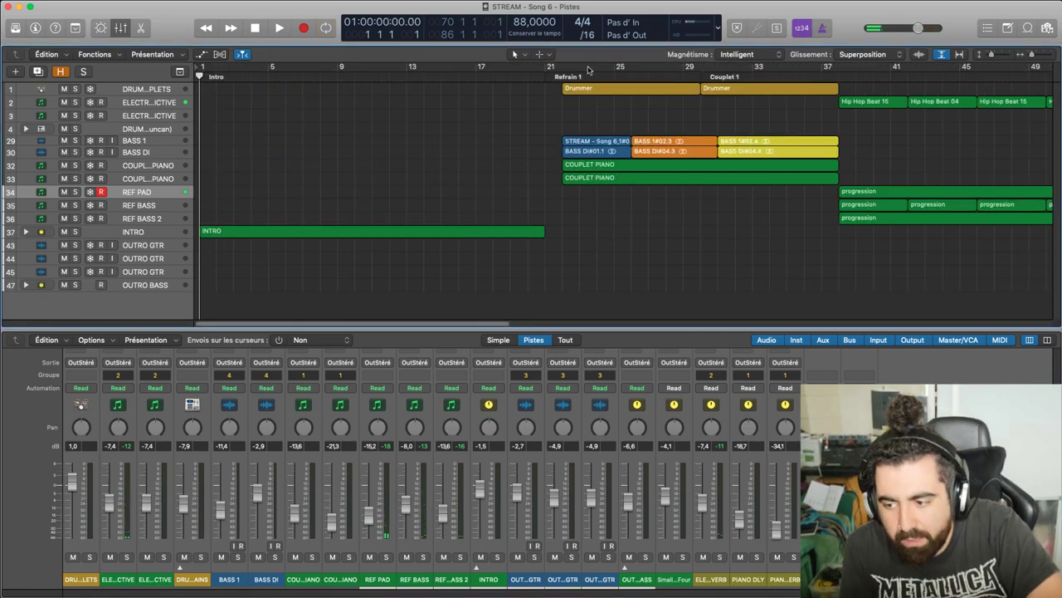
key(space)
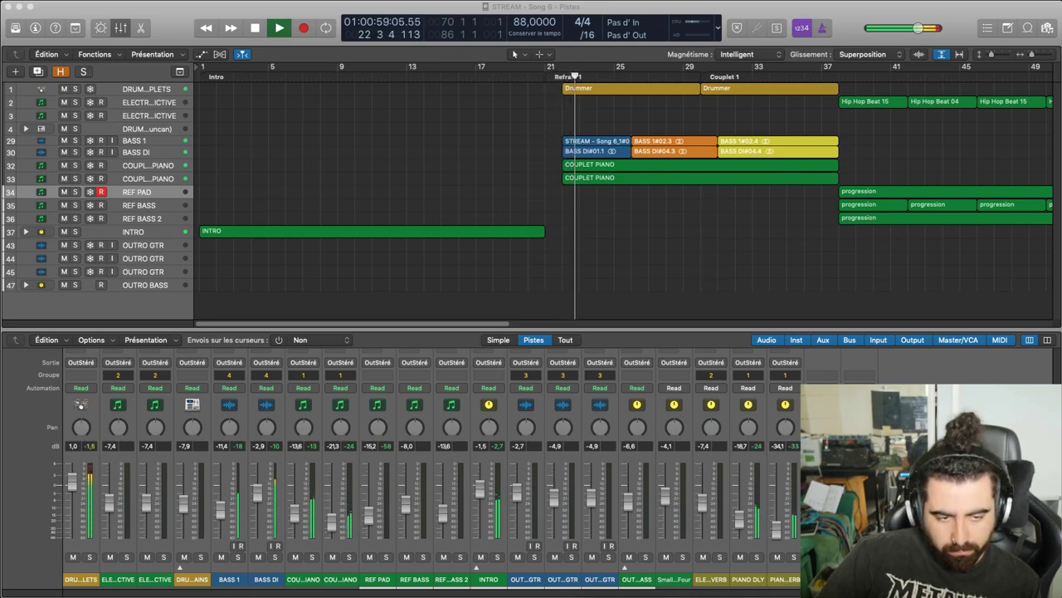
Take BASS 1 out of group 4, and set BASS 1's volume to -12.2 dB and BASS DI's to -3.5 dB
click(202, 555)
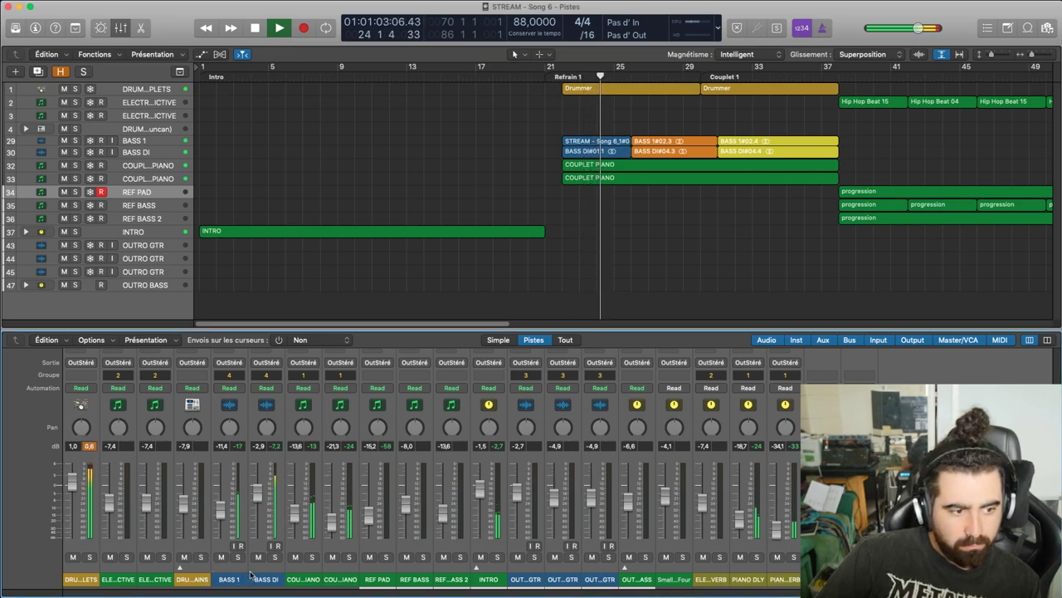
click(224, 510)
drag(225, 510, 225, 513)
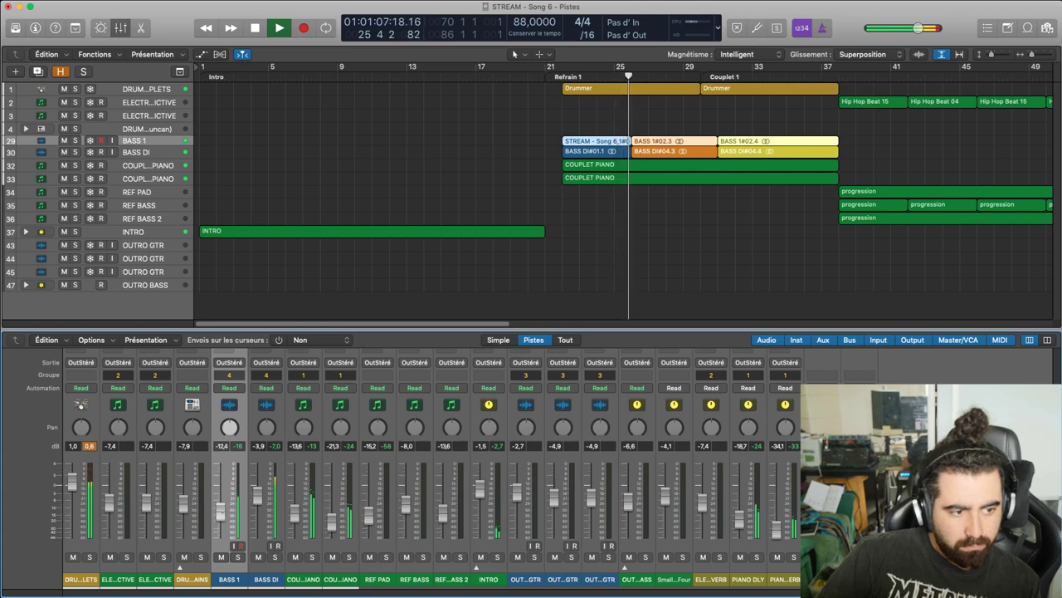
click(229, 375)
click(249, 387)
drag(220, 515, 221, 520)
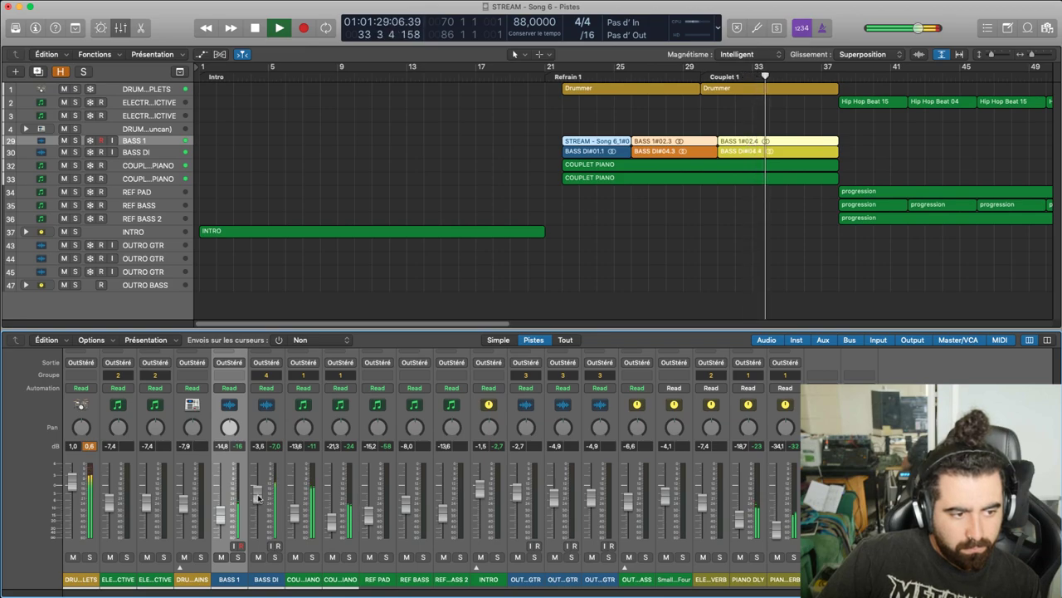
drag(224, 517, 230, 510)
scroll(232, 508, up, 5)
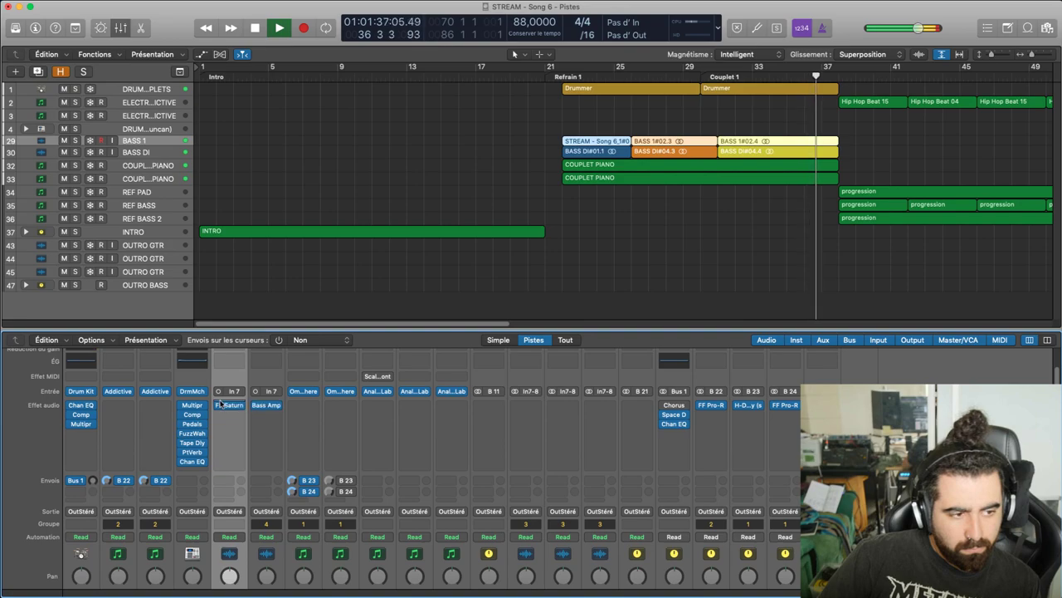
scroll(235, 531, down, 5)
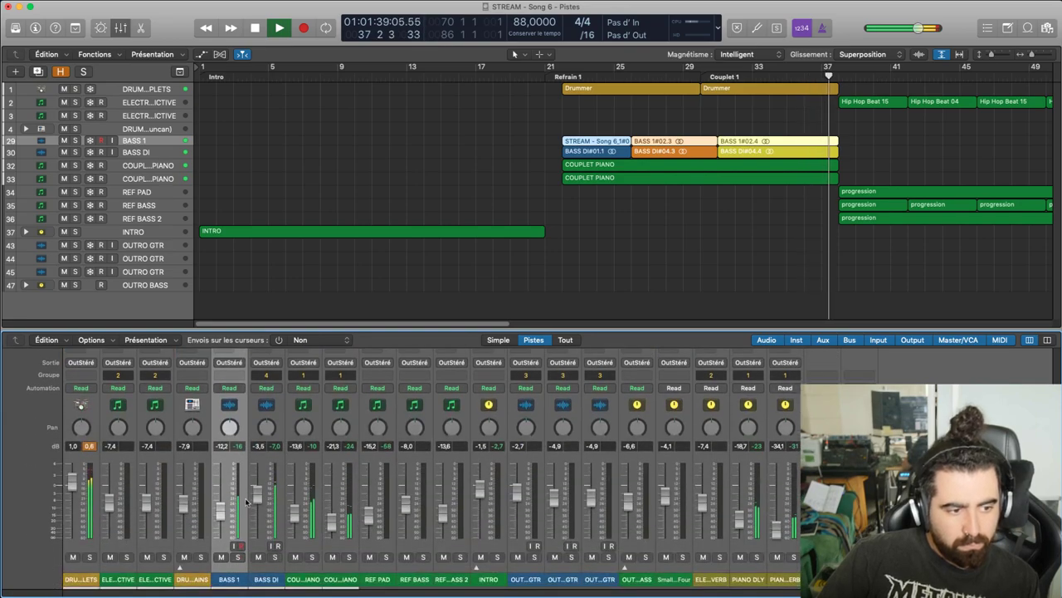
Put BASS 1 back into group 4, and remove it from the group again
click(250, 548)
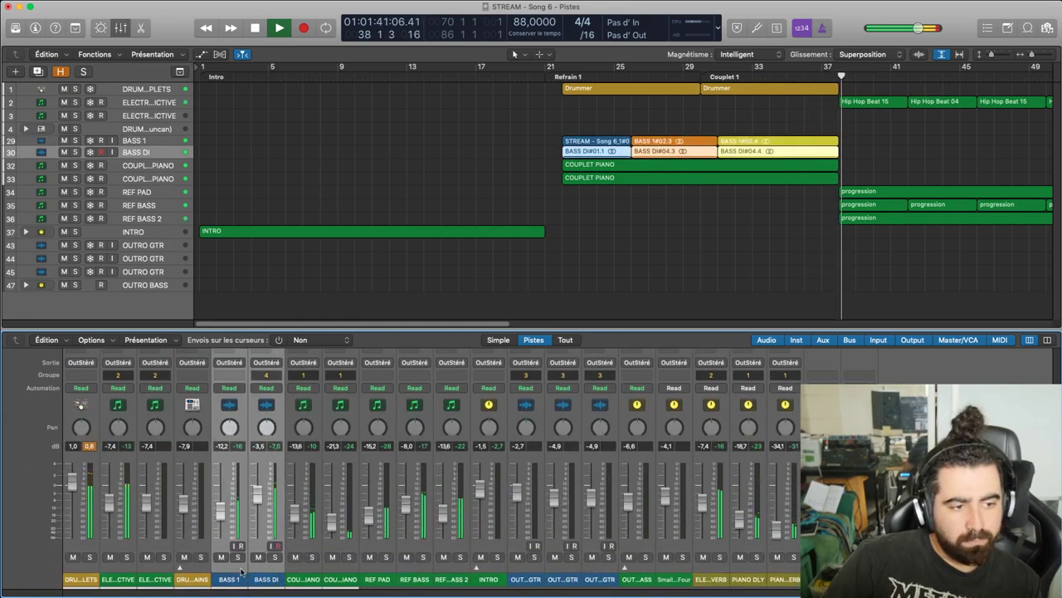
scroll(250, 531, up, 5)
click(229, 472)
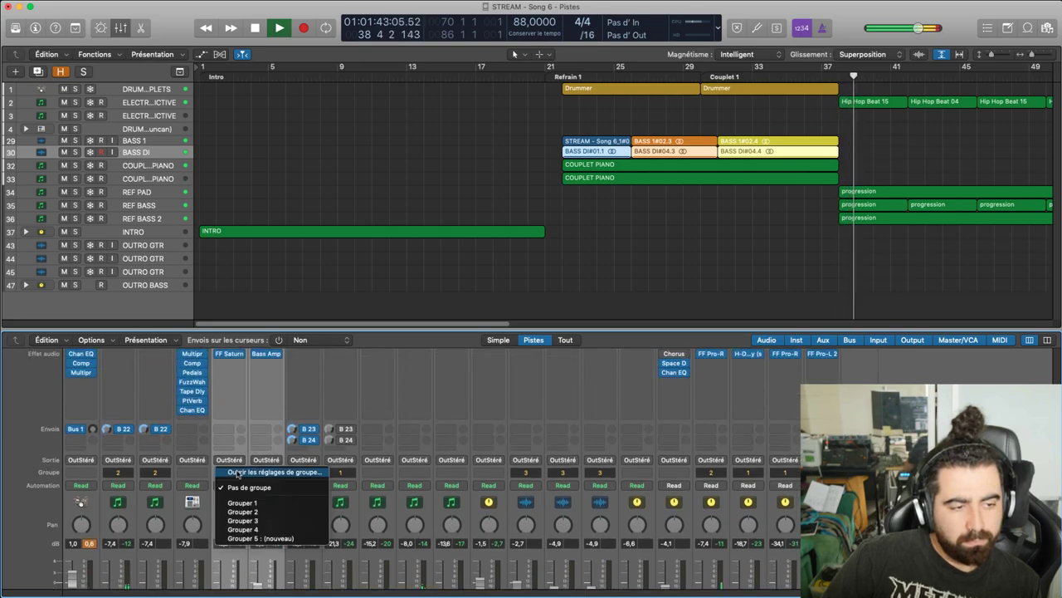
click(244, 529)
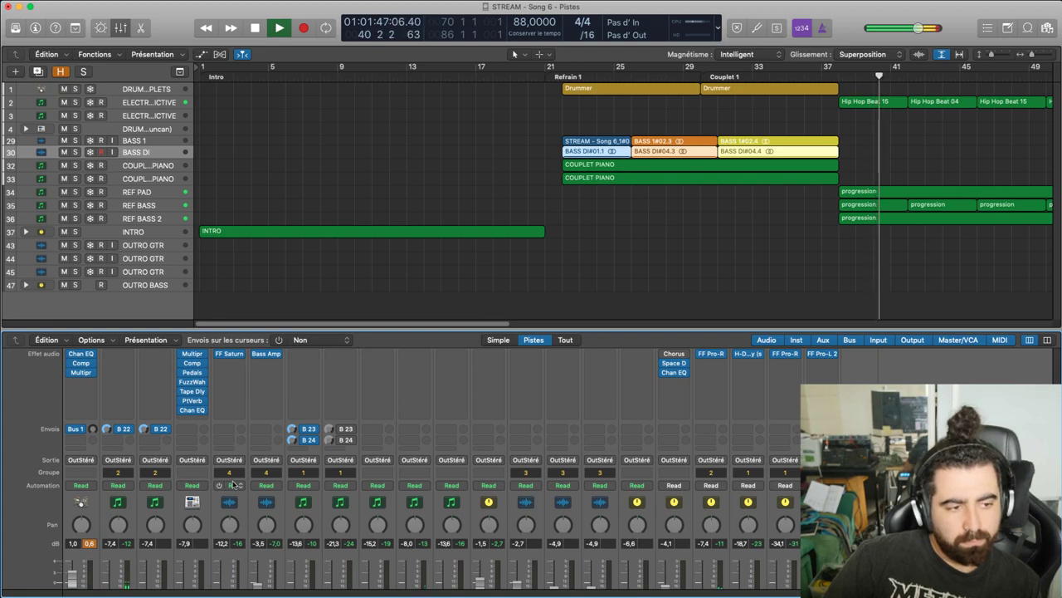
click(230, 472)
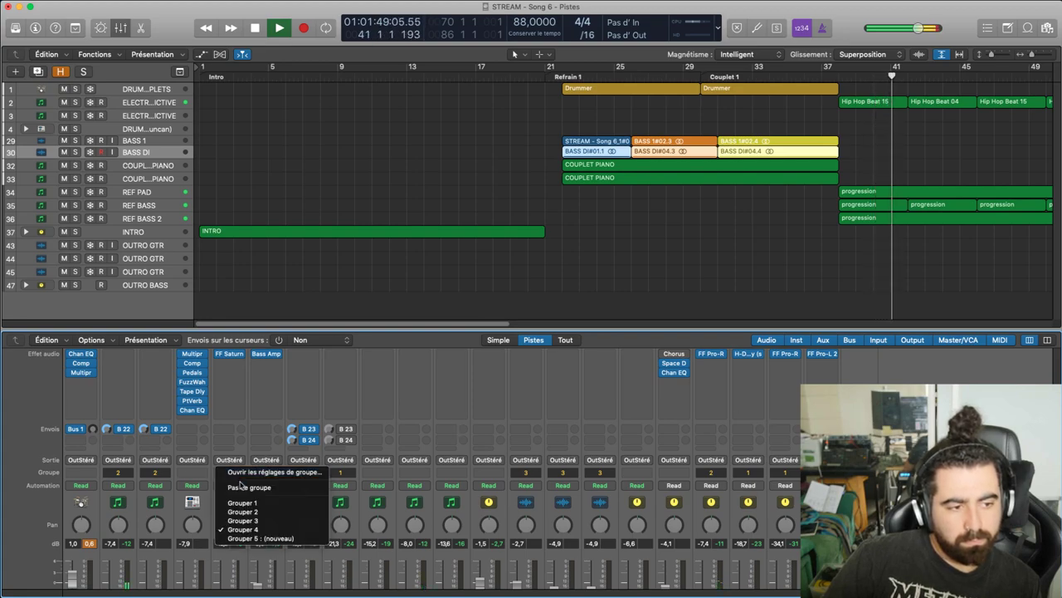
click(245, 490)
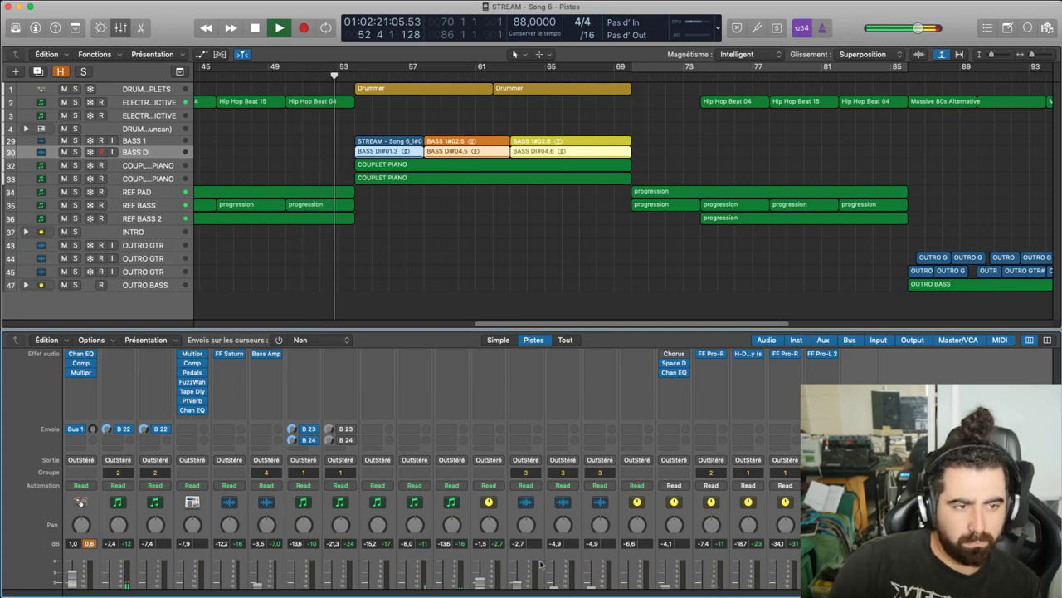
Raise REF PAD's volume to about -13.8 dB
scroll(378, 572, down, 3)
click(375, 580)
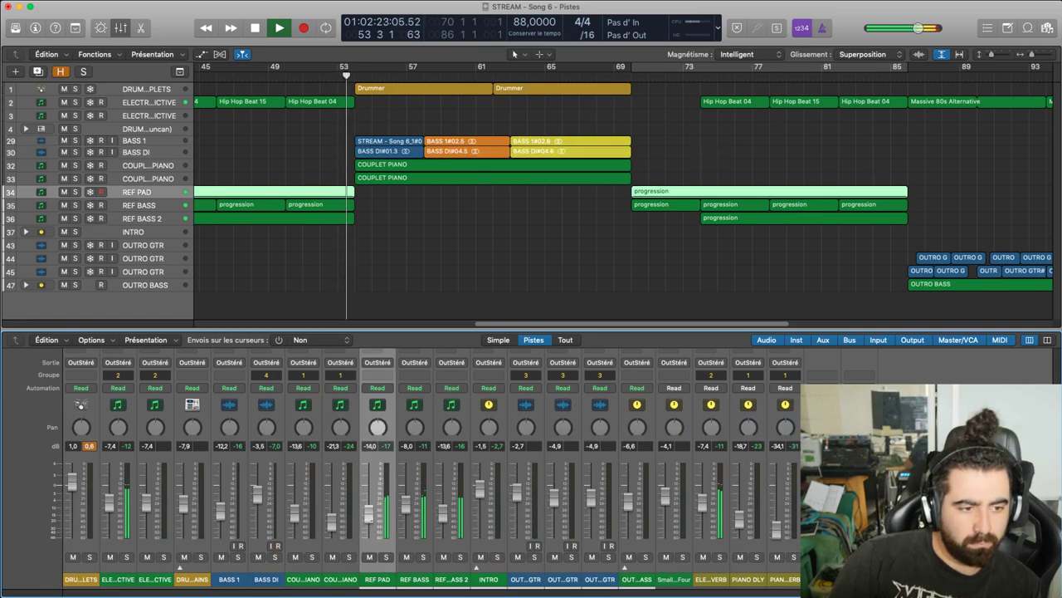
click(415, 302)
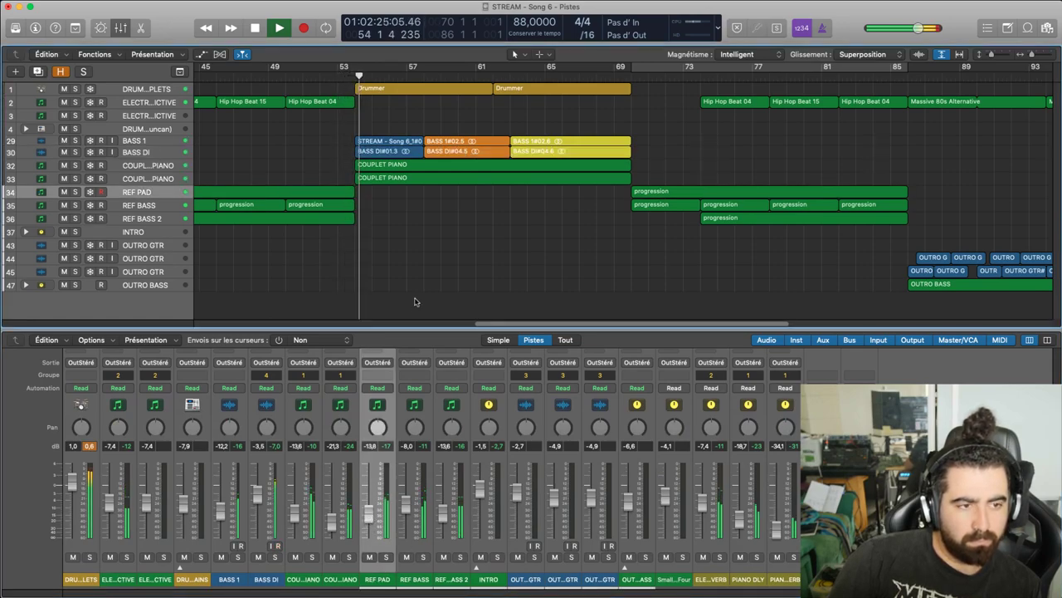
Mute BASS 1 and lower BASS DI's volume to -4.5 dB in the second verse
drag(272, 582, 245, 582)
click(254, 579)
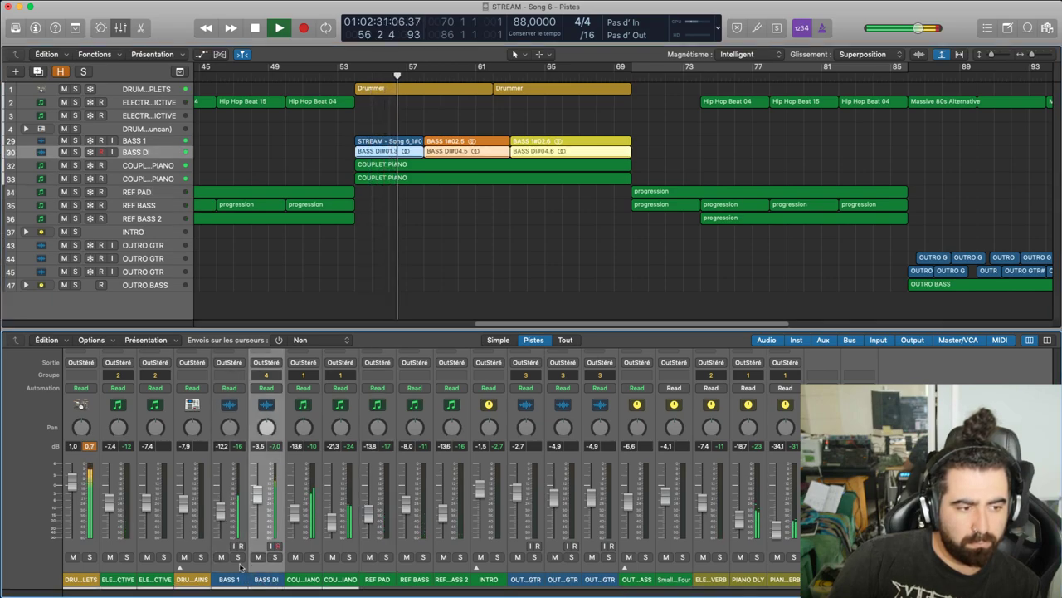
click(220, 557)
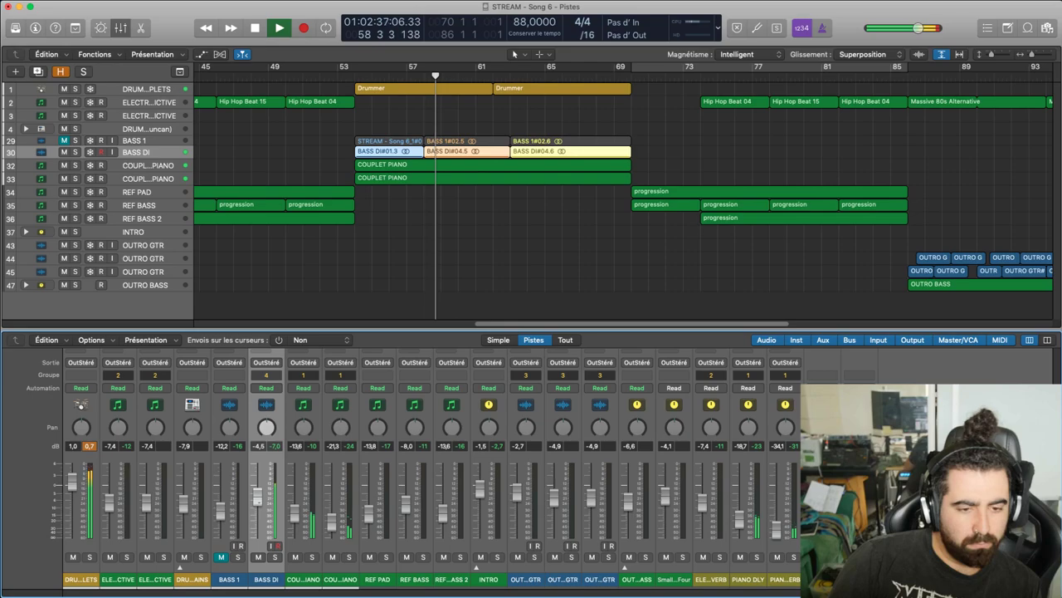
In BASS DI's Bass Amp Designer, shift the amp blend slightly past the middle towards Direct Box, and move the plug-in window clear of the tracks
scroll(255, 488, up, 5)
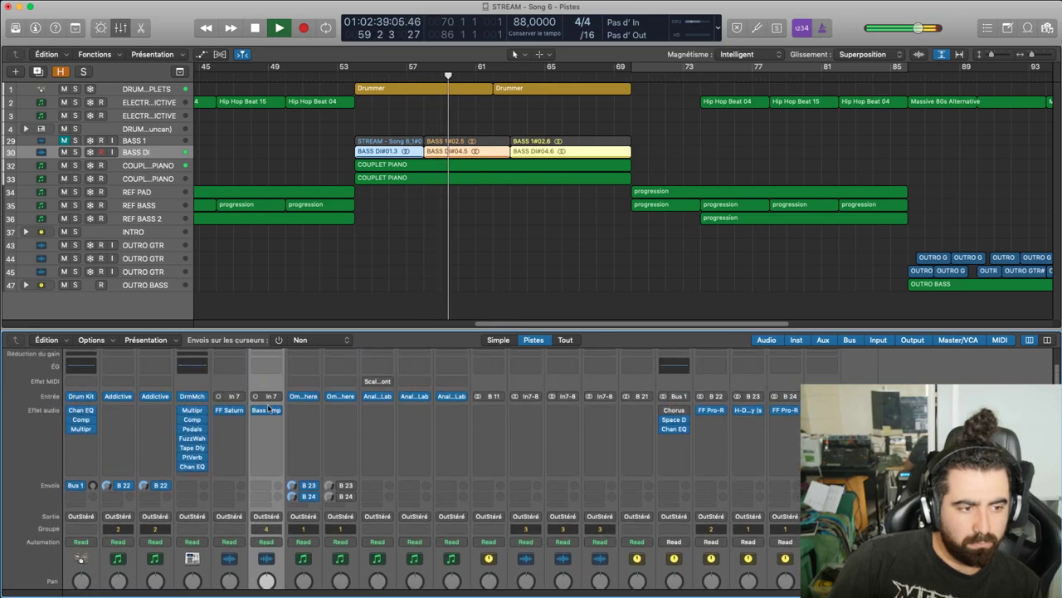
click(266, 410)
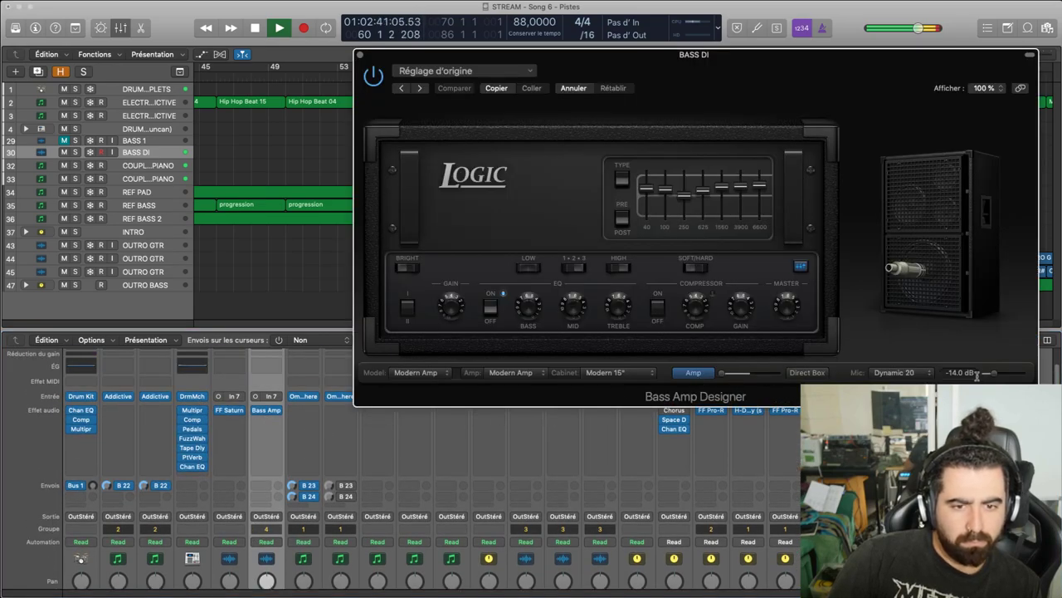
drag(740, 377, 748, 376)
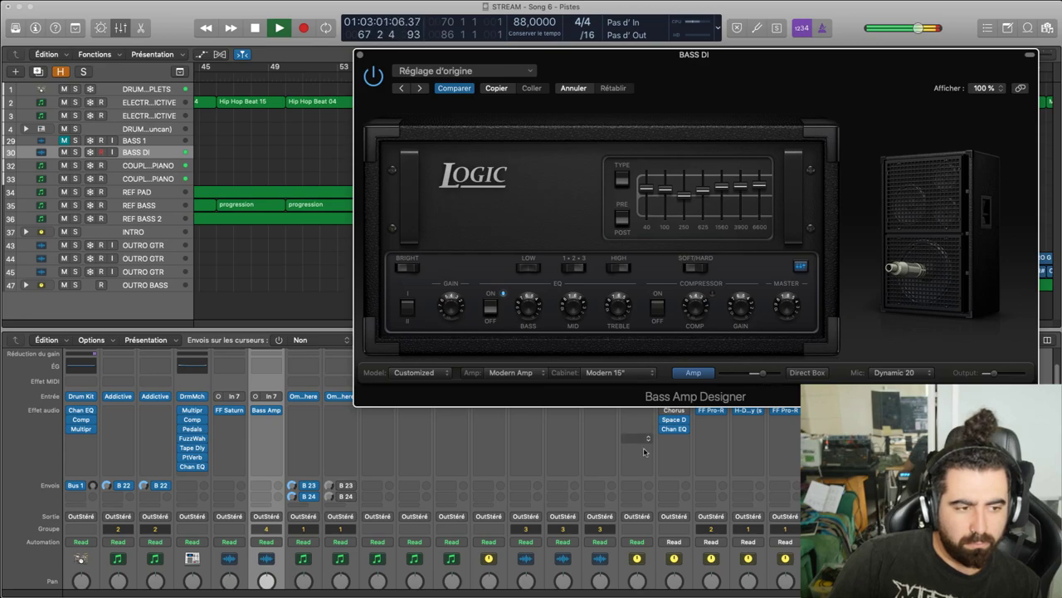
scroll(408, 467, down, 5)
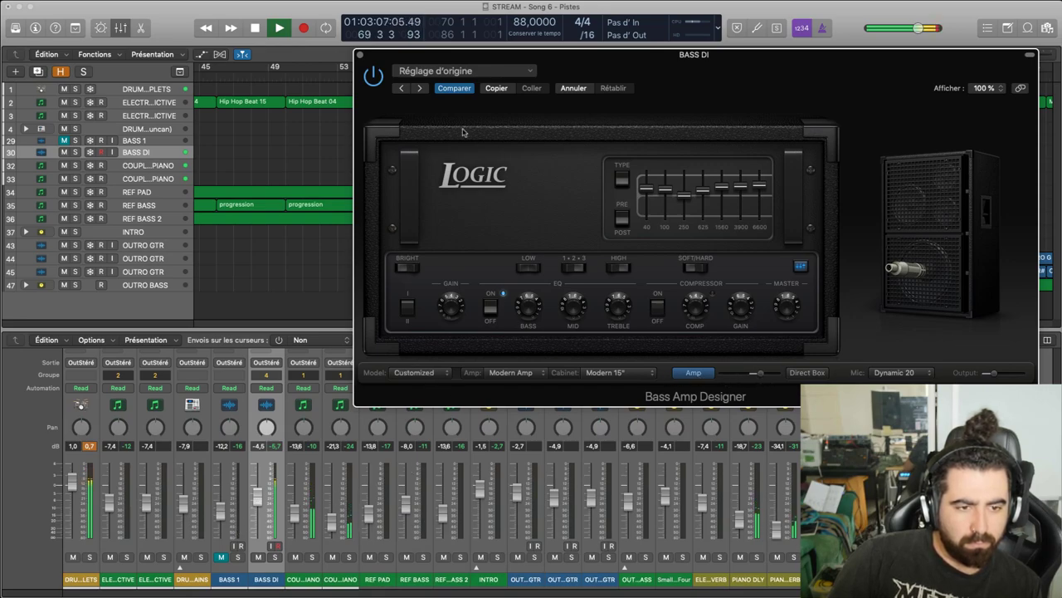
drag(415, 56, 442, 208)
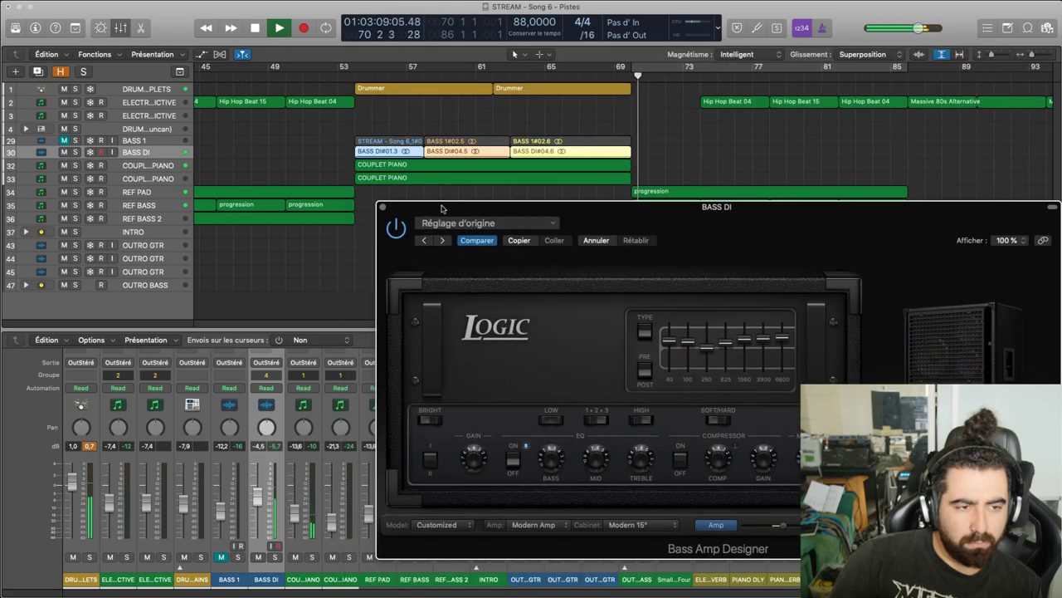
Close the Bass Amp Designer window, select OUTRO BASS and expand its track stack
click(382, 206)
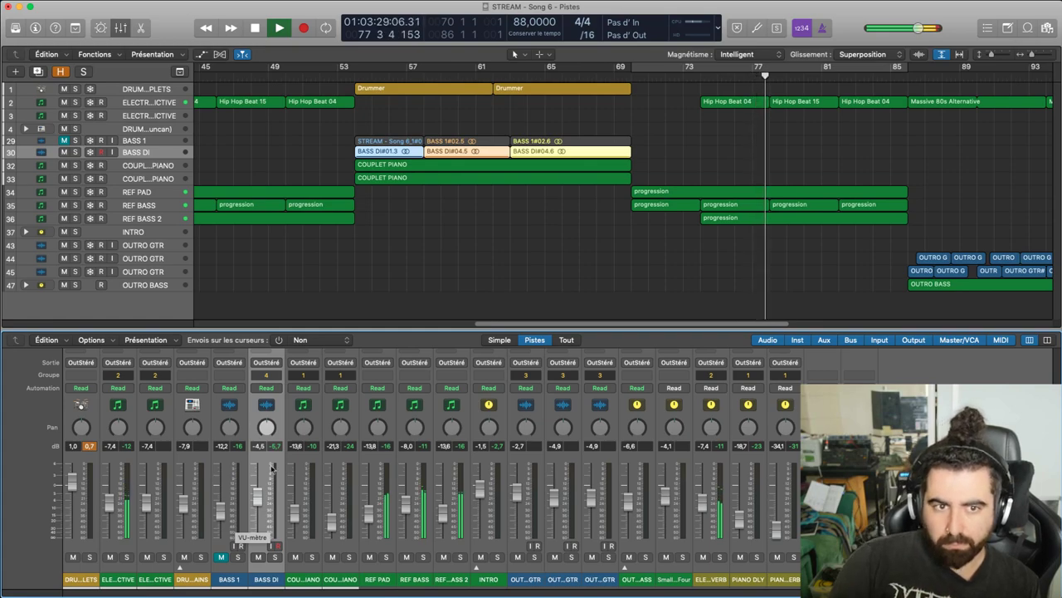
click(1030, 55)
click(1030, 55)
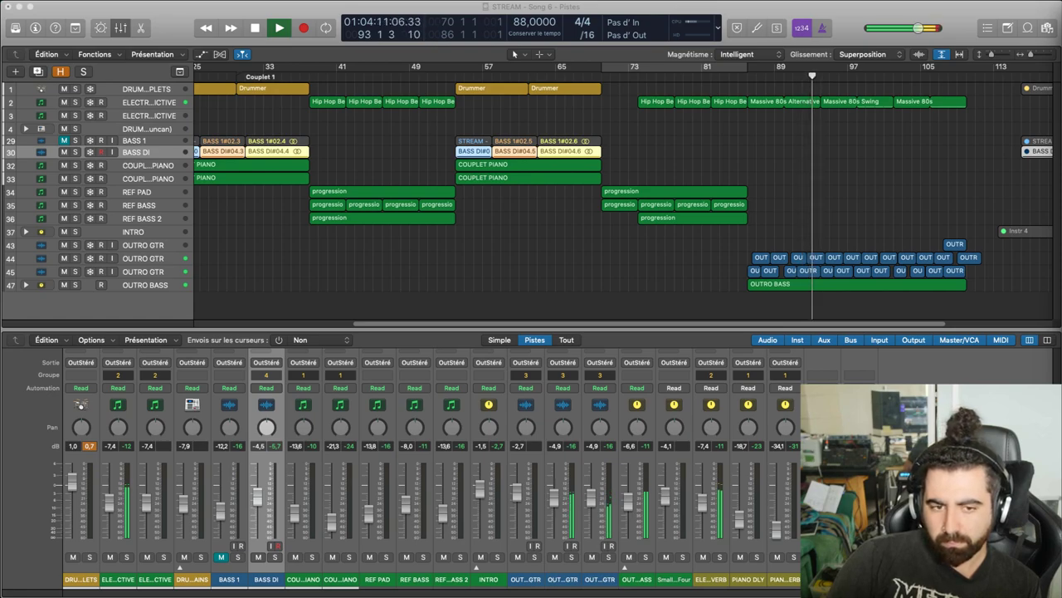
click(694, 534)
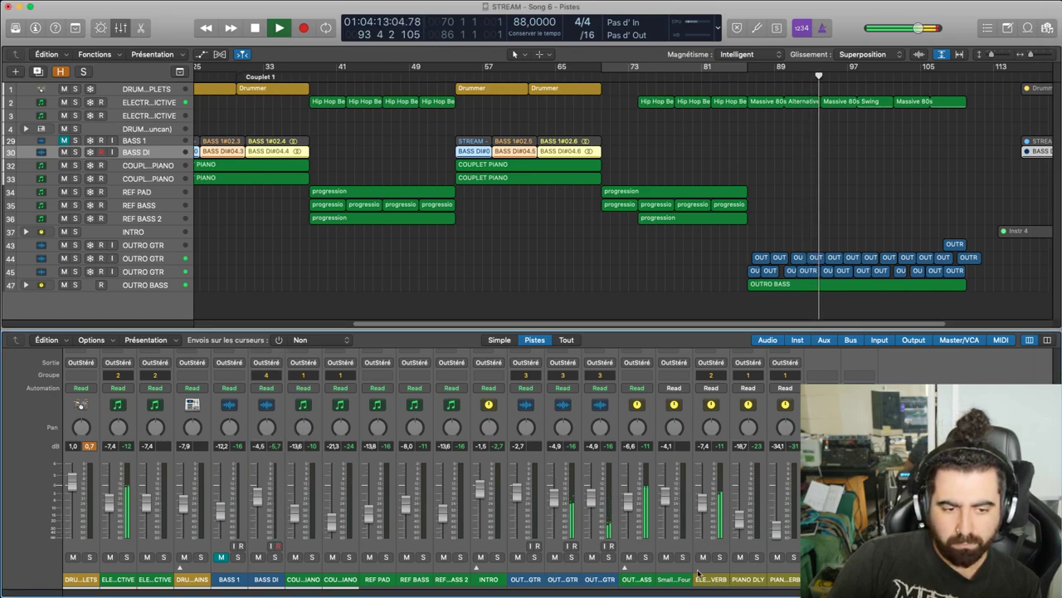
click(624, 572)
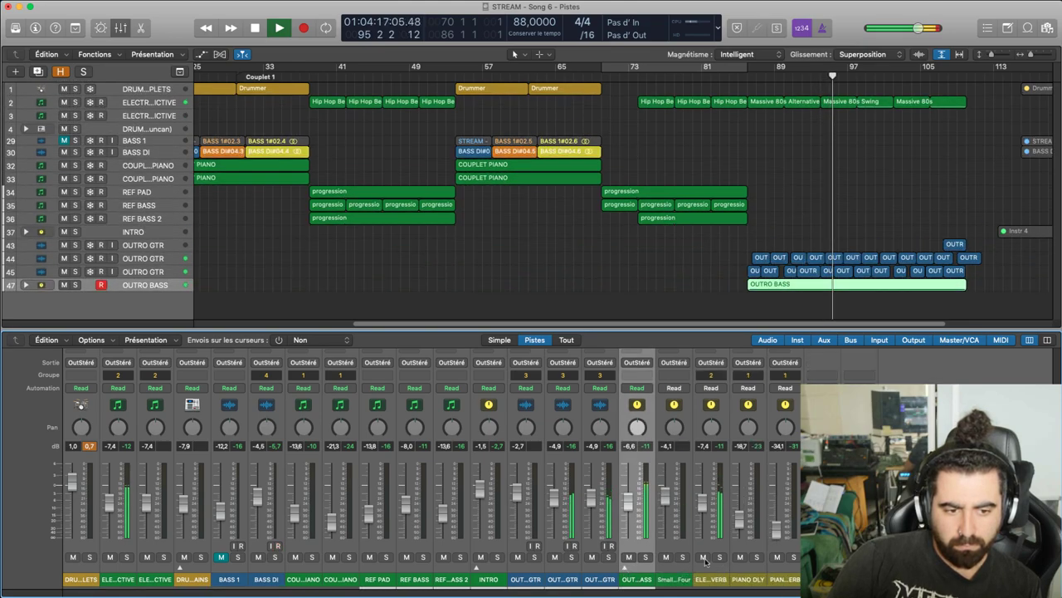
click(625, 569)
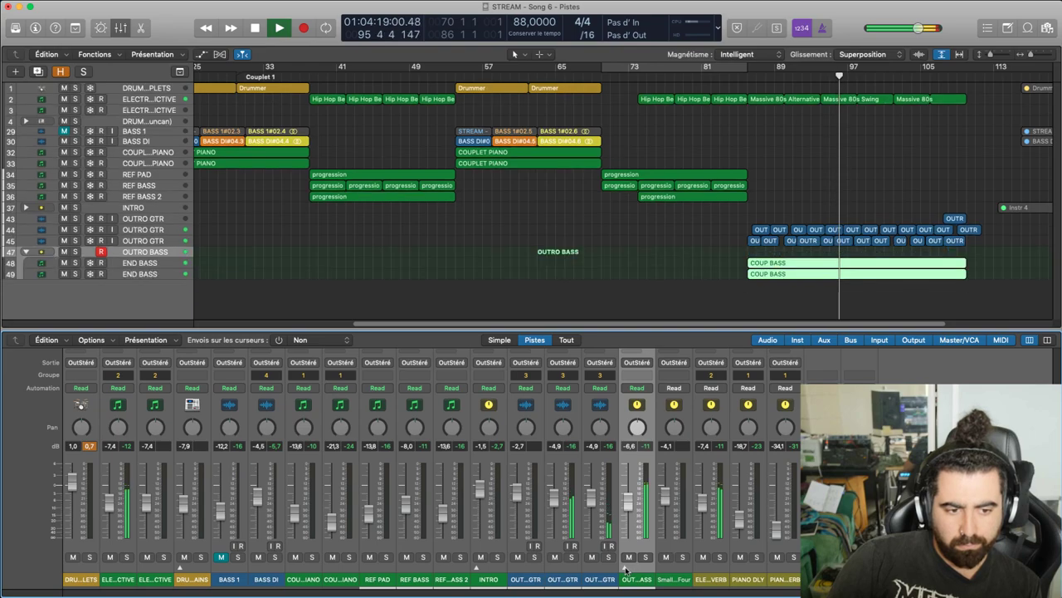
Solo each of the two END BASS tracks in turn during the outro and clear both solos
click(683, 557)
click(683, 556)
click(720, 557)
click(720, 557)
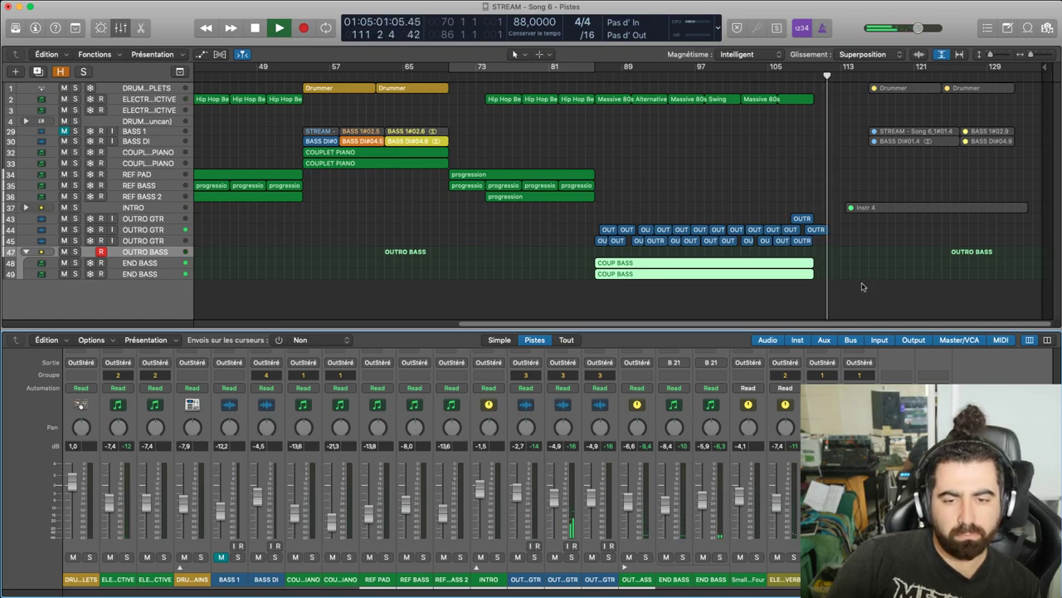
Stop playback, set the cycle range over the first verse from bar 22 to bar 38, and play it
key(space)
key(Return)
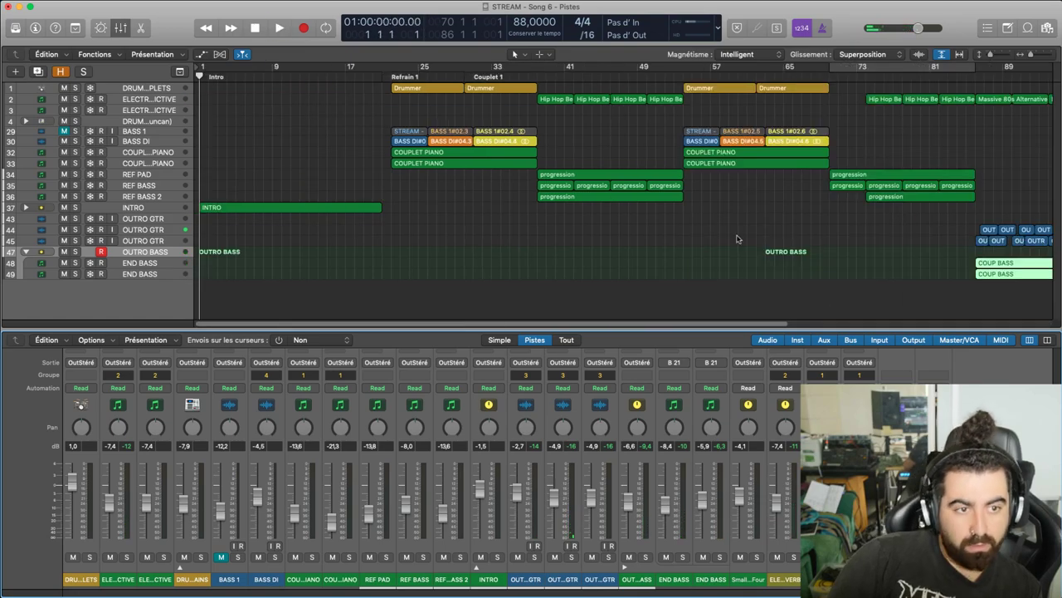
drag(398, 60, 466, 63)
key(space)
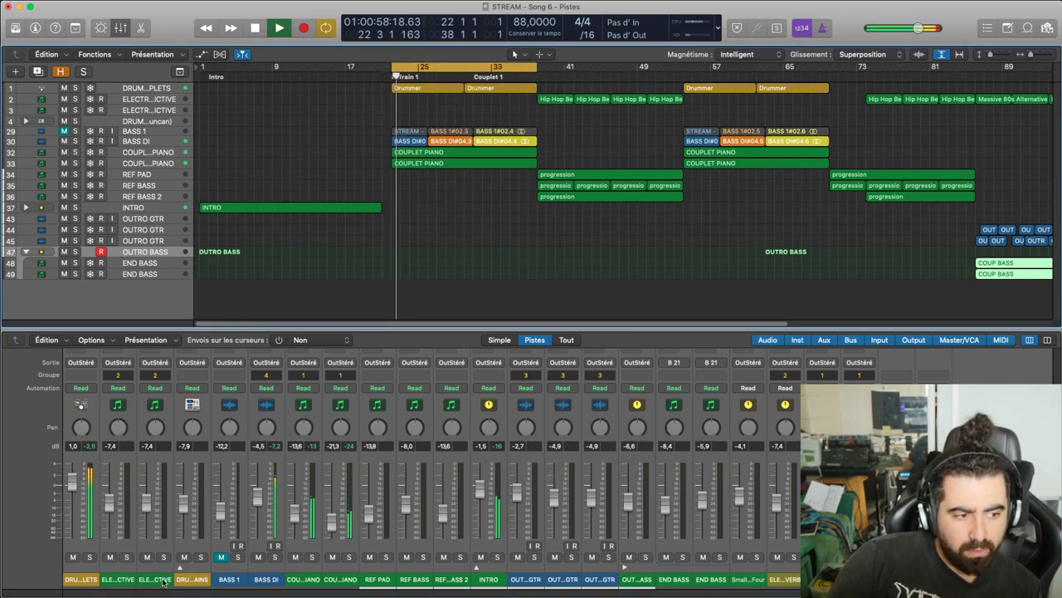
Check BASS DI in the verse by soloing and unsoloing it, and by muting and unmuting it
click(275, 557)
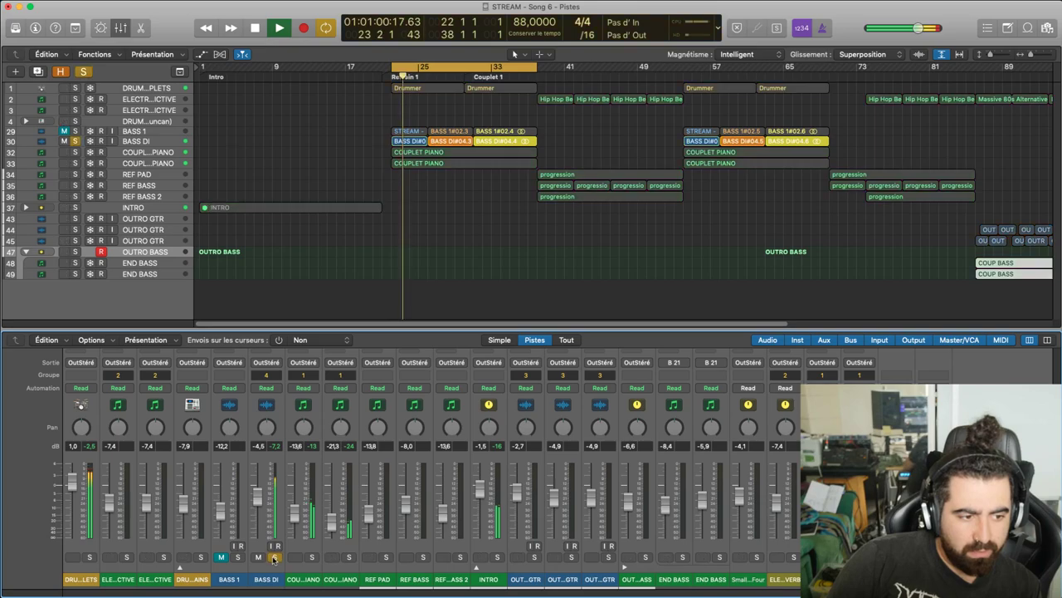
click(274, 557)
click(256, 558)
click(256, 559)
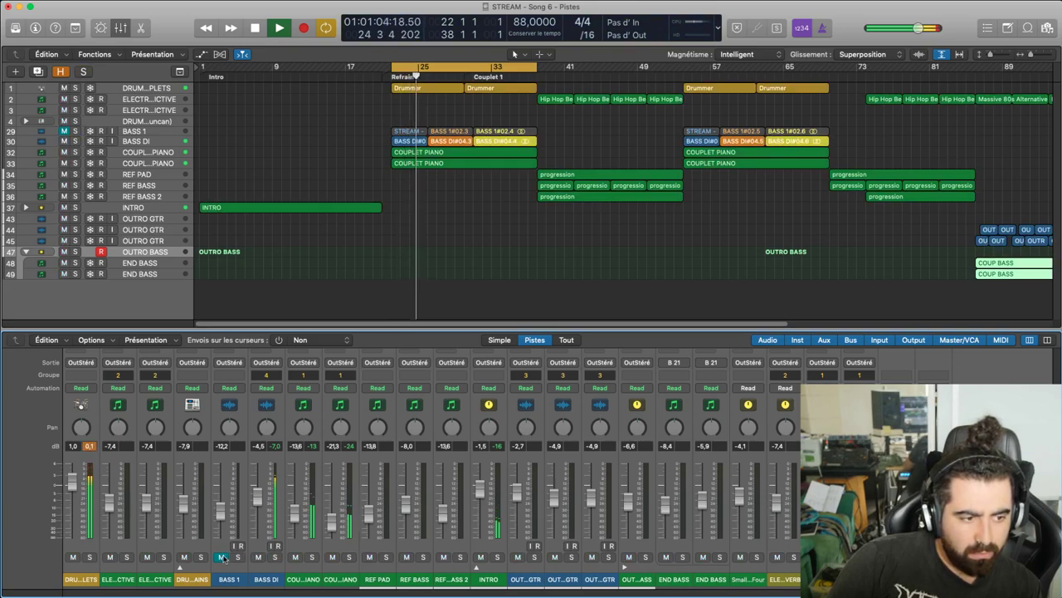
Unmute BASS 1 and balance it with BASS DI, setting BASS 1 to -12.4 dB and BASS DI to -3.1 dB
click(221, 557)
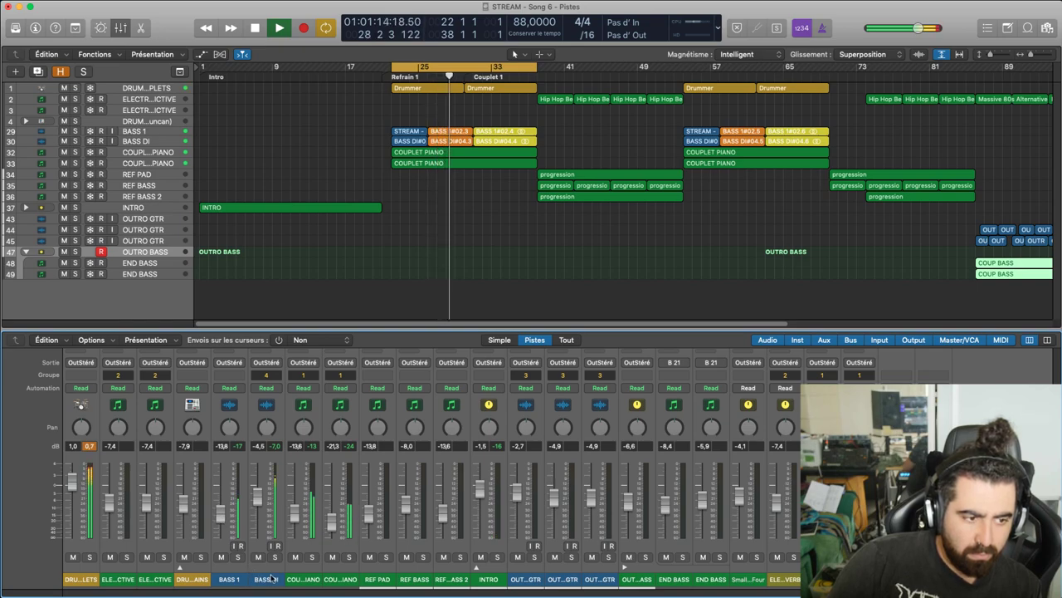
click(228, 529)
mouse_move(221, 514)
mouse_down()
mouse_move(222, 525)
mouse_move(221, 514)
mouse_up()
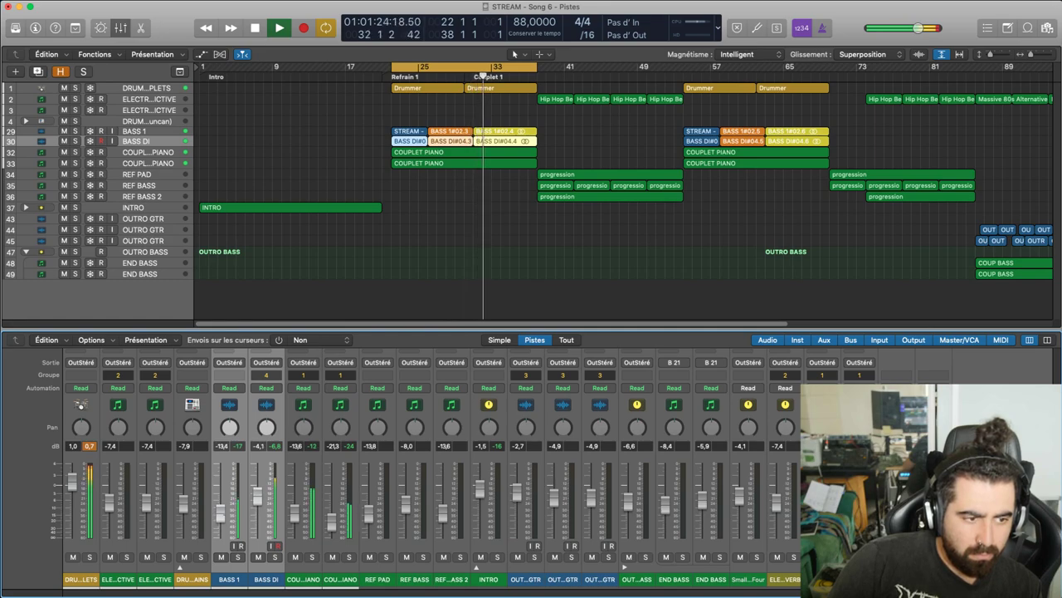
drag(221, 514, 222, 514)
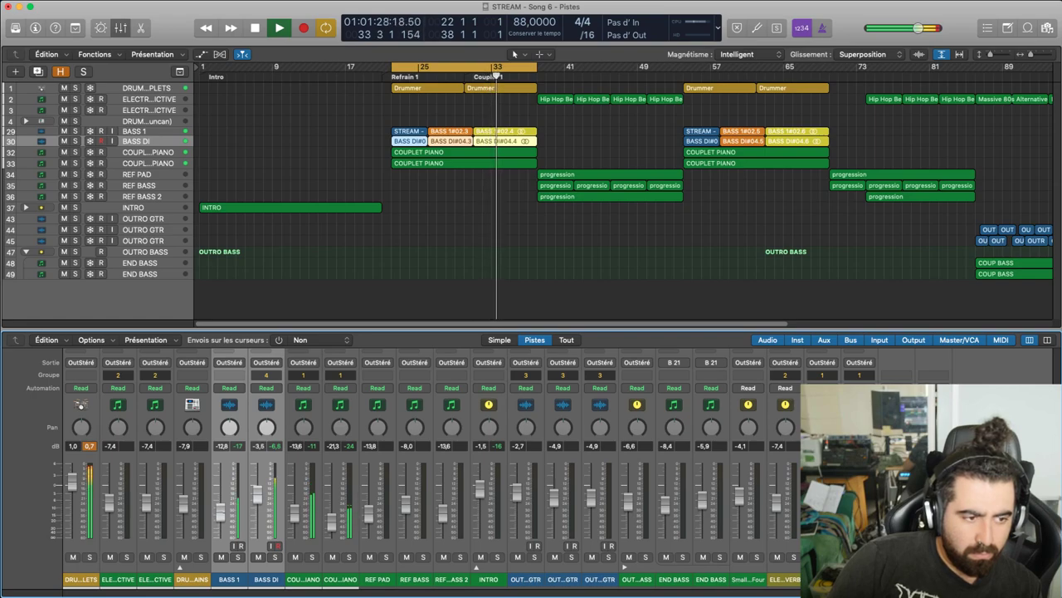
Lower the two grouped couplet piano channels to -14.2 dB and -21.9 dB
click(302, 515)
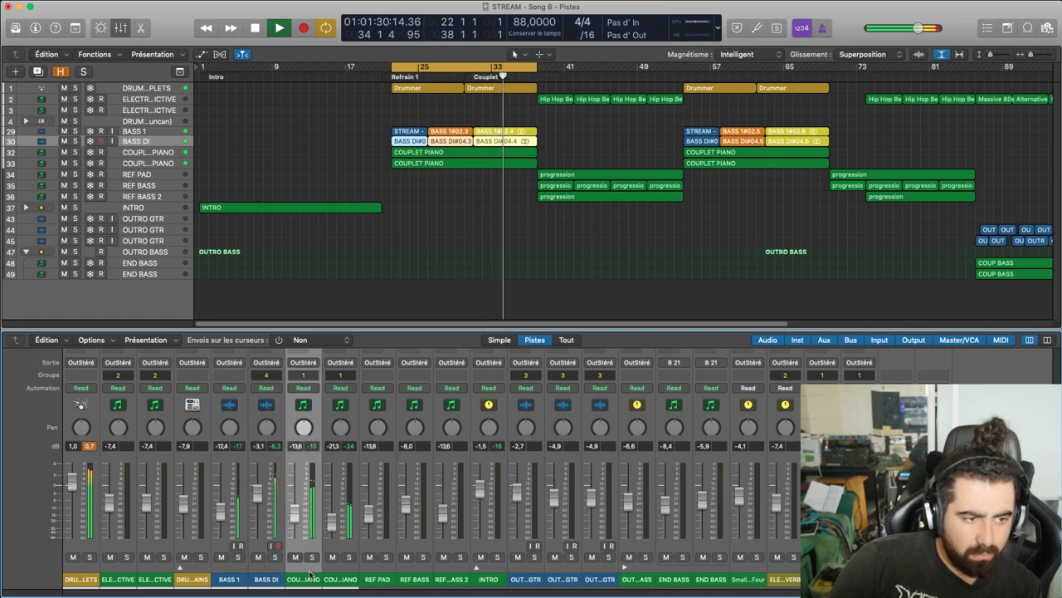
drag(302, 515, 301, 518)
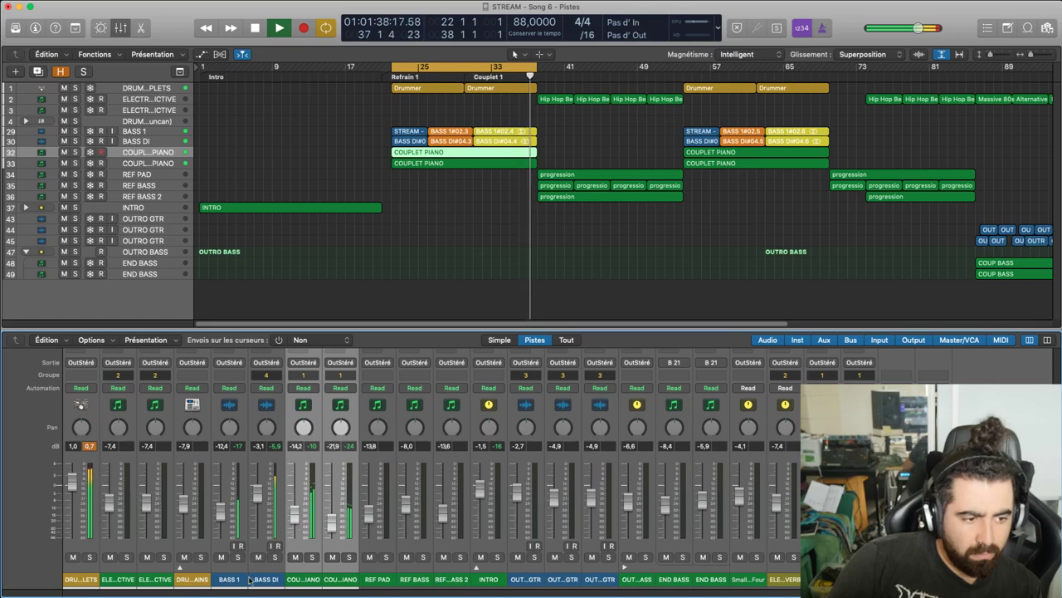
Assign the BASS 1 channel to group 4 together with BASS DI
click(225, 445)
click(232, 374)
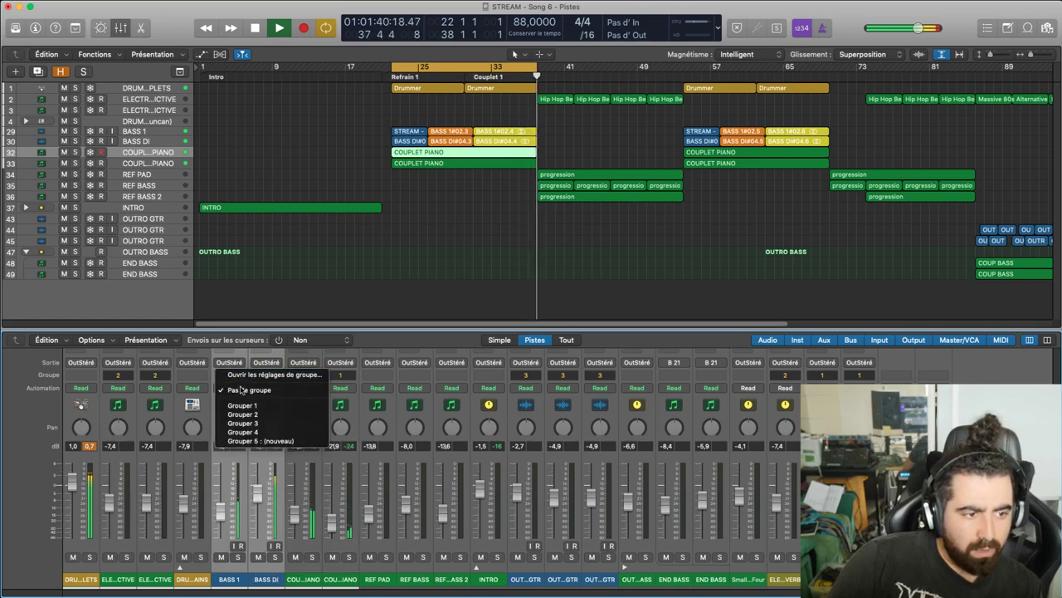
click(257, 433)
Stop playback, turn off the cycle range and return the playhead to the start of the song
click(292, 283)
key(space)
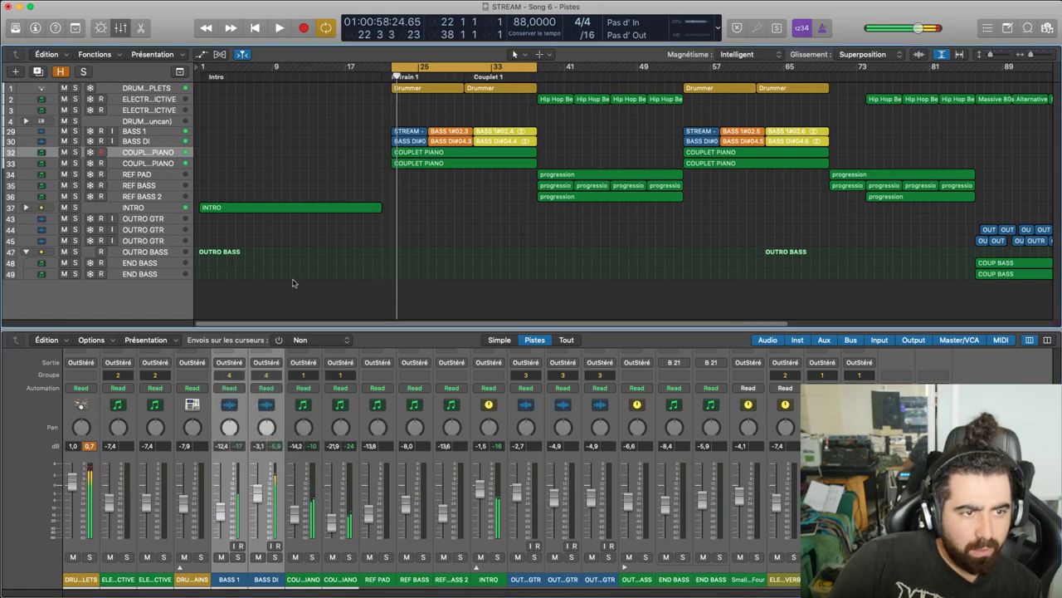
click(496, 70)
key(Return)
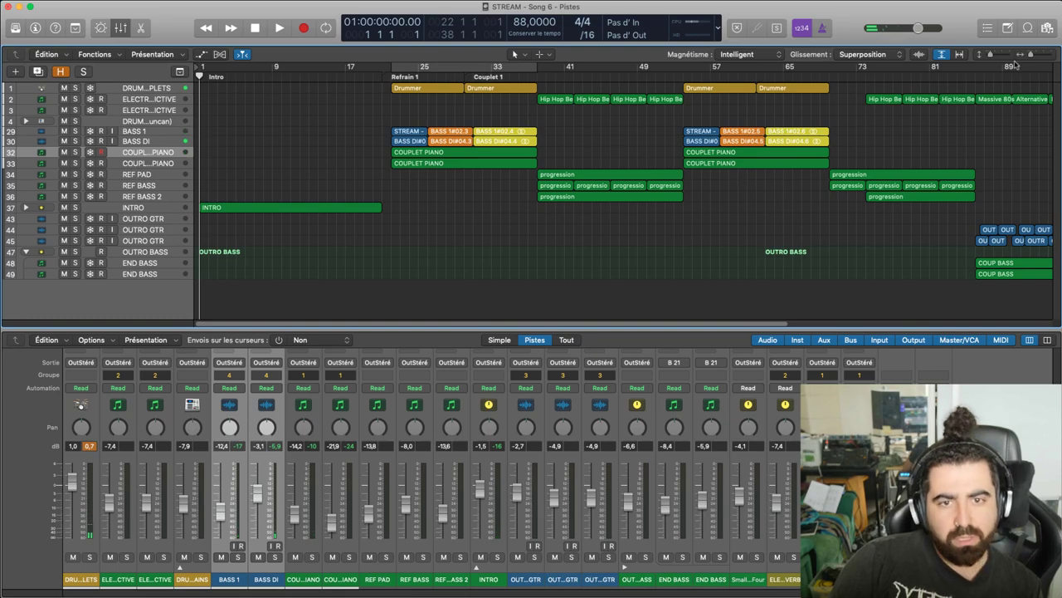
Hide the mixer, fit the whole arrangement in the view and play the song from the start
drag(1032, 56, 1027, 56)
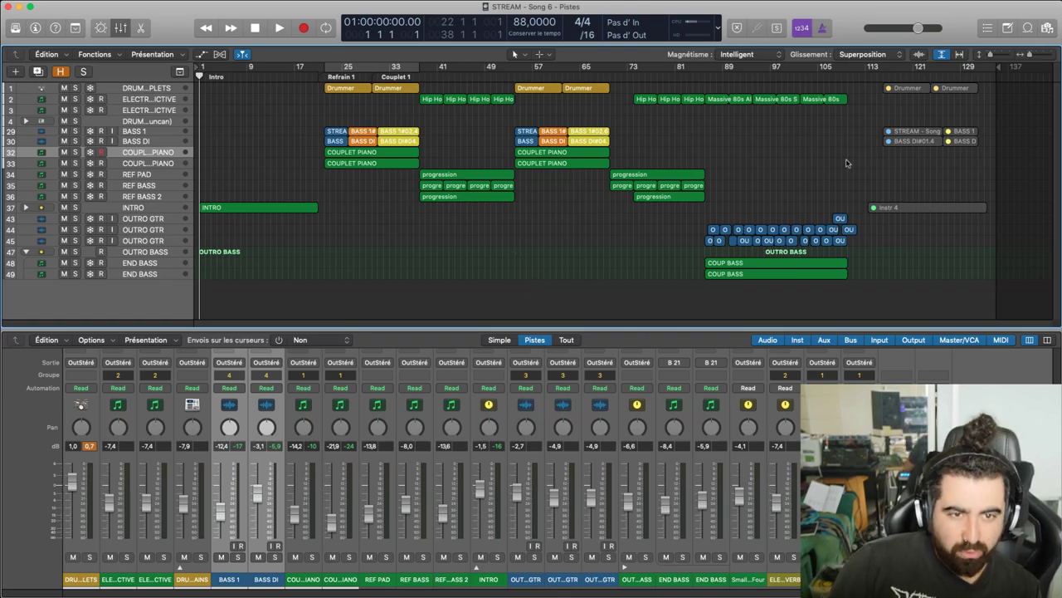
drag(990, 56, 993, 58)
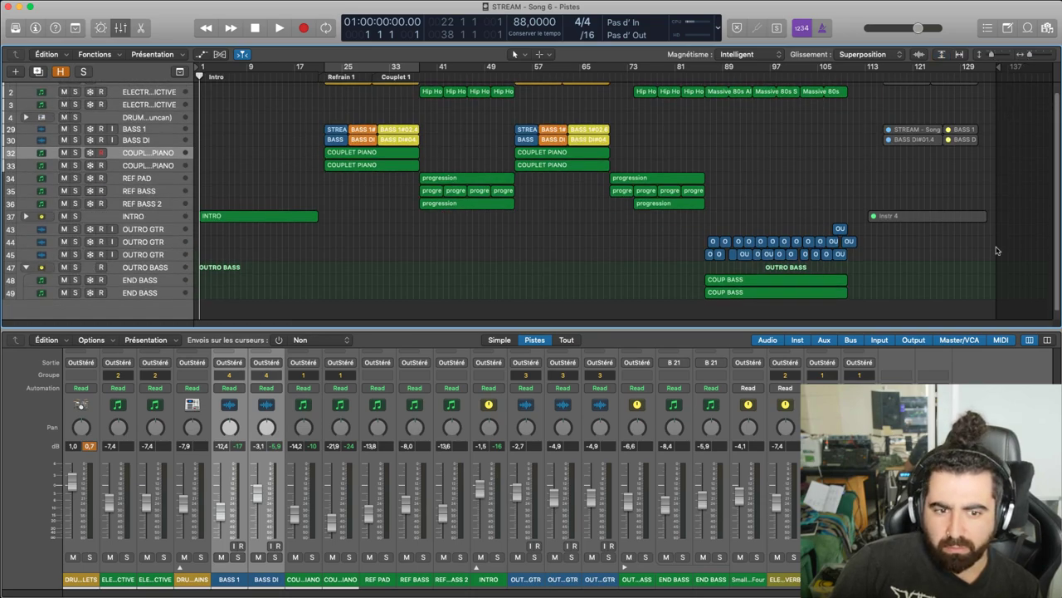
key(x)
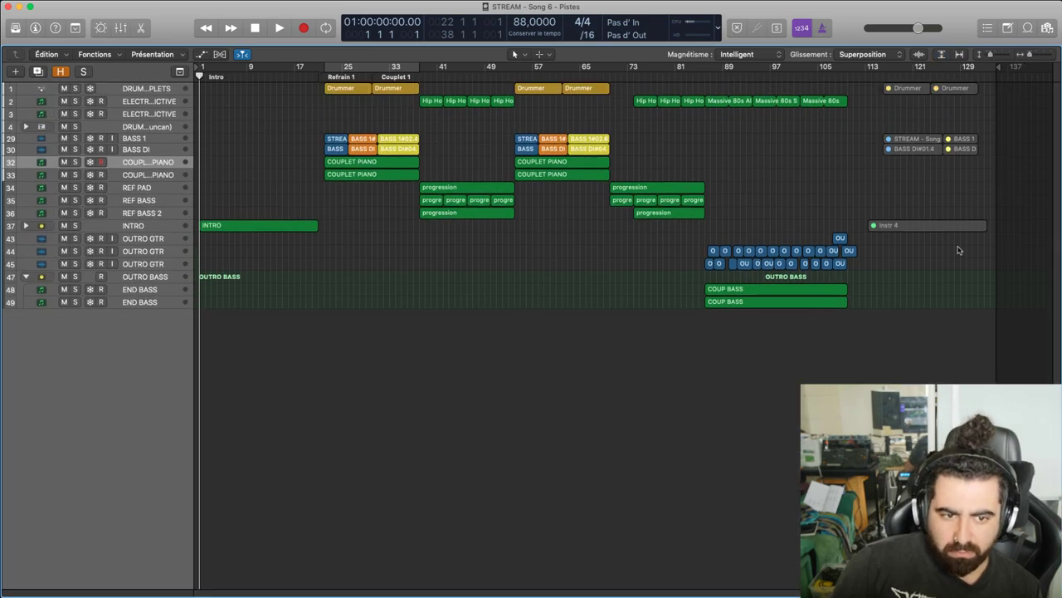
click(961, 55)
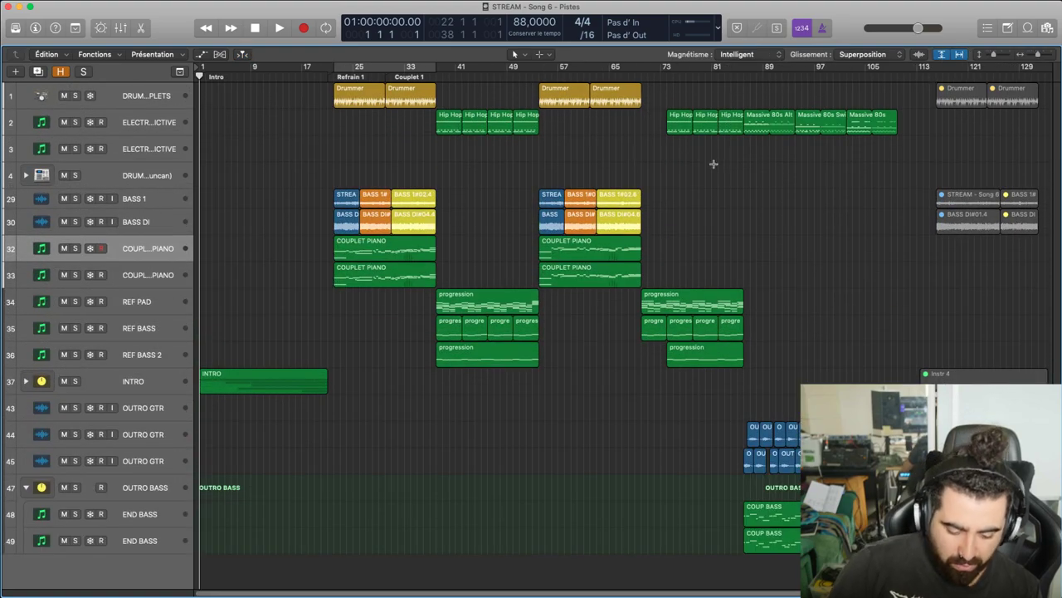
key(space)
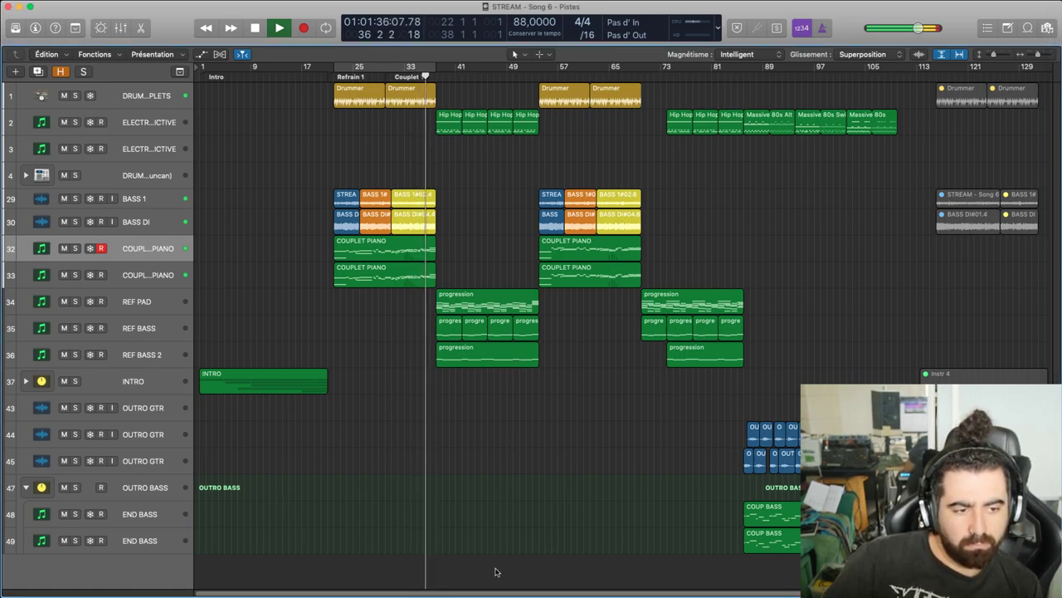
Show the mixer again, lower BASS 1 to -13.9 dB and BASS DI to -4.6 dB, and reset the peak readings
key(x)
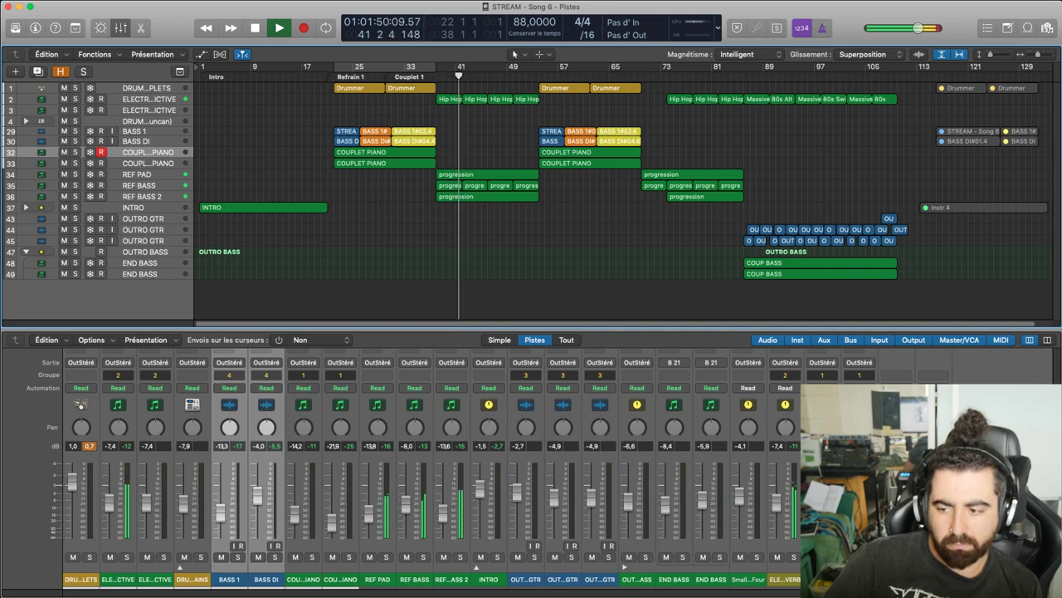
key(super+Tab)
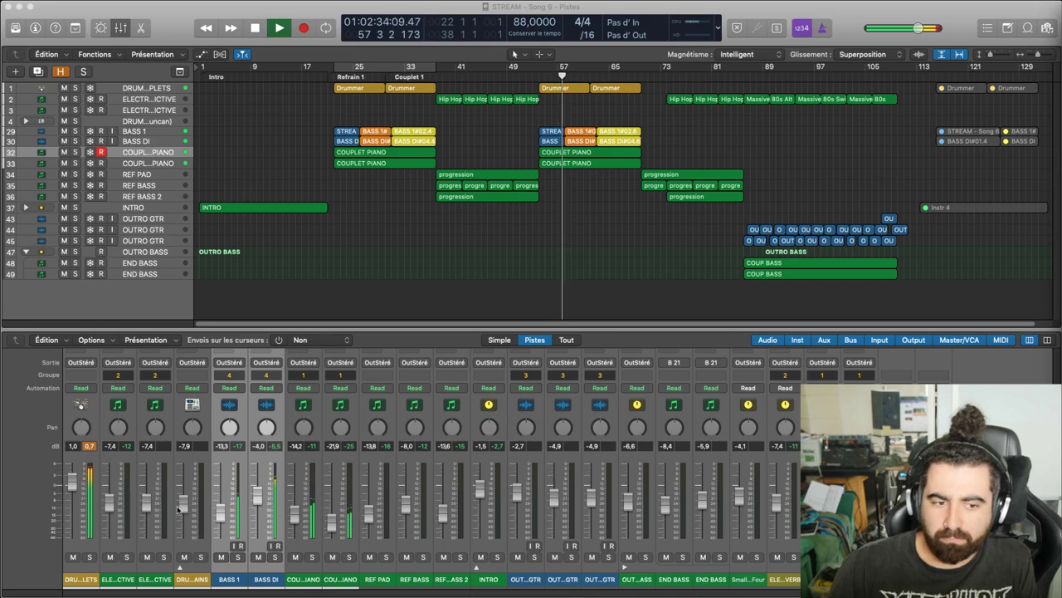
drag(259, 494, 259, 499)
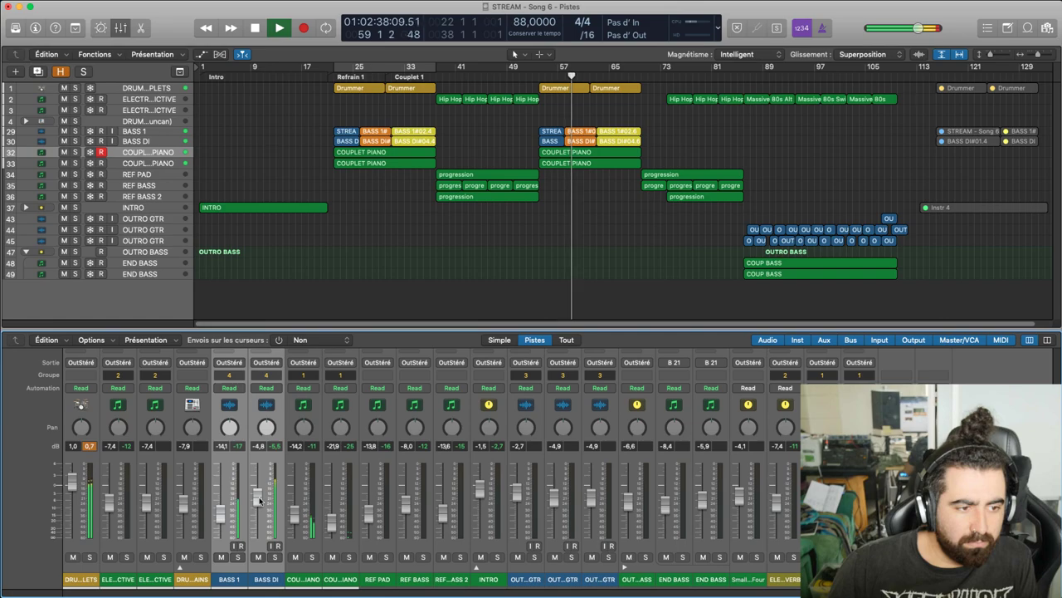
drag(259, 498, 260, 500)
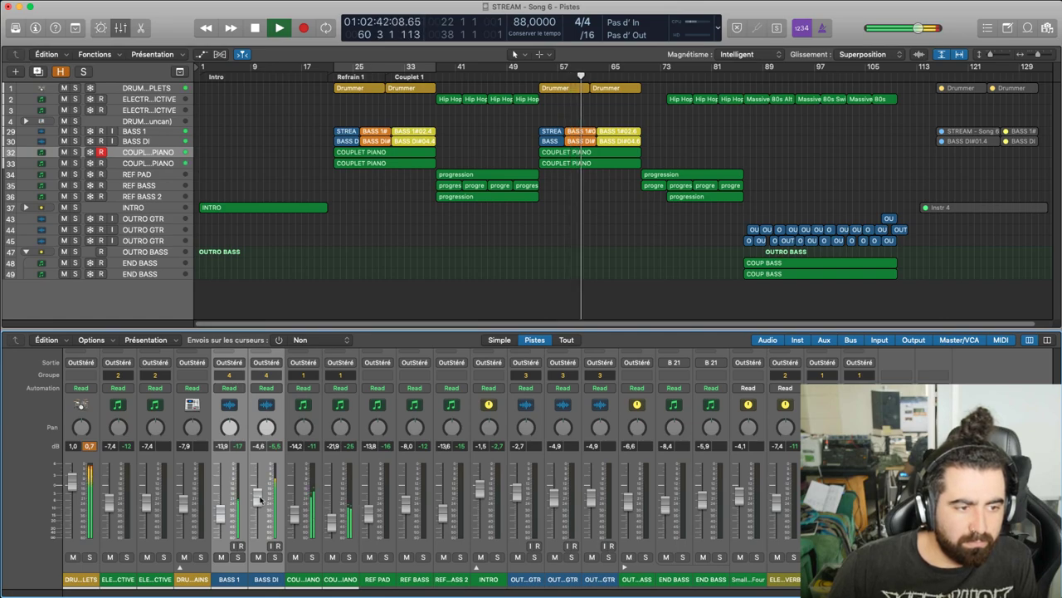
click(93, 448)
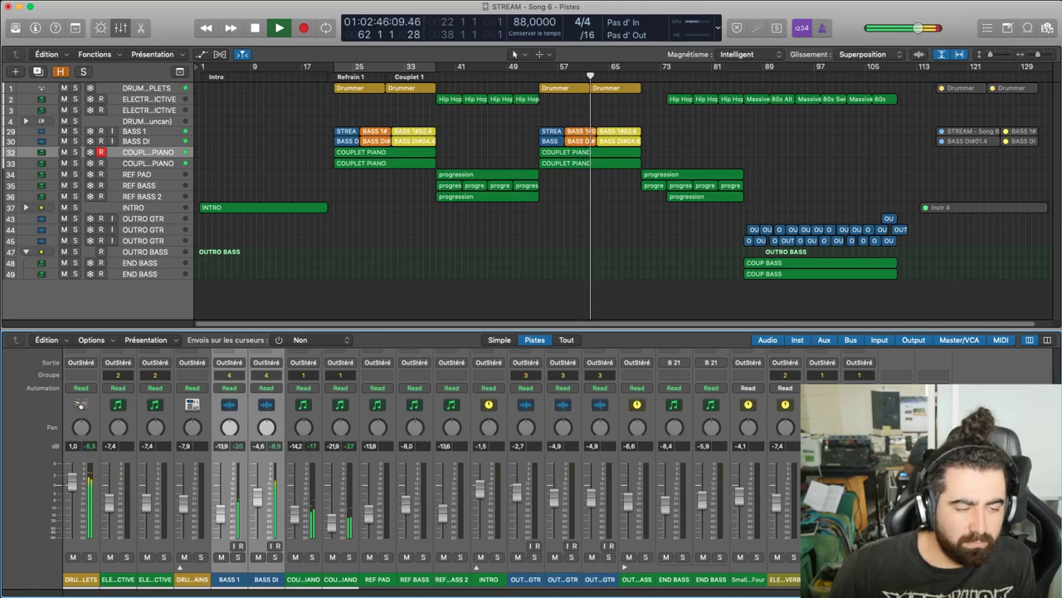
Select the couplet piano channels, listen to the rest of the song, stop playback and return to the start
click(913, 498)
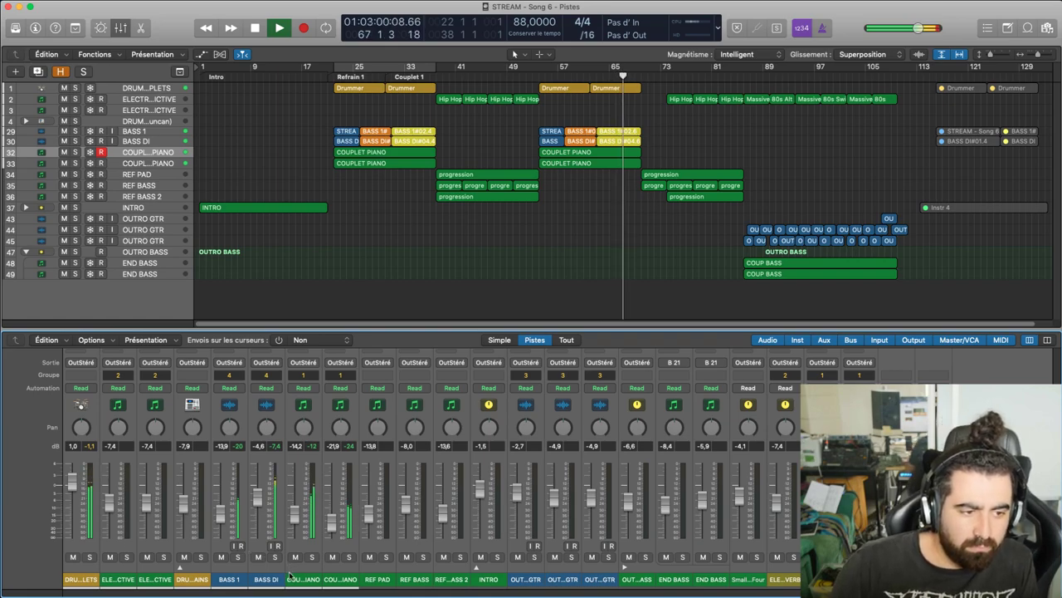
click(314, 579)
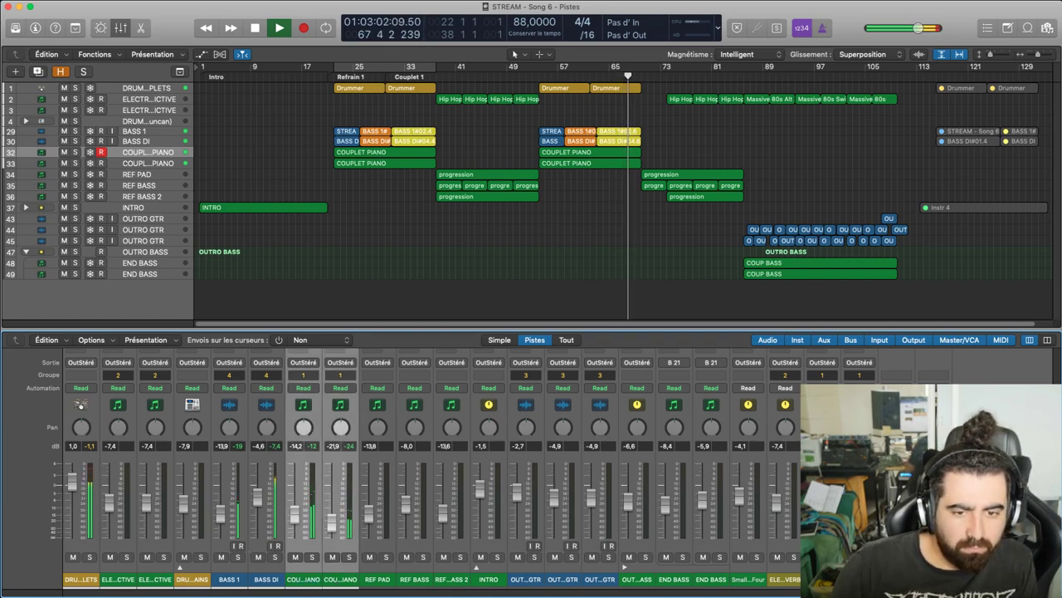
click(921, 481)
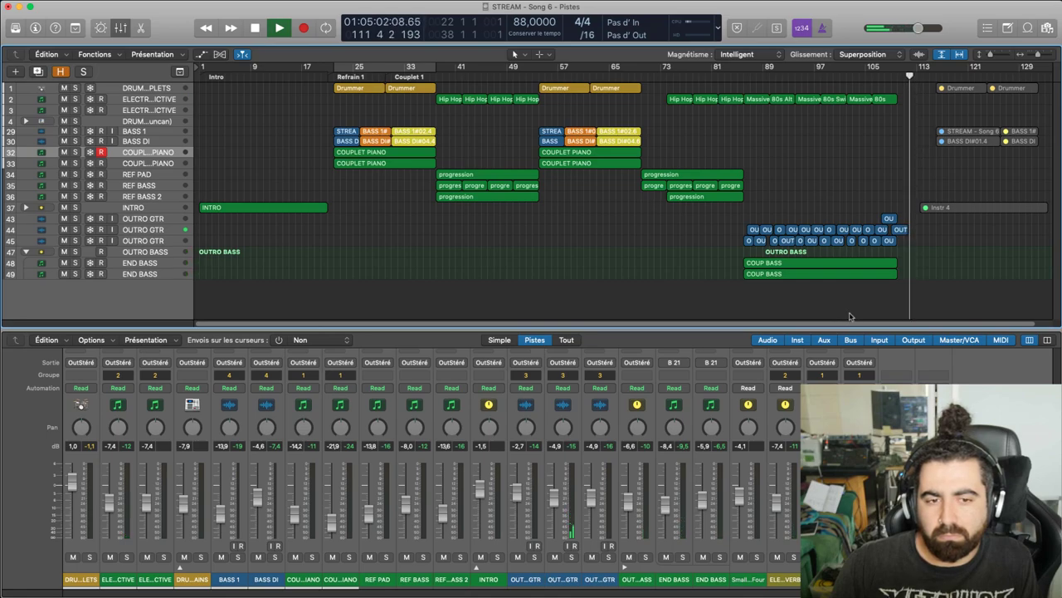
key(space)
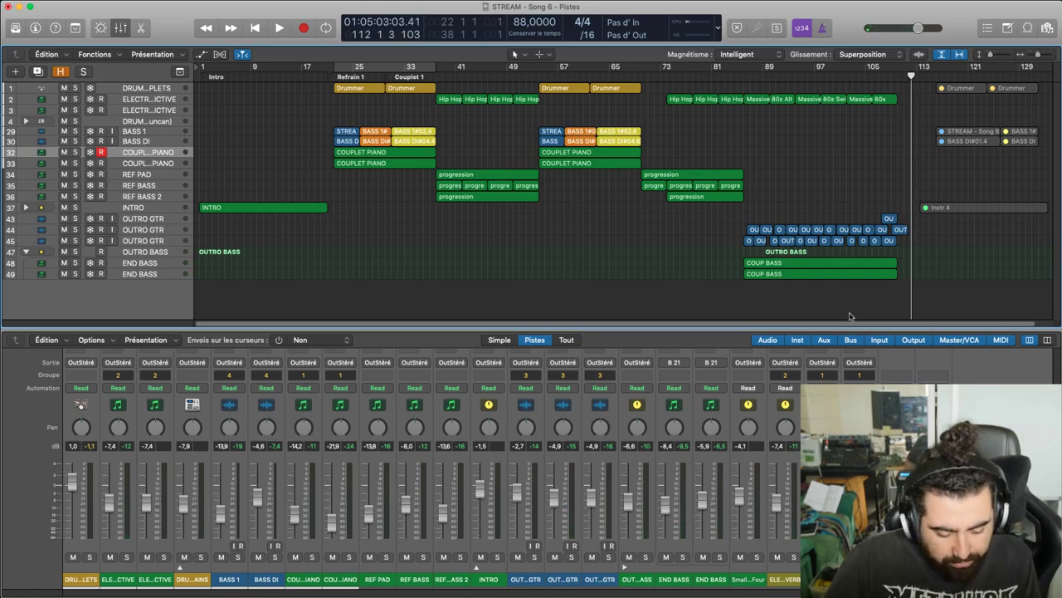
key(Return)
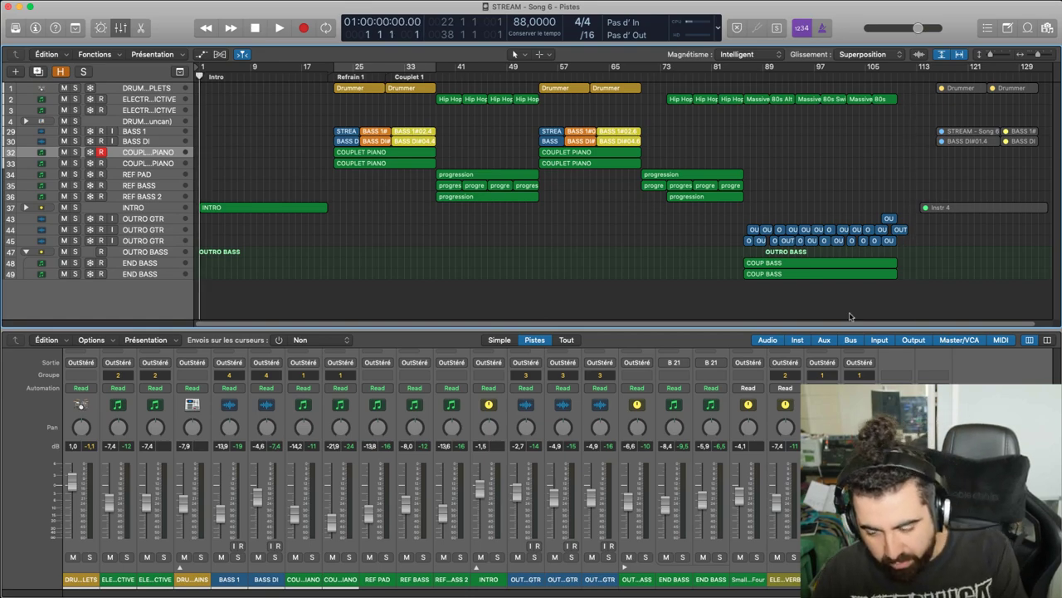